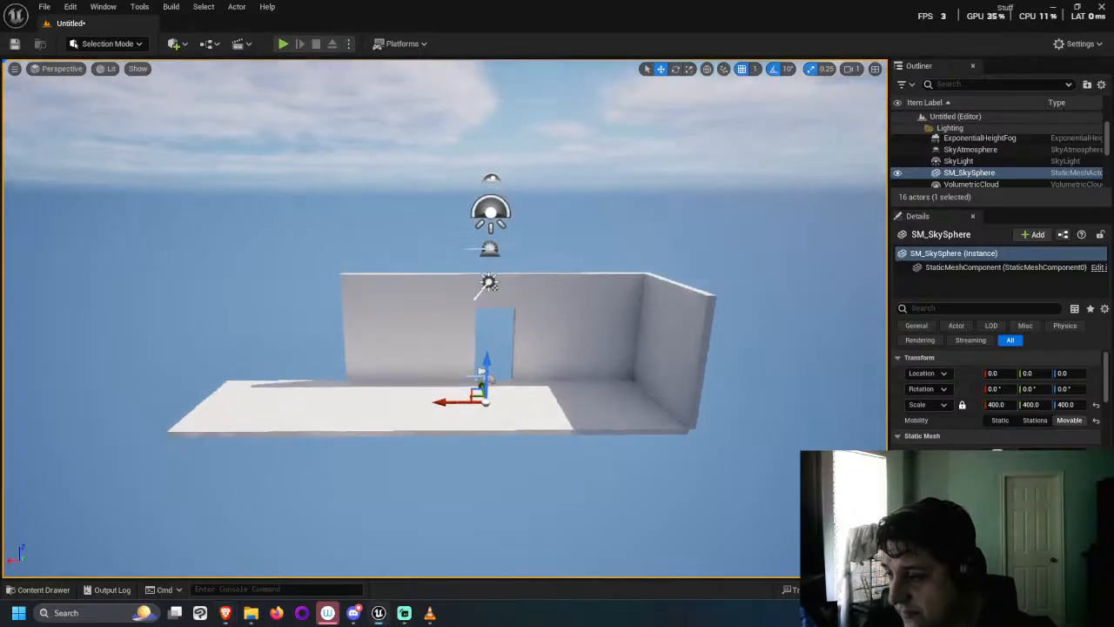
left_click_drag(488, 287, 483, 261, "alt")
left_click(510, 261)
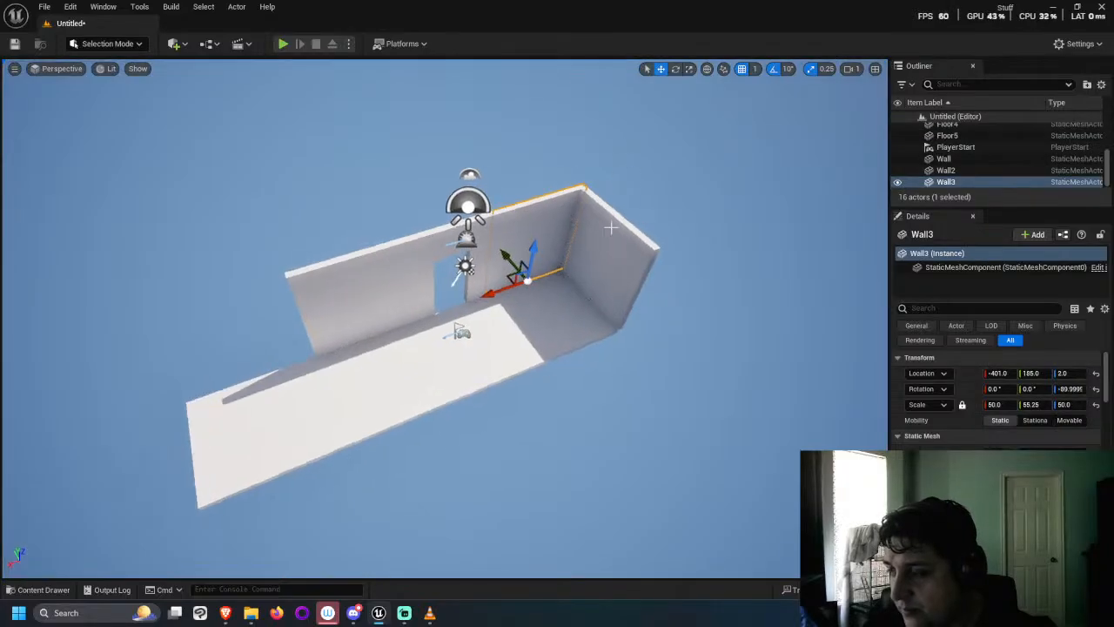
left_click(586, 307)
left_click(468, 376)
left_click(277, 389)
left_click(345, 344)
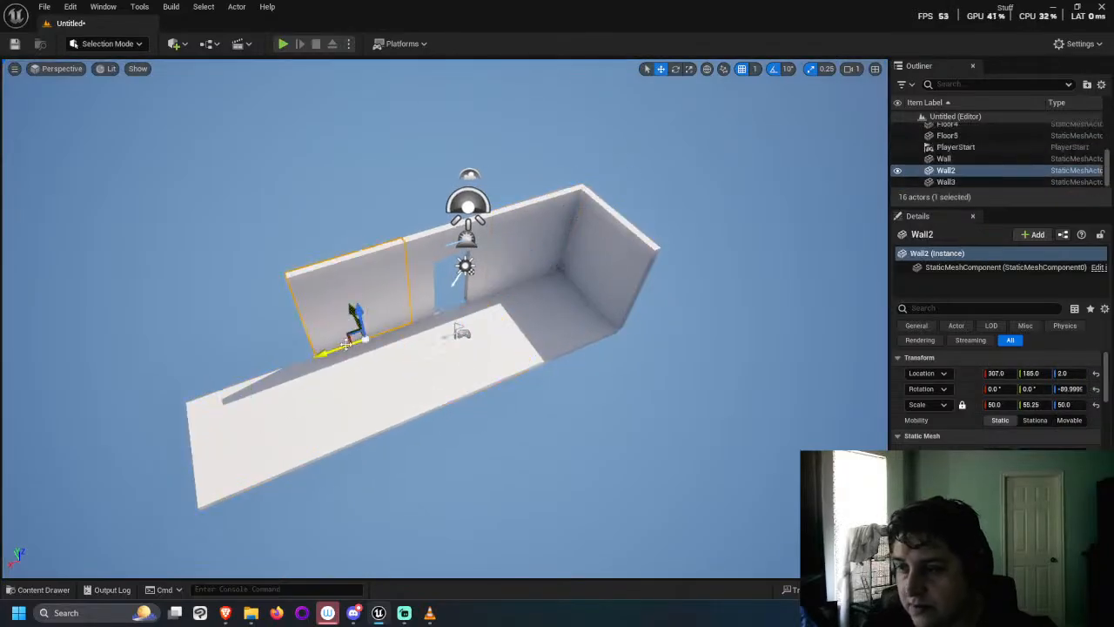
Step: Place the Door mesh from the WallsAndStuff folder on the floor near the doorway and set its uniform scale to 50
left_click(59, 594)
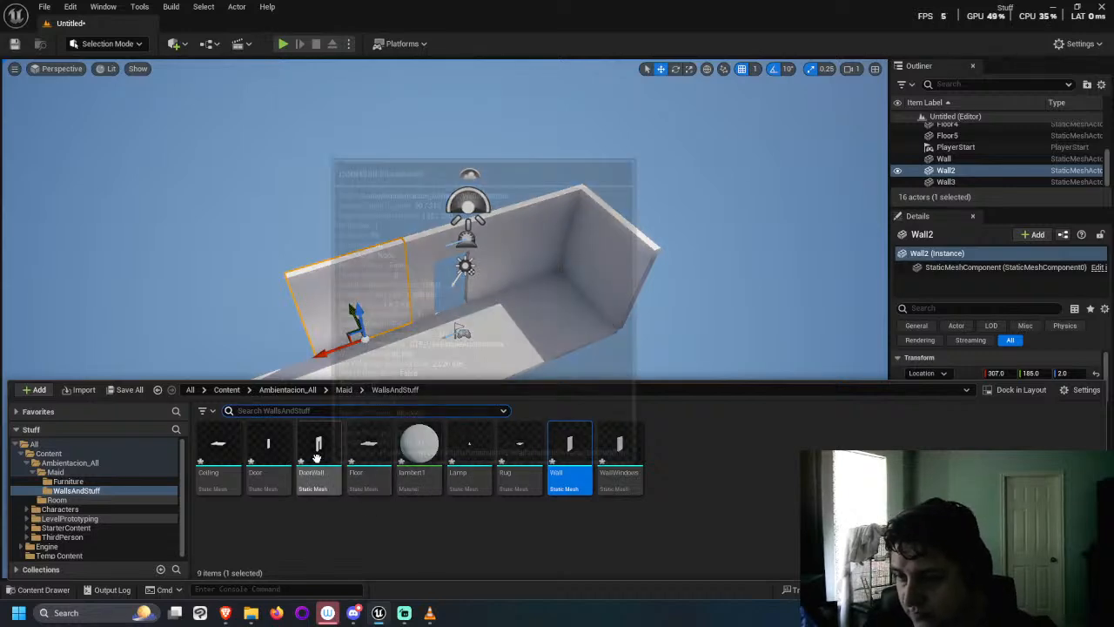
left_click_drag(287, 461, 484, 327)
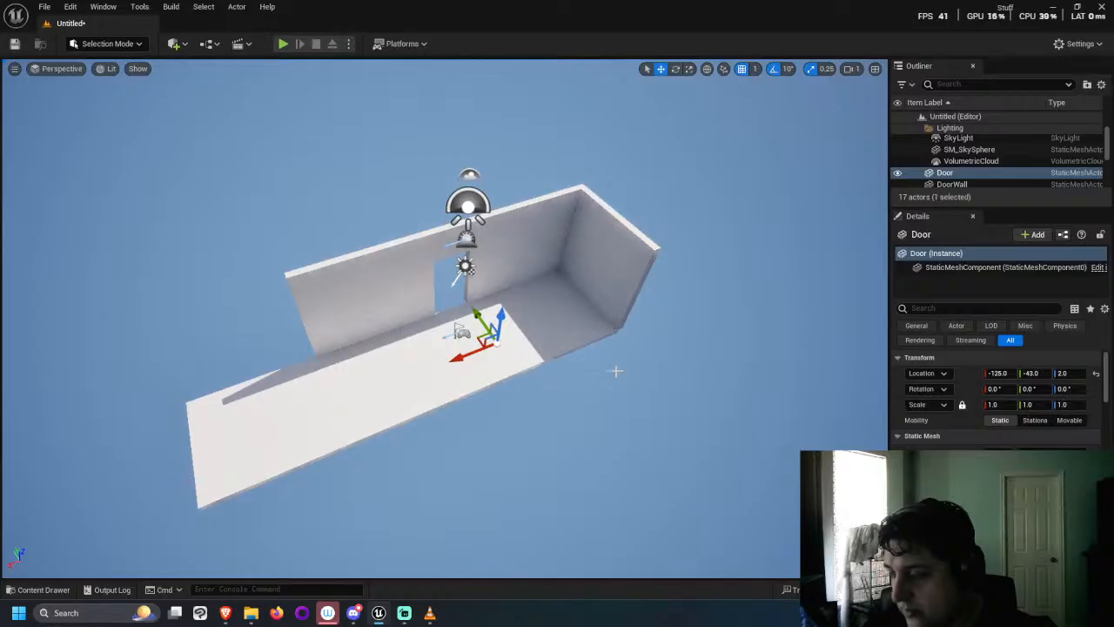
left_click(996, 404)
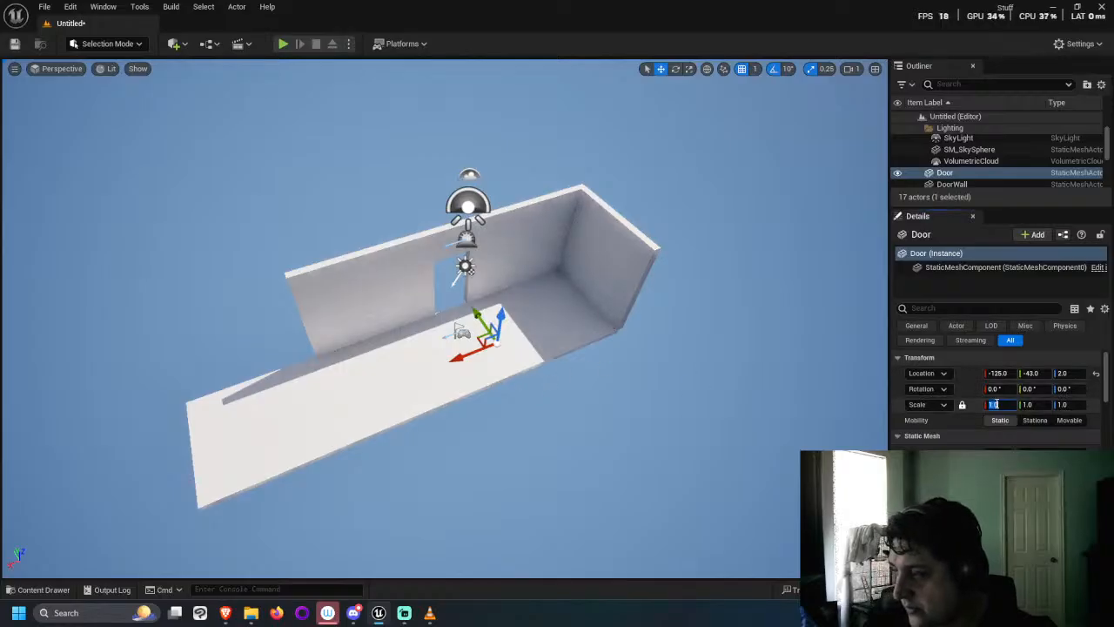
type("50")
key("Return")
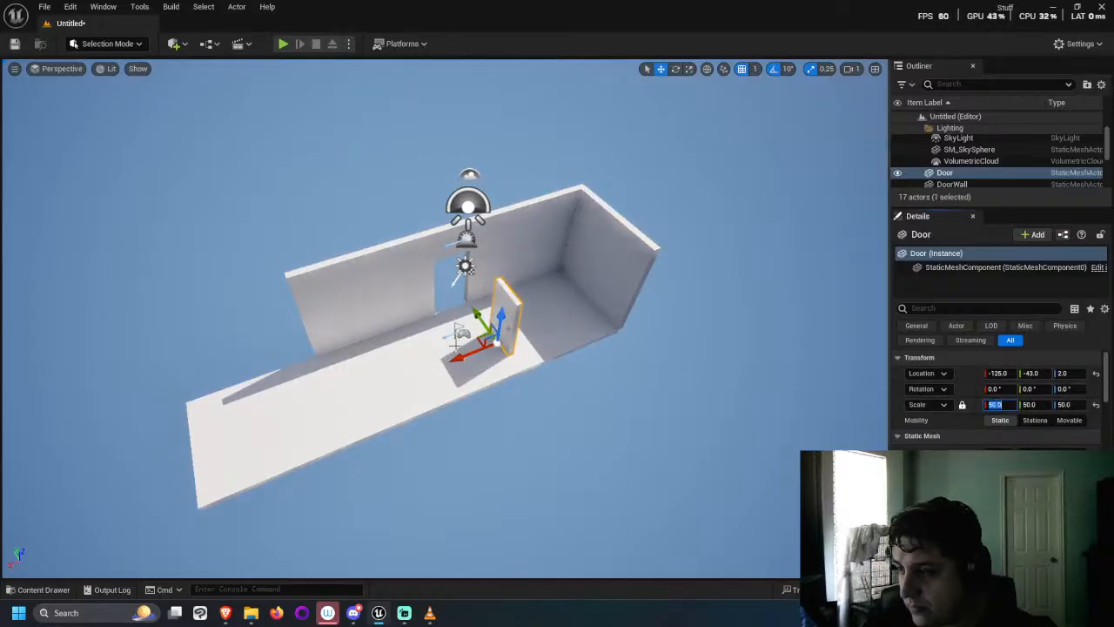
Step: Rotate the door about its vertical axis to -90° so that it stands parallel to the doorway wall
scroll(483, 327, "up", 3)
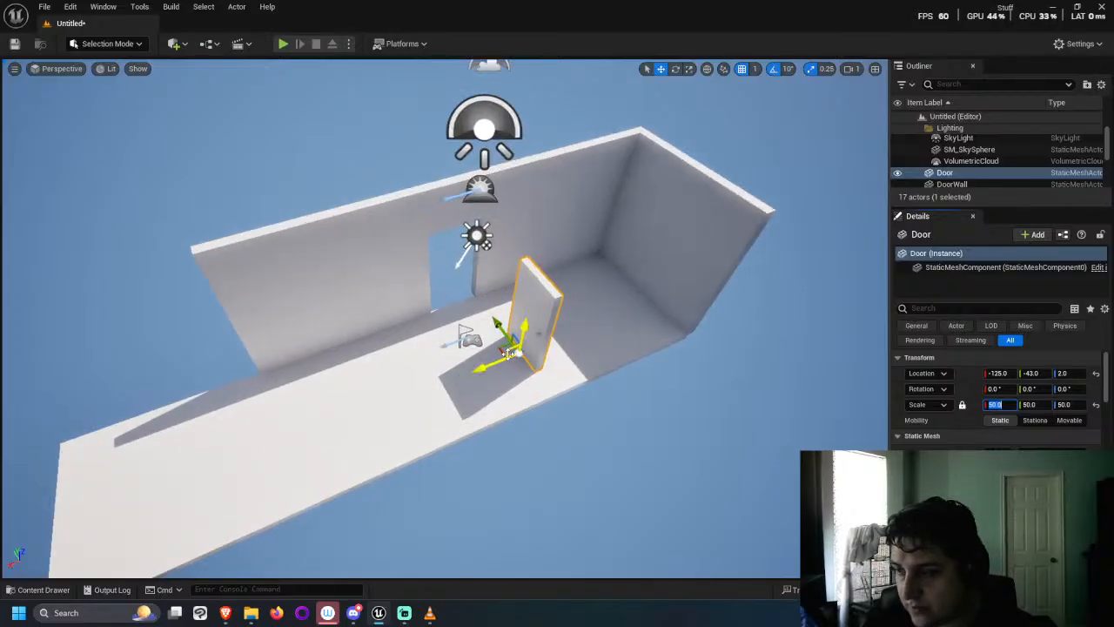
left_click(581, 396)
left_click(530, 336)
key("r")
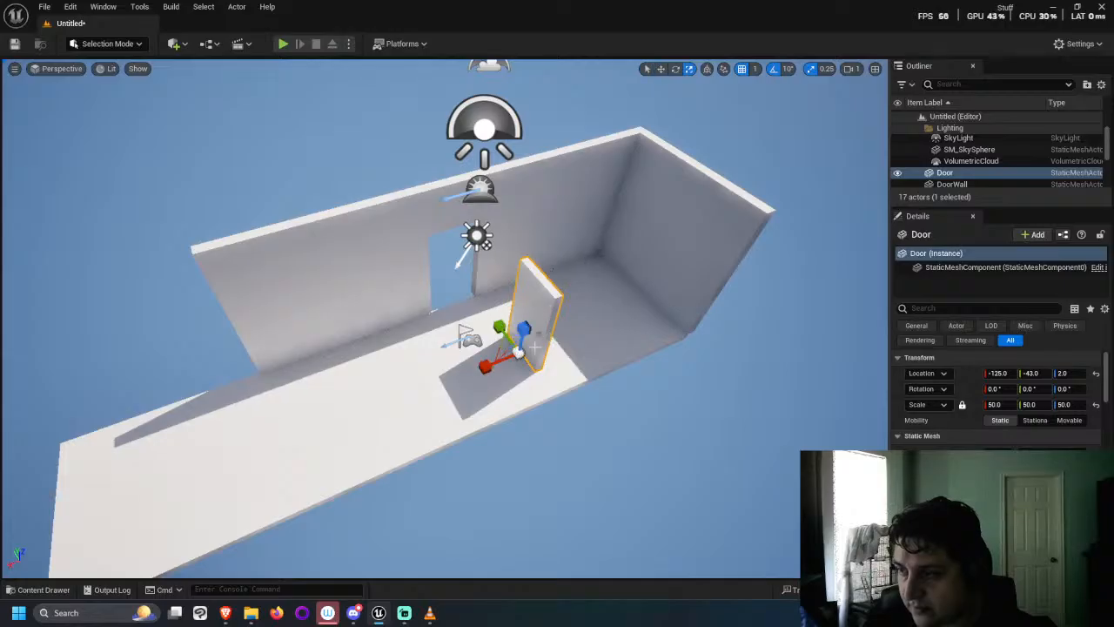
key("e")
mouse_move(531, 407)
left_mouse_down()
mouse_move(477, 396)
mouse_move(457, 375)
mouse_move(449, 345)
mouse_move(480, 301)
mouse_move(522, 423)
left_mouse_up()
key("w")
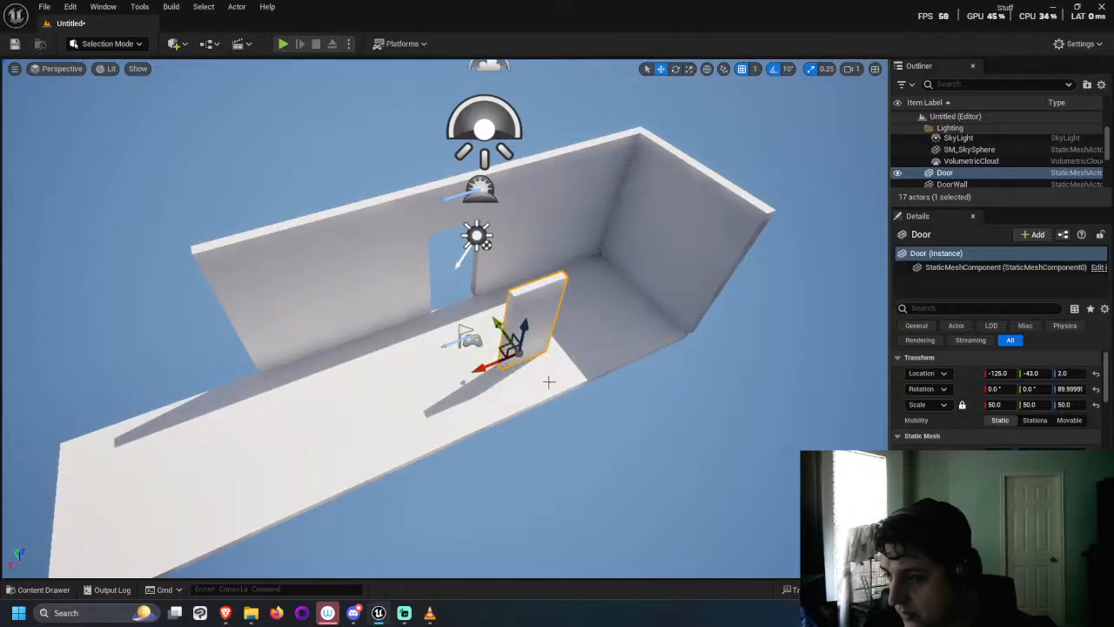
right_click_drag(509, 426, 506, 428)
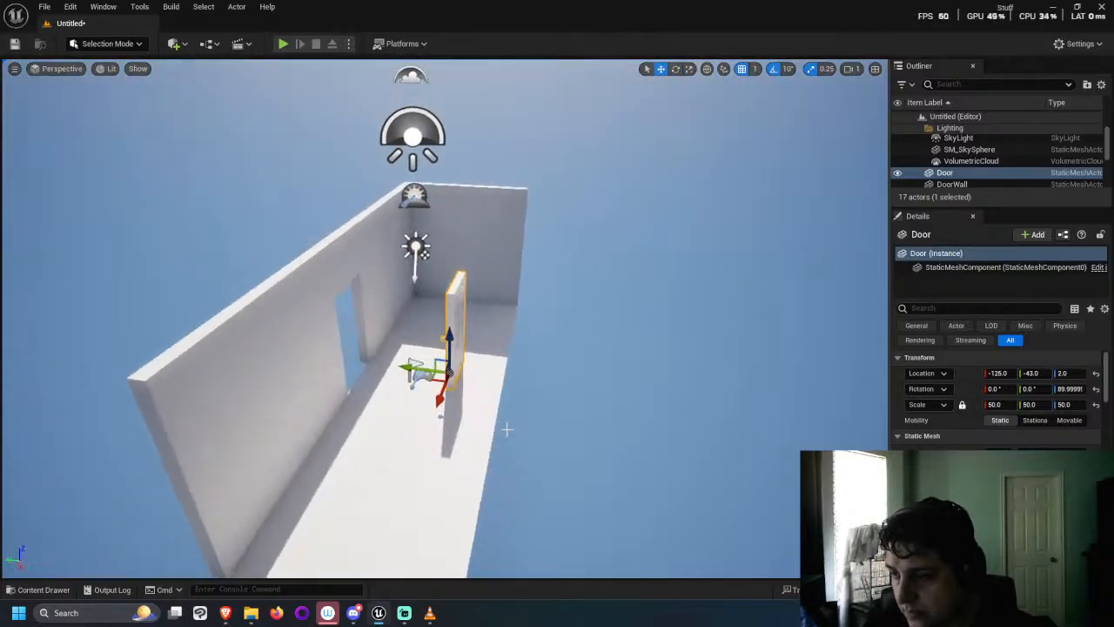
key("e")
left_click_drag(459, 393, 467, 423)
key("w")
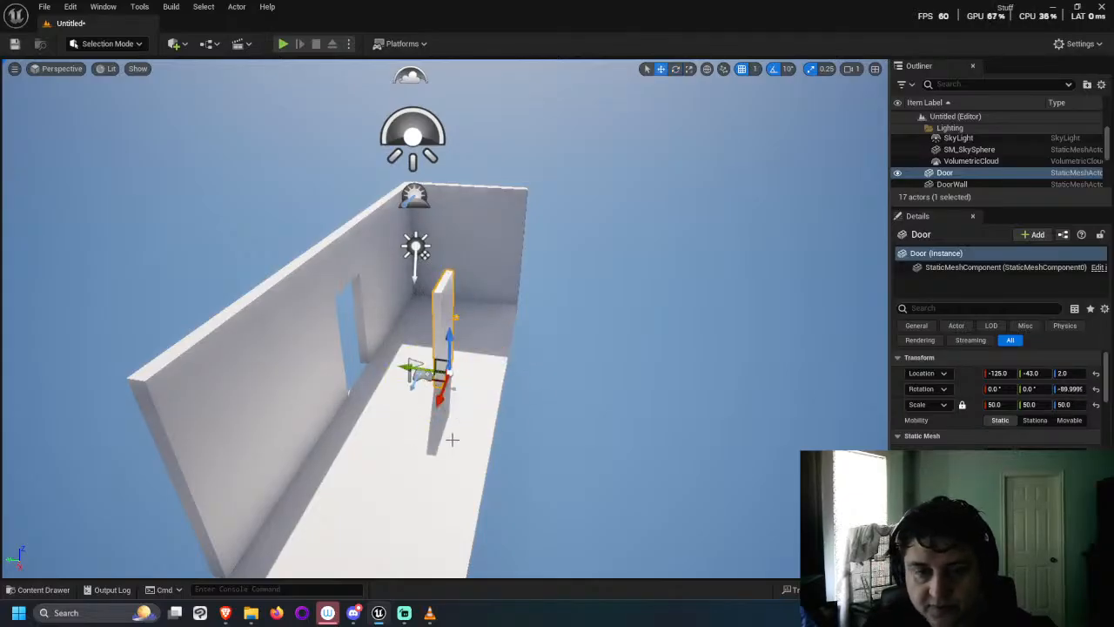
Step: Move the door into the wall's doorway opening, to about X -53 and Y 197
left_click_drag(409, 370, 321, 357)
right_click_drag(450, 378, 426, 394)
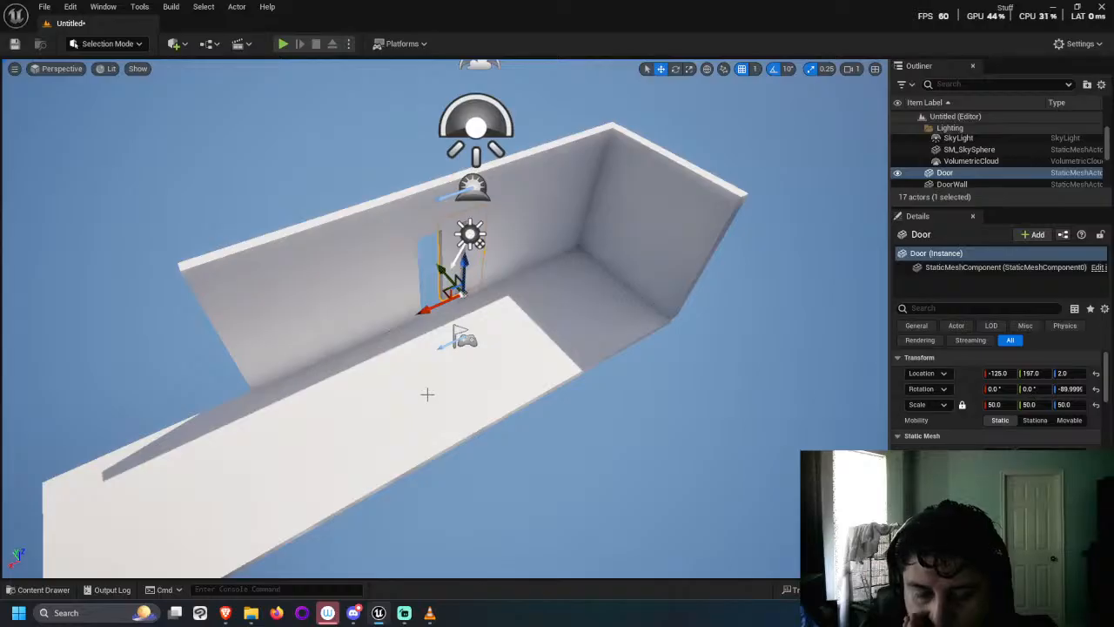
scroll(426, 394, "up", 3)
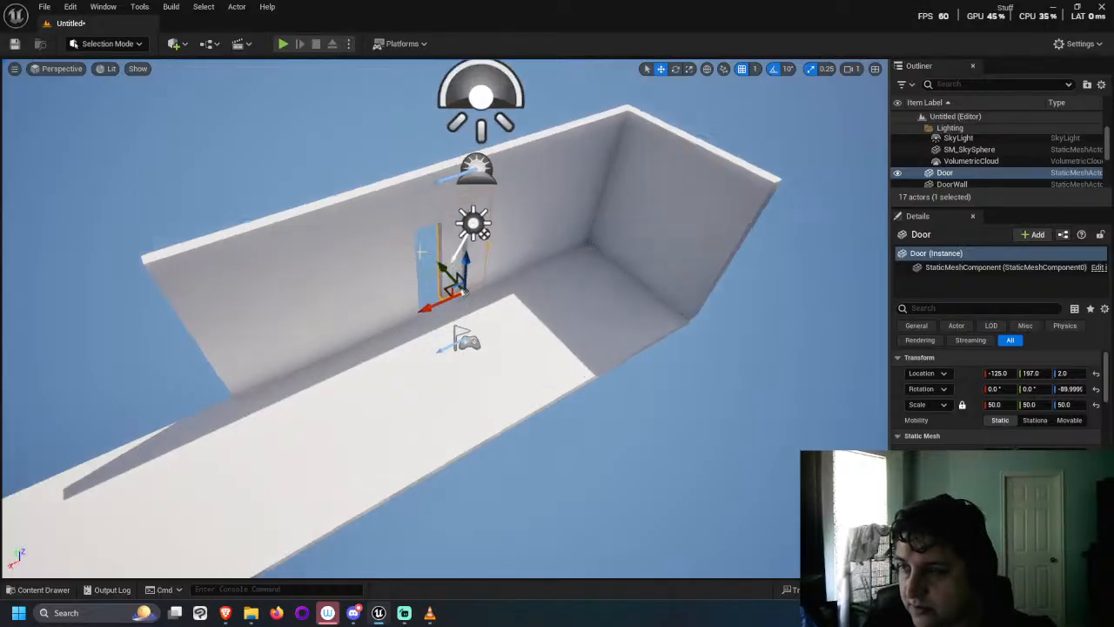
left_click_drag(423, 305, 404, 323)
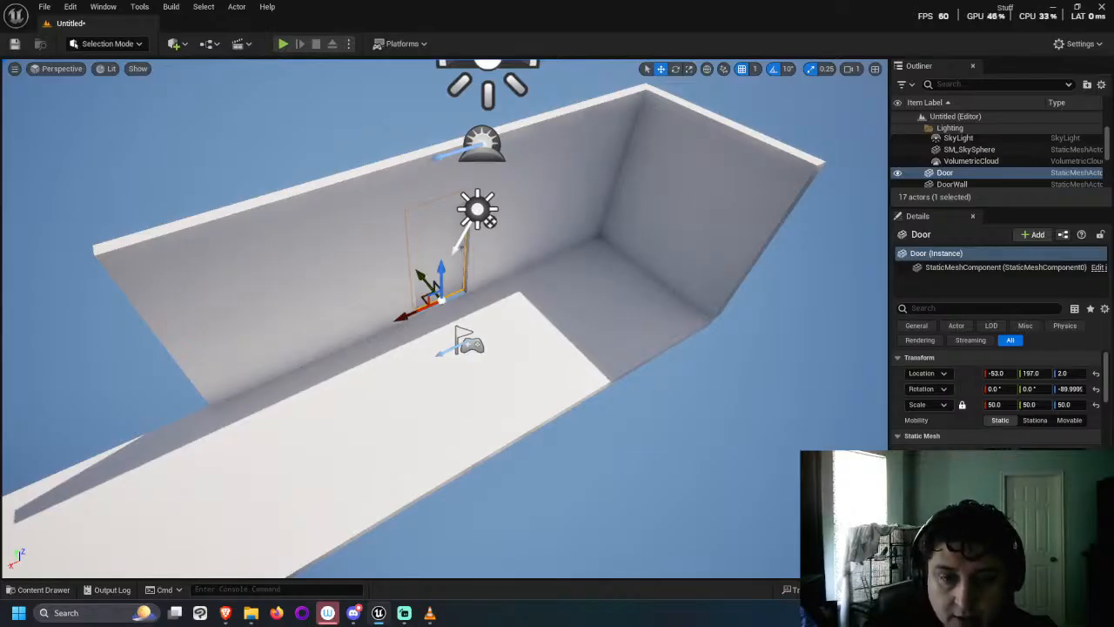
Step: Fine-tune the door's position in its opening to X -47 and Y 181
key("f")
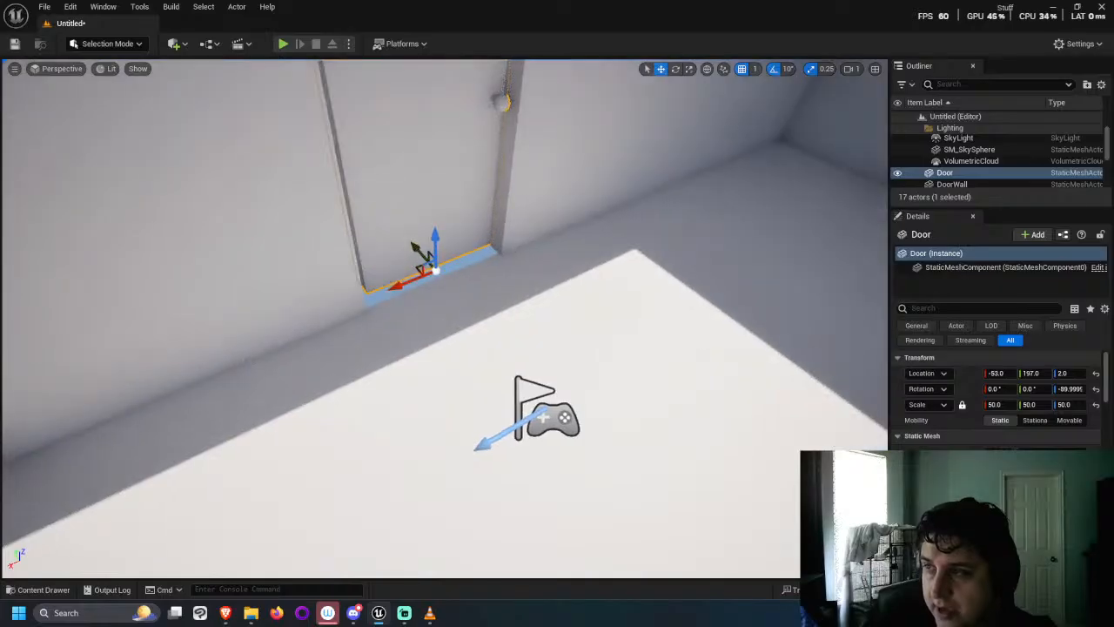
right_click_drag(463, 359, 403, 335)
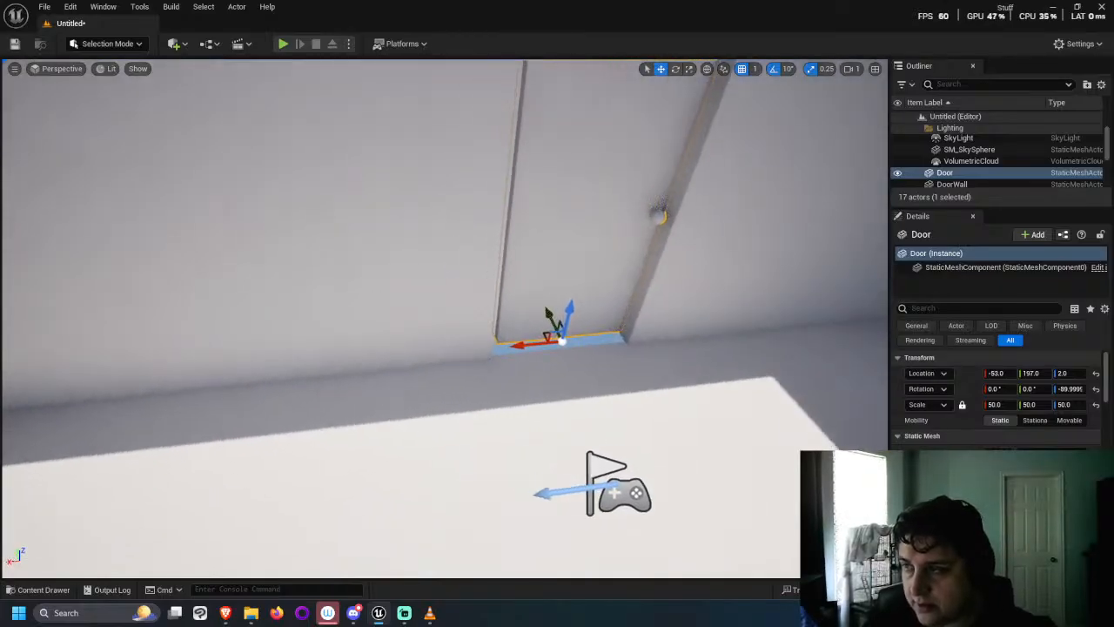
left_click_drag(531, 339, 549, 322)
right_click_drag(548, 322, 548, 322)
right_click_drag(189, 526, 189, 525)
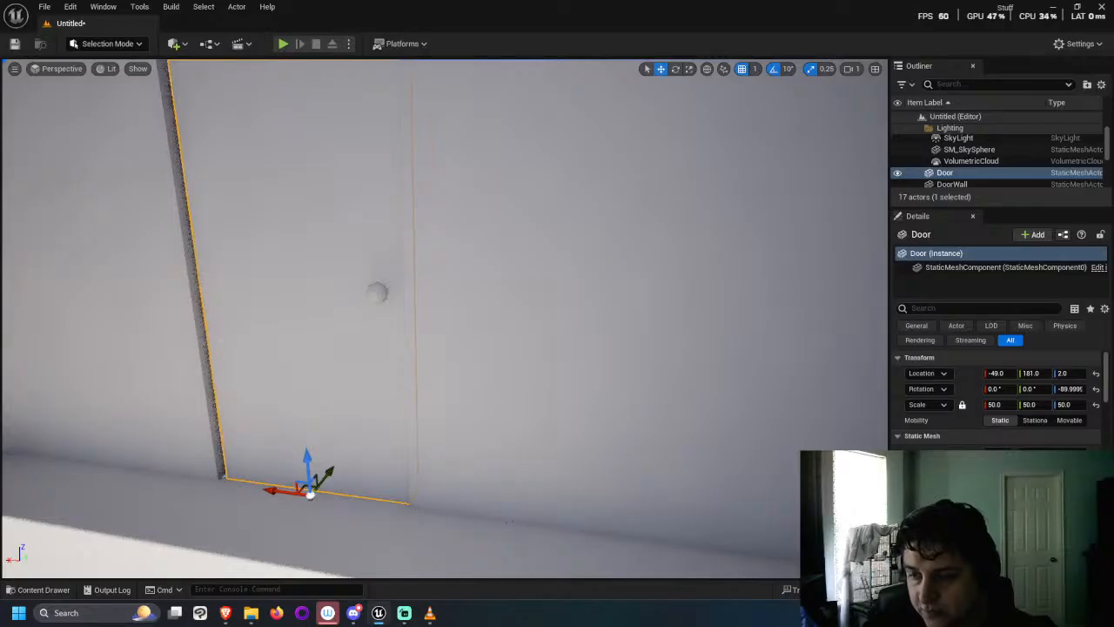
right_click_drag(271, 503, 282, 495)
left_click_drag(281, 494, 268, 496)
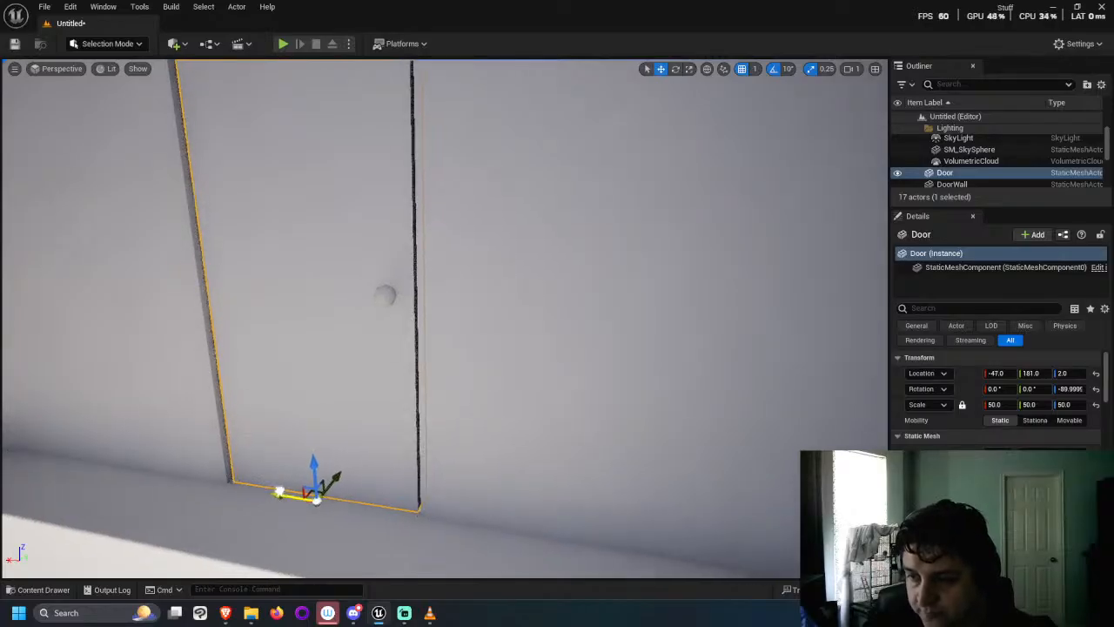
scroll(259, 479, "down", 6)
right_click_drag(259, 480, 253, 470)
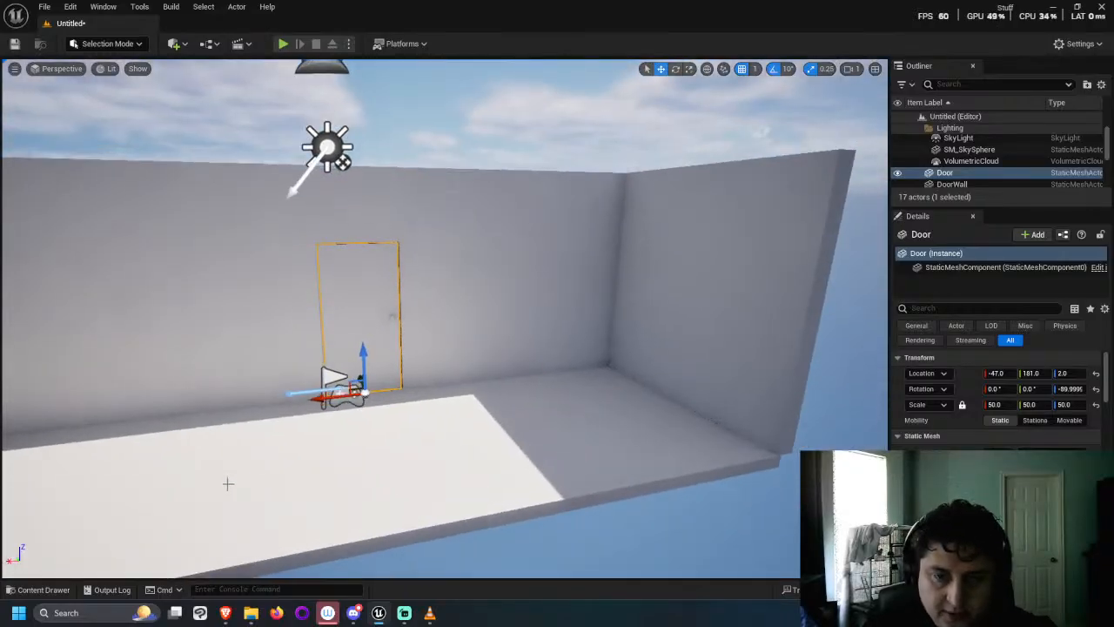
Step: Hide SM_SkySphere and VolumetricCloud in the level, leaving the SkyLight shown
left_click(898, 151)
left_click(900, 142)
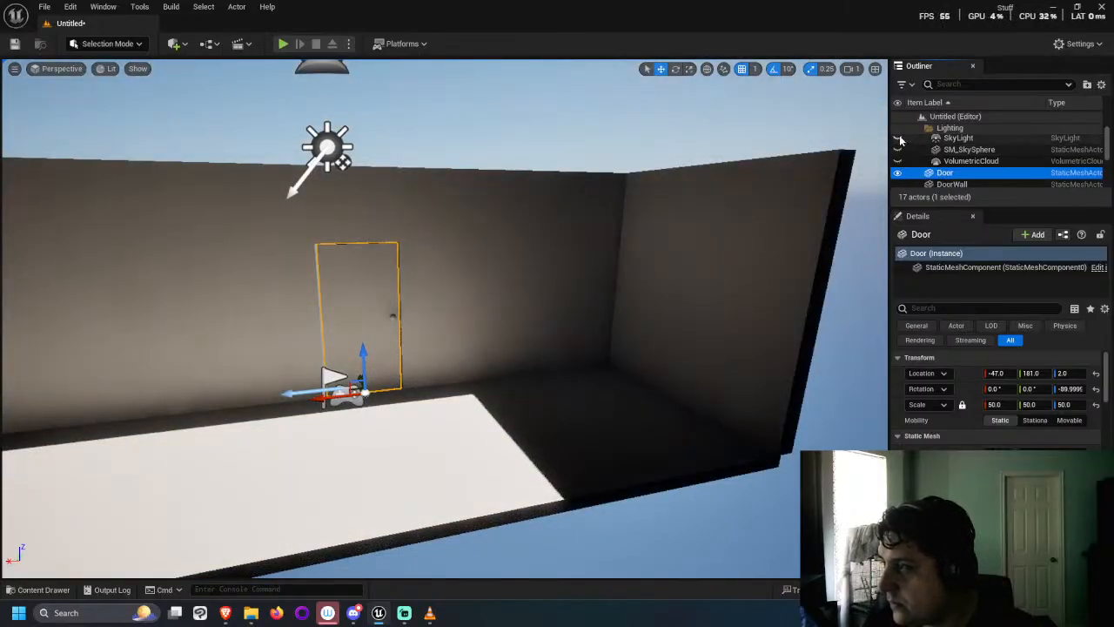
left_click(898, 140)
Step: Hide the DirectionalLight, ExponentialHeightFog and SkyAtmosphere, and show the DirectionalLight again
scroll(909, 165, "down", 4)
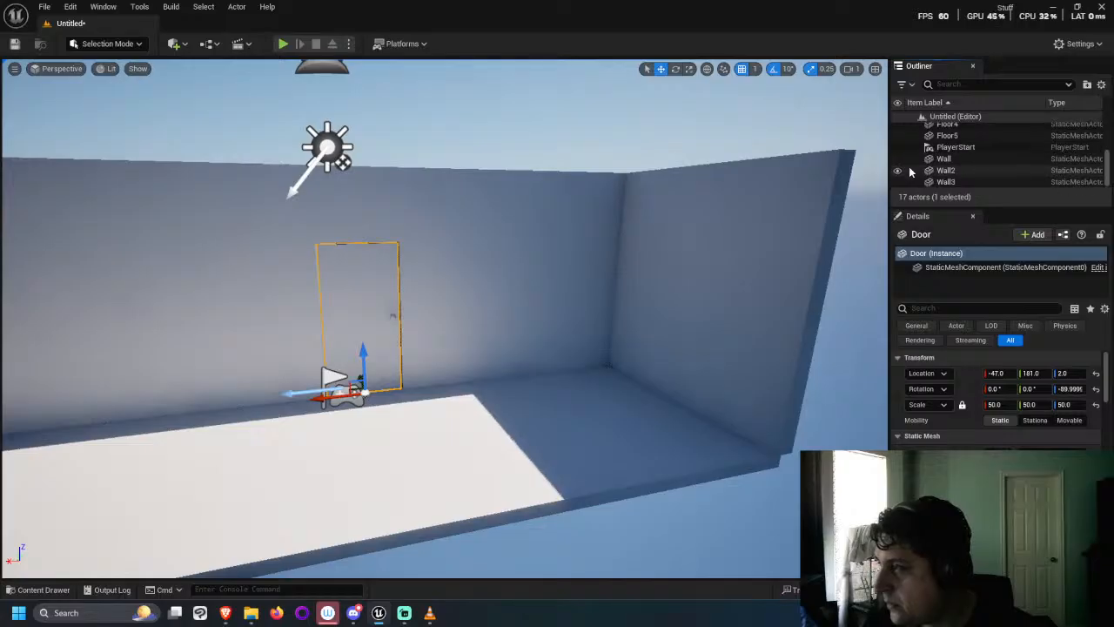
scroll(911, 172, "up", 5)
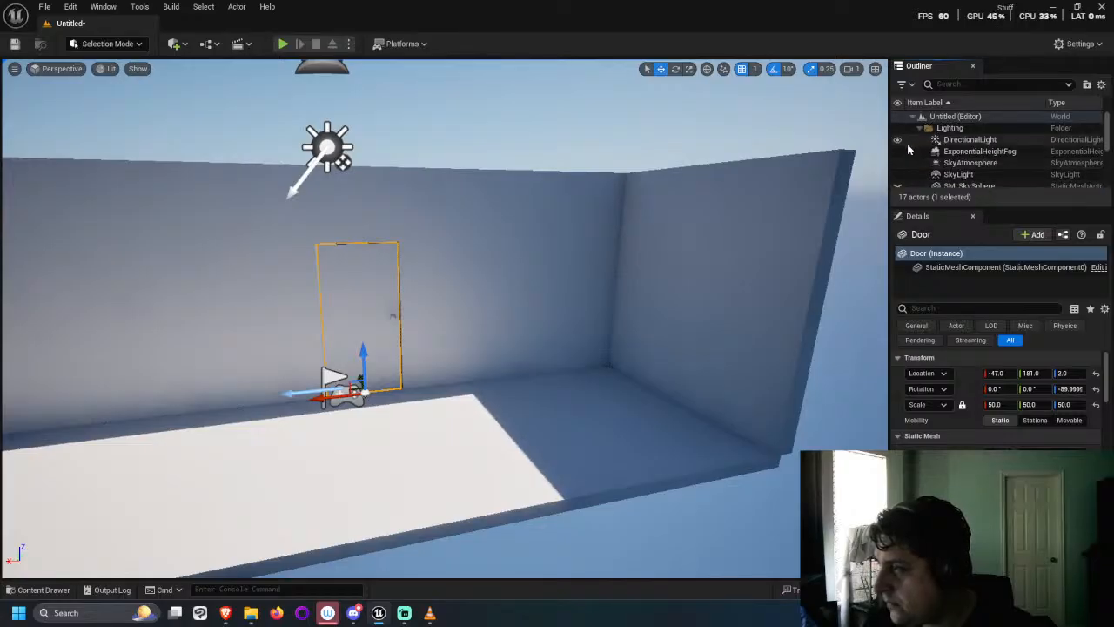
left_click(905, 151)
left_click(898, 141)
left_click(898, 151)
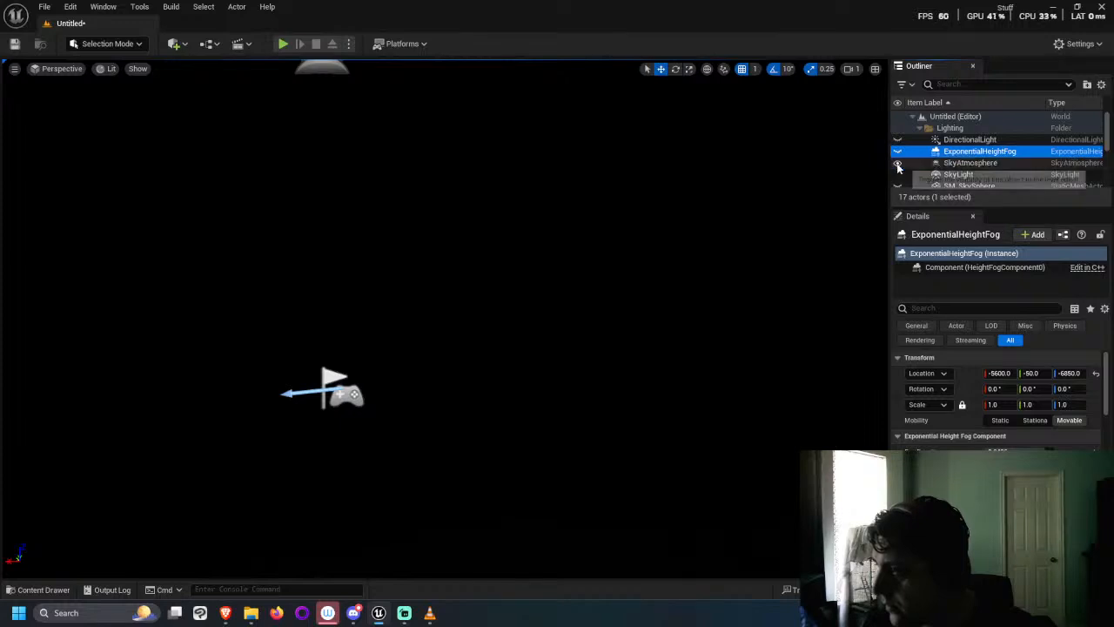
left_click(898, 141)
scroll(464, 271, "down", 5)
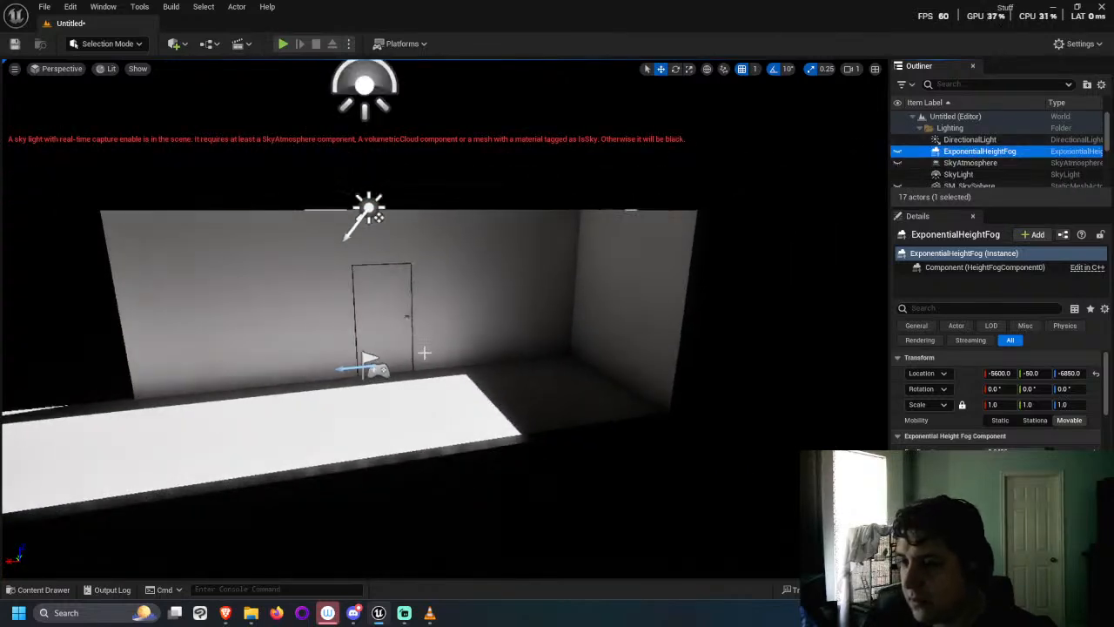
Step: Inspect the darkened room and restore the visibility of the SkyAtmosphere and ExponentialHeightFog
left_click_drag(423, 352, 409, 194, "alt")
left_click(422, 249)
left_click(898, 153)
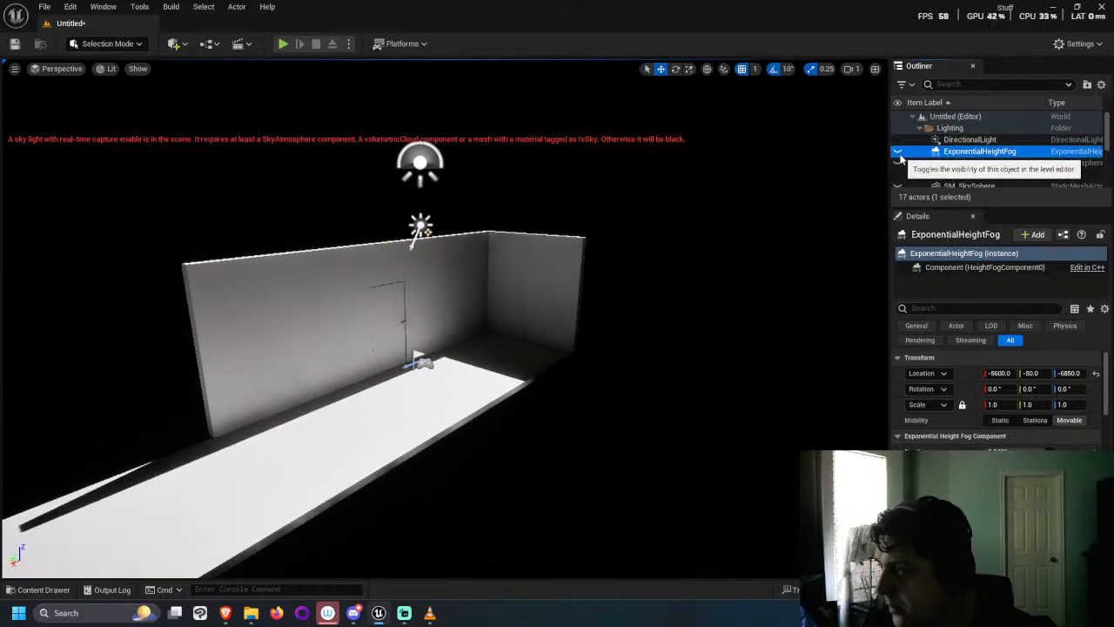
key("ctrl+z")
left_click(899, 153)
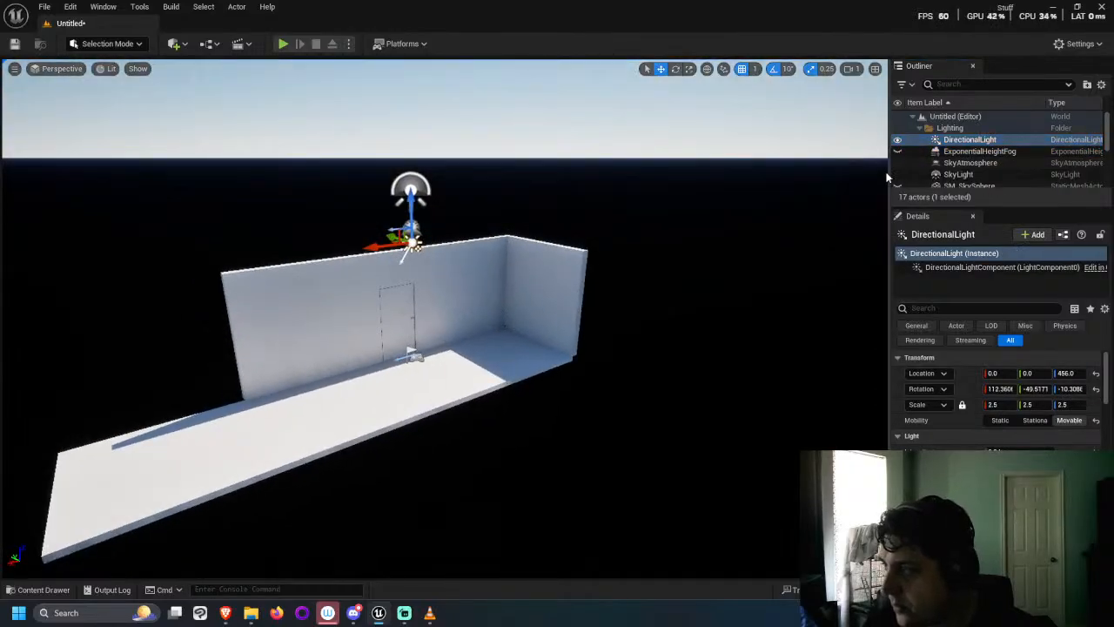
left_click(899, 153)
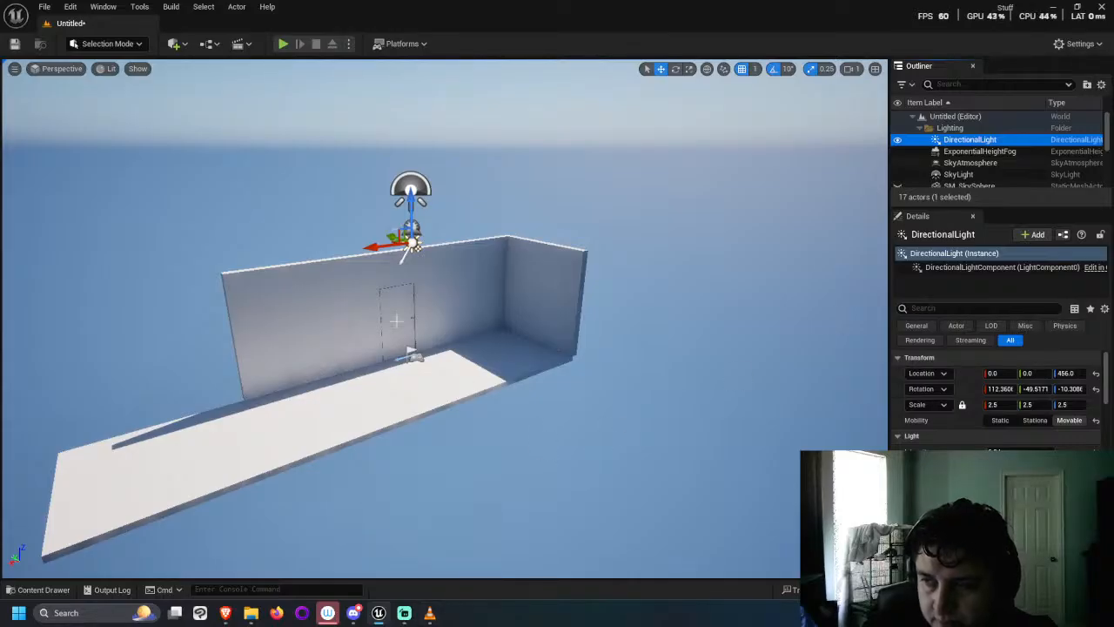
scroll(396, 320, "up", 6)
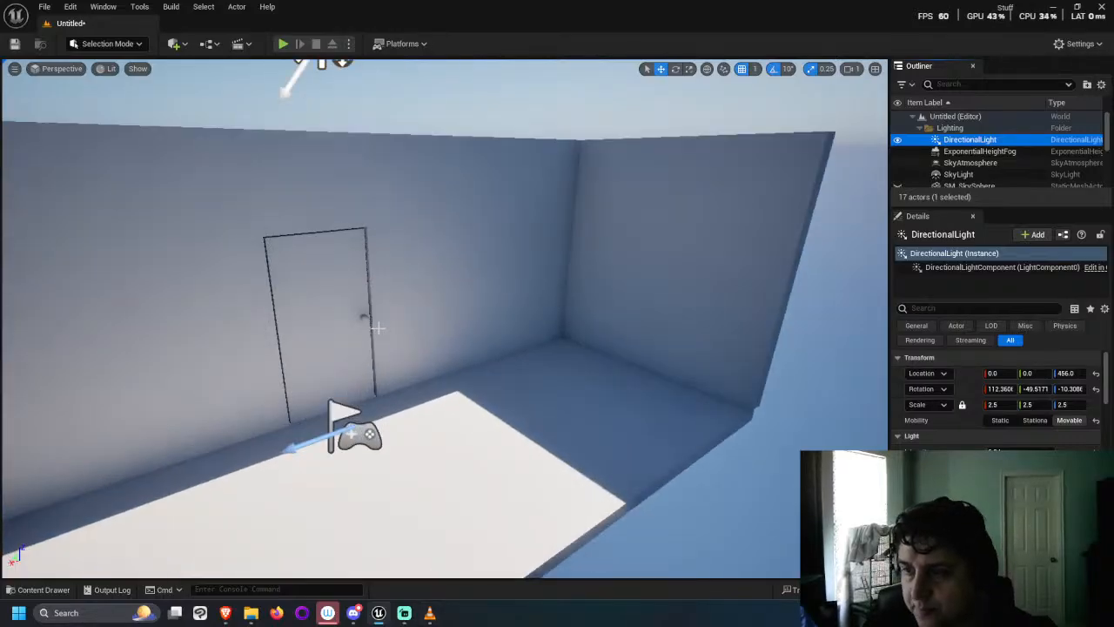
right_click_drag(377, 327, 450, 376)
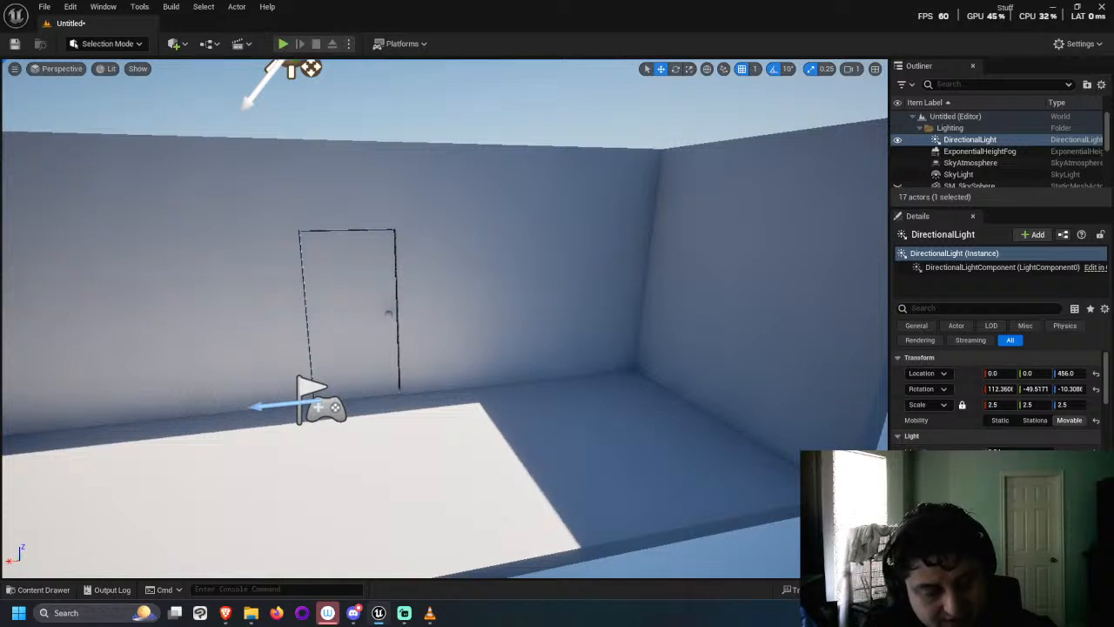
scroll(531, 415, "down", 5)
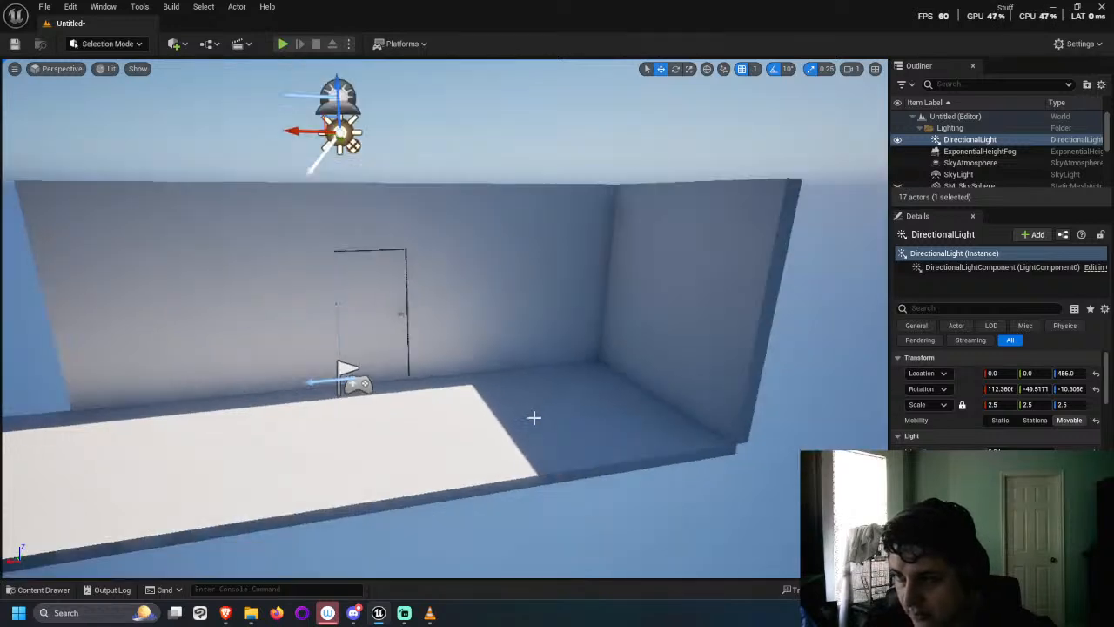
right_click_drag(542, 436, 519, 451)
right_click_drag(423, 305, 423, 304)
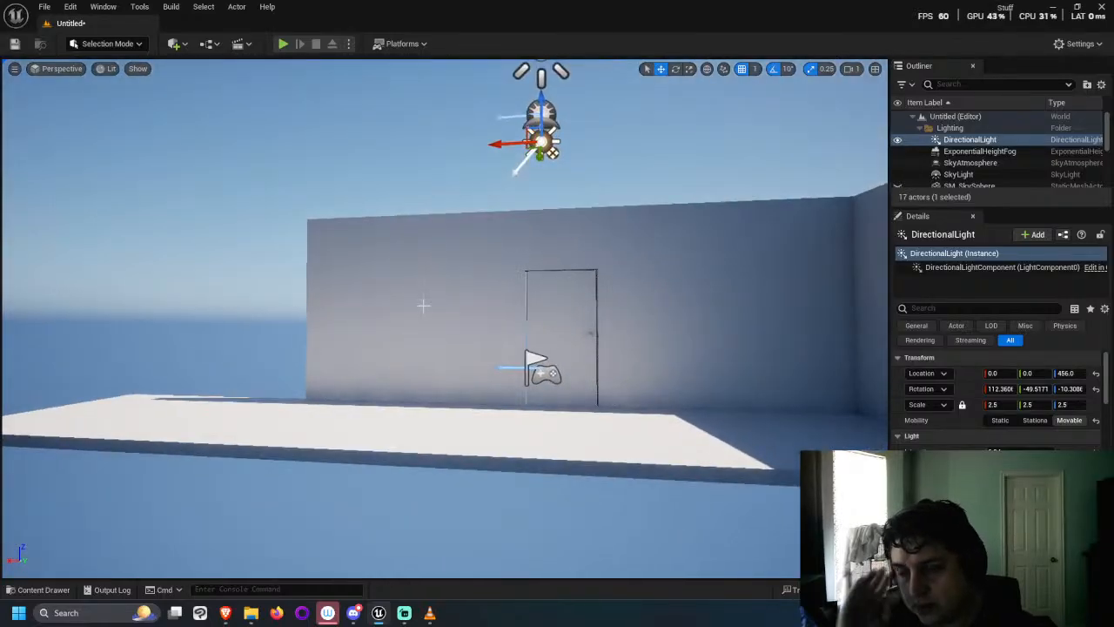
Step: Duplicate the Wall2 section beside the door and place the copy farther along the same wall line at X 678
left_click(423, 305)
right_click_drag(423, 305, 433, 357)
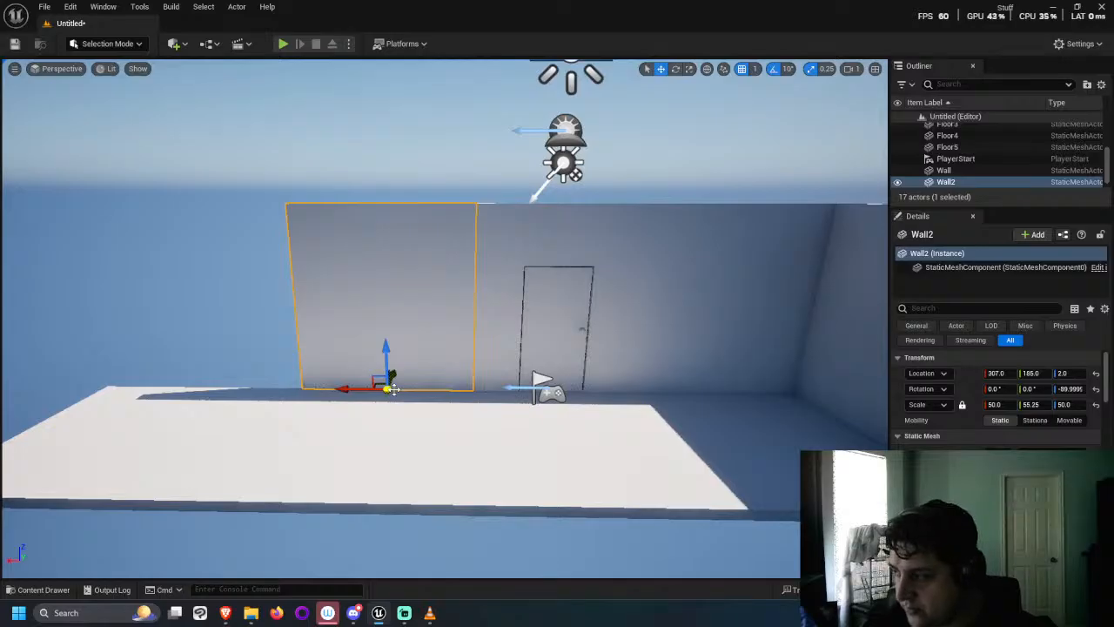
left_click_drag(391, 389, 373, 440)
key("ctrl+z")
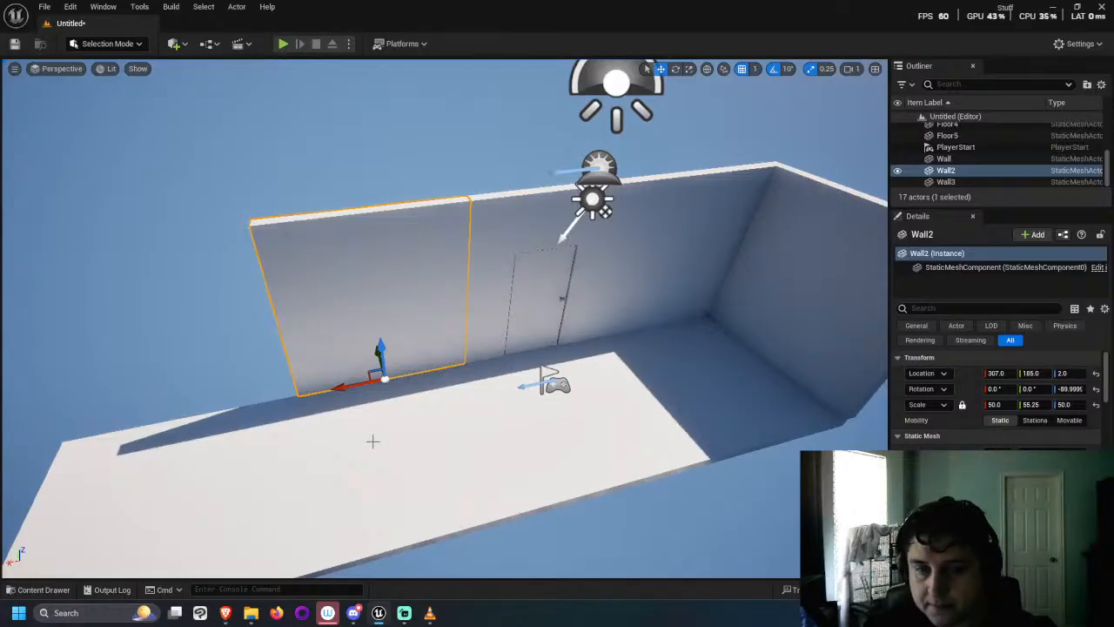
left_click_drag(353, 387, 351, 403, "alt")
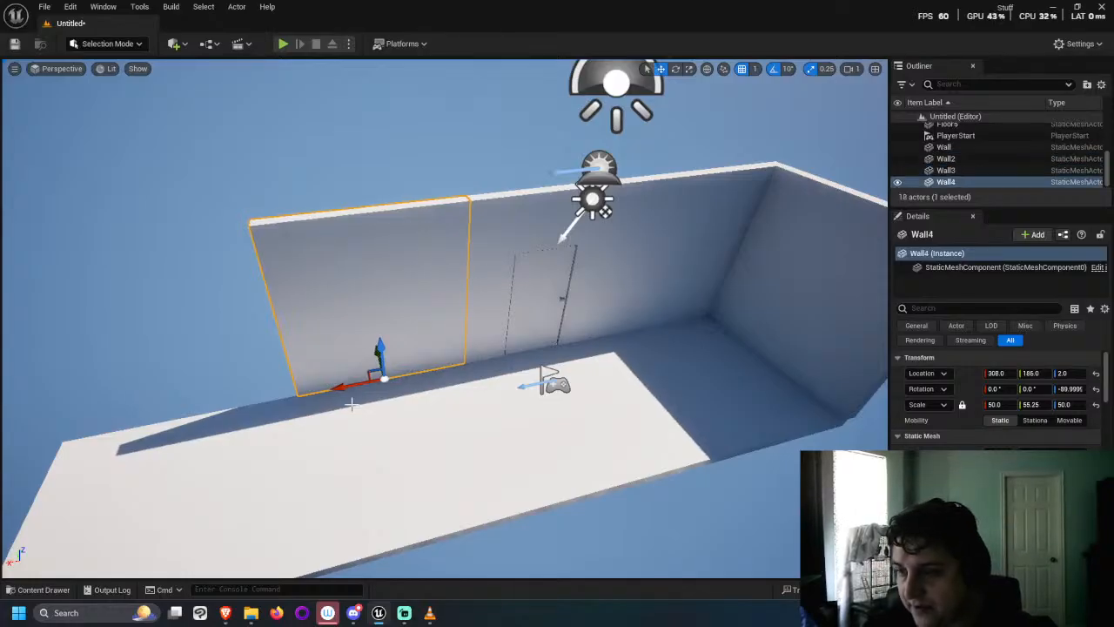
left_click(1037, 373)
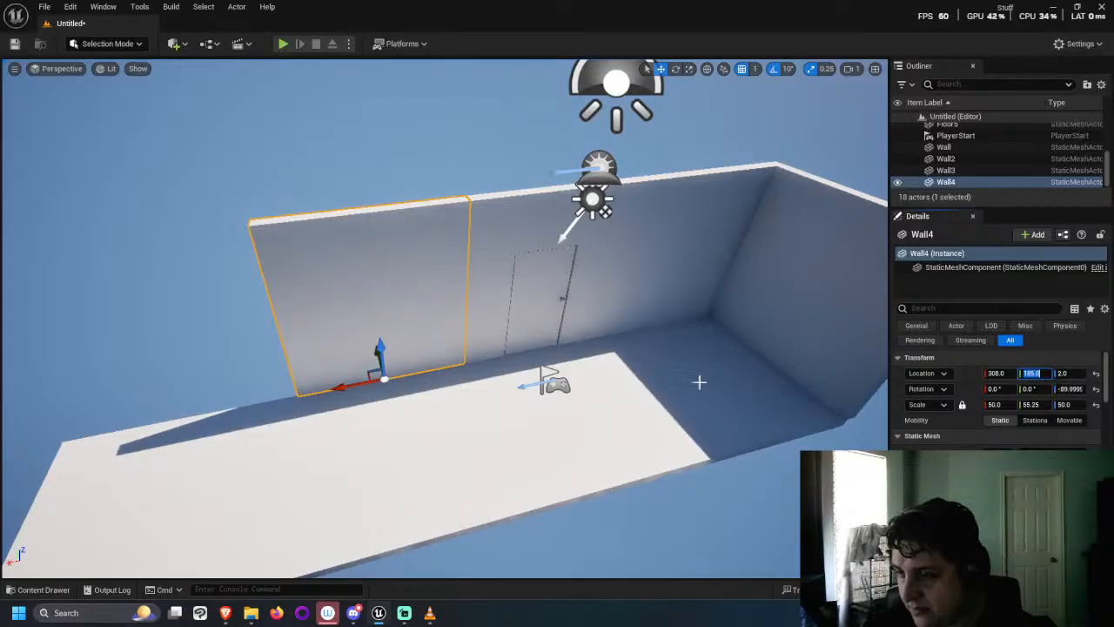
left_click_drag(347, 388, 145, 404)
right_click_drag(488, 381, 487, 381)
left_click(619, 472)
right_click_drag(619, 471, 620, 472)
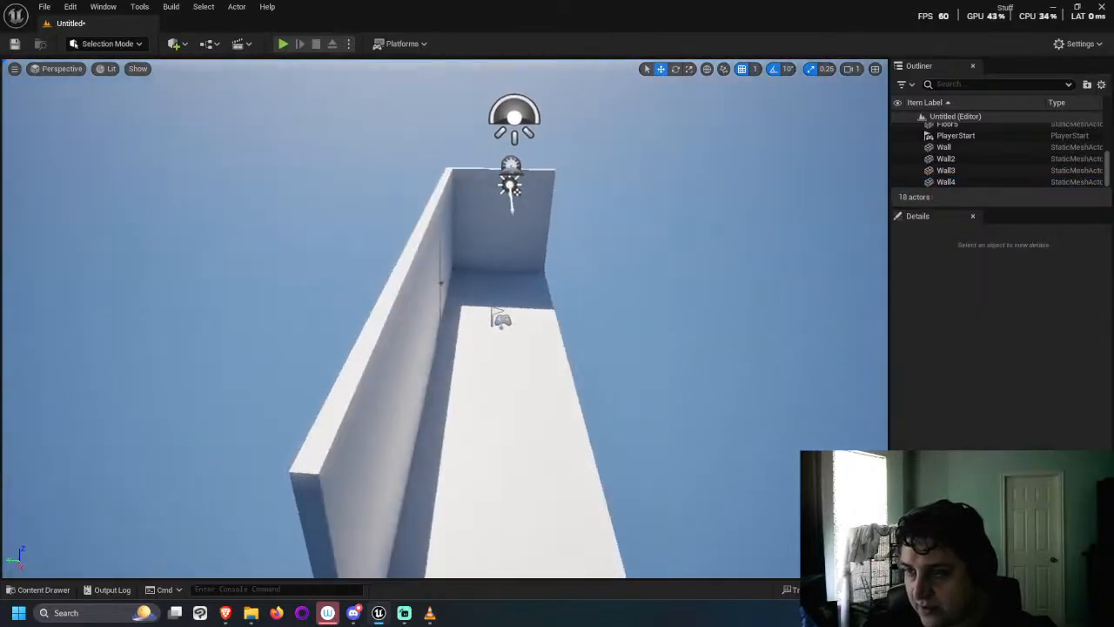
right_click_drag(423, 423, 423, 423)
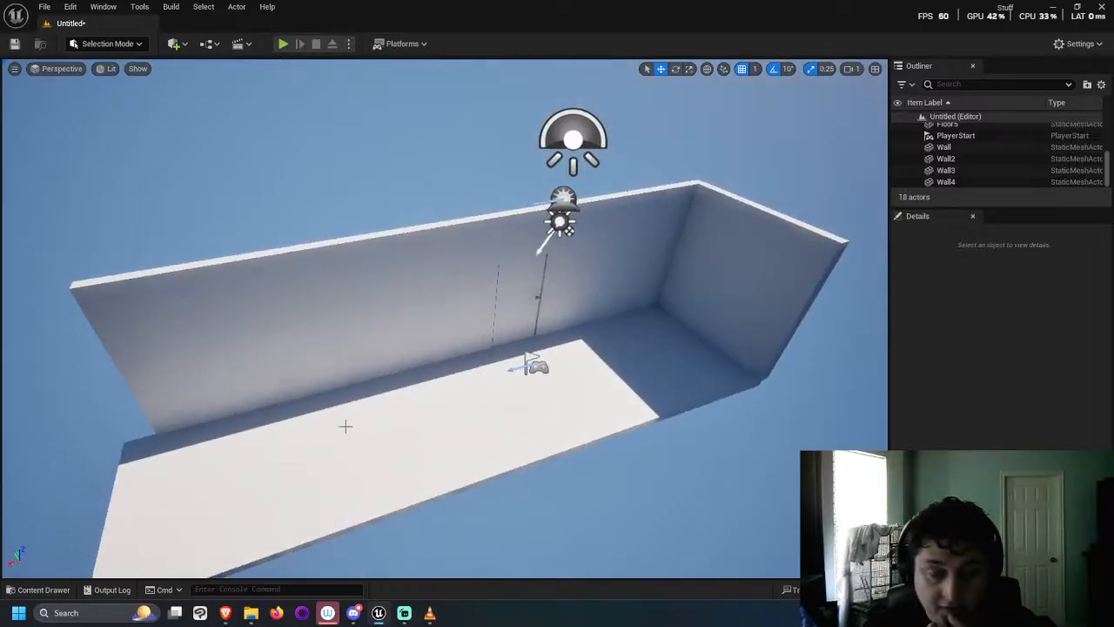
Step: Duplicate the four floor tiles Floor2 to Floor5 and move the copies to Y -378, forming a second row
scroll(272, 368, "down", 2)
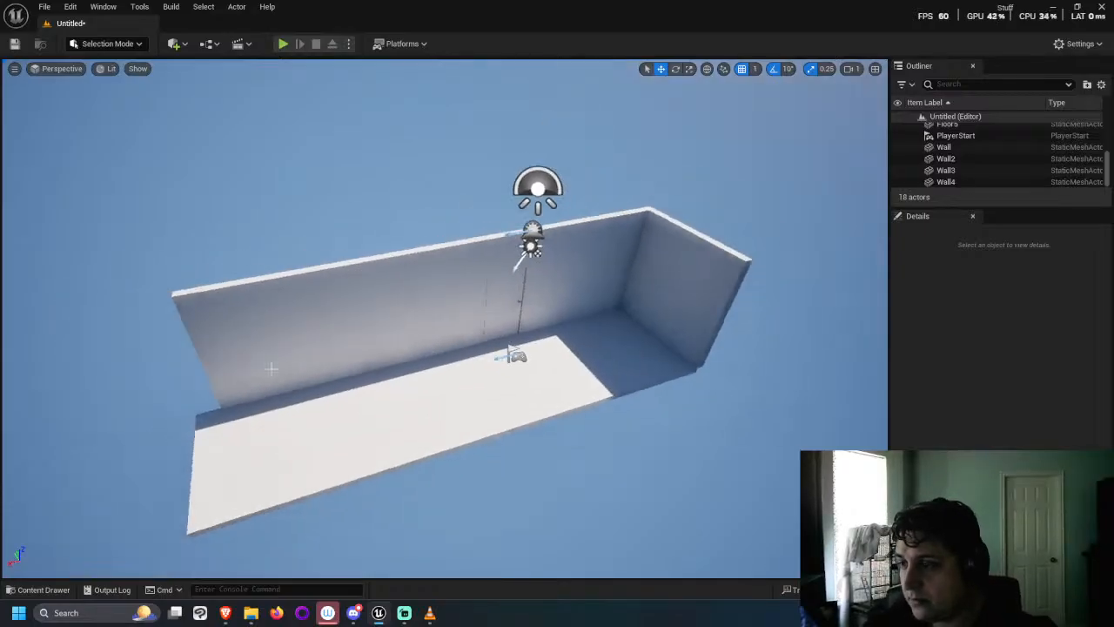
left_click(284, 450)
left_click(435, 426, "ctrl")
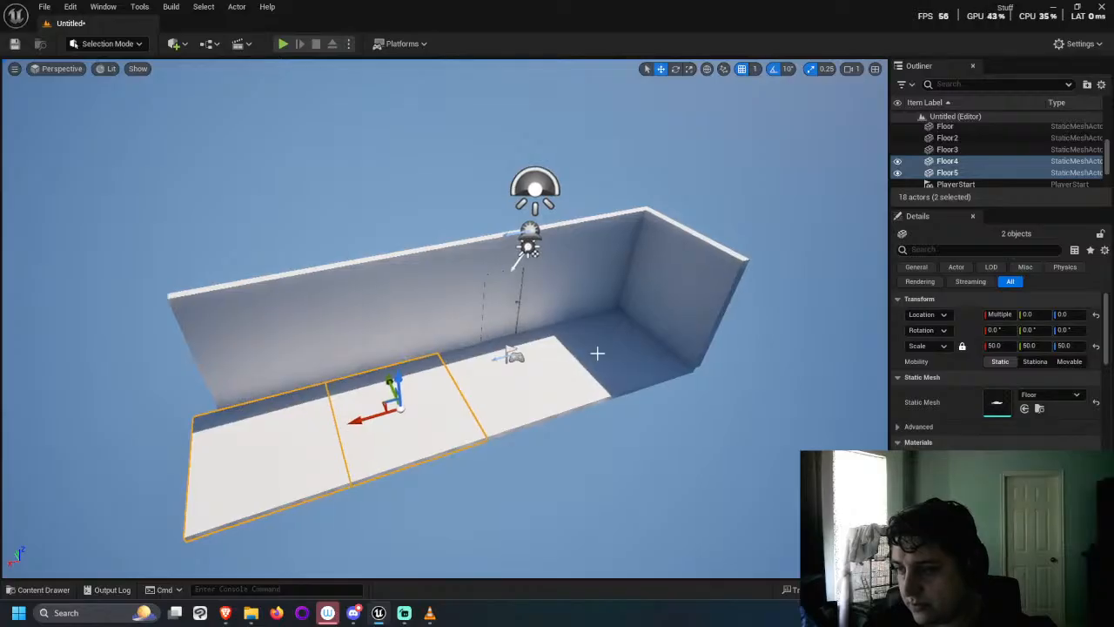
left_click(597, 352, "ctrl")
left_click(532, 365, "ctrl")
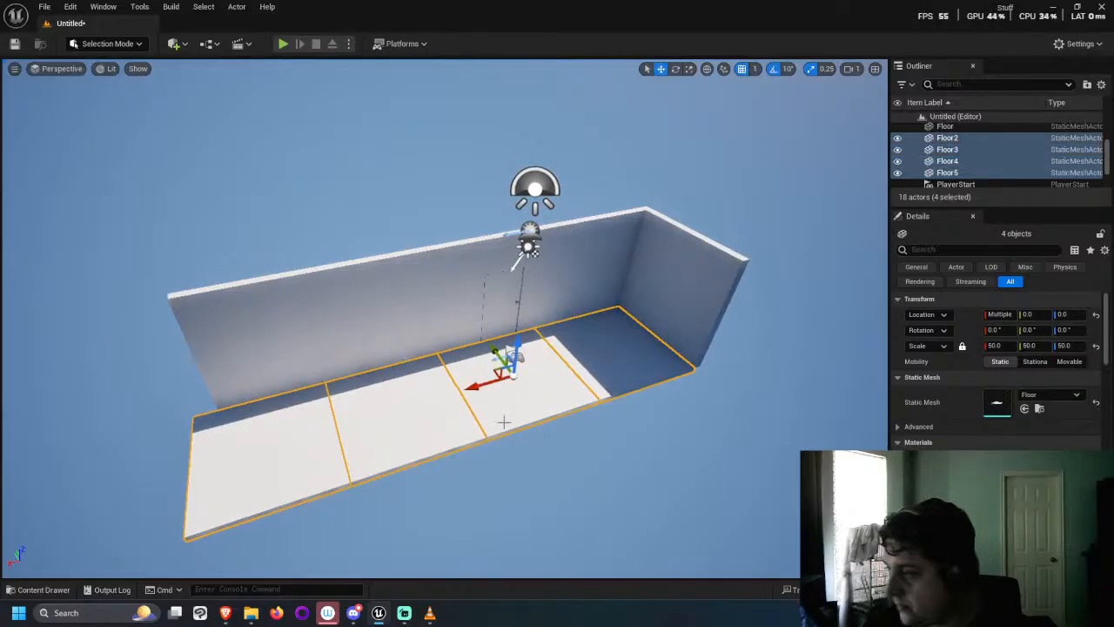
key("ctrl+d")
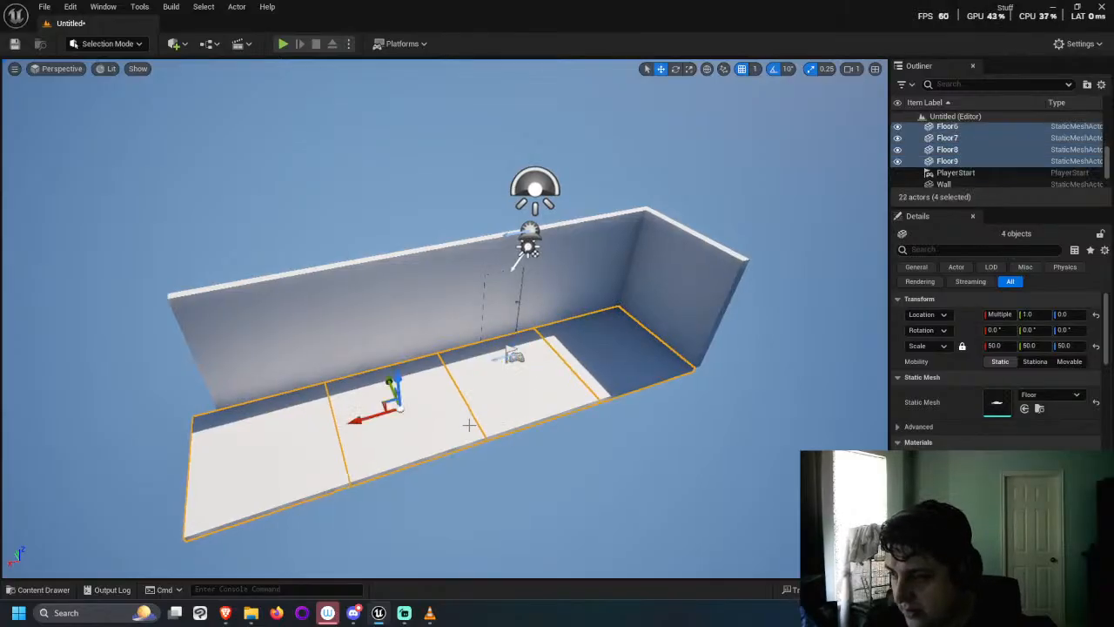
left_click_drag(380, 383, 458, 471)
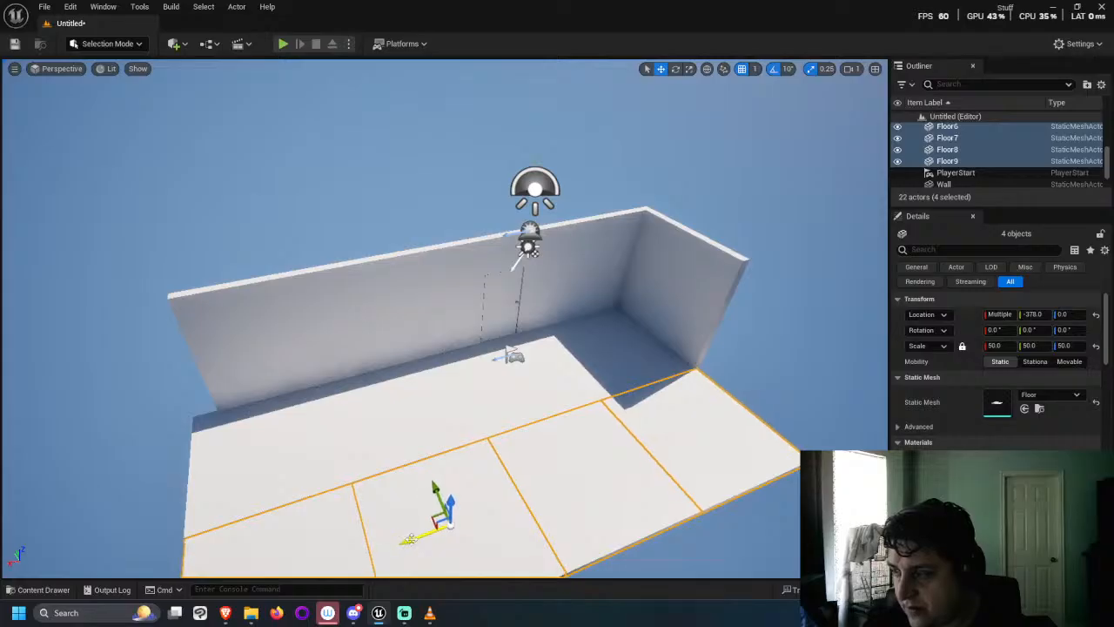
right_click_drag(468, 443, 313, 427)
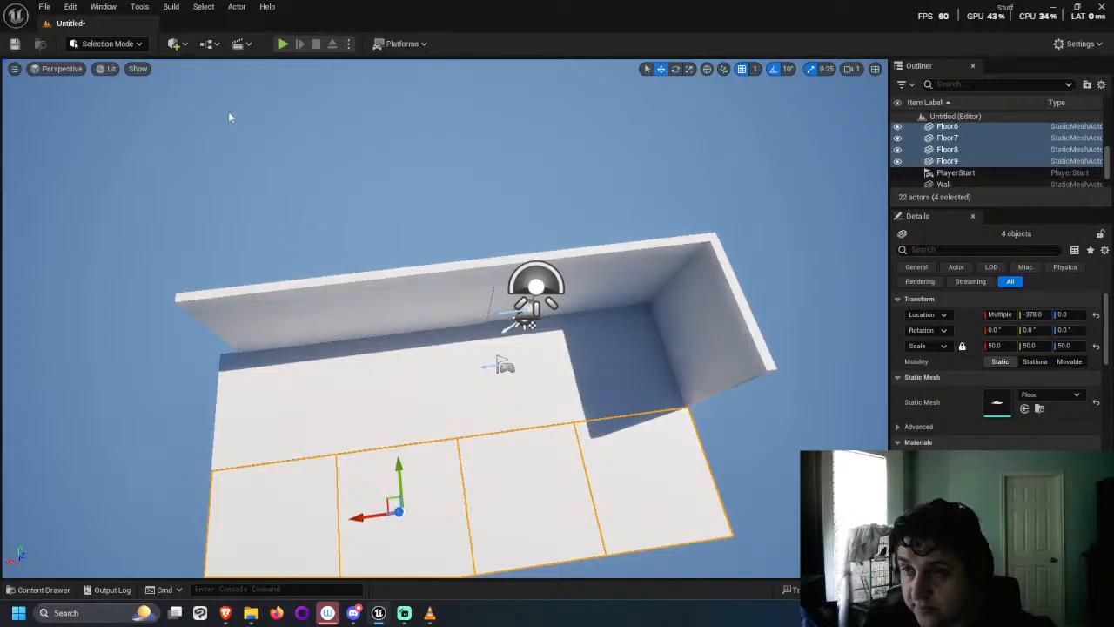
Step: Switch the viewport to the orthographic Top view showing both floor rows
left_click(138, 69)
left_click(103, 70)
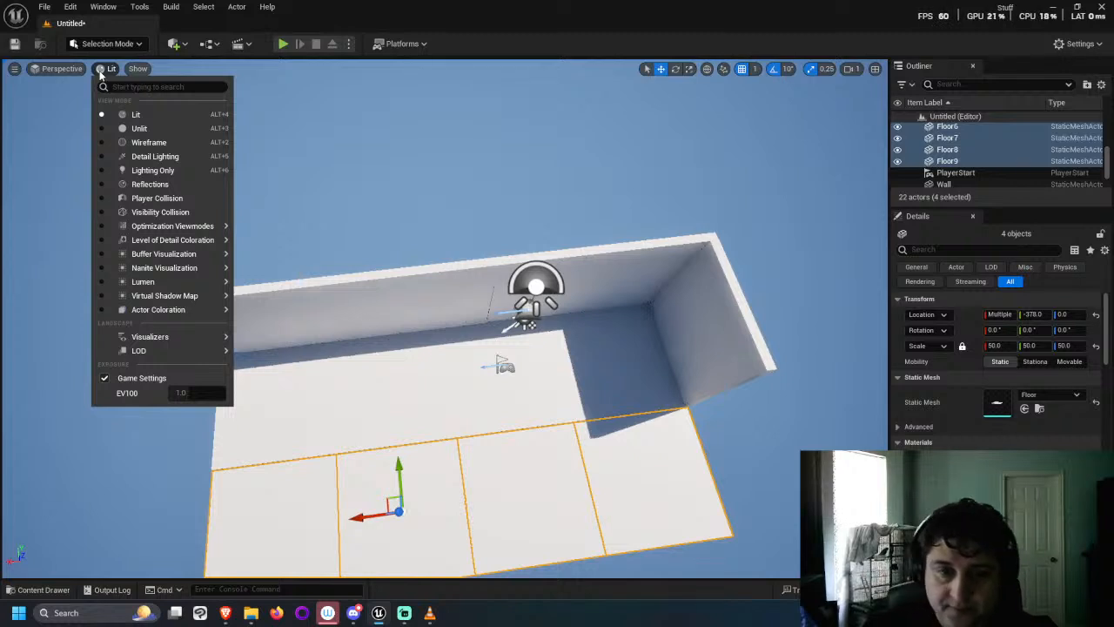
left_click(59, 69)
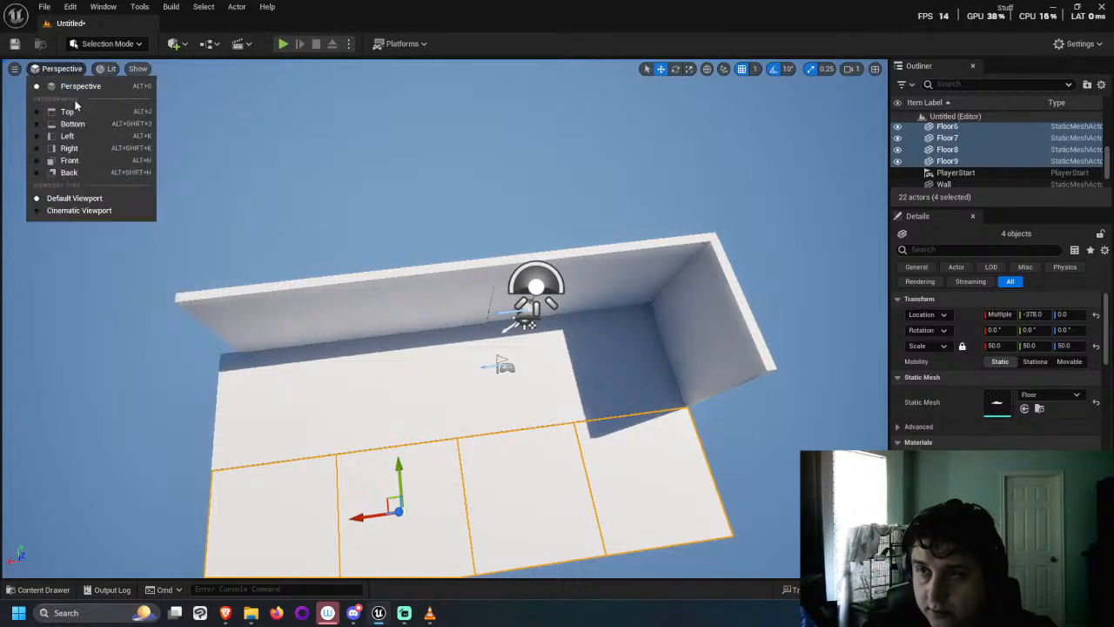
left_click(70, 112)
scroll(415, 269, "down", 4)
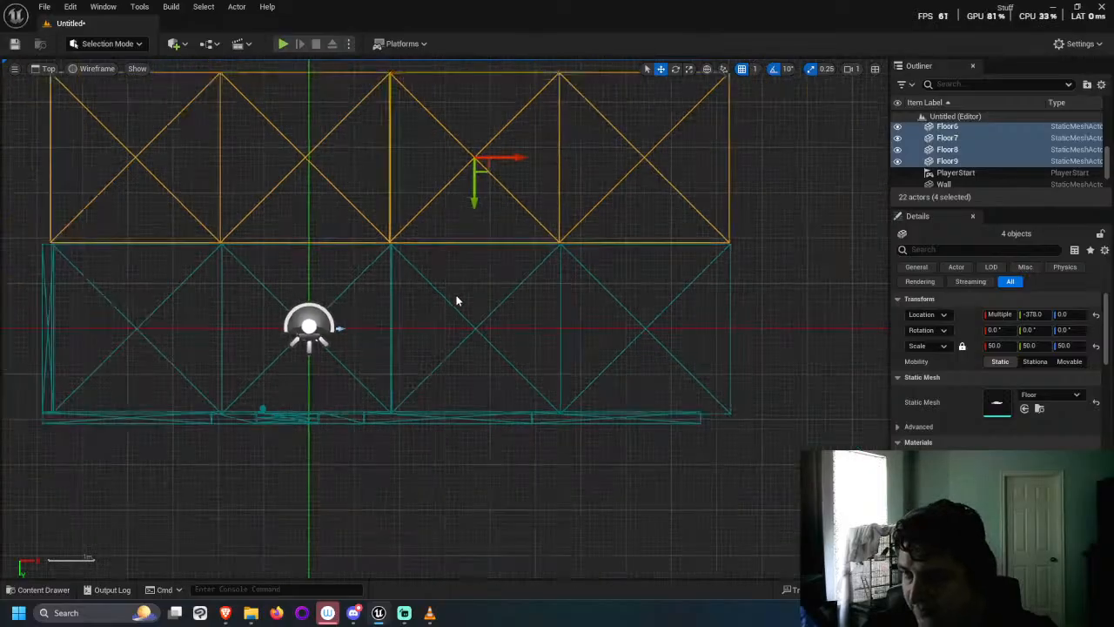
Step: Align the duplicated floor row with the original tiles by nudging it in X and moving it to Y -376
scroll(473, 247, "up", 3)
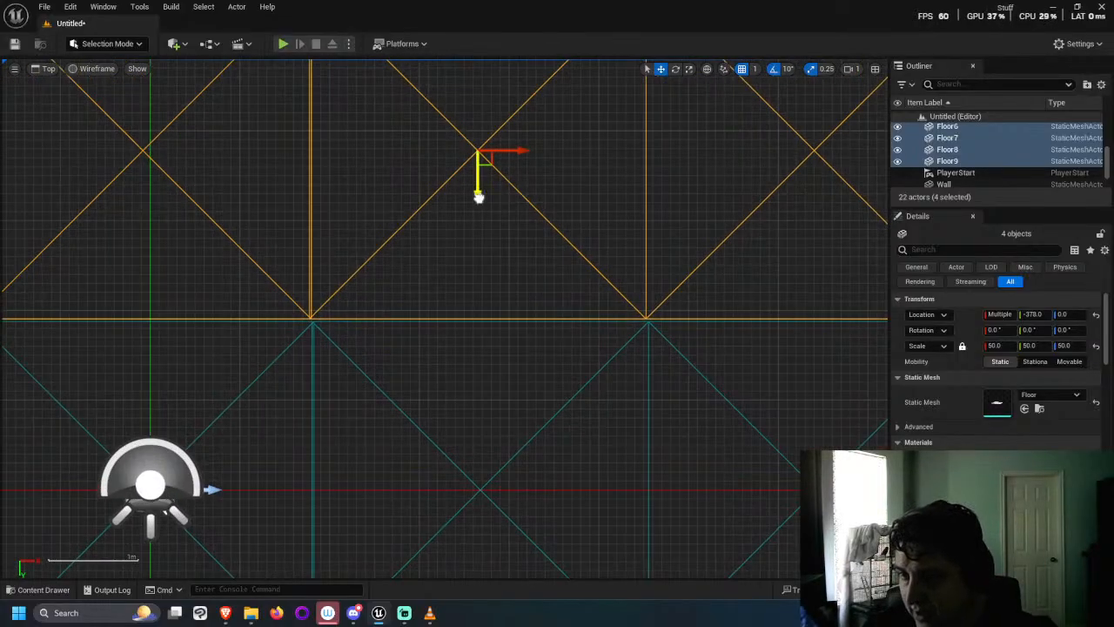
left_click_drag(479, 195, 480, 198)
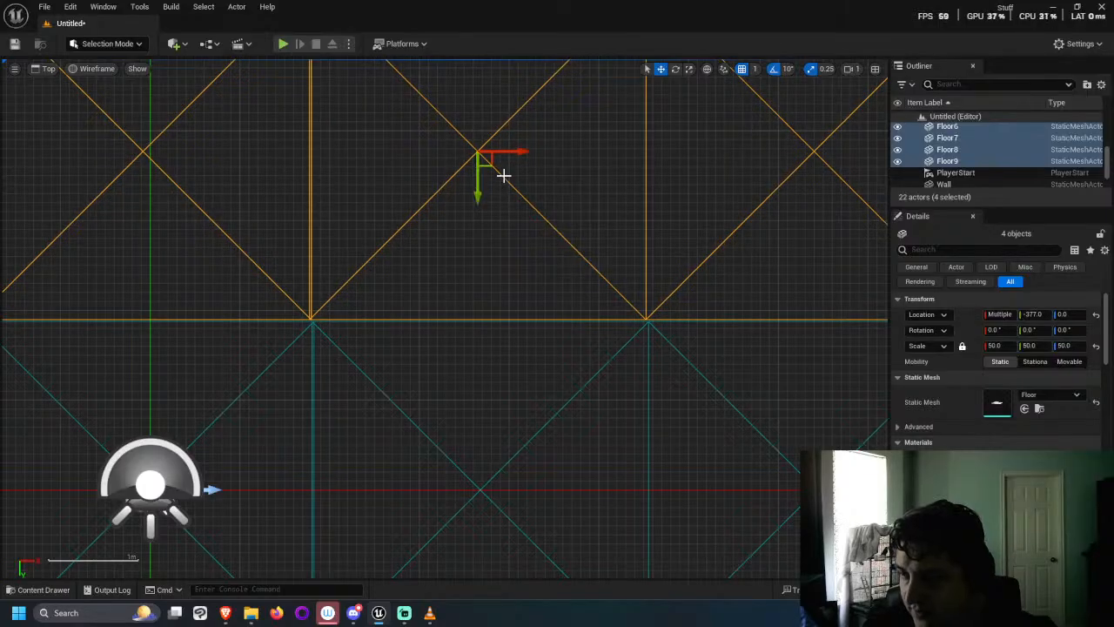
left_click_drag(517, 152, 522, 152)
scroll(599, 271, "up", 2)
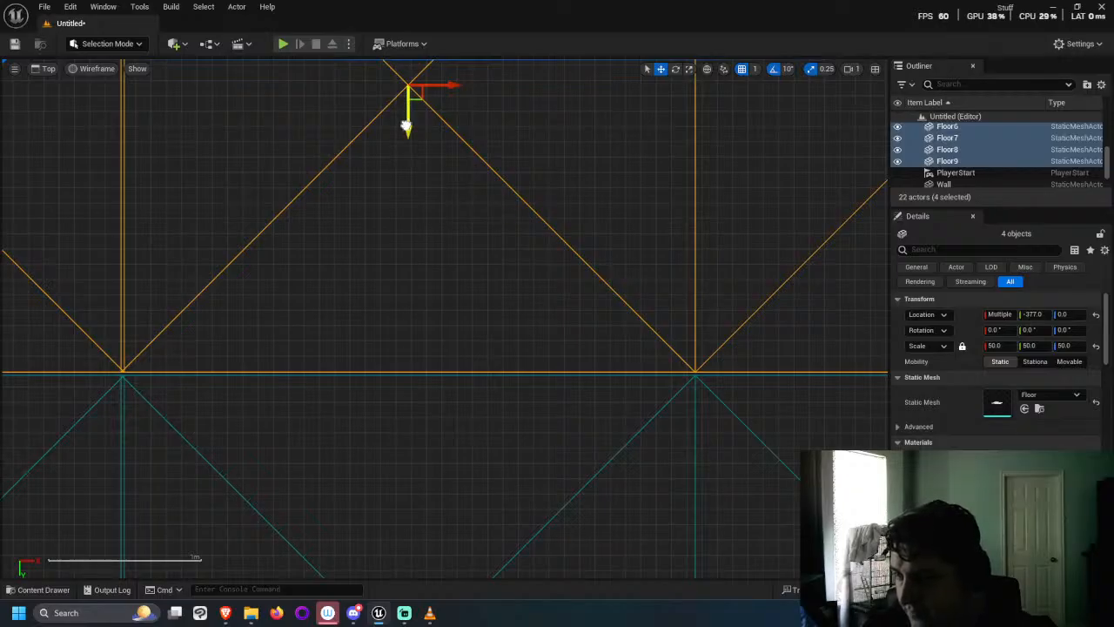
left_click_drag(406, 126, 406, 124)
scroll(433, 179, "down", 3)
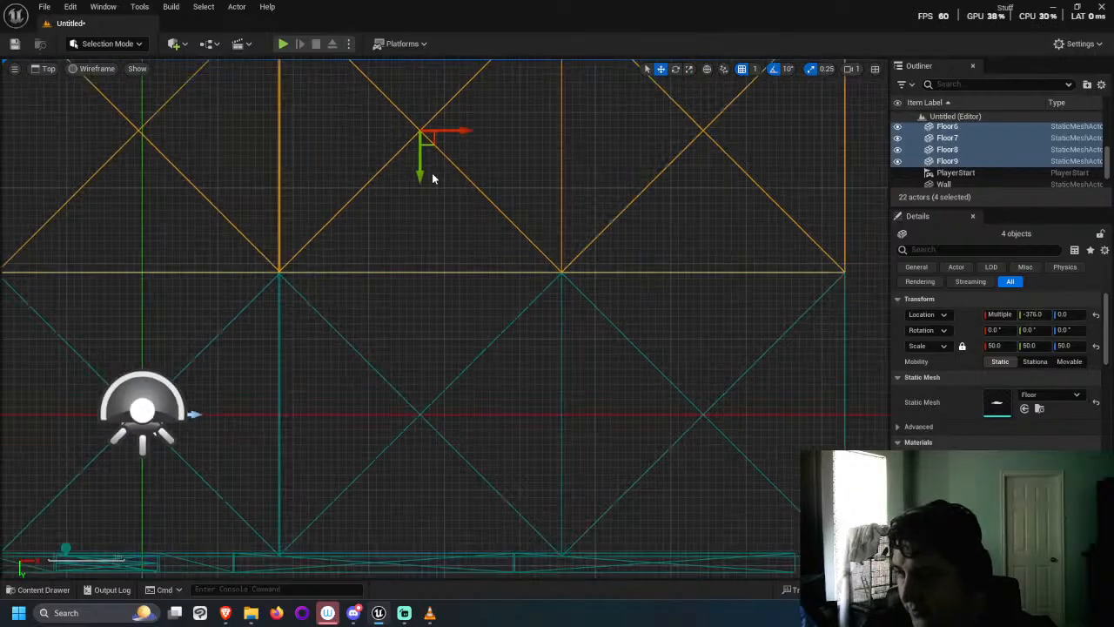
scroll(412, 294, "down", 2)
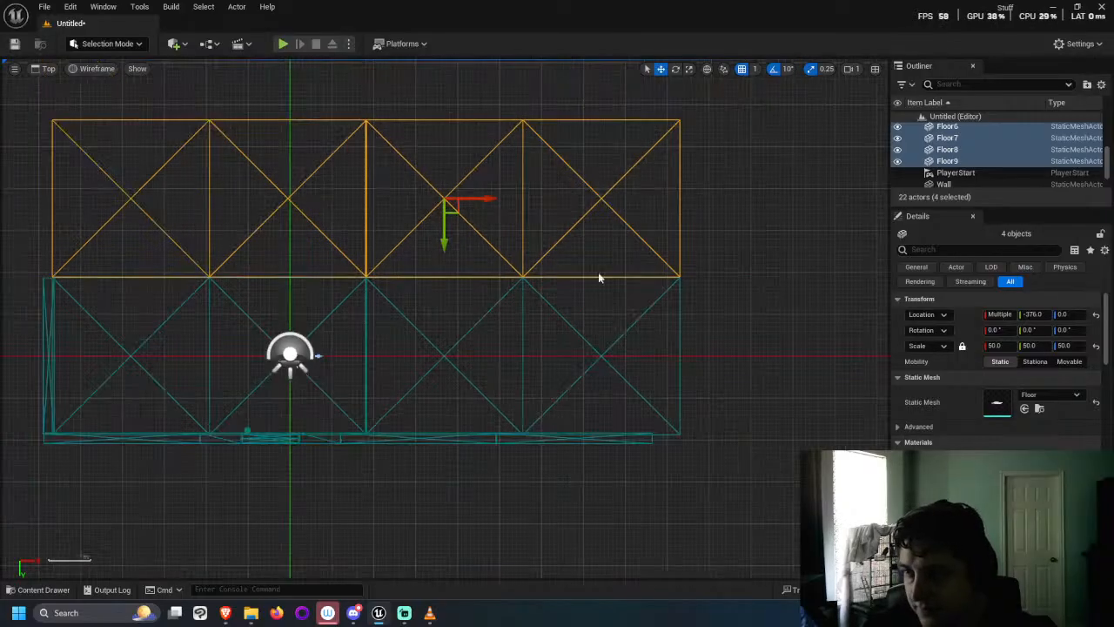
left_click(705, 246)
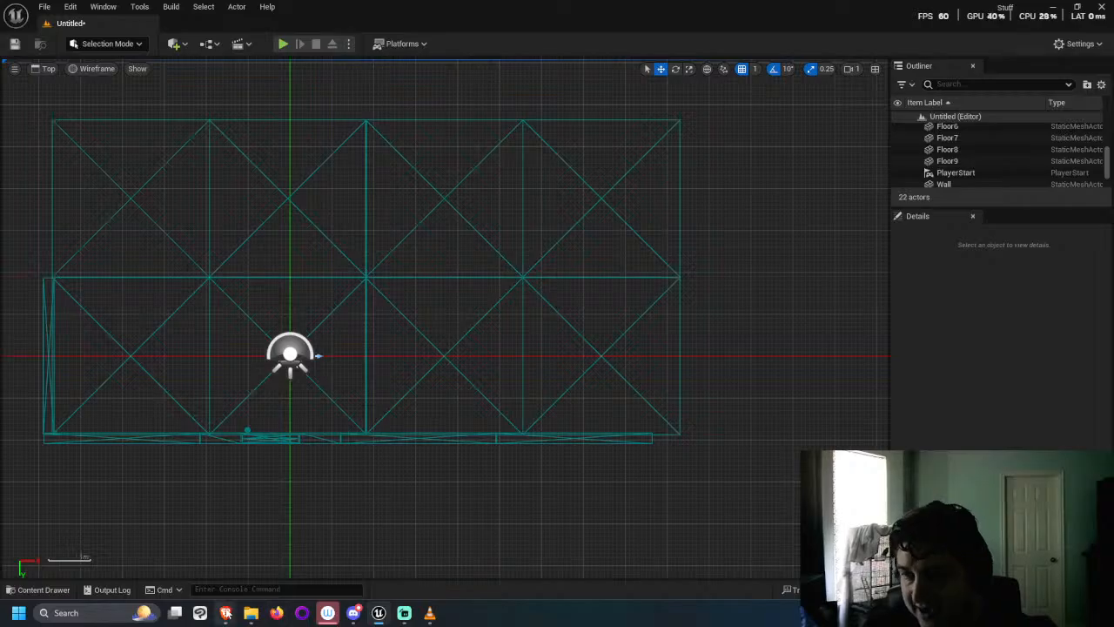
mouse_move(226, 613)
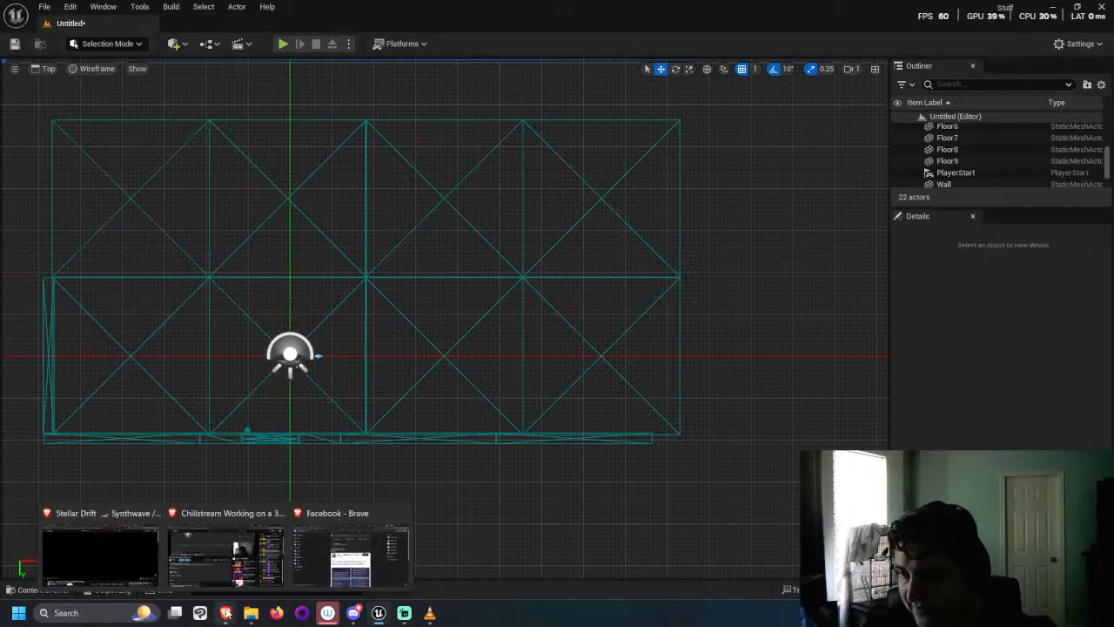
Step: Select the end wall section Wall4 and return the viewport to Perspective view
left_click(609, 443)
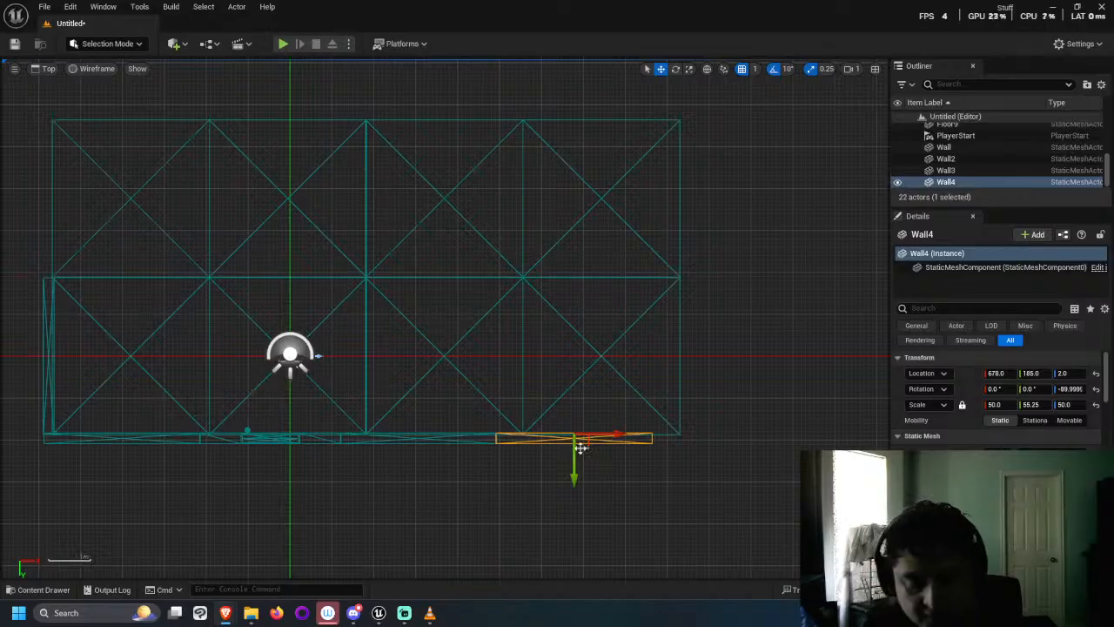
scroll(89, 70, "up", 2)
left_click(94, 68)
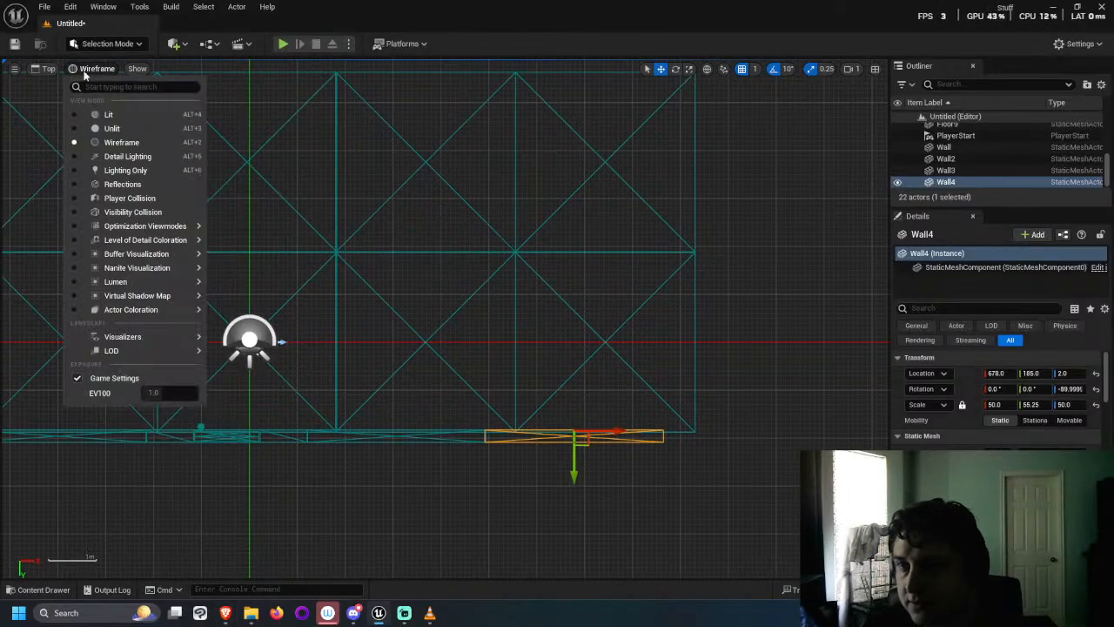
left_click(46, 69)
key("Escape")
left_click(62, 87)
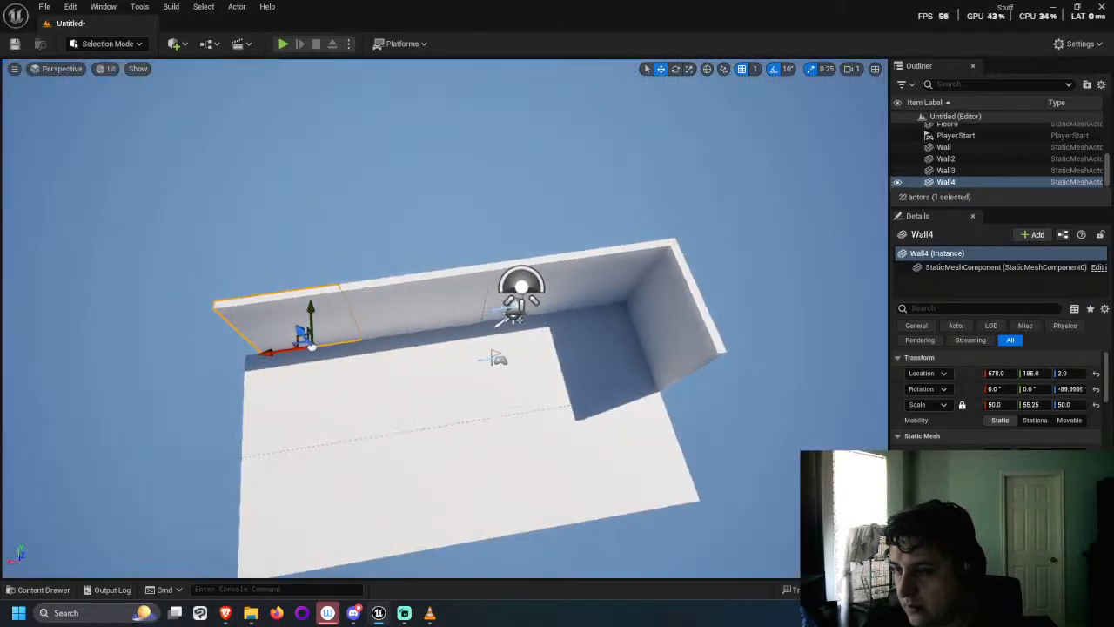
right_click_drag(224, 488, 224, 493)
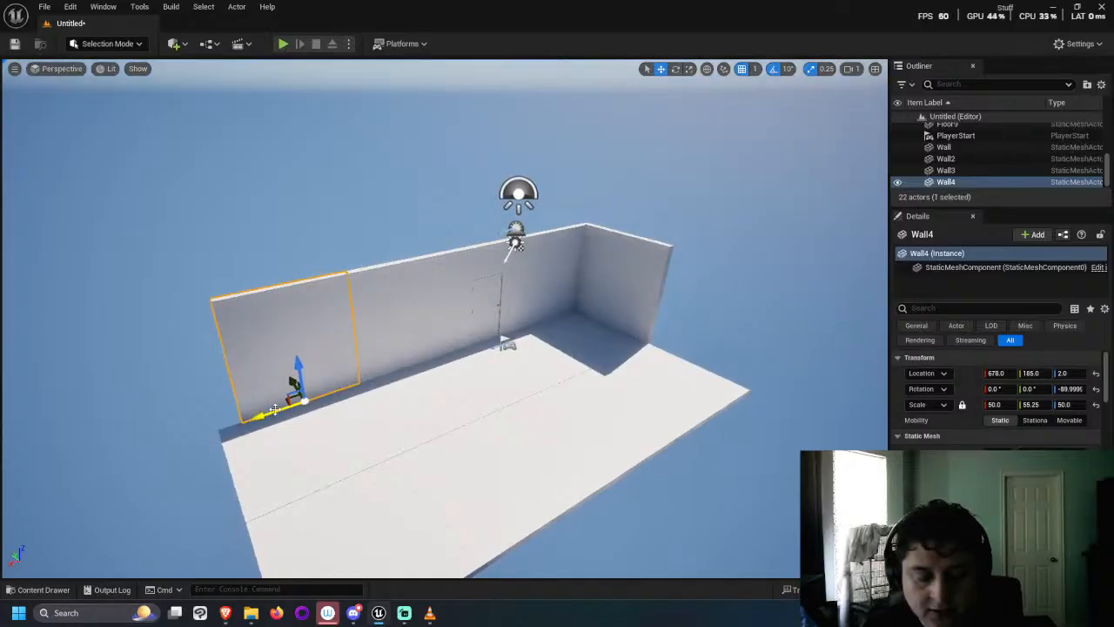
scroll(280, 409, "down", 2)
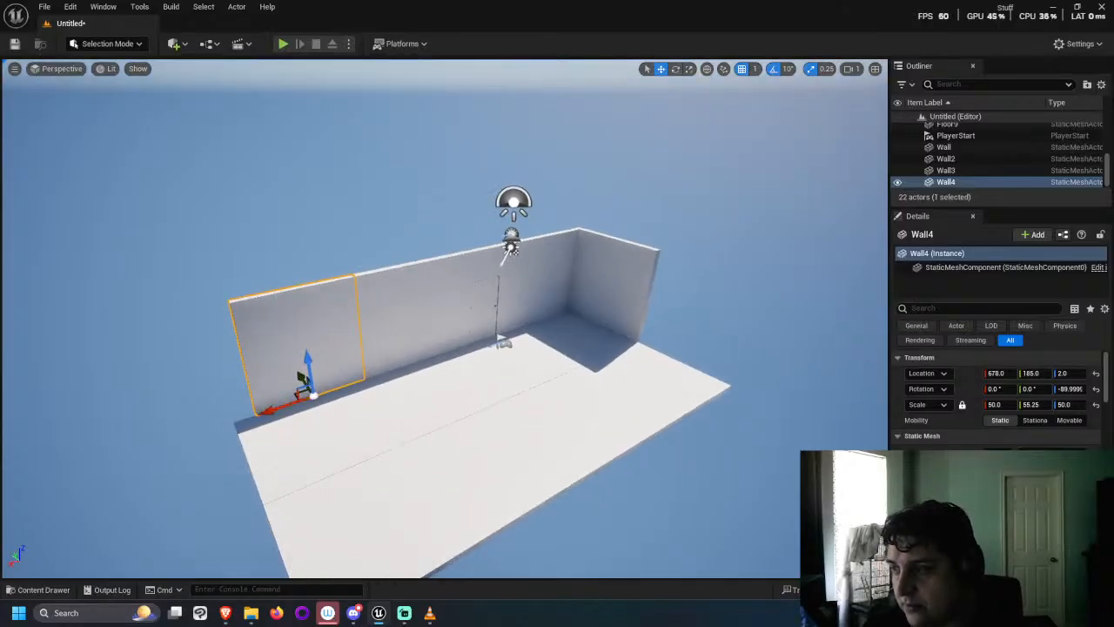
Step: Delete the end wall section Wall4
left_click(603, 313)
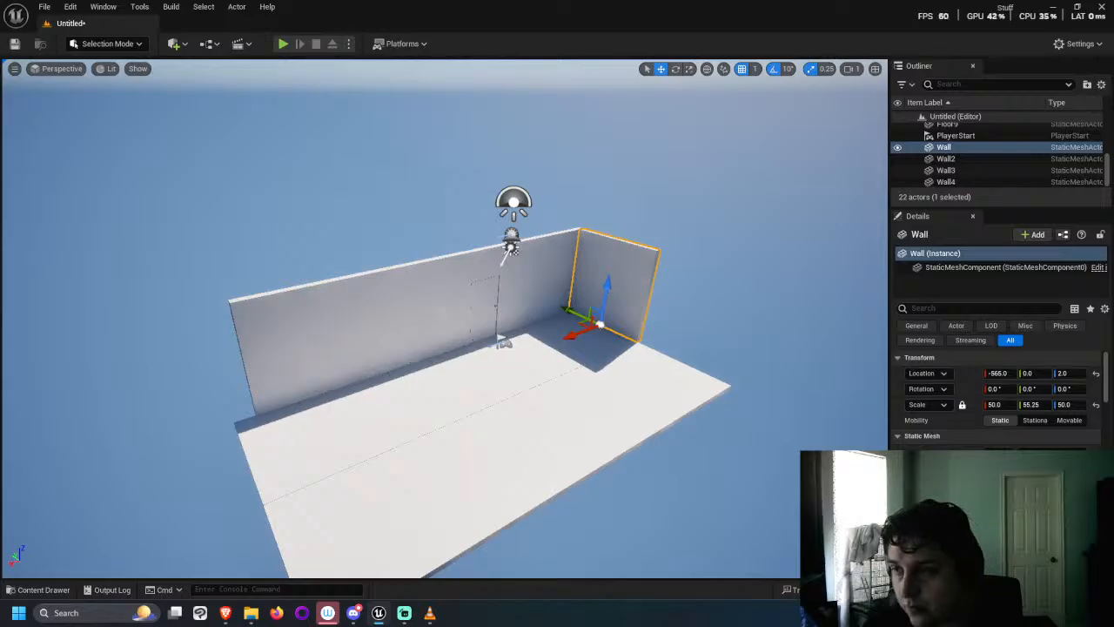
left_click(328, 333)
key("Delete")
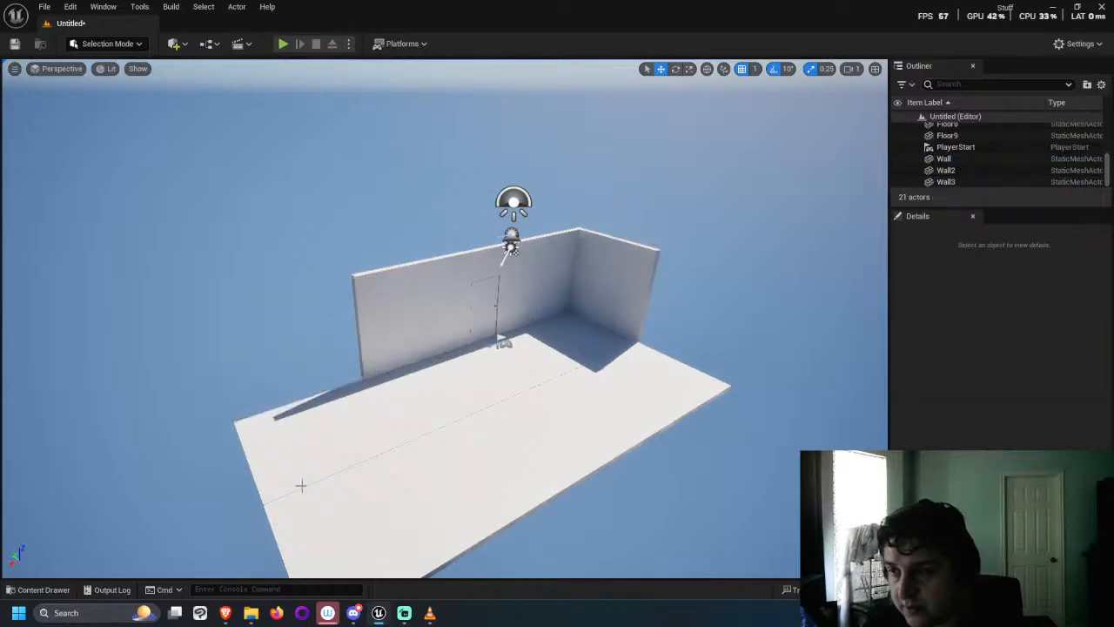
Step: Place a WallWindows mesh on the floor at about X 653, Y 14 and set its uniform scale to 50
left_click(35, 589)
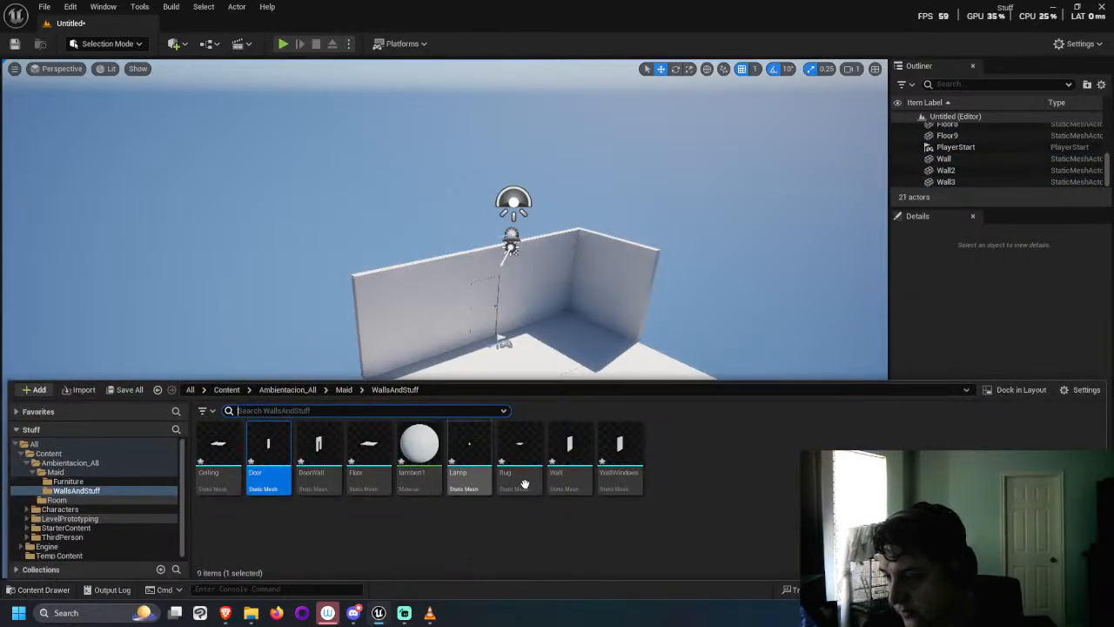
left_click_drag(619, 453, 273, 372)
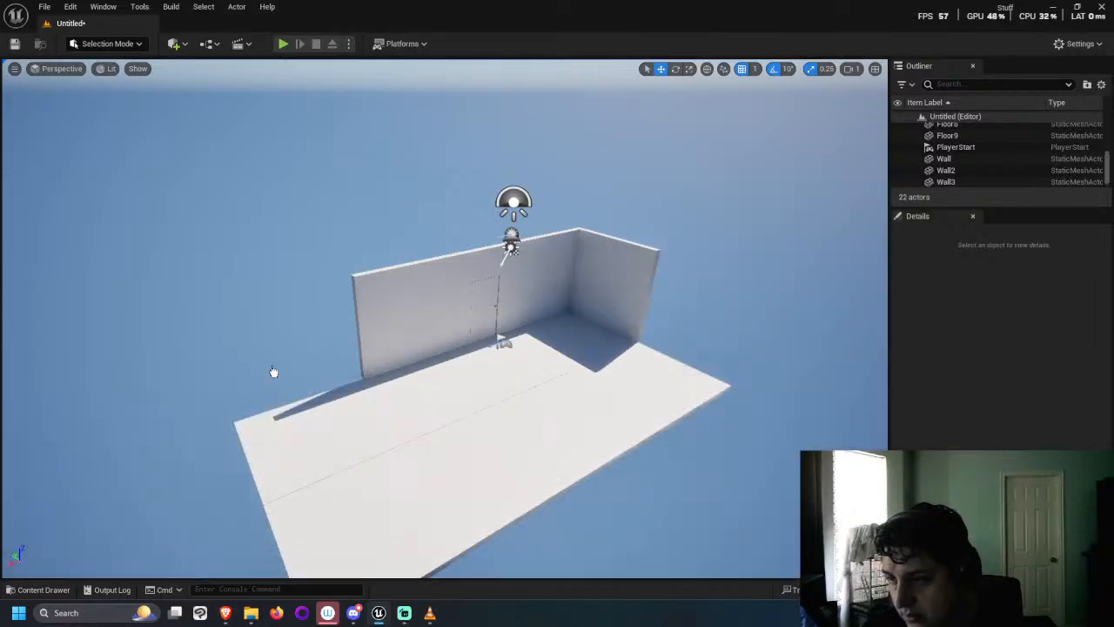
left_click(335, 421)
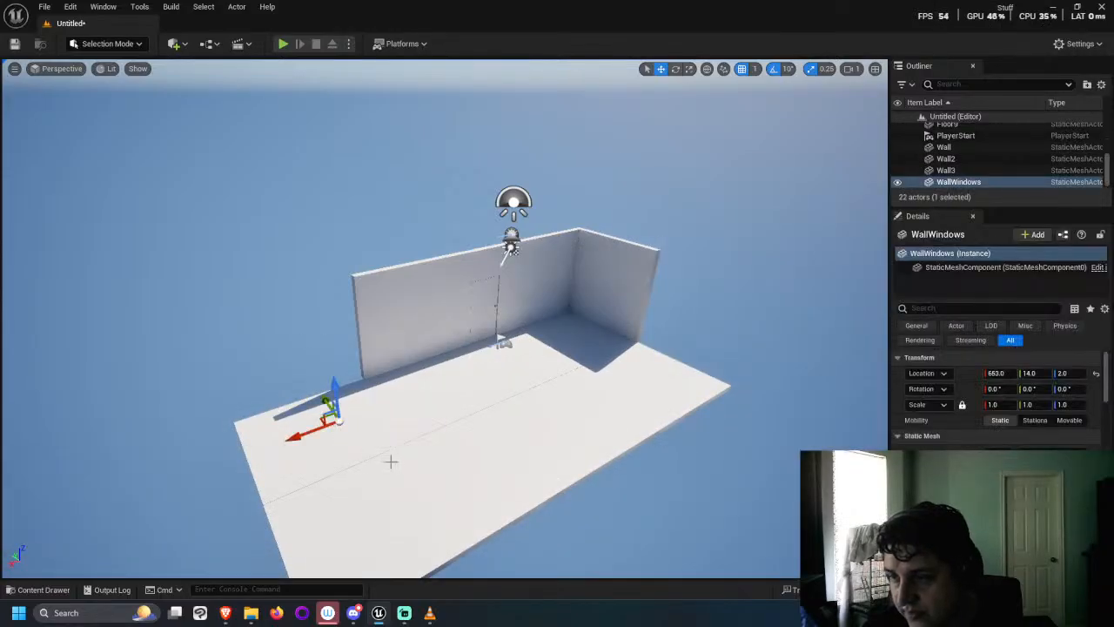
left_click(1001, 404)
type("50")
key("Return")
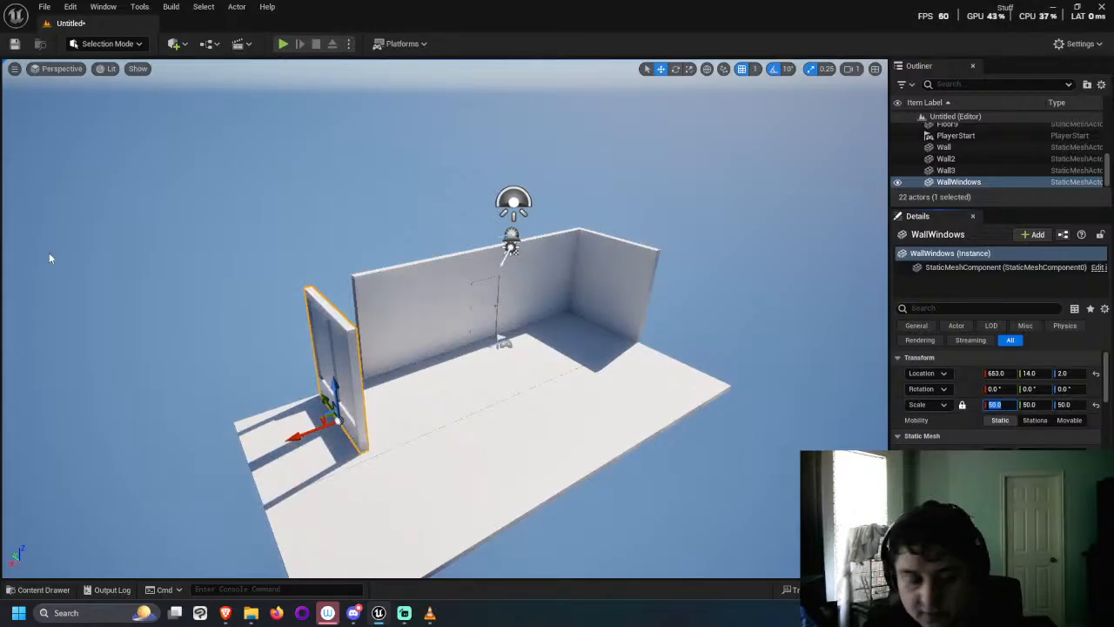
Step: Rotate the WallWindows section -90° about Z so it runs parallel to the long wall with the door
left_click(345, 323)
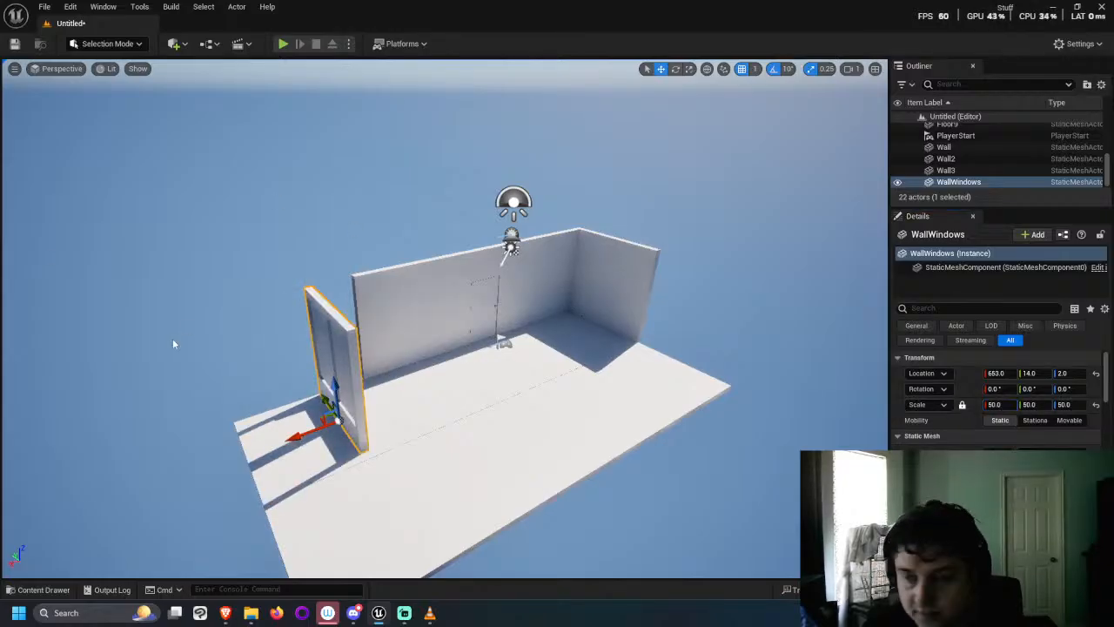
key("e")
left_click(279, 451)
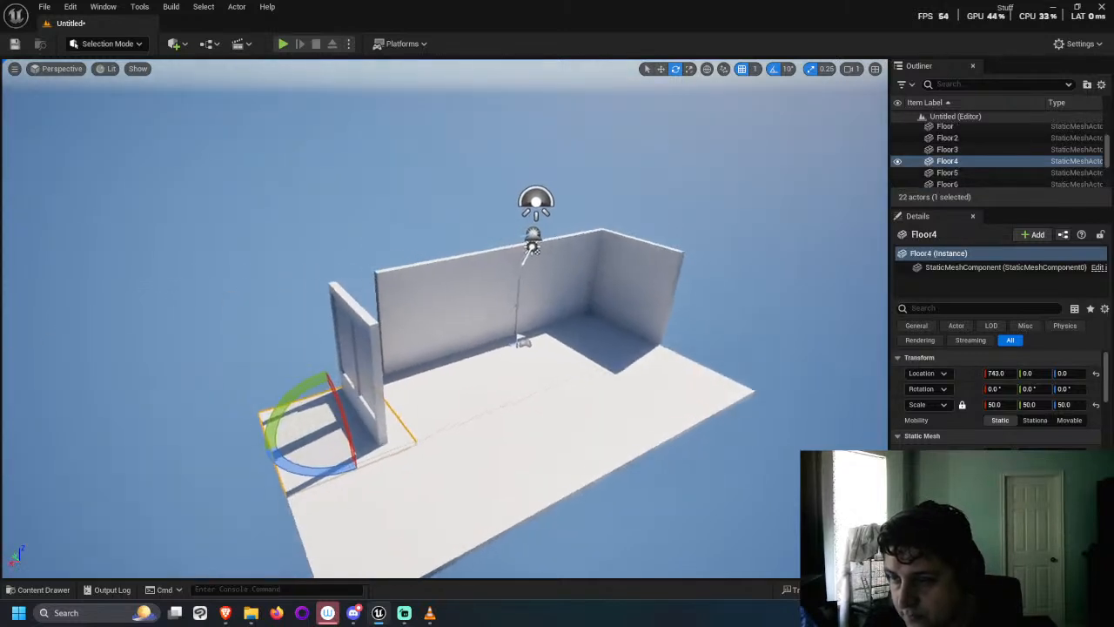
right_click_drag(296, 451, 289, 451)
left_click_drag(315, 471, 390, 461)
key("ctrl+z")
left_click(354, 332)
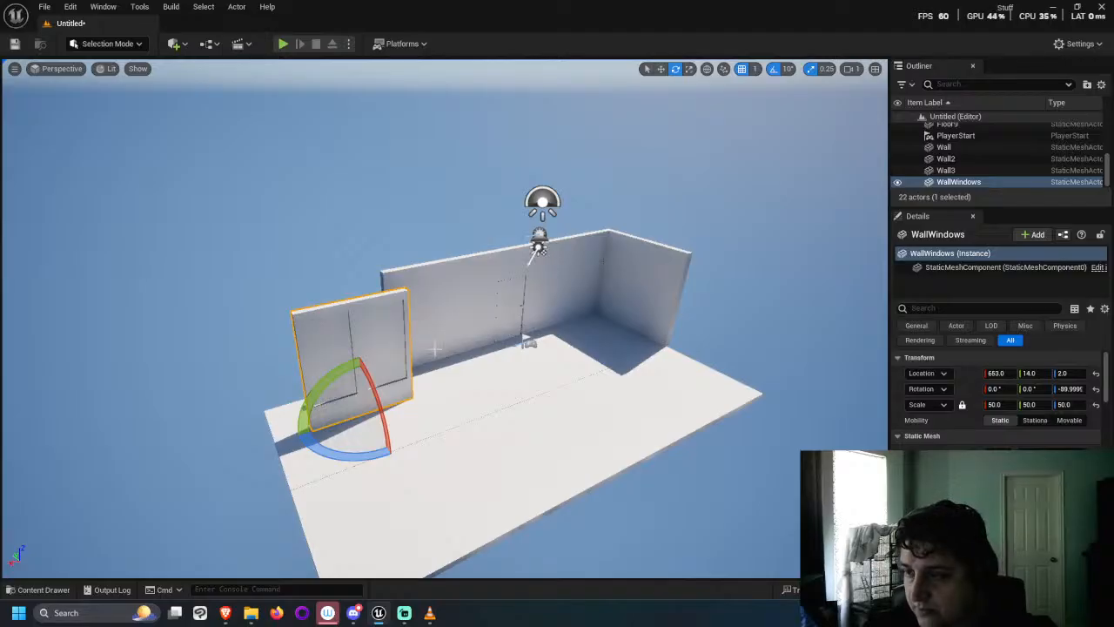
Step: Move the WallWindows section in Y to 186, in line with the long wall
key("w")
left_click_drag(201, 403, 283, 438, "alt")
left_click_drag(385, 425, 344, 394)
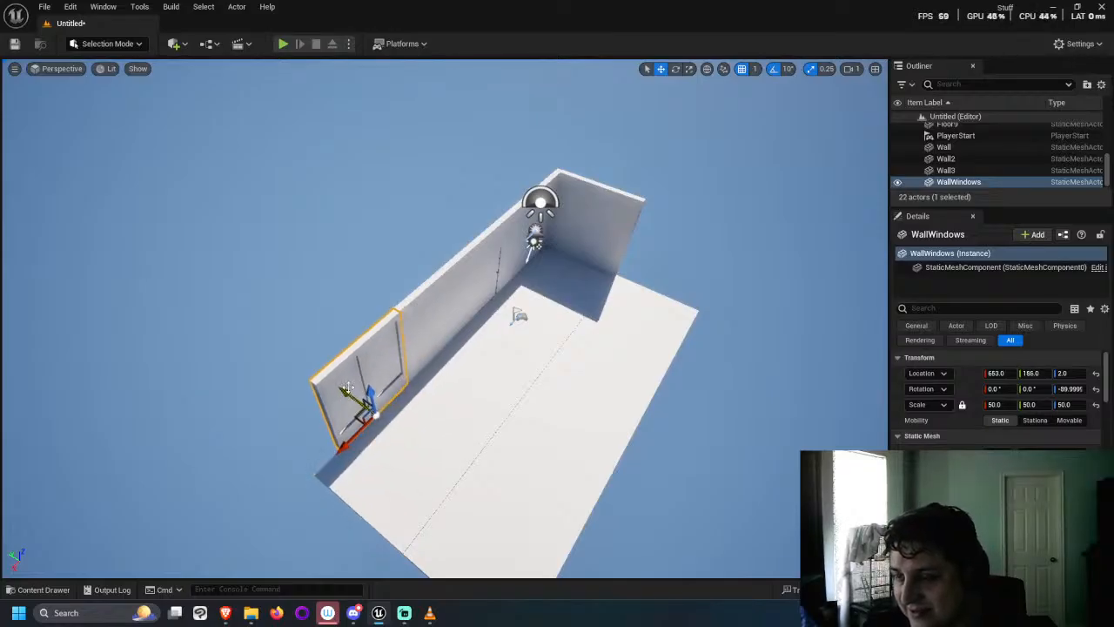
Step: Nudge the WallWindows section in X to 662 so its end meets the neighbouring wall
scroll(357, 326, "up", 5)
left_click_drag(357, 326, 235, 283, "alt")
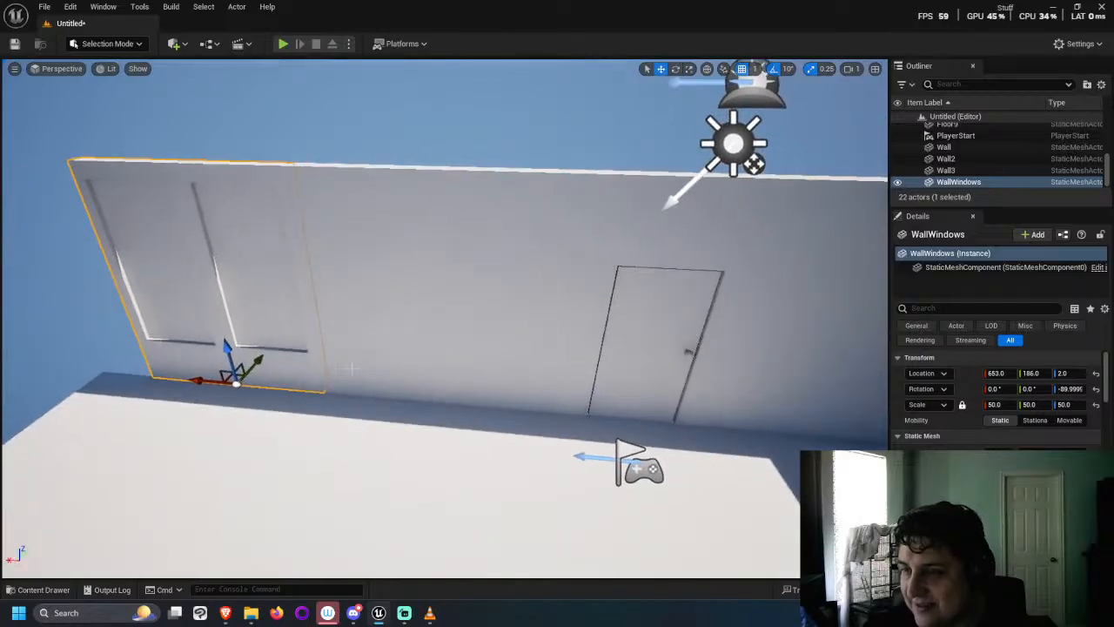
mouse_move(207, 378)
left_mouse_down()
mouse_move(193, 379)
mouse_move(206, 385)
left_mouse_up()
key("d")
mouse_move(395, 430)
right_mouse_down()
mouse_move(383, 430)
mouse_move(395, 430)
right_mouse_up()
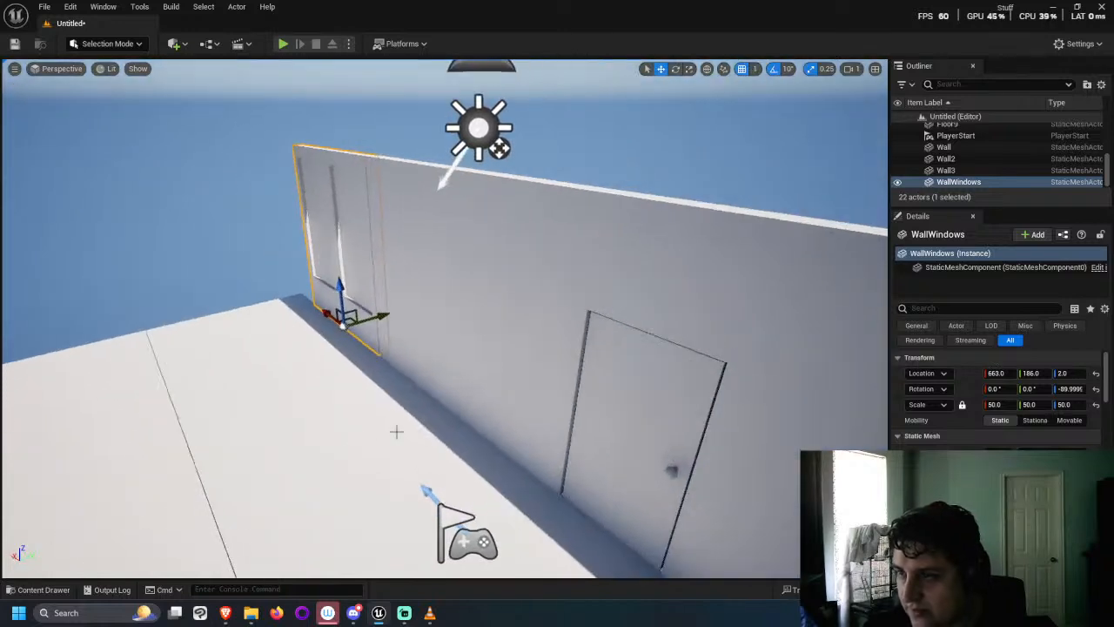
key("w")
right_click_drag(435, 266, 370, 240)
key("s")
left_click_drag(221, 566, 218, 562)
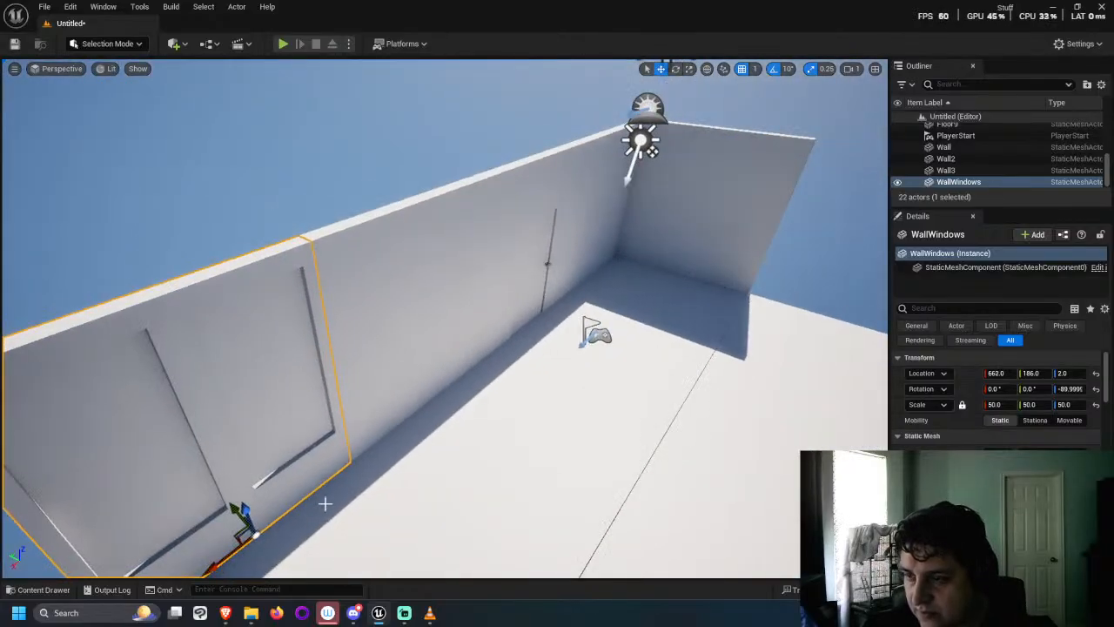
Step: Nudge the WallWindows section in Y to 187, checking its outer face against the neighbouring wall
scroll(329, 481, "down", 2)
right_click_drag(330, 481, 304, 508)
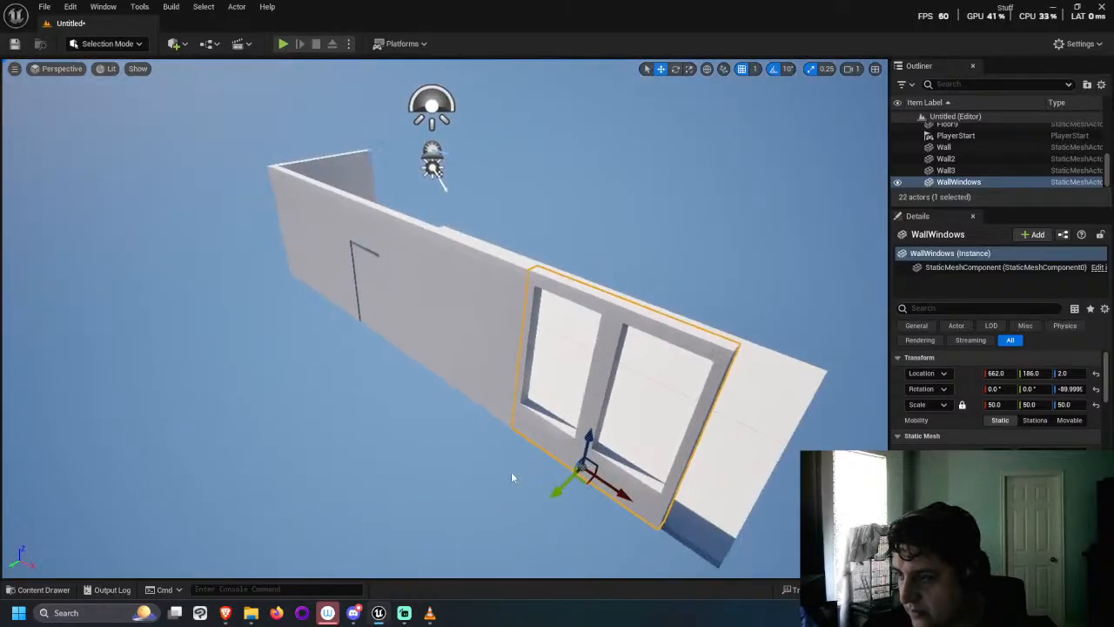
left_click(487, 480)
right_click_drag(486, 481, 505, 502)
left_click(565, 282)
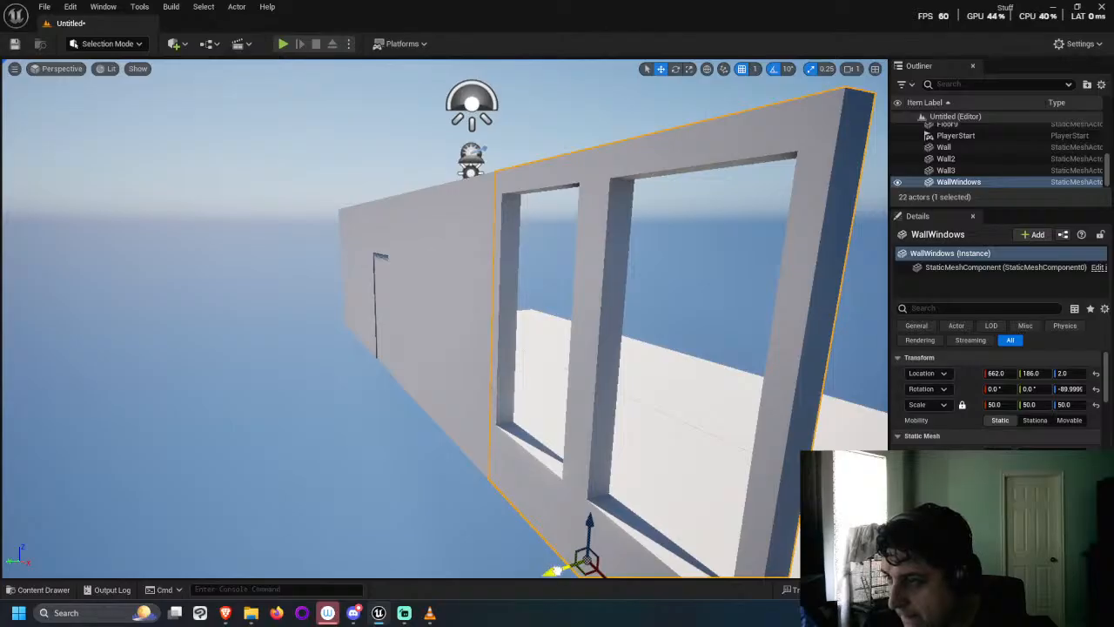
left_click(369, 491)
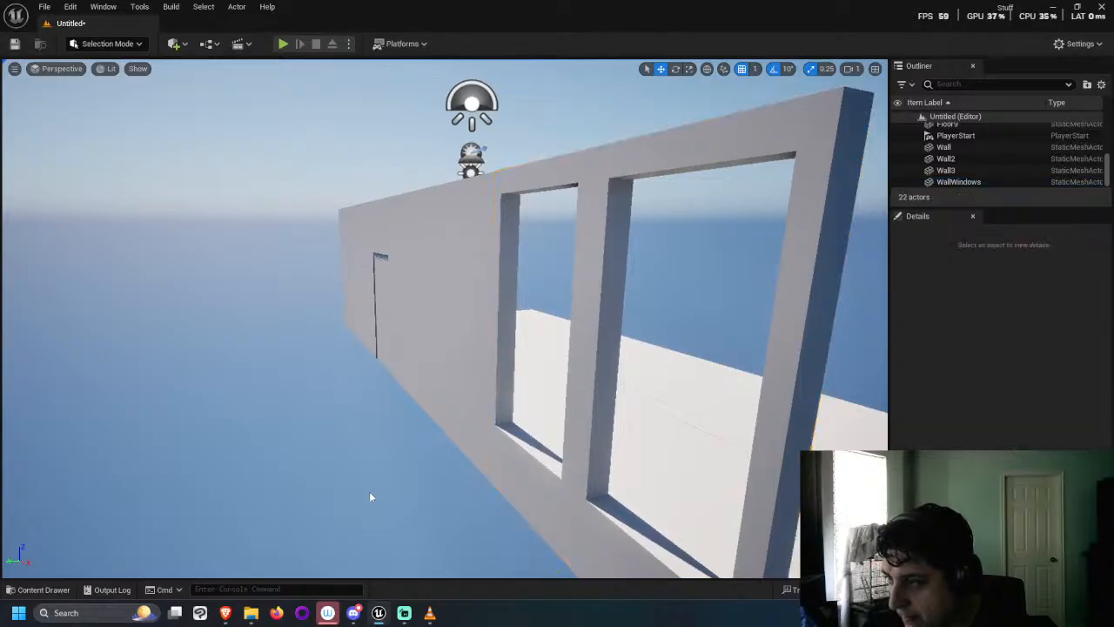
right_click_drag(369, 491, 379, 440)
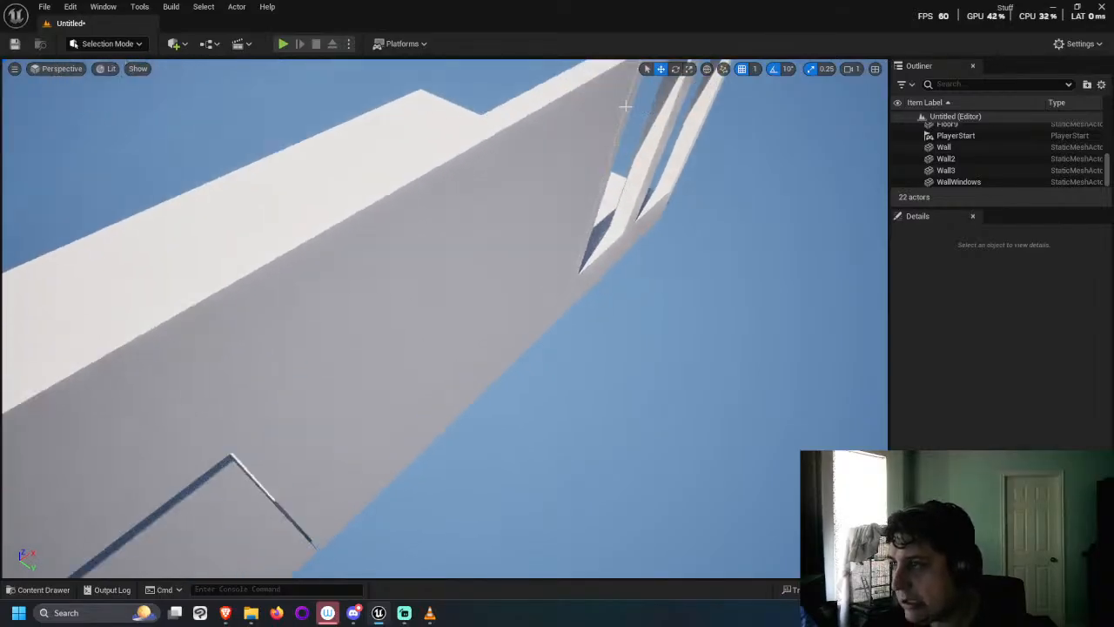
Step: Set the WallWindows section's Y location to 185 and compare its location with the adjoining Wall2
left_click(631, 91)
right_click_drag(630, 161, 705, 287)
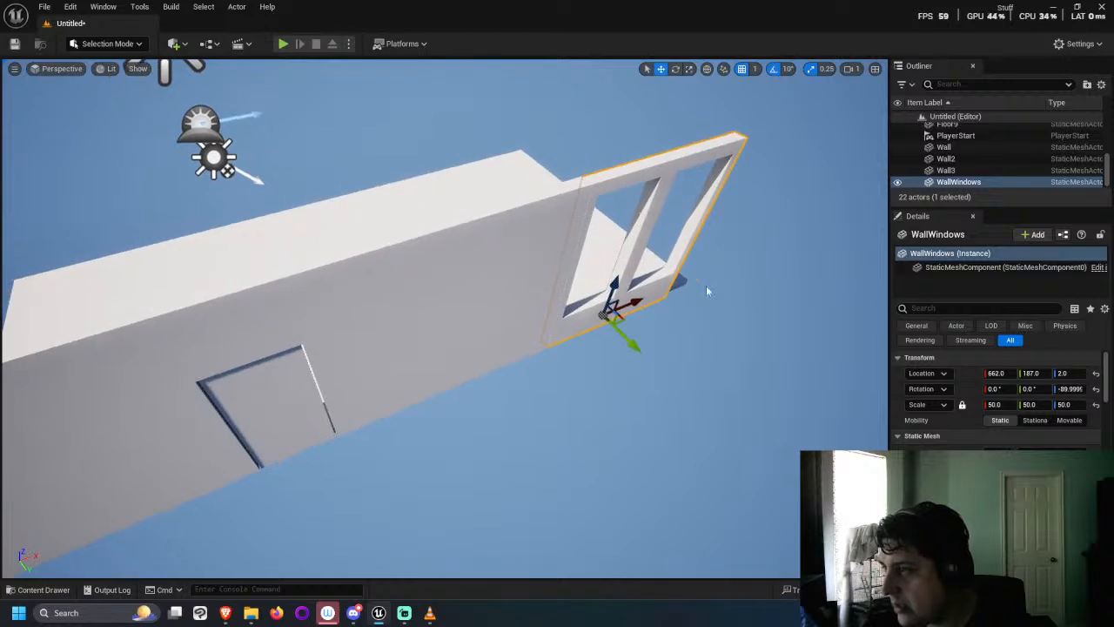
left_click(1032, 373)
type("18")
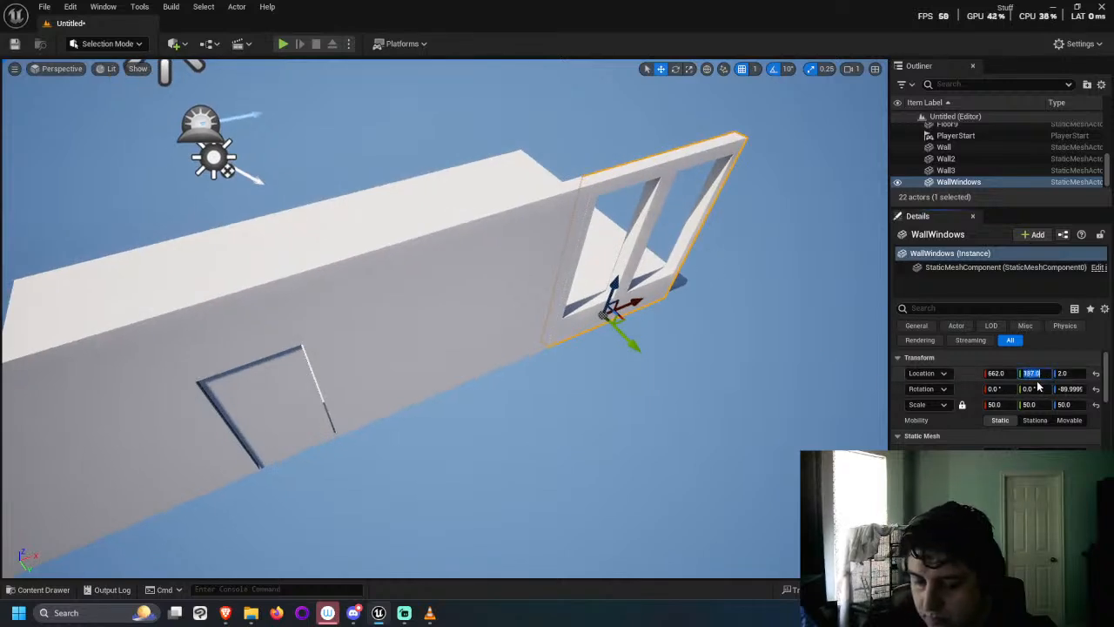
type("5")
key("Return")
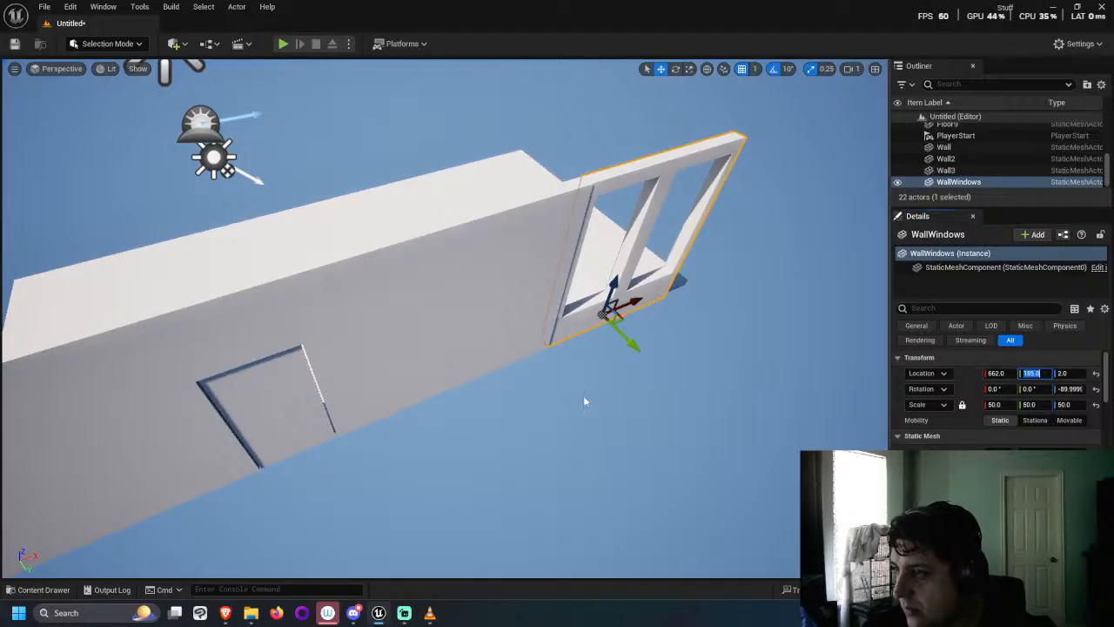
left_click(593, 419)
right_click_drag(495, 441, 540, 409)
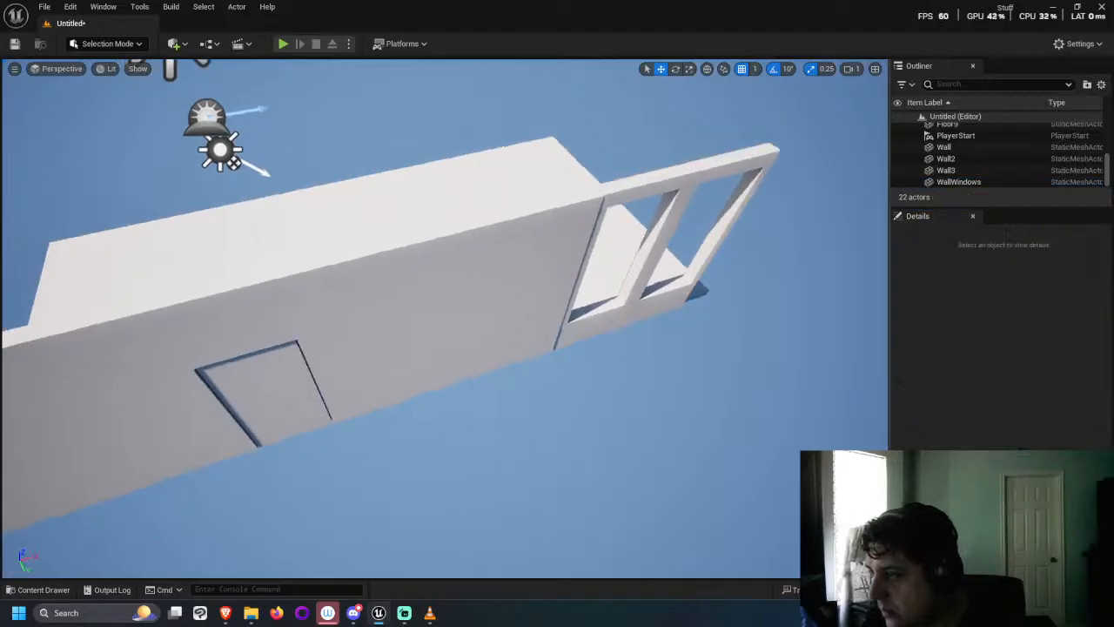
left_click(577, 268)
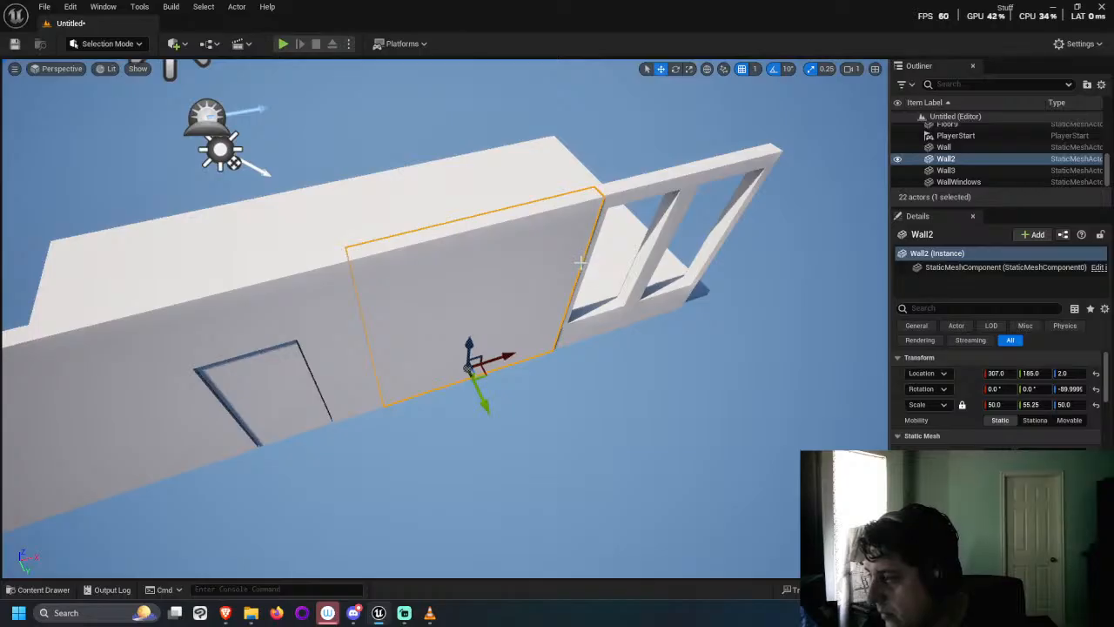
left_click(660, 177)
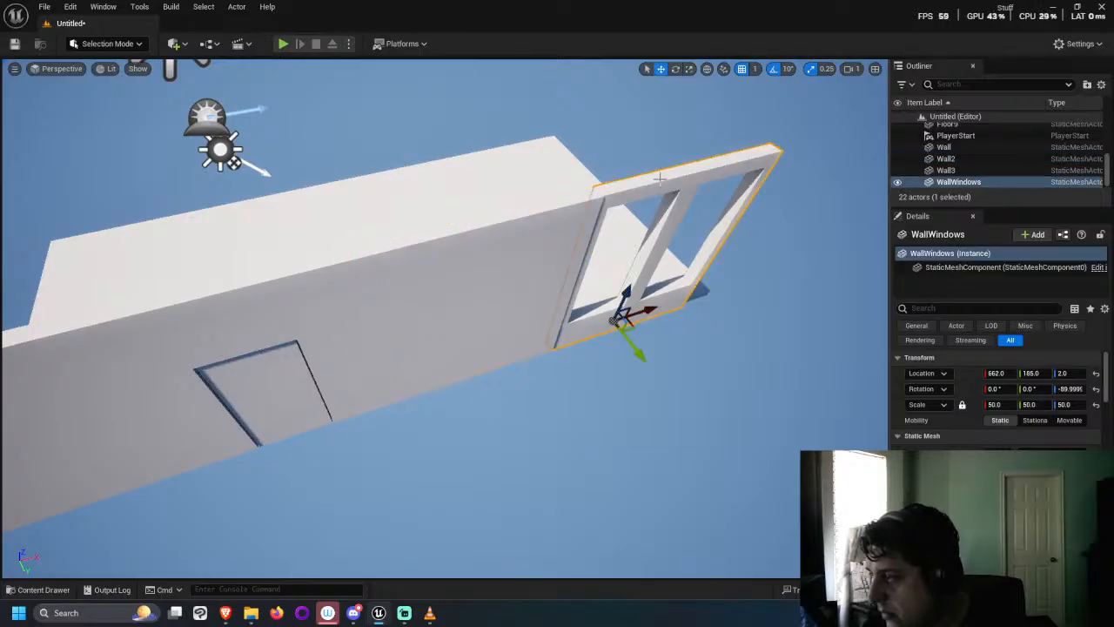
right_click_drag(660, 177, 204, 376)
left_click(219, 154)
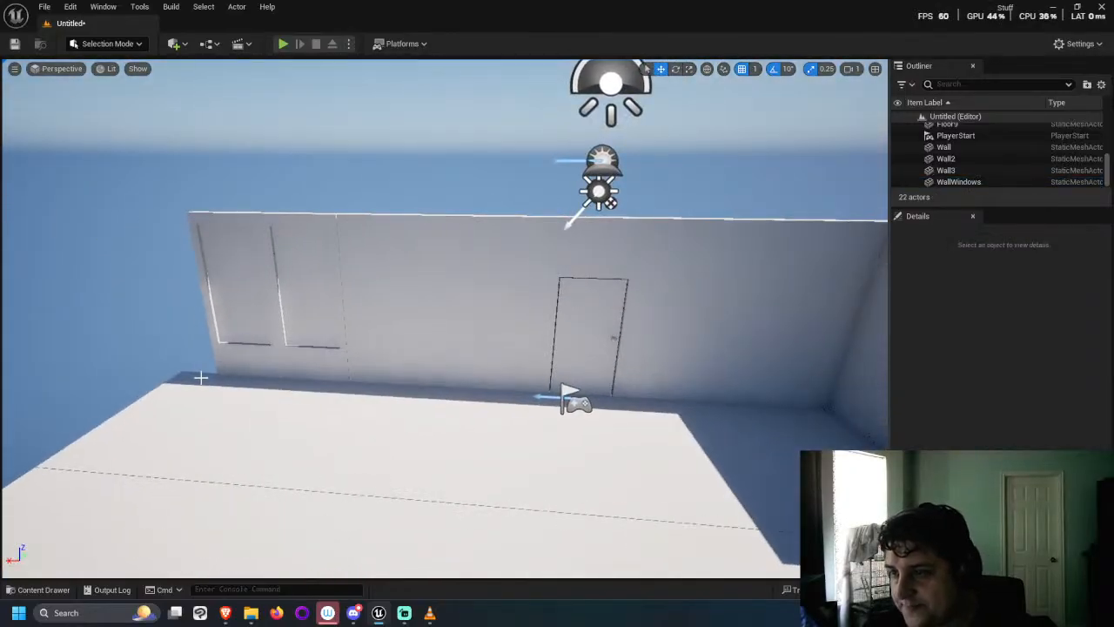
Step: Duplicate the short end wall and move the copy to about X -564, Y -376 along the floor's end
scroll(218, 370, "down", 3)
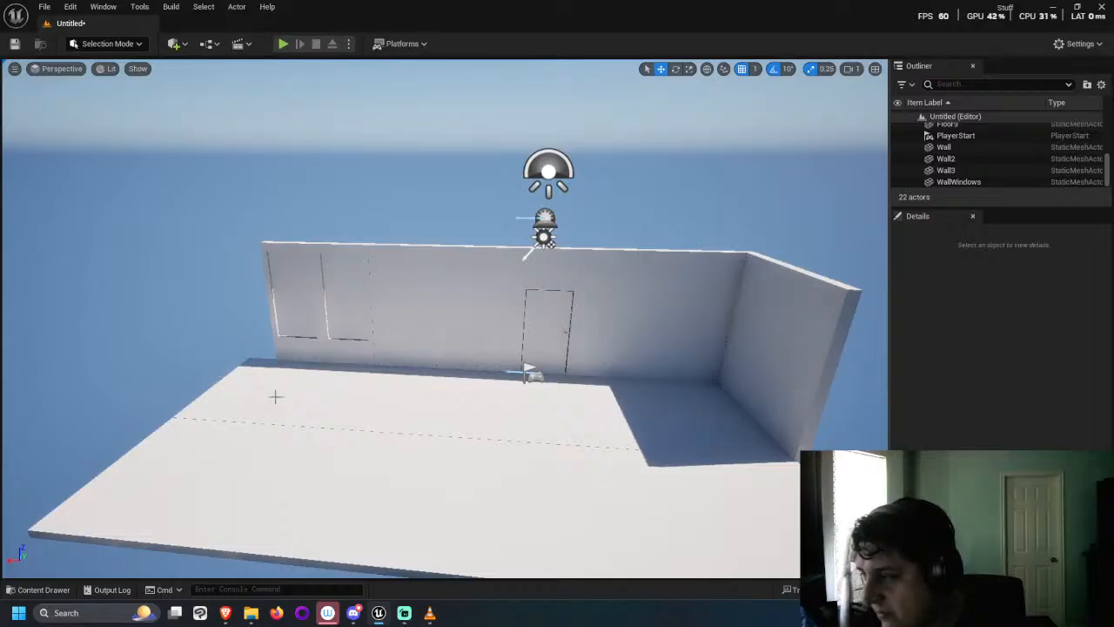
right_click_drag(714, 296, 617, 430)
left_click(772, 336)
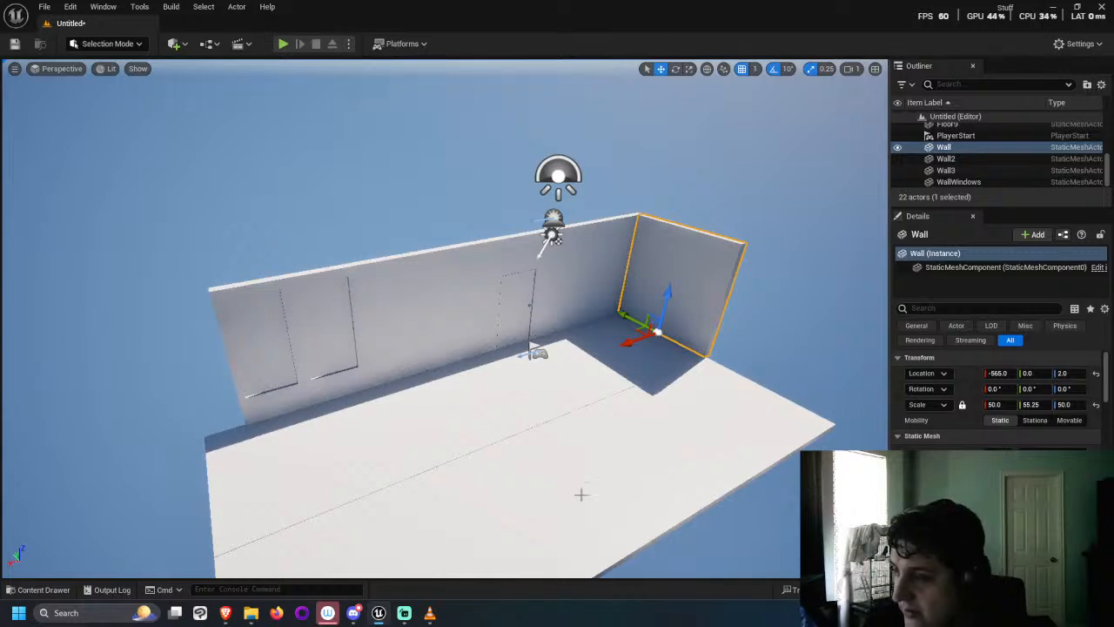
key("ctrl+d")
left_click_drag(635, 321, 761, 356)
right_click_drag(762, 356, 467, 343)
Step: Try an X location of 565 on the duplicated wall Wall4 and undo that move
left_click(560, 303)
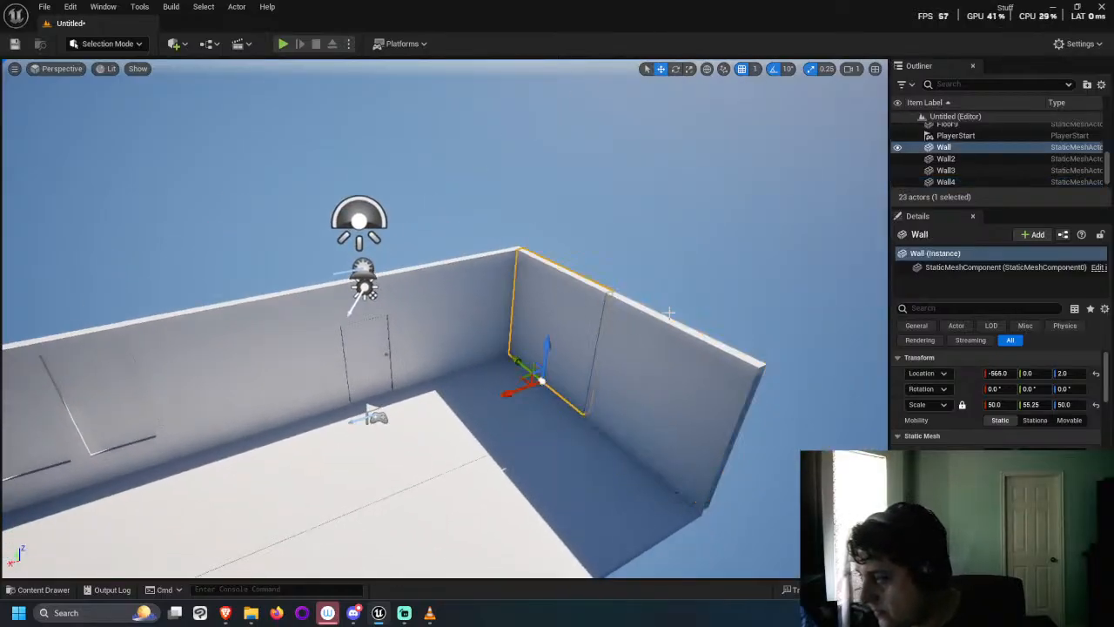
left_click(657, 359)
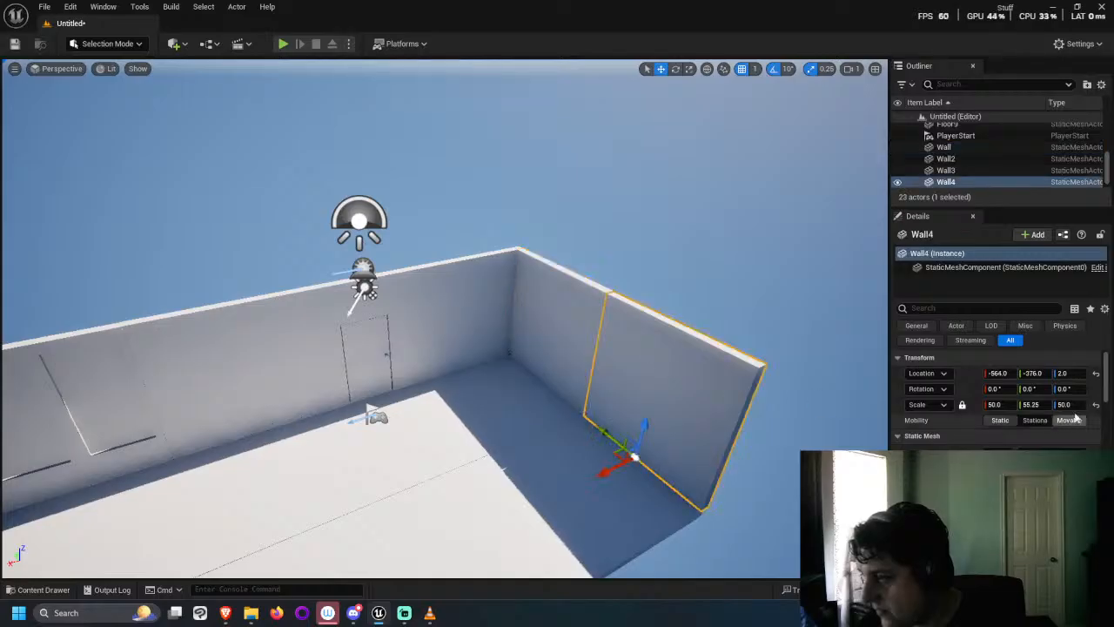
left_click(998, 373)
type("565")
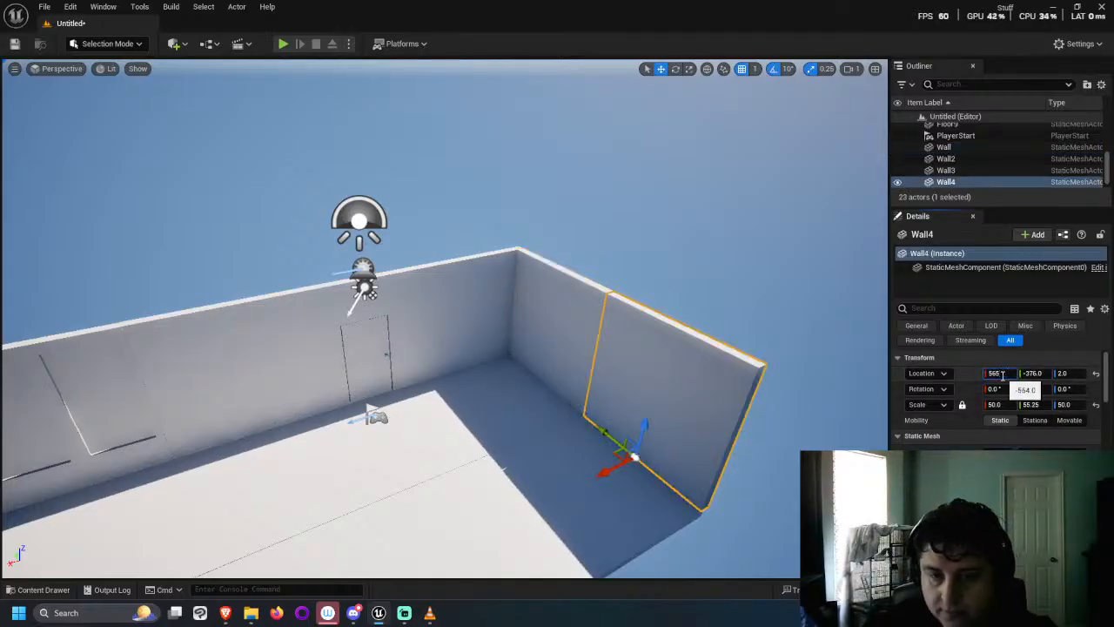
key("Return")
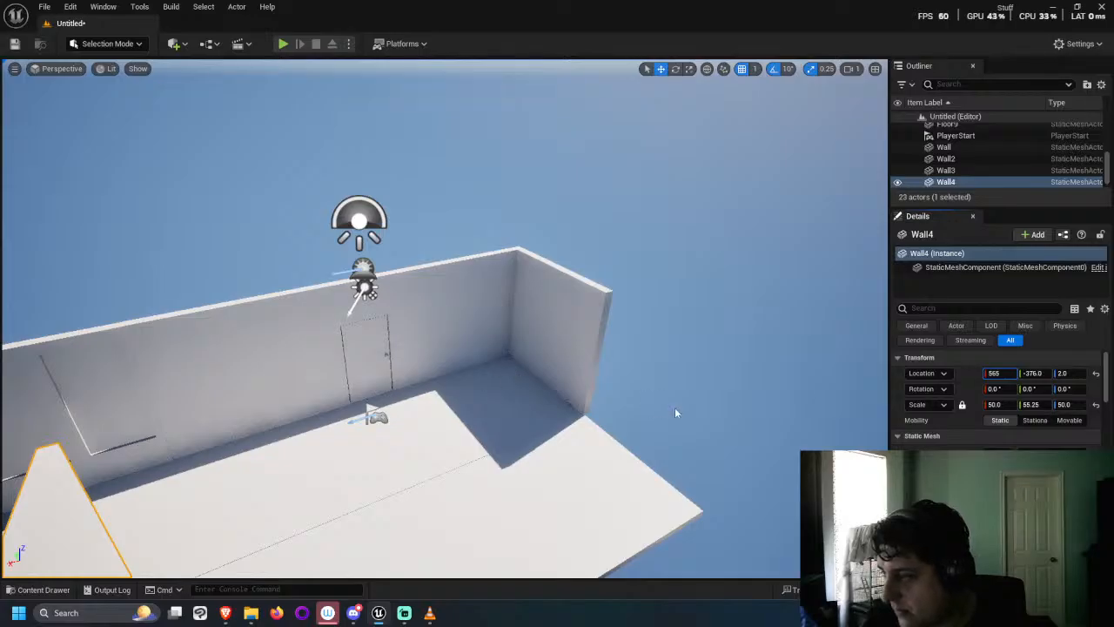
left_click(701, 413)
key("ctrl+z")
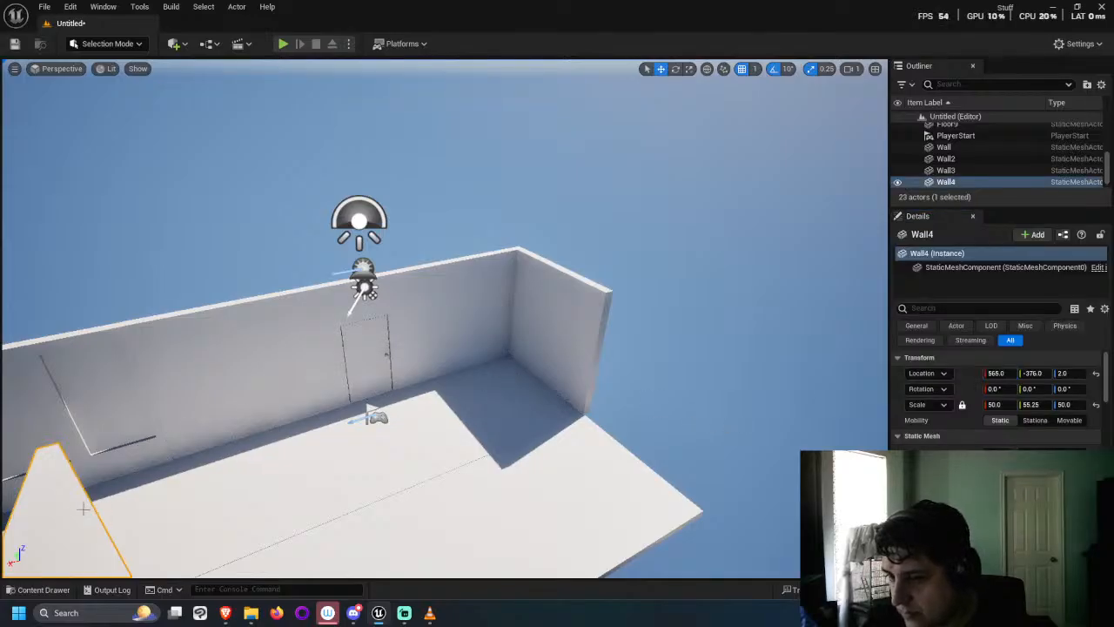
key("ctrl+z")
Step: Set the X location of Wall4 to -565 and delete the wall
left_click(1005, 375)
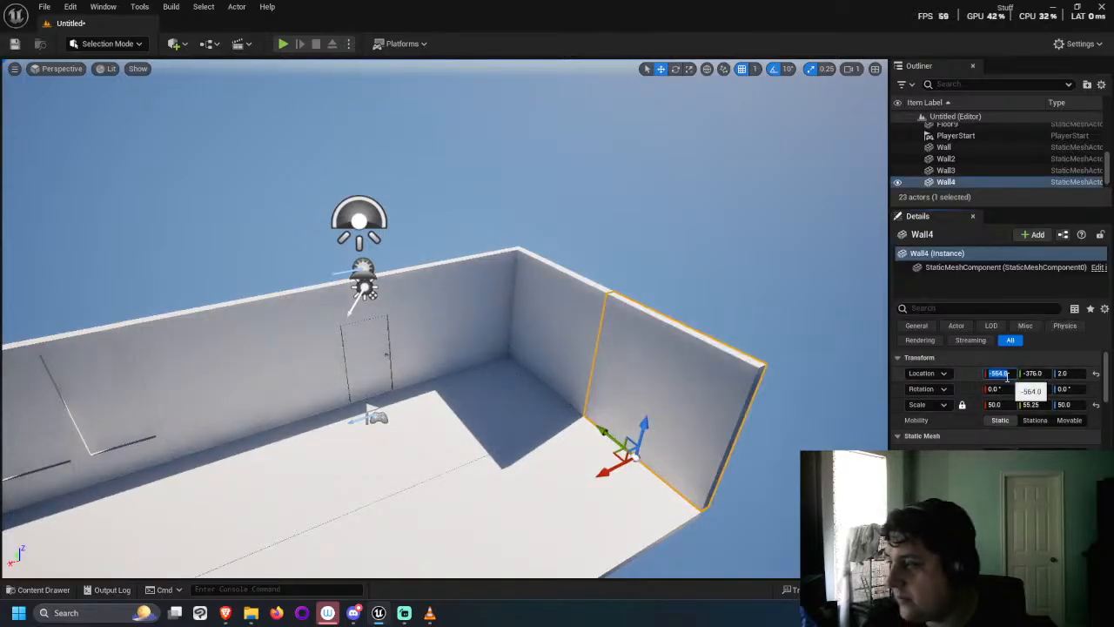
type("-565")
key("Return")
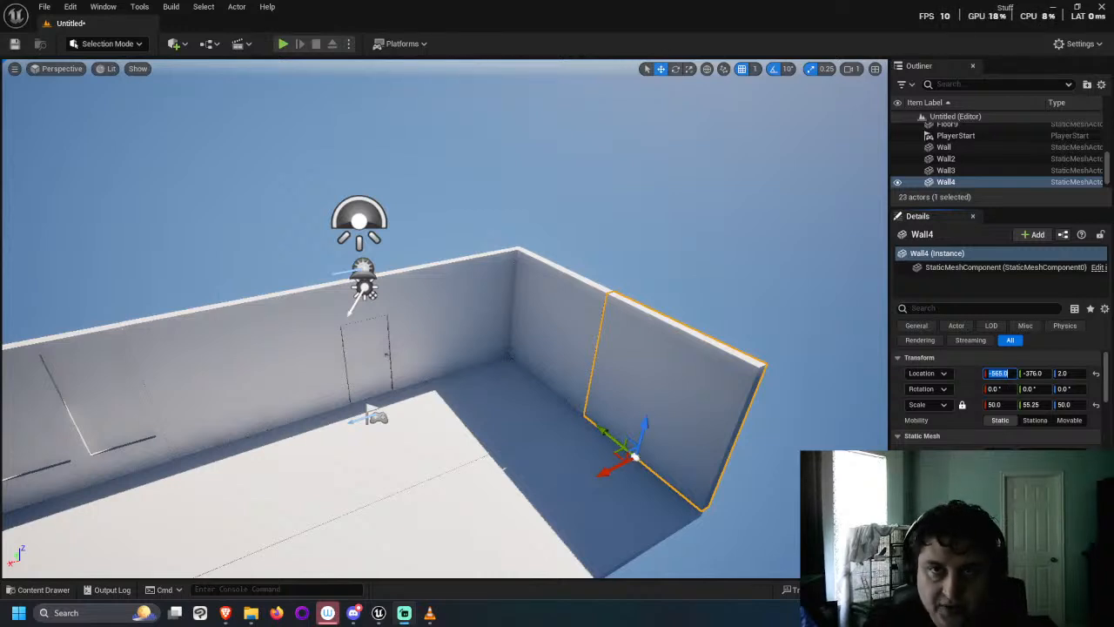
key("Return")
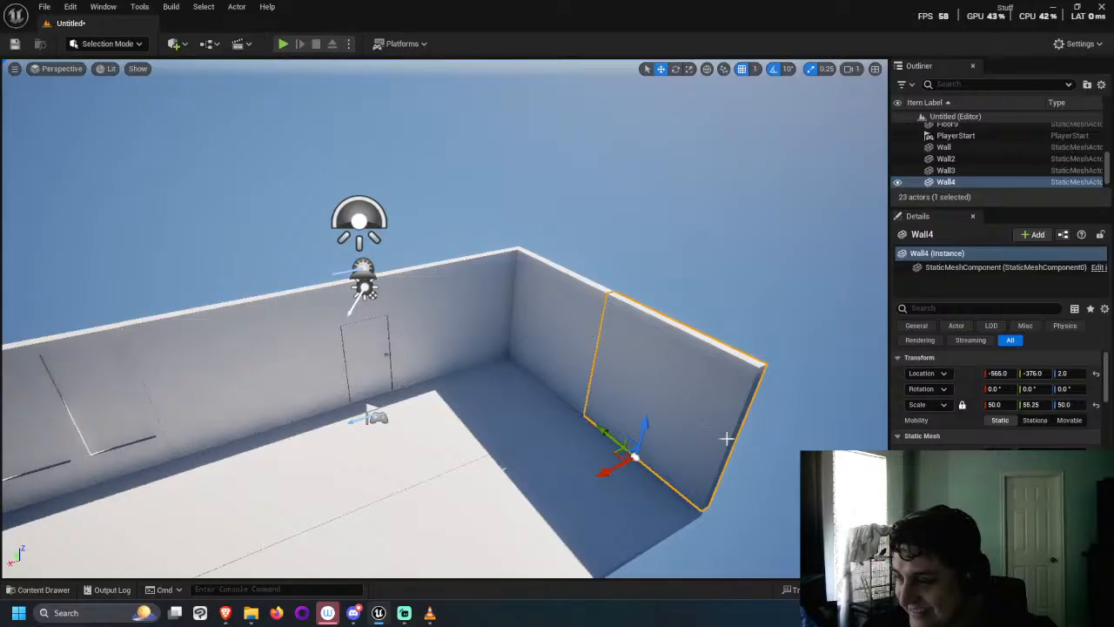
key("Delete")
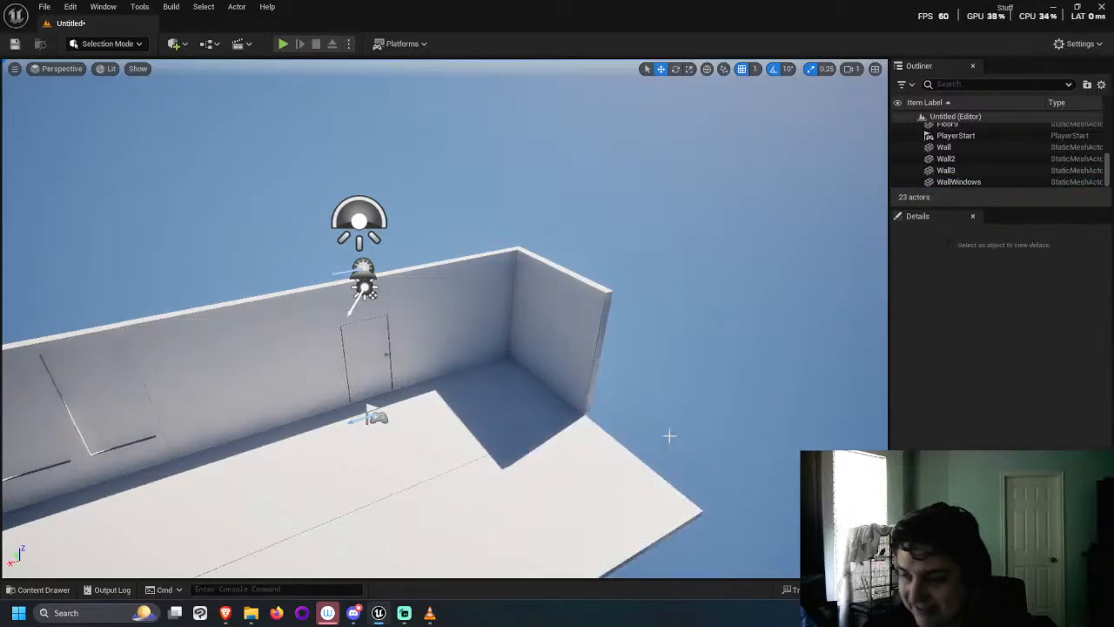
Step: Place another WallWindows mesh on the floor at about X -345, Y -442 and set its uniform scale to 50
left_click(45, 590)
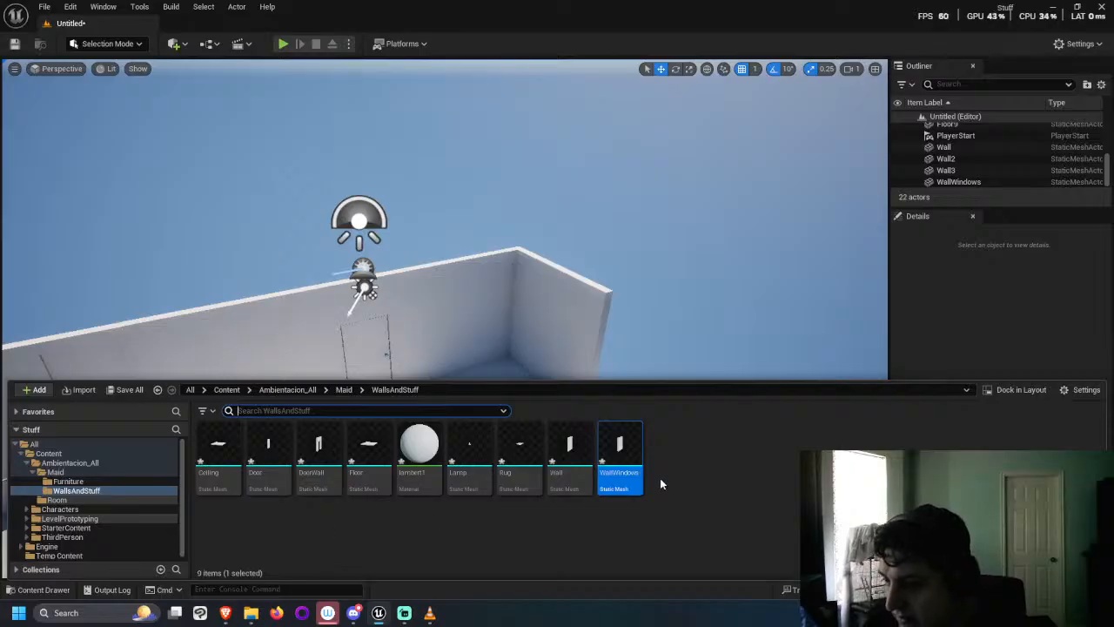
left_click_drag(628, 467, 579, 501)
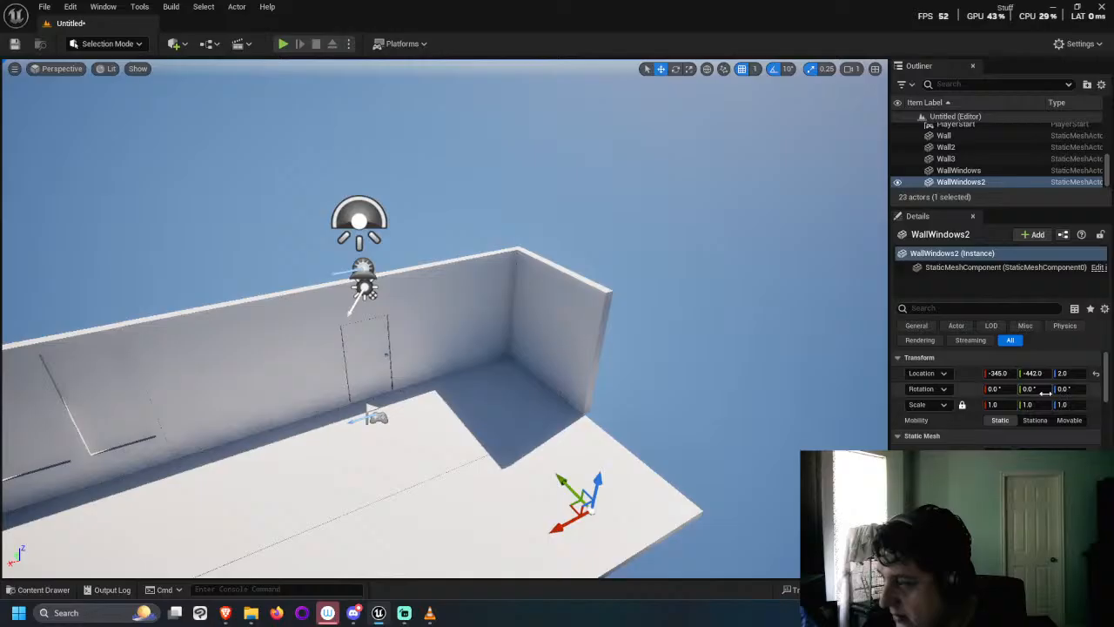
left_click(997, 404)
type("50")
key("Return")
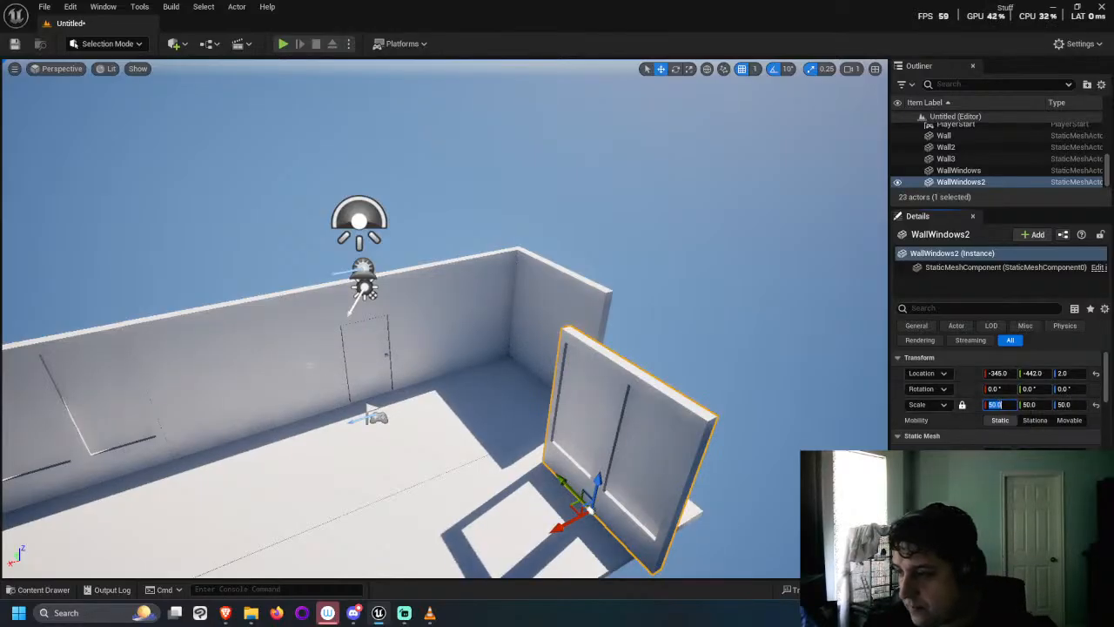
Step: Move the new window section against the end wall, to about X -566, Y -354
left_click_drag(567, 529, 630, 492)
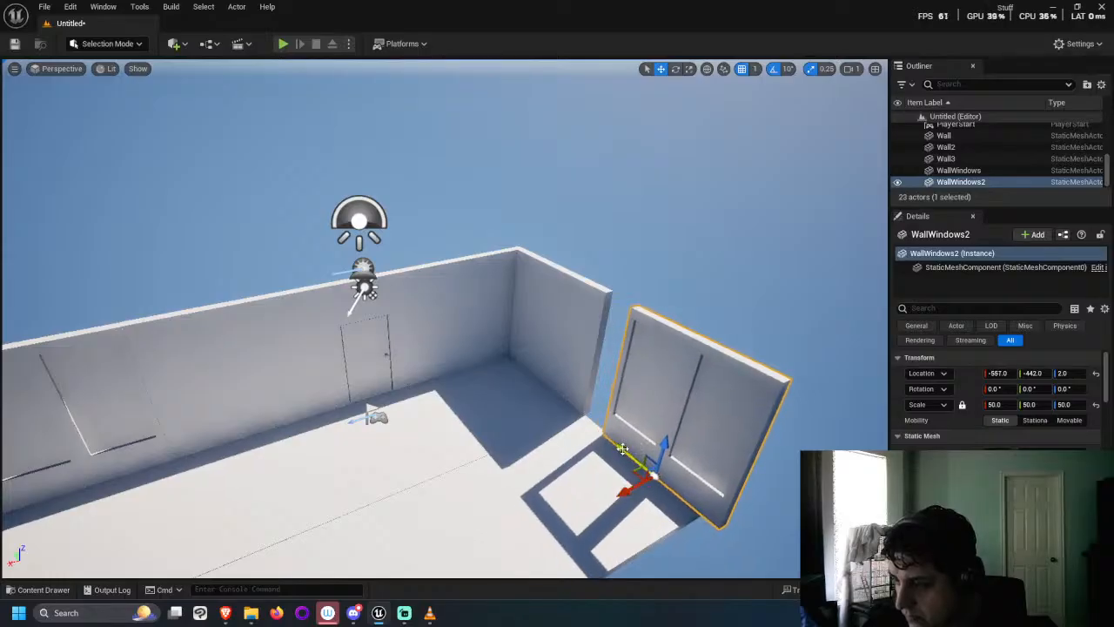
left_click_drag(629, 441, 602, 428)
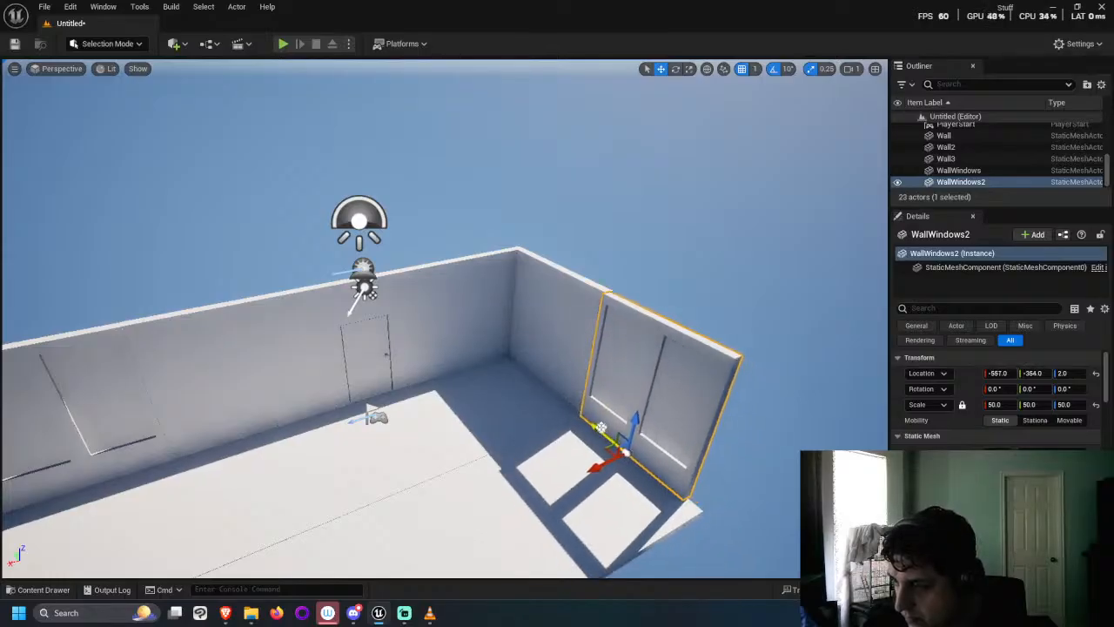
right_click_drag(602, 429, 344, 361)
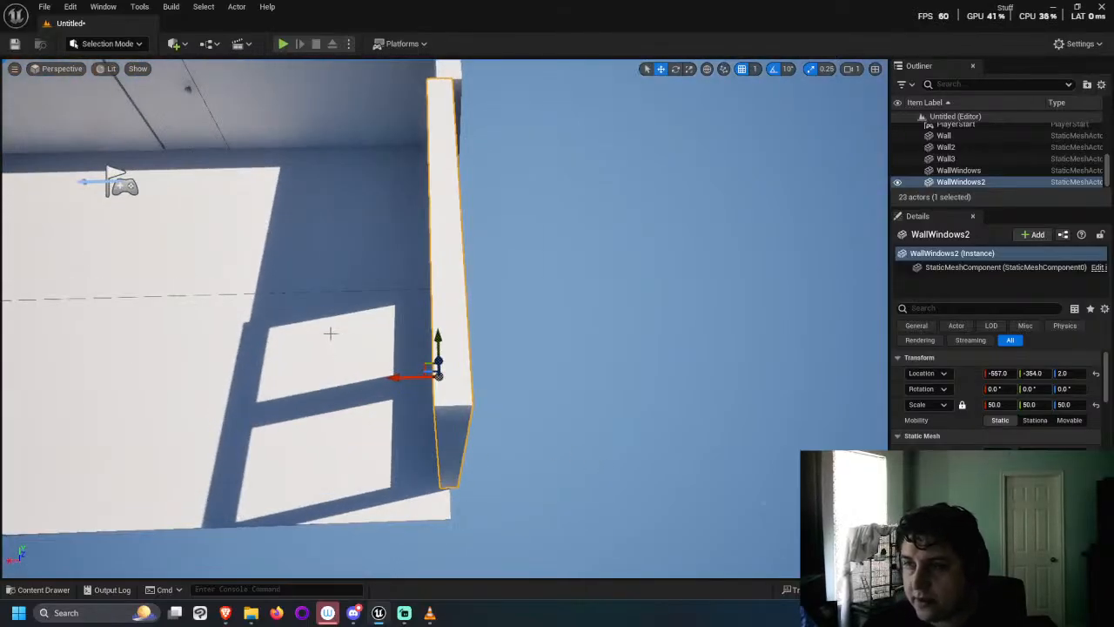
left_click_drag(406, 375, 411, 362)
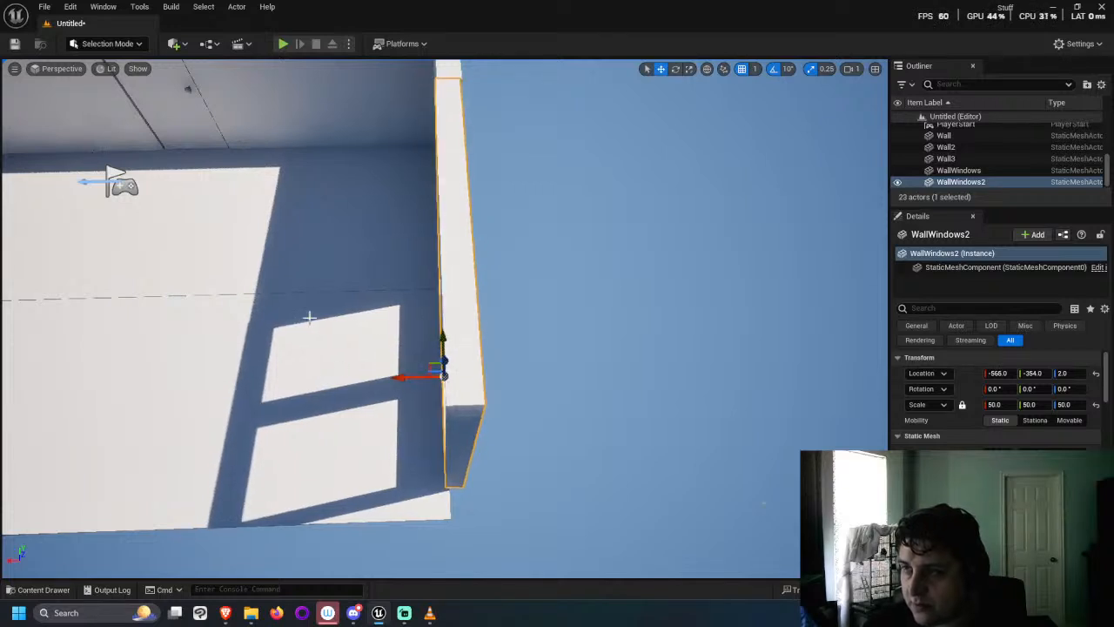
Step: Nudge the end window section outward along X to about -567 to line it up with the adjoining wall
left_click(644, 246)
right_click_drag(598, 365, 230, 353)
left_click(390, 200)
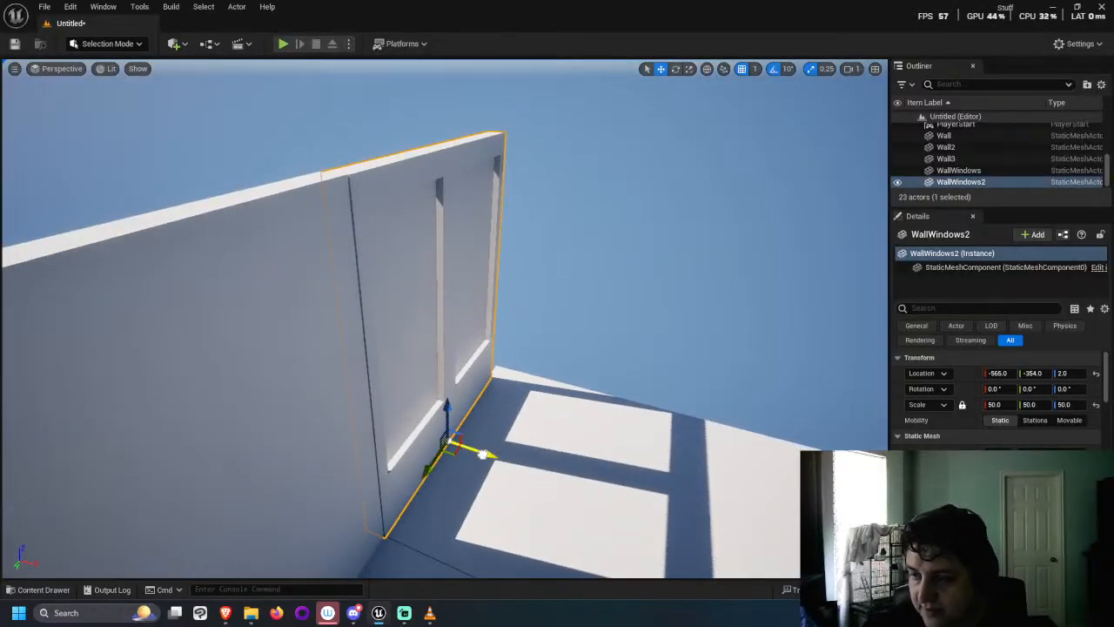
left_click_drag(483, 454, 480, 455)
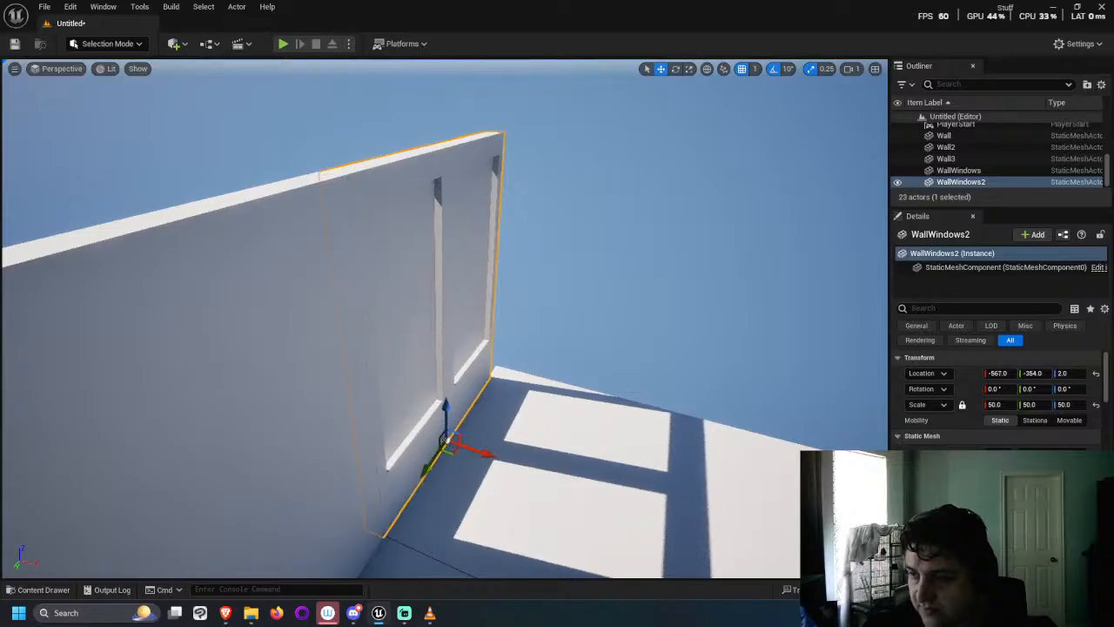
left_click(676, 316)
right_click_drag(676, 316, 572, 373)
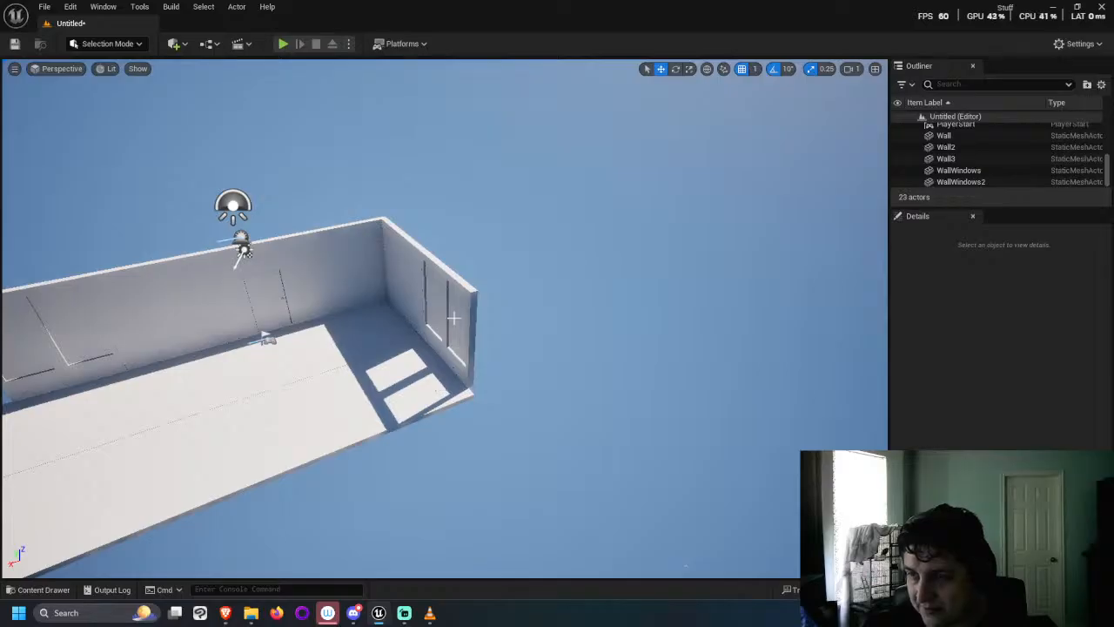
Step: Adjust the end window section along Y to about -355 so that its side edge meets the neighbouring end wall
right_click_drag(453, 318, 493, 390)
scroll(413, 270, "up", 8)
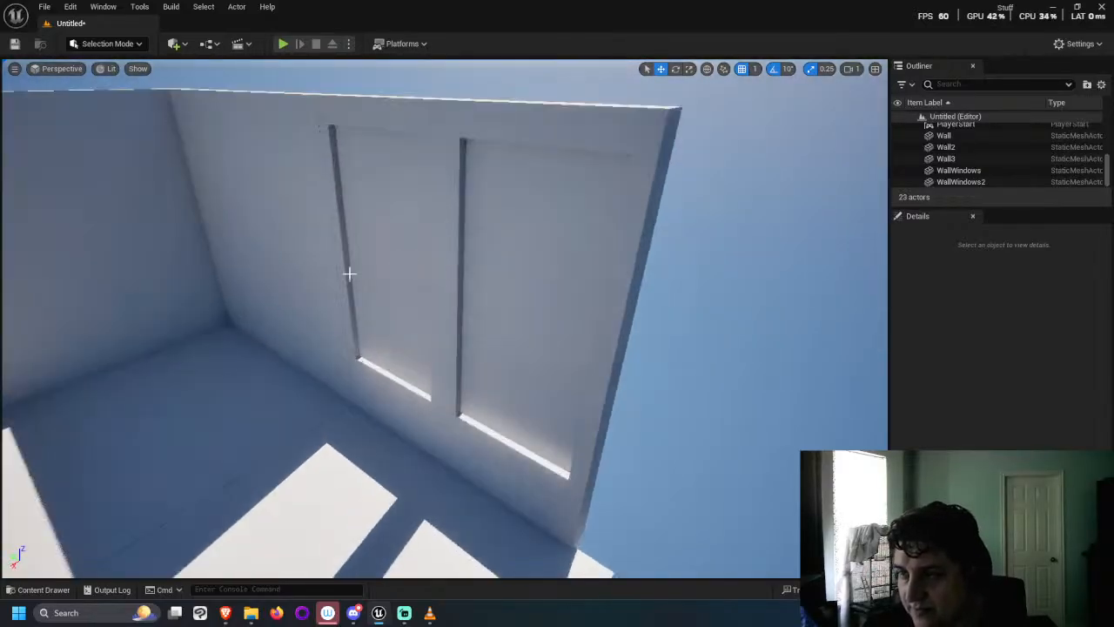
right_click_drag(349, 273, 410, 383)
scroll(333, 350, "down", 3)
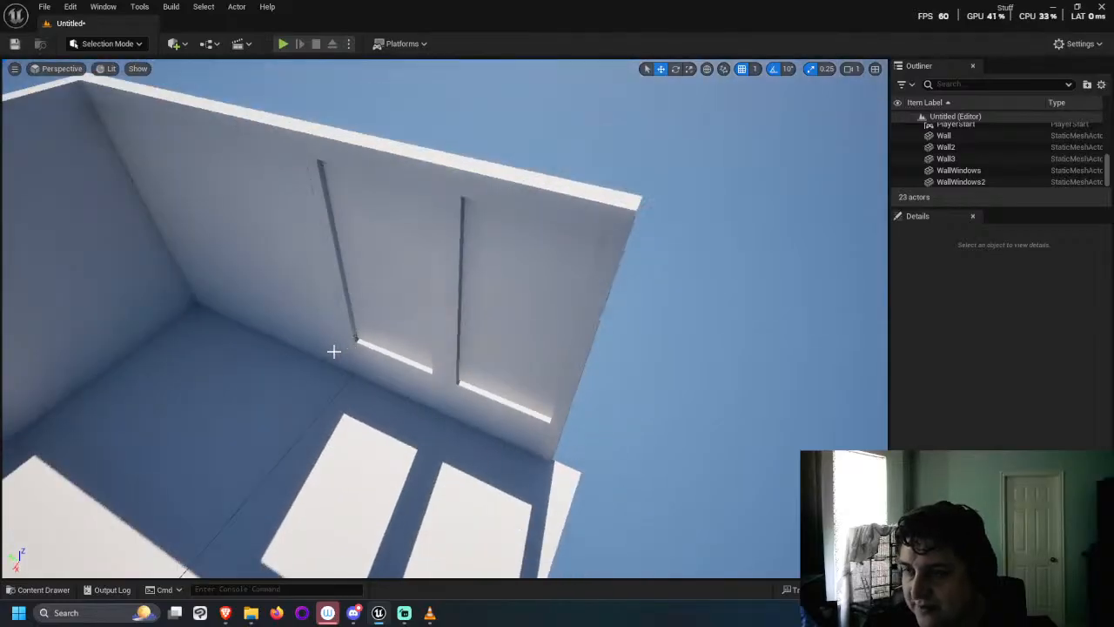
right_click_drag(333, 351, 301, 198)
left_click(284, 197)
scroll(231, 189, "up", 3)
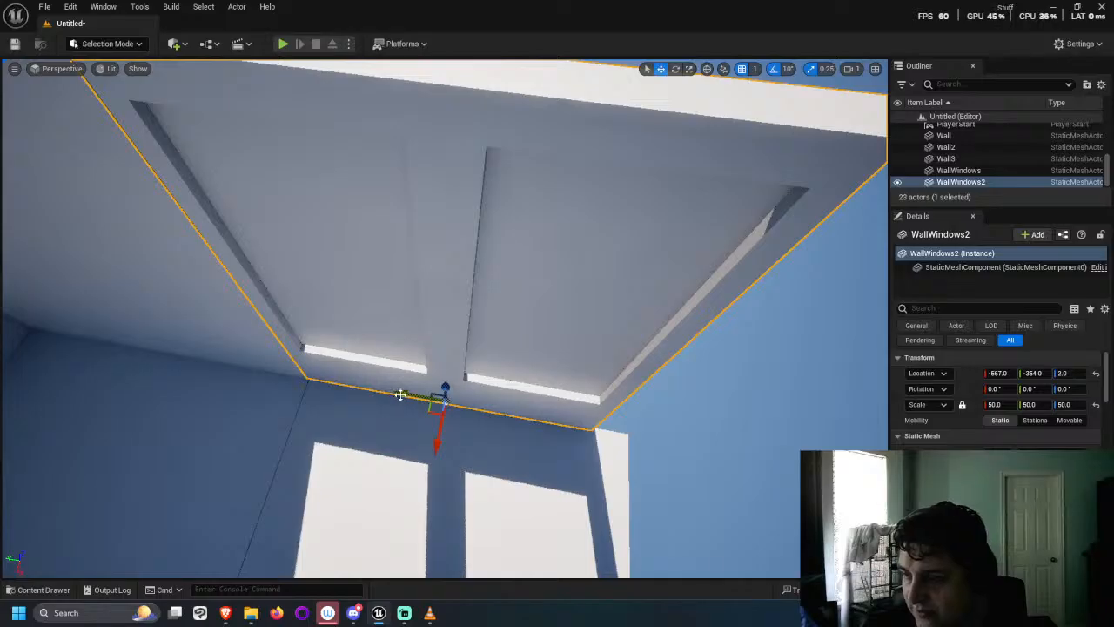
mouse_move(397, 400)
left_mouse_down()
mouse_move(427, 390)
mouse_move(416, 392)
left_mouse_up()
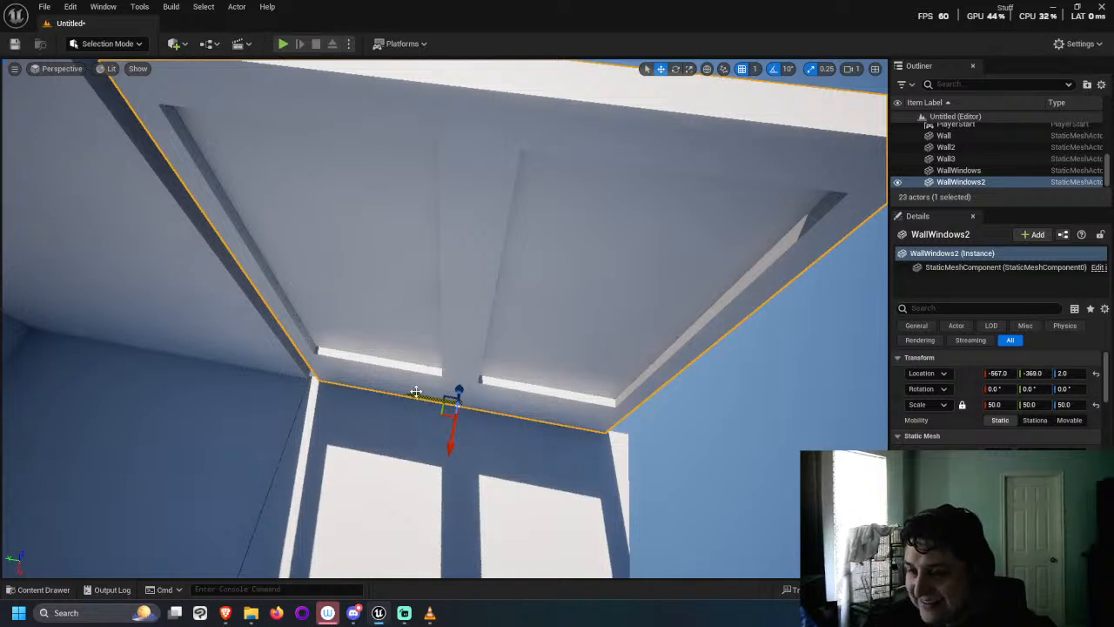
left_click_drag(418, 392, 405, 397)
scroll(404, 396, "down", 5)
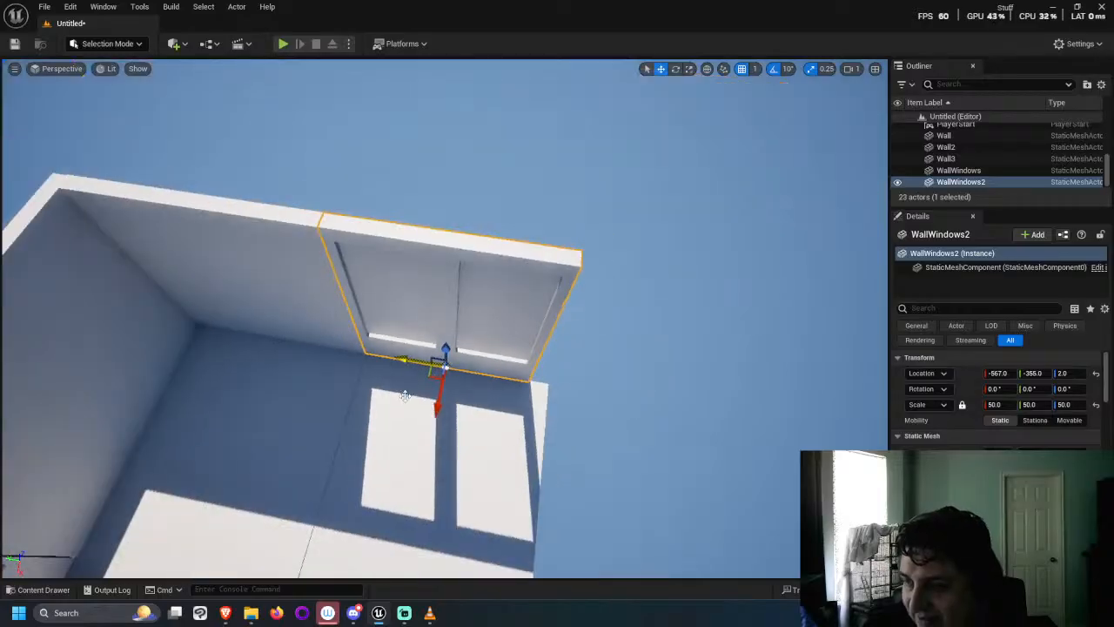
Step: Set the X location of the end window section WallWindows2 to -565
left_click(709, 520)
right_click_drag(371, 275, 345, 306)
right_click_drag(266, 234, 383, 252)
right_click_drag(355, 146, 392, 119)
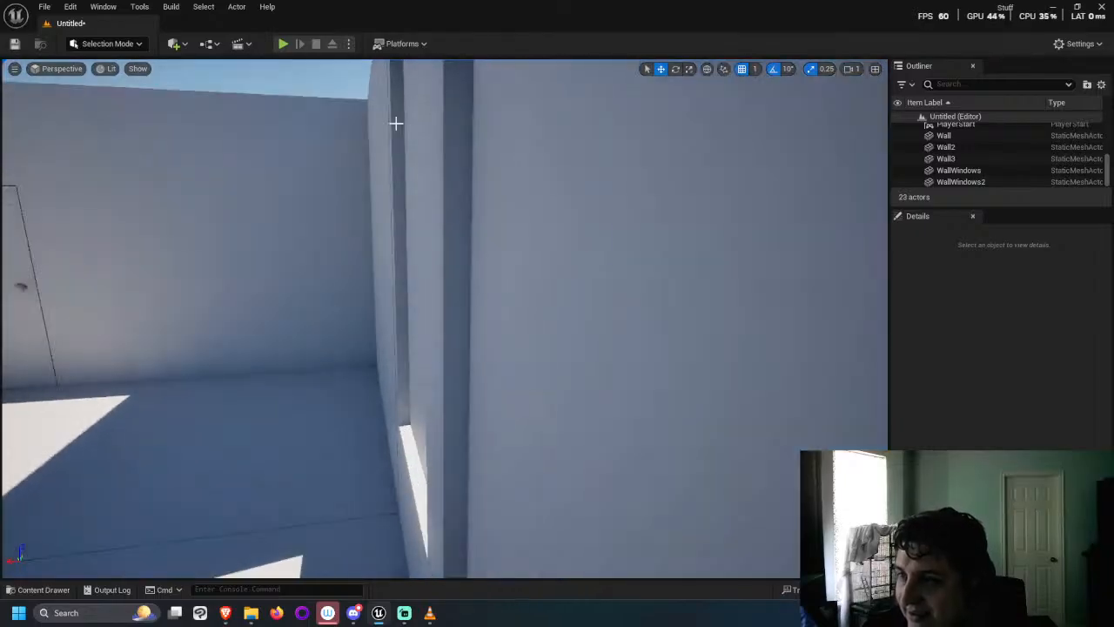
left_click(398, 239)
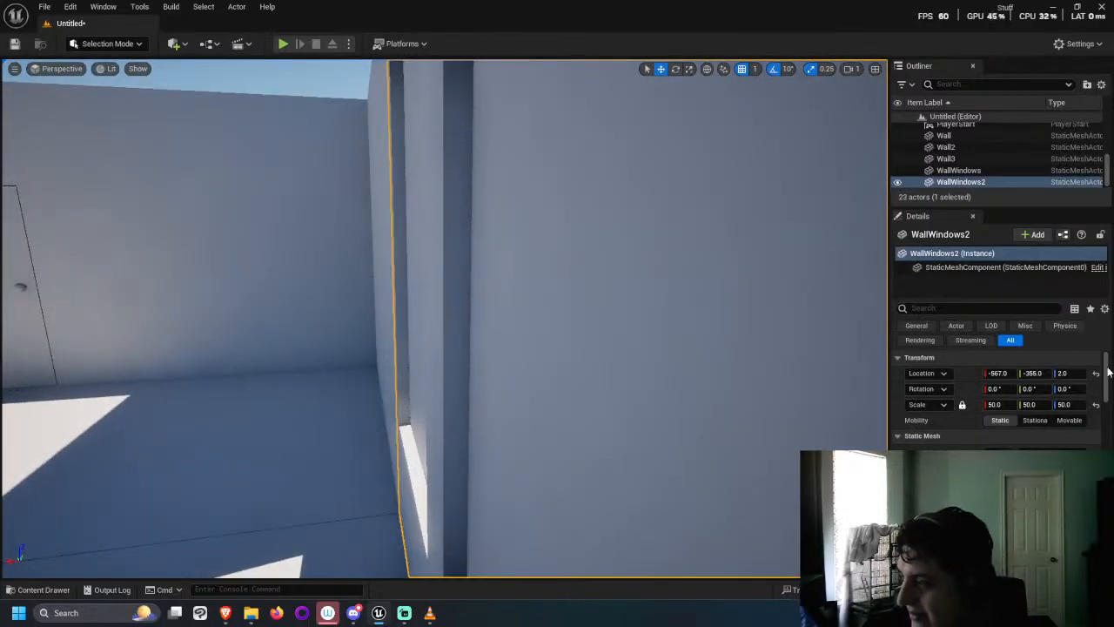
left_click(999, 373)
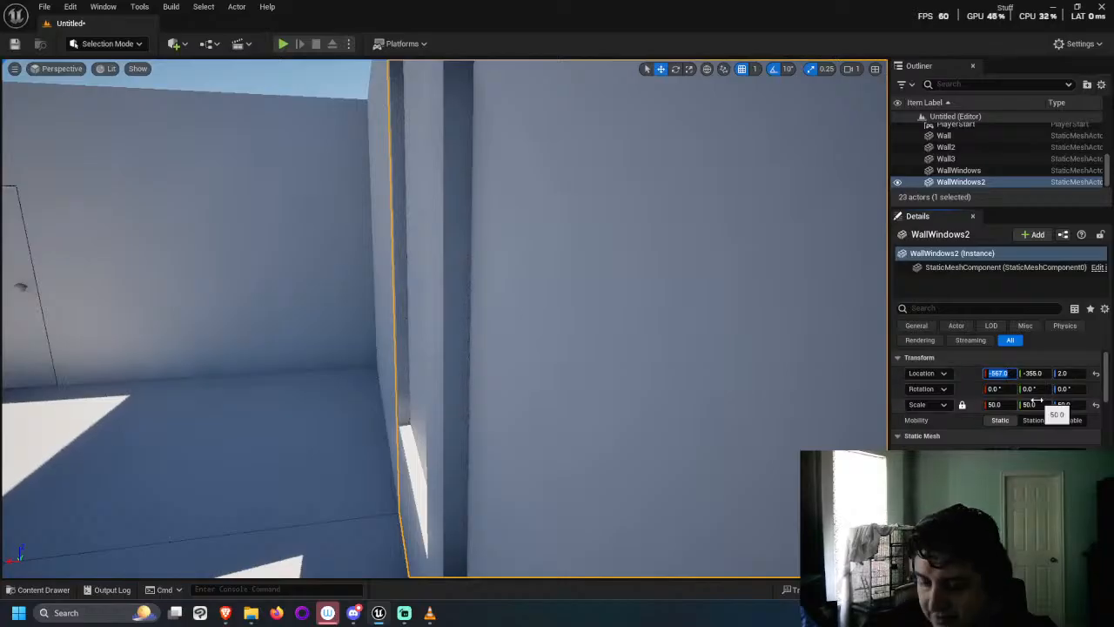
type("-565")
key("Return")
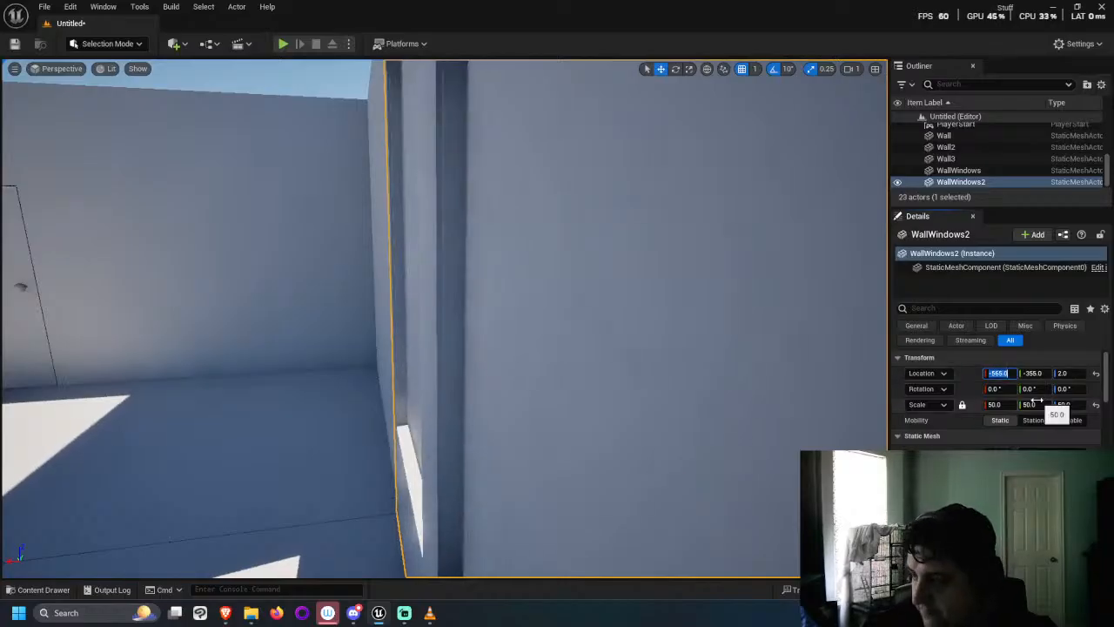
key("f")
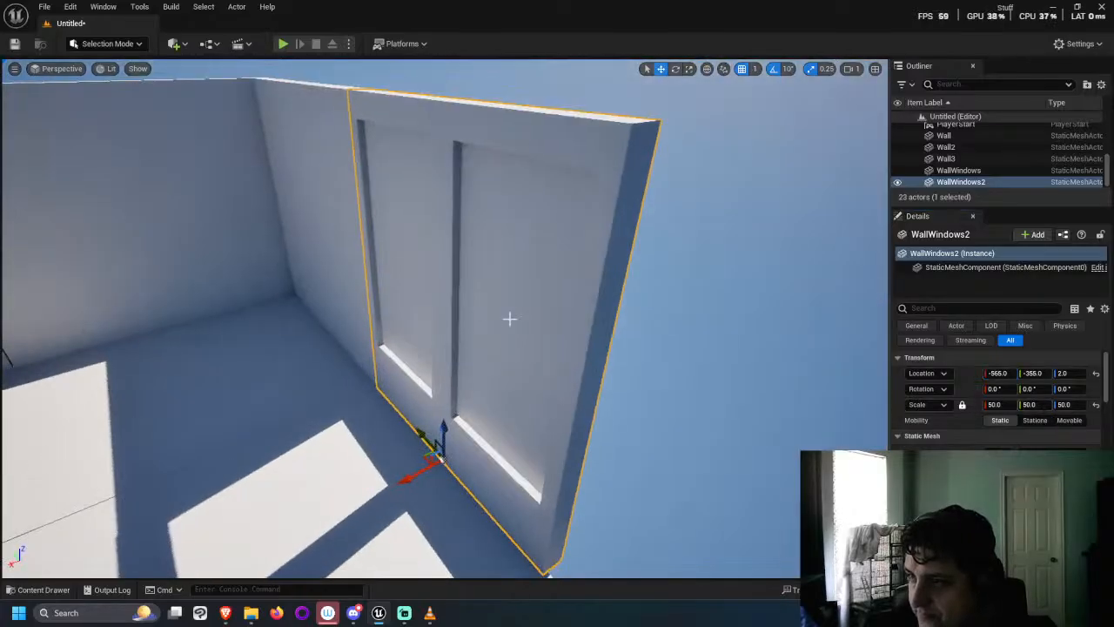
key("Escape")
right_click_drag(385, 293, 440, 327)
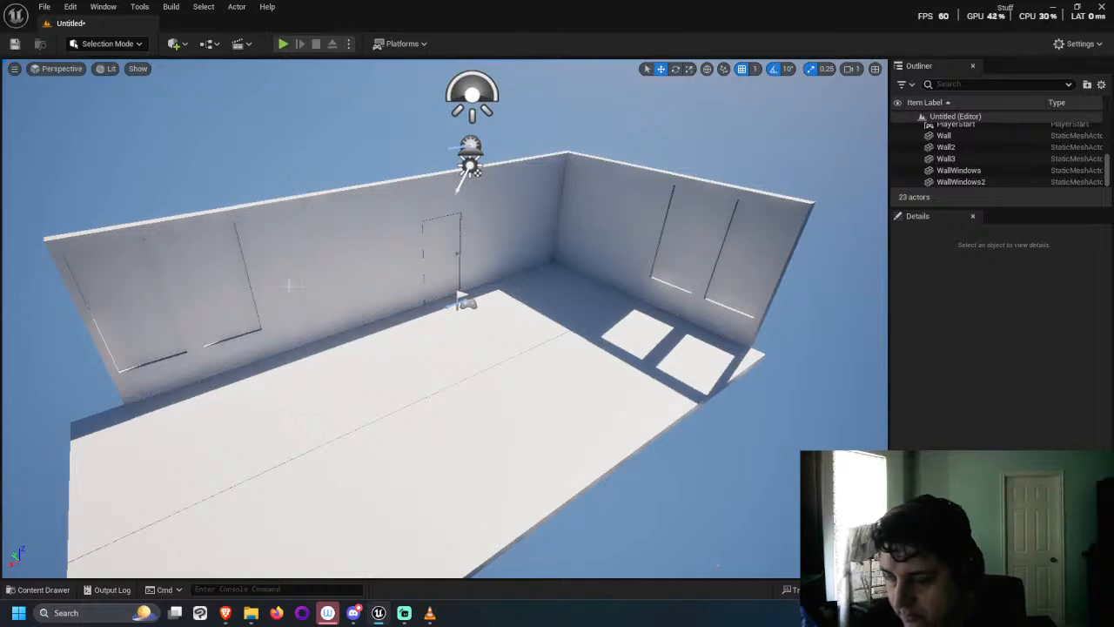
Step: Select the outer row of four floor tiles, Floor6 to Floor9, and shift them along Y to about -372
left_click(312, 230)
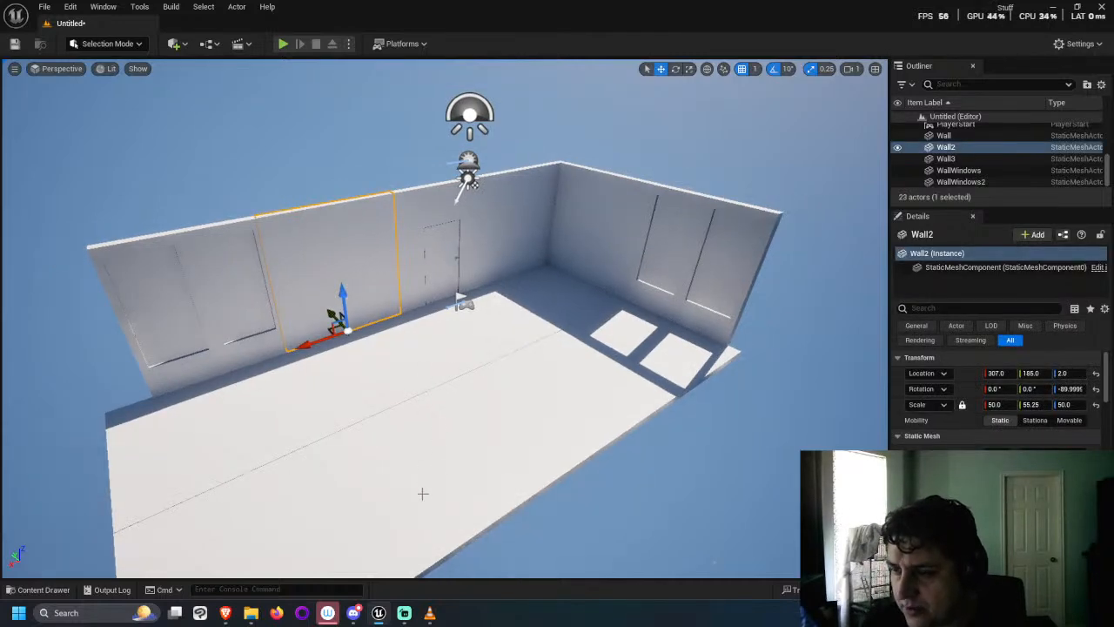
right_click_drag(423, 490, 378, 435)
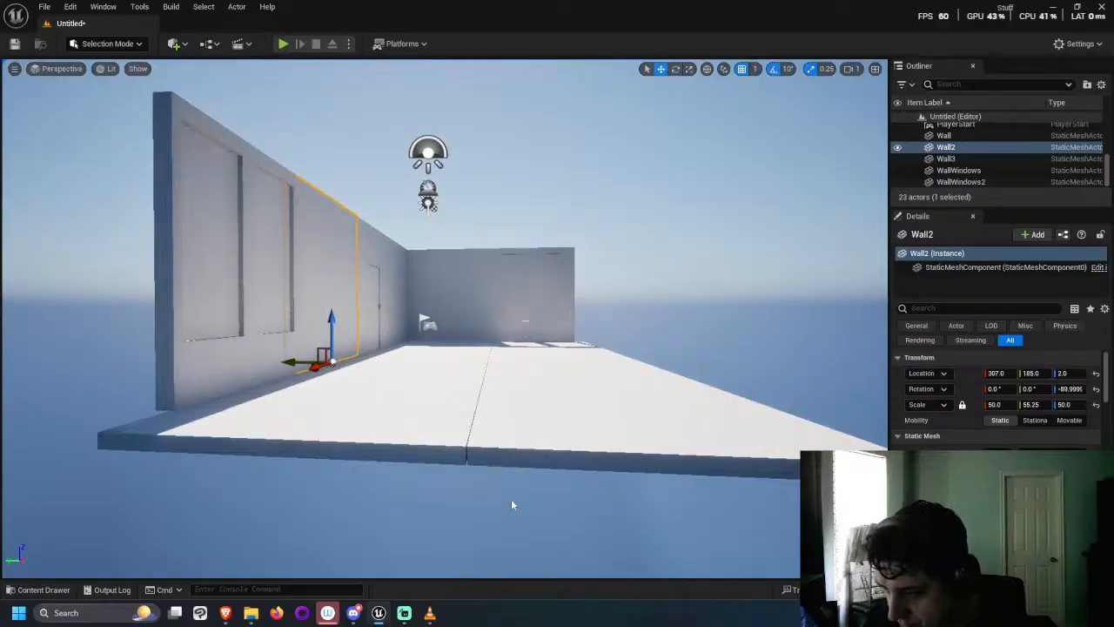
right_click_drag(512, 505, 538, 425)
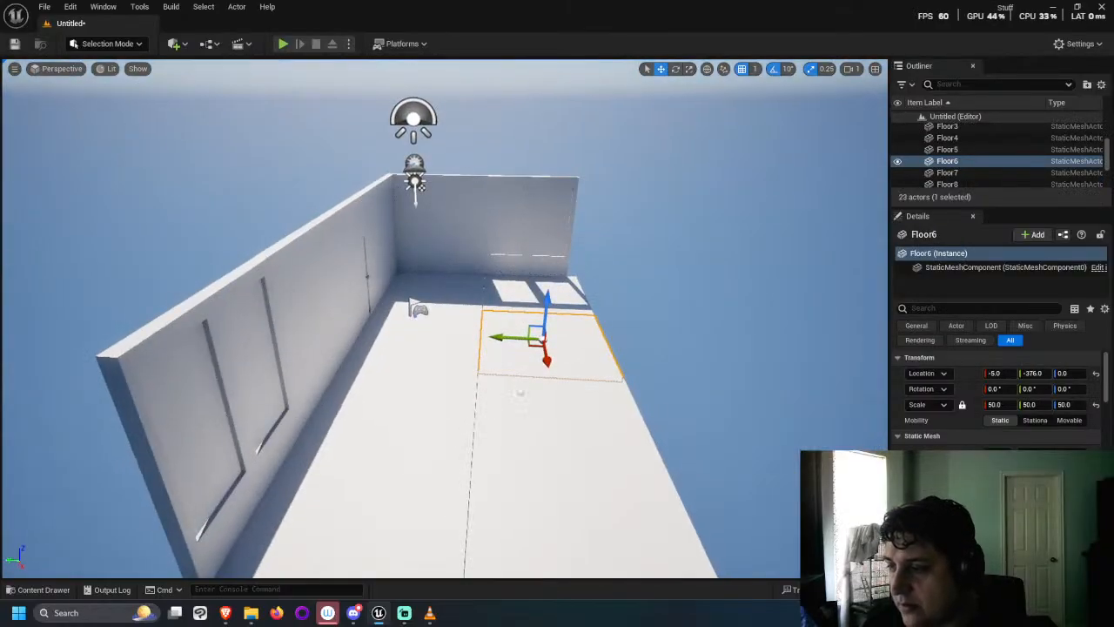
left_click(517, 288, "ctrl")
left_click(510, 427, "ctrl")
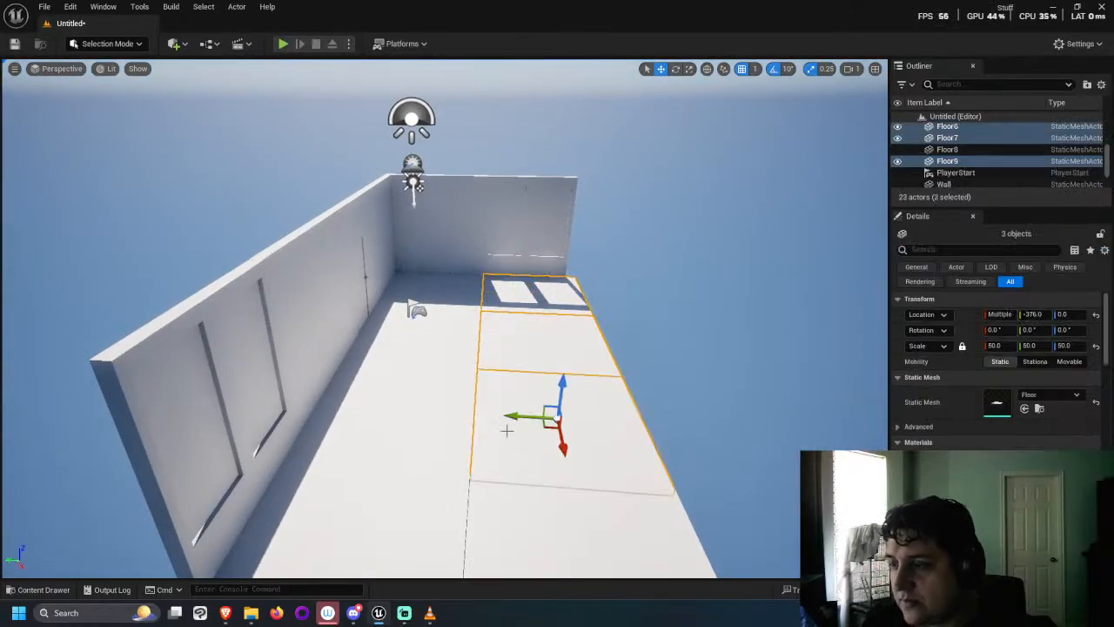
left_click(522, 495, "ctrl")
scroll(523, 495, "down", 2)
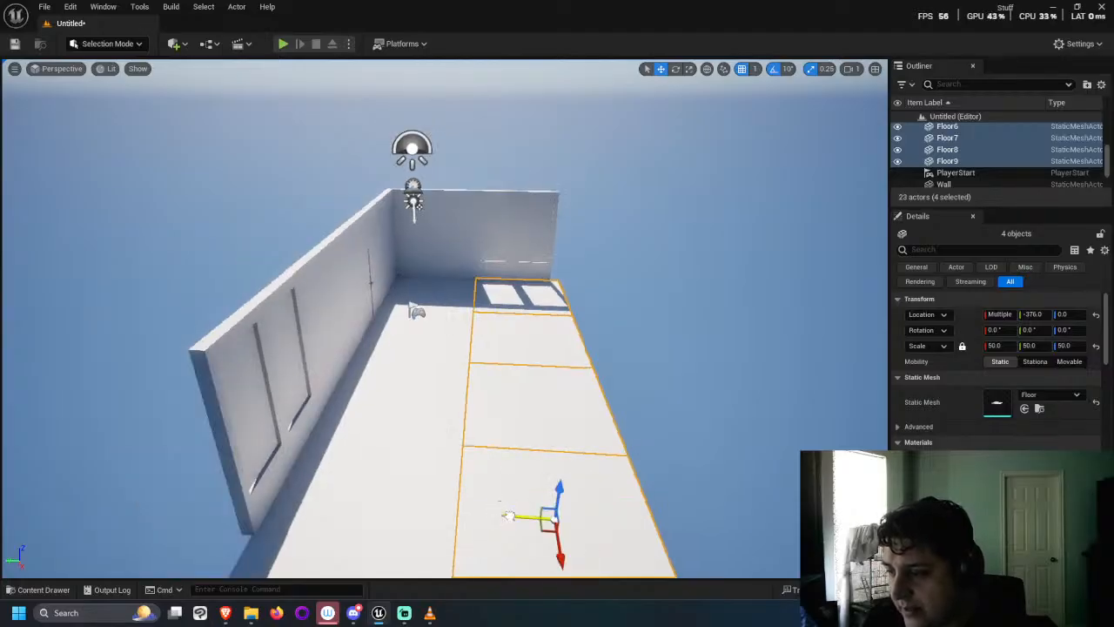
left_click_drag(509, 515, 520, 515)
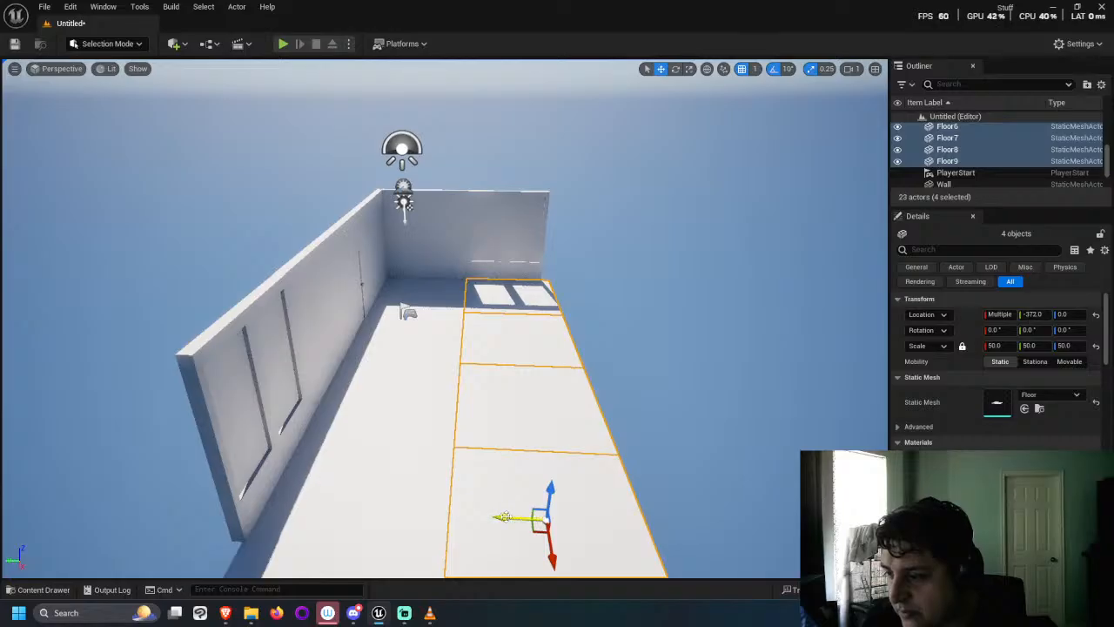
mouse_move(507, 516)
left_mouse_down()
mouse_move(484, 514)
mouse_move(506, 517)
left_mouse_up()
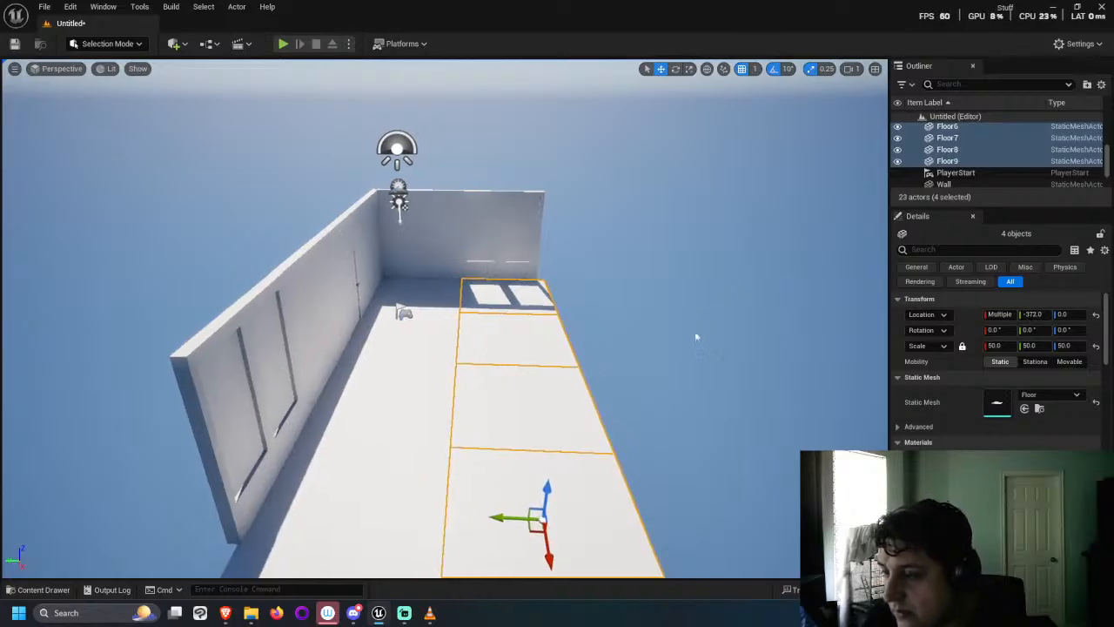
left_click(663, 367)
Step: Examine the room's walls and floor from several angles, including the window section's joint on the long wall
mouse_move(663, 368)
right_mouse_down()
mouse_move(601, 305)
mouse_move(570, 292)
mouse_move(575, 314)
mouse_move(663, 368)
right_mouse_up()
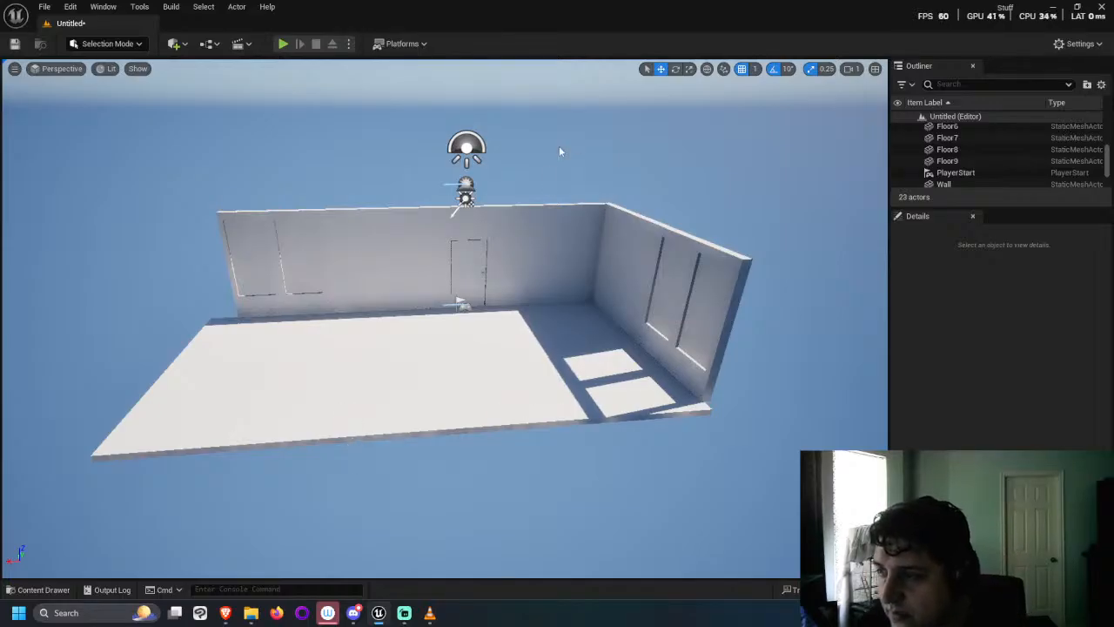
right_click_drag(312, 264, 136, 310)
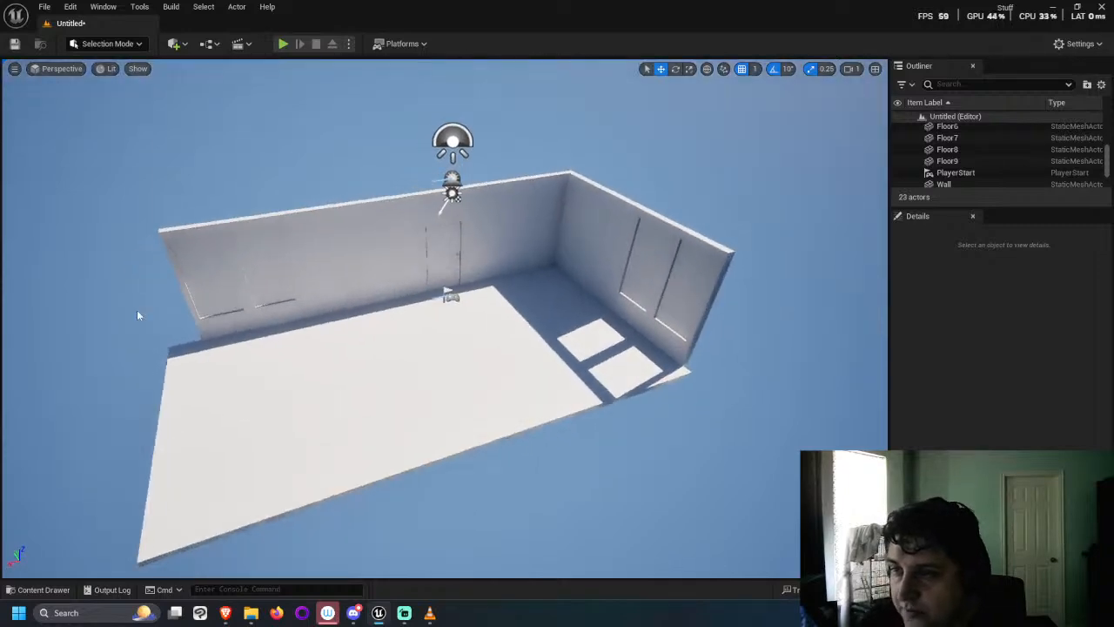
scroll(185, 194, "up", 5)
scroll(186, 194, "down", 5)
right_click_drag(186, 194, 113, 200)
scroll(778, 346, "up", 4)
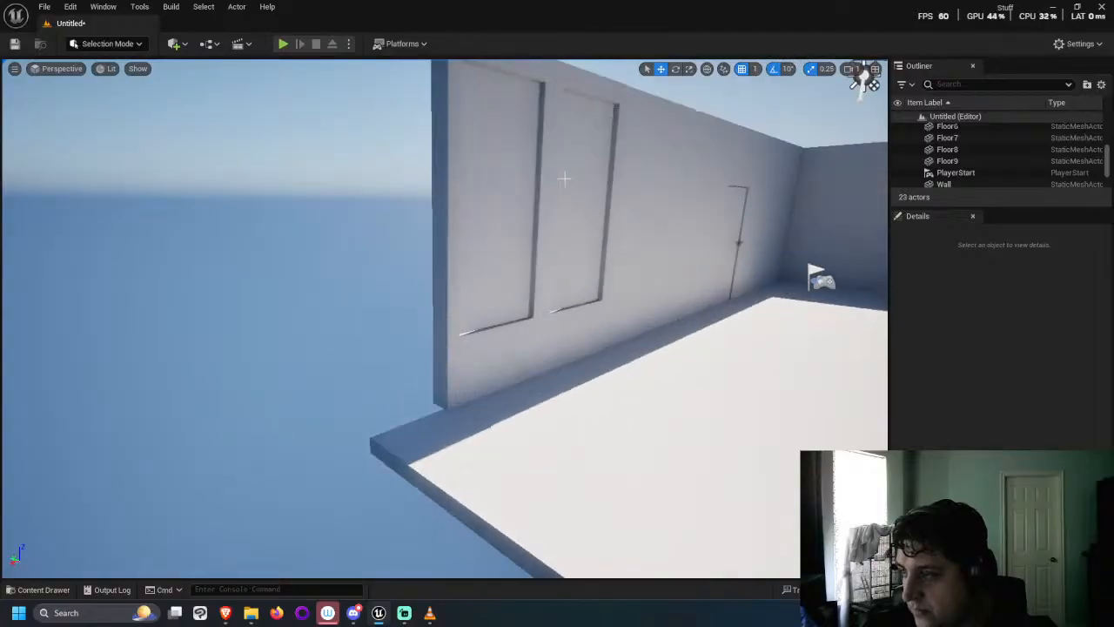
mouse_move(653, 351)
right_mouse_down()
mouse_move(673, 291)
mouse_move(653, 351)
right_mouse_up()
scroll(490, 209, "up", 5)
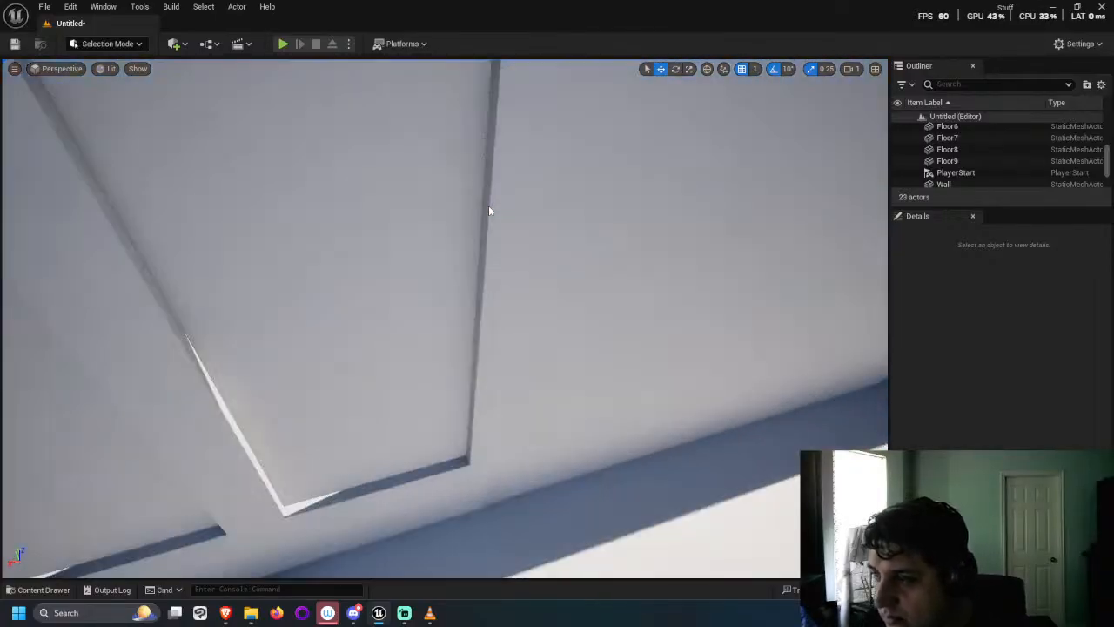
scroll(517, 276, "down", 5)
Step: Duplicate the plain long-wall section Wall2 and move the copy beyond the window section to about X 1009
left_click(520, 290)
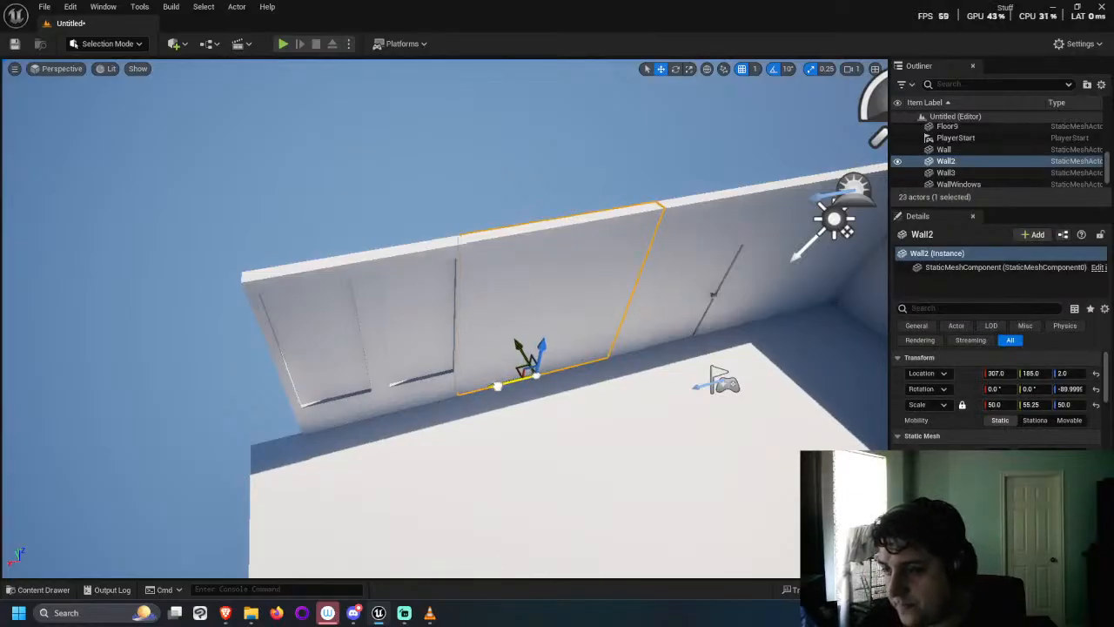
left_click_drag(494, 382, 160, 433)
key("ctrl+z")
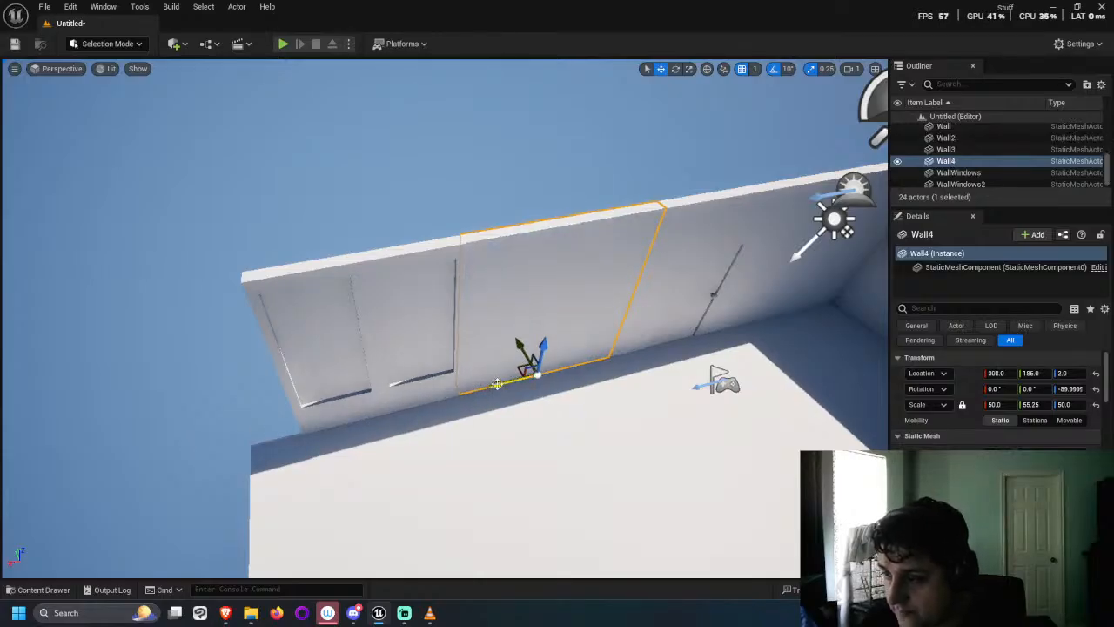
left_click_drag(500, 383, 169, 465, "alt")
left_click_drag(109, 434, 119, 436, "alt")
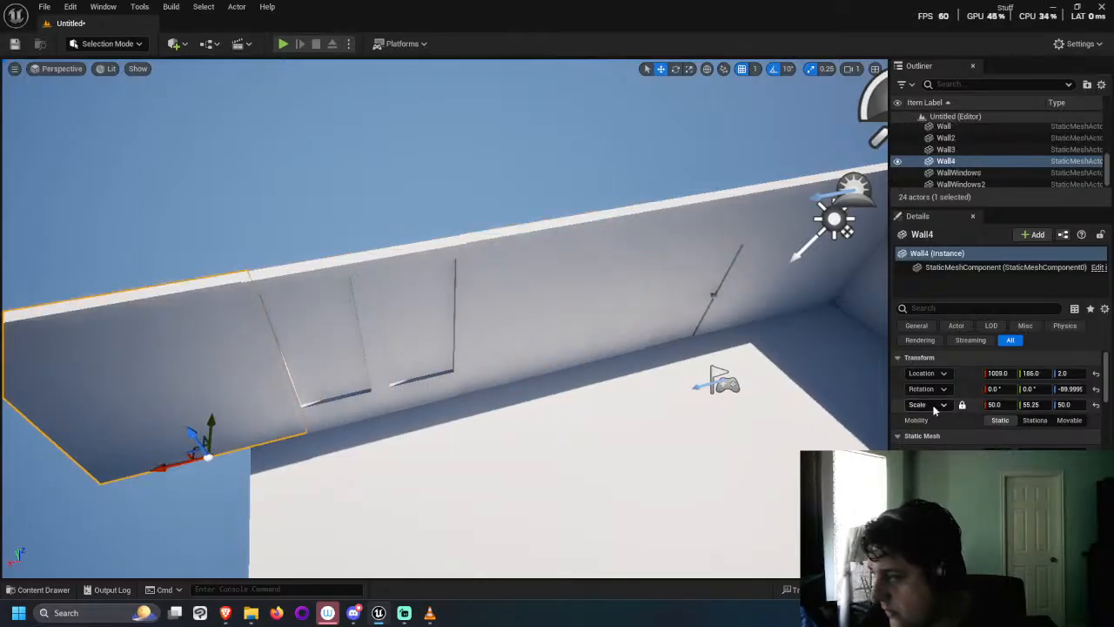
Step: Set the Y location of the duplicated wall Wall4 to 185
left_click(1034, 374)
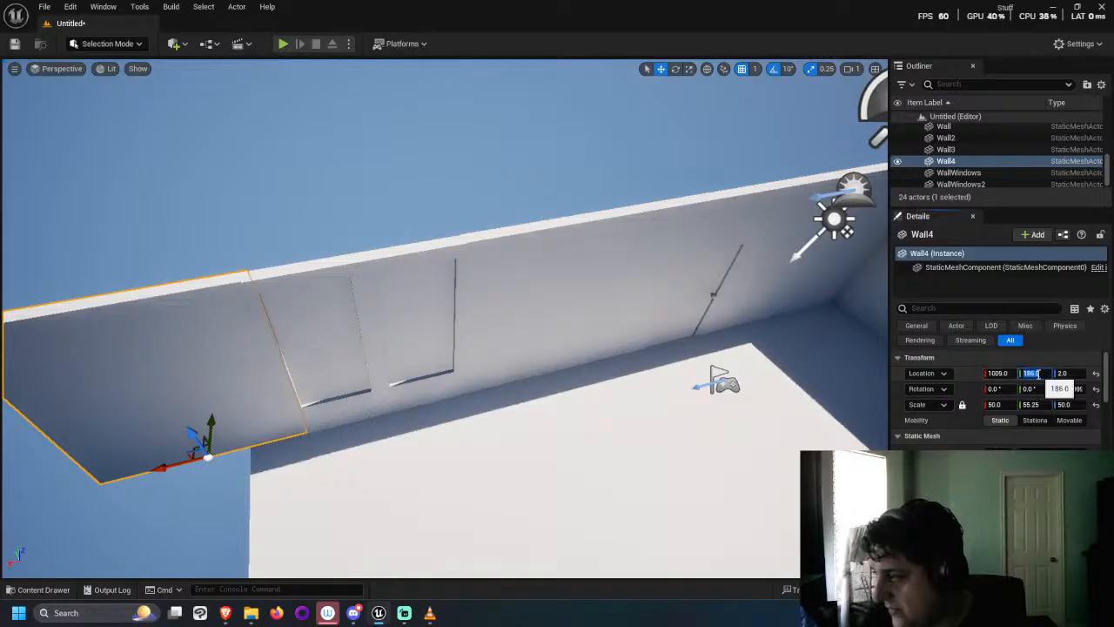
type("185")
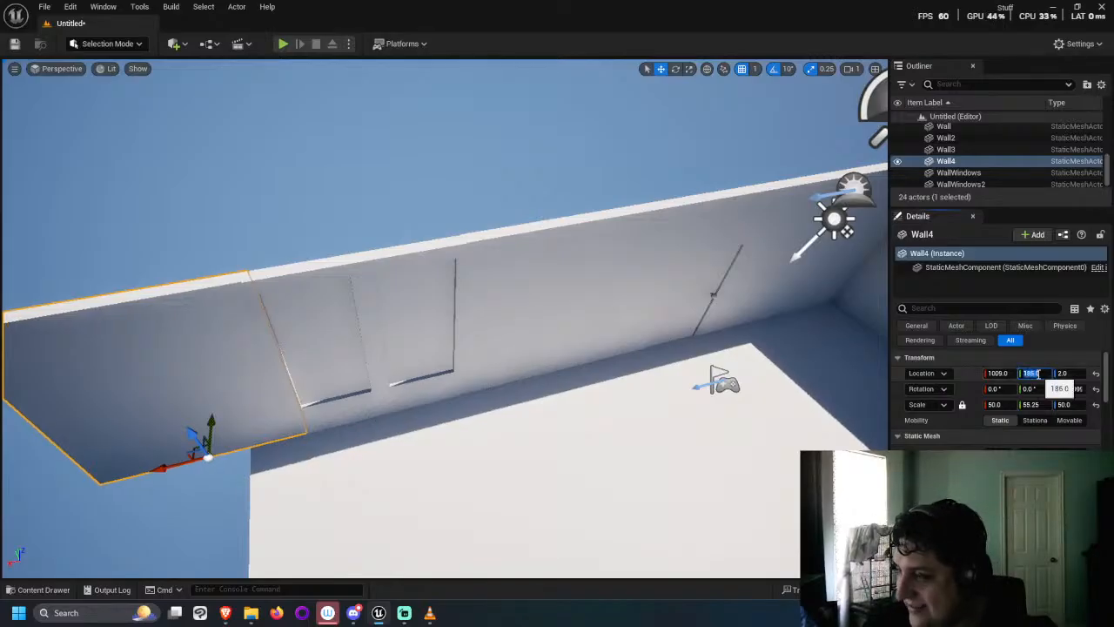
key("Return")
scroll(716, 485, "down", 3)
left_click_drag(316, 458, 337, 445, "alt")
left_click_drag(184, 509, 182, 506)
left_click(331, 271)
left_click_drag(330, 265, 184, 448, "alt")
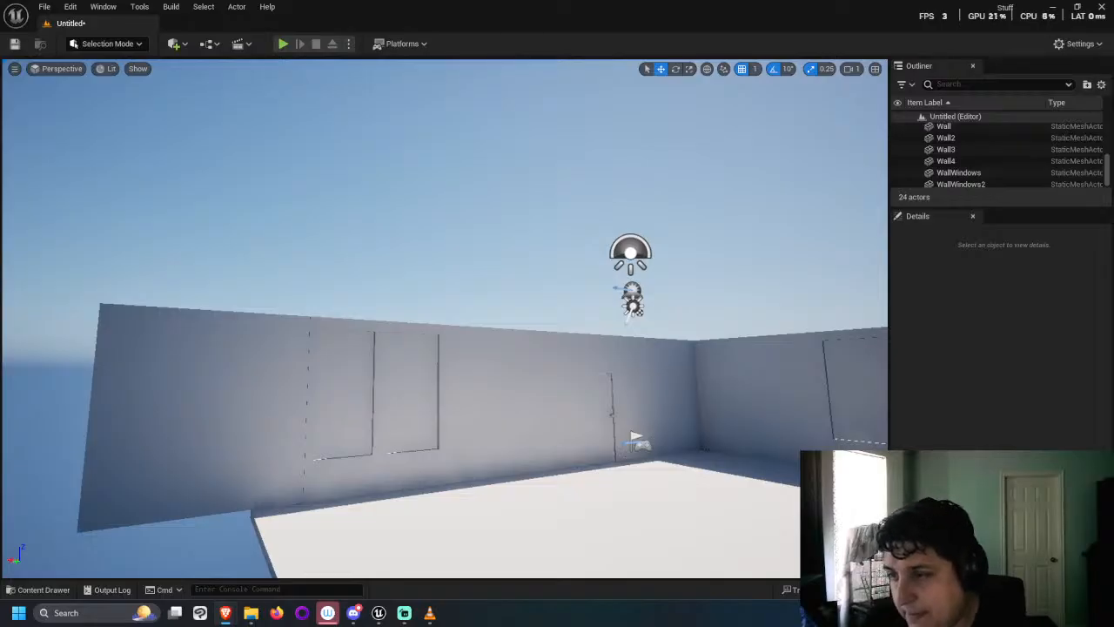
Step: Shift the end wall section Wall4 along Y to 183
right_click_drag(356, 341, 135, 287)
left_click(649, 154)
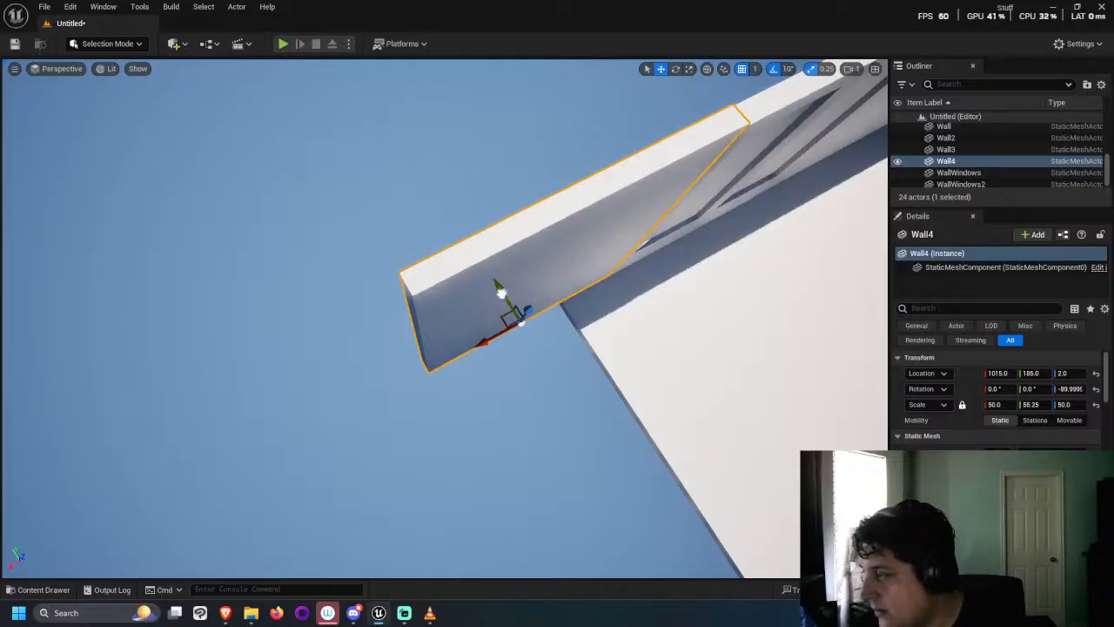
left_click_drag(500, 293, 502, 291)
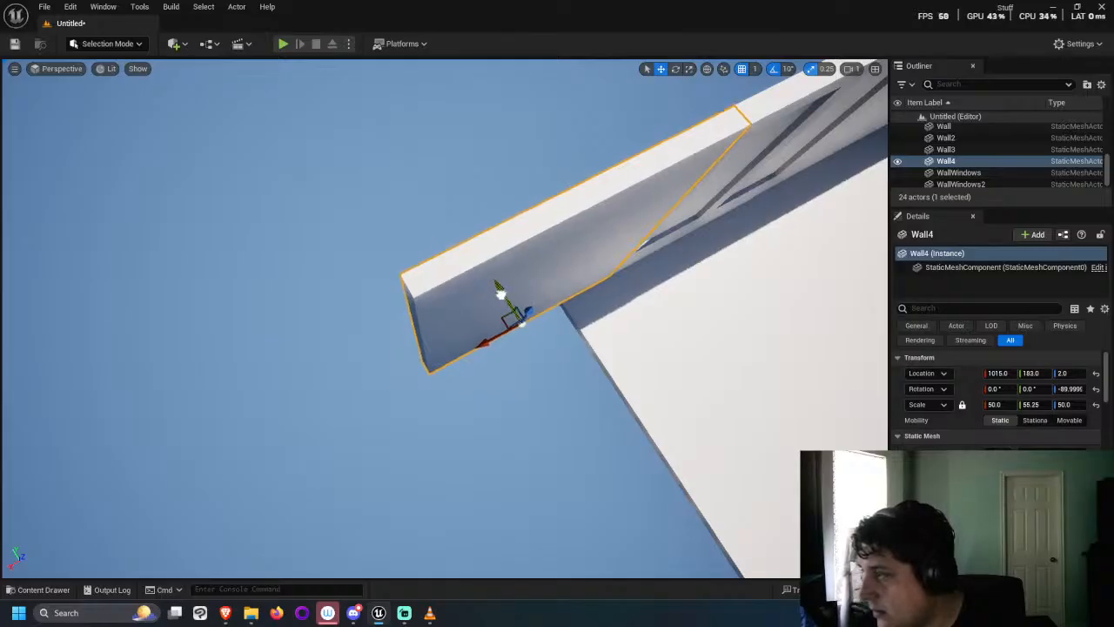
key("Escape")
Step: Compare Wall4's location with the neighbouring window and wall sections and set its Y location to 185
left_click(780, 105)
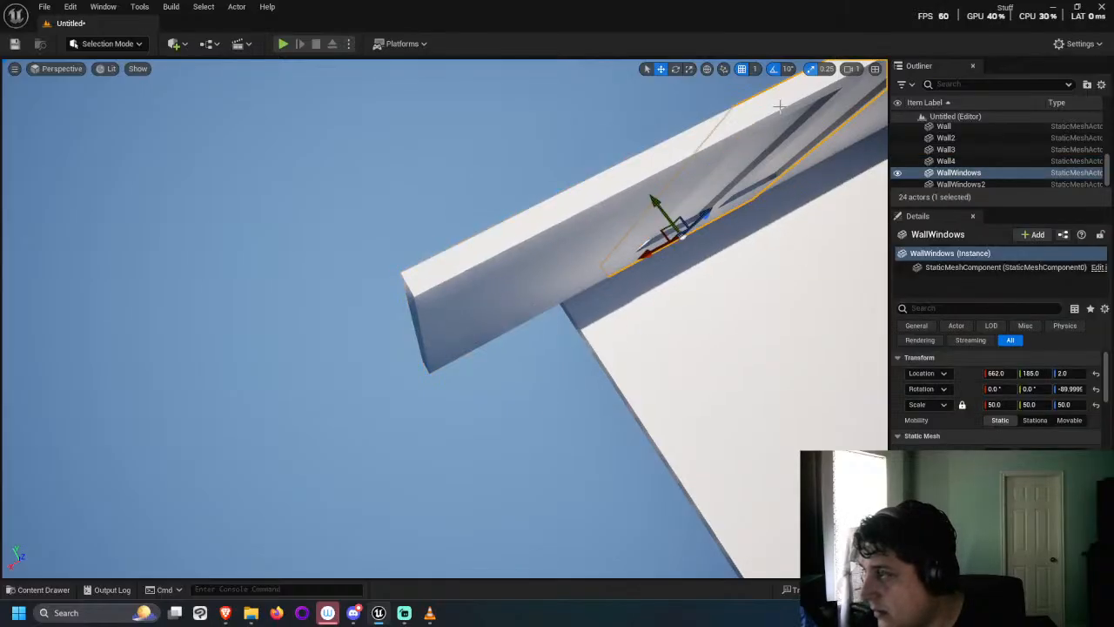
left_click(546, 212)
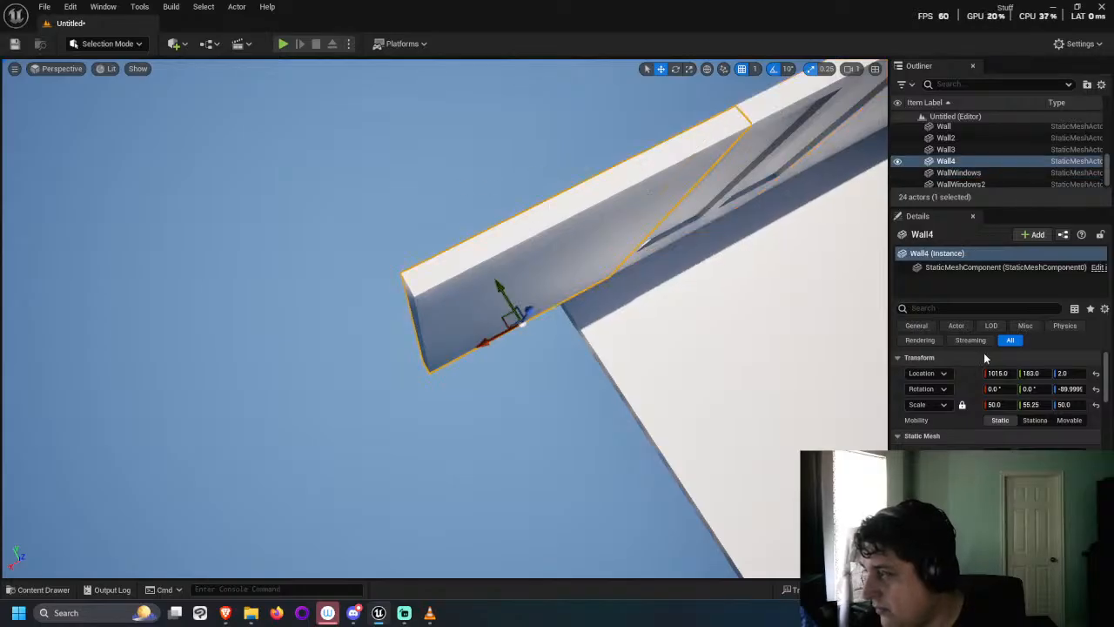
key("f")
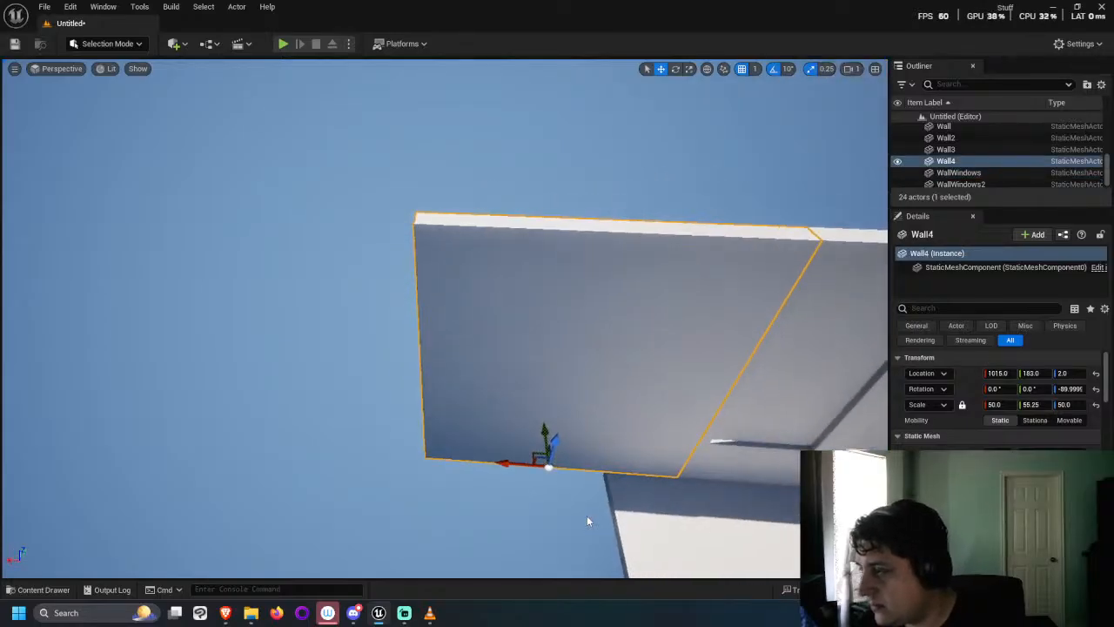
left_click(835, 359)
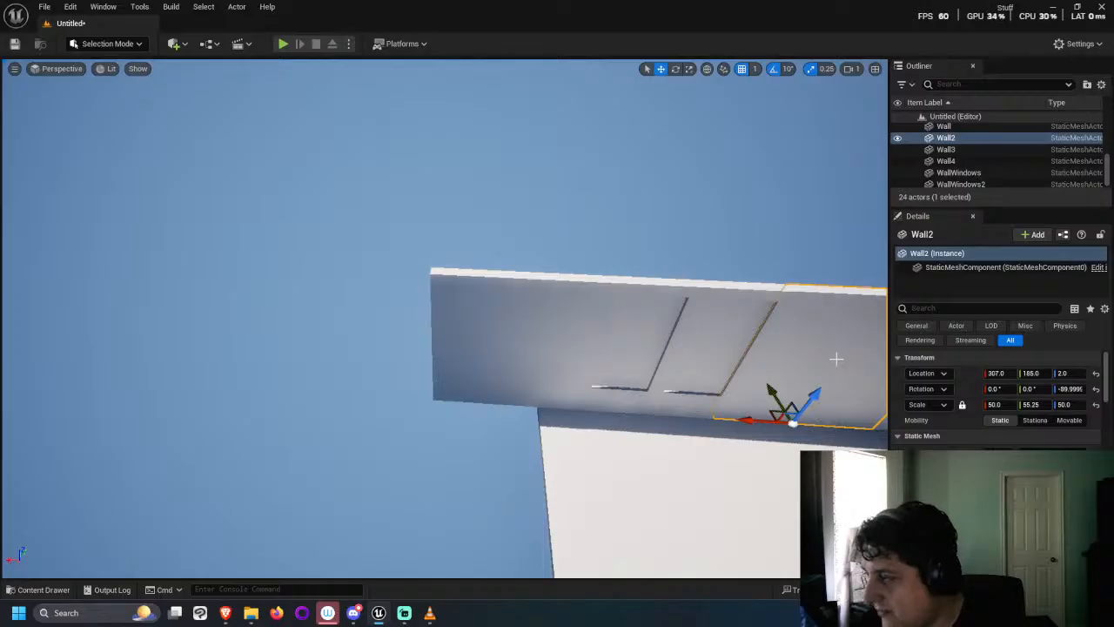
left_click(557, 335)
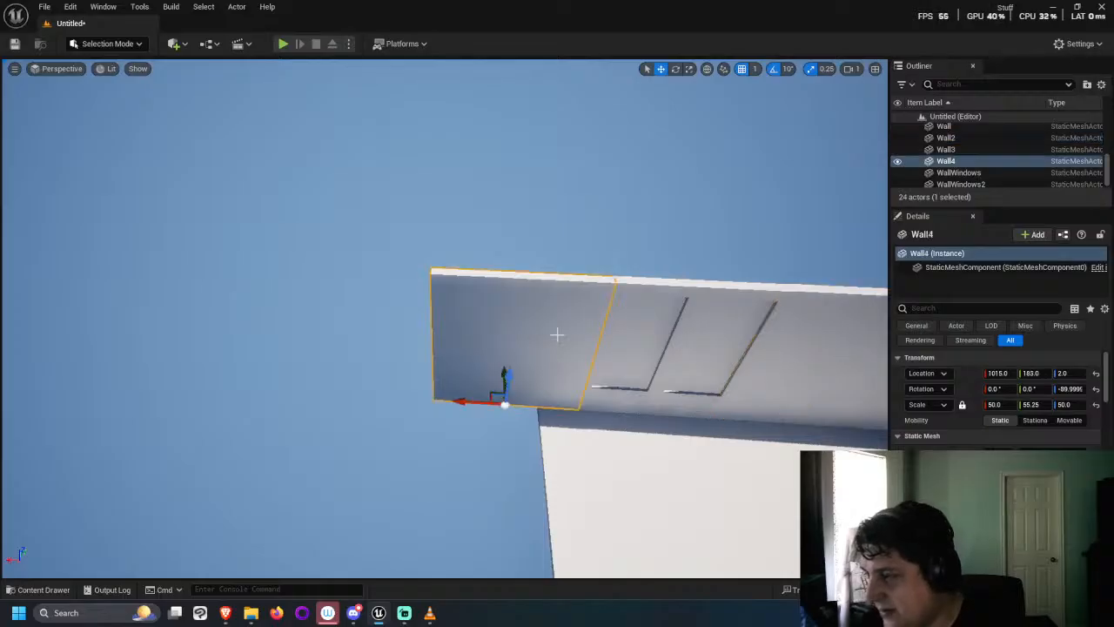
left_click(1033, 373)
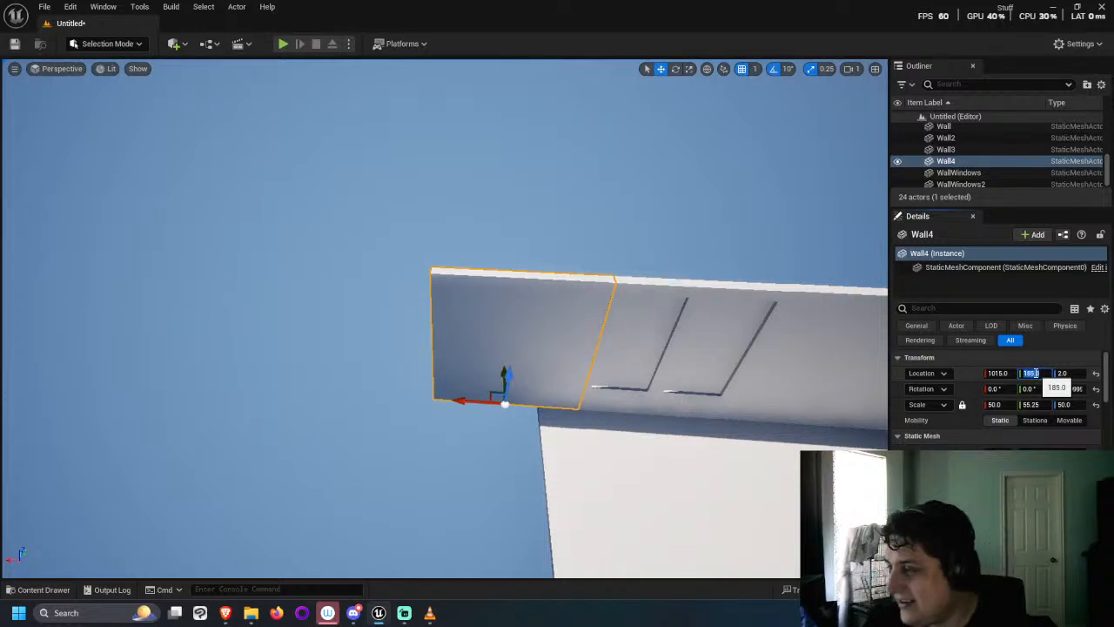
type("185")
key("Return")
Step: Set the Z rotation of the long wall's window section WallWindows to -90°
left_click(535, 178)
right_click_drag(534, 177, 544, 178)
right_click_drag(435, 320, 522, 324)
left_click(435, 320)
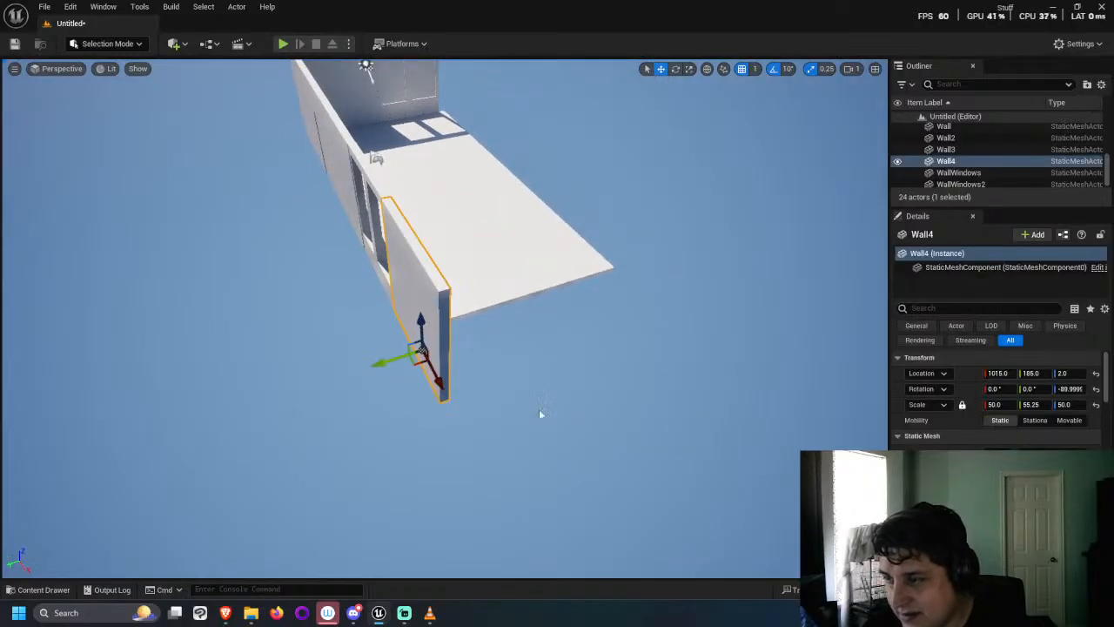
right_click_drag(540, 414, 662, 407)
left_click(573, 128)
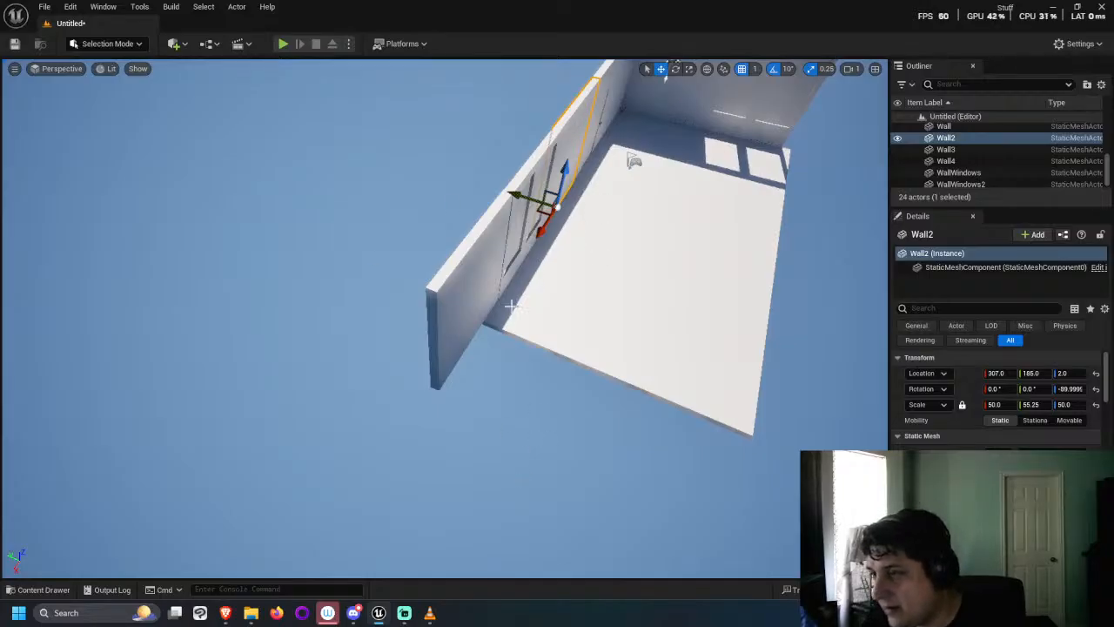
left_click(515, 260)
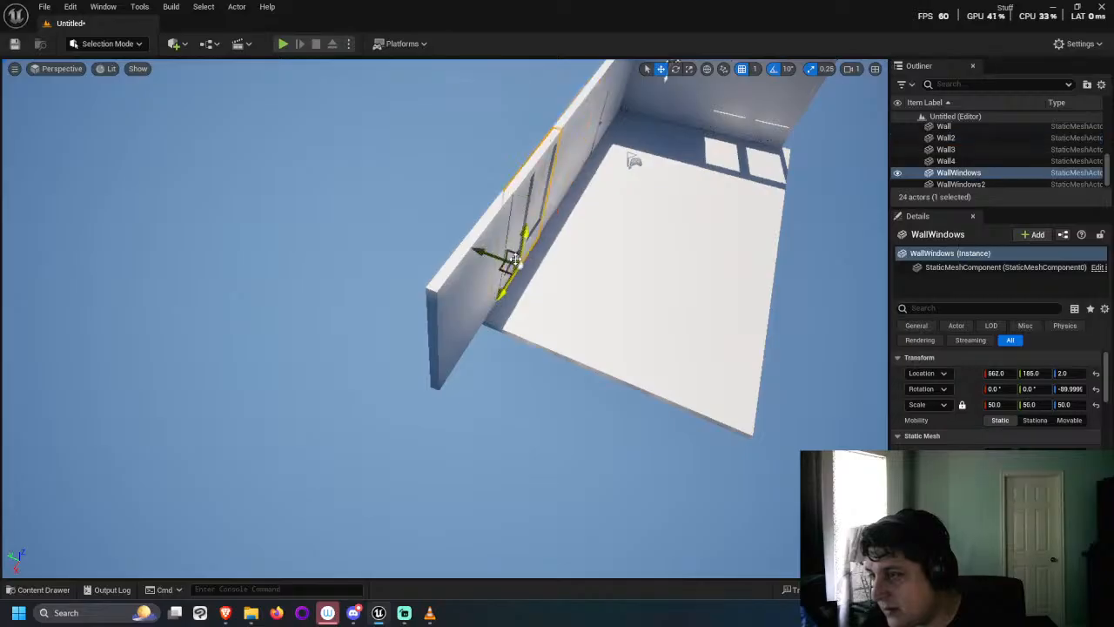
left_click(1067, 389)
type("-90")
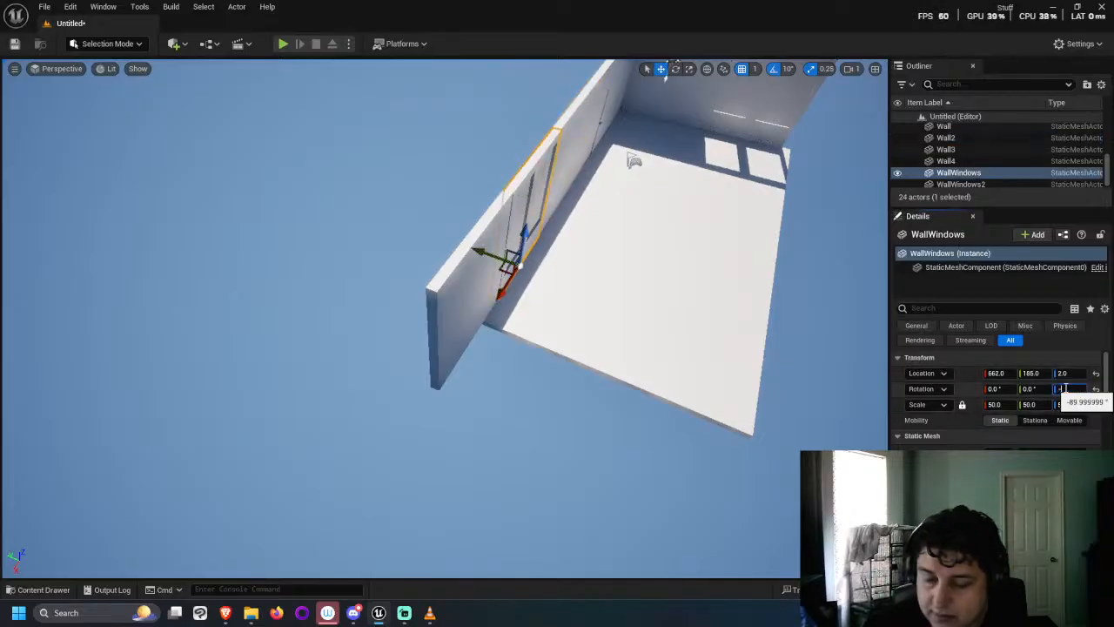
key("Return")
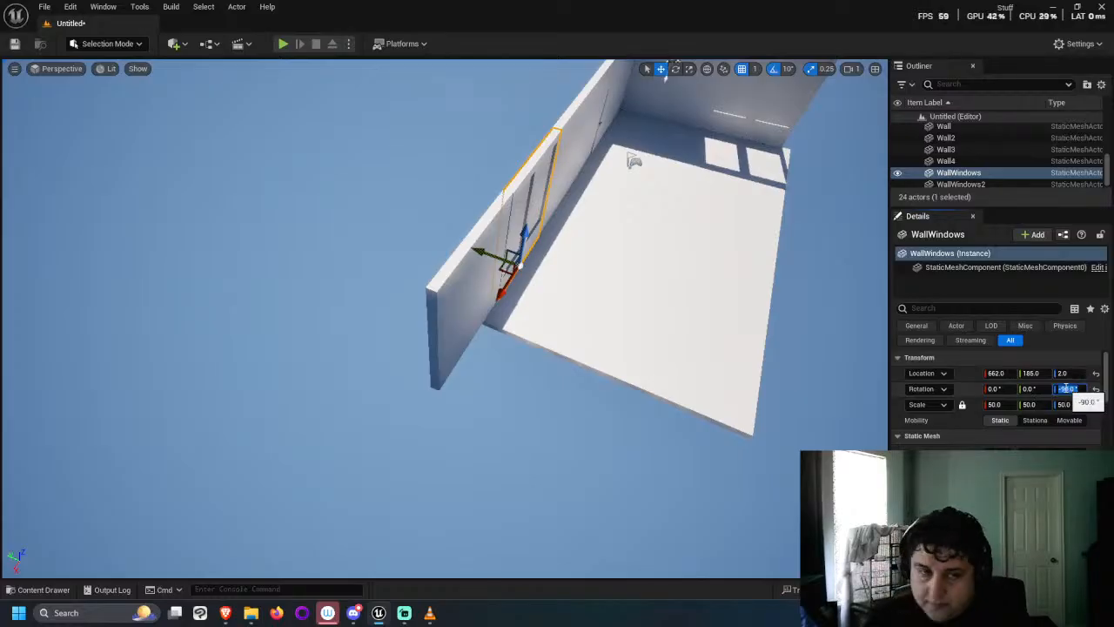
Step: Set the Y location of the end wall section Wall4 to 183
left_click_drag(445, 318, 365, 252, "alt")
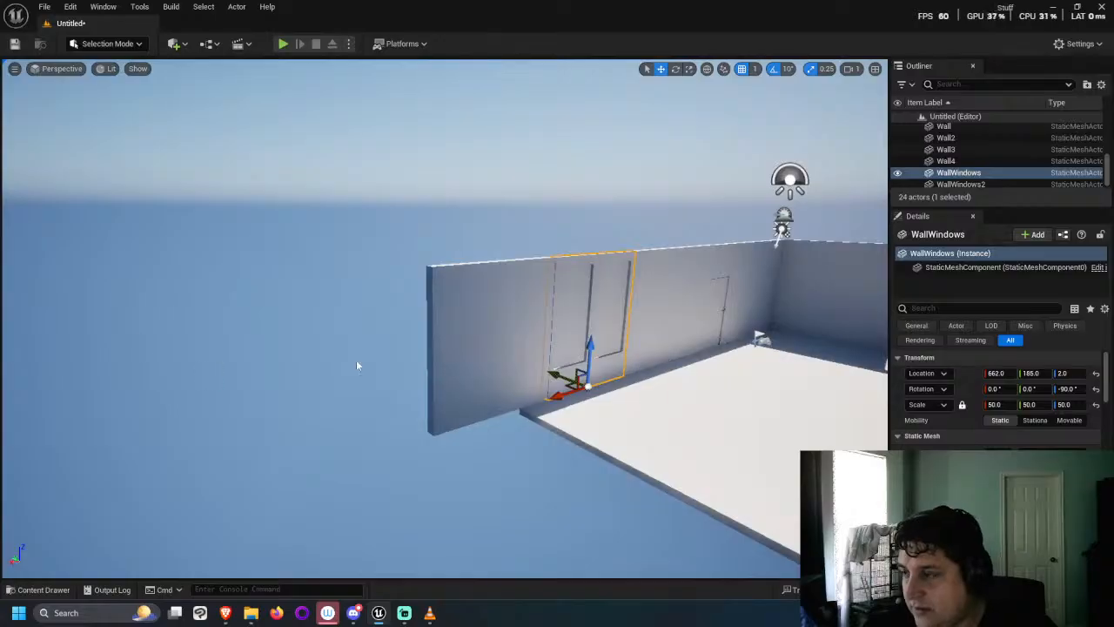
left_click_drag(356, 365, 356, 400, "alt")
left_click(452, 425)
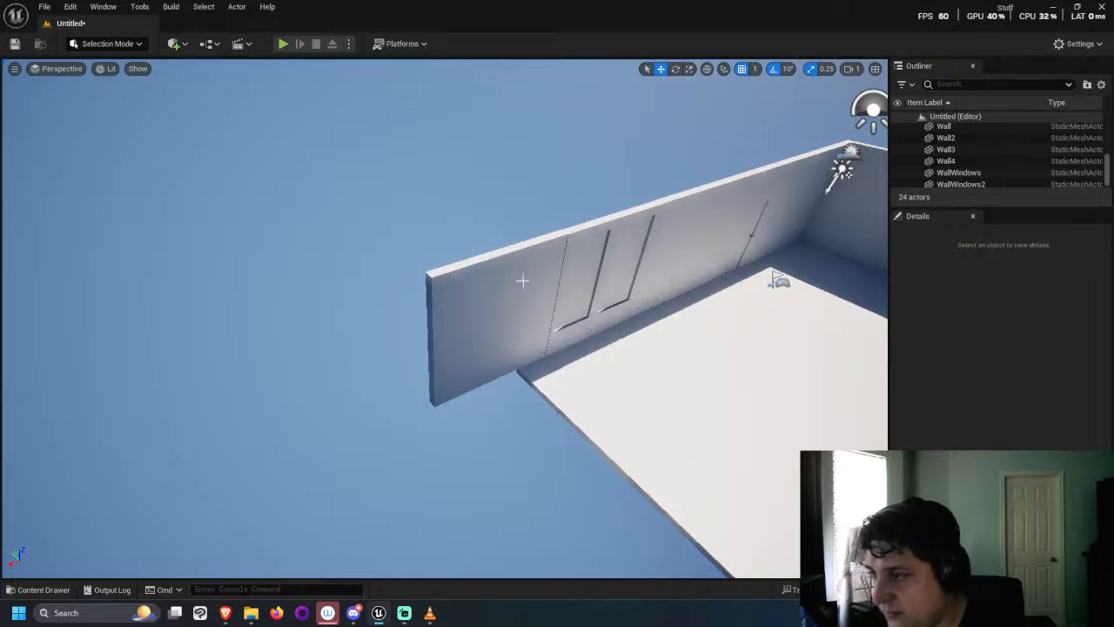
left_click_drag(523, 279, 490, 331, "alt")
left_click(490, 331)
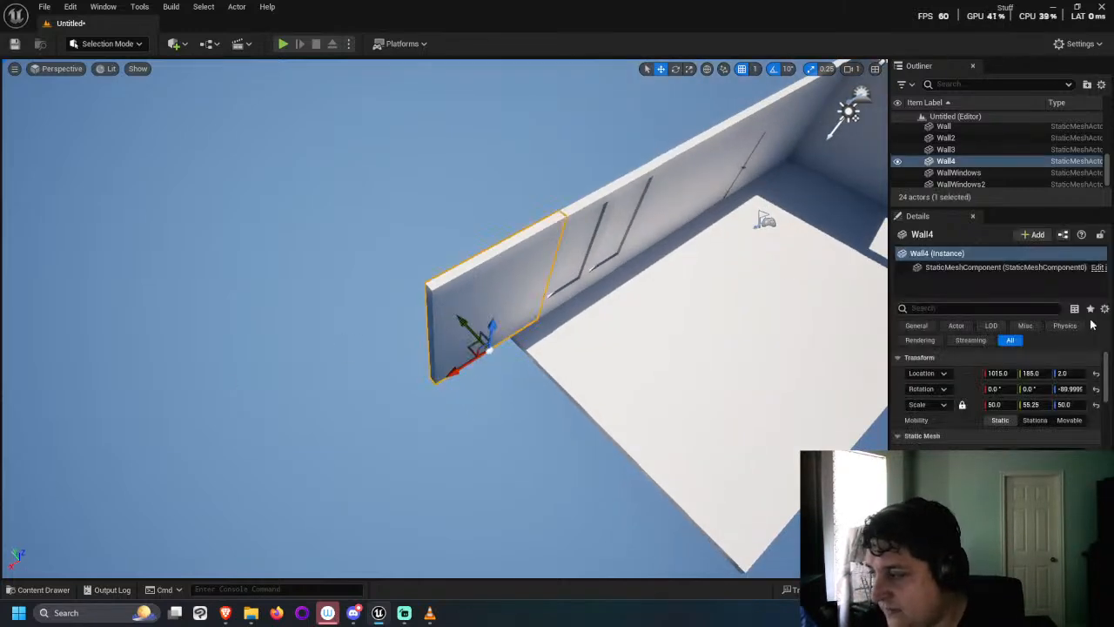
left_click(1046, 375)
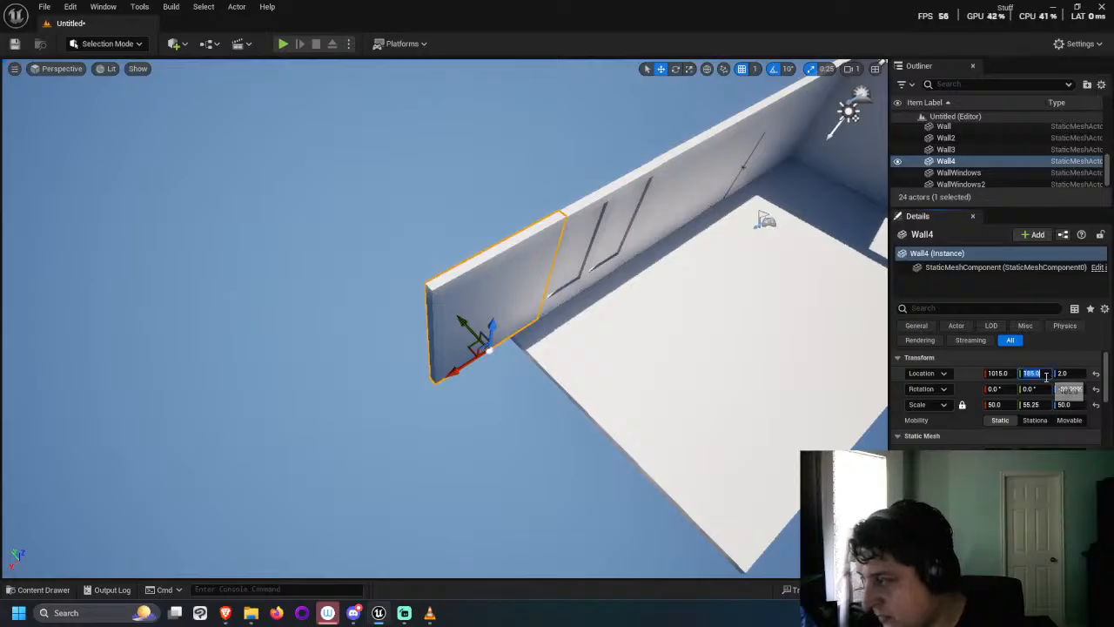
type("183")
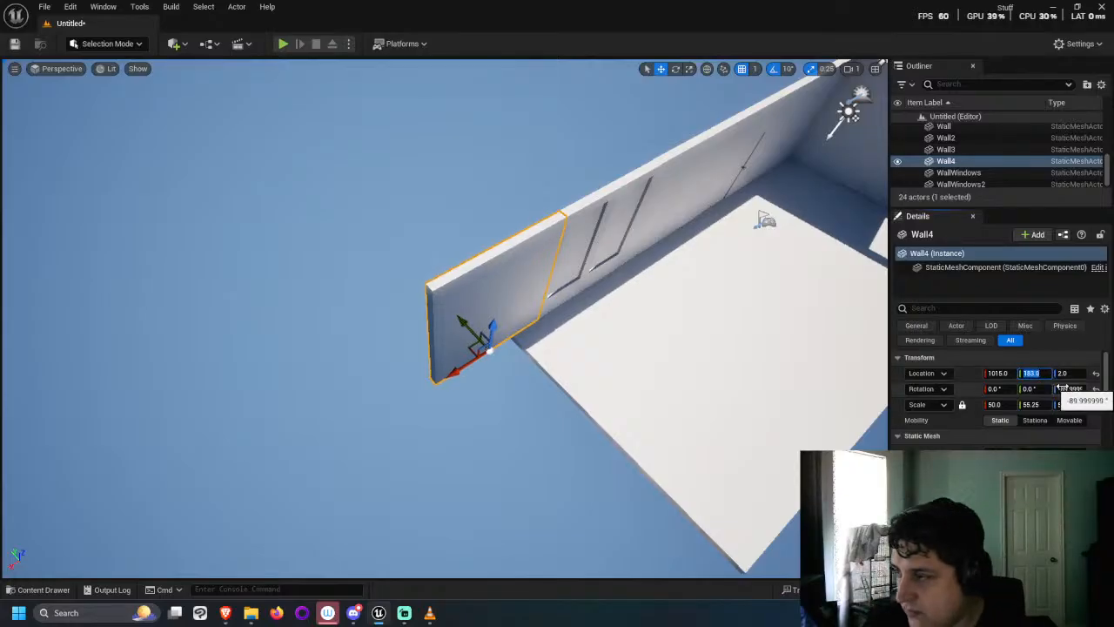
key("Return")
left_click(460, 469)
Step: Select the eight floor tiles Floor2 to Floor9 and scale them to 53.5 in X and Y
mouse_move(460, 469)
right_mouse_down()
mouse_move(357, 431)
mouse_move(453, 484)
right_mouse_up()
scroll(453, 483, "down", 4)
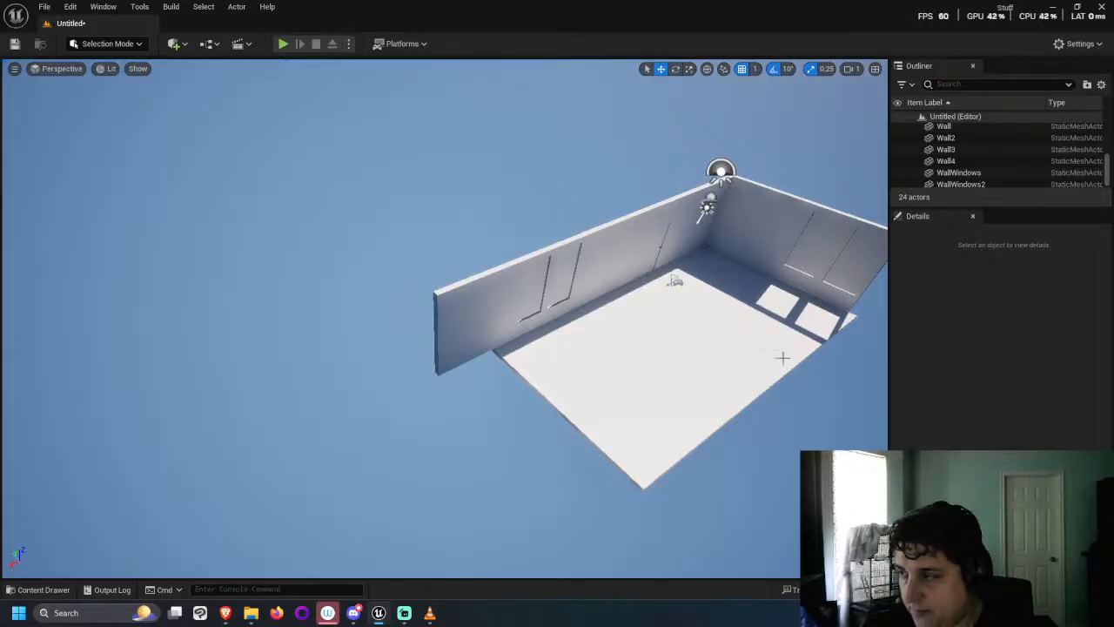
left_click(529, 346)
left_click(648, 318, "ctrl")
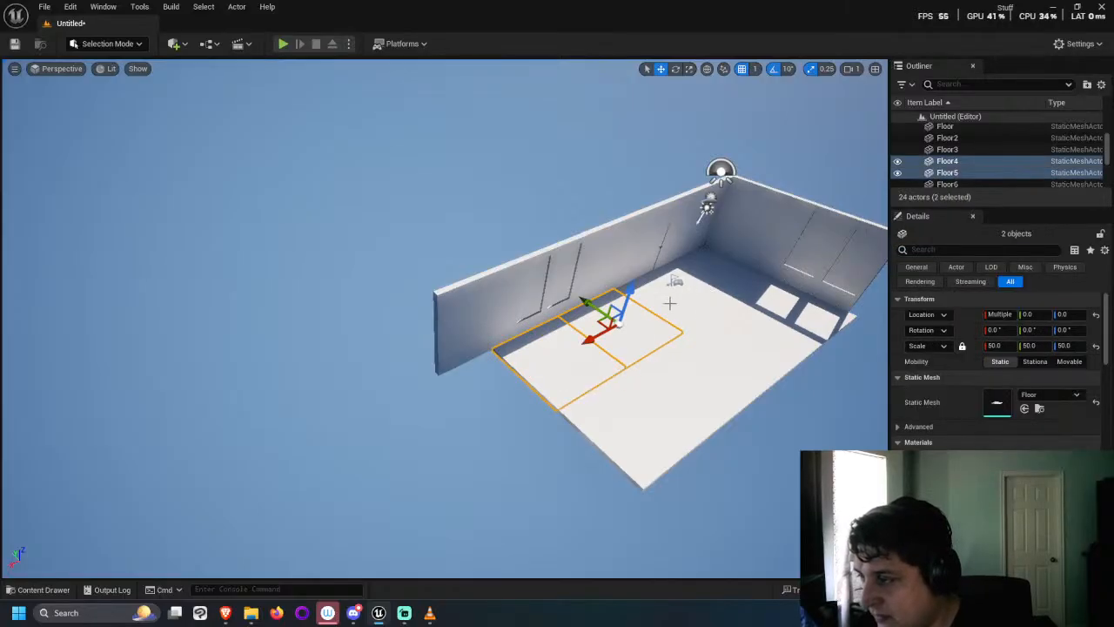
left_click(746, 288, "ctrl")
left_click(781, 306, "ctrl")
left_click(750, 280, "ctrl")
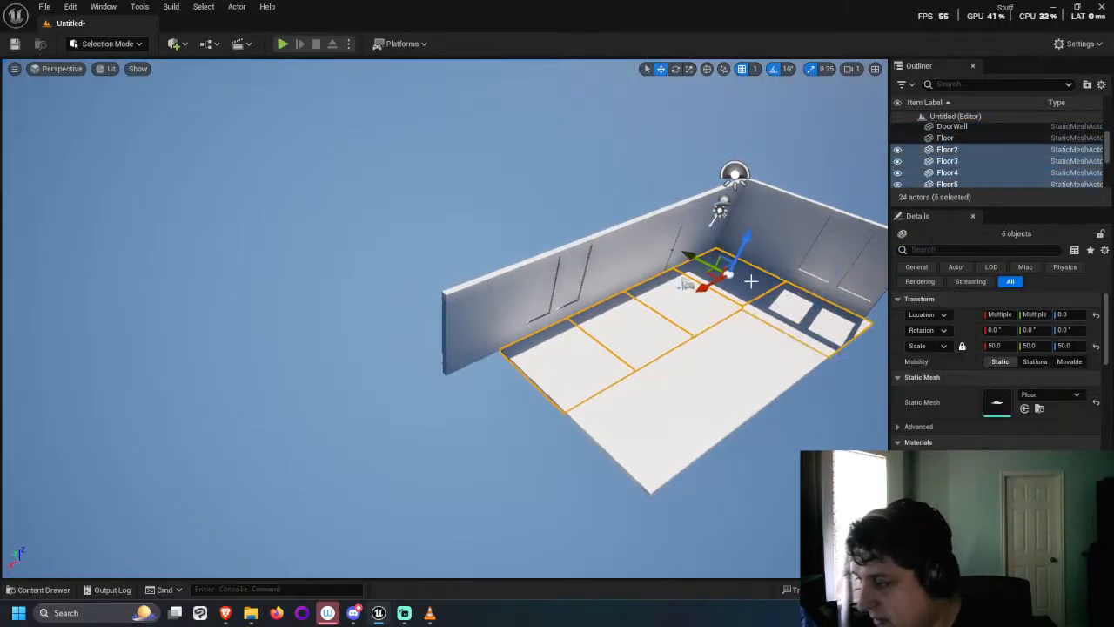
left_click(784, 341, "ctrl")
left_click(728, 386, "ctrl")
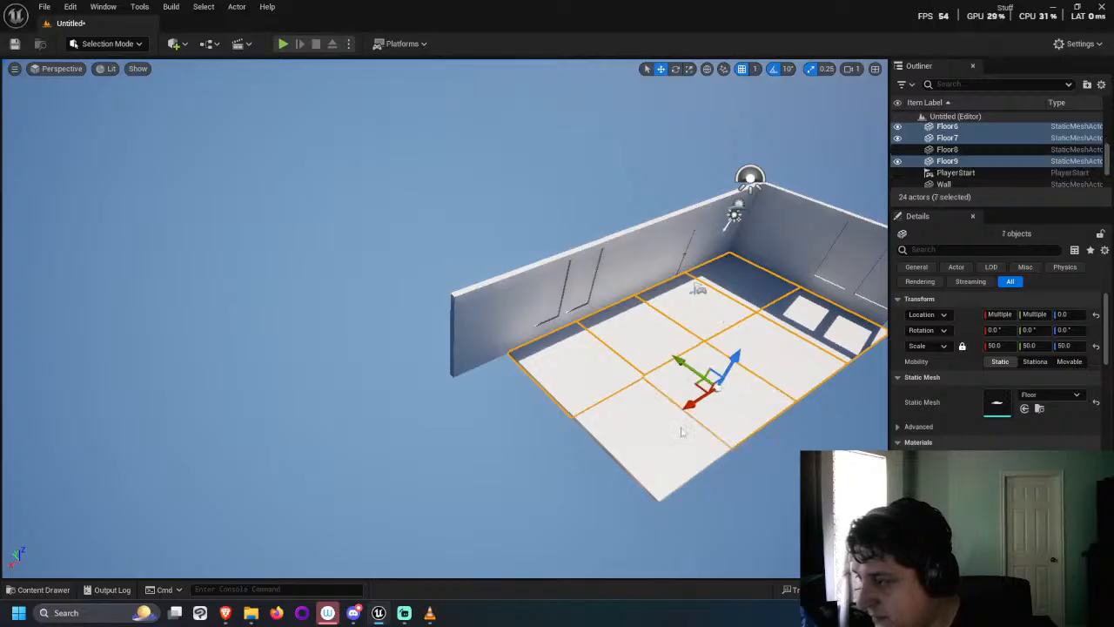
left_click(646, 461, "ctrl")
right_click_drag(646, 461, 592, 492)
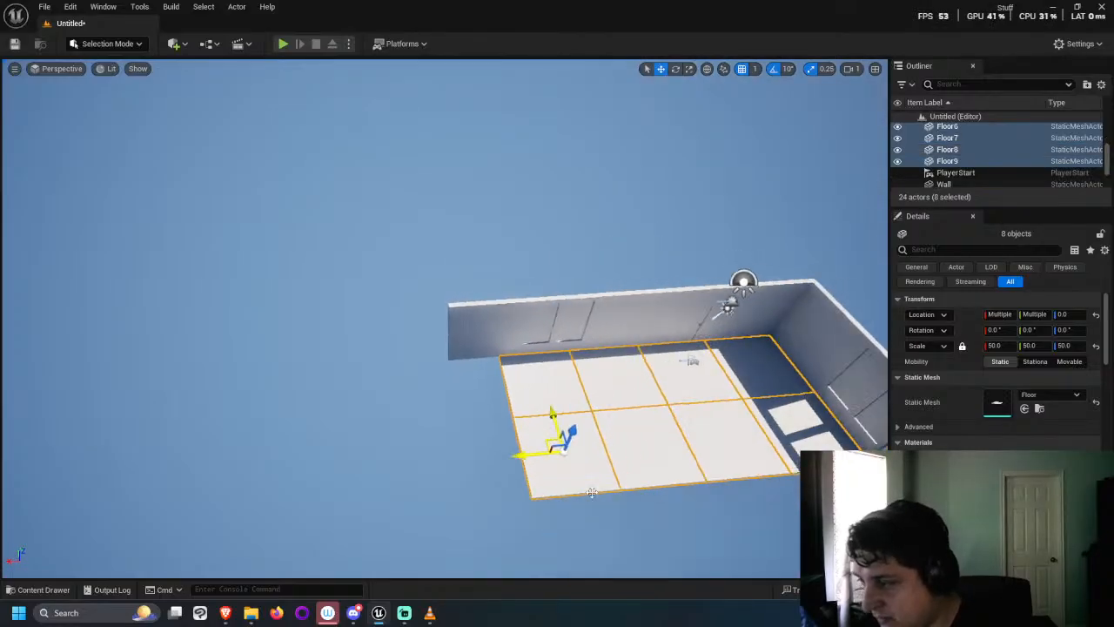
key("e")
key("r")
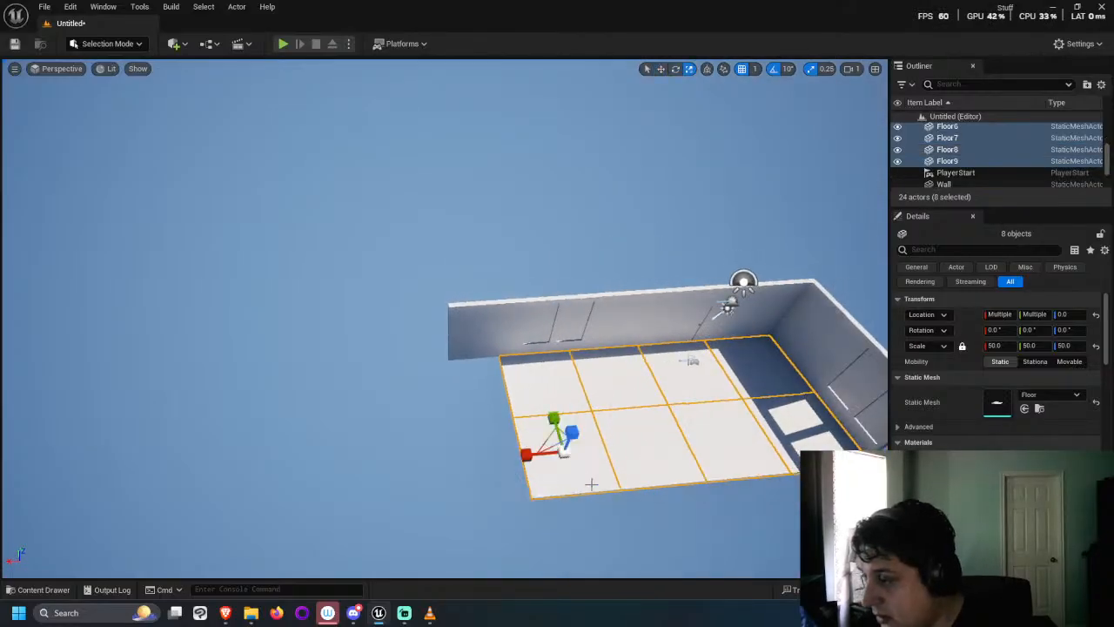
left_click_drag(550, 441, 505, 449)
key("w")
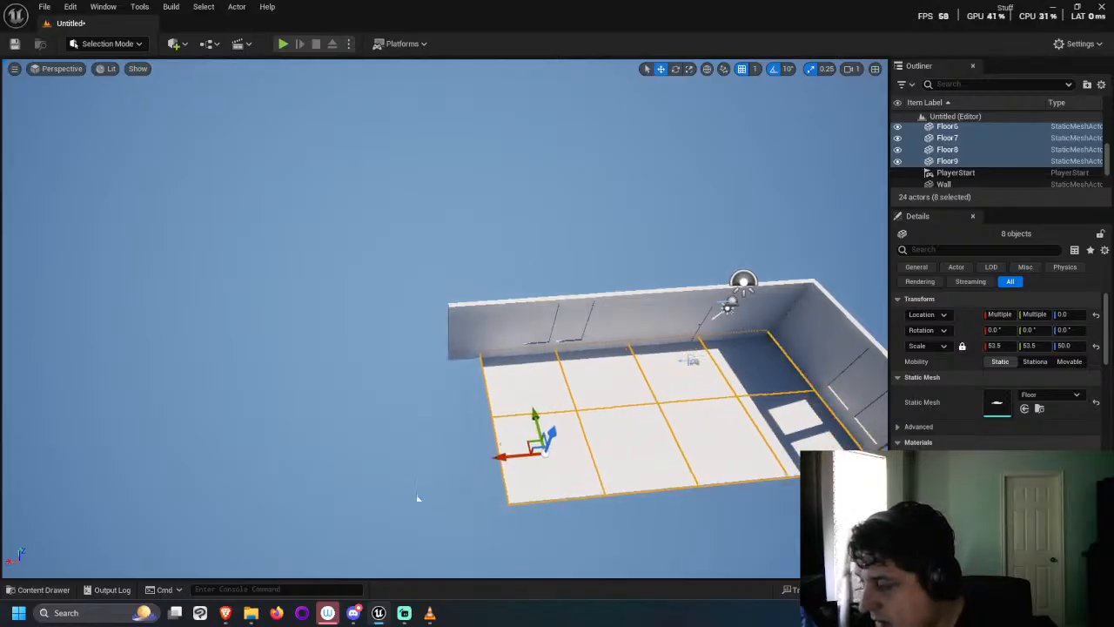
left_click(433, 436)
Step: Undo the last shift of the eight floor tiles and move them slightly along X toward the long wall's free end
left_click_drag(433, 435, 438, 557)
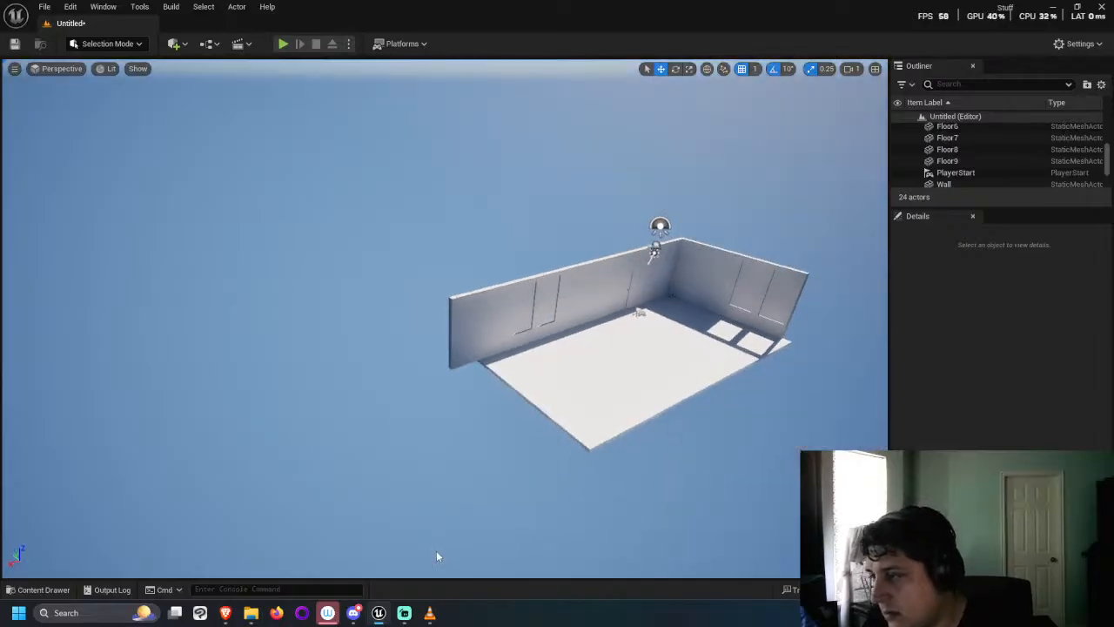
key("ctrl+z")
key("ctrl+z")
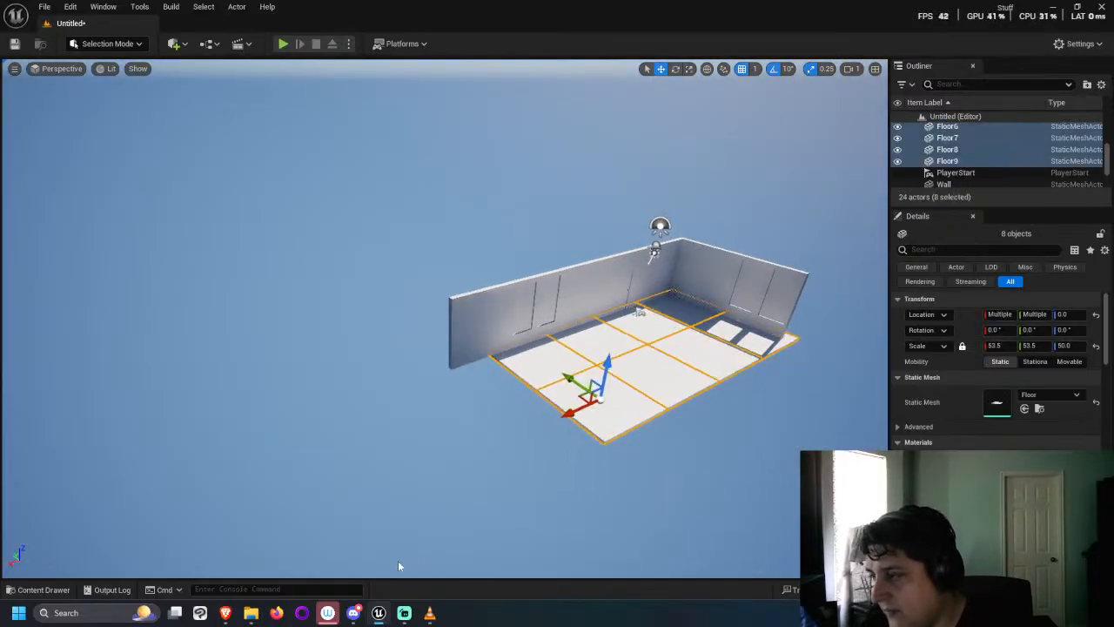
right_click_drag(454, 498, 468, 448)
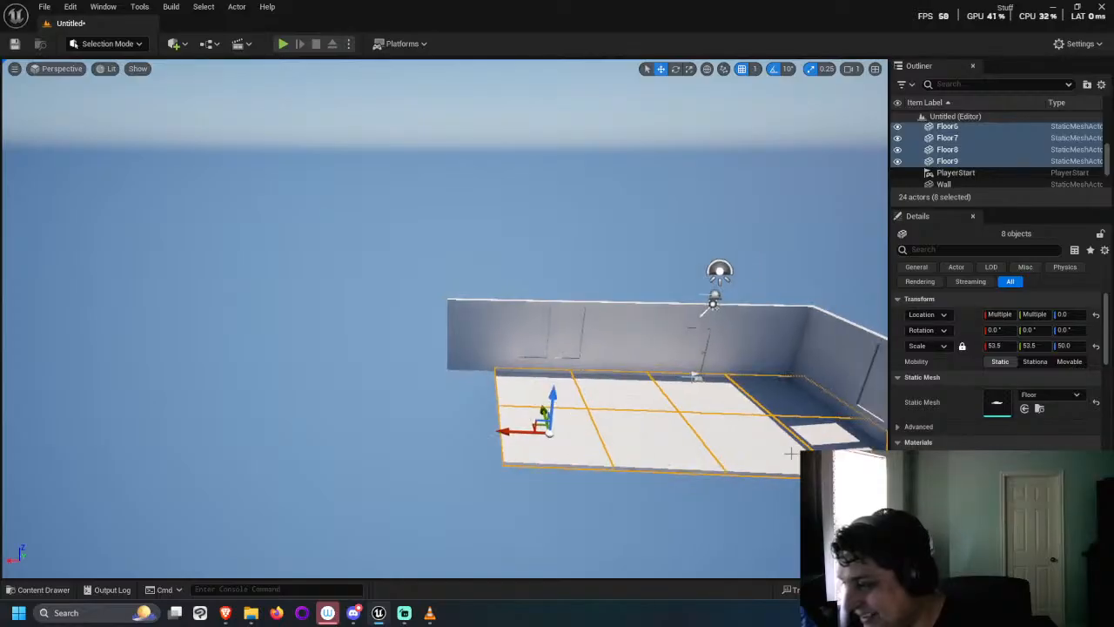
scroll(790, 453, "down", 2)
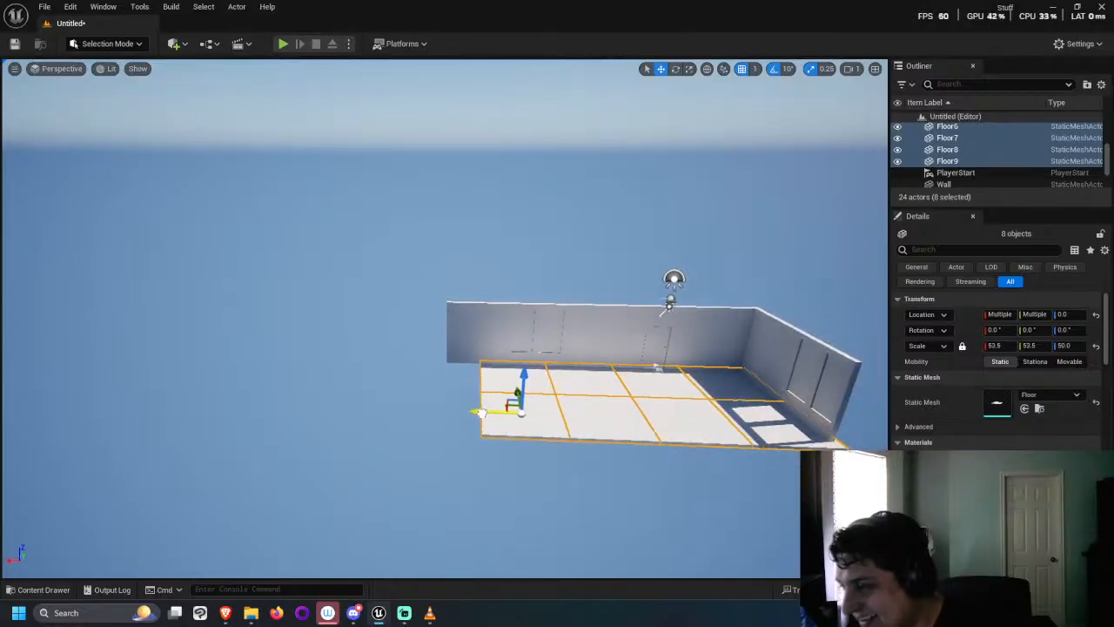
left_click_drag(481, 412, 473, 412)
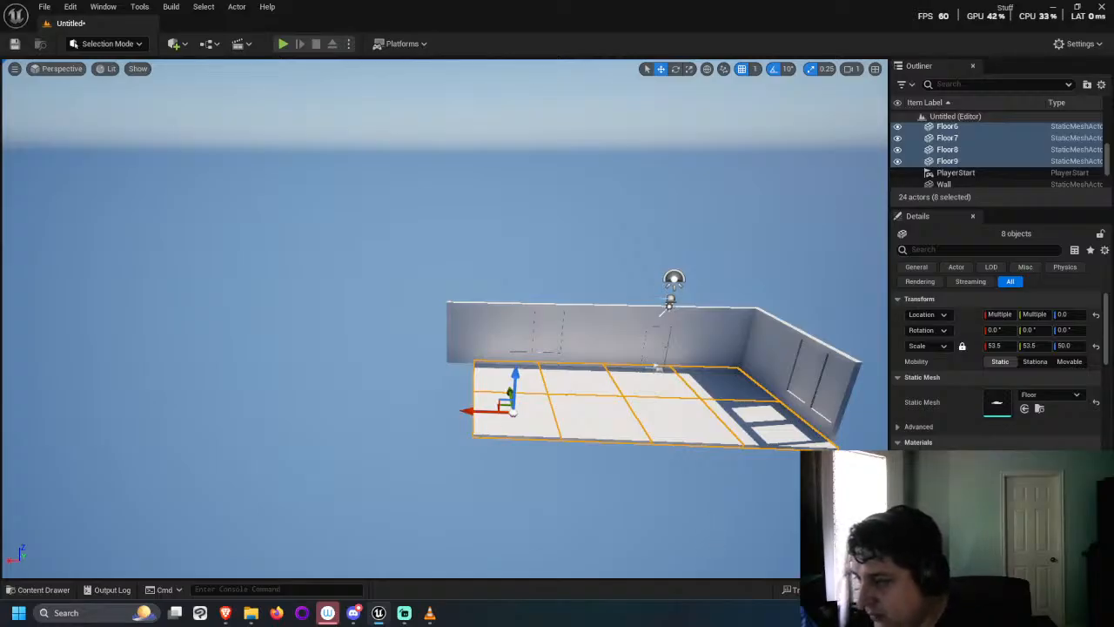
left_click(711, 484)
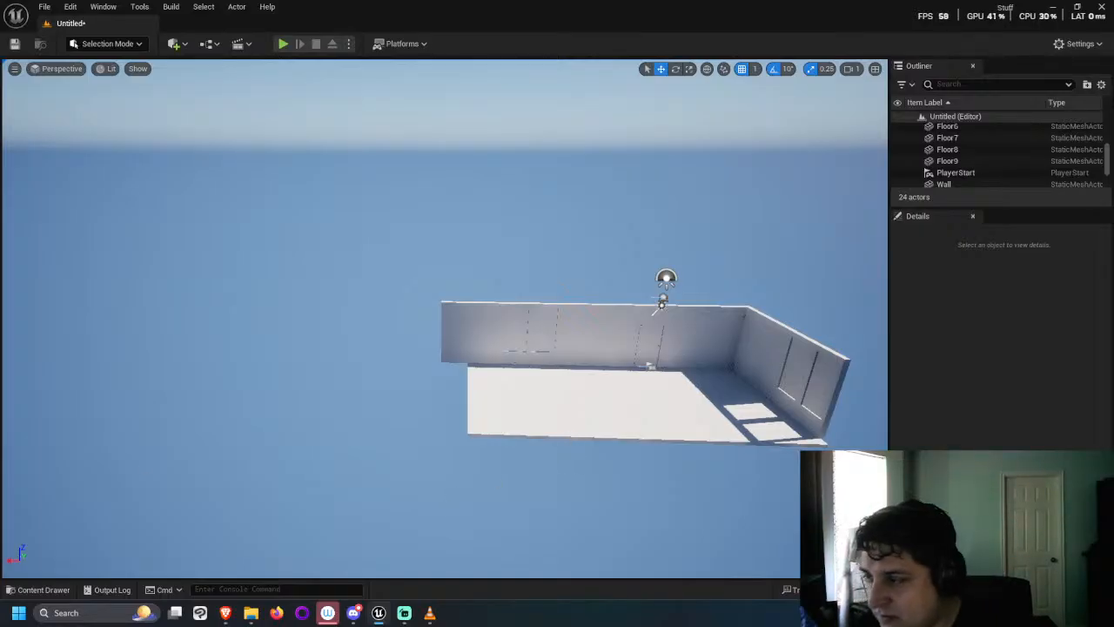
Step: Place the Bar mesh from the Furniture folder on the floor at X 622, Y -130
left_click_drag(206, 326, 828, 144, "alt")
scroll(715, 304, "up", 2)
left_click_drag(715, 303, 404, 498, "alt")
mouse_move(251, 613)
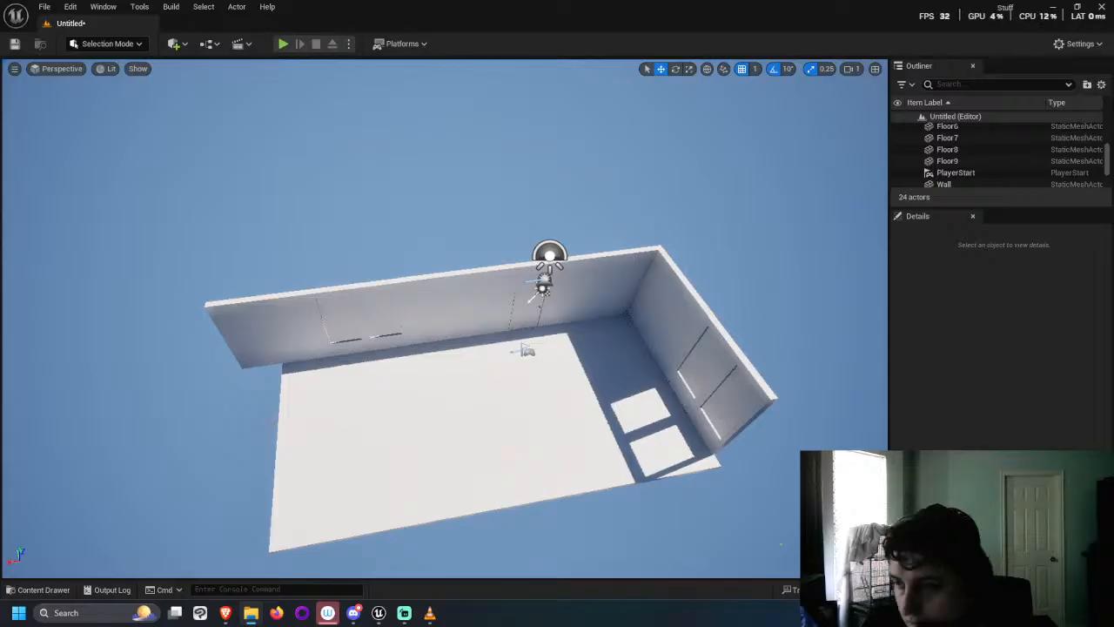
left_click(44, 590)
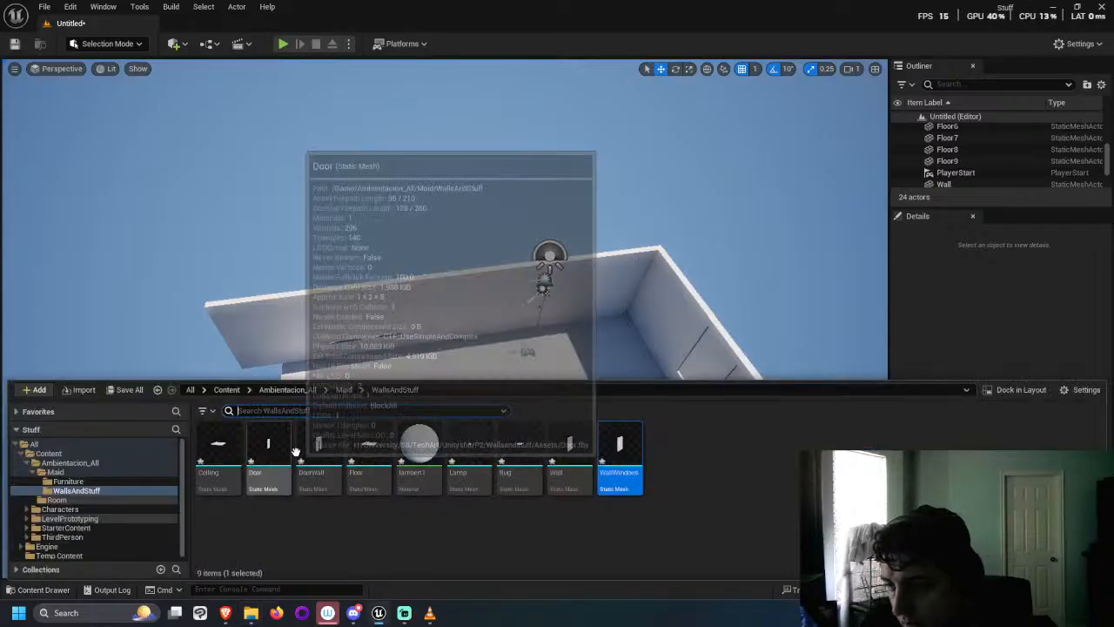
left_click(68, 482)
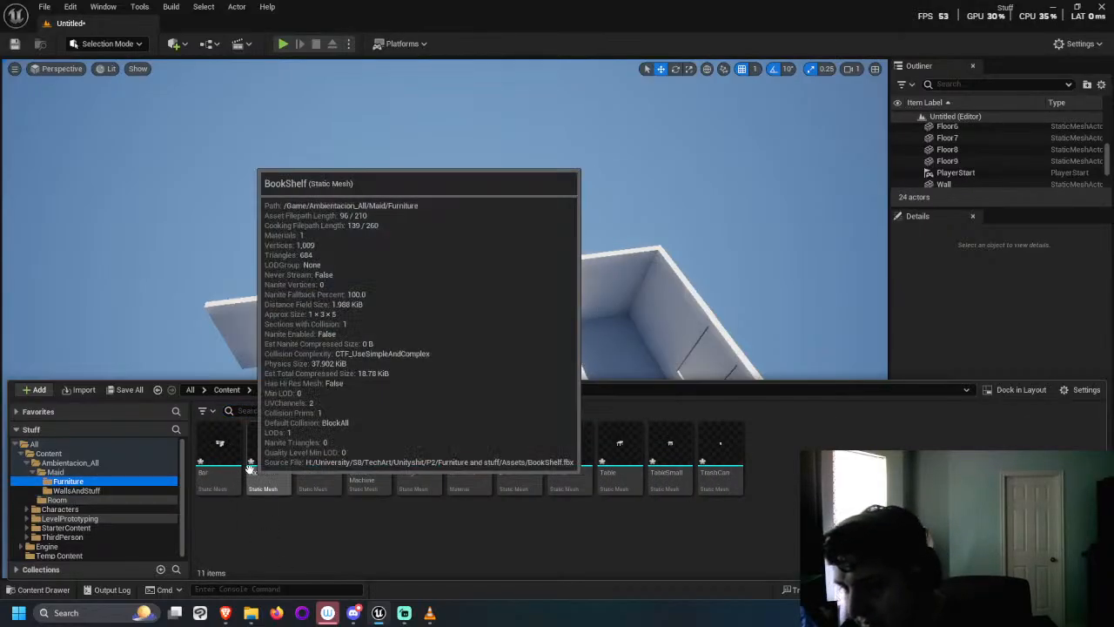
left_click_drag(211, 449, 383, 409)
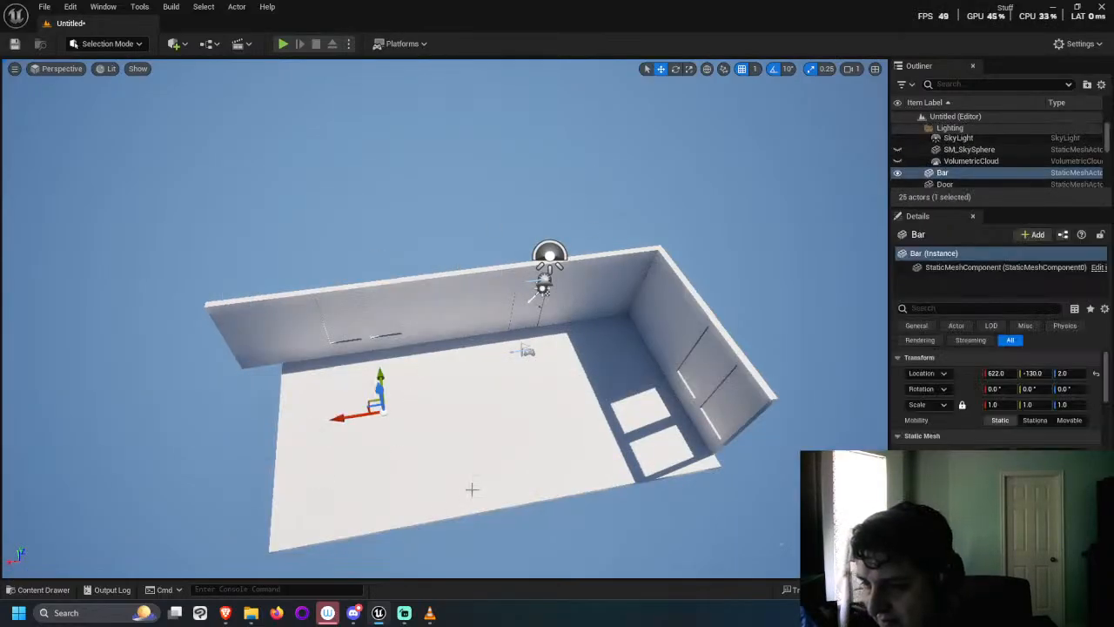
Step: Scale the bar uniformly to 50 and rotate it -90° about Z
left_click(995, 404)
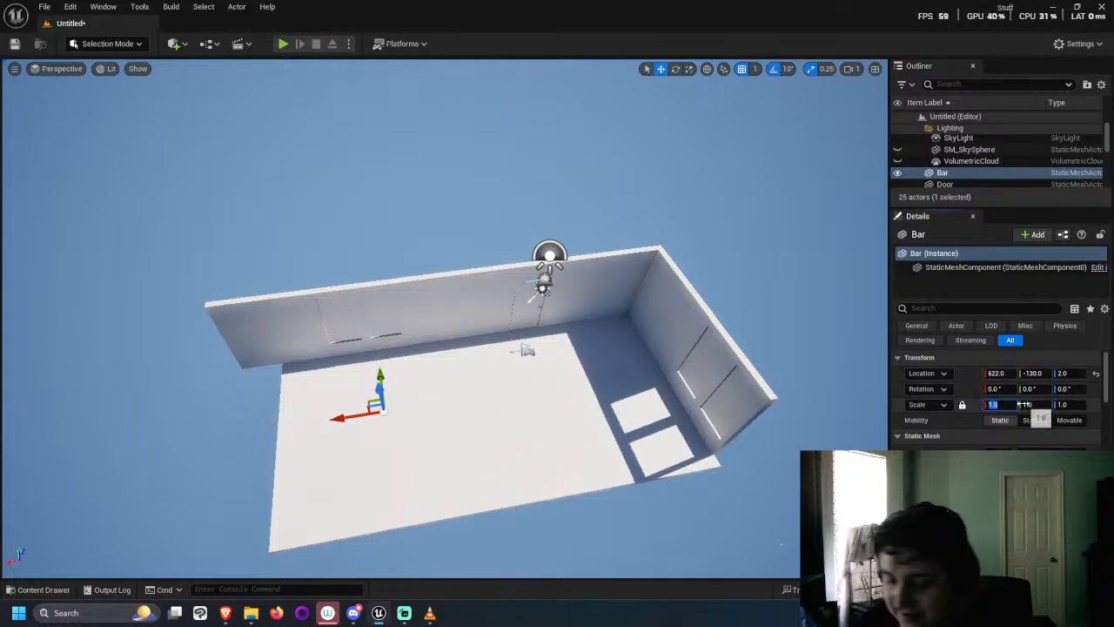
type("50")
key("Return")
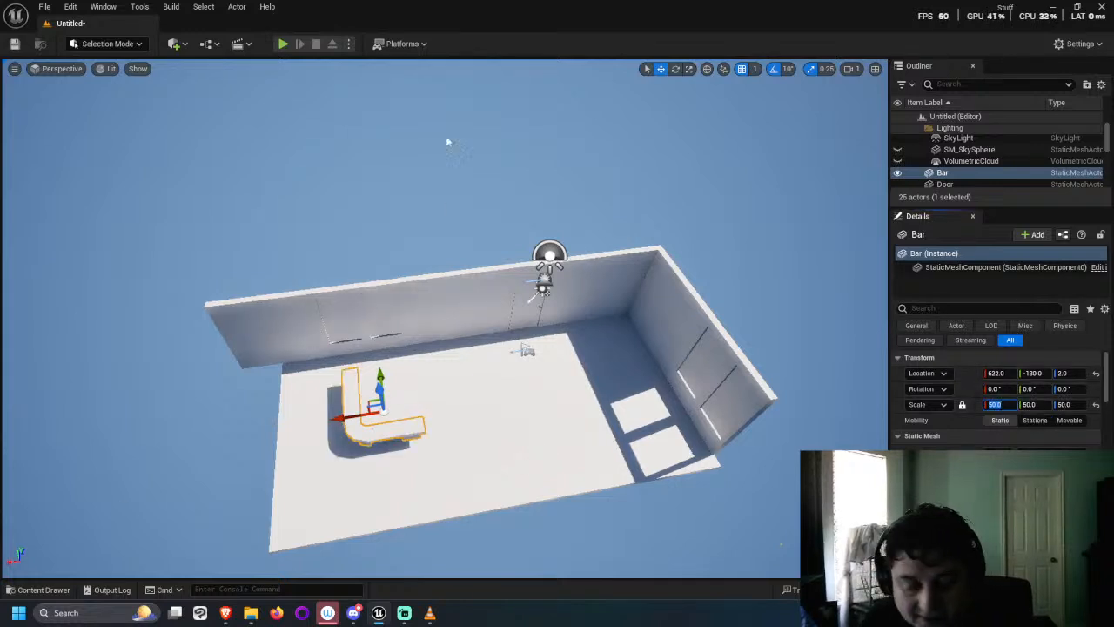
left_click(376, 434)
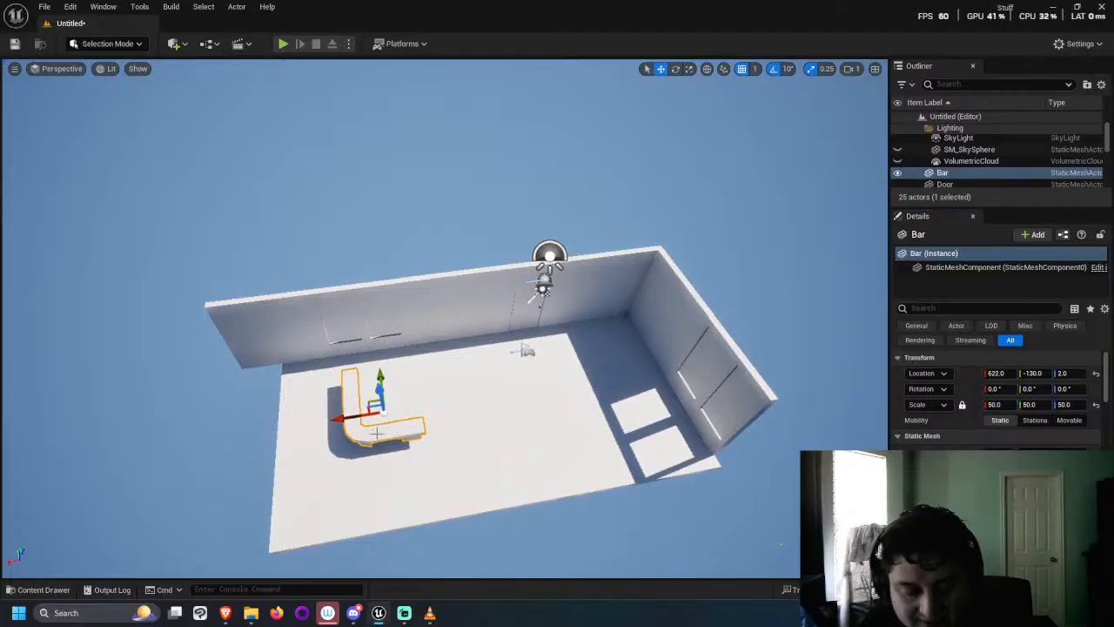
key("e")
left_click_drag(435, 409, 412, 463)
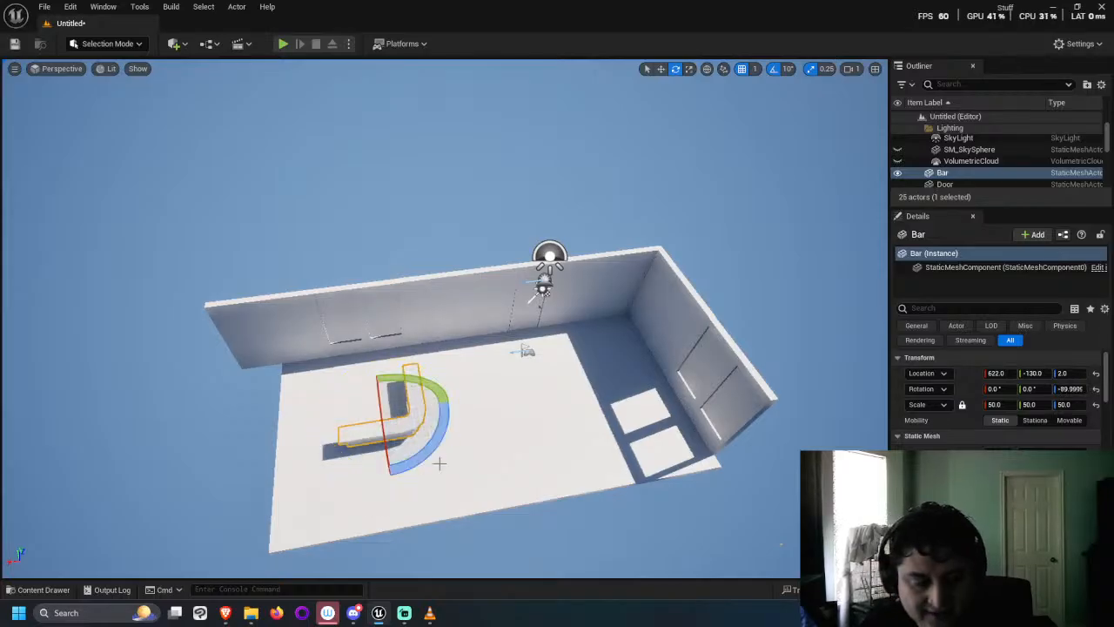
Step: Move the bar to X 1009, Y -5 by the free end of the long wall
key("w")
left_click_drag(357, 419, 249, 426)
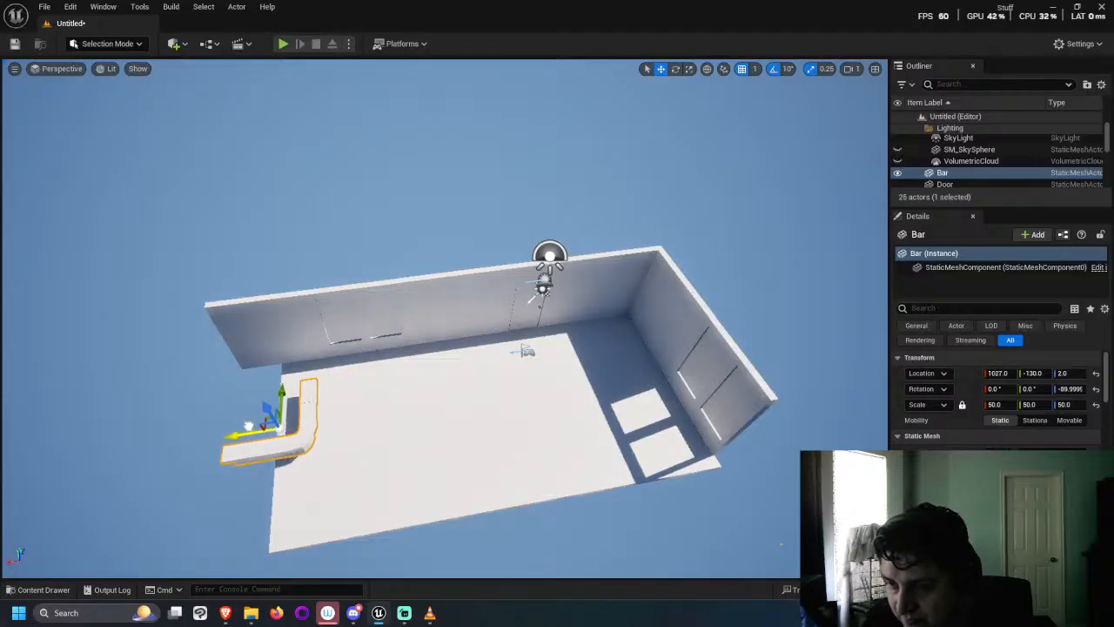
scroll(278, 409, "up", 1)
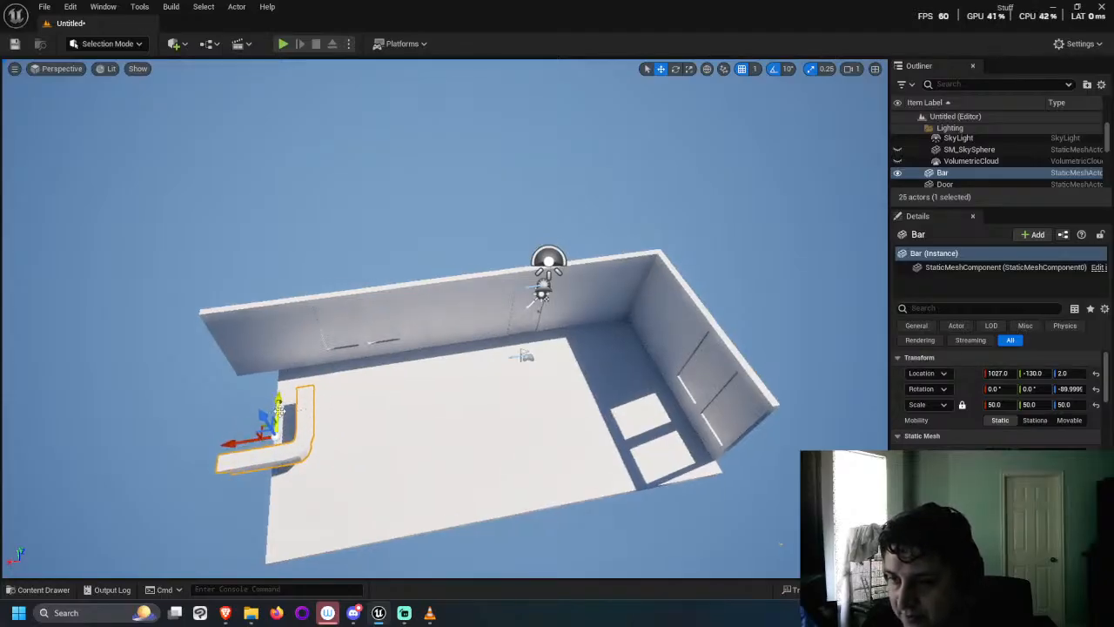
left_click_drag(278, 407, 252, 411)
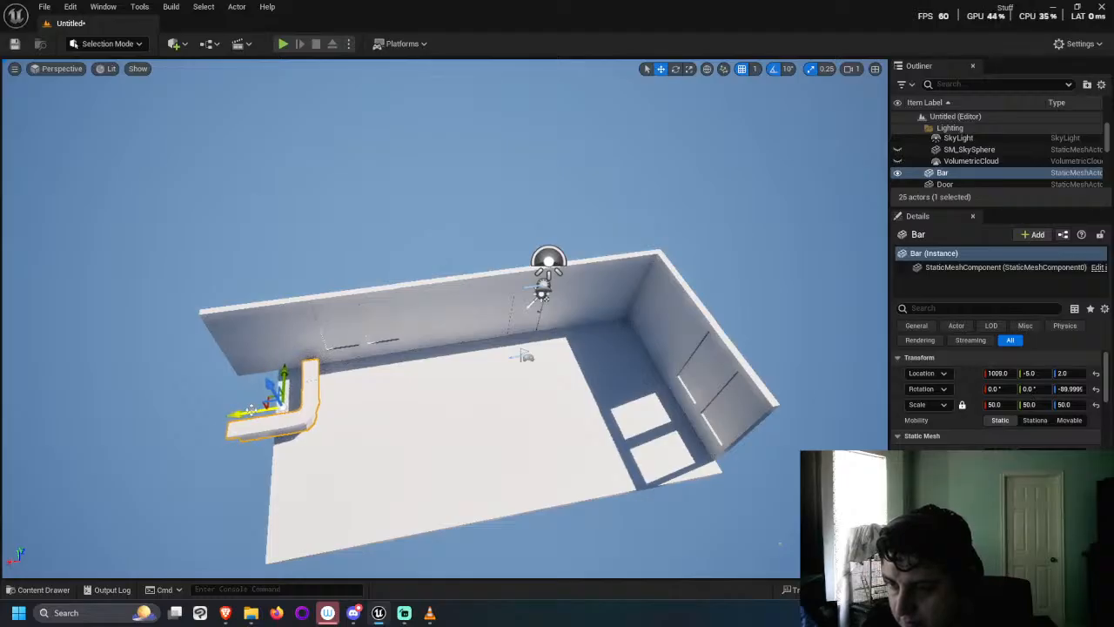
Step: Duplicate the two end floor tiles by the bar and move the copies along X to 1236 to extend the floor
left_click(326, 461)
left_click(561, 479)
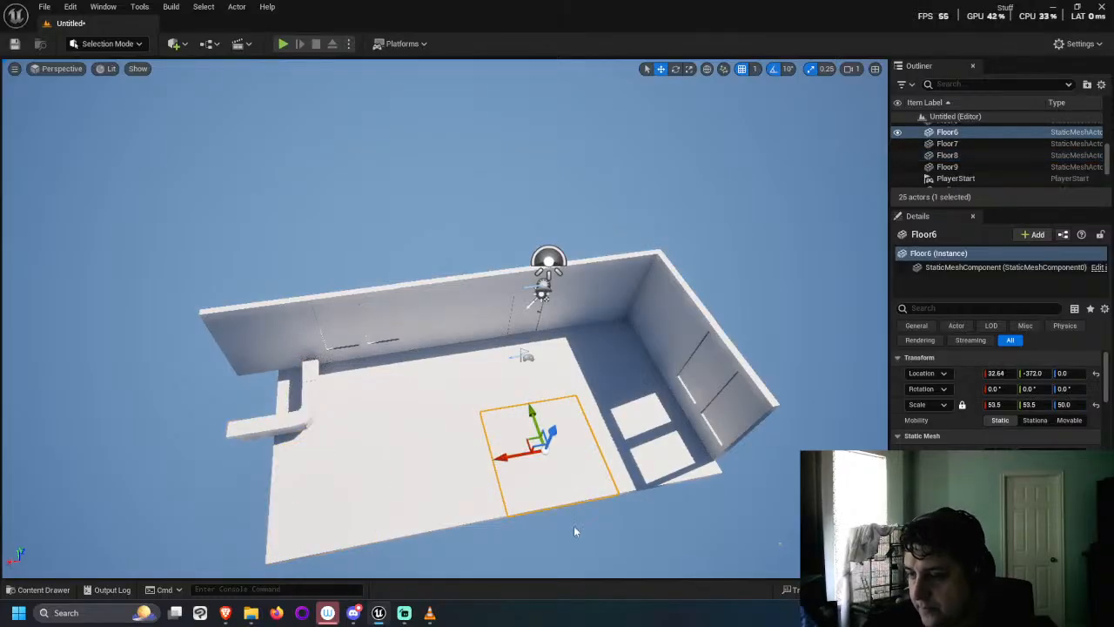
left_click(574, 526)
right_click_drag(573, 526, 557, 418)
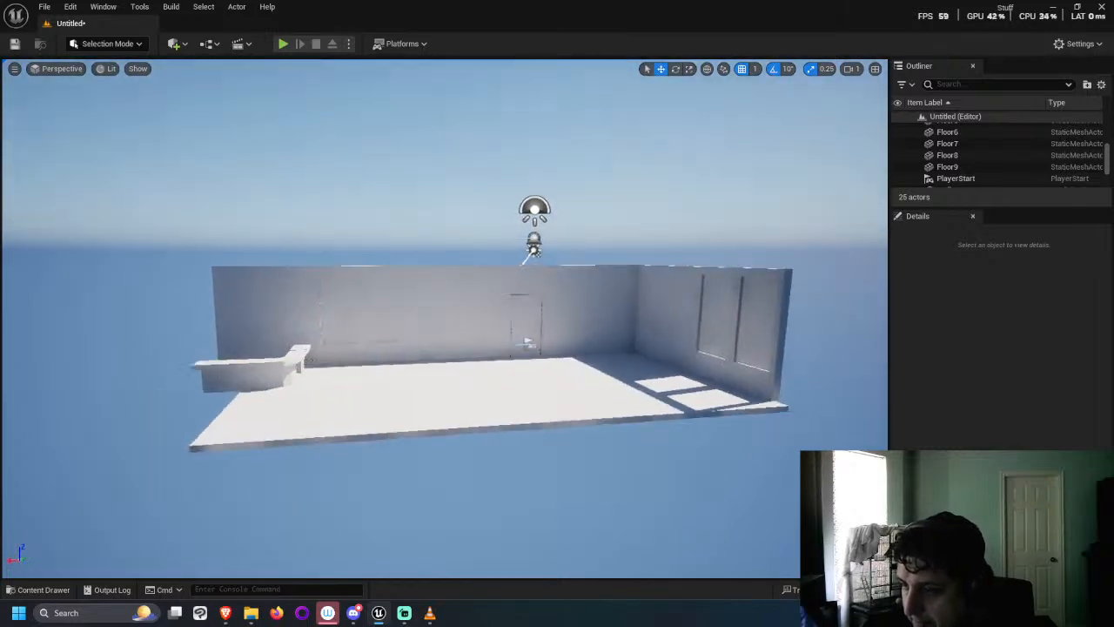
scroll(528, 543, "down", 3)
left_click_drag(528, 544, 435, 444, "alt")
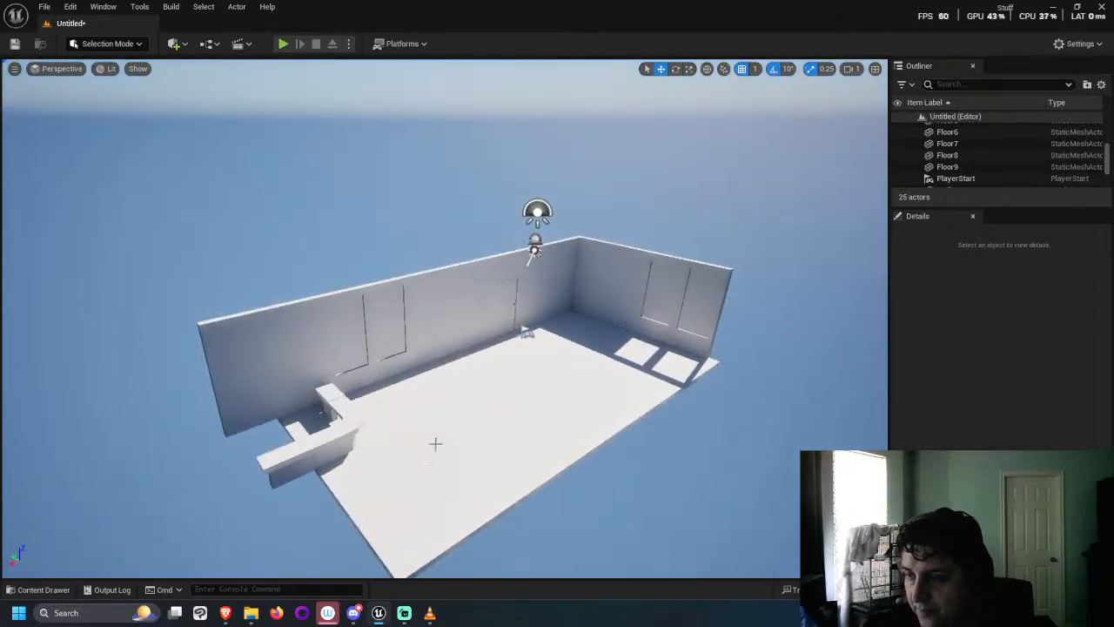
left_click(336, 453)
left_click(374, 487)
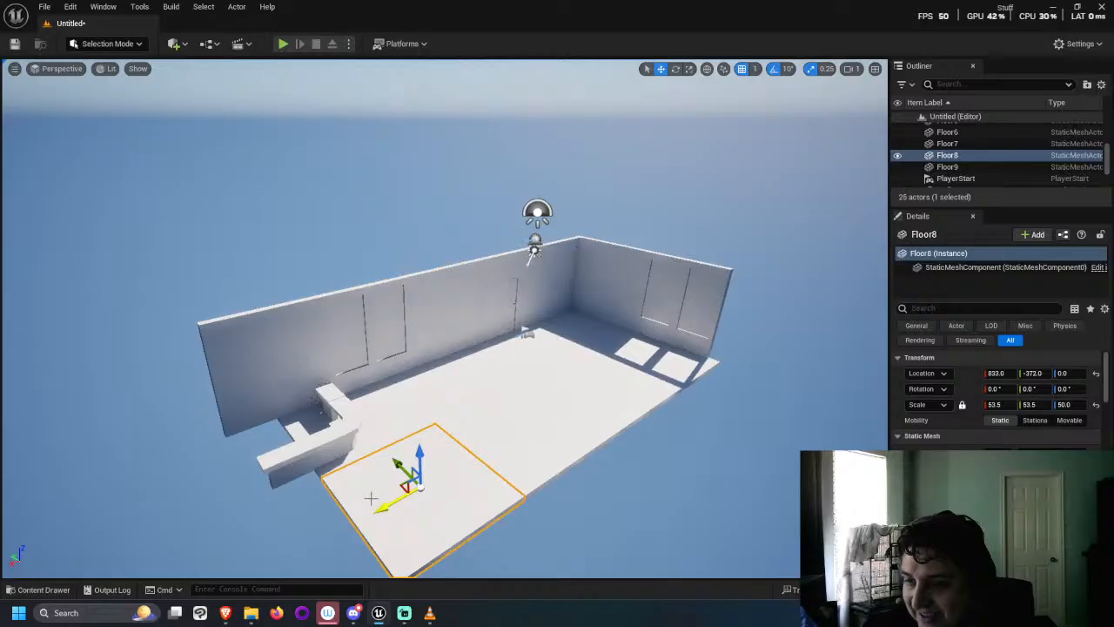
left_click(390, 424, "ctrl")
left_click_drag(320, 441, 196, 542, "alt")
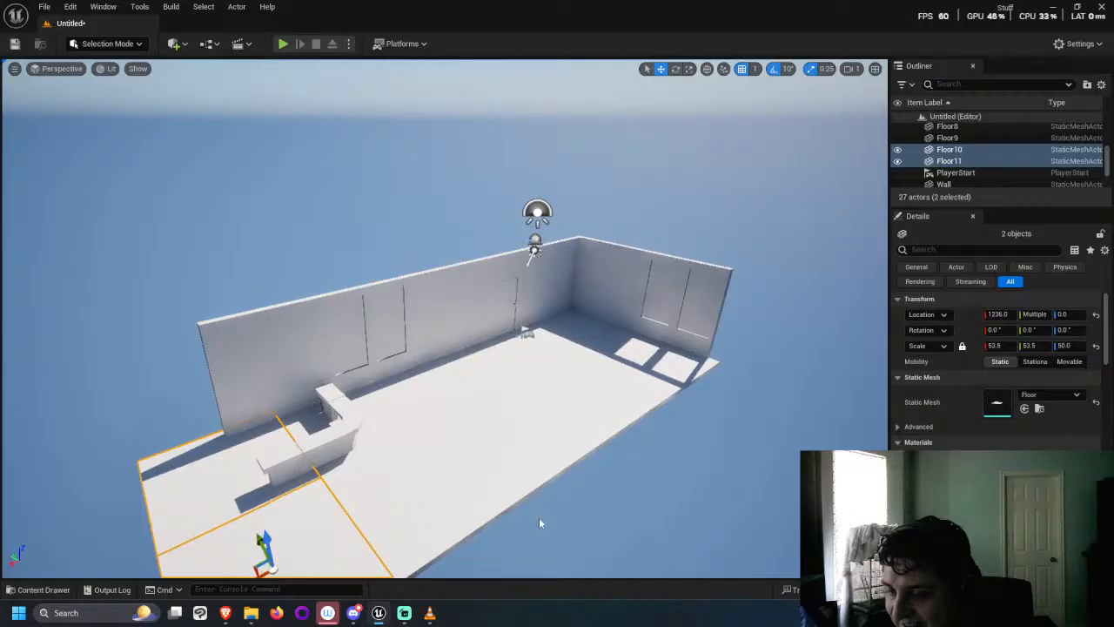
Step: Set the location of the new floor tile Floor10 under the bar to X 1235, Y 26
left_click(597, 531)
right_click_drag(597, 531, 537, 472)
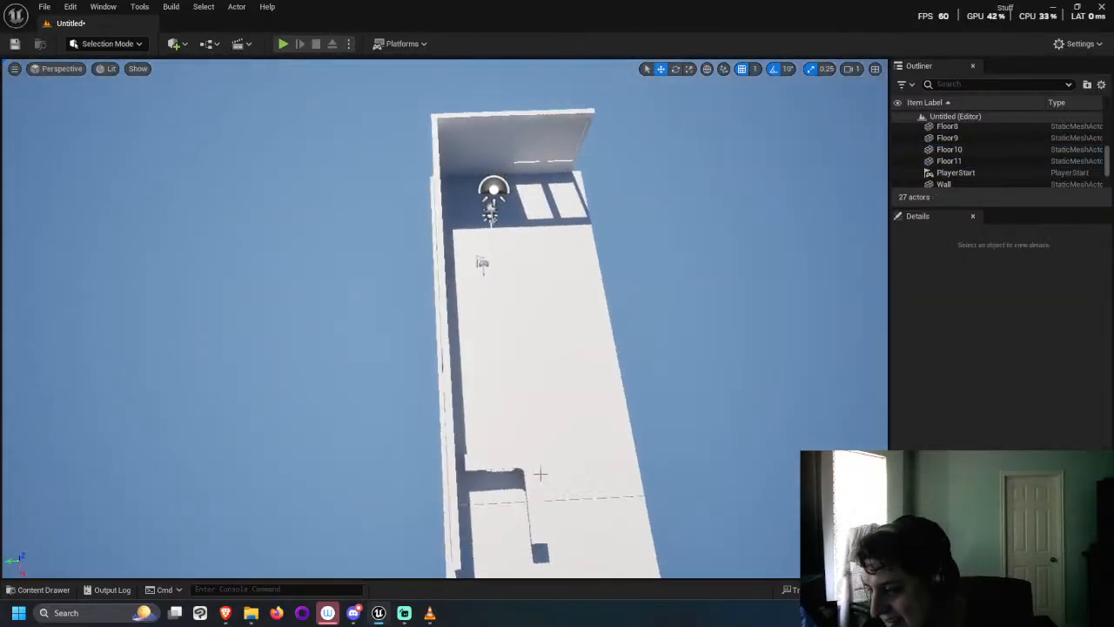
left_click(514, 537)
left_click(1032, 373)
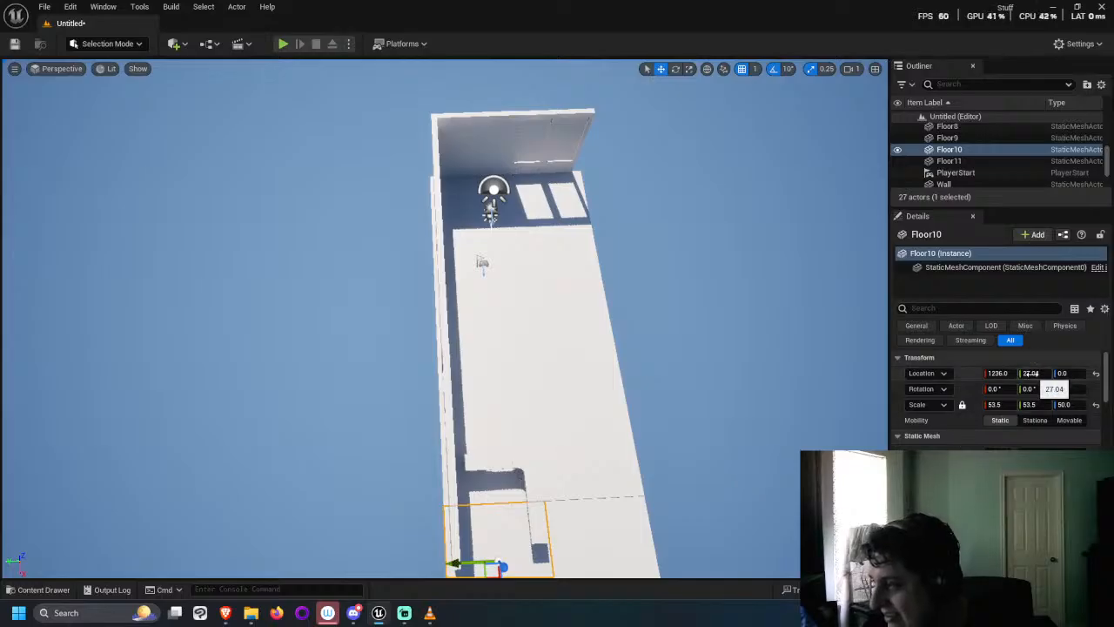
type("26.8")
key("Return")
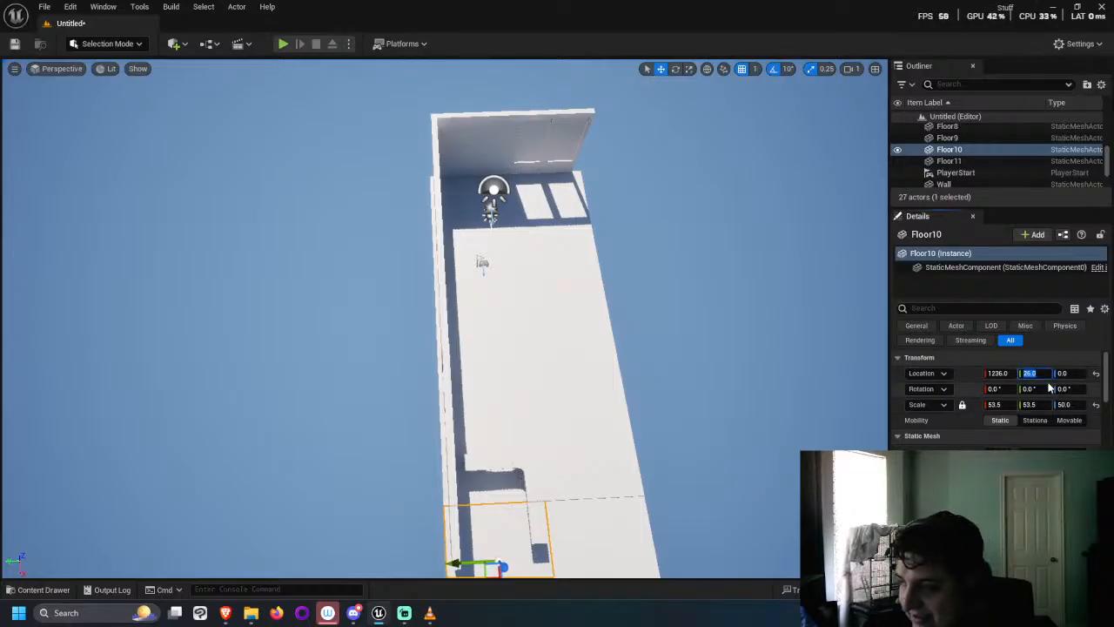
left_click(999, 372)
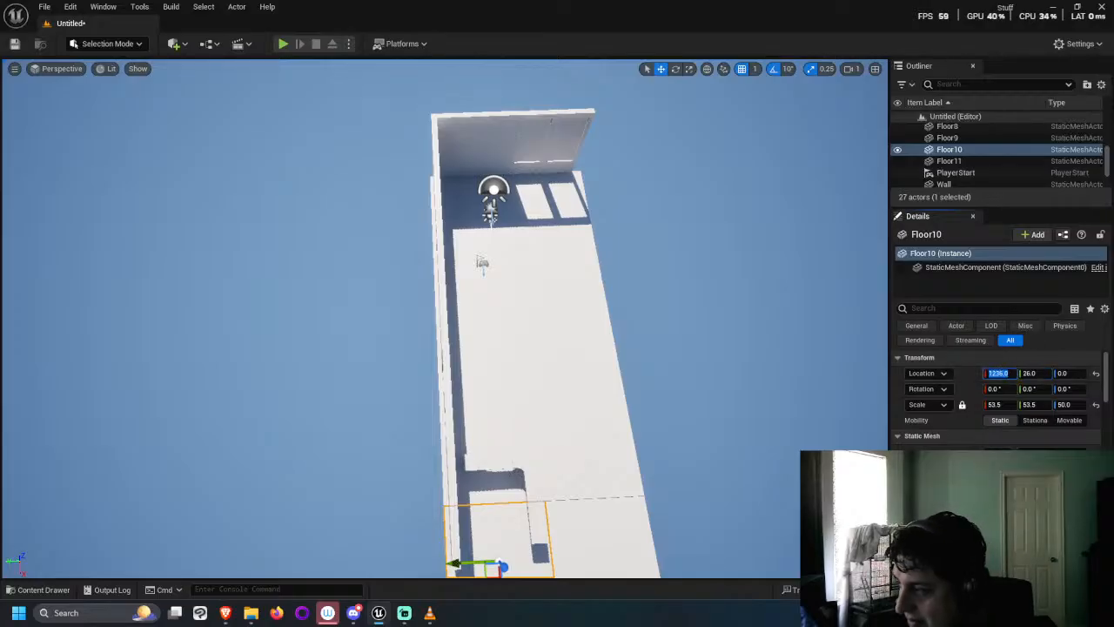
type("1235")
key("Return")
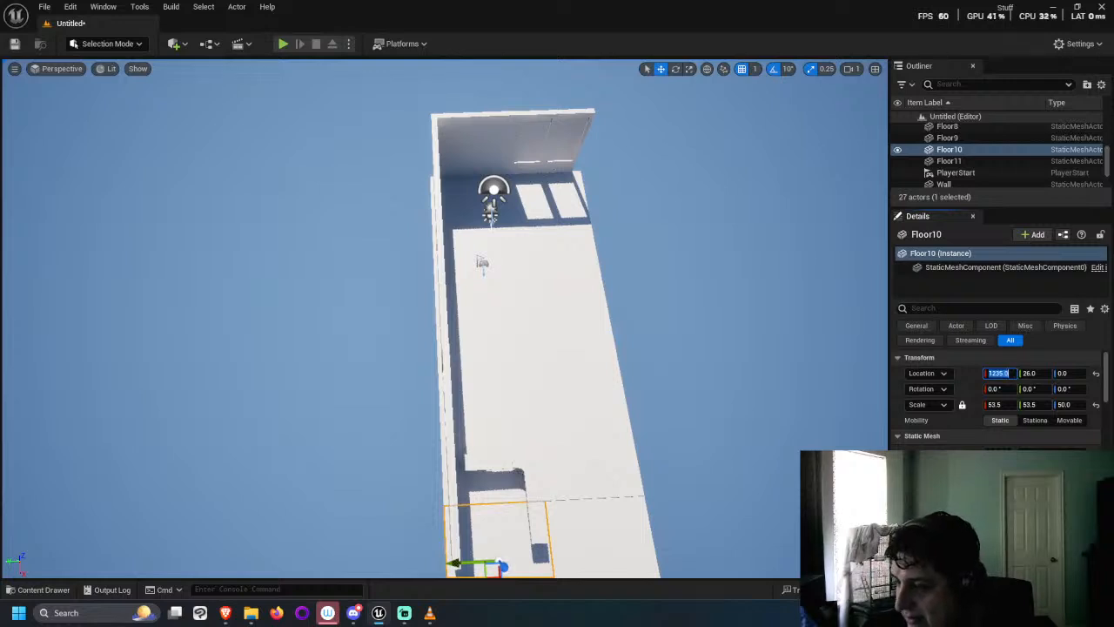
Step: Set the location of the new floor tile Floor11 to X 1235, Y -370
left_click(618, 531)
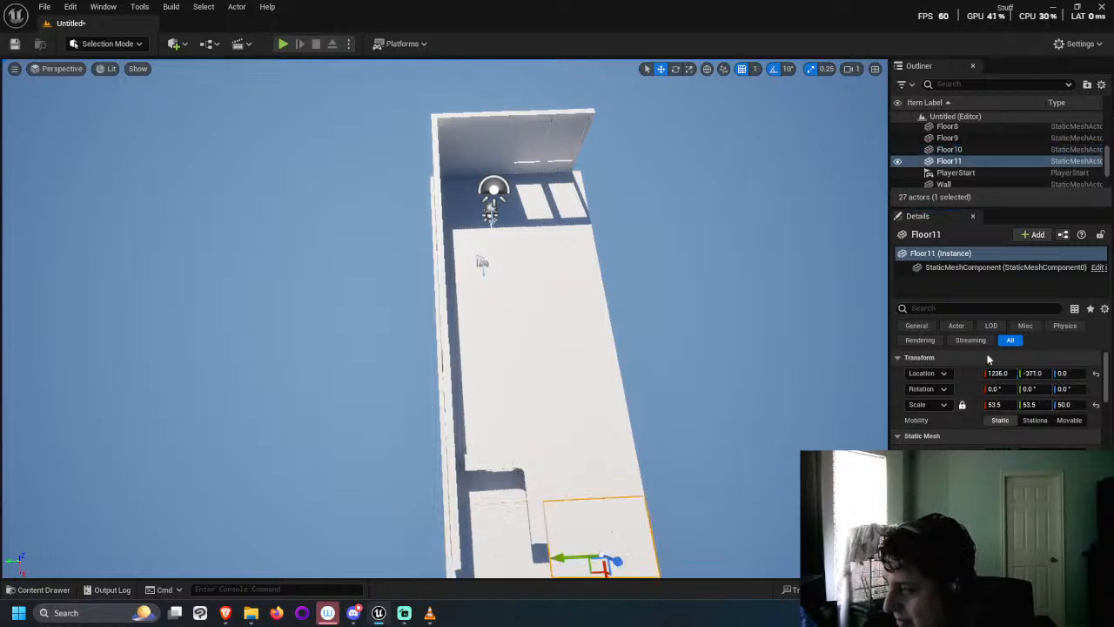
left_click(998, 373)
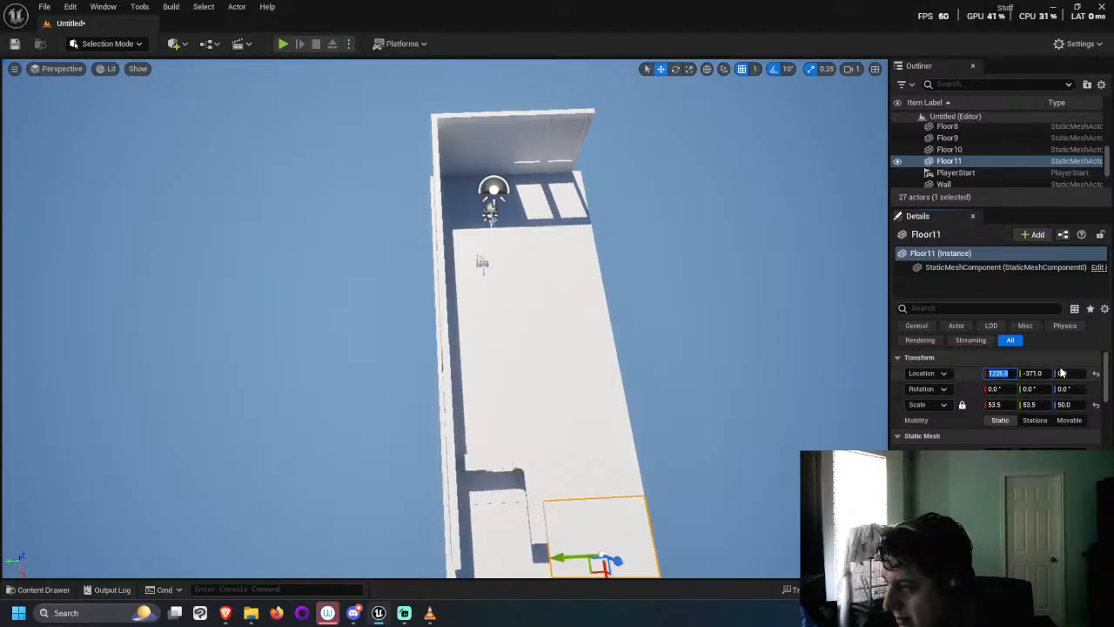
key("Tab")
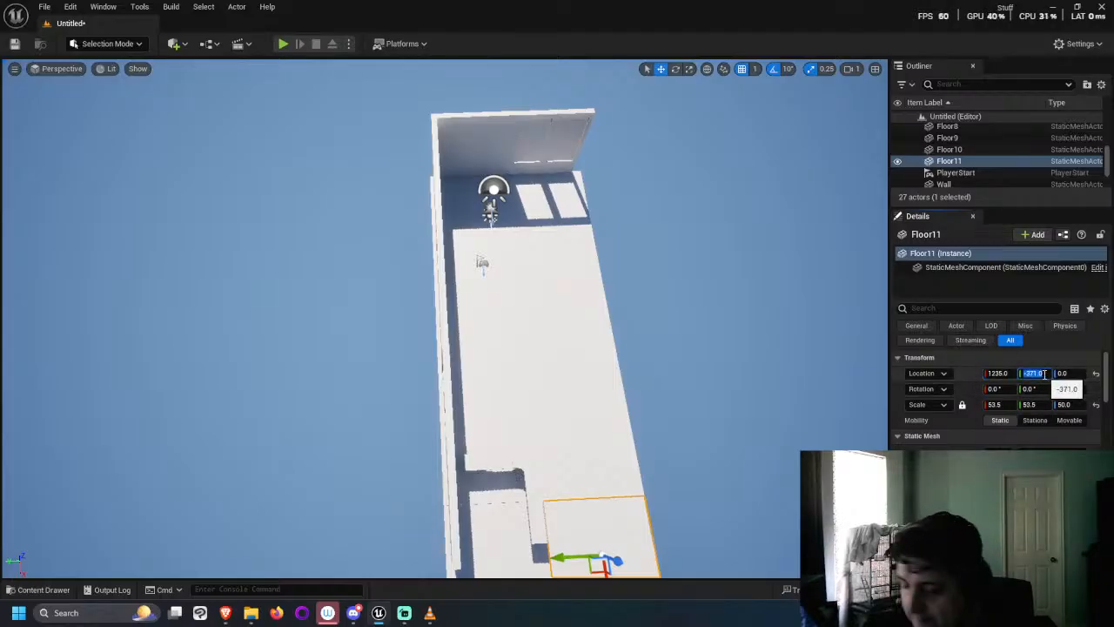
type("-")
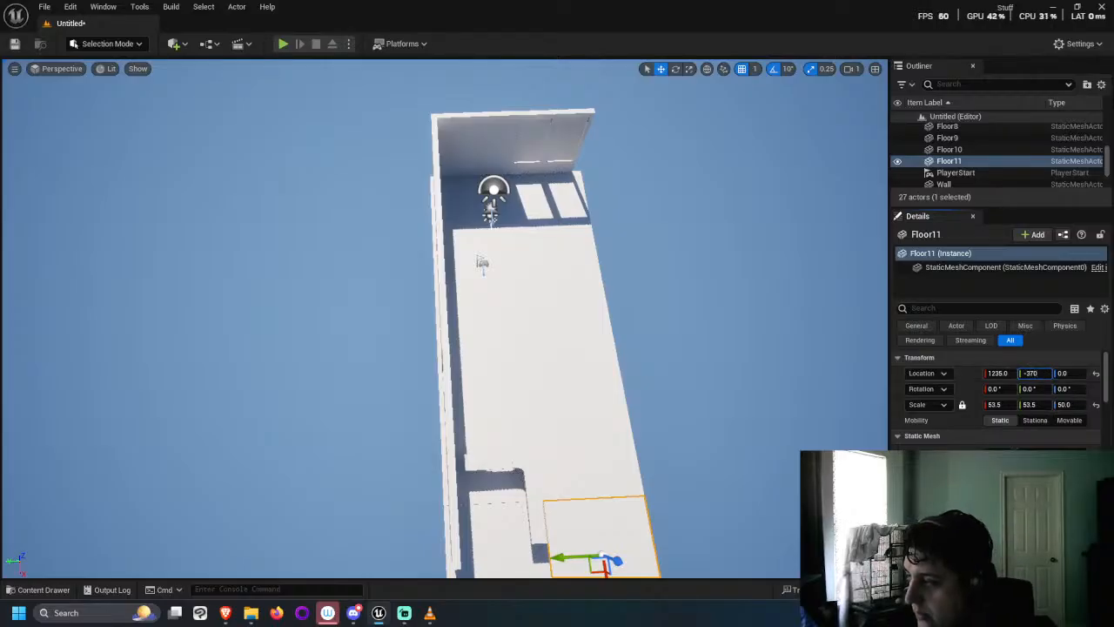
key("Return")
Step: Select Floor11 and Floor10 together and shift them along X to 1234
left_click(701, 456)
right_click_drag(701, 456, 706, 507)
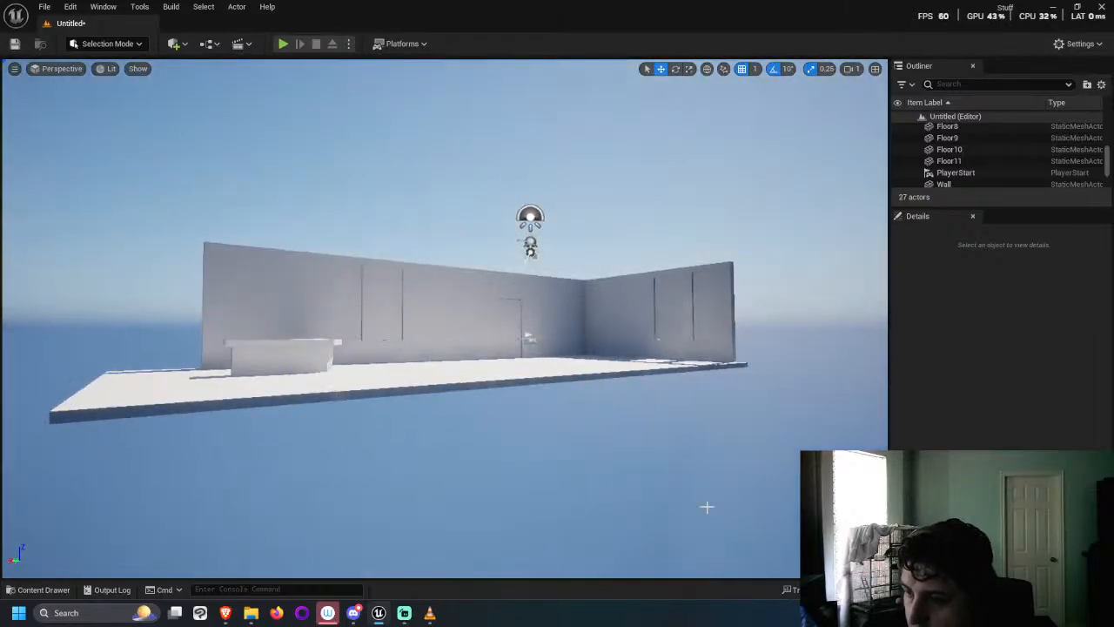
left_click(274, 432)
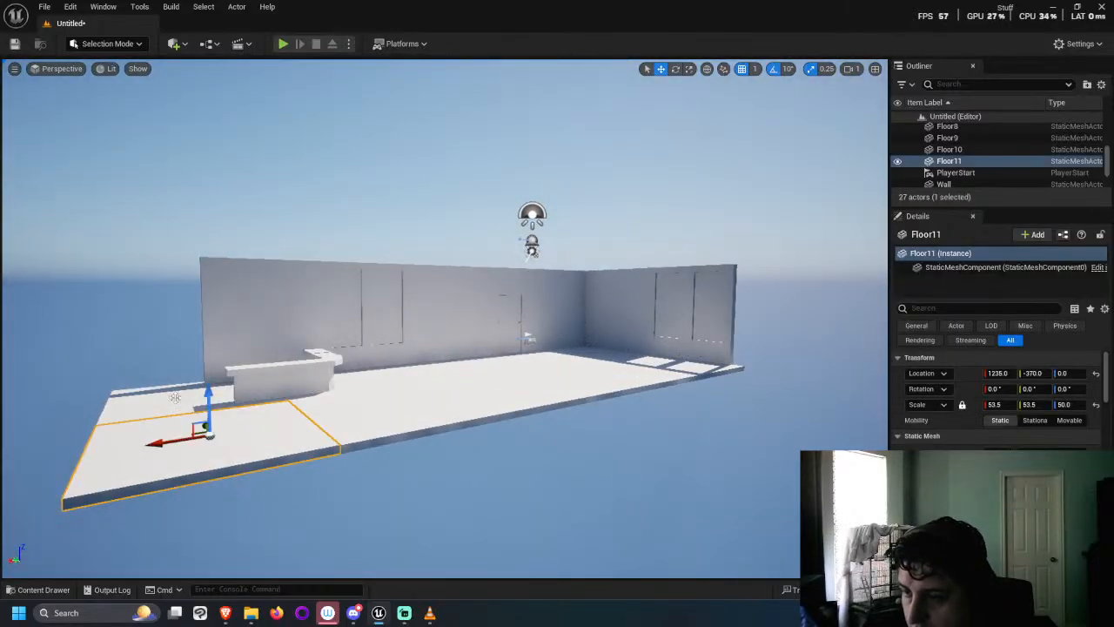
left_click(149, 402, "ctrl")
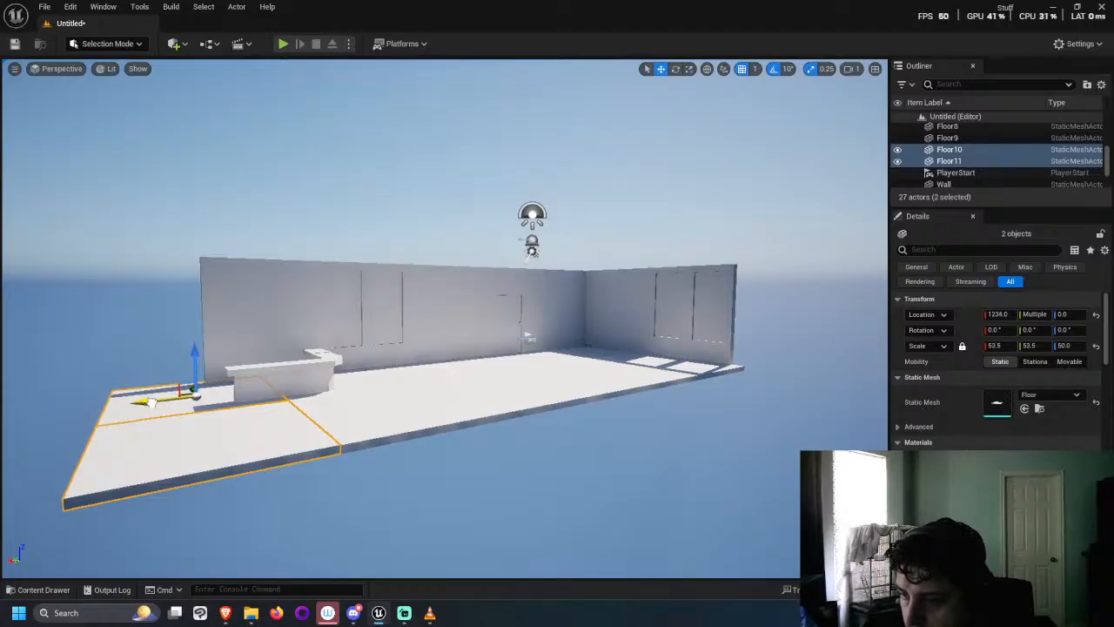
key("Escape")
right_click_drag(150, 402, 174, 409)
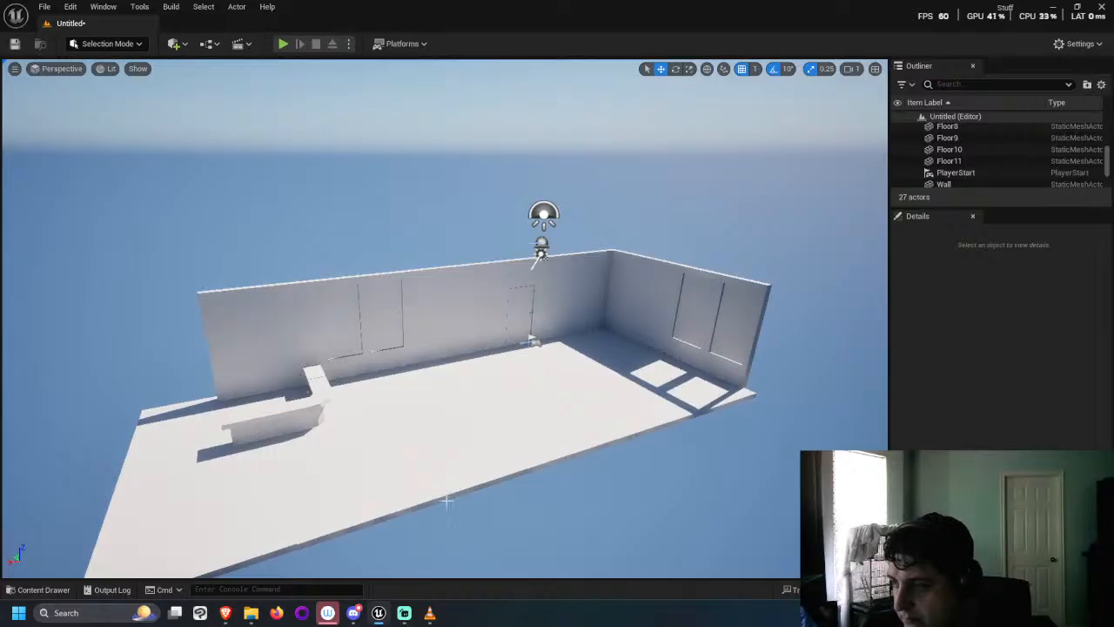
Step: Duplicate the solid wall section at the windowed end and move the copy along X to 1204, behind the bar
left_click(632, 272)
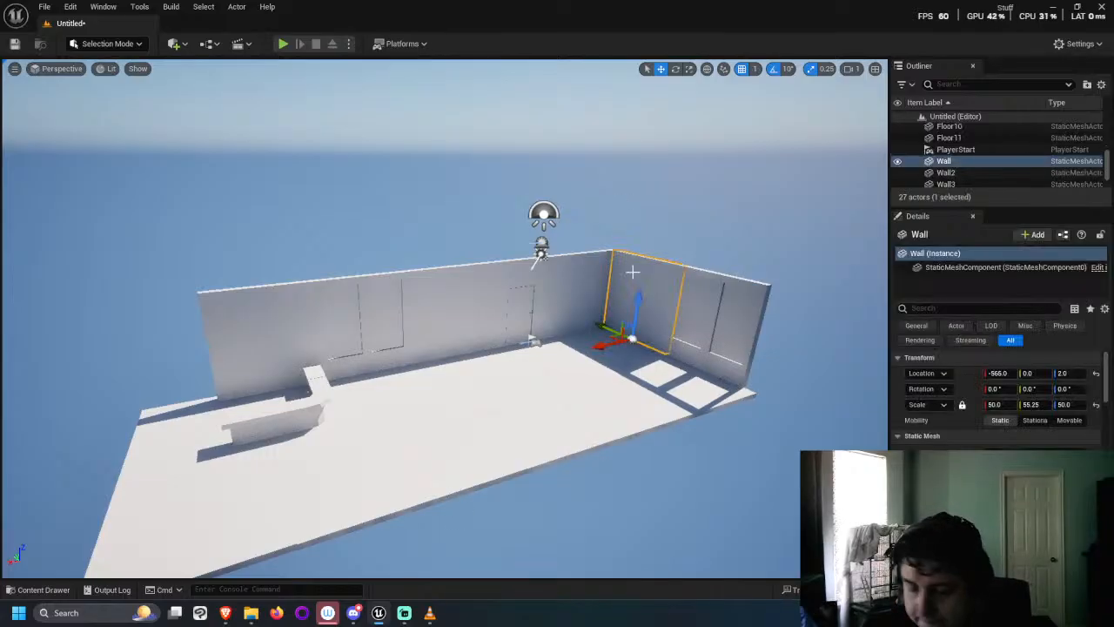
key("ctrl+d")
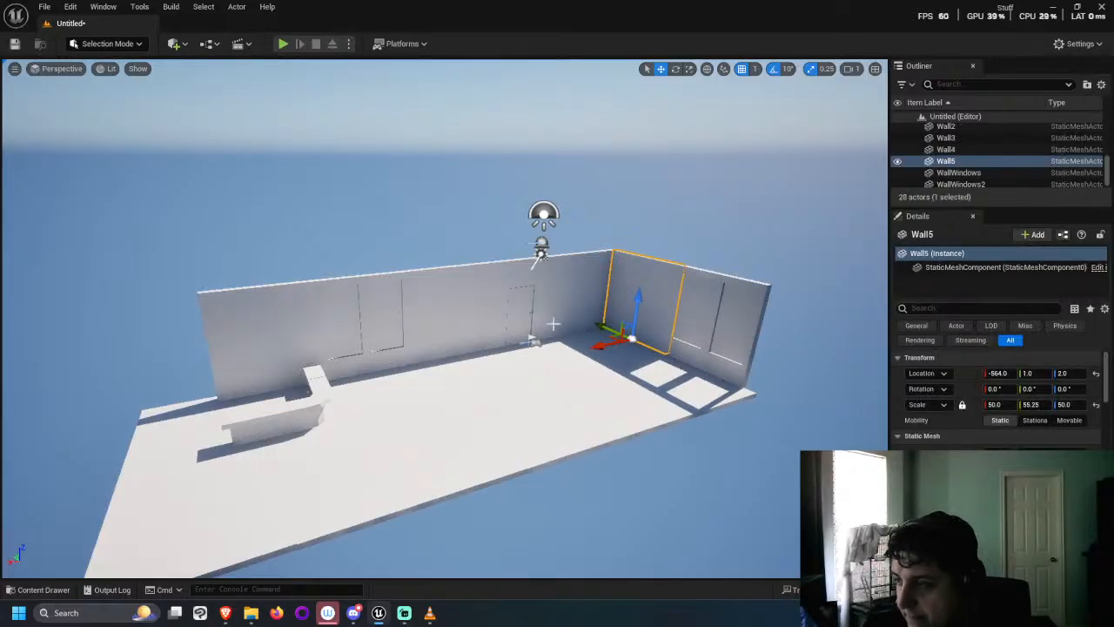
left_click_drag(608, 344, 172, 466)
right_click_drag(173, 467, 425, 515)
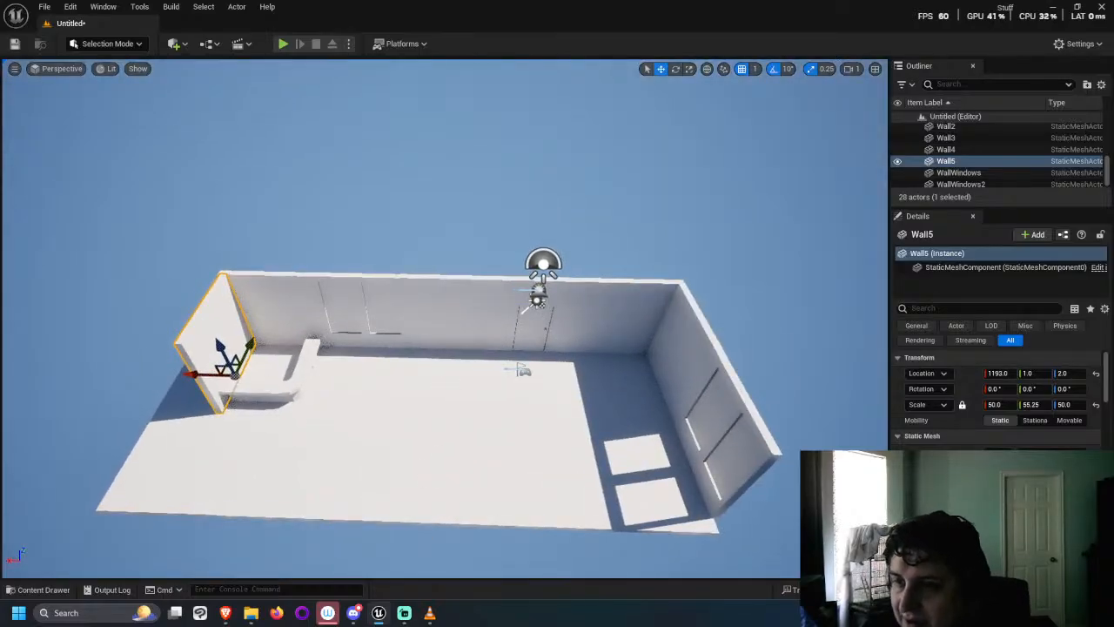
right_click_drag(517, 437, 510, 443)
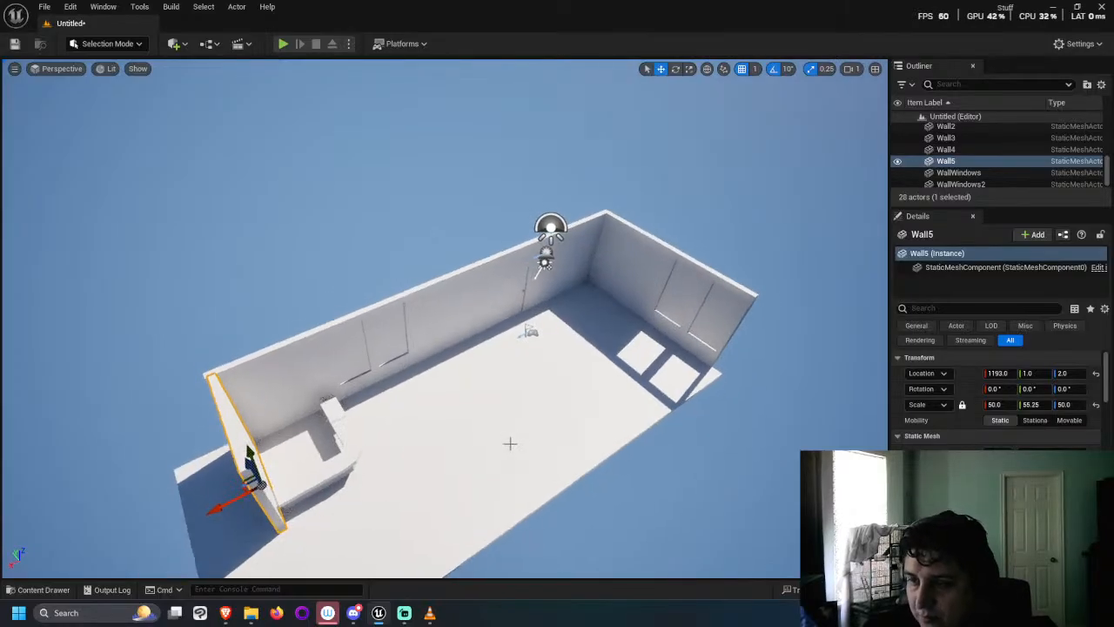
left_click_drag(200, 505, 211, 514)
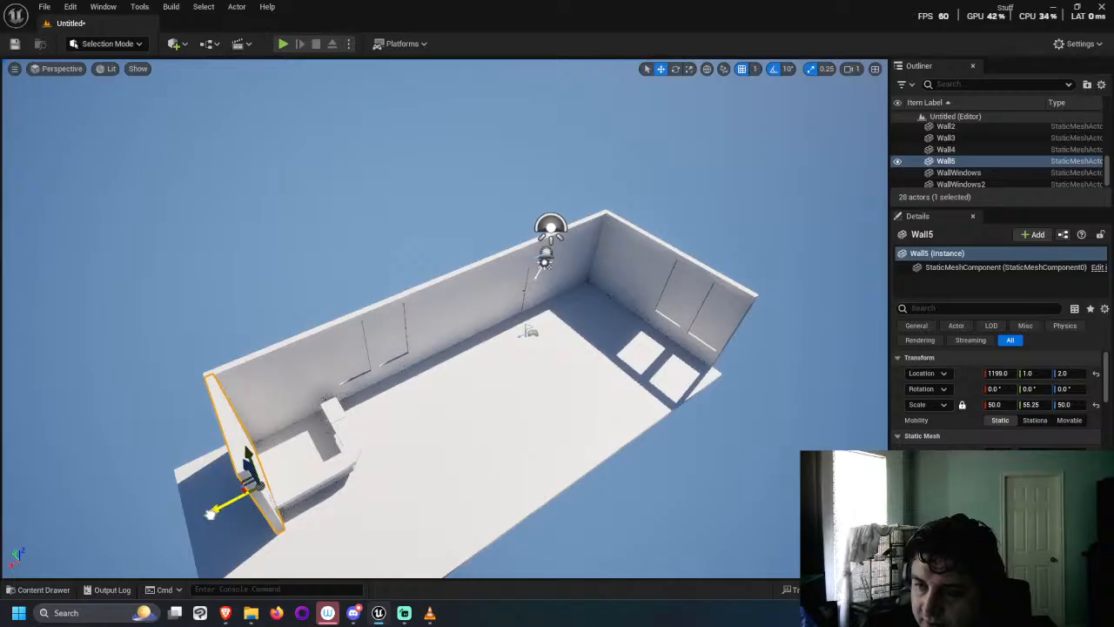
left_click(355, 430)
mouse_move(270, 520)
right_mouse_down()
mouse_move(257, 479)
mouse_move(253, 522)
mouse_move(290, 527)
right_mouse_up()
left_click(272, 529)
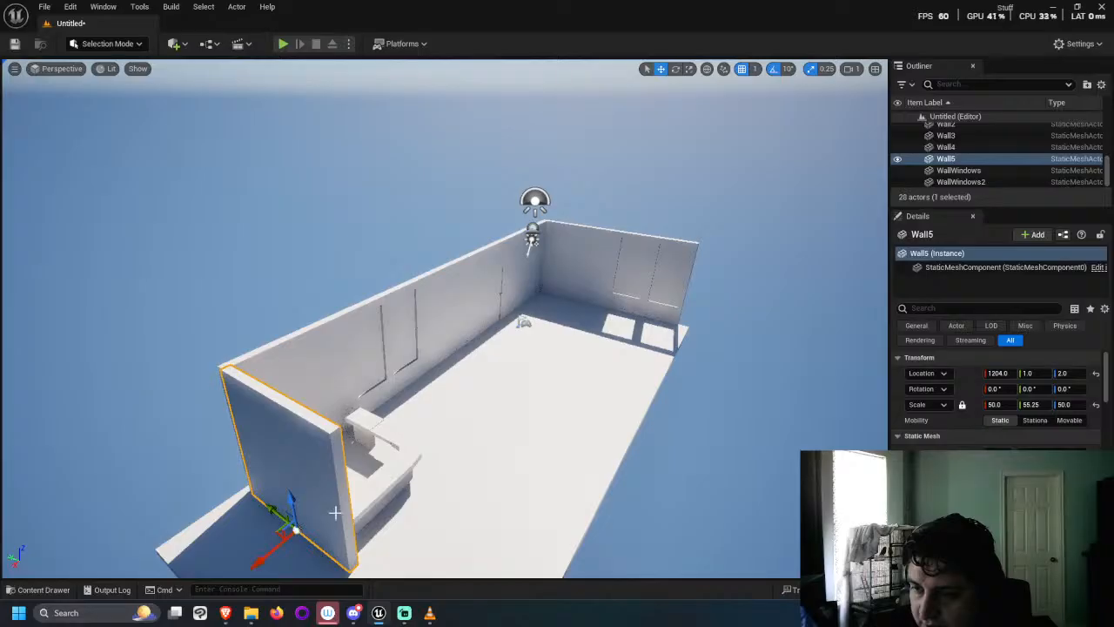
Step: Move the end wall behind the bar along X to 1200 to align it with the long wall's end
left_click(409, 452)
right_click_drag(319, 455, 229, 536)
right_click_drag(190, 567, 273, 478)
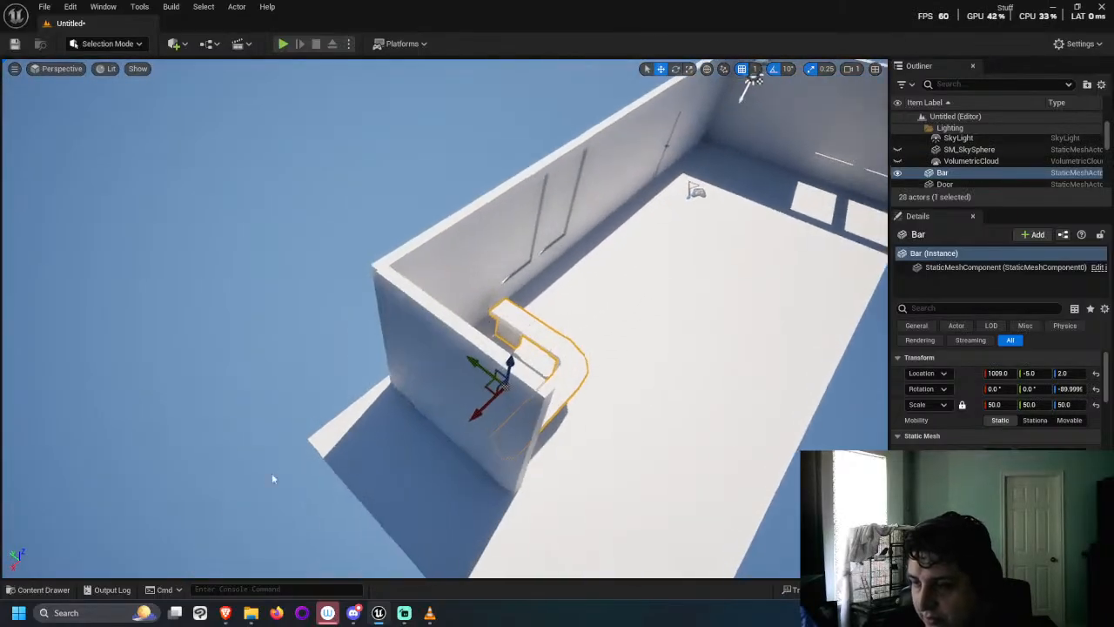
scroll(238, 311, "up", 5)
left_click(309, 222)
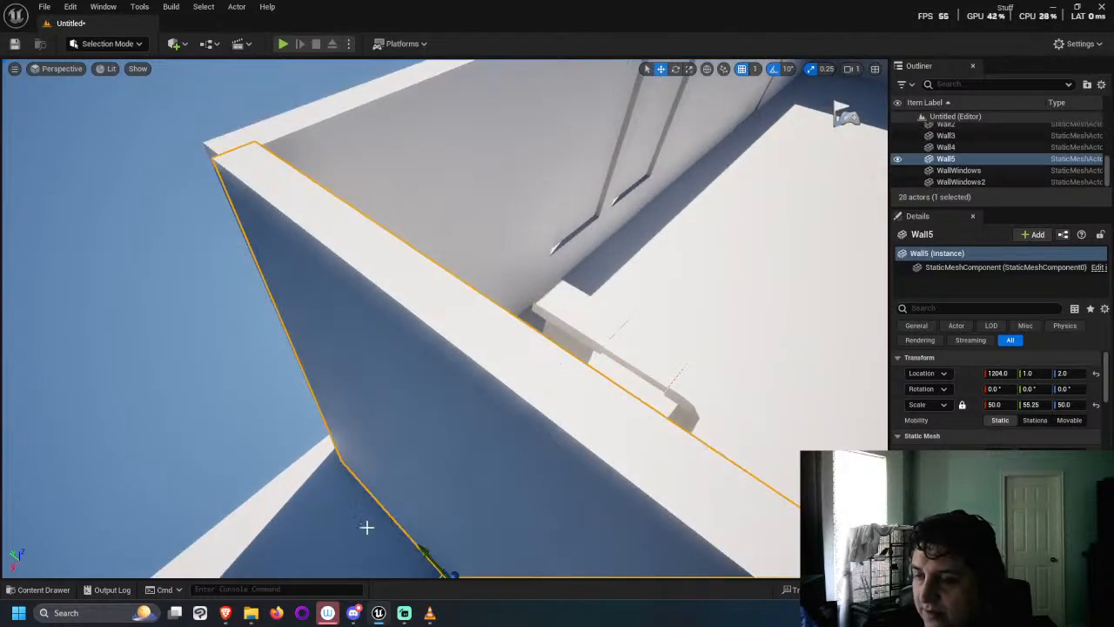
right_click_drag(365, 527, 397, 523)
left_click_drag(424, 528, 427, 526)
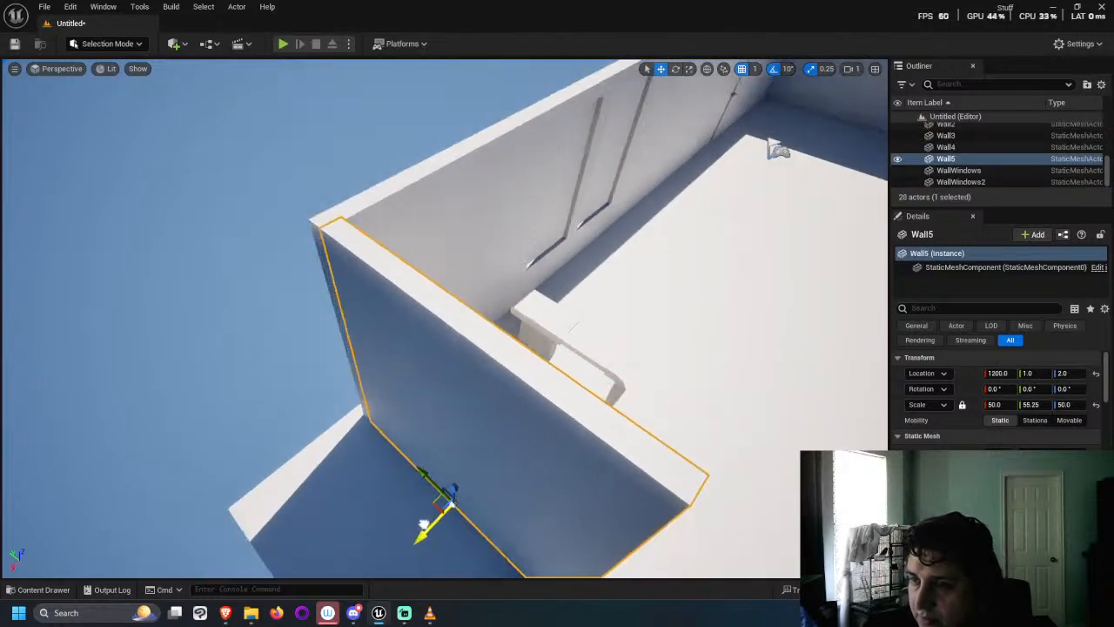
right_click_drag(266, 392, 383, 295)
left_click(229, 332)
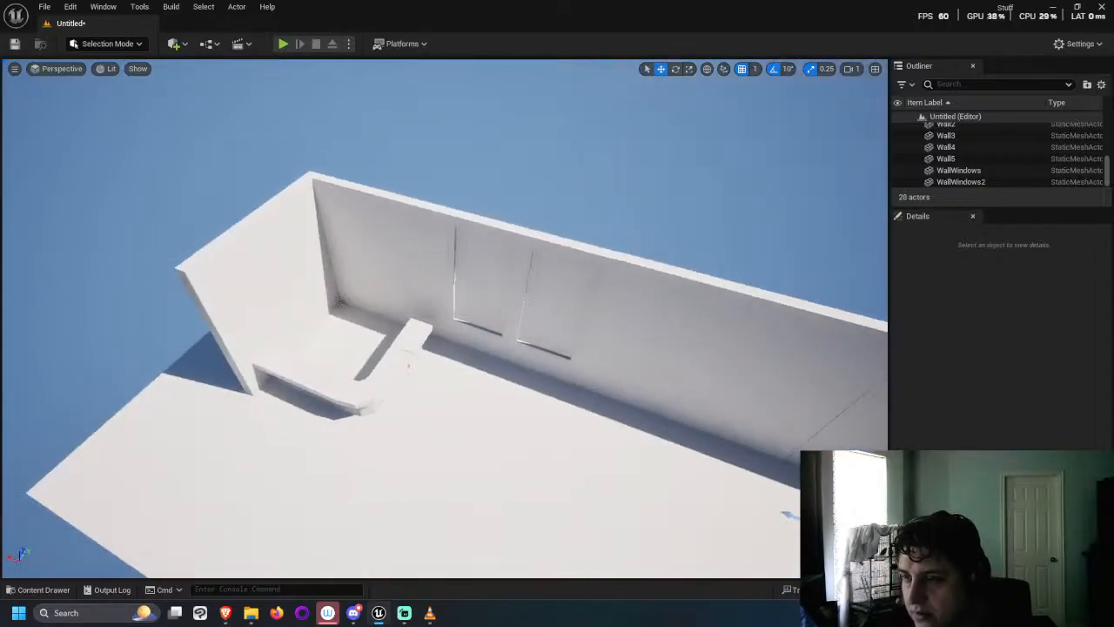
Step: Duplicate the end wall behind the bar and move the copy along Y to -373, extending the end wall across the floor
left_click(365, 373)
scroll(327, 396, "down", 1)
left_click_drag(317, 379, 409, 357, "alt")
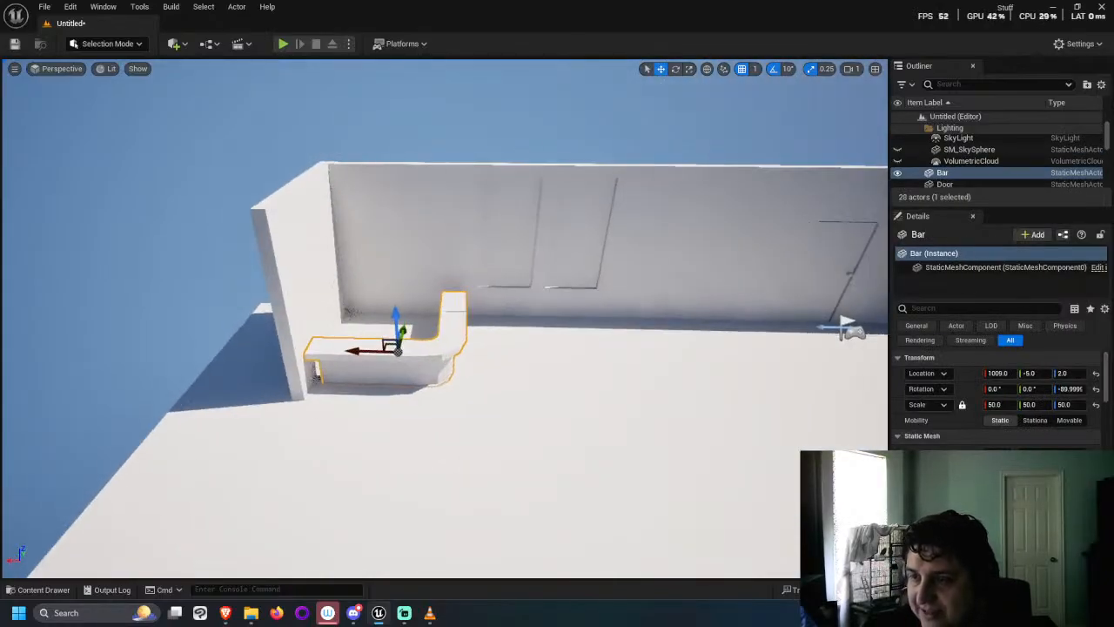
scroll(108, 462, "down", 4)
left_click_drag(108, 462, 433, 132, "alt")
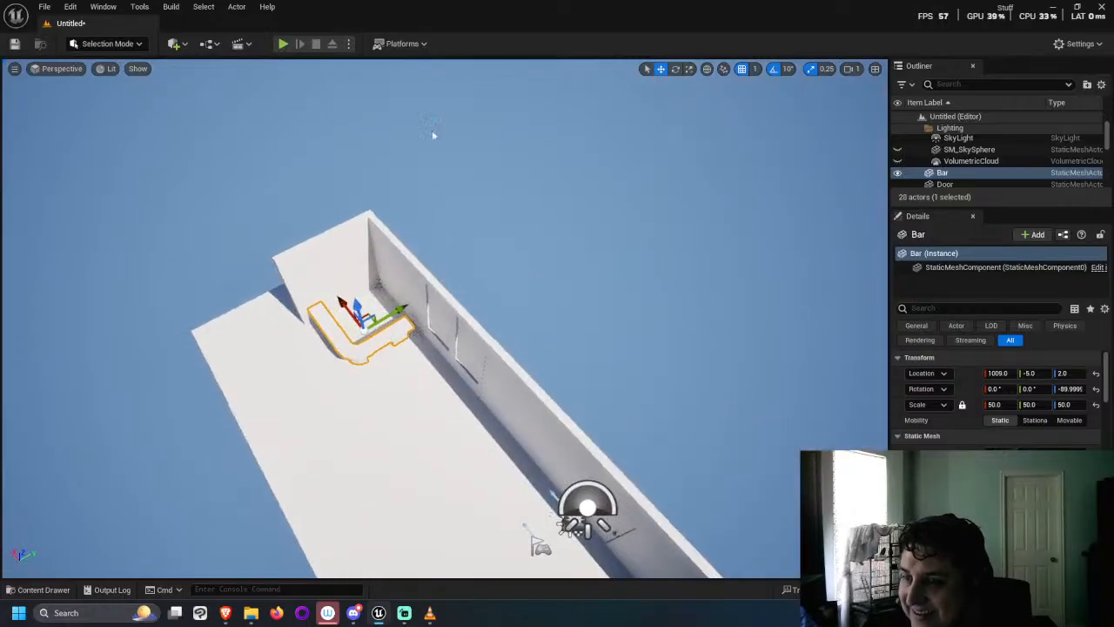
left_click(346, 261)
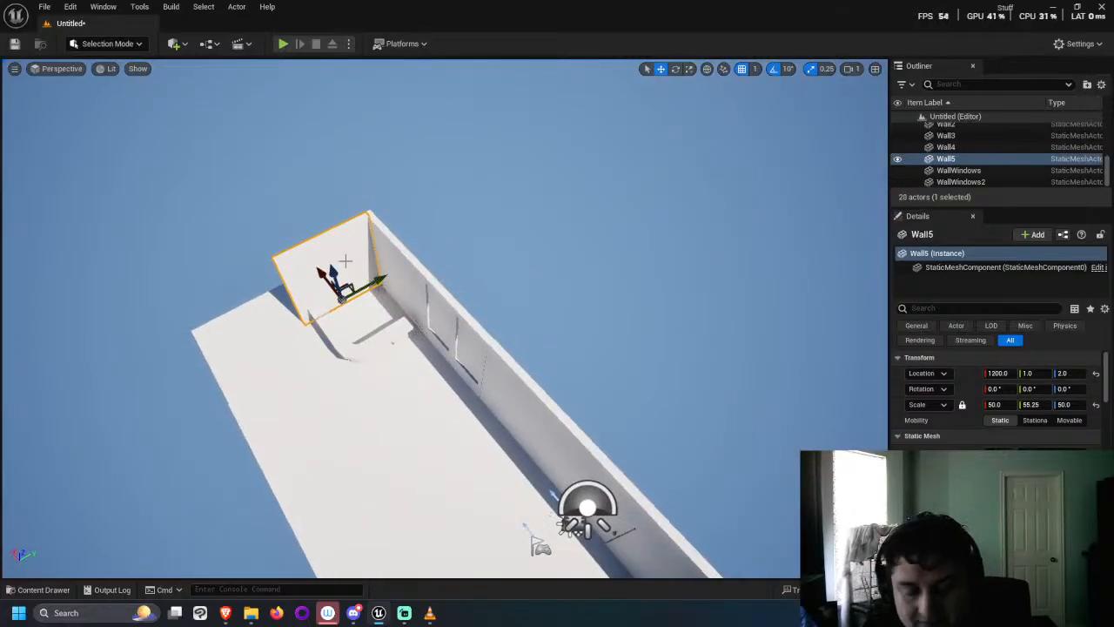
left_click_drag(374, 281, 267, 331, "alt")
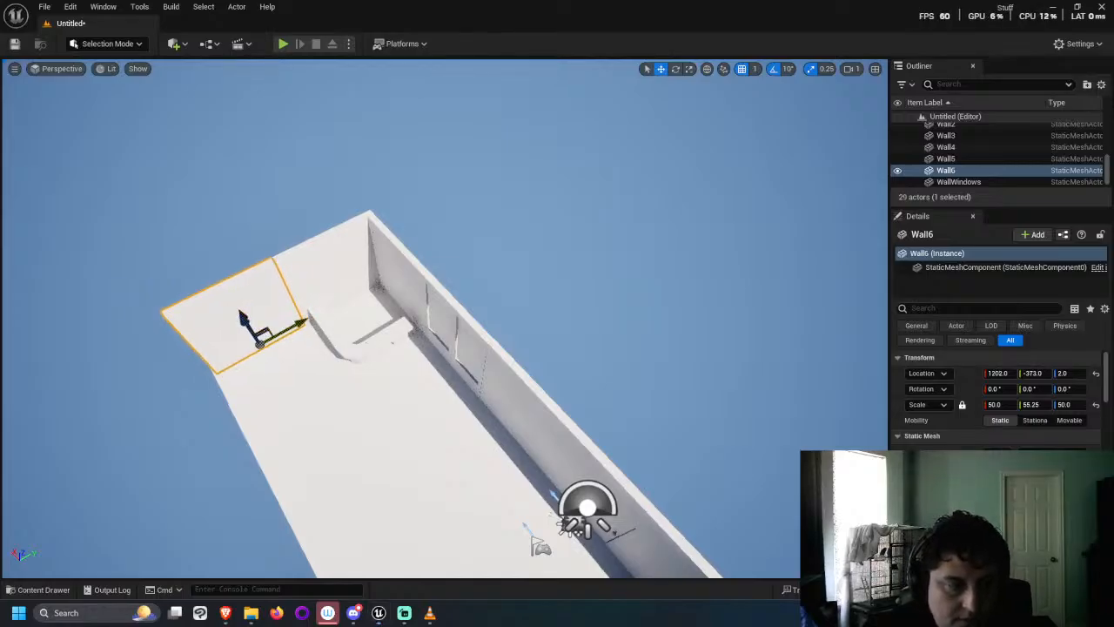
Step: Switch to the Windows sound settings, set the microphone input volume to 80, and return to Unreal Engine
key("super+d")
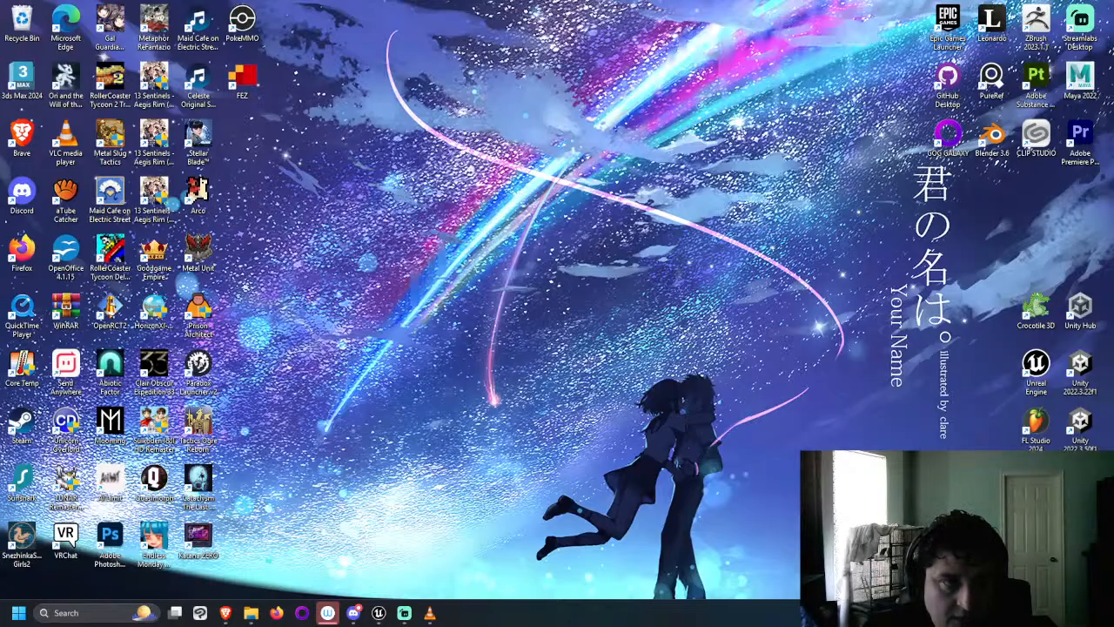
key("super+d")
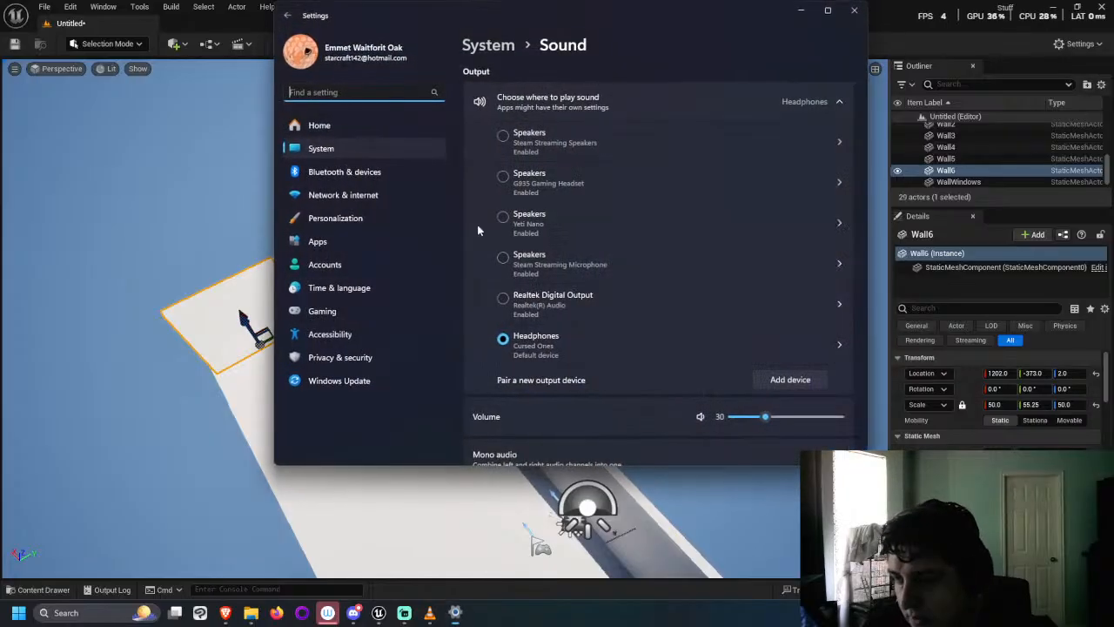
scroll(633, 272, "down", 5)
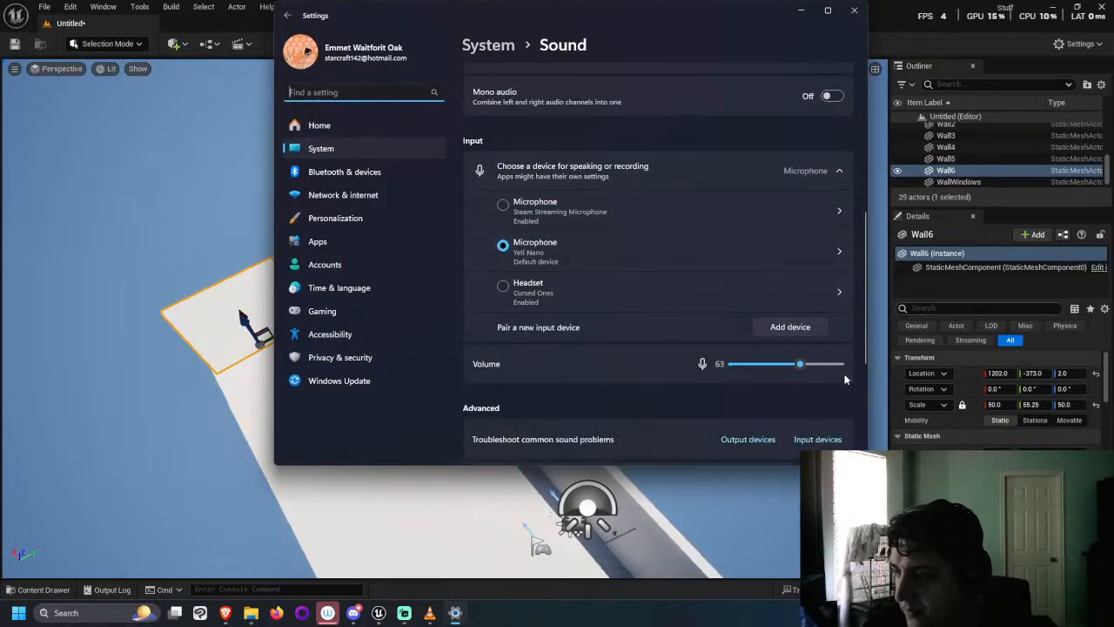
mouse_move(800, 366)
left_mouse_down()
mouse_move(797, 374)
mouse_move(818, 369)
left_mouse_up()
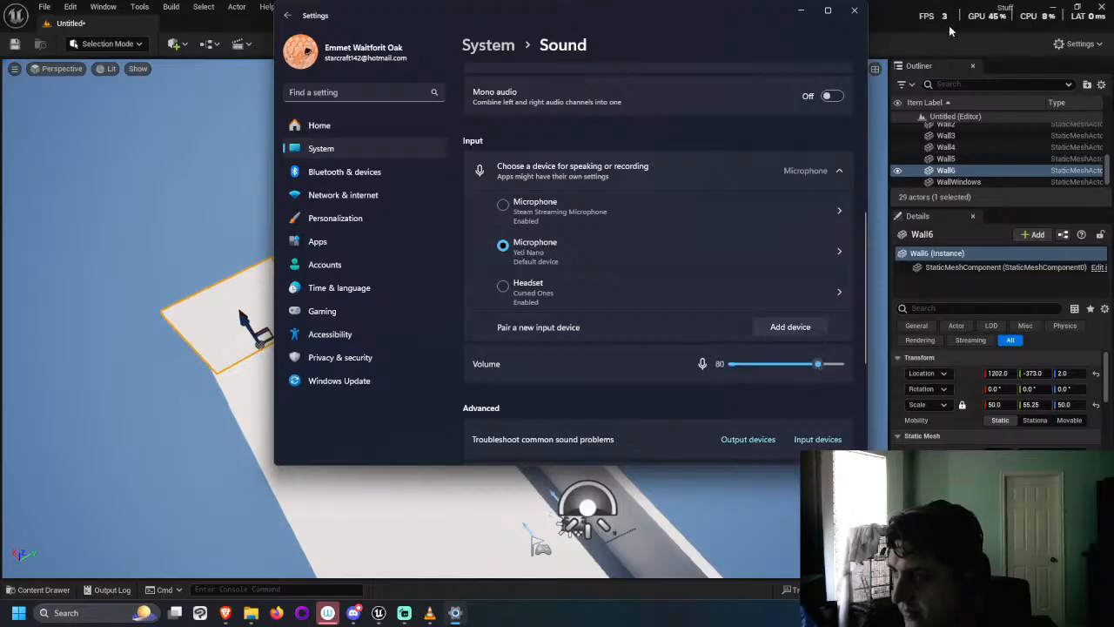
left_click(853, 9)
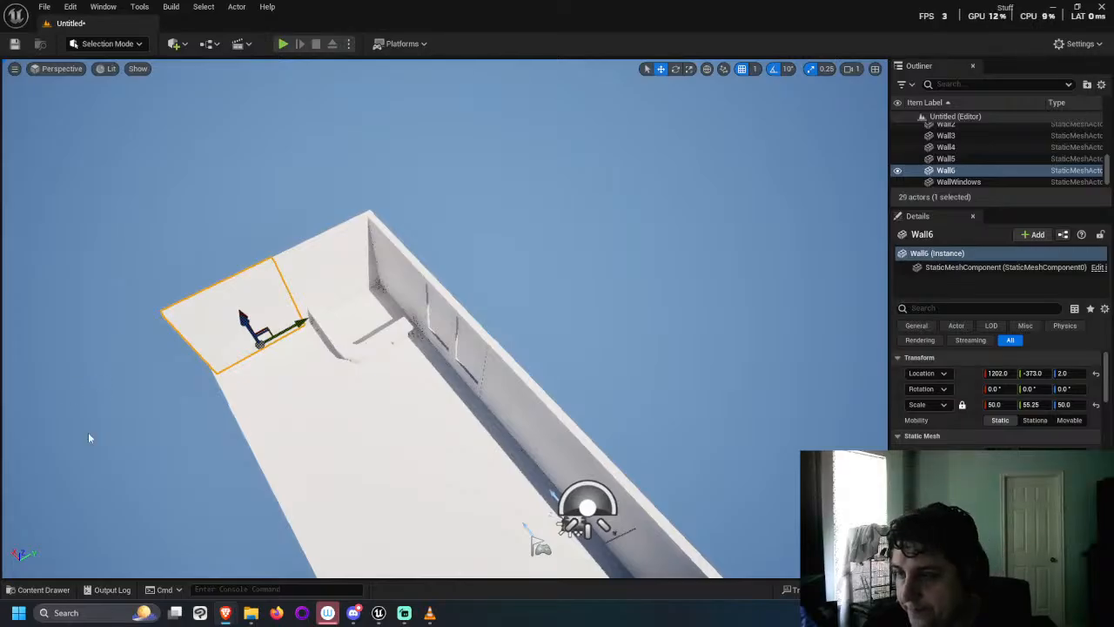
Step: Select the bar and set its uniform scale to 55
right_click_drag(392, 383, 279, 366)
left_click(409, 326)
right_click_drag(409, 327, 409, 366)
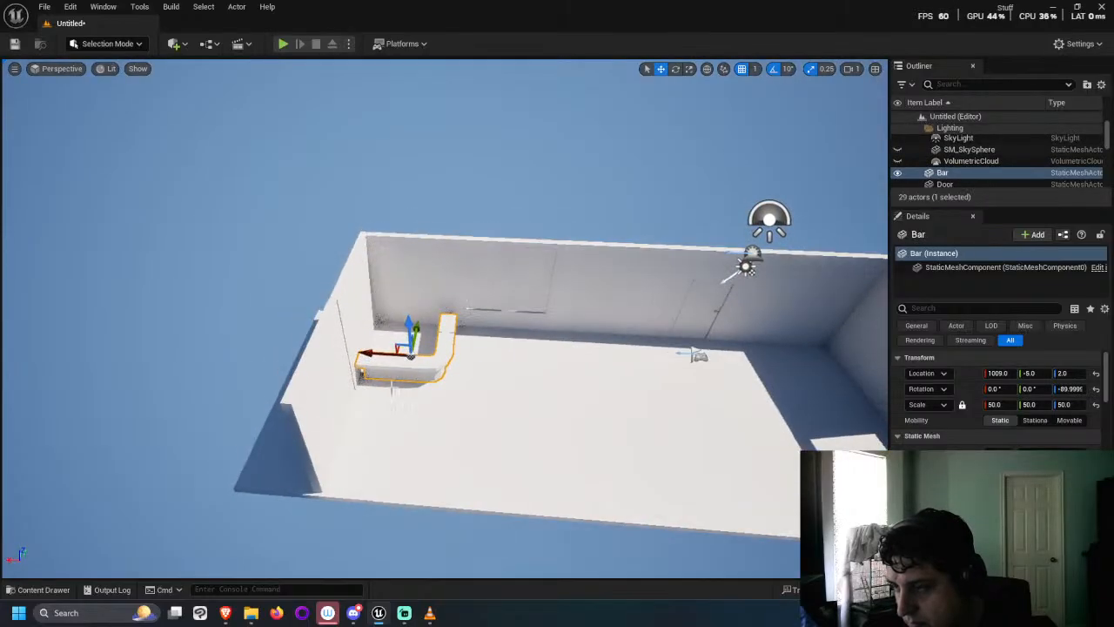
left_click(1009, 404)
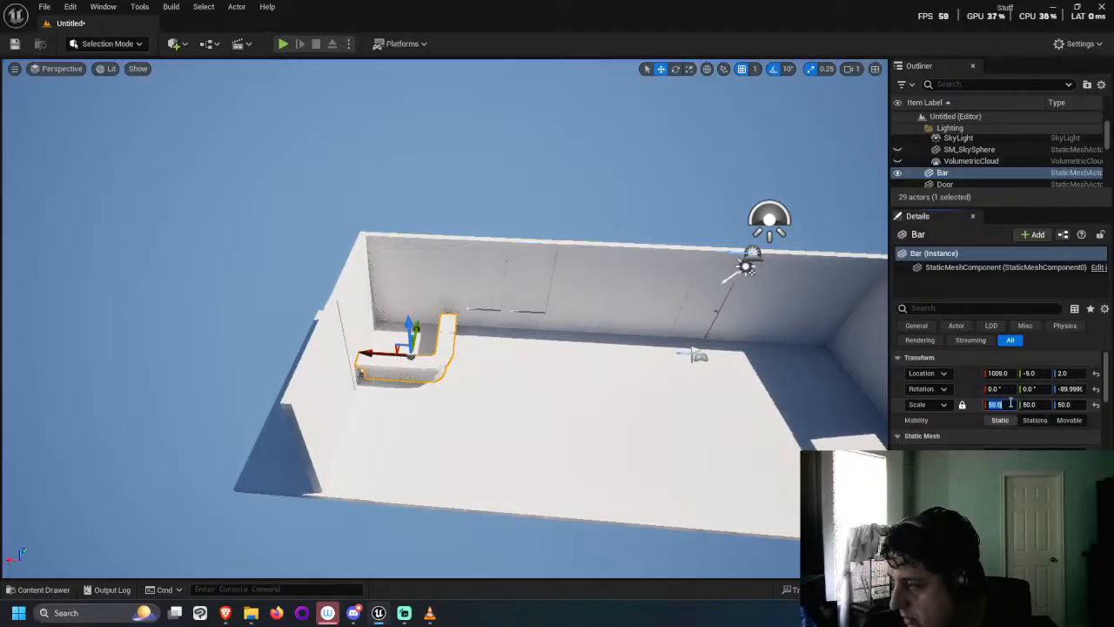
type("55")
key("Return")
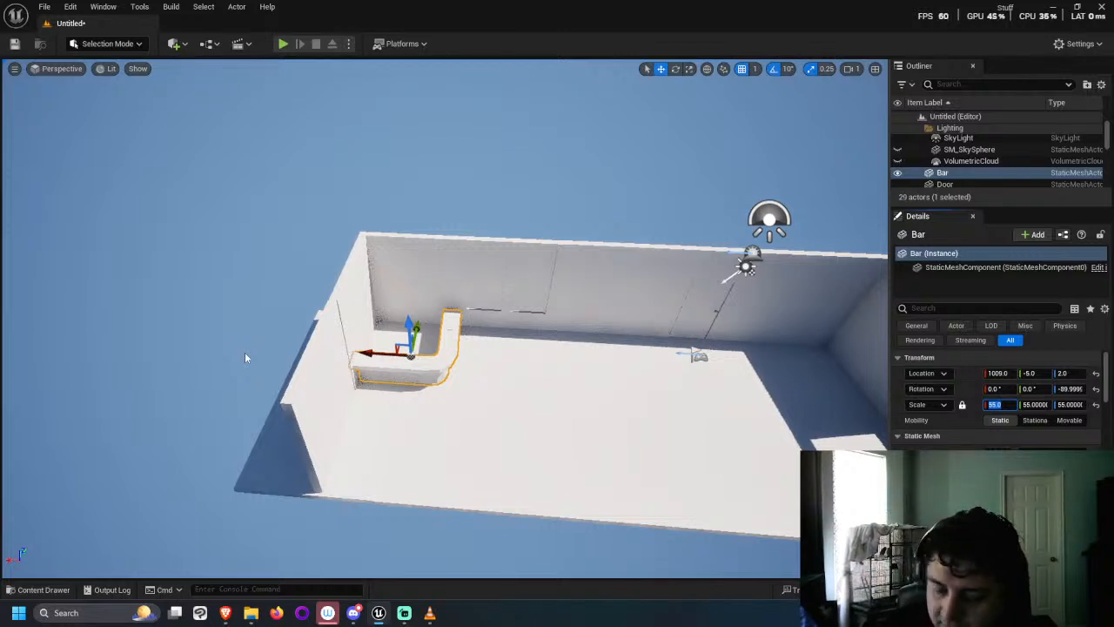
Step: Try scaling the bar to 60 and moving it along X to 989, and undo these changes
type("60")
key("Return")
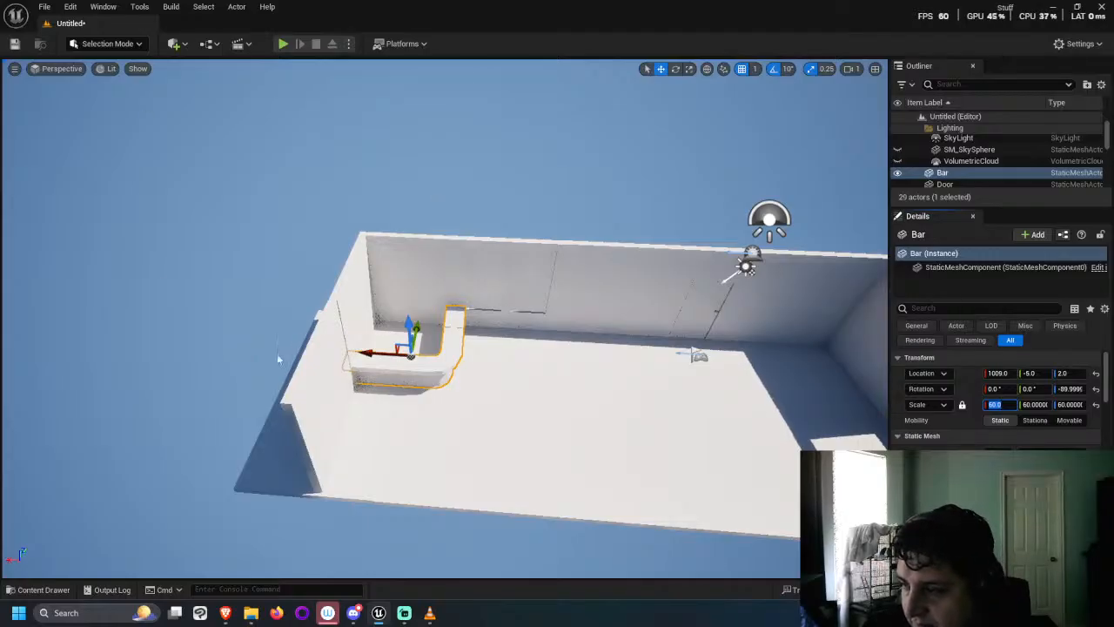
left_click_drag(369, 351, 377, 349)
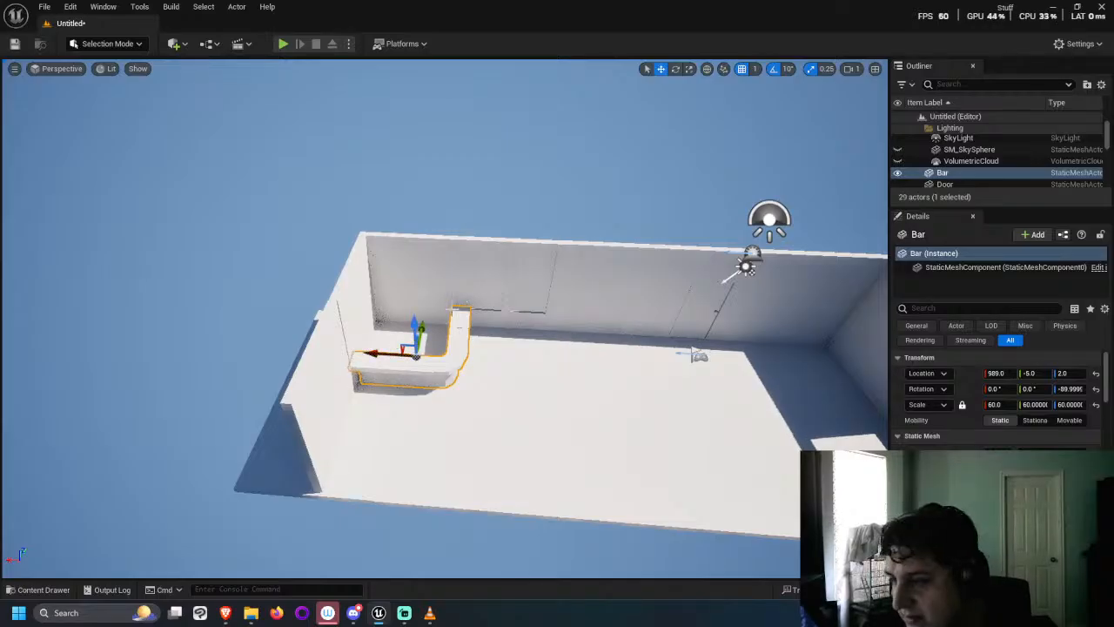
left_click_drag(421, 328, 422, 333)
key("ctrl+z")
key("ctrl+z")
key("ctrl+z")
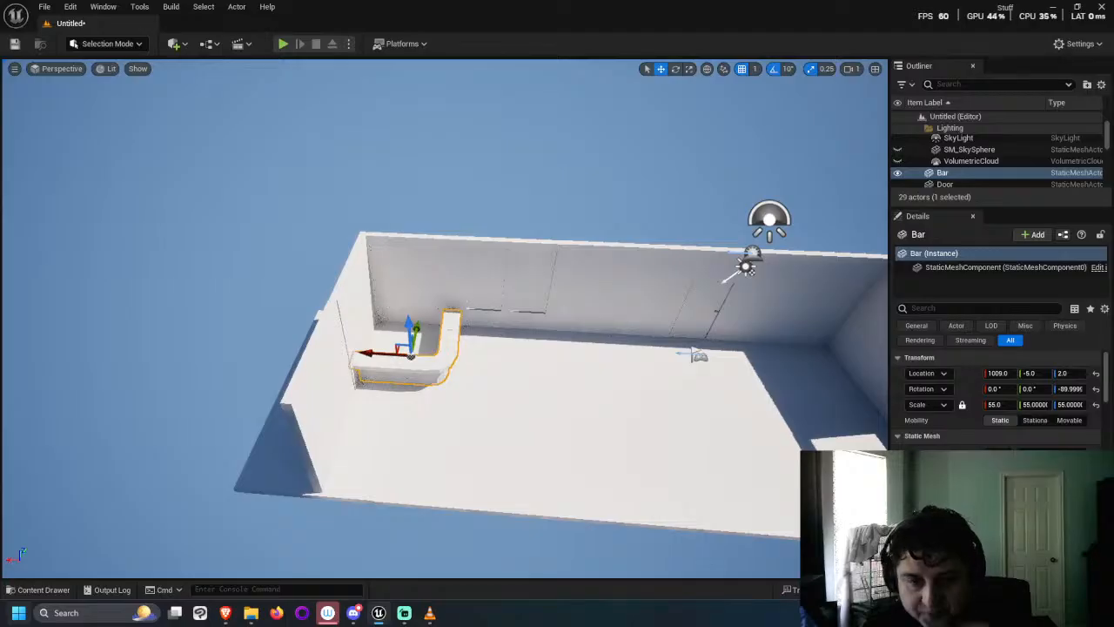
Step: Move the new end wall section Wall6 along X to 1199 to line it up with the wall behind the bar
left_click(300, 431)
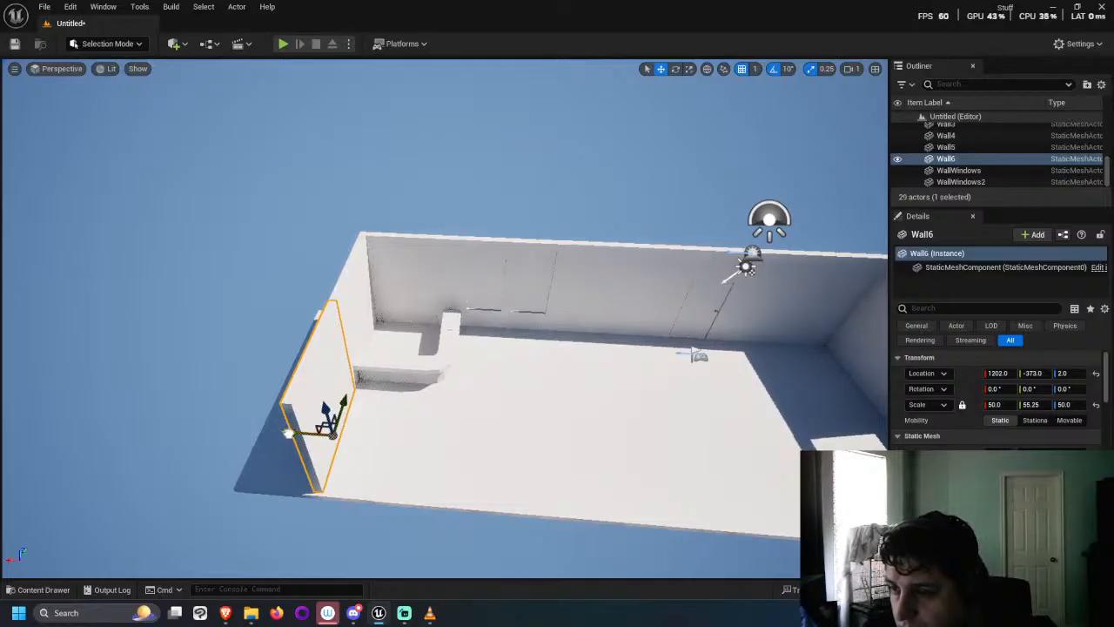
mouse_move(288, 432)
left_mouse_down()
mouse_move(268, 435)
mouse_move(285, 430)
left_mouse_up()
left_click(169, 352)
mouse_move(365, 355)
right_mouse_down()
mouse_move(418, 346)
mouse_move(365, 355)
right_mouse_up()
scroll(366, 355, "up", 4)
left_click_drag(428, 450, 363, 443, "alt")
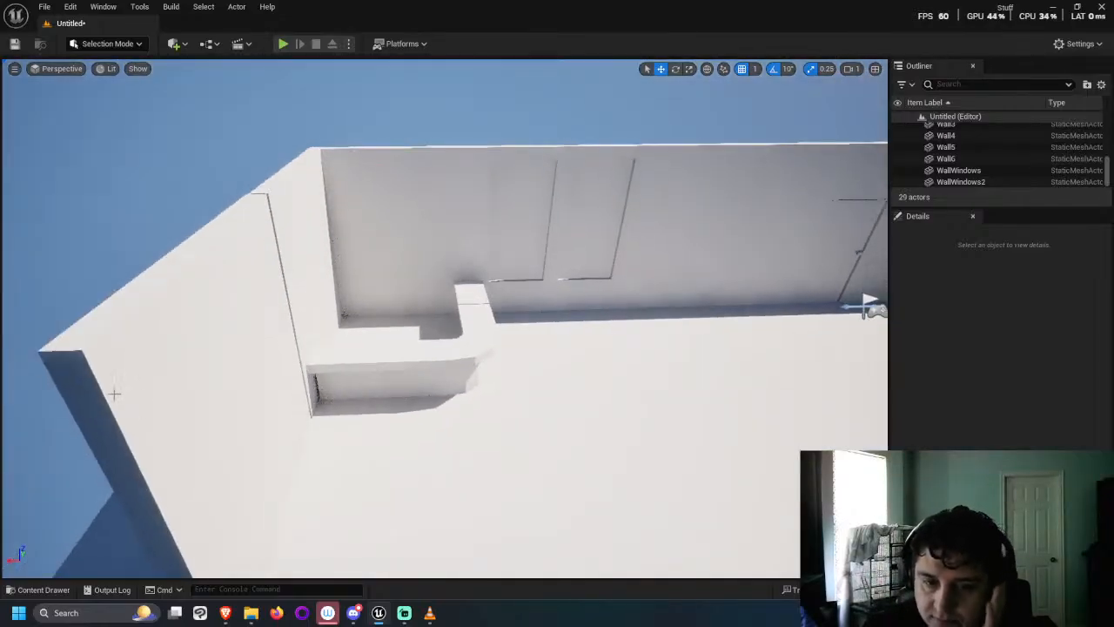
left_click(113, 395)
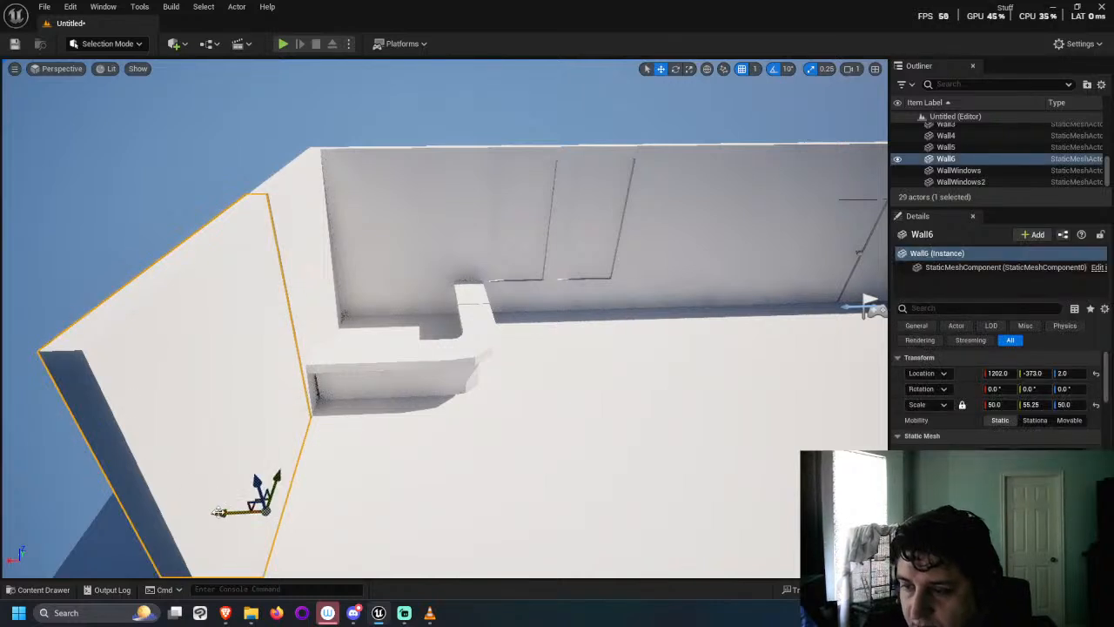
left_click(83, 253)
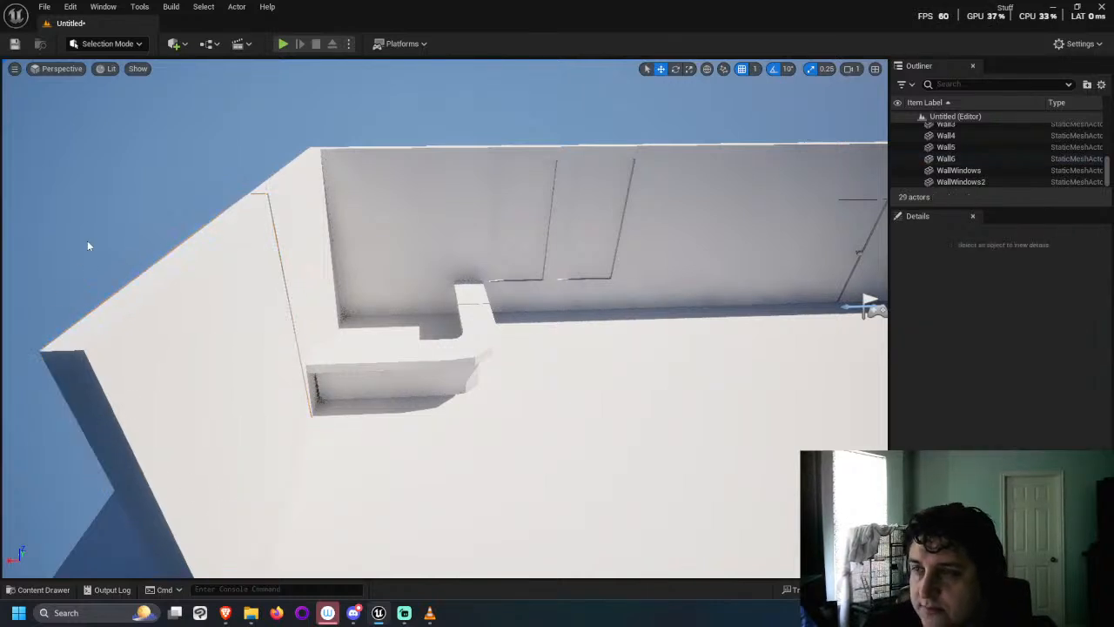
left_click(170, 304)
left_click_drag(221, 510, 226, 514)
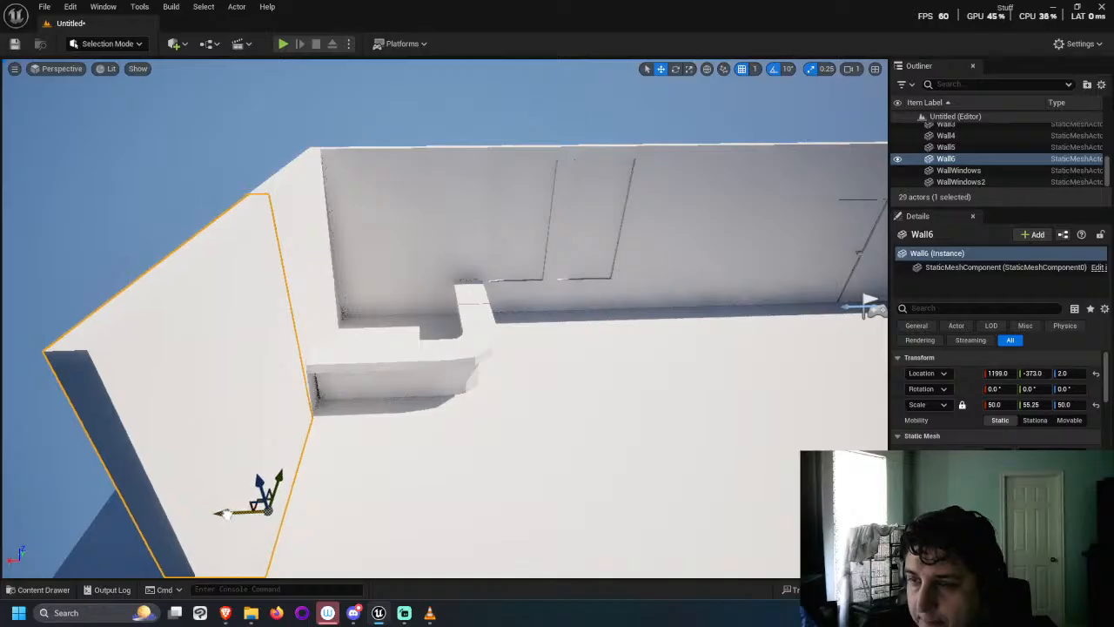
left_click(58, 273)
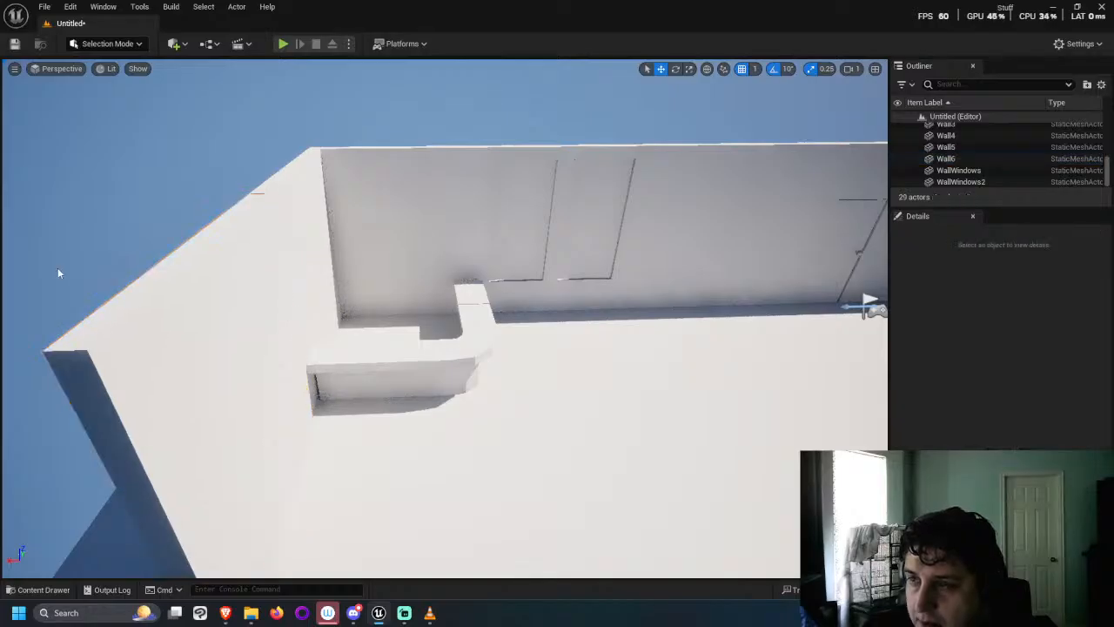
Step: Try nudging Wall6 along X while viewing the wall joint from outside the room
right_click_drag(63, 271, 62, 269)
left_click(388, 419)
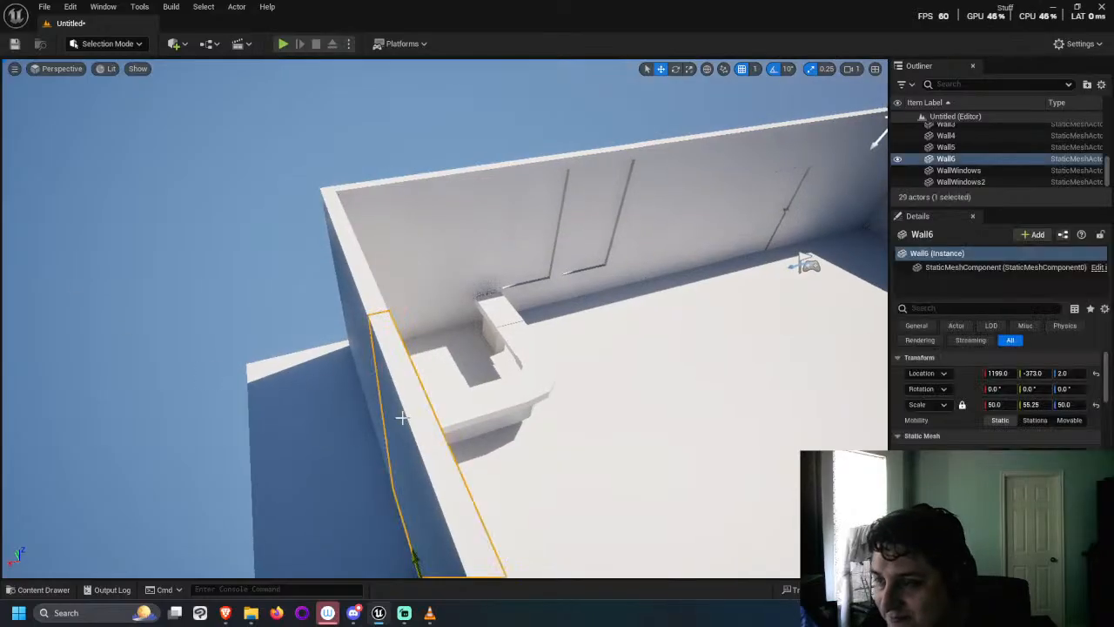
right_click_drag(373, 406, 367, 408)
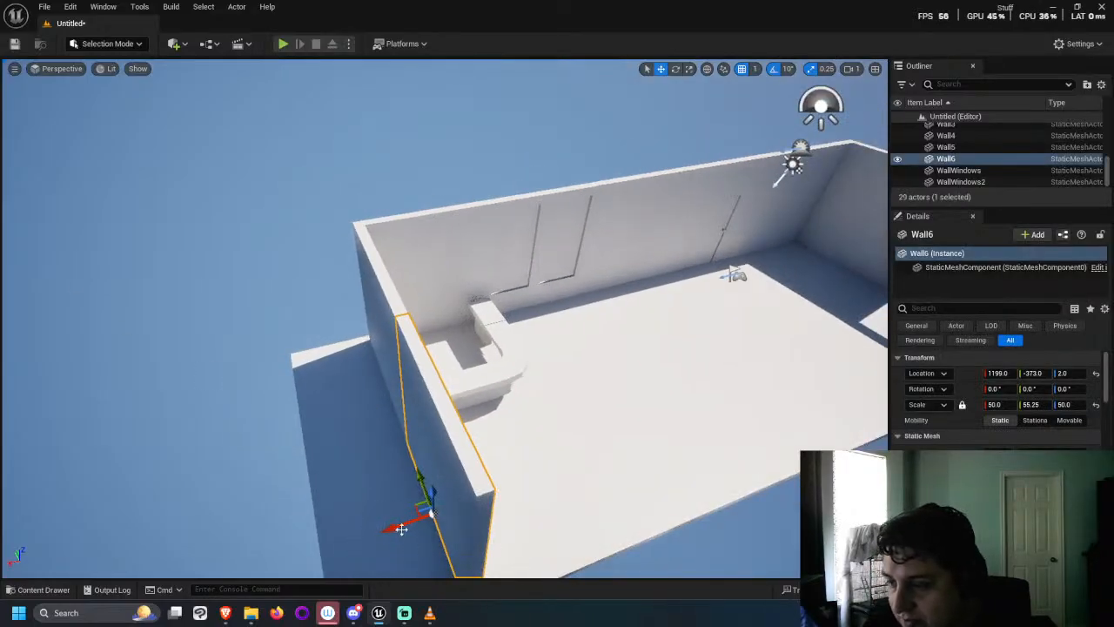
left_click_drag(402, 528, 396, 524)
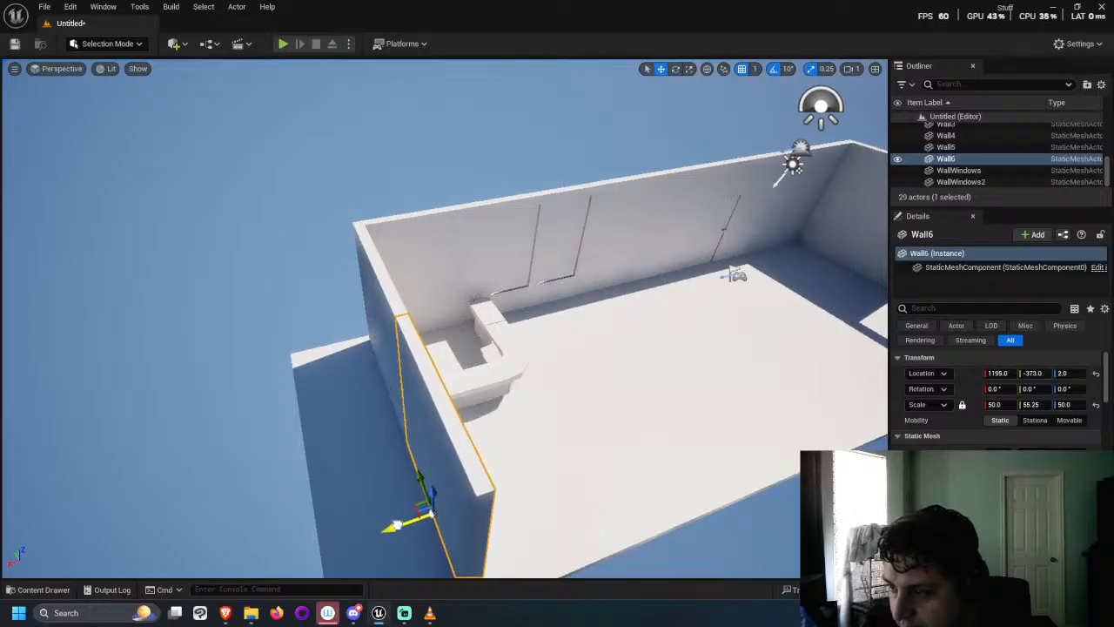
right_click_drag(261, 303, 253, 306)
left_click(261, 303)
Step: Set the X location of Wall6 to 1200 to align it with the neighbouring end wall
scroll(279, 360, "up", 3)
mouse_move(291, 371)
right_mouse_down()
mouse_move(300, 365)
mouse_move(291, 375)
right_mouse_up()
left_click(432, 336)
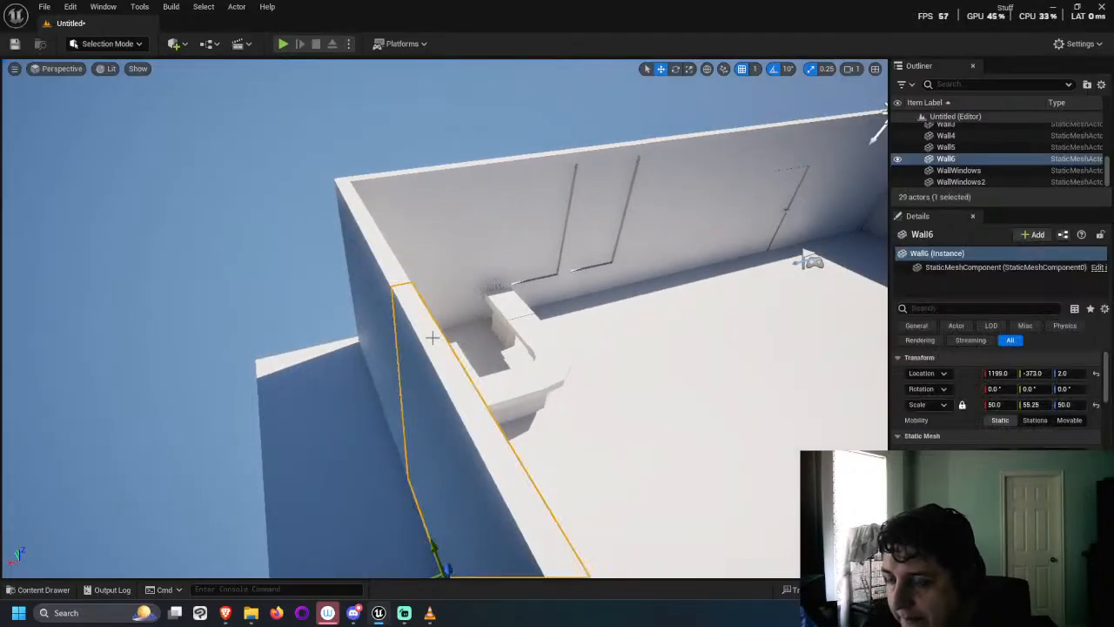
key("f")
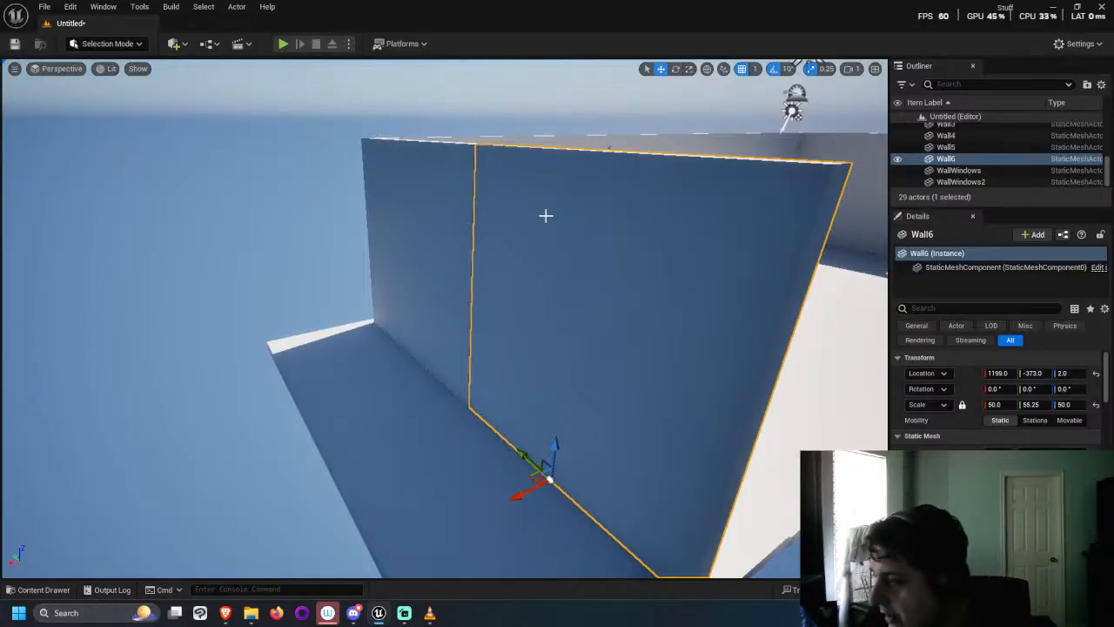
left_click(1034, 373)
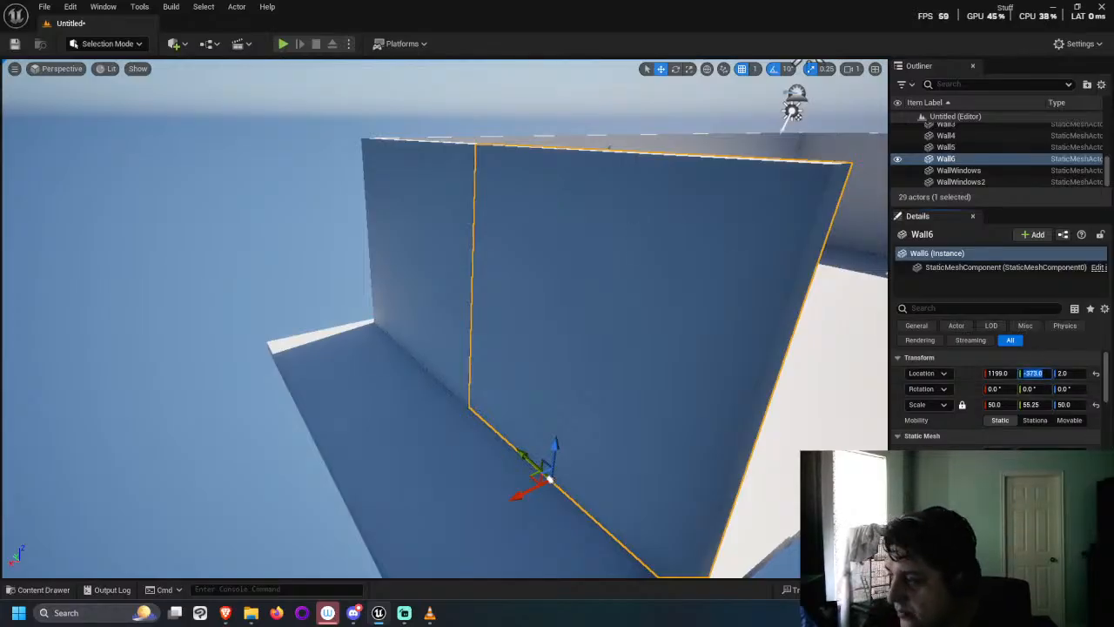
left_click(1005, 374)
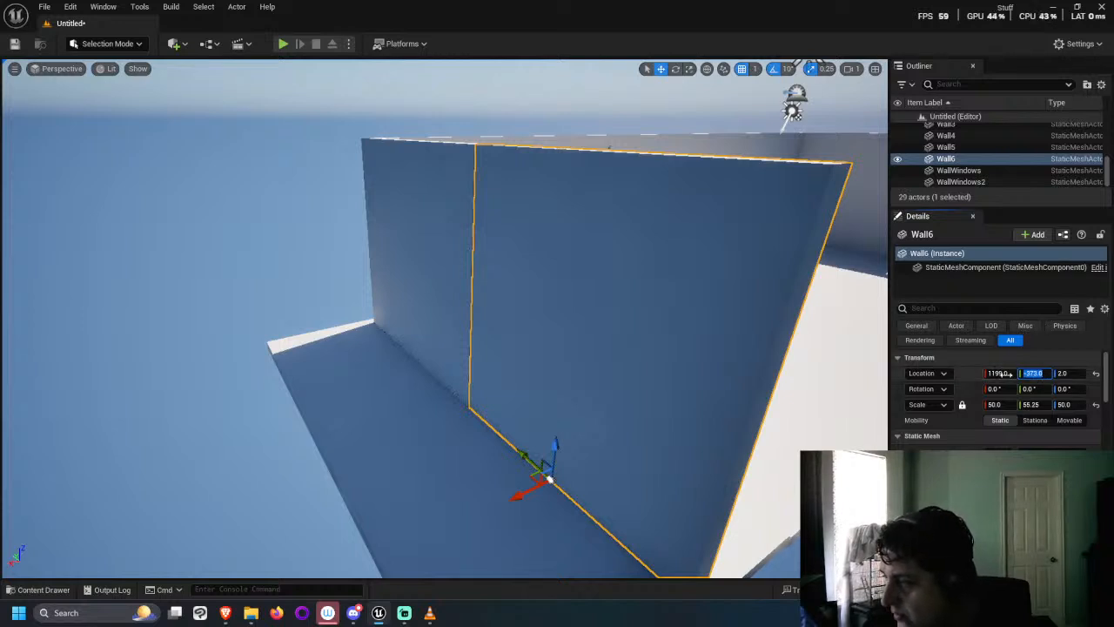
type("1200")
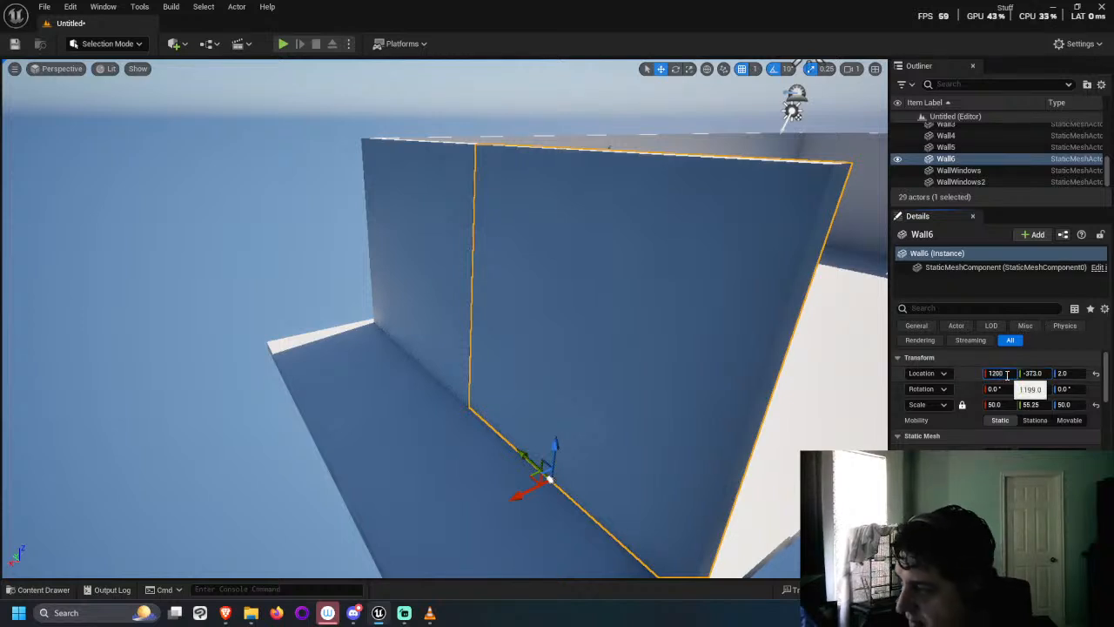
key("Return")
left_click_drag(247, 329, 267, 318)
left_click(267, 319)
Step: Close the gap between the two end wall sections by setting the Y location of Wall6 to -370
right_click_drag(267, 320, 294, 396)
mouse_move(279, 449)
right_mouse_down()
mouse_move(261, 439)
mouse_move(279, 449)
right_mouse_up()
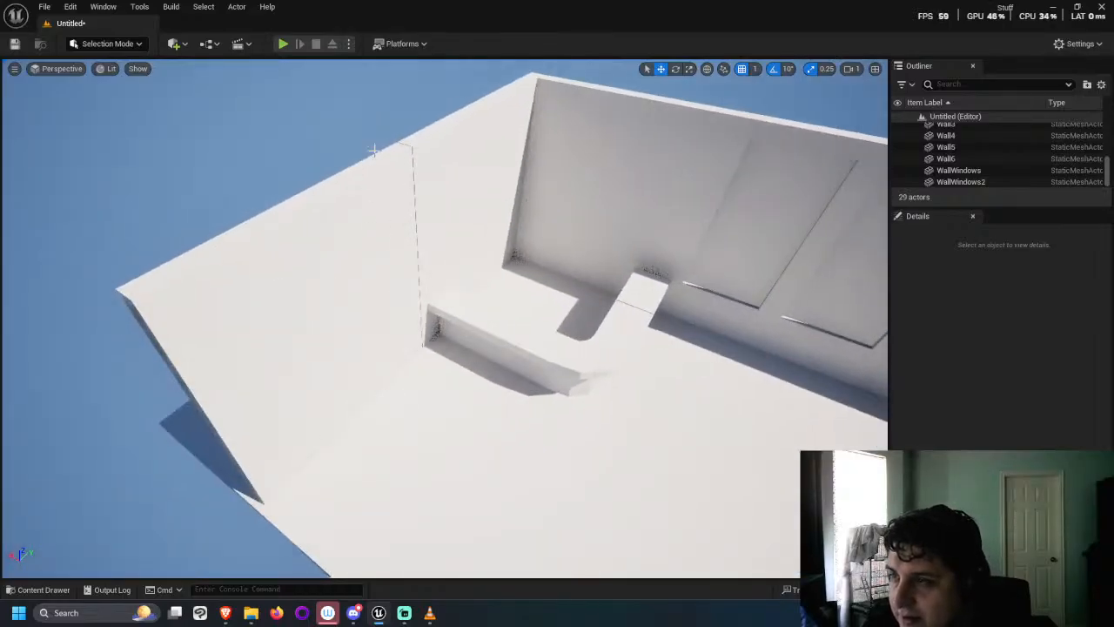
scroll(372, 151, "up", 3)
scroll(371, 112, "down", 2)
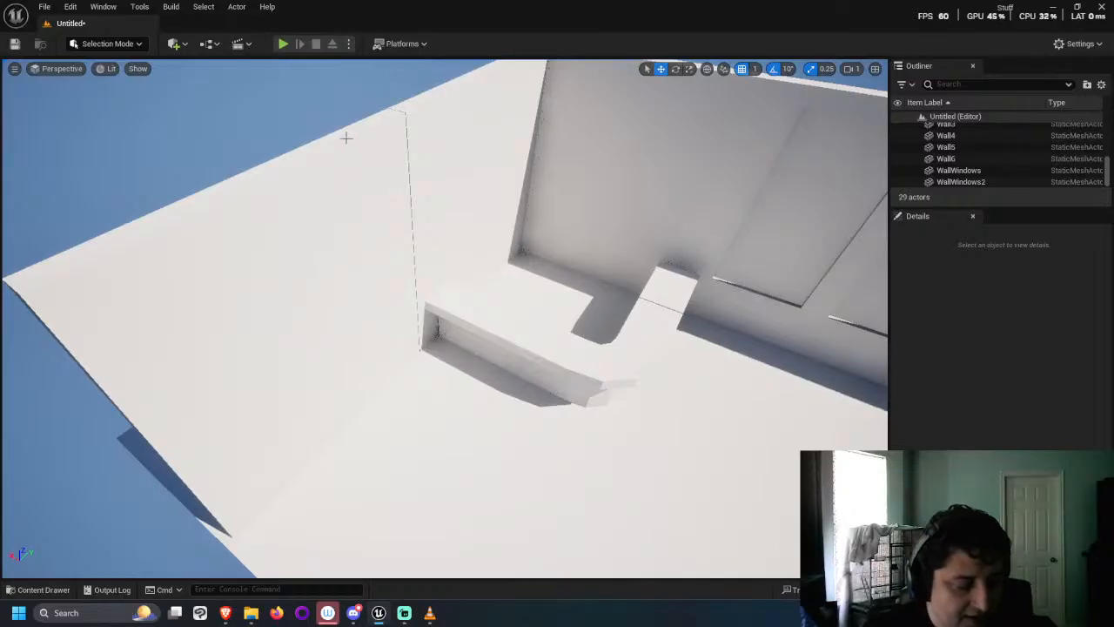
left_click(182, 229)
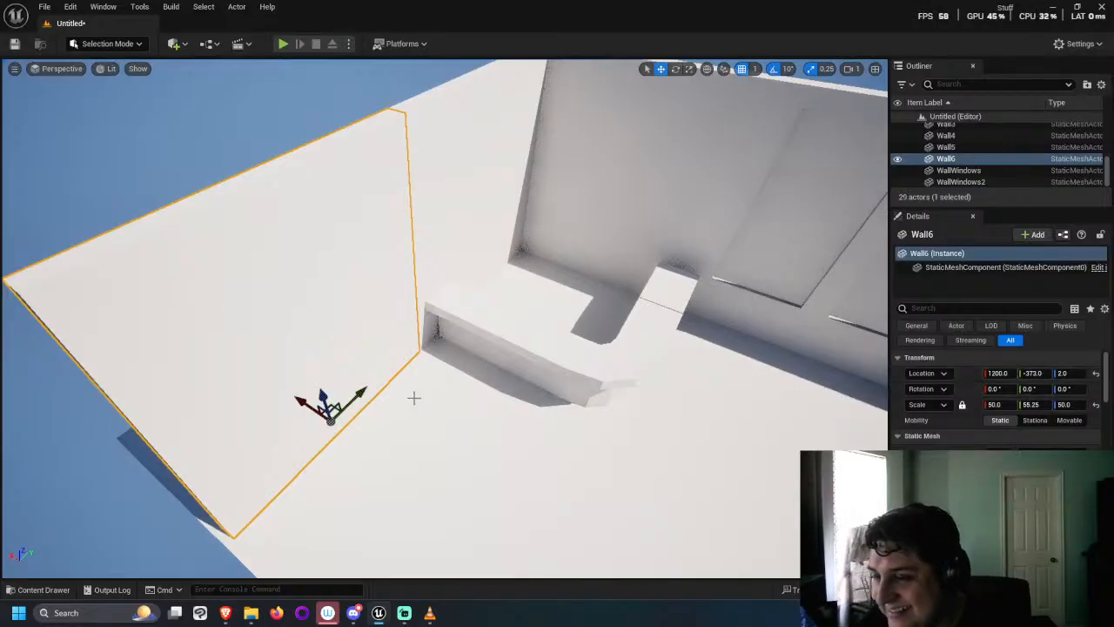
left_click_drag(364, 393, 368, 393)
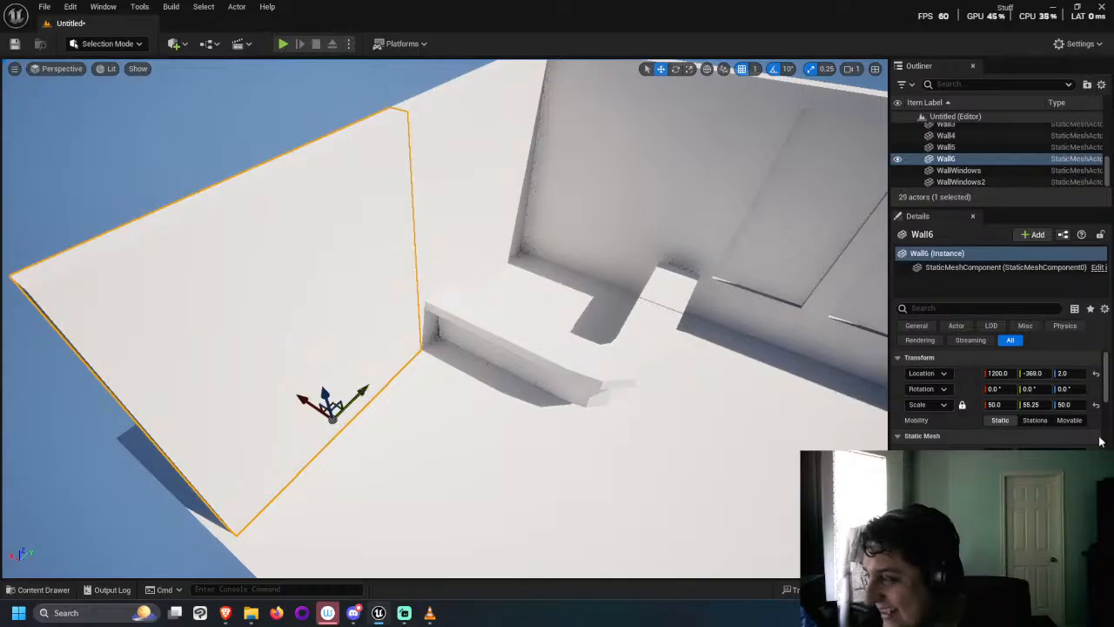
left_click(1040, 374)
type("-370")
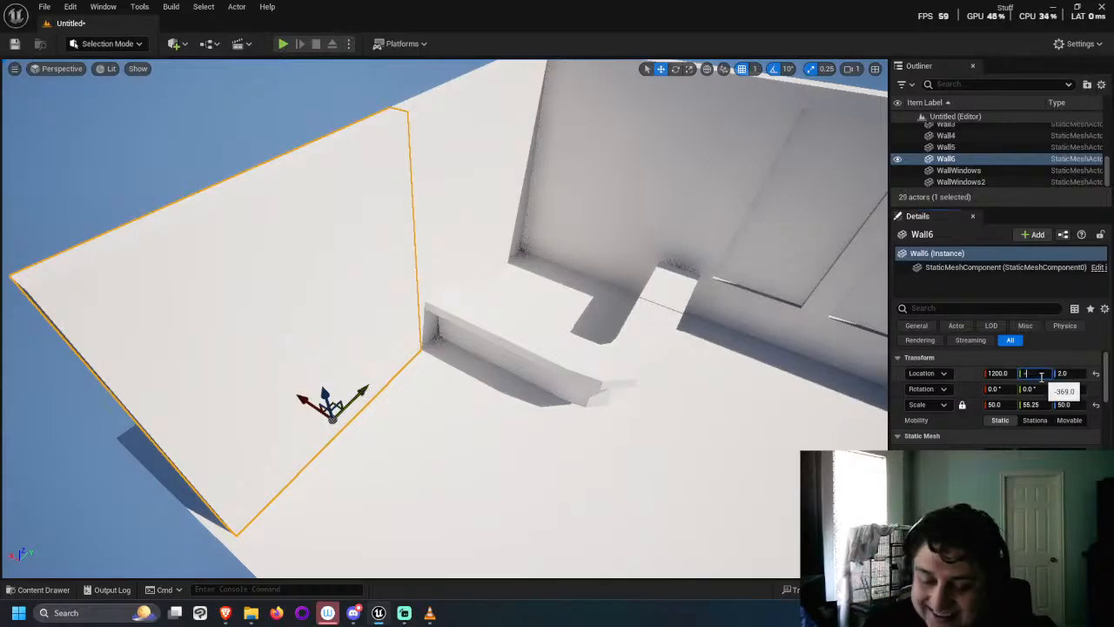
key("Return")
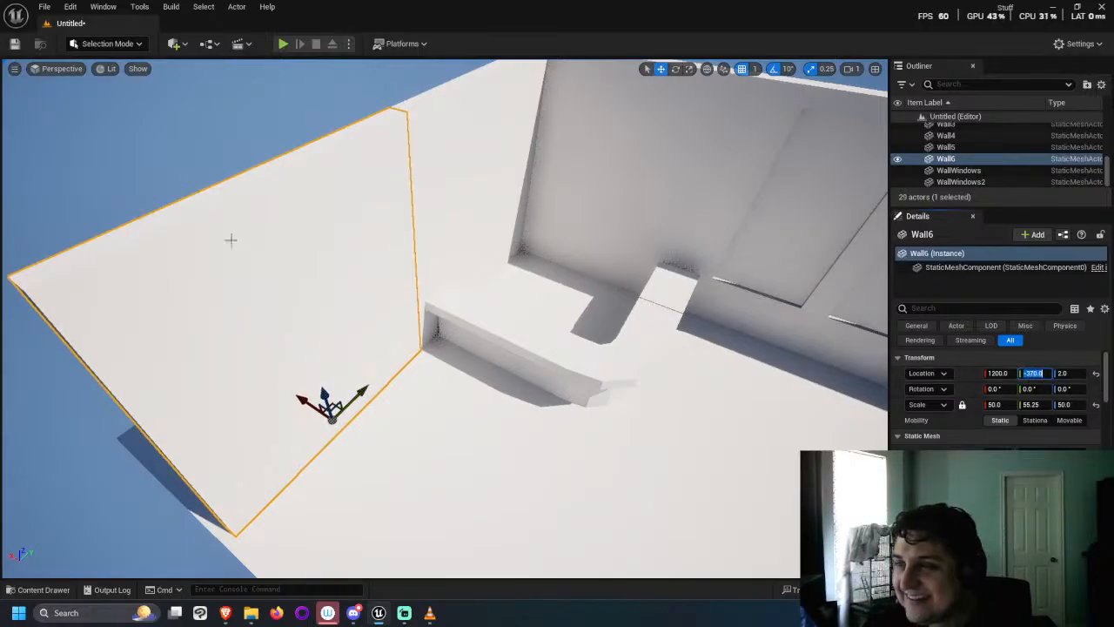
Step: Place a BookShelf mesh from the Furniture folder on the floor near the corner between the door wall and the window wall
left_click_drag(232, 241, 105, 186)
left_click_drag(171, 216, 307, 294)
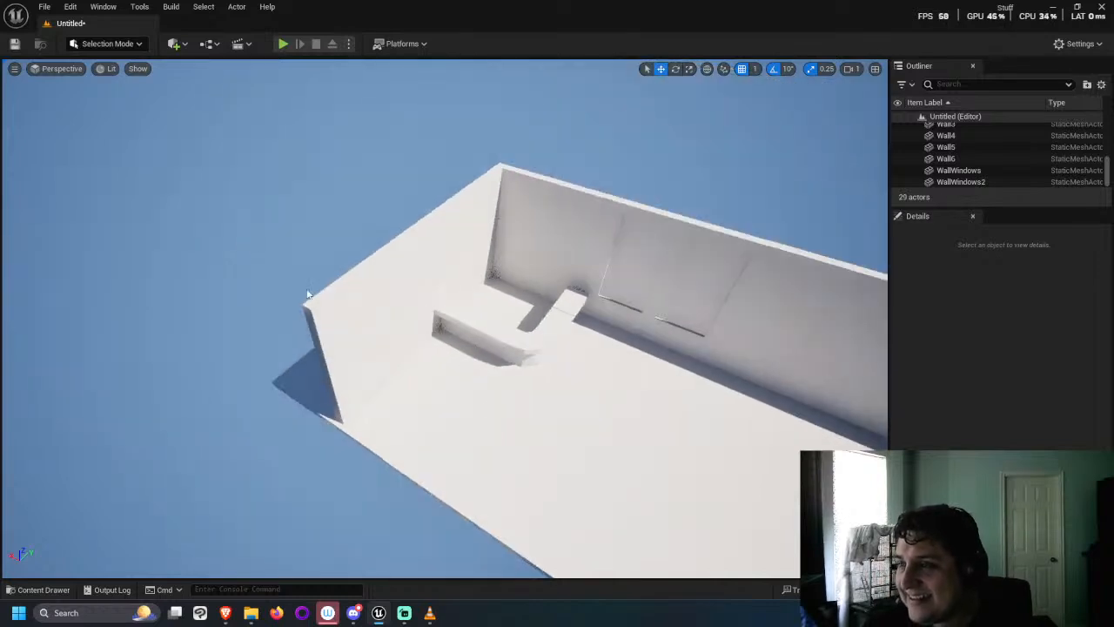
left_click_drag(481, 480, 374, 348)
scroll(336, 367, "down", 2)
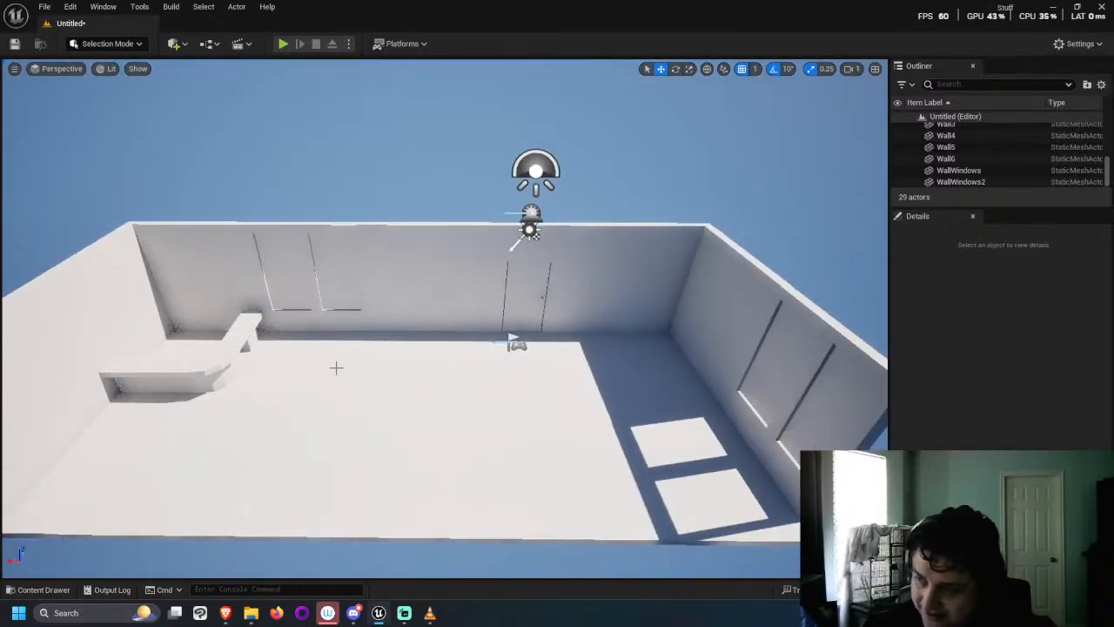
key("Left")
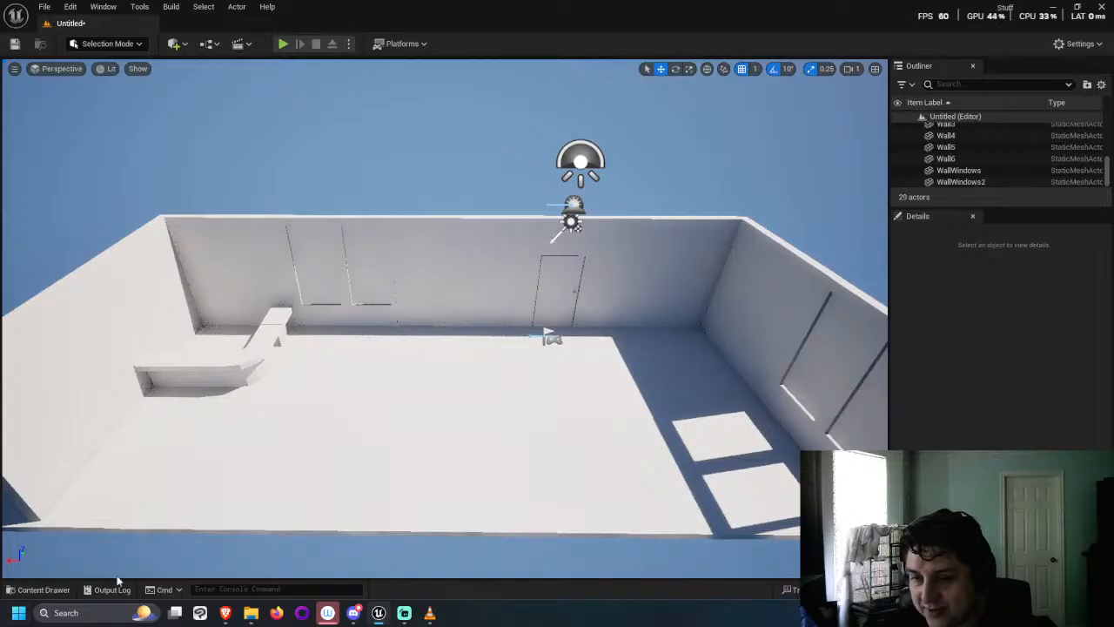
left_click(43, 590)
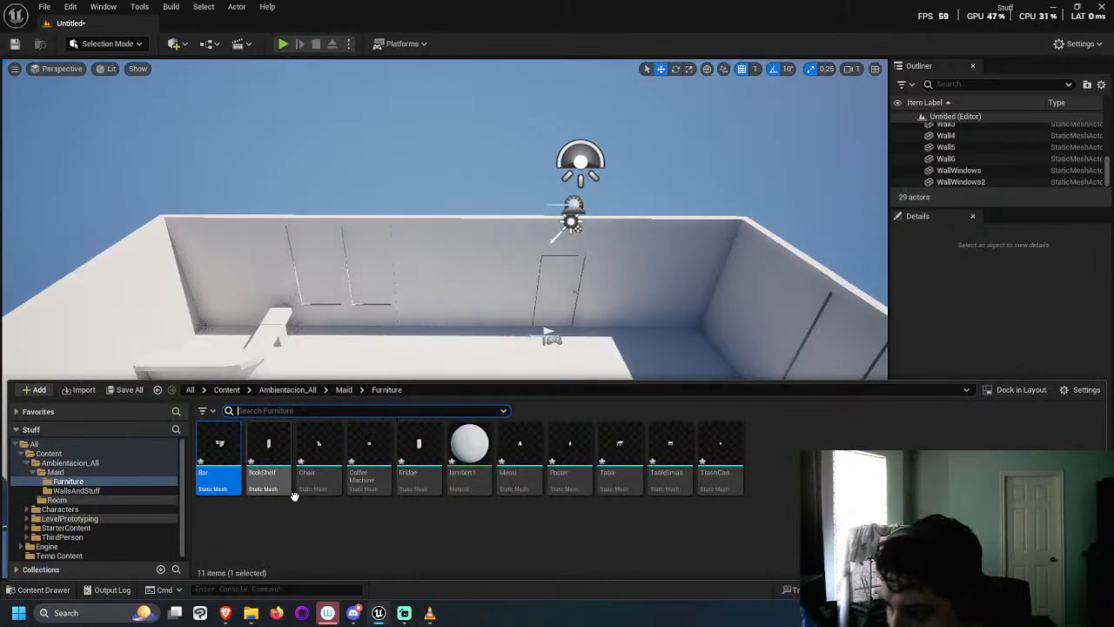
left_click_drag(268, 445, 687, 350)
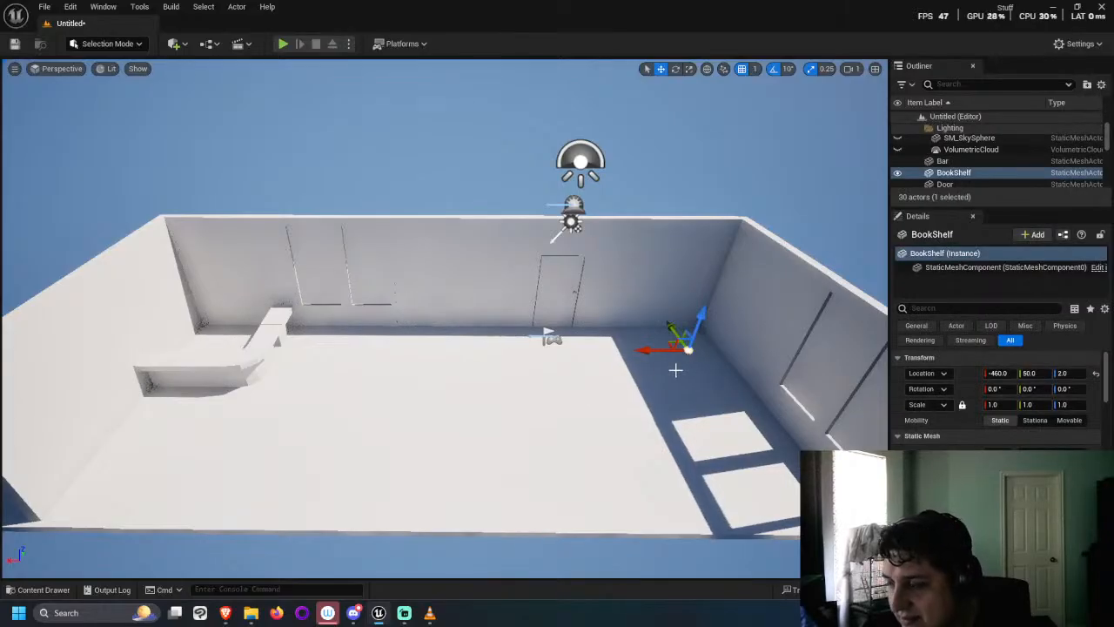
Step: Scale the bookshelf uniformly to 50 and move it along X against the window wall in the corner
left_click(1002, 405)
type("5")
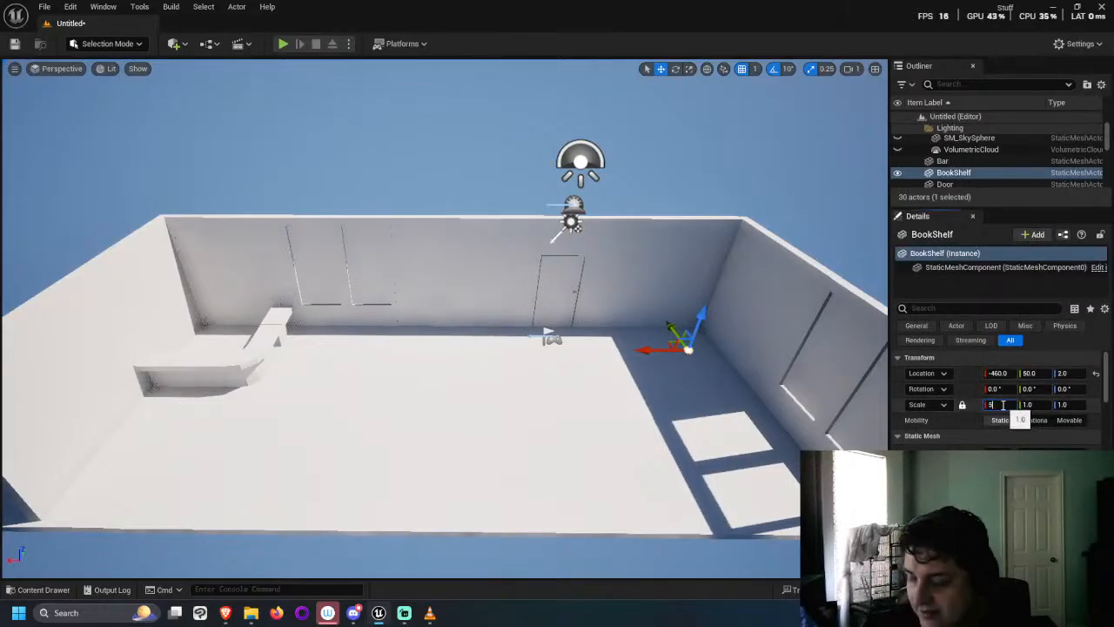
type("0")
key("Return")
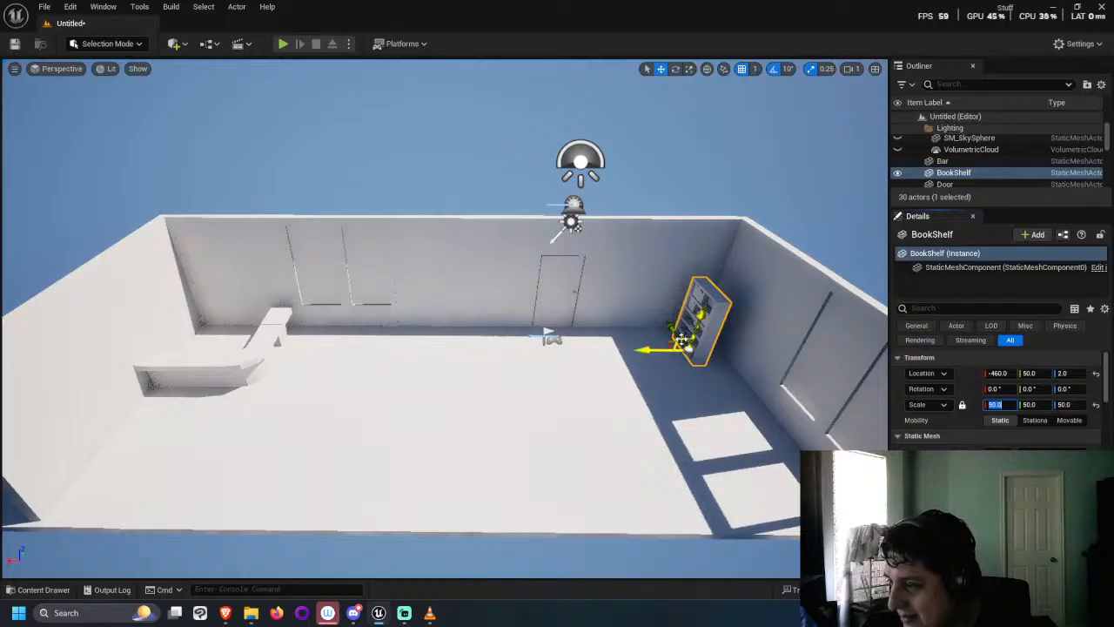
left_click_drag(653, 350, 692, 334)
left_click(647, 172)
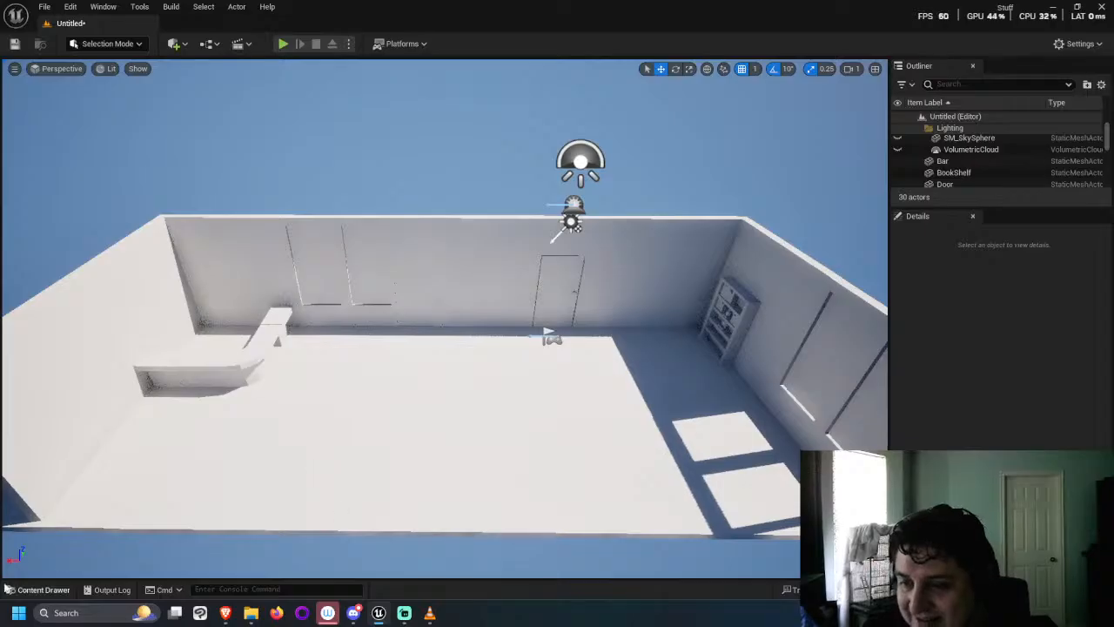
Step: Place a CoffeeMachine mesh on the floor near the bar and set its uniform scale to 50
left_click(37, 590)
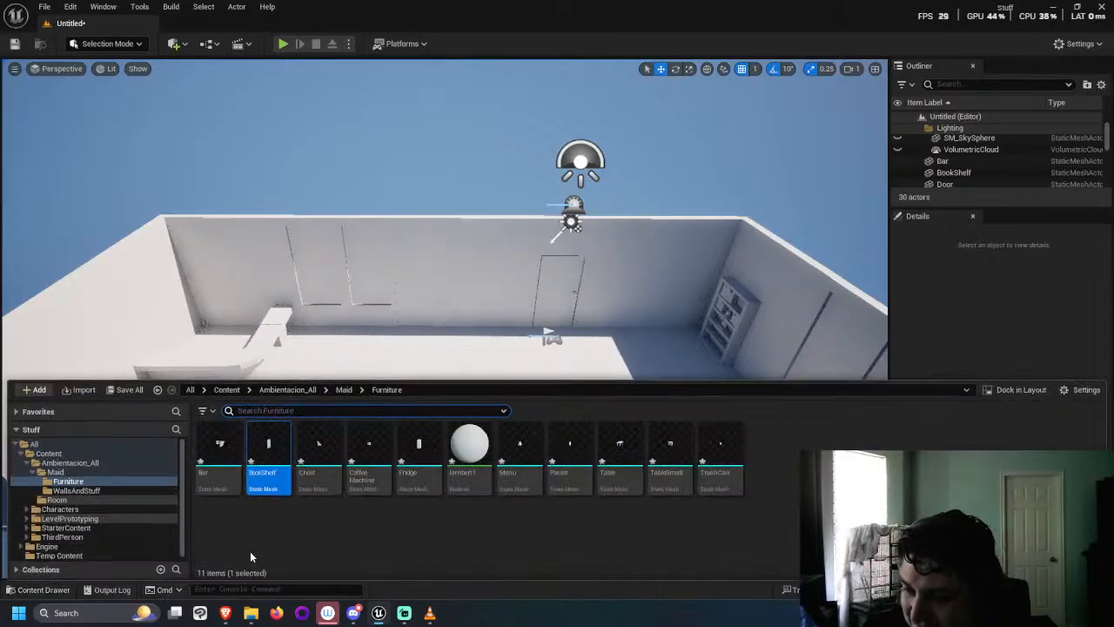
left_click_drag(369, 452, 298, 337)
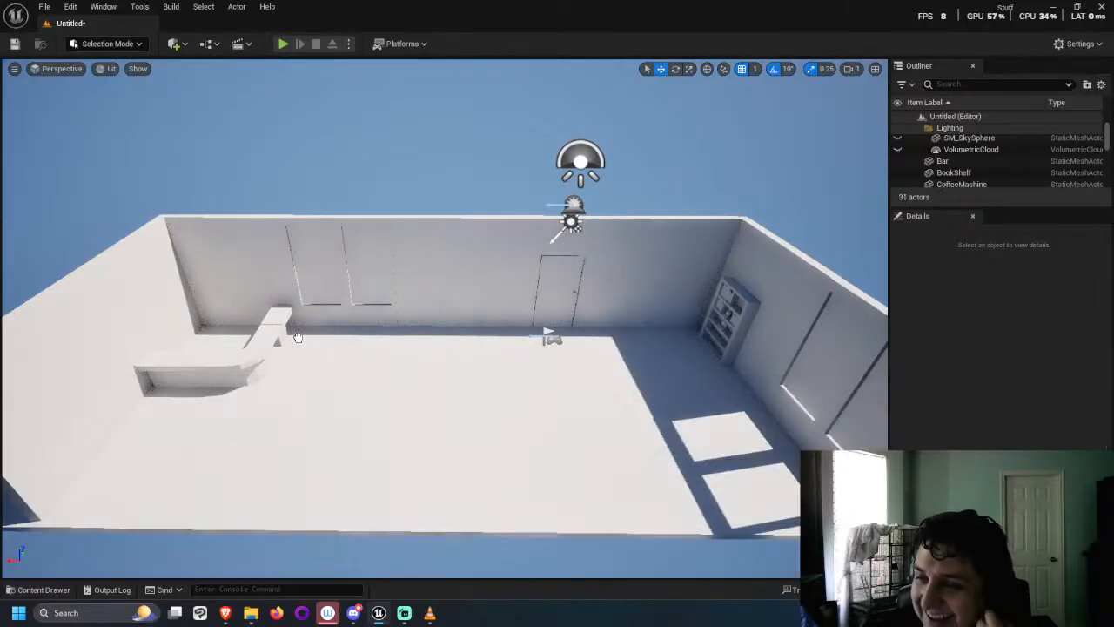
left_click(319, 406)
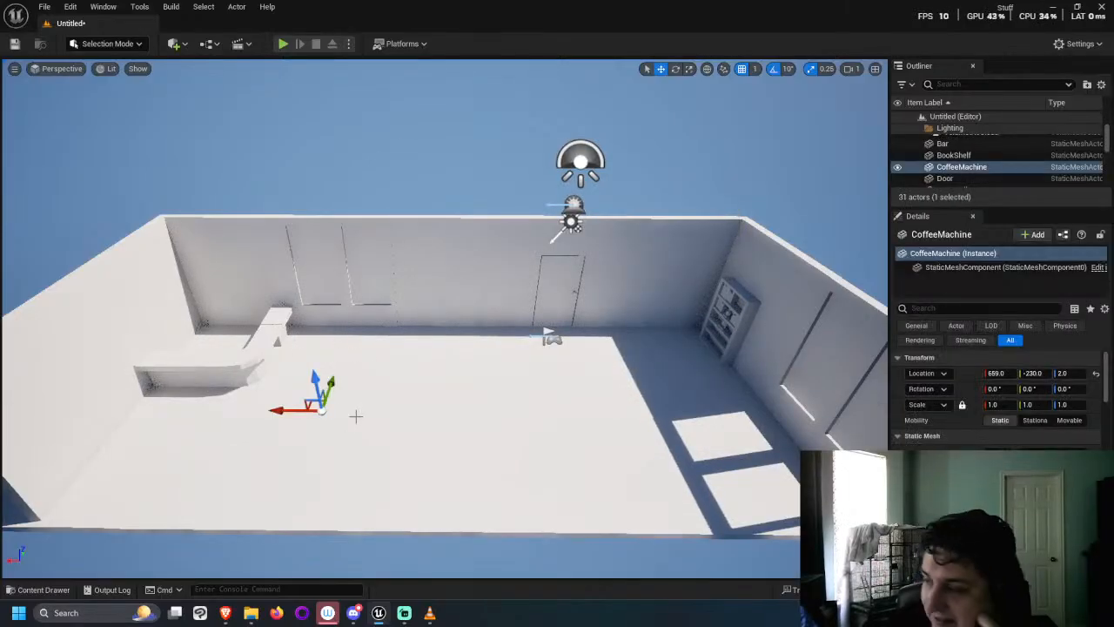
left_click(996, 405)
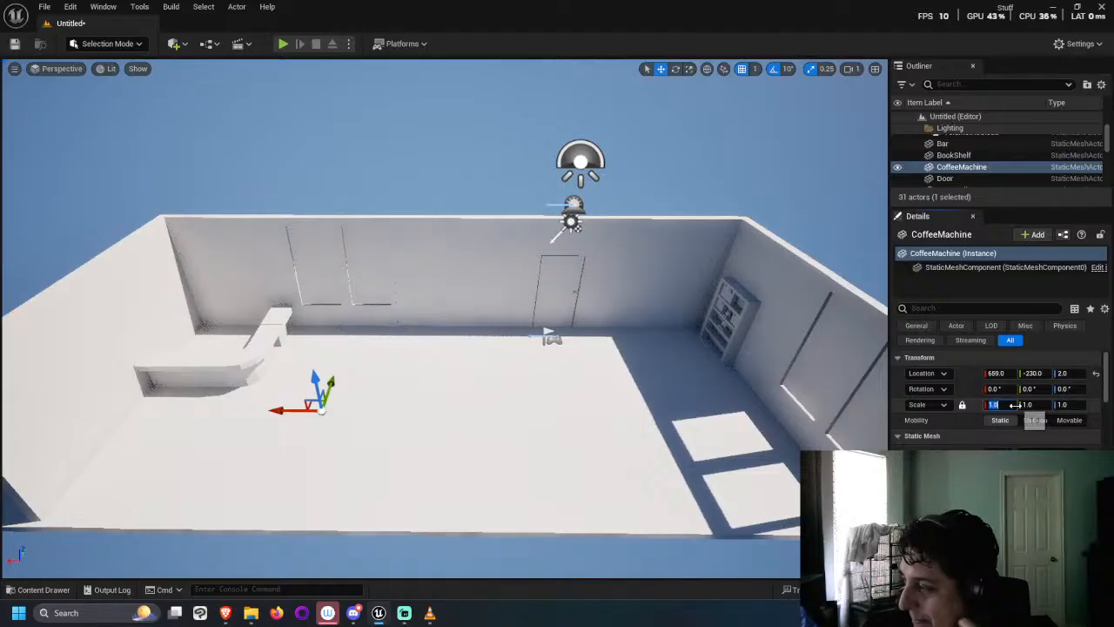
type("50")
key("Return")
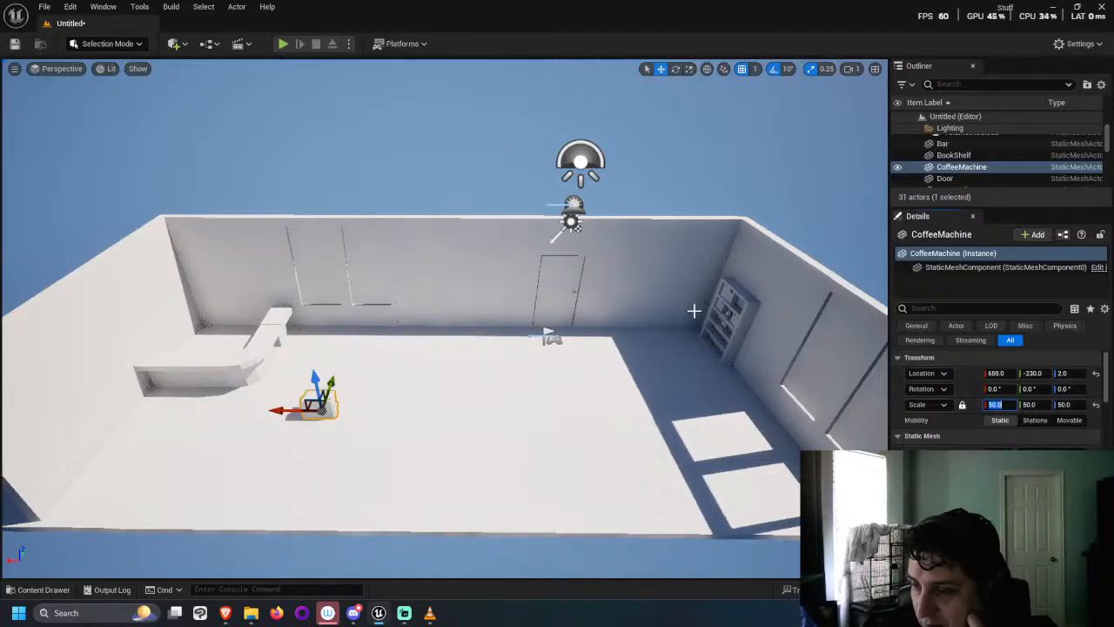
Step: Move the coffee machine over the end of the bar nearest the long wall, at X 893, Y 14, Z 97
left_click_drag(315, 383, 302, 309)
scroll(282, 302, "up", 5)
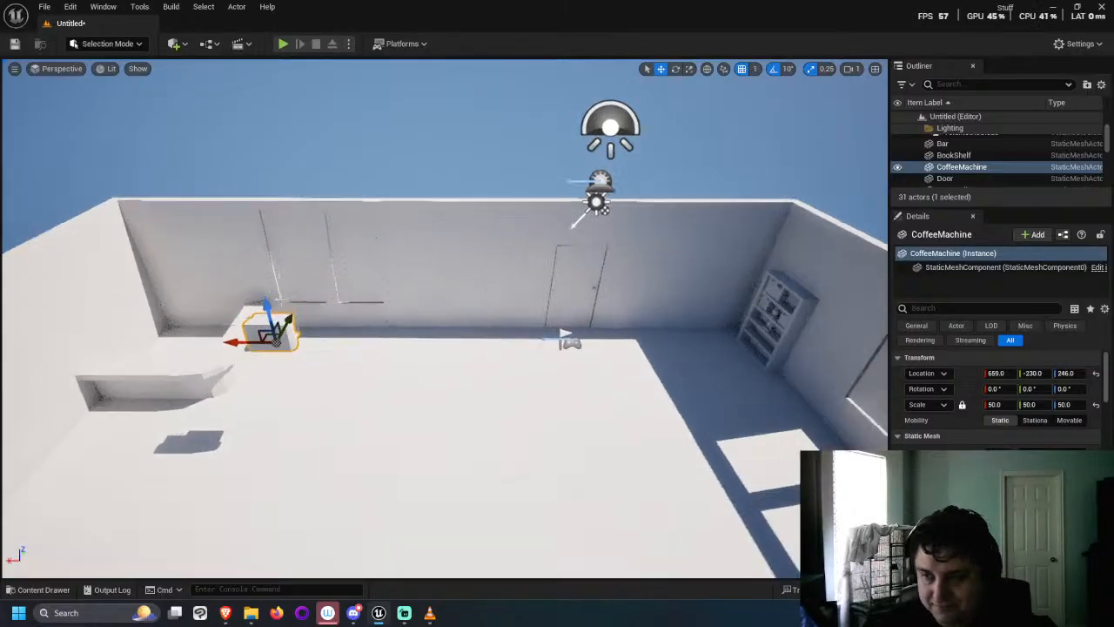
right_click_drag(148, 433, 148, 432)
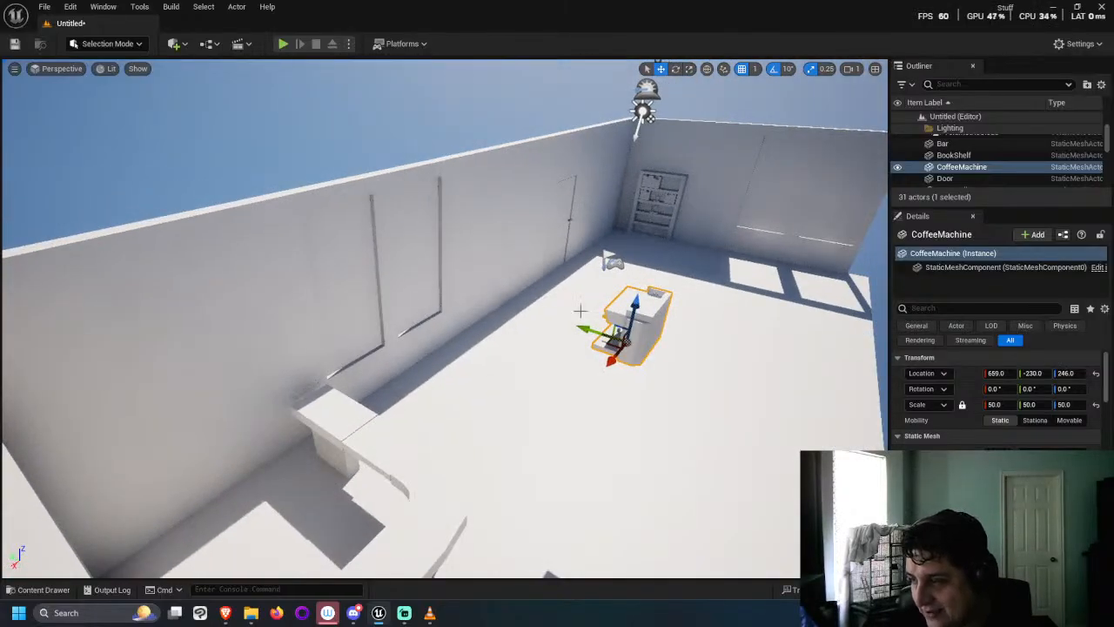
left_click_drag(607, 345, 339, 402)
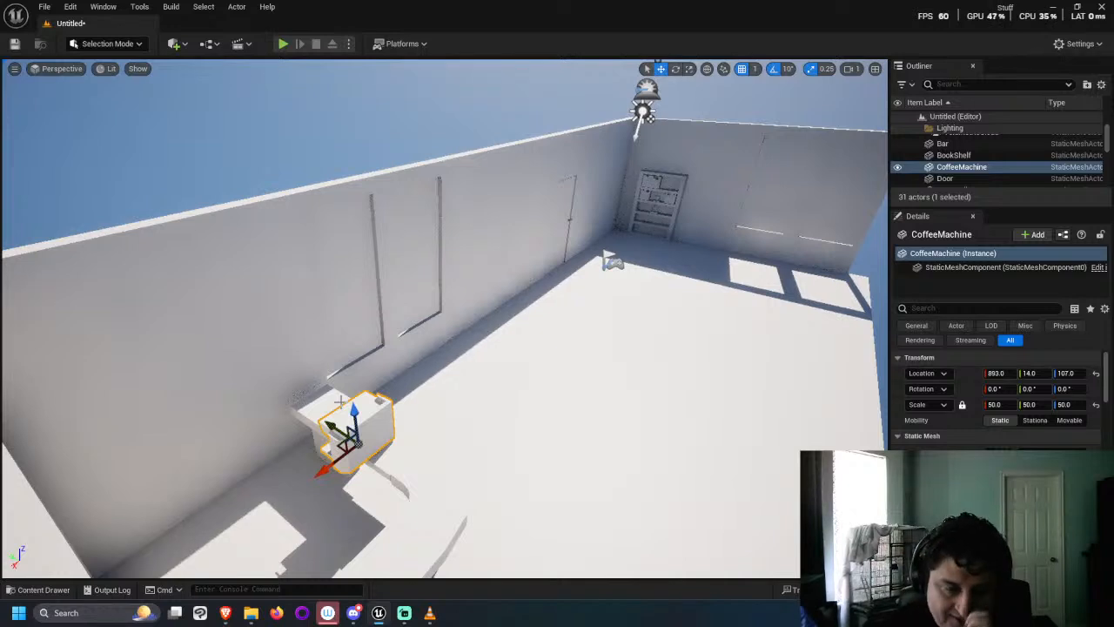
left_click_drag(350, 409, 346, 348)
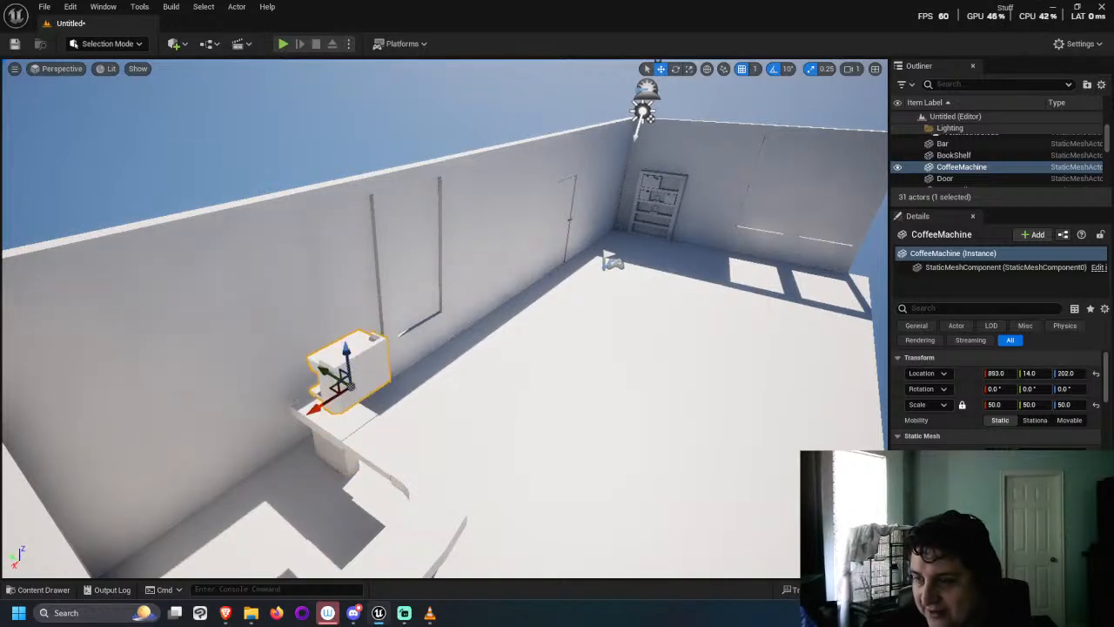
left_click(409, 451)
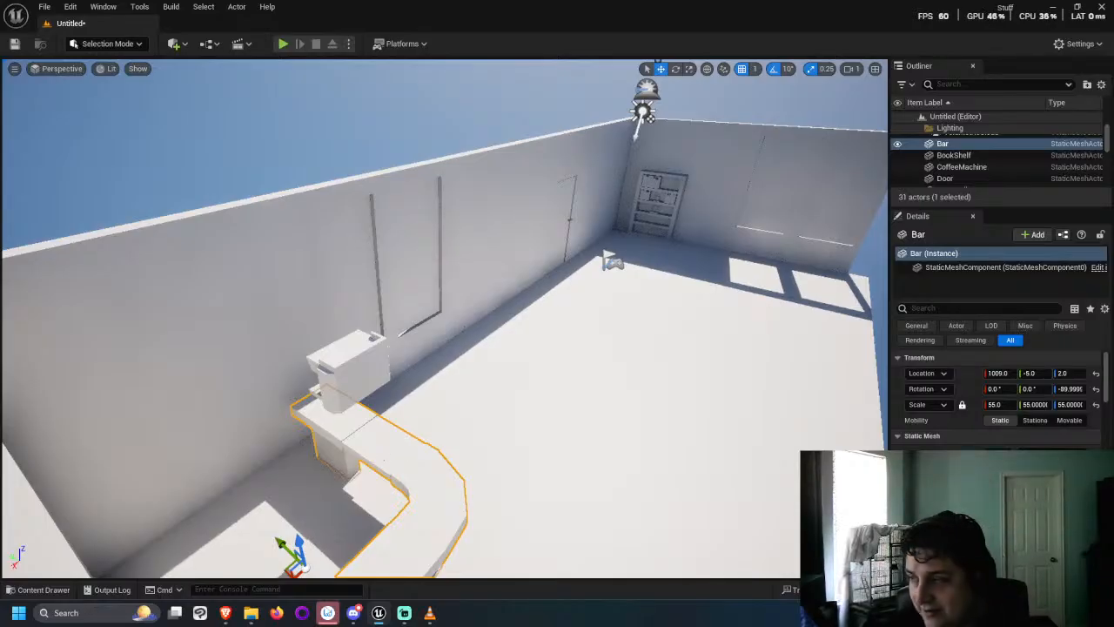
mouse_move(328, 613)
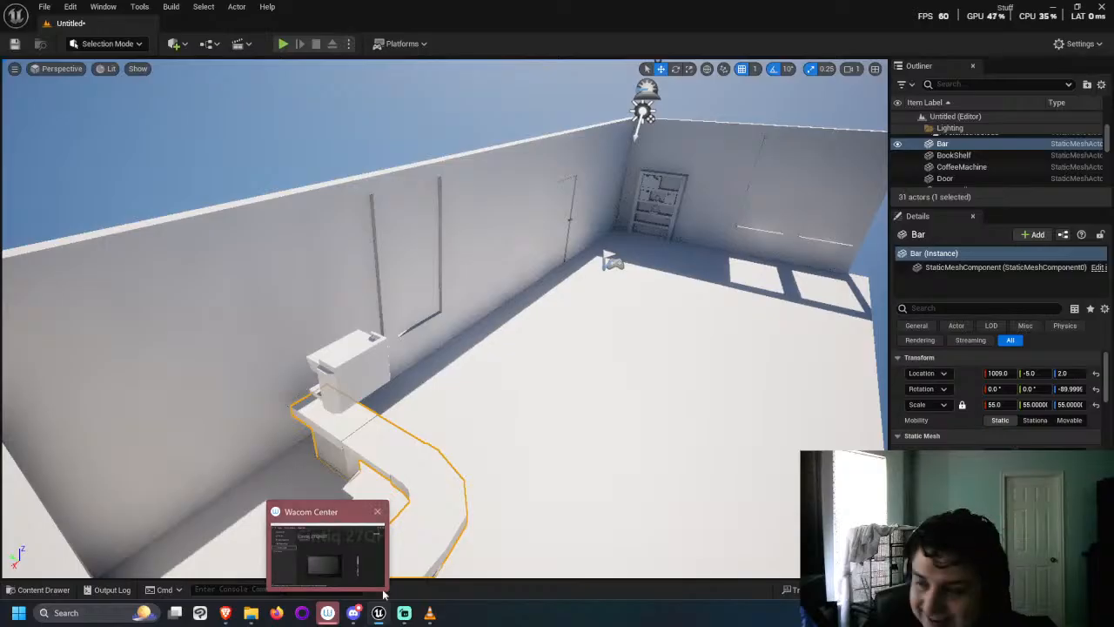
right_click_drag(497, 426, 247, 356)
left_click(247, 355)
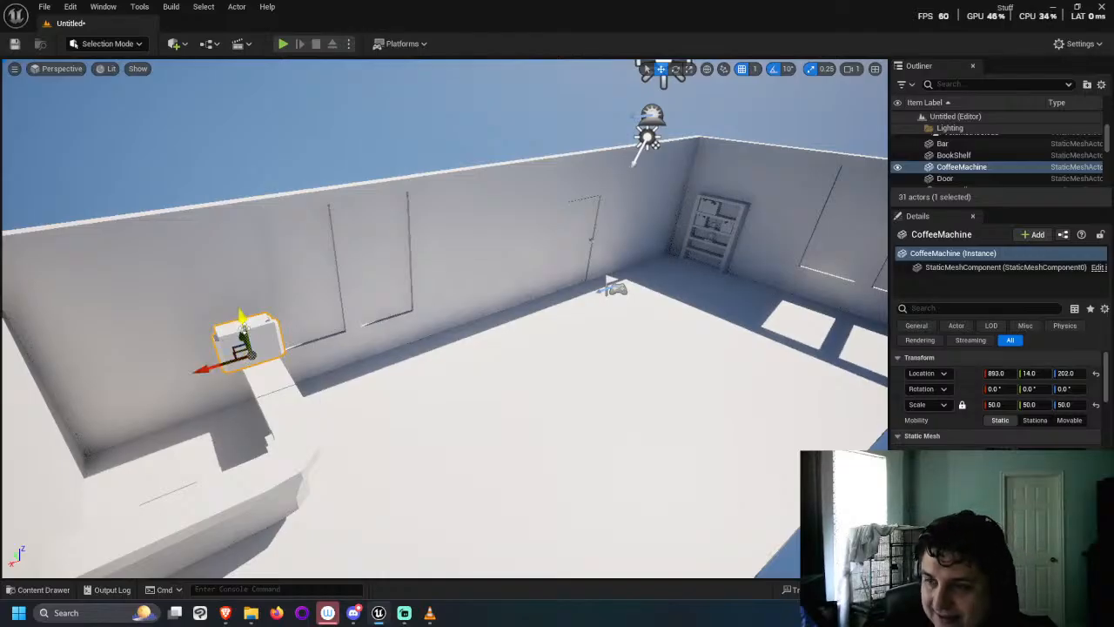
left_click_drag(242, 324, 268, 379)
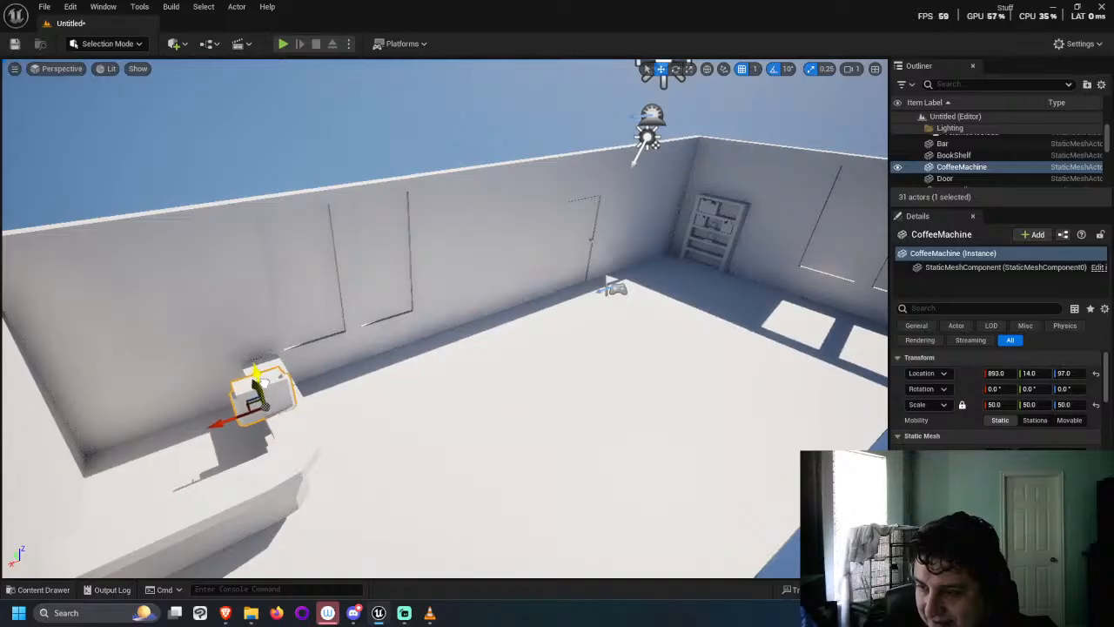
Step: Move the coffee machine along the bar counter to its far end by the end wall, at X 1109, Y -133
right_click_drag(252, 405, 175, 330)
left_click_drag(557, 487, 660, 548)
right_click_drag(660, 548, 635, 444)
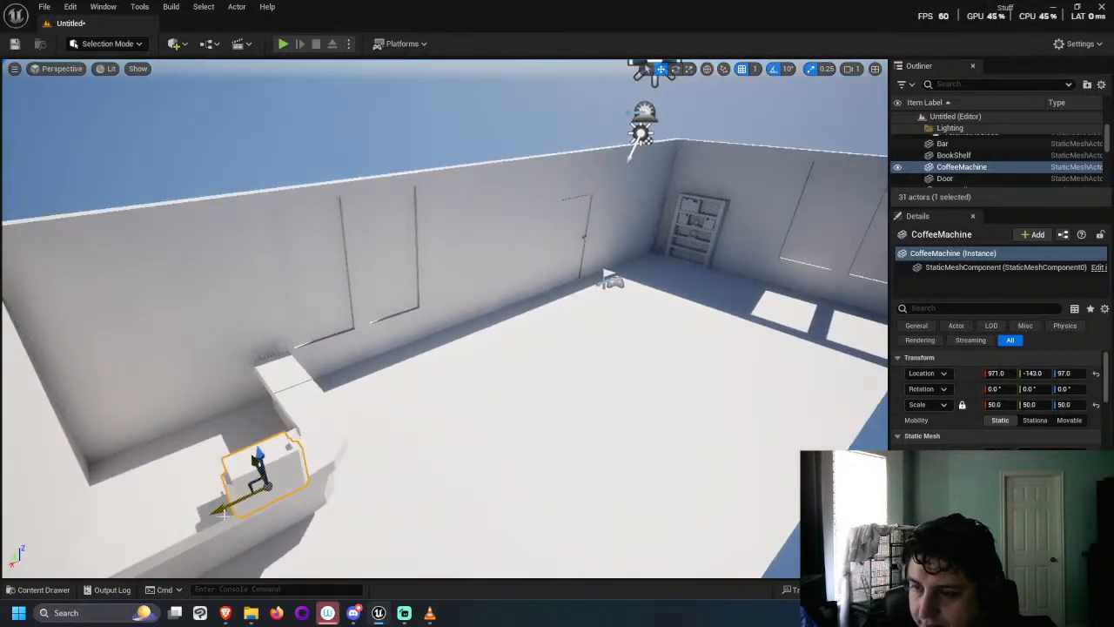
right_click_drag(222, 515, 431, 442)
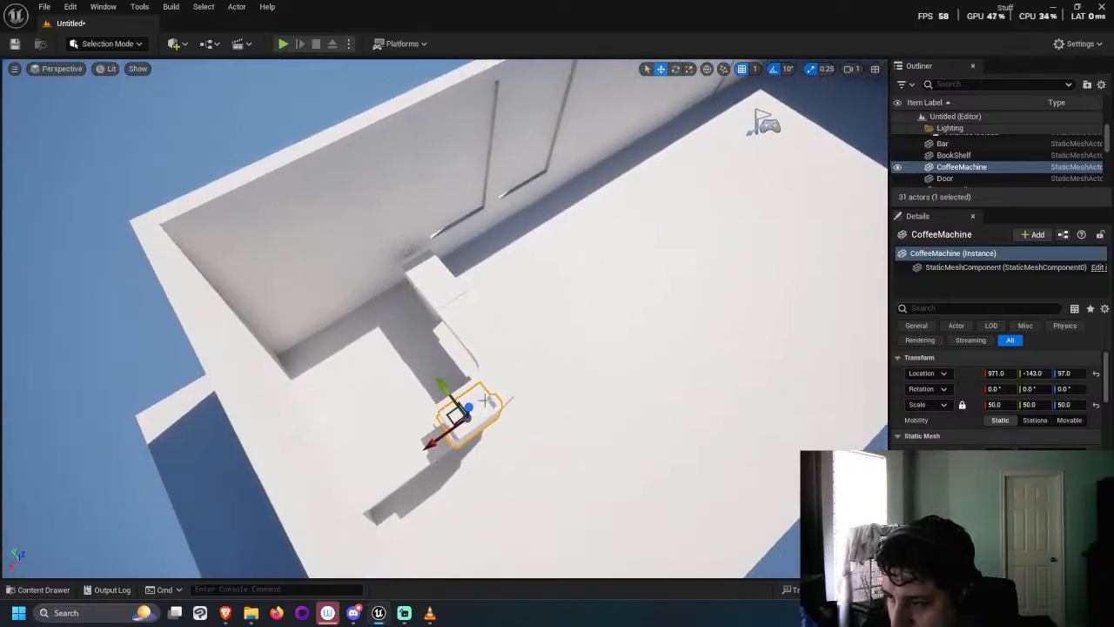
left_click_drag(430, 442, 413, 452)
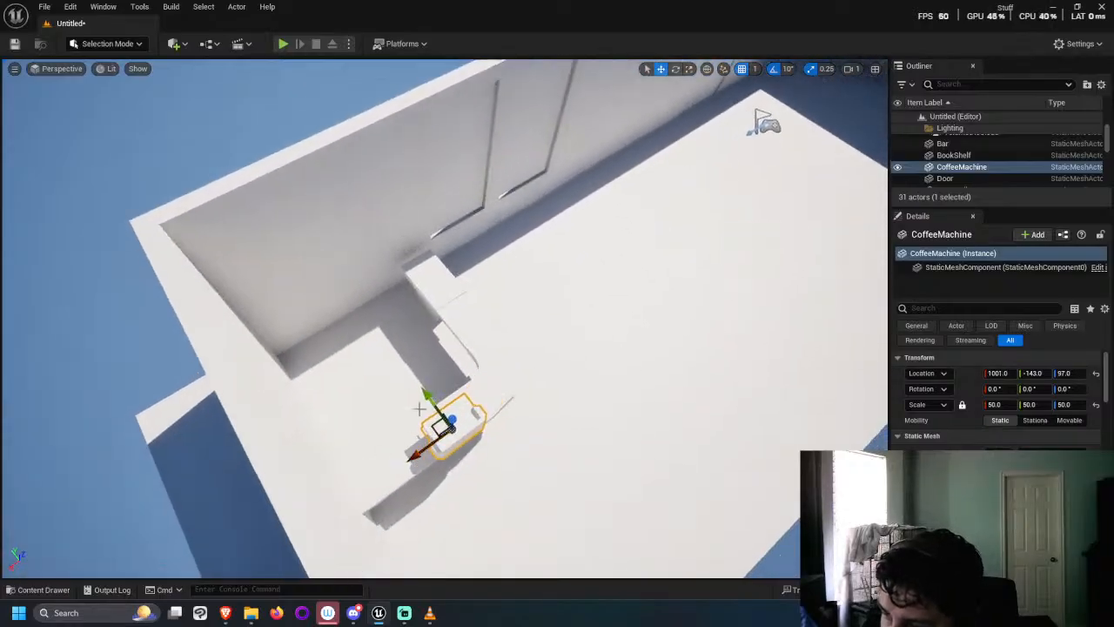
left_click_drag(424, 393, 421, 389)
left_click_drag(411, 447, 350, 488)
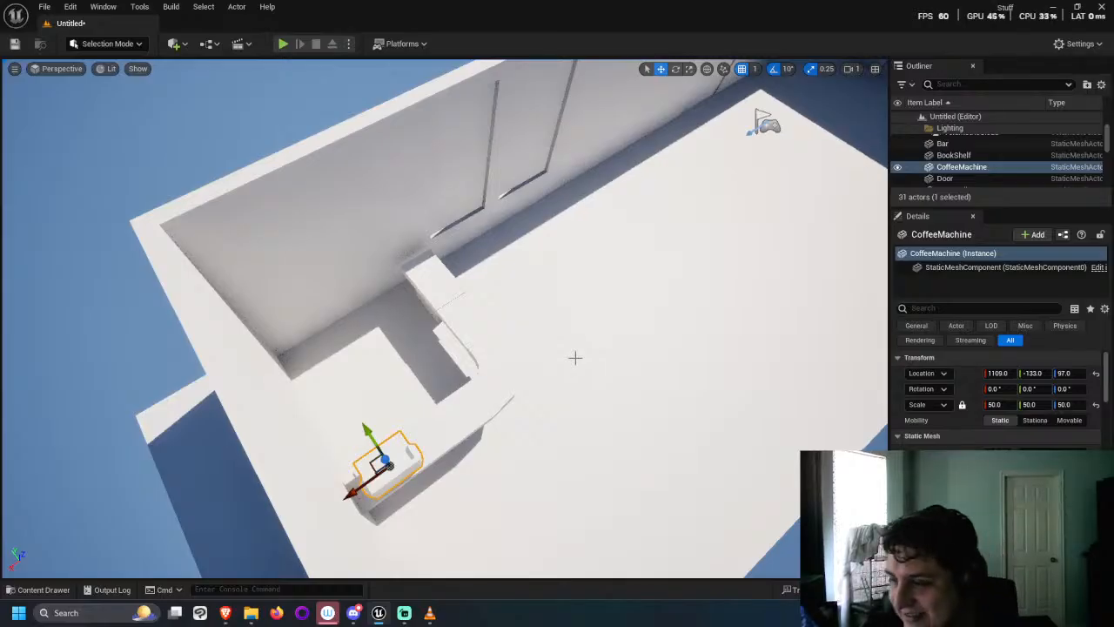
Step: Examine the bar and the coffee machine's placement on the counter up close from several angles
right_click_drag(337, 369, 180, 181)
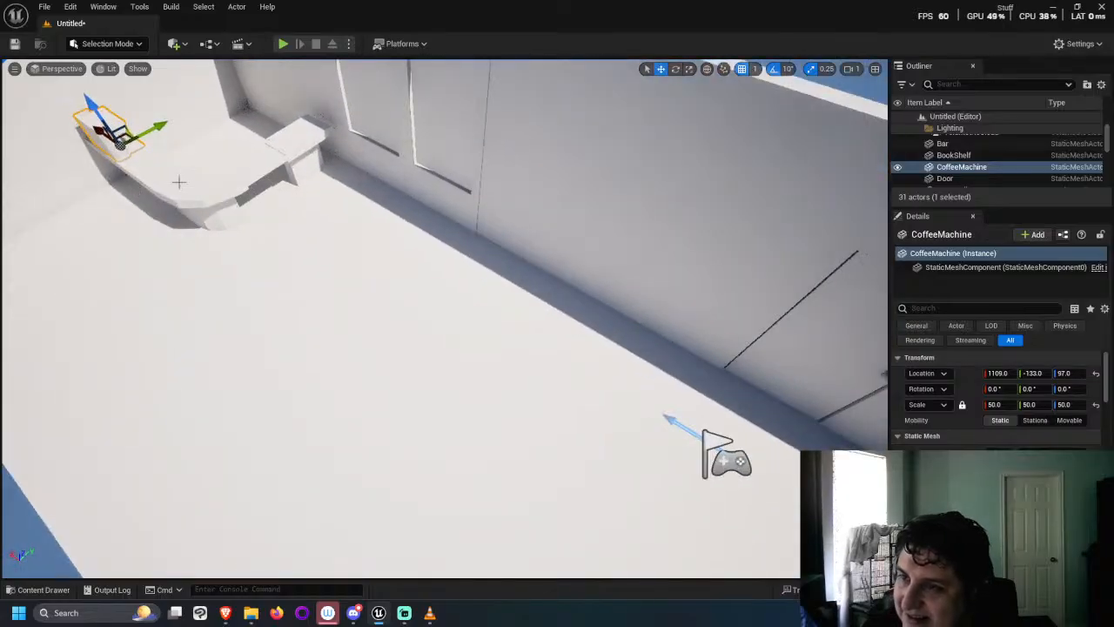
left_click(181, 180)
key("f")
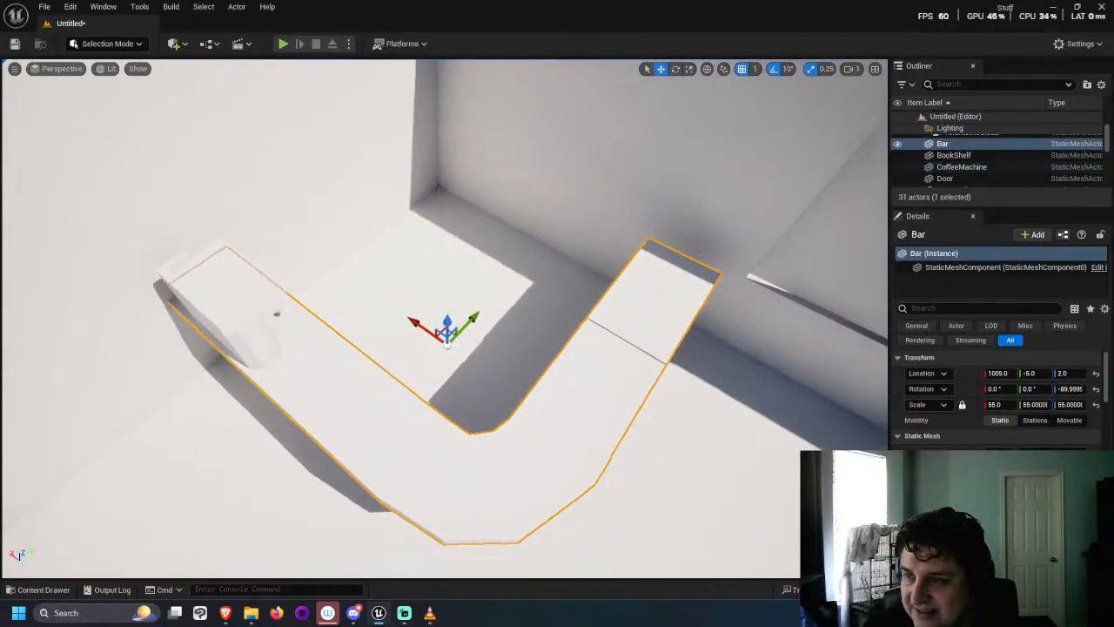
left_click_drag(187, 181, 289, 160, "alt")
left_click(344, 202)
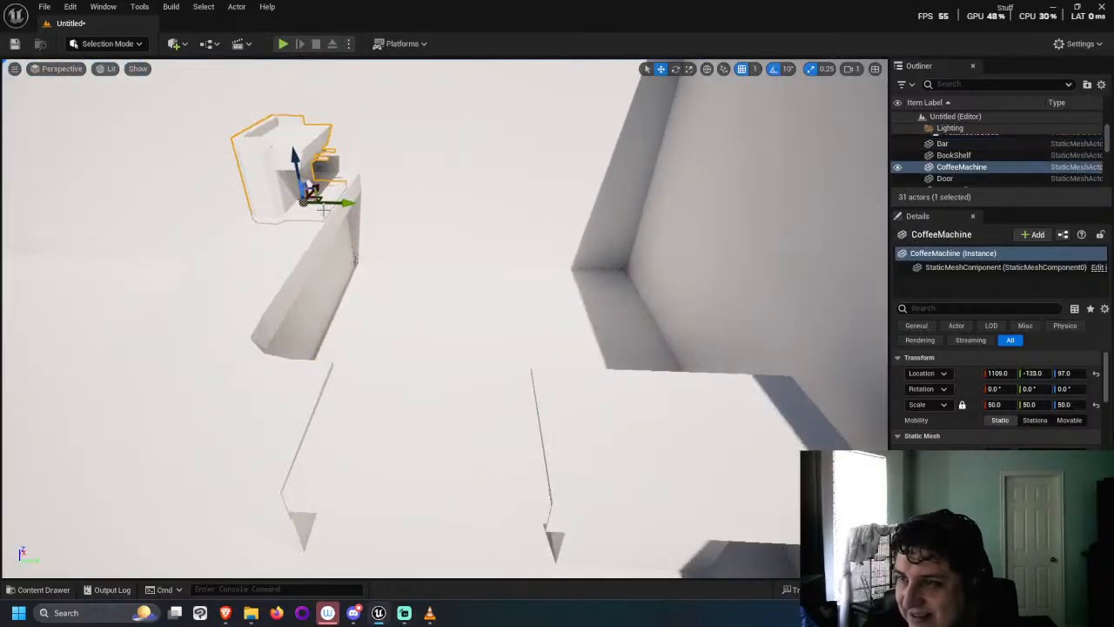
left_click(222, 209)
left_click_drag(219, 212, 261, 276, "alt")
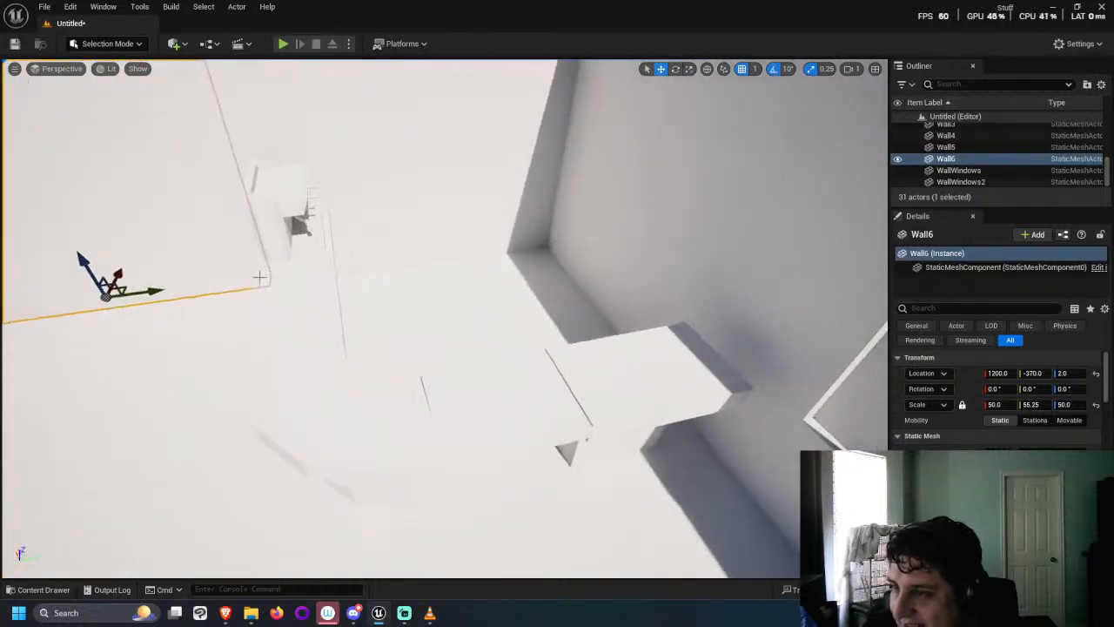
Step: Place a Fridge mesh on the floor beside the bar and set its uniform scale to 50
left_click(35, 588)
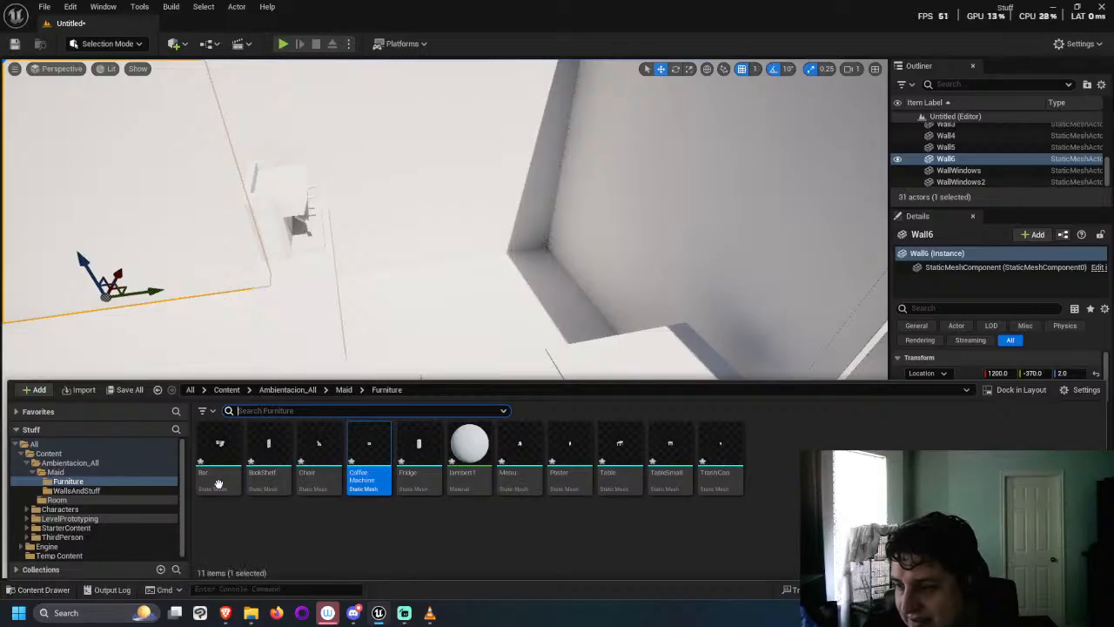
left_click_drag(424, 454, 183, 398)
key("f")
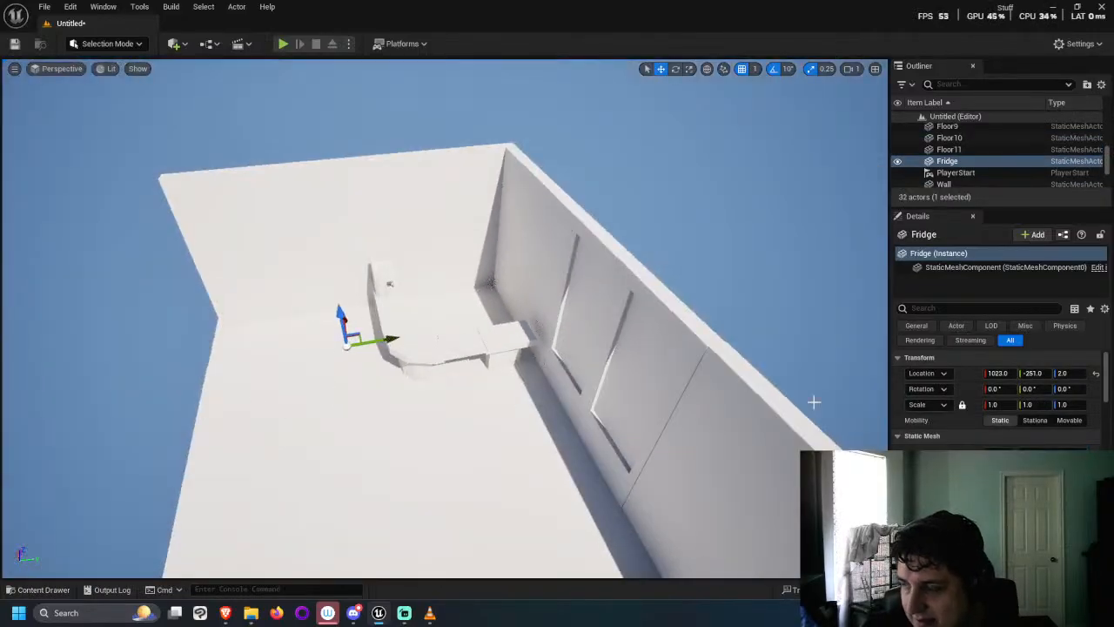
left_click(995, 404)
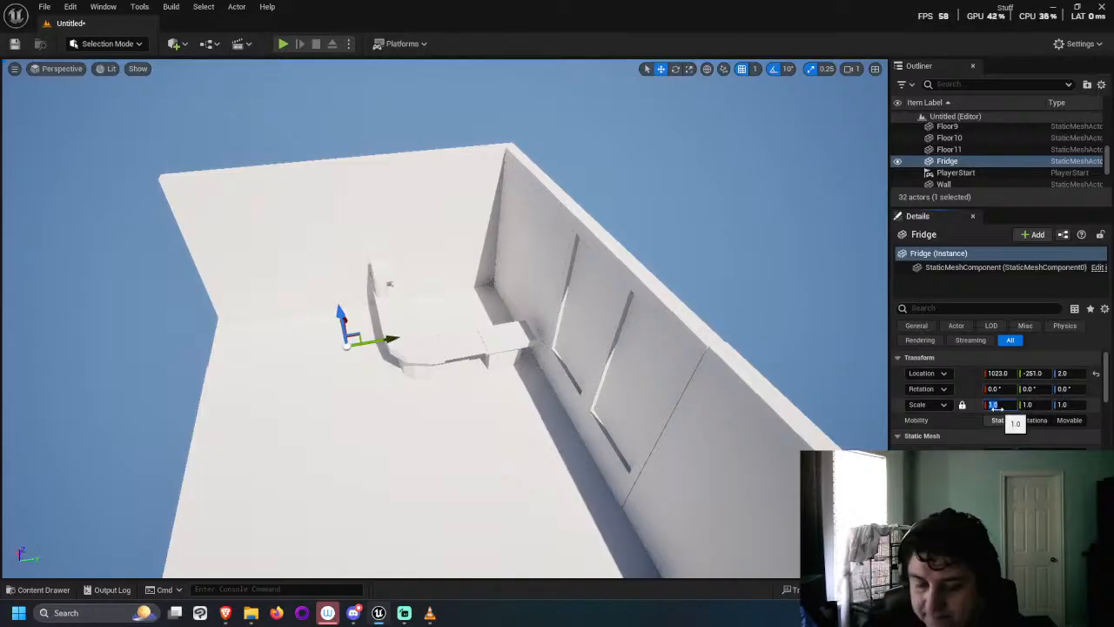
type("50")
key("Return")
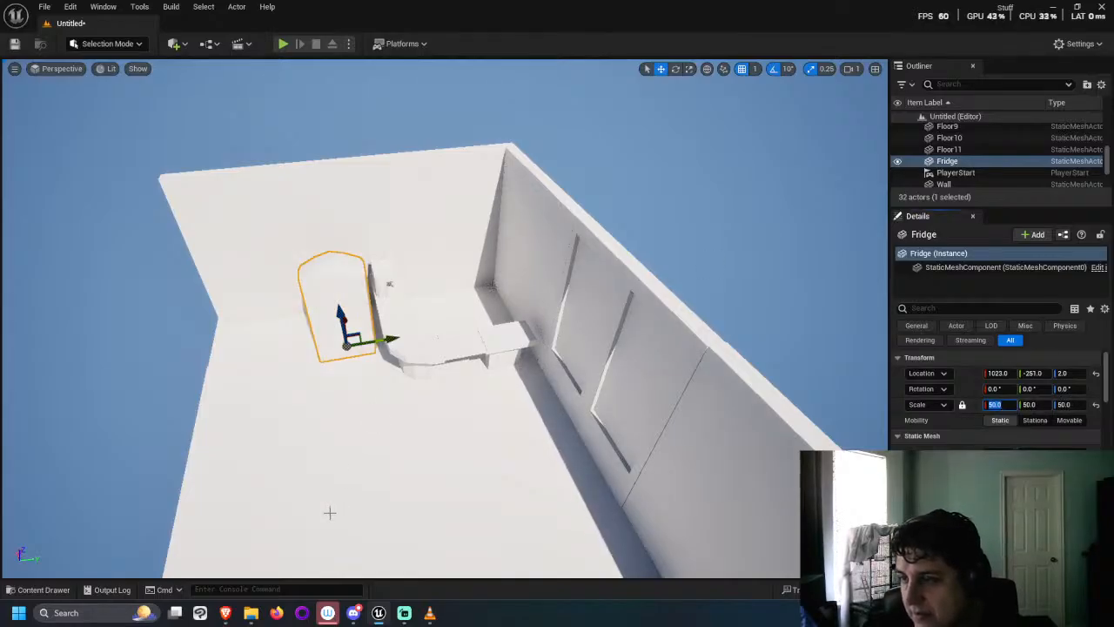
Step: Rotate the fridge 180° about its vertical axis so its door side faces into the room
mouse_move(329, 512)
left_mouse_down("alt")
mouse_move(548, 501)
mouse_move(340, 510)
left_mouse_up("alt")
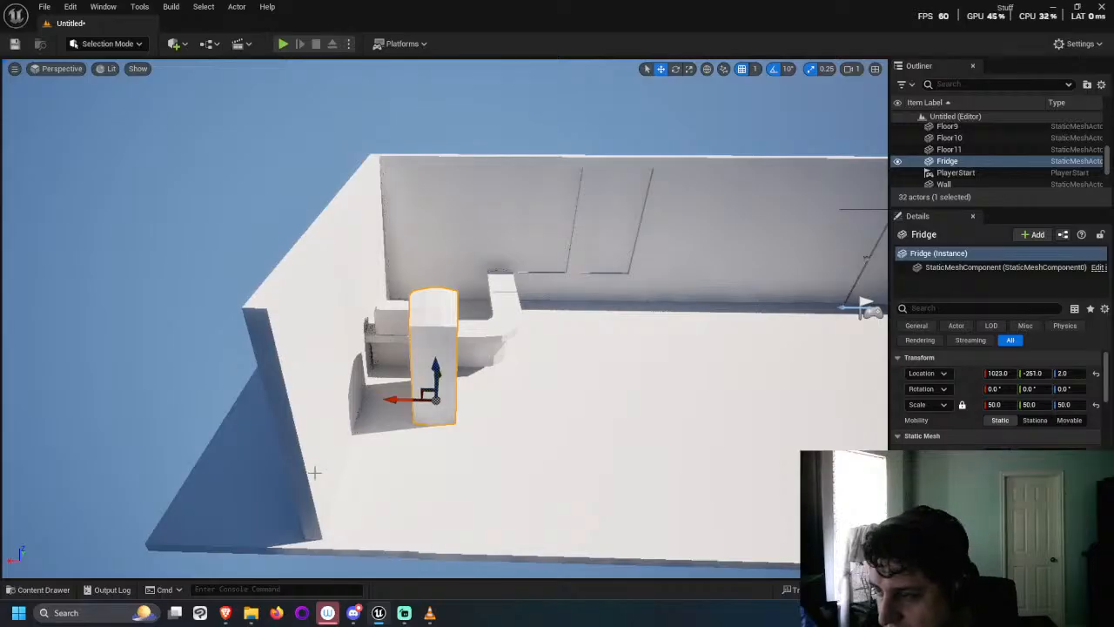
key("e")
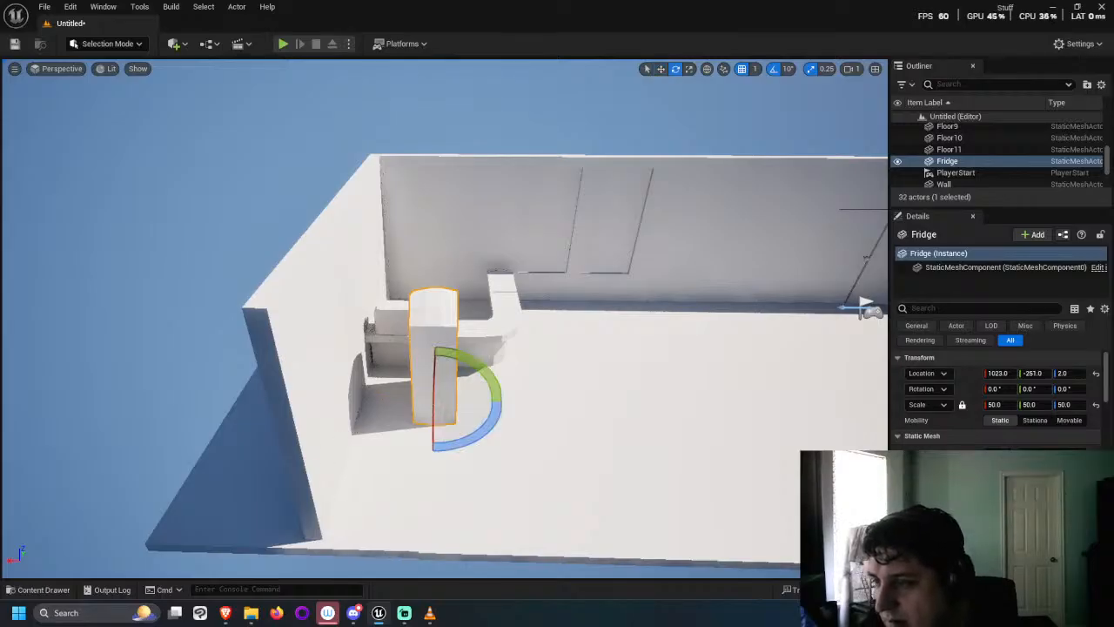
left_click_drag(481, 417, 500, 402)
key("w")
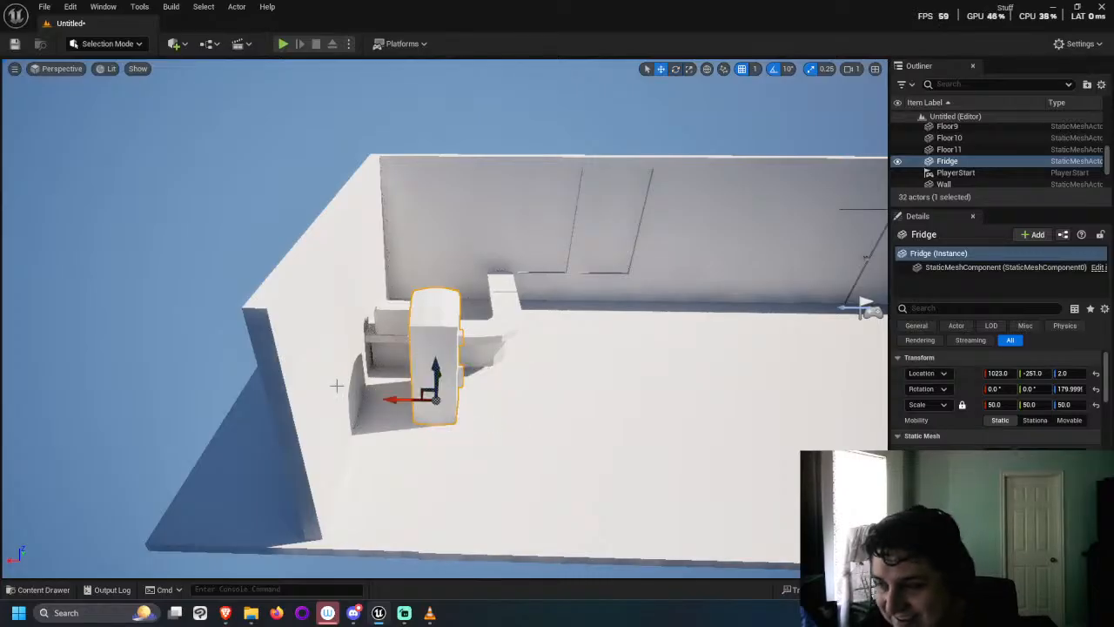
Step: Move the fridge against the end wall beside the bar, at X 1136, Y -291
left_click_drag(330, 387, 305, 397, "alt")
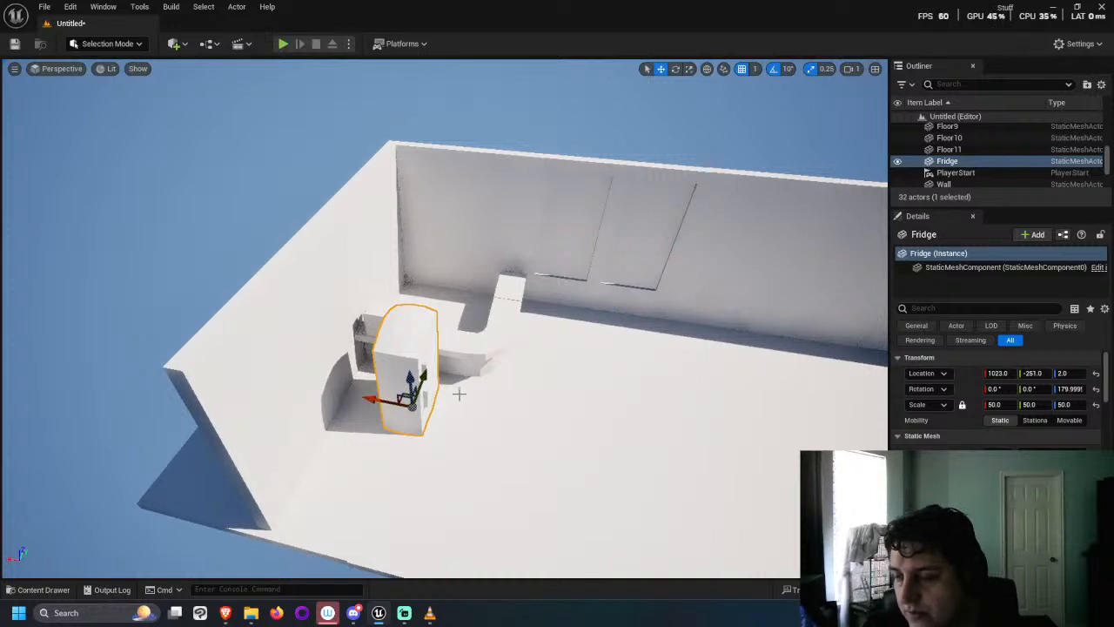
right_click_drag(458, 391, 484, 410)
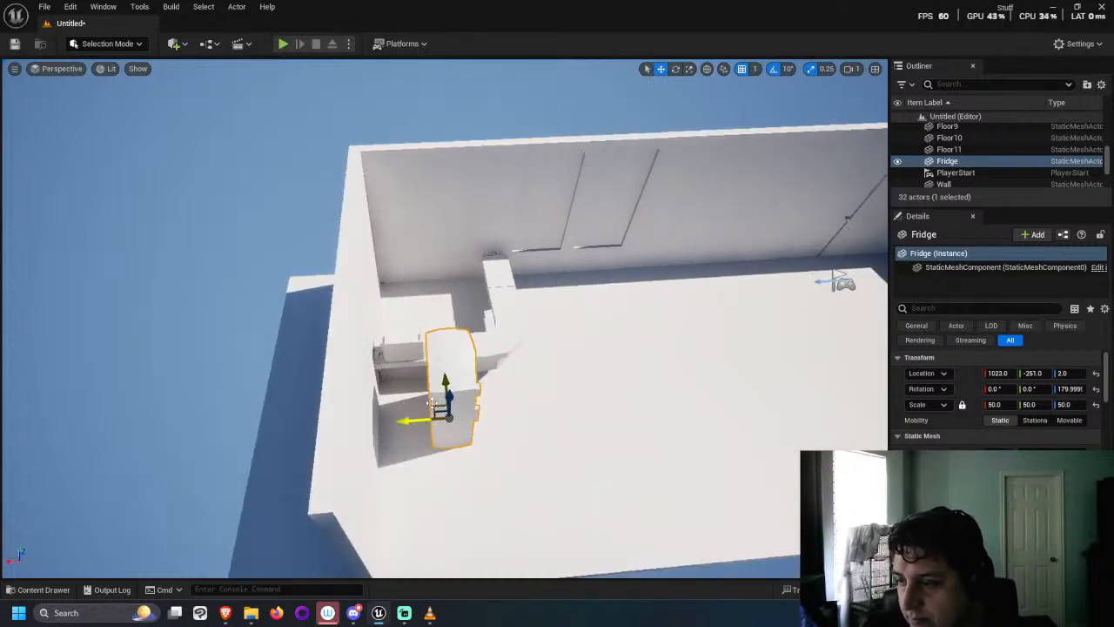
left_click_drag(432, 404, 380, 424)
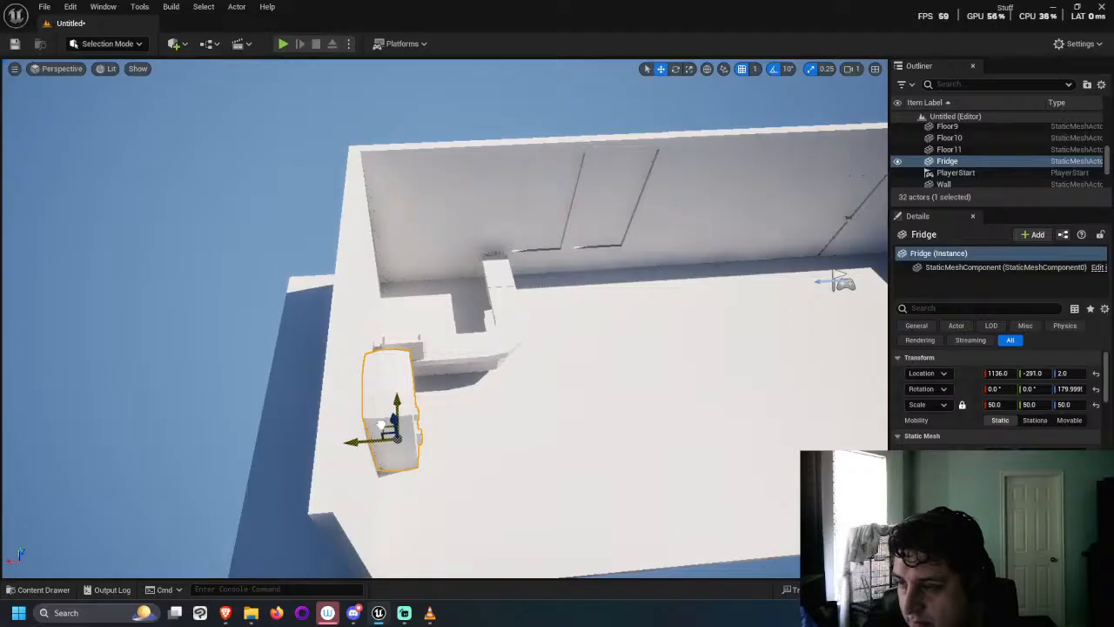
right_click_drag(666, 427, 714, 432)
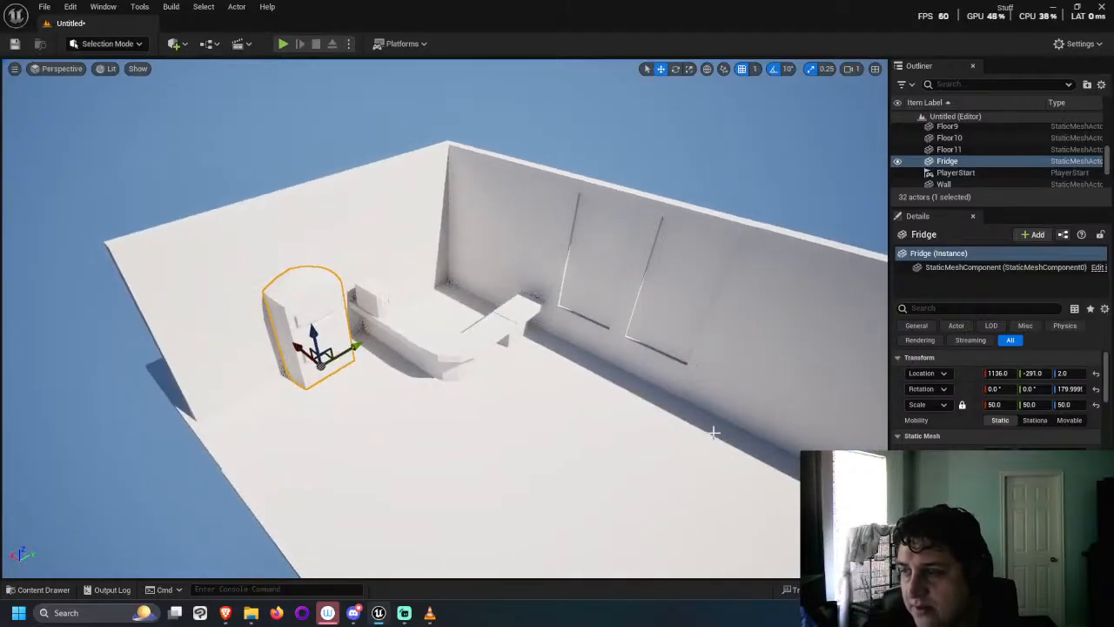
Step: Inspect the whole room in the Wireframe view mode and return the viewport to Lit
left_click(109, 71)
left_click(174, 142)
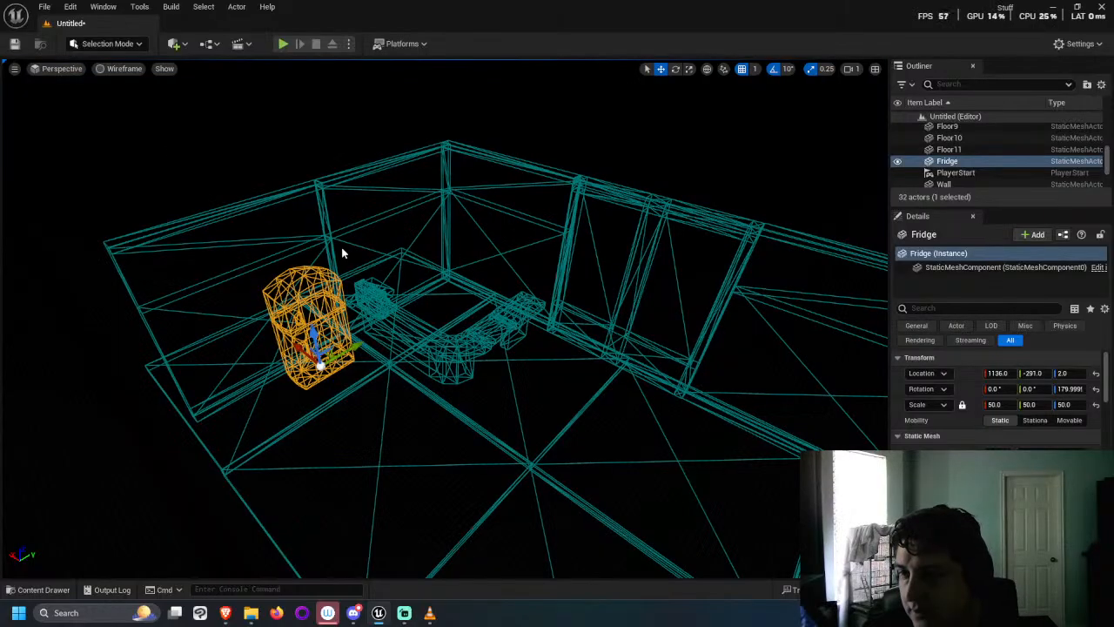
right_click_drag(342, 252, 309, 356)
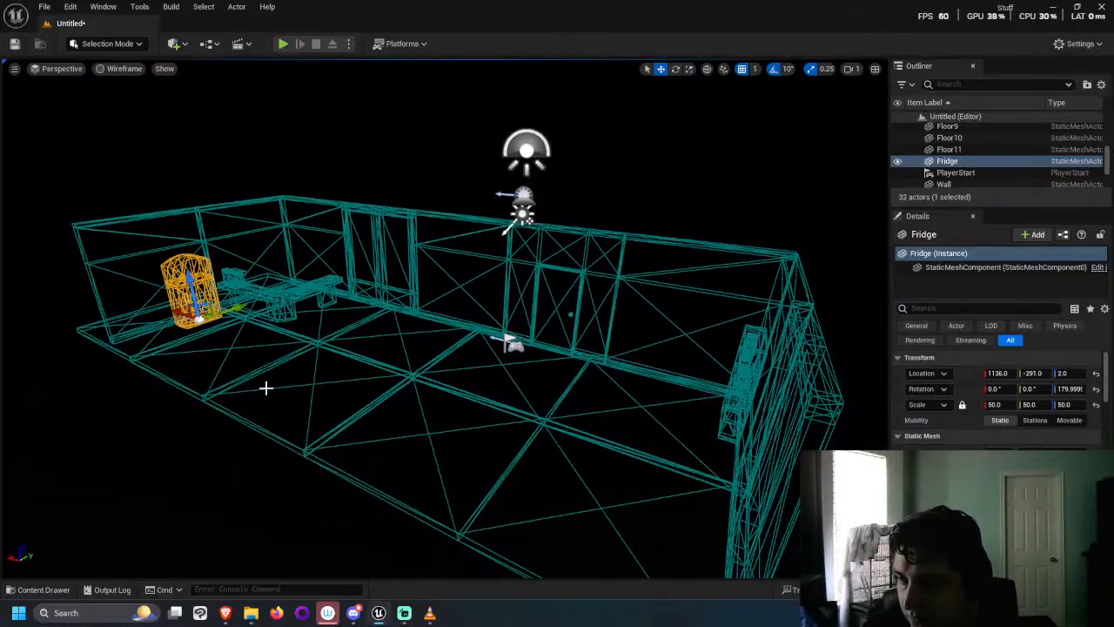
left_click(139, 69)
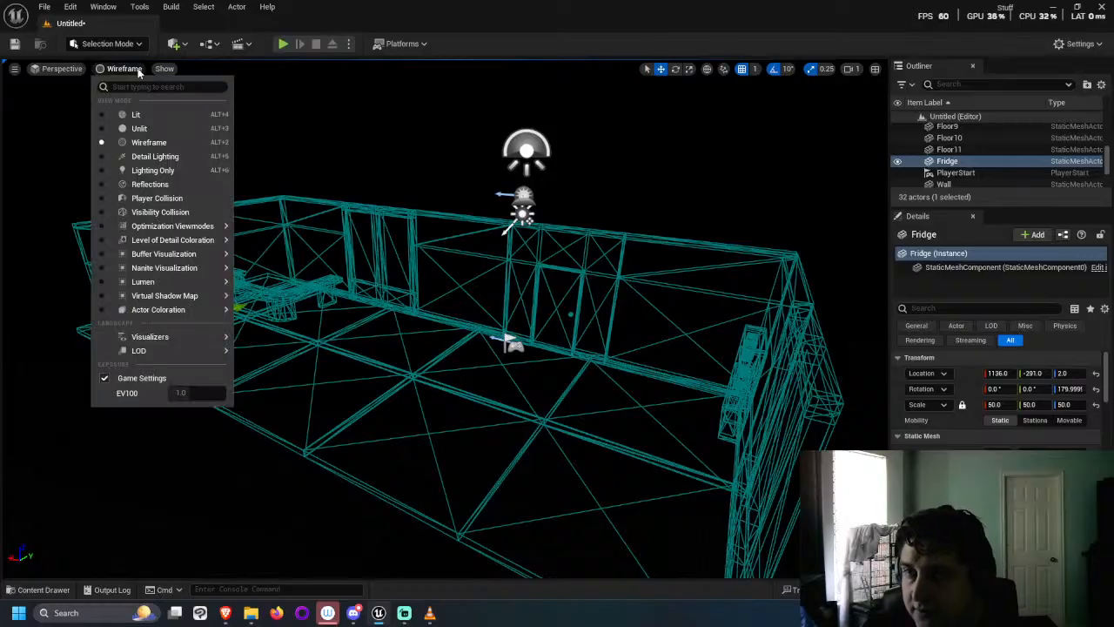
left_click(141, 115)
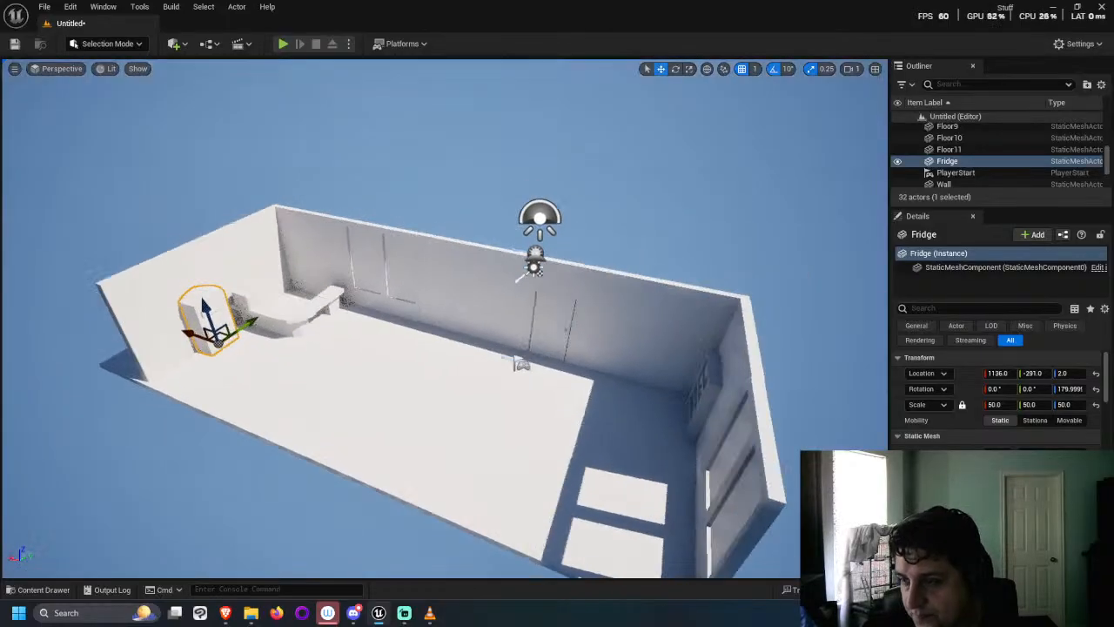
right_click_drag(435, 348, 383, 348)
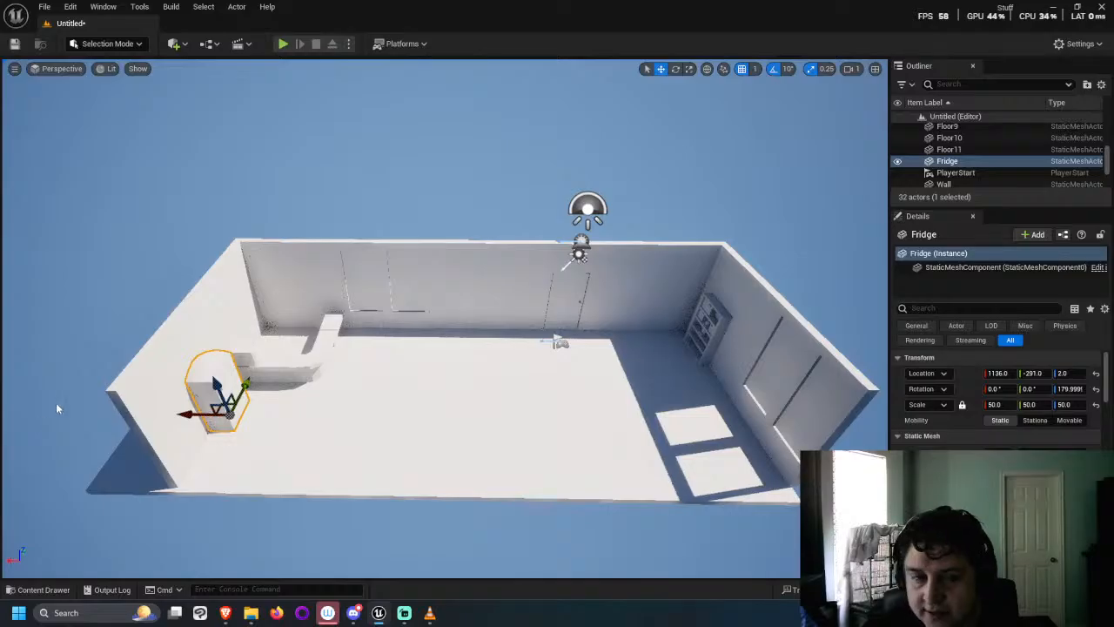
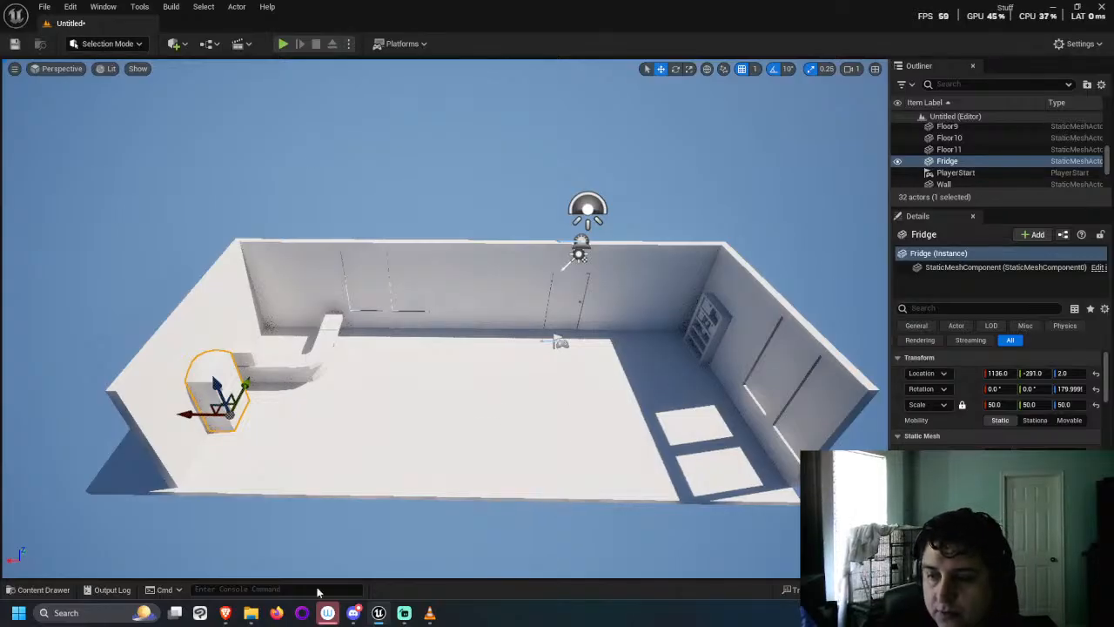
Step: Create a new folder named Buildings inside the Ambientacion_All content folder
mouse_move(250, 614)
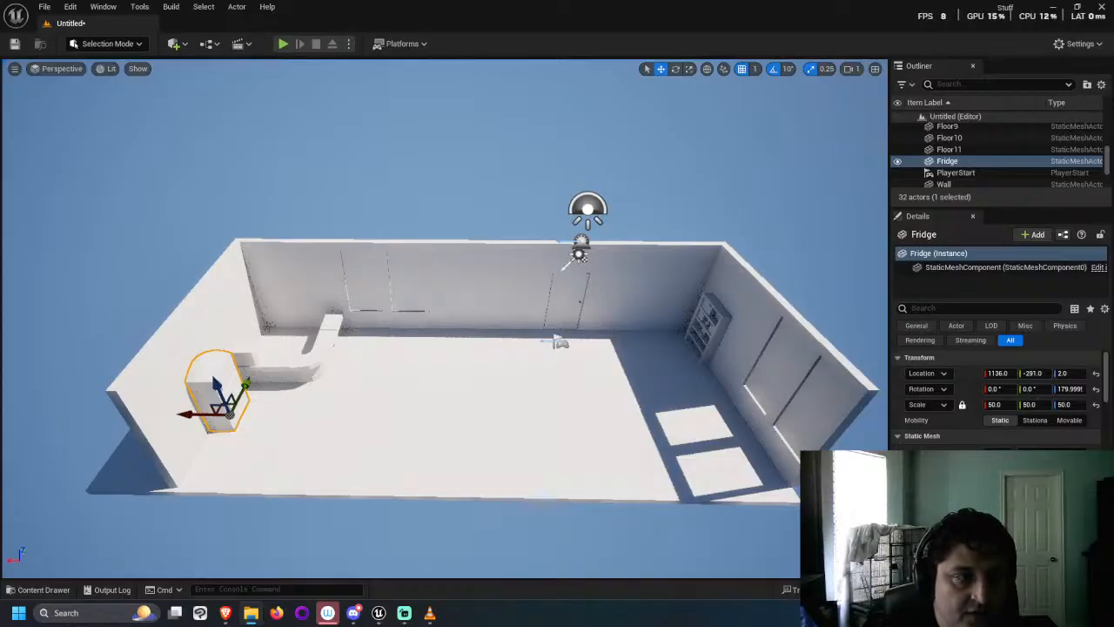
left_click(37, 589)
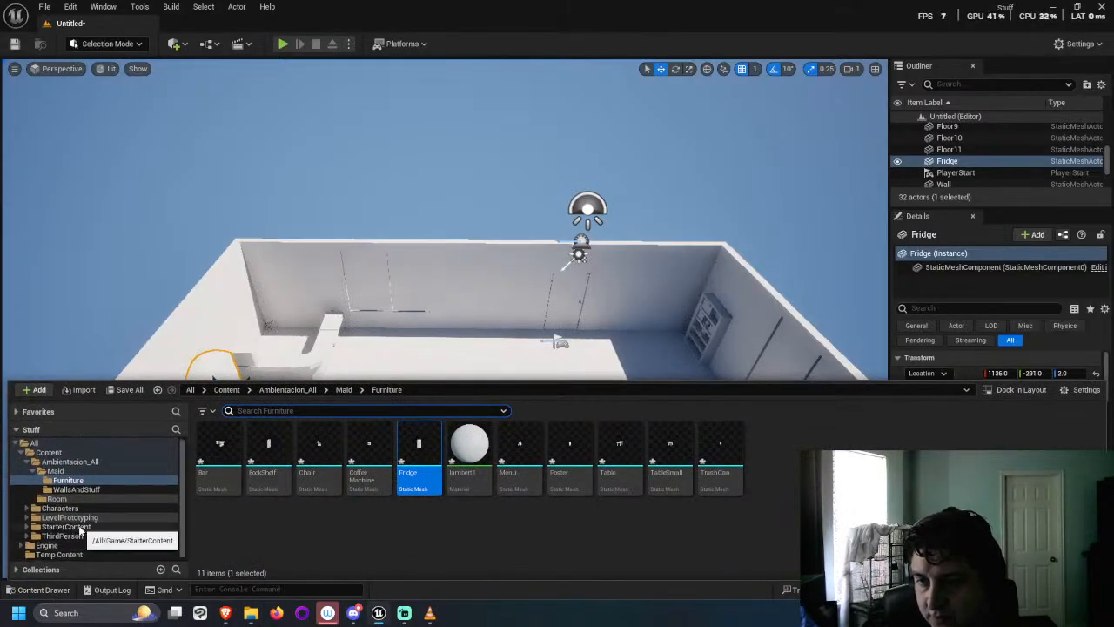
left_click(79, 528)
left_click(78, 517)
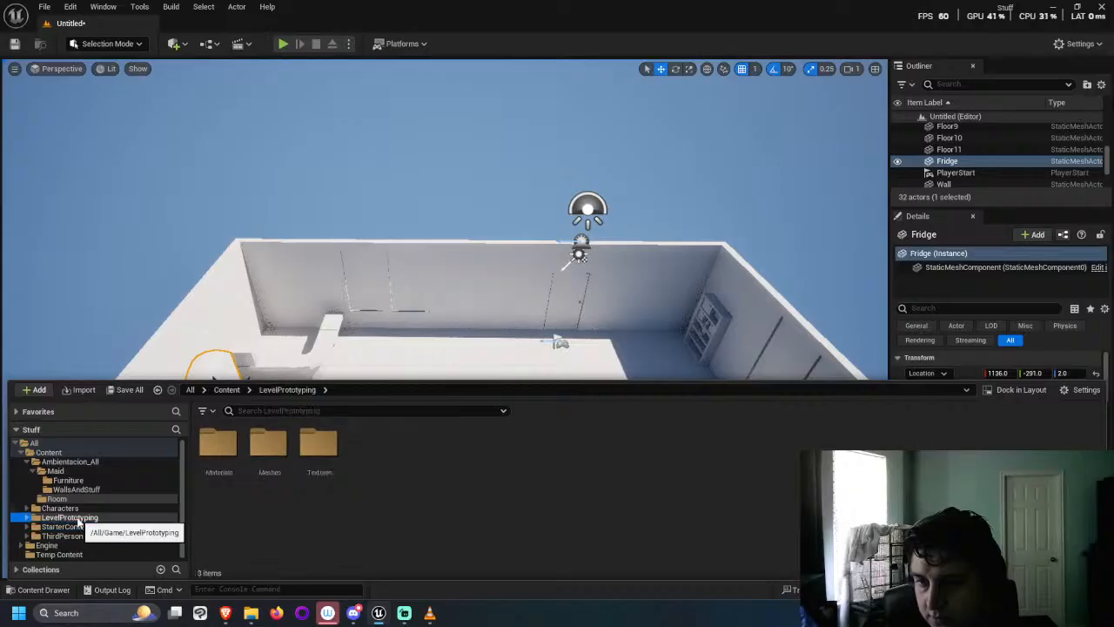
left_click(79, 461)
right_click(408, 448)
mouse_move(408, 448)
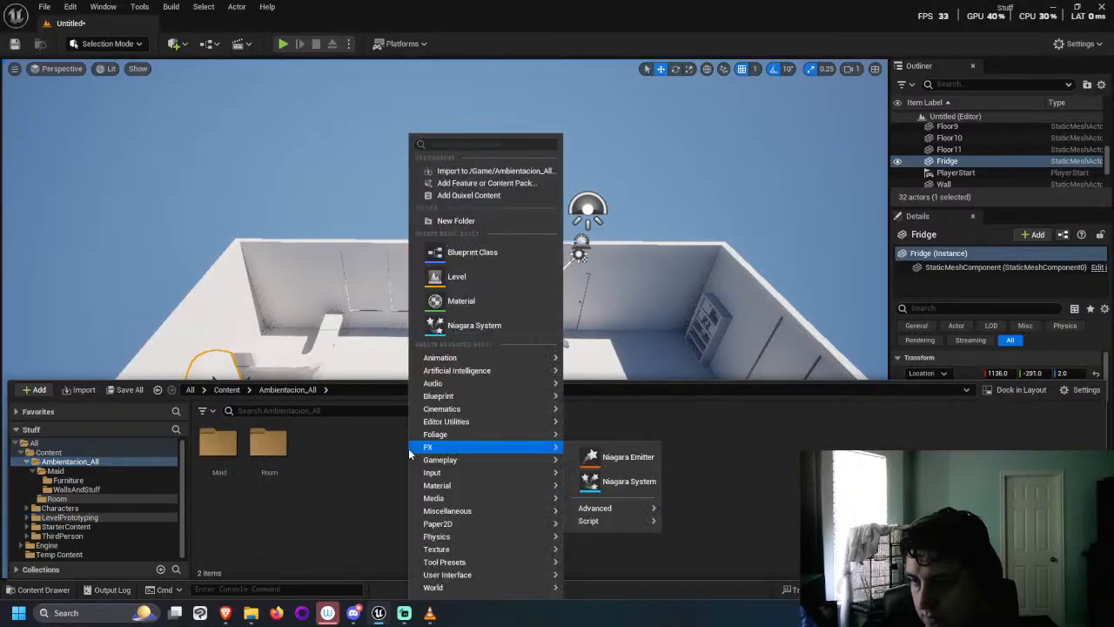
left_click(470, 220)
type("Buildings")
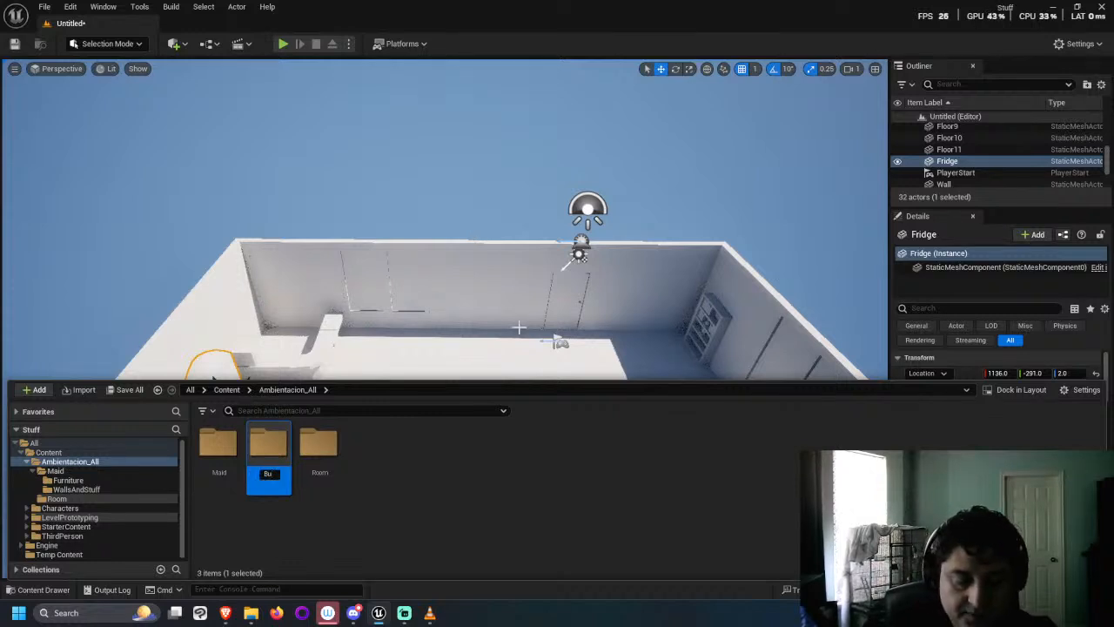
key("Return")
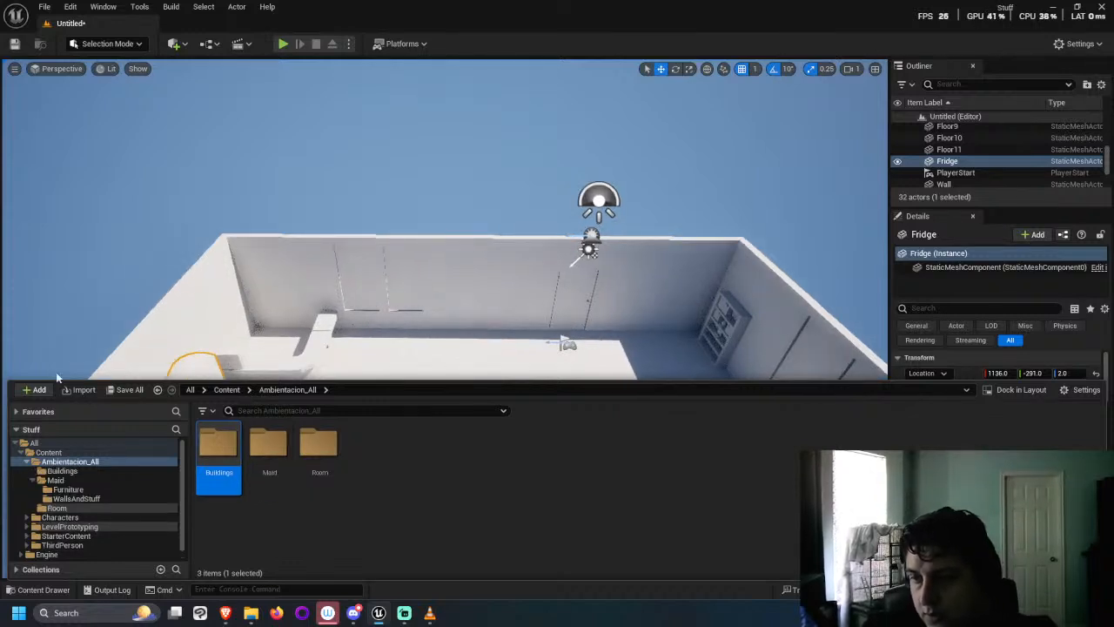
Step: Import Building_1.fbx to Building_4.fbx from the BuildingsFBX Assets folder in File Explorer into the new Buildings folder, applying the import options to all
double_click(218, 448)
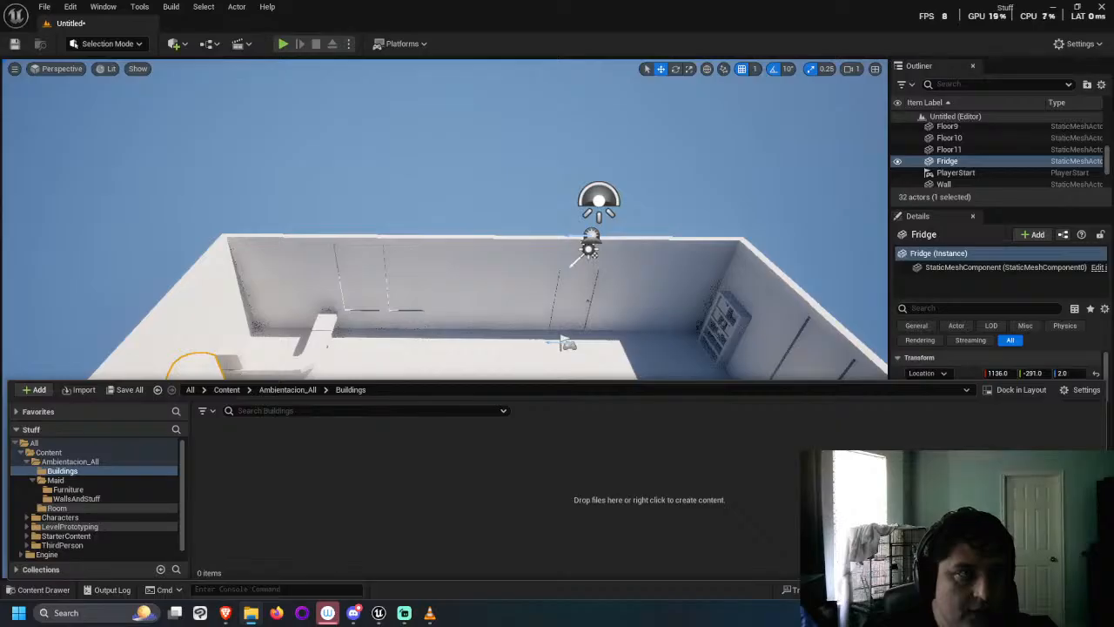
left_click(250, 612)
left_click_drag(324, 17, 346, 65)
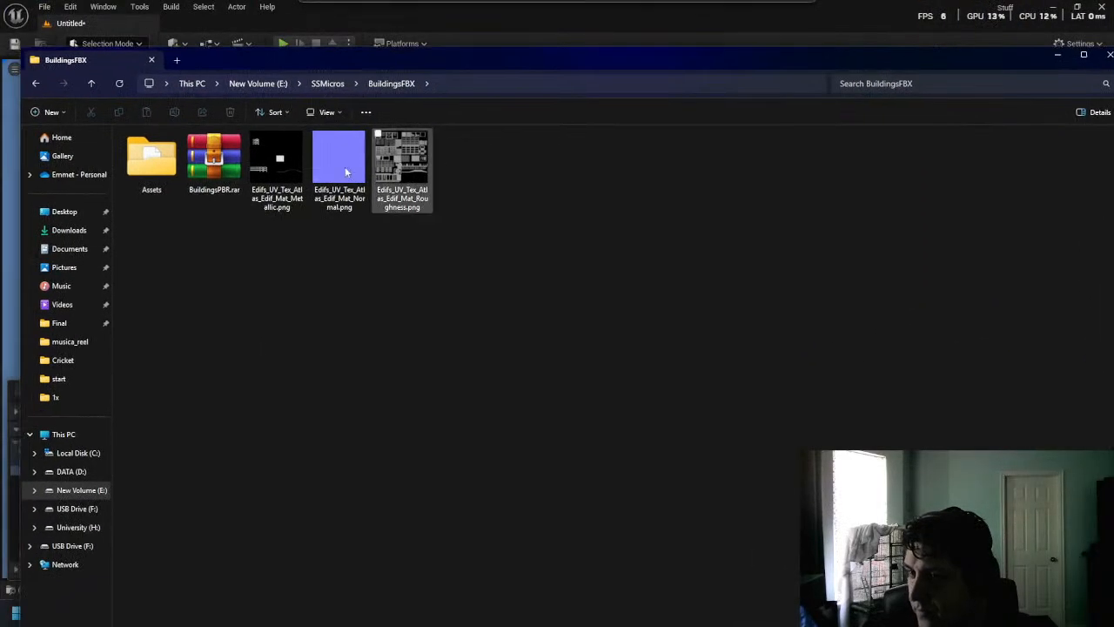
double_click(150, 162)
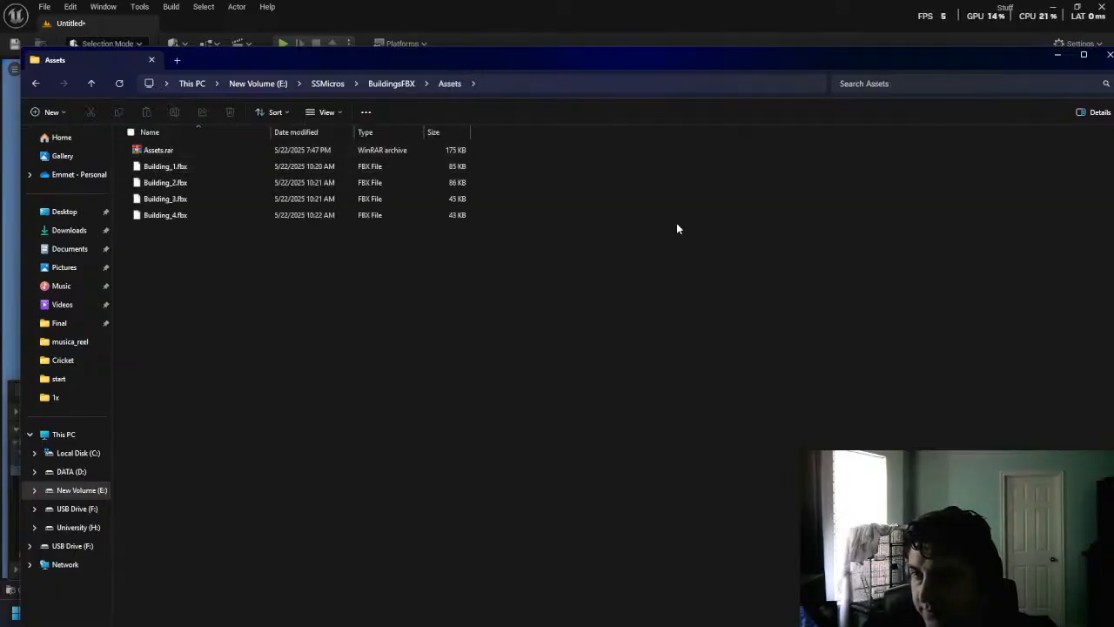
left_click_drag(977, 69, 1038, 86)
left_click_drag(728, 293, 325, 507)
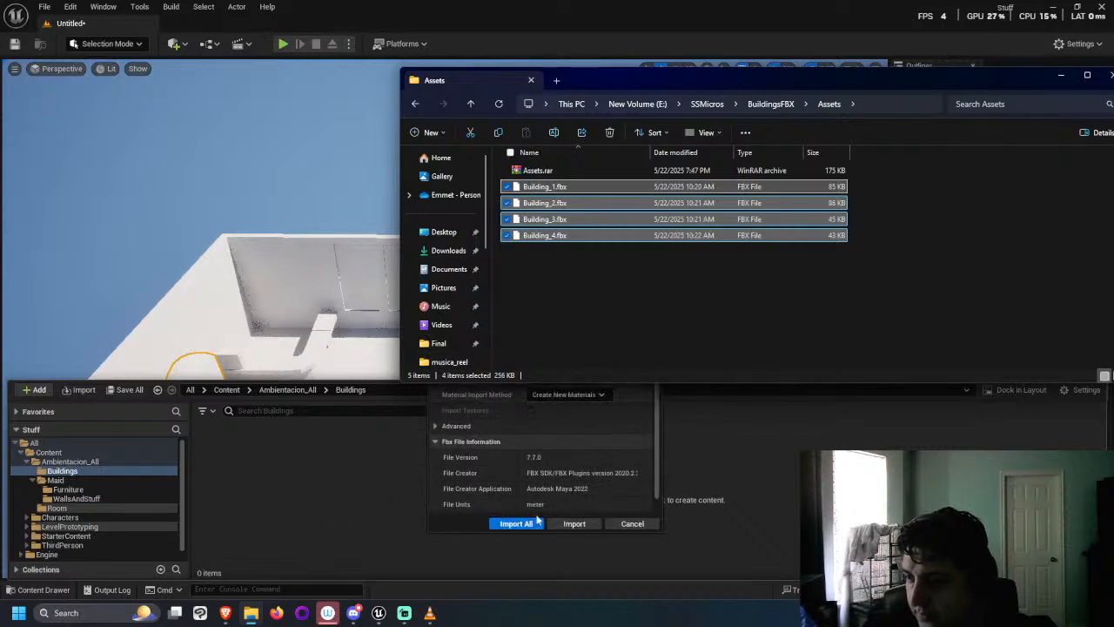
left_click(526, 523)
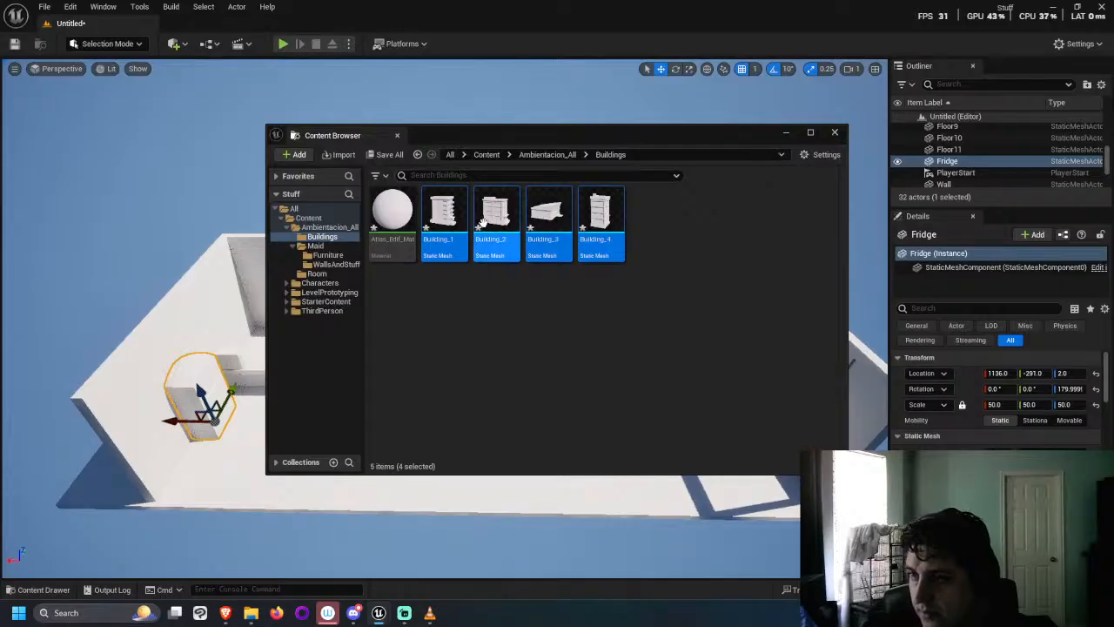
Step: Try placing the four imported building meshes in the level beside the room
left_click_drag(481, 223, 124, 294)
scroll(157, 427, "down", 3)
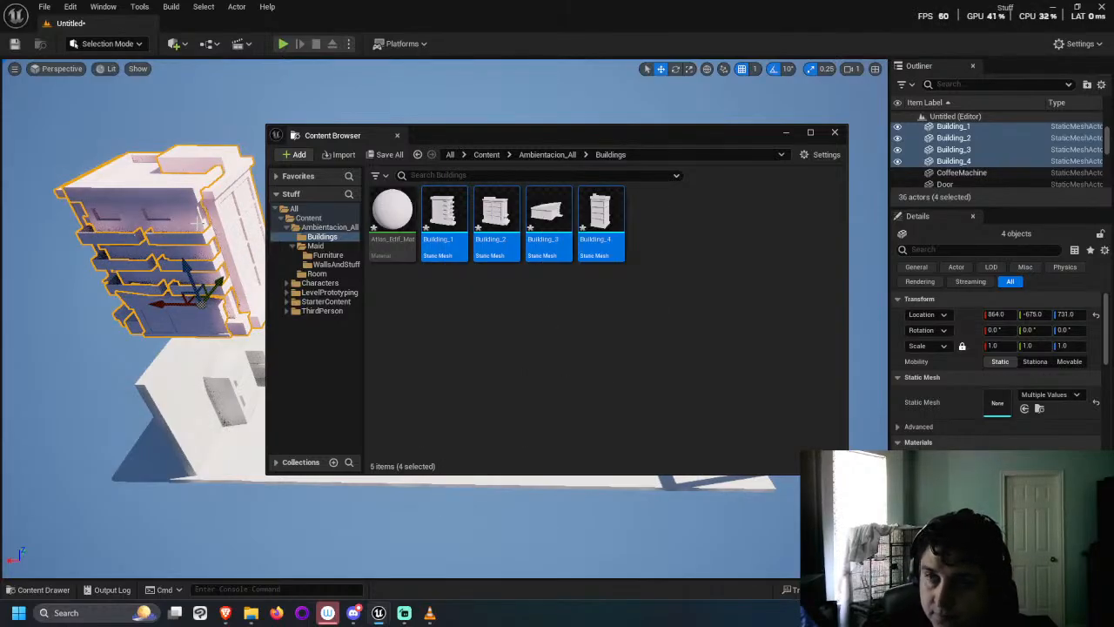
key("ctrl+z")
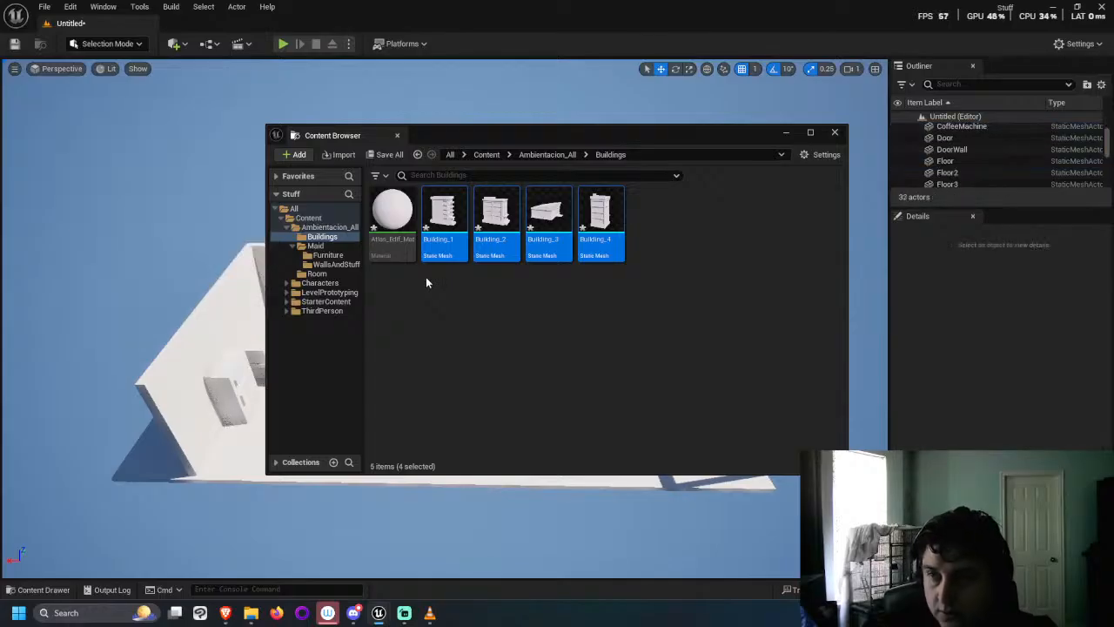
left_click(837, 133)
left_click(835, 133)
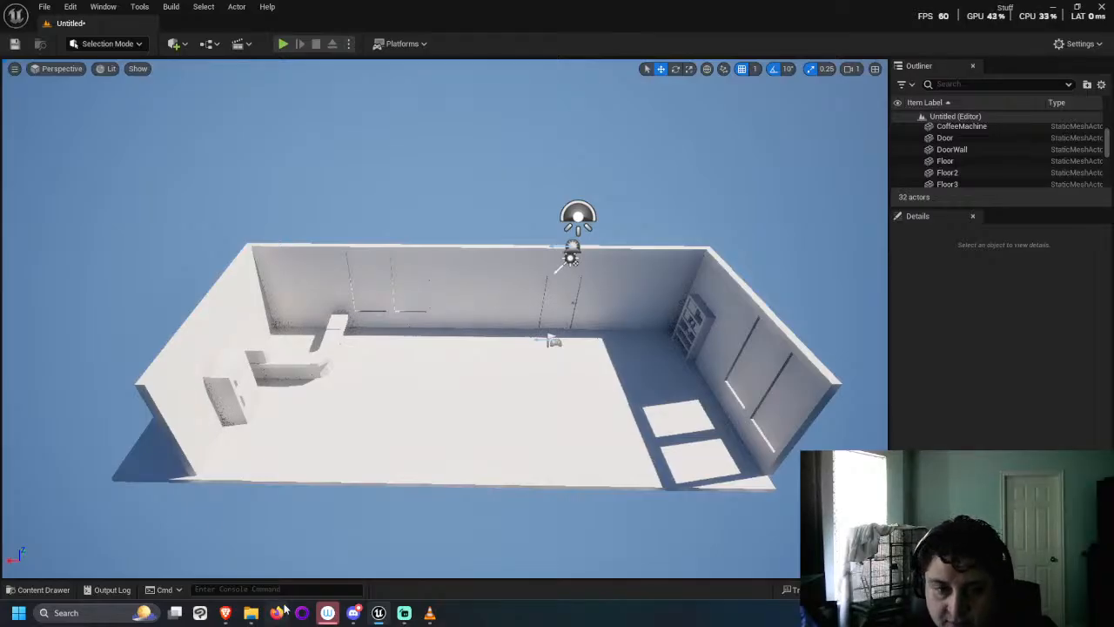
Step: Check the contents of the BuildingsFBX source folder in File Explorer and close its window
mouse_move(246, 611)
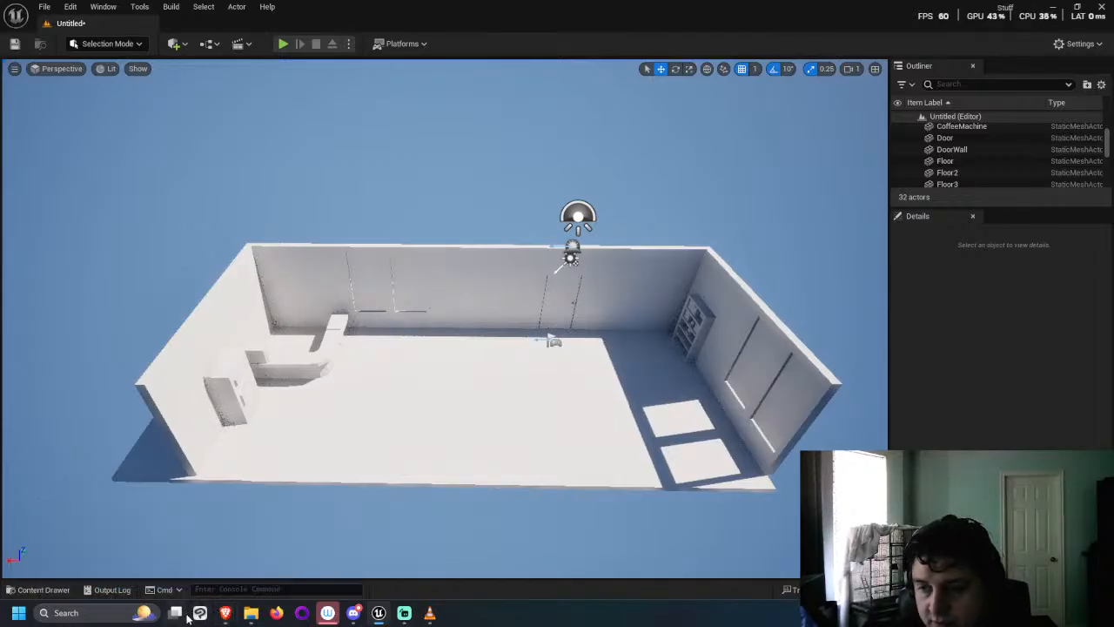
mouse_move(175, 612)
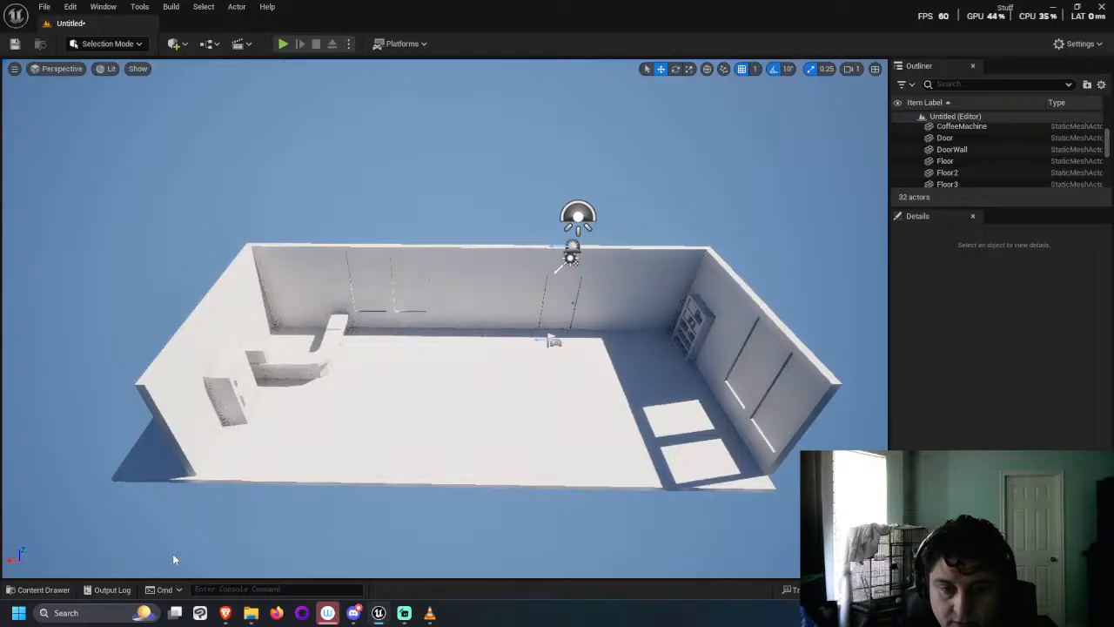
left_click(250, 614)
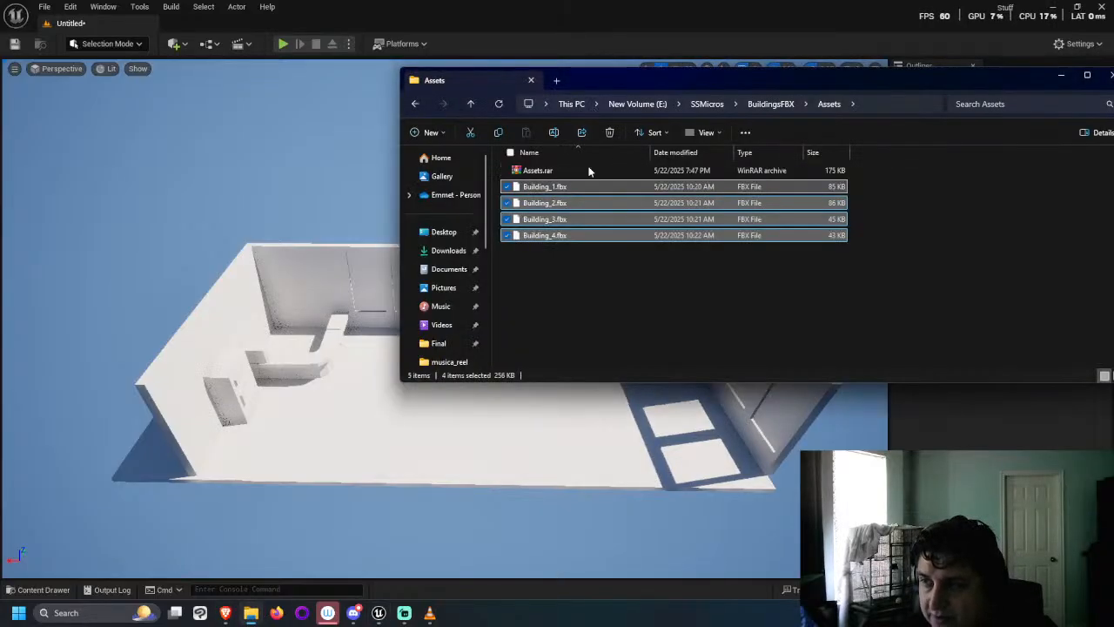
left_click(416, 106)
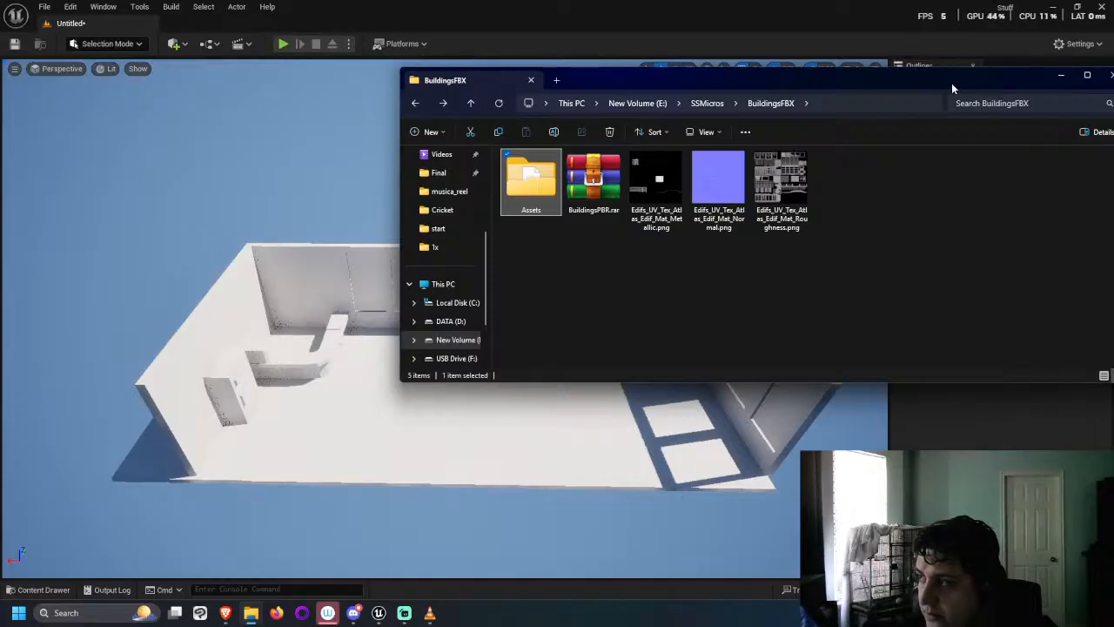
left_click_drag(951, 84, 778, 91)
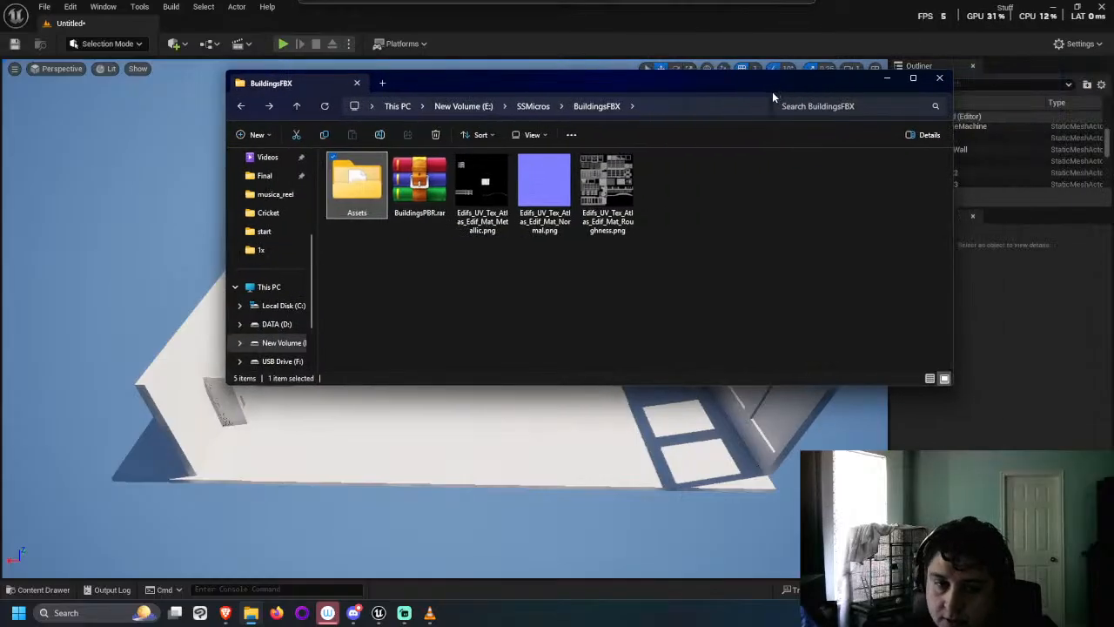
left_click(943, 78)
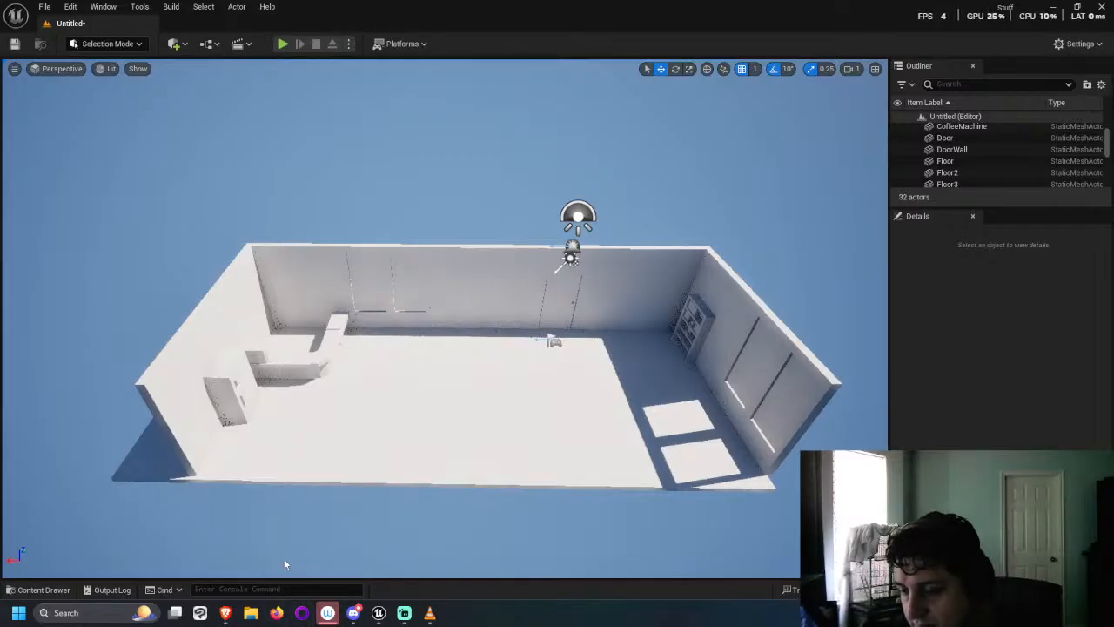
Step: Place the Poster mesh from the Maid Furniture folder on the room floor and set its uniform scale to 50
left_click(37, 590)
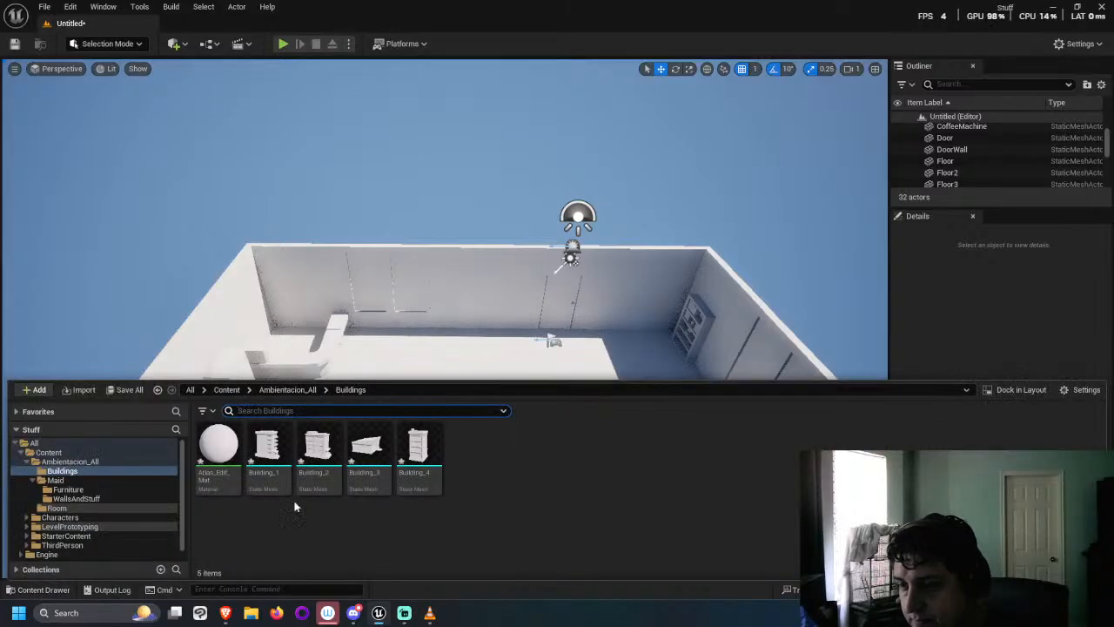
left_click(70, 490)
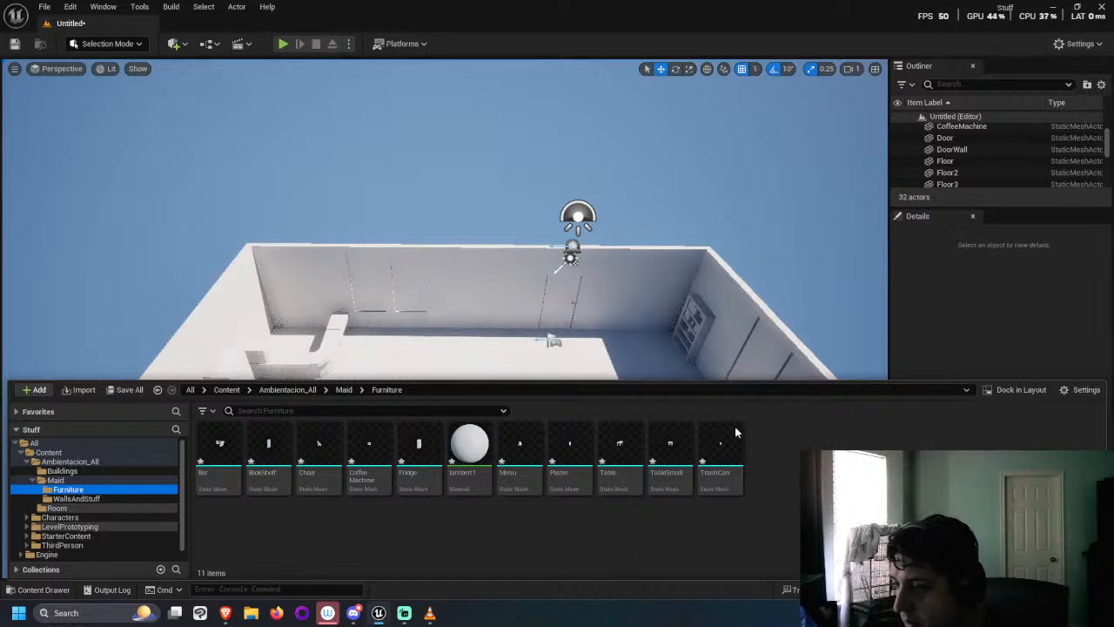
left_click_drag(575, 459, 466, 372)
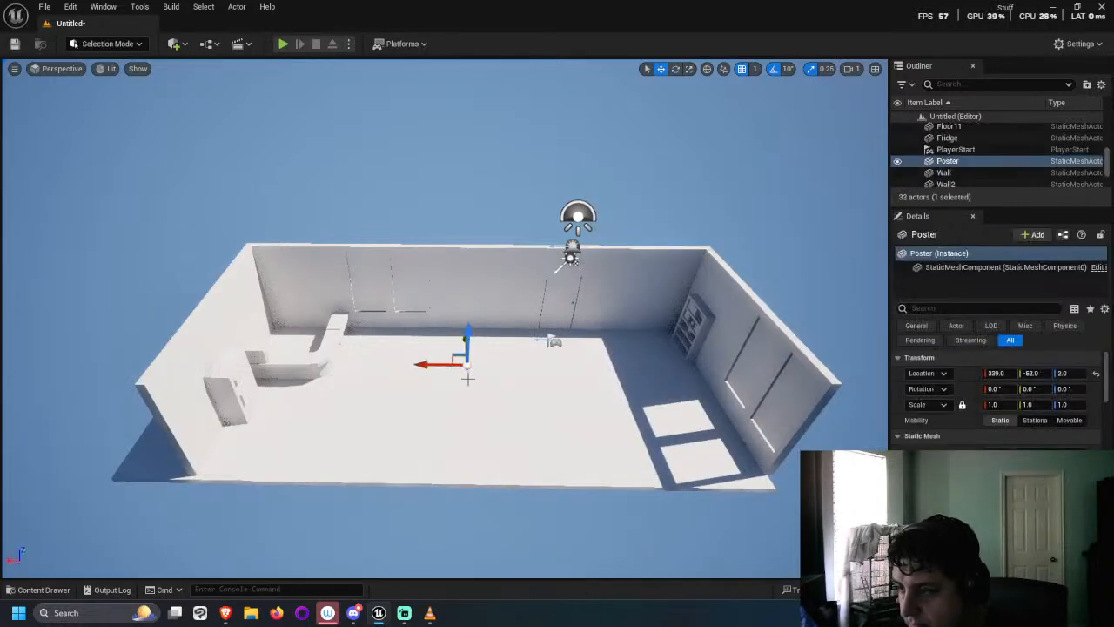
left_click(993, 404)
type("50")
key("Return")
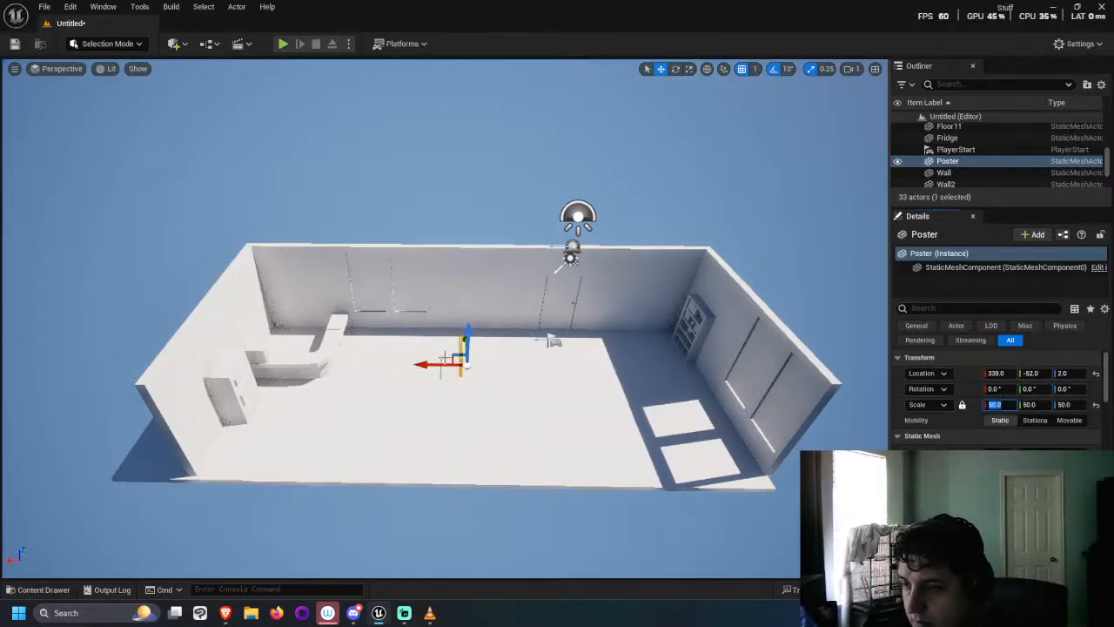
Step: Rotate the poster 180° about Z and move it onto the wall above the bar and fridge, at about X 1209, Z 230
left_click_drag(439, 363, 379, 363)
key("e")
left_click_drag(407, 408, 477, 359)
key("w")
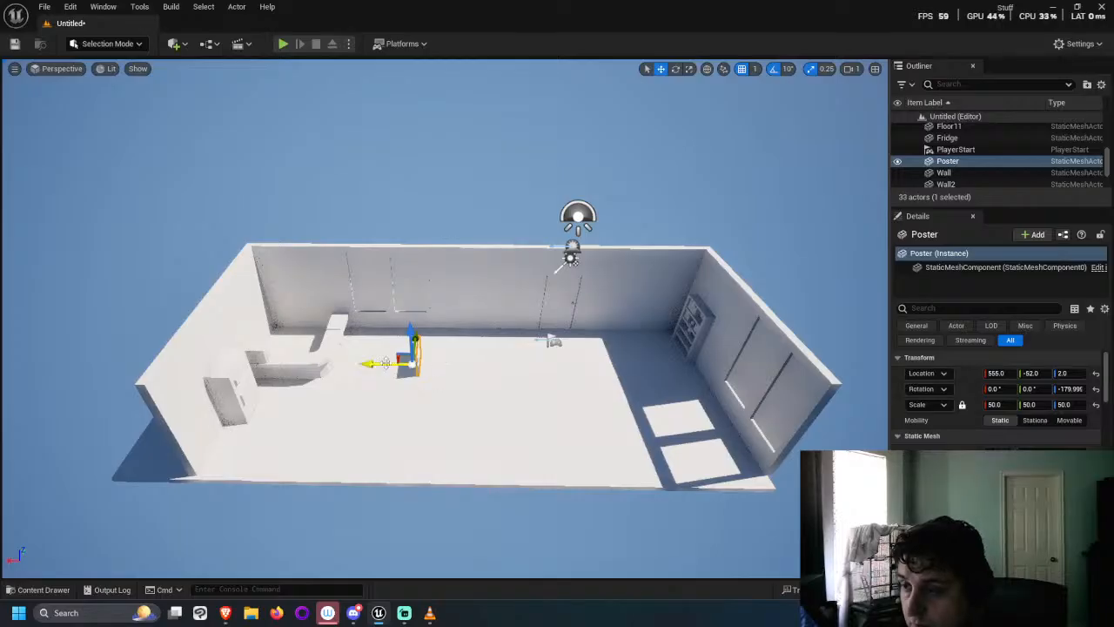
left_click_drag(387, 362, 207, 315)
scroll(23, 377, "up", 5)
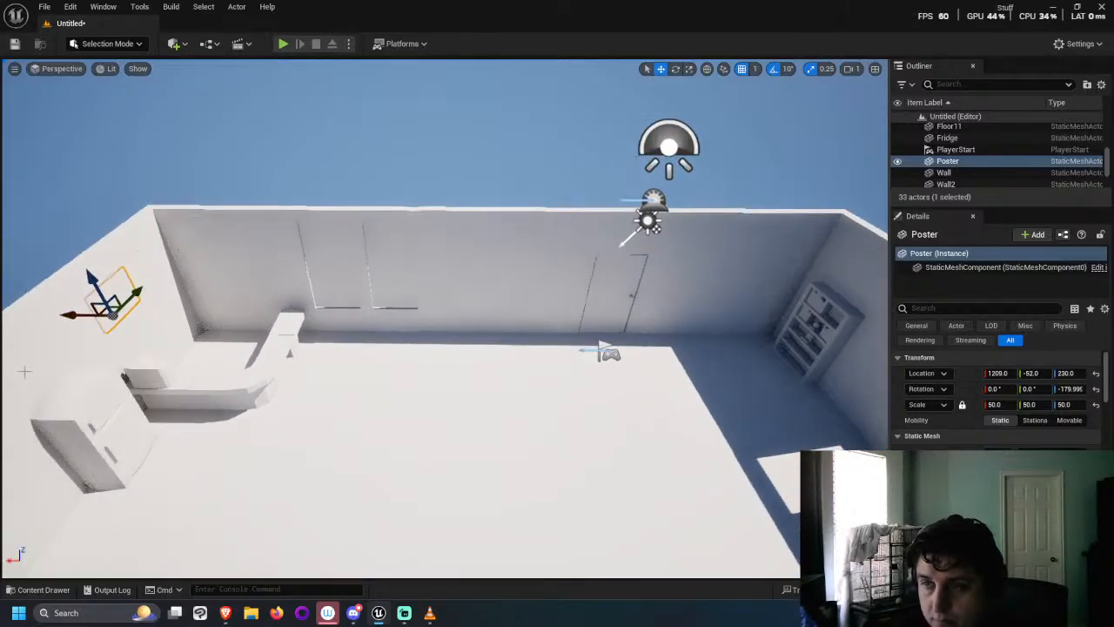
key("f")
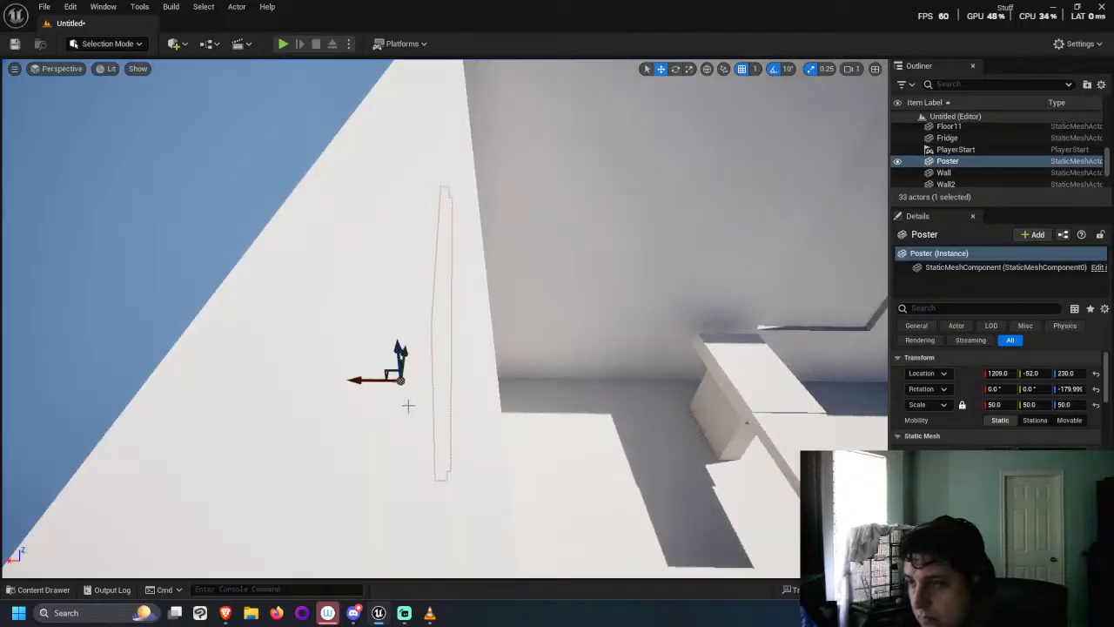
left_click_drag(355, 365, 505, 452, "alt")
left_click(570, 180)
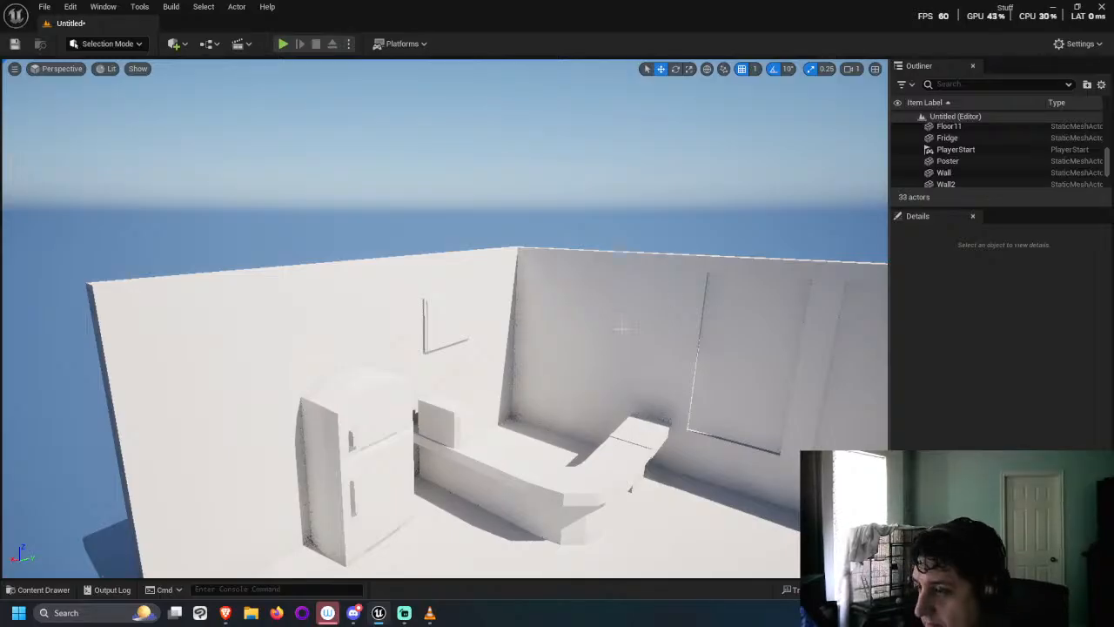
mouse_move(569, 181)
left_mouse_down("alt")
mouse_move(574, 226)
mouse_move(578, 187)
left_mouse_up("alt")
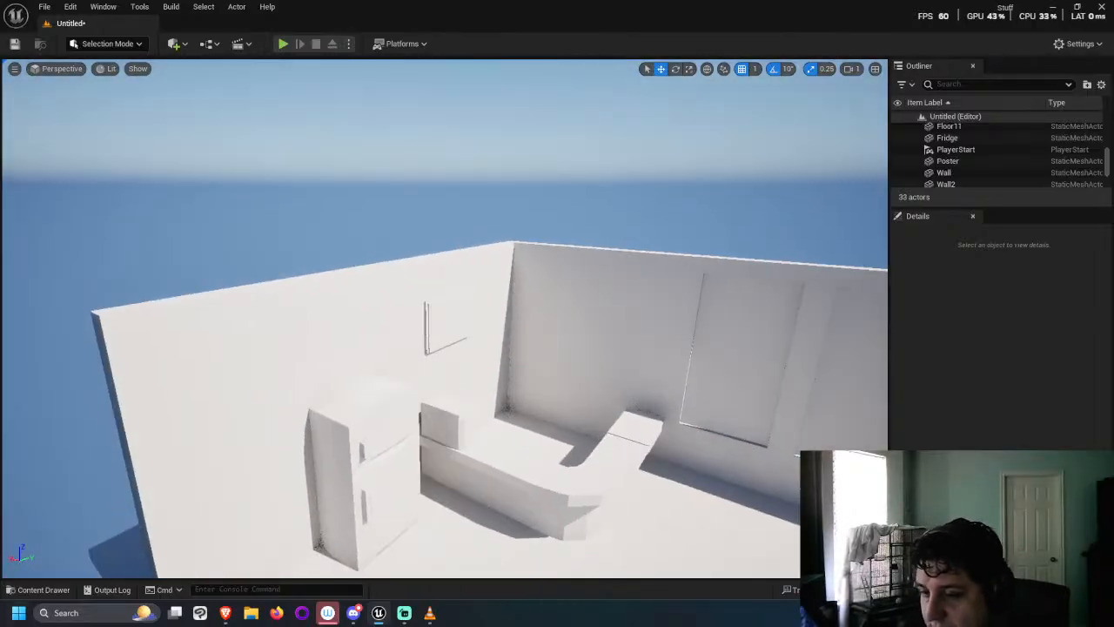
Step: Place a second Poster mesh from the Furniture folder on the floor in front of the bar and set its uniform scale to 50
left_click(44, 589)
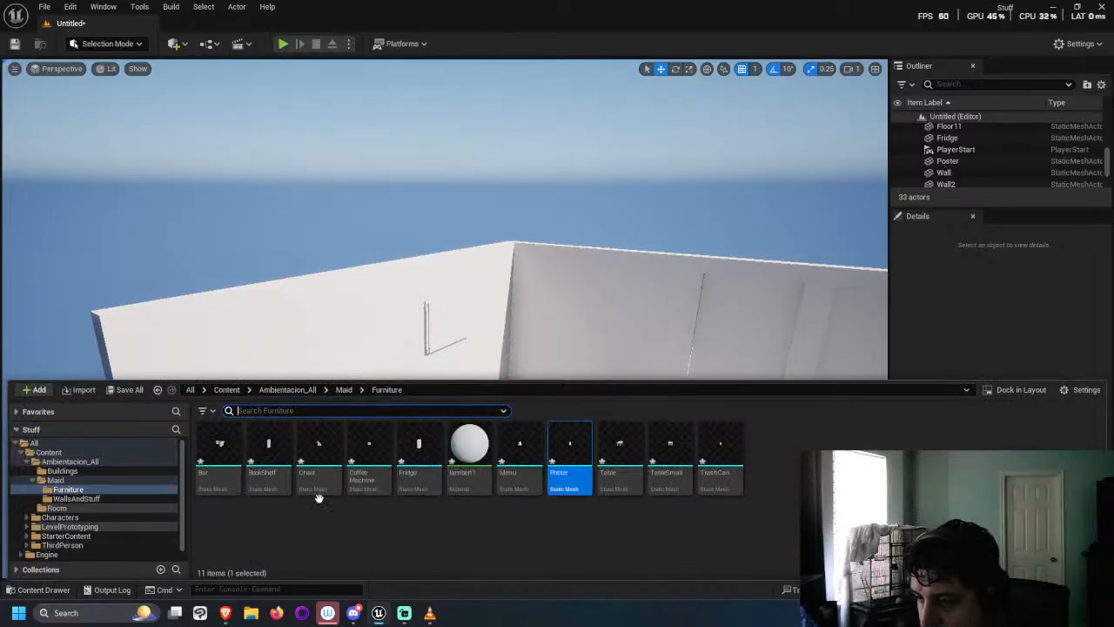
mouse_move(300, 450)
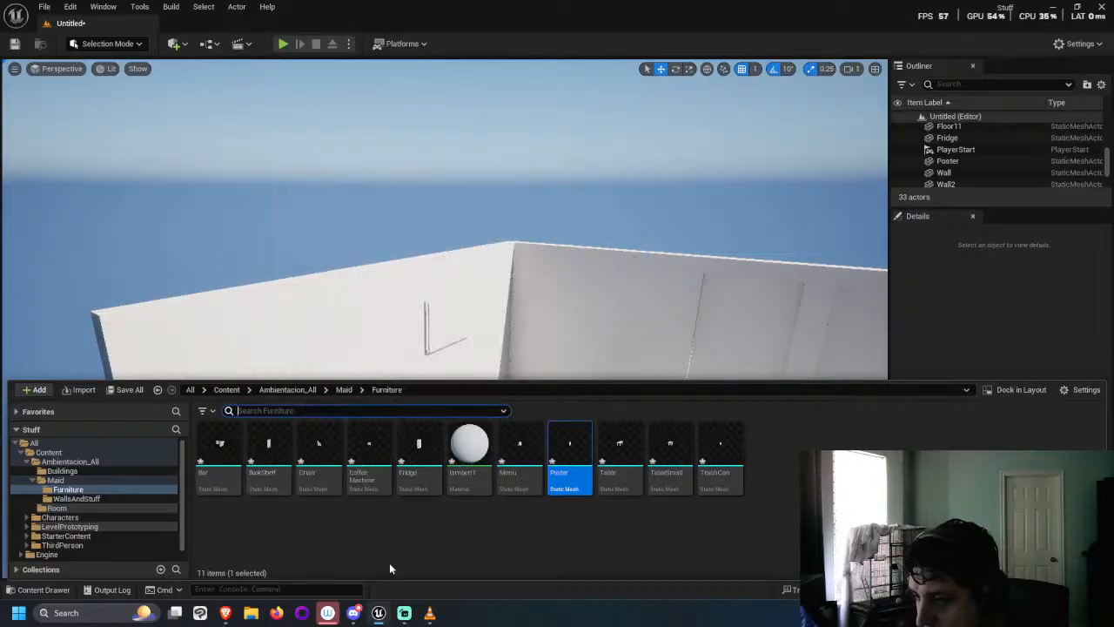
mouse_move(522, 440)
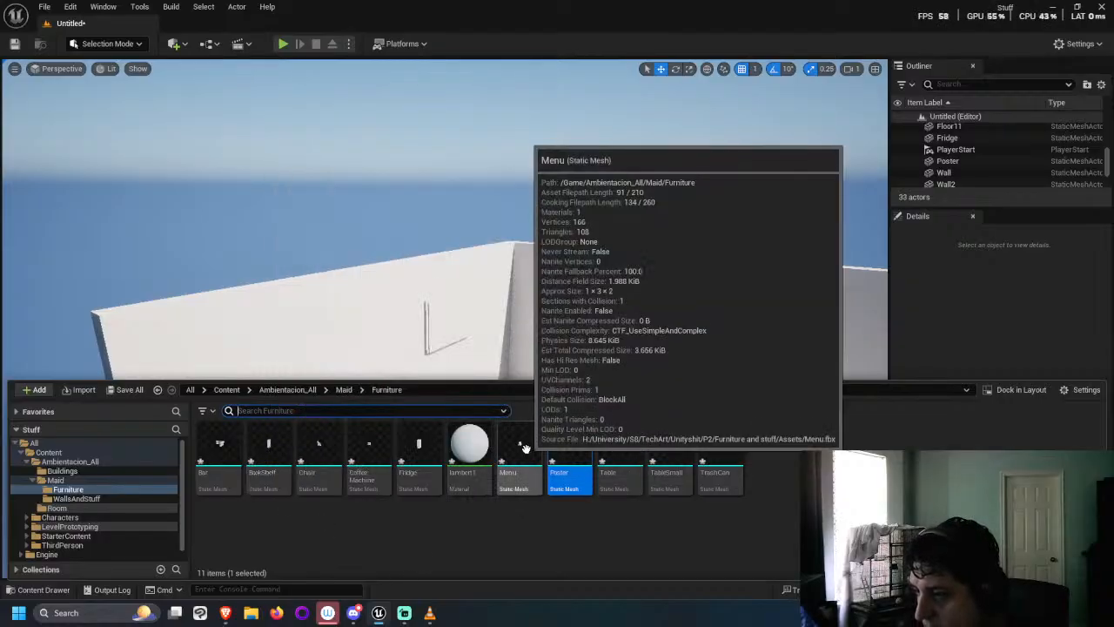
scroll(566, 374, "down", 2)
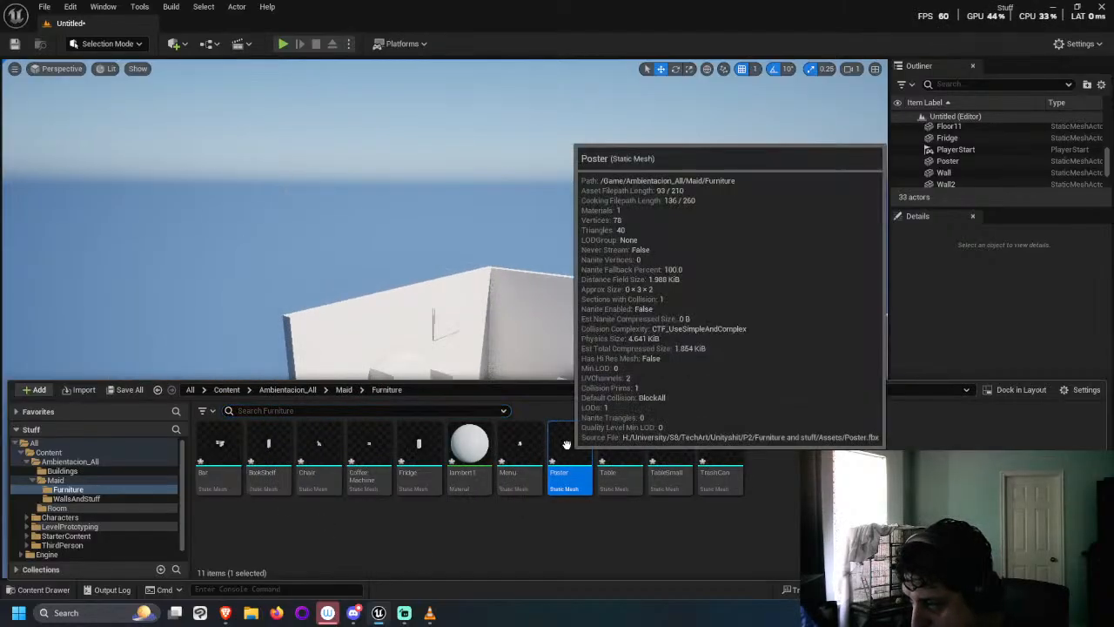
left_click_drag(570, 461, 678, 444)
scroll(678, 445, "down", 5)
left_click(625, 505)
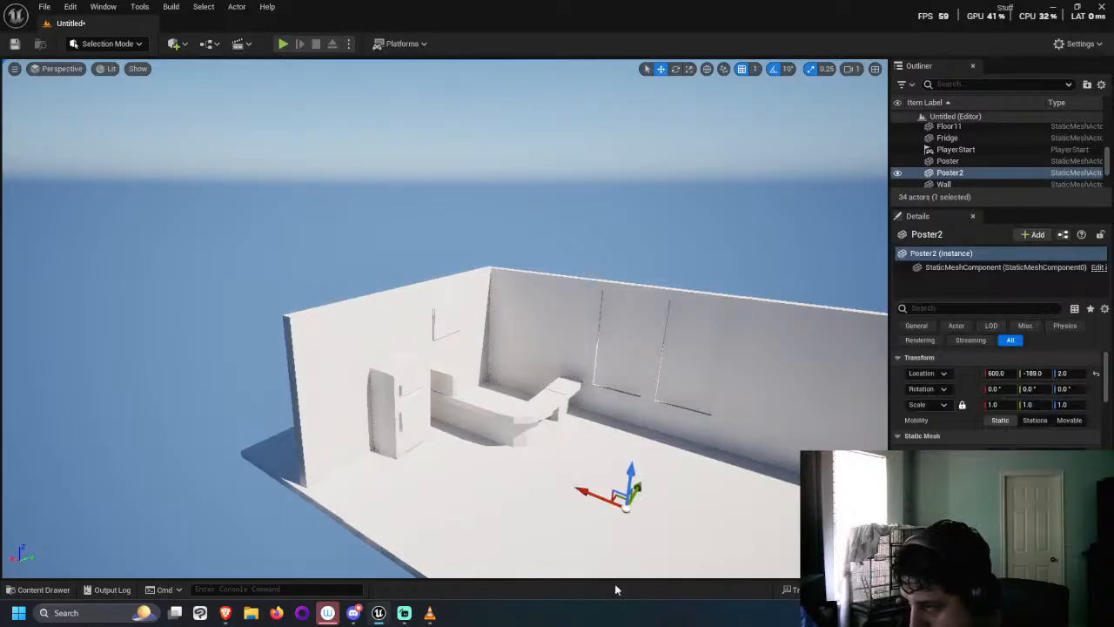
left_click(994, 404)
type("50")
key("Return")
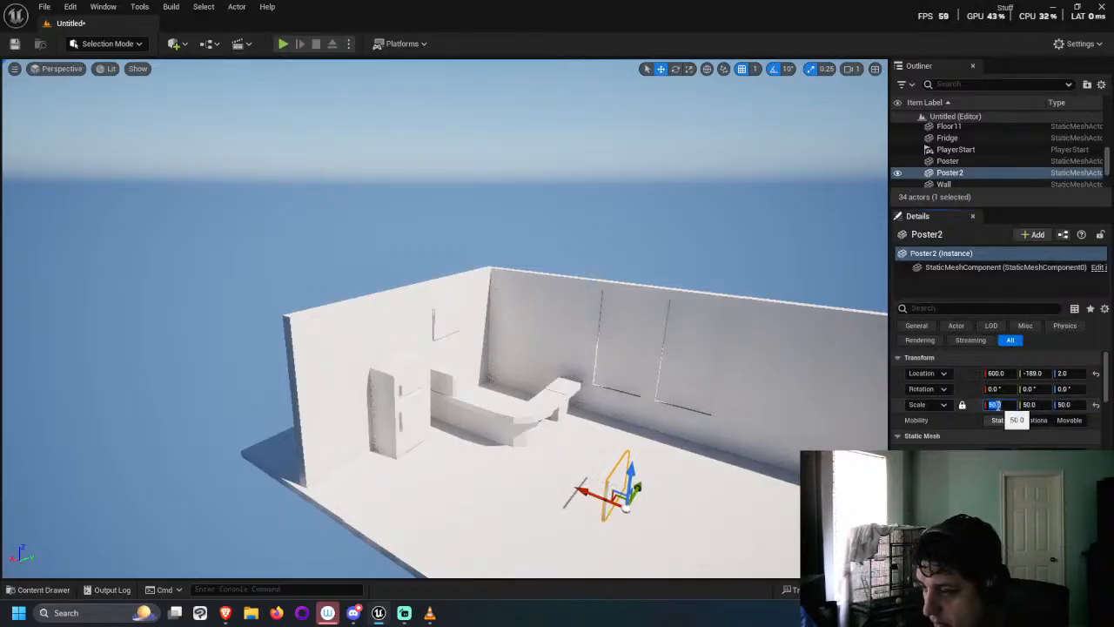
mouse_move(857, 387)
right_mouse_down()
mouse_move(857, 374)
mouse_move(866, 388)
right_mouse_up()
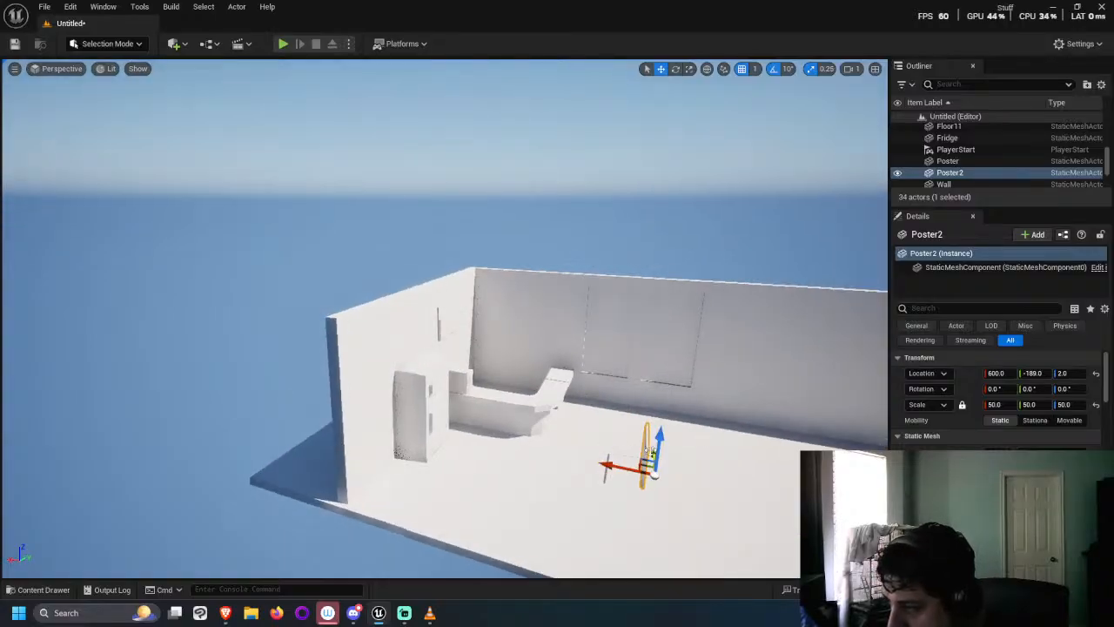
Step: Try raising Poster2 straight up to a Z location of 294
key("e")
left_click_drag(588, 446, 661, 416)
key("ctrl+z")
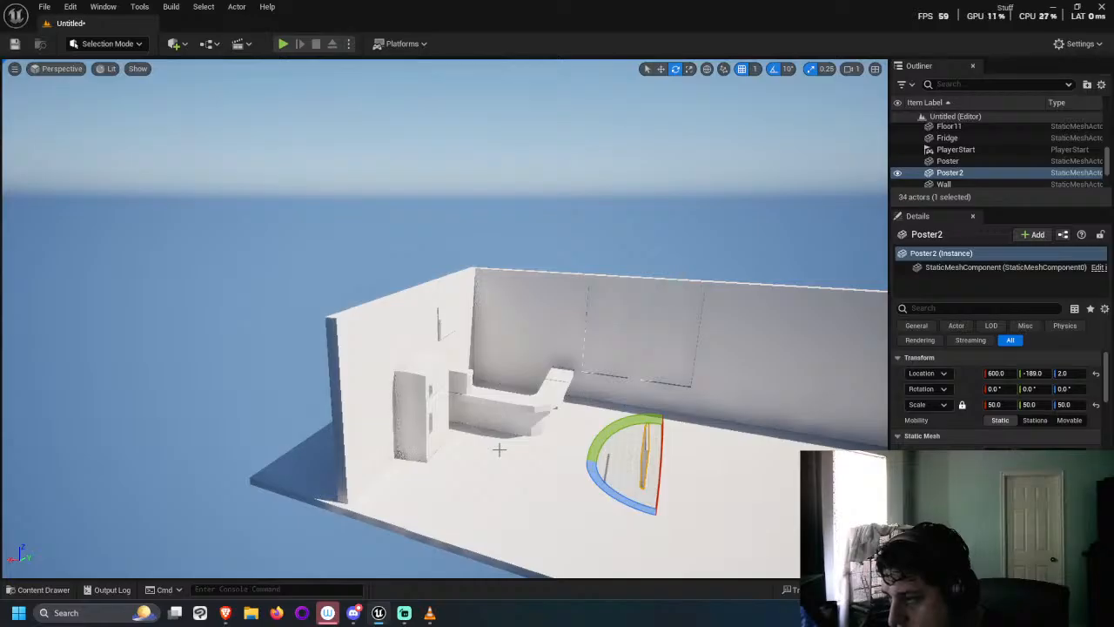
key("w")
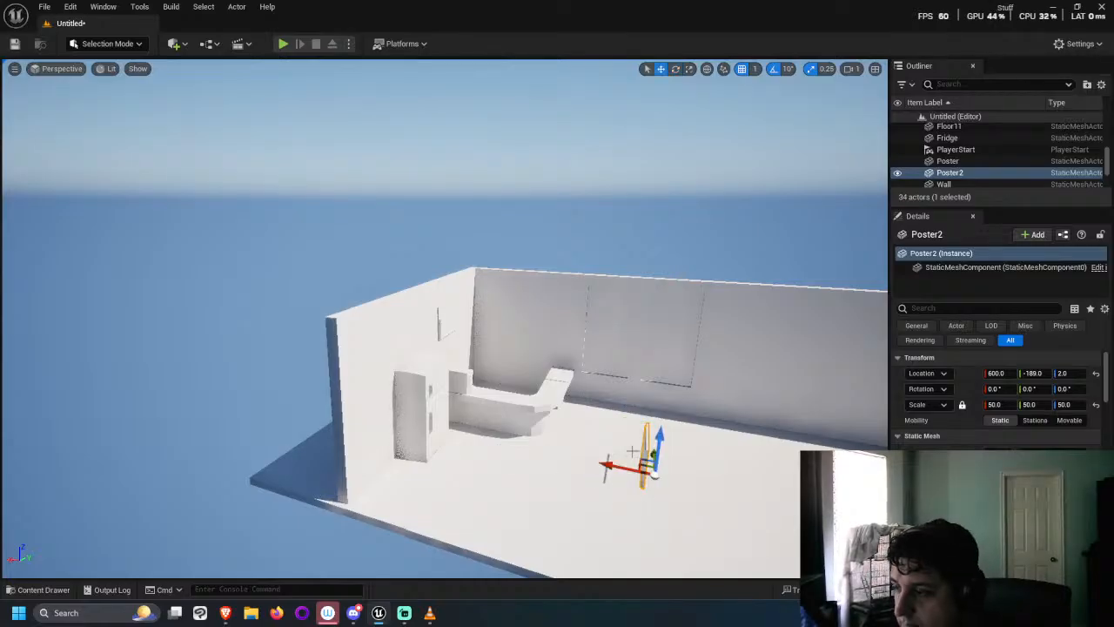
left_click_drag(632, 451, 546, 352)
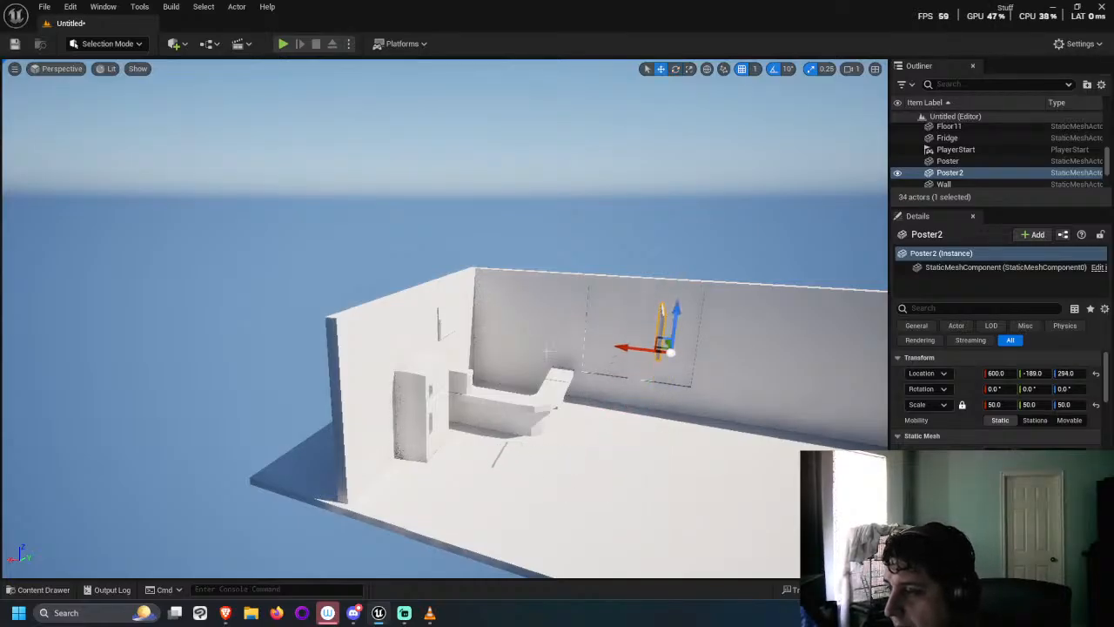
Step: Try turning the side-wall Poster to about -90° and moving it toward the long back wall at X 336, Y 198
left_click(438, 322)
left_click_drag(438, 323, 827, 398)
key("e")
key("w")
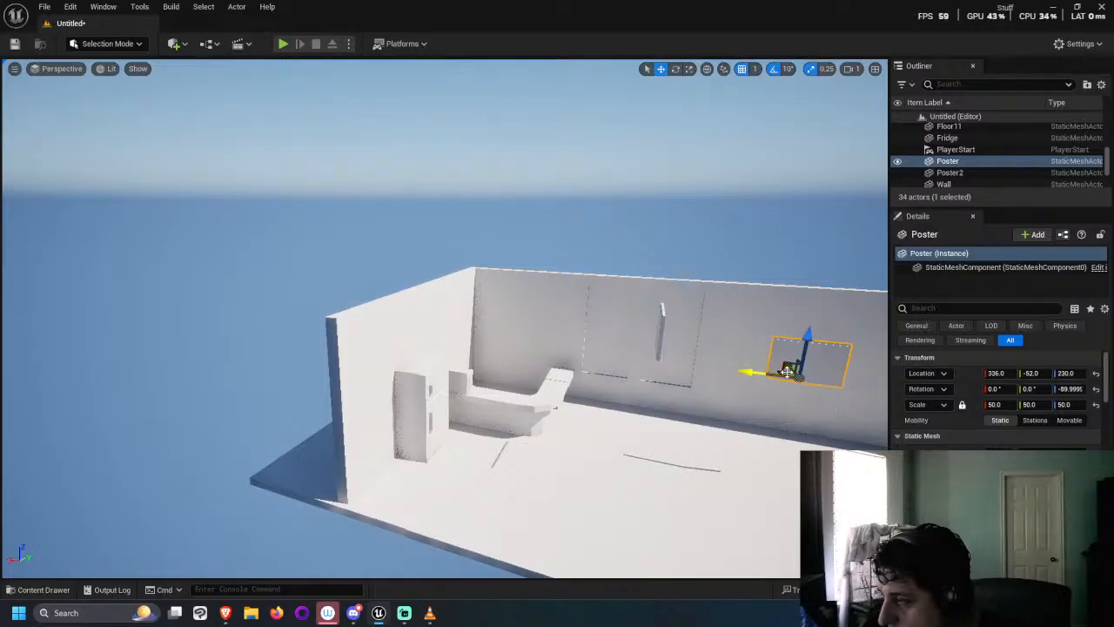
right_click_drag(783, 374, 784, 331)
left_click_drag(696, 318, 633, 256)
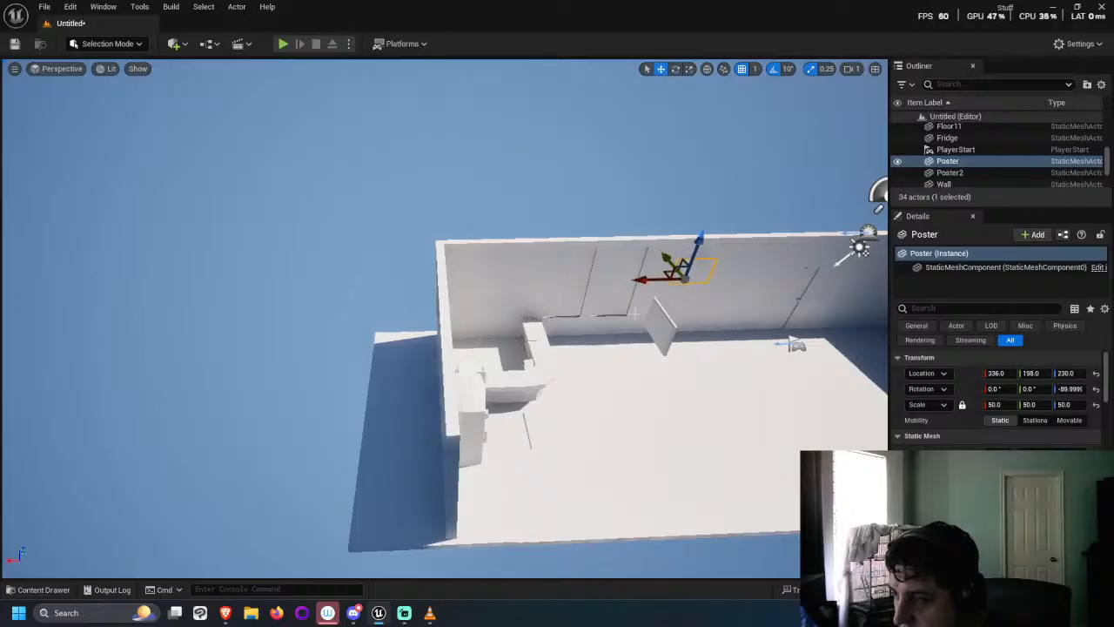
left_click(659, 329)
right_click_drag(736, 446, 719, 452)
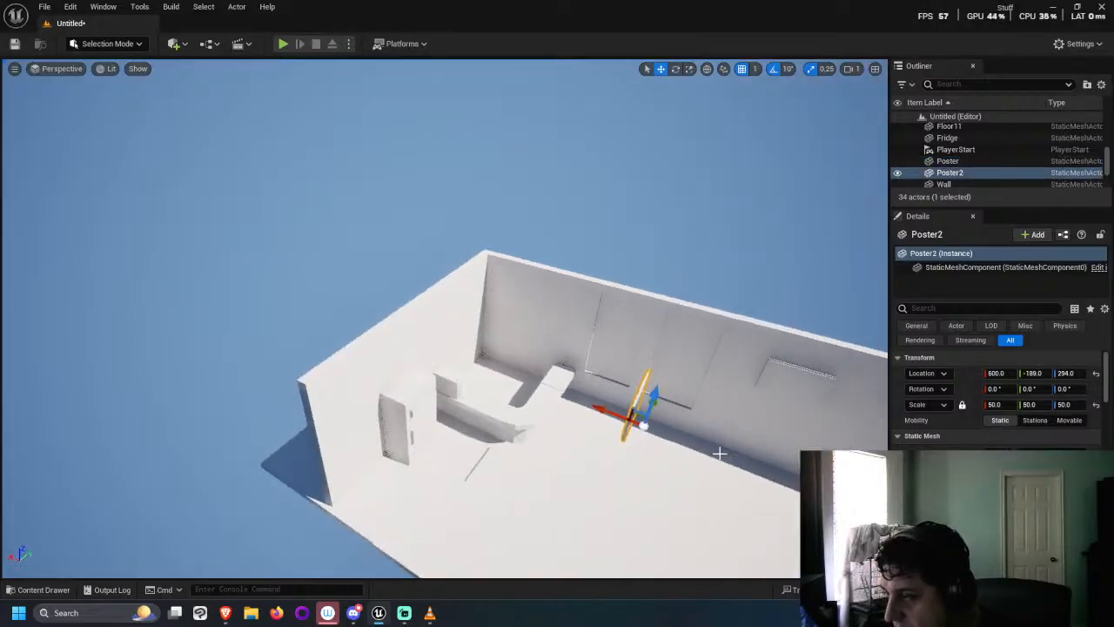
left_click(39, 589)
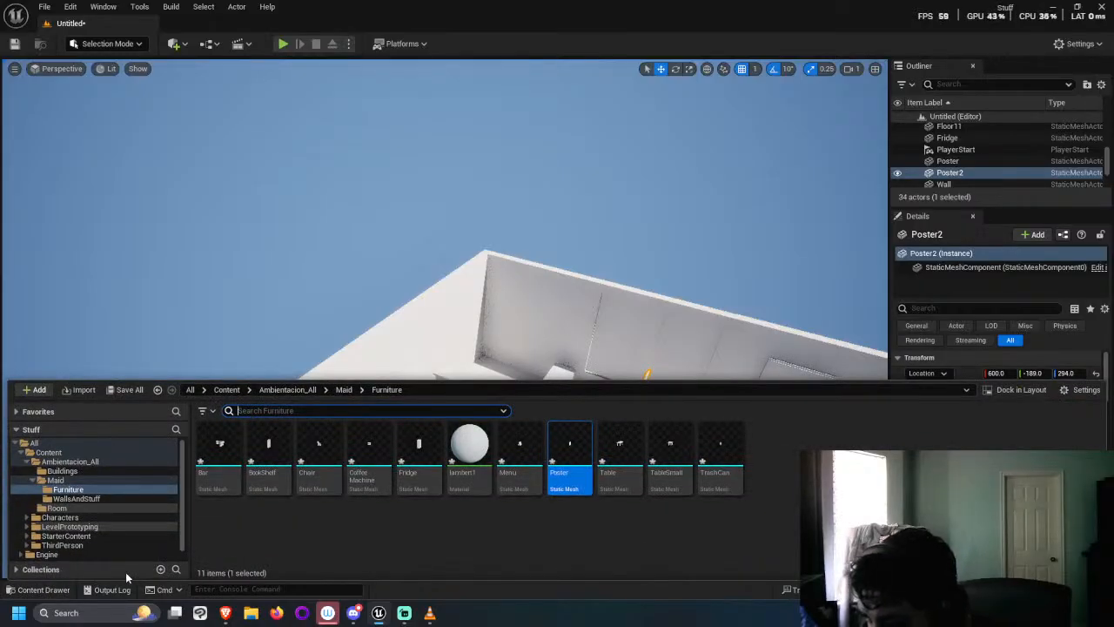
left_click(772, 179)
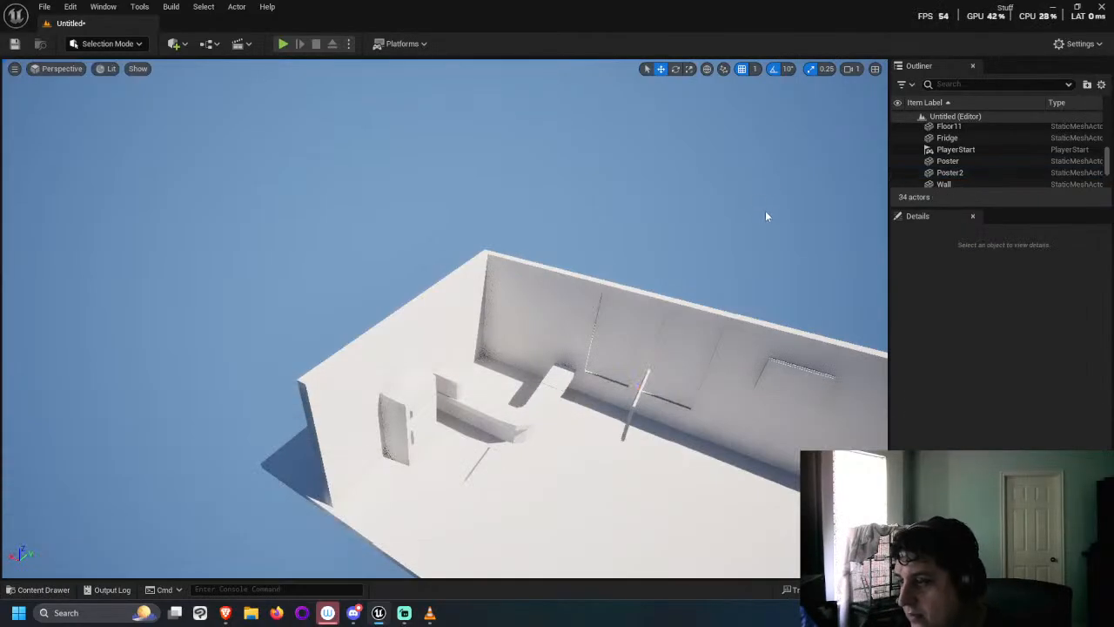
Step: Undo the moves and rotation of both posters and the enlargement of Poster2
key("ctrl+z")
key("ctrl+z")
key("ctrl+z")
key("ctrl+z")
key("ctrl+z")
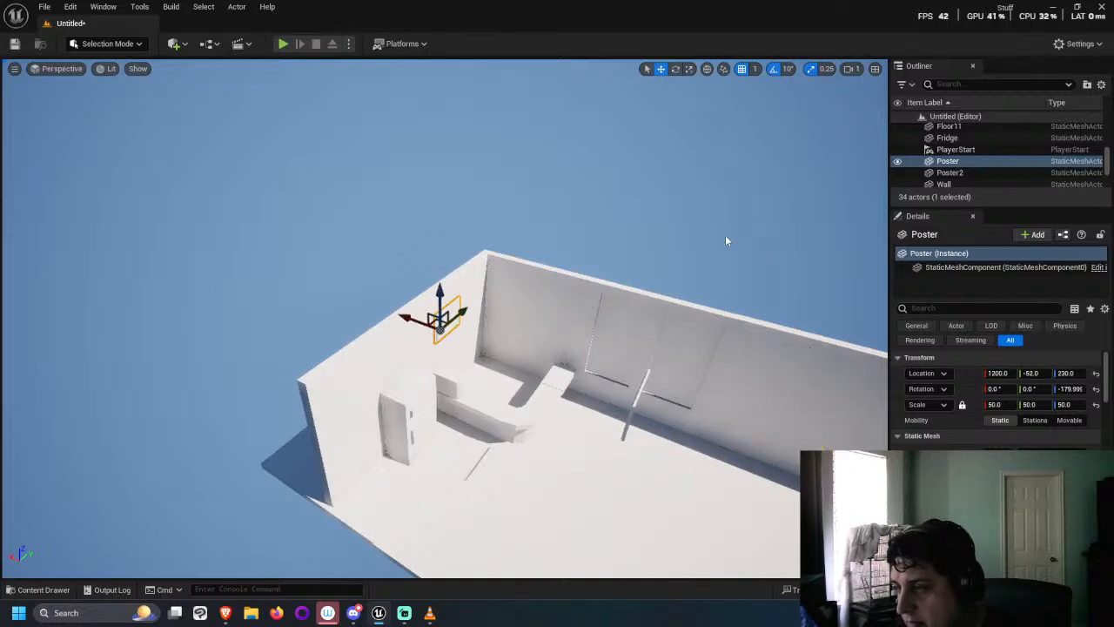
key("ctrl+z")
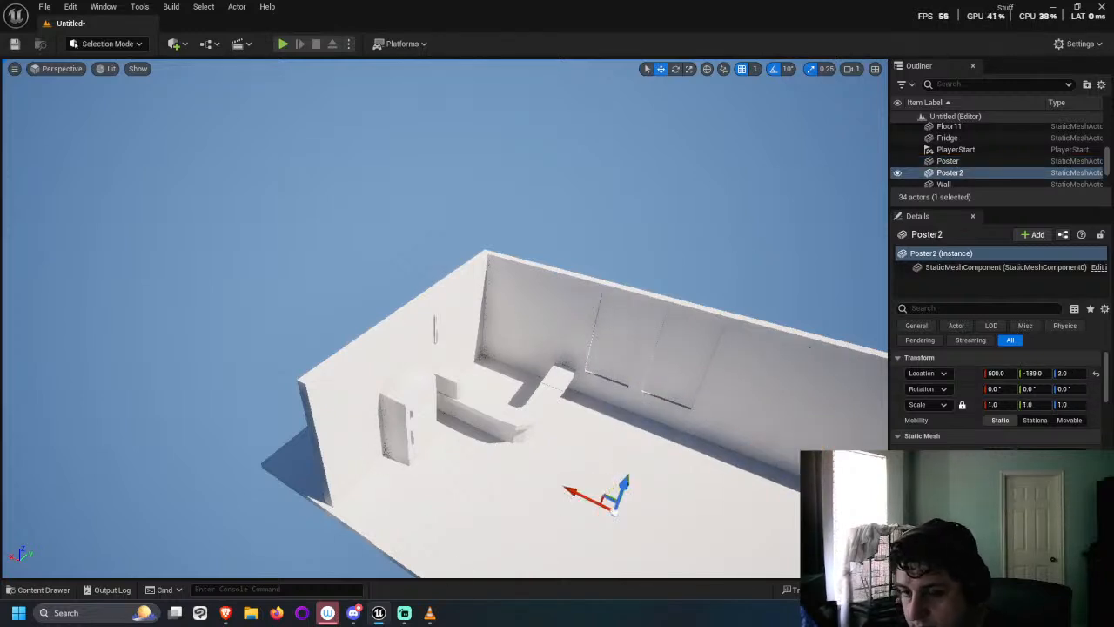
Step: Place the TrashCan mesh from the Furniture folder on the room's floor and set its uniform scale to 50
left_click(65, 593)
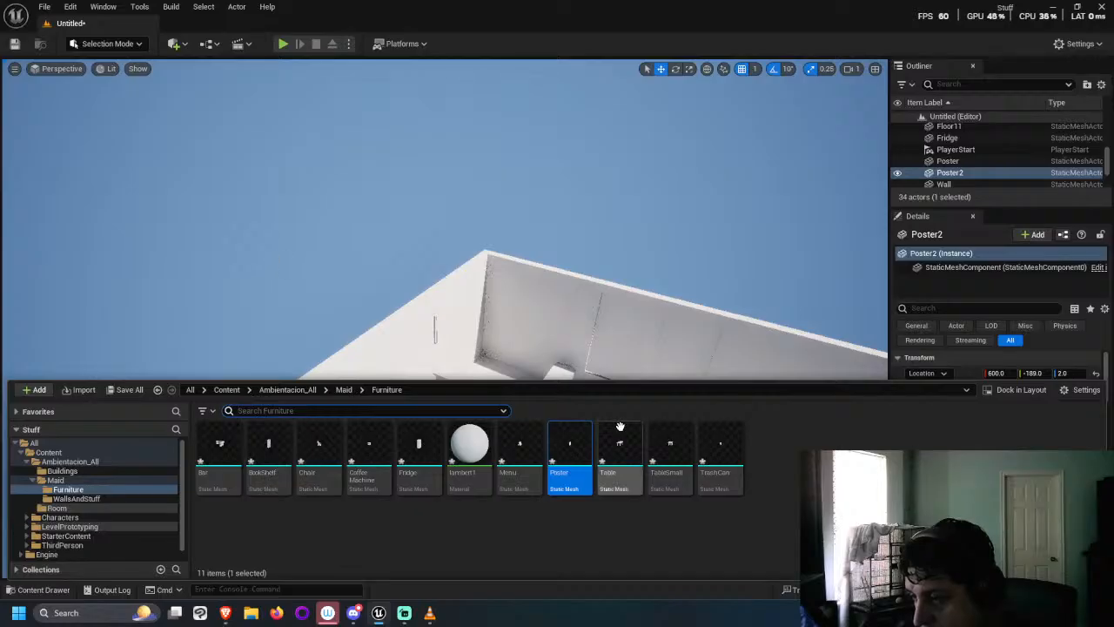
left_click_drag(722, 445, 684, 460)
left_click(995, 404)
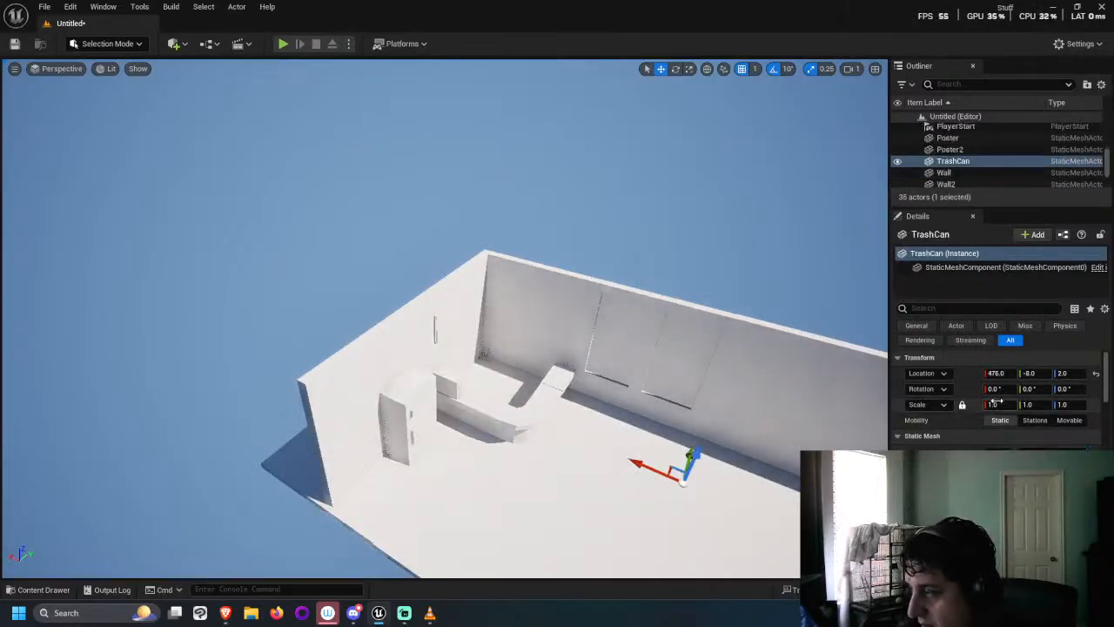
type("50")
key("Return")
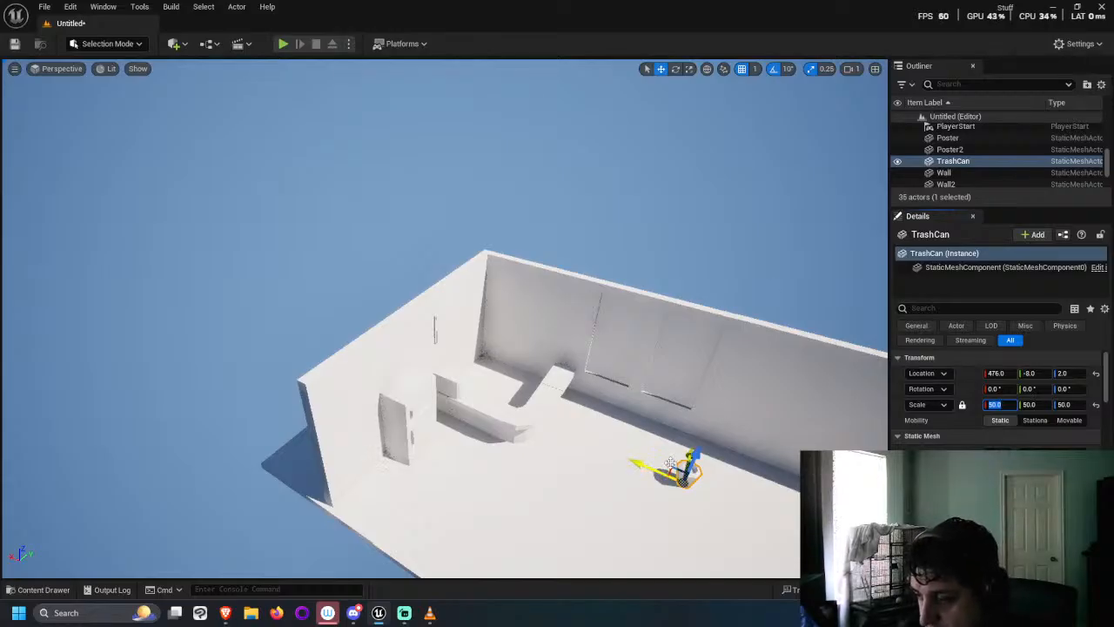
Step: Move the trash can beside the door in the long back wall, at about X -37, Y 125
left_click(687, 458)
mouse_move(688, 458)
left_mouse_down()
mouse_move(723, 453)
mouse_move(699, 466)
left_mouse_up()
key("ctrl+z")
right_click_drag(631, 412, 661, 398)
left_click_drag(662, 394, 799, 430)
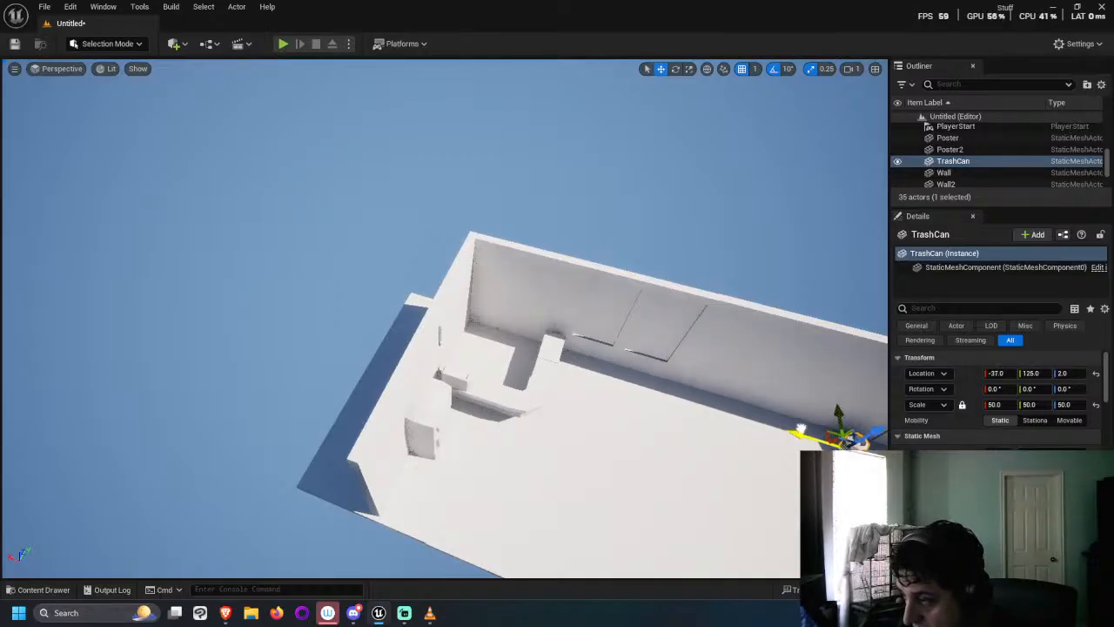
right_click_drag(582, 534, 605, 526)
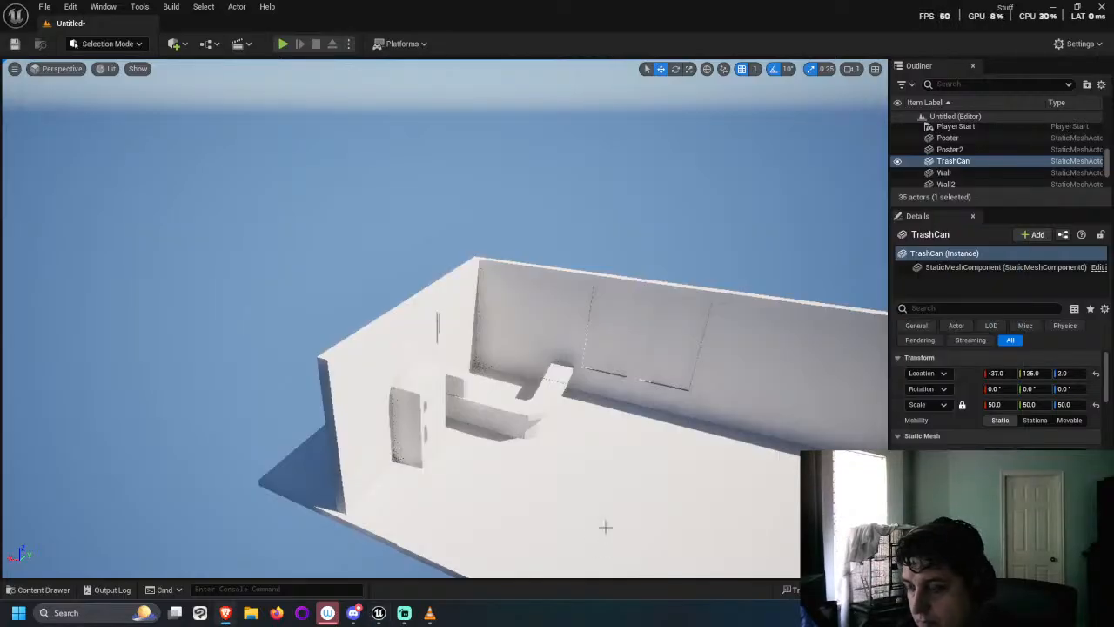
key("alt+Tab")
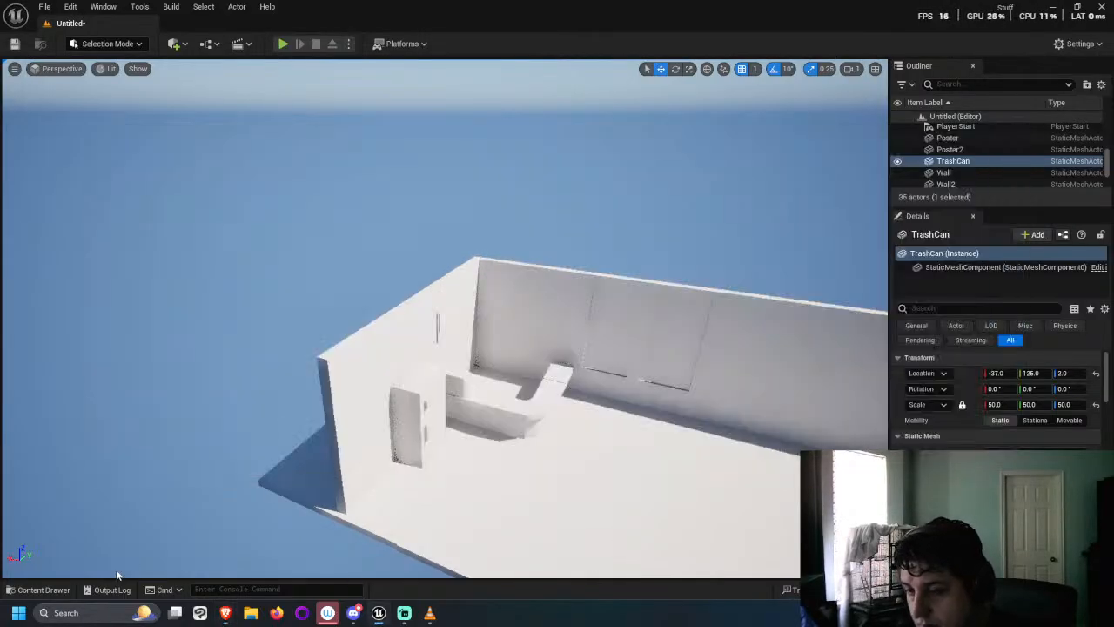
Step: Place the Menu mesh from the Furniture folder on the floor and set its uniform scale to 50
left_click(69, 589)
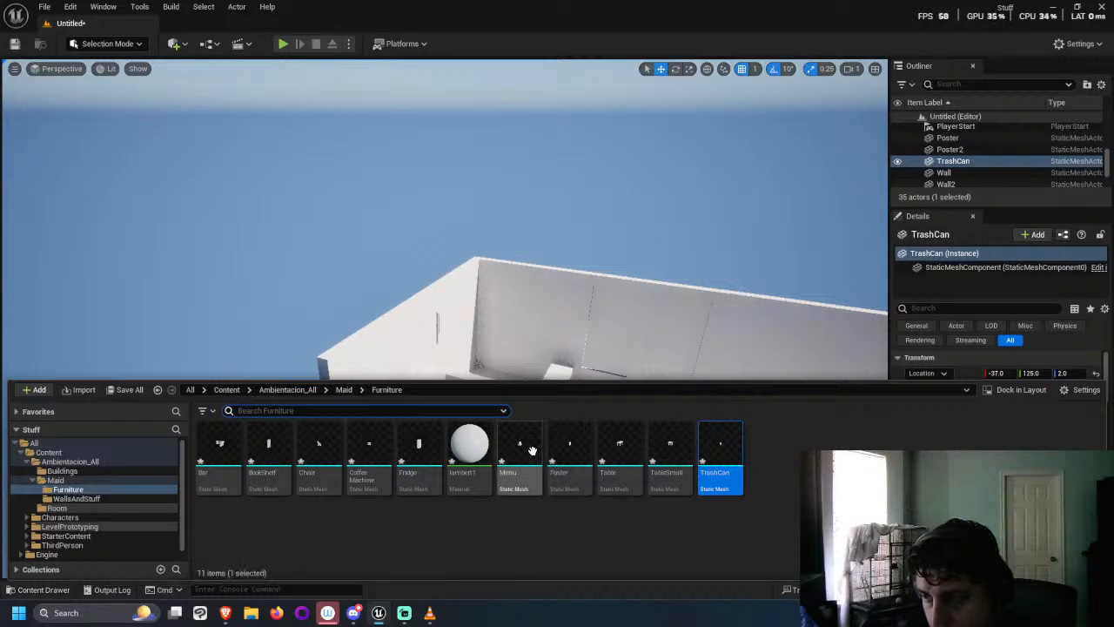
left_click_drag(532, 450, 607, 492)
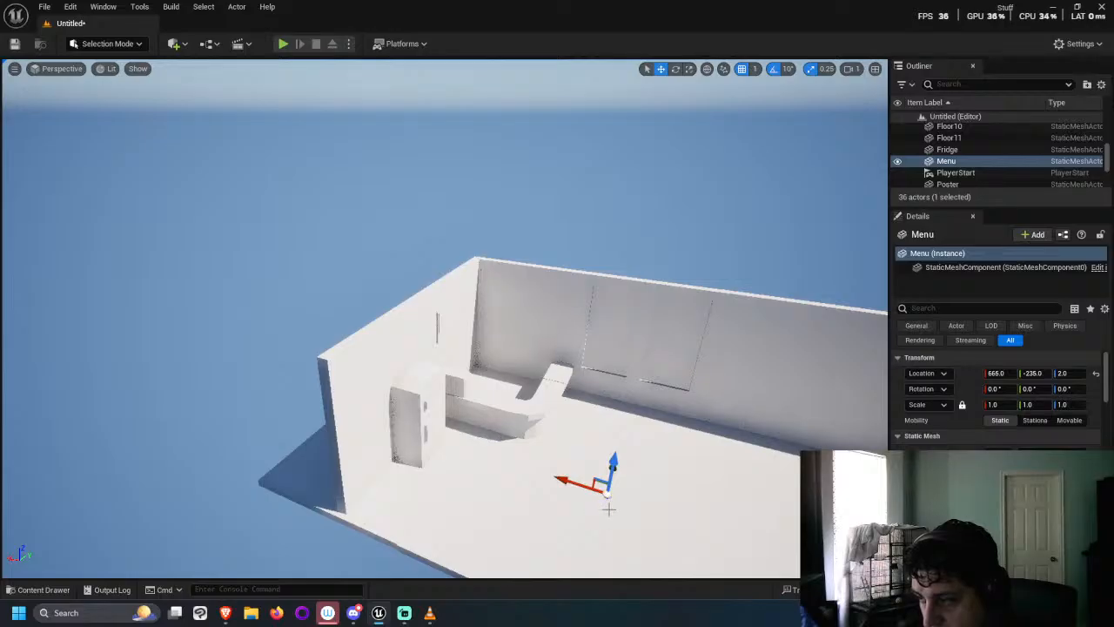
left_click(993, 404)
type("50")
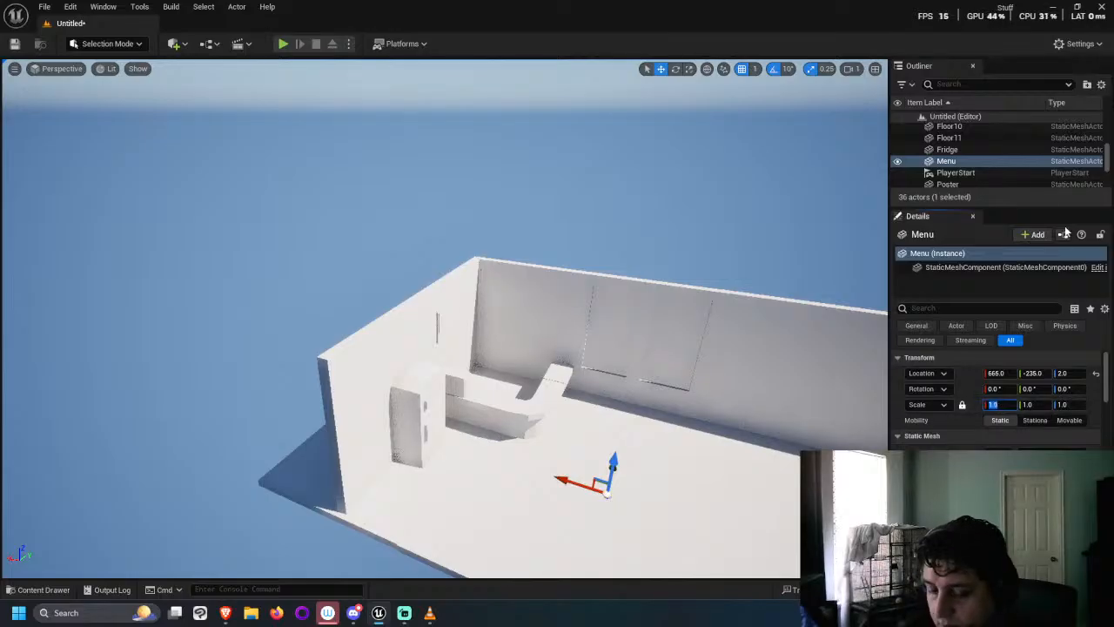
key("Return")
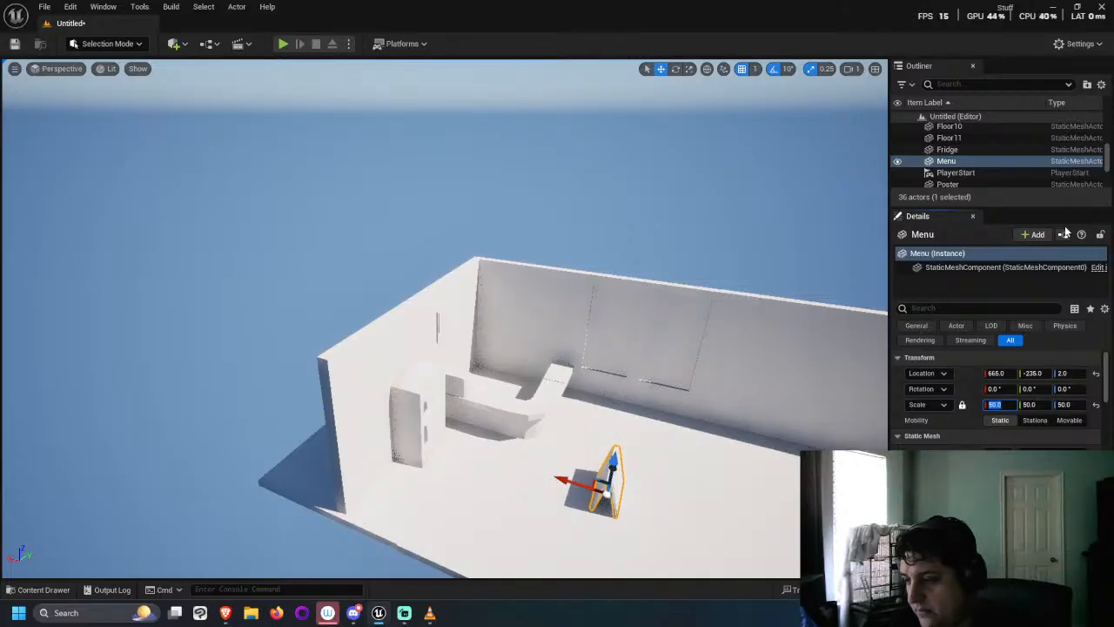
Step: Move the menu stand lengthwise through the room, away from the bar, to about X 277
left_click_drag(532, 399, 622, 447, "alt")
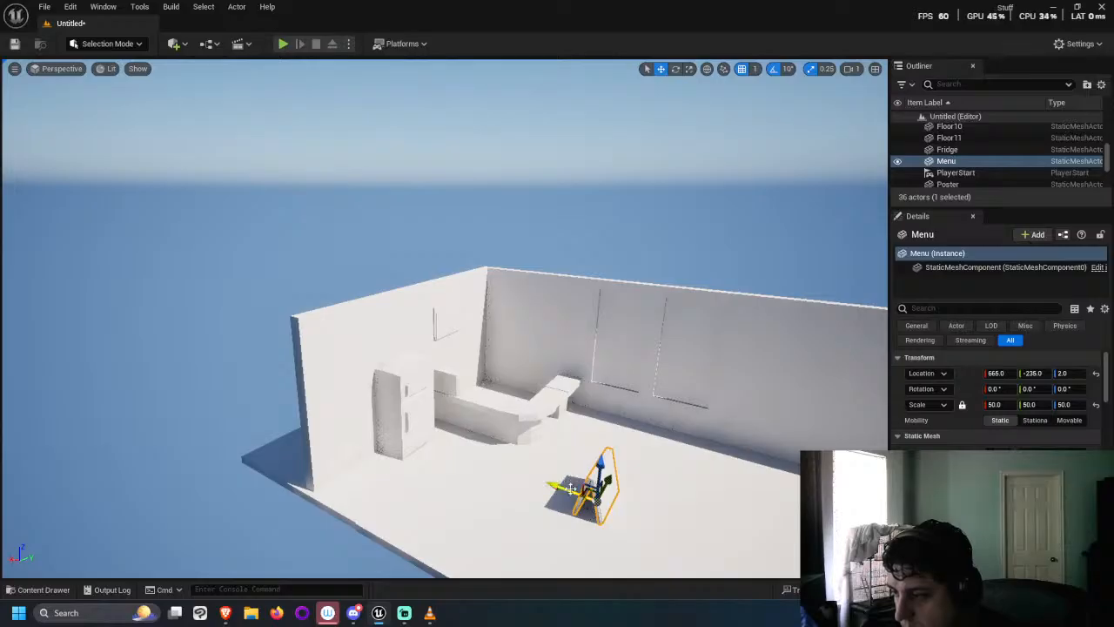
left_click_drag(571, 489, 681, 612)
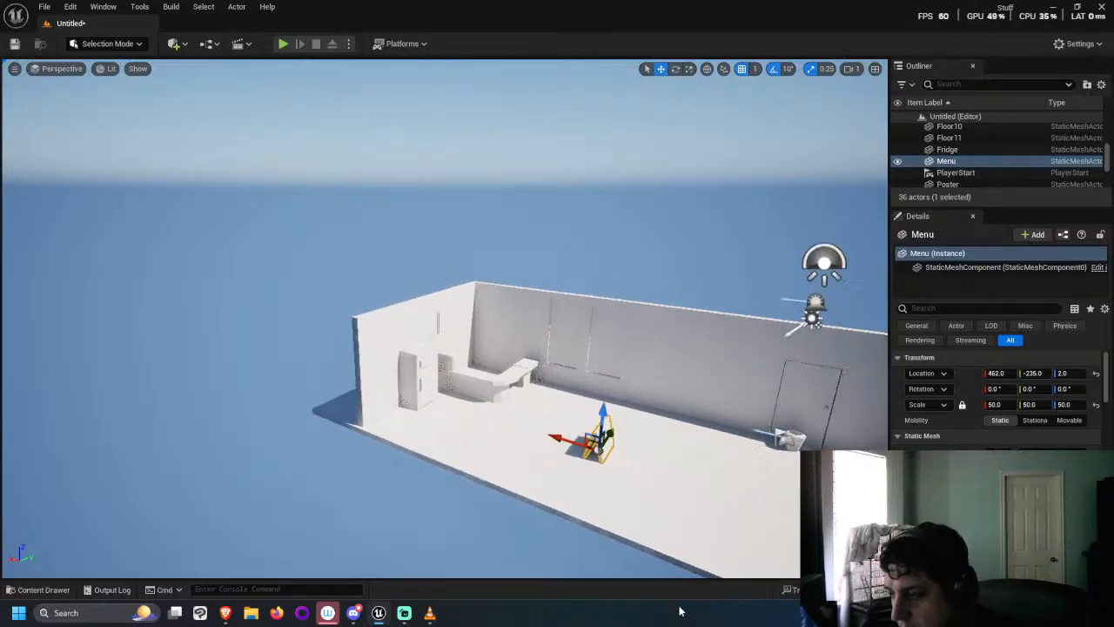
mouse_move(572, 434)
left_mouse_down("alt")
mouse_move(522, 426)
mouse_move(572, 433)
left_mouse_up("alt")
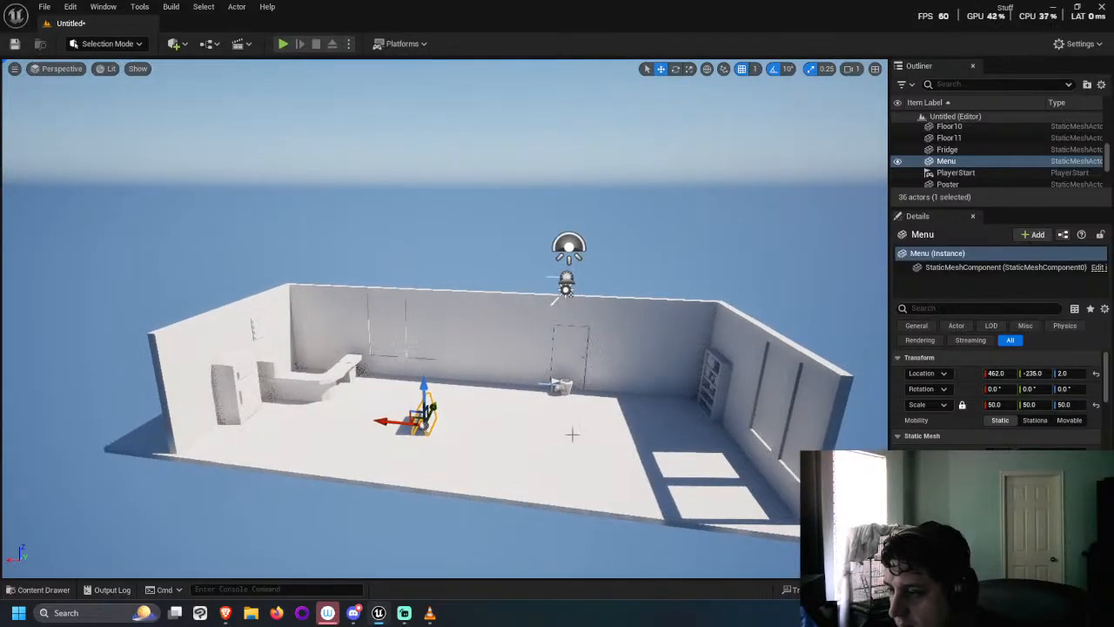
left_click_drag(388, 422, 463, 425)
Step: Rotate the menu stand to 40° about the vertical axis and move it toward the back wall to about Y 42
key("e")
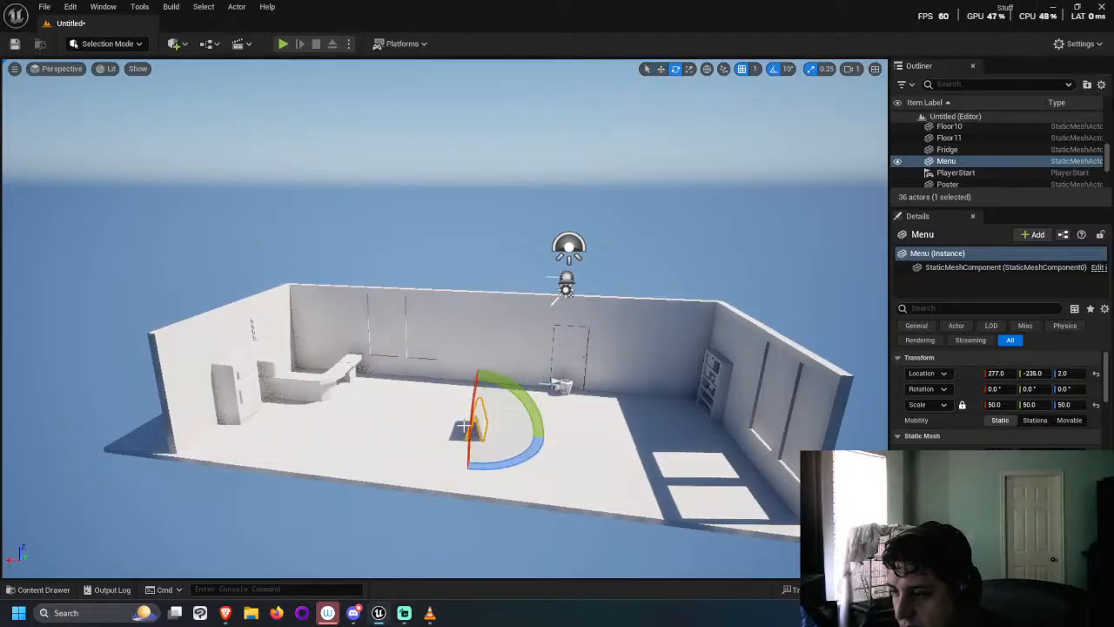
left_click_drag(487, 463, 423, 403)
key("w")
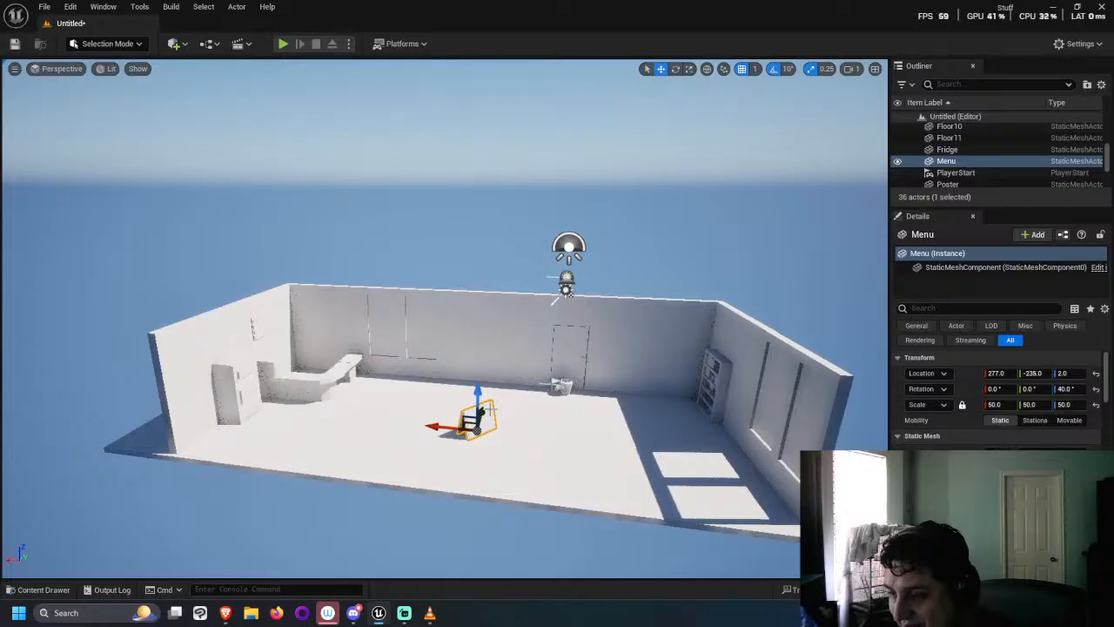
left_click_drag(487, 409, 487, 379)
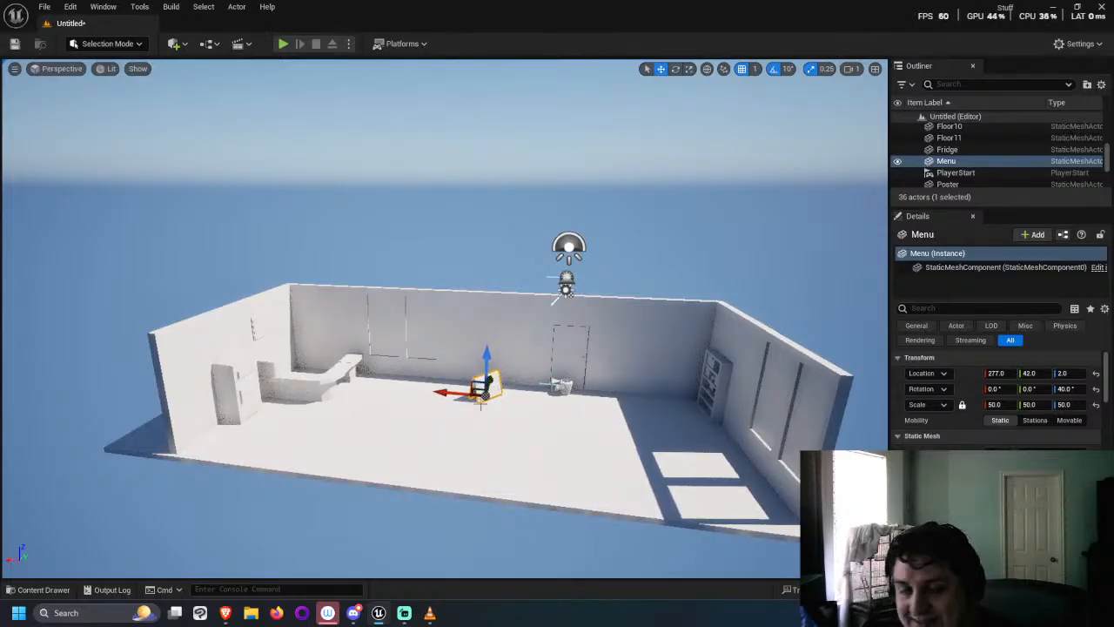
Step: Turn the menu stand to 60° about the vertical axis and shift it closer to the back wall, to about Y 67
right_click_drag(258, 461, 522, 409)
key("e")
left_click_drag(522, 488, 504, 477)
key("w")
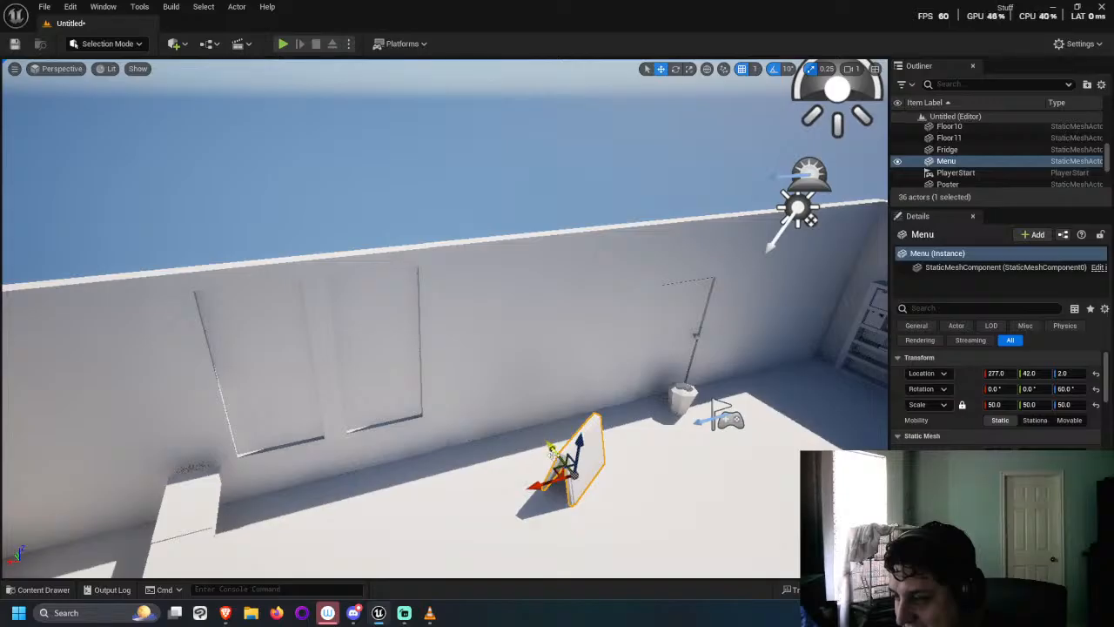
left_click_drag(550, 448, 543, 441)
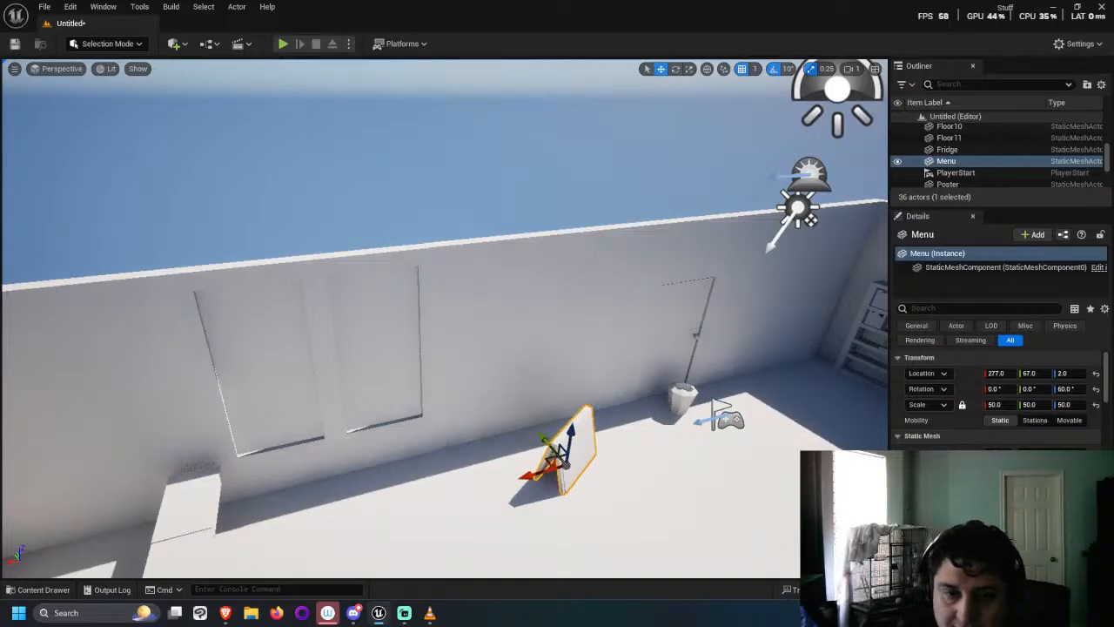
right_click_drag(58, 572, 111, 583)
mouse_move(226, 613)
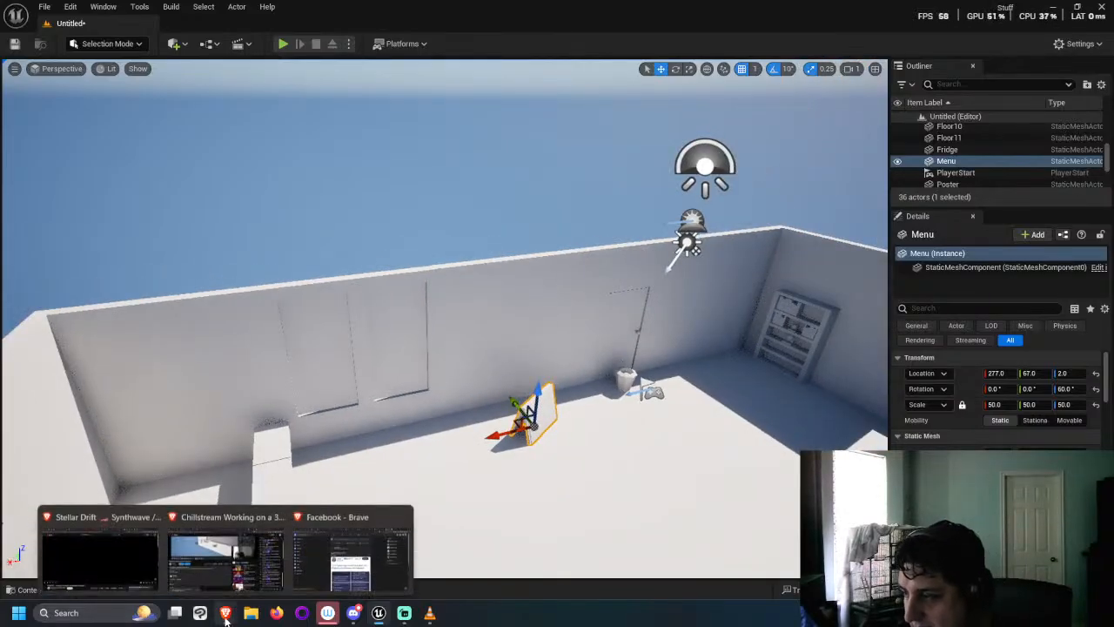
right_click_drag(396, 440, 487, 448)
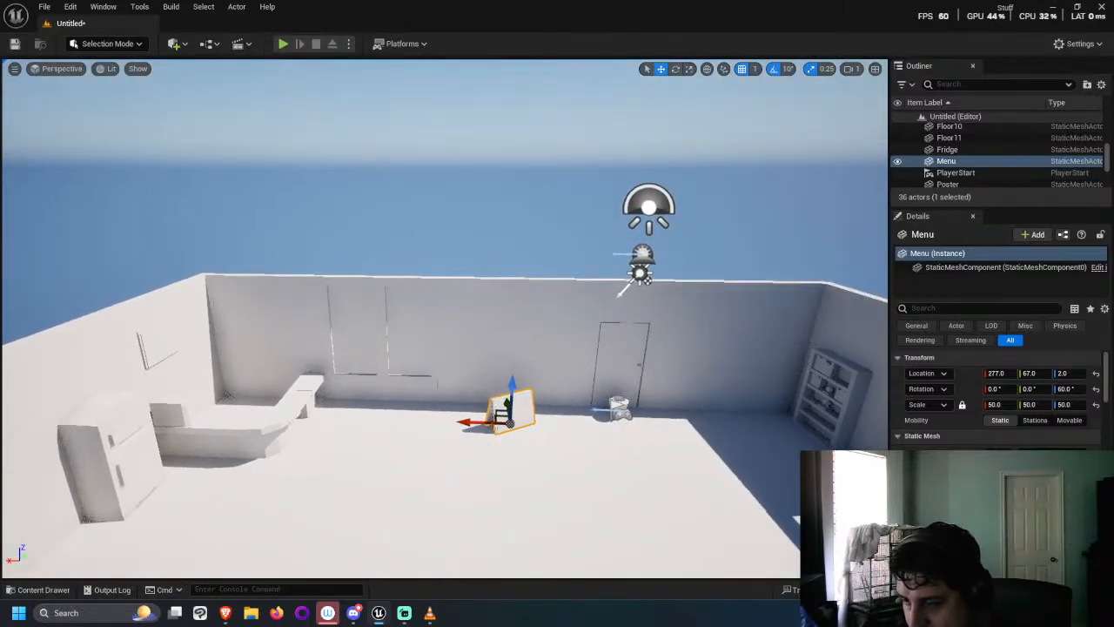
Step: Place the Chair mesh from the Furniture folder on the floor and set its uniform scale to 50
left_click(39, 589)
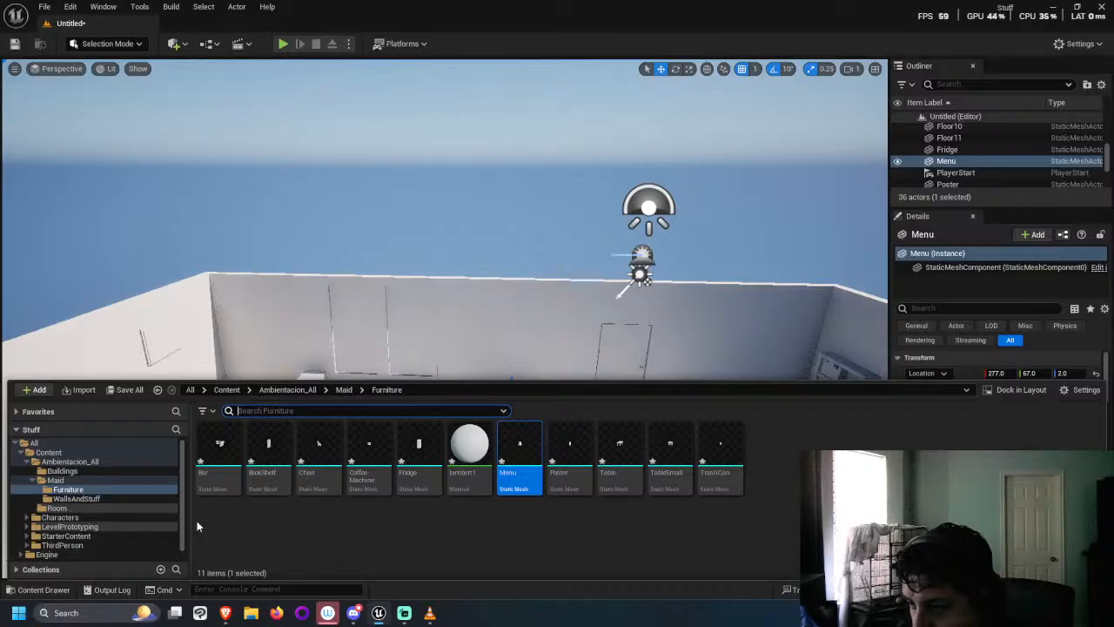
left_click_drag(326, 459, 398, 462)
left_click(994, 405)
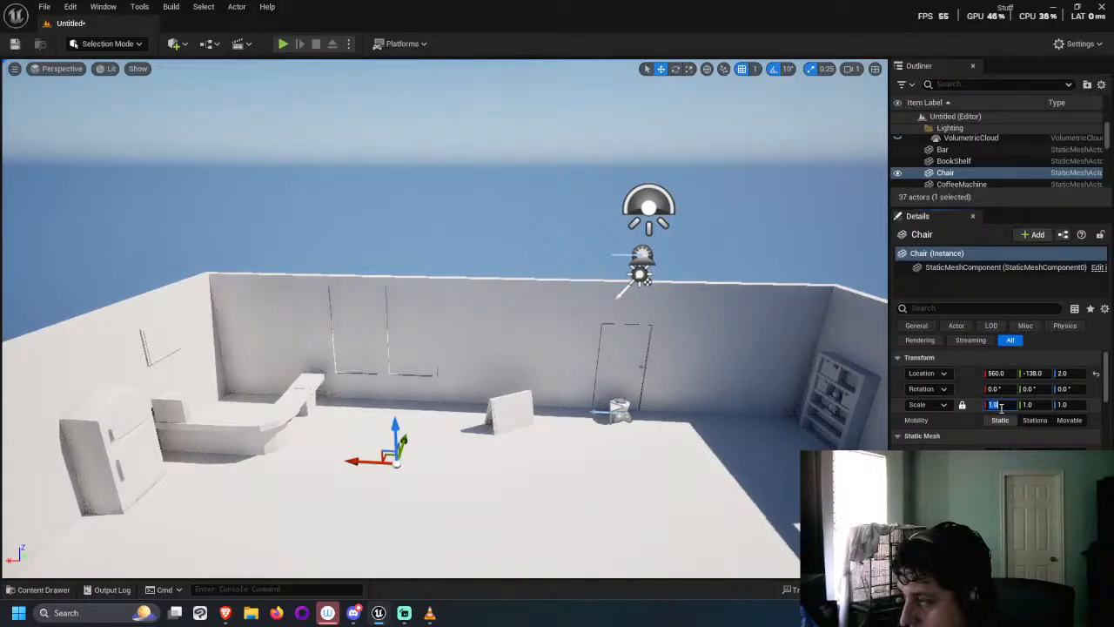
type("50")
key("Return")
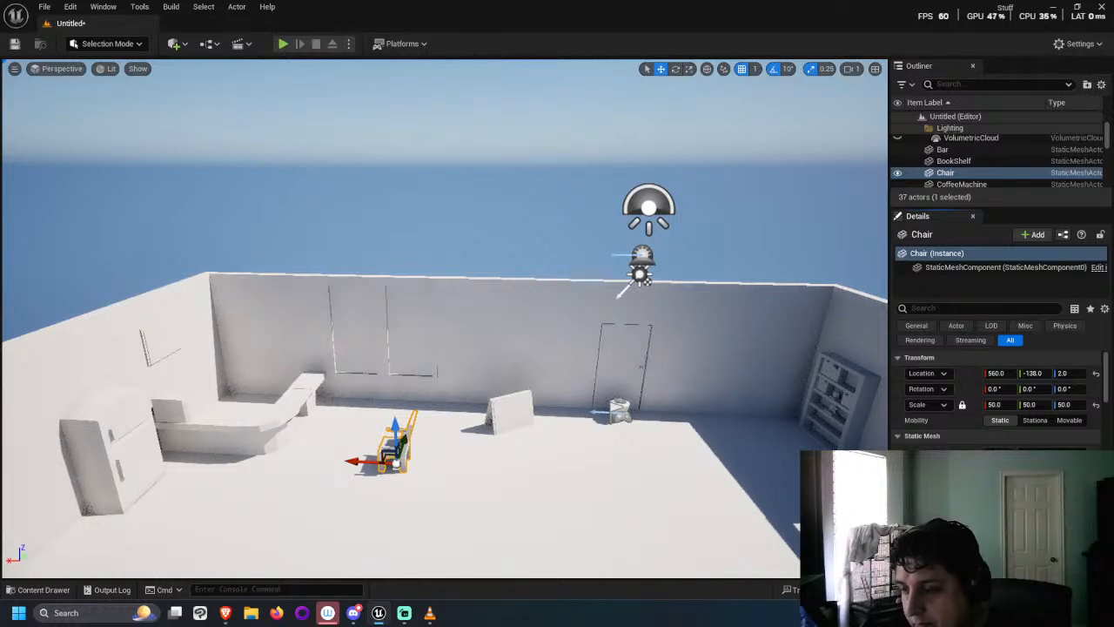
Step: Move the chair toward the open front of the room on the bookshelf side, at about X -15, Y -389
right_click_drag(307, 573, 306, 600)
right_click_drag(431, 457, 442, 458)
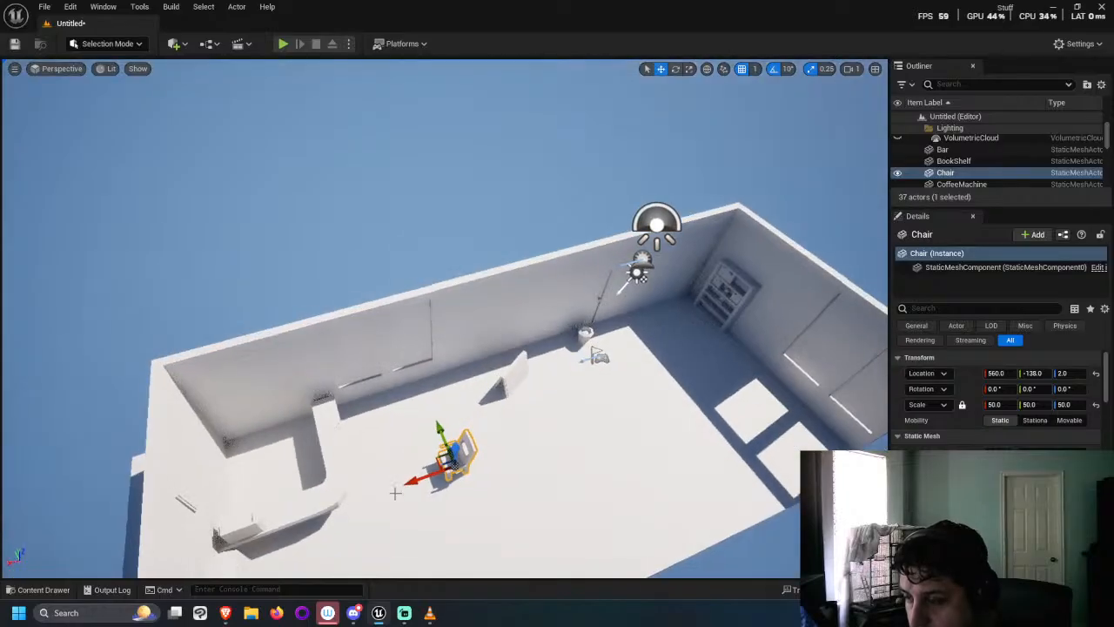
left_click_drag(442, 458, 651, 471)
left_click_drag(528, 554, 532, 544, "alt")
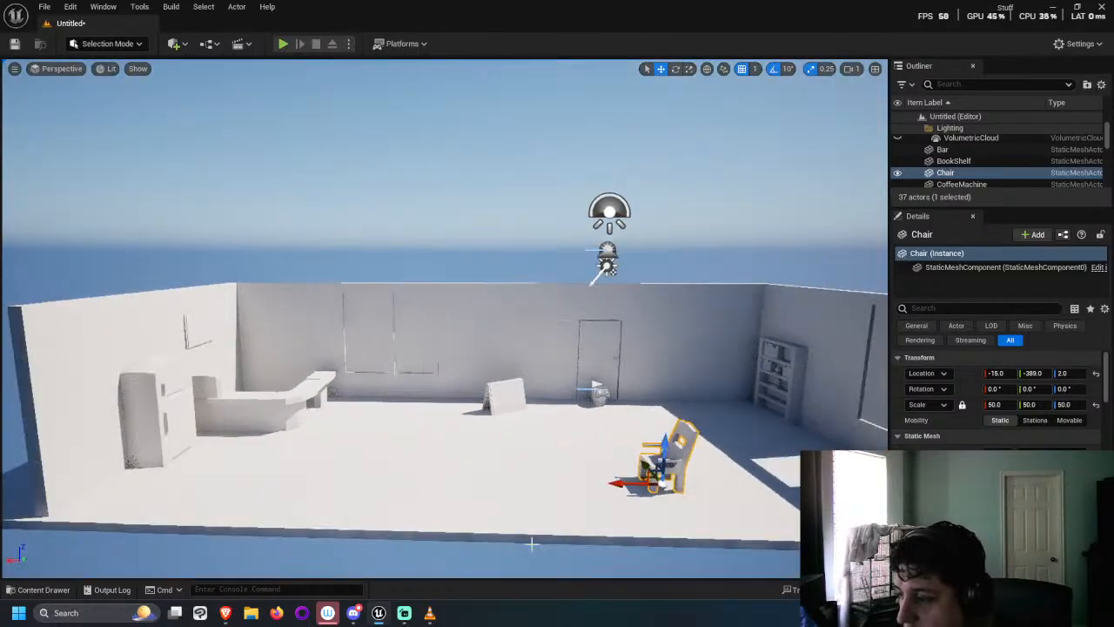
Step: Place the Table mesh from the Furniture folder on the floor near the chair and set its uniform scale to 50
left_click(56, 591)
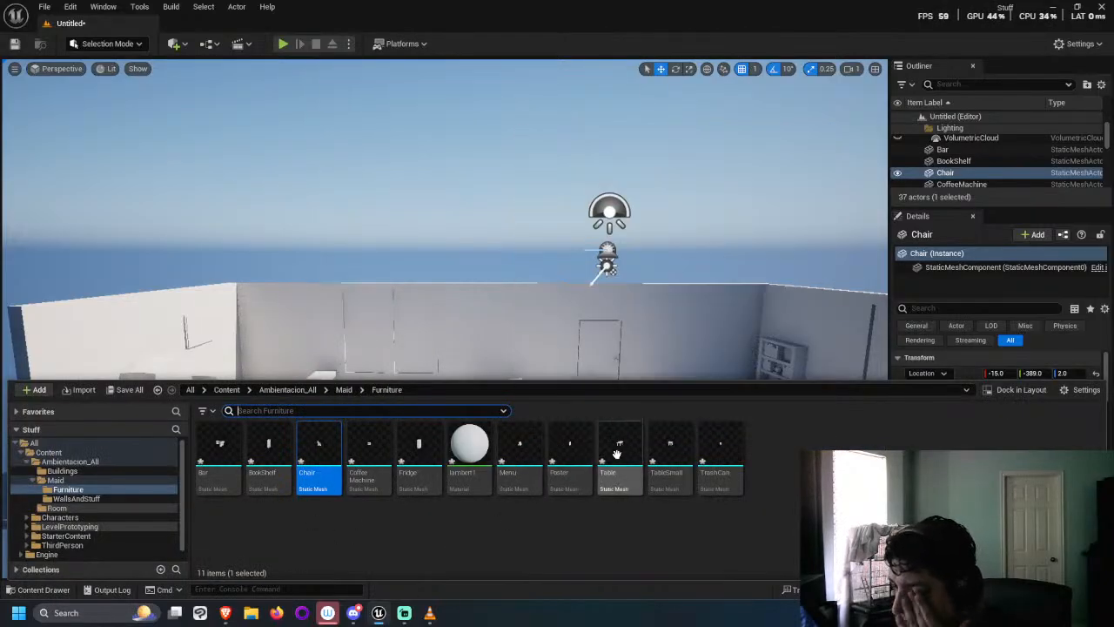
left_click_drag(615, 450, 525, 472)
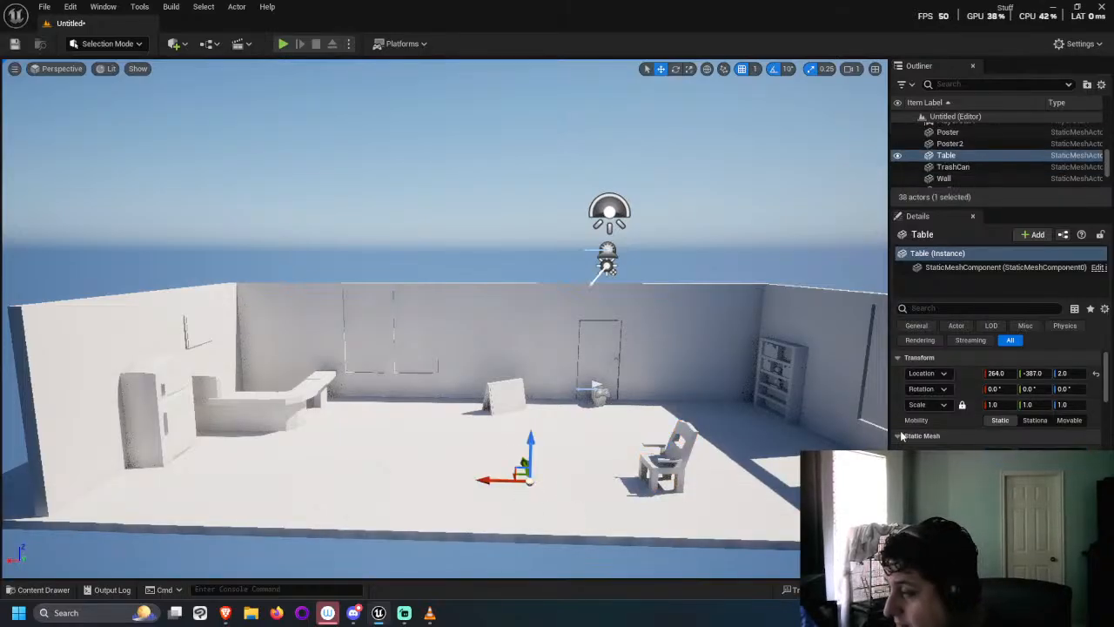
left_click(990, 405)
type("50")
key("Return")
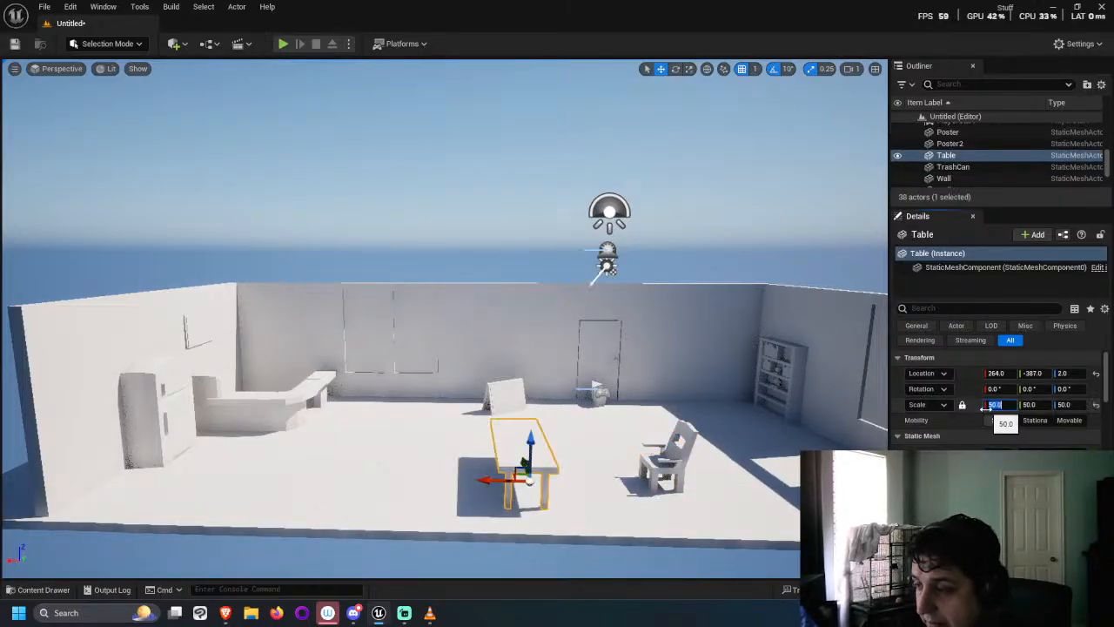
Step: Move the table up to the chair's front, to about X 66
left_click_drag(308, 458, 582, 517, "alt")
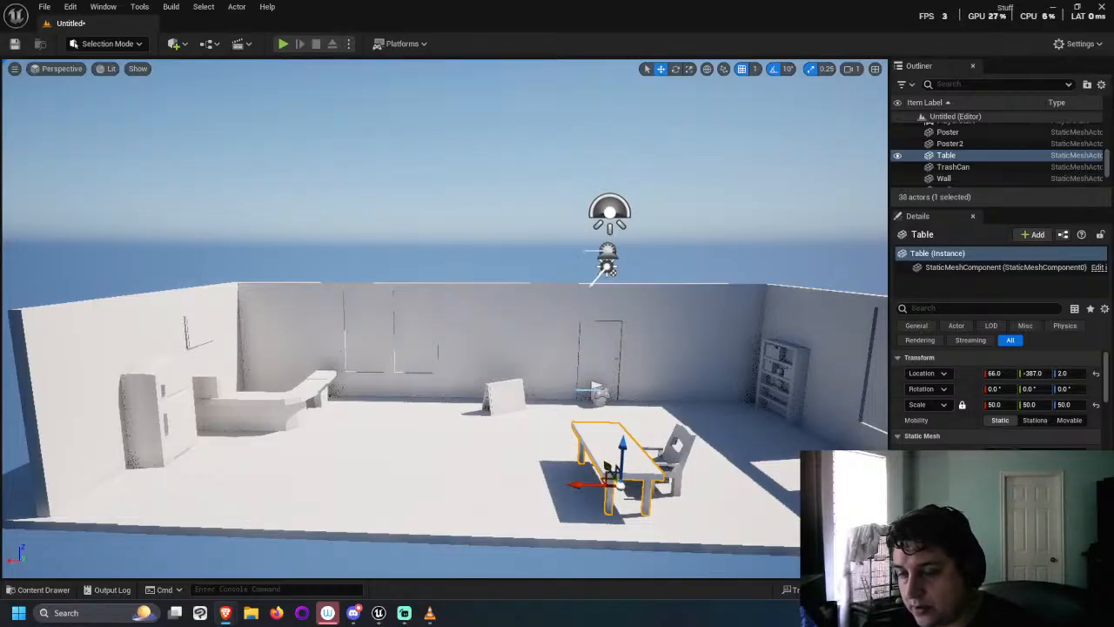
left_click(57, 590)
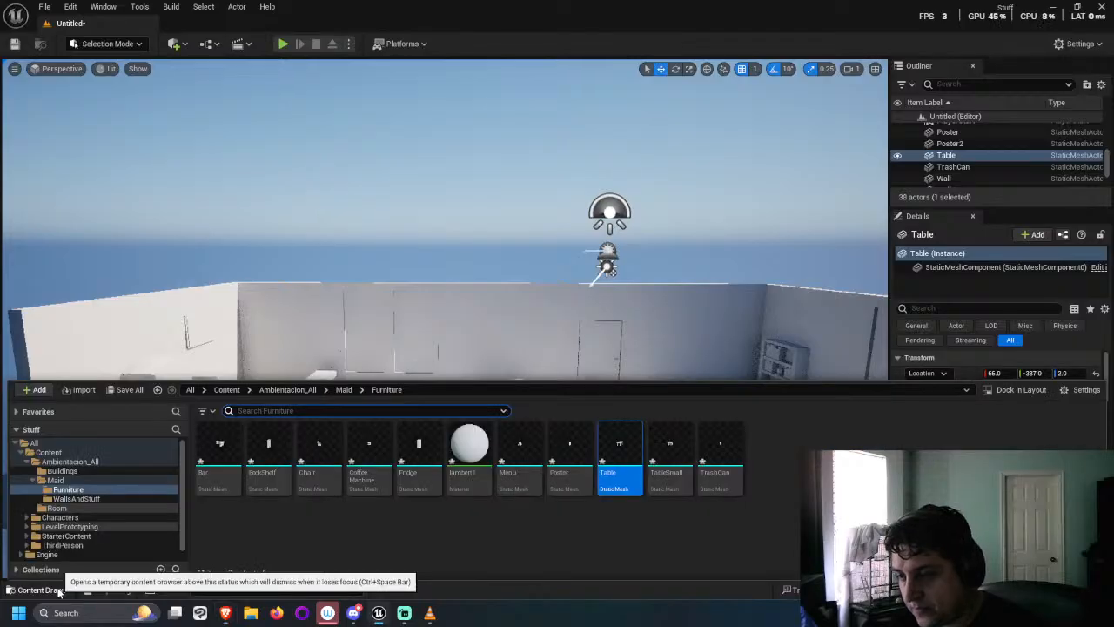
left_click(58, 590)
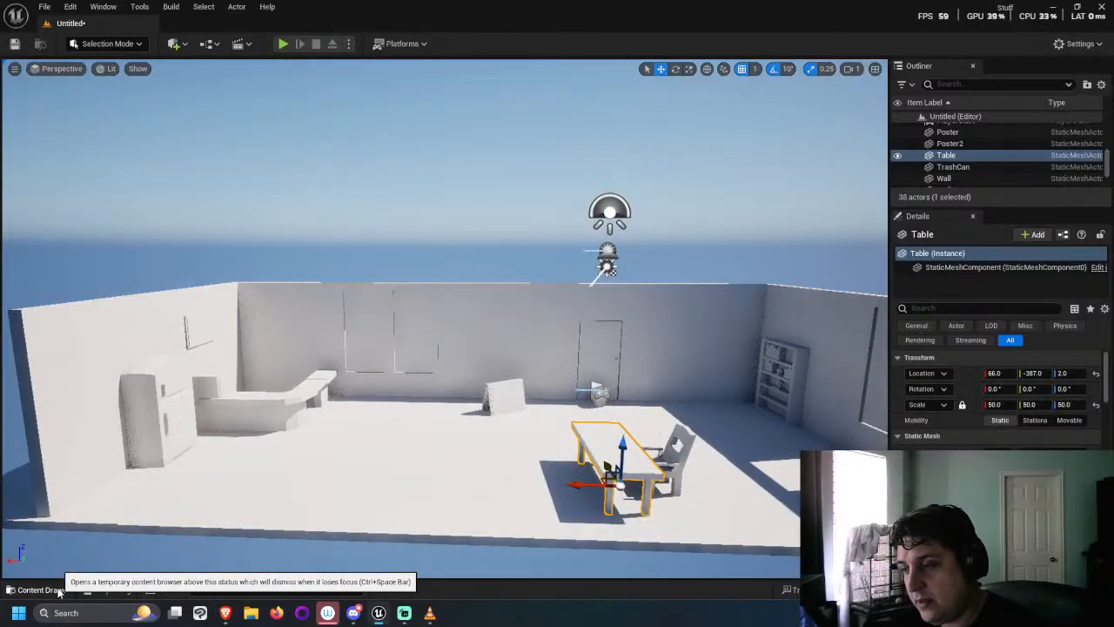
Step: Duplicate the table and place the copy alongside the original on the side away from the chair, at about X 187
right_click_drag(444, 319, 444, 370)
right_click_drag(607, 357, 633, 376)
key("d")
key("d")
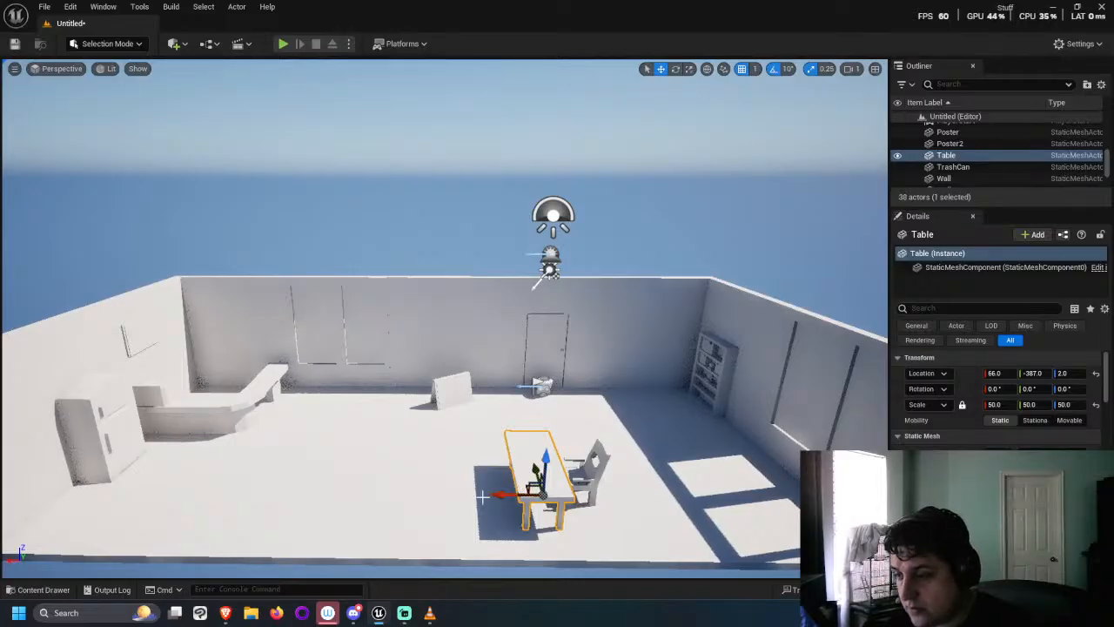
left_click_drag(517, 492, 622, 373, "alt")
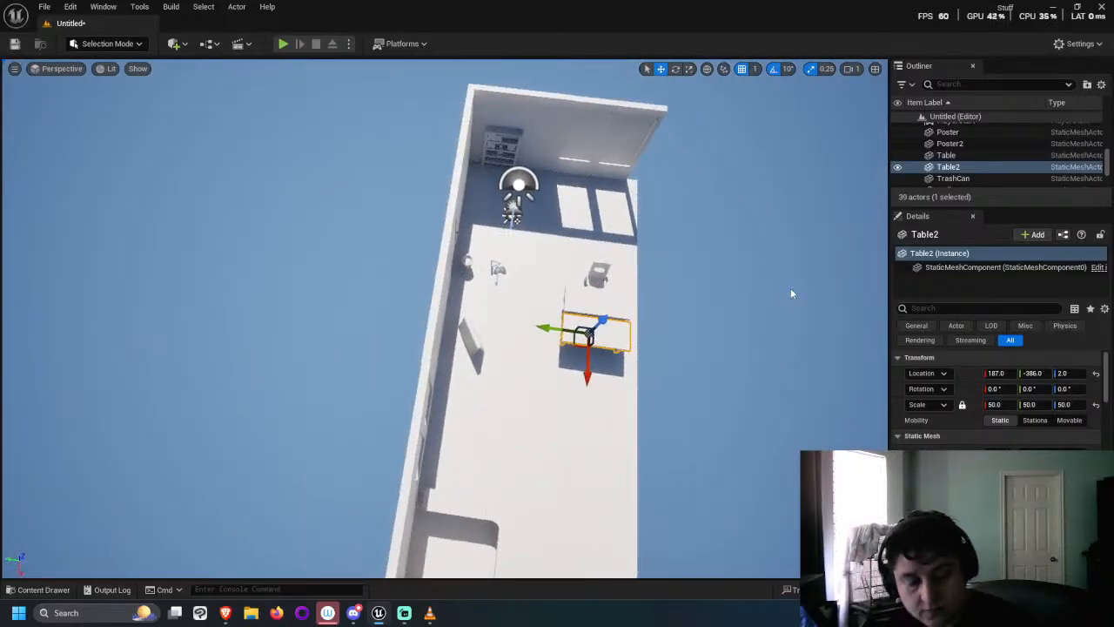
Step: Slide the table copy flush against the original table to about X 176, aligning their edges in the Top wireframe view
key("f")
scroll(594, 273, "down", 2)
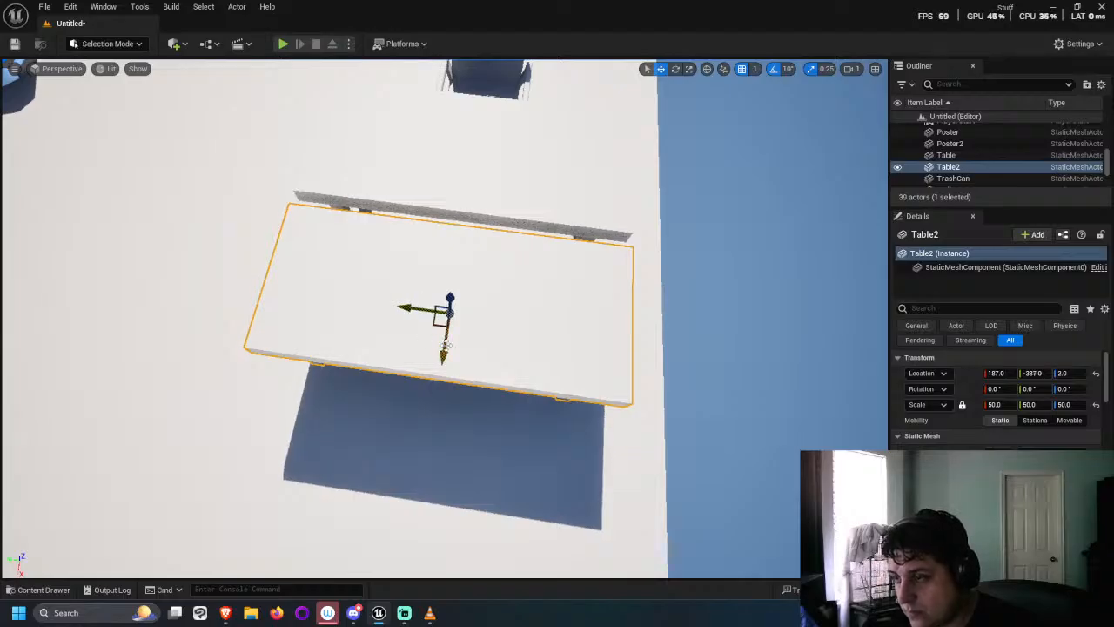
left_click_drag(444, 346, 445, 337)
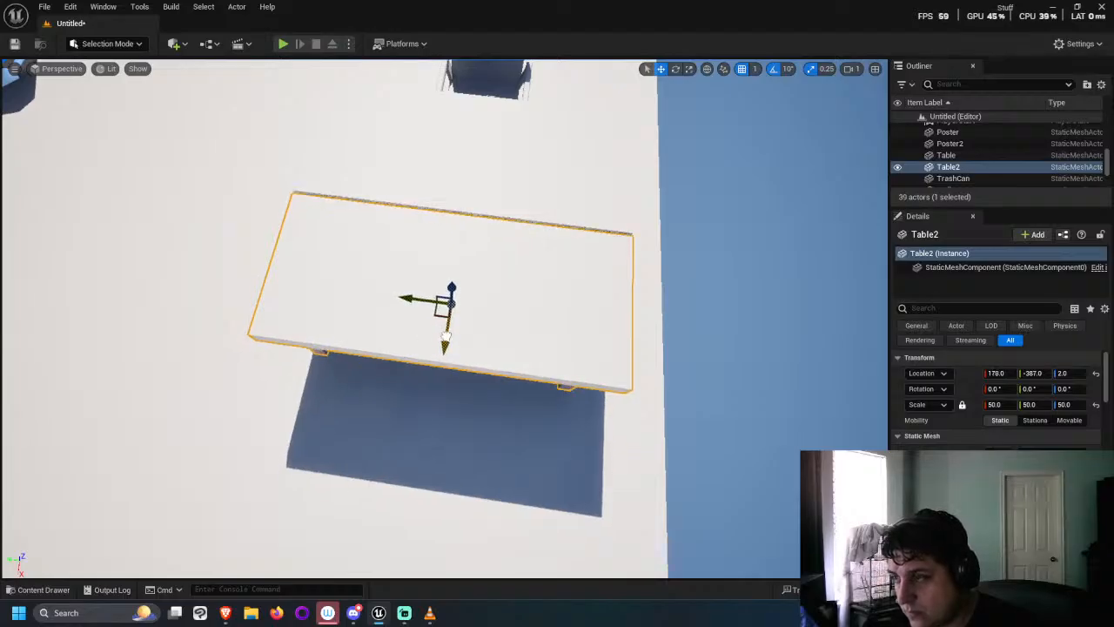
left_click(136, 70)
left_click(57, 68)
left_click(85, 111)
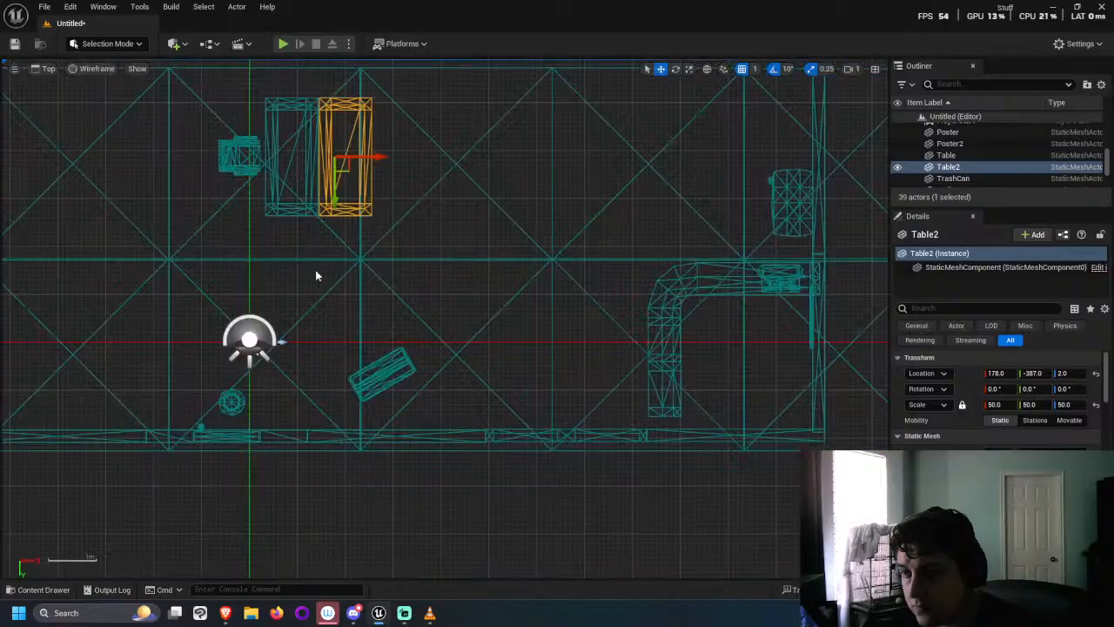
scroll(339, 209, "up", 5)
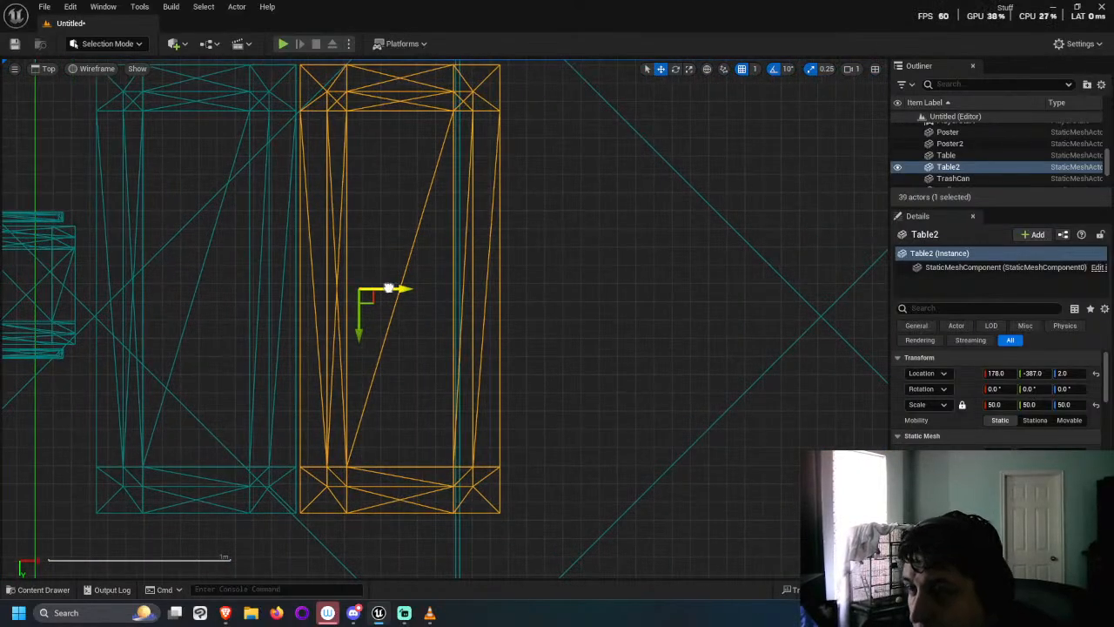
left_click_drag(388, 288, 386, 288)
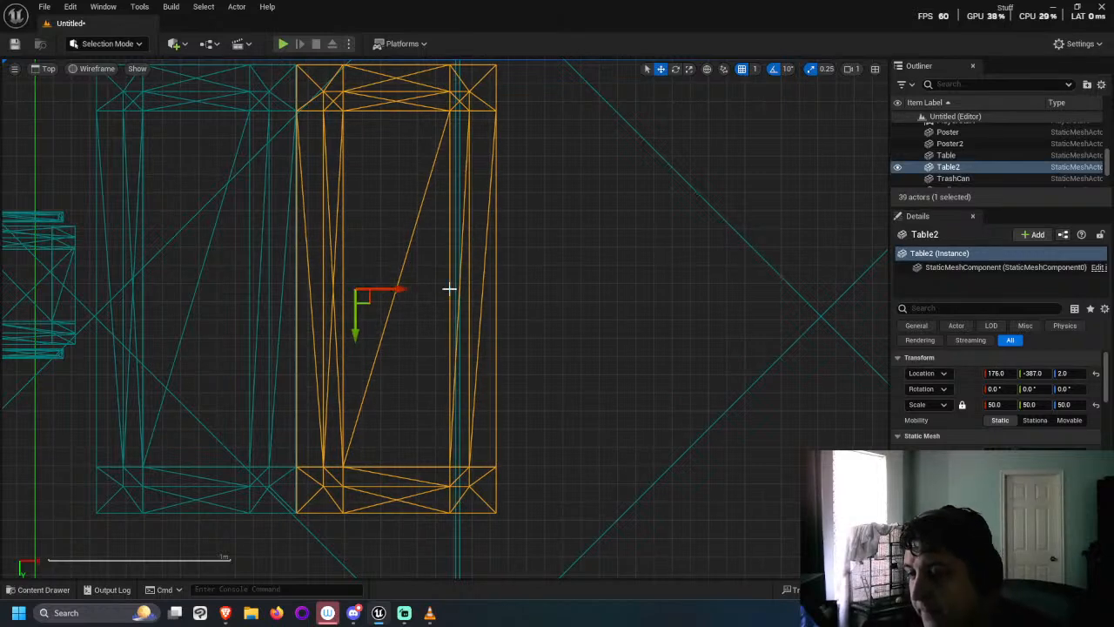
Step: Move the chair to one end of the table's long edge, at about X -3, Y -449
left_click(7, 310)
scroll(9, 310, "down", 5)
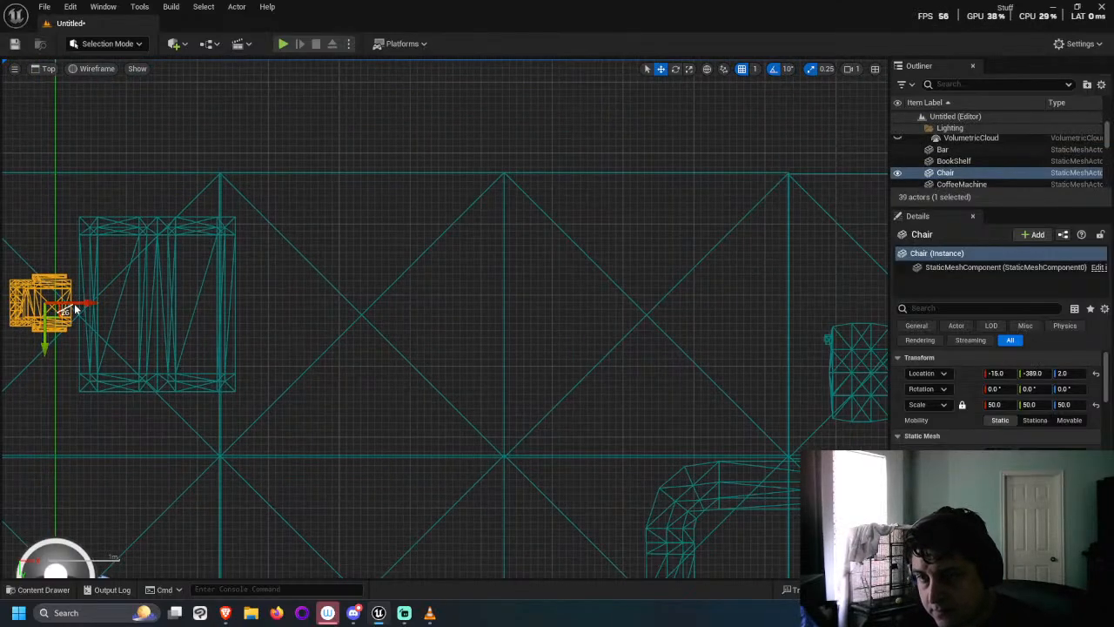
right_click_drag(70, 326, 322, 310)
scroll(320, 317, "up", 4)
left_click_drag(298, 319, 314, 247)
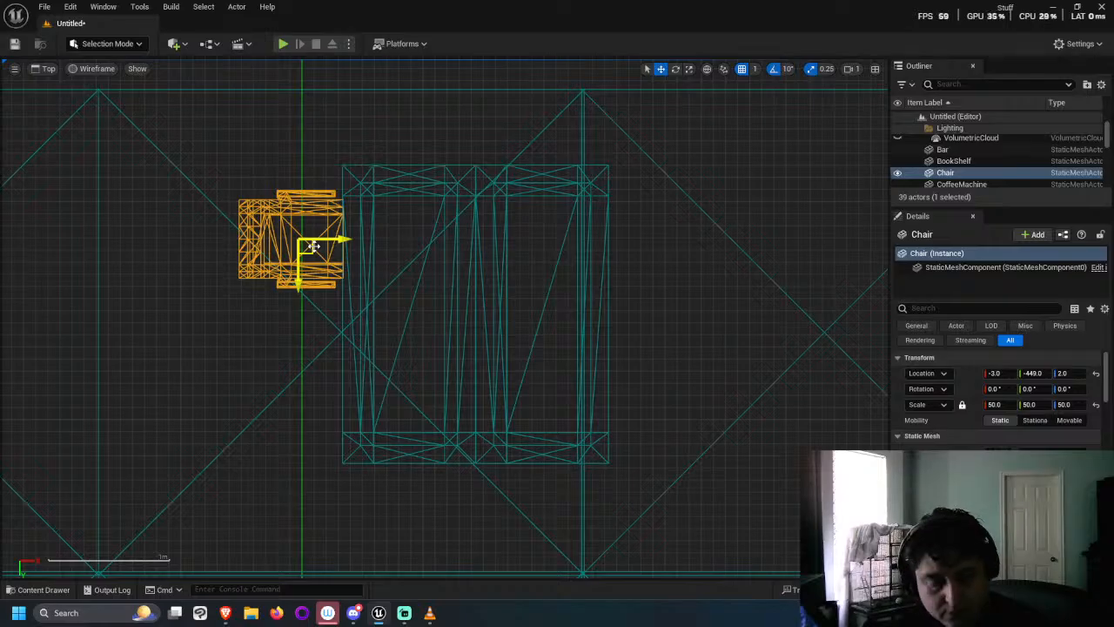
Step: Duplicate the chair to about X -6, Y -323 and turn both chairs about 10° toward the middle of the table
key("ctrl+d")
left_click_drag(311, 251, 358, 369)
key("e")
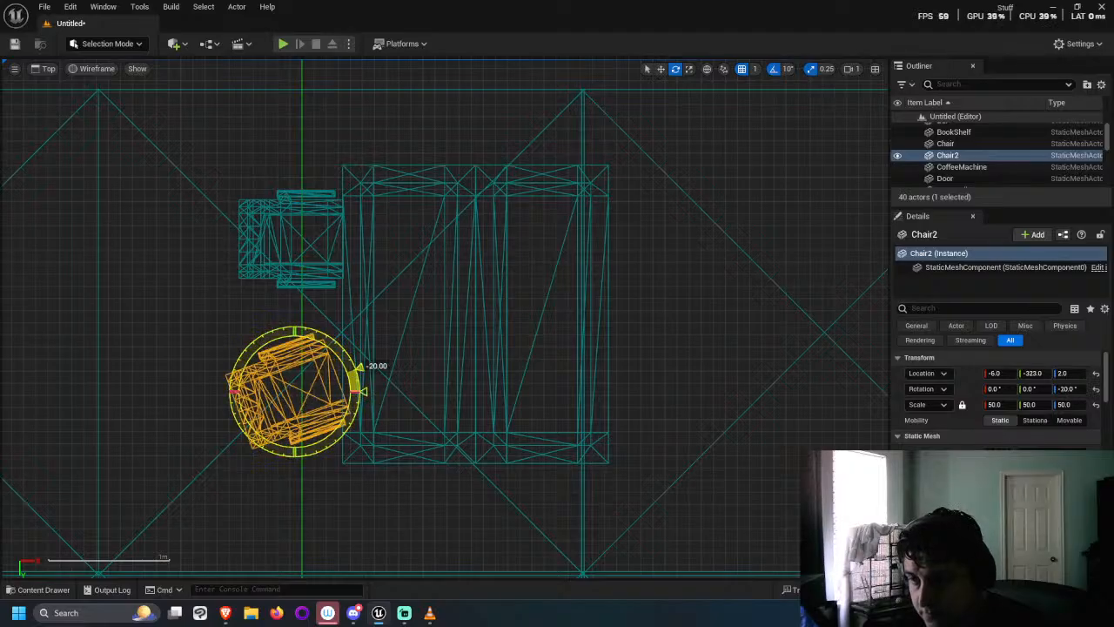
left_click(306, 277)
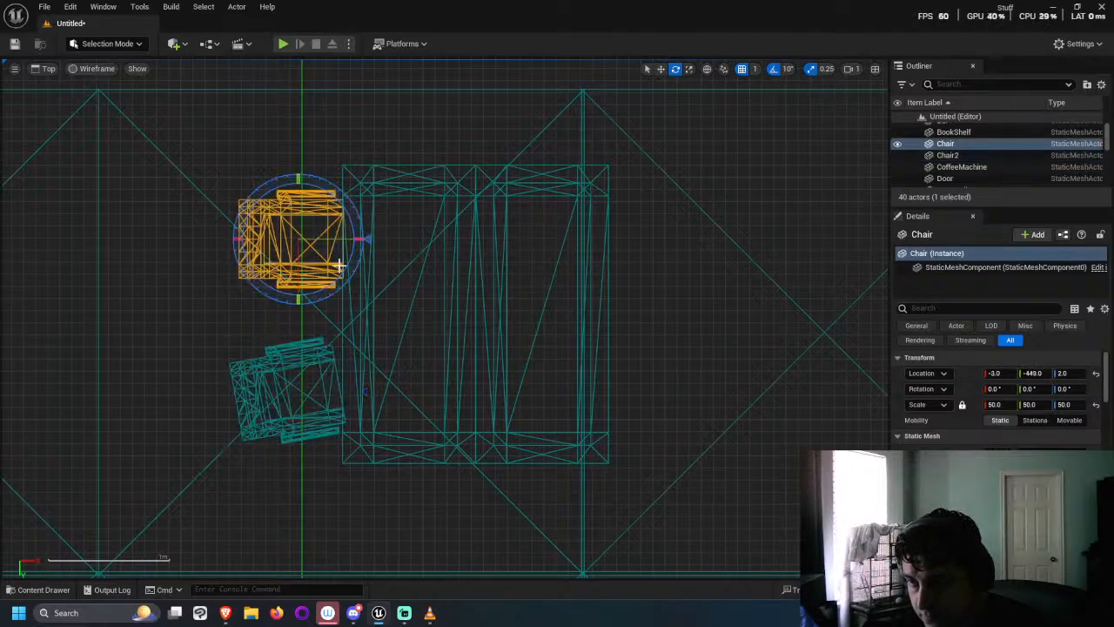
left_click_drag(366, 240, 352, 259)
Step: Duplicate both chairs and rotate the copies by 180° to face the joined tables from the opposite side
left_click(281, 360, "ctrl")
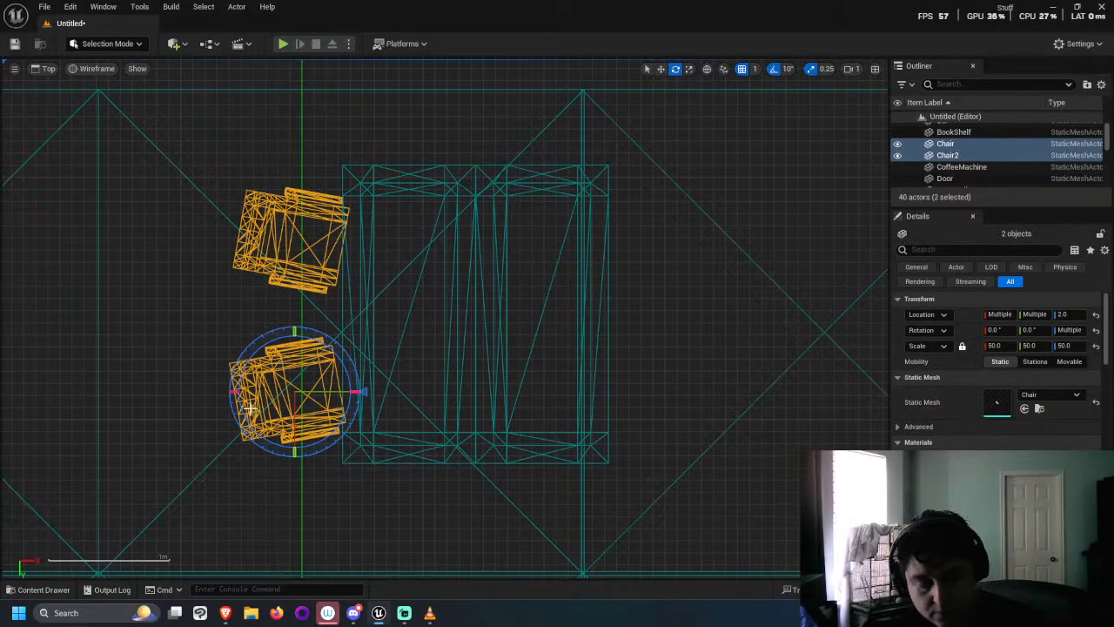
left_click_drag(243, 430, 611, 399, "alt")
key("w")
key("e")
key("w")
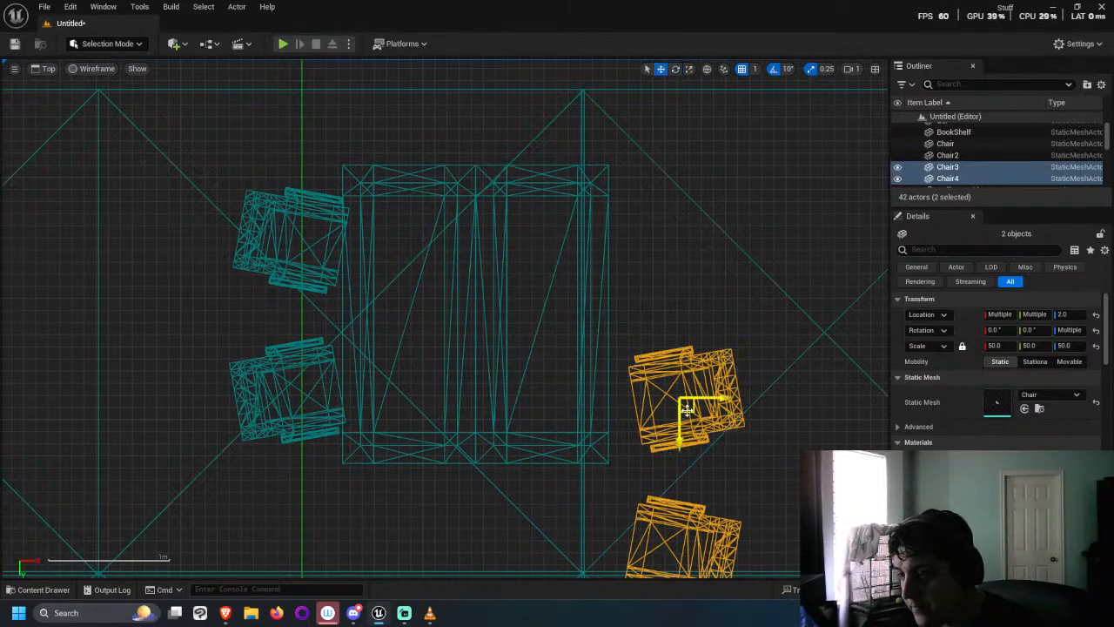
Step: Move the two copied chairs together alongside the opposite table edge, at about X 297, Y -334 and X 300, Y -460
left_click(696, 321)
key("ctrl+z")
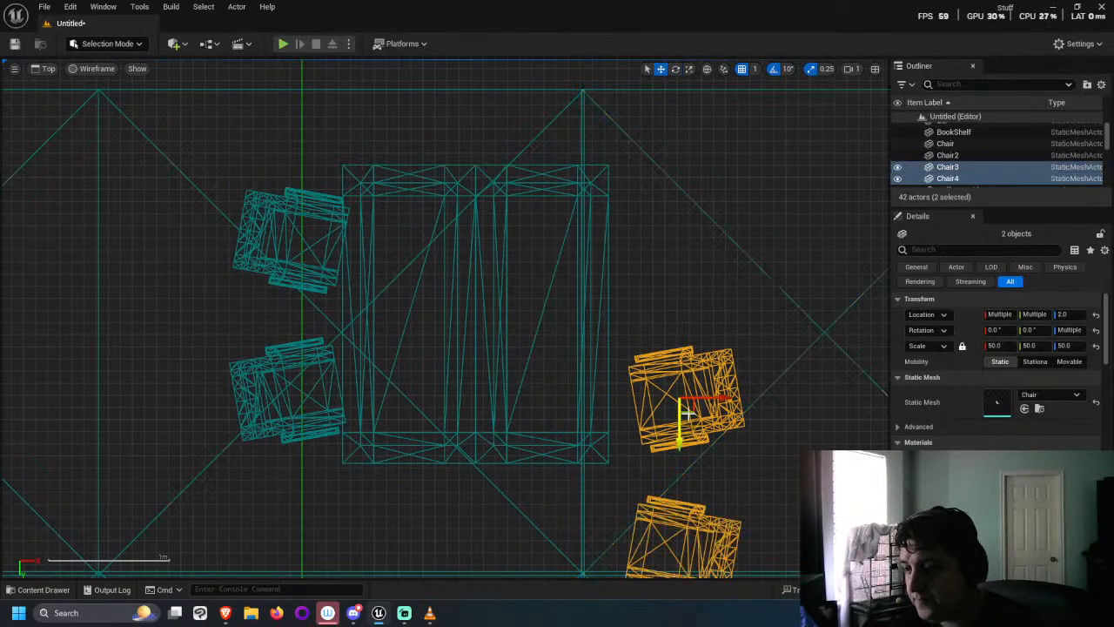
left_click_drag(679, 402, 666, 231)
key("Escape")
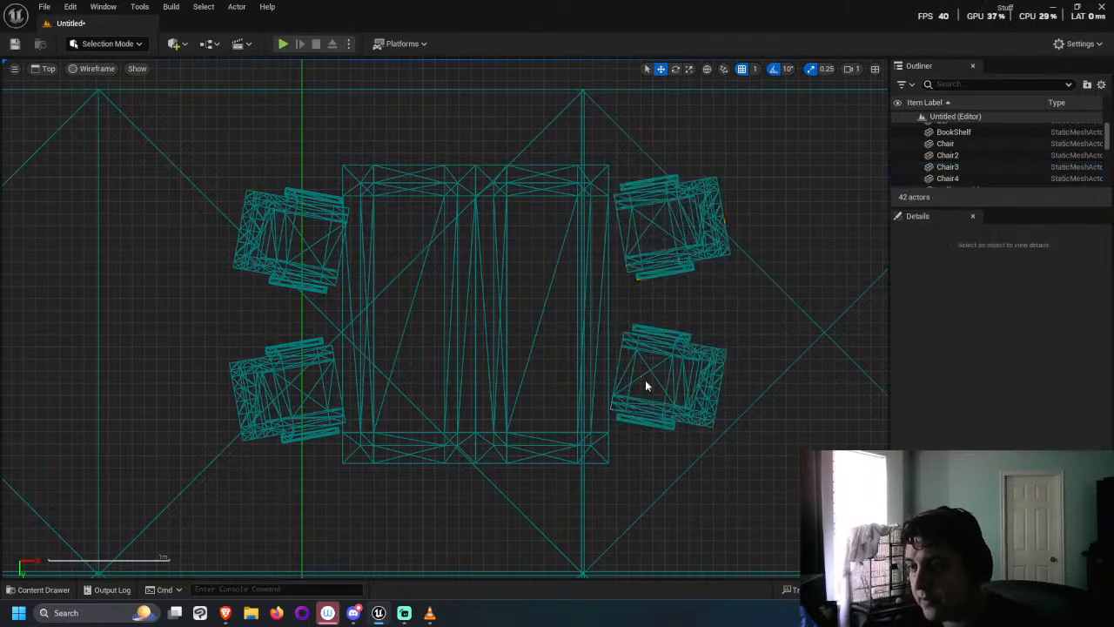
Step: Rotate Chair3 to about -190° and move it closer to the table, at about X 285, Y -333
left_click(666, 363)
key("e")
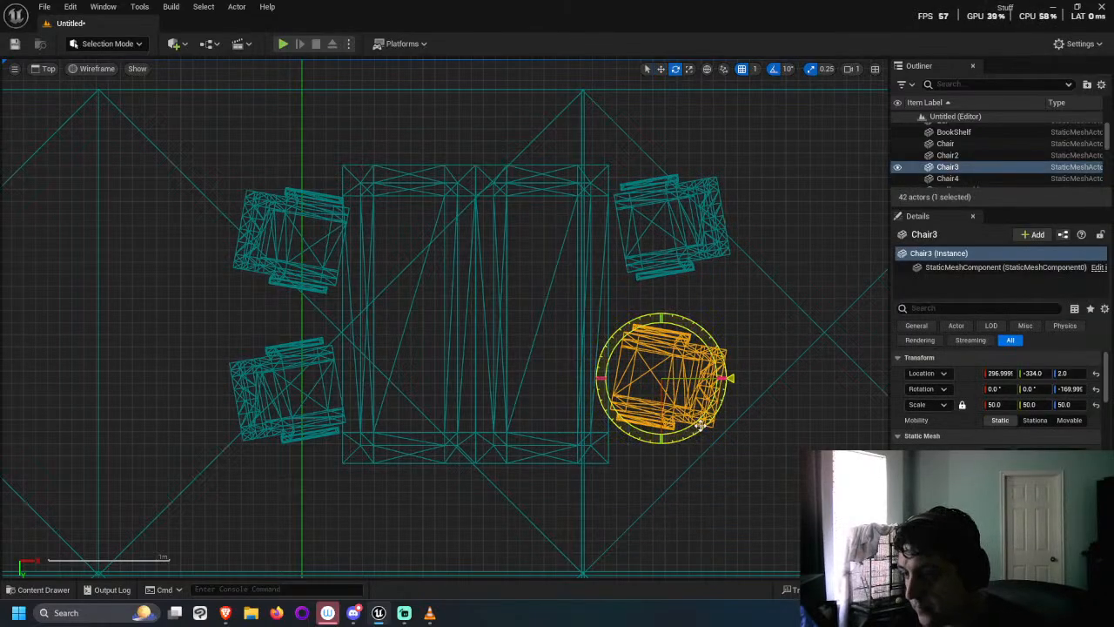
left_click_drag(726, 385, 654, 391)
key("w")
key("e")
key("w")
Step: Move Chair4 closer to the table edge, at about X 287, Y -460
left_click(677, 268)
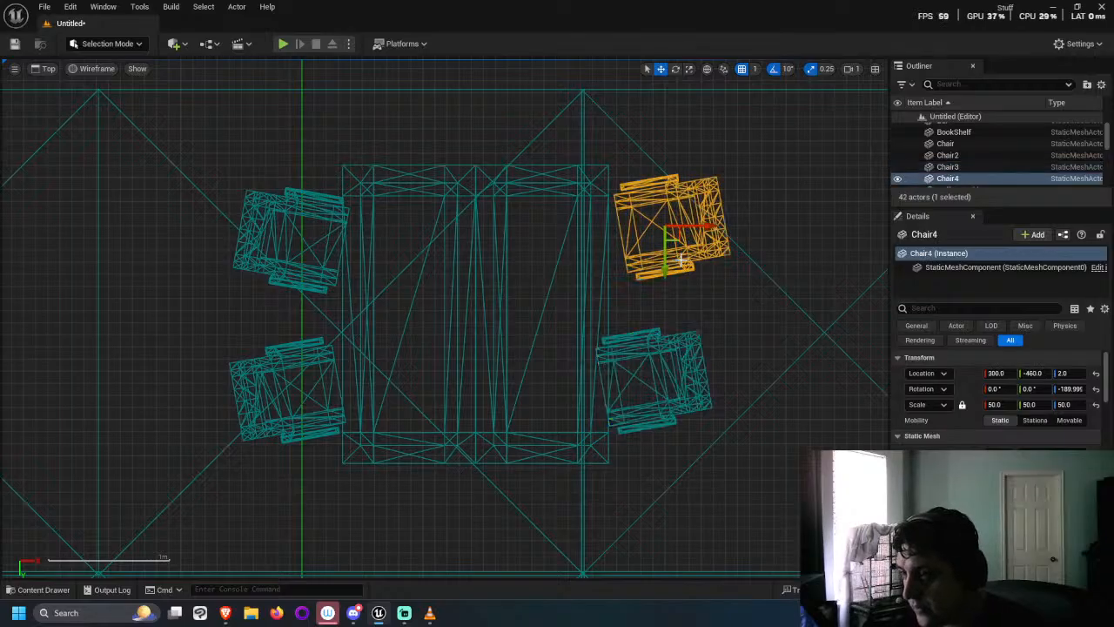
key("e")
left_click_drag(702, 270, 732, 213)
key("w")
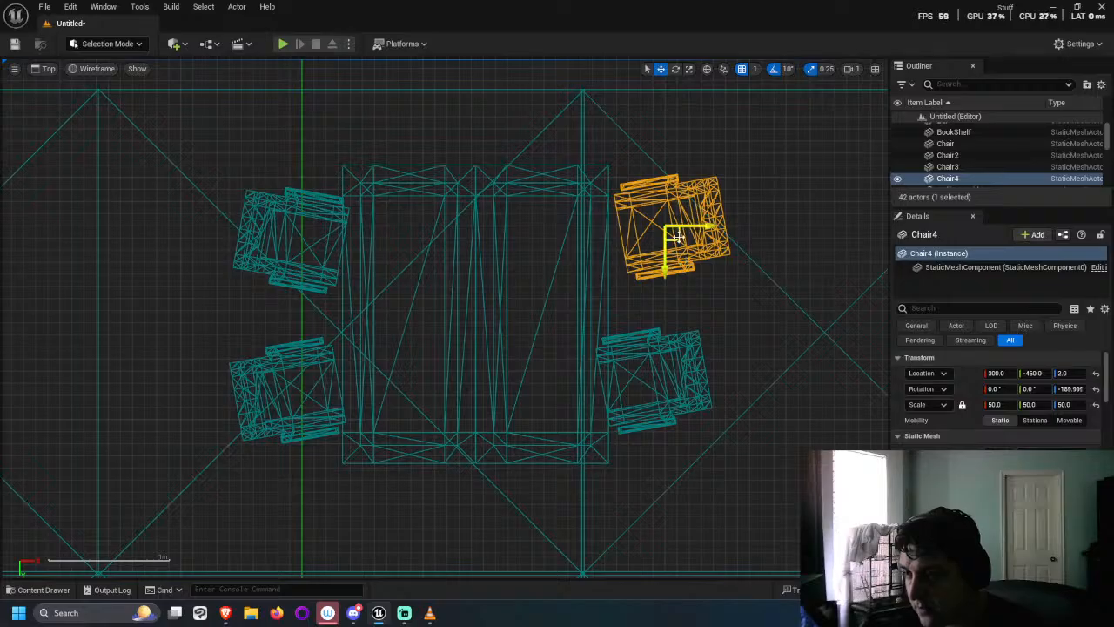
mouse_move(667, 241)
left_mouse_down()
mouse_move(659, 249)
mouse_move(662, 239)
left_mouse_up()
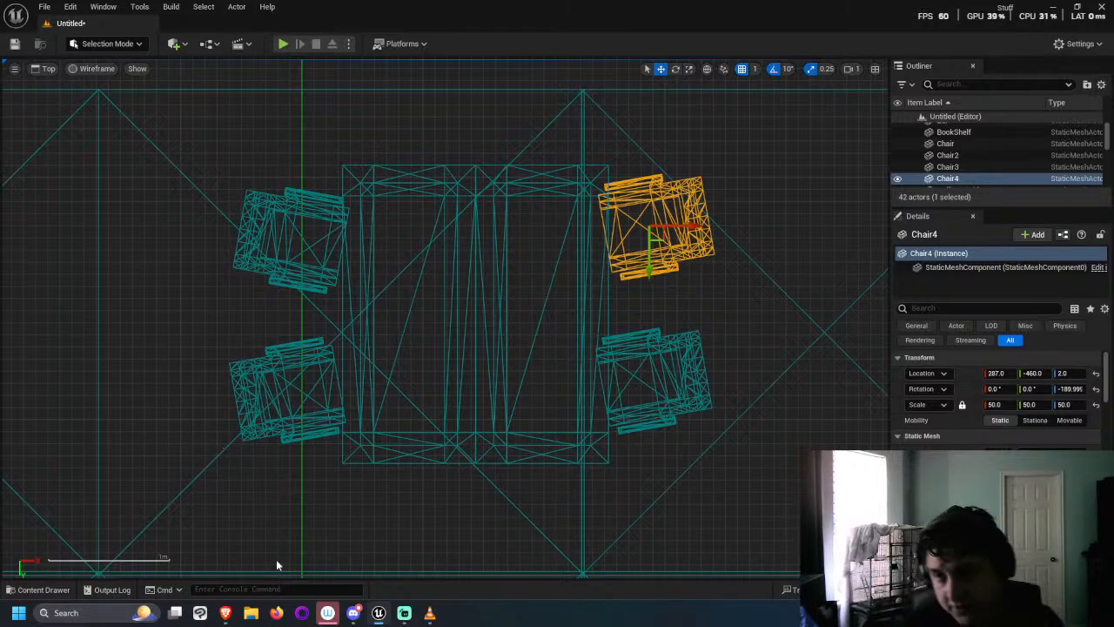
Step: Return to the perspective view and examine the joined tables with their four chairs
left_click(50, 69)
left_click(72, 89)
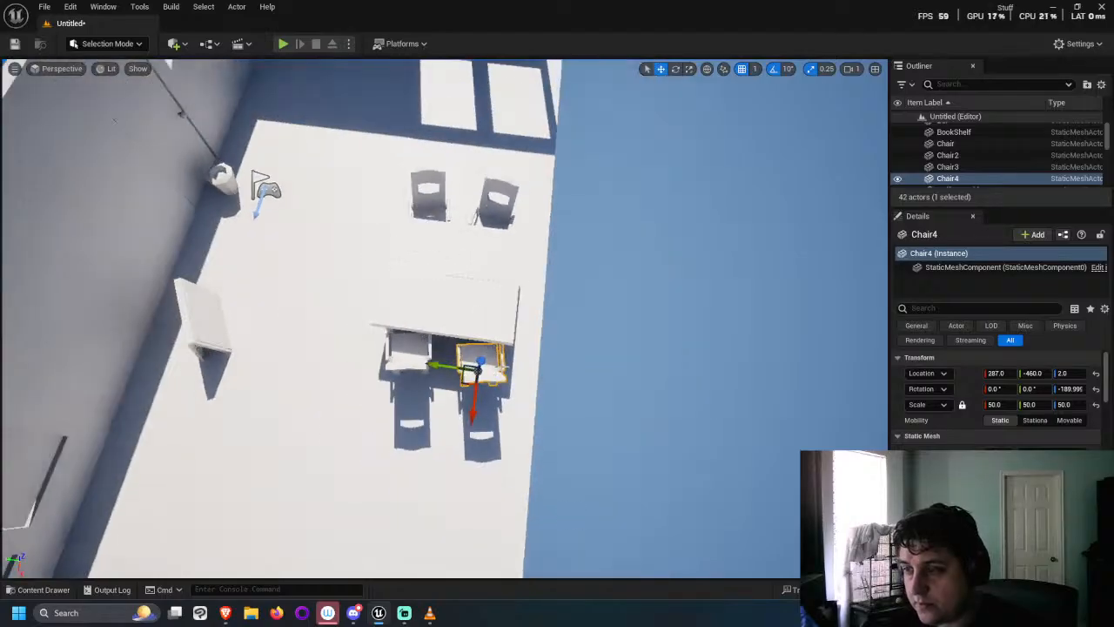
right_click_drag(444, 348, 608, 508)
scroll(536, 344, "up", 2)
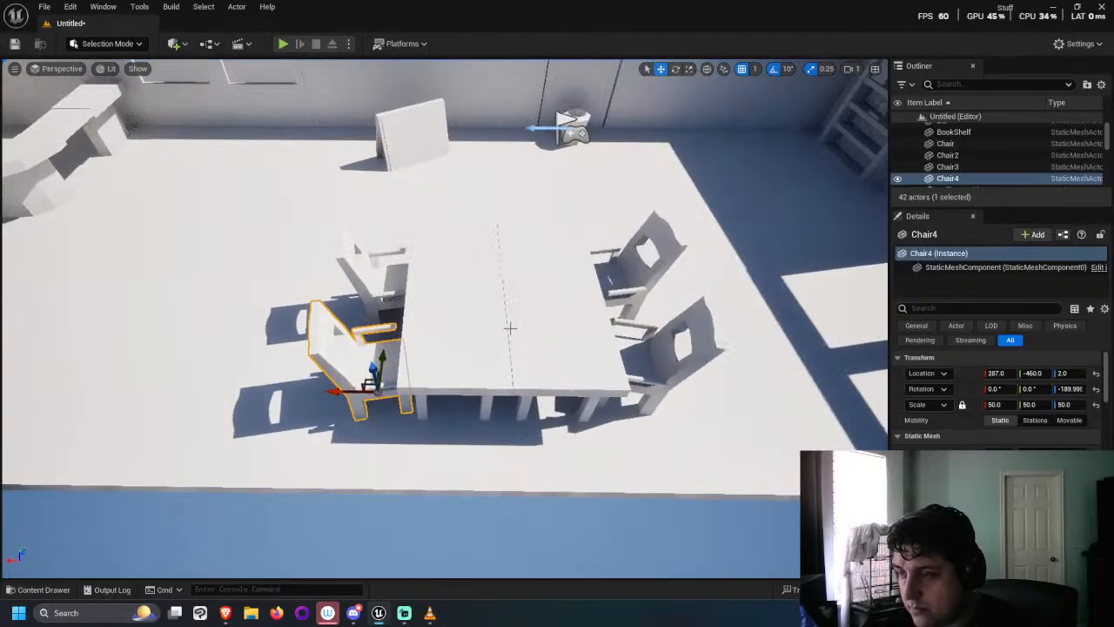
Step: Try to nudge the original table and its two adjacent chairs together toward the copied table
left_click(544, 335)
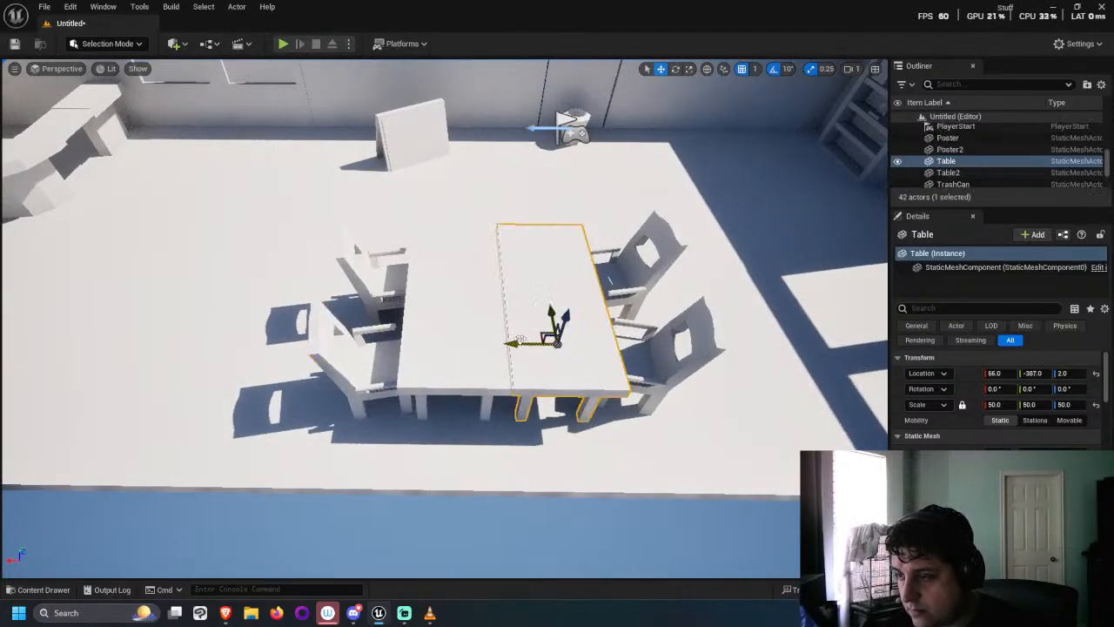
left_click(602, 299, "ctrl")
left_click(651, 340, "ctrl")
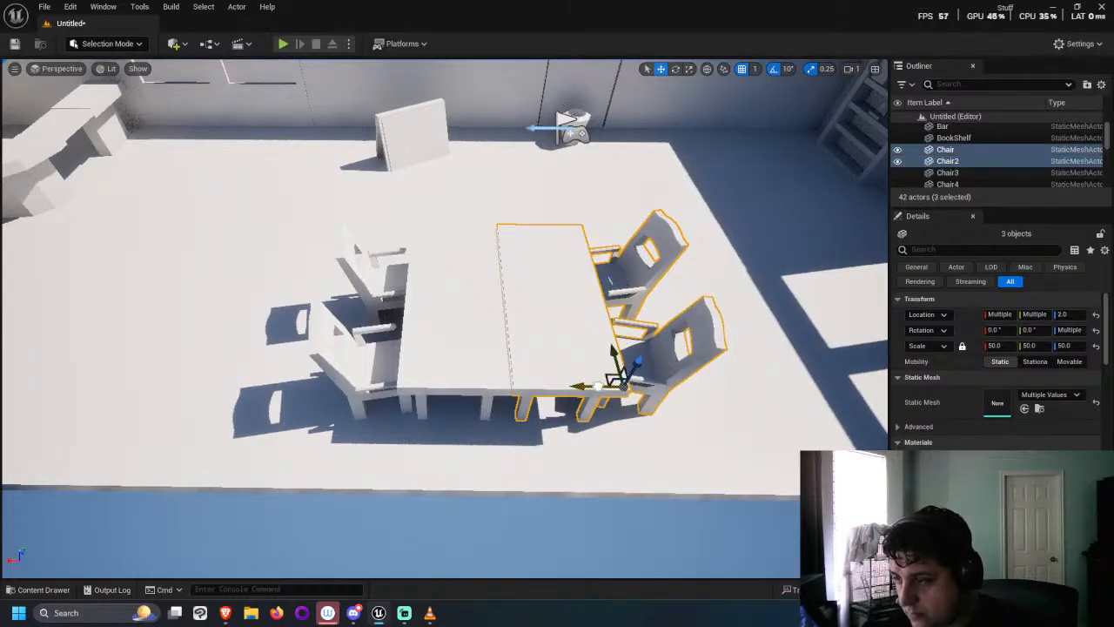
left_click_drag(597, 386, 596, 385)
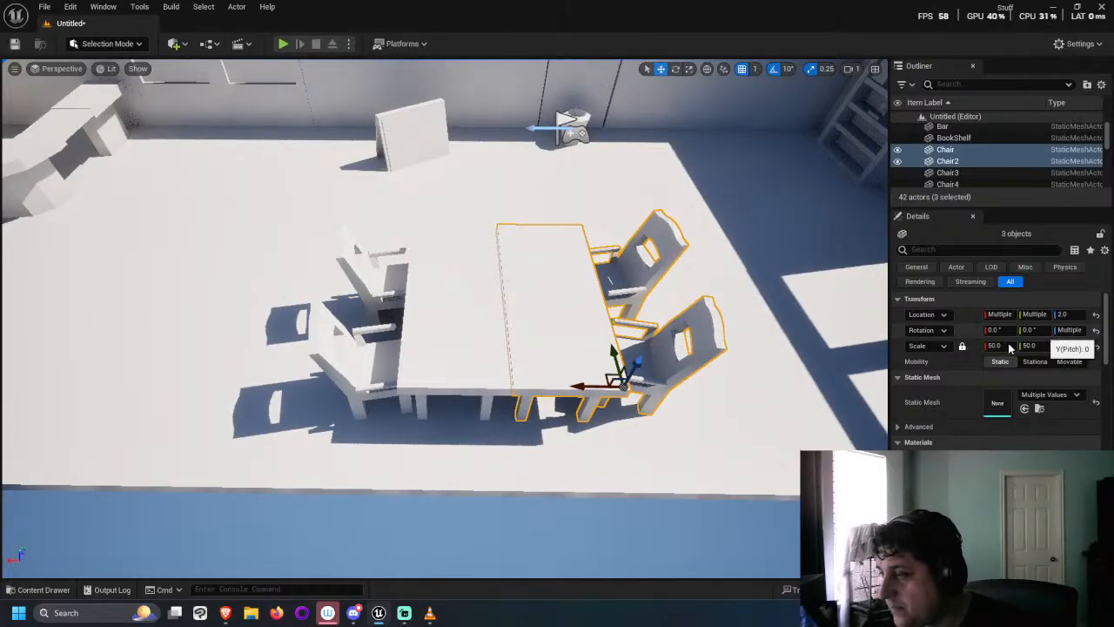
Step: Close the seam between the two tables by setting the original table's X location to 67
left_click(576, 312)
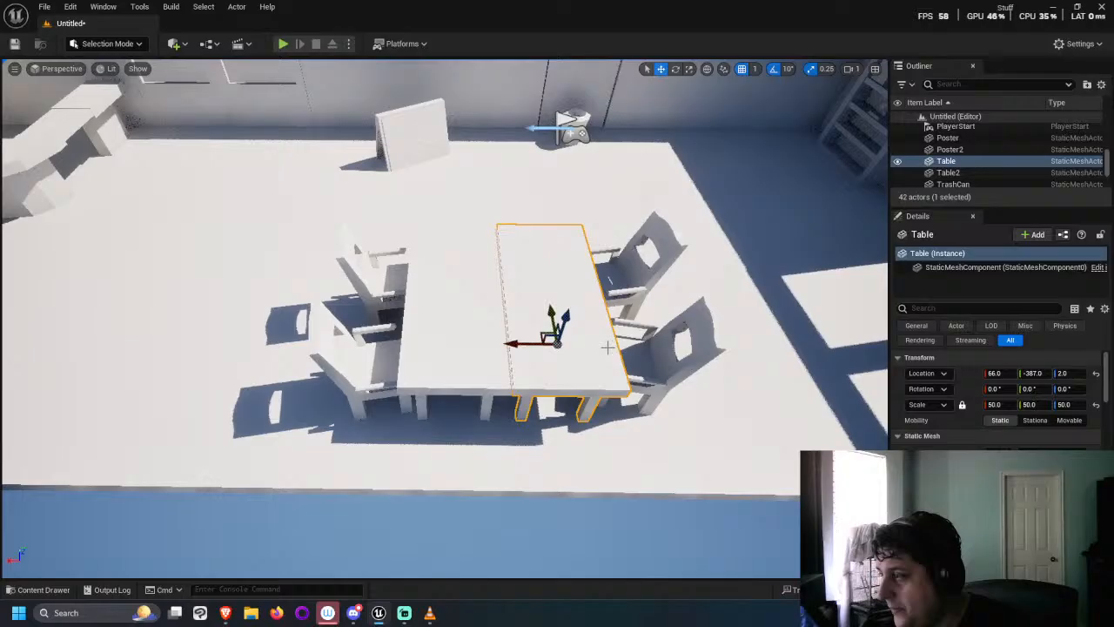
left_click(1010, 372)
type("65")
key("Return")
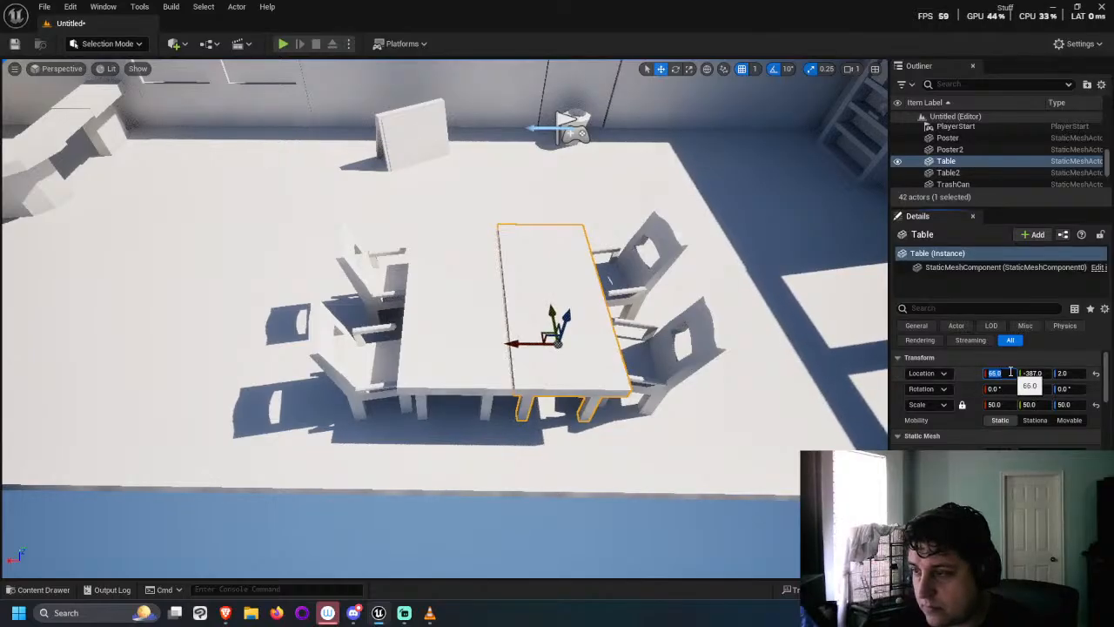
type("67")
key("Return")
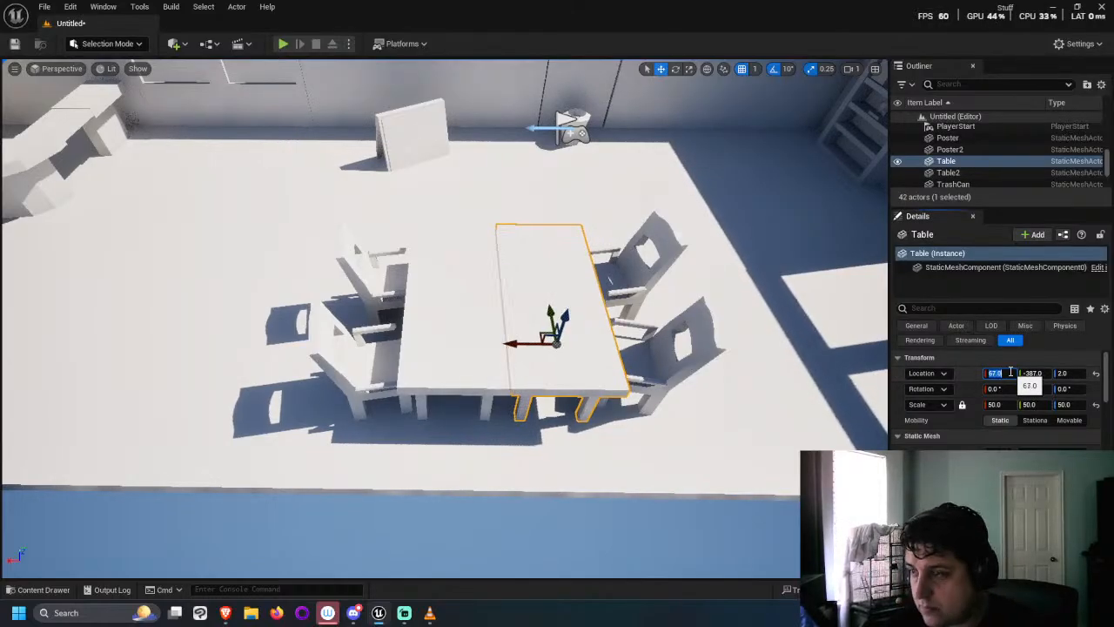
Step: Select both joined tables with their four chairs and duplicate the set along X into the open floor toward the bar
left_click(611, 564)
right_click_drag(586, 462, 530, 468)
left_click(406, 306)
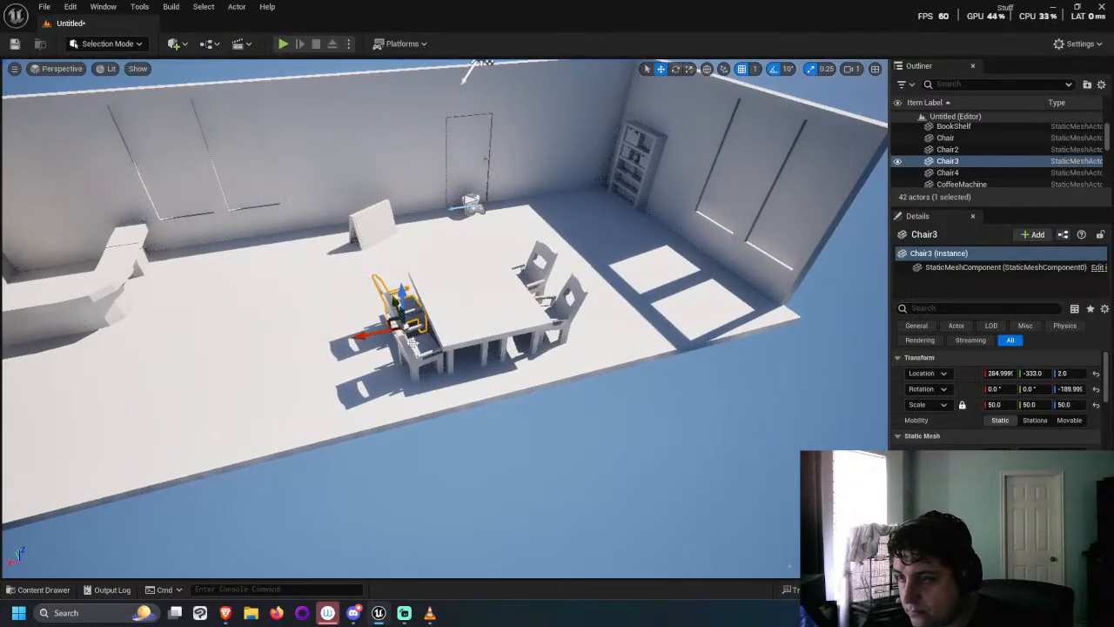
left_click(412, 343, "ctrl")
left_click(485, 320, "ctrl")
left_click(522, 283, "ctrl")
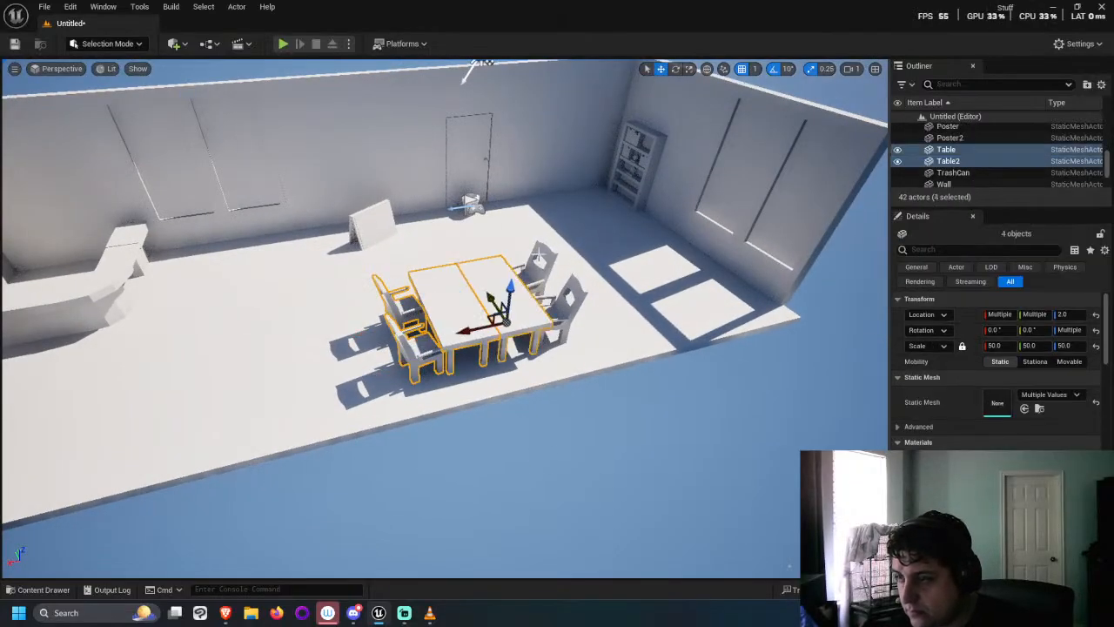
left_click(564, 305, "ctrl")
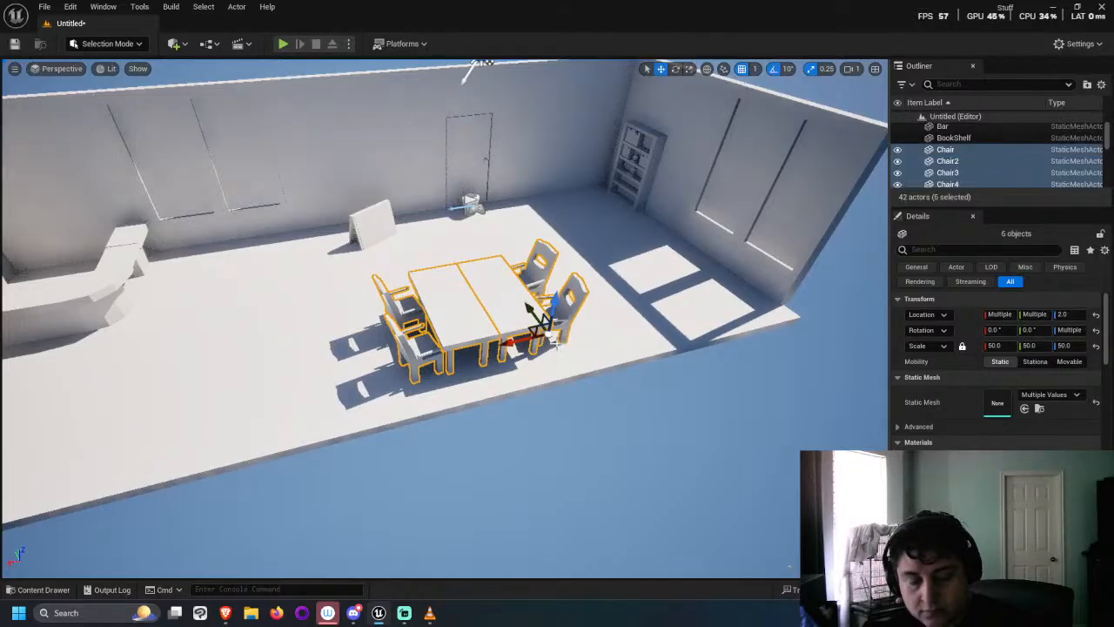
left_click_drag(550, 341, 124, 433, "alt")
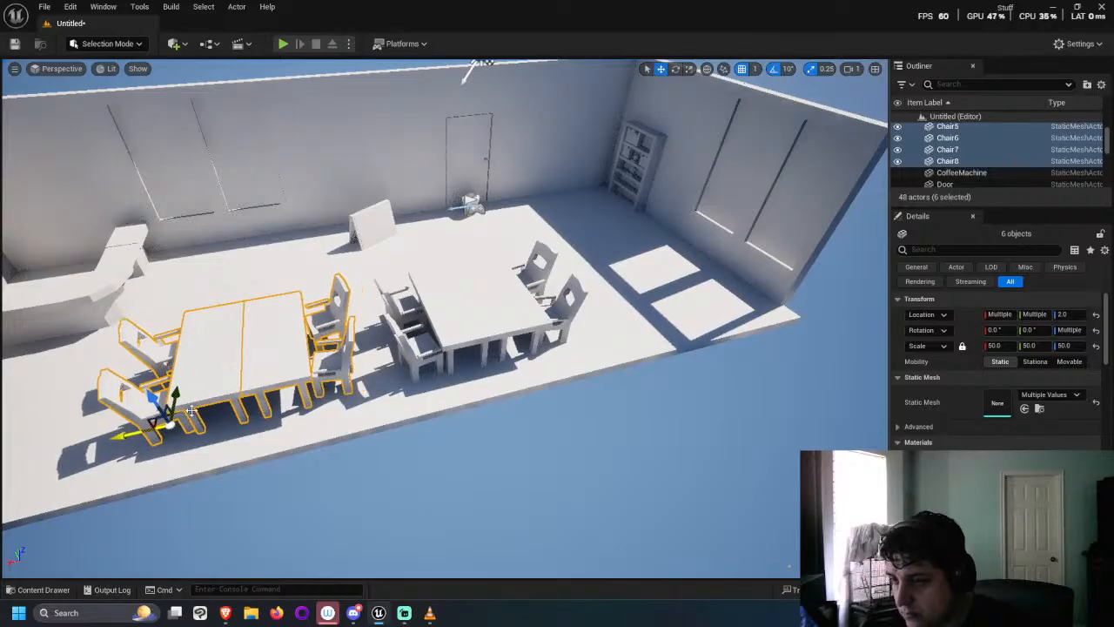
Step: In the duplicated table set, rotate Chair6 to 10° about Z and turn Chair5 to a different angle
left_click(497, 320)
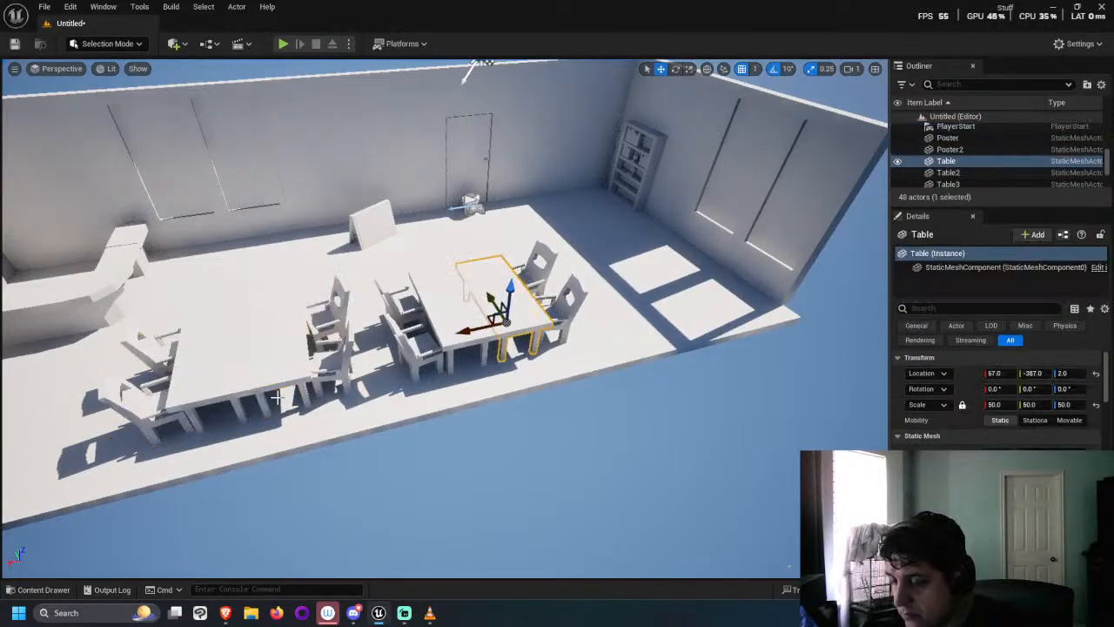
scroll(498, 320, "down", 3)
right_click_drag(327, 361, 358, 389)
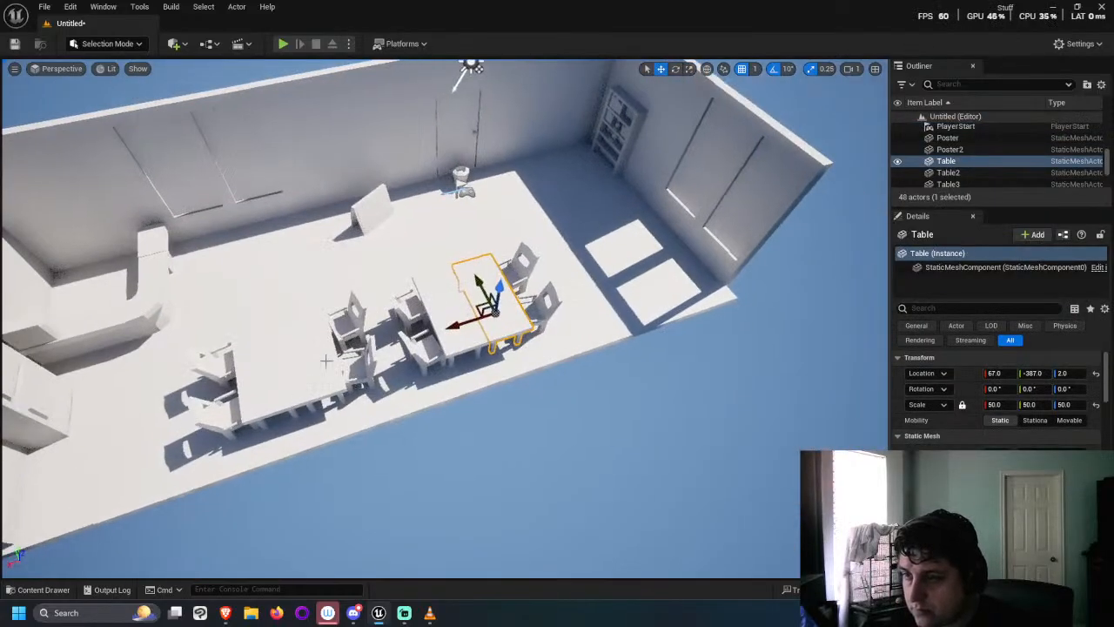
left_click(361, 320)
key("e")
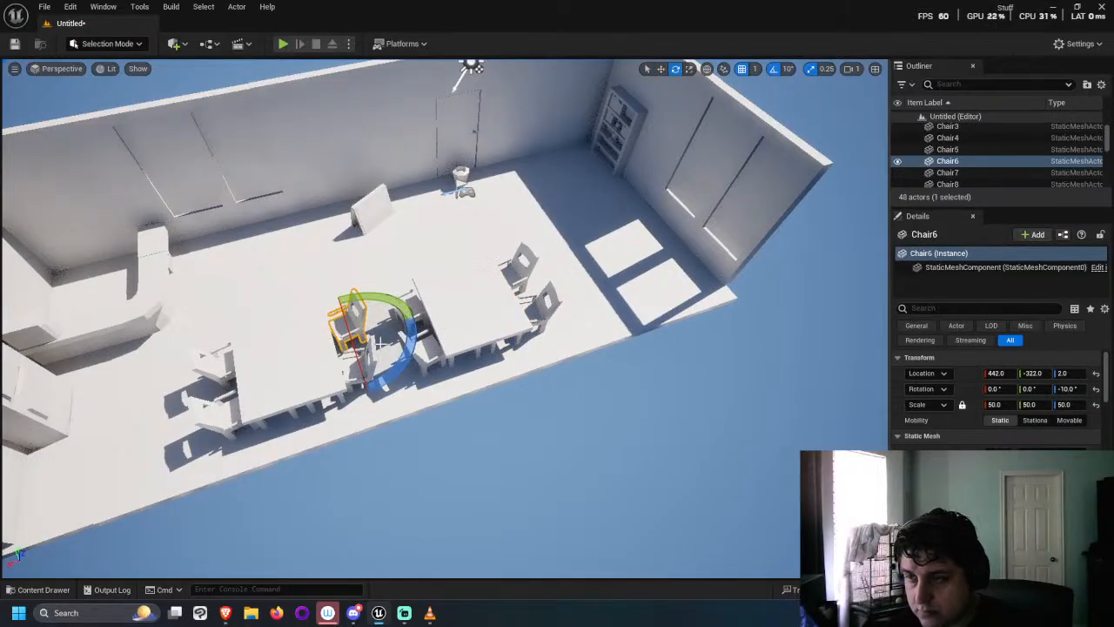
left_click_drag(401, 369, 376, 388)
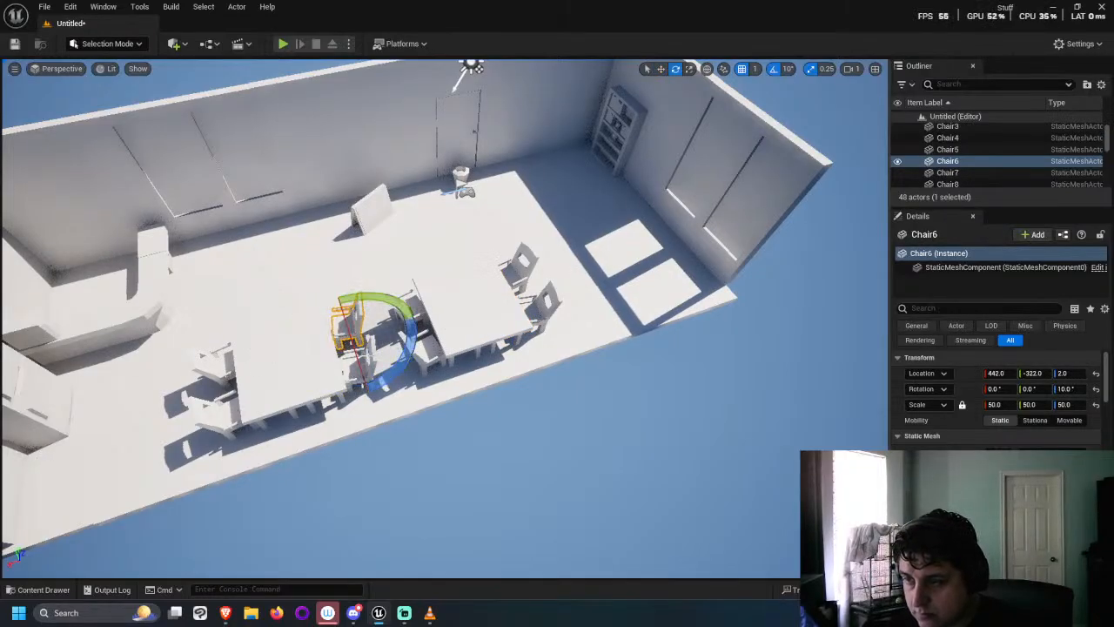
left_click(370, 376)
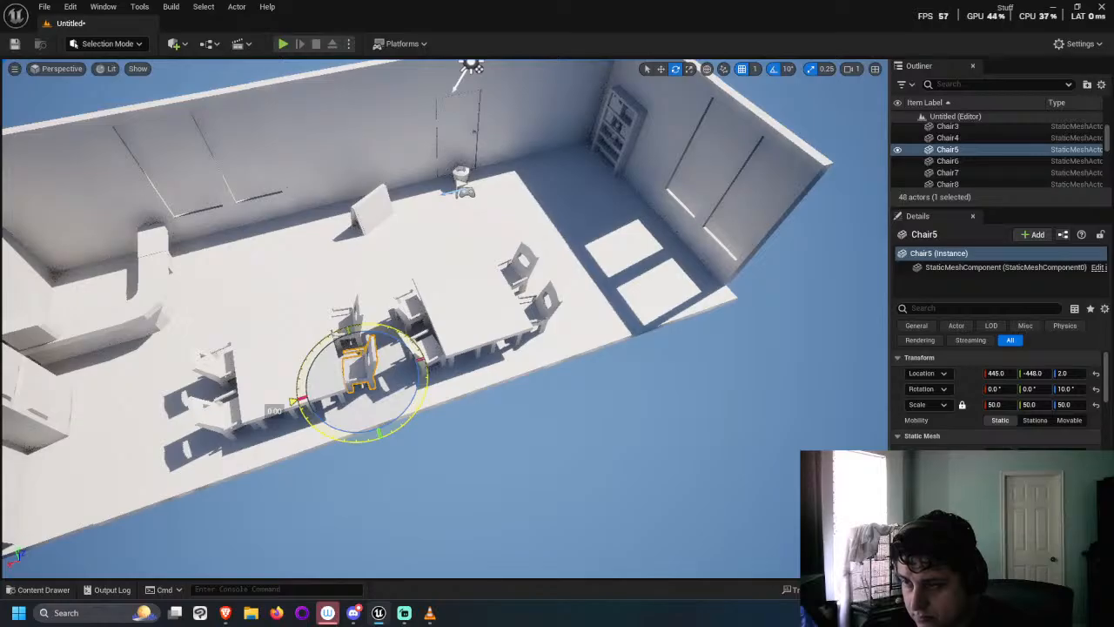
left_click_drag(299, 401, 398, 350)
Step: Rotate Chair8 of the duplicated set to -180° about Z
left_click(241, 384)
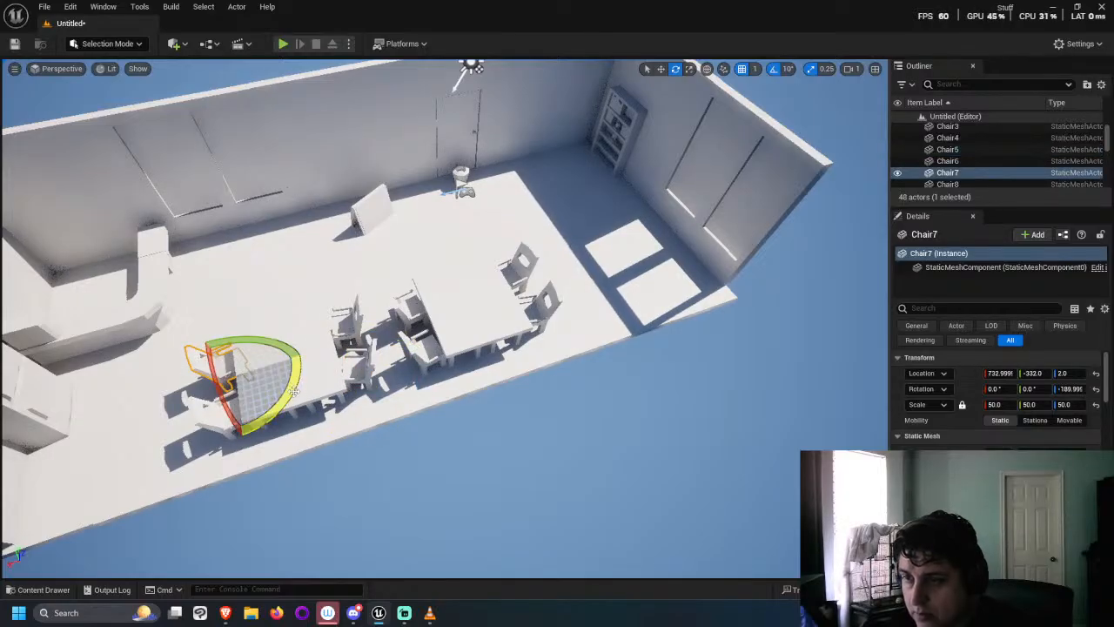
left_click(224, 423)
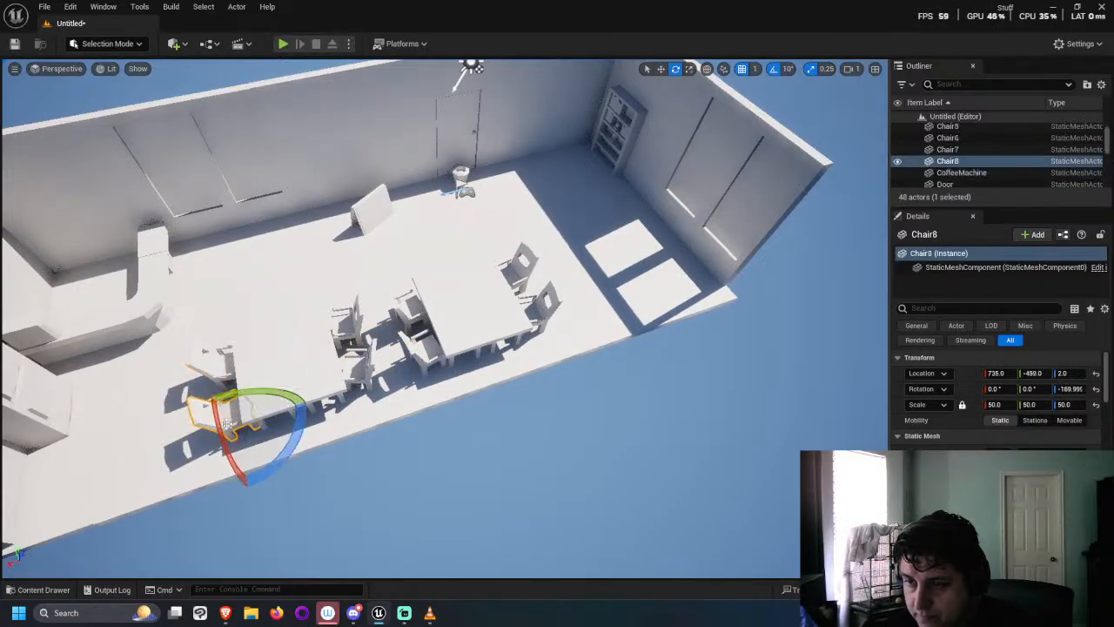
left_click_drag(305, 439, 319, 392)
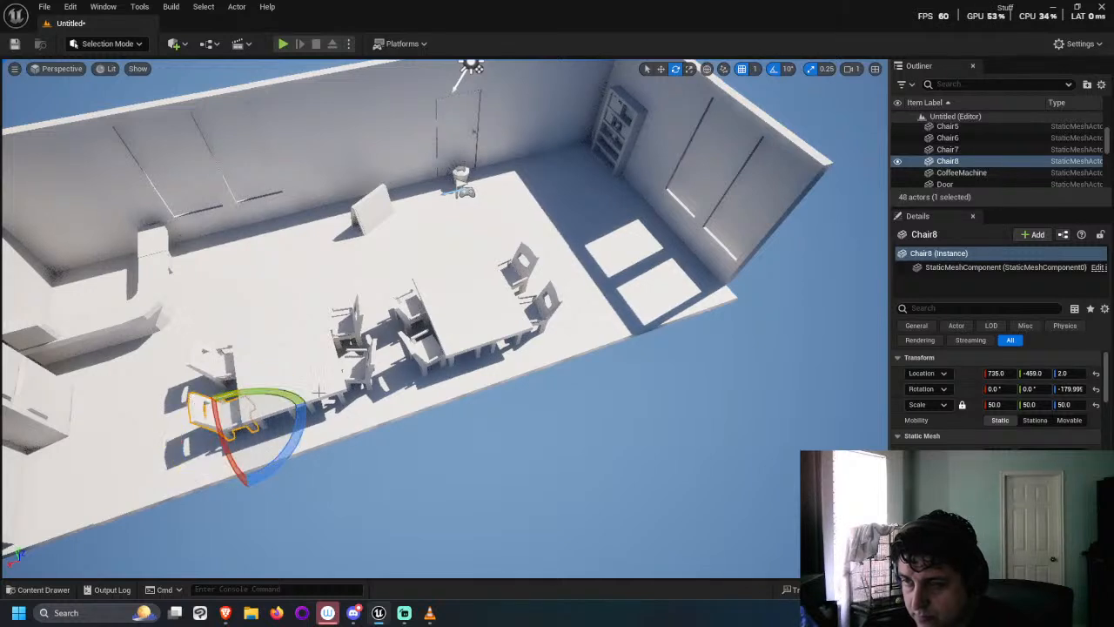
Step: Select the original two tables and their four chairs and move them along X away from the duplicated set, toward the window wall
left_click(416, 335)
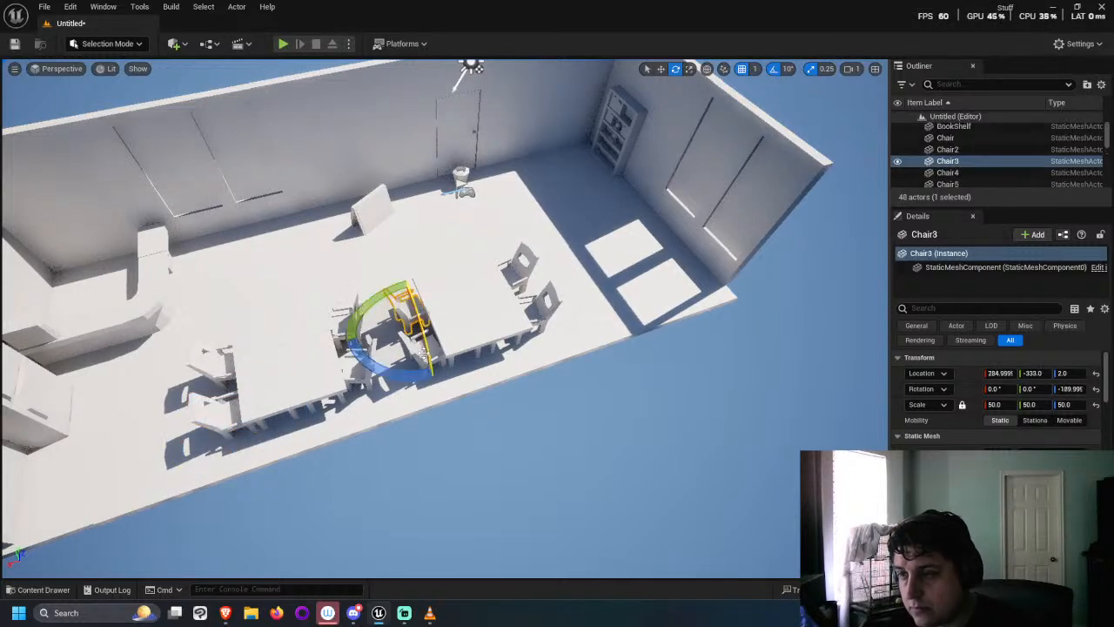
left_click(442, 353, "ctrl")
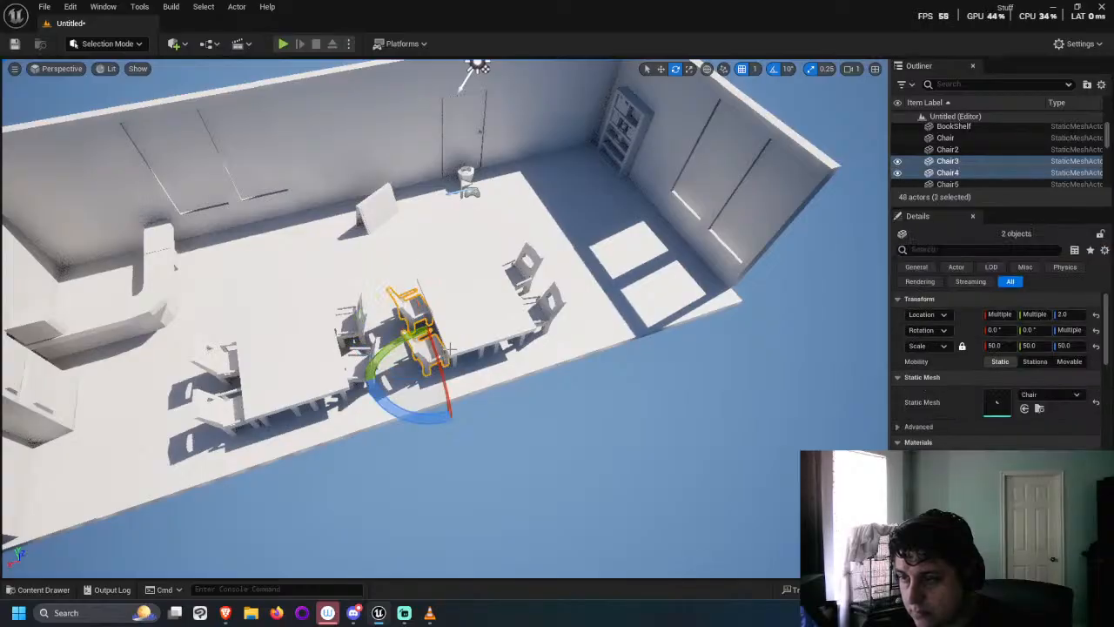
left_click(461, 305, "ctrl")
left_click(500, 287, "ctrl")
left_click(547, 296, "ctrl")
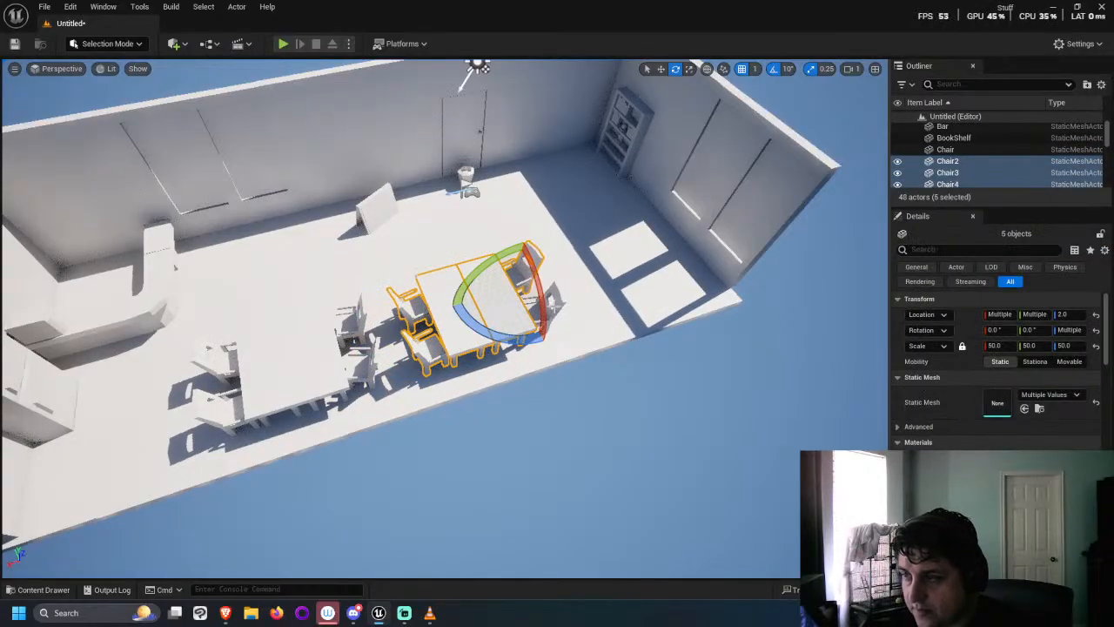
key("w")
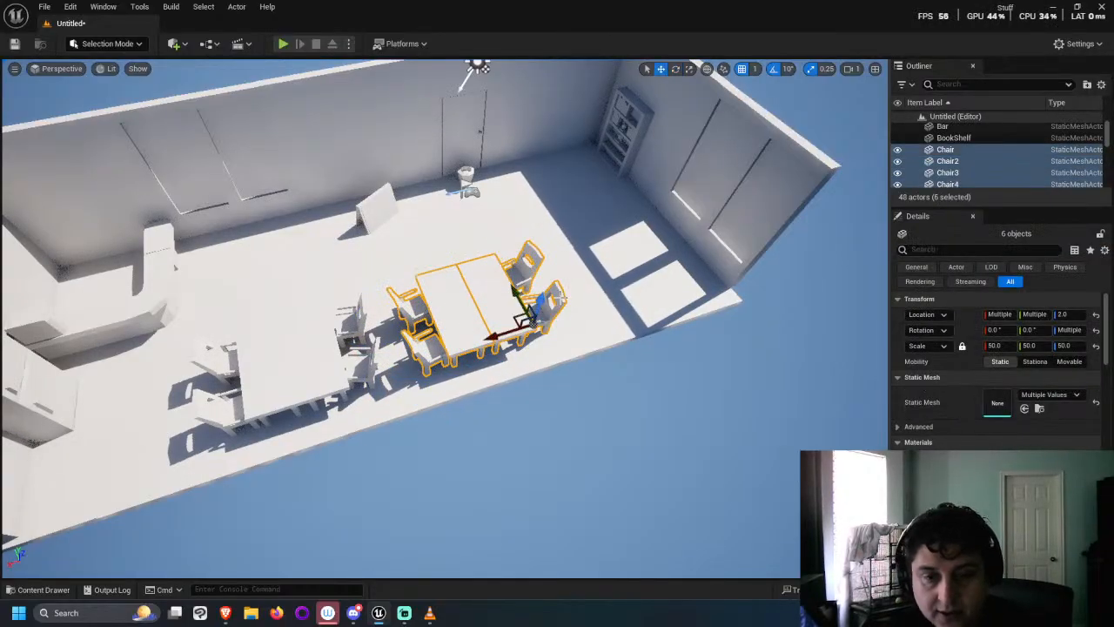
left_click_drag(509, 333, 581, 302)
Step: Place a second BookShelf mesh on the floor near the back wall and set its scale to 50
scroll(592, 361, "down", 5)
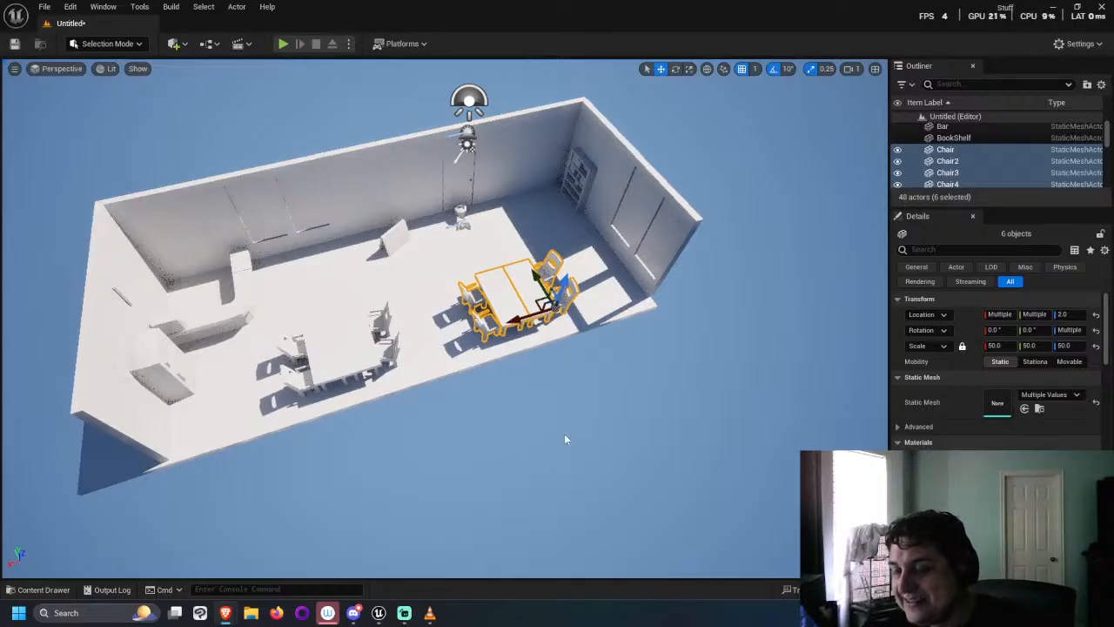
left_click_drag(579, 382, 757, 270, "alt")
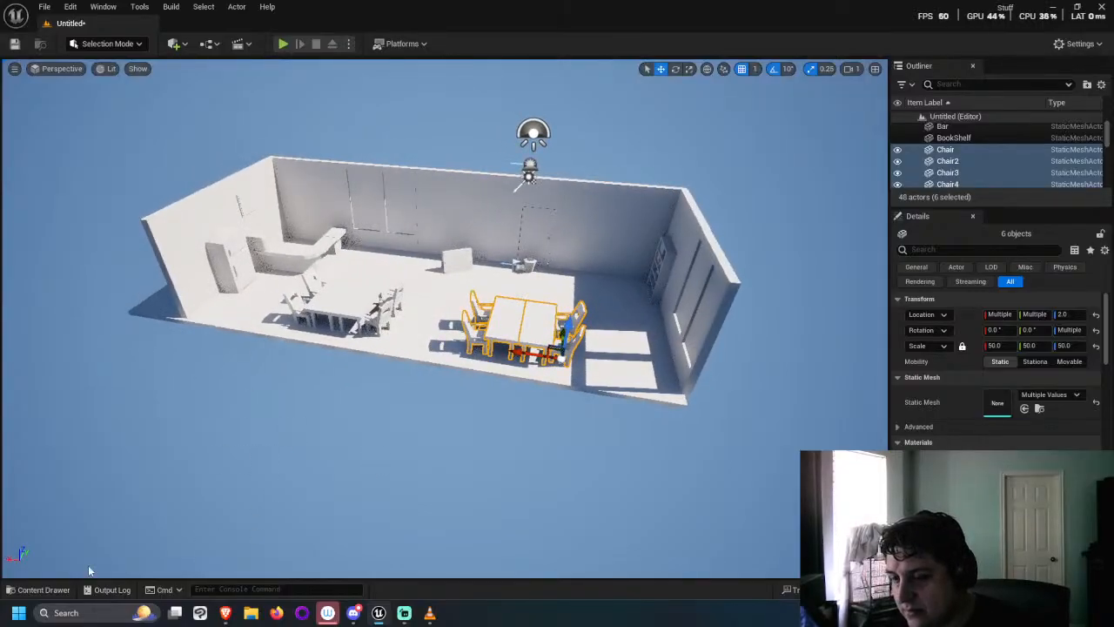
left_click(39, 589)
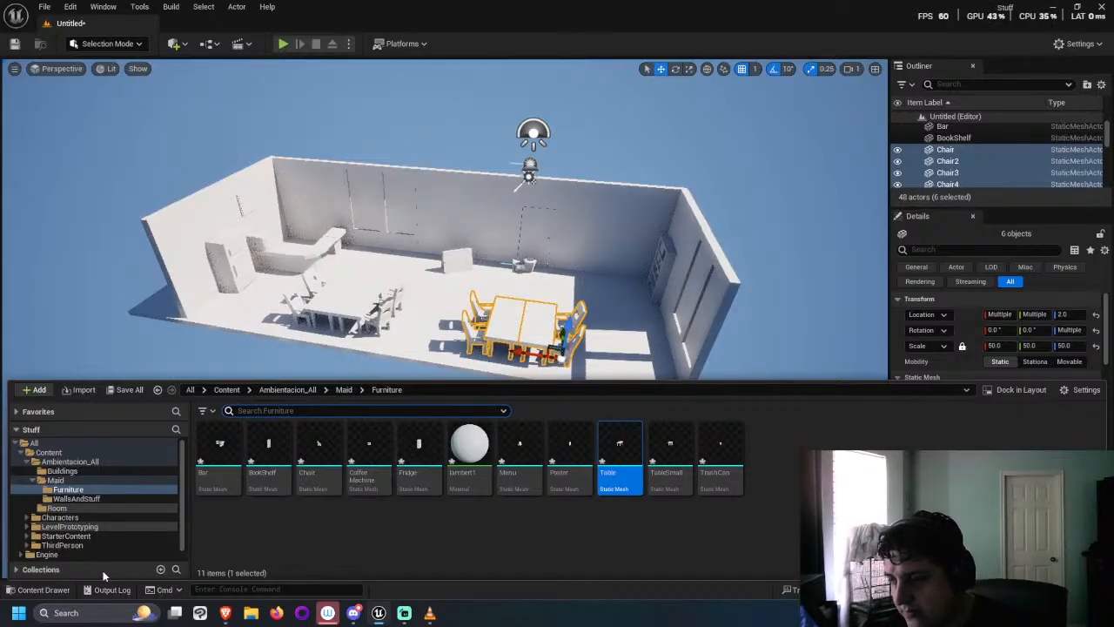
mouse_move(279, 454)
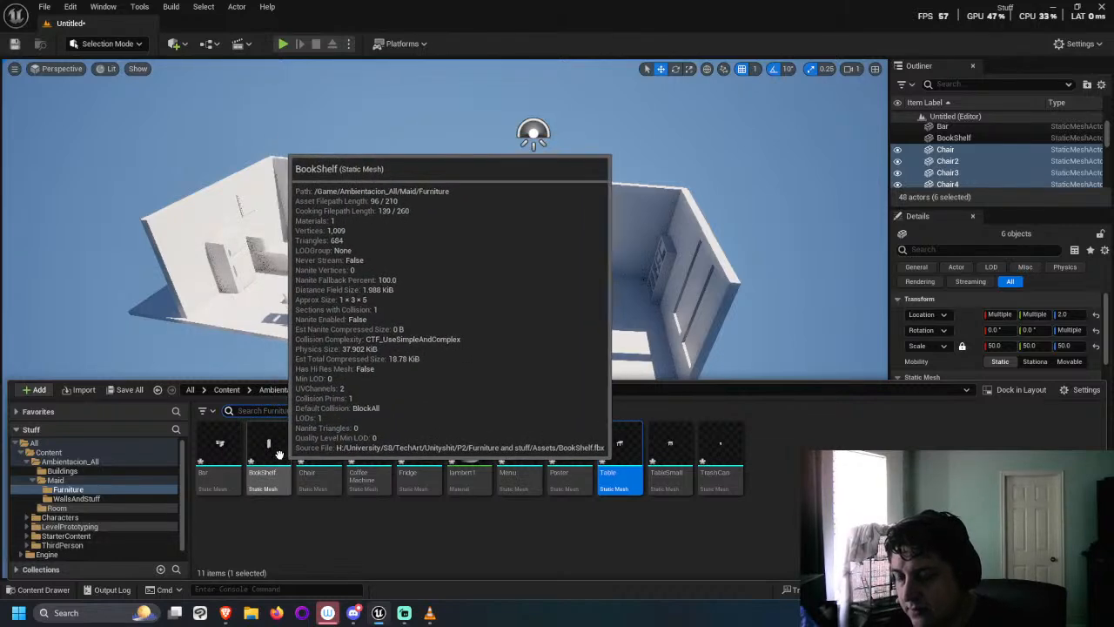
left_click_drag(278, 455, 415, 252)
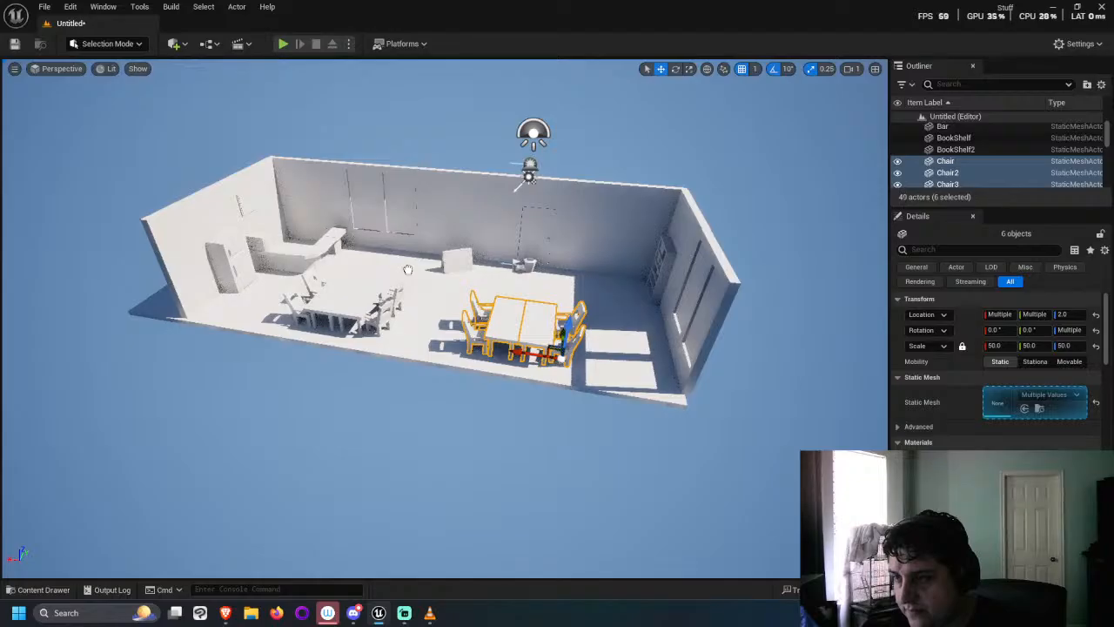
left_click(407, 269)
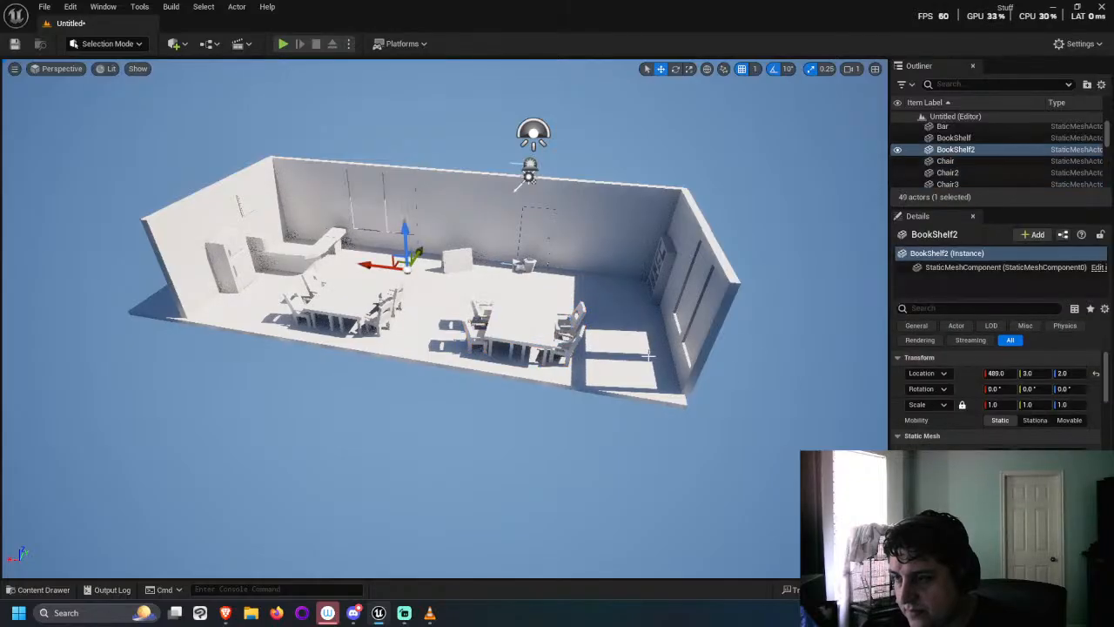
left_click(999, 405)
type("50")
key("Return")
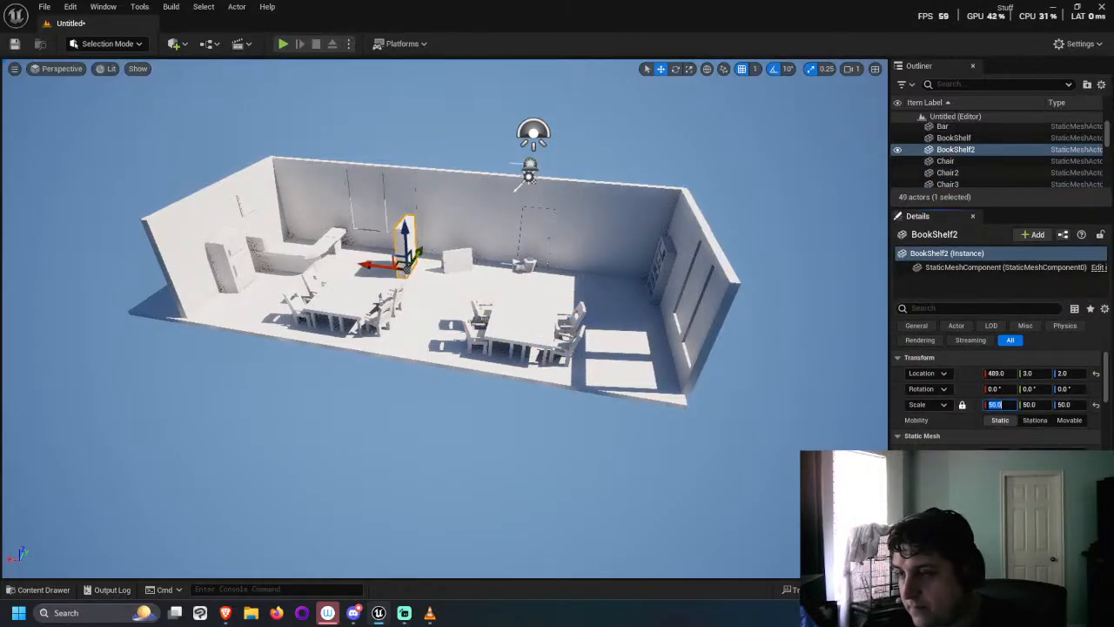
Step: Move the Menu stand to the far end of the room, at X -330, Y -17, and rotate it to a new angle
left_click(451, 260)
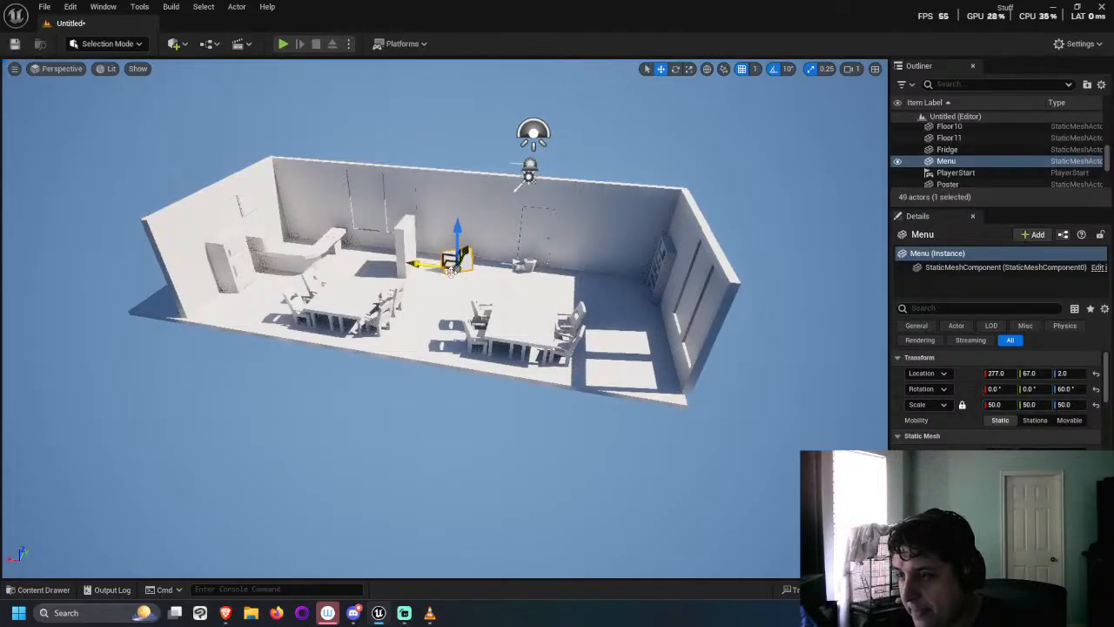
left_click_drag(451, 260, 595, 290)
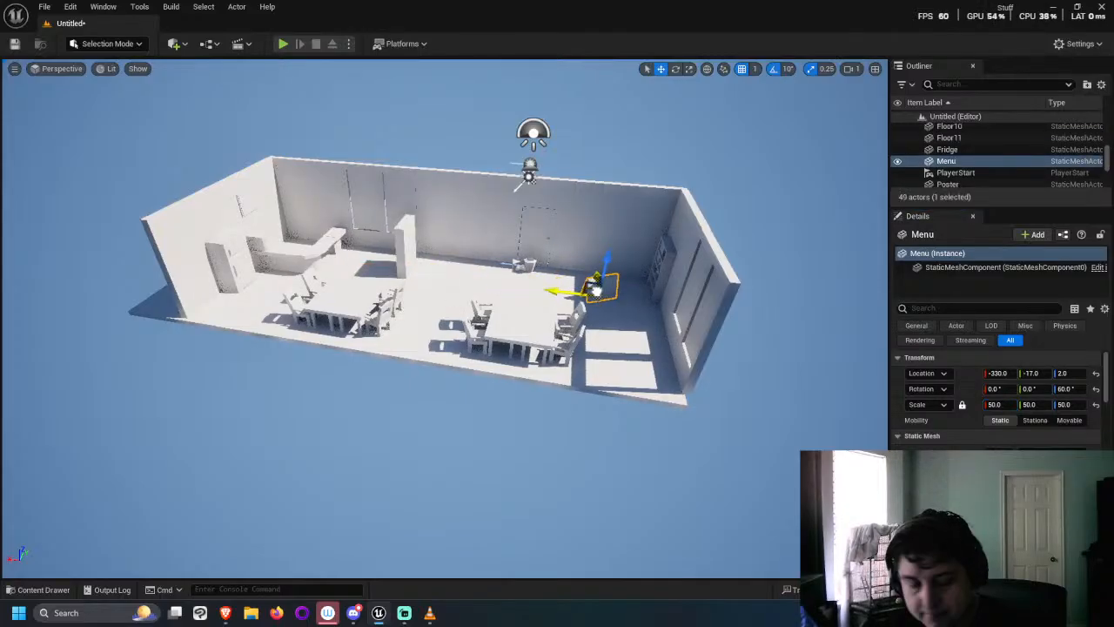
key("e")
left_click_drag(609, 329, 561, 262)
Step: Rotate the new bookshelf to -90° about Z and position it against the back wall beside the door, at about X 242, Y 138
left_click(422, 299)
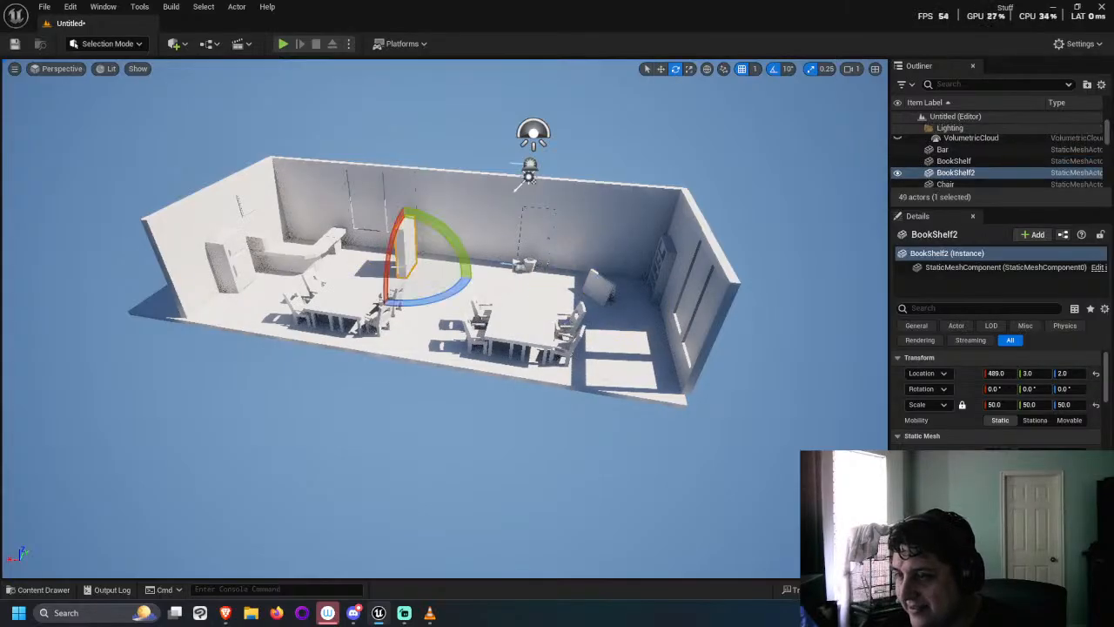
left_click_drag(416, 299, 384, 296)
key("w")
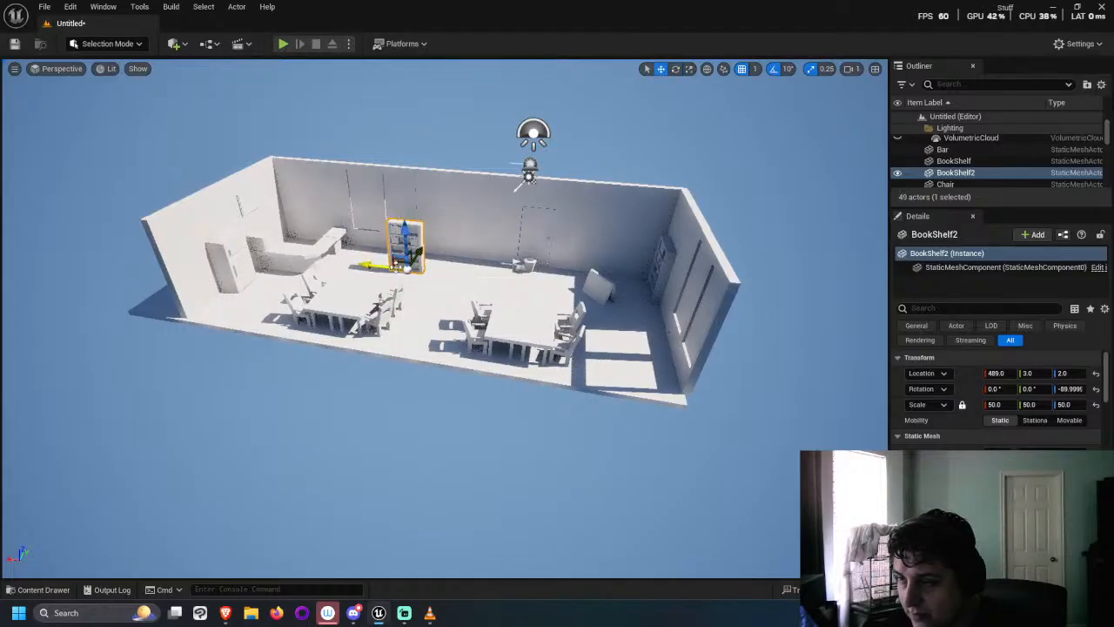
left_click_drag(289, 319, 251, 329, "alt")
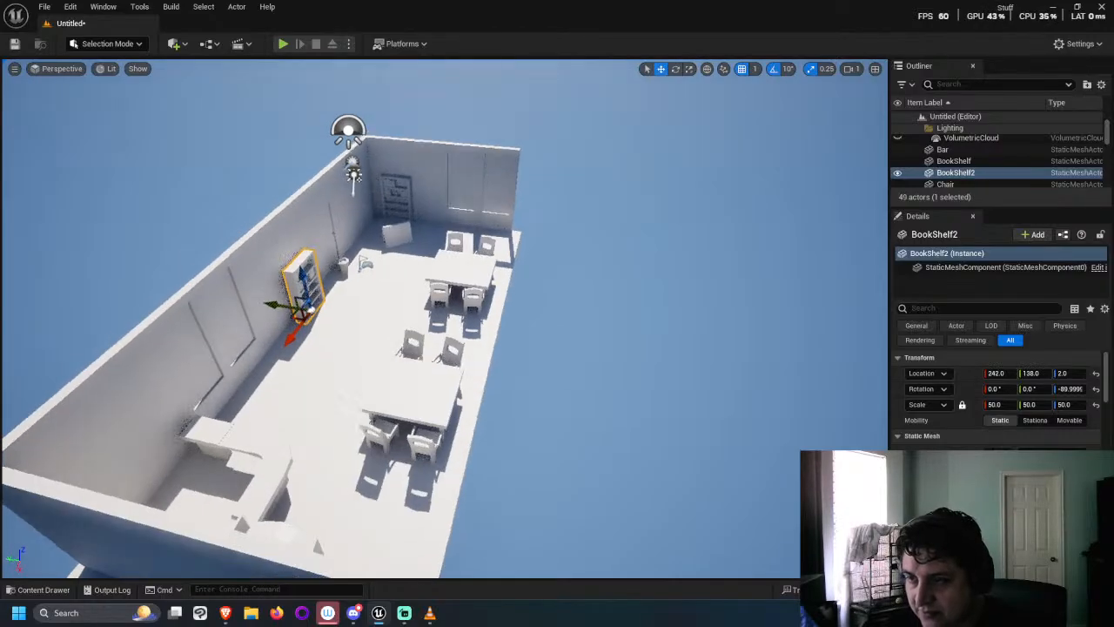
key("f")
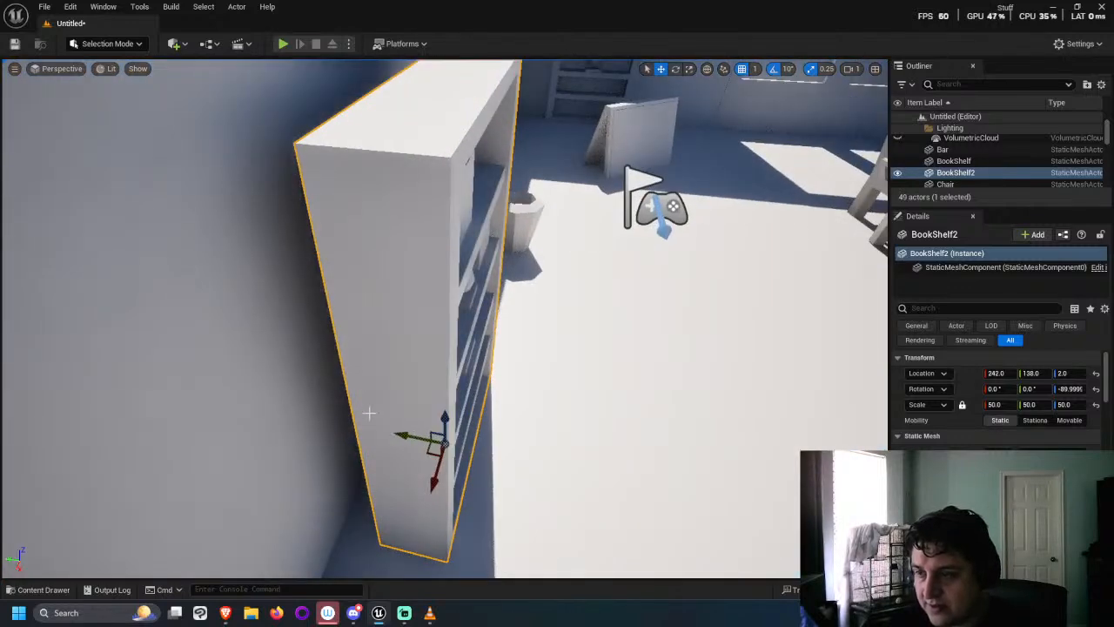
left_click_drag(407, 437, 511, 440)
Step: Pull the first bookshelf slightly out from the end wall to X -542 and deselect it
scroll(384, 439, "down", 5)
left_click_drag(697, 405, 403, 402, "alt")
left_click(488, 376)
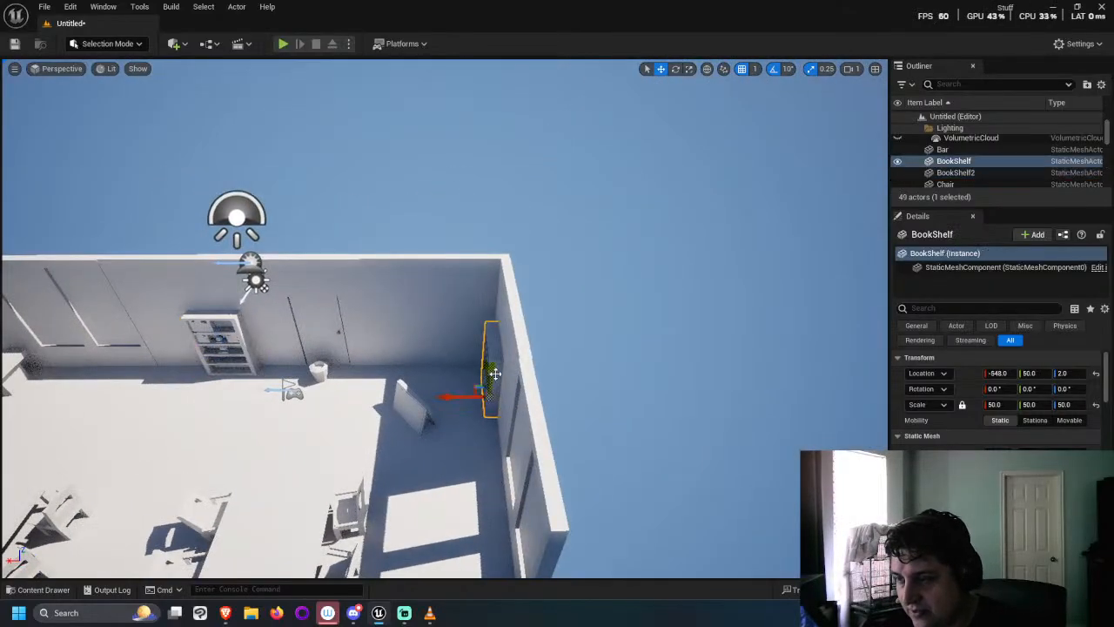
scroll(500, 392, "up", 5)
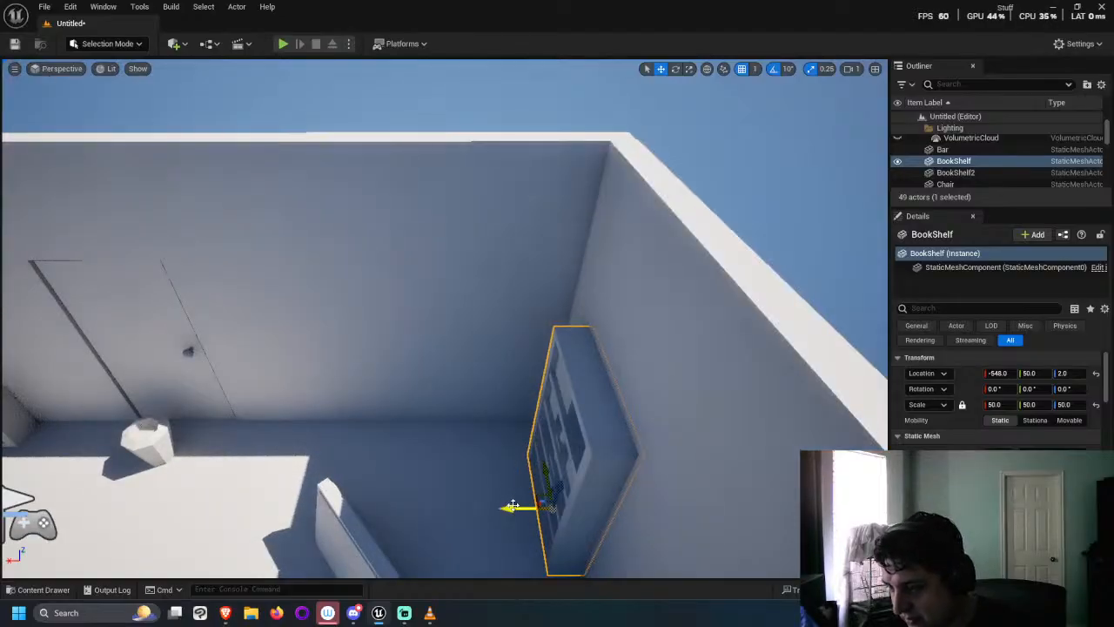
left_click_drag(510, 507, 506, 507)
scroll(506, 507, "down", 10)
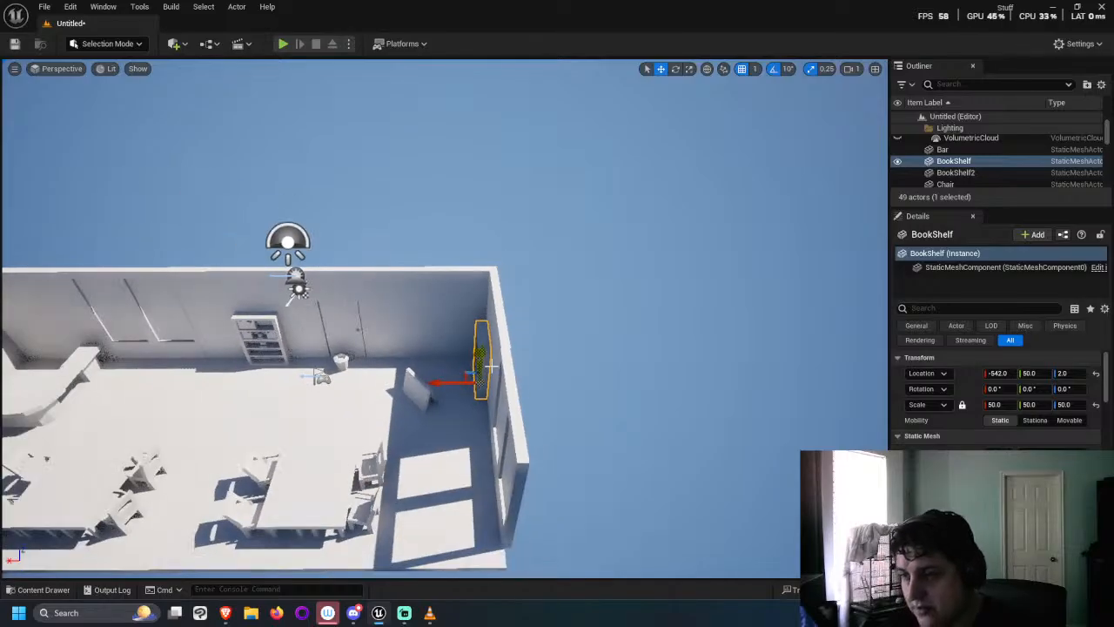
left_click(556, 339)
right_click_drag(335, 433, 591, 396)
scroll(482, 386, "down", 3)
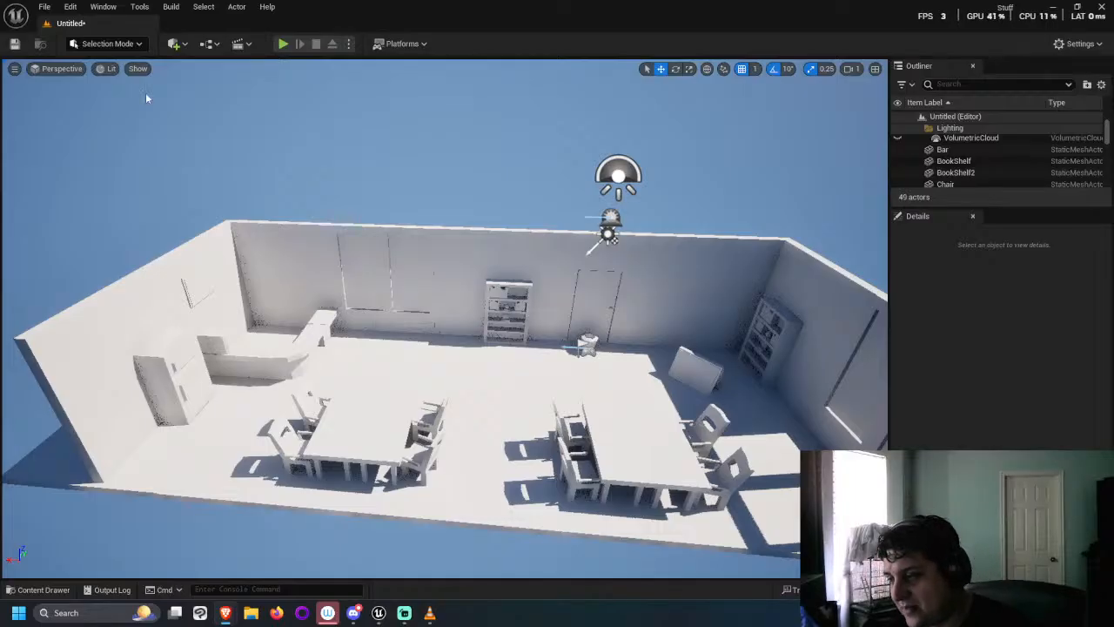
left_click(758, 477)
scroll(748, 461, "down", 3)
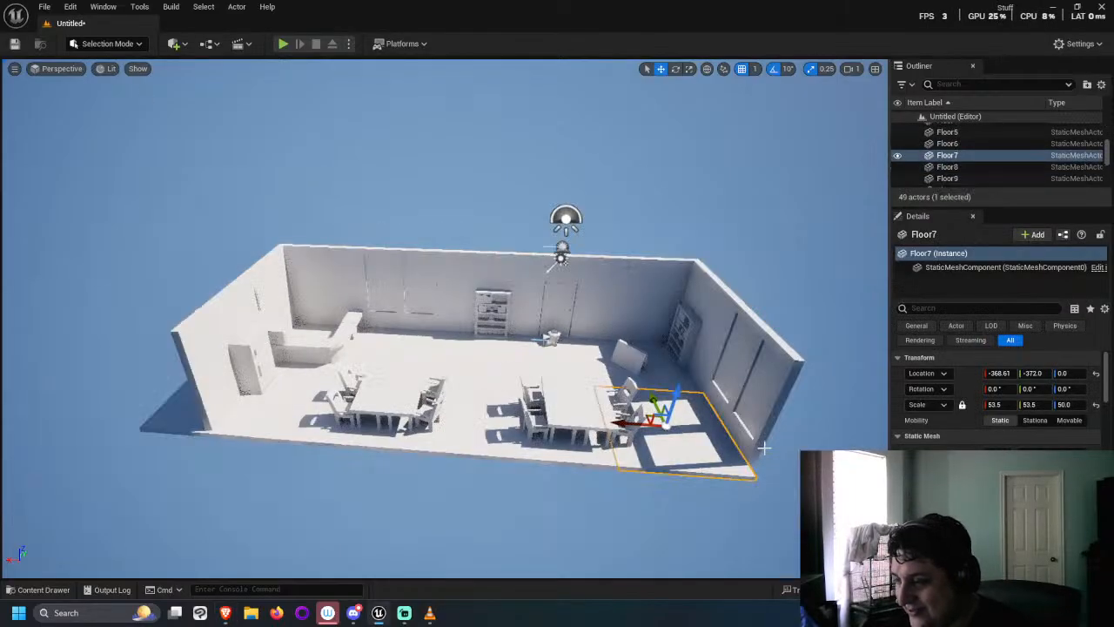
left_click(677, 358, "ctrl")
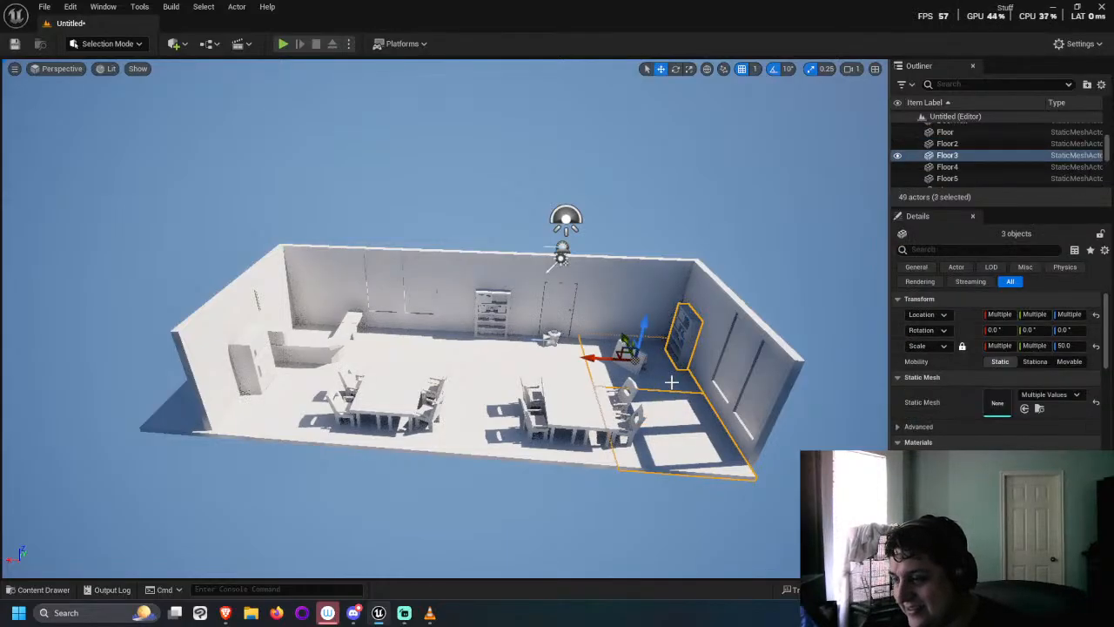
left_click(641, 384)
left_click(570, 401, "ctrl")
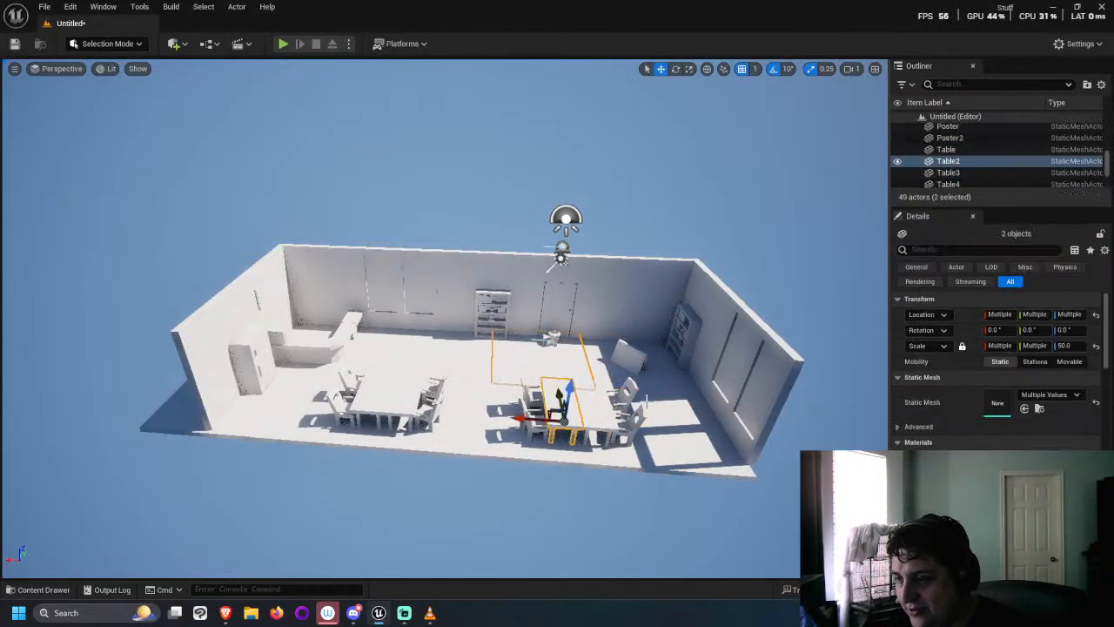
Step: Select all ten floor tiles, shift them together slightly toward the back wall, and deselect them
left_click(701, 419)
left_click(648, 409, "ctrl")
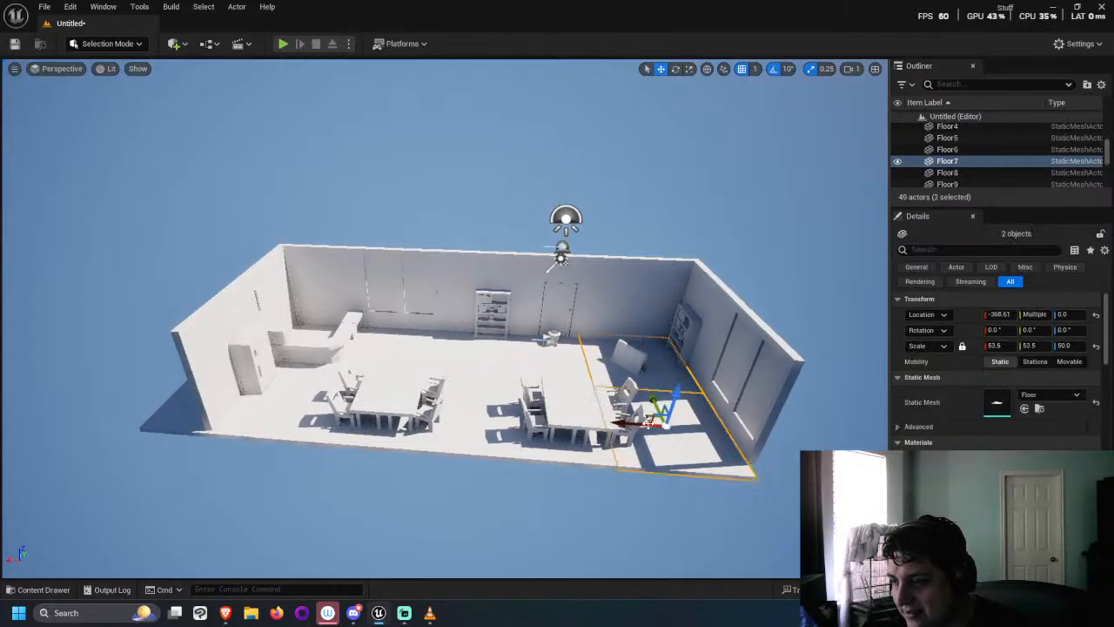
left_click(562, 371, "ctrl")
left_click(479, 424, "ctrl")
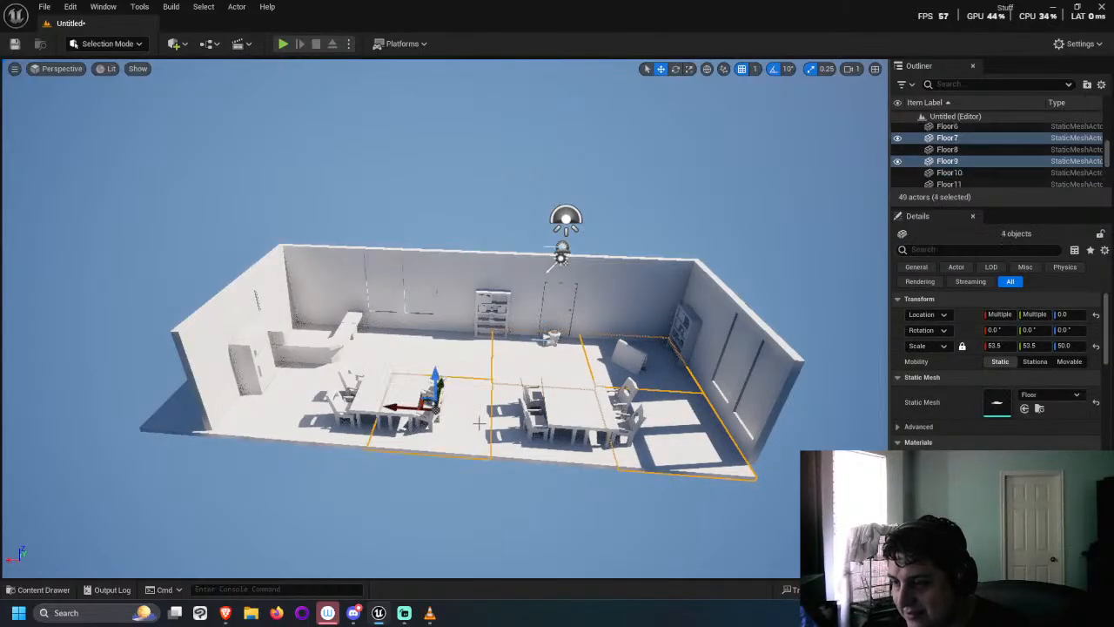
left_click(459, 372, "ctrl")
left_click(509, 444, "ctrl")
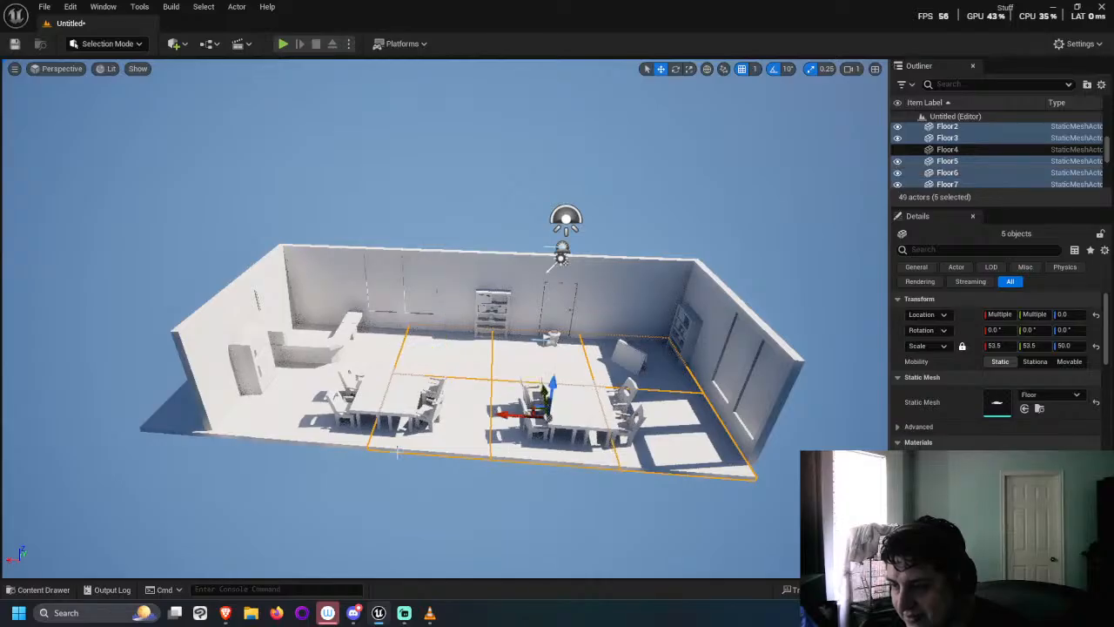
left_click(282, 432, "ctrl")
left_click(236, 425, "ctrl")
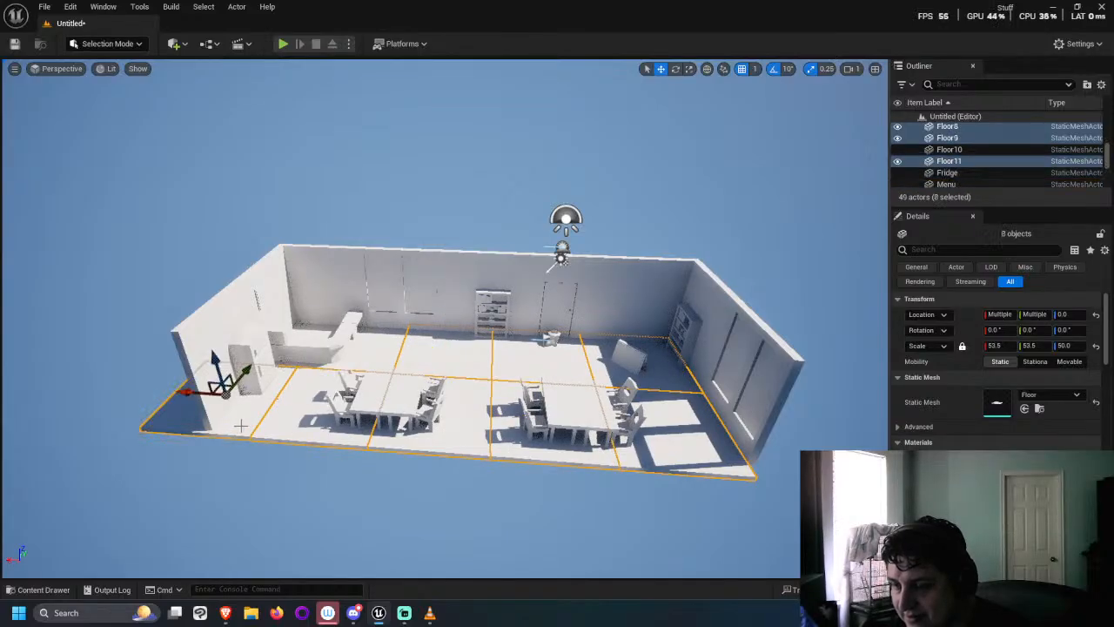
left_click(369, 363, "ctrl")
left_click(270, 353, "ctrl")
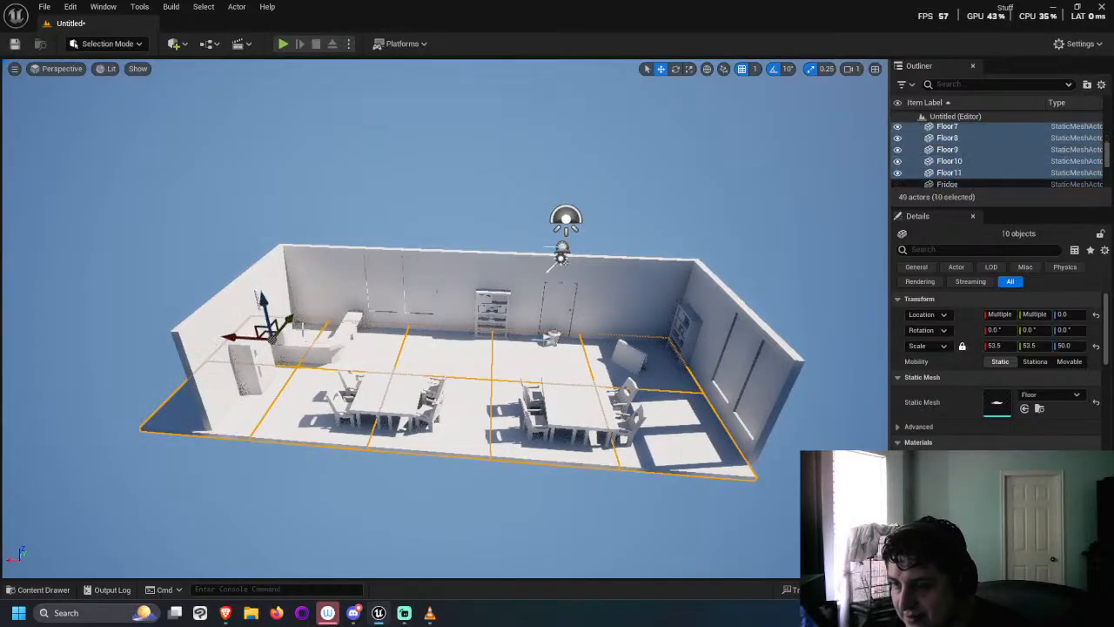
left_click_drag(293, 315, 296, 311)
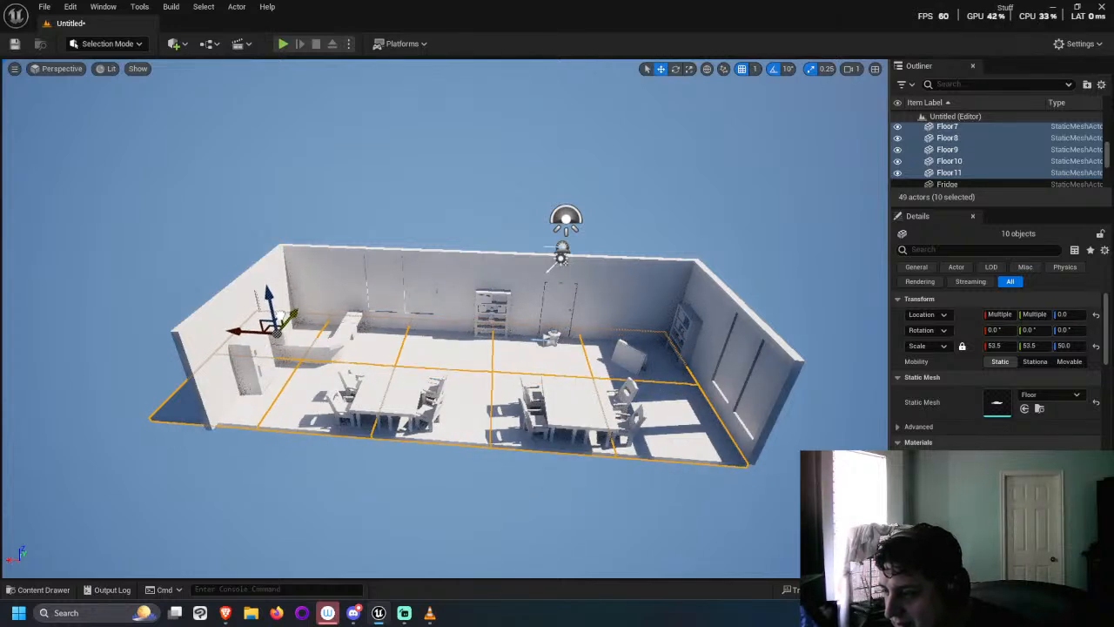
left_click(670, 521)
left_click_drag(591, 530, 540, 552, "alt")
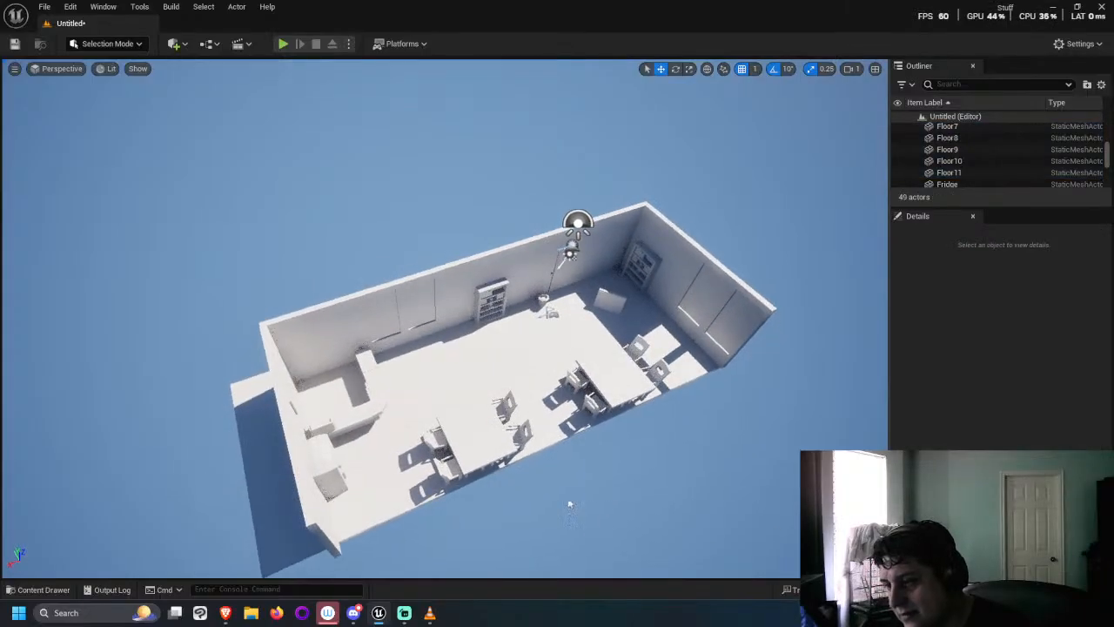
key("ctrl+z")
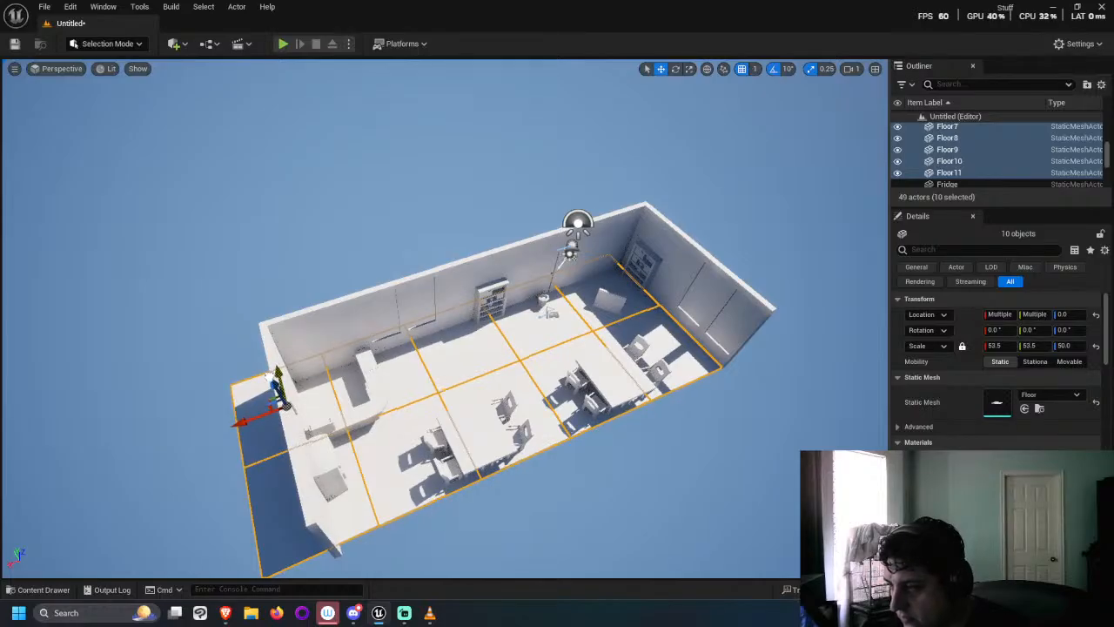
left_click(662, 465)
Step: Select both table sets with all eight chairs, shift them together slightly toward the back wall, and deselect them
left_click_drag(662, 465, 669, 411, "alt")
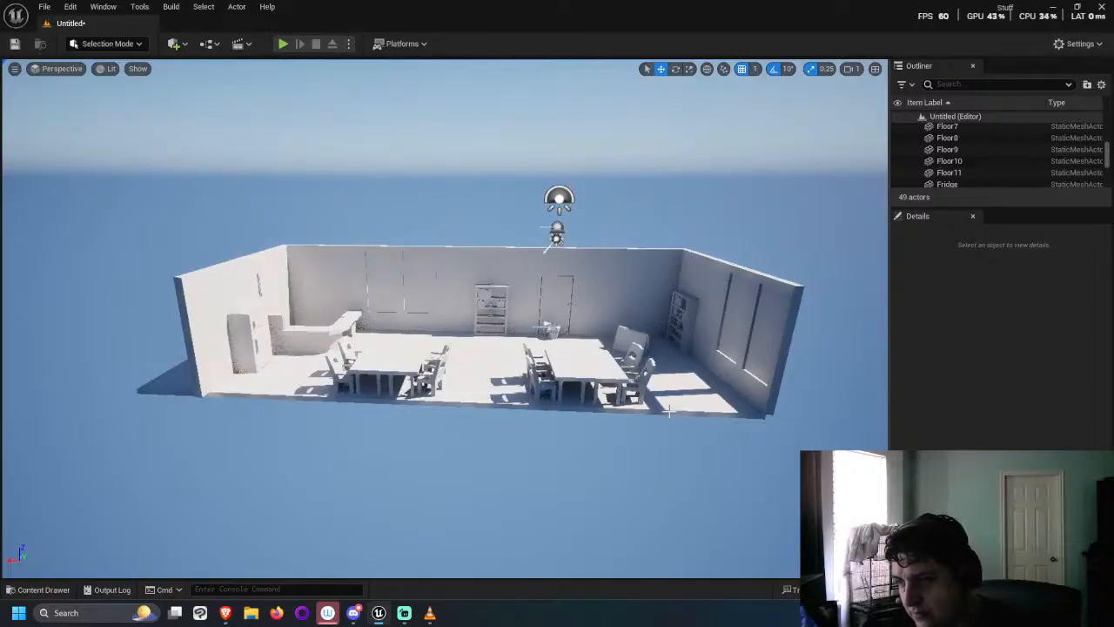
scroll(668, 412, "up", 4)
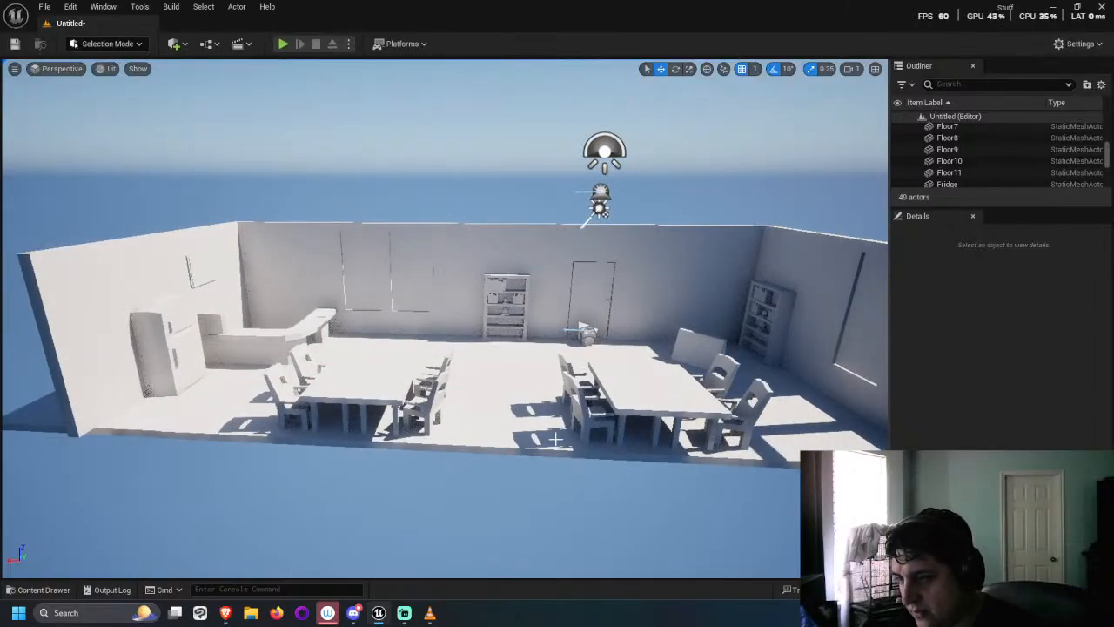
left_click_drag(555, 438, 542, 445, "alt")
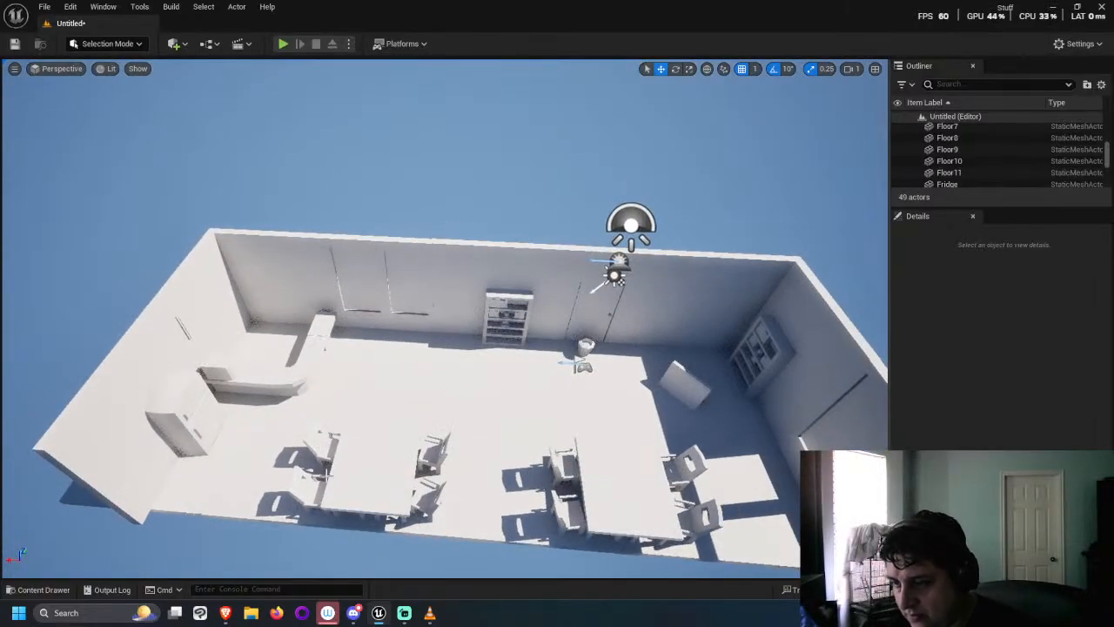
left_click(324, 443)
left_click(317, 492, "ctrl")
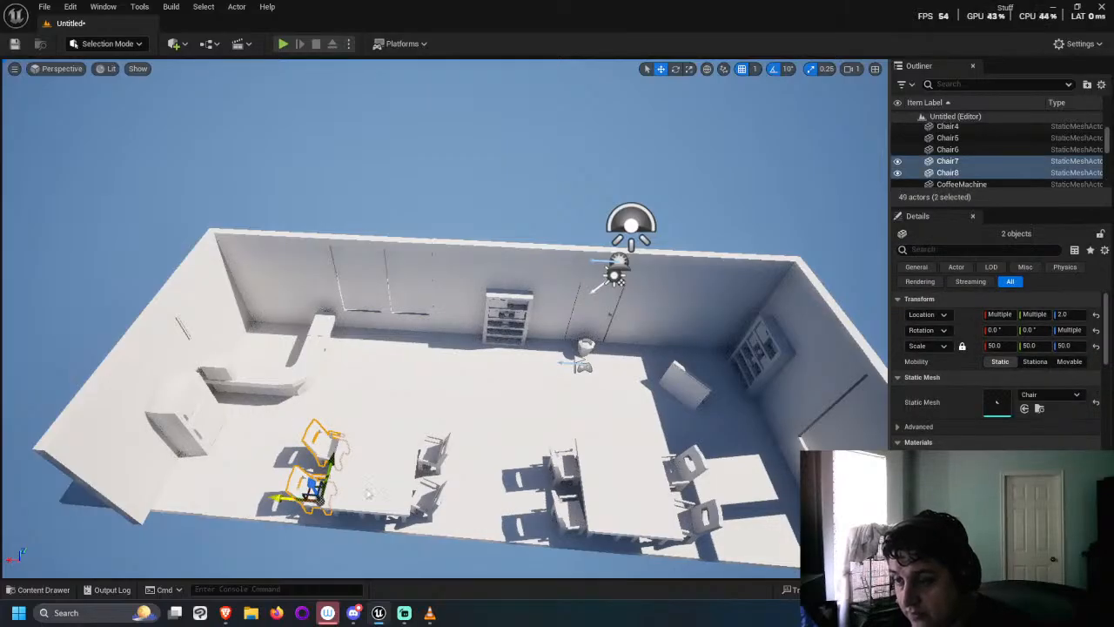
left_click(370, 474, "ctrl")
left_click(431, 452, "ctrl")
left_click(435, 493, "ctrl")
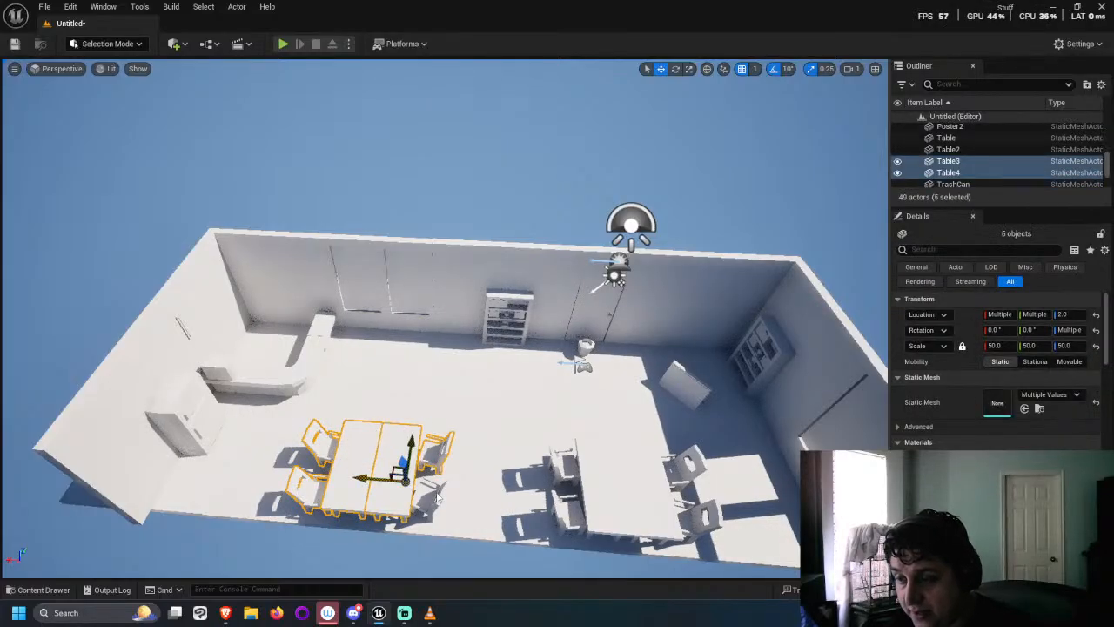
left_click(438, 496, "ctrl")
left_click(576, 463, "ctrl")
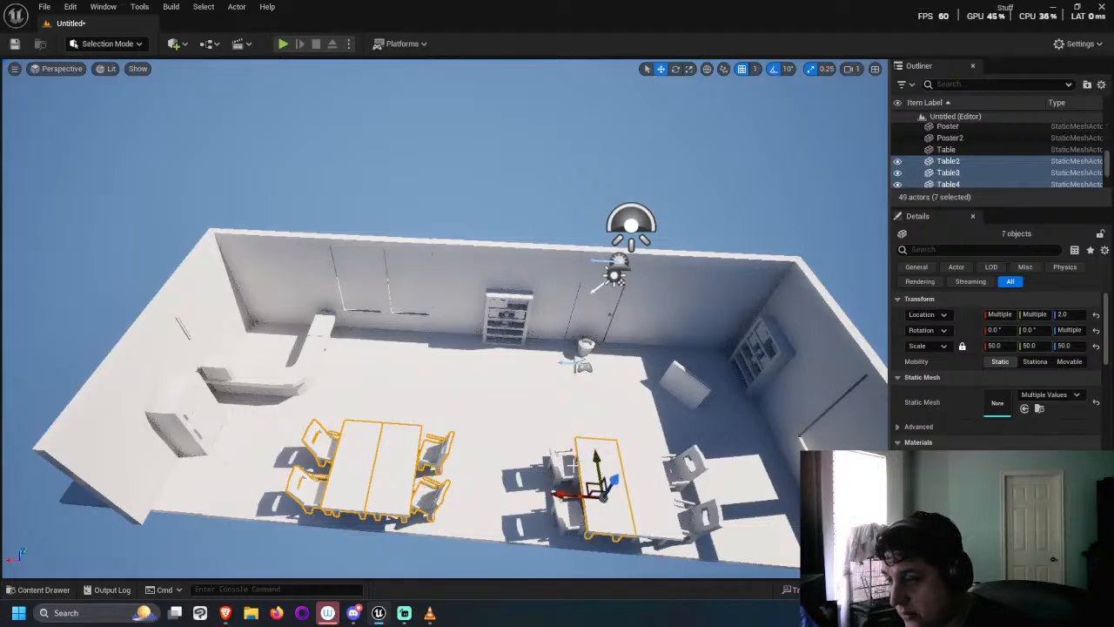
left_click(557, 470, "ctrl")
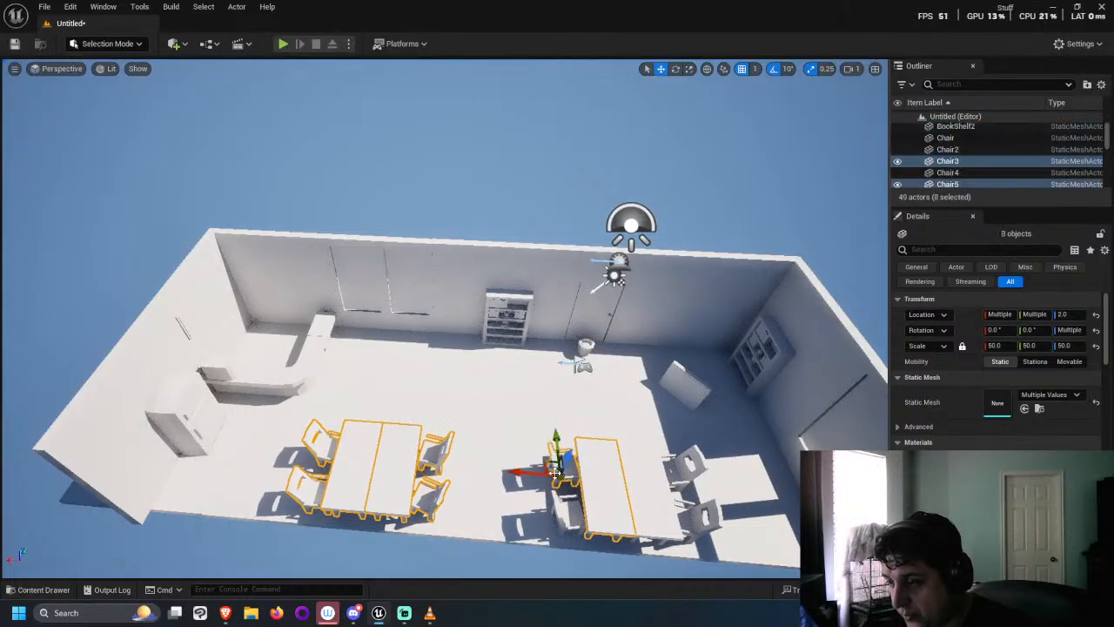
left_click(565, 507, "ctrl")
left_click(648, 470, "ctrl")
left_click(696, 514, "ctrl")
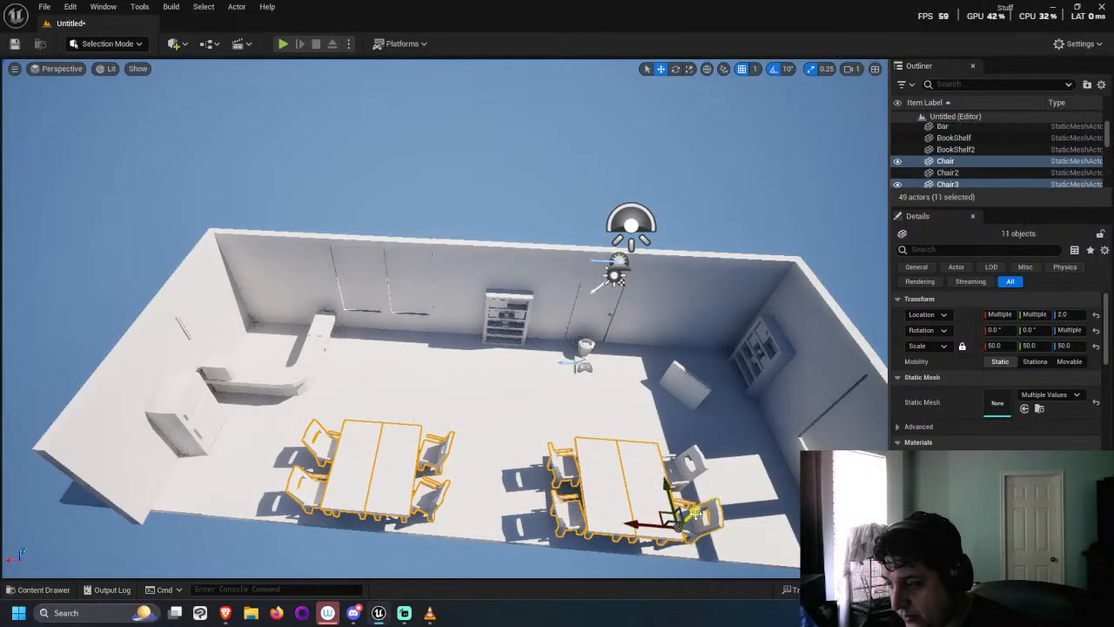
left_click(692, 461, "ctrl")
left_click_drag(654, 448, 643, 433)
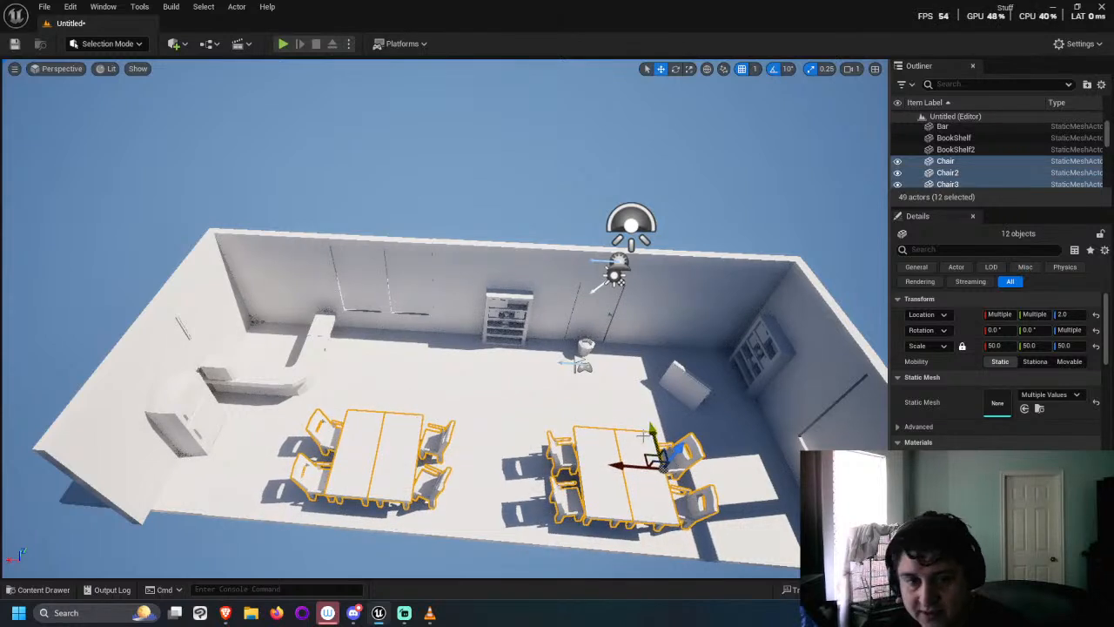
left_click(511, 177)
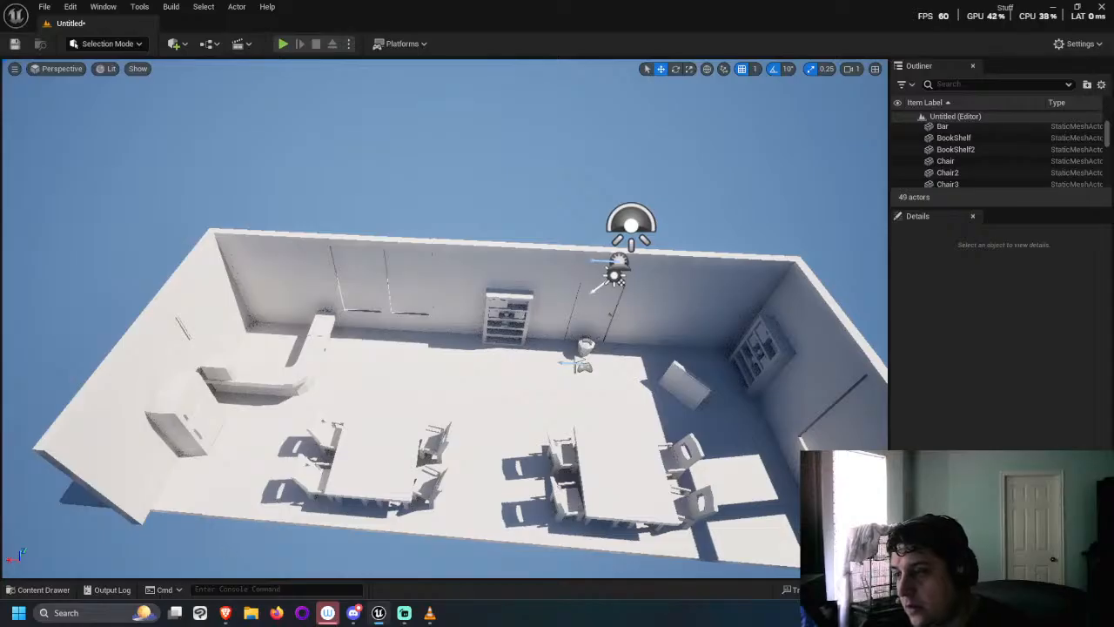
Step: Rotate the Menu stand to about 210° about Z and move it to X -287, Y -56
left_click(707, 385)
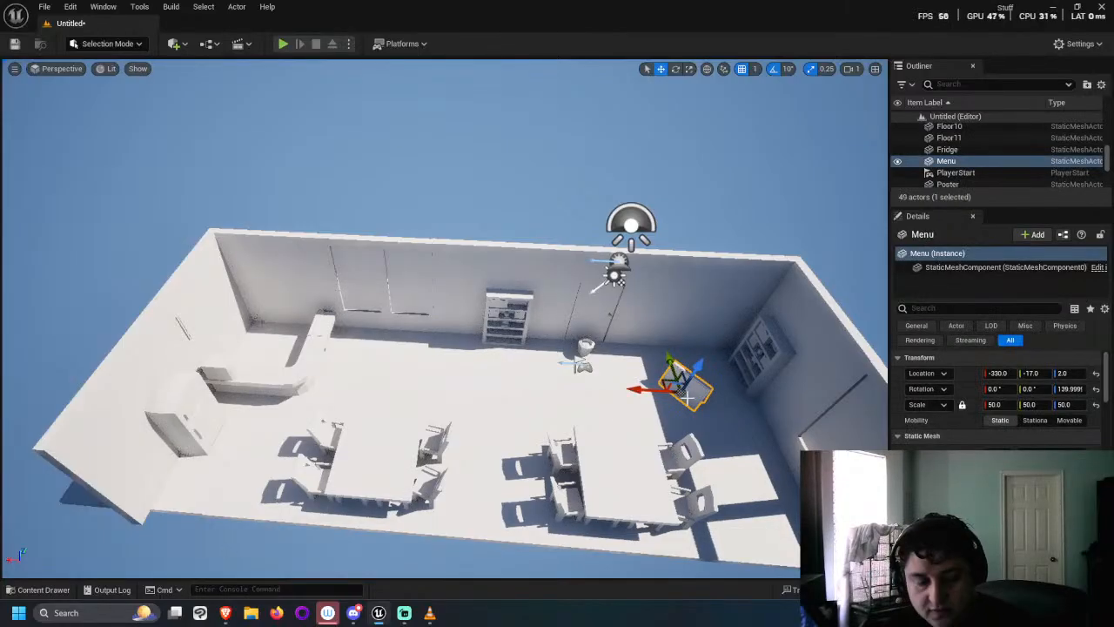
key("e")
left_click_drag(645, 432, 739, 403)
key("w")
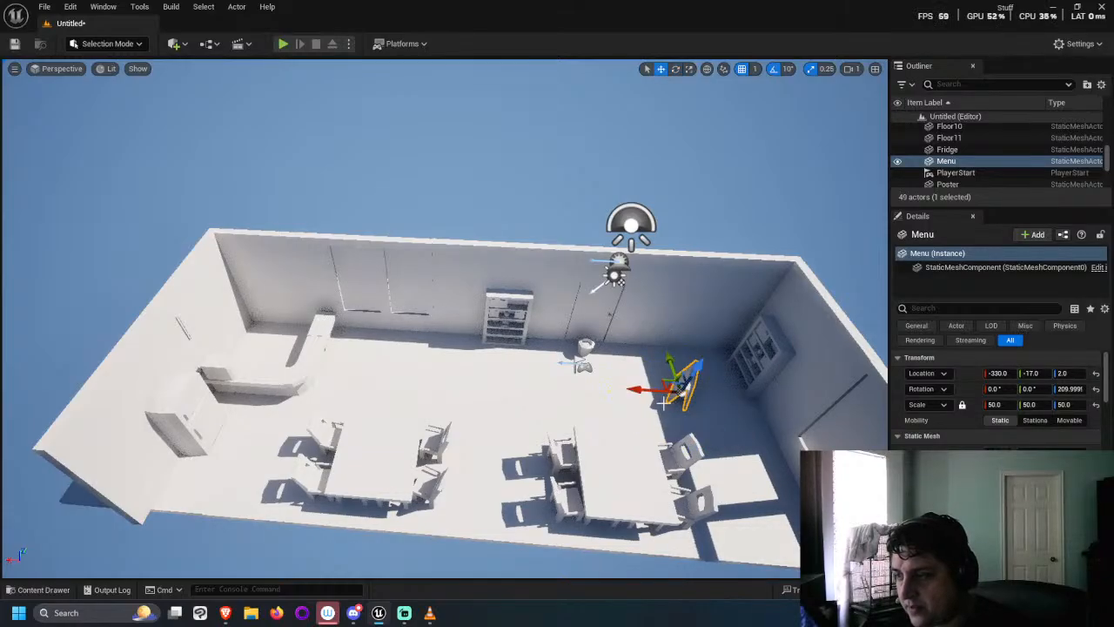
left_click_drag(672, 381, 657, 394)
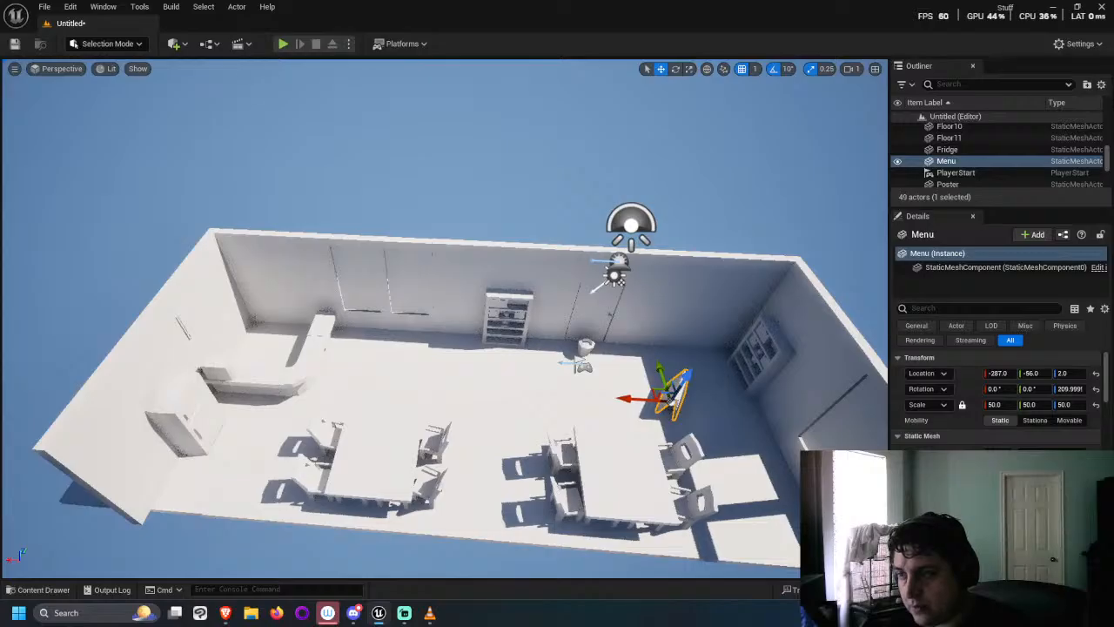
Step: Move the TrashCan along the back wall to the far side of the door, at X -205
left_click(584, 348)
left_click_drag(557, 352, 602, 351)
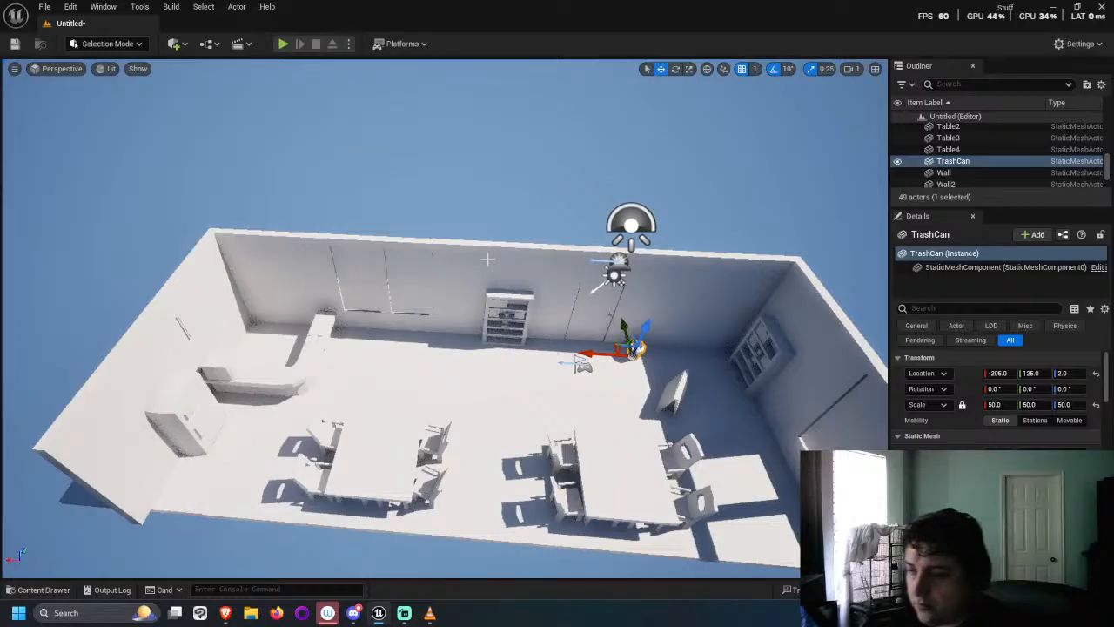
middle_click_drag(417, 366, 410, 385)
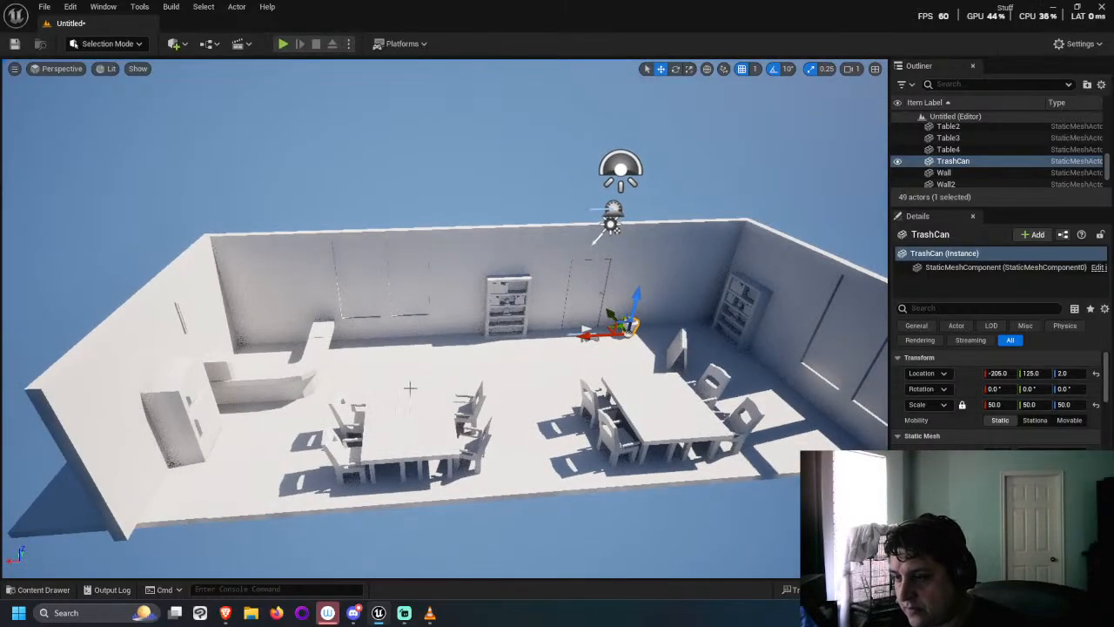
Step: Open the lambert1 material from the Furniture folder and delete the Param texture node feeding its Base Color
left_click(39, 589)
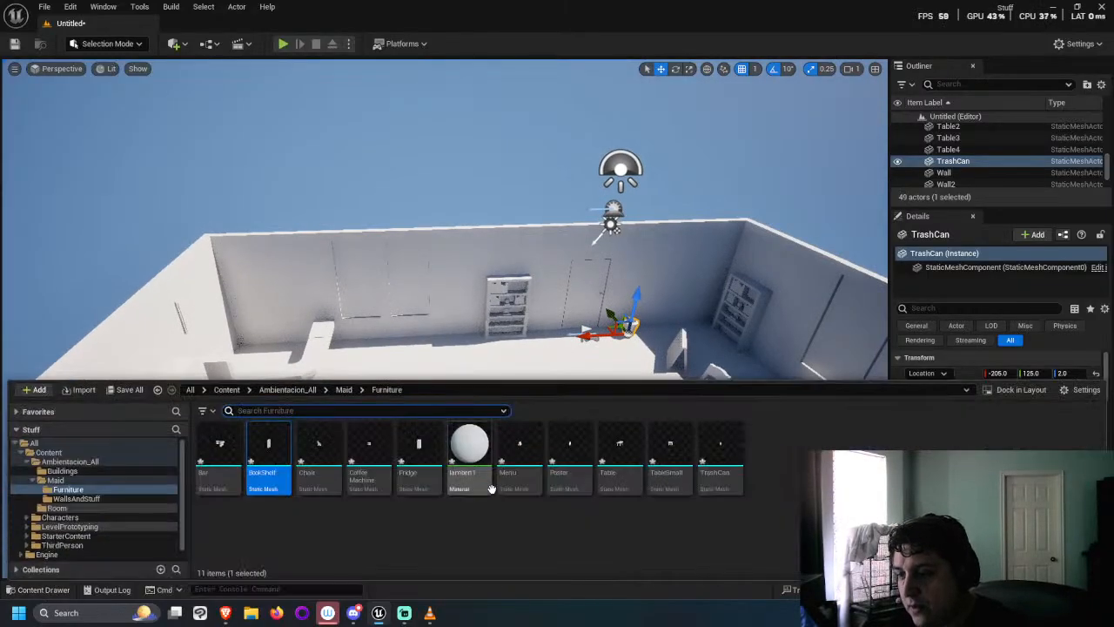
double_click(470, 452)
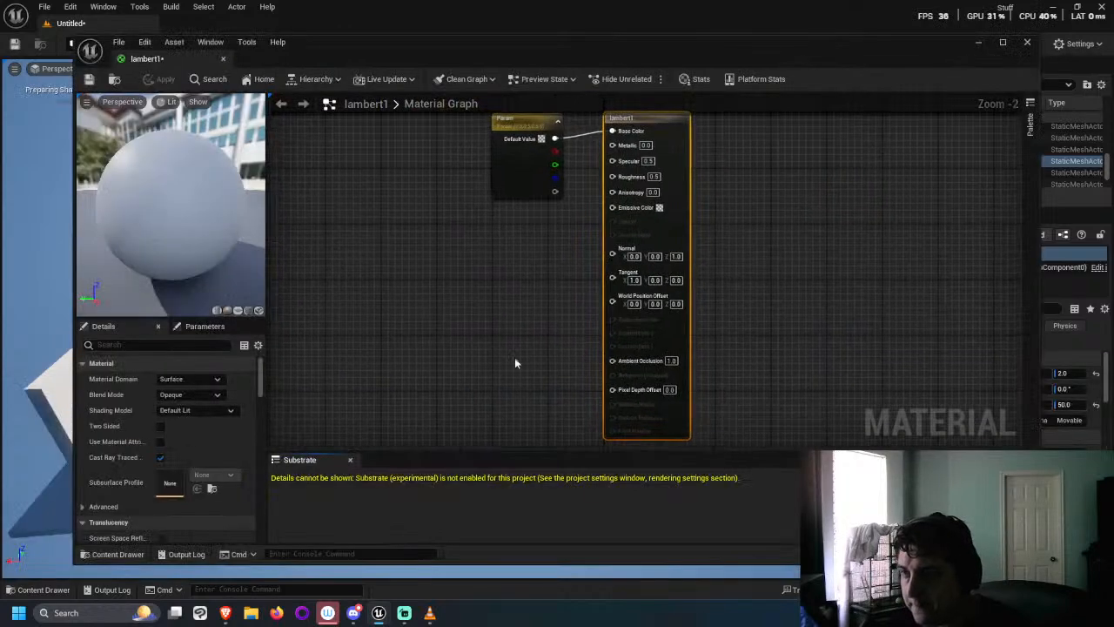
left_click(478, 220)
key("Delete")
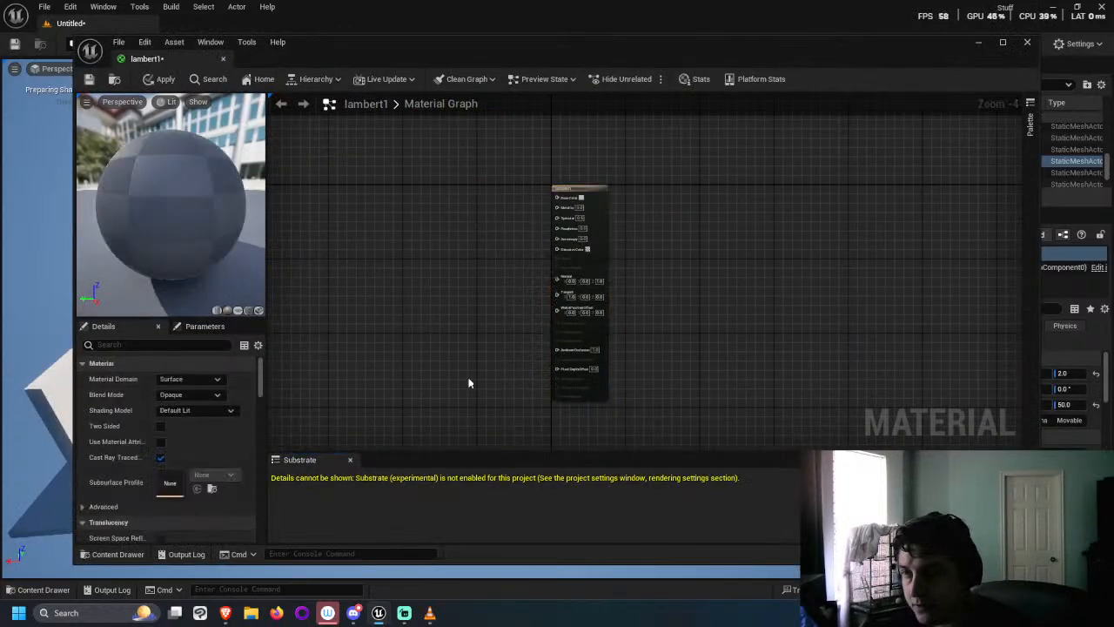
Step: Import the furniture texture image from File Explorer into the Furniture folder and add it to the lambert1 graph as a Texture Sample
left_click(250, 613)
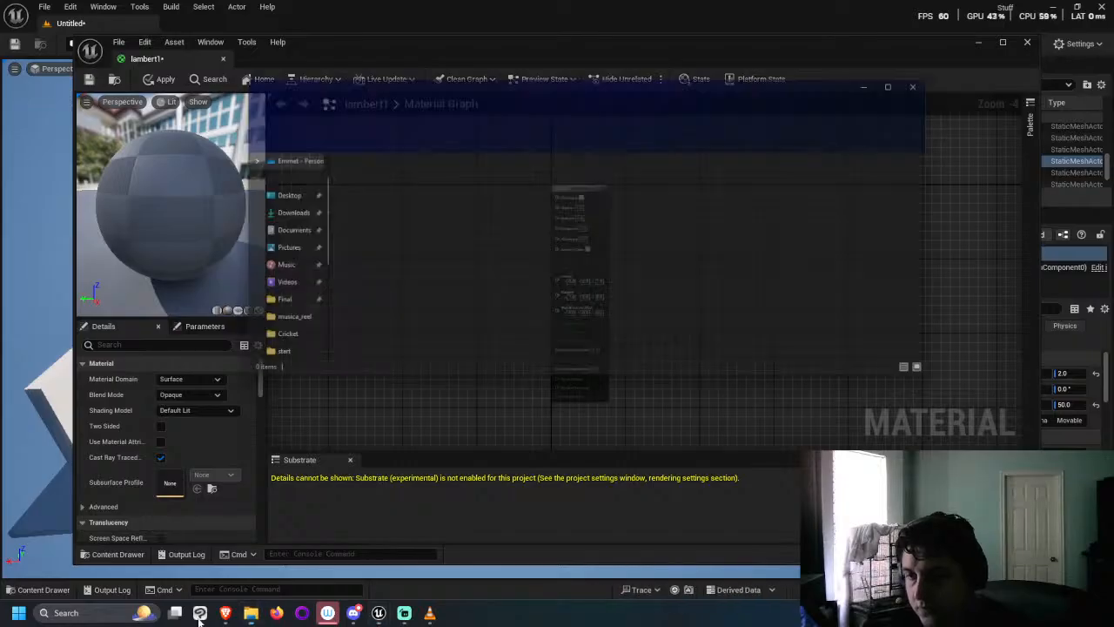
left_click(887, 78)
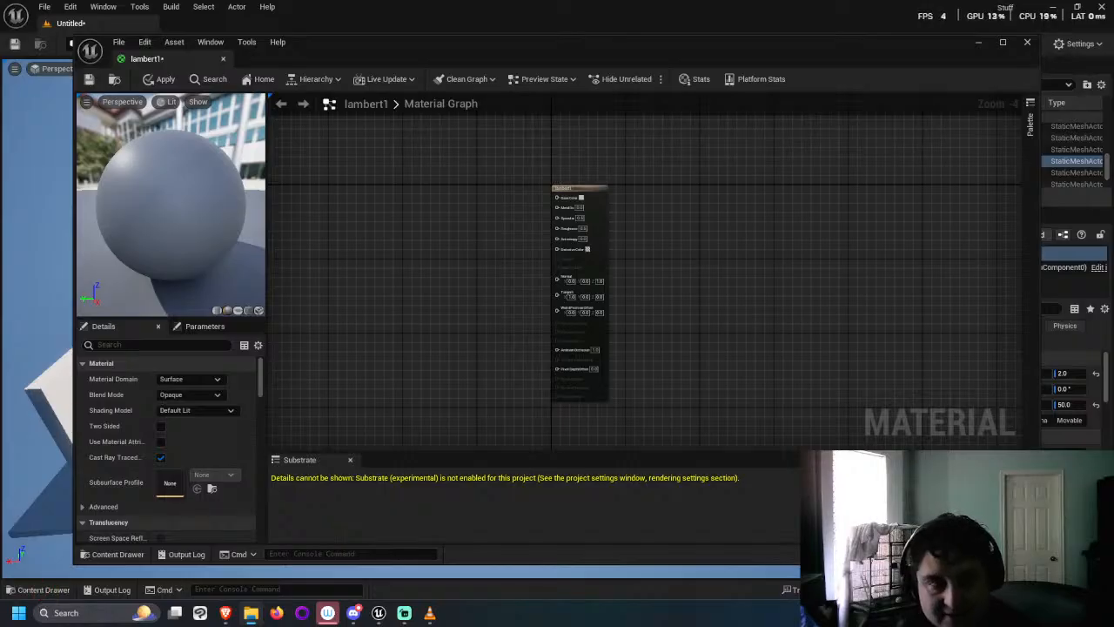
left_click(87, 554)
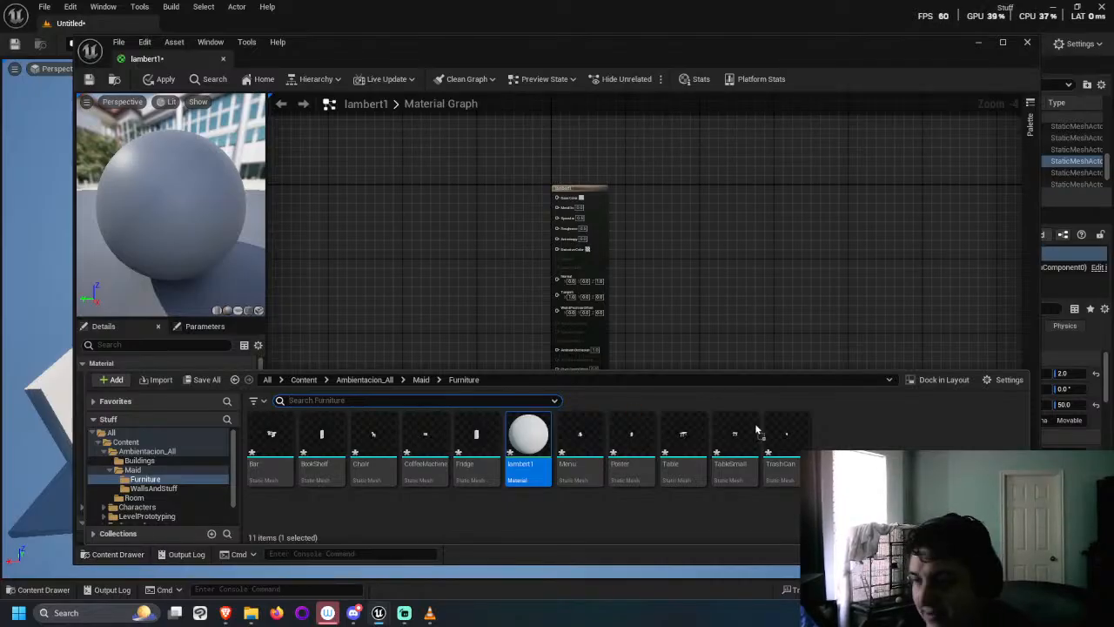
left_click(592, 534)
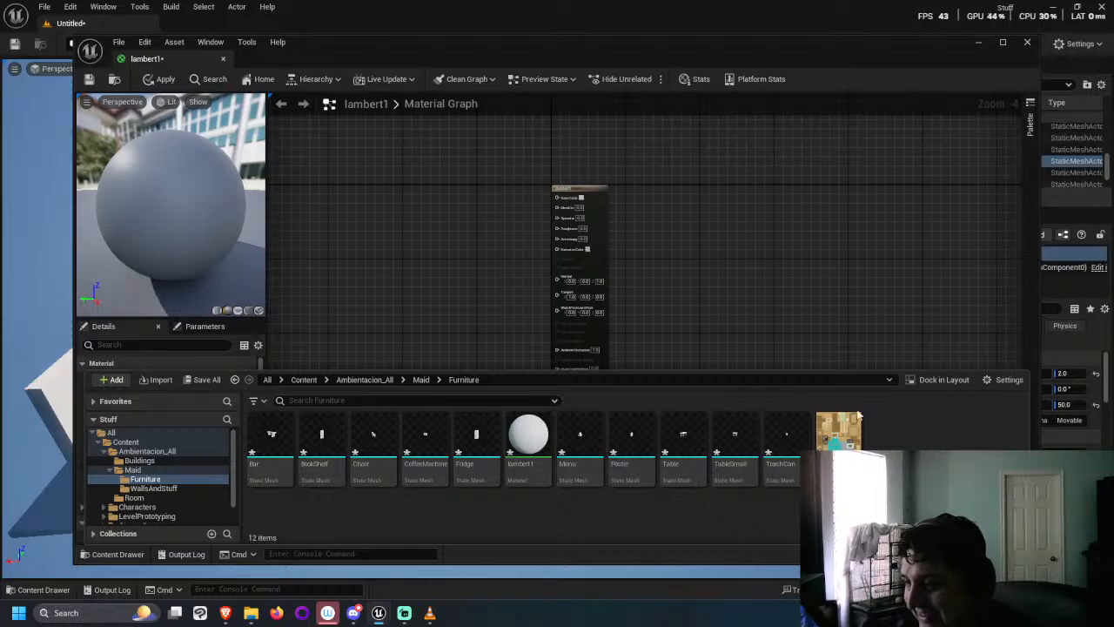
left_click_drag(838, 433, 378, 206)
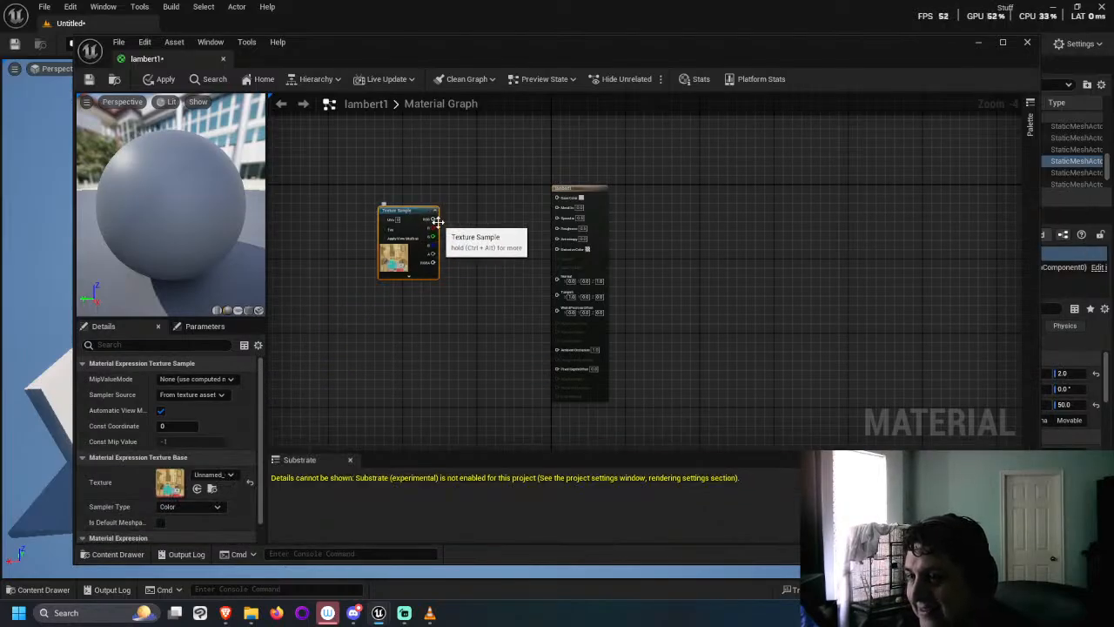
Step: Connect the Texture Sample's RGB output to lambert1's Base Color, then save and close the furniture material
left_click_drag(434, 218, 555, 199)
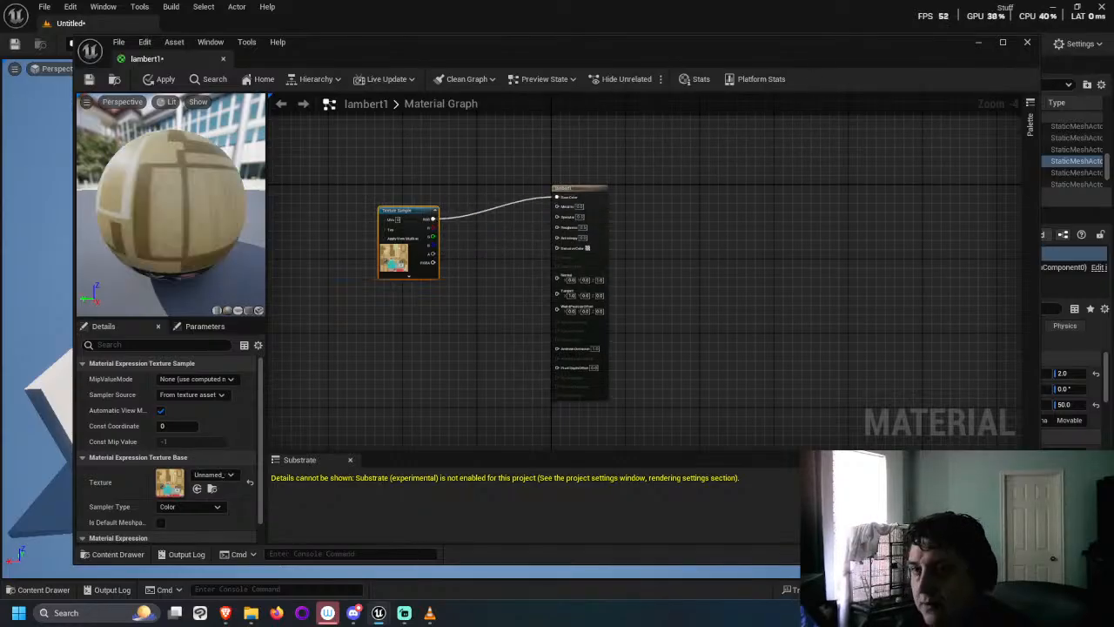
left_click(91, 81)
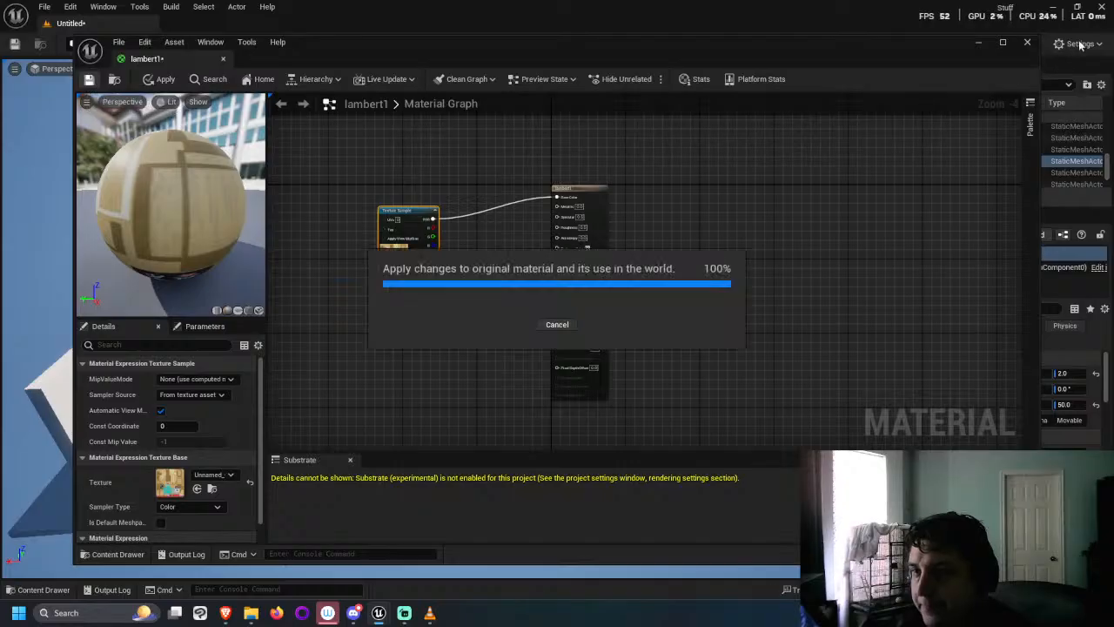
left_click(1029, 44)
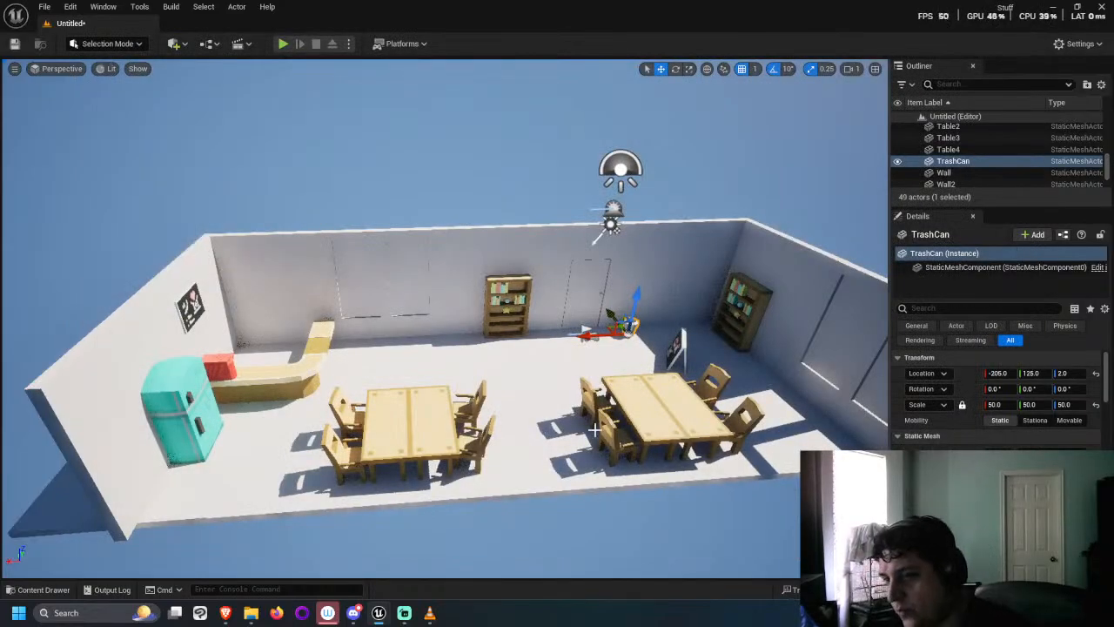
Step: Move Wall5 and Wall6, the two panels behind the fridge, together slightly along Y toward the back wall
right_click_drag(595, 428, 670, 421)
right_click_drag(321, 521, 334, 519)
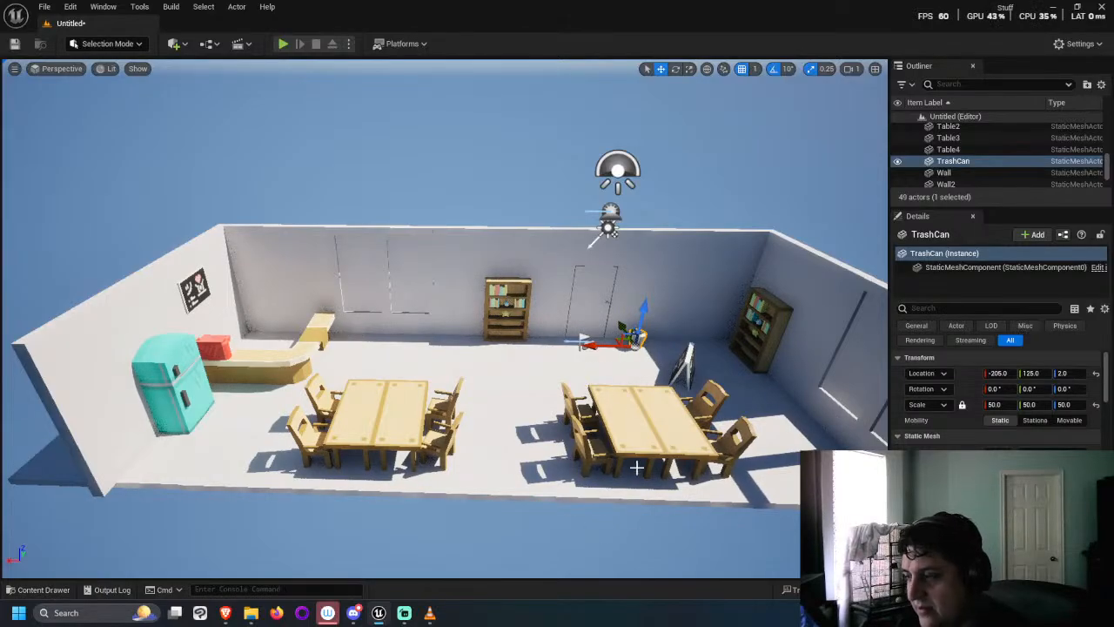
scroll(636, 467, "down", 3)
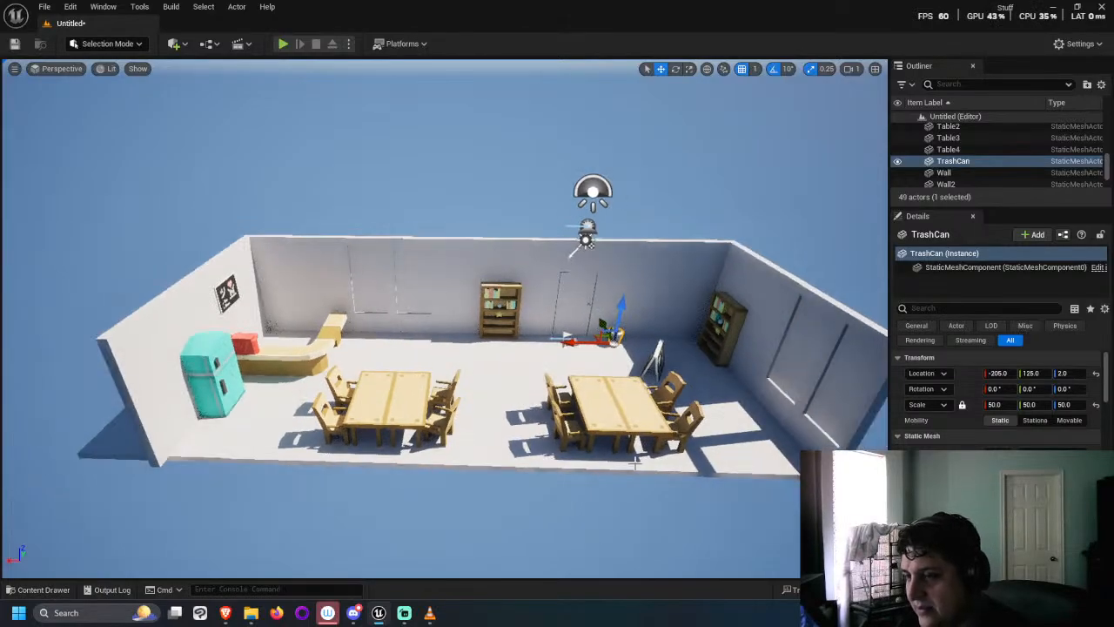
left_click(169, 372)
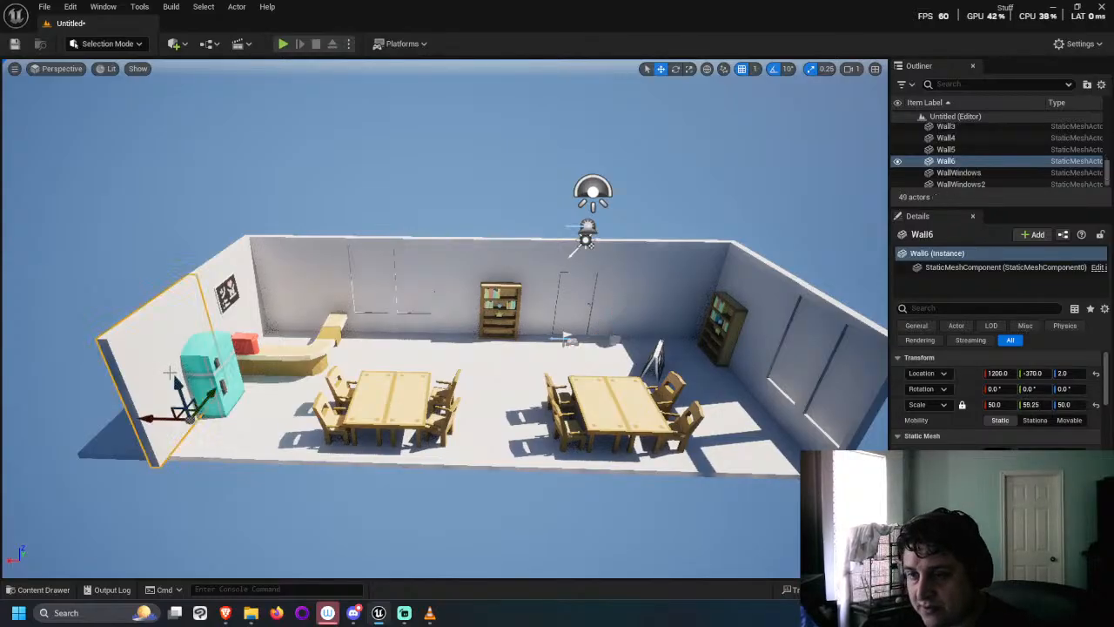
left_click(233, 271, "ctrl")
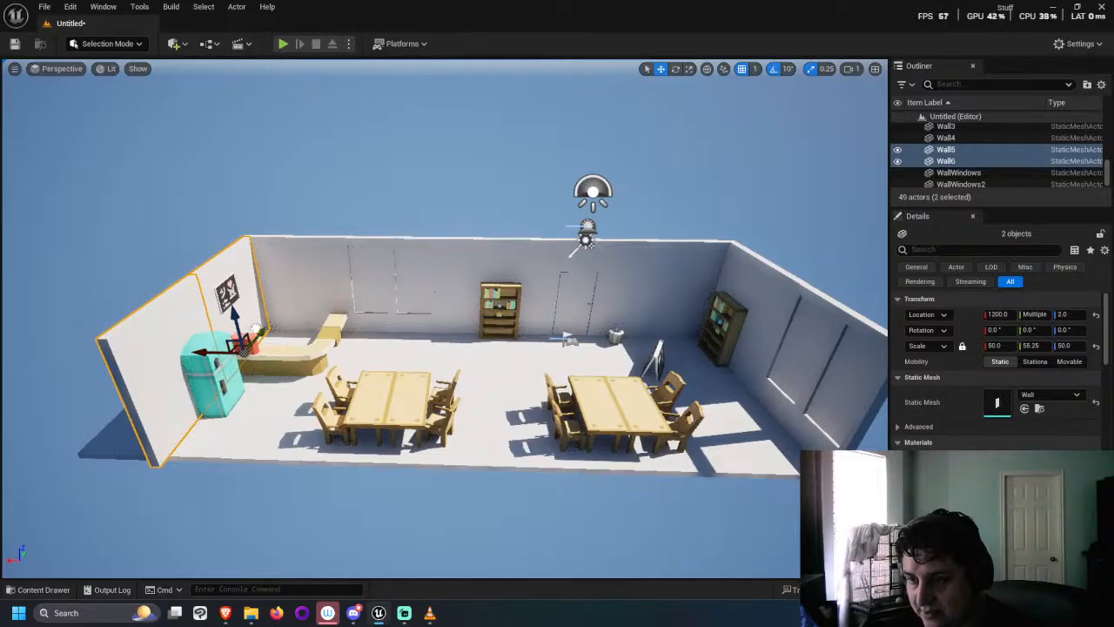
left_click_drag(256, 329, 259, 325)
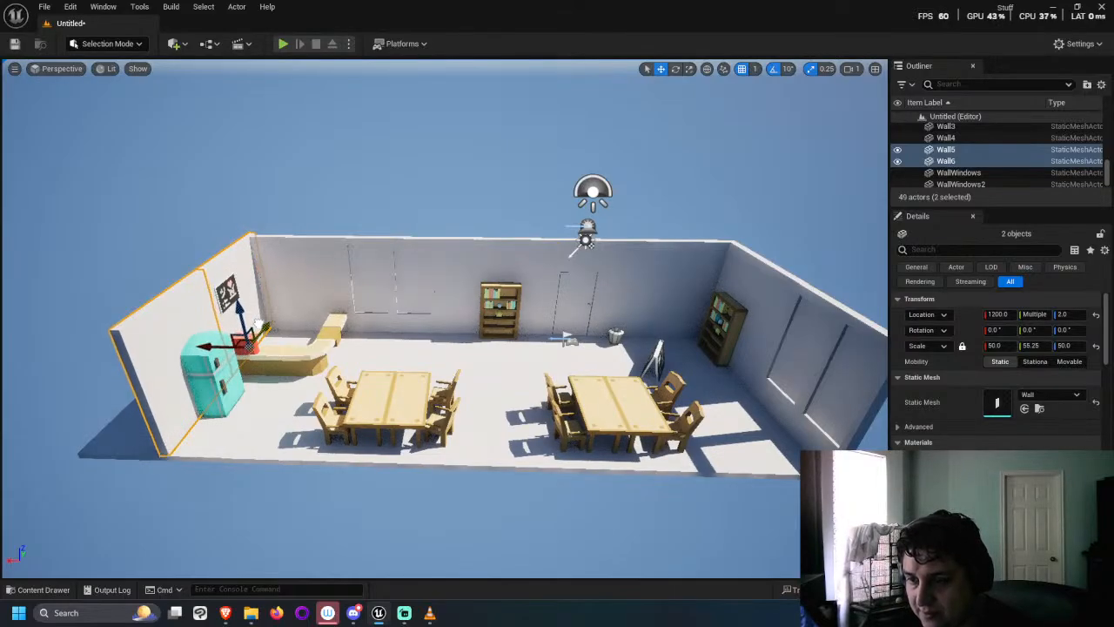
left_click(399, 491)
Step: Select the ten floor tiles Floor2 through Floor11 and shift them together along the X axis
left_click_drag(399, 492, 339, 533)
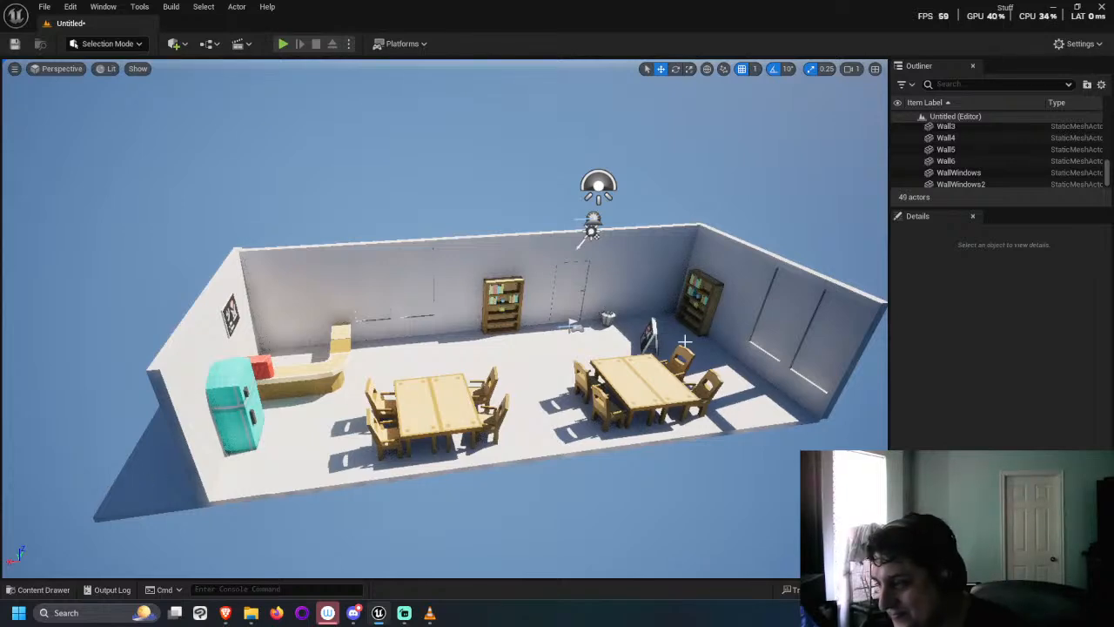
left_click_drag(644, 453, 658, 449)
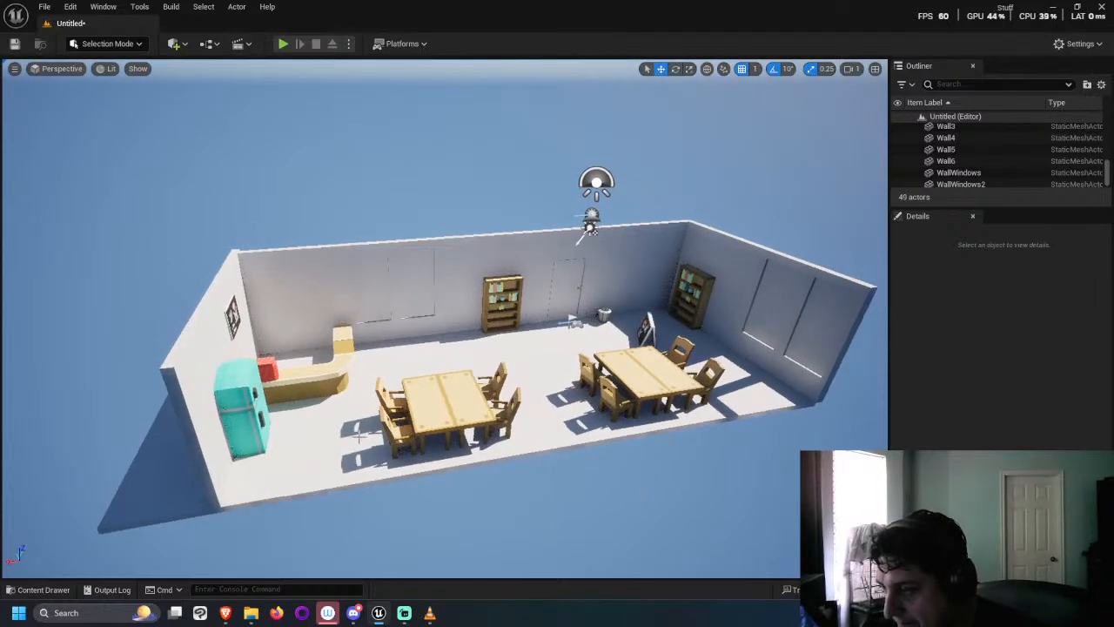
left_click(180, 494)
right_click_drag(180, 494, 261, 501)
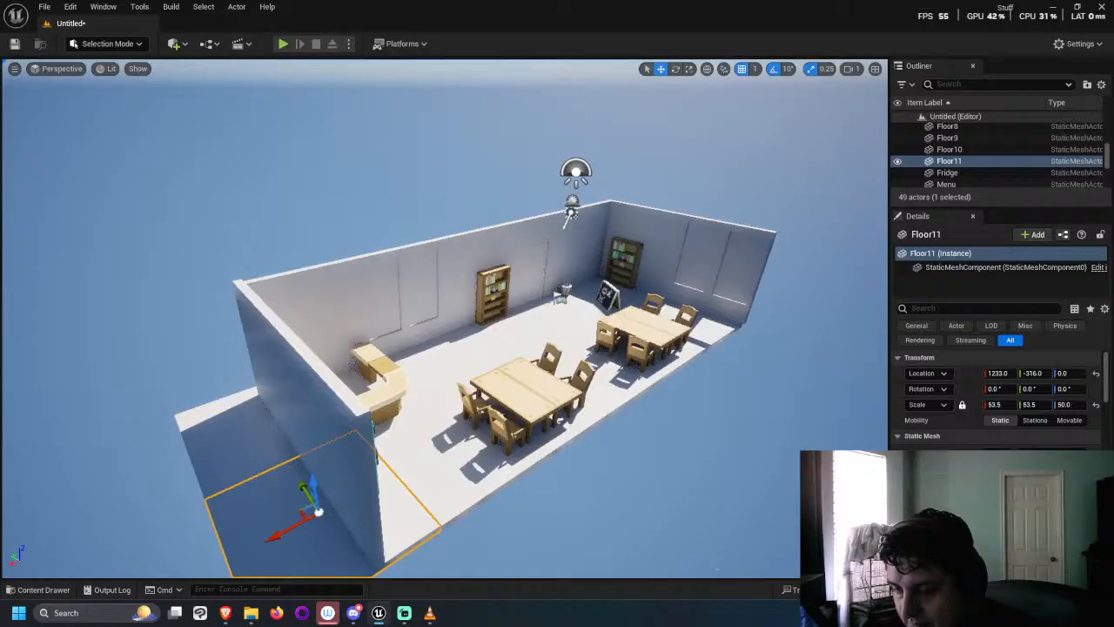
left_click(233, 436, "ctrl")
left_click(454, 481, "ctrl")
left_click(424, 383, "ctrl")
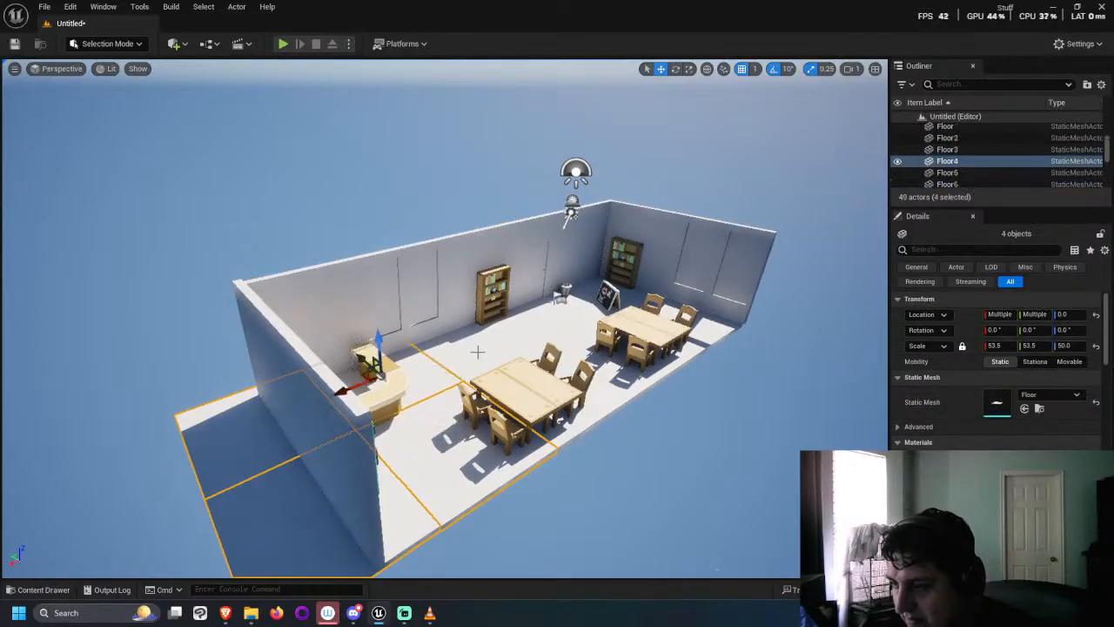
left_click(510, 348, "ctrl")
left_click(571, 328, "ctrl")
right_click_drag(619, 404, 600, 404)
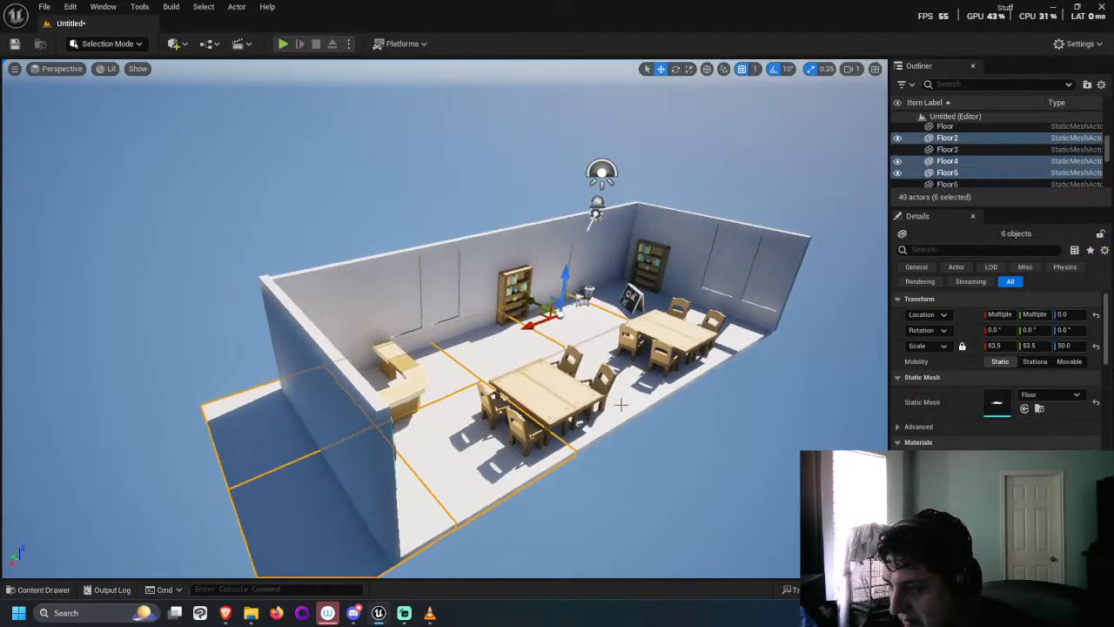
left_click(639, 393, "ctrl")
left_click(672, 390, "ctrl")
left_click(744, 345, "ctrl")
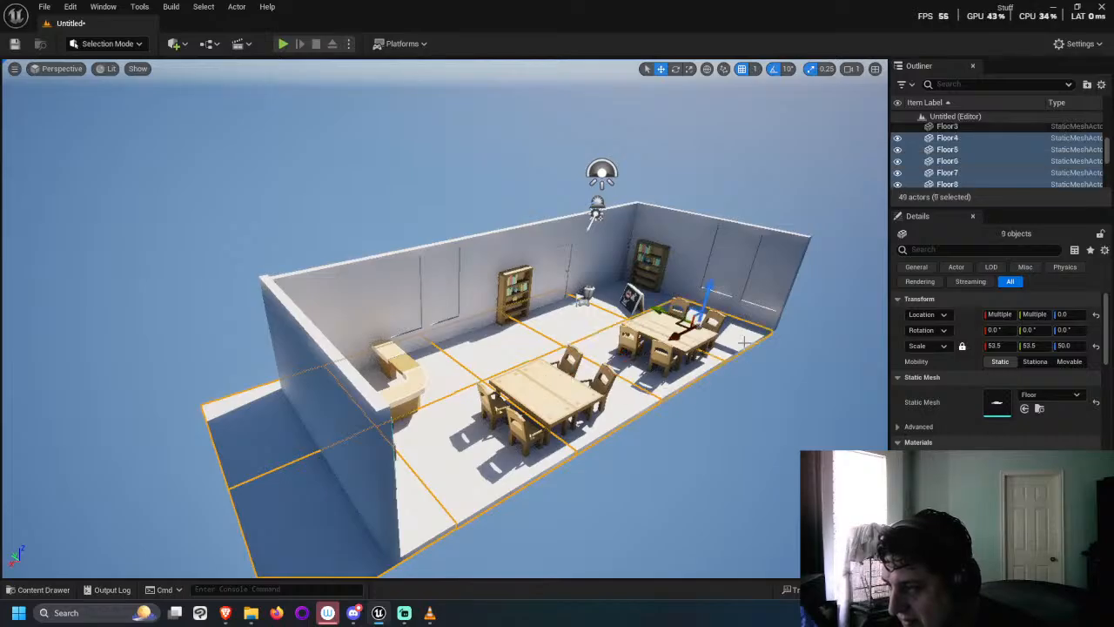
left_click(609, 294, "ctrl")
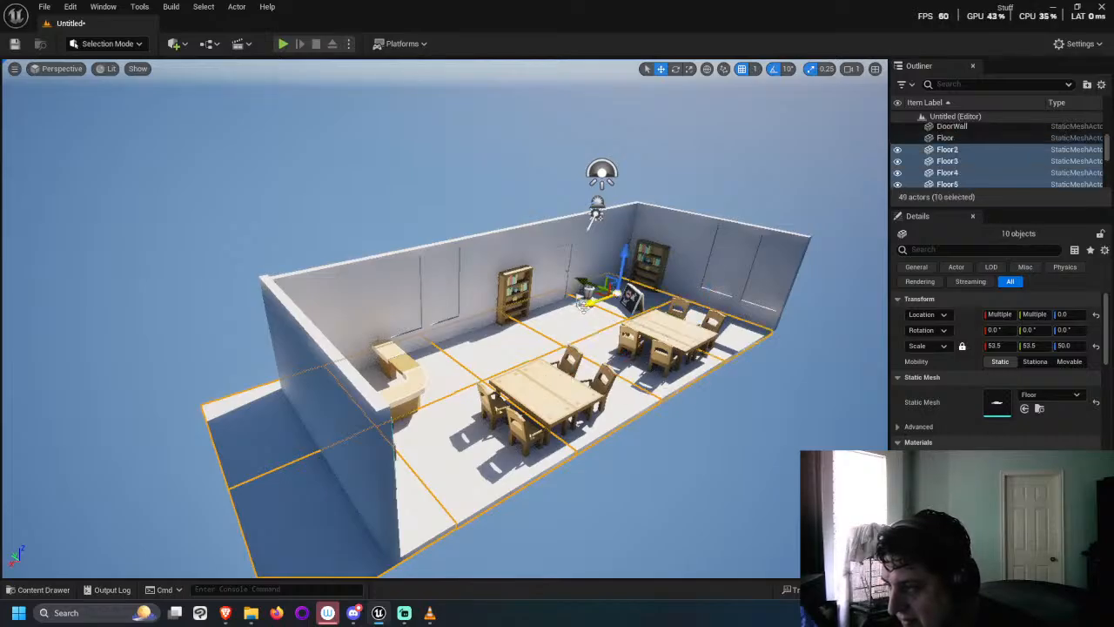
left_click_drag(594, 303, 446, 445)
left_click(583, 543)
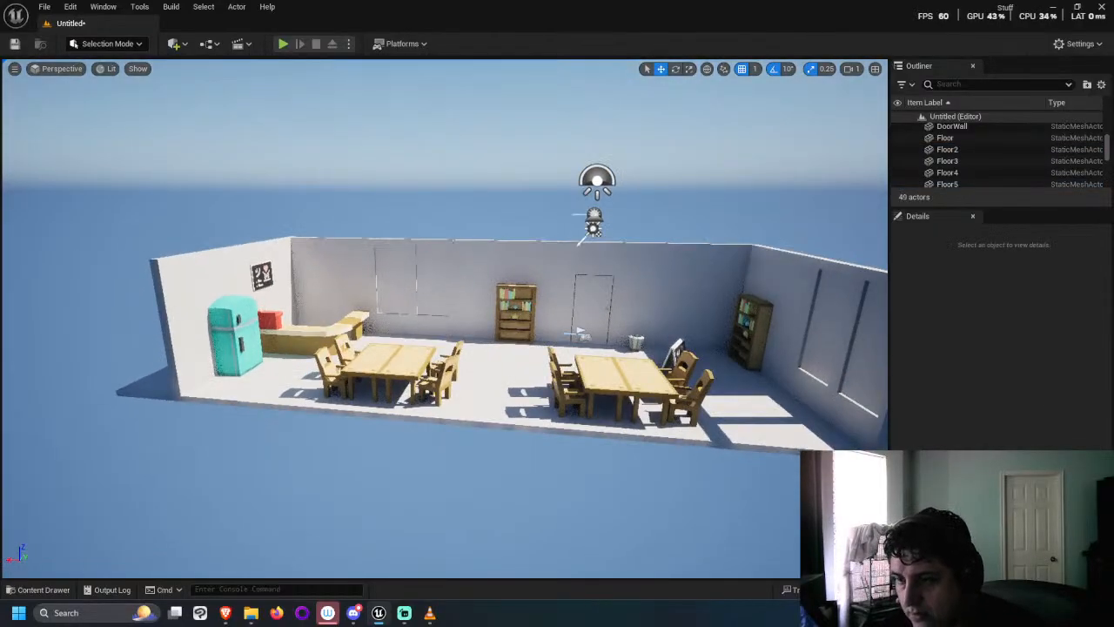
Step: Import the walls texture image from File Explorer into the WallsAndStuff folder
left_click(45, 590)
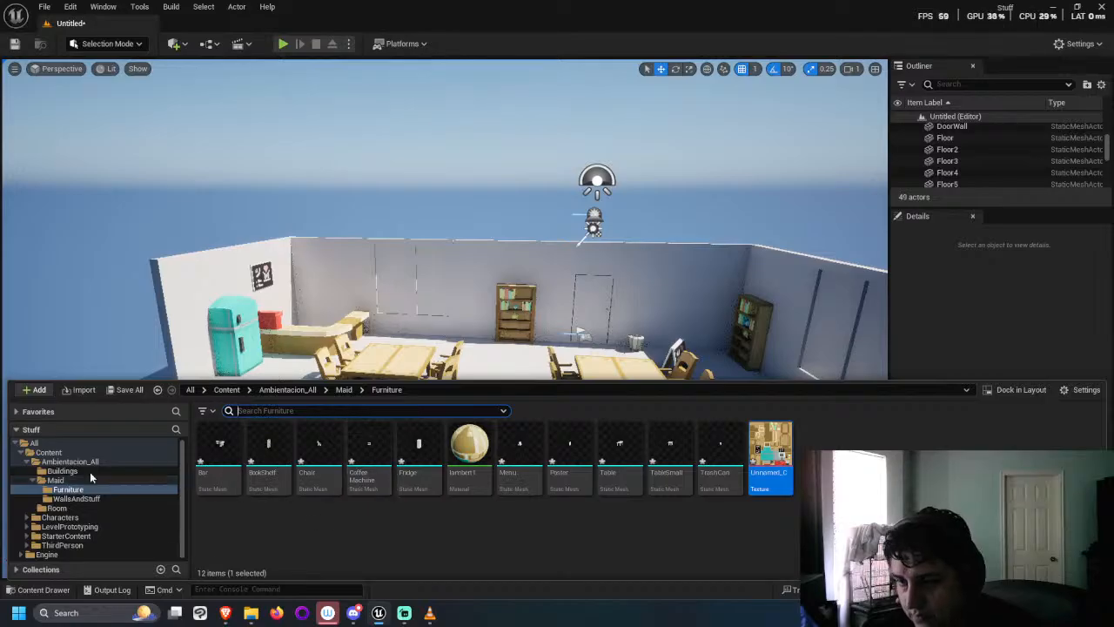
left_click(58, 507)
left_click(76, 498)
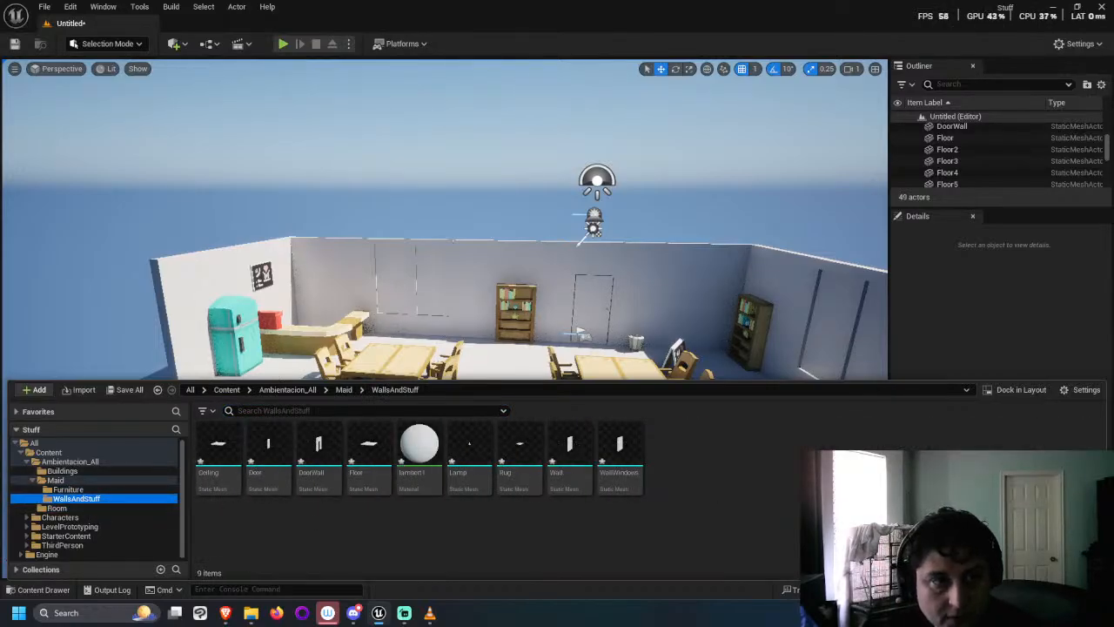
left_click_drag(335, 449, 657, 467)
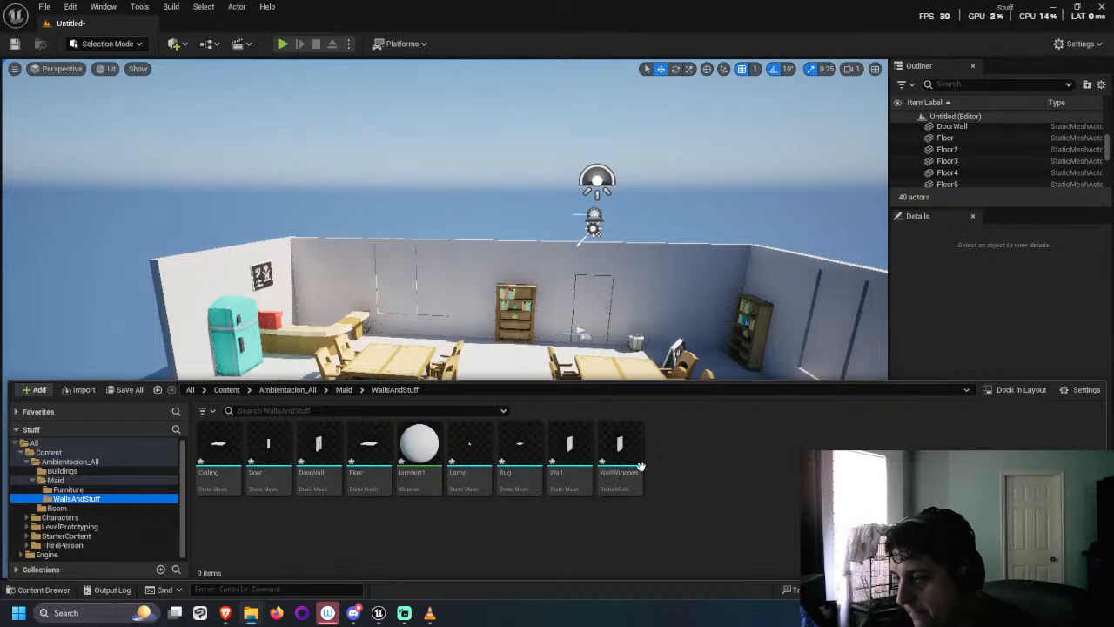
Step: Open the lambert1 material from the WallsAndStuff folder and delete the Param node feeding its Base Color
double_click(419, 449)
left_click(510, 161)
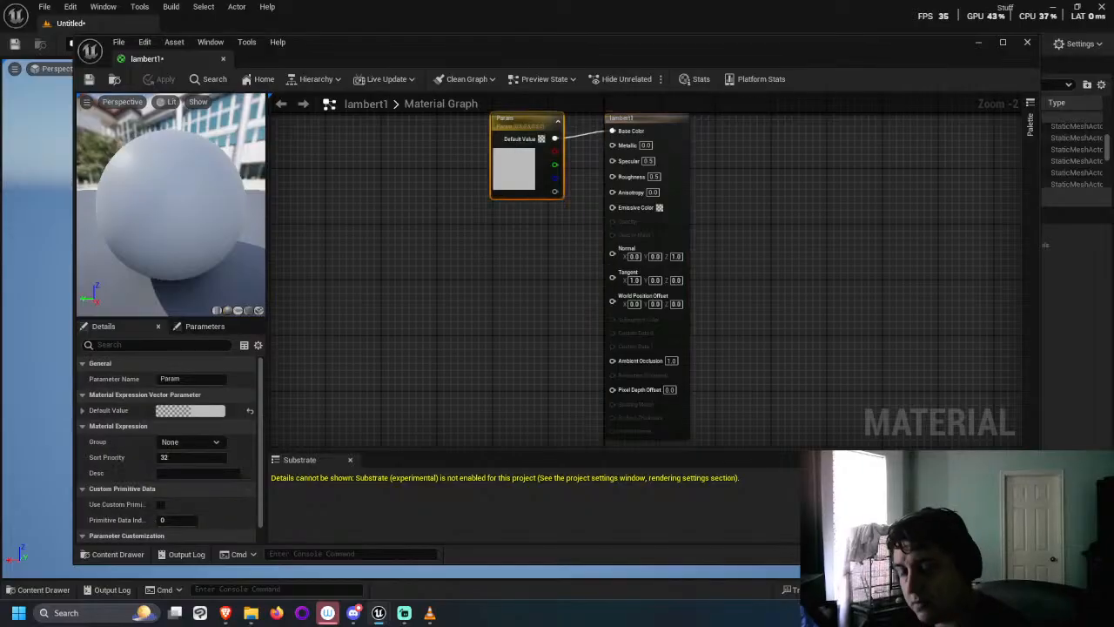
key("Delete")
Step: Add the imported walls texture as a Texture Sample feeding lambert1's Base Color, then save and close the material
left_click(112, 554)
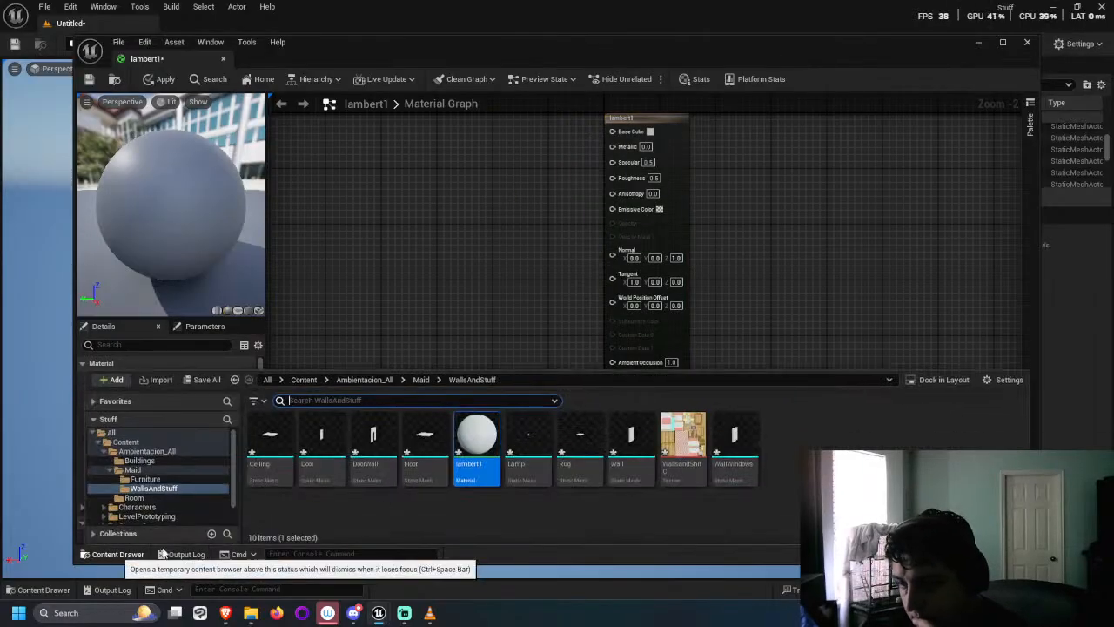
left_click_drag(683, 440, 618, 132)
left_click_drag(426, 215, 482, 131)
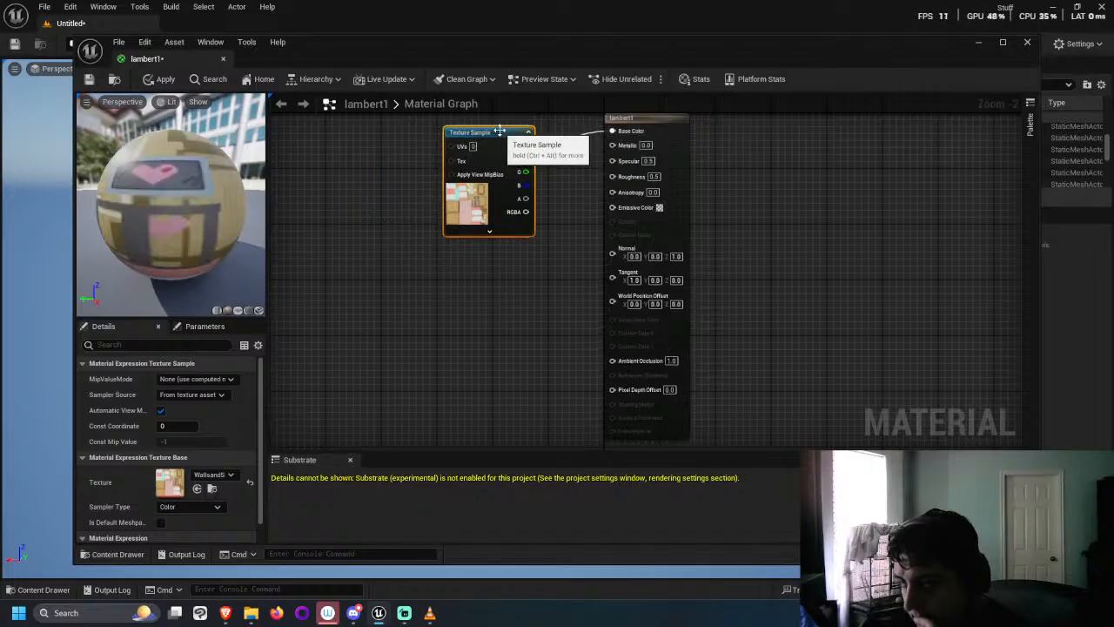
left_click(89, 79)
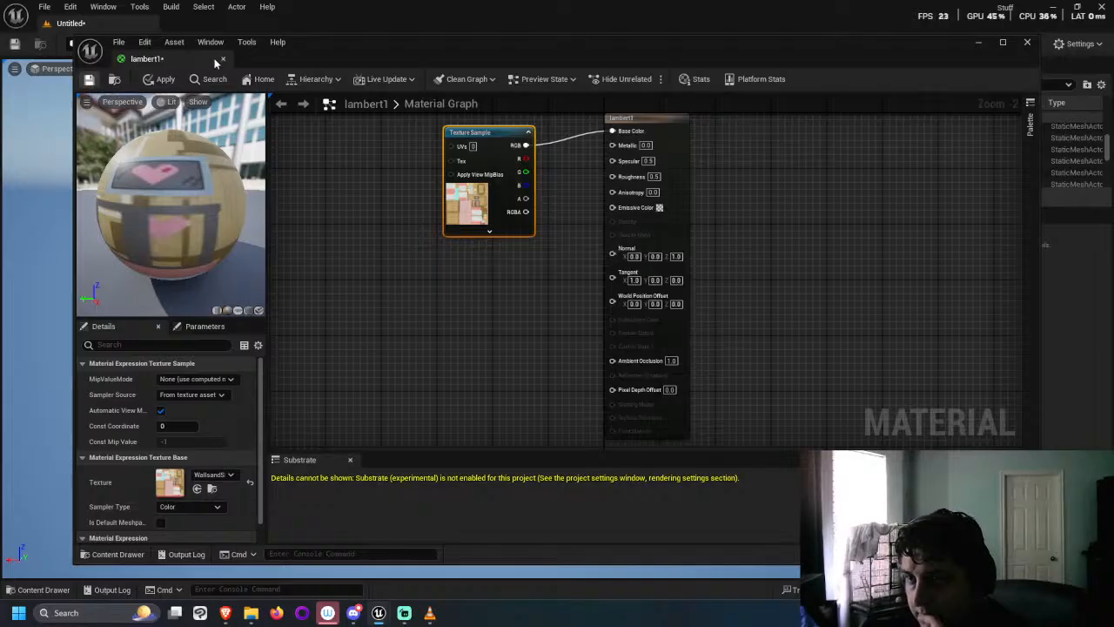
left_click(224, 60)
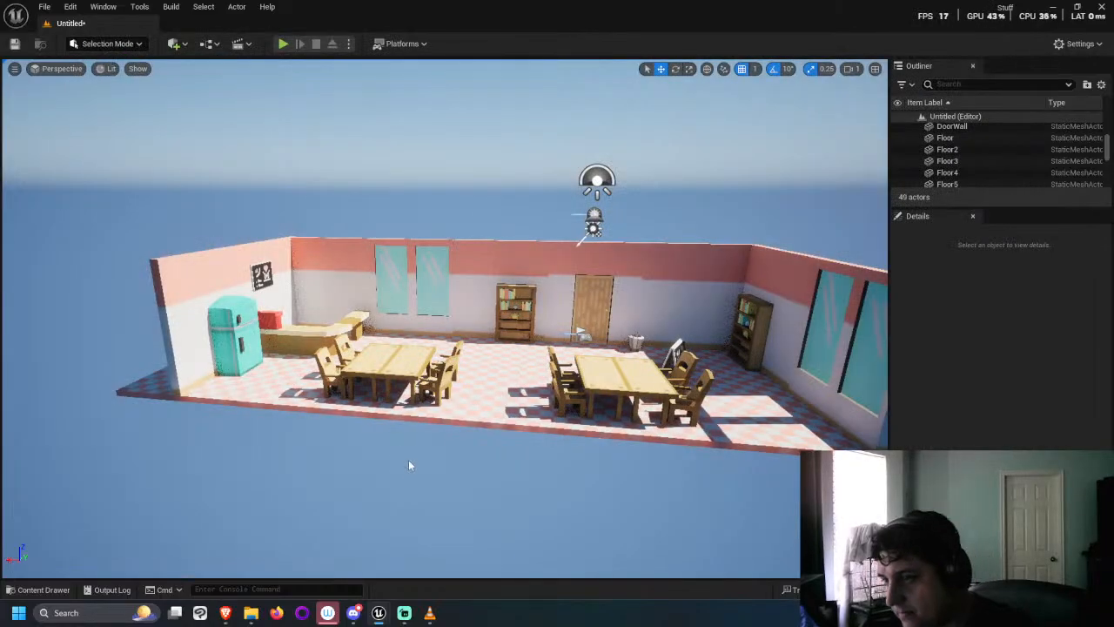
left_click_drag(678, 448, 661, 270)
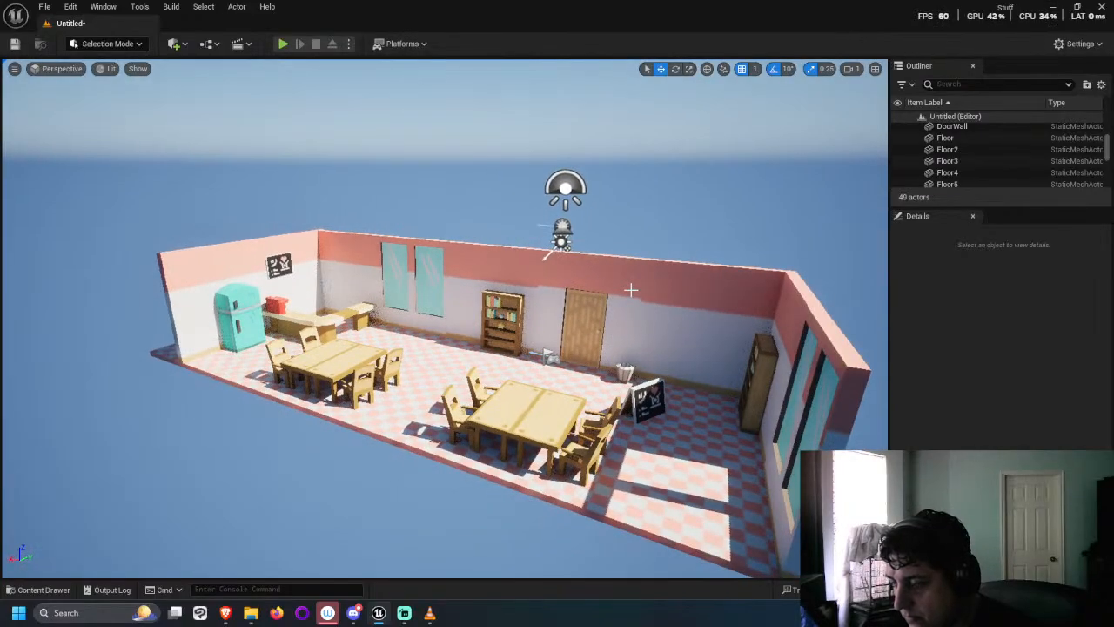
left_click_drag(617, 342, 592, 341)
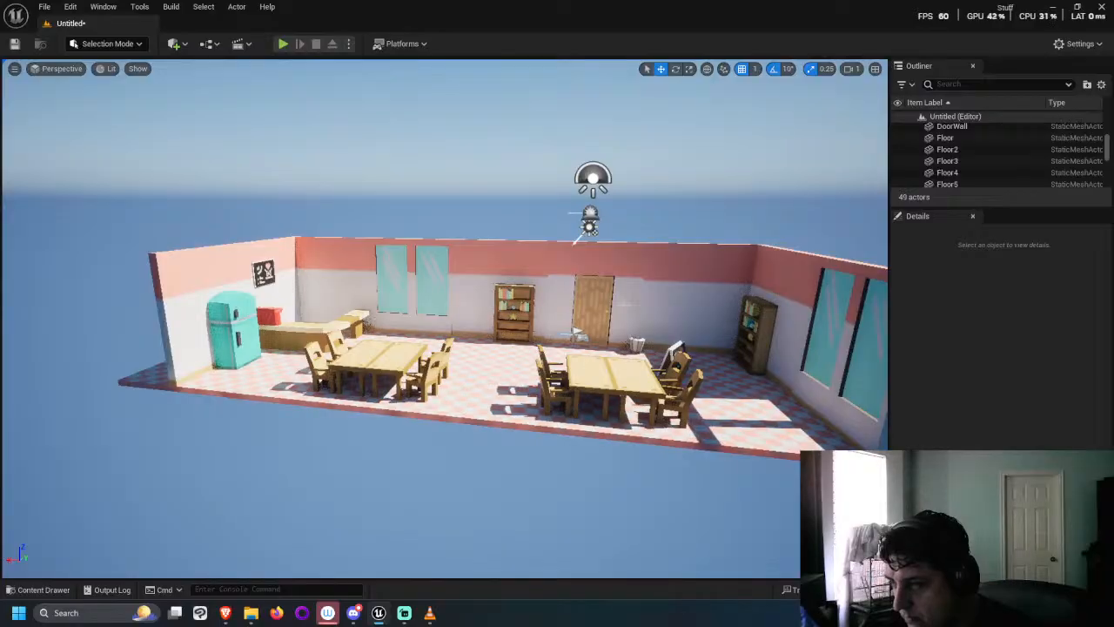
left_click(629, 273)
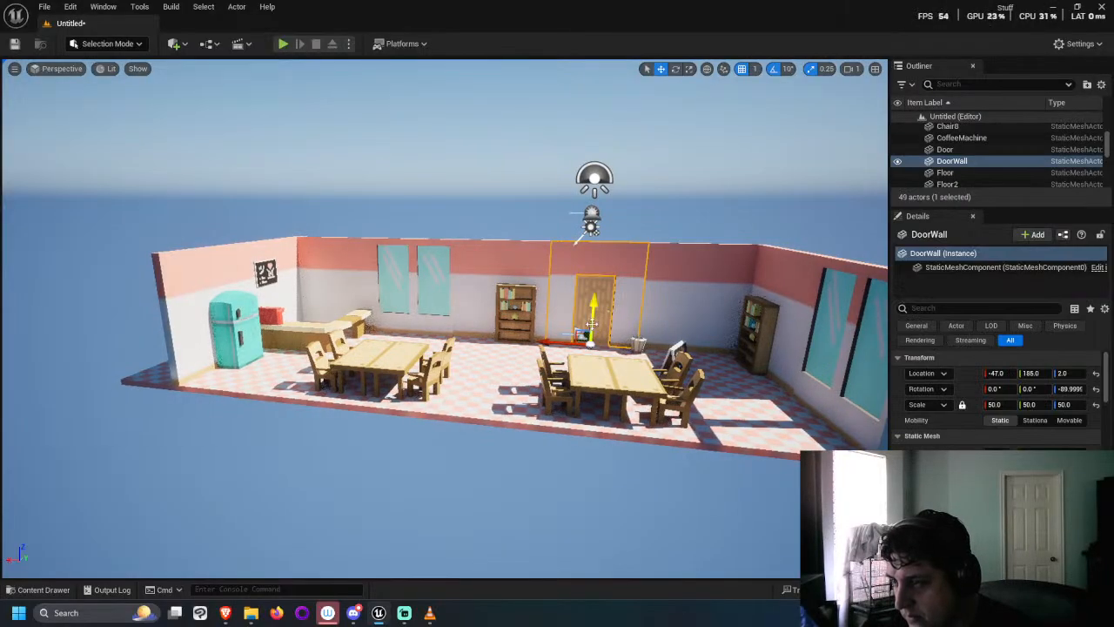
key("ctrl+d")
key("ctrl+z")
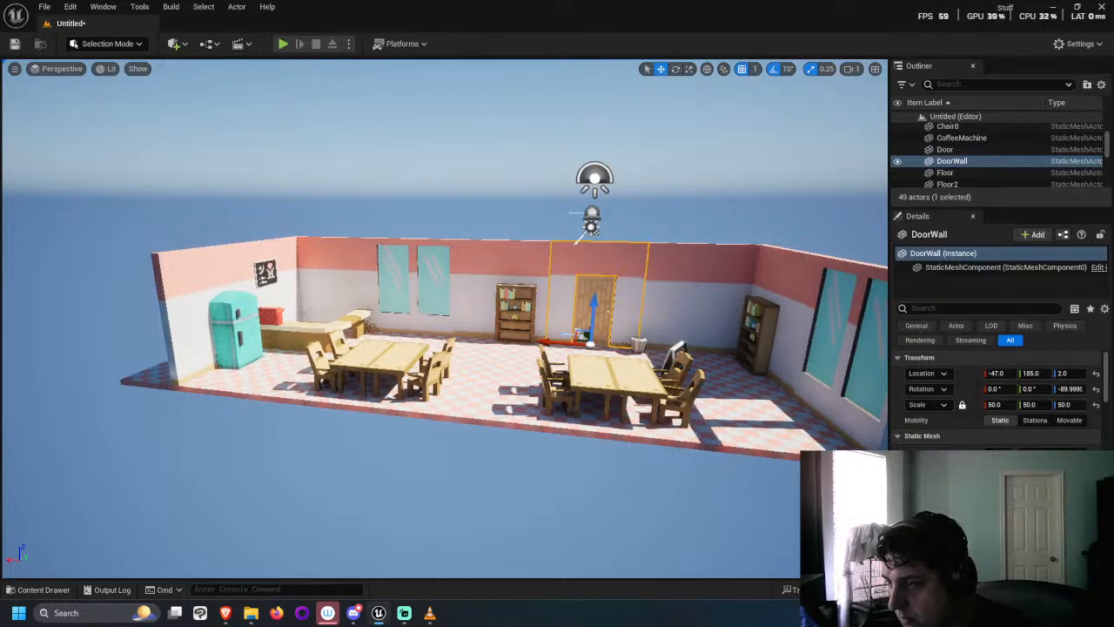
key("ctrl+d")
left_click_drag(595, 360, 563, 510)
key("Delete")
Step: Move the DoorWall panel back along the Y axis to Y 191
left_click_drag(577, 200, 572, 258, "alt")
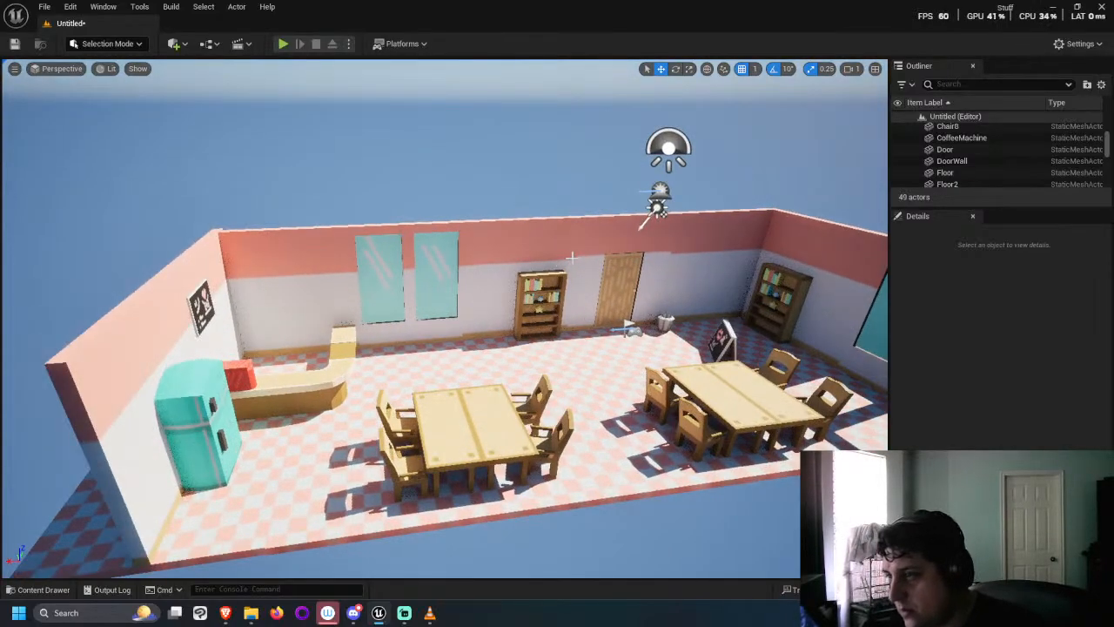
left_click(571, 258)
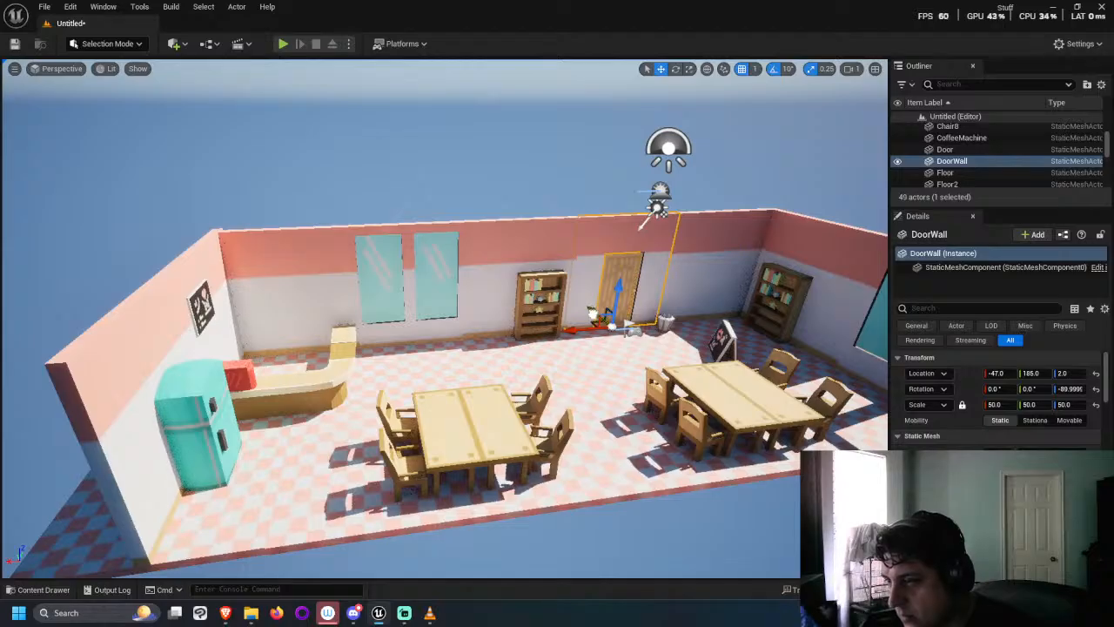
left_click_drag(591, 311, 592, 311)
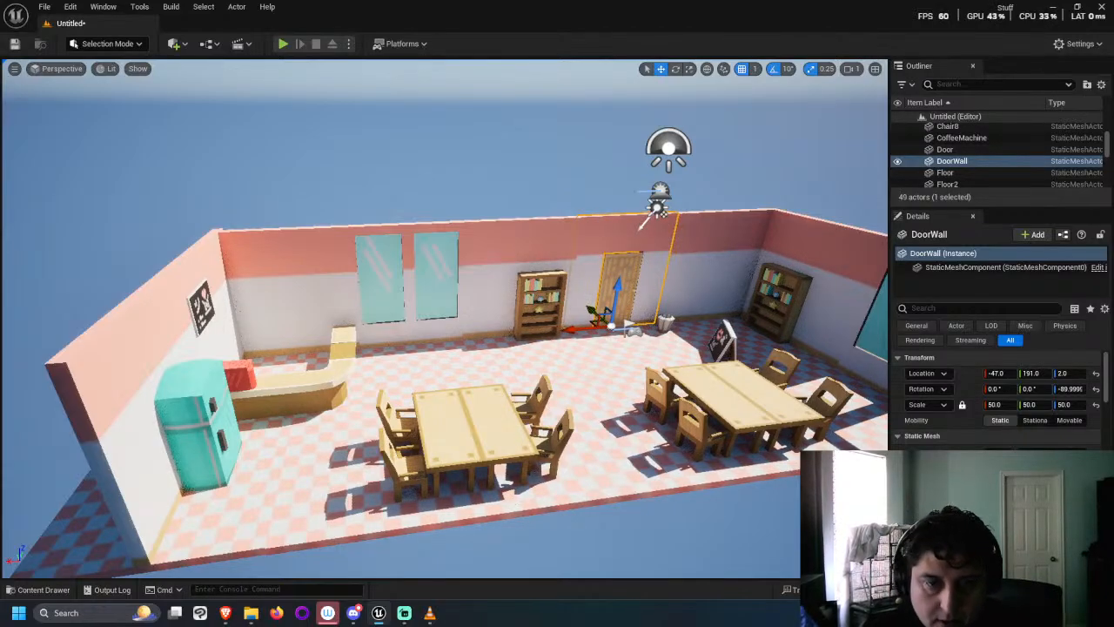
Step: Widen Wall2 behind the bookshelf to a Y scale of 63.5 and move it to X 284
left_click_drag(488, 348, 491, 374, "alt")
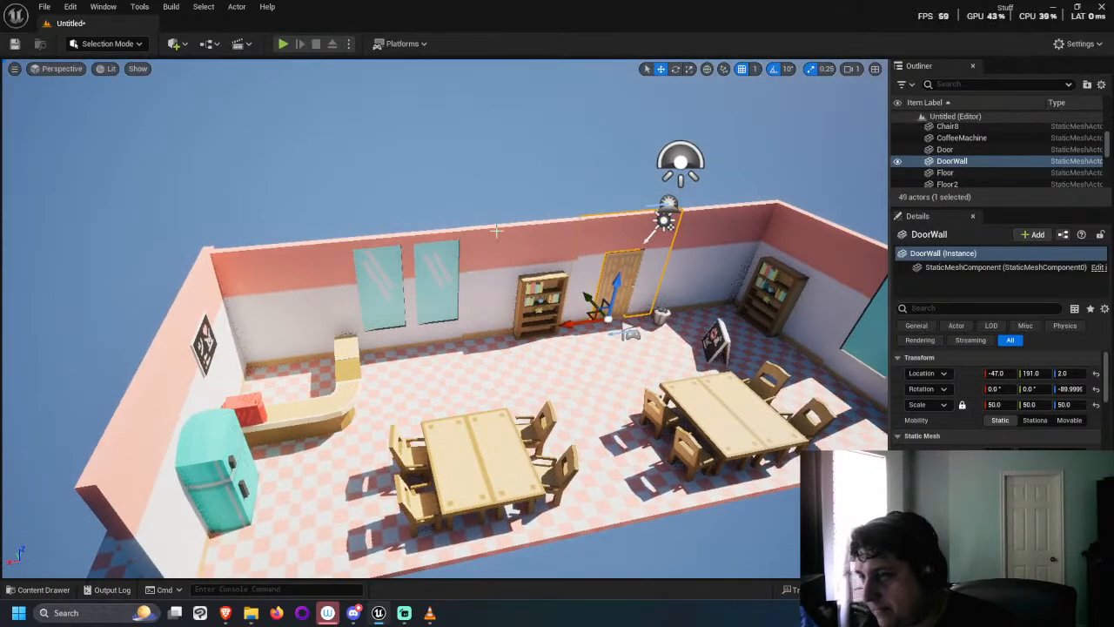
left_click(523, 243)
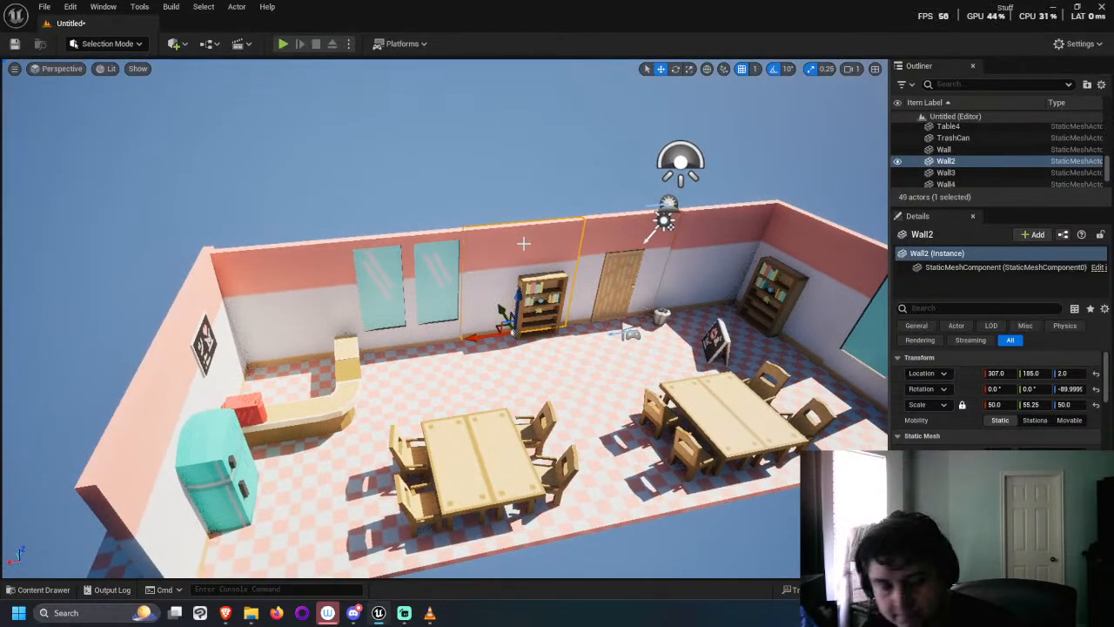
key("e")
key("r")
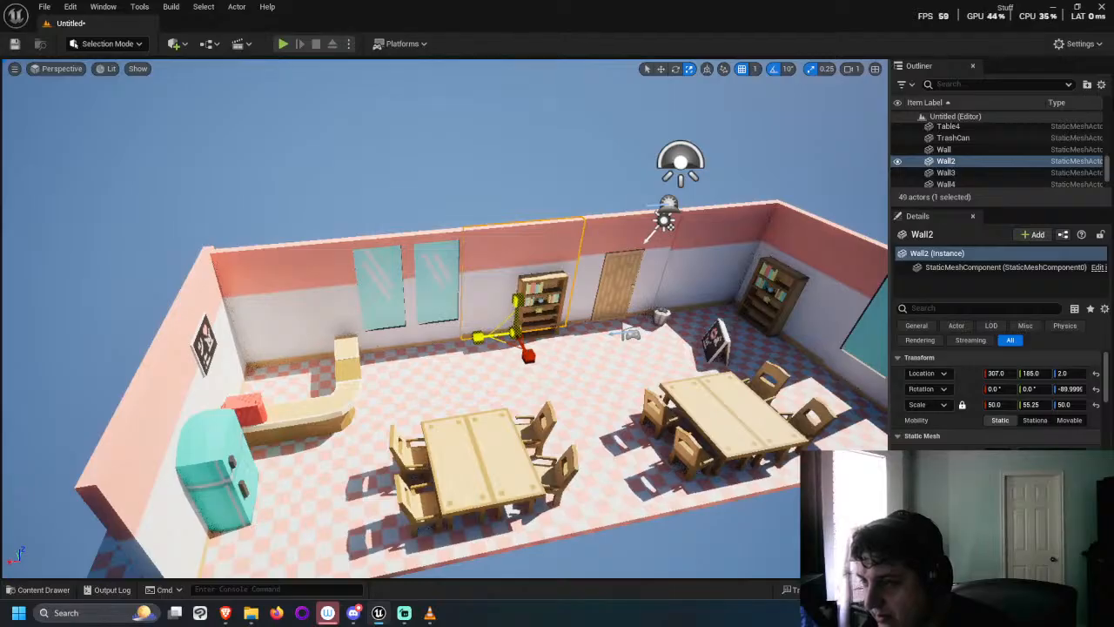
mouse_move(484, 335)
left_mouse_down()
mouse_move(499, 325)
mouse_move(474, 334)
left_mouse_up()
key("w")
key("r")
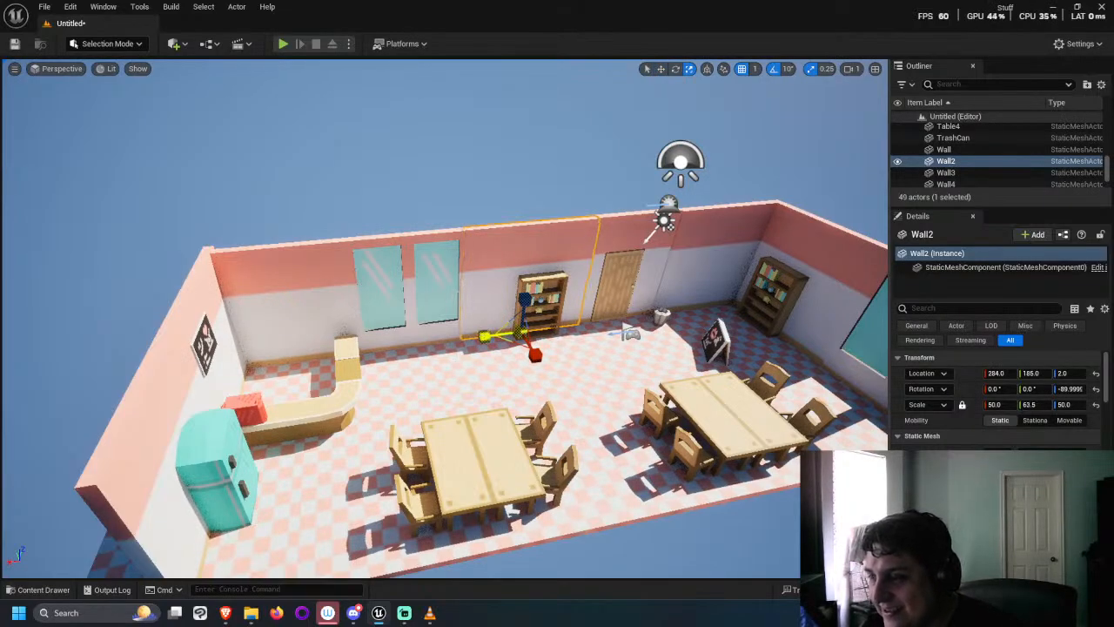
Step: Widen Wall2 behind the bookshelf to a Y scale of 69.5 and move it to X 258
mouse_move(484, 336)
left_mouse_down()
mouse_move(471, 353)
mouse_move(484, 335)
left_mouse_up()
key("w")
right_click_drag(483, 334, 487, 301)
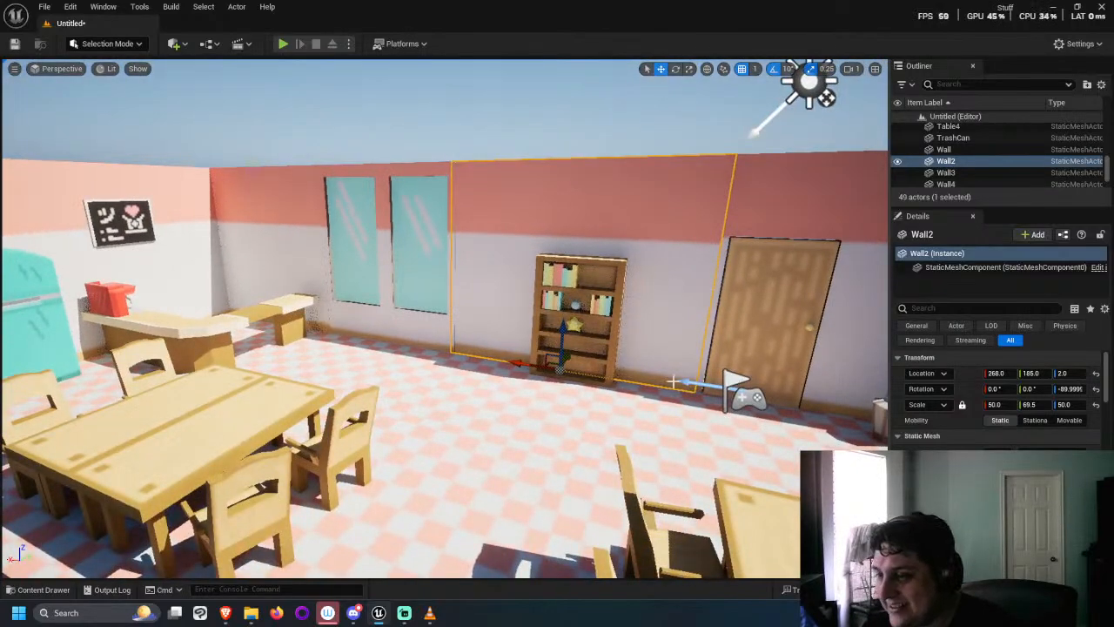
left_click_drag(519, 361, 522, 361)
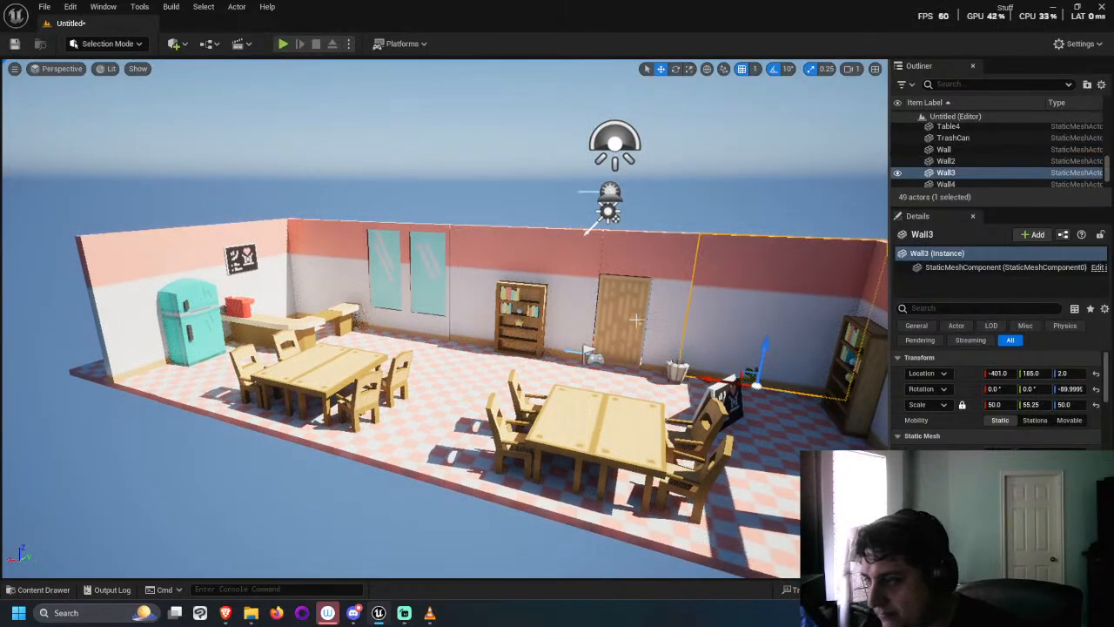
Step: Widen Wall3 beside the door panel to a Y scale of 63.25 and move it to X -332
left_click_drag(636, 321, 635, 331, "alt")
key("e")
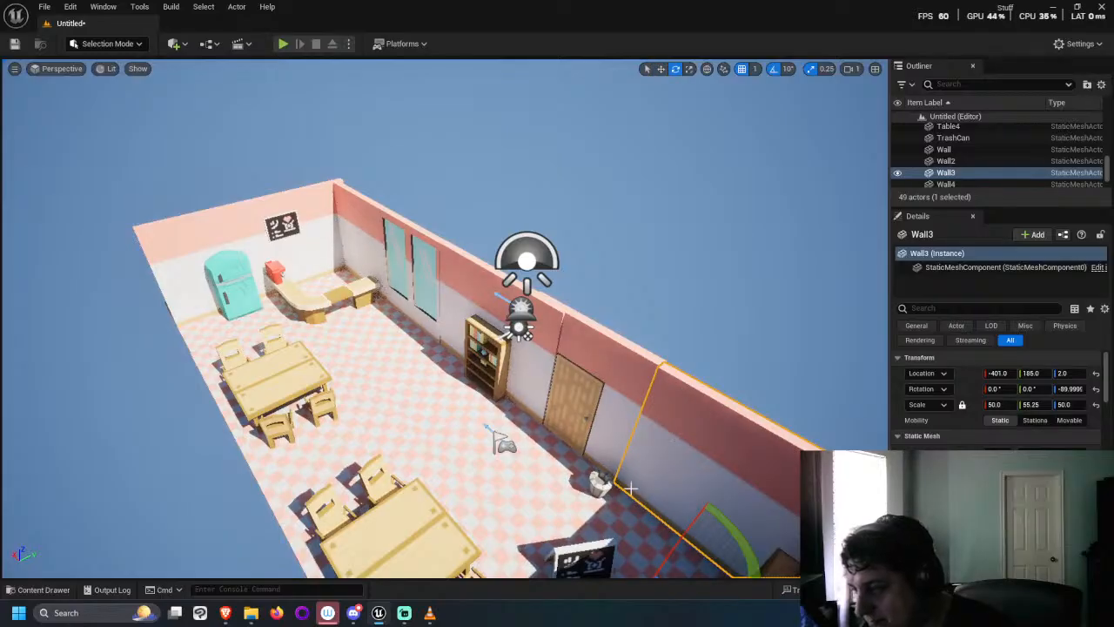
key("r")
left_click_drag(655, 515, 634, 478)
key("w")
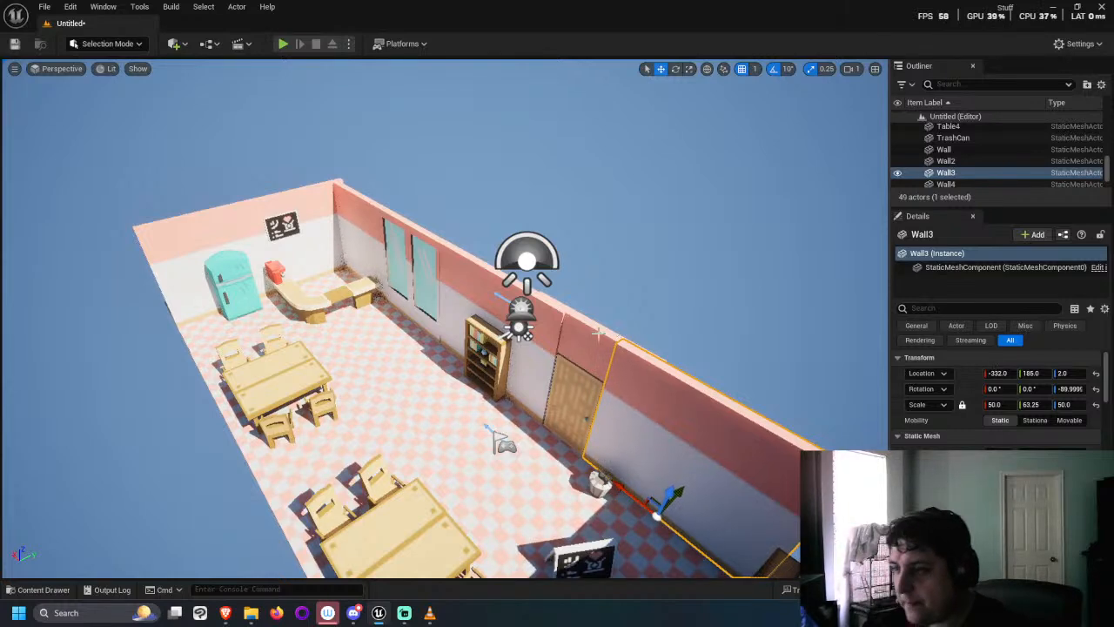
Step: Move the DoorWall panel along the Y axis to Y 184, in line with the neighbouring walls
left_click(597, 333)
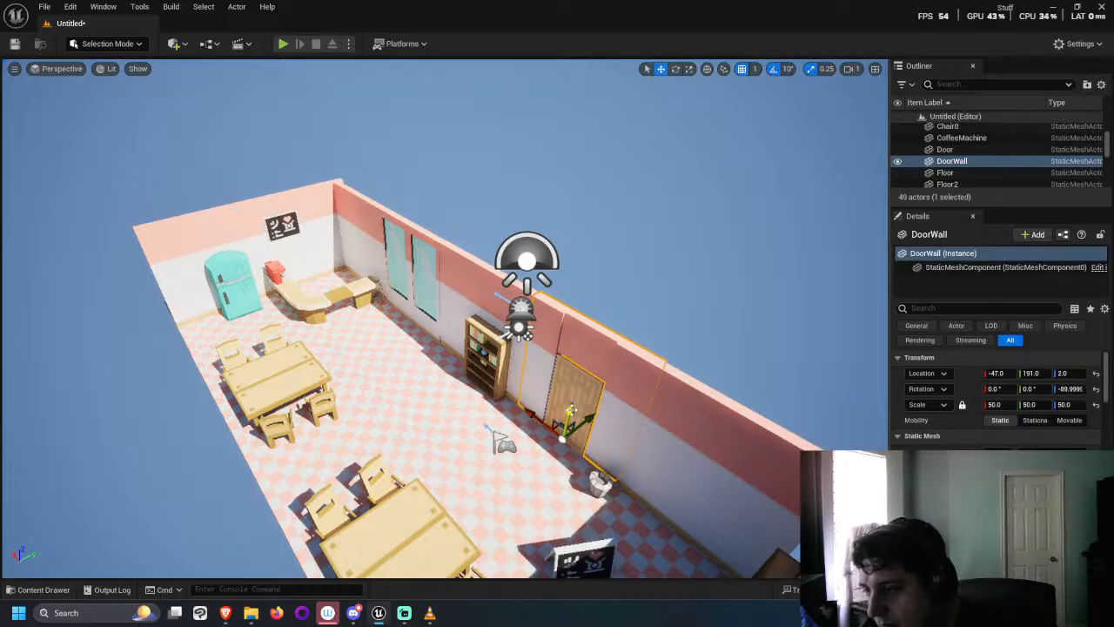
left_click_drag(583, 416, 596, 371)
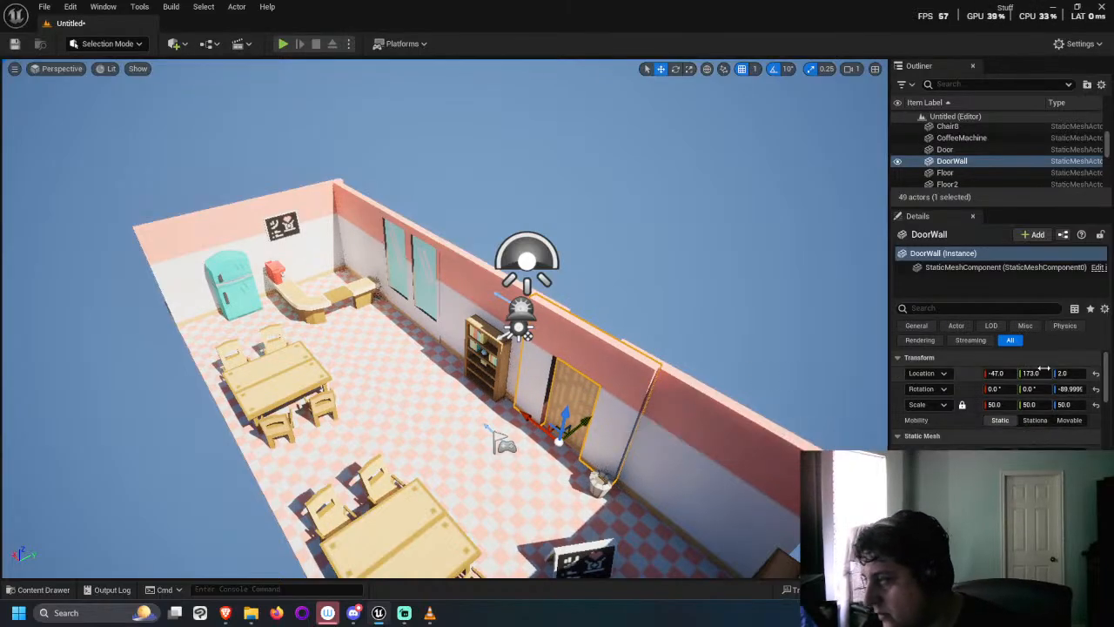
left_click_drag(584, 421, 590, 415)
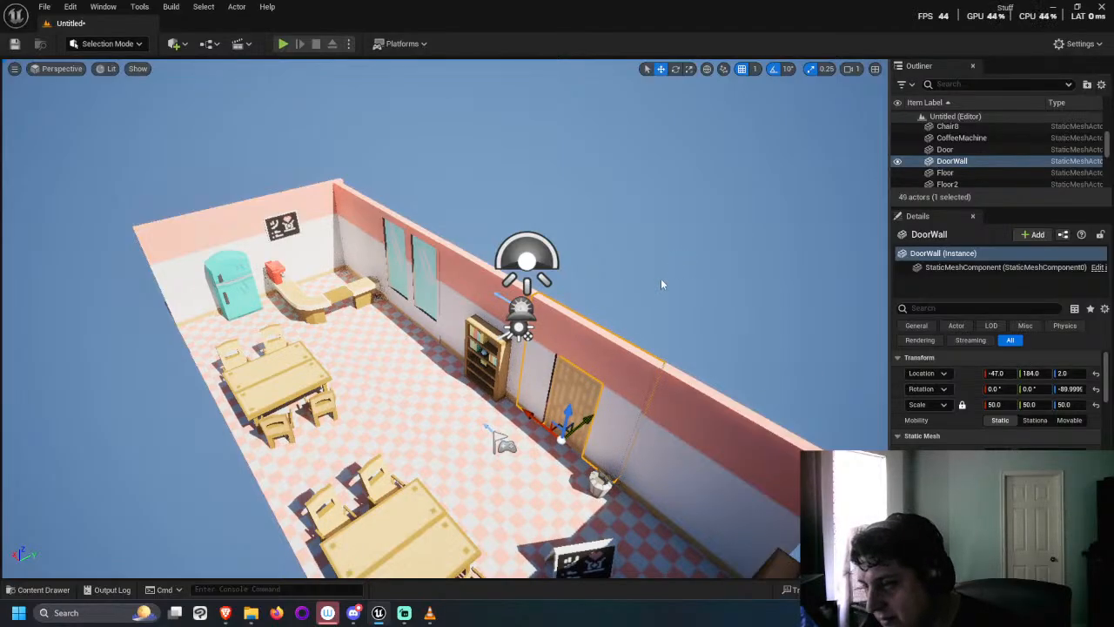
right_click_drag(661, 278, 613, 283)
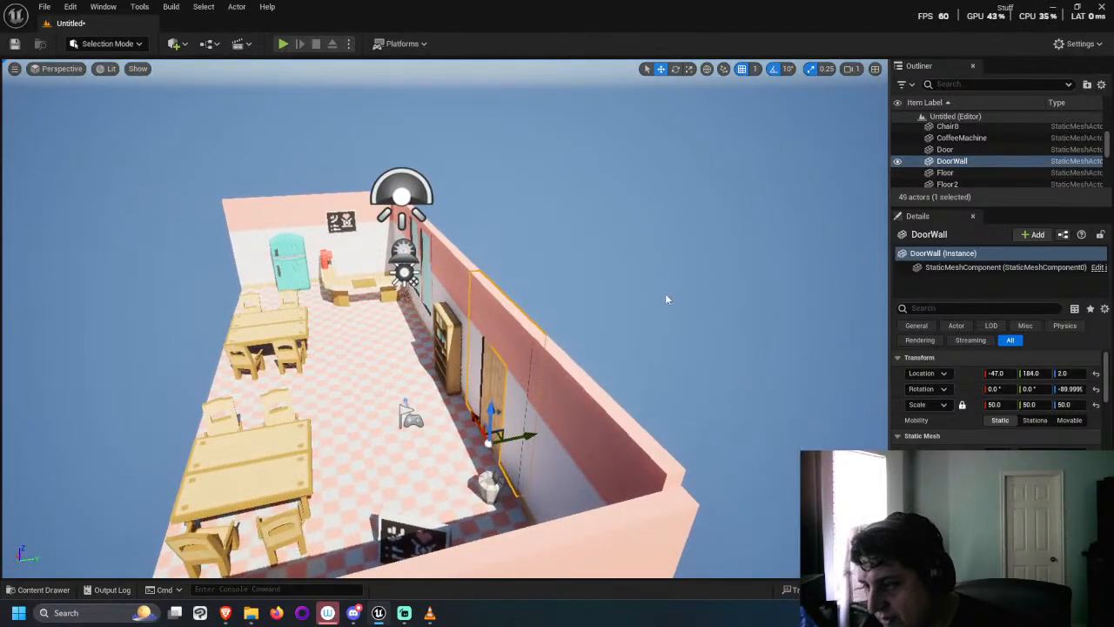
left_click(635, 305)
left_click(512, 340)
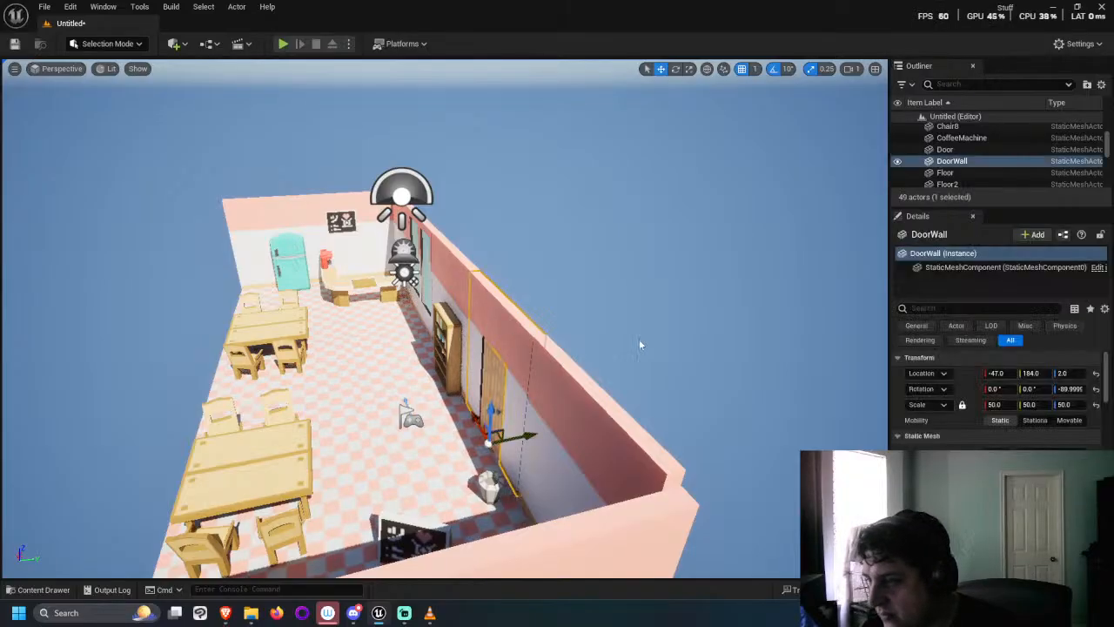
Step: Set the DoorWall panel's Y location first to 185, then to 186
left_click(1036, 373)
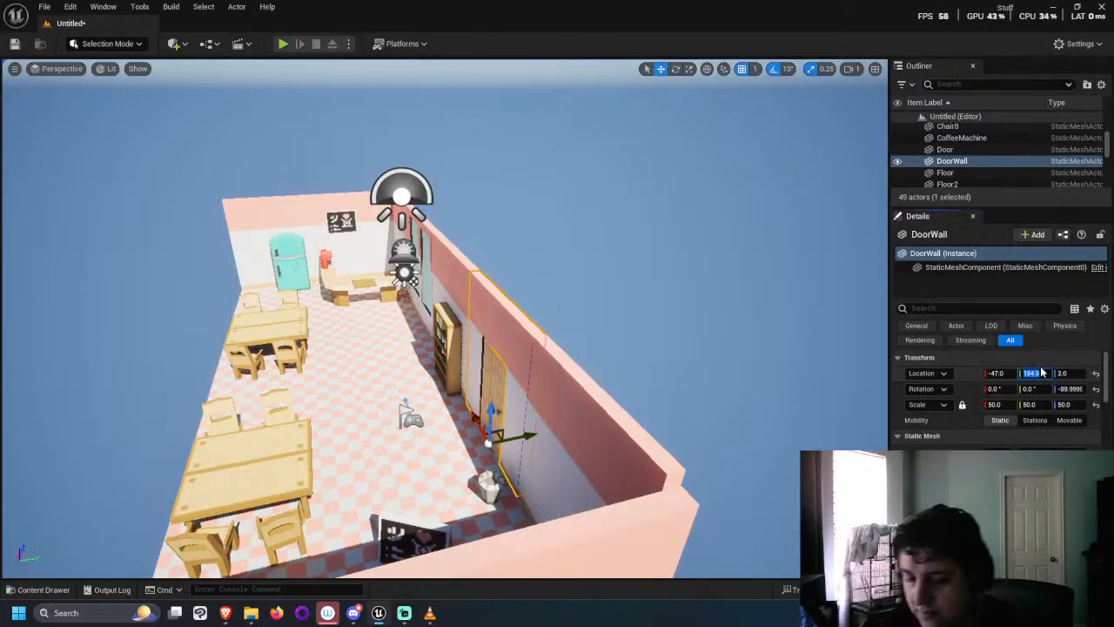
type("185")
key("Return")
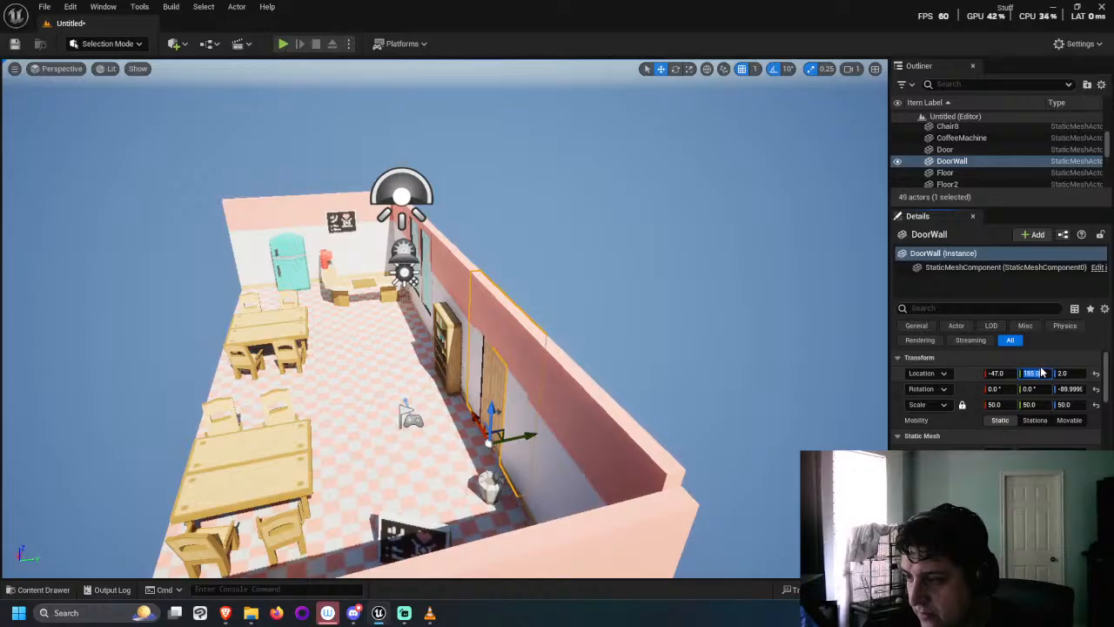
type("186")
key("Return")
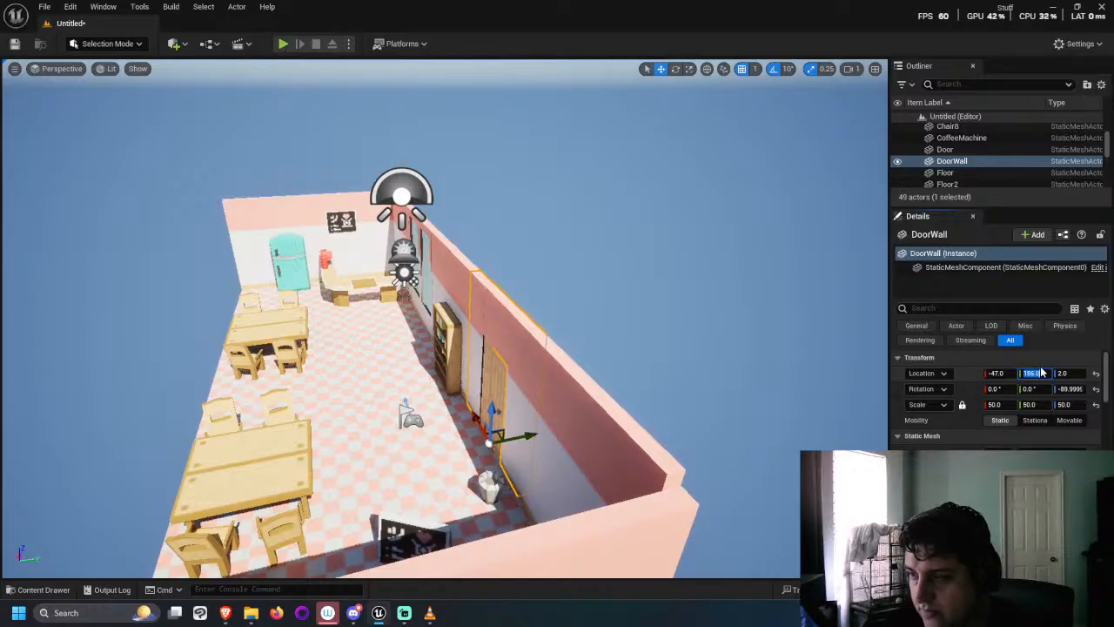
left_click(709, 313)
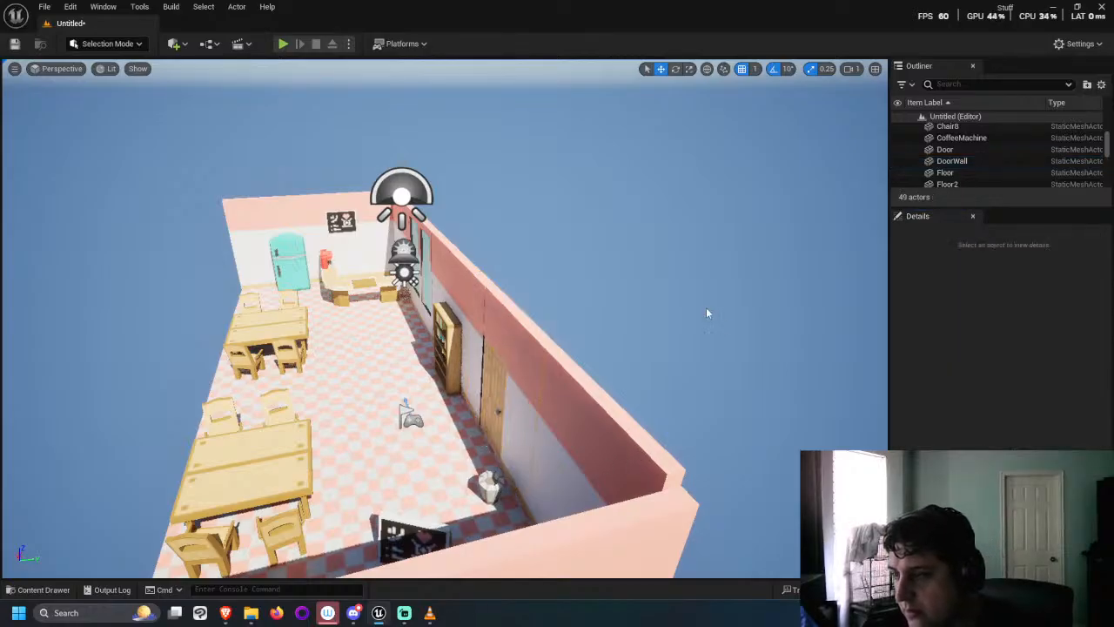
Step: Try to nudge Wall2 along the Y axis to line up with the adjoining DoorWall panel
right_click_drag(709, 314, 557, 329)
left_click(490, 275)
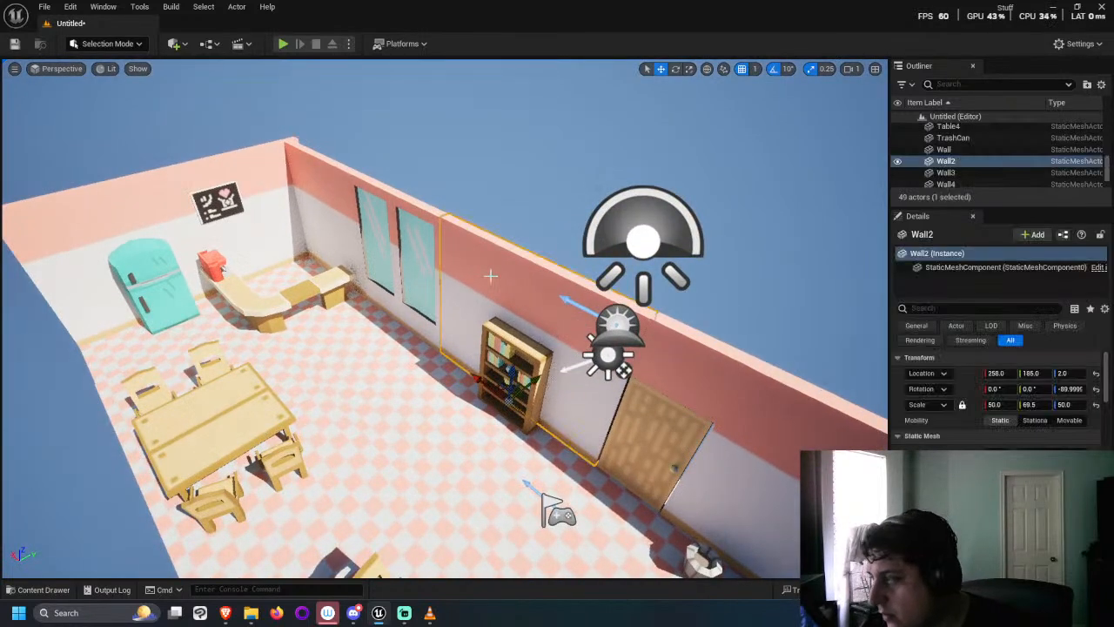
right_click_drag(696, 348, 592, 357)
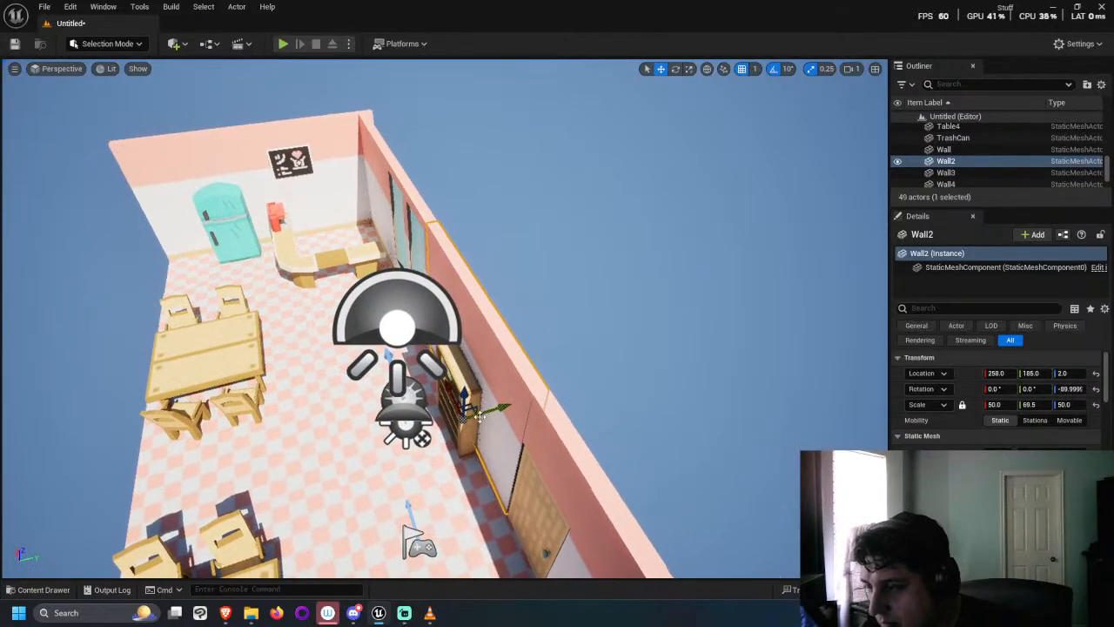
left_click_drag(493, 409, 493, 408)
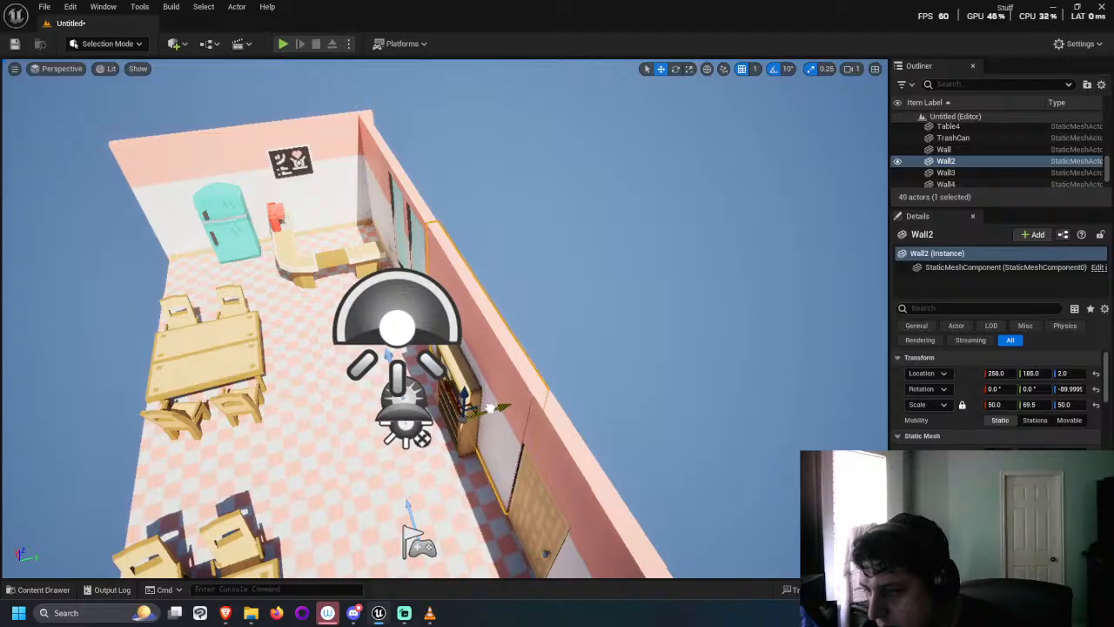
left_click(676, 350)
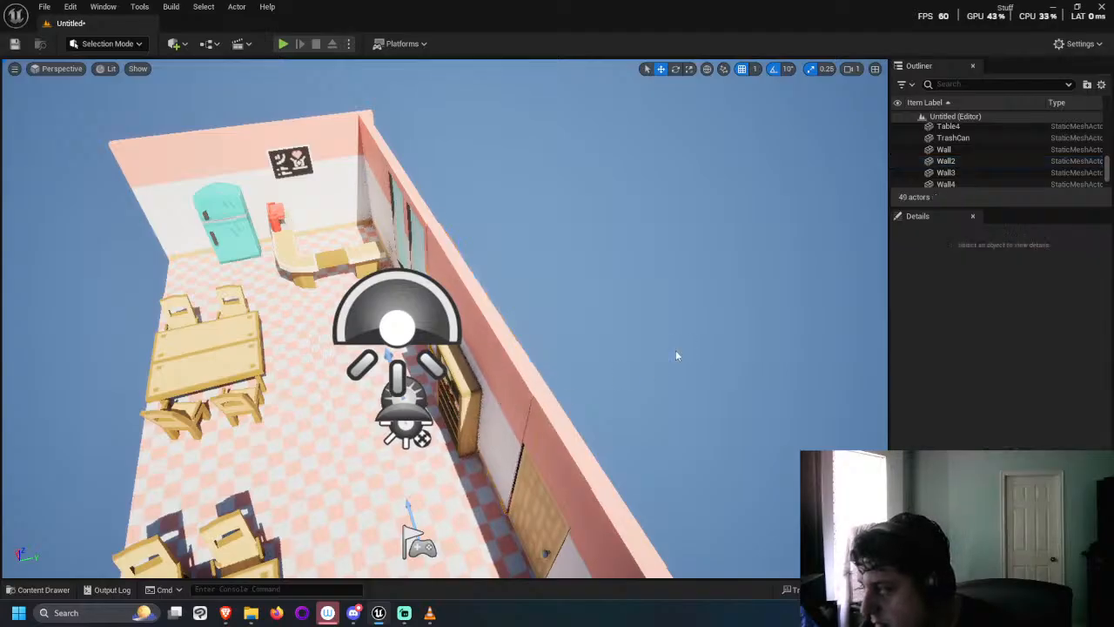
right_click_drag(675, 350, 661, 287)
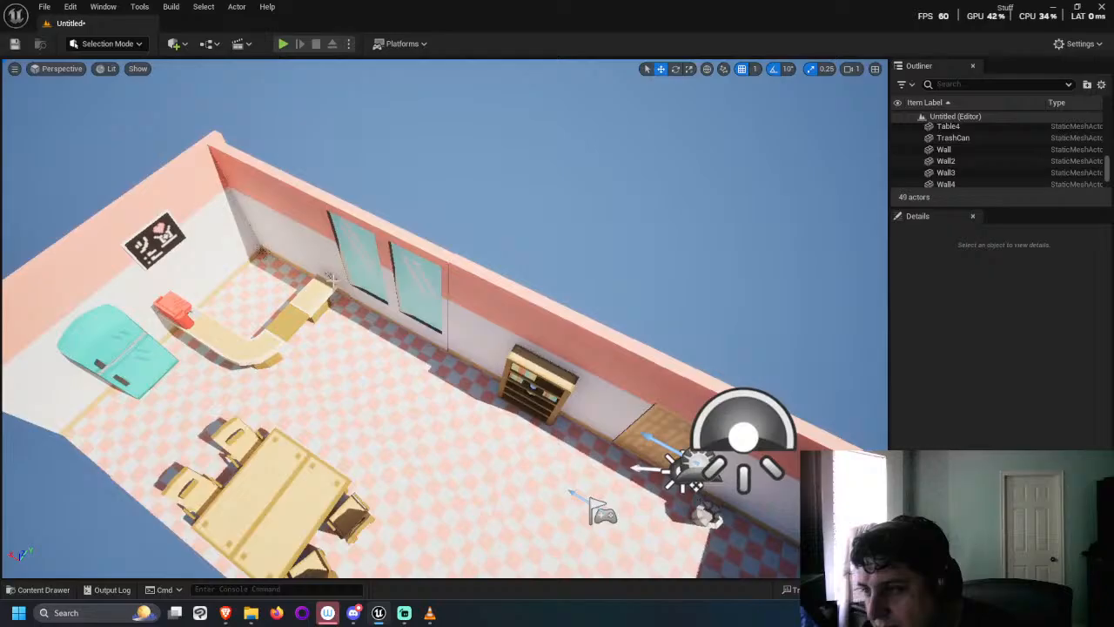
Step: Shift the WallWindows panel next to the bookshelf wall along the Y axis to Y 186
left_click(433, 253)
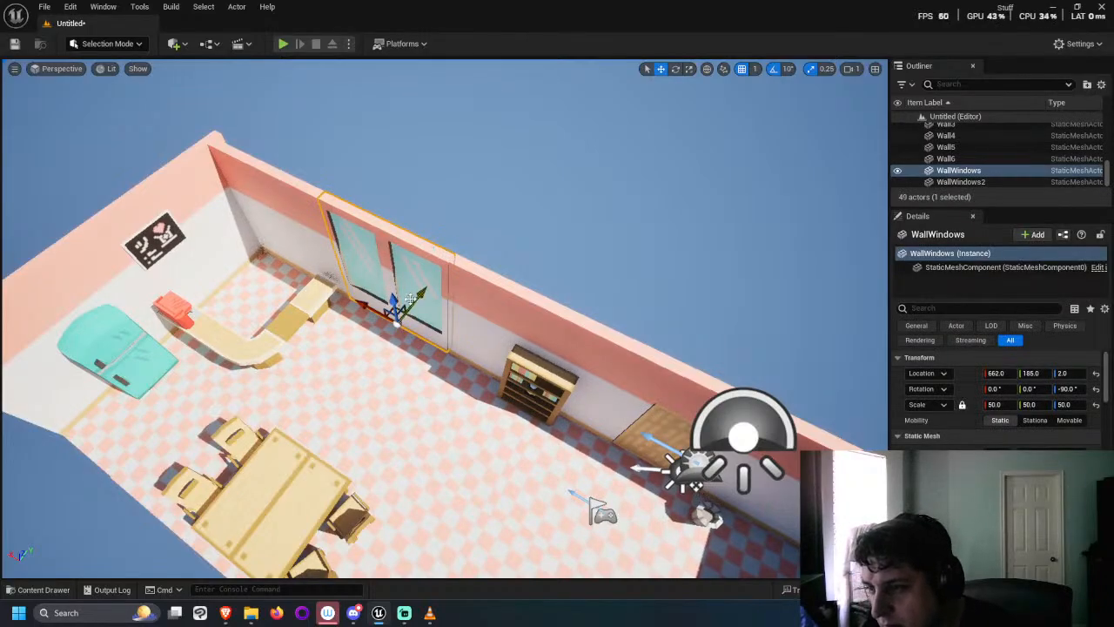
left_click_drag(410, 299, 409, 295)
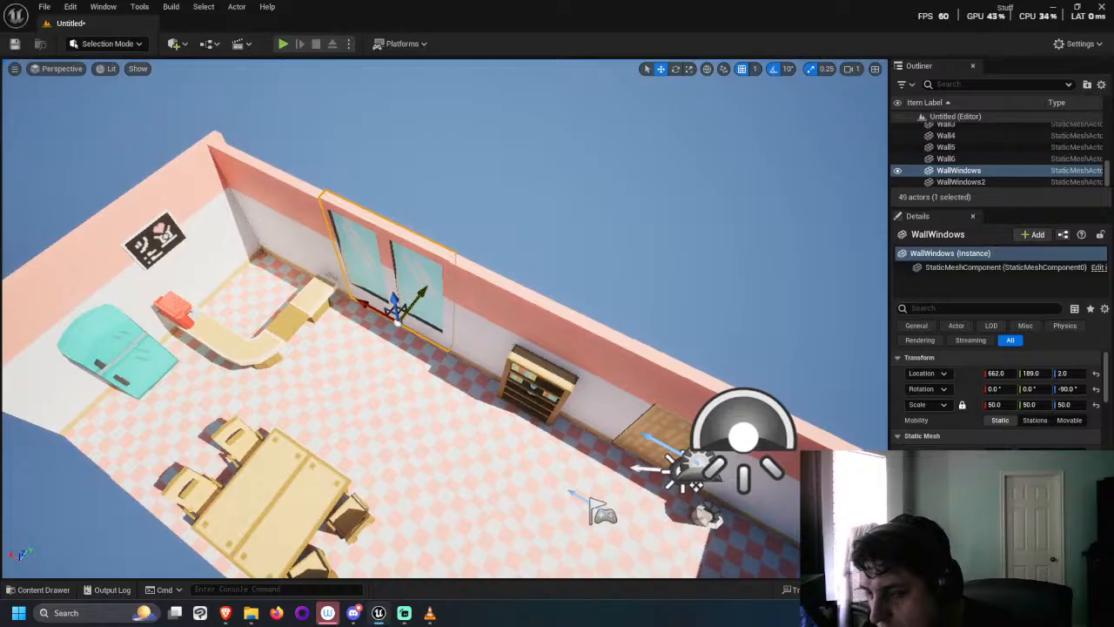
left_click_drag(559, 244, 822, 248, "alt")
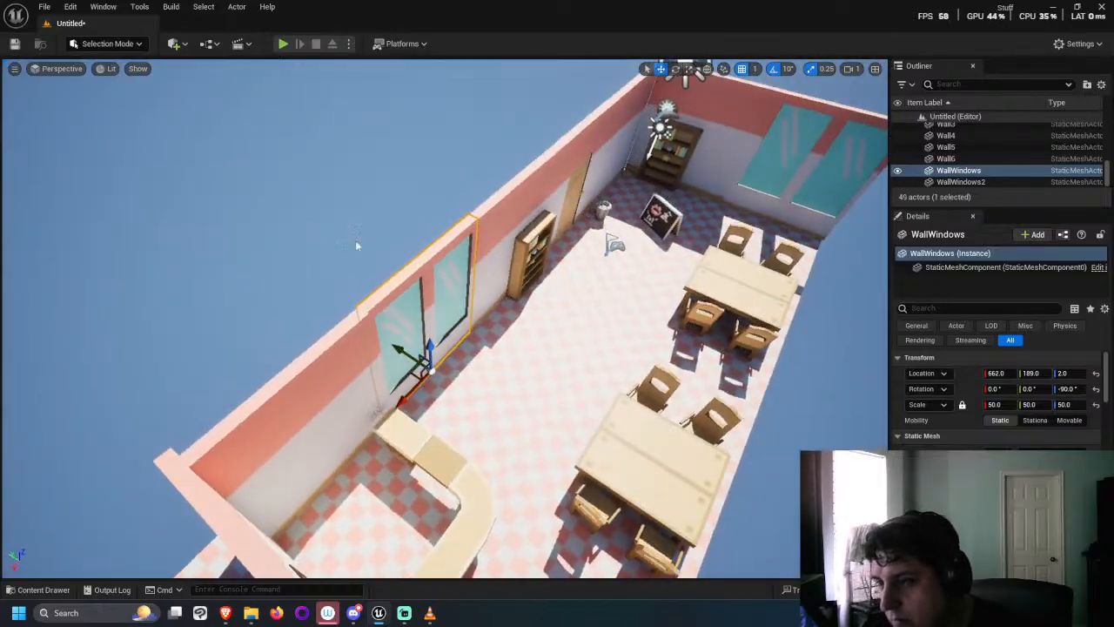
scroll(271, 212, "up", 3)
left_click_drag(269, 206, 225, 215, "alt")
scroll(224, 216, "up", 3)
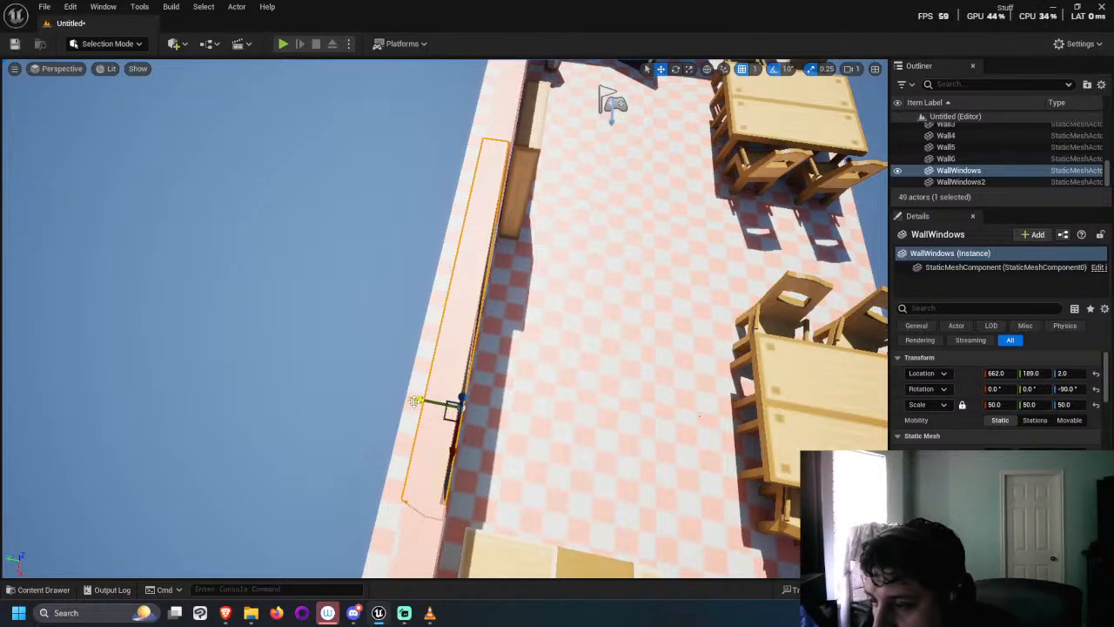
left_click_drag(415, 399, 417, 400)
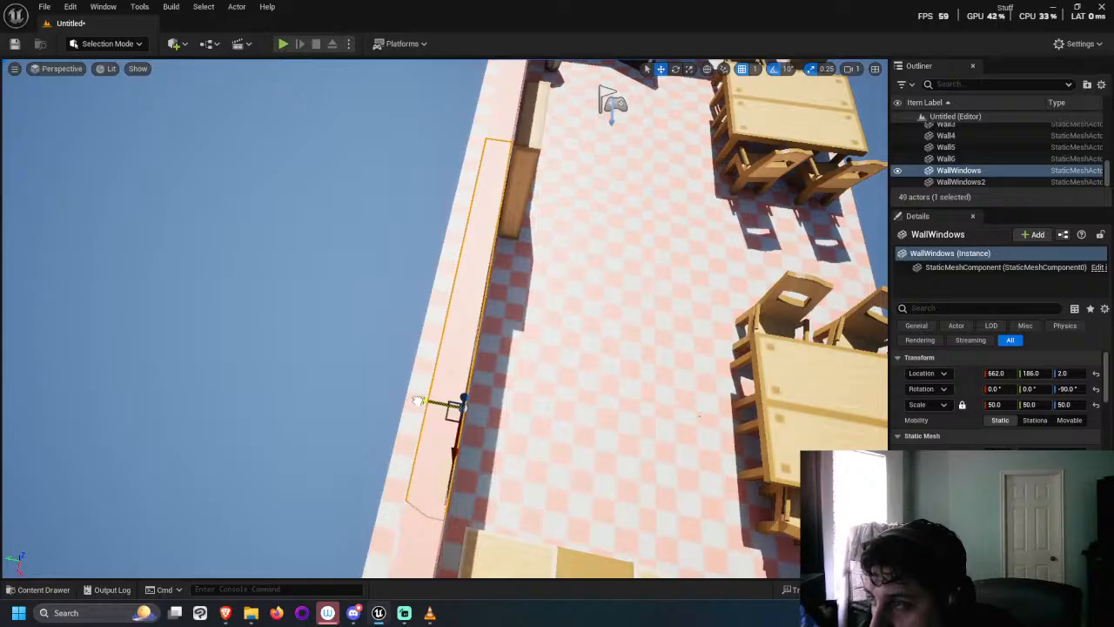
key("Escape")
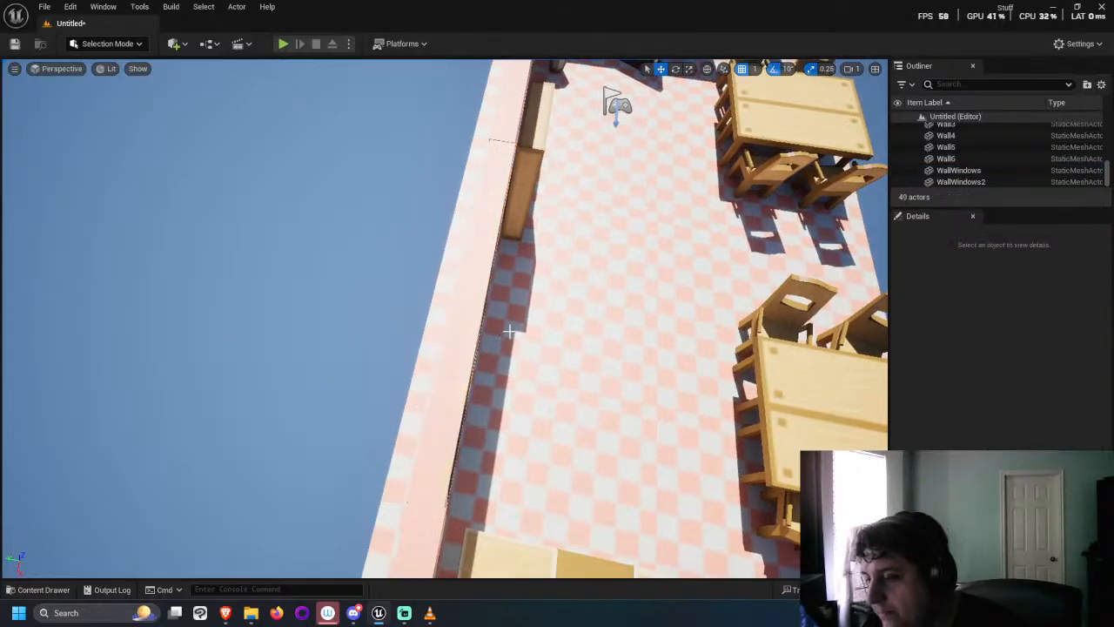
Step: Set the DoorWall panel's Y location to 185.5
right_click_drag(641, 365, 640, 364)
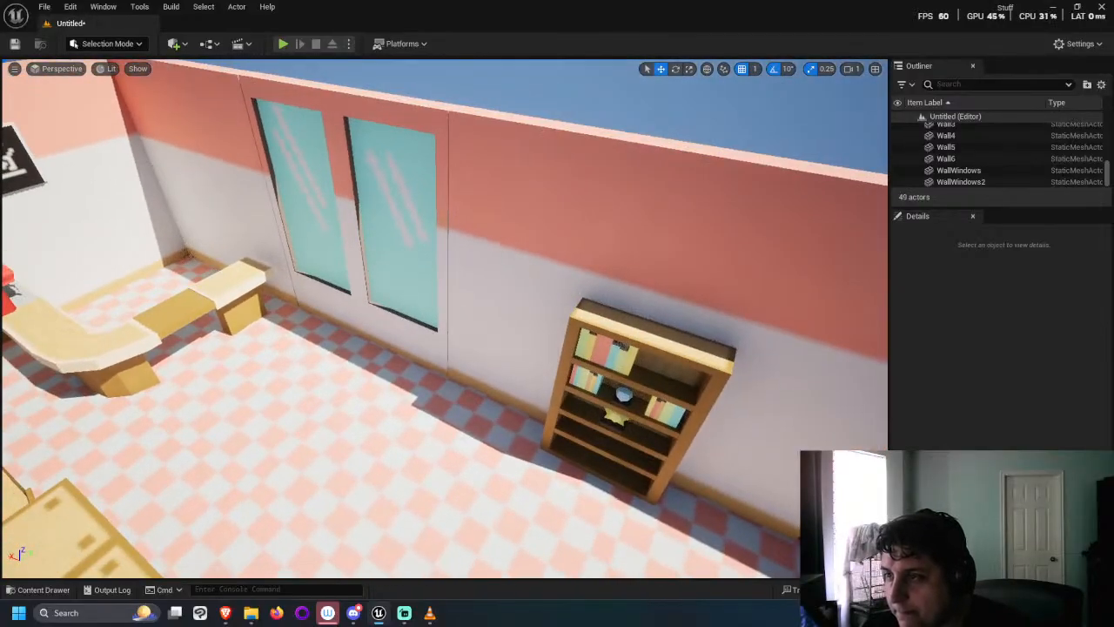
left_click(511, 387)
key("f")
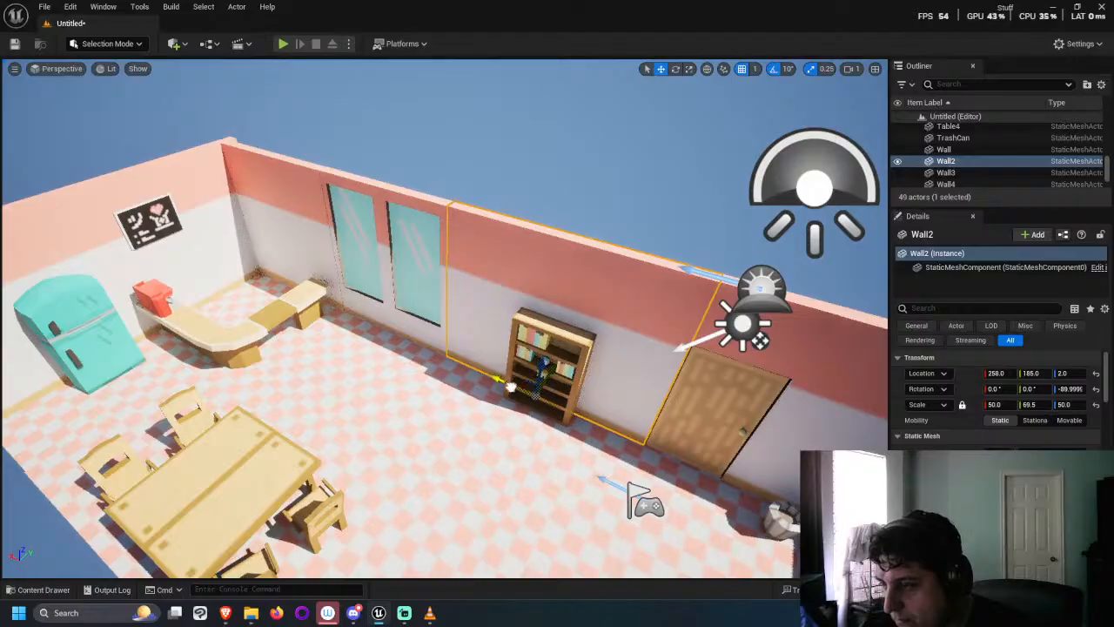
left_click(661, 203)
right_click_drag(660, 203, 661, 203)
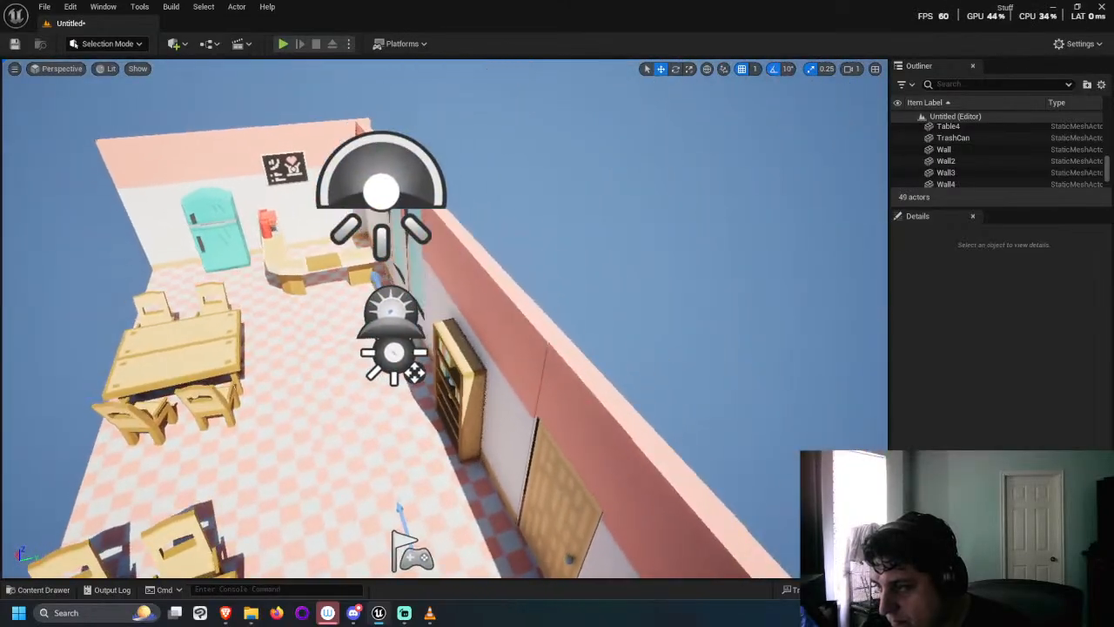
left_click(599, 380)
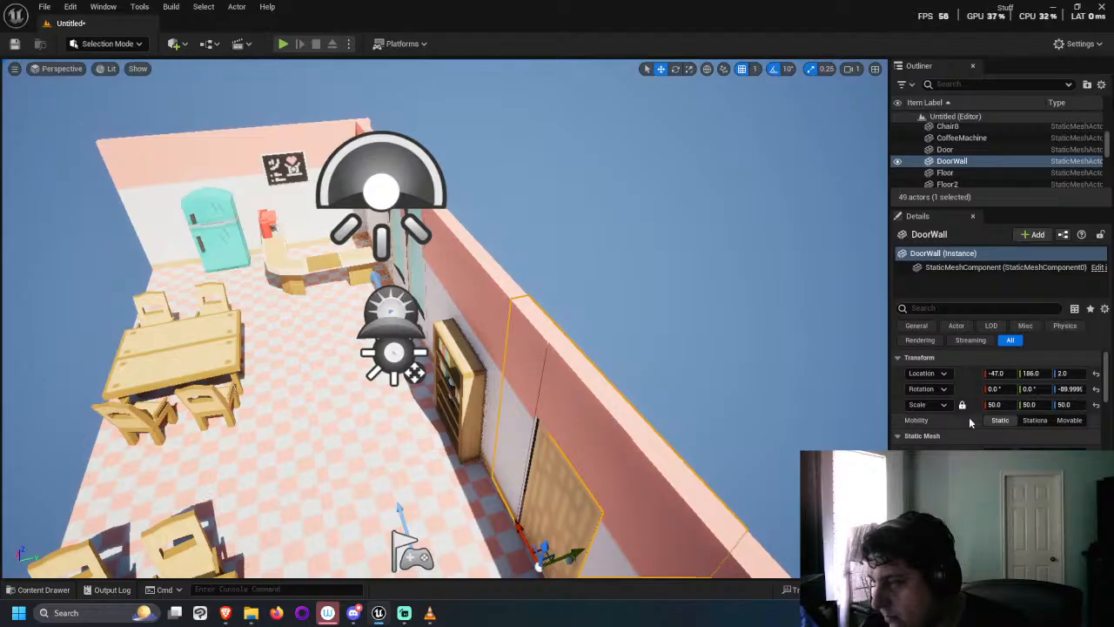
left_click(1038, 373)
type("18")
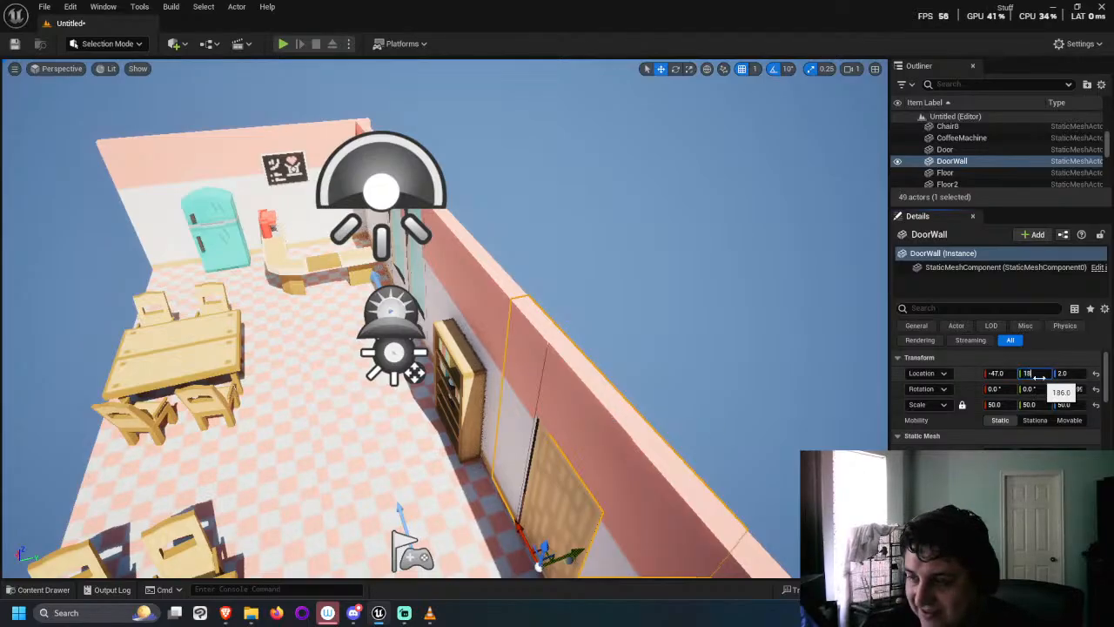
type("5")
key("Return")
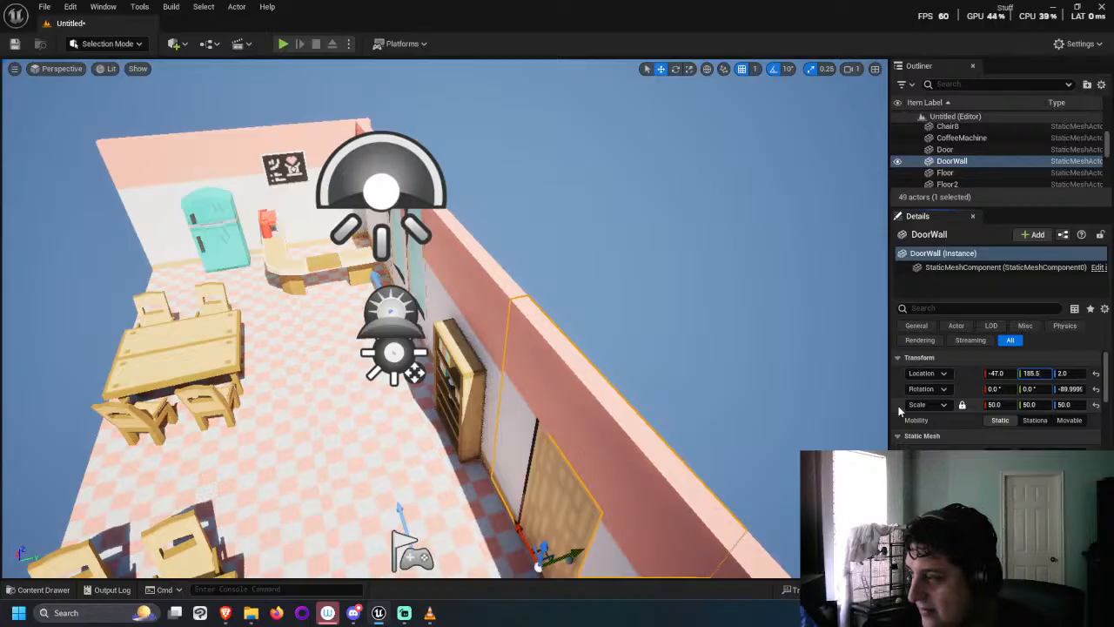
left_click(682, 410)
Step: Move the WallWindows panel behind the counter along the Y axis to Y 187
left_click_drag(681, 410, 609, 348, "alt")
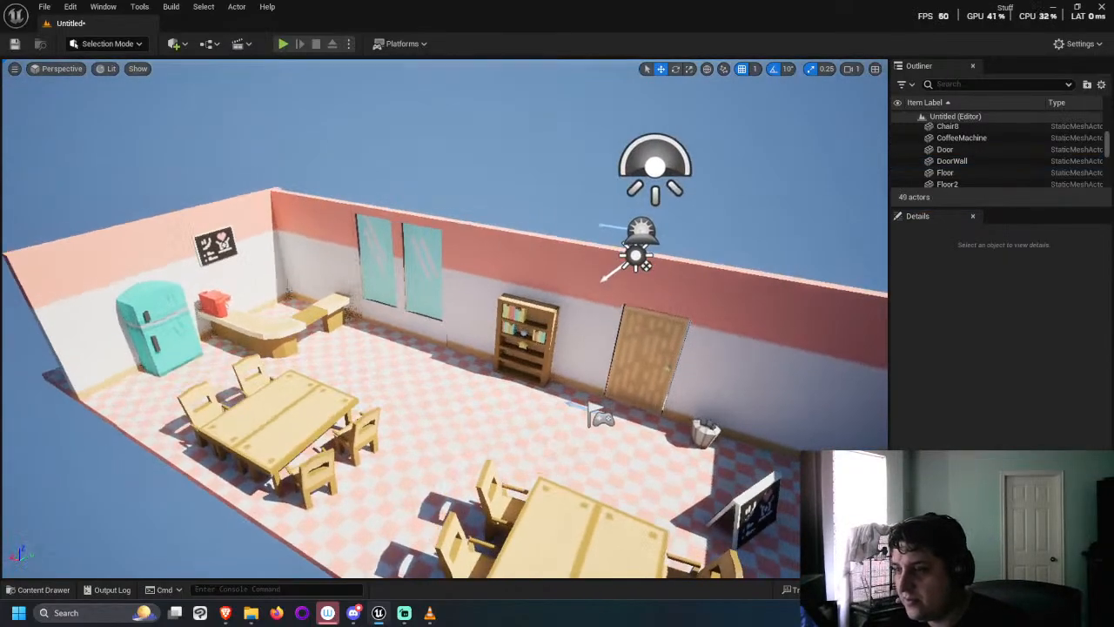
left_click_drag(269, 184, 417, 202, "alt")
scroll(288, 207, "up", 8)
scroll(289, 209, "down", 4)
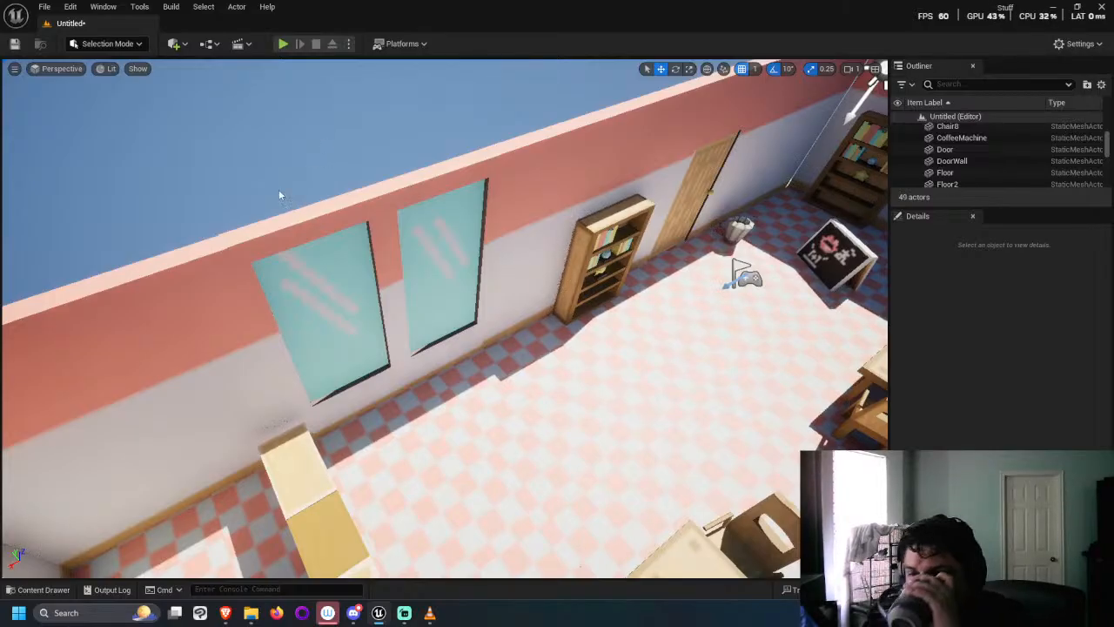
left_click(258, 230)
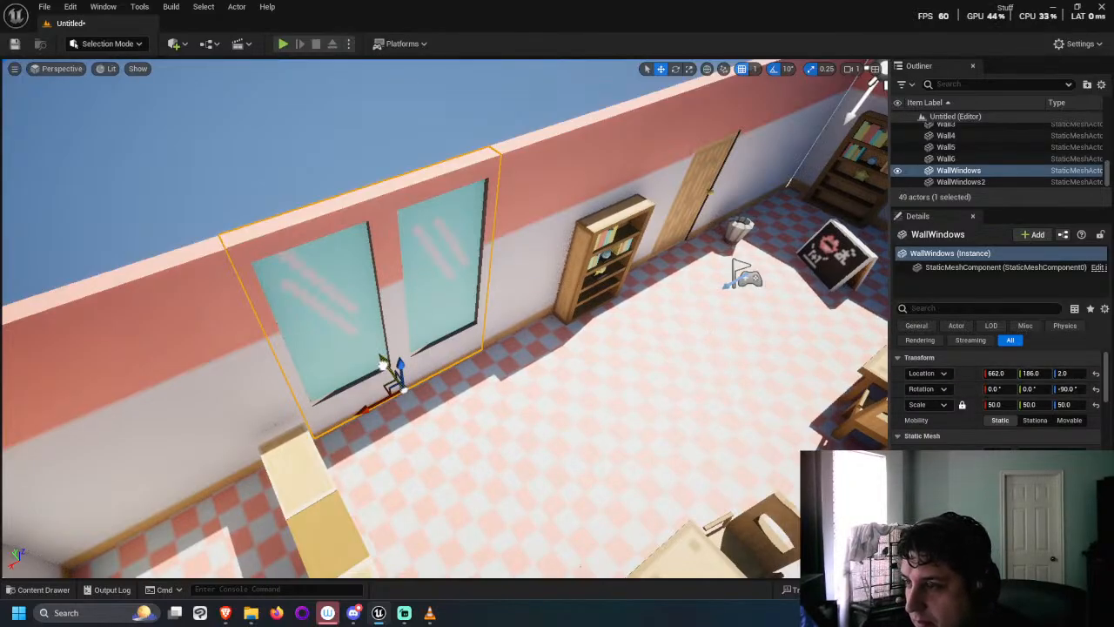
left_click_drag(383, 361, 383, 361)
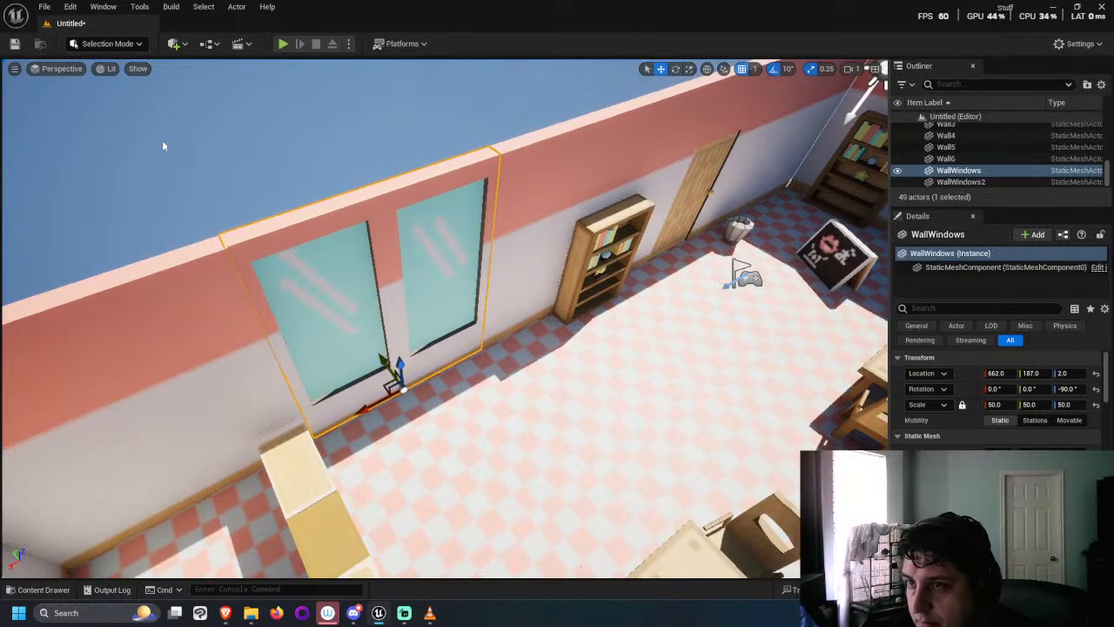
Step: Fine-tune the WallWindows panel's Y location against the adjoining walls in the top wireframe view, ending at Y 187
left_click(60, 68)
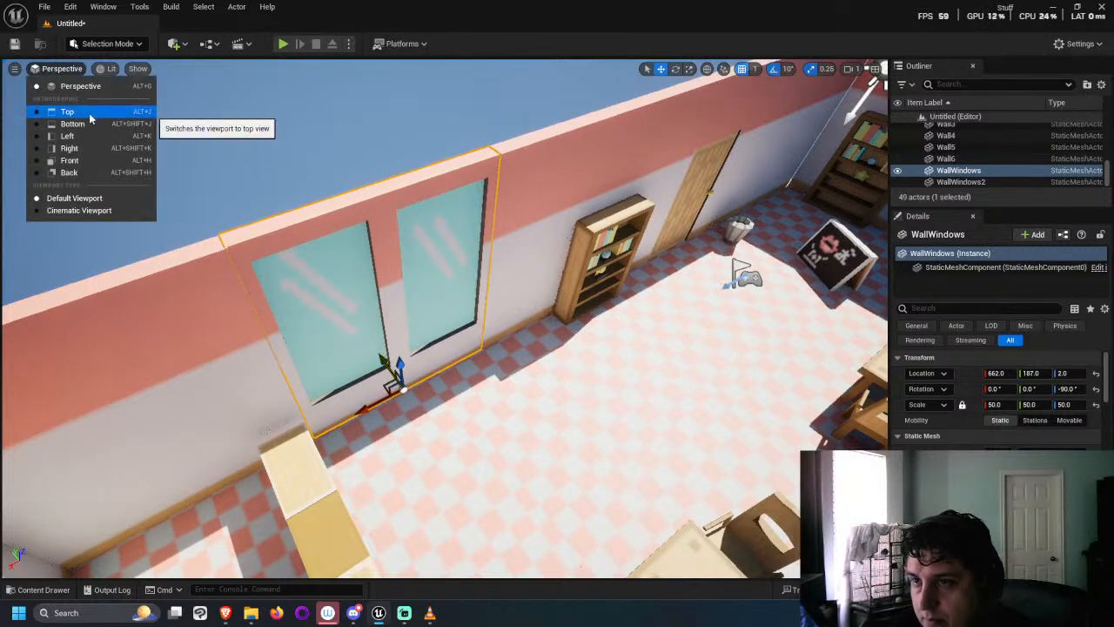
left_click(89, 118)
scroll(321, 204, "down", 6)
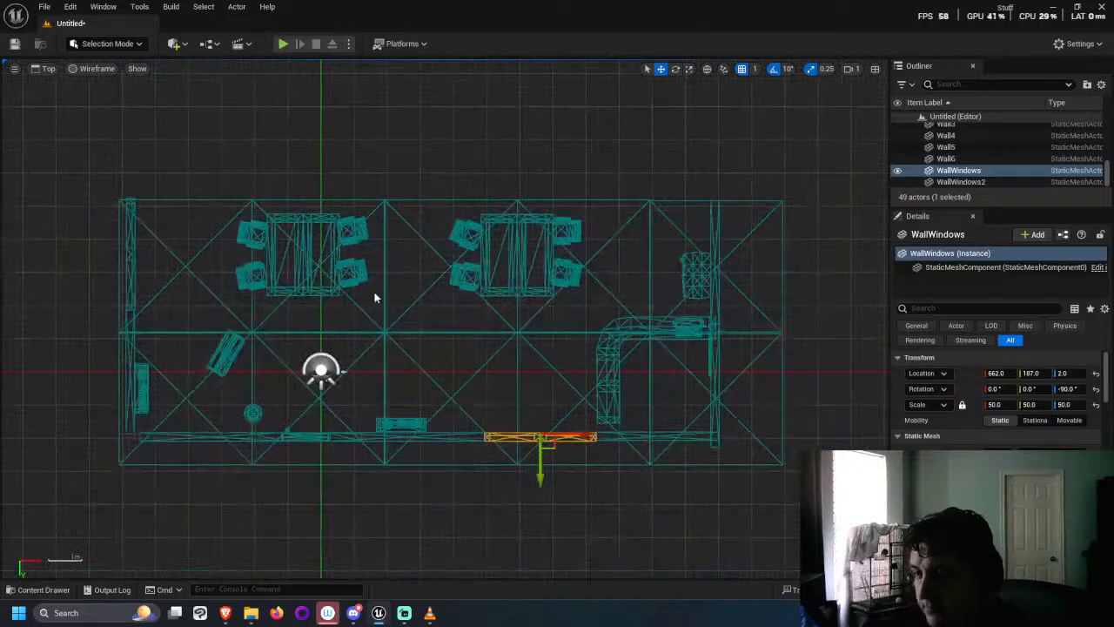
scroll(532, 404, "up", 5)
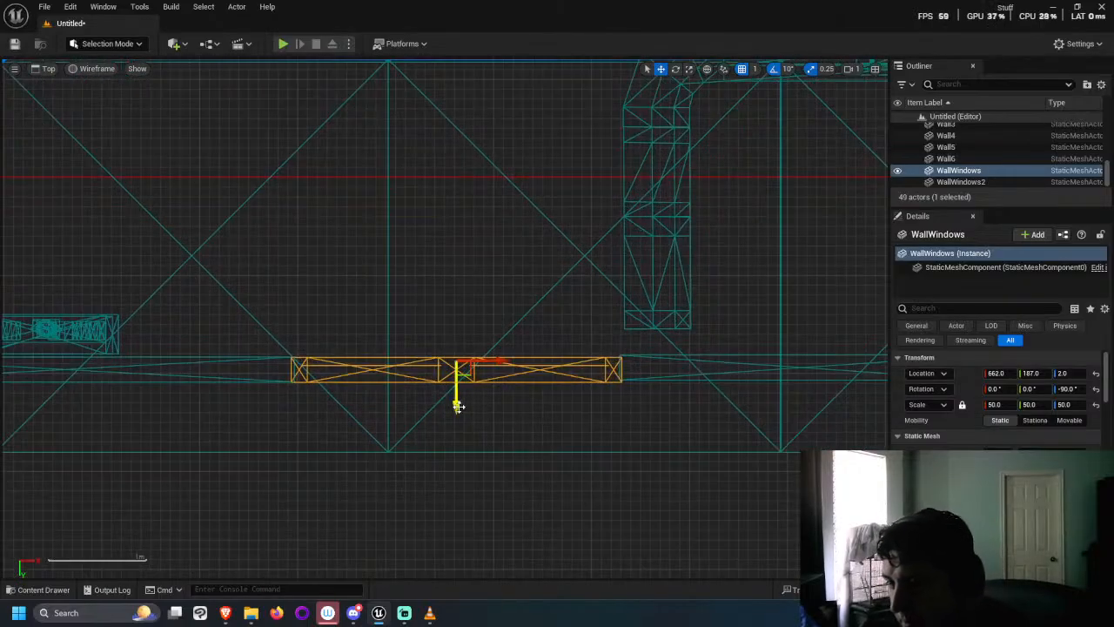
left_click_drag(458, 406, 456, 405)
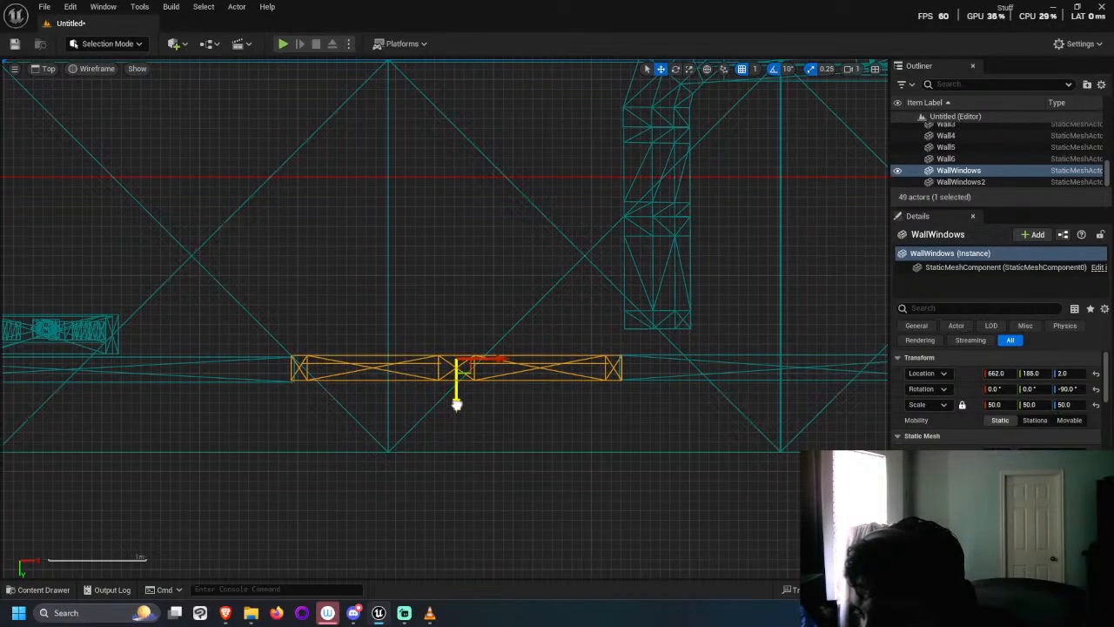
scroll(266, 393, "up", 2)
scroll(266, 393, "up", 2)
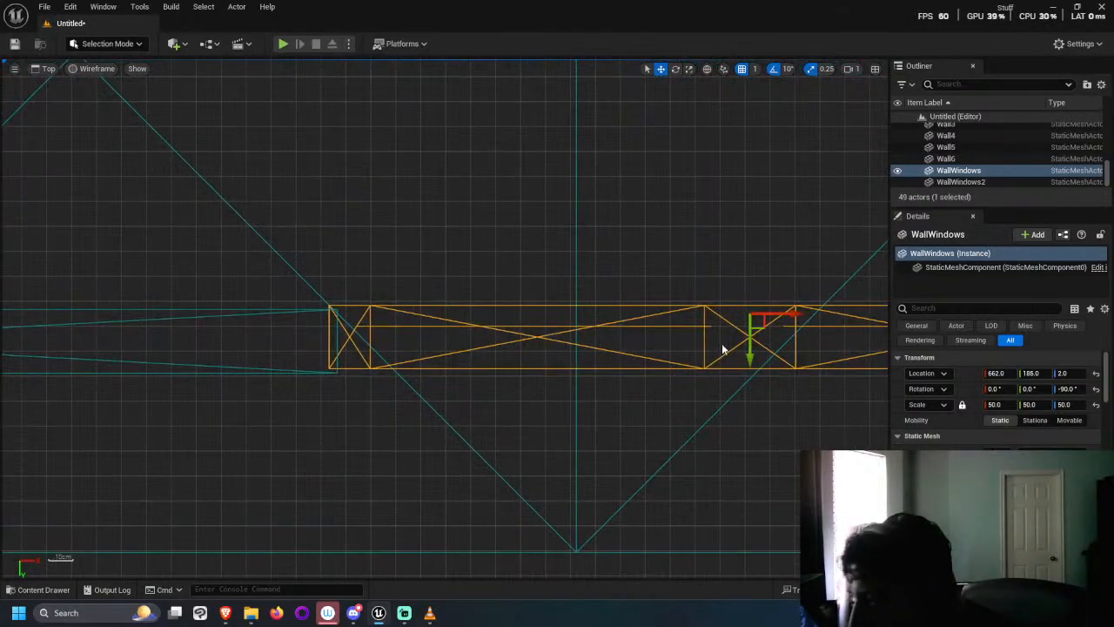
left_click_drag(752, 342, 748, 348)
scroll(743, 353, "down", 2)
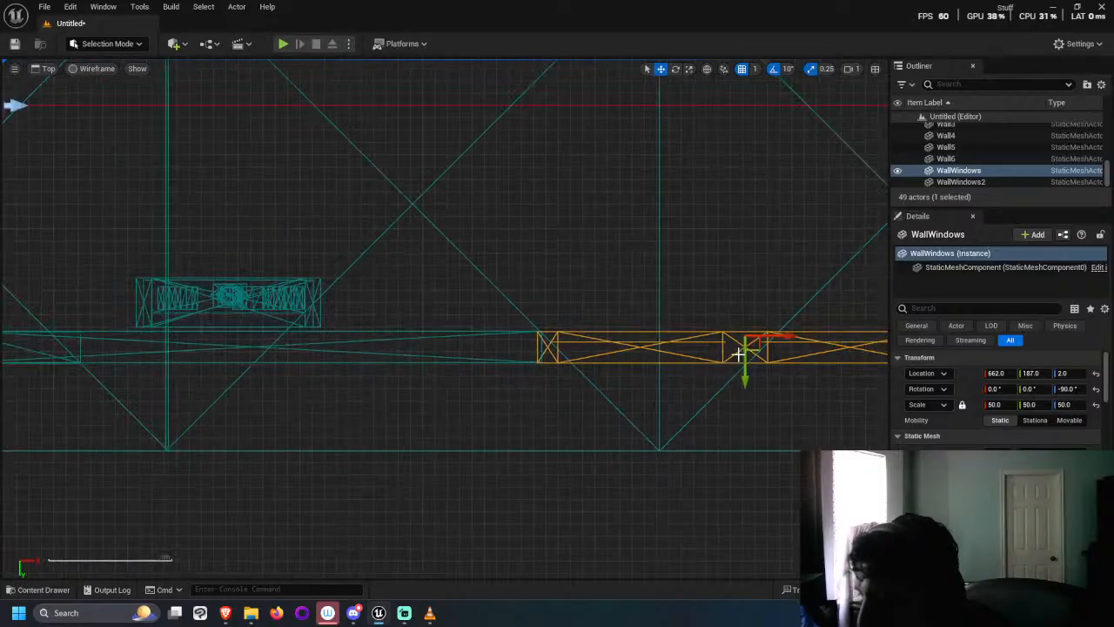
Step: Shift Wall4 along the Y axis to line up with the adjoining WallWindows panel, and return to the perspective view
right_click_drag(721, 389, 424, 379)
right_click_drag(658, 397, 391, 409)
left_click(383, 396)
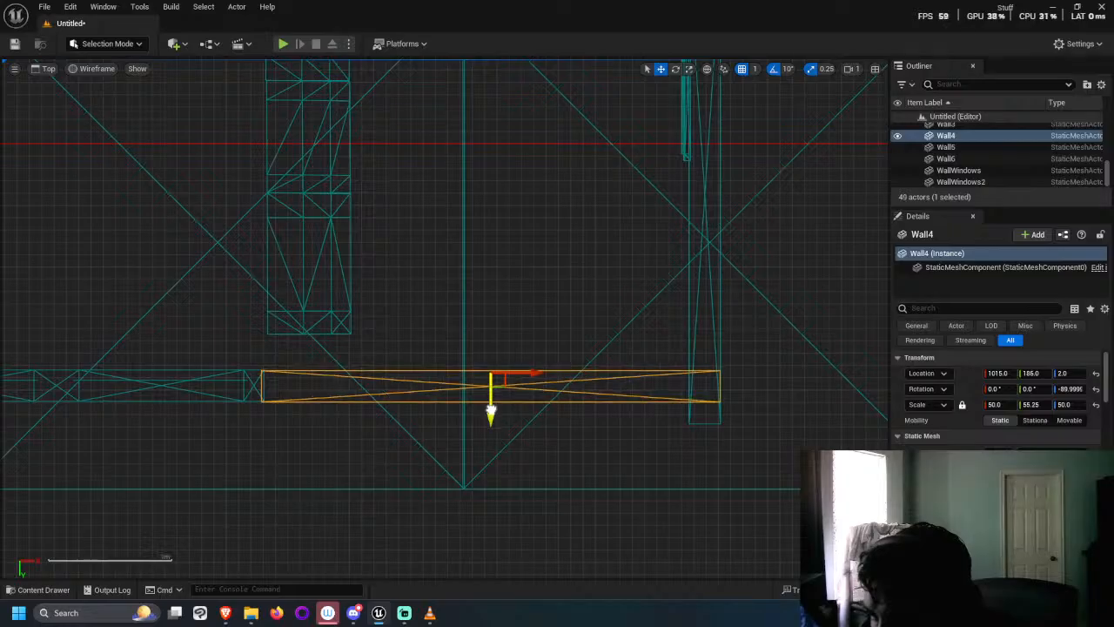
left_click(426, 448)
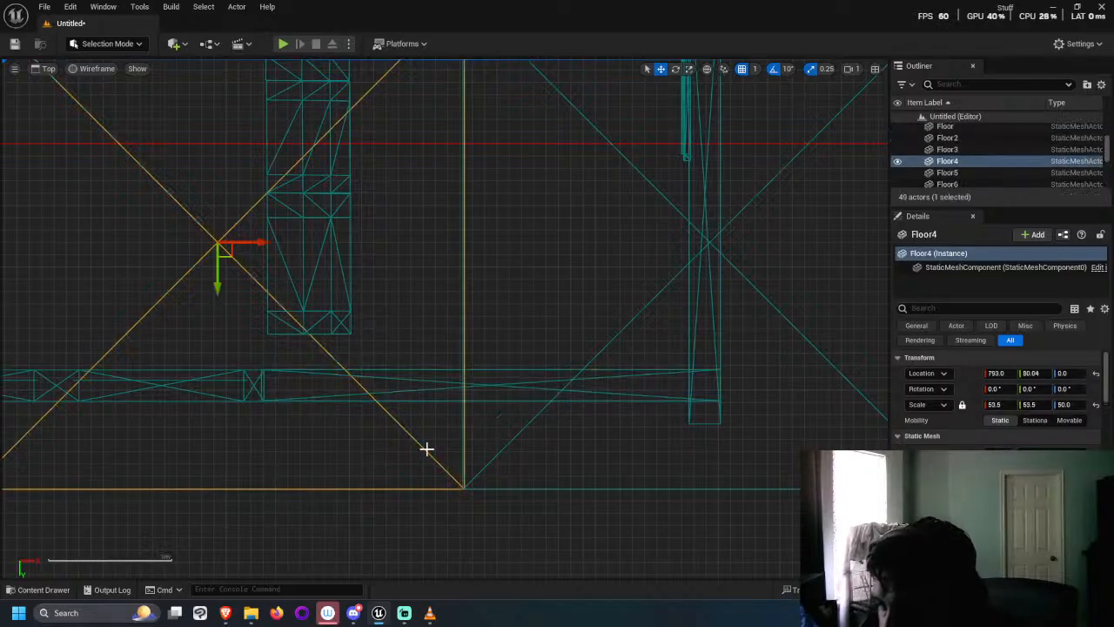
left_click(46, 68)
left_click(66, 81)
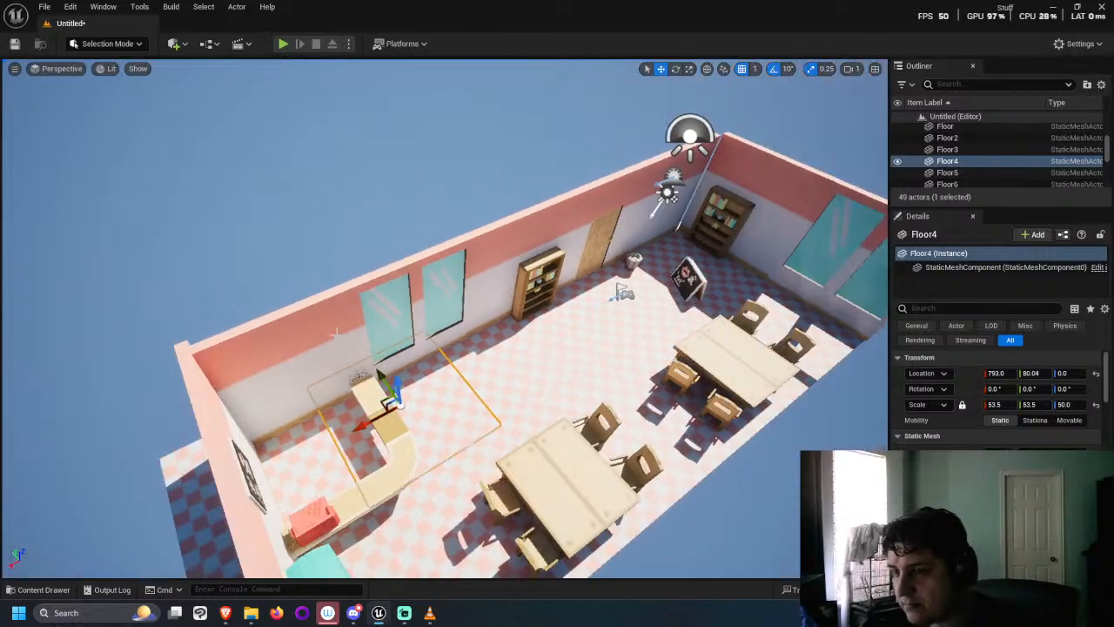
Step: Stretch Wall3 to a Y scale of 67 and move it along the X axis to -350 to reach the room corner
right_click_drag(443, 322, 741, 353)
left_click(783, 325)
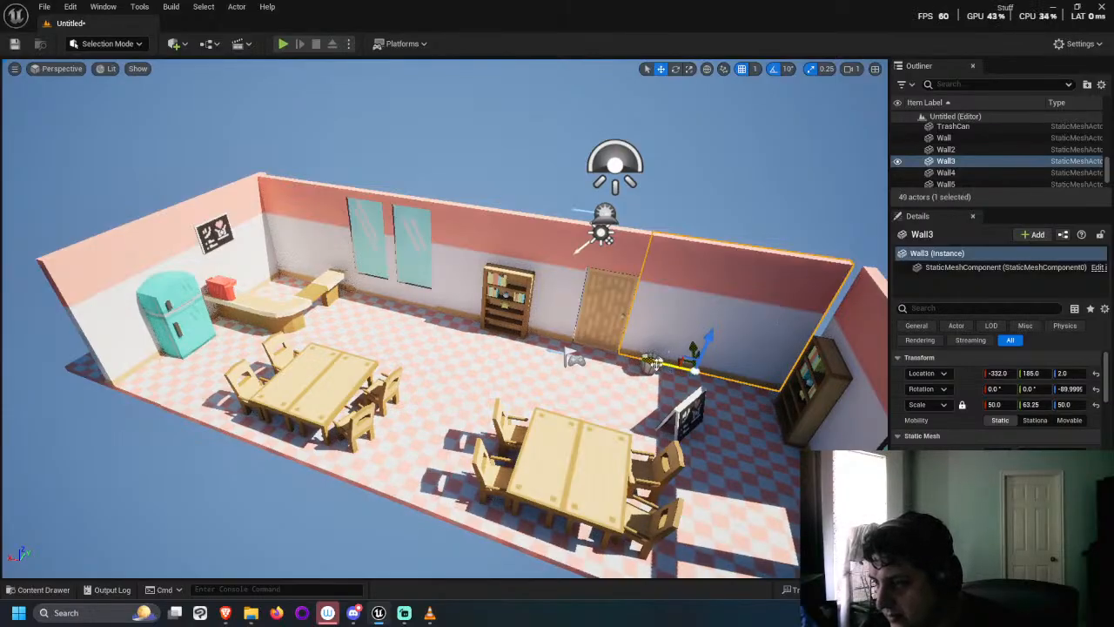
left_click_drag(649, 360, 653, 360)
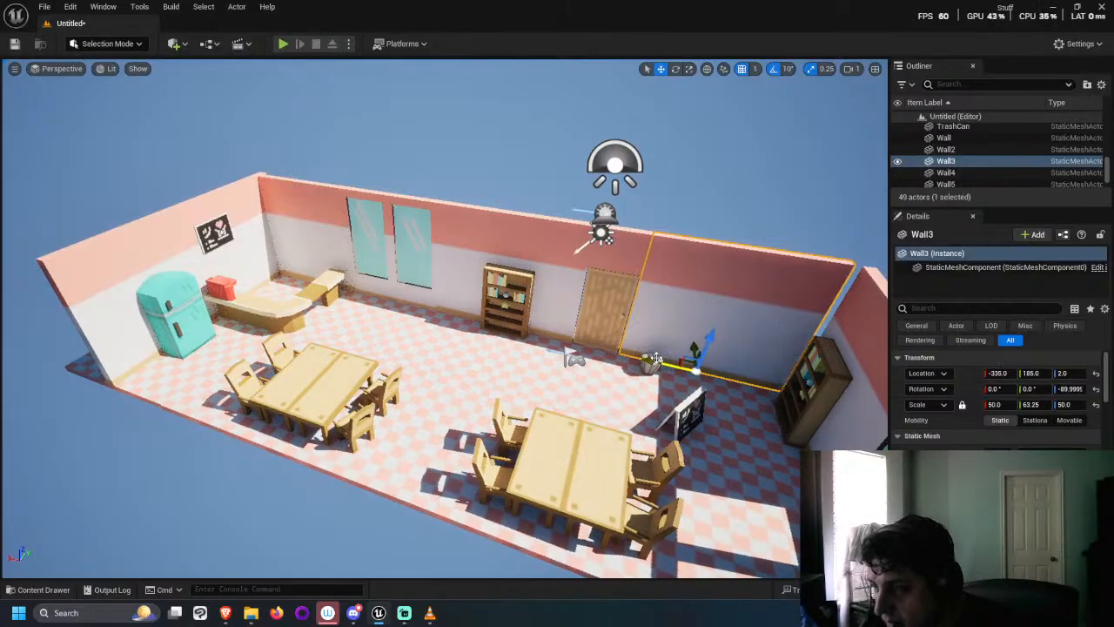
right_click_drag(653, 359, 645, 350)
key("r")
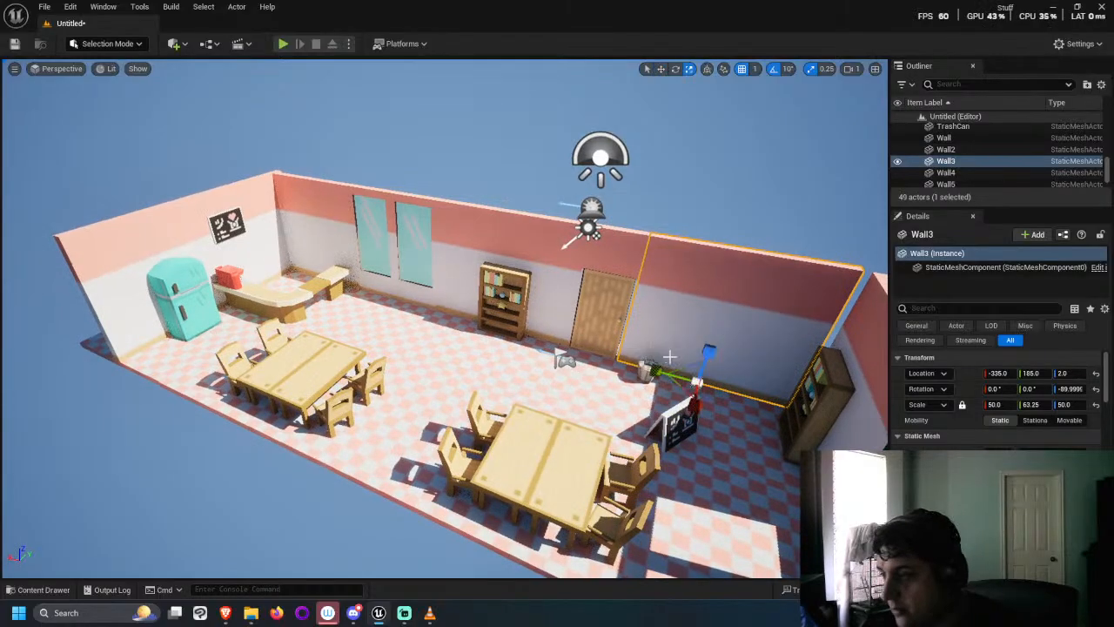
left_click_drag(654, 370, 656, 370)
key("w")
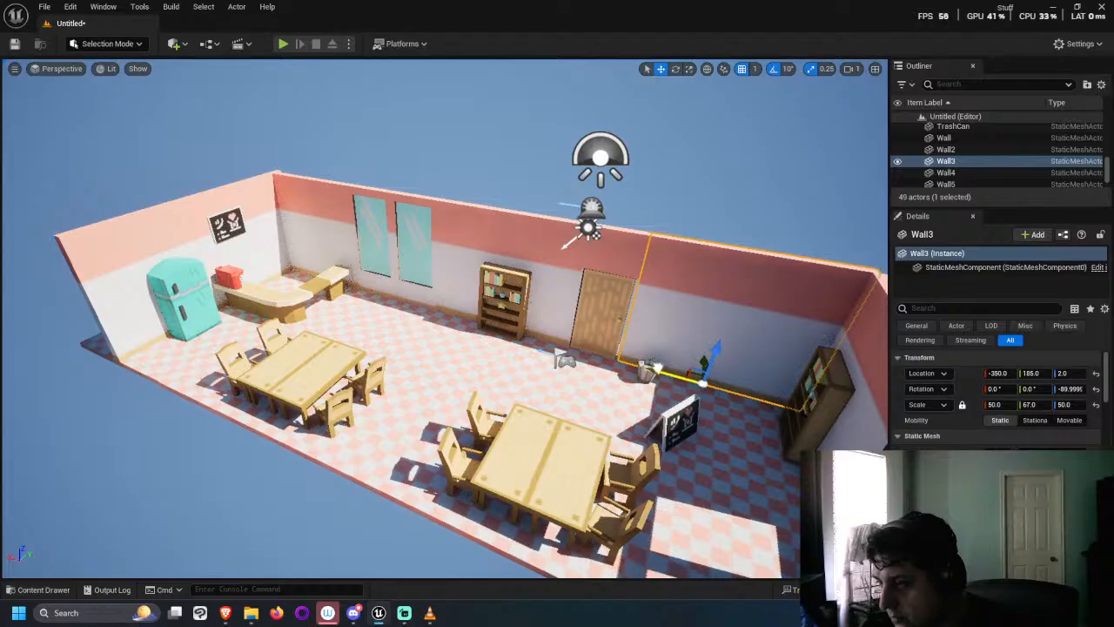
key("Escape")
Step: Select Table4 in the table group near the fridge and focus the view on it
right_click_drag(444, 348, 480, 357)
scroll(479, 358, "down", 5)
scroll(510, 457, "up", 5)
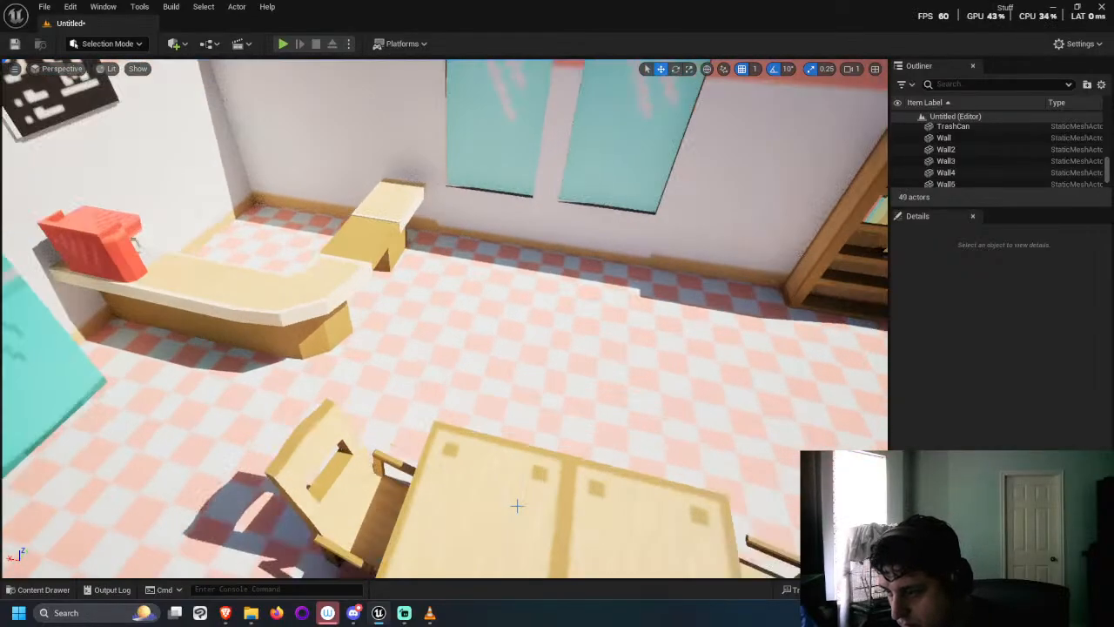
left_click(517, 505)
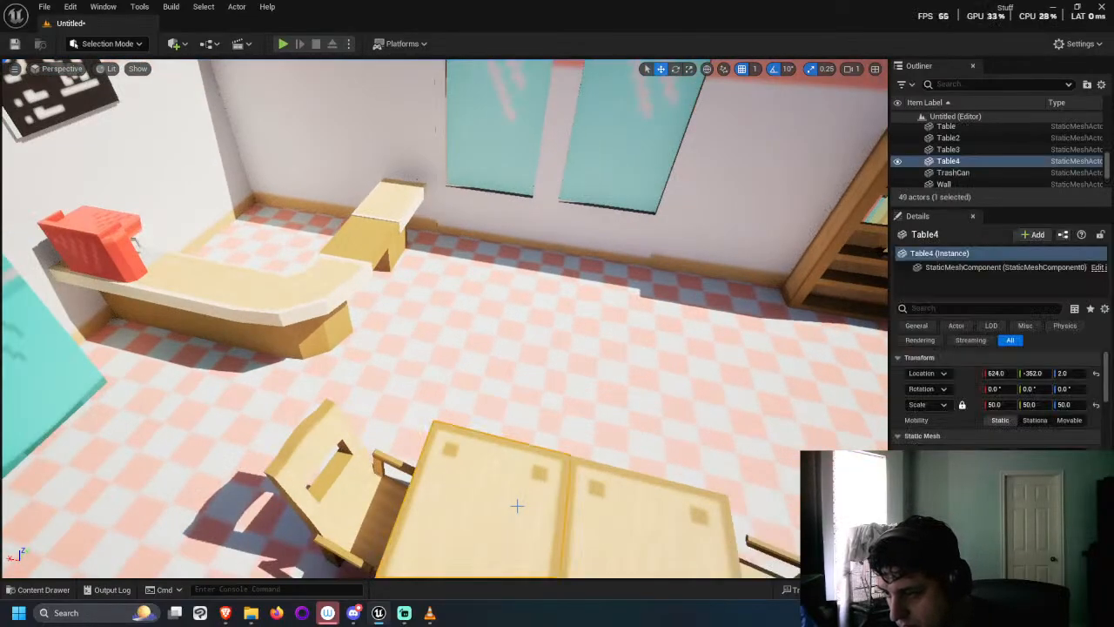
key("f")
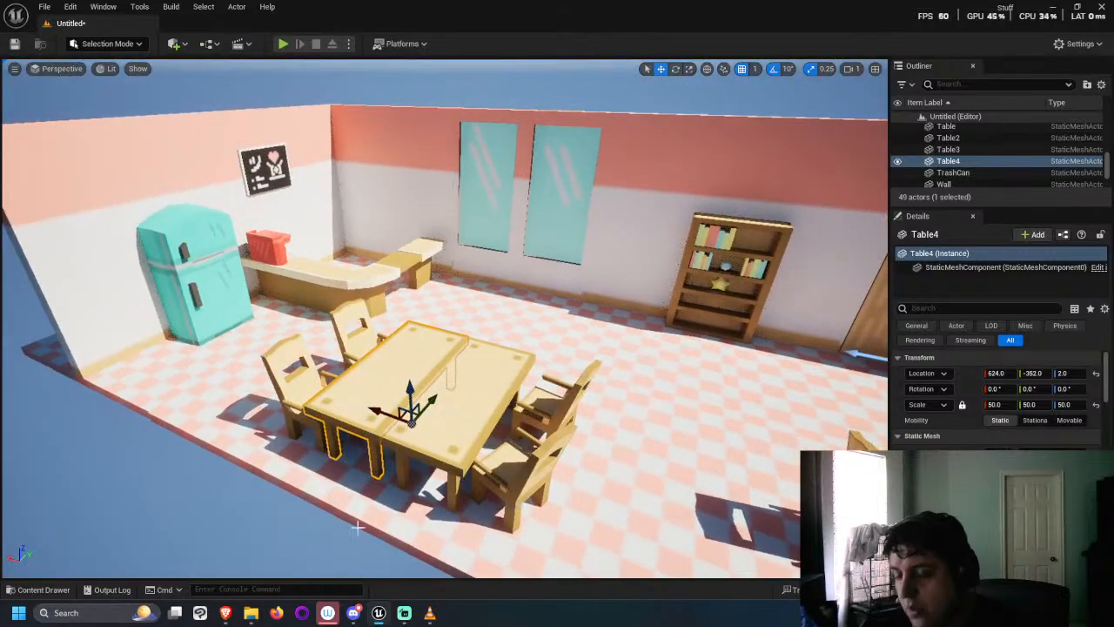
Step: Open the lambert1 material from the WallsAndStuff folder and review the texture sample's MipValueMode options
left_click(39, 589)
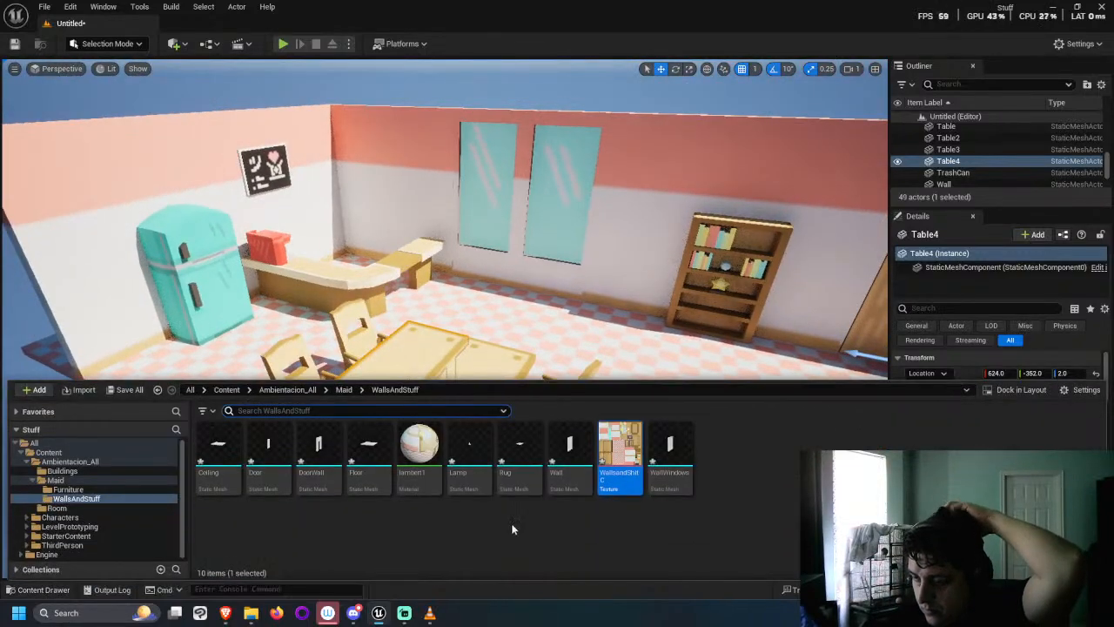
double_click(419, 442)
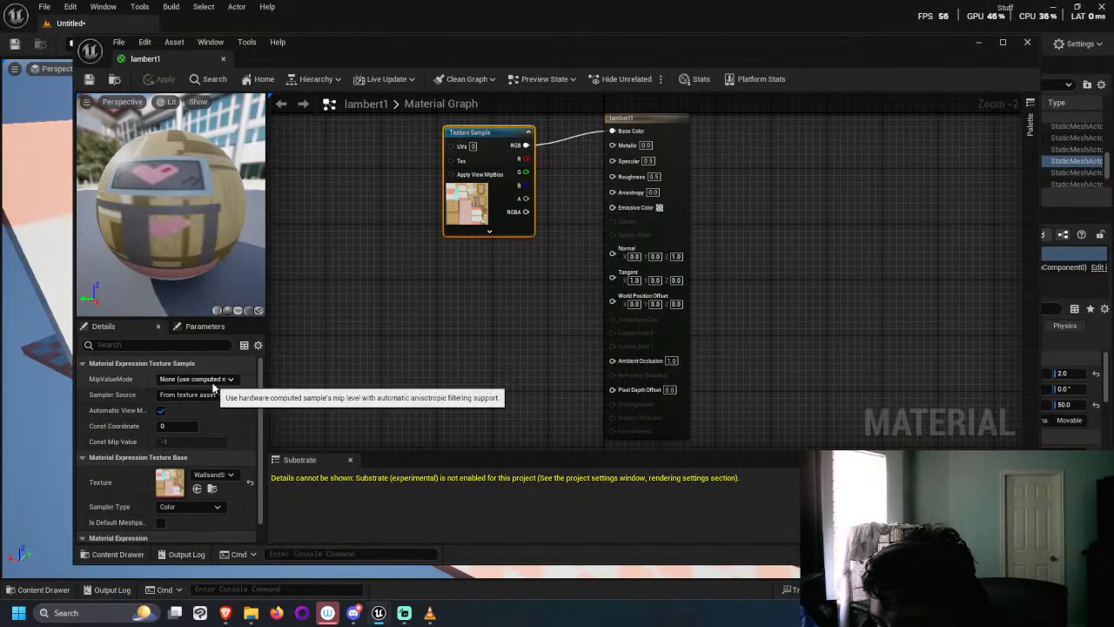
left_click(209, 380)
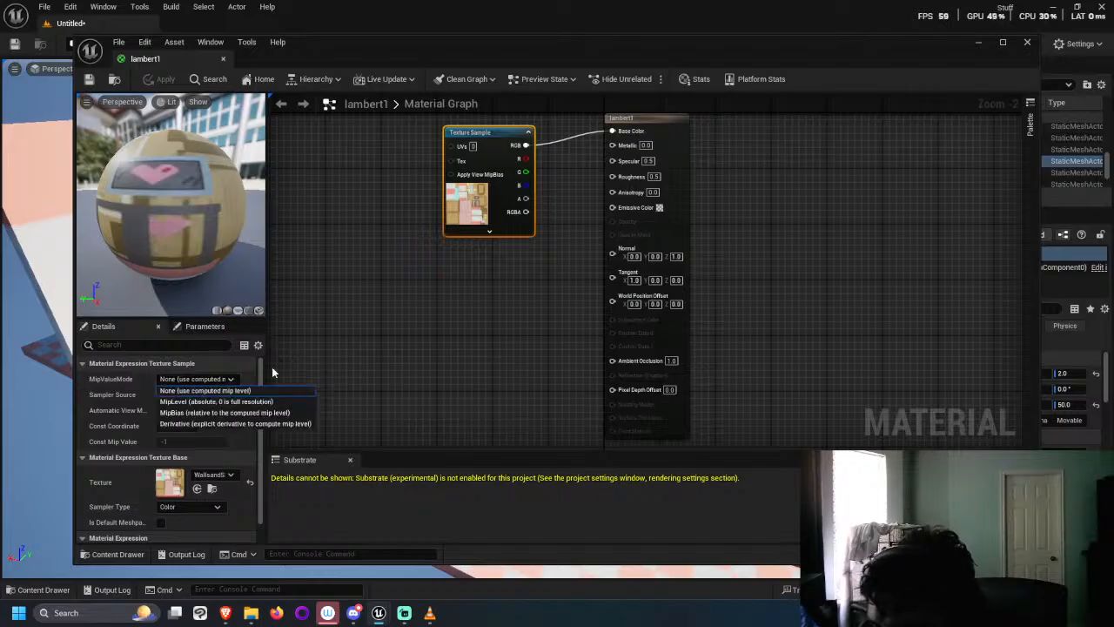
left_click(218, 444)
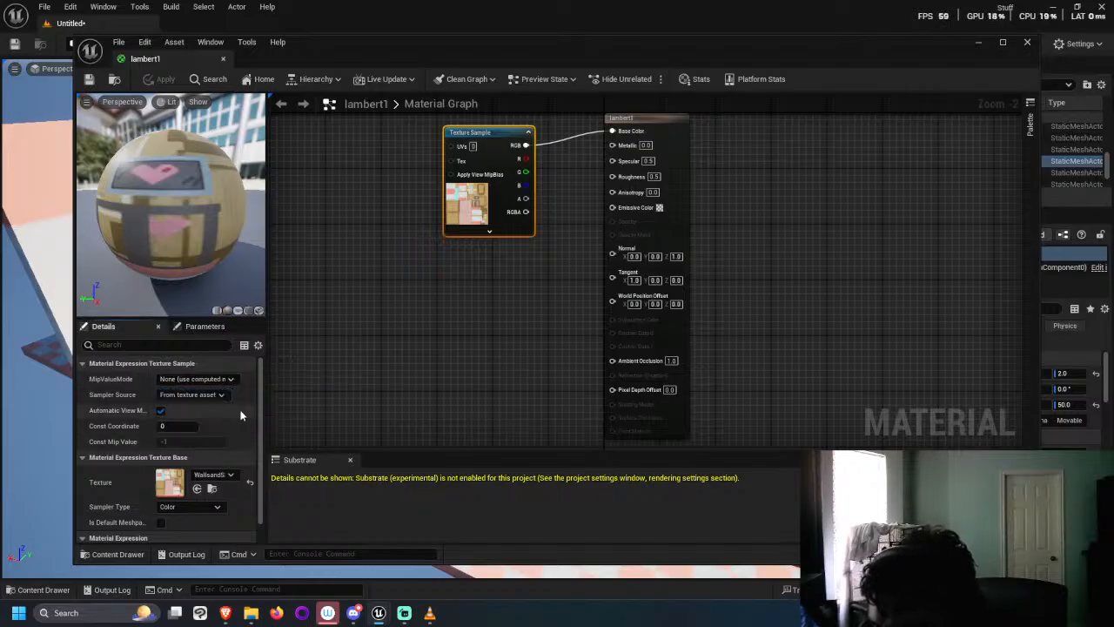
scroll(241, 422, "down", 1)
scroll(218, 487, "up", 1)
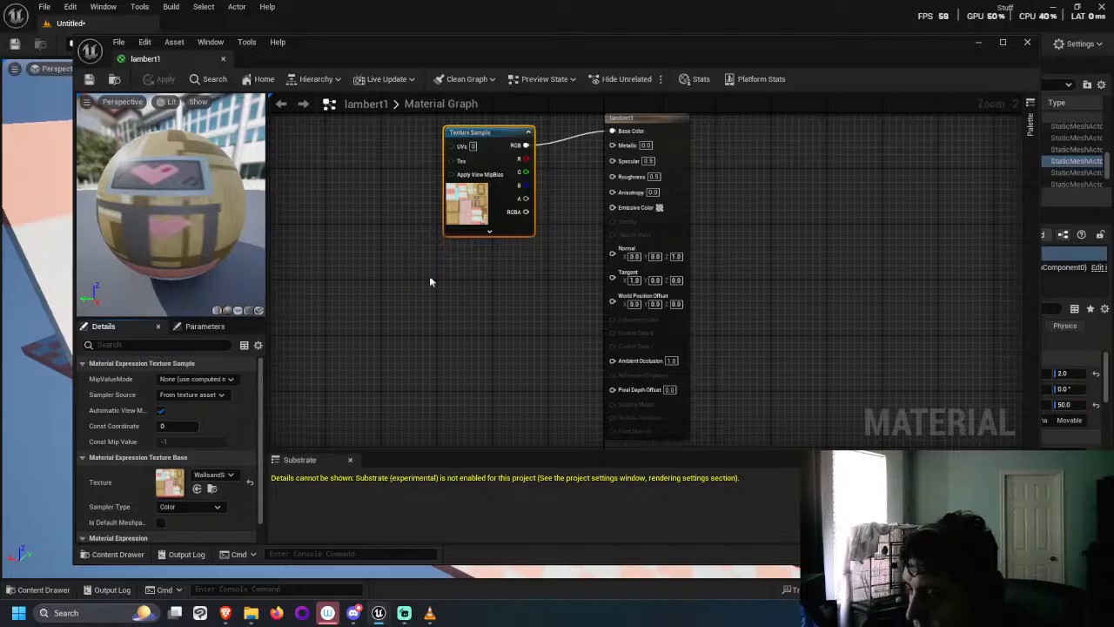
Step: Set the texture sample's Sampler Source to Shared: Clamp, then save and close the lambert1 material
left_click(219, 396)
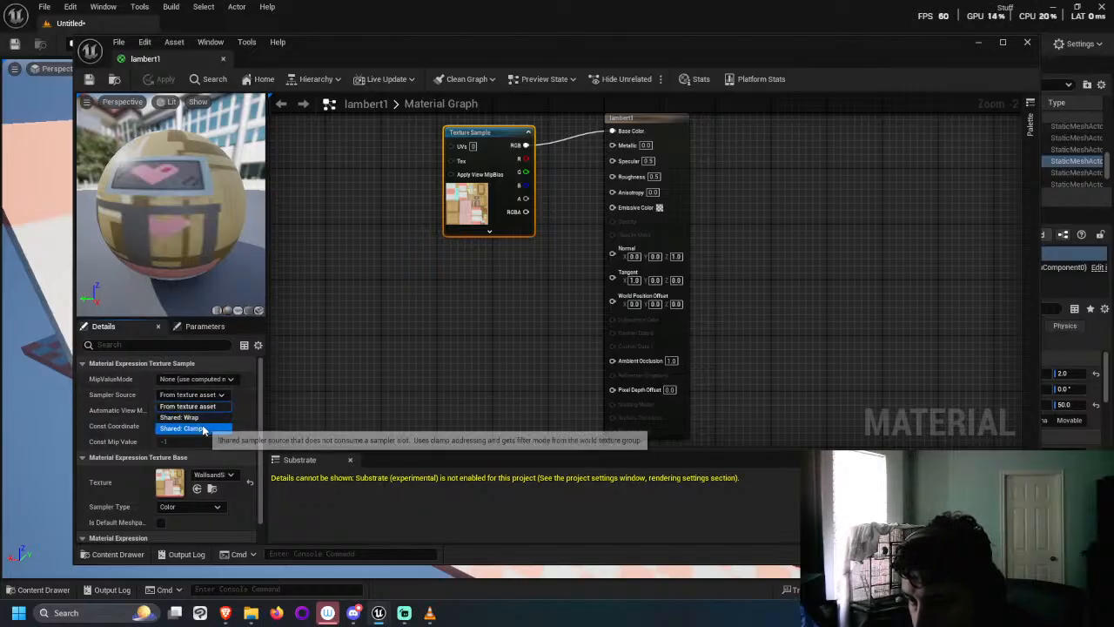
left_click(201, 428)
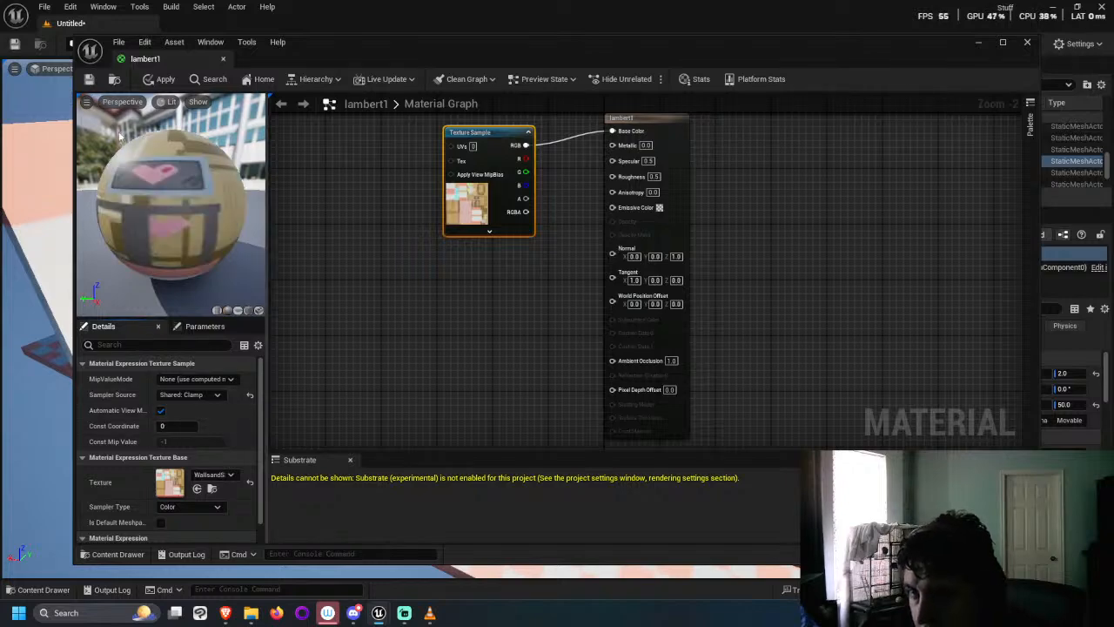
left_click(89, 79)
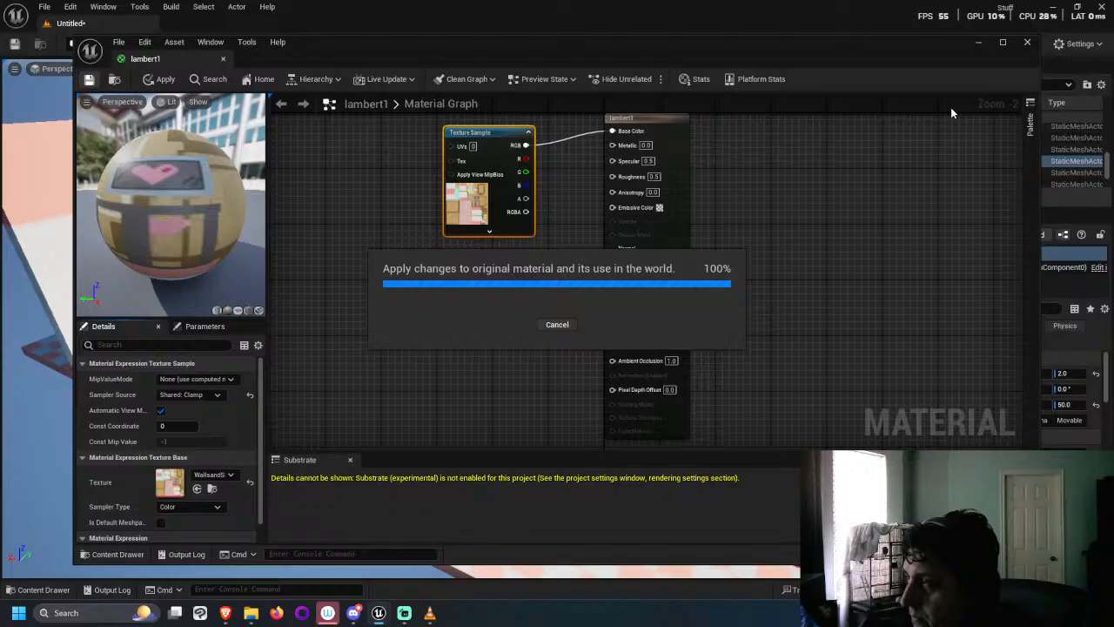
left_click(1027, 44)
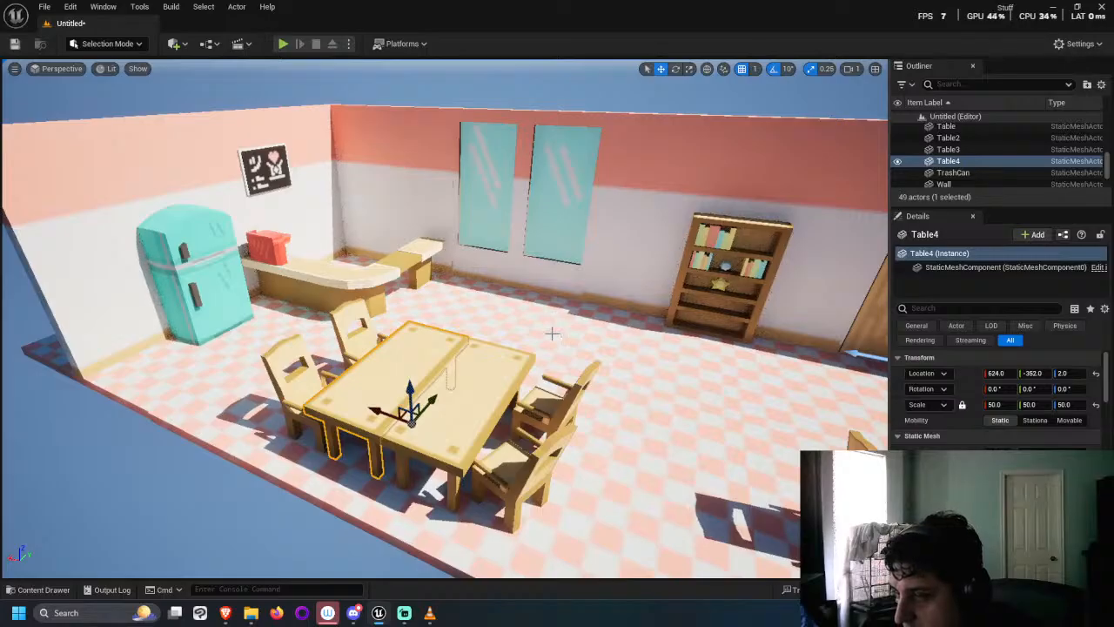
Step: Examine the whole room from the open side, checking the walls, furniture and floor textures
scroll(553, 333, "down", 4)
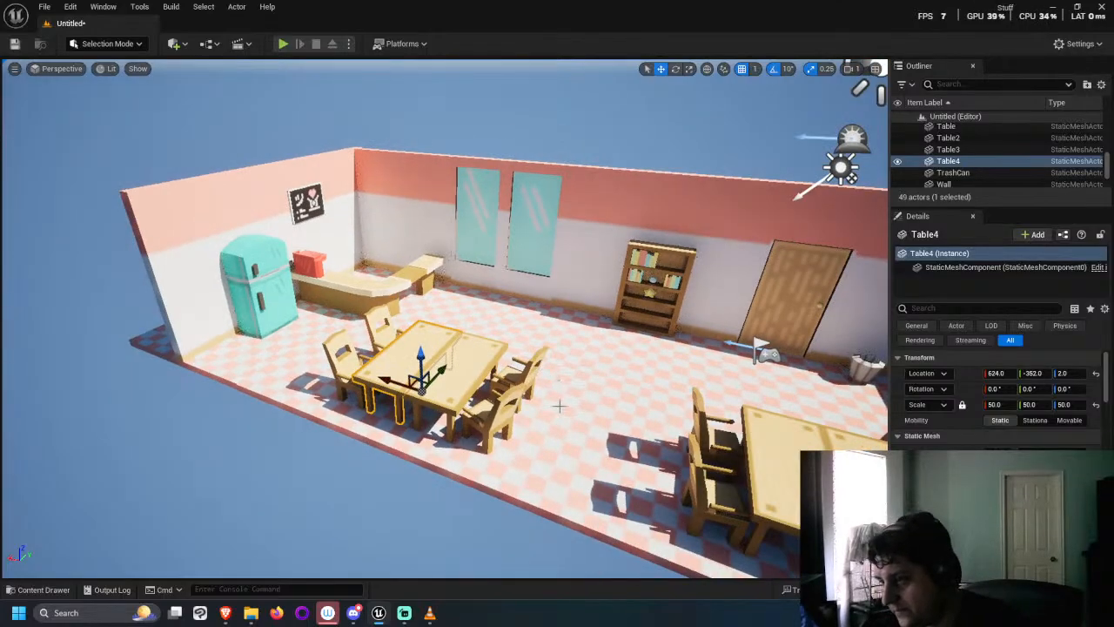
right_click_drag(560, 403, 610, 403)
right_click_drag(595, 366, 600, 366)
scroll(596, 366, "up", 2)
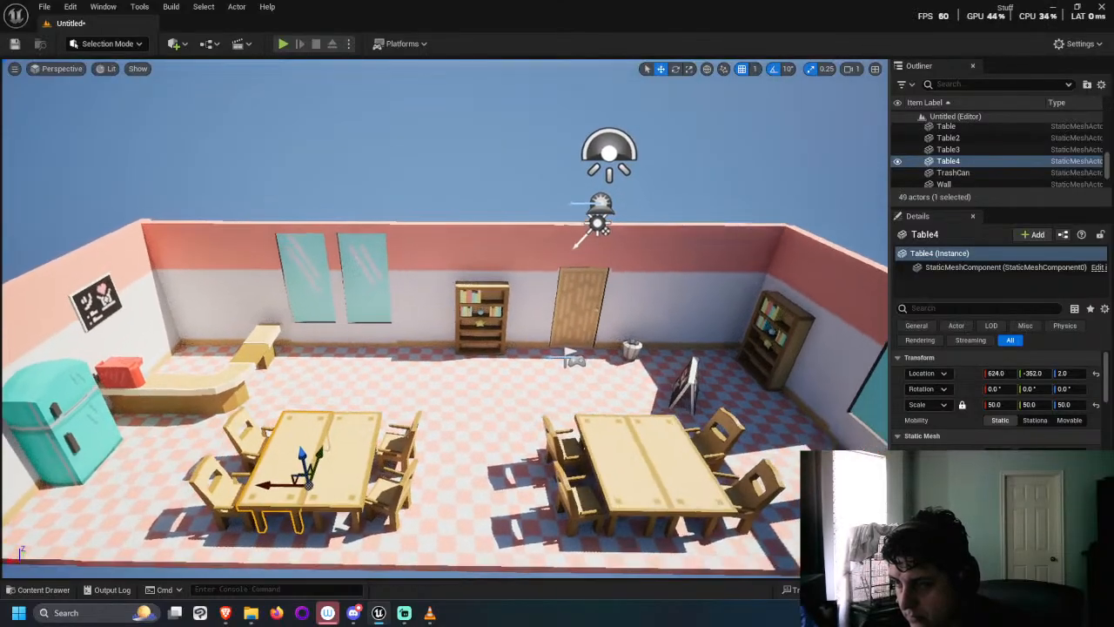
scroll(594, 367, "down", 3)
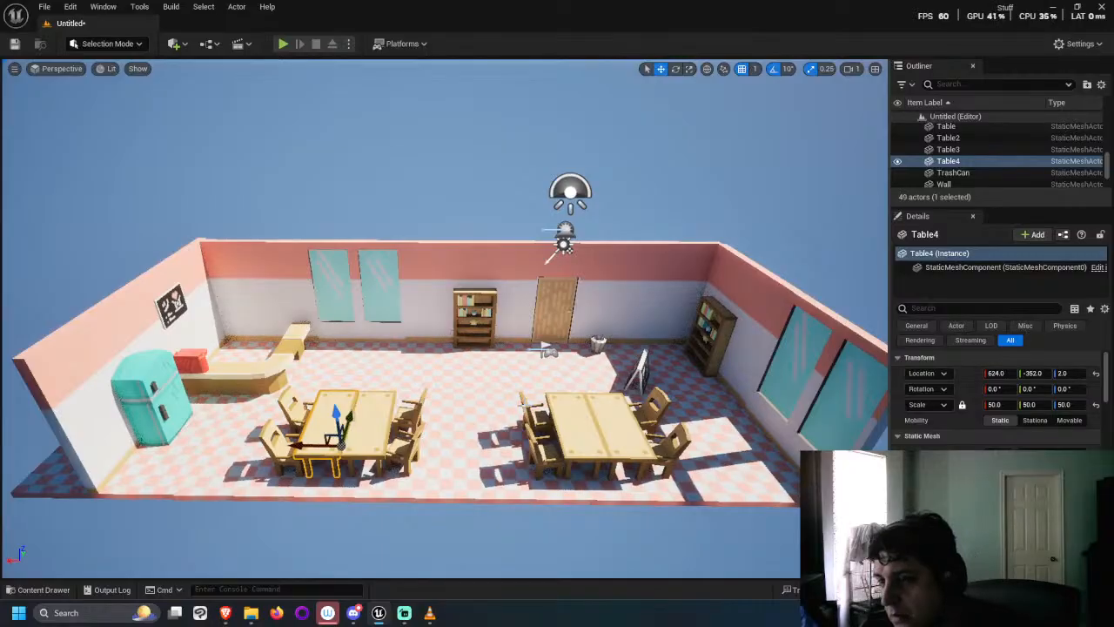
scroll(465, 477, "down", 3)
scroll(465, 477, "up", 3)
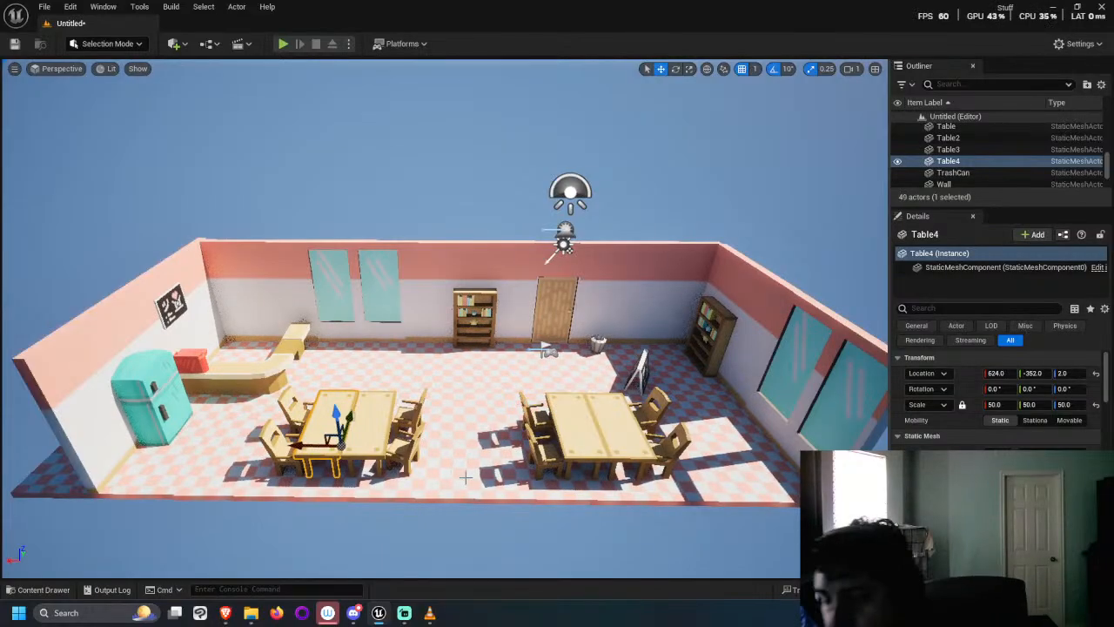
scroll(465, 477, "down", 3)
scroll(465, 477, "up", 3)
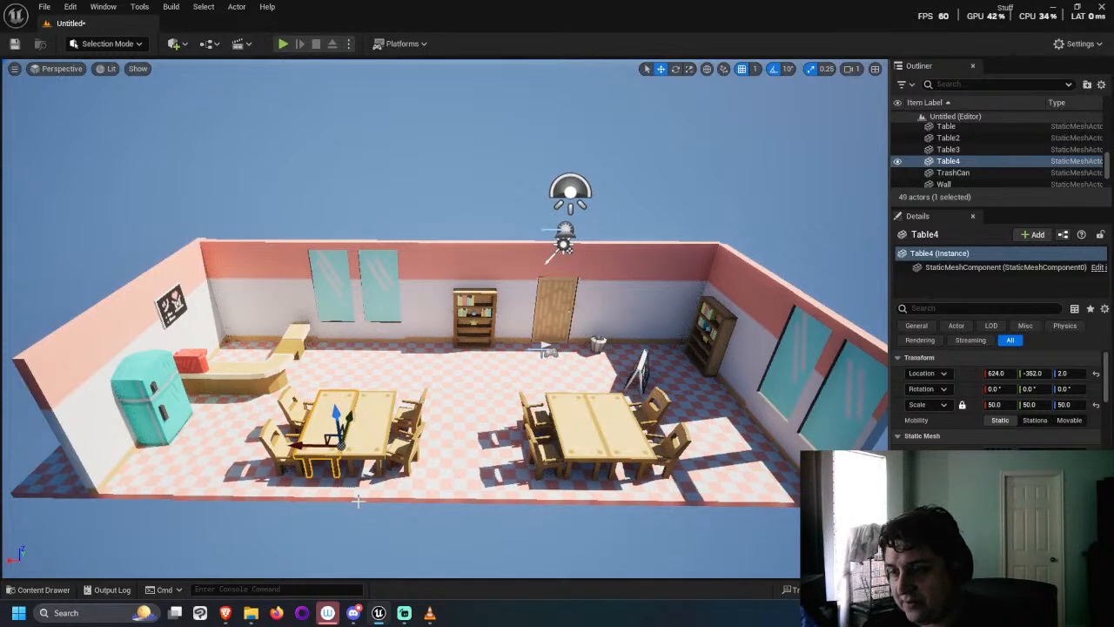
scroll(95, 431, "down", 3)
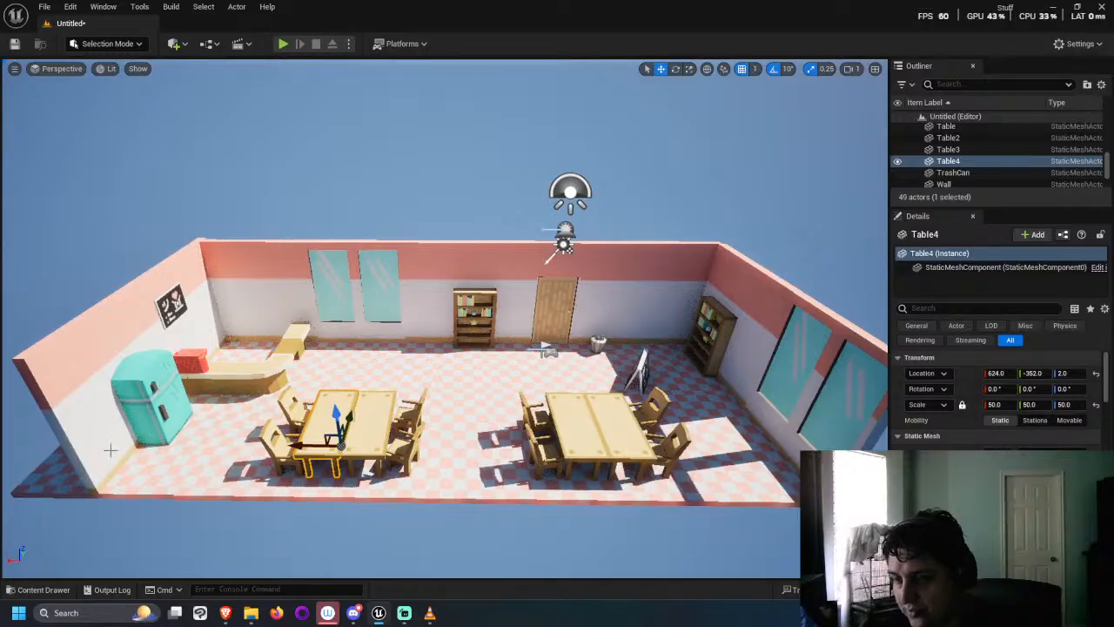
scroll(35, 557, "up", 3)
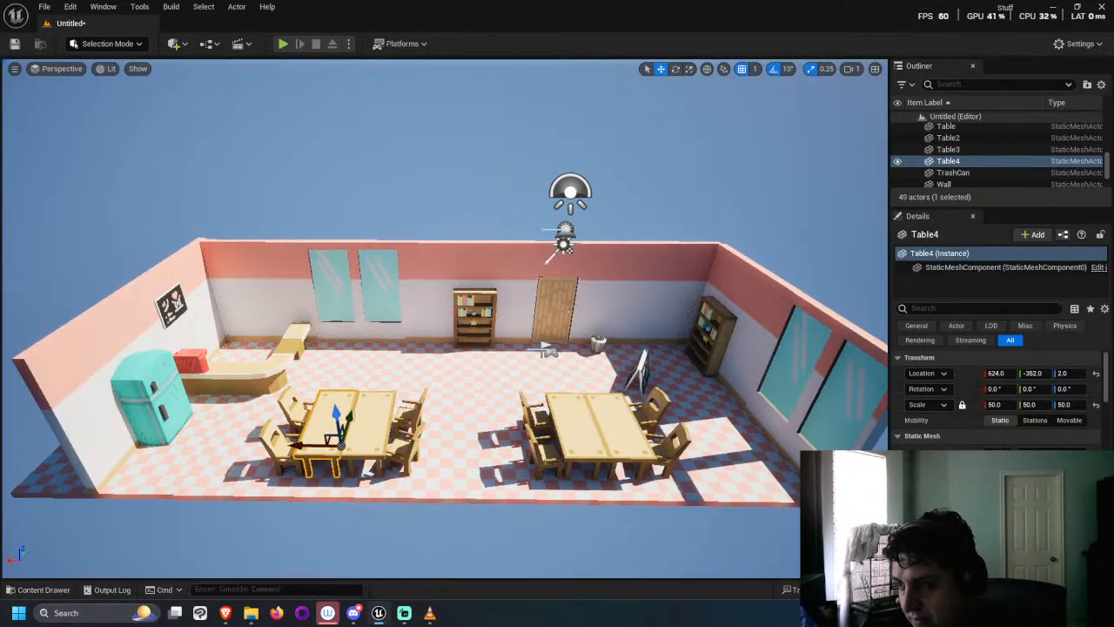
Step: Open the Buildings folder under Ambientacion_All in the project content
left_click(42, 590)
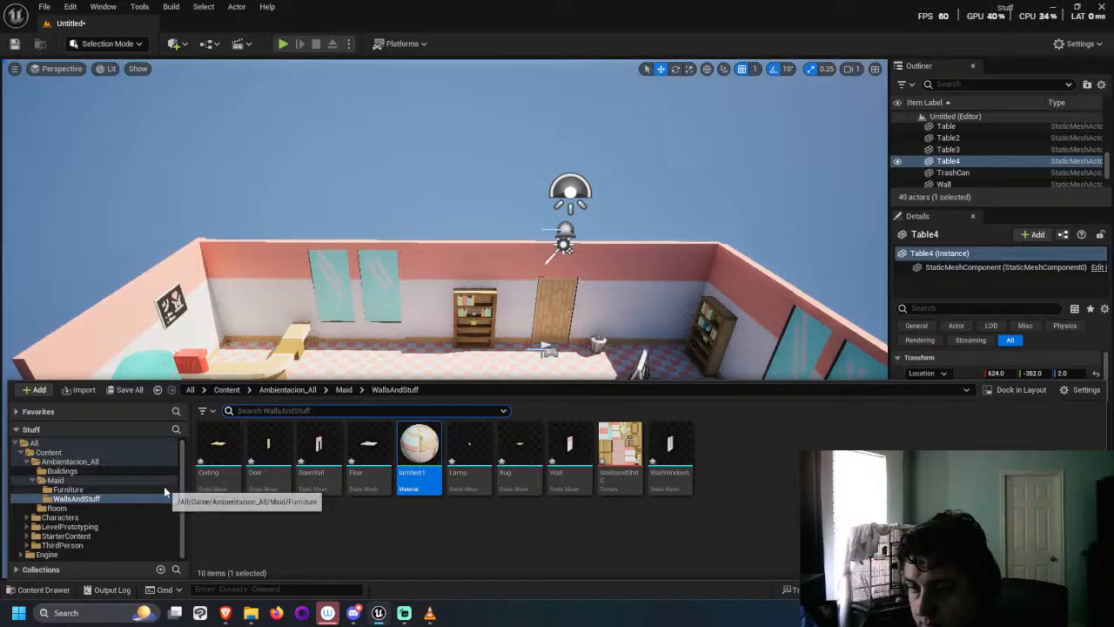
left_click(68, 489)
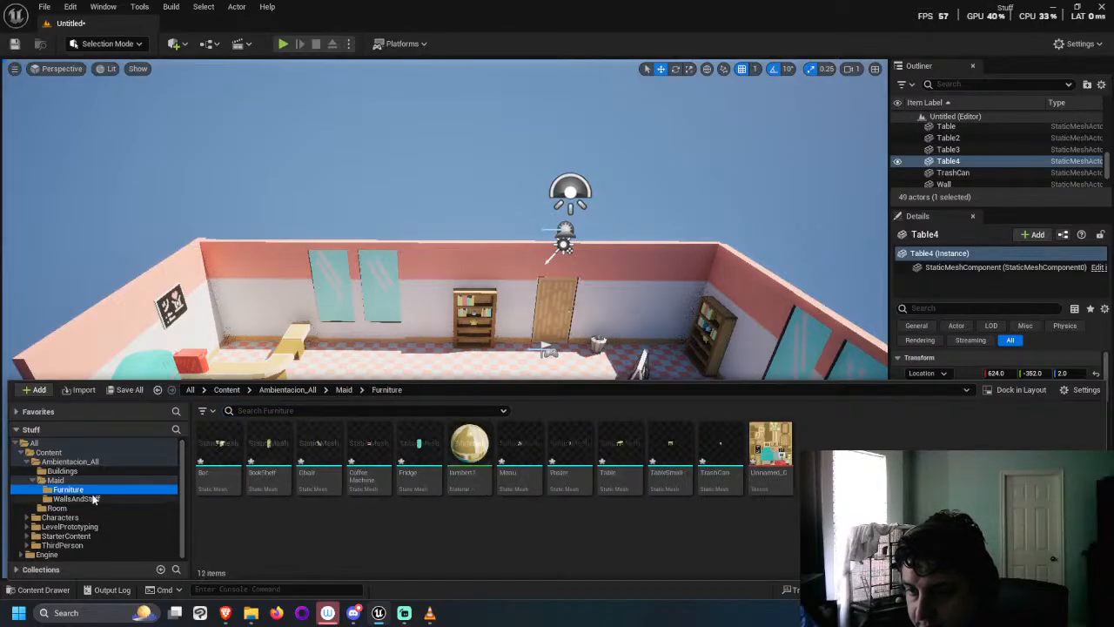
left_click(55, 480)
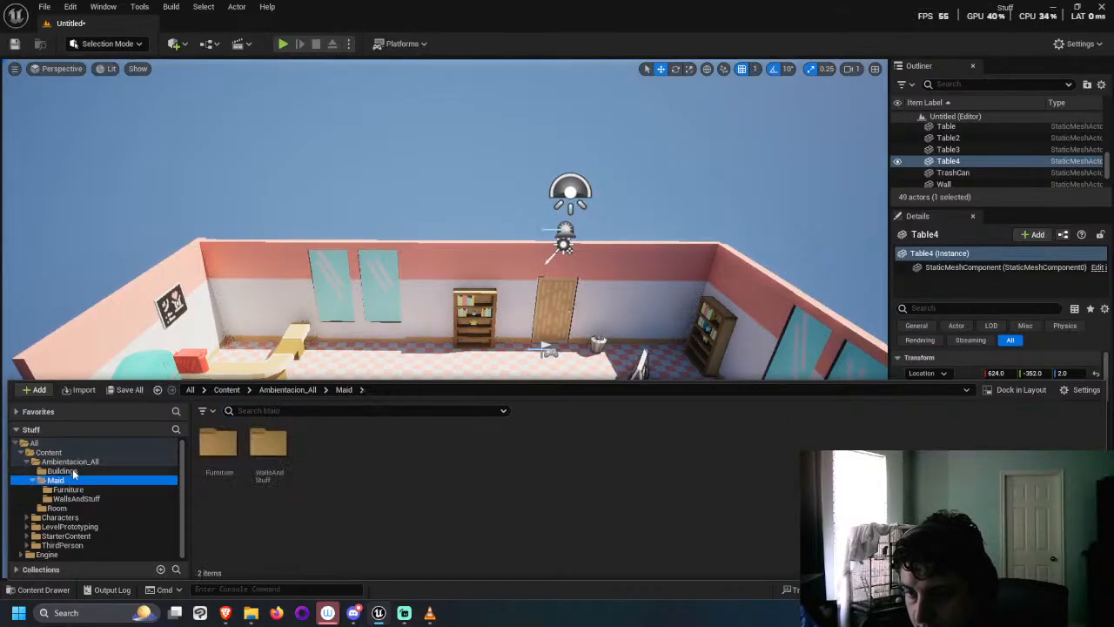
left_click(62, 470)
Step: Place the Building_1 mesh in the empty space beside the room and set its Z location to 0
scroll(519, 278, "down", 4)
middle_click_drag(522, 281, 777, 279)
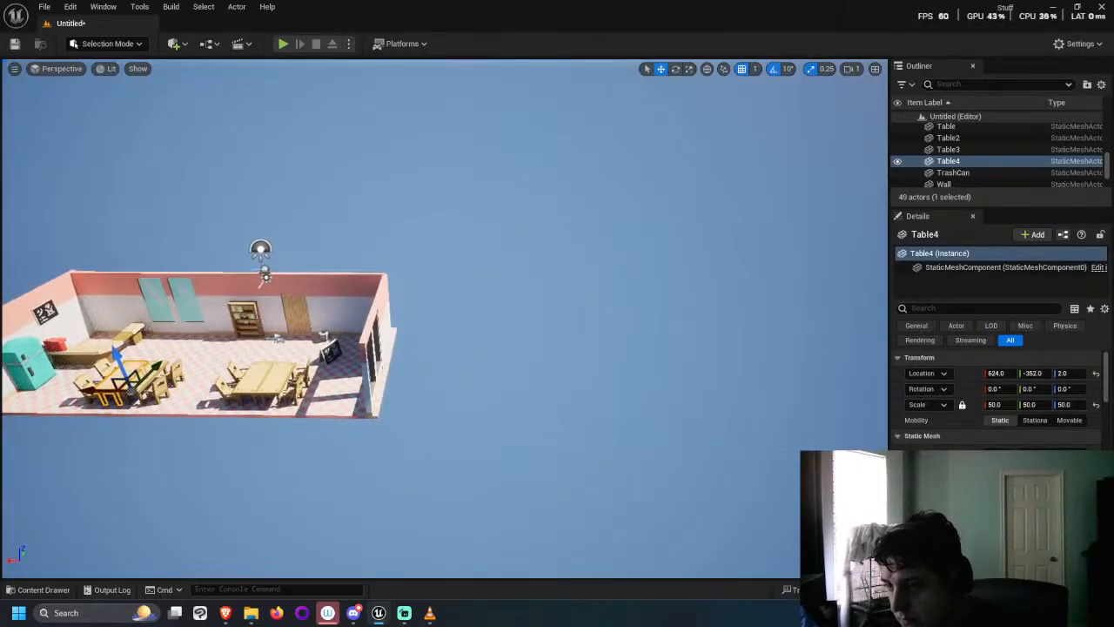
left_click(26, 589)
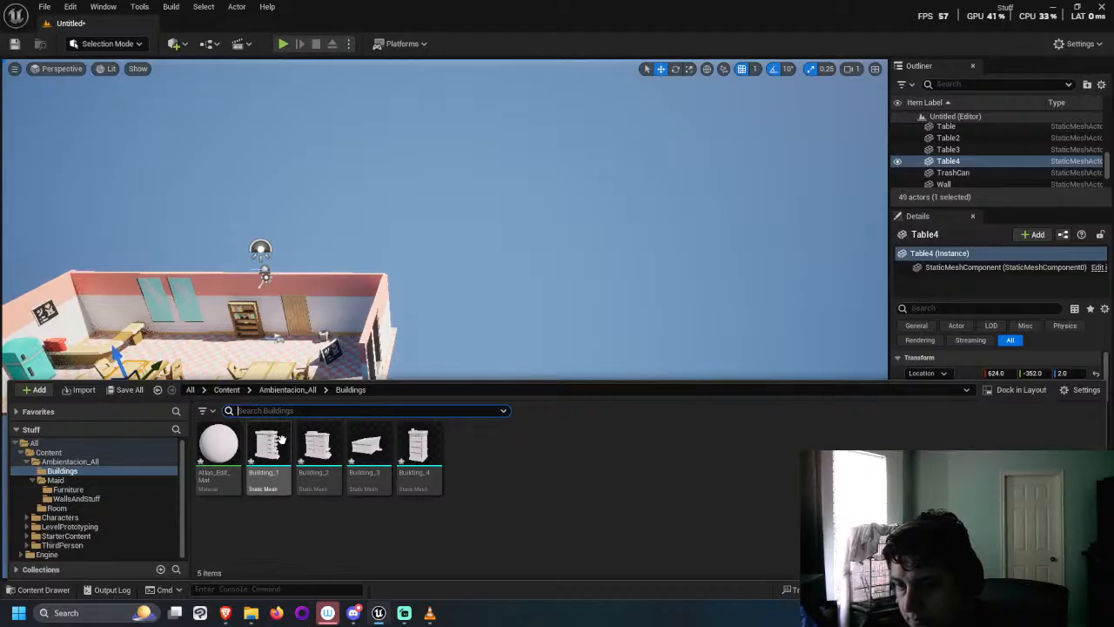
left_click_drag(266, 448, 644, 333)
right_click_drag(698, 390, 698, 391)
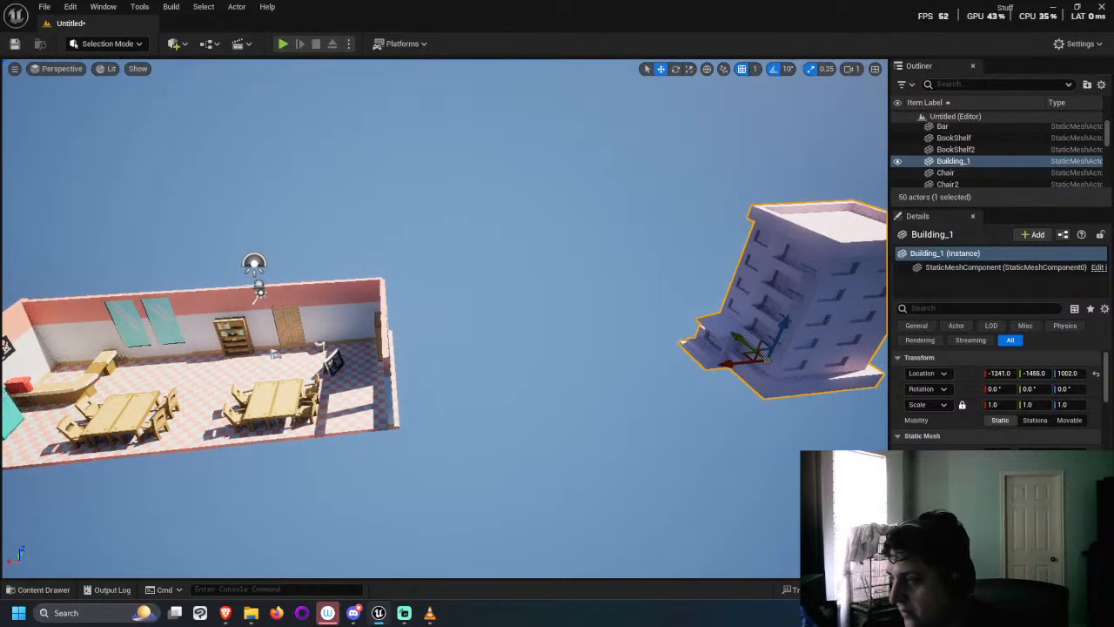
left_click(1067, 374)
type("0")
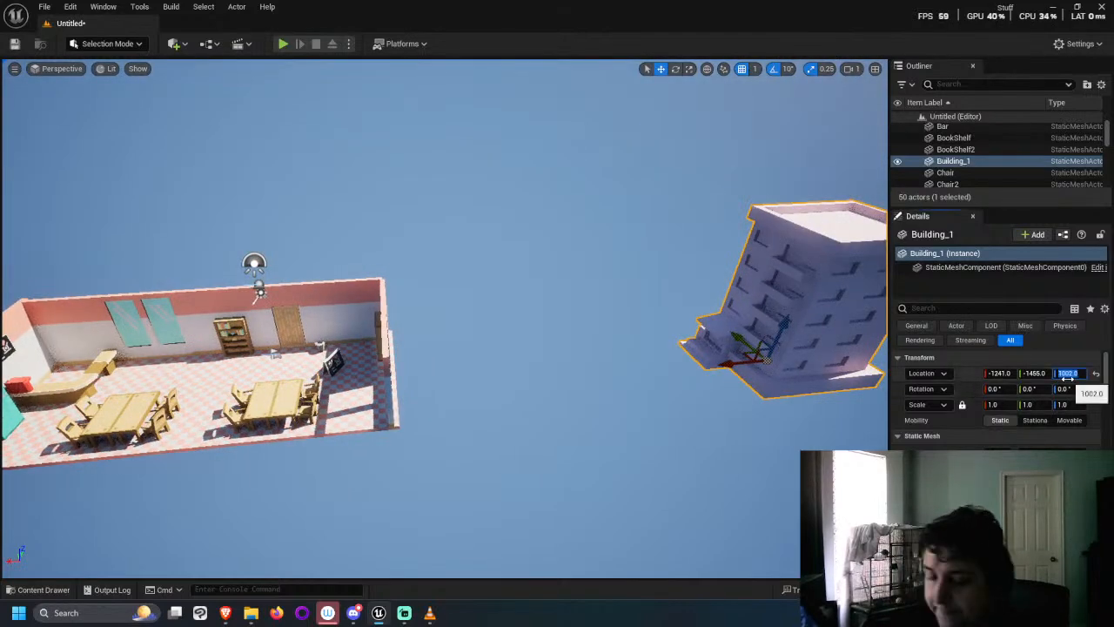
key("Return")
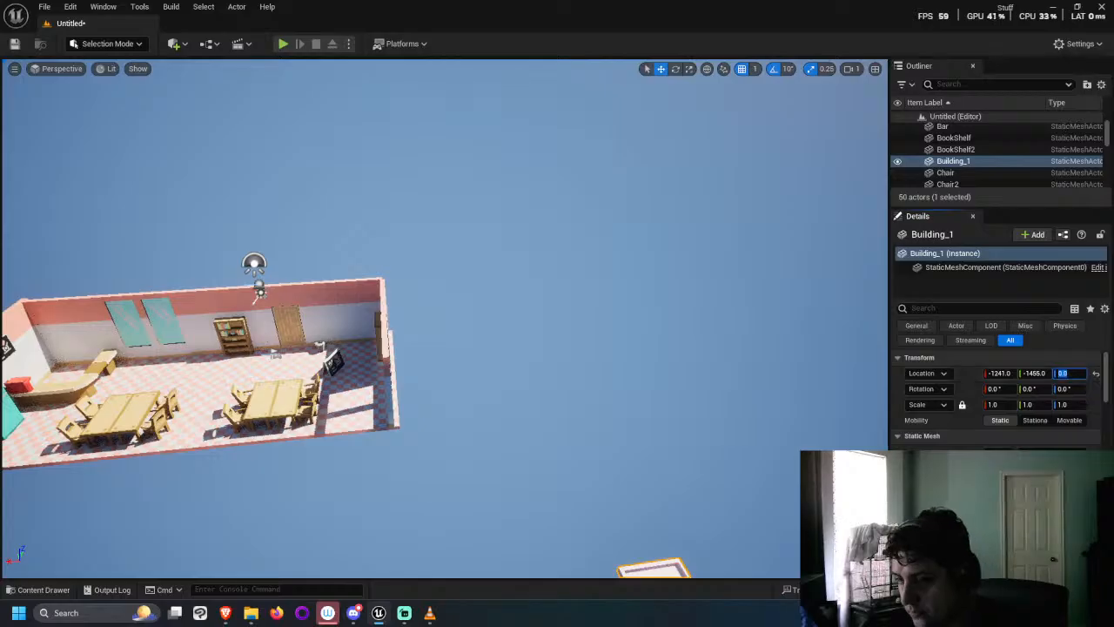
Step: Raise Building_1 to about Z 427 and move it behind the room's back wall, to about X 306, Y 197
scroll(204, 438, "down", 5)
right_click_drag(244, 448, 423, 376)
left_click(402, 366)
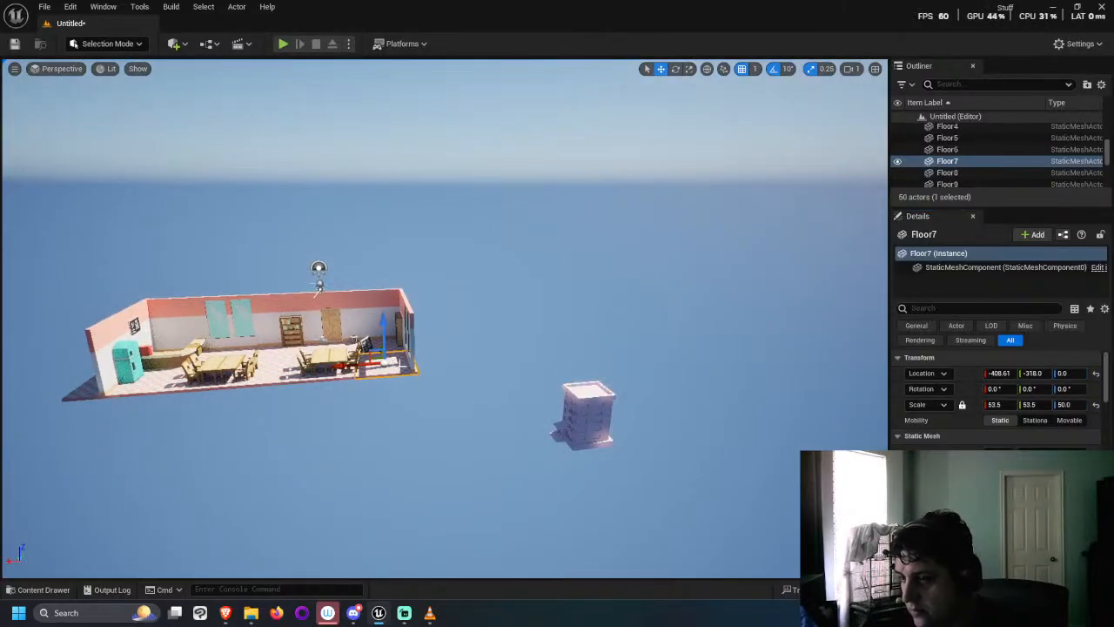
left_click(567, 402)
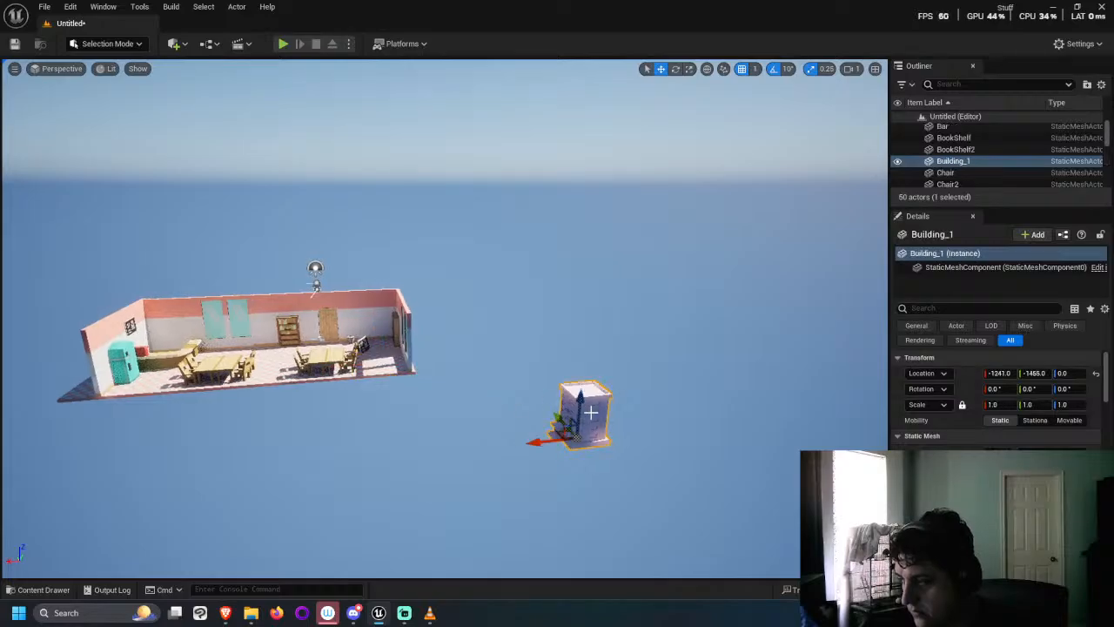
left_click_drag(581, 383, 586, 315)
left_click_drag(562, 438, 536, 432, "alt")
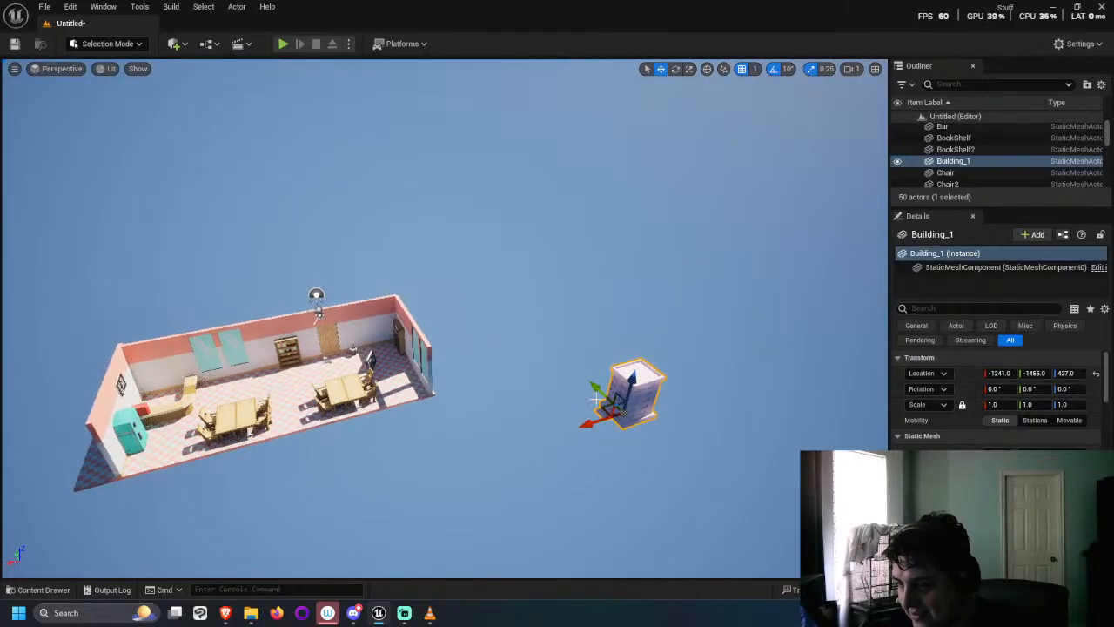
left_click_drag(599, 401, 261, 300)
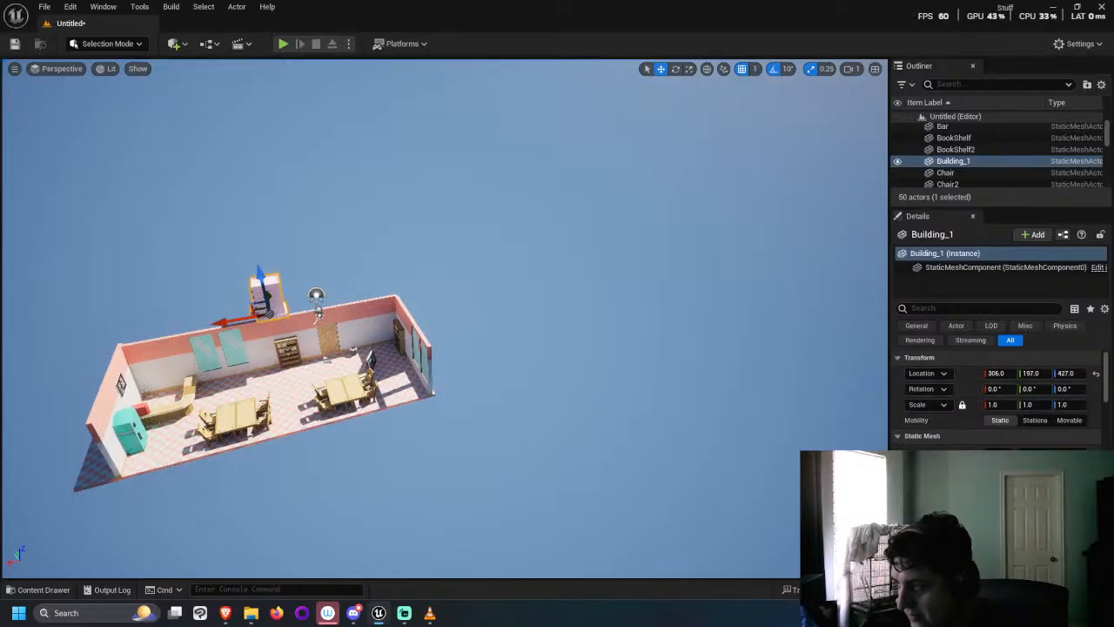
Step: Set Building_1's Z location to 0 and move it outside the room's windowed end wall, to about X -2012, Y -595
left_click(1067, 373)
type("0")
key("Return")
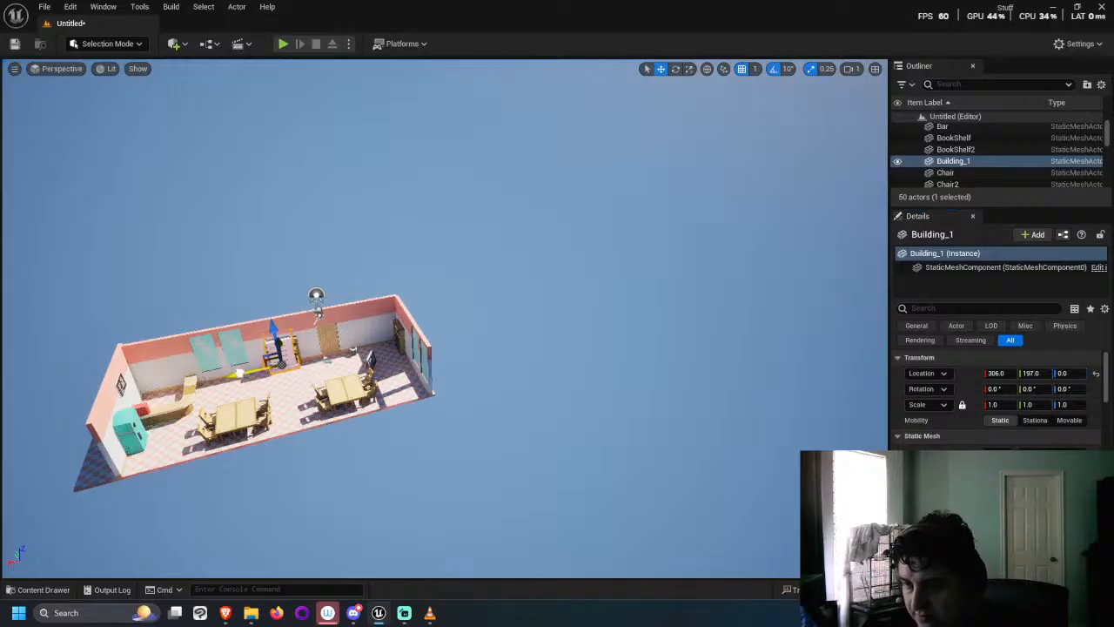
left_click_drag(242, 375, 573, 355)
right_click_drag(573, 354, 623, 378)
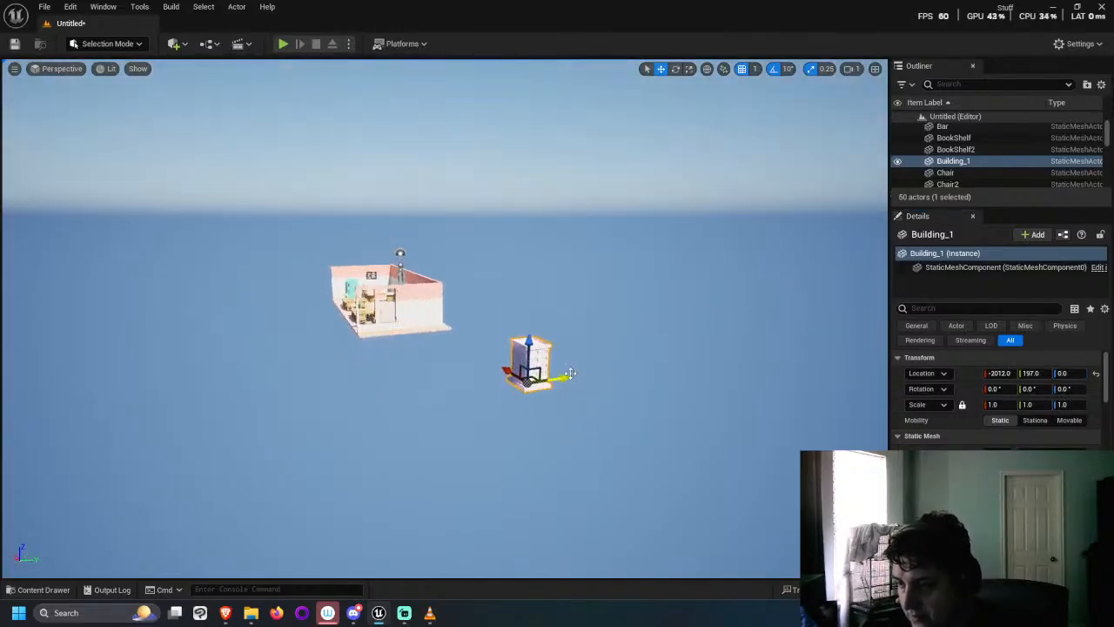
left_click_drag(570, 372, 440, 393)
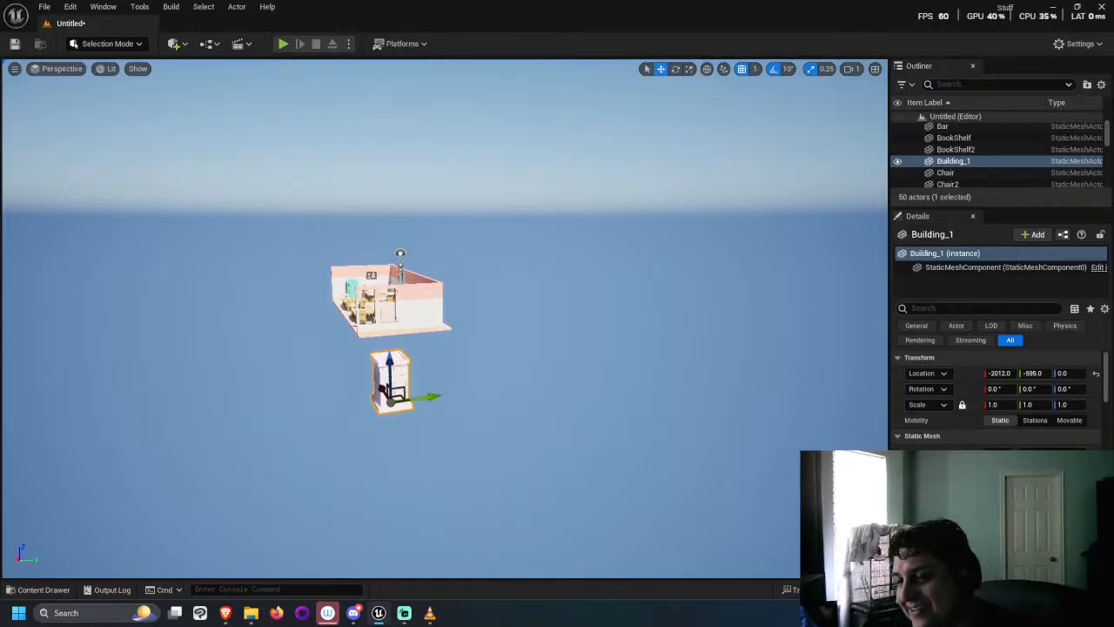
Step: Place the Building_2 mesh in the open space near Building_1, outside the room
left_click_drag(533, 402, 632, 313, "alt")
scroll(661, 351, "up", 3)
left_click_drag(661, 352, 676, 404, "alt")
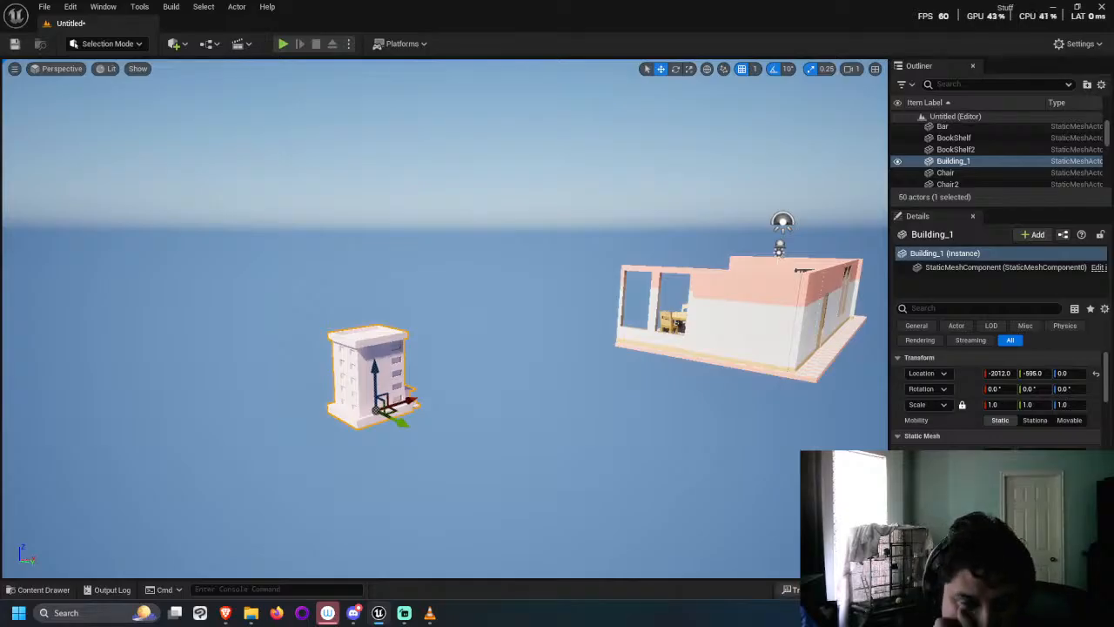
left_click(48, 590)
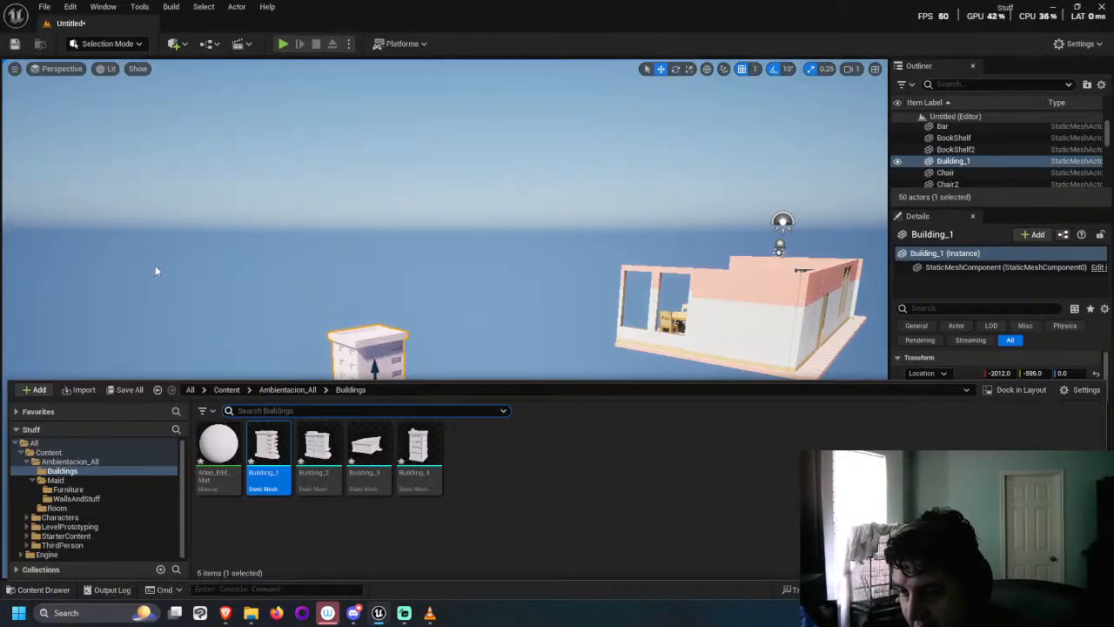
mouse_move(319, 462)
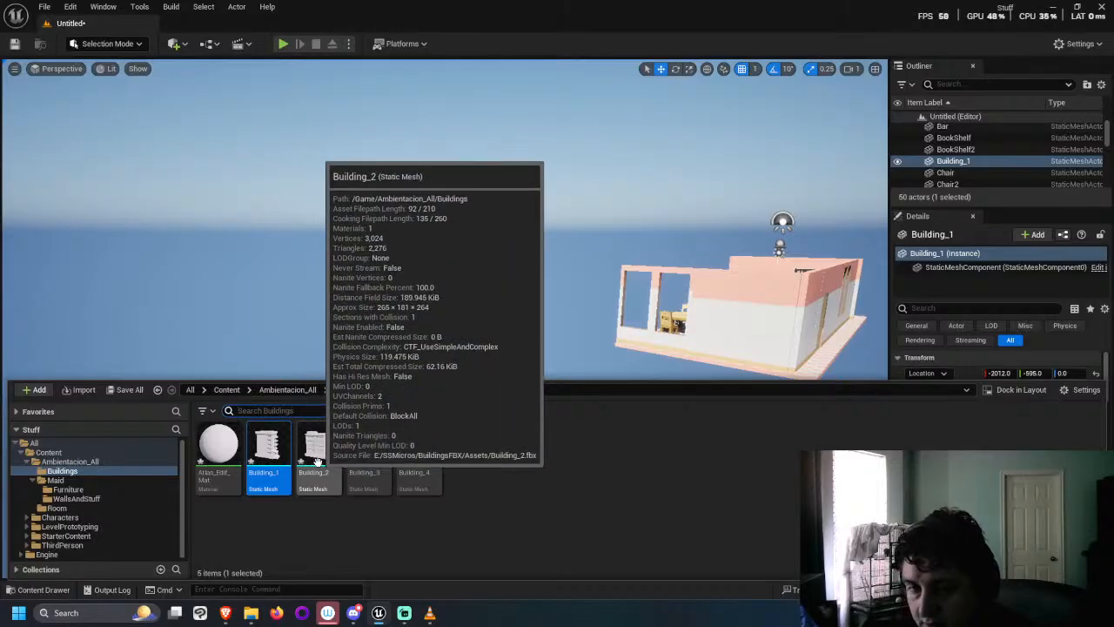
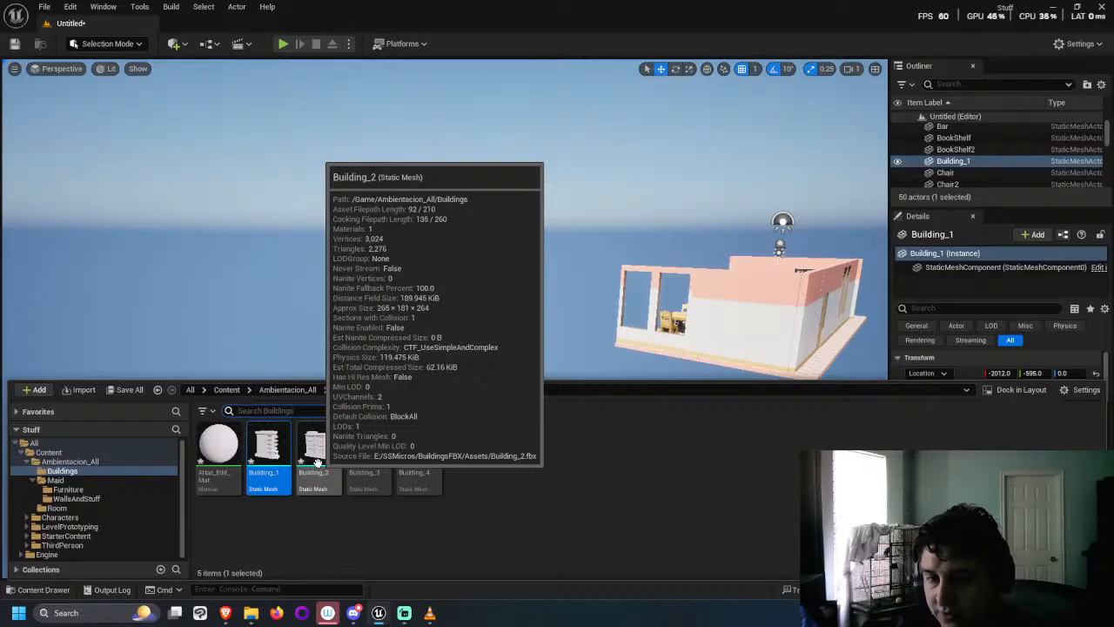
left_click_drag(318, 452, 367, 352)
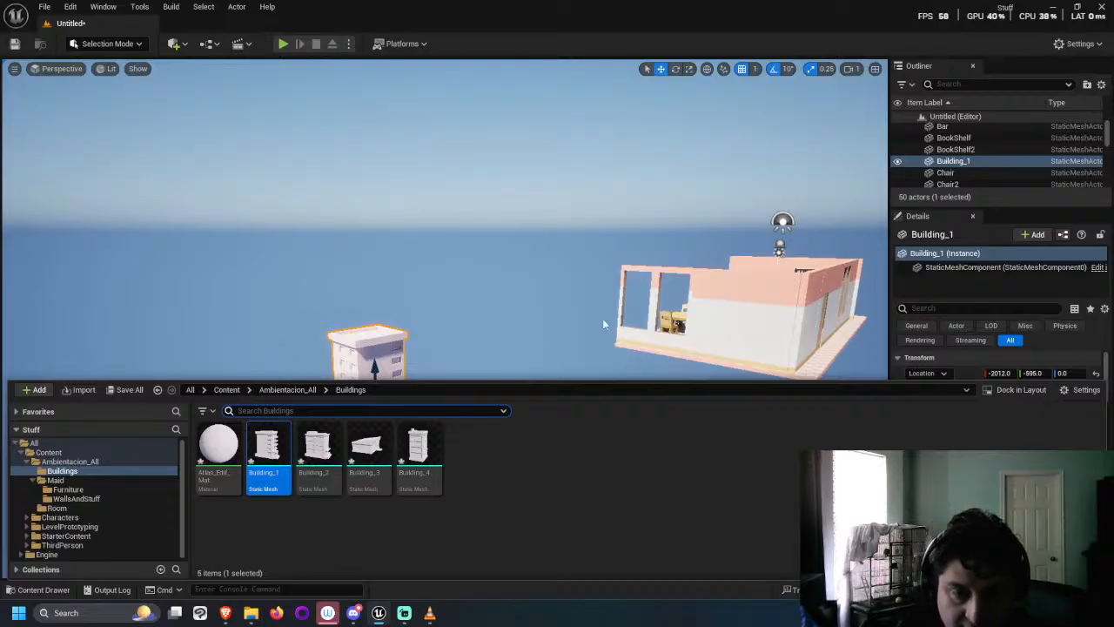
left_click_drag(540, 271, 404, 323)
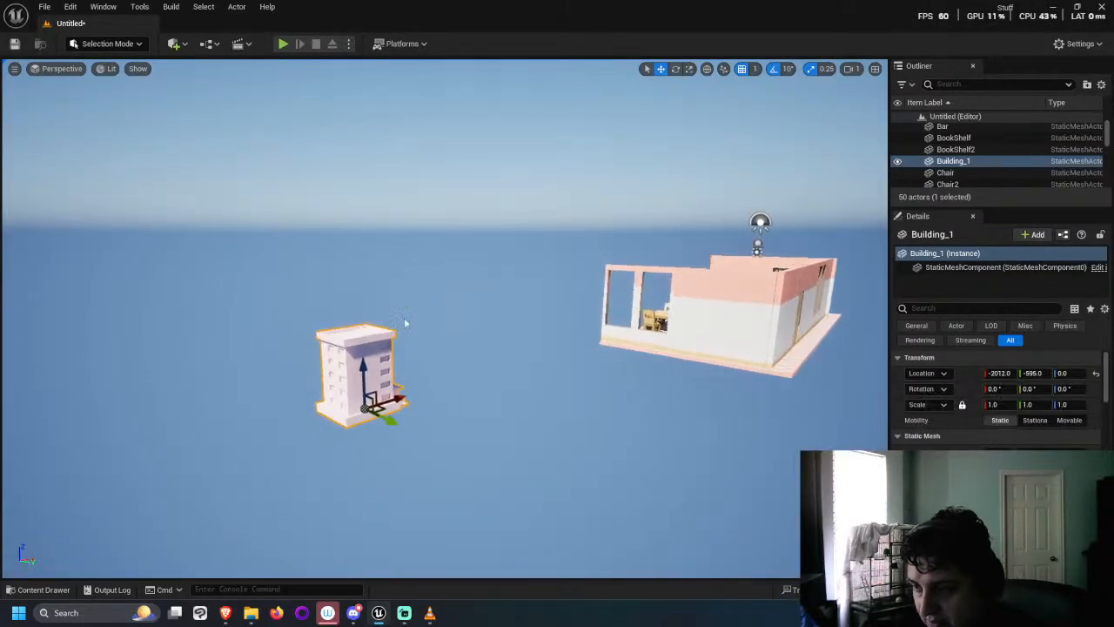
left_click(40, 589)
left_click(270, 482)
left_click_drag(270, 481, 507, 429)
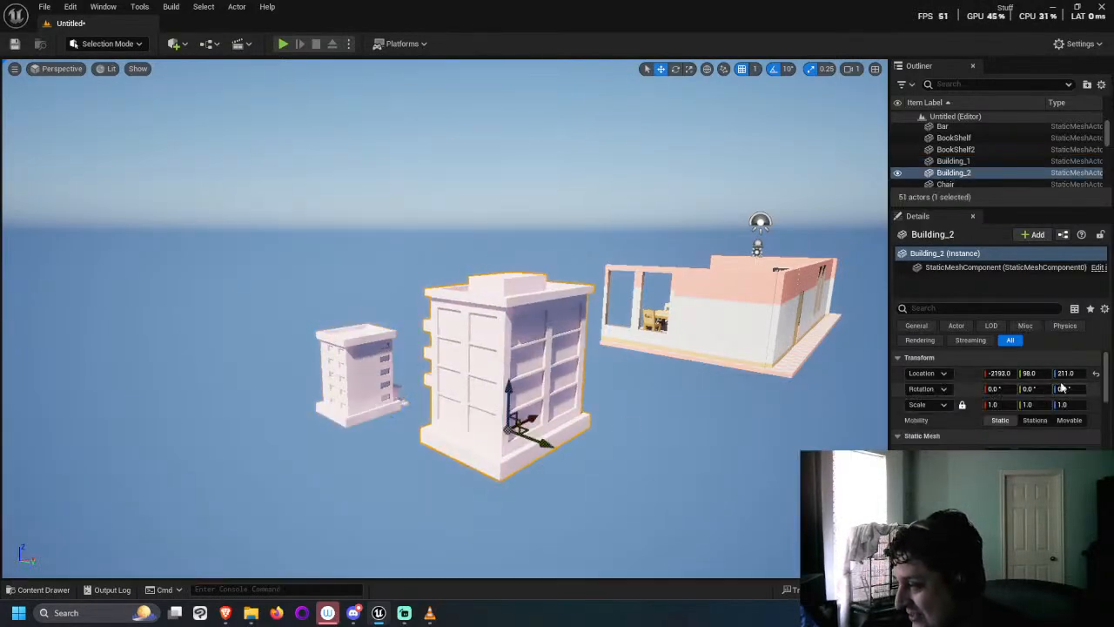
Step: Set Building_2's Z location to 0
left_click(1069, 372)
type("0")
key("Return")
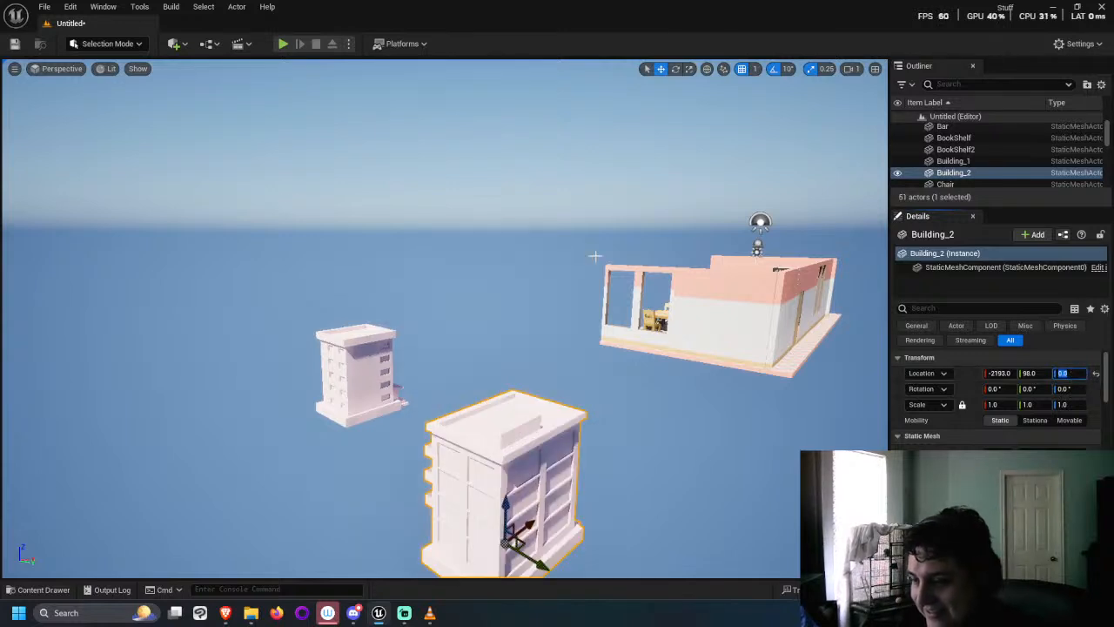
scroll(422, 438, "down", 3)
right_click_drag(421, 438, 410, 470)
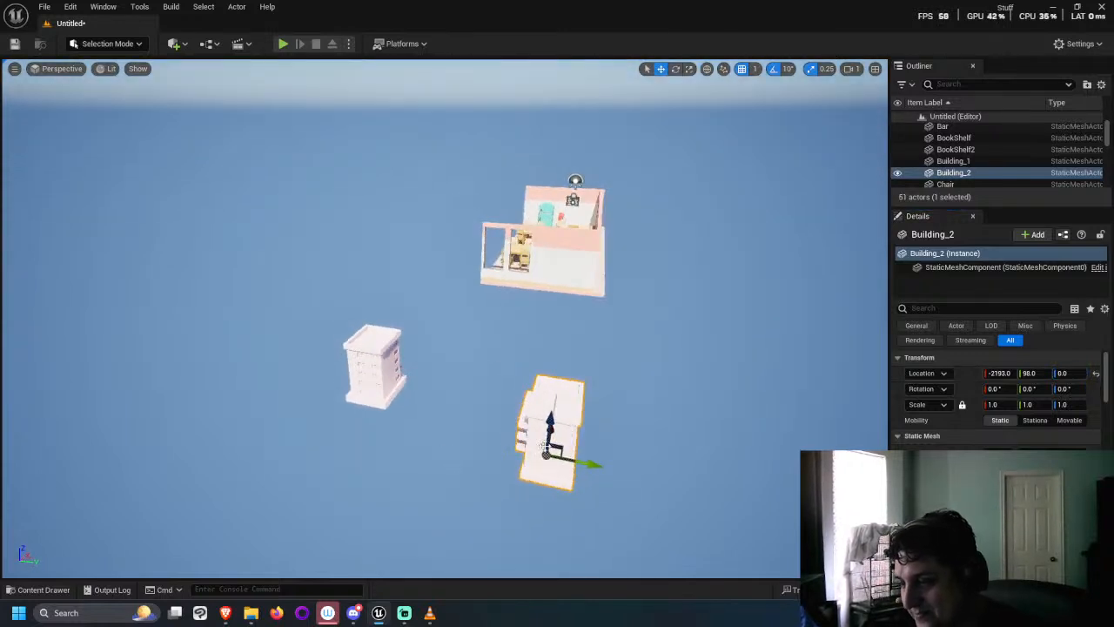
left_click_drag(564, 458, 432, 493, "alt")
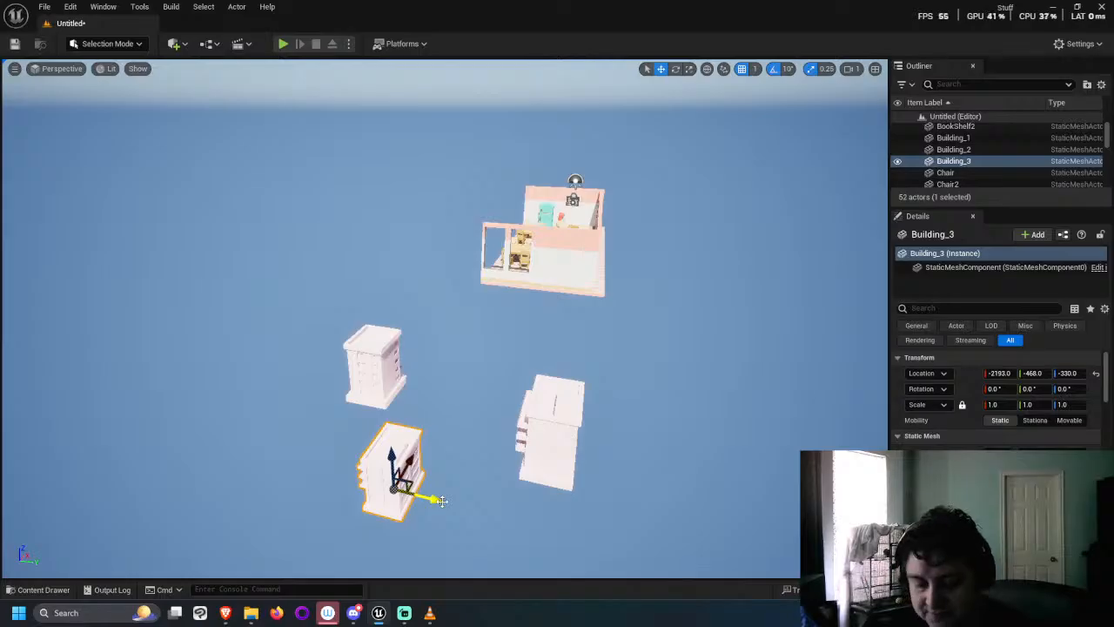
key("Delete")
Step: Move Building_2 near Building_1, to about X -2433, Y -332, and level it at Z 0
left_click(547, 430)
left_click_drag(555, 451, 435, 441)
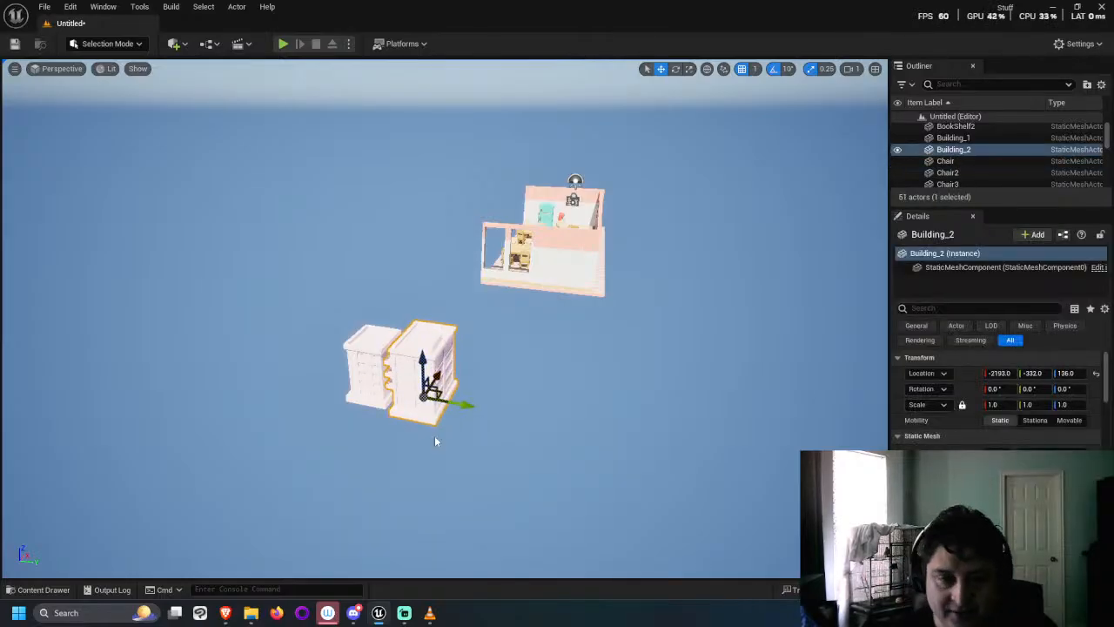
right_click_drag(401, 529, 402, 532)
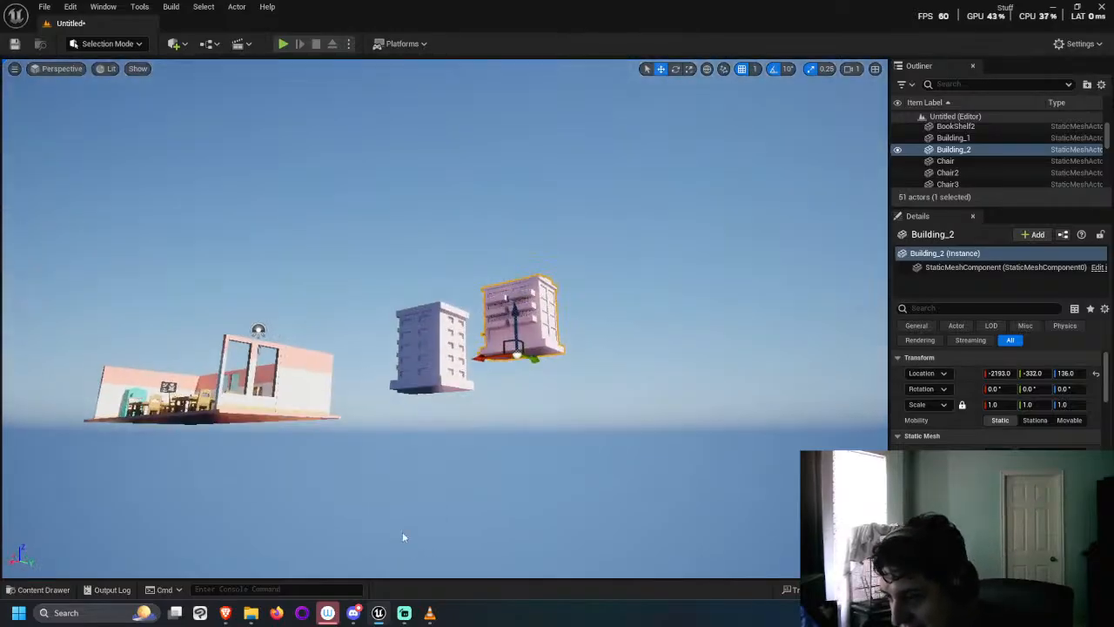
left_click(1079, 373)
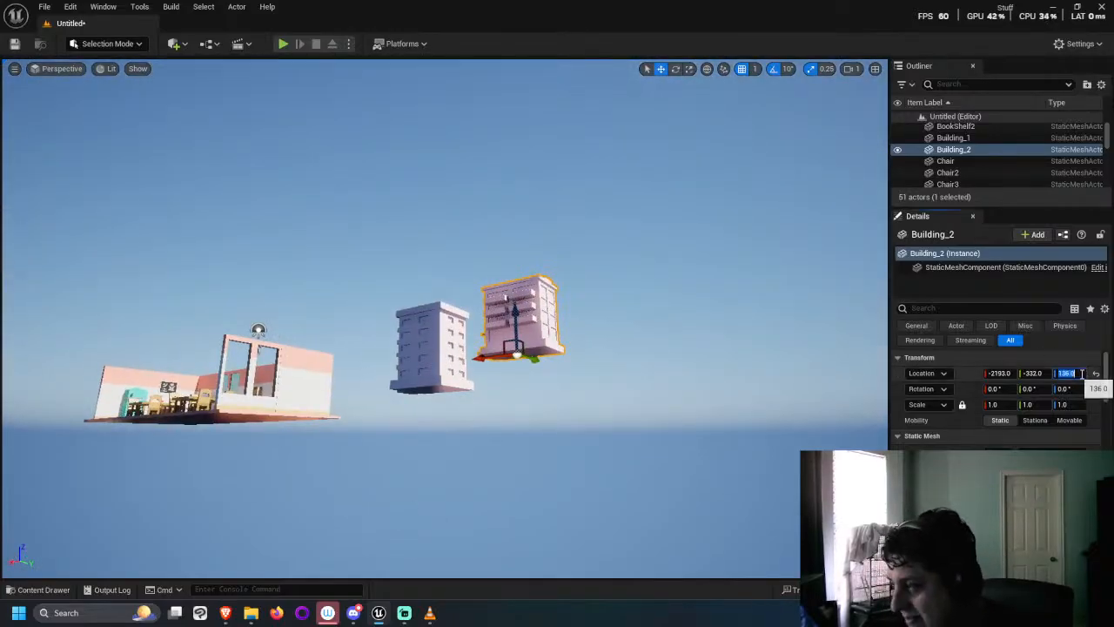
type("0")
key("Return")
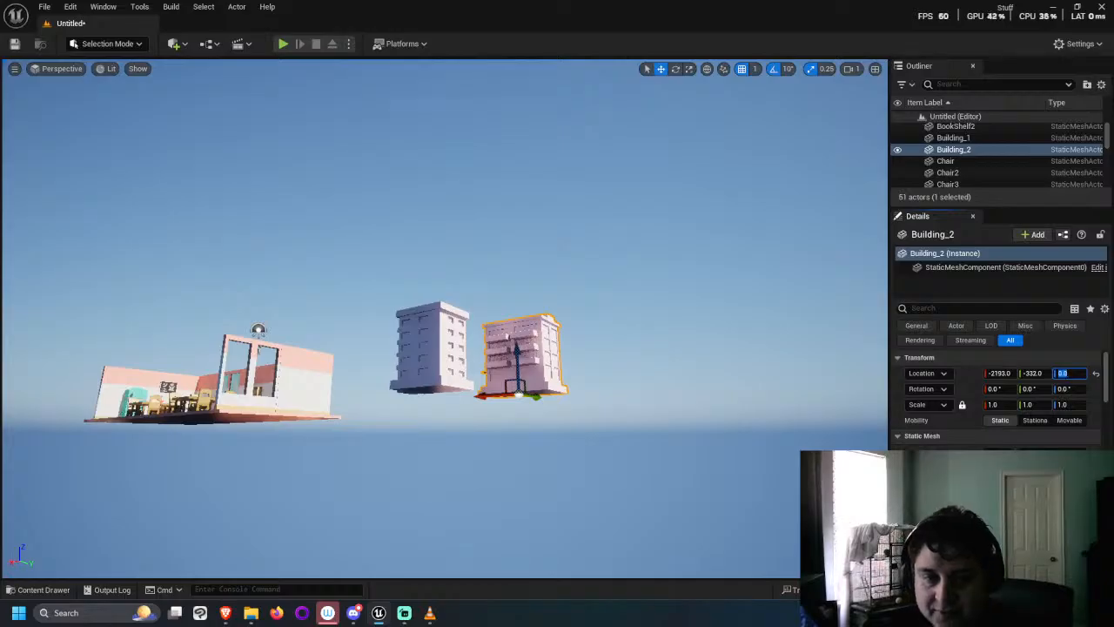
right_click_drag(461, 384, 462, 384)
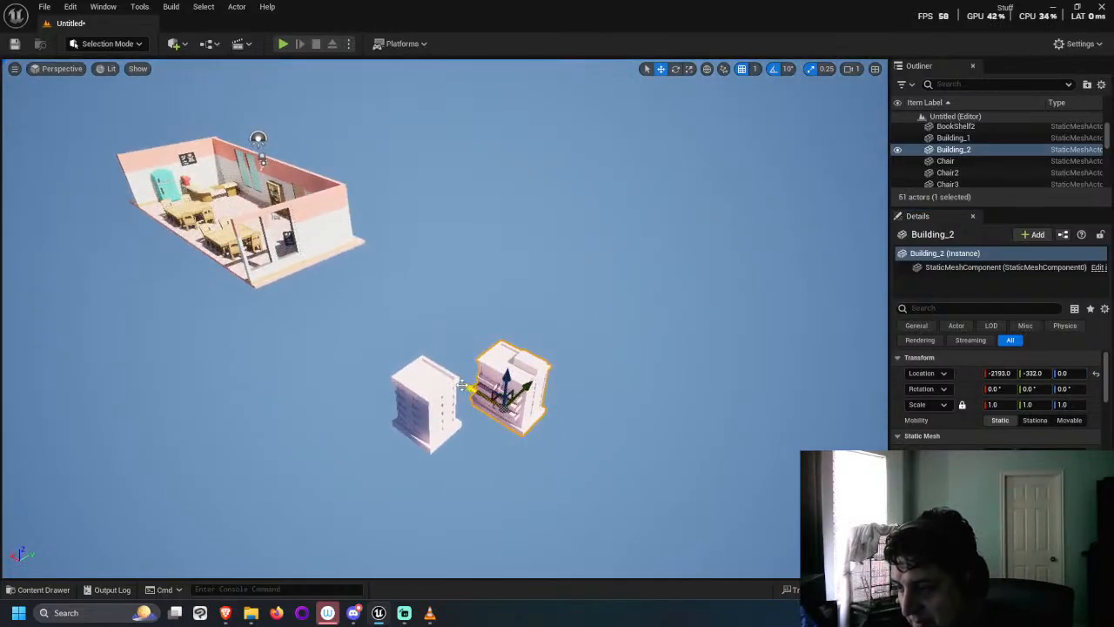
left_click_drag(462, 383, 514, 436)
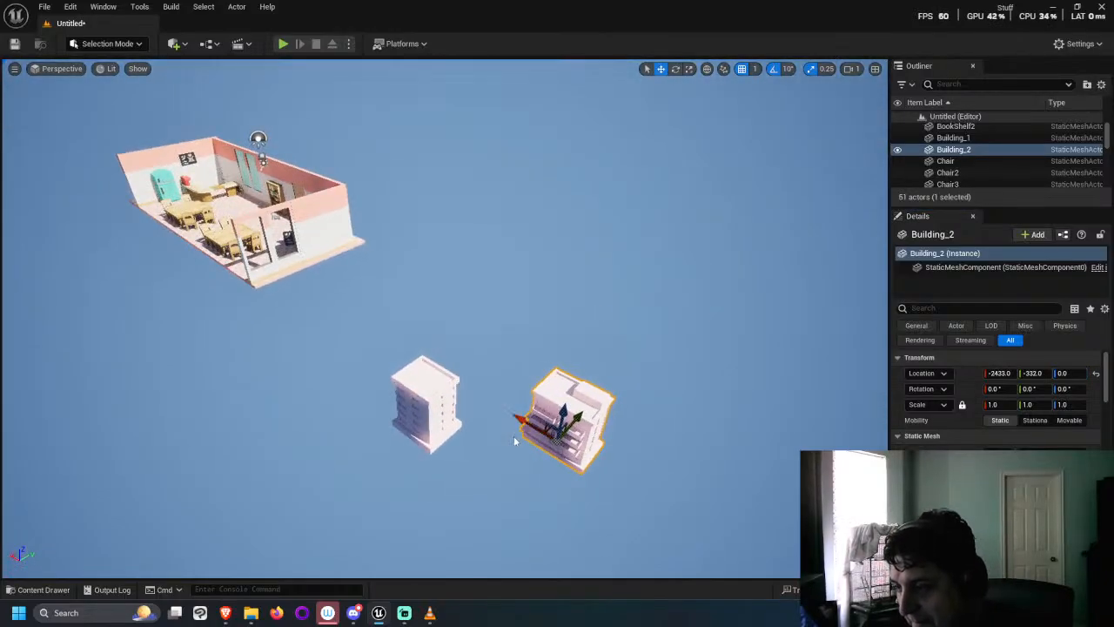
Step: Place the Building_3 mesh near the other two buildings and set its Z location to 0
left_click(39, 589)
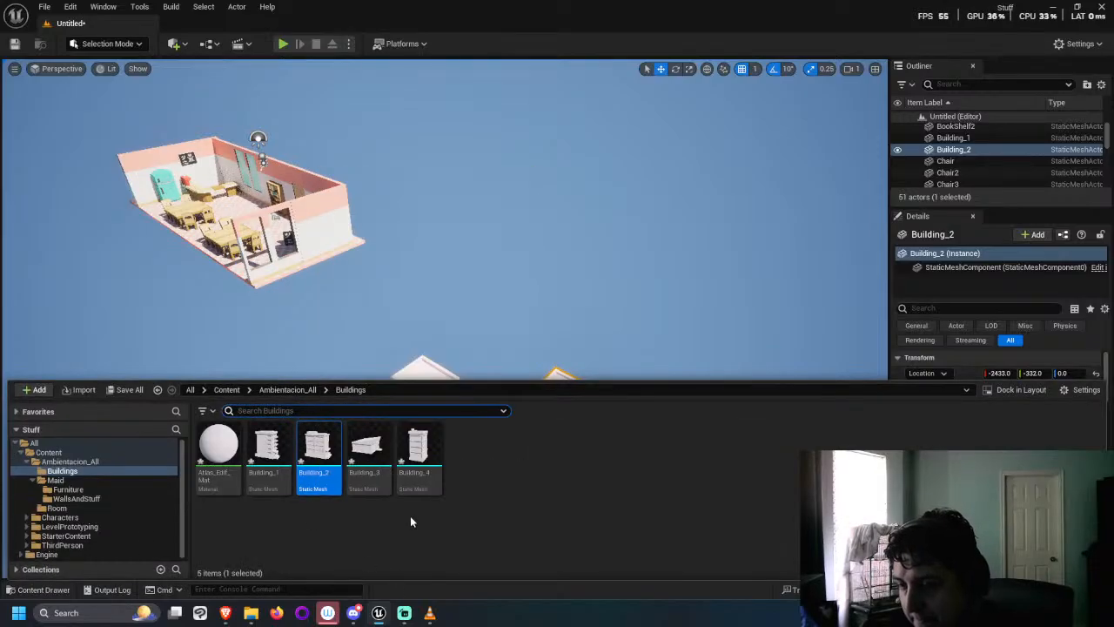
left_click_drag(381, 466, 502, 329)
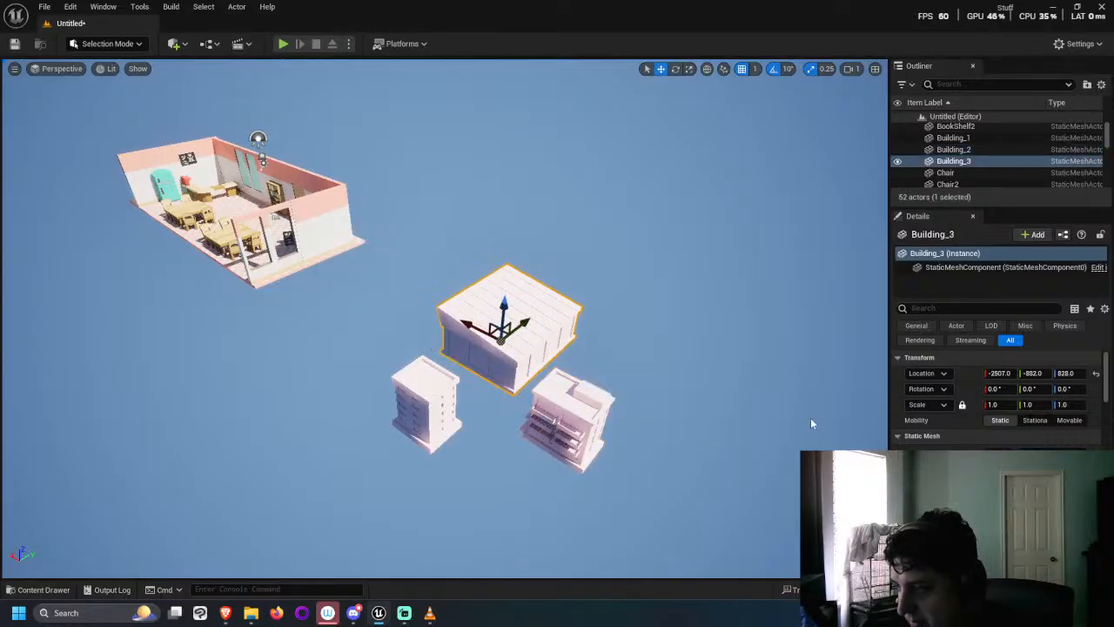
left_click(1067, 373)
type("0")
key("Return")
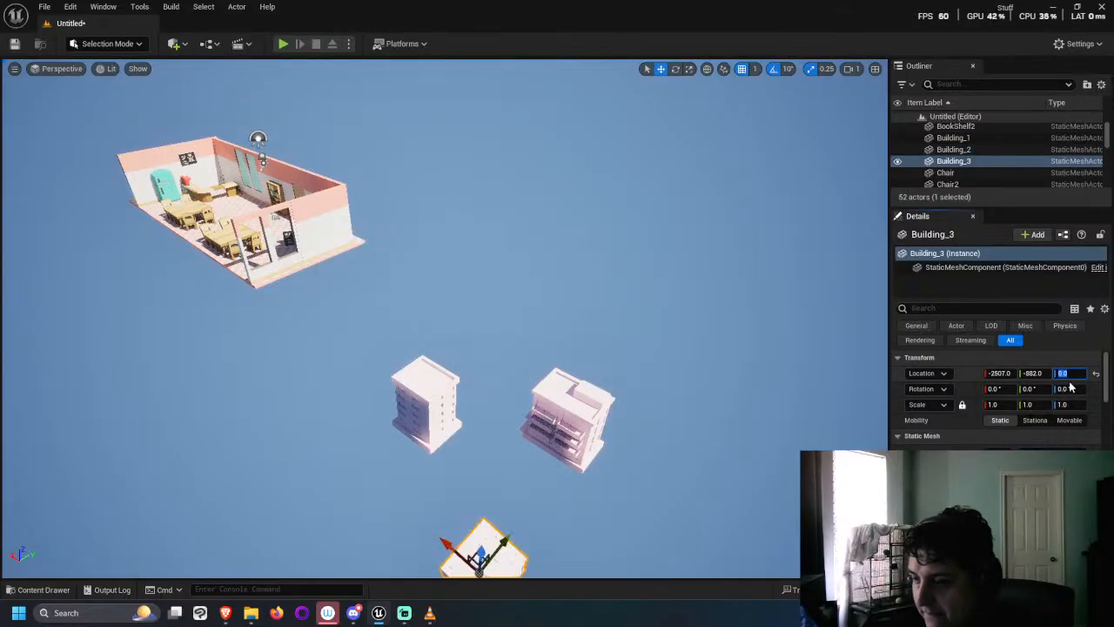
mouse_move(460, 458)
right_mouse_down()
mouse_move(460, 487)
mouse_move(461, 458)
right_mouse_up()
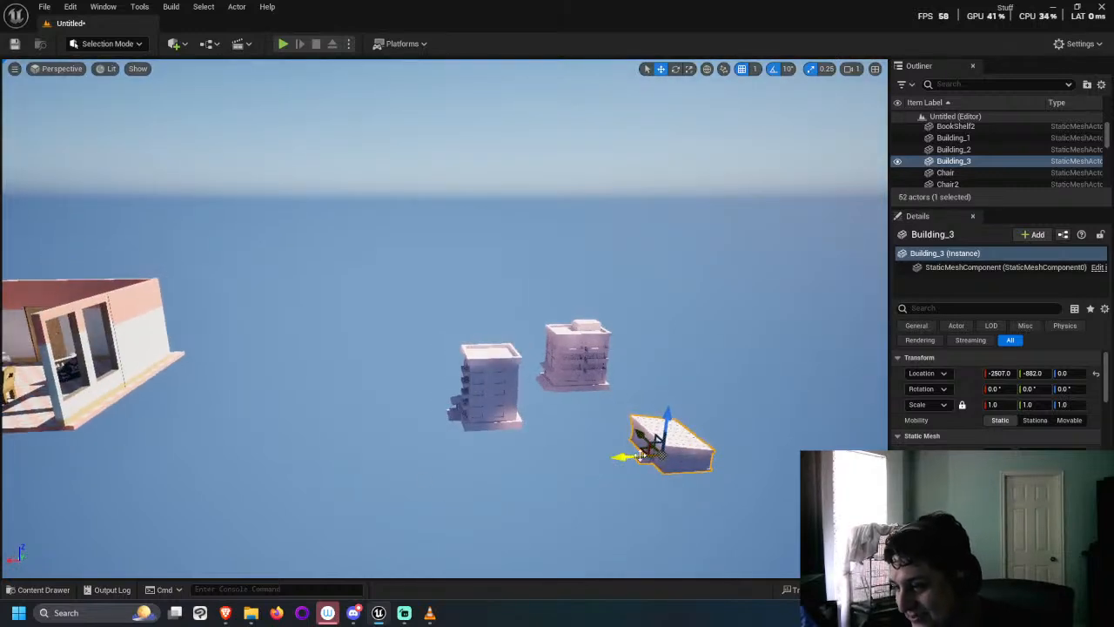
Step: Move Building_3 to the far side of Building_2, to about X -2767, Y 32, keeping it at ground level
right_click_drag(640, 454, 639, 474)
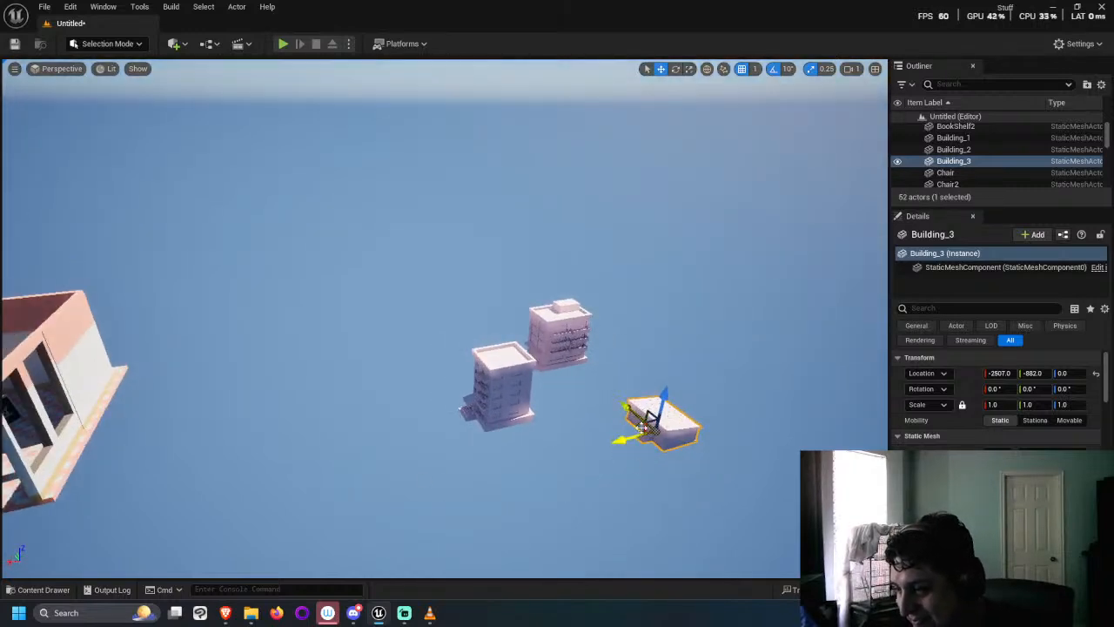
left_click_drag(649, 419, 636, 361)
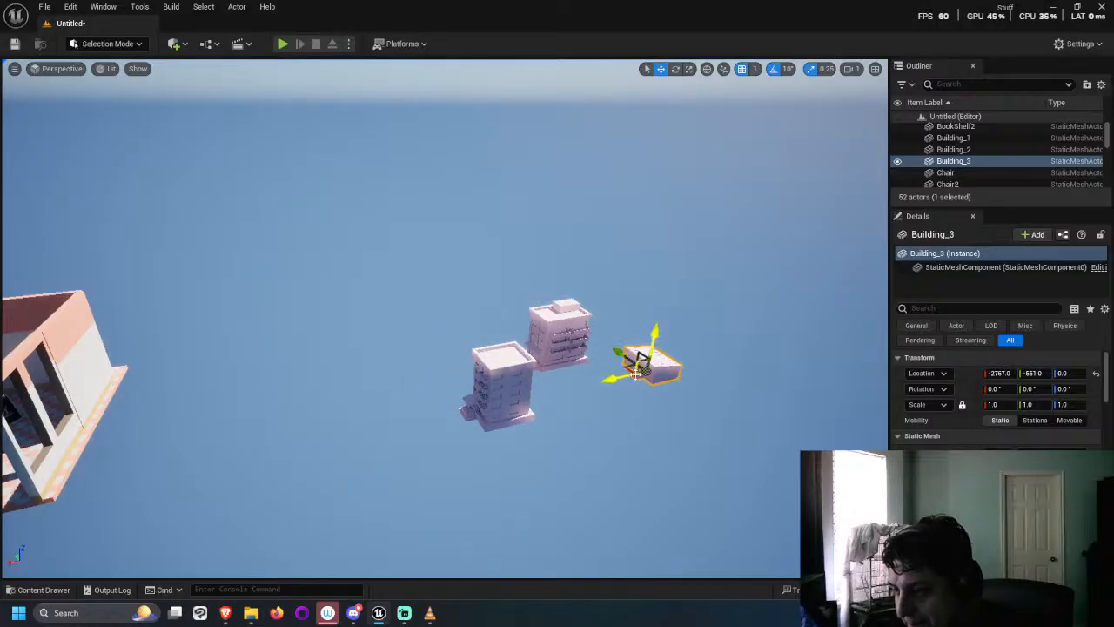
right_click_drag(636, 361, 663, 441)
left_click_drag(663, 442, 659, 336)
Step: Place the Building_4 mesh in the open space near the other buildings and set its Z location to 0
left_click(61, 591)
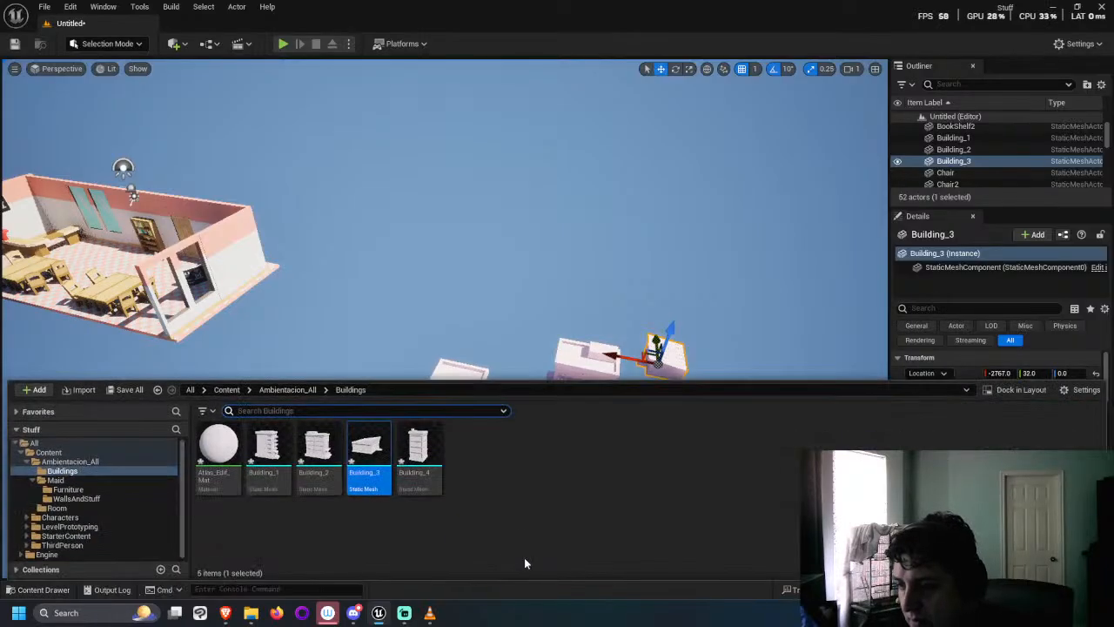
left_click_drag(368, 454, 612, 441)
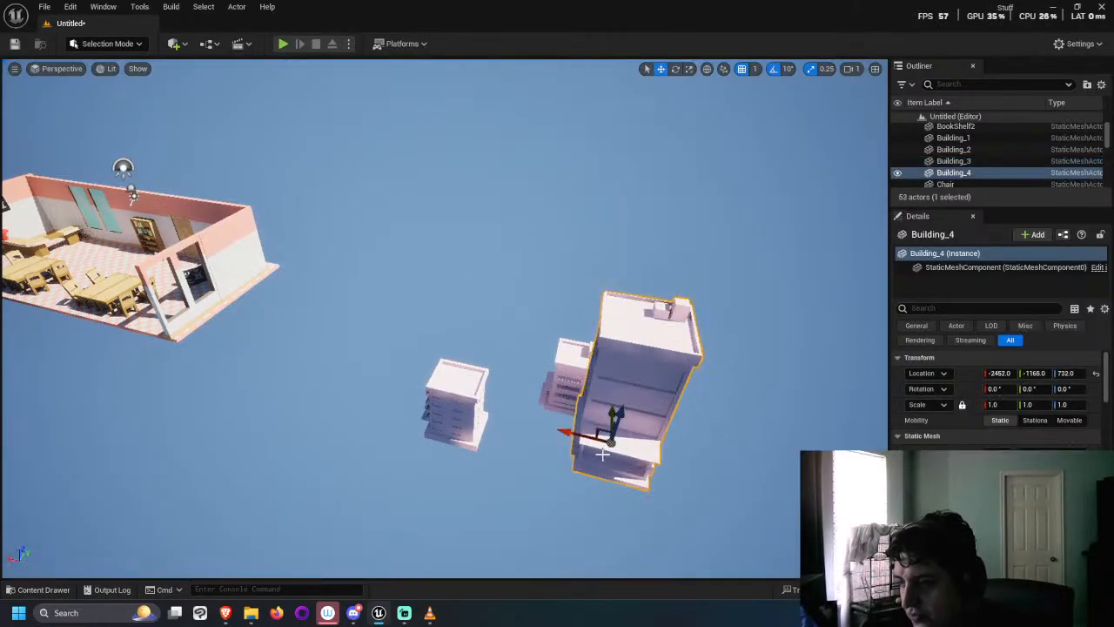
left_click(1066, 372)
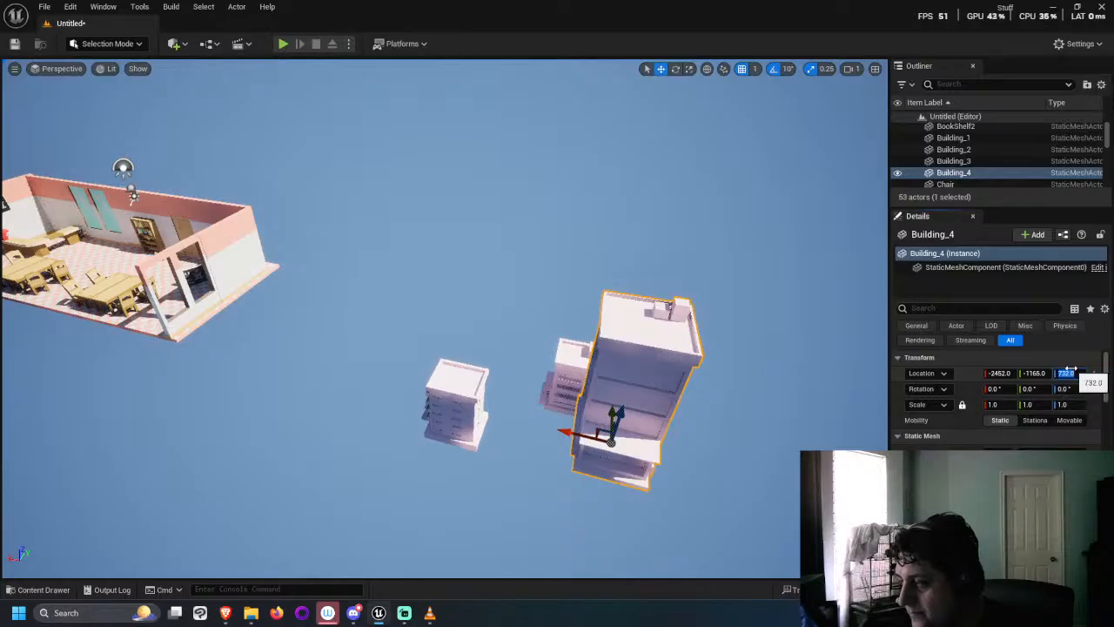
type("0")
key("Return")
Step: Move Building_4 to the end of the building row nearest the room, at about X -1769, Y -838
scroll(588, 494, "down", 3)
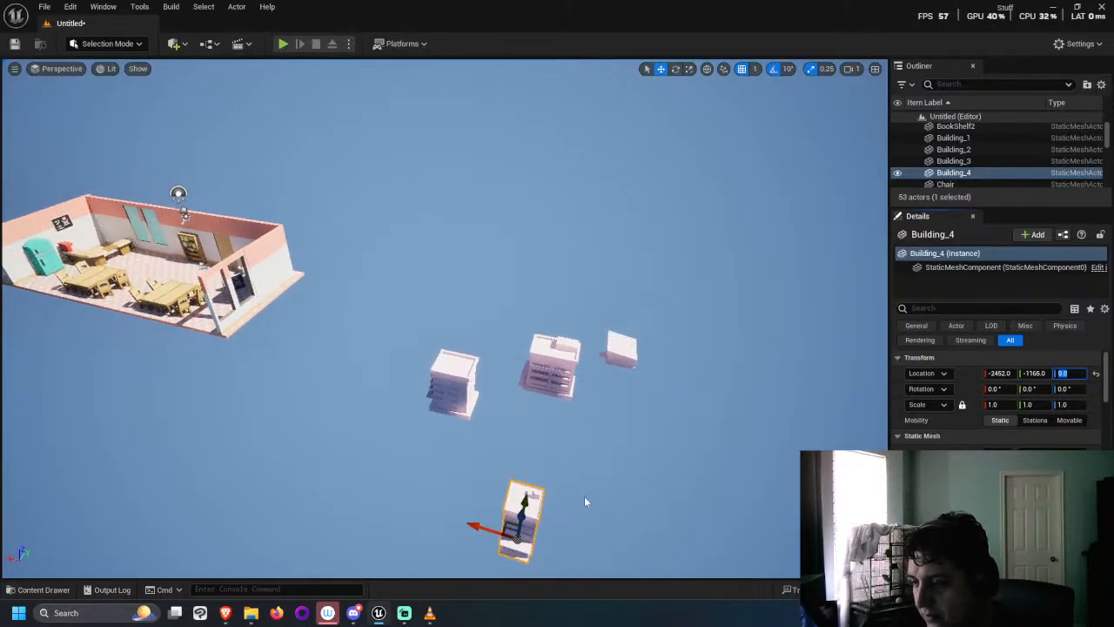
left_click_drag(508, 525, 363, 407)
right_click_drag(363, 408, 472, 492)
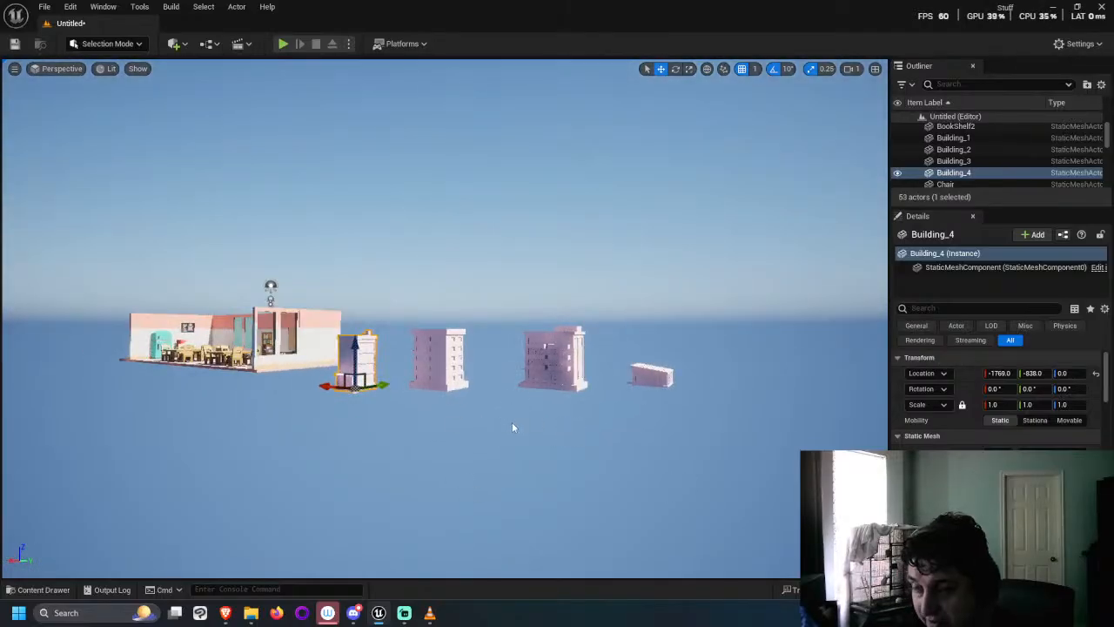
right_click_drag(642, 372, 644, 373)
left_click(642, 374)
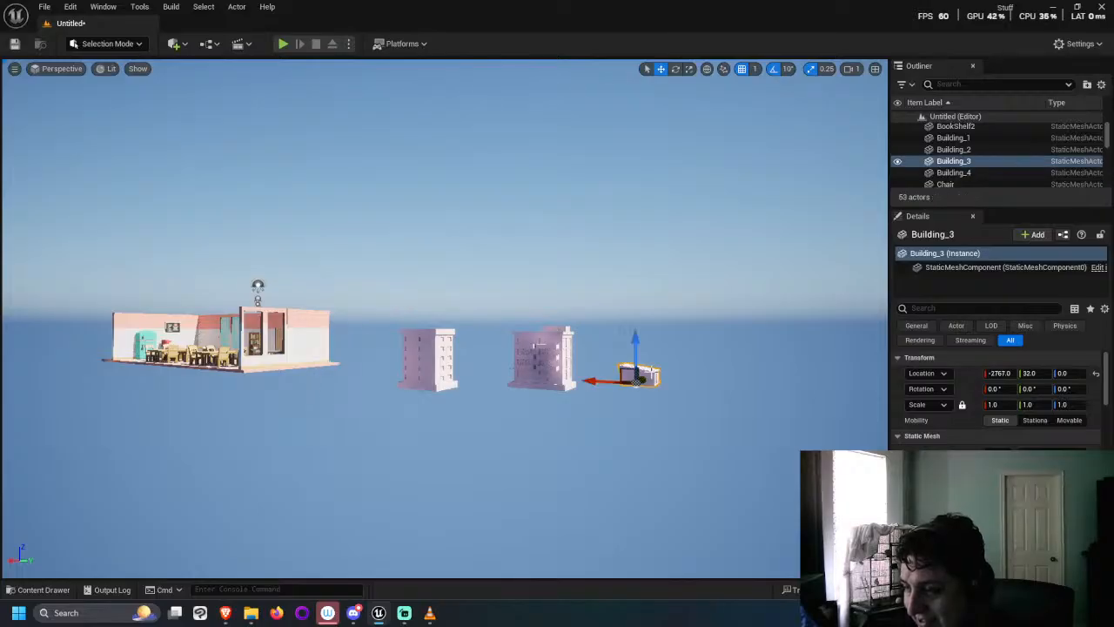
left_click_drag(637, 346, 609, 391)
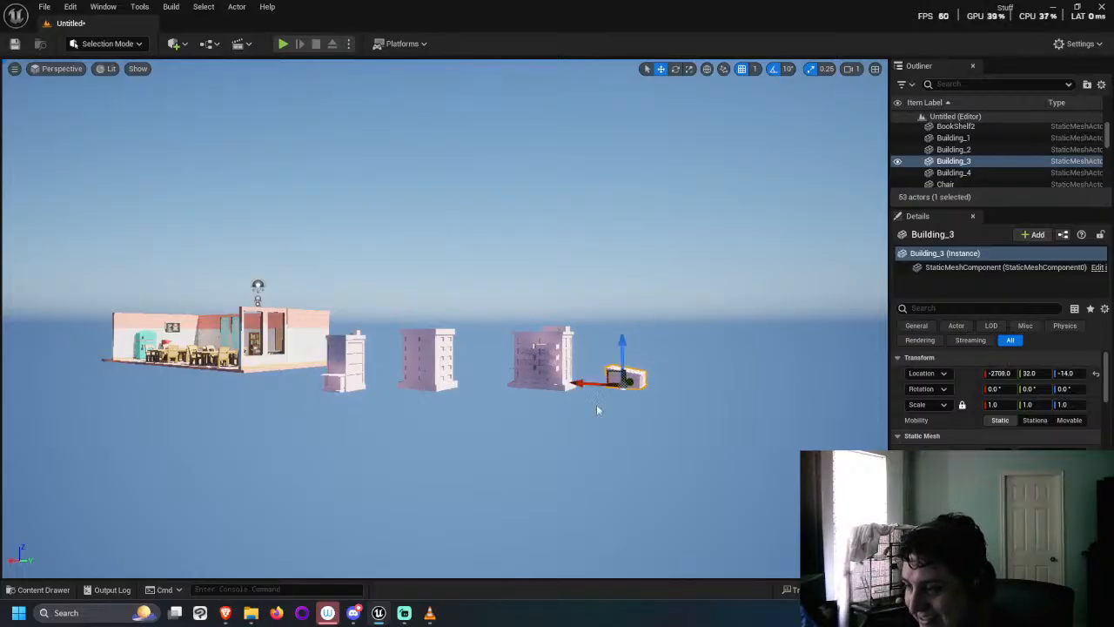
mouse_move(596, 404)
right_mouse_down()
mouse_move(662, 414)
mouse_move(612, 410)
mouse_move(611, 392)
right_mouse_up()
key("ctrl+z")
Step: Nudge Building_3 to about X -2728, Y 20 and Building_2 to about X -2416, Y -353
right_click_drag(597, 346, 570, 301)
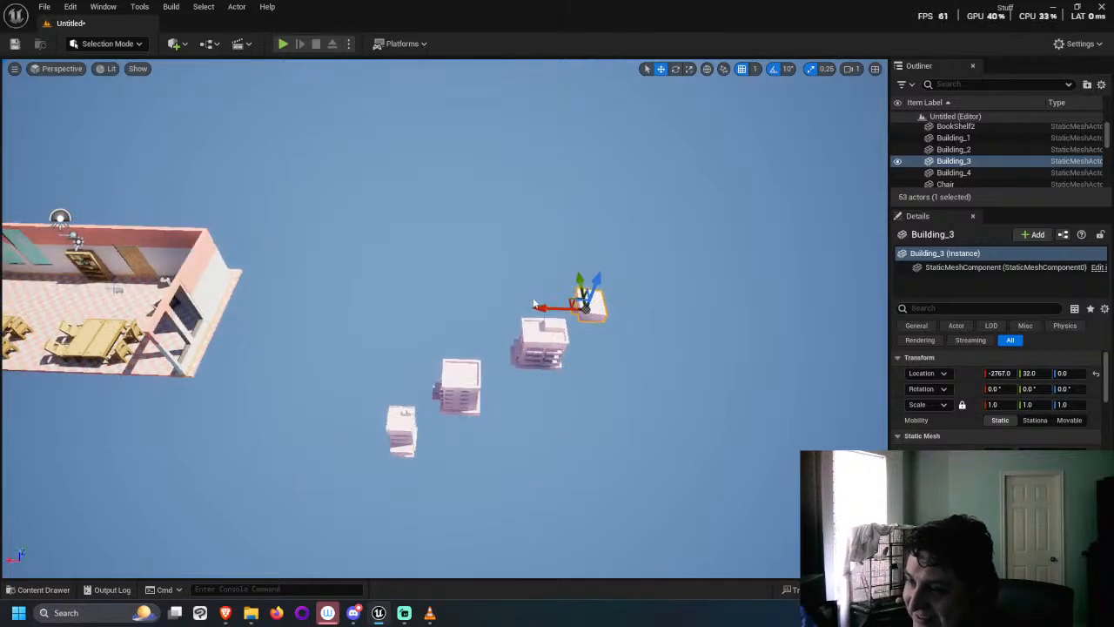
left_click_drag(572, 300, 562, 300)
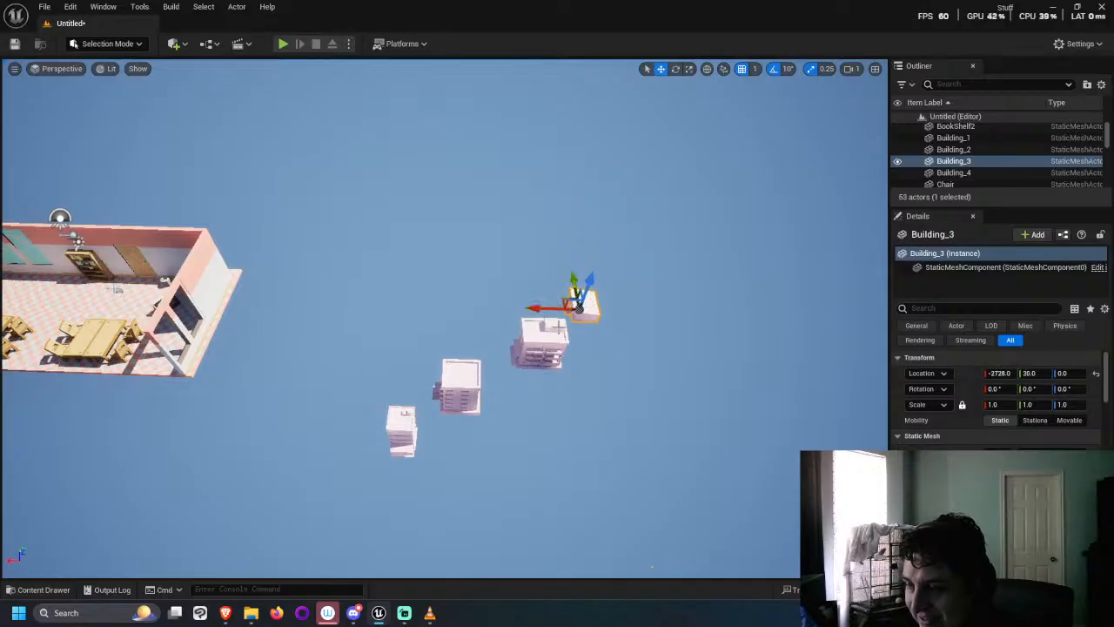
left_click(548, 341)
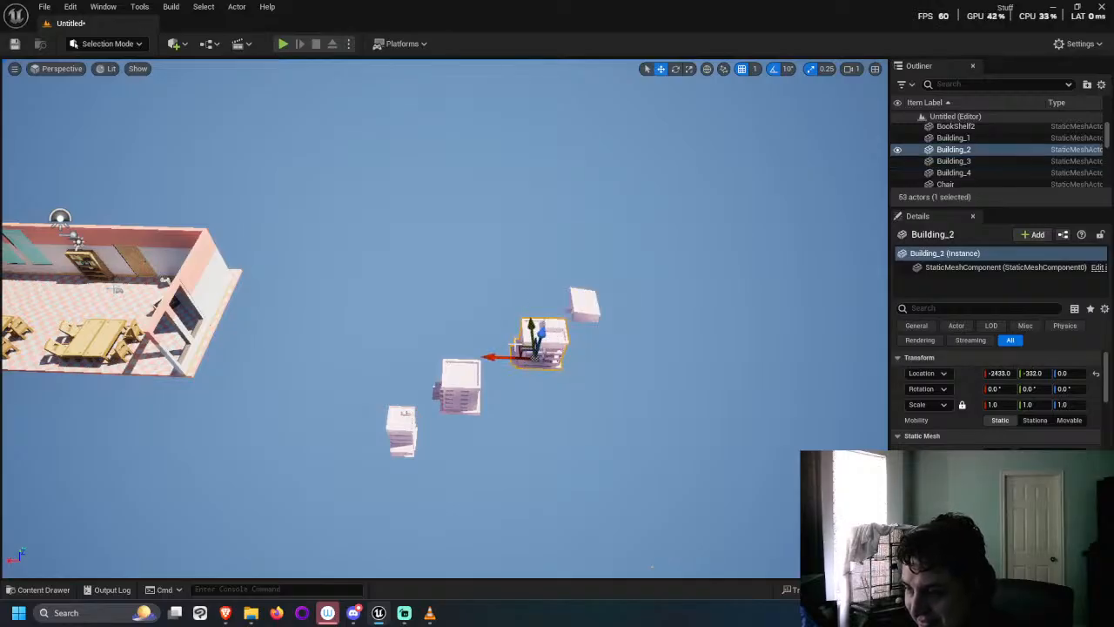
left_click_drag(515, 346, 507, 349)
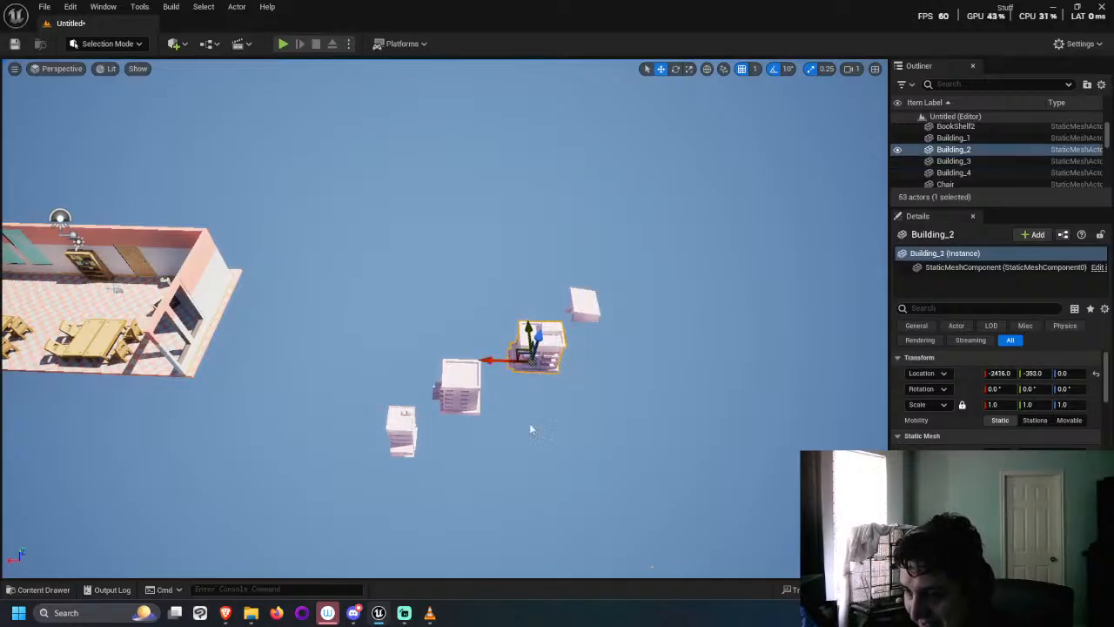
left_click_drag(529, 423, 338, 477, "alt")
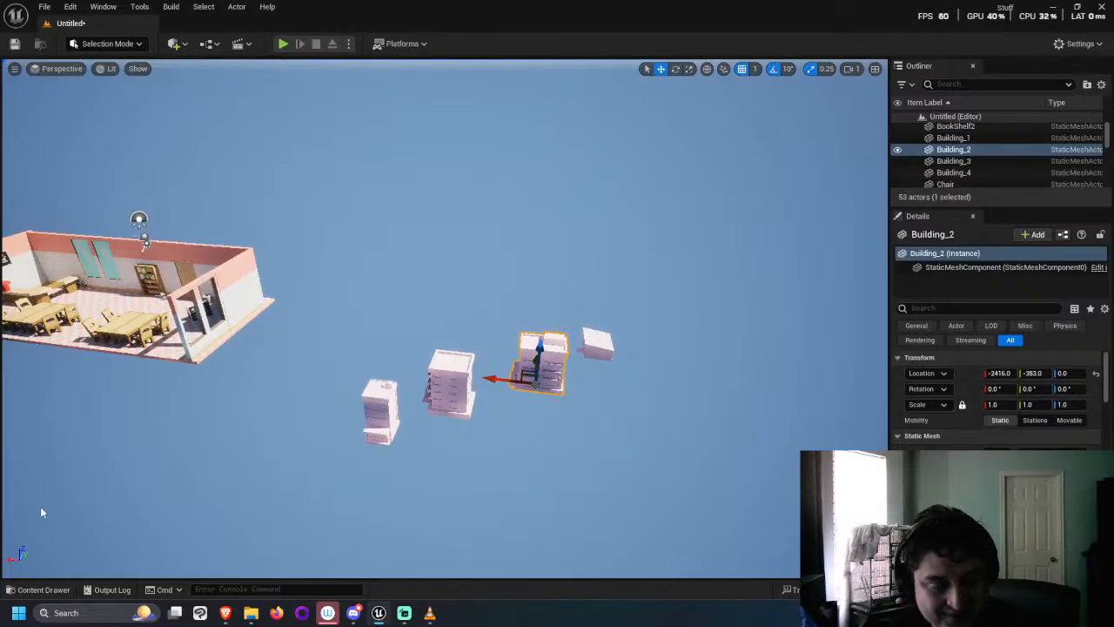
left_click_drag(280, 197, 267, 227)
left_click_drag(313, 338, 259, 480, "alt")
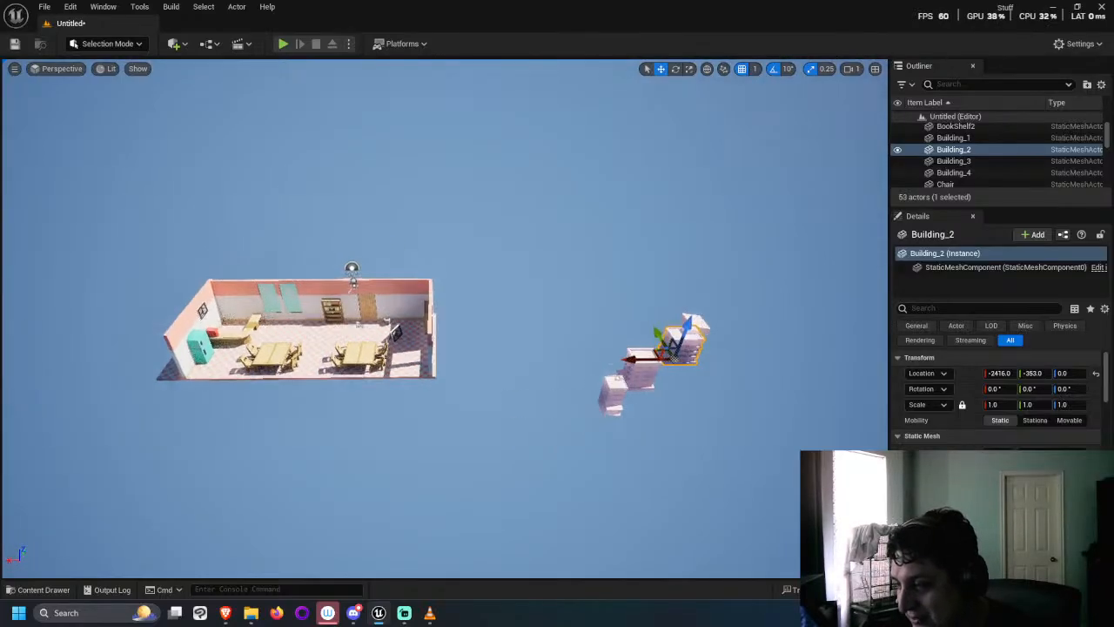
mouse_move(251, 613)
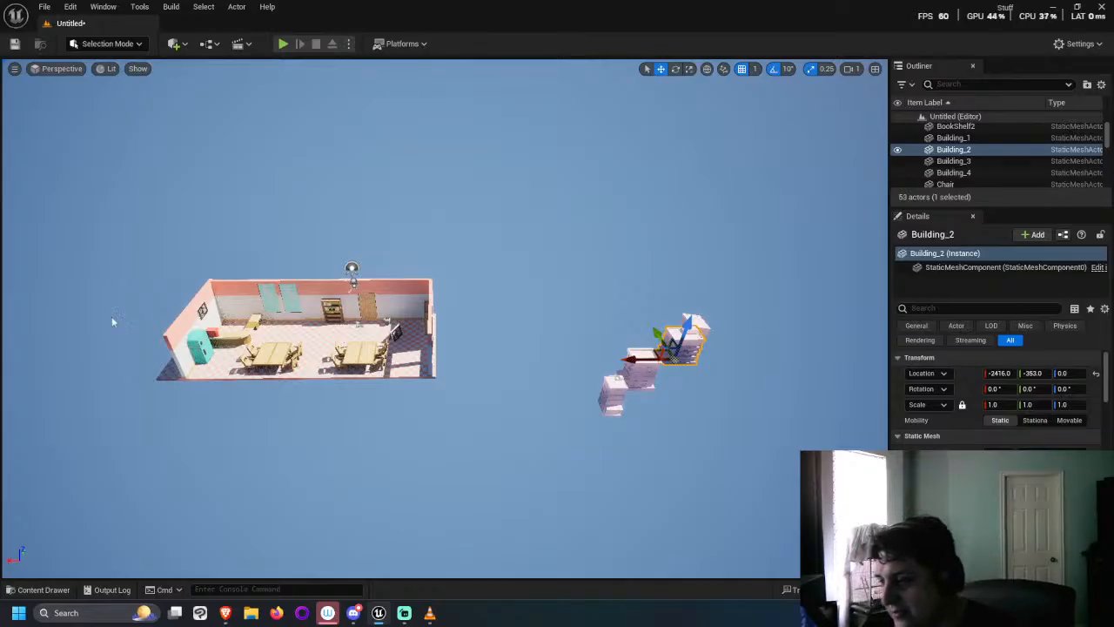
left_click(56, 592)
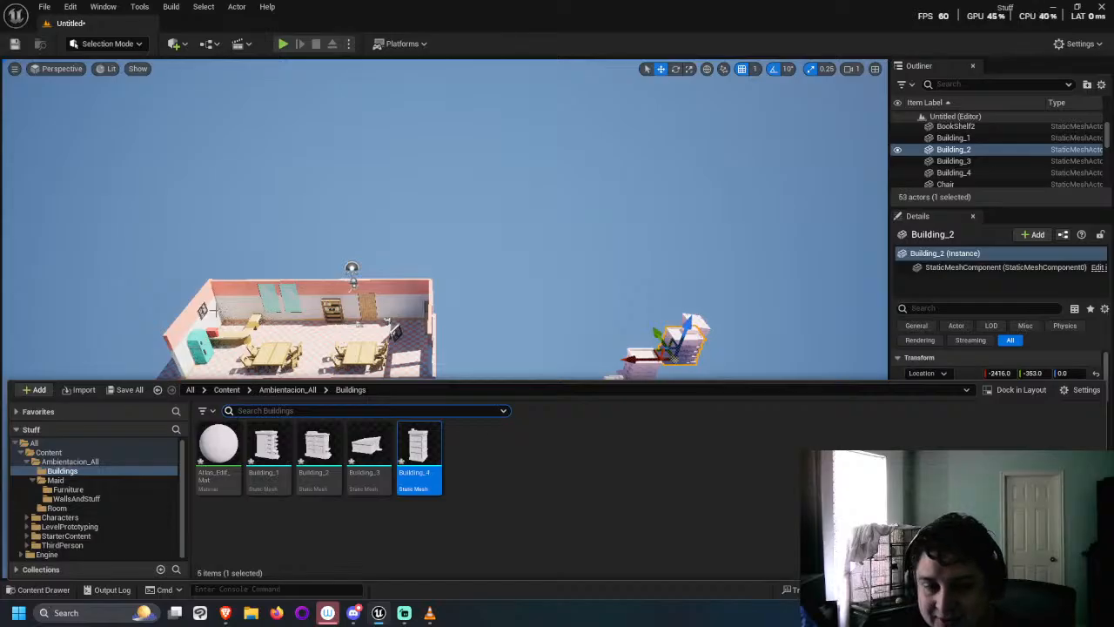
right_click_drag(436, 261, 270, 312)
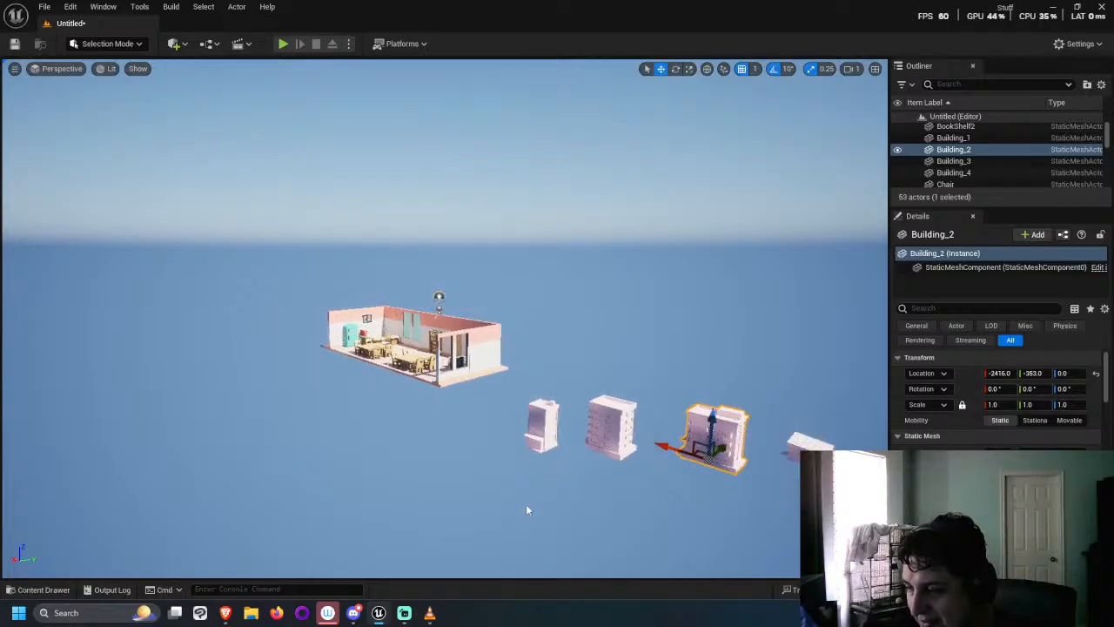
Step: Select all four buildings together, try a uniform scale of 10 on them, and set the scale to 5
right_click_drag(551, 377, 580, 376)
left_click(472, 430)
left_click(514, 414, "ctrl")
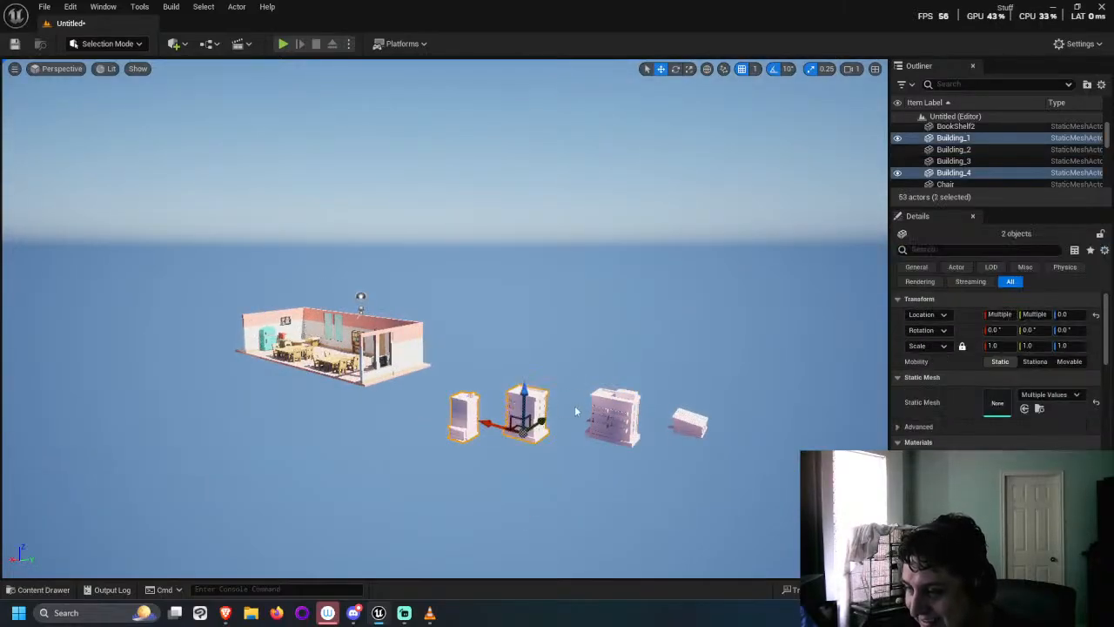
left_click(600, 409, "ctrl")
left_click(689, 423, "ctrl")
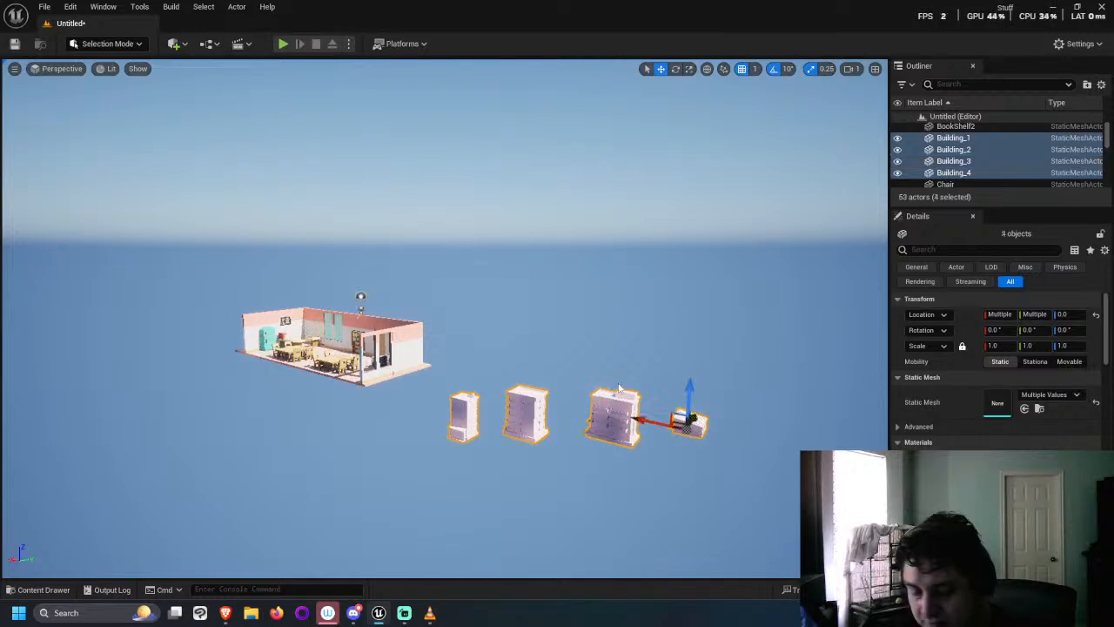
key("e")
key("r")
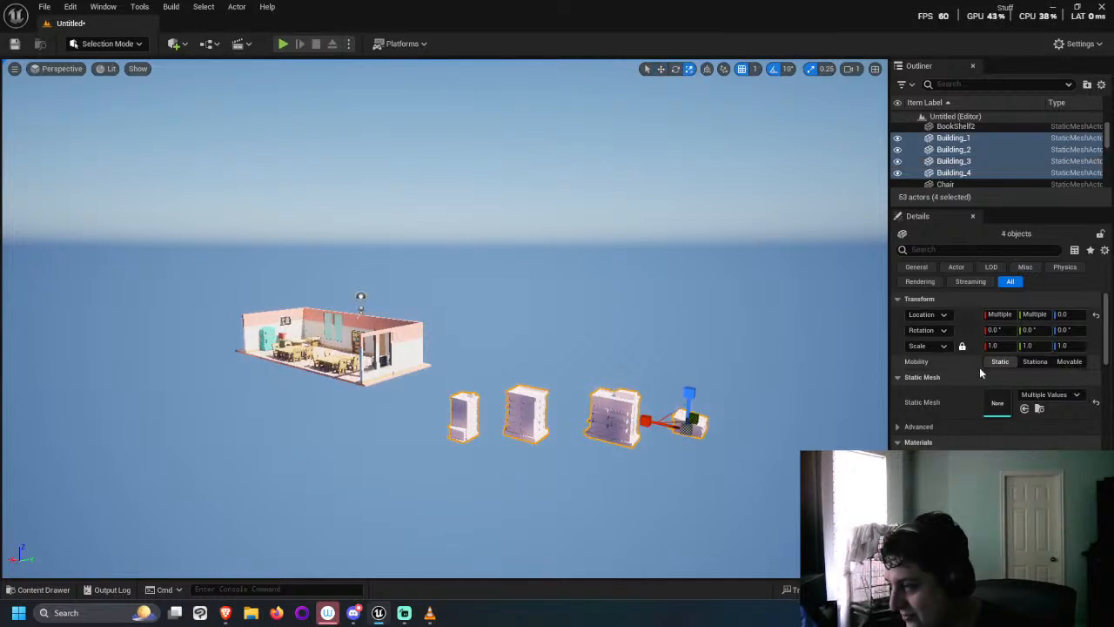
left_click(997, 347)
type("10")
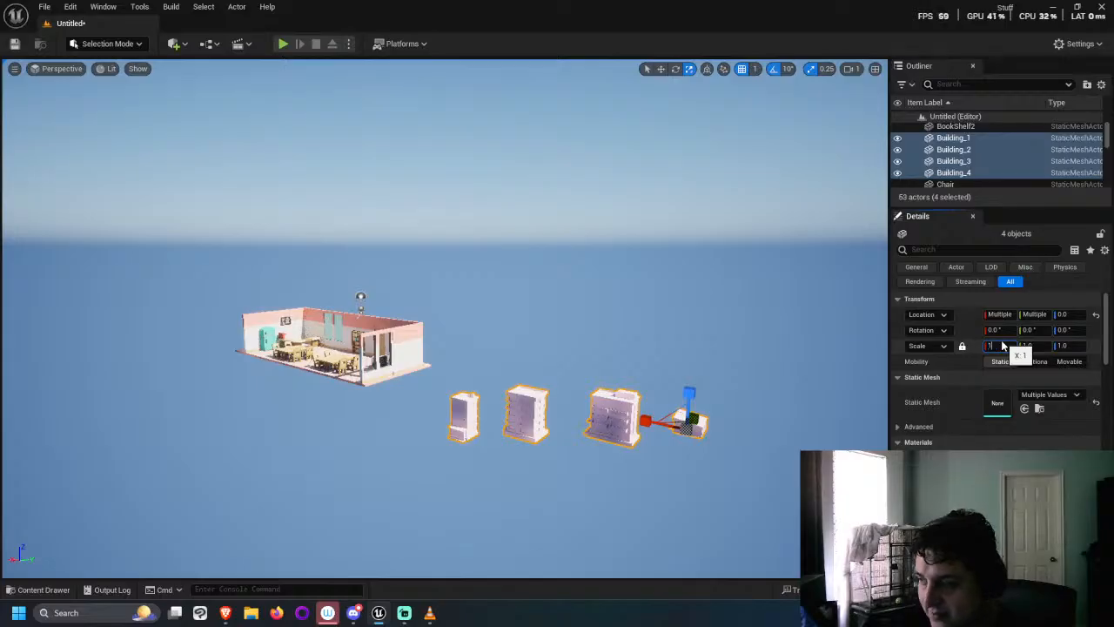
key("Return")
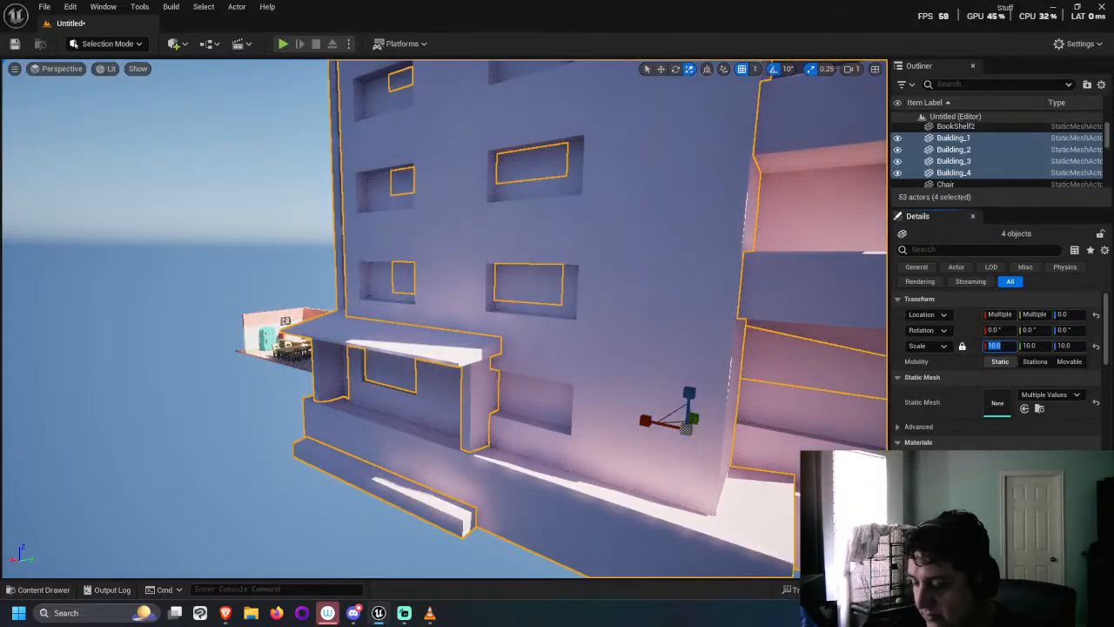
type("5")
key("Return")
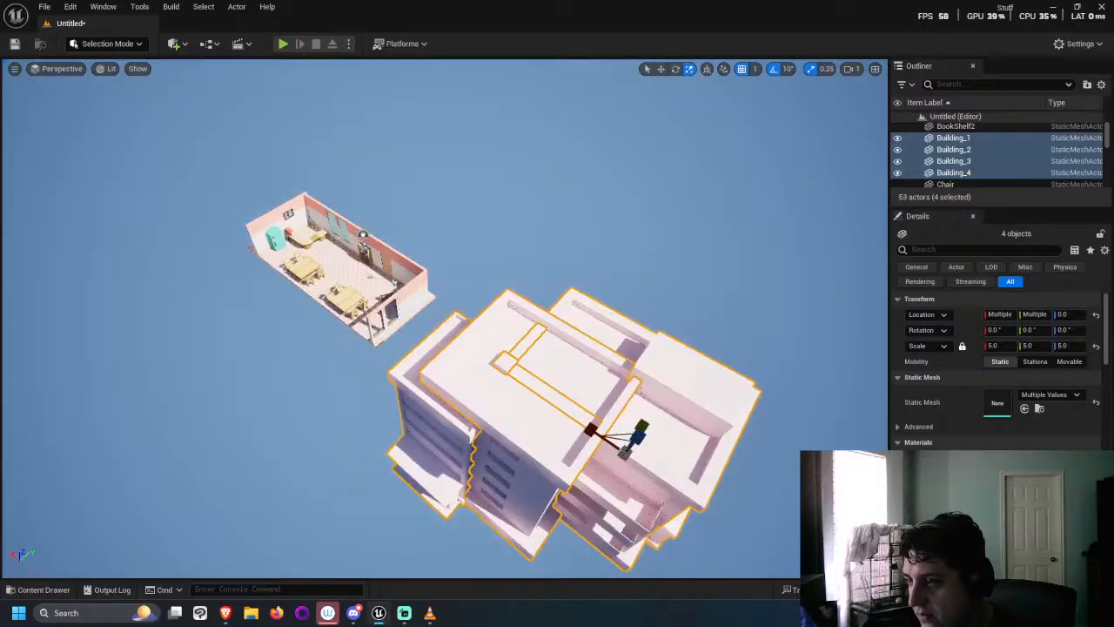
Step: Move Building_1 along the Y axis to about Y 525, out of the overlapping buildings
left_click_drag(600, 311, 599, 321, "alt")
left_click(498, 440)
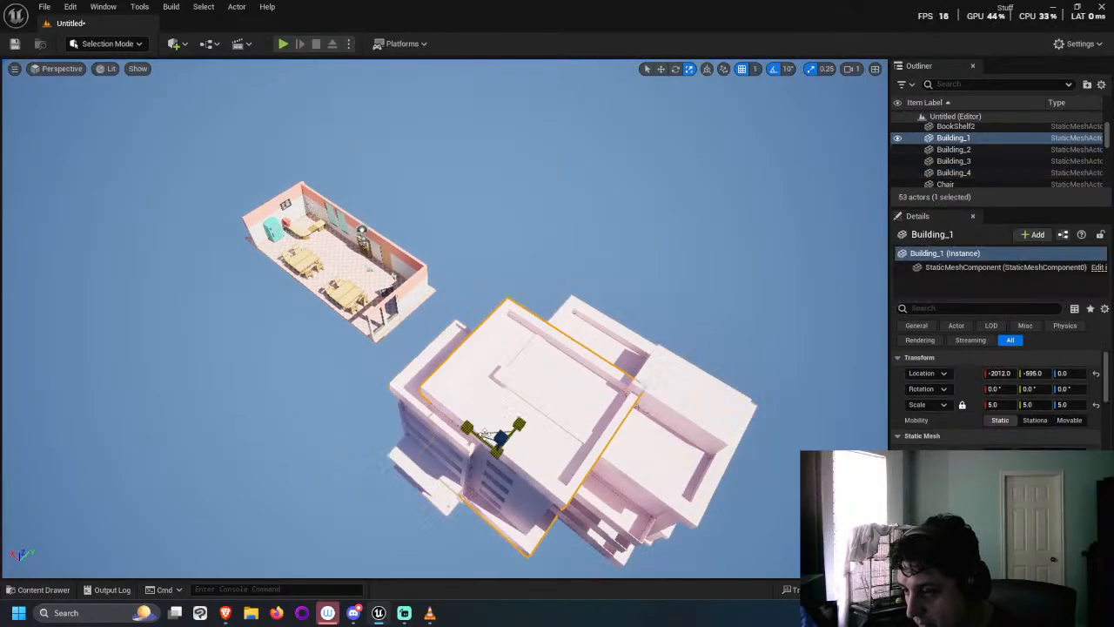
left_click_drag(498, 440, 503, 396, "alt")
mouse_move(488, 475)
left_mouse_down("alt")
mouse_move(518, 470)
mouse_move(488, 474)
left_mouse_up("alt")
key("w")
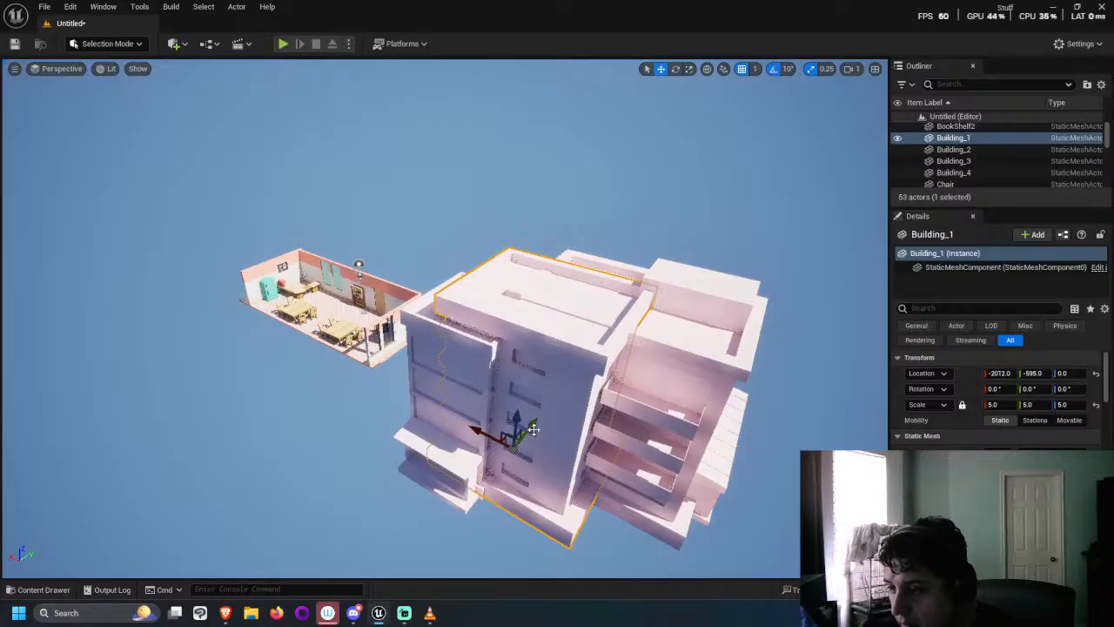
left_click_drag(534, 428, 616, 305)
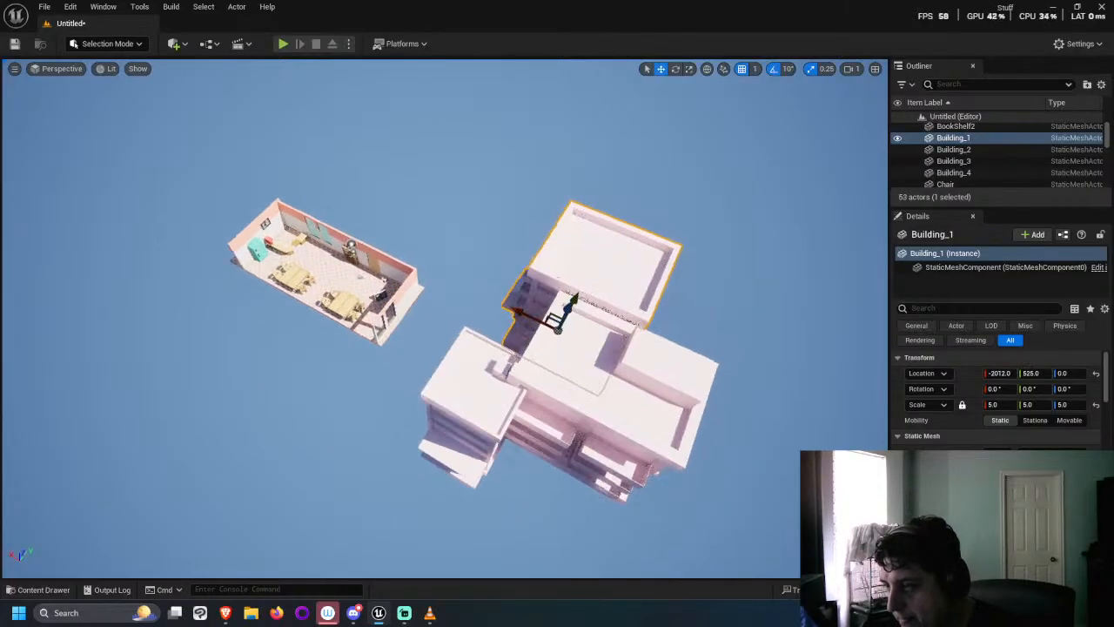
Step: Switch to the top view and move Building_3 clear of the others, to about X -3050, Y 1525
left_click(56, 69)
left_click(103, 112)
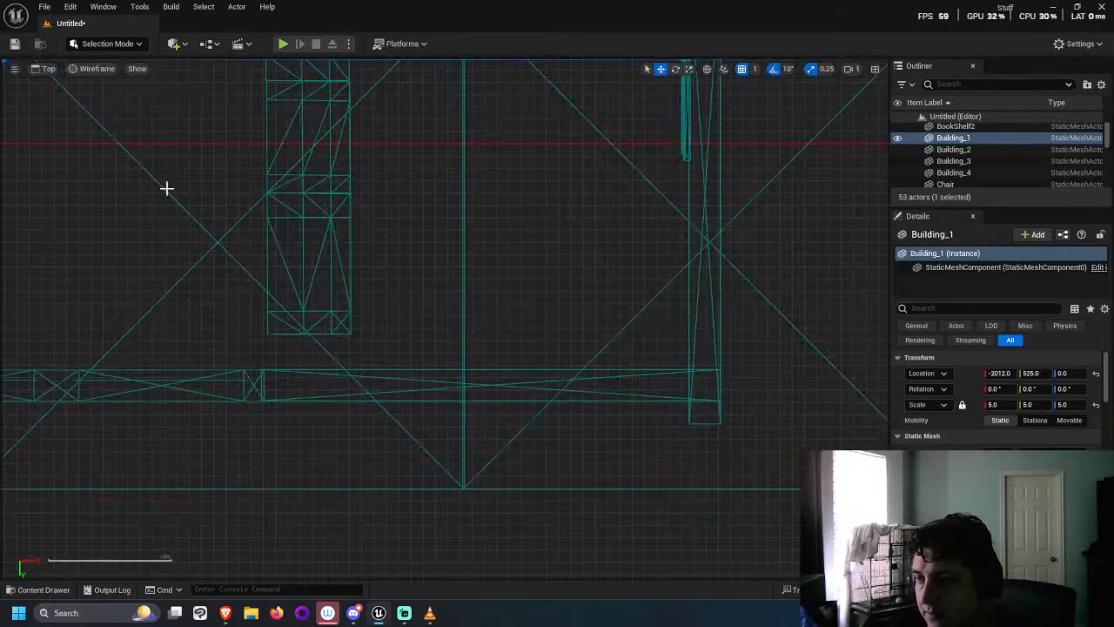
scroll(375, 382, "down", 4)
scroll(582, 353, "down", 1)
middle_click_drag(180, 422, 827, 376)
right_click_drag(415, 461, 880, 393)
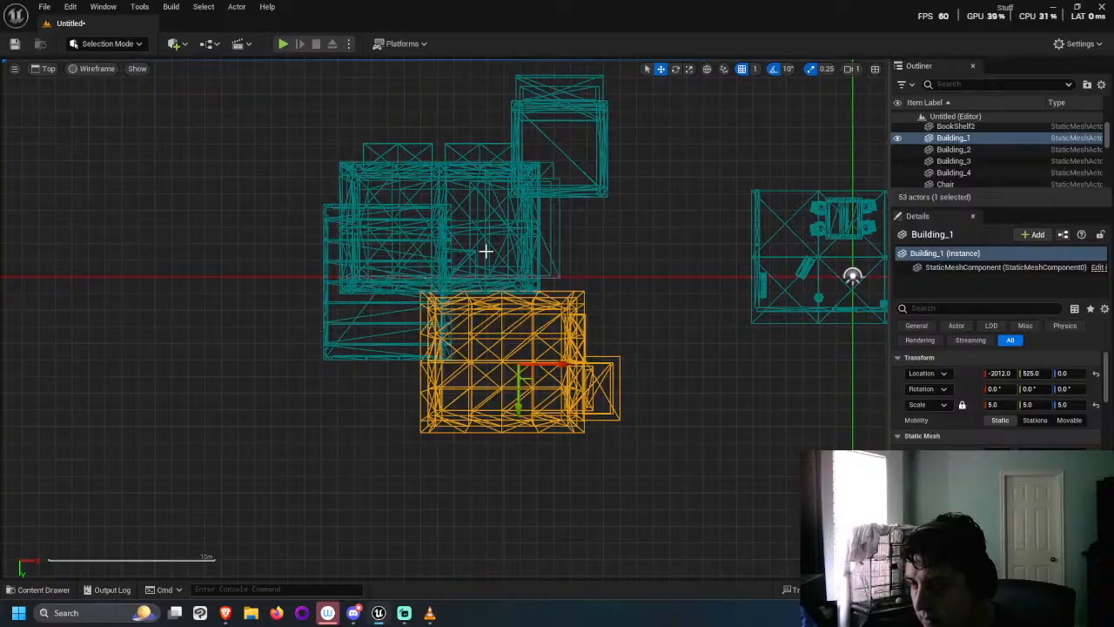
left_click(397, 281)
left_click_drag(403, 299, 353, 540)
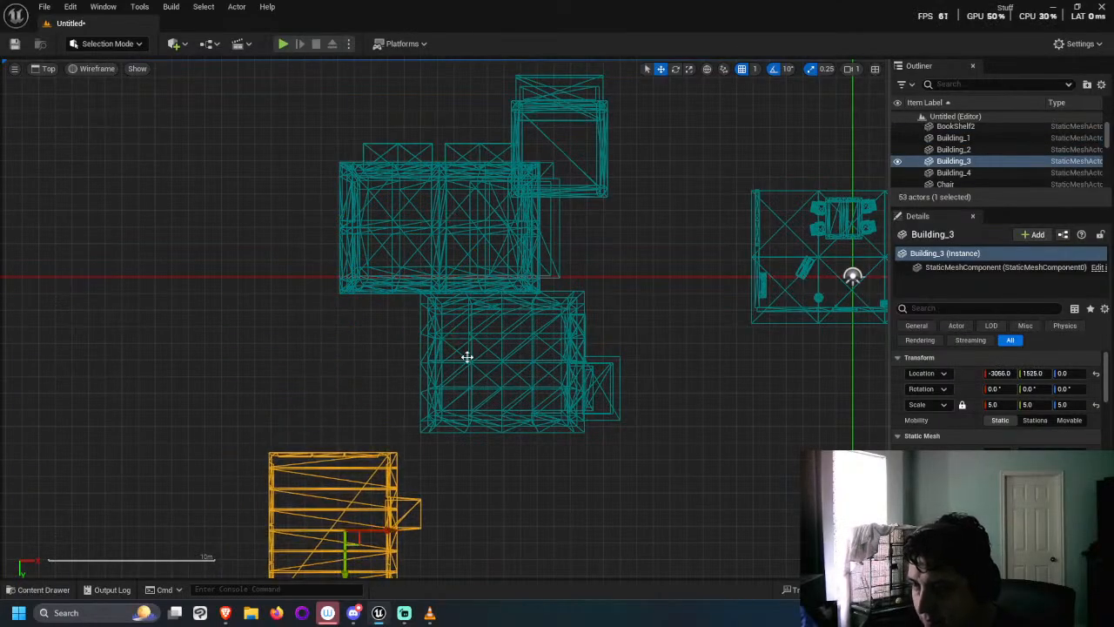
Step: Reposition Building_1 to about X -2529, Y 71 and shift Building_3 diagonally closer behind it
left_click(519, 368)
left_click_drag(519, 370, 444, 302)
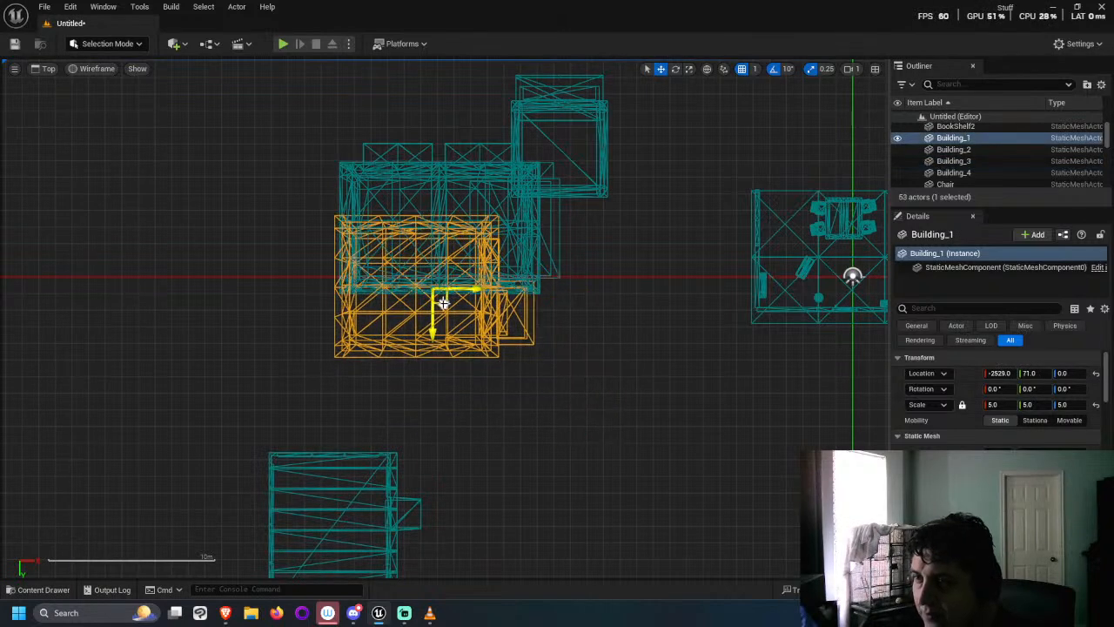
left_click(355, 471)
left_click_drag(352, 538, 271, 463)
Step: Move Building_2 diagonally beyond Building_3, to about X -4742, Y 1933, and return to the perspective view
left_click(441, 174)
scroll(483, 197, "down", 3)
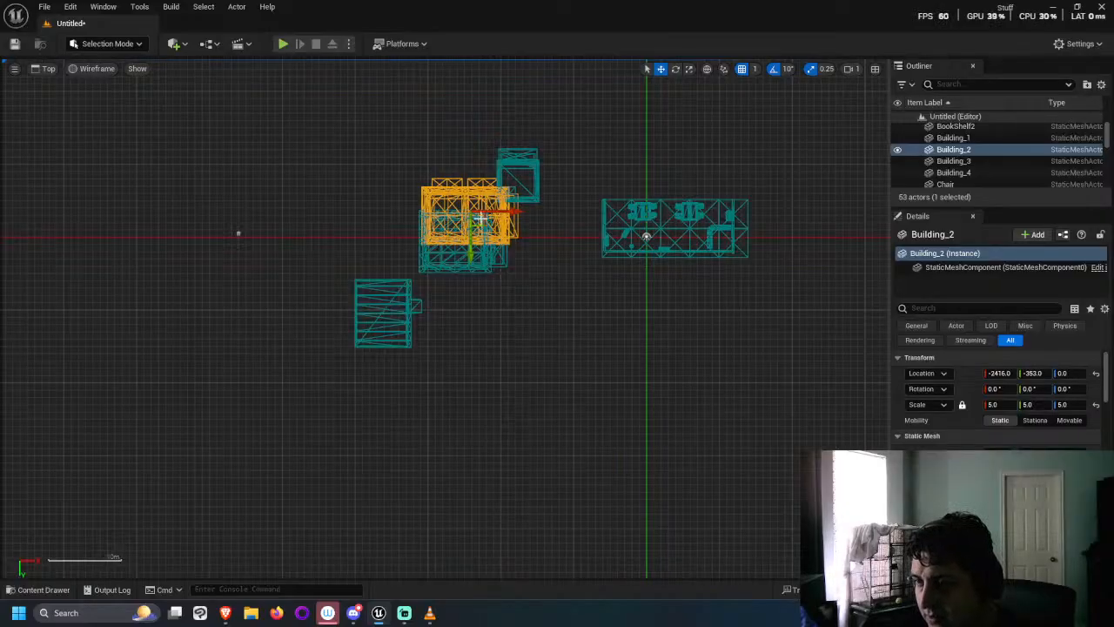
left_click_drag(481, 218, 311, 396)
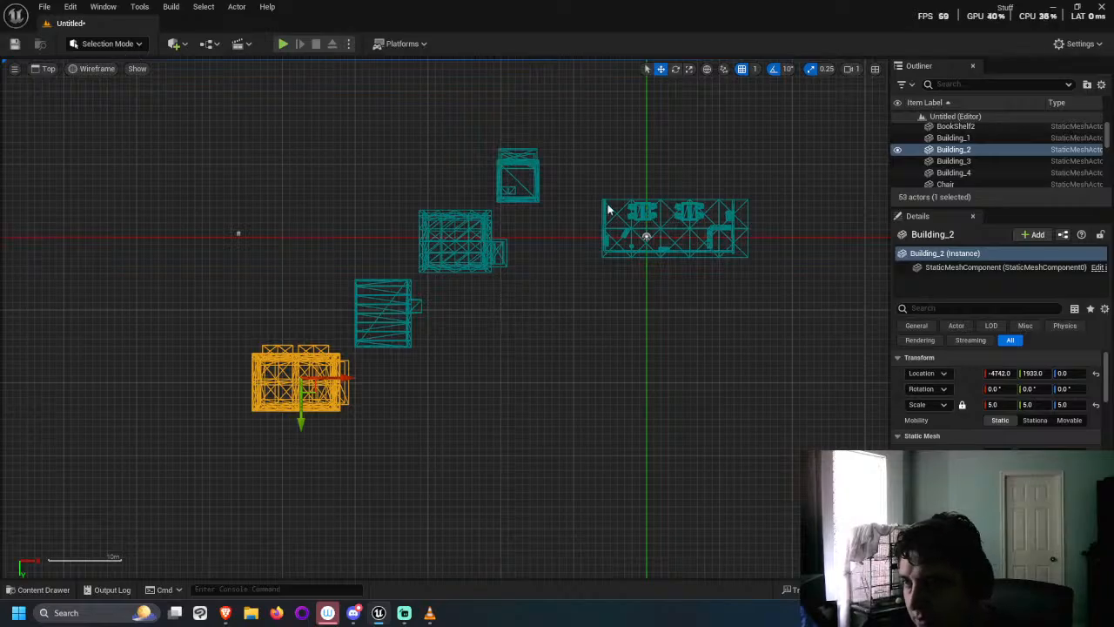
left_click(50, 71)
left_click(61, 86)
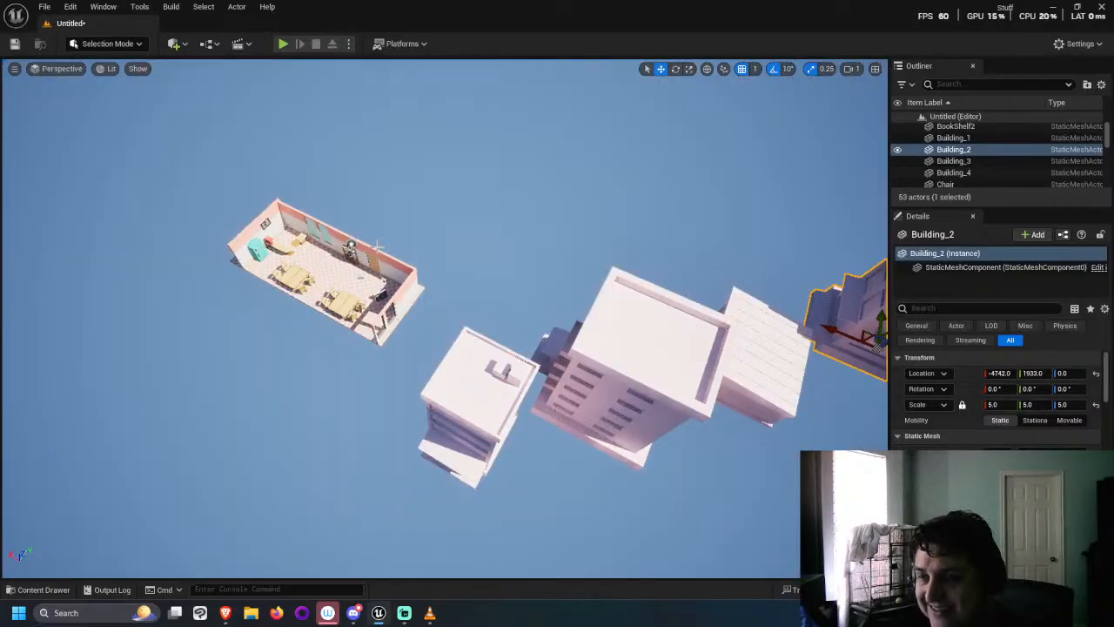
left_click_drag(445, 318, 348, 261, "alt")
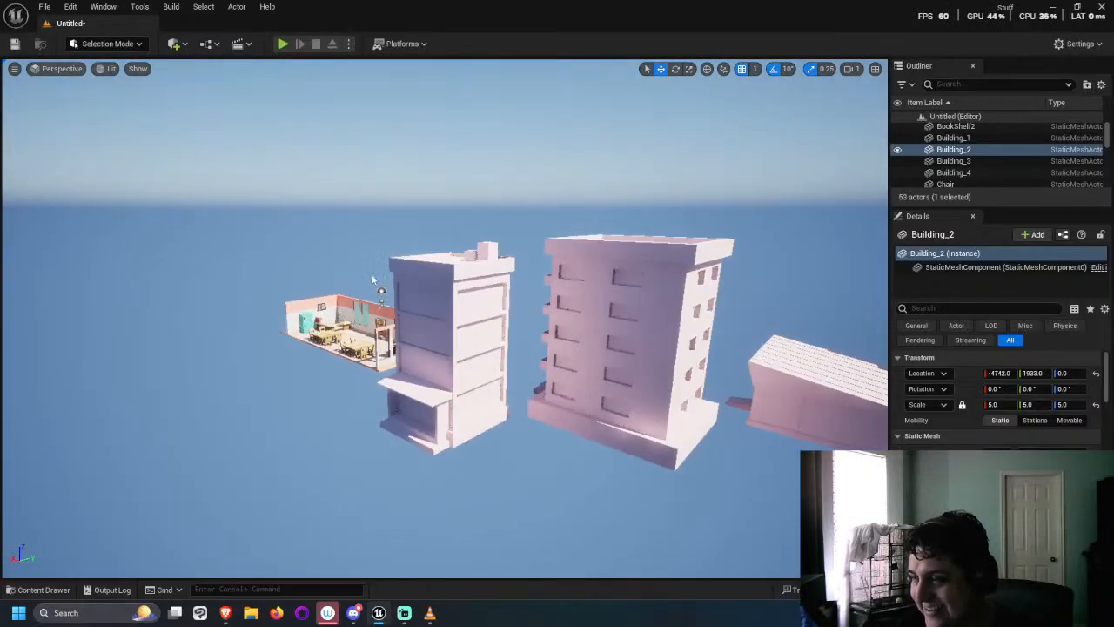
Step: Browse the project assets to the Room folder inside Ambientacion_All
right_click_drag(348, 261, 313, 279, "alt")
mouse_move(255, 396)
right_mouse_down()
mouse_move(261, 365)
mouse_move(304, 361)
mouse_move(256, 392)
right_mouse_up()
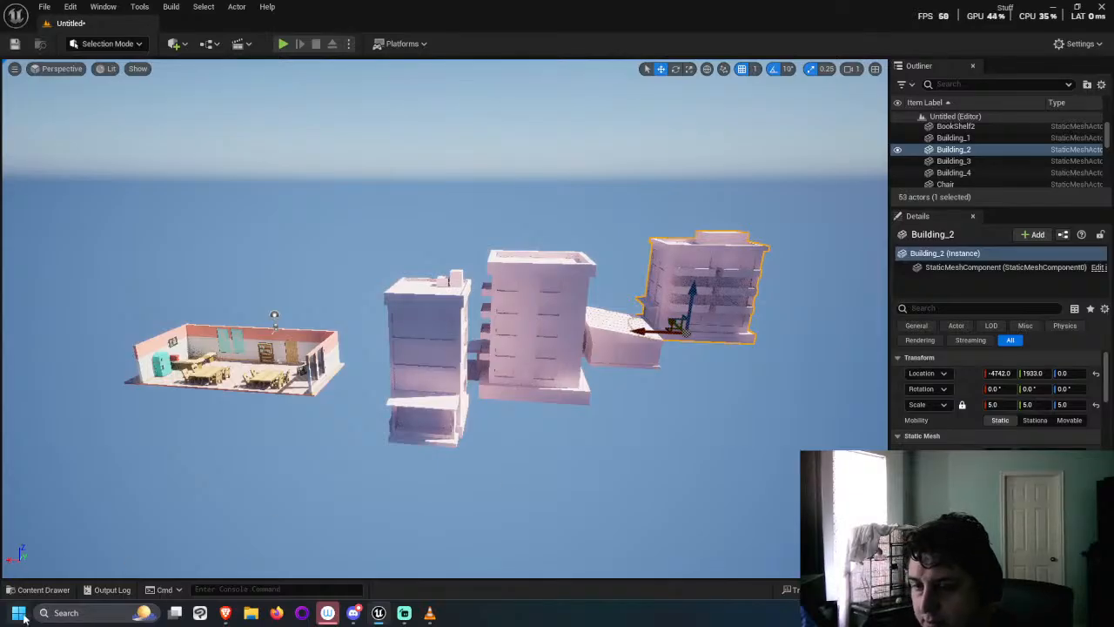
left_click(33, 589)
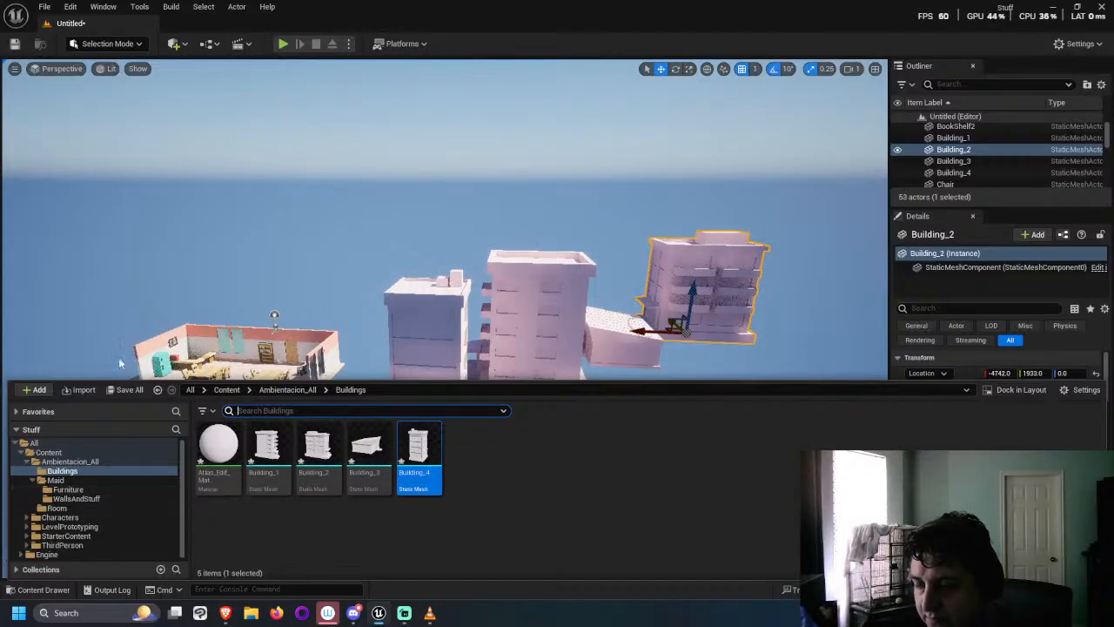
left_click(96, 464)
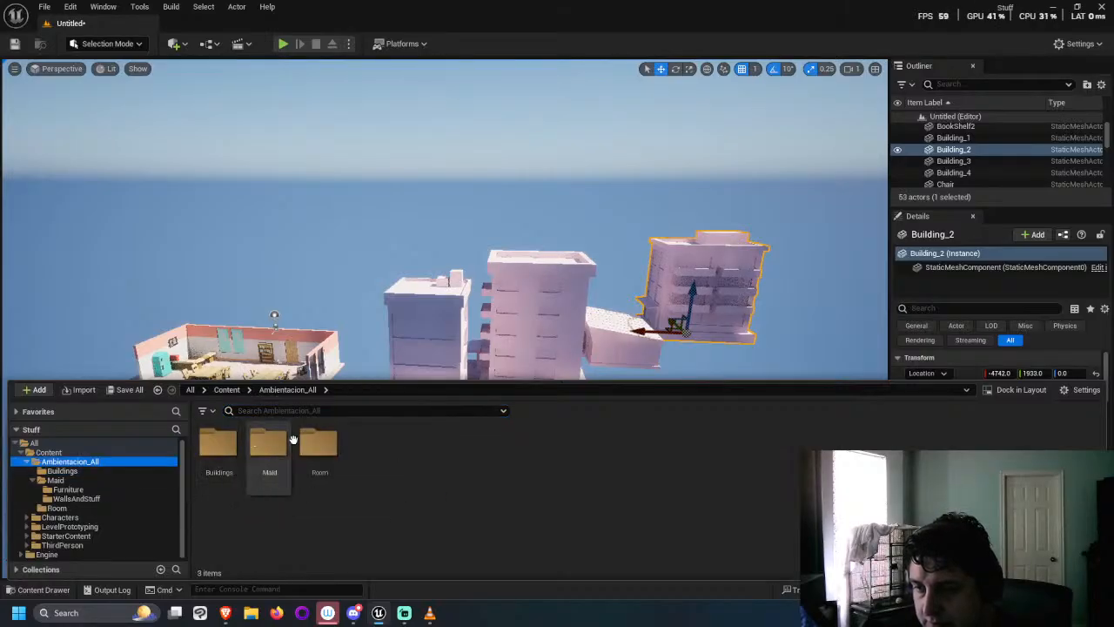
double_click(310, 453)
scroll(310, 273, "down", 4)
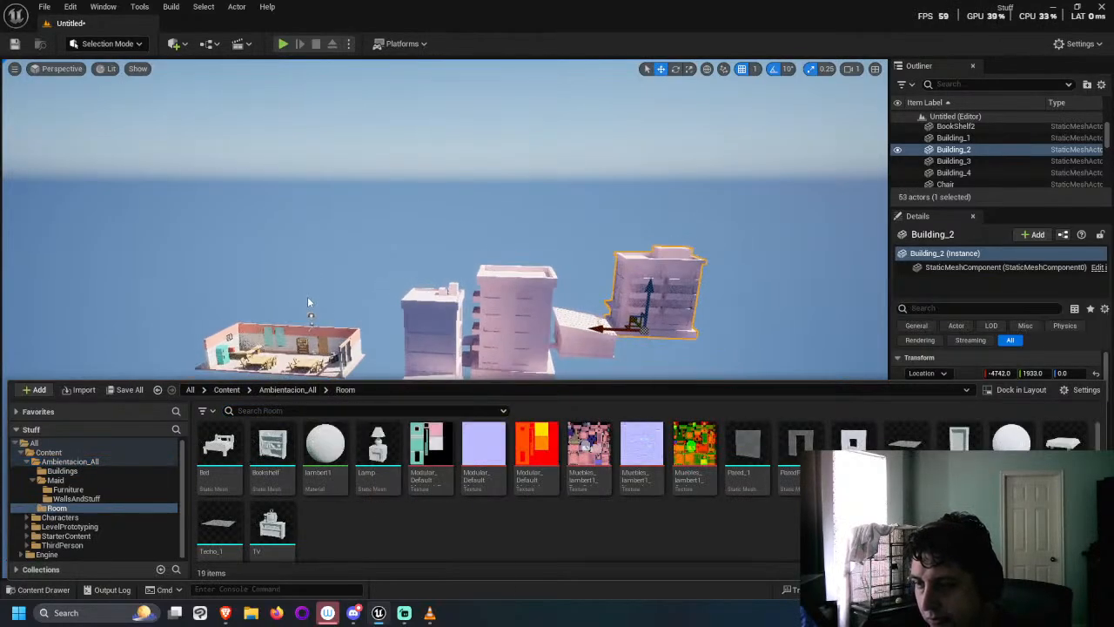
Step: Place a Piso_1 floor tile from the Room assets in the open space on the door side of the room
right_click_drag(307, 296, 312, 324)
right_click_drag(390, 365, 300, 339)
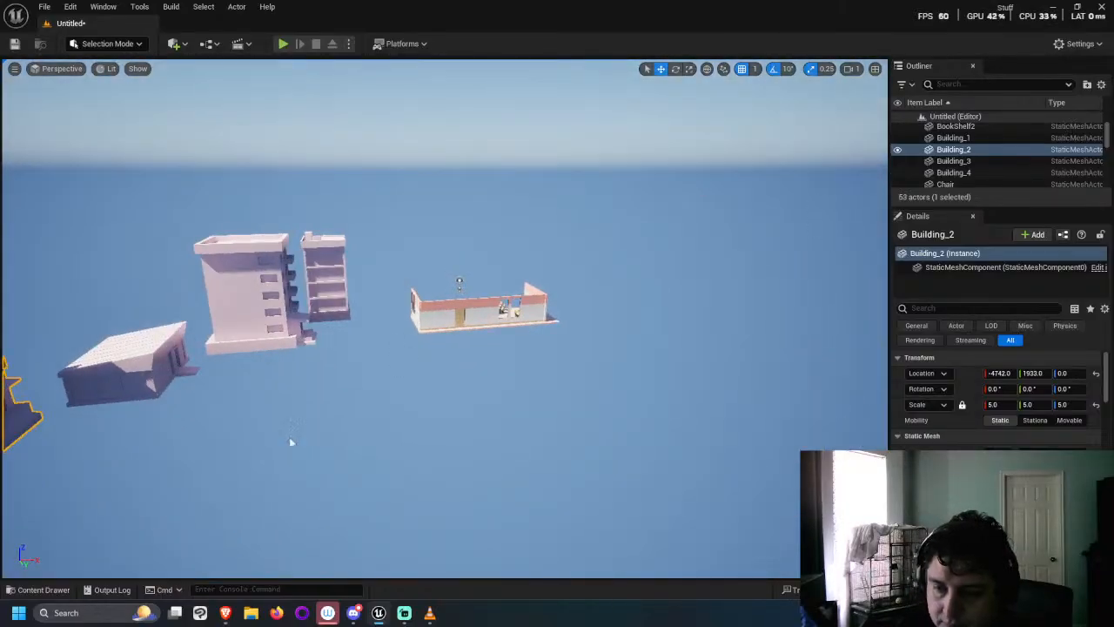
left_click(39, 589)
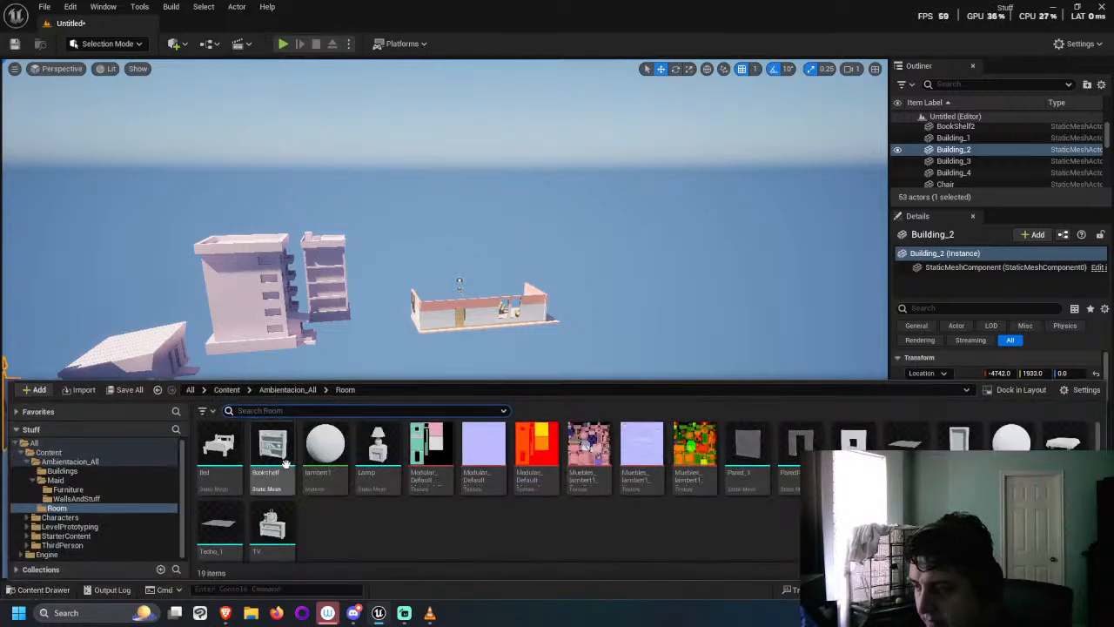
left_click_drag(902, 451, 489, 449)
scroll(497, 452, "down", 2)
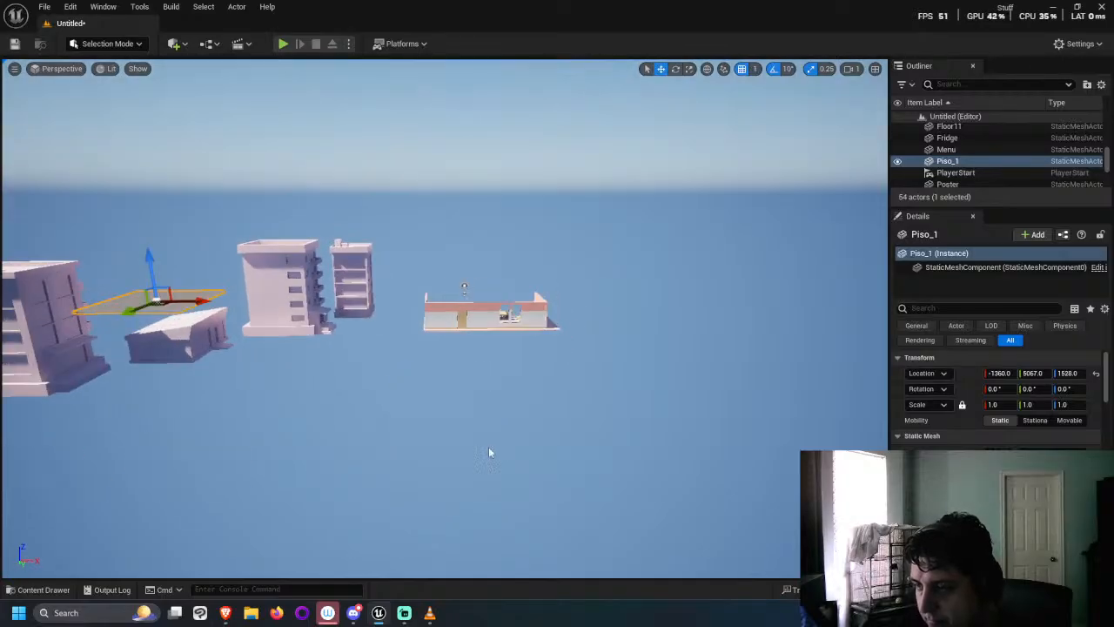
Step: Set the floor tile's Z location to 0 and move it near the room's outer wall, to about X -456, Y 1091
left_click(1082, 373)
type("0")
key("Return")
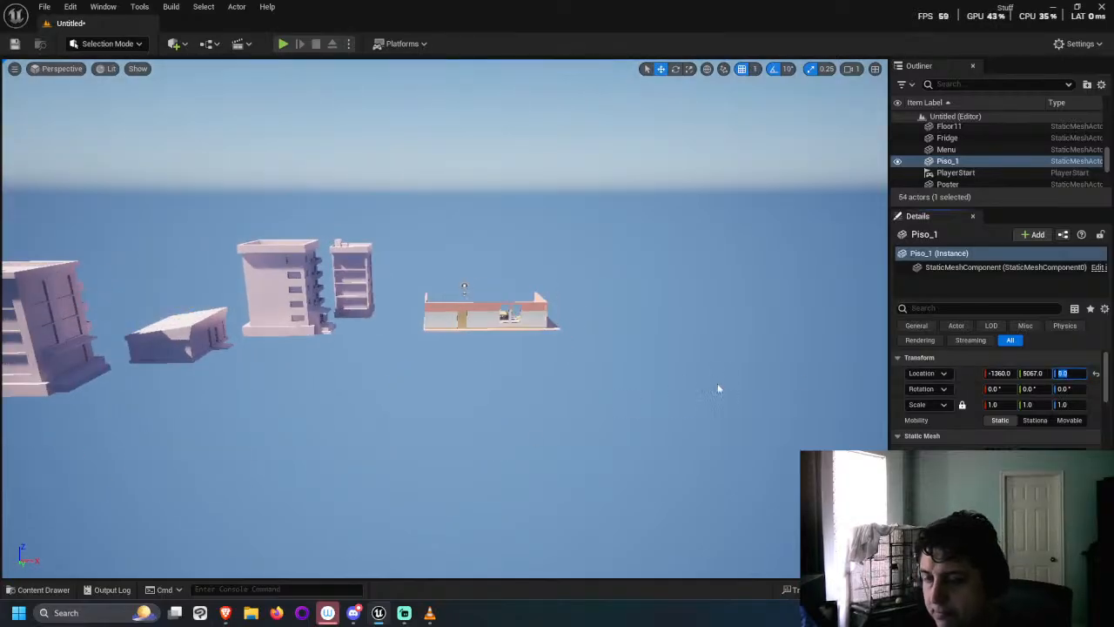
scroll(718, 388, "down", 3)
left_click_drag(302, 560, 438, 345)
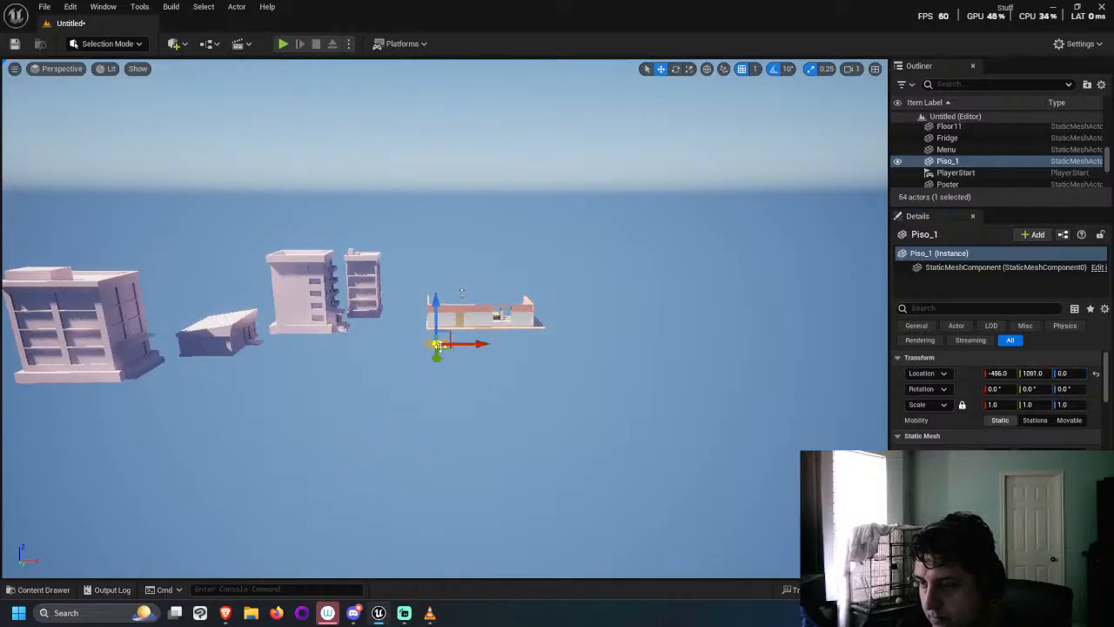
Step: Place a second Piso_1 floor tile beside the first along the X axis, at about X -166, Y 1100
key("f")
scroll(440, 346, "down", 3)
left_click_drag(351, 374, 327, 444, "alt")
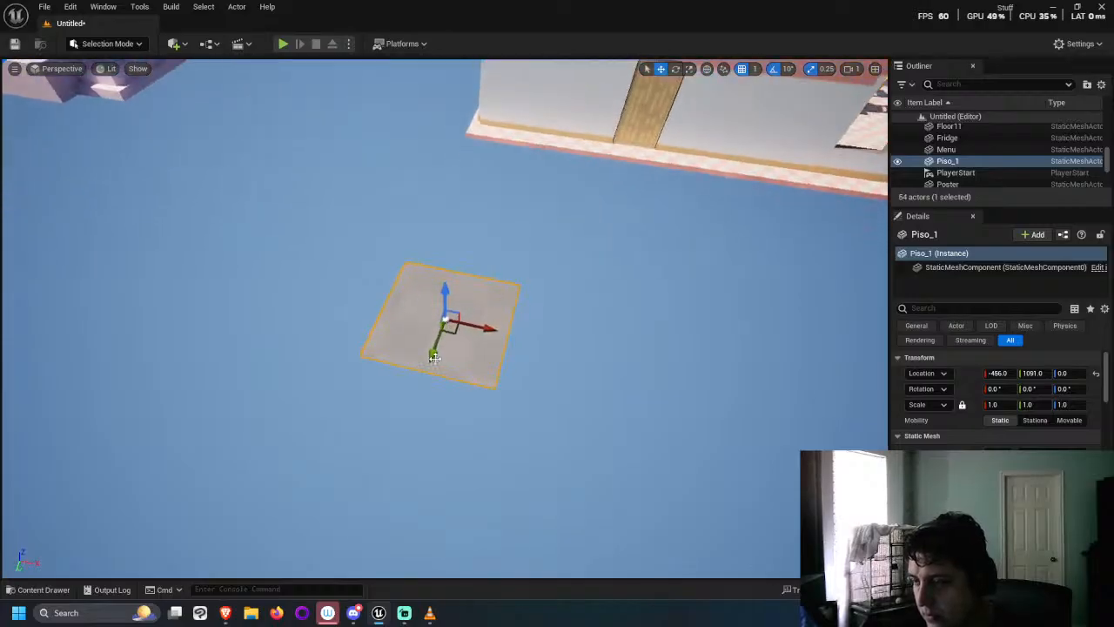
scroll(351, 374, "down", 2)
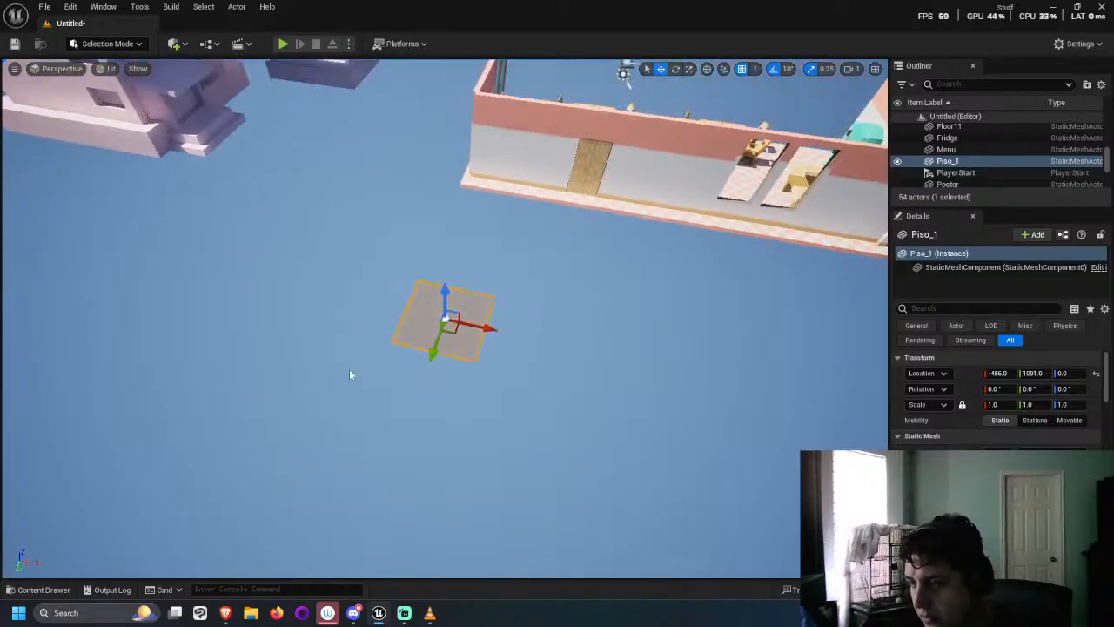
left_click(43, 589)
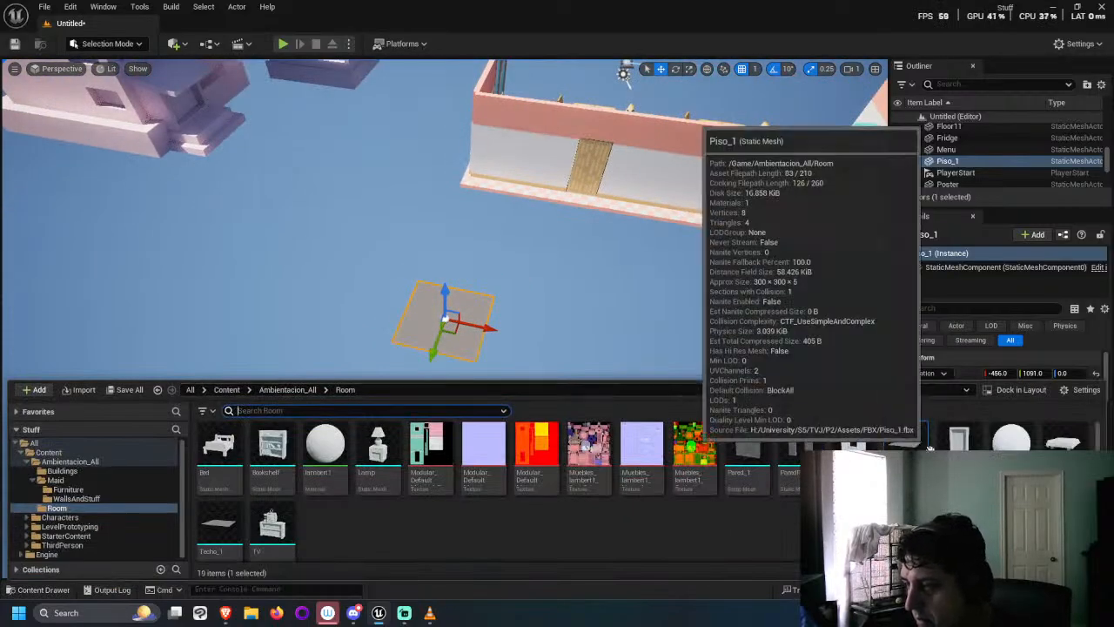
left_click_drag(888, 424, 553, 346)
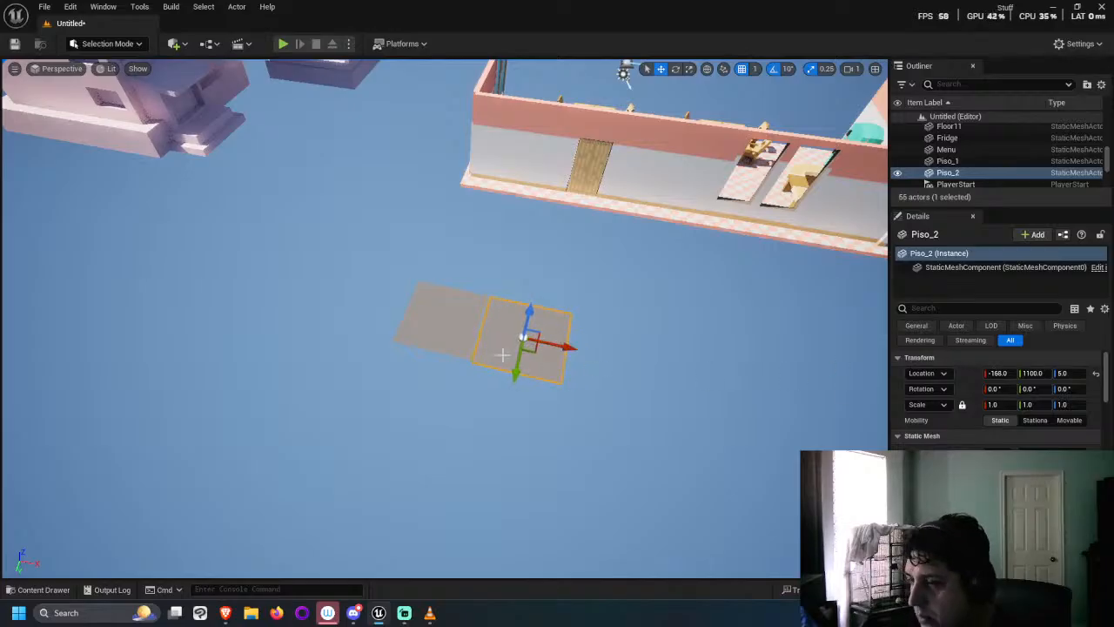
Step: Delete the second floor tile, Piso_2, leaving only the Piso_1 tile outside the café
left_click(465, 322)
left_click(540, 349)
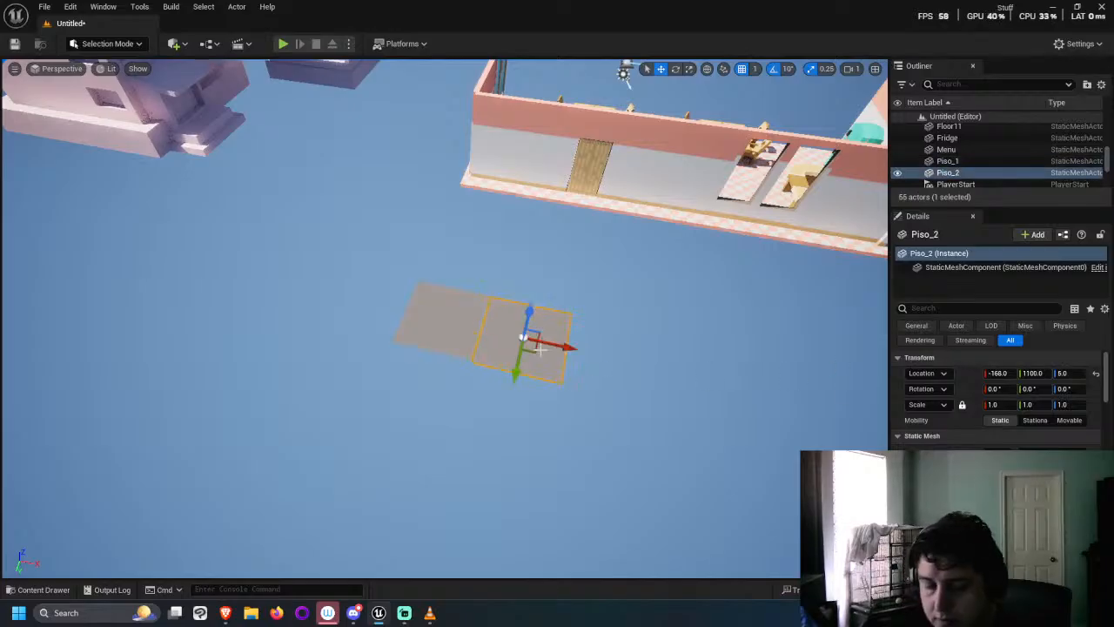
key("Delete")
Step: Duplicate the Piso_1 floor tile and move the copy along X to about -173, beside the original
left_click(467, 338)
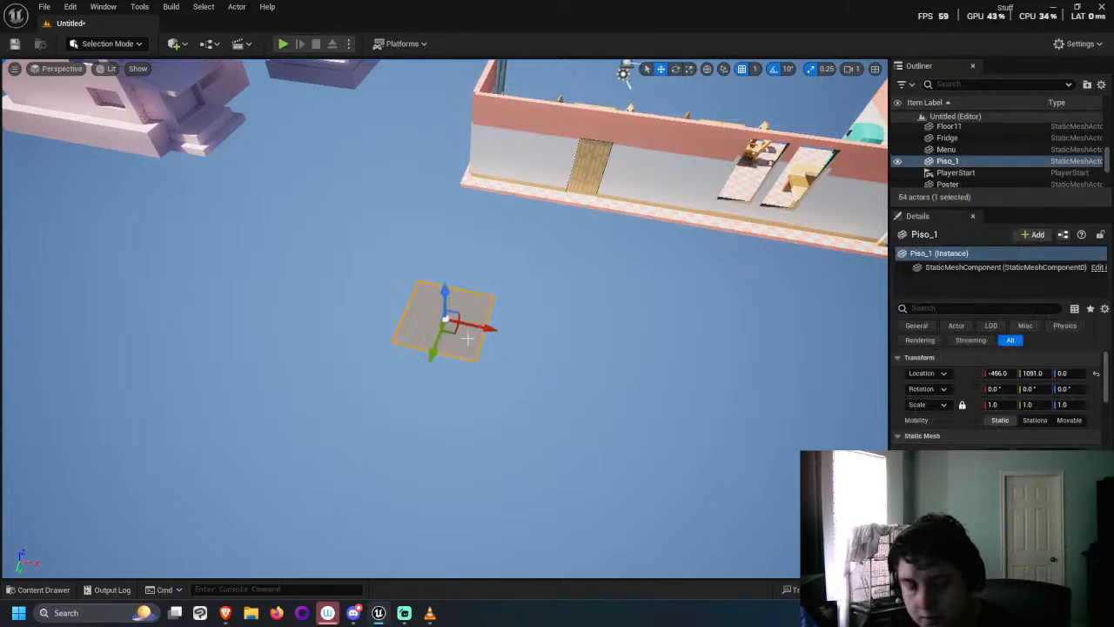
left_click_drag(466, 338, 561, 342, "alt")
key("ctrl+z")
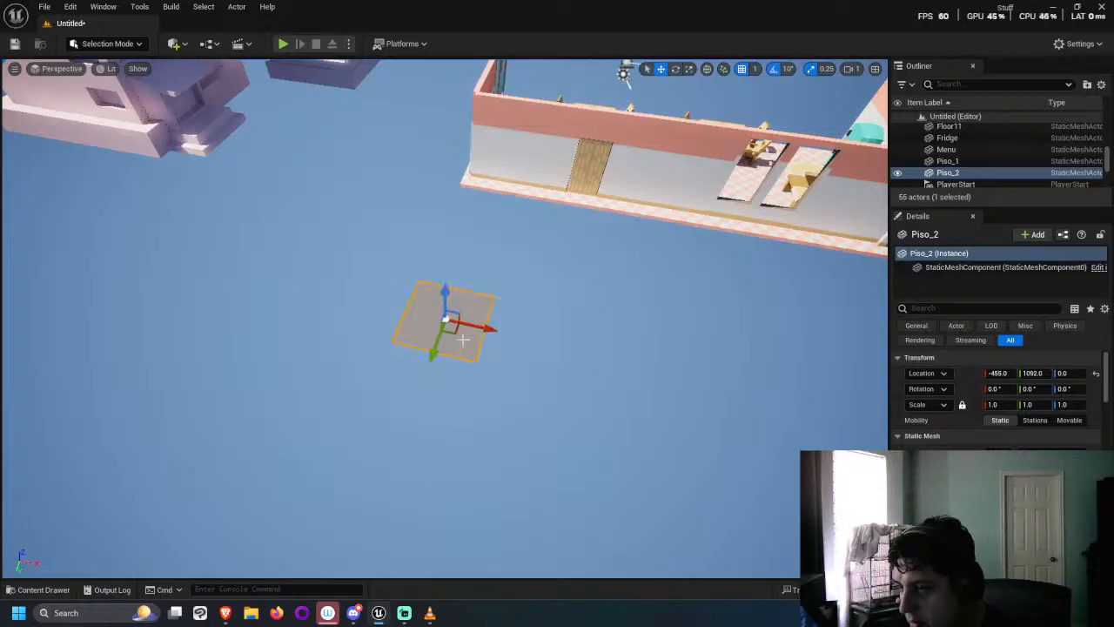
scroll(467, 311, "up", 2)
scroll(467, 312, "up", 2)
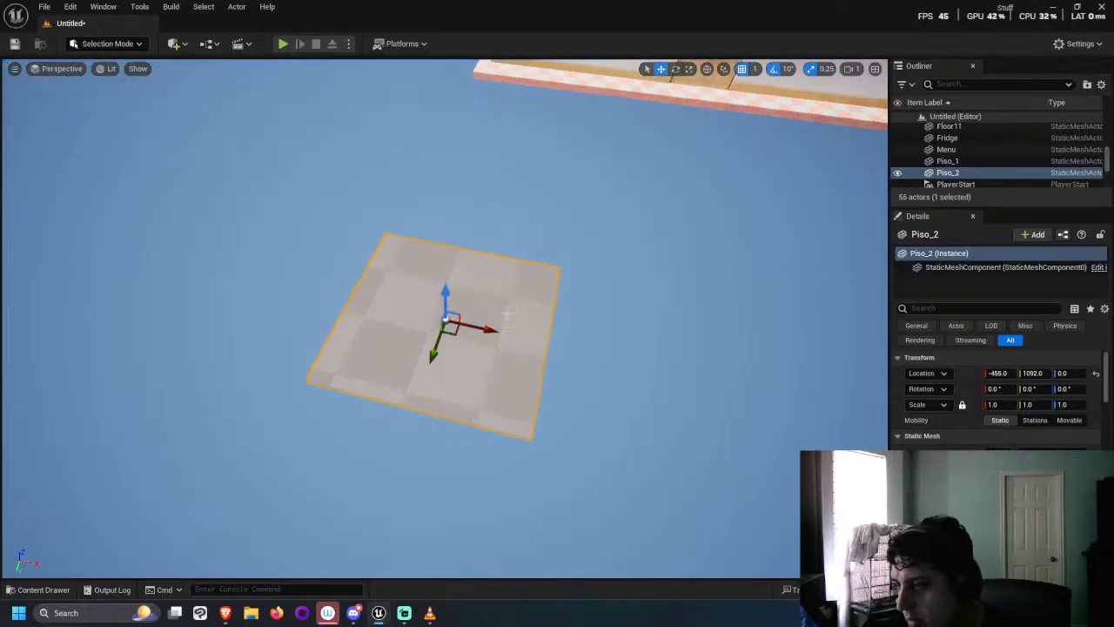
left_click_drag(467, 312, 705, 370, "alt")
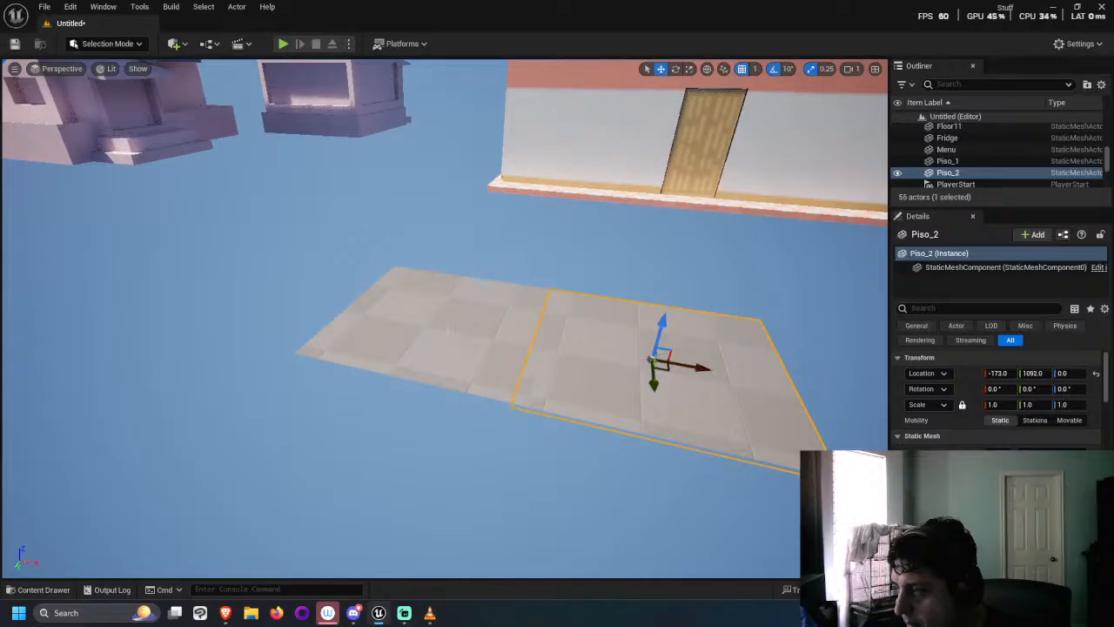
Step: Set the Y location of Piso_2 to 1091 to match Piso_1
left_click(946, 161)
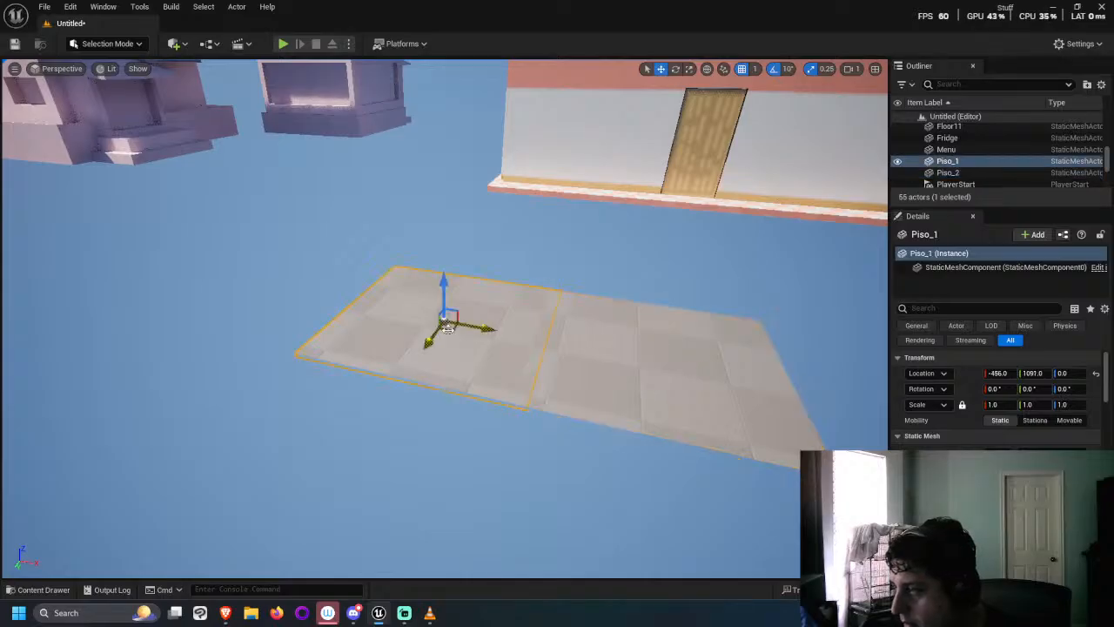
left_click(1047, 374)
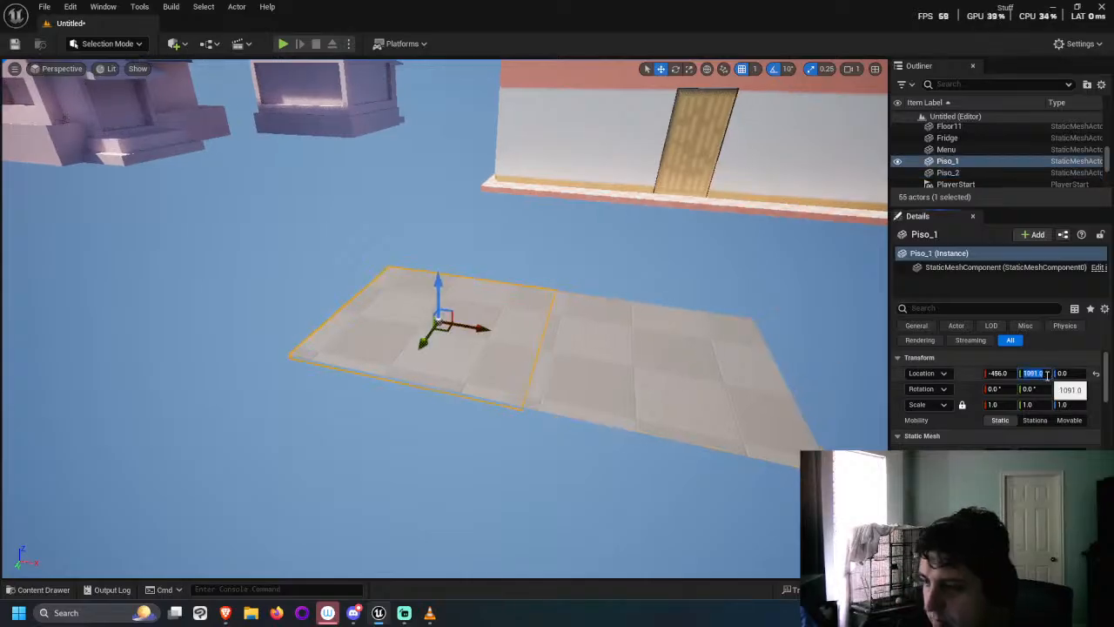
left_click(684, 398)
left_click(1032, 373)
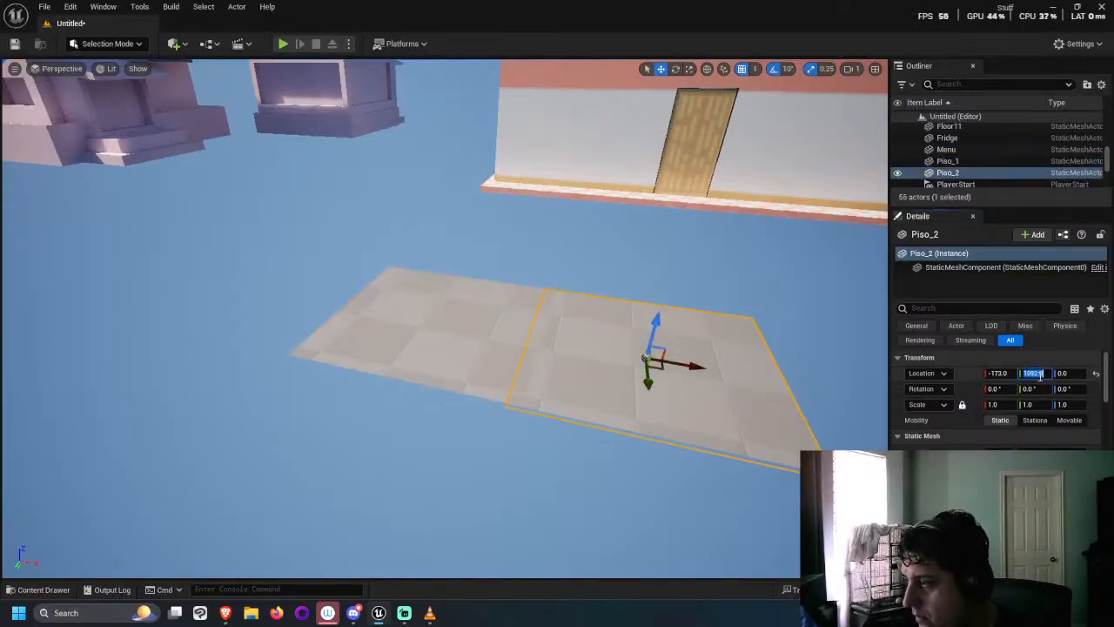
type("1091")
key("Return")
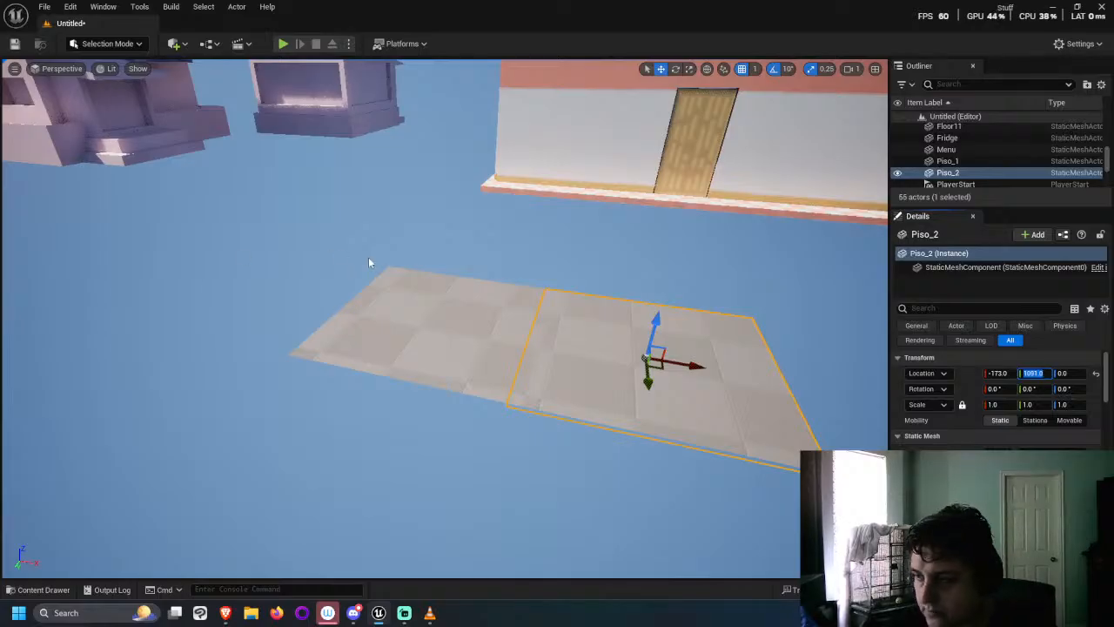
Step: Slide Piso_2 along X to about -158 so that its edge meets Piso_1 without a gap or overlap
scroll(729, 393, "down", 4)
right_click_drag(729, 393, 729, 392)
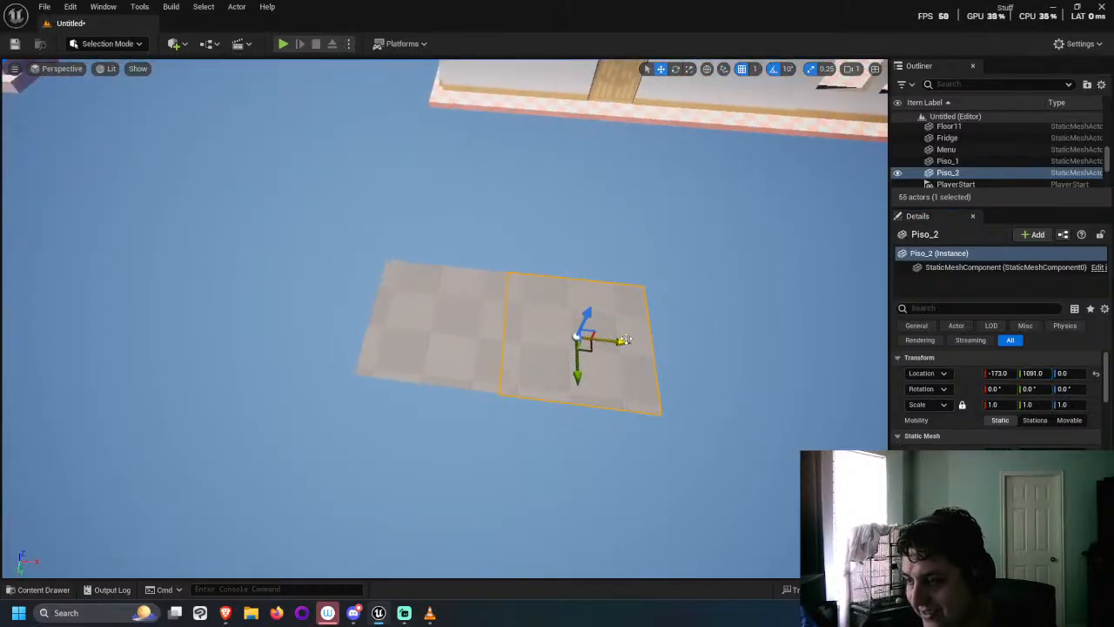
mouse_move(624, 340)
left_mouse_down()
mouse_move(671, 348)
mouse_move(636, 365)
mouse_move(627, 354)
left_mouse_up()
scroll(626, 354, "up", 4)
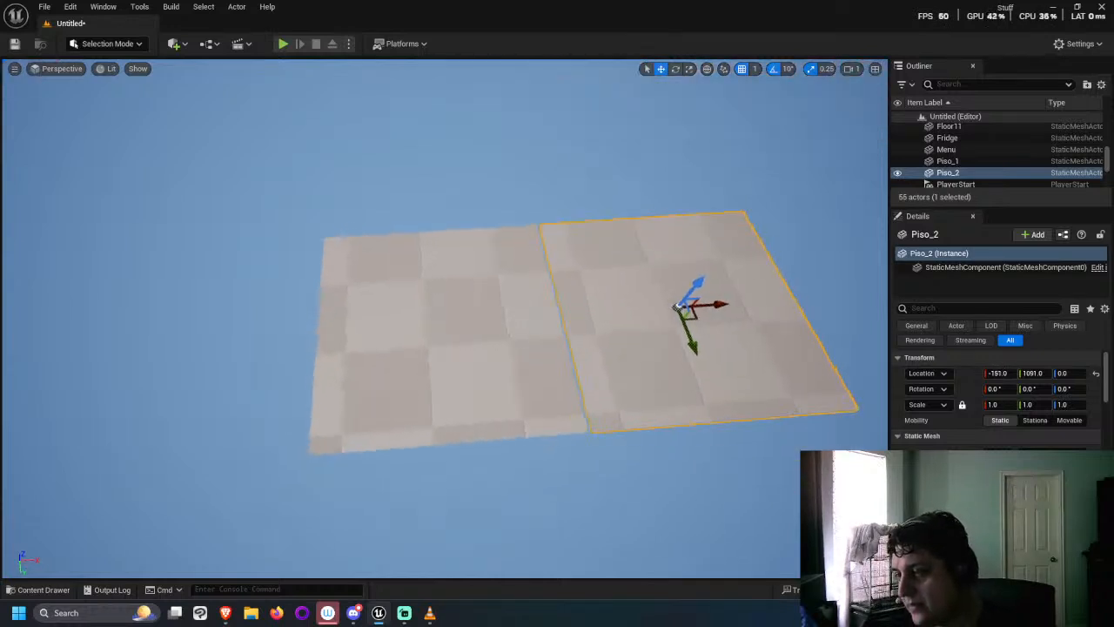
right_click_drag(574, 340, 575, 339)
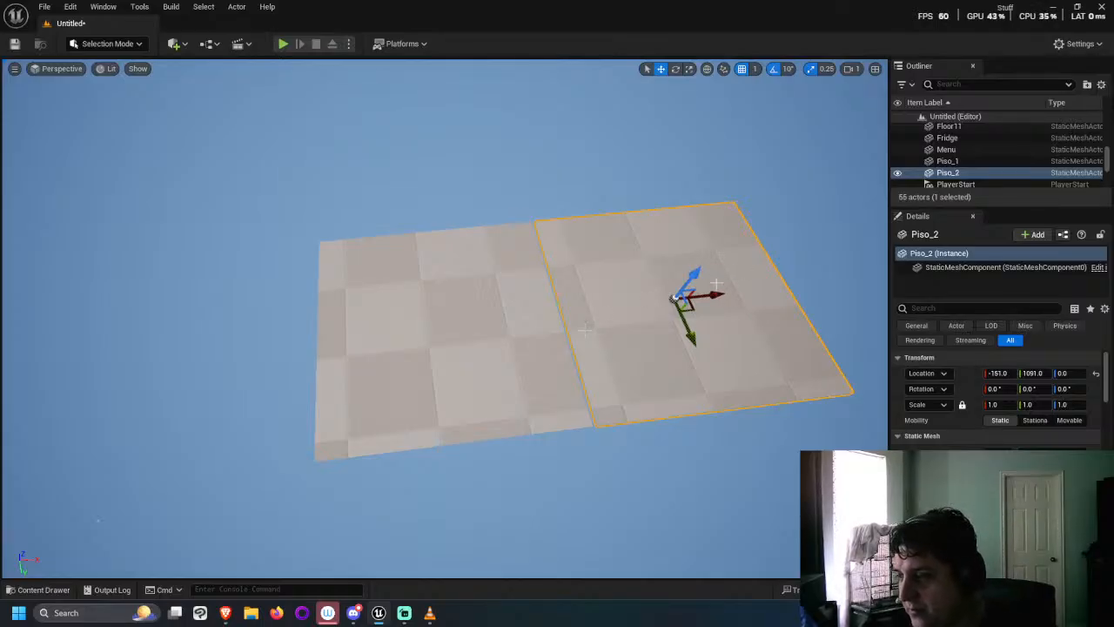
left_click_drag(718, 299, 715, 298)
right_click_drag(680, 427, 678, 425)
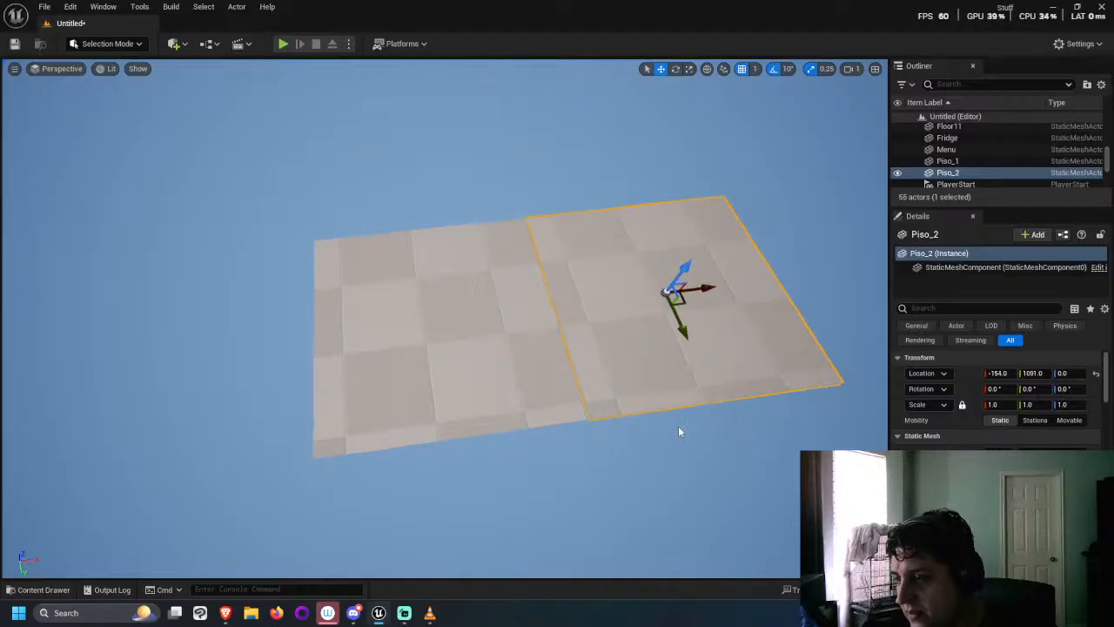
left_click(678, 425)
left_click(675, 326)
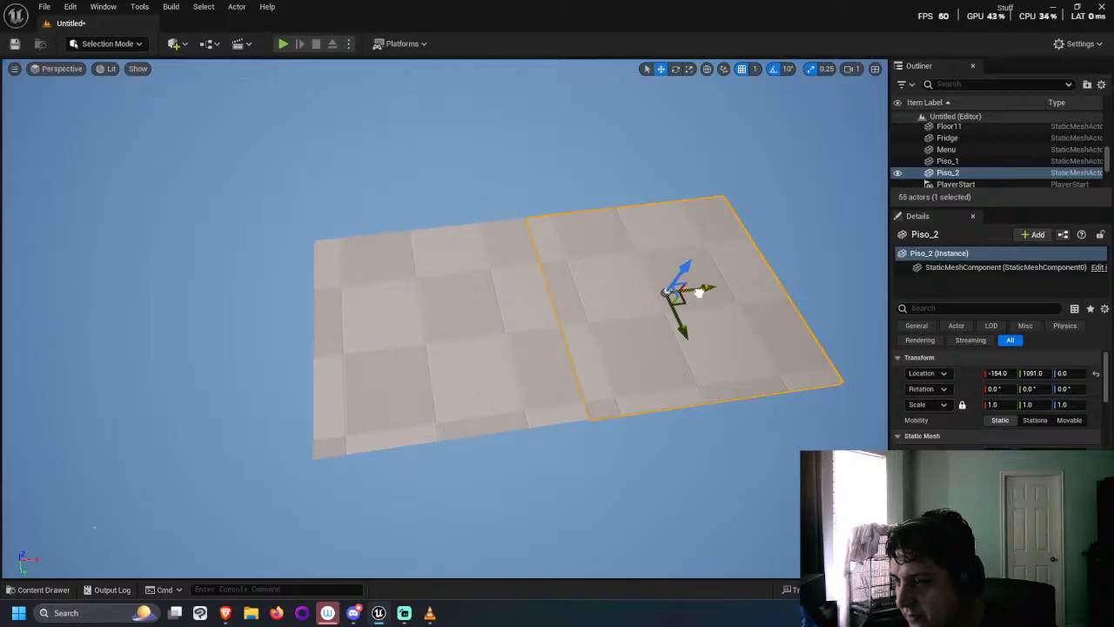
left_click_drag(699, 292, 695, 292)
left_click(686, 433)
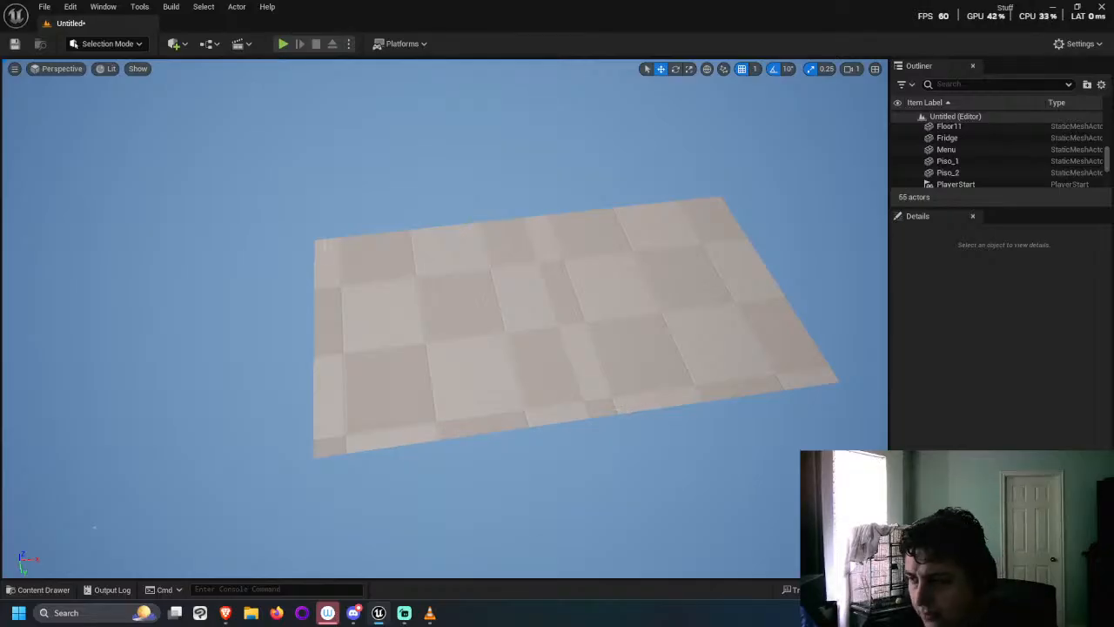
Step: Place the Rug mesh from the WallsAndStuff folder on the café floor in front of the wooden door
left_click_drag(372, 214, 371, 252)
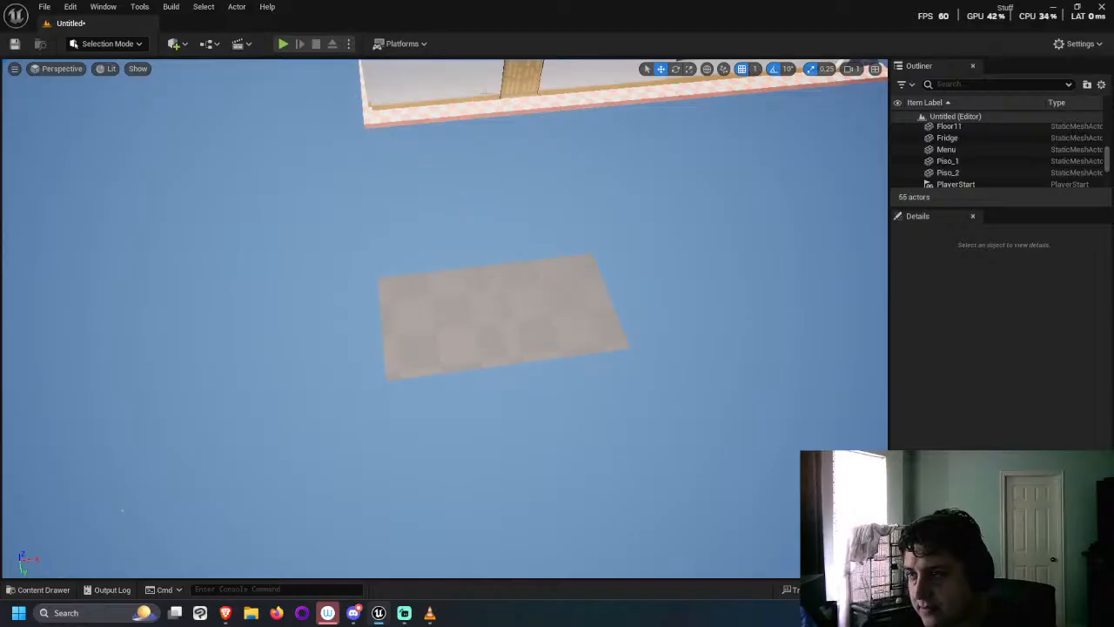
left_click_drag(157, 348, 171, 366)
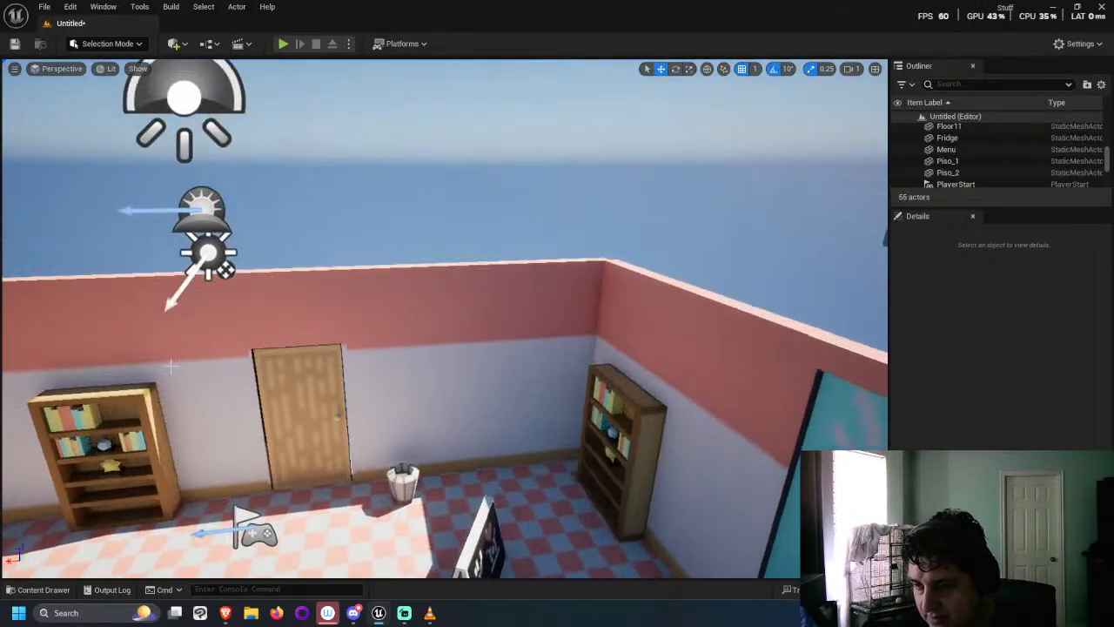
left_click(37, 590)
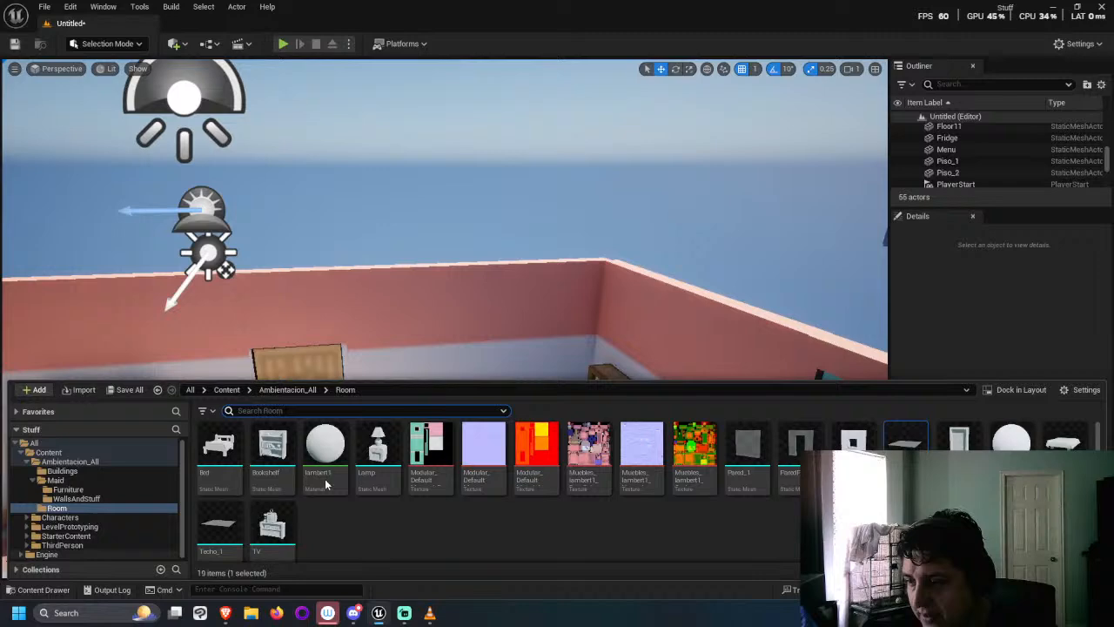
left_click(98, 498)
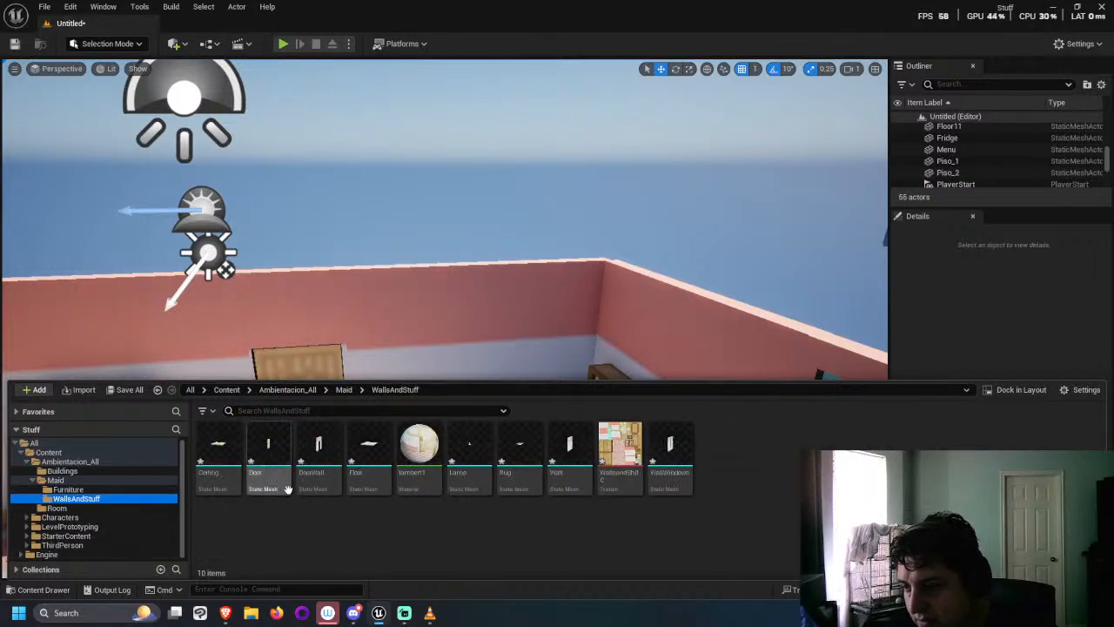
left_click_drag(539, 459, 505, 352)
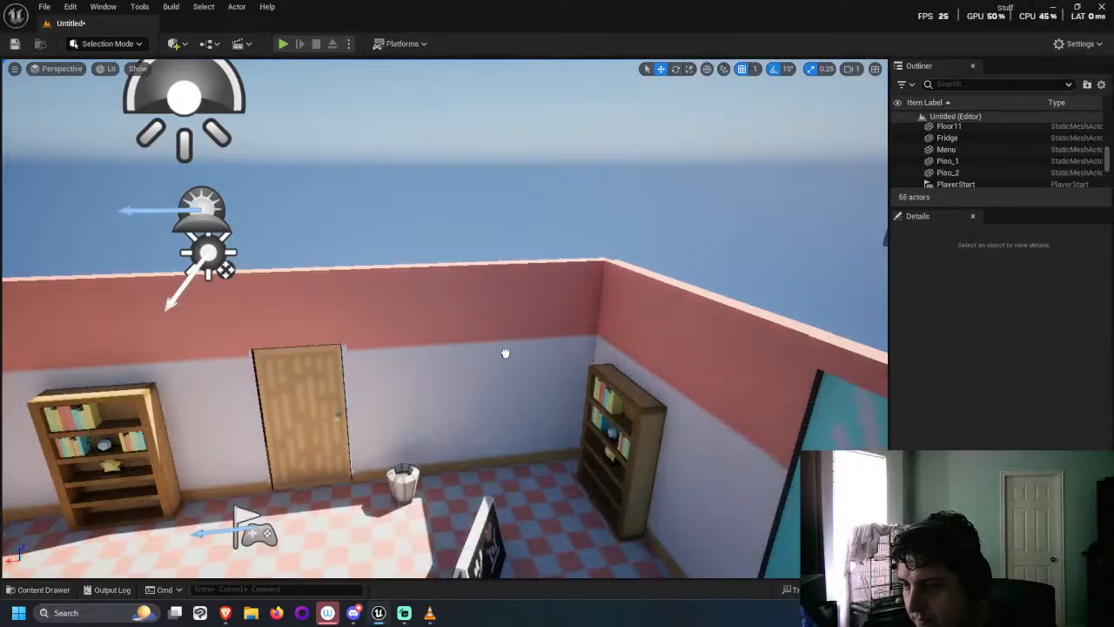
left_click_drag(326, 514, 317, 524)
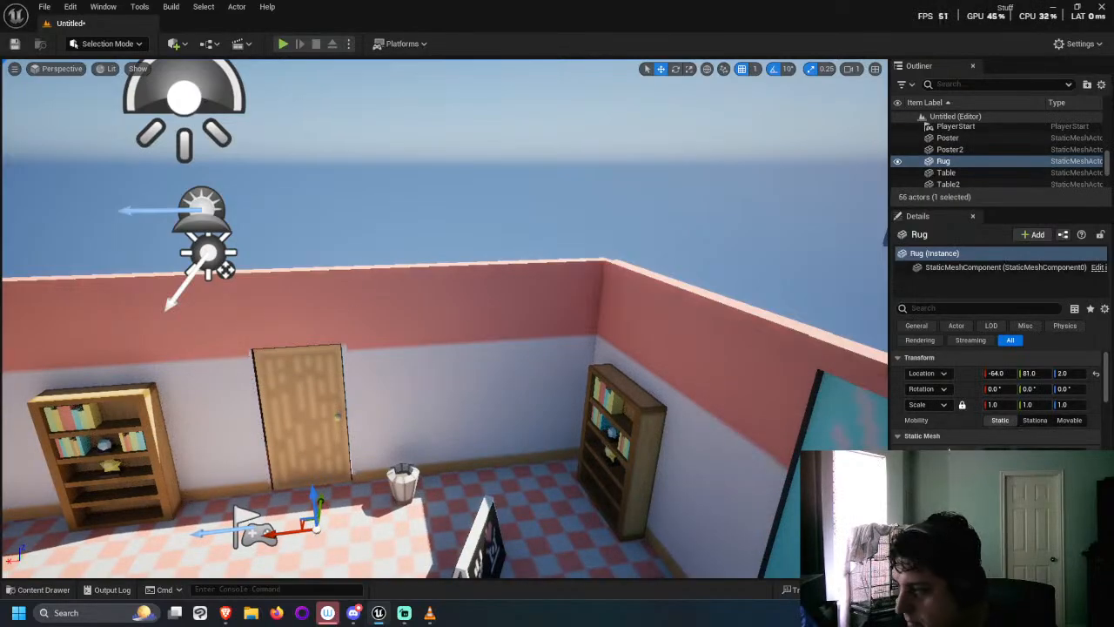
Step: Set the rug's scale to 50 on all axes and rotate it -90° about Z
left_click(996, 404)
key("Return")
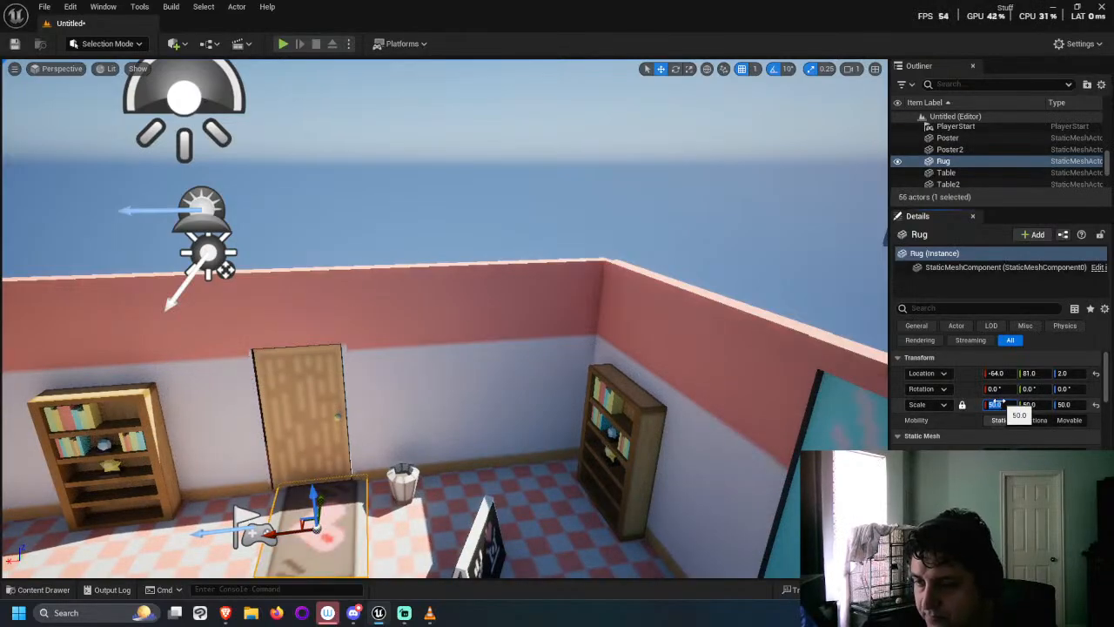
scroll(310, 503, "down", 5)
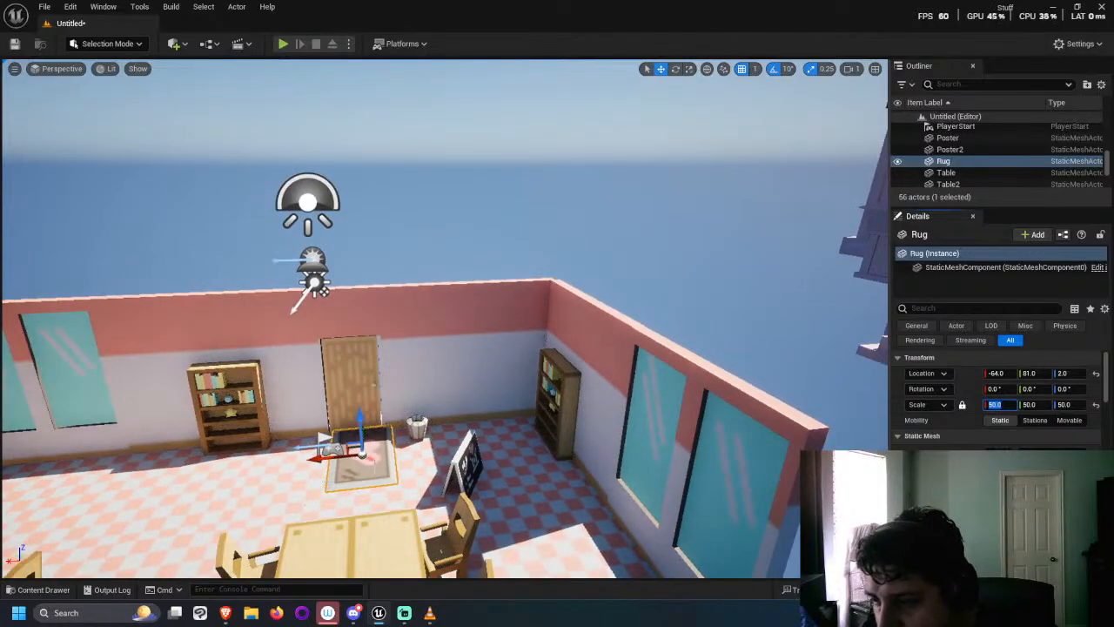
key("e")
left_click_drag(323, 438, 371, 489)
Step: Move the rug along X to -40 to position it in front of the door
key("w")
right_click_drag(250, 434, 348, 463)
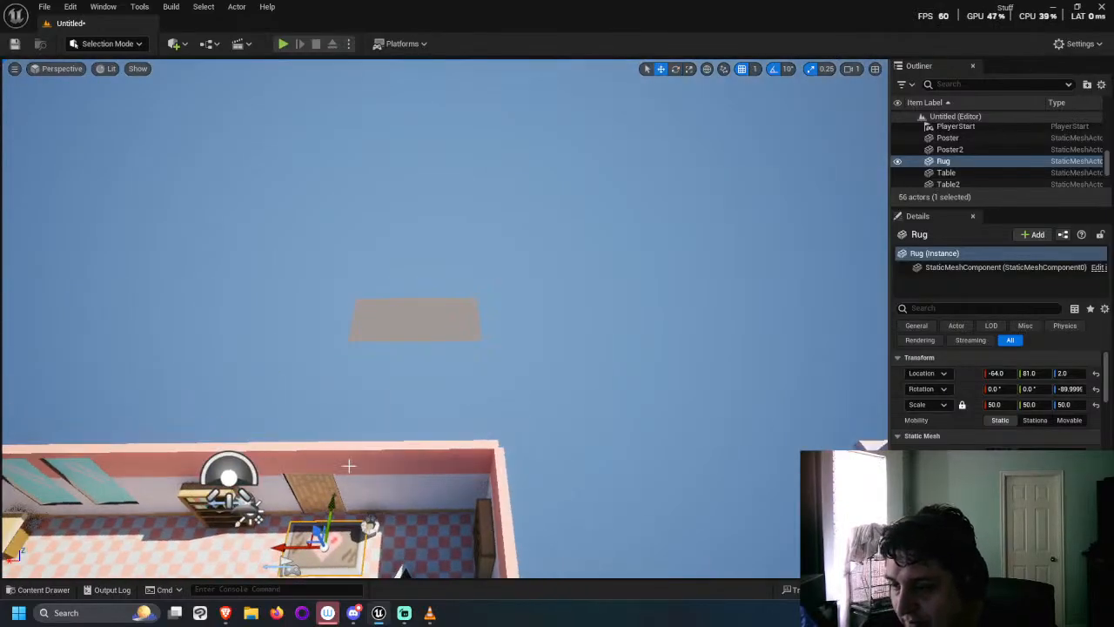
left_click_drag(309, 549, 282, 547)
right_click_drag(549, 270, 450, 344)
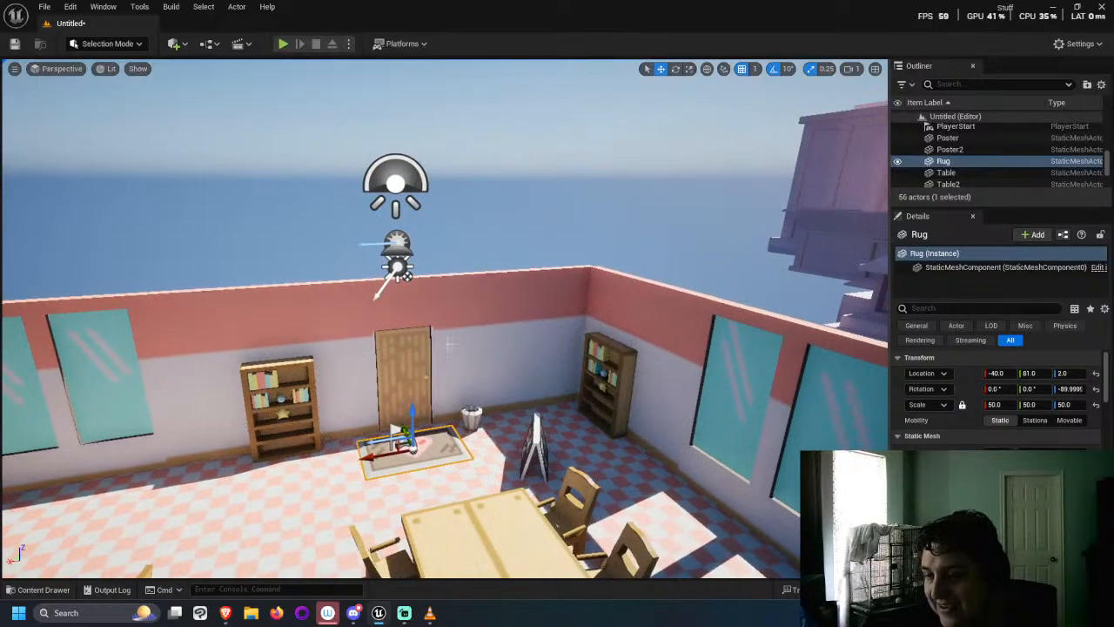
left_click(508, 242)
Step: Duplicate both outdoor floor tiles and move the copies along Y to 1404 as a second row
right_click_drag(509, 242, 415, 385)
scroll(415, 385, "down", 4)
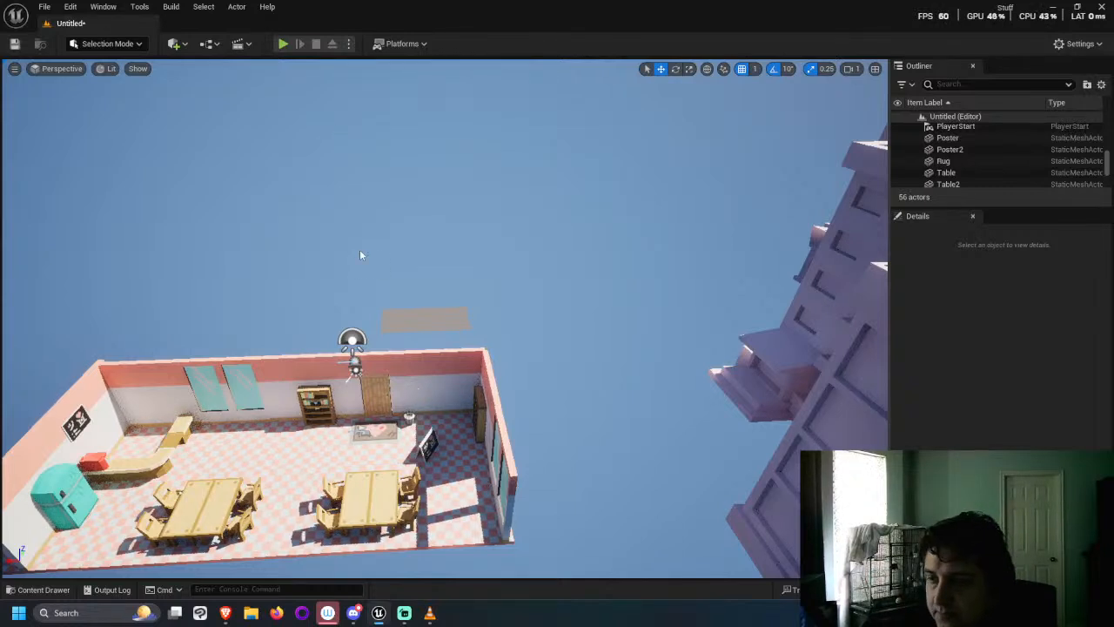
right_click_drag(528, 372, 660, 377)
left_click(492, 302)
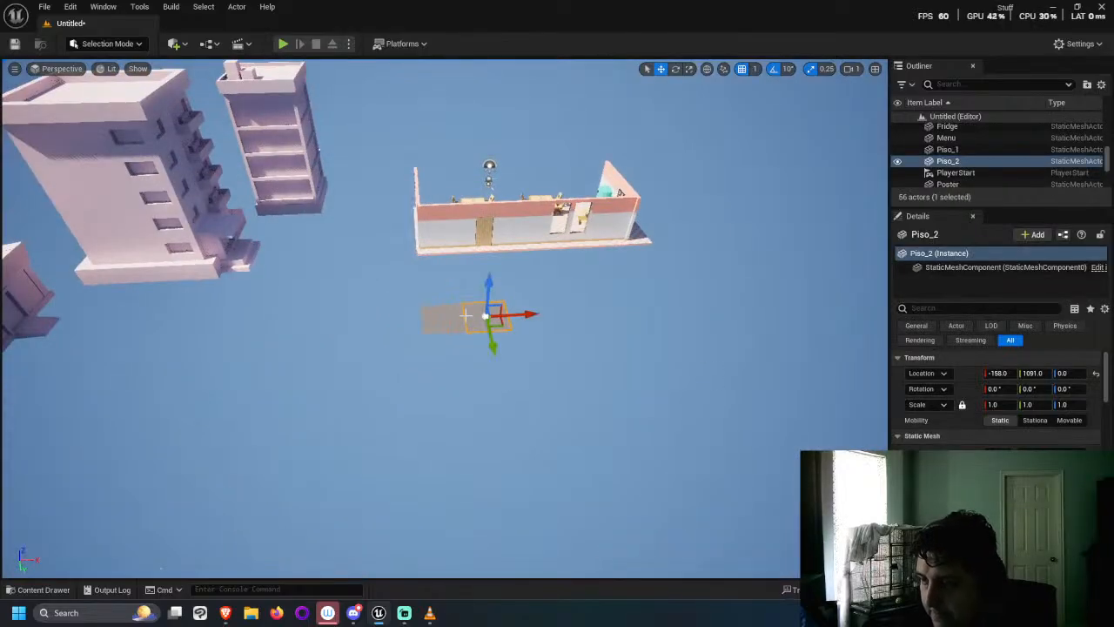
left_click(460, 316, "ctrl")
scroll(460, 316, "up", 5)
key("ctrl+d")
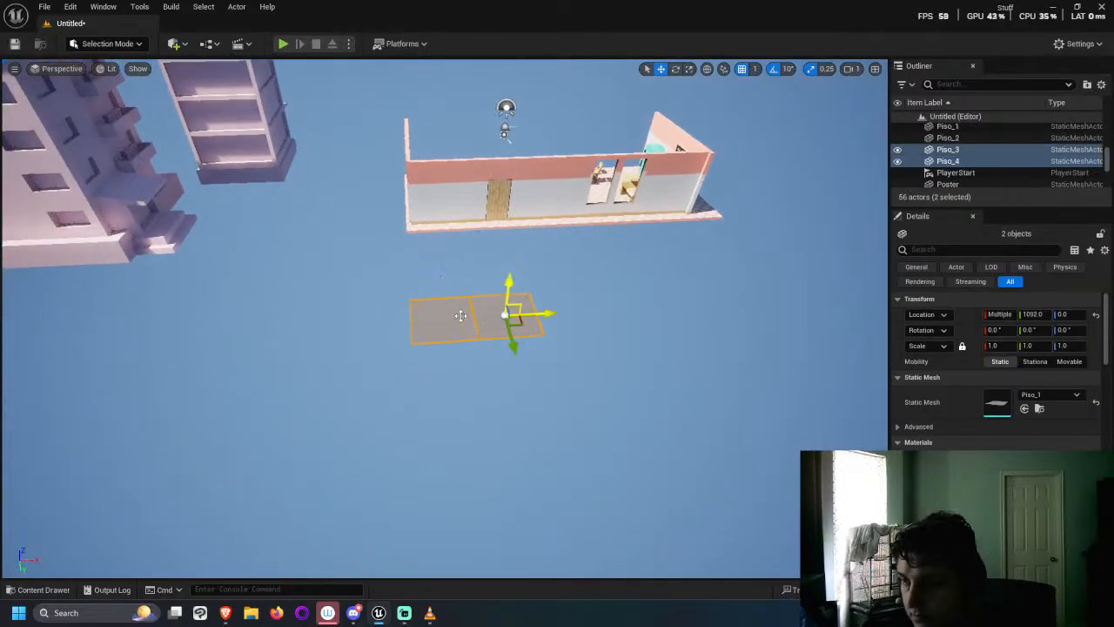
left_click_drag(516, 340, 526, 400)
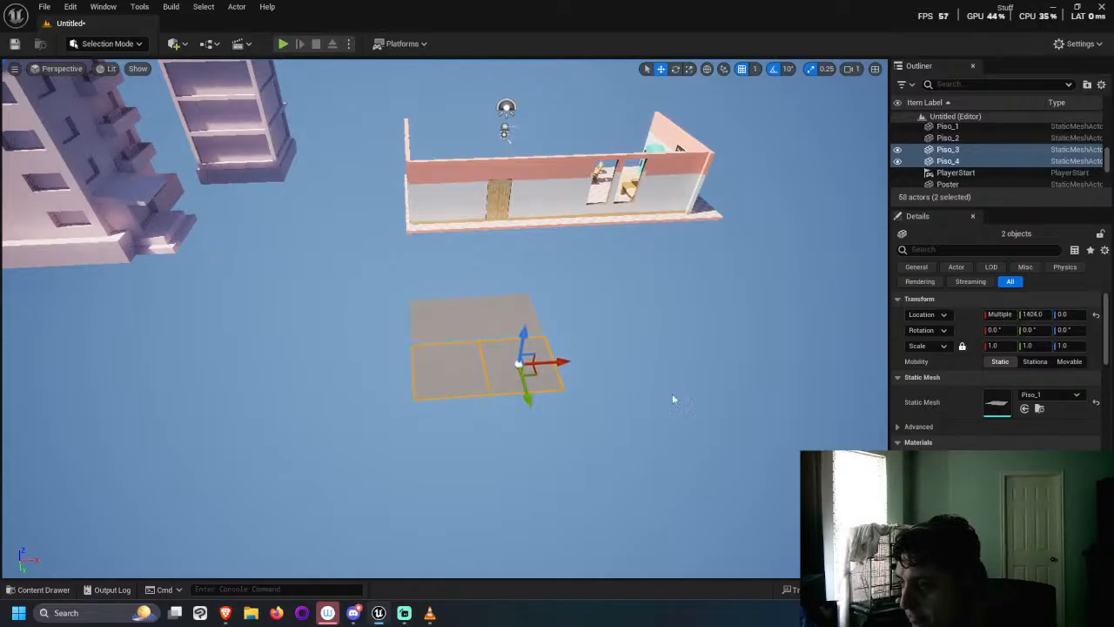
left_click(1037, 314)
right_click_drag(398, 427, 400, 423)
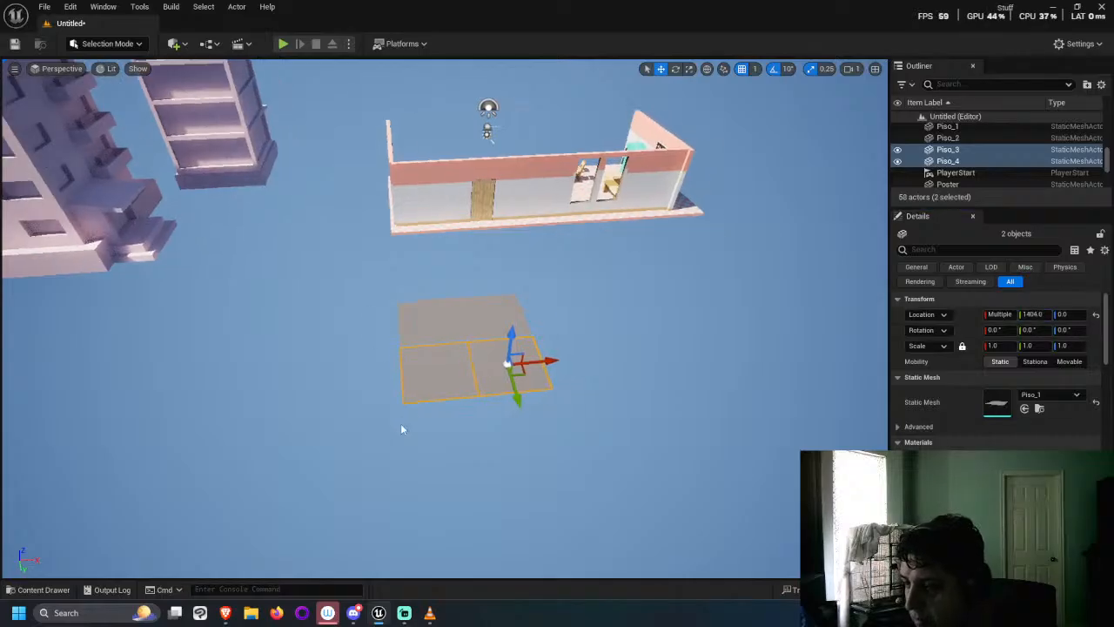
Step: In Top view, move the two second-row floor tiles along Y to 1391 to close the gap with the first row
left_click(429, 387)
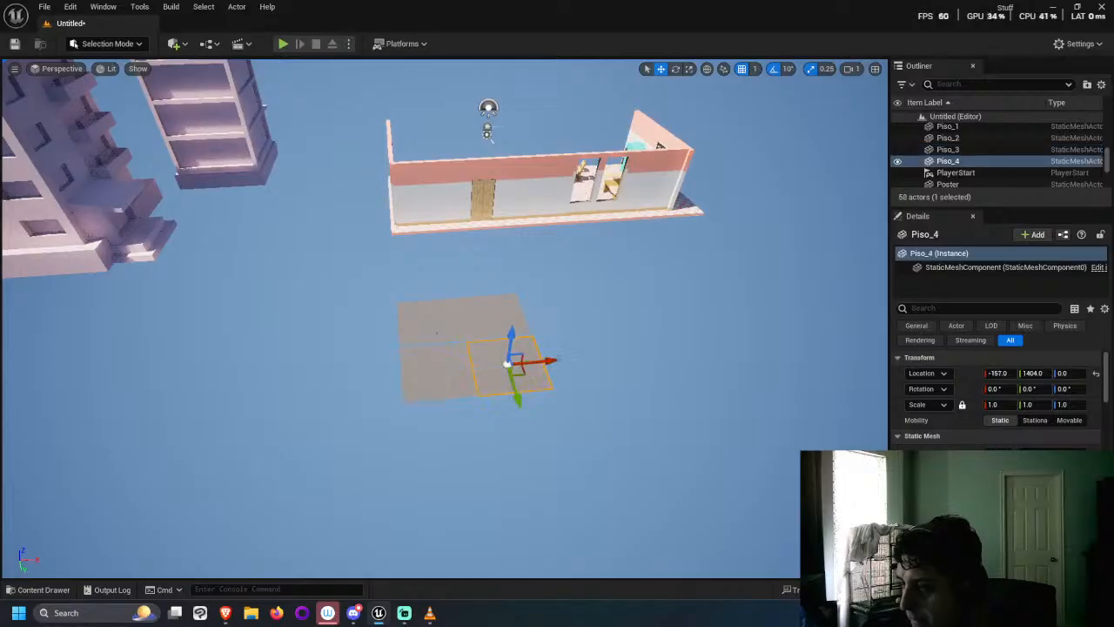
scroll(431, 374, "up", 1)
scroll(431, 374, "up", 3)
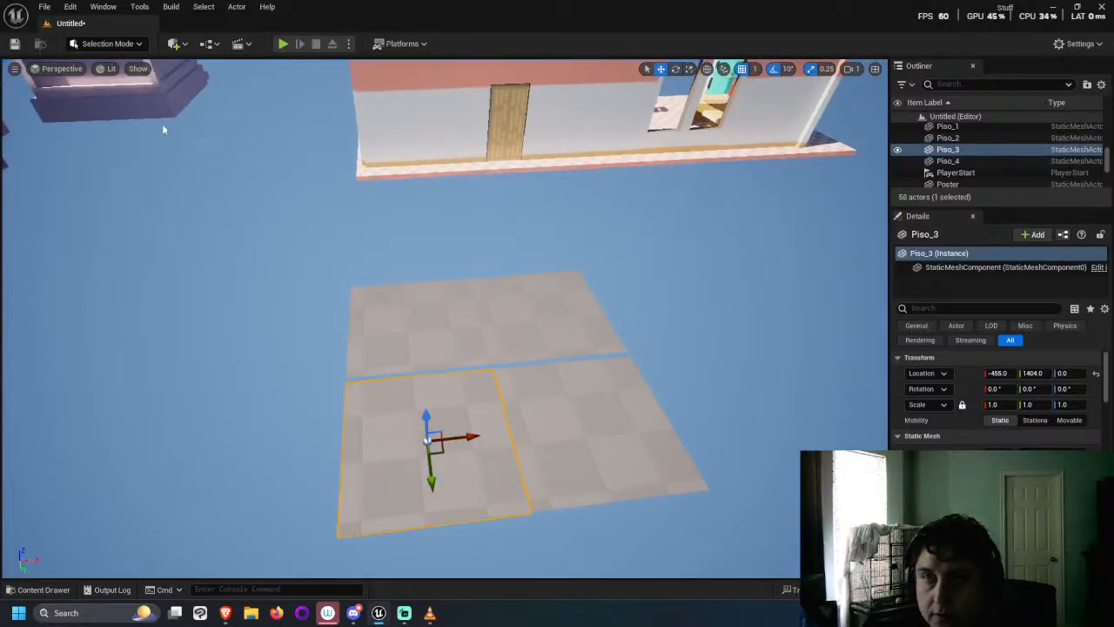
left_click(57, 68)
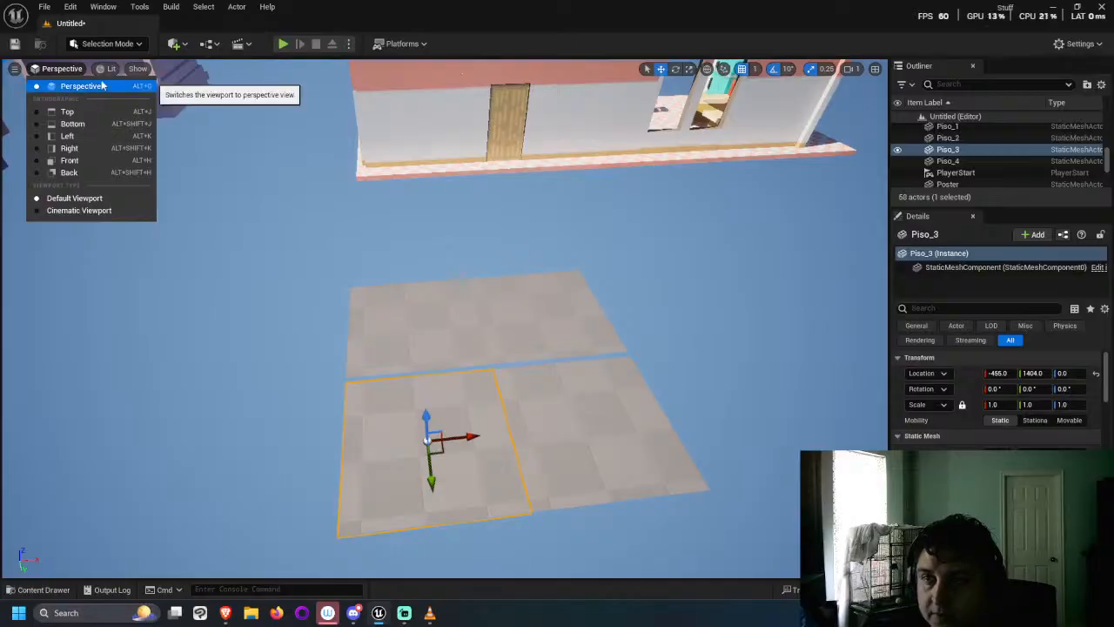
left_click(67, 112)
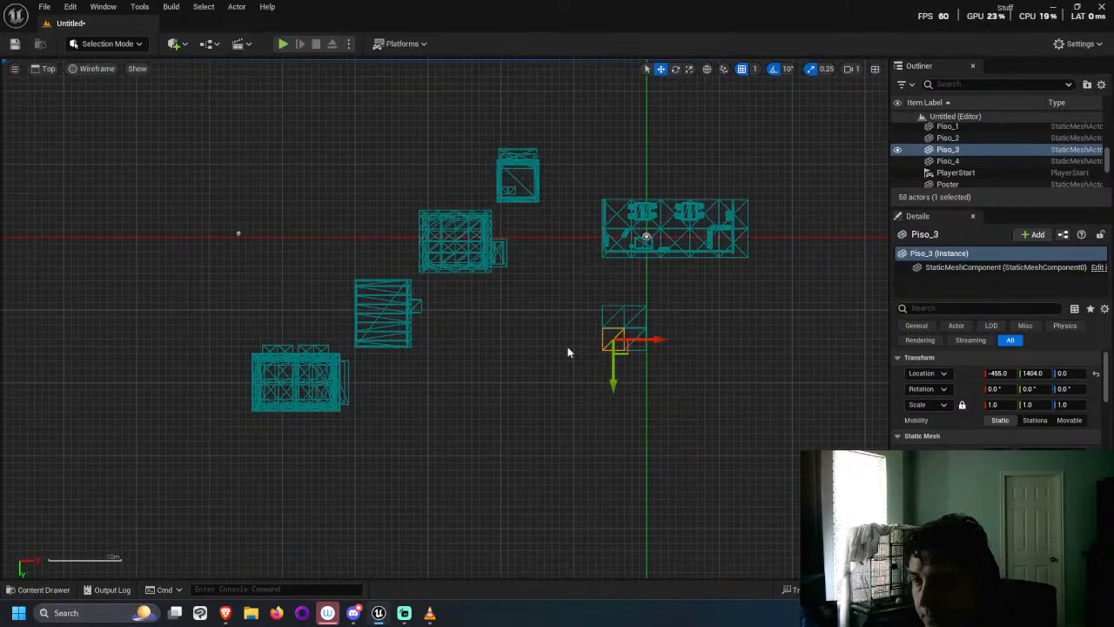
scroll(557, 400, "up", 6)
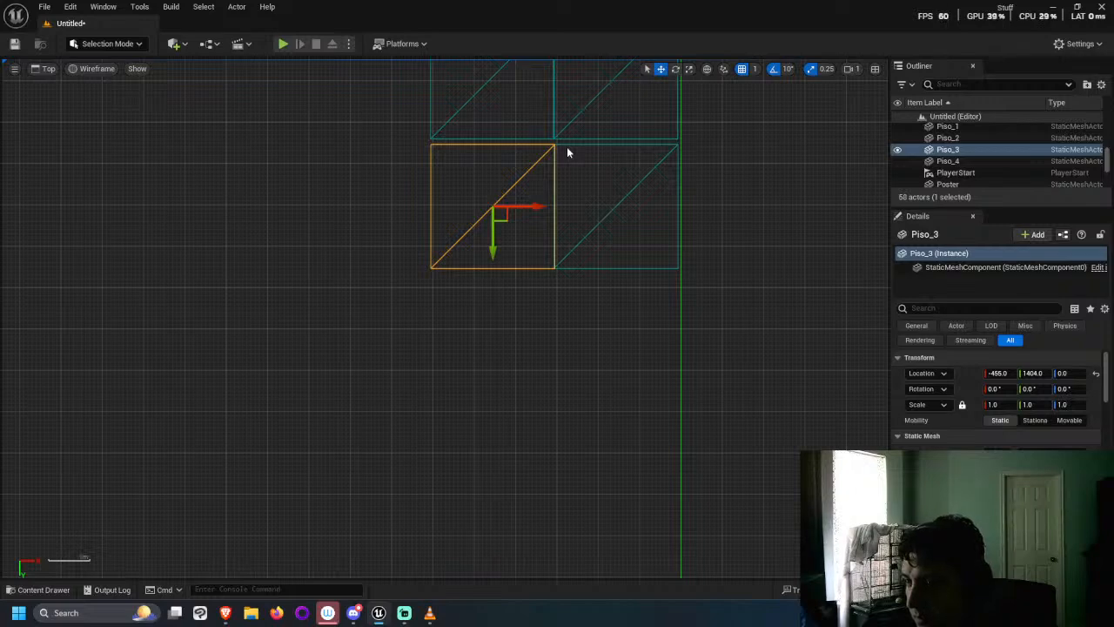
left_click(567, 150, "ctrl")
scroll(565, 144, "up", 4)
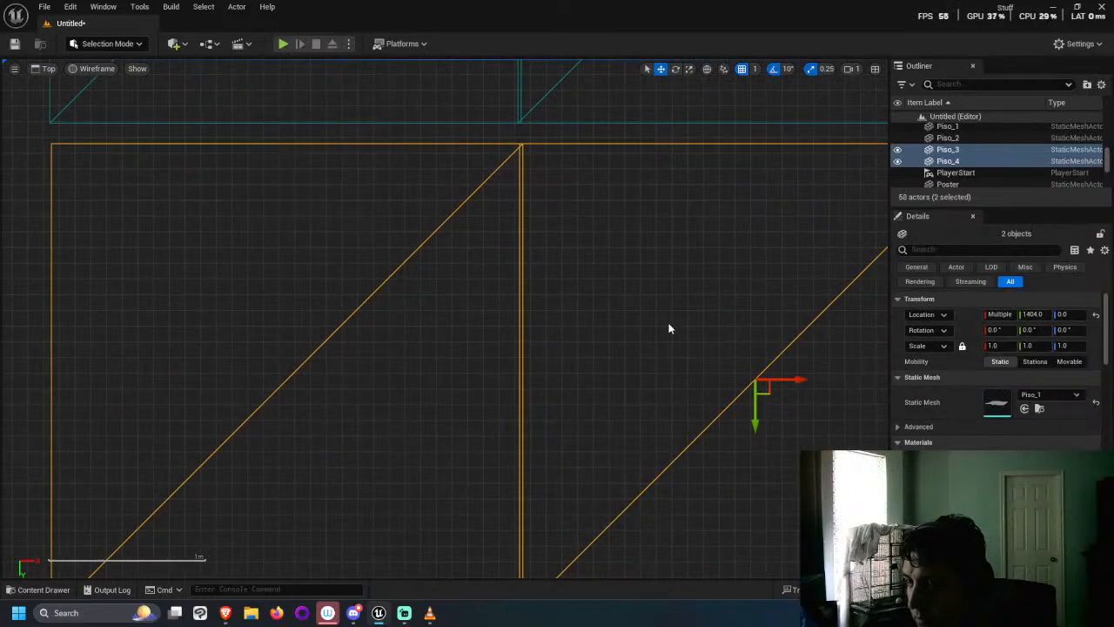
left_click_drag(756, 406, 756, 389)
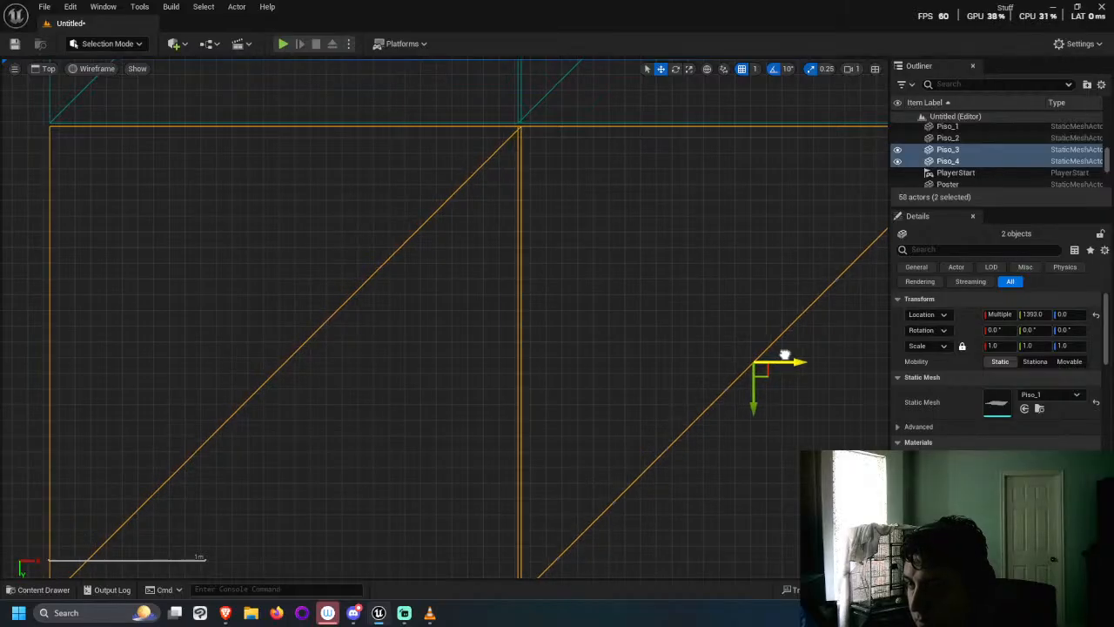
left_click_drag(754, 405, 754, 401)
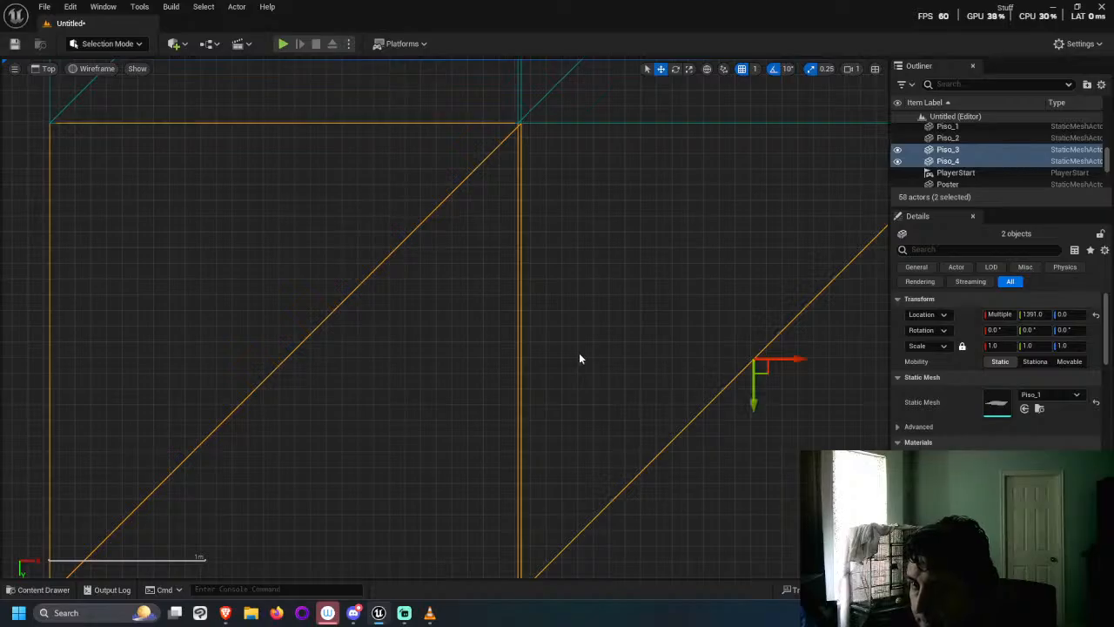
scroll(578, 352, "down", 2)
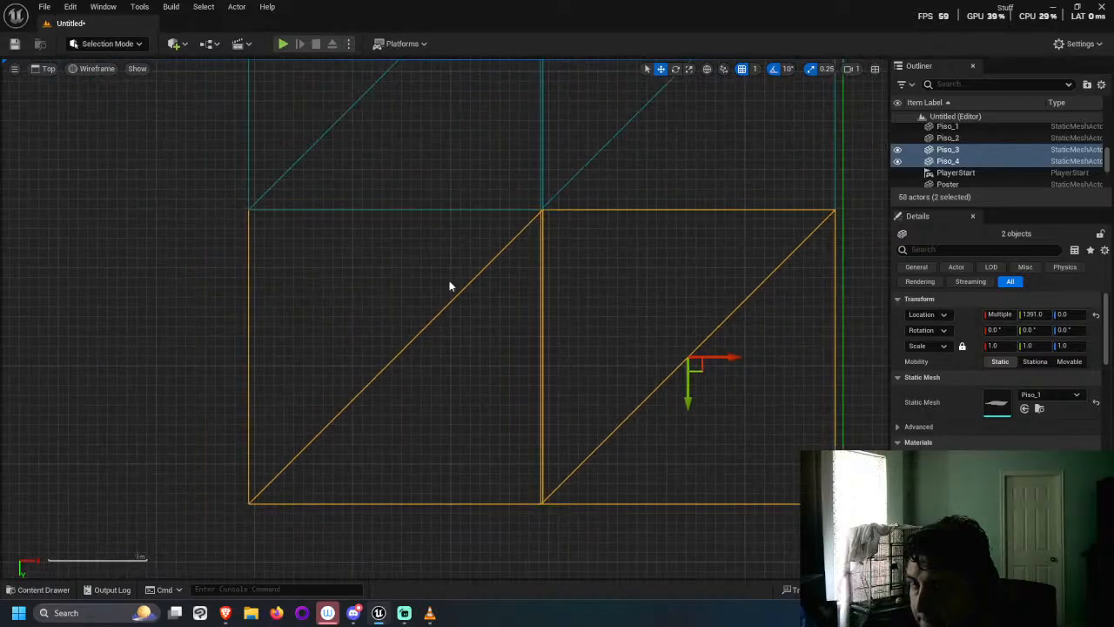
Step: Return the viewport to Perspective view and clear the floor tile selection
left_click(107, 68)
left_click(49, 71)
left_click(49, 71)
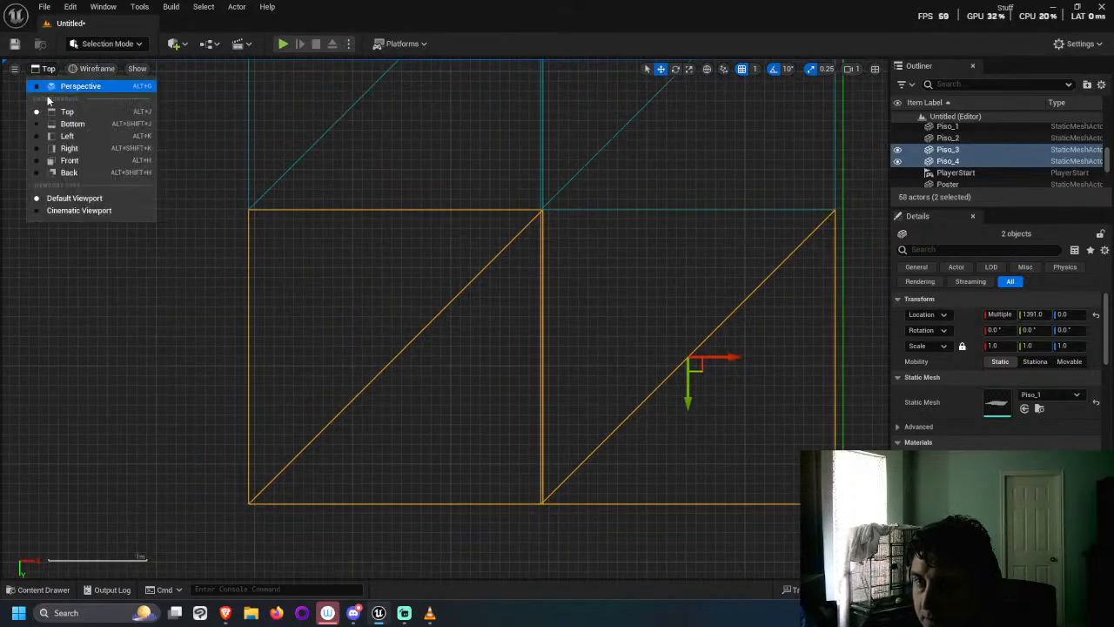
left_click(71, 86)
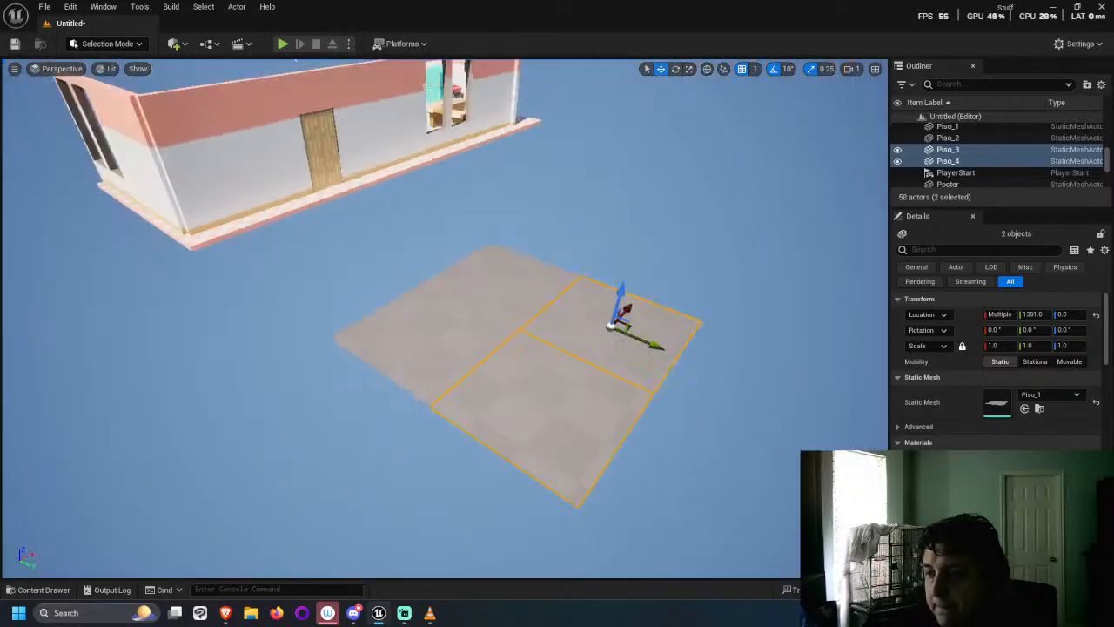
right_click_drag(492, 248, 492, 248)
left_click(492, 248)
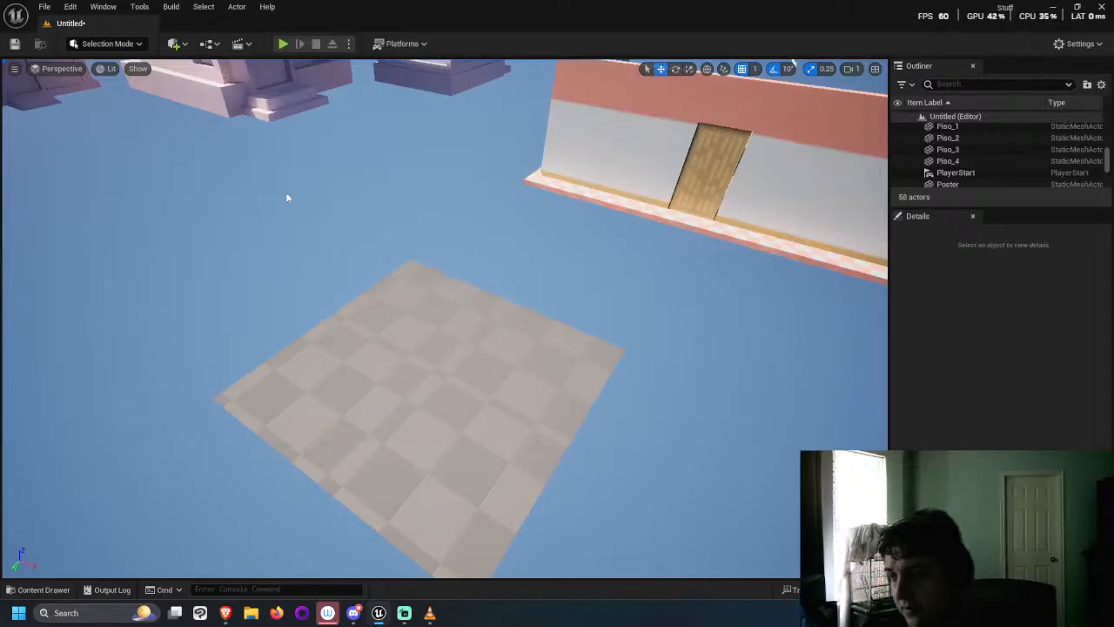
Step: Duplicate all four floor tiles and place the copies flush beside them along X, with the adjoining first-row copy at X 145
right_click_drag(288, 194, 288, 194)
right_click_drag(323, 427, 322, 427)
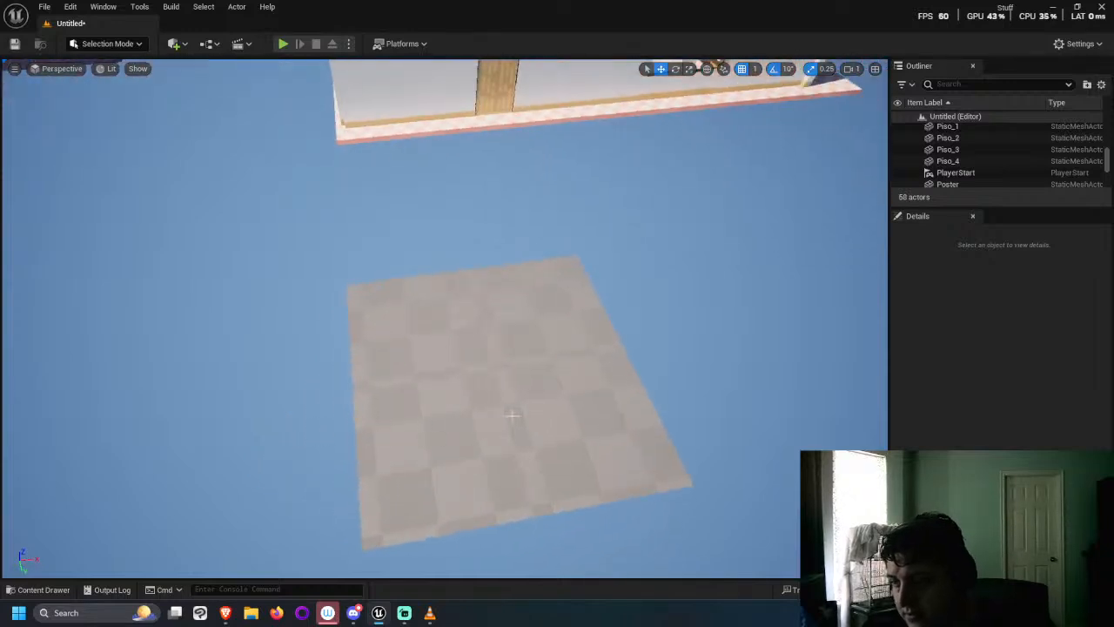
left_click(517, 414)
left_click(535, 324, "ctrl")
left_click(426, 322, "ctrl")
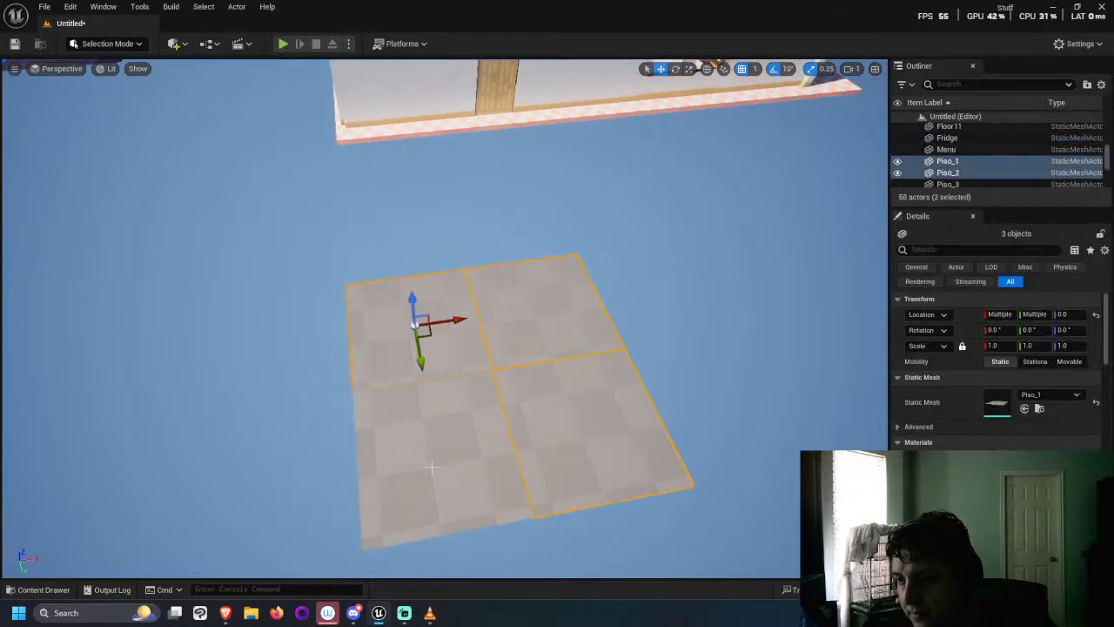
left_click(431, 462, "ctrl")
left_click_drag(474, 443, 857, 344, "alt")
Step: Examine the extended tile floor from several angles against the café and the surrounding buildings
right_click_drag(857, 345, 752, 376)
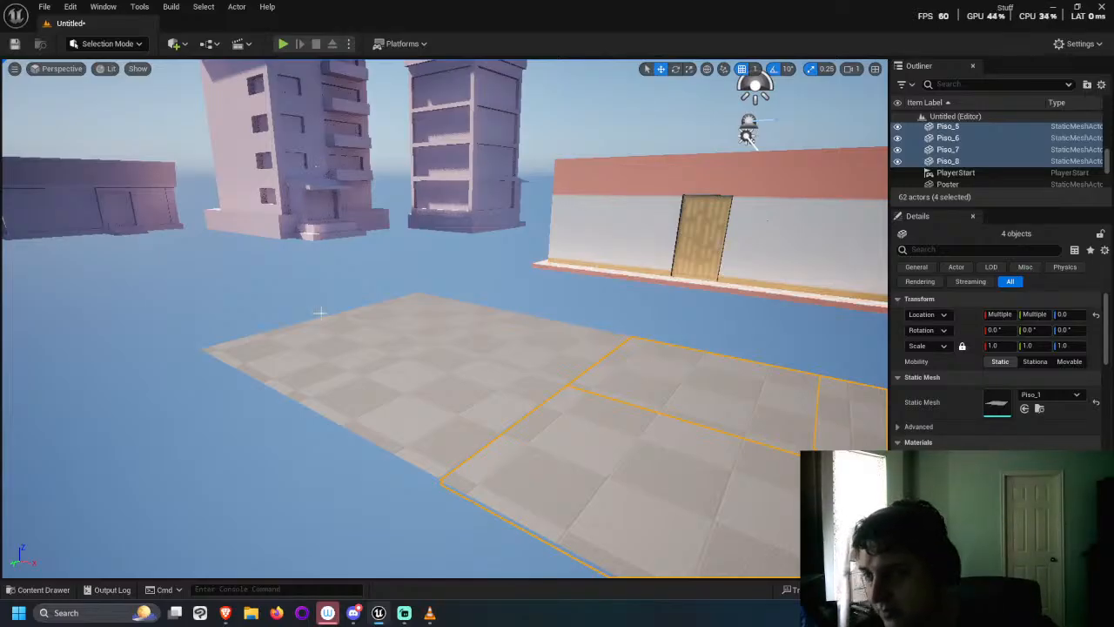
right_click_drag(322, 313, 403, 353)
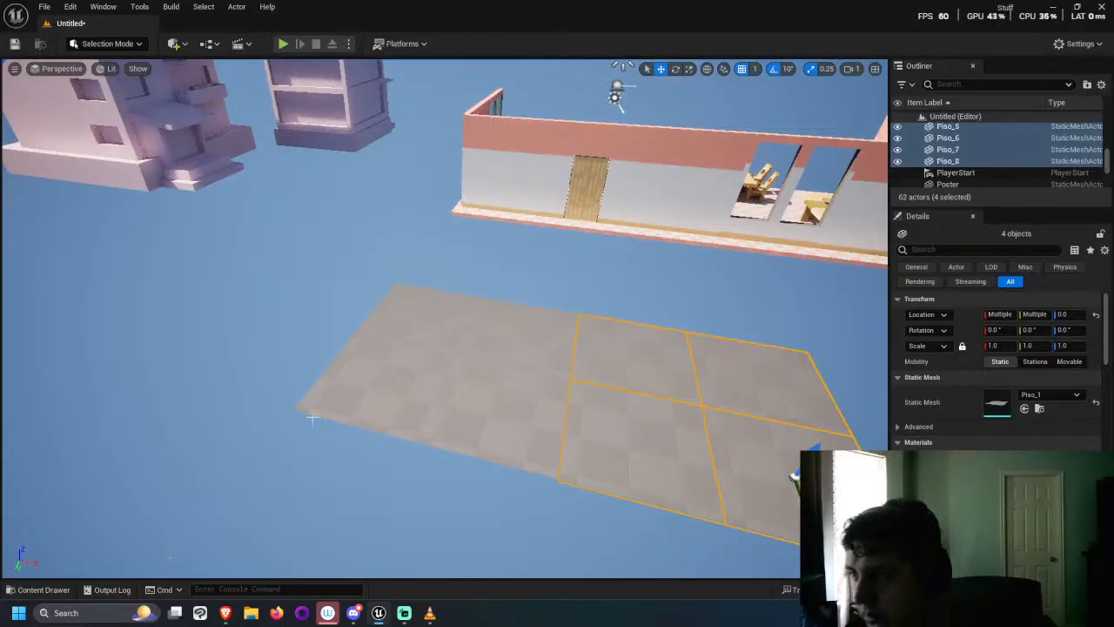
scroll(420, 311, "down", 2)
scroll(617, 378, "down", 2)
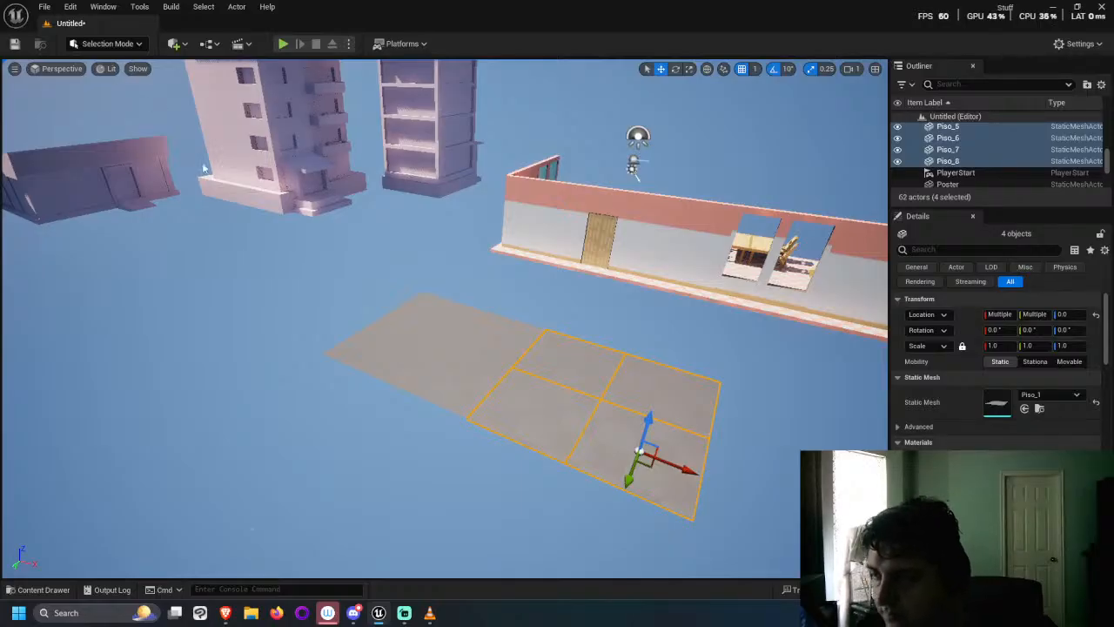
mouse_move(417, 343)
right_mouse_down()
mouse_move(419, 287)
mouse_move(416, 343)
right_mouse_up()
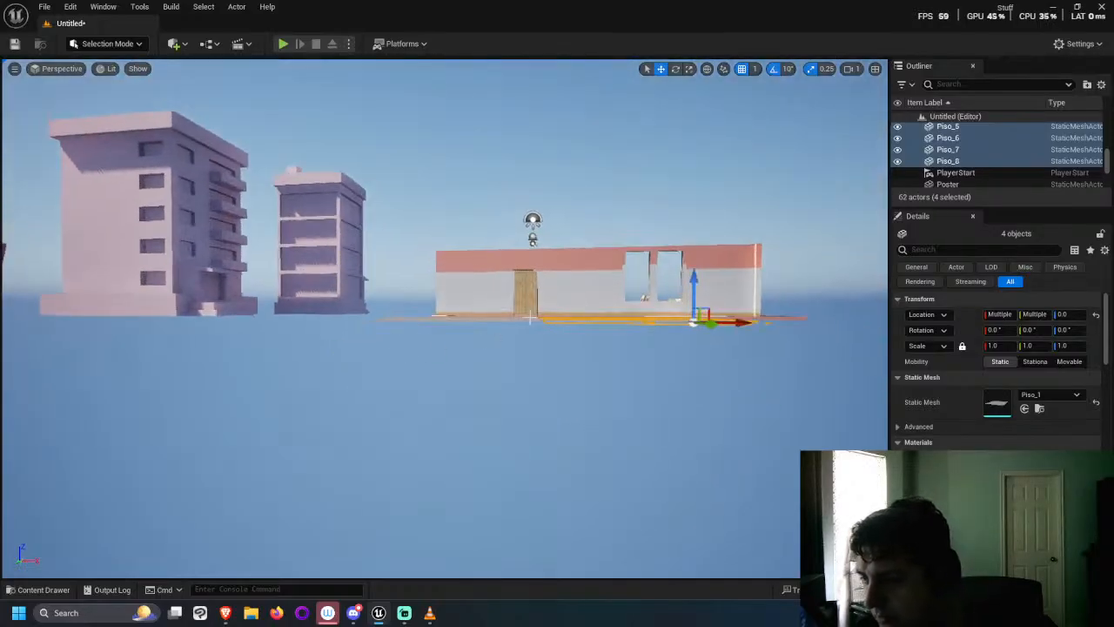
right_click_drag(529, 317, 607, 360)
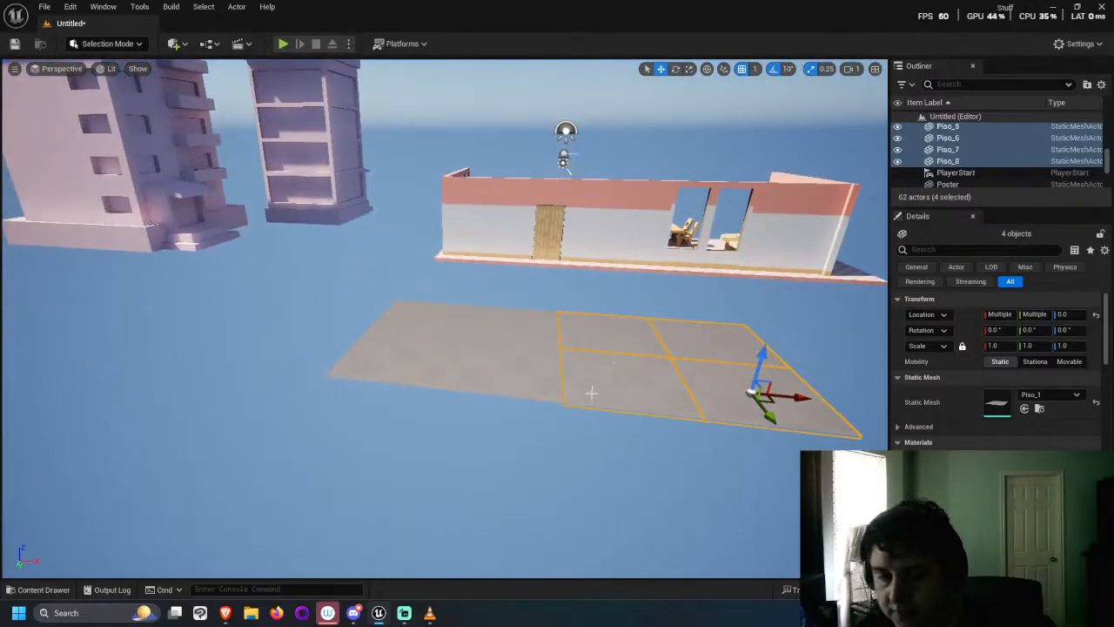
right_click_drag(591, 393, 332, 275)
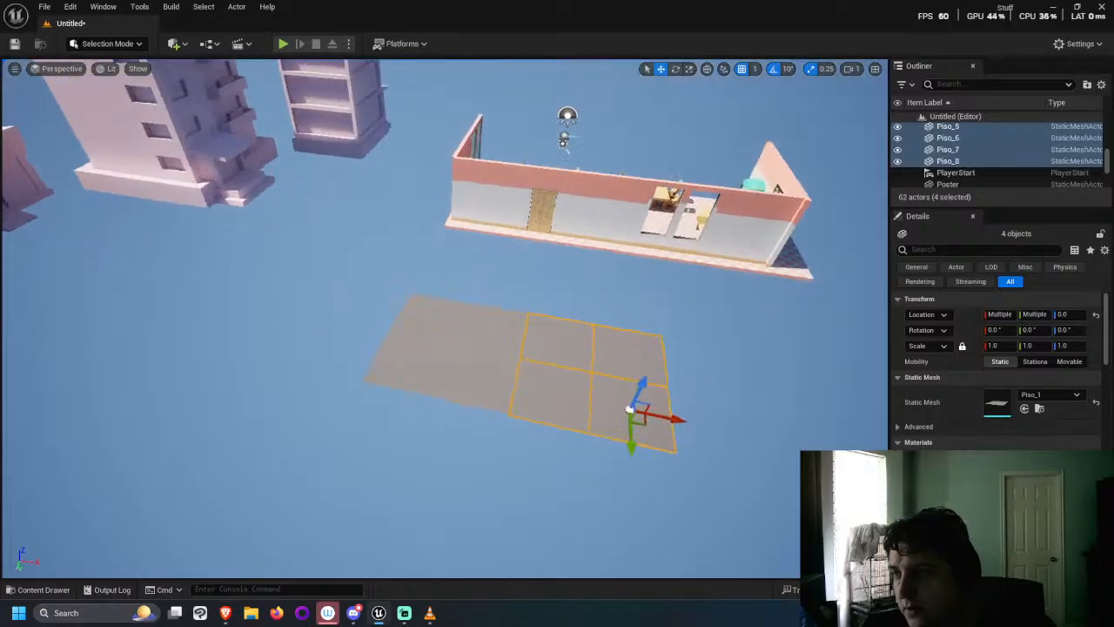
scroll(400, 444, "down", 3)
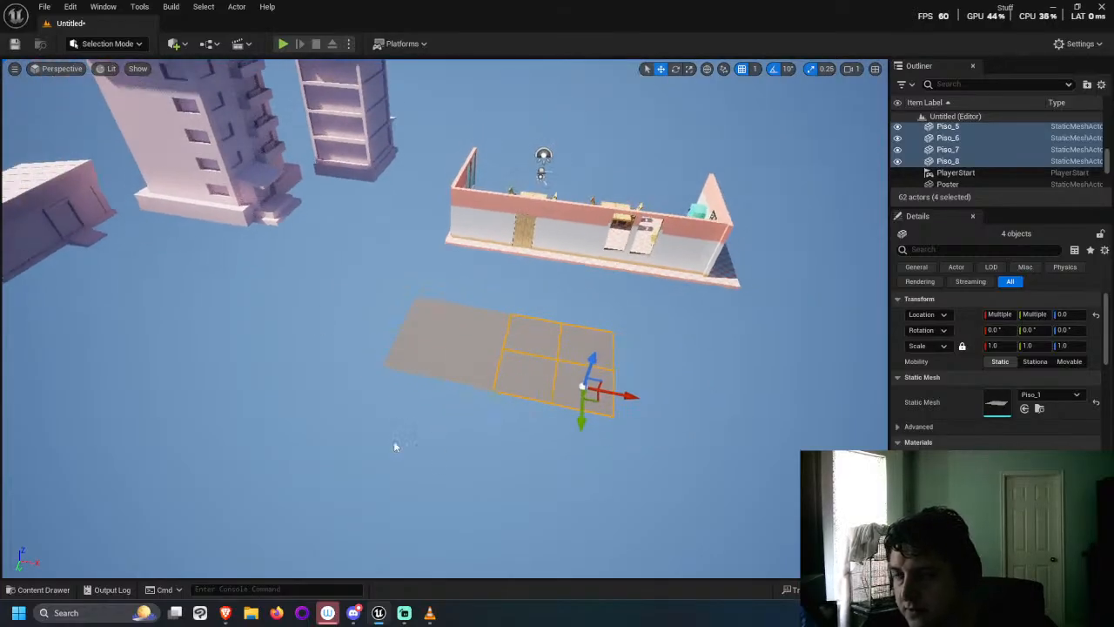
right_click_drag(359, 258, 348, 258)
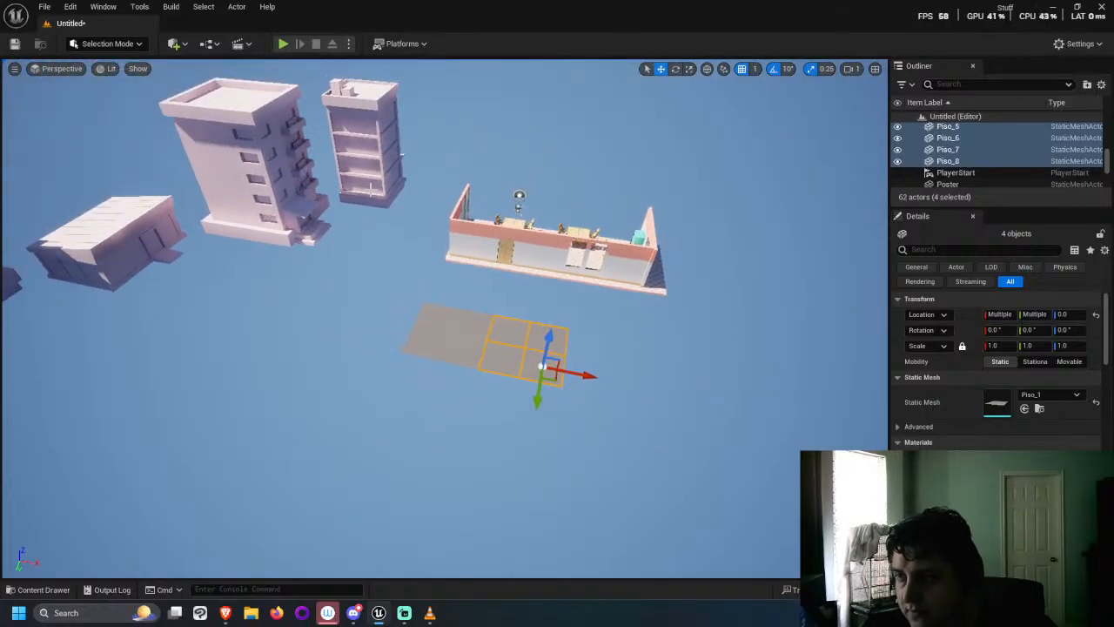
Step: Delete the four building meshes, Building_1 to Building_4, from the level
left_click(370, 180)
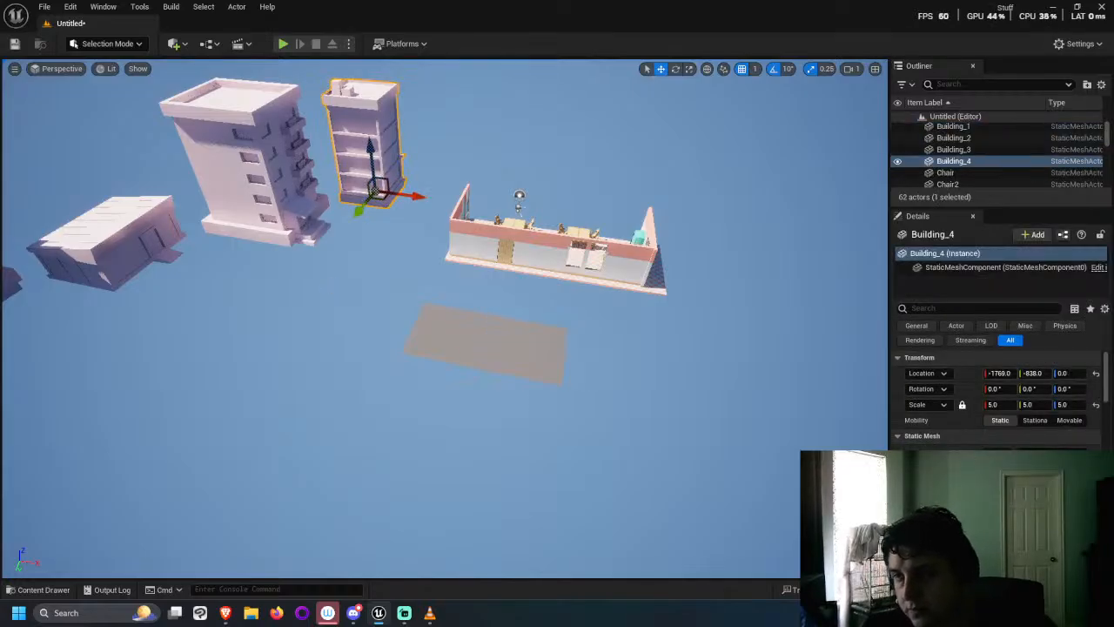
left_click(255, 174, "ctrl")
left_click(58, 290, "ctrl")
right_click_drag(57, 290, 55, 297)
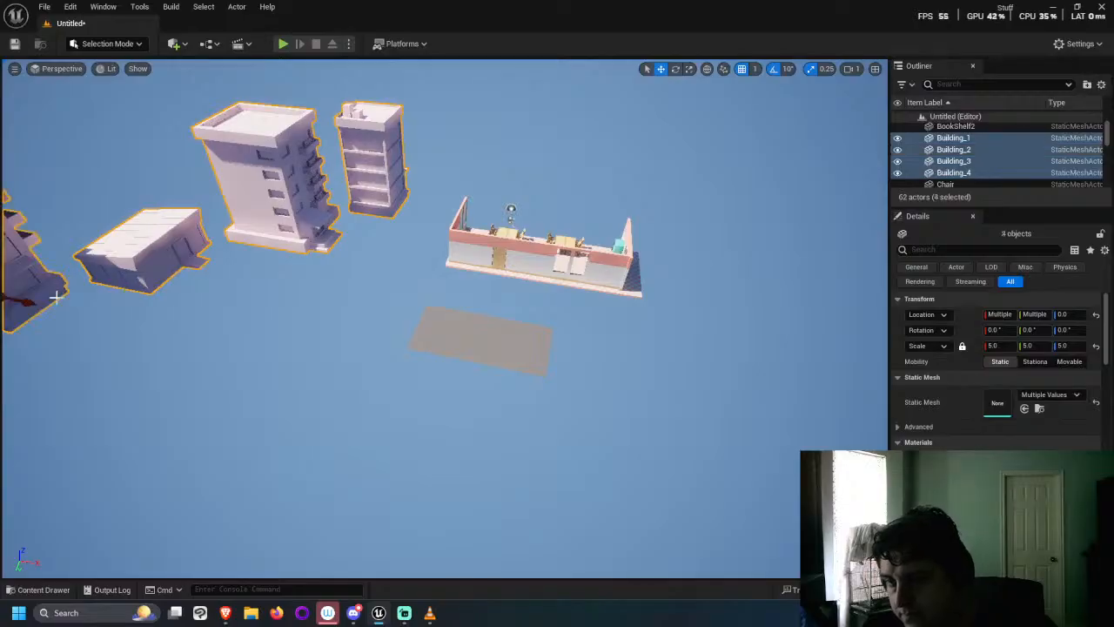
key("Delete")
Step: Delete all eight outdoor floor tiles, Piso_1 to Piso_8, from the level
left_click(529, 332)
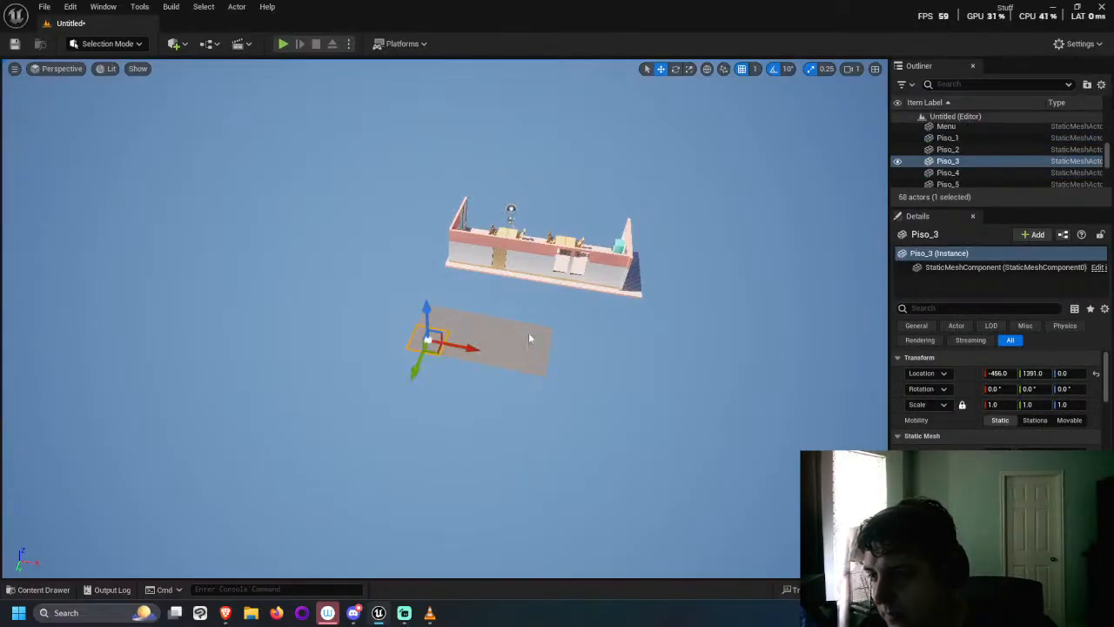
left_click(485, 348, "ctrl")
right_click_drag(335, 251, 374, 252)
right_click_drag(285, 331, 289, 332)
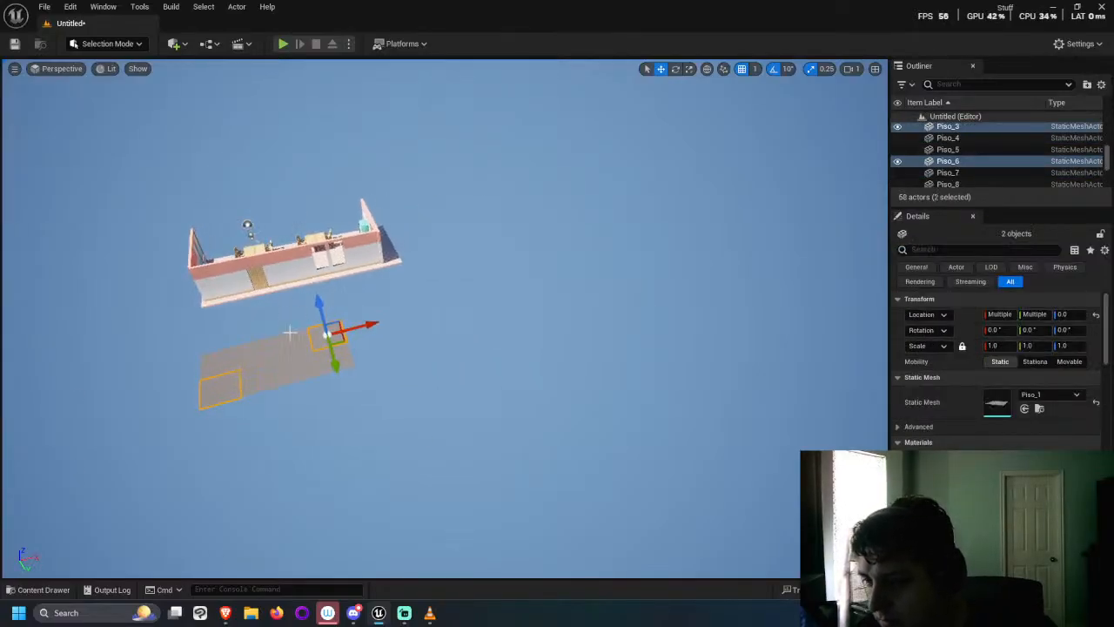
left_click(279, 348)
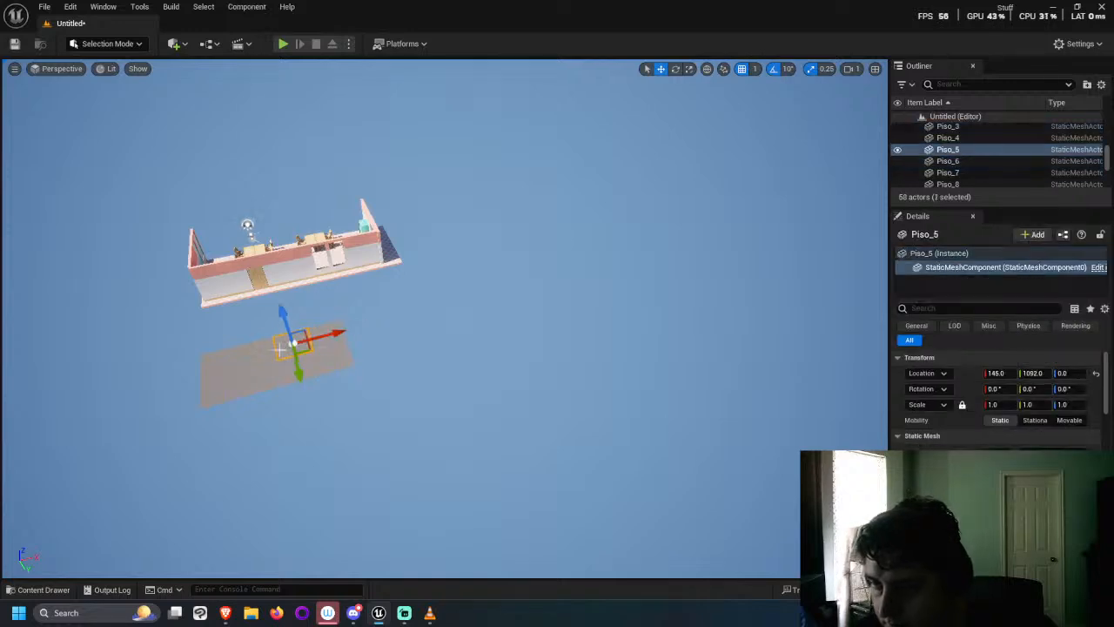
scroll(981, 149, "up", 2)
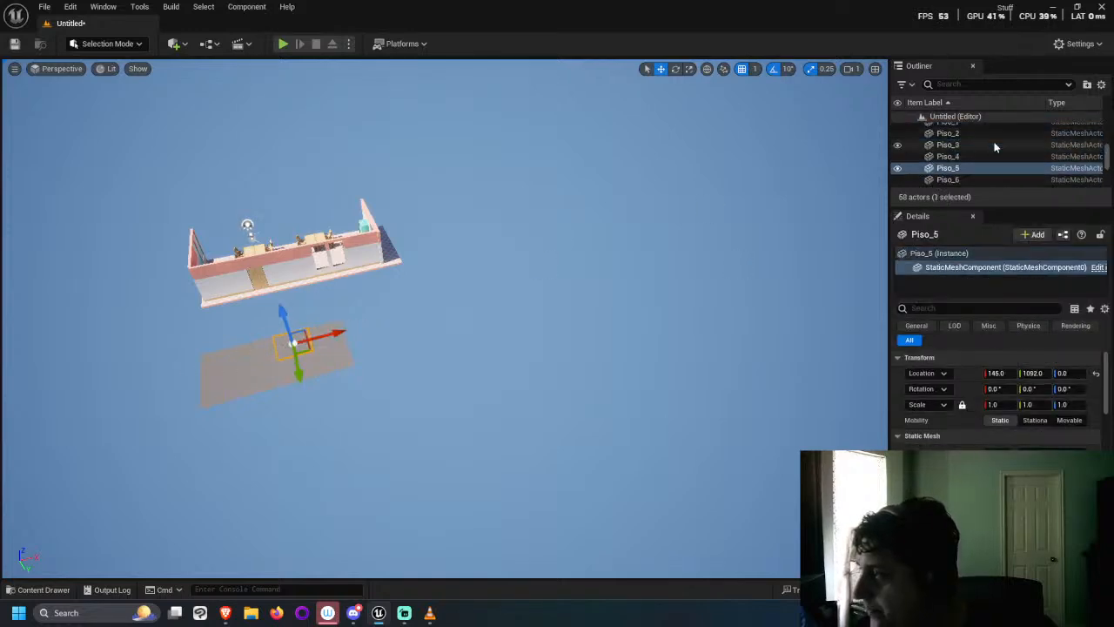
left_click(985, 142)
scroll(985, 150, "down", 1)
left_click(989, 154, "shift")
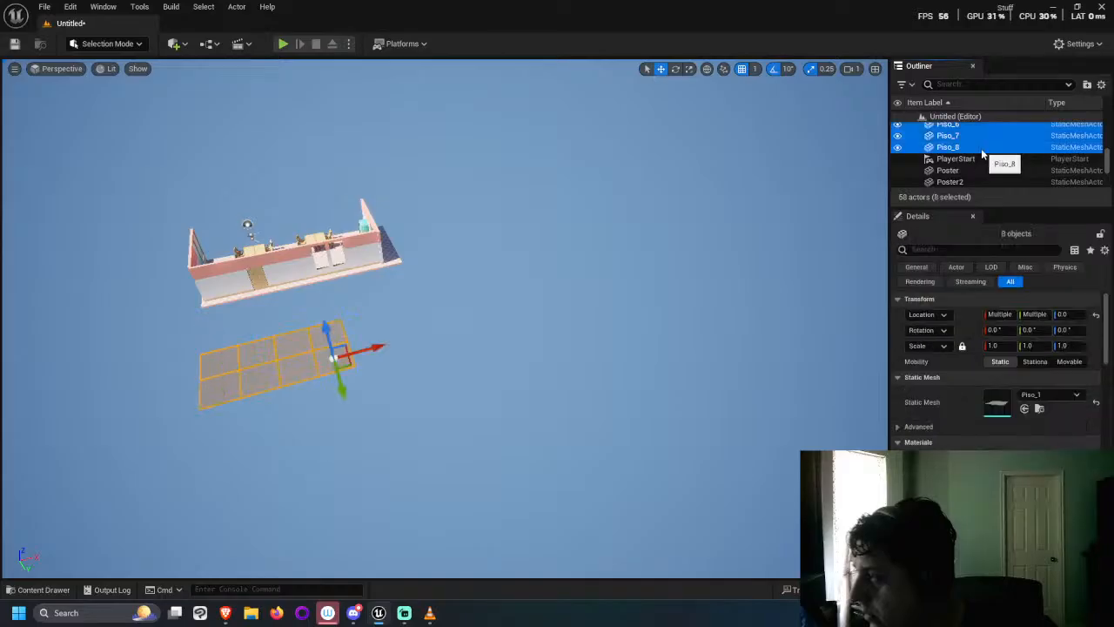
key("Delete")
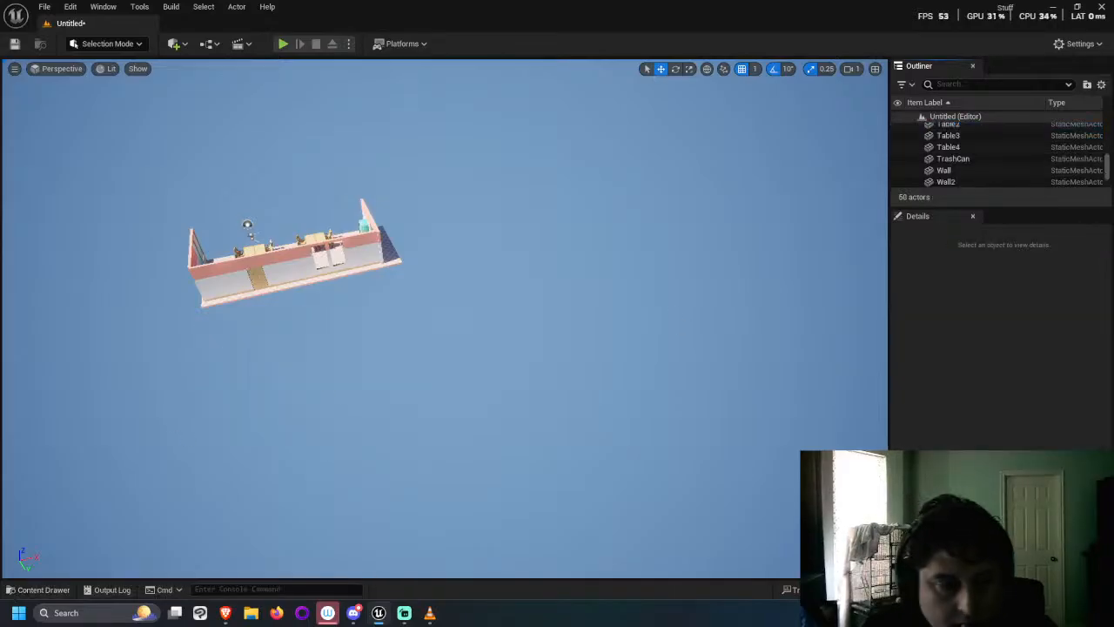
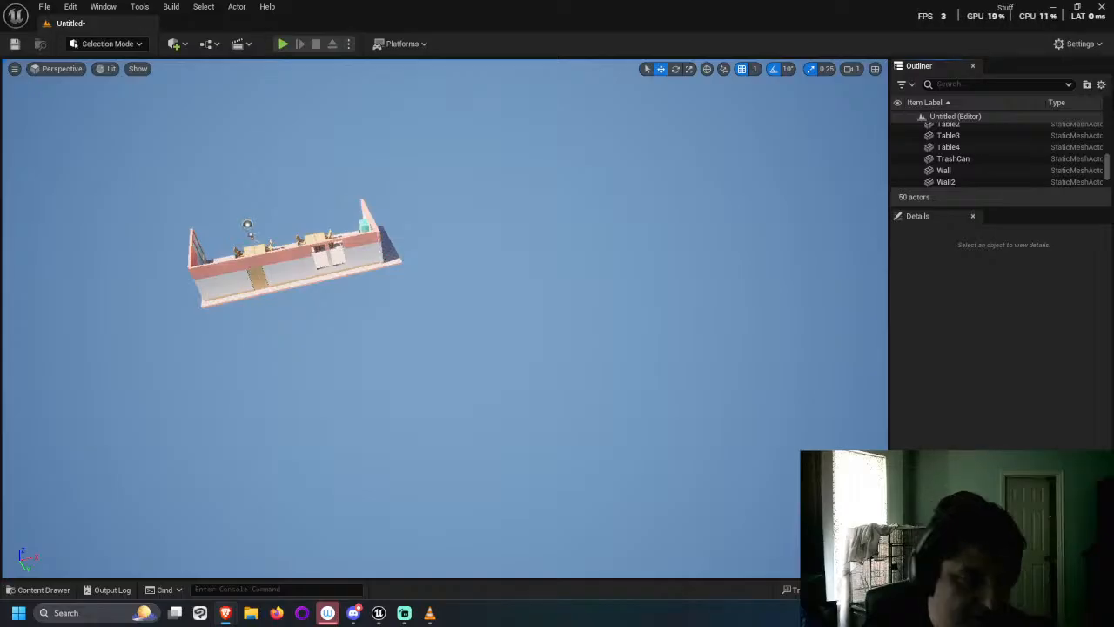
key("super+d")
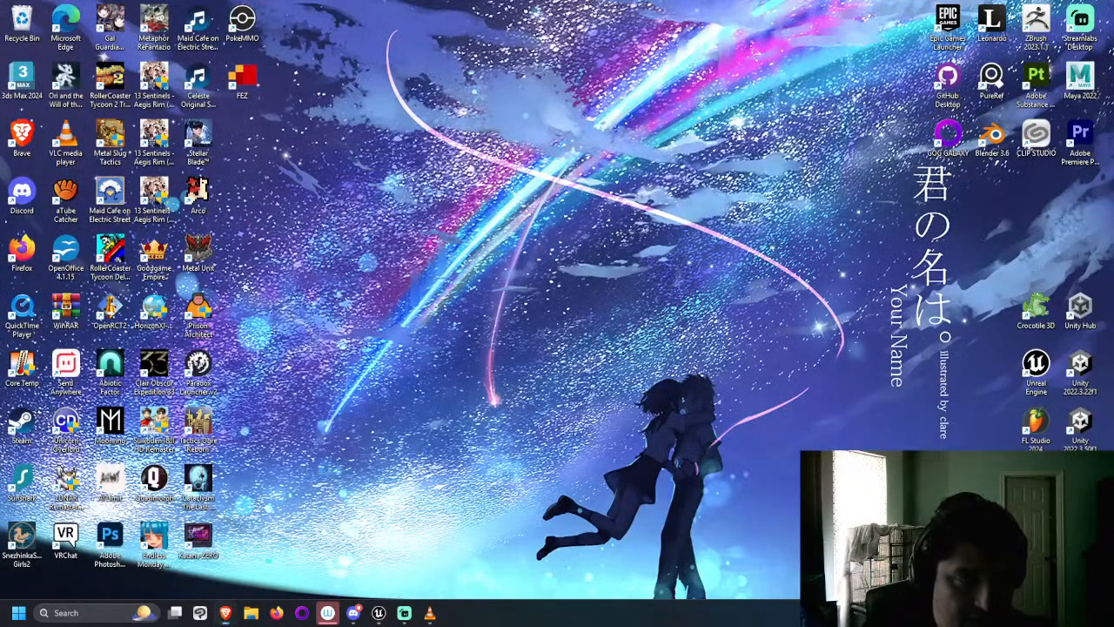
key("super+d")
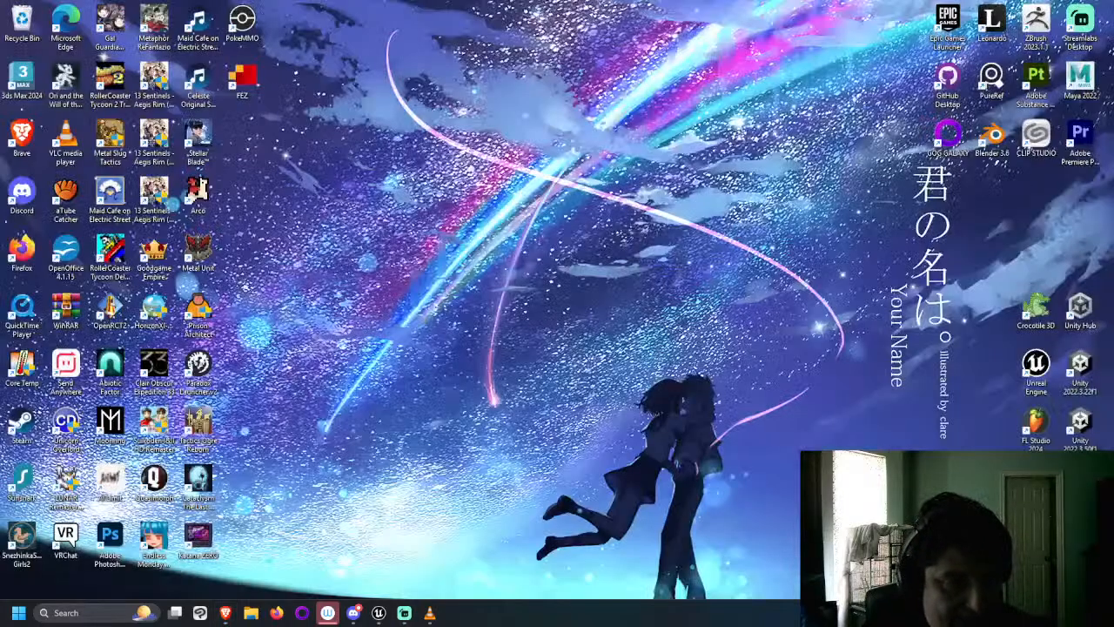
key("super+d")
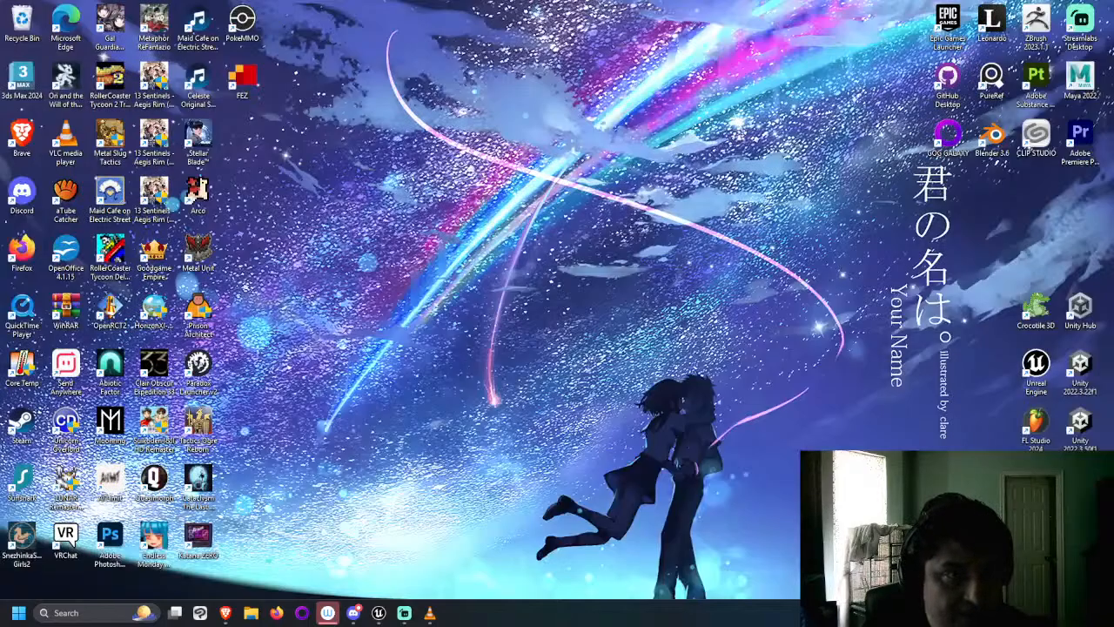
key("super+d")
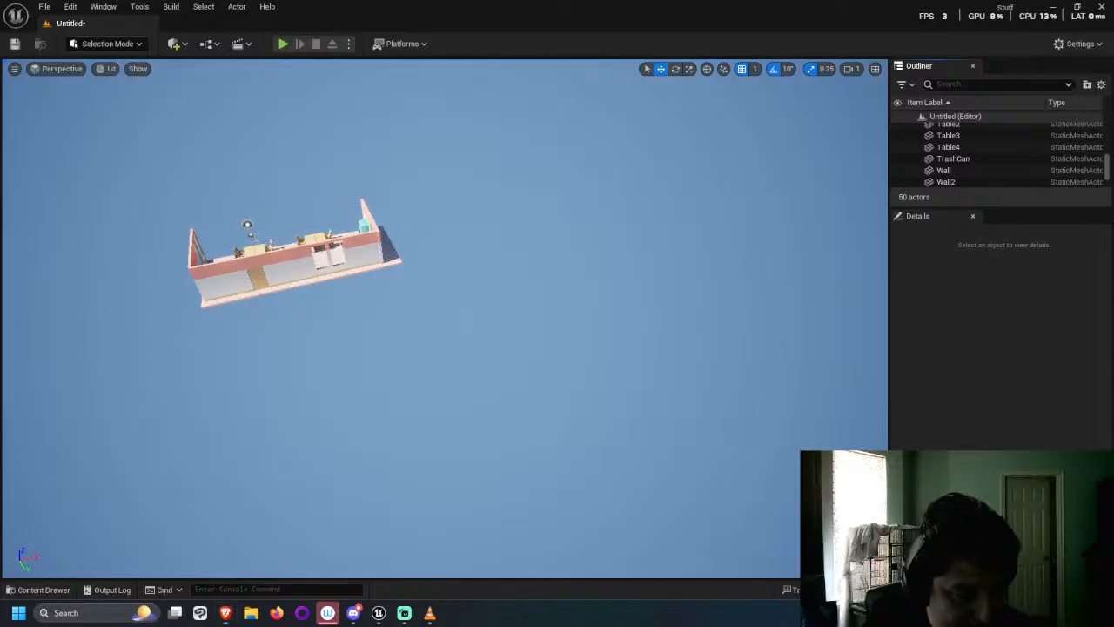
key("super+d")
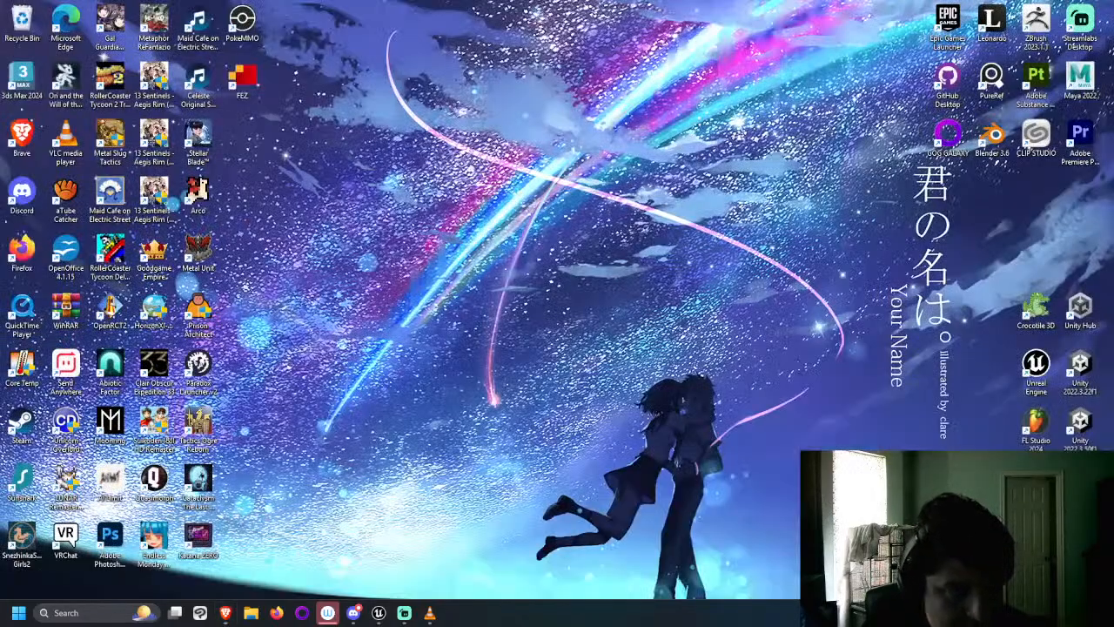
key("super+d")
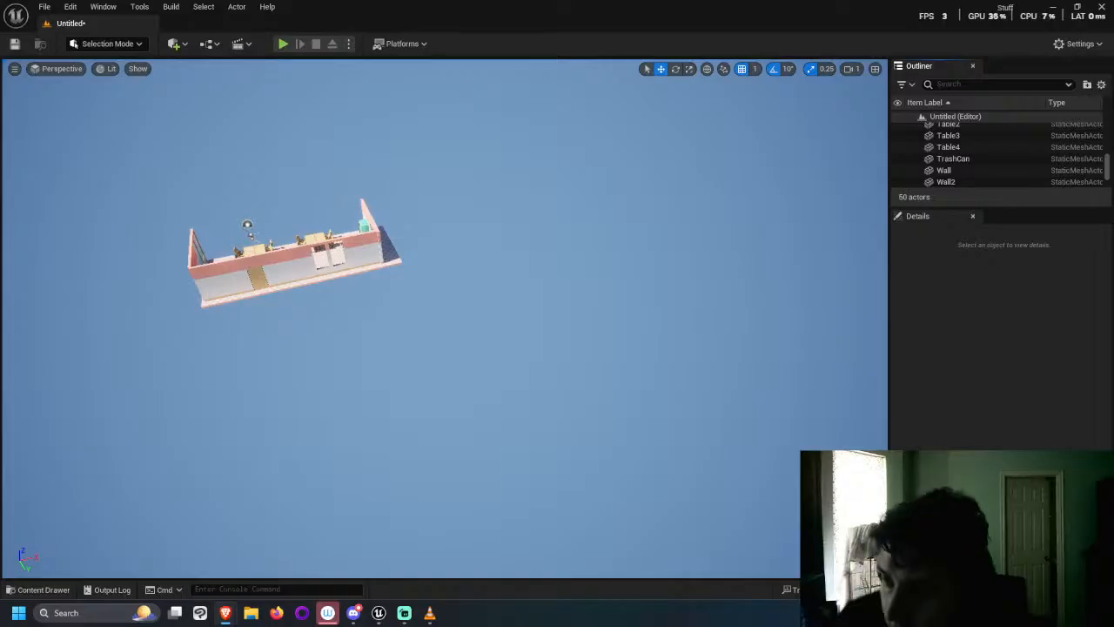
left_click_drag(578, 314, 603, 200, "alt")
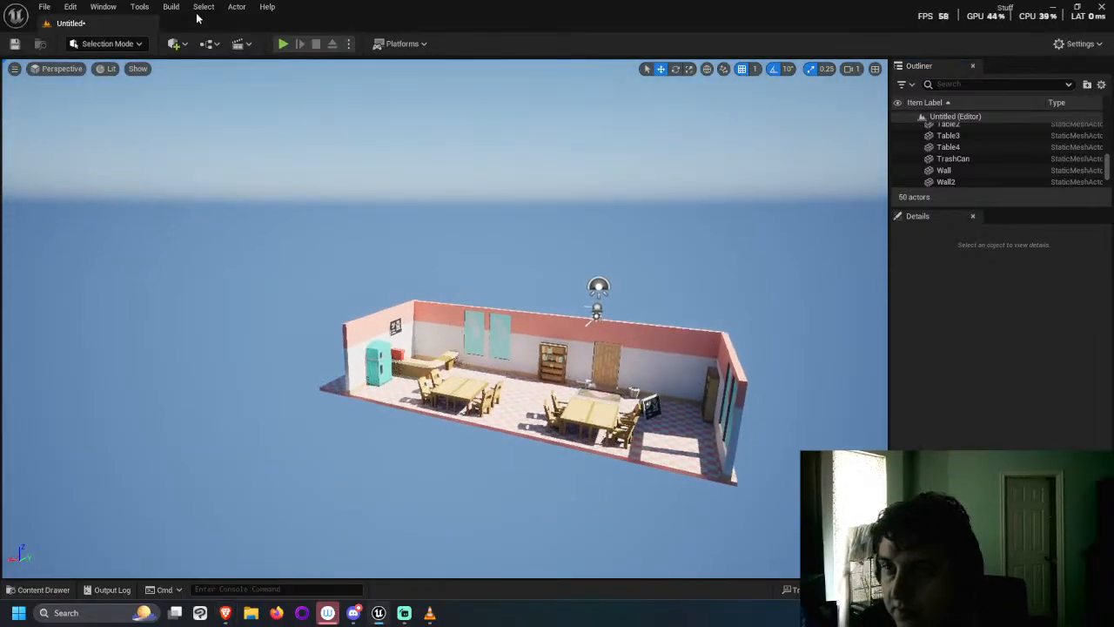
Step: Save the current café level in the Content folder under the name MaidCafe
left_click(43, 7)
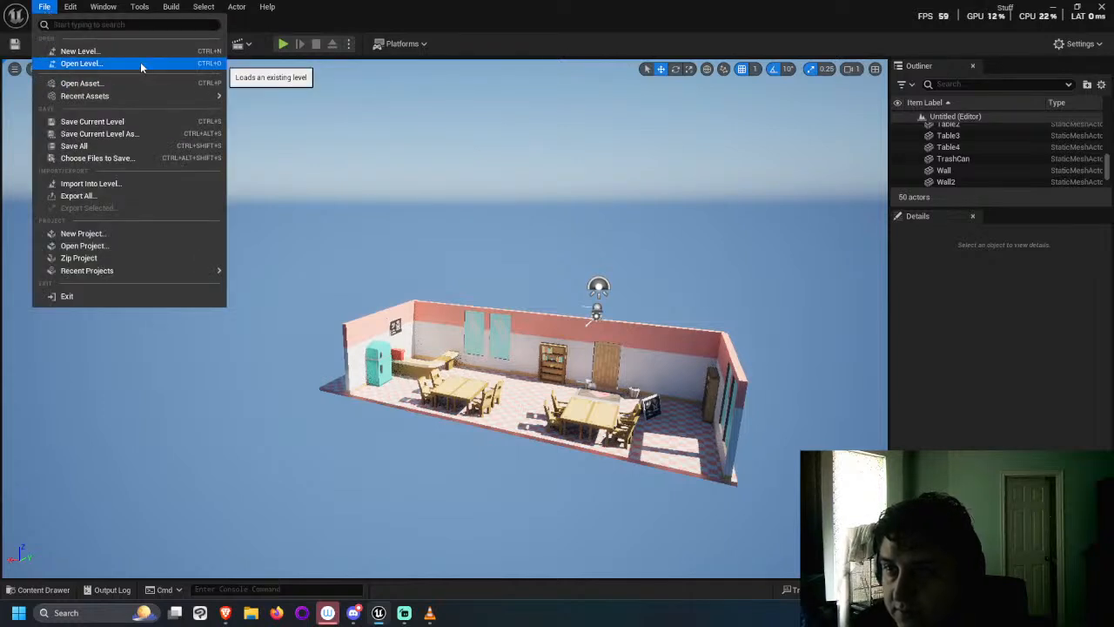
left_click(71, 9)
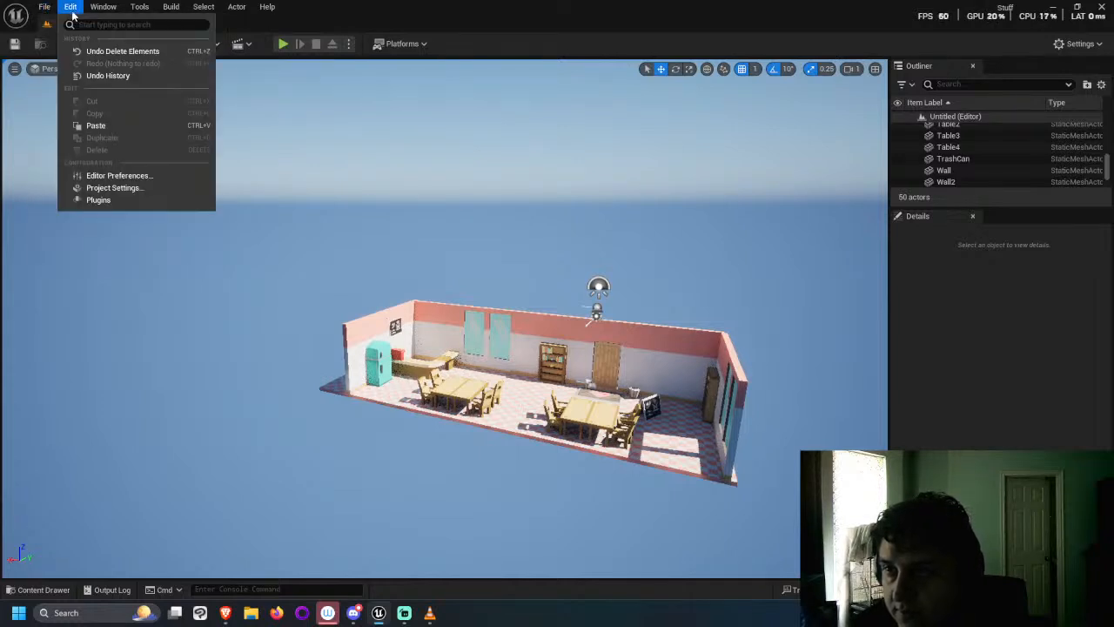
left_click(43, 7)
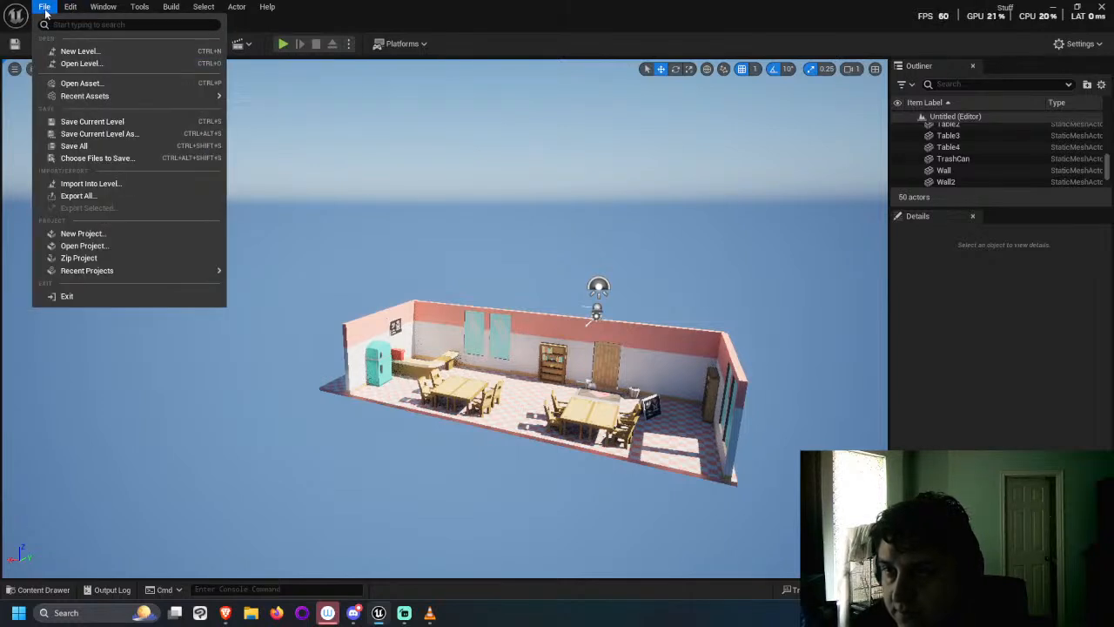
left_click(180, 125)
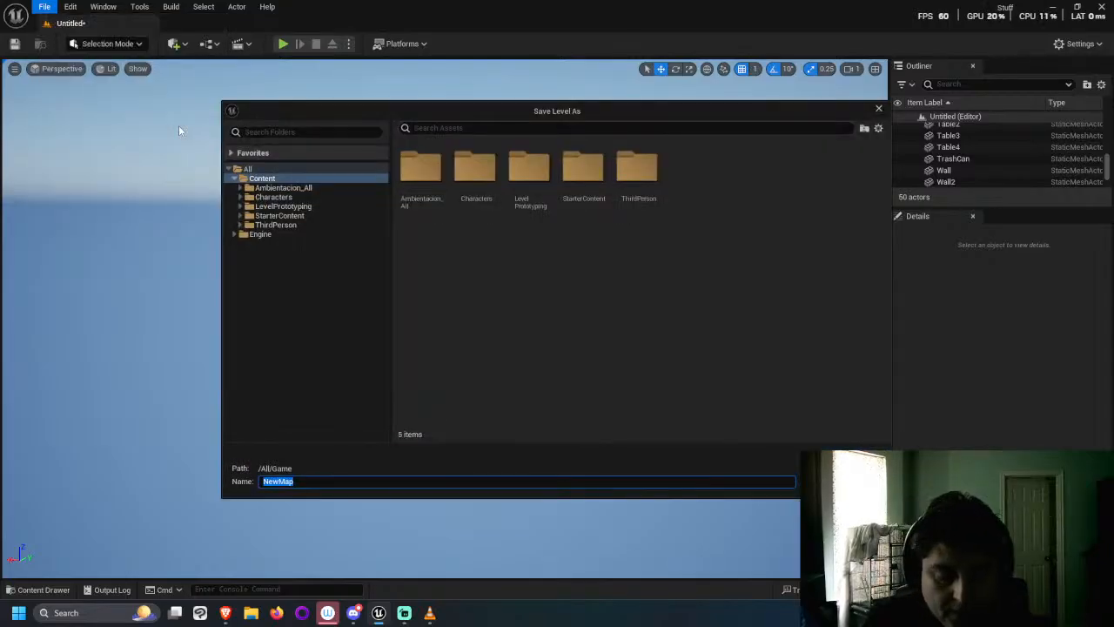
type("MaidCafe")
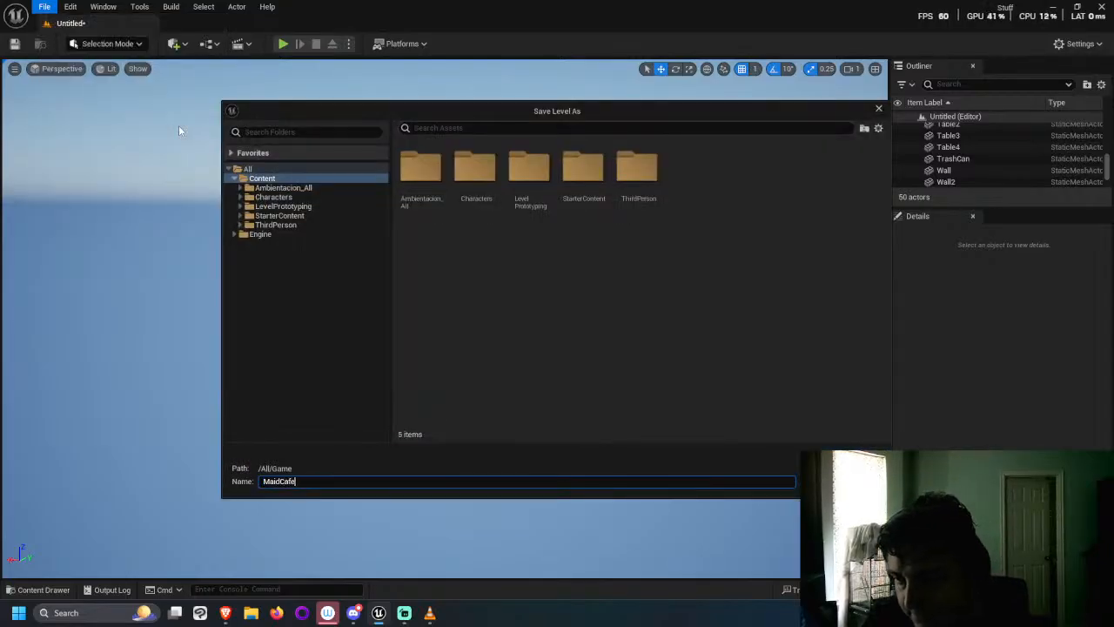
key("Return")
right_click_drag(178, 126, 167, 144)
Step: Create a new level from the Basic template and select its floor
left_click(43, 7)
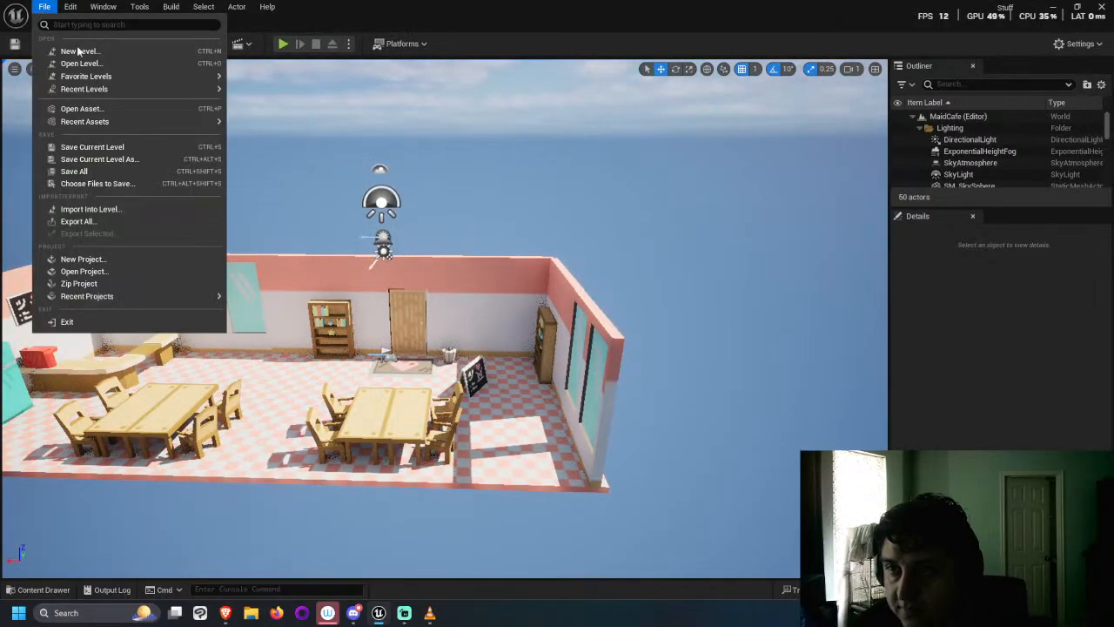
left_click(78, 51)
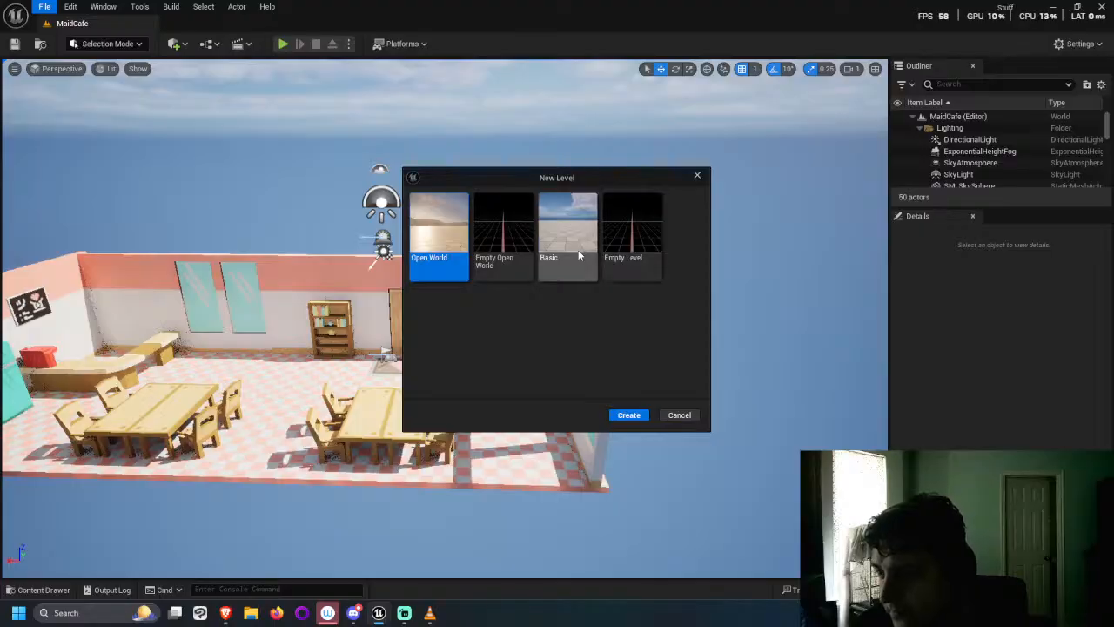
double_click(567, 231)
left_click(435, 358)
right_click_drag(509, 403, 509, 426)
left_click(453, 380)
scroll(453, 379, "down", 1)
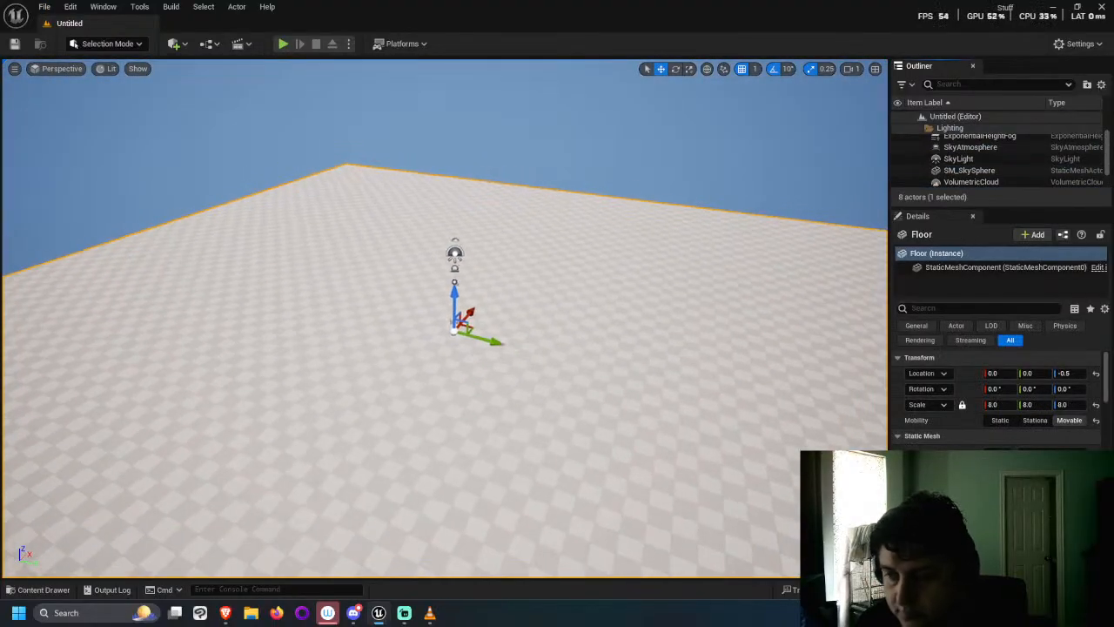
Step: Place the static meshes Building_1 to Building_4 from the Ambientacion_All/Buildings folder in a loose row on the floor
left_click(38, 589)
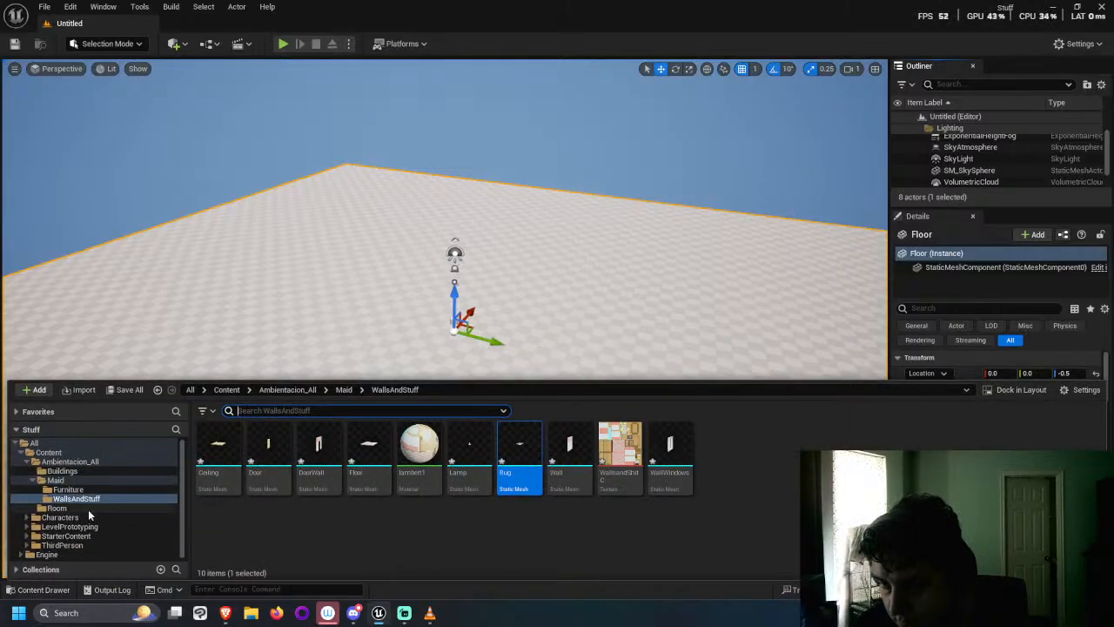
left_click(173, 477)
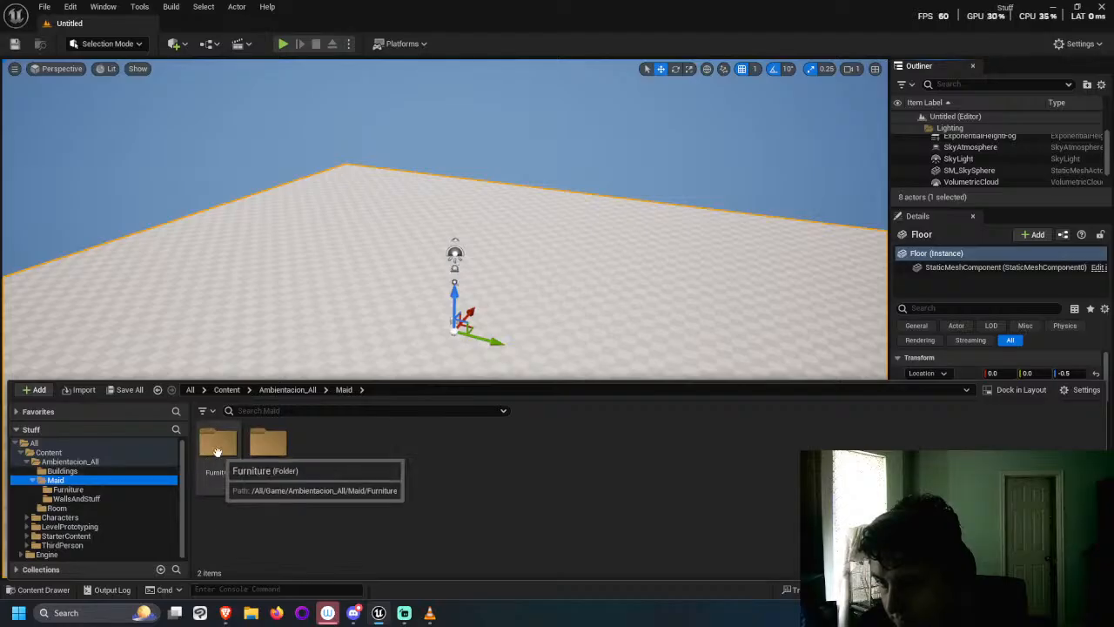
left_click(68, 470)
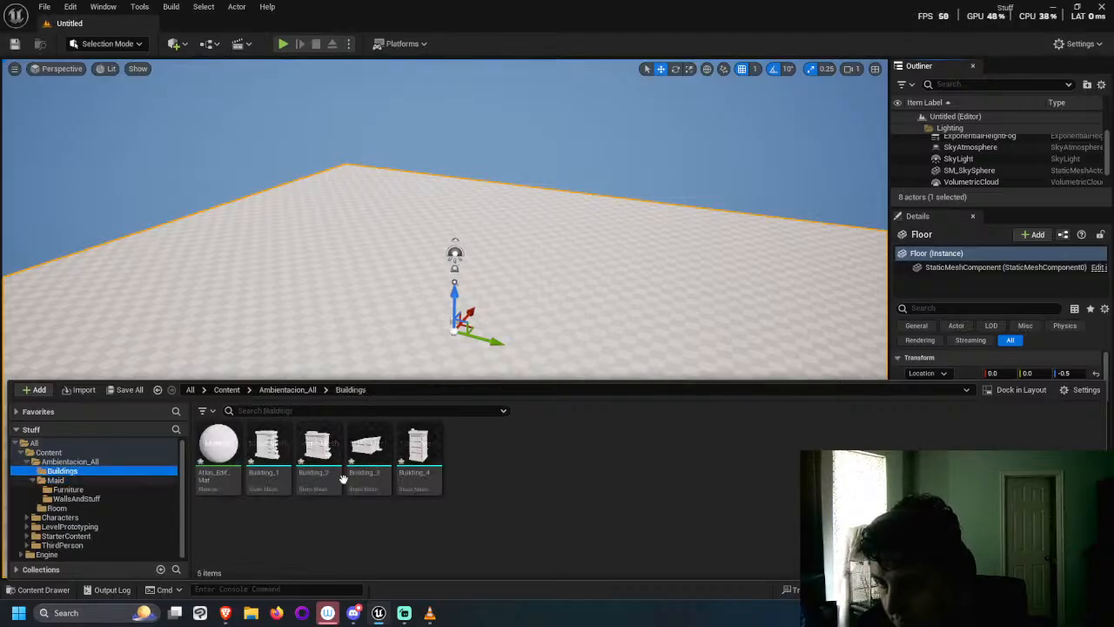
left_click(267, 448)
left_click_drag(267, 324, 362, 322)
left_click(39, 589)
left_click(318, 462)
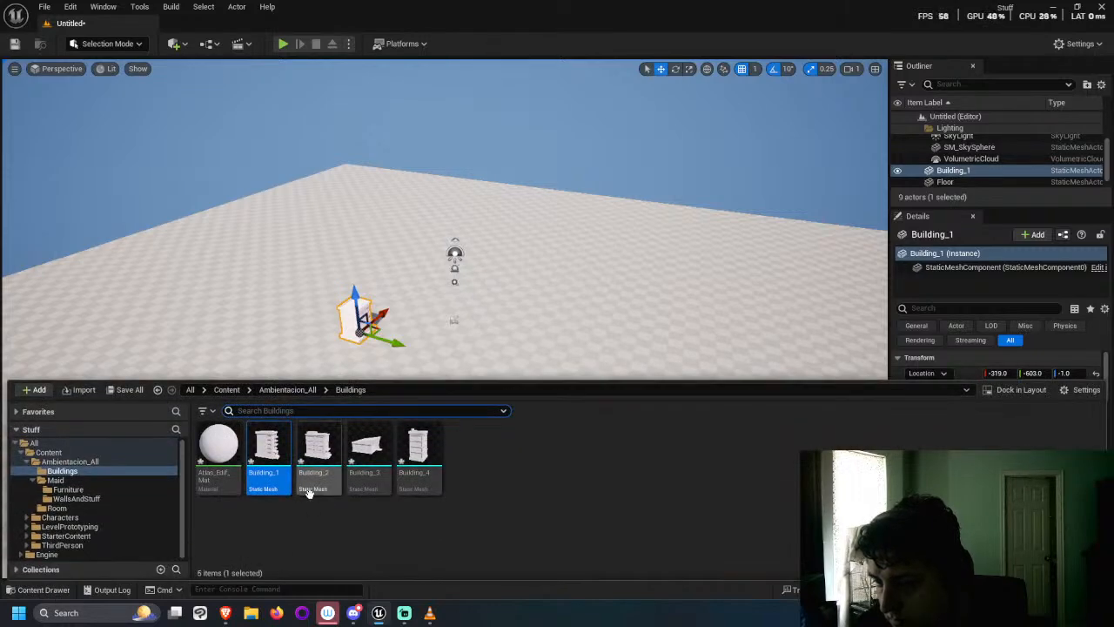
left_click_drag(318, 461, 364, 371)
left_click(43, 590)
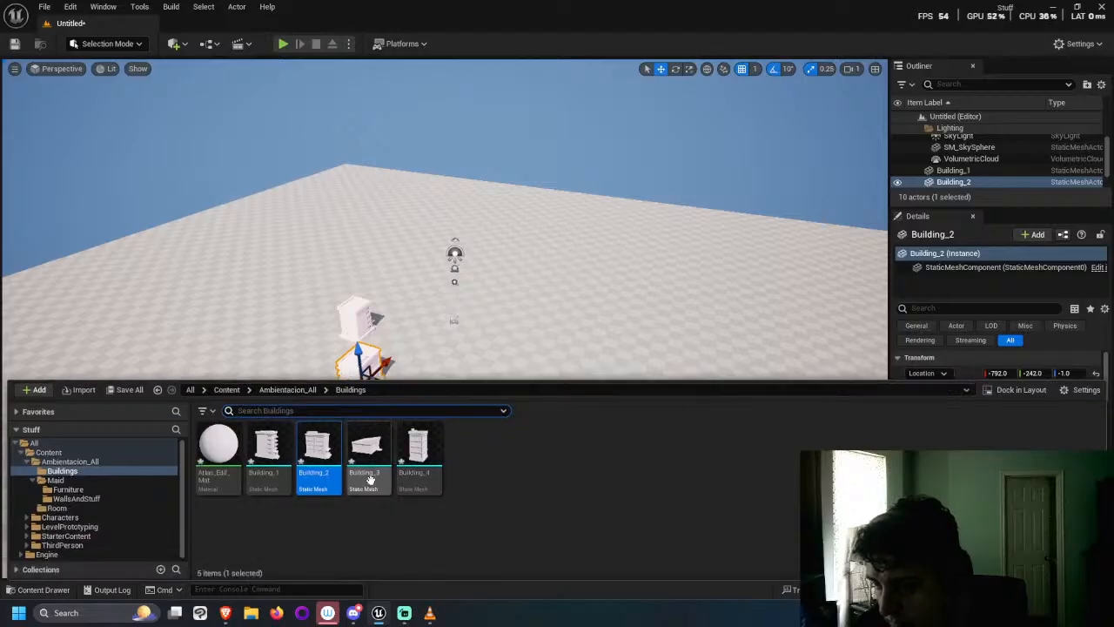
left_click_drag(318, 459, 557, 470)
left_click(44, 590)
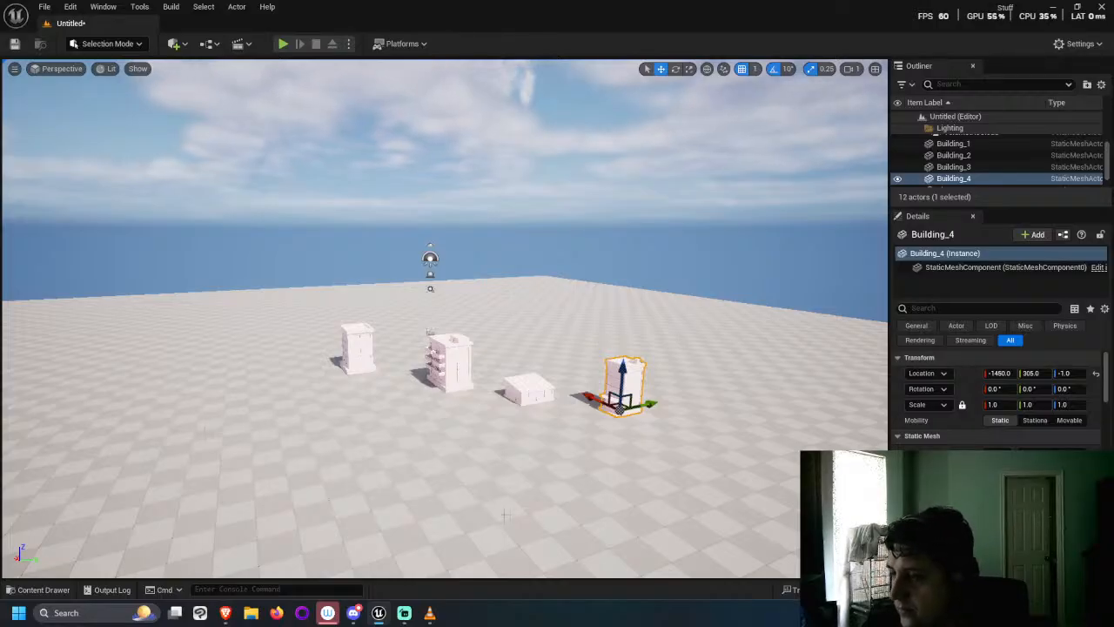
Step: Move Building_3 to about X -1217, Y 38, Building_2 to about X -956, Y -298, and Building_1 to about X -565, Y -576
right_click_drag(505, 515, 510, 592)
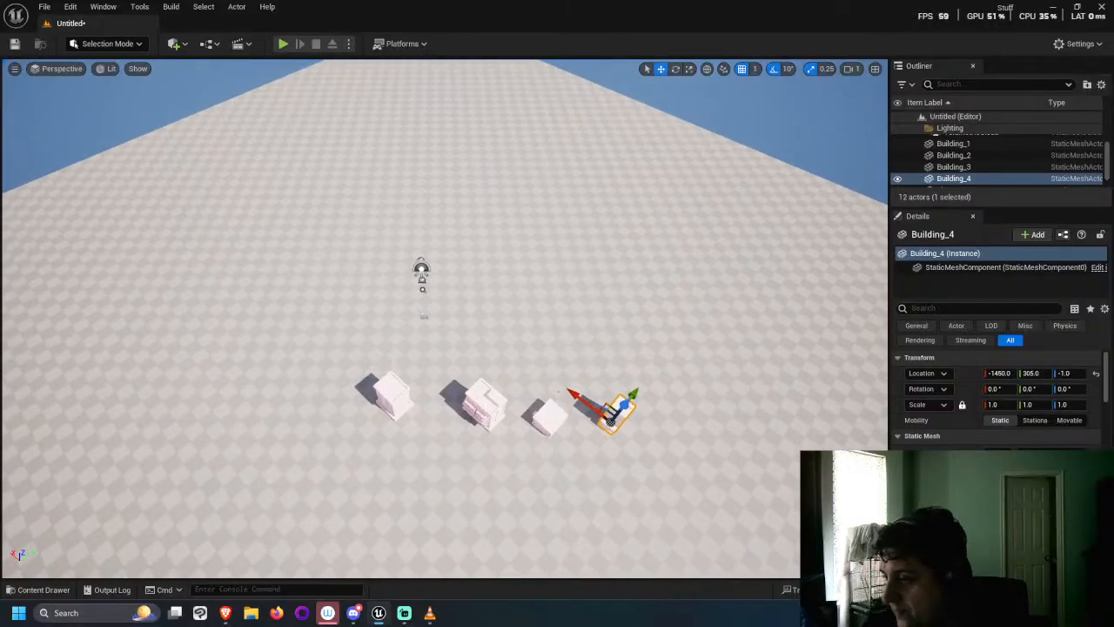
left_click(547, 416)
scroll(550, 460, "up", 3)
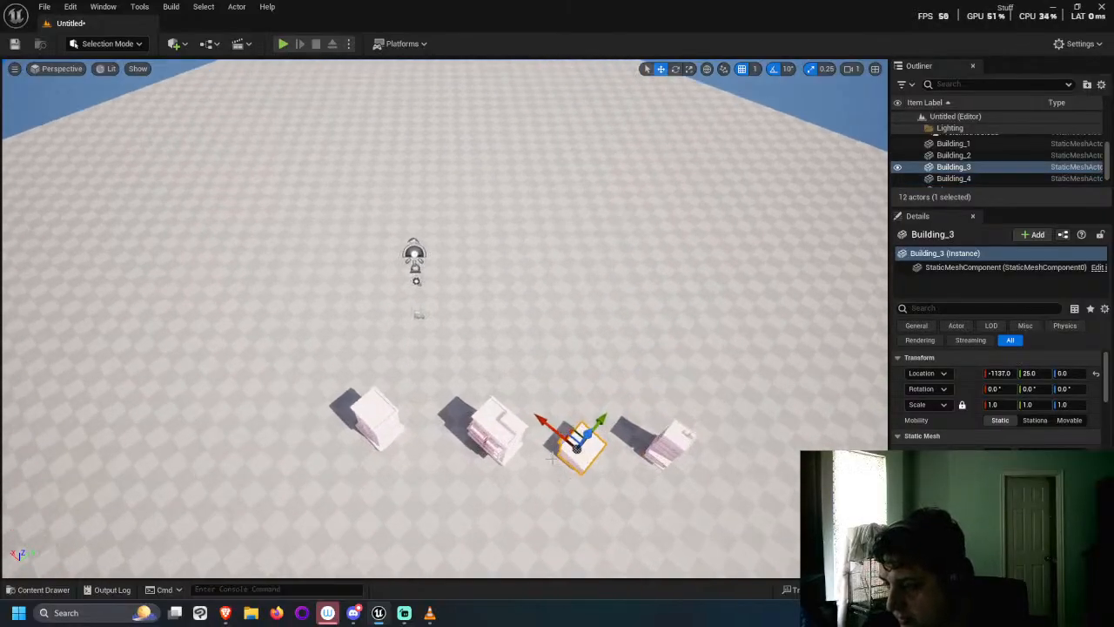
left_click_drag(573, 440, 597, 447)
left_click(487, 424)
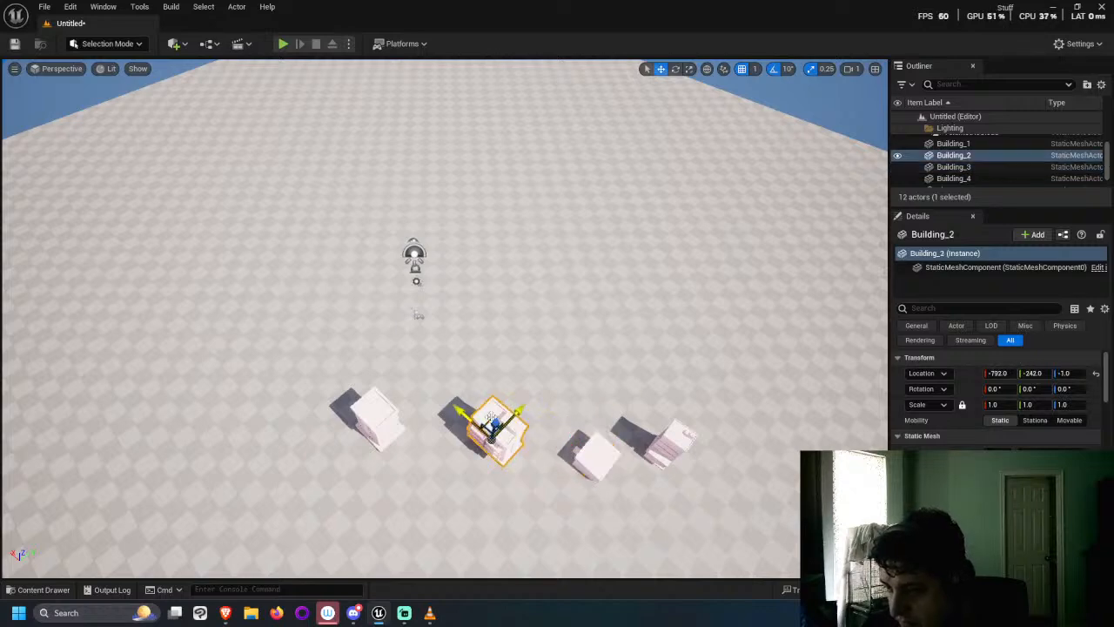
left_click_drag(492, 424, 514, 454)
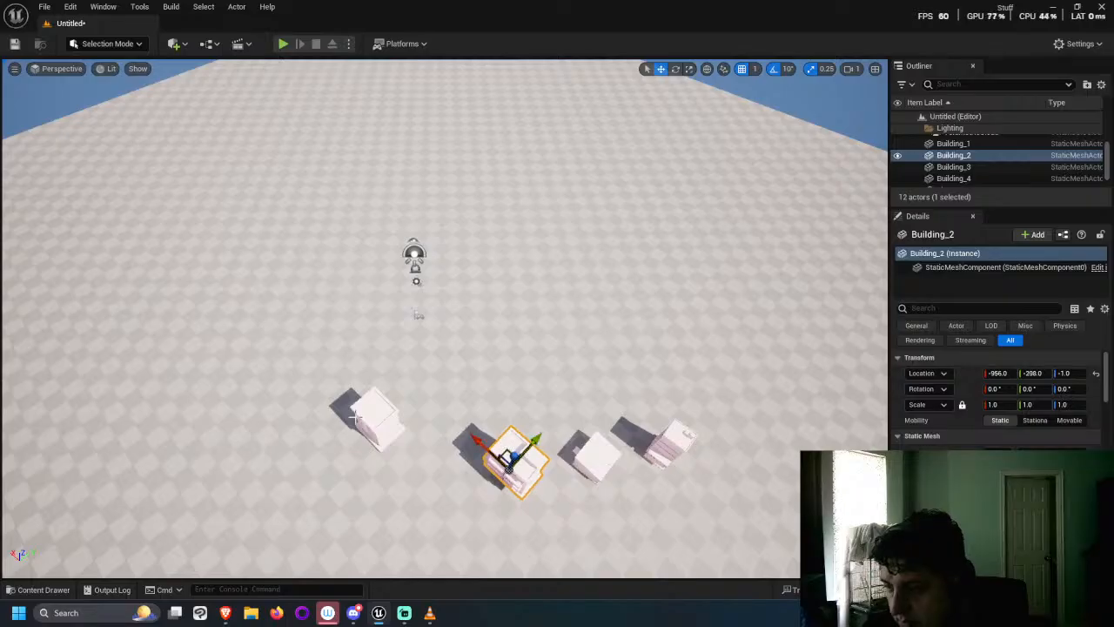
left_click(356, 416)
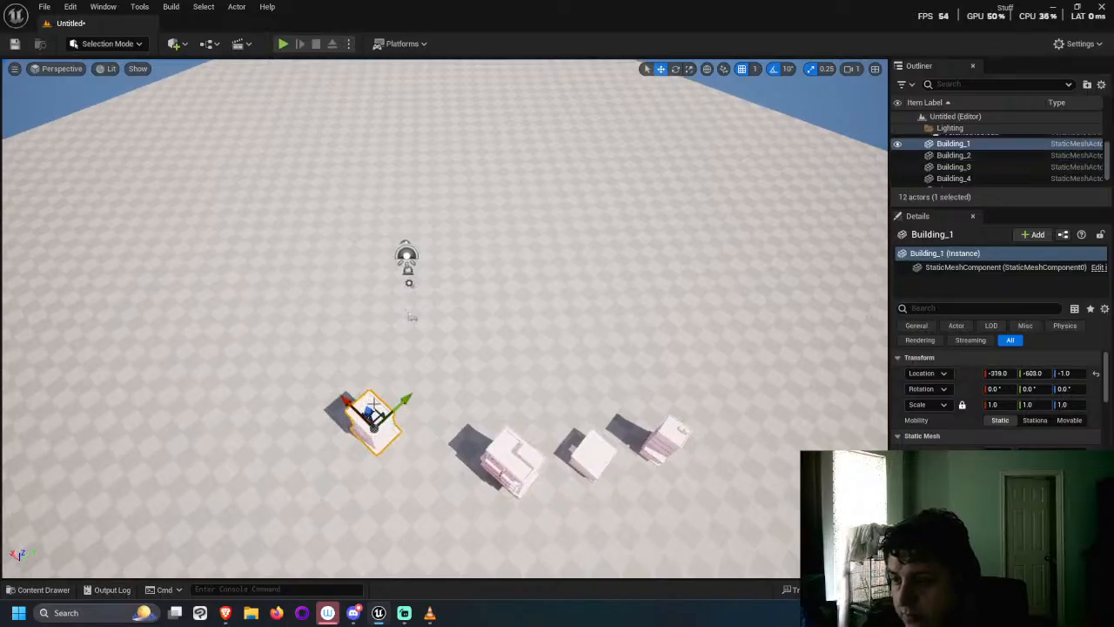
left_click_drag(396, 405, 396, 404, "alt")
scroll(396, 405, "up", 3)
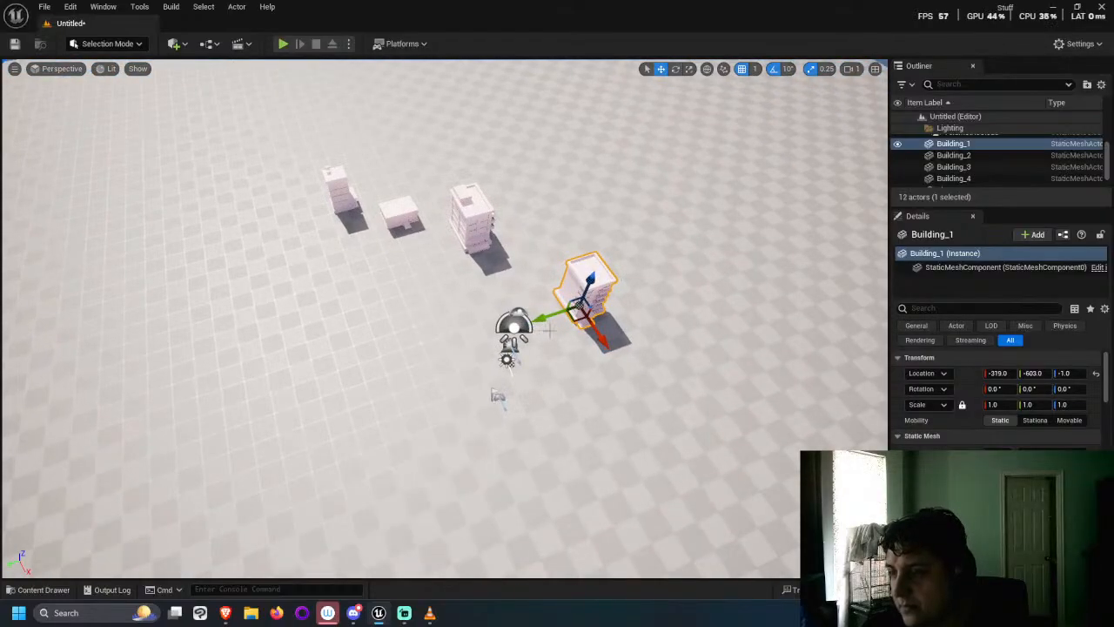
left_click_drag(577, 313, 549, 275)
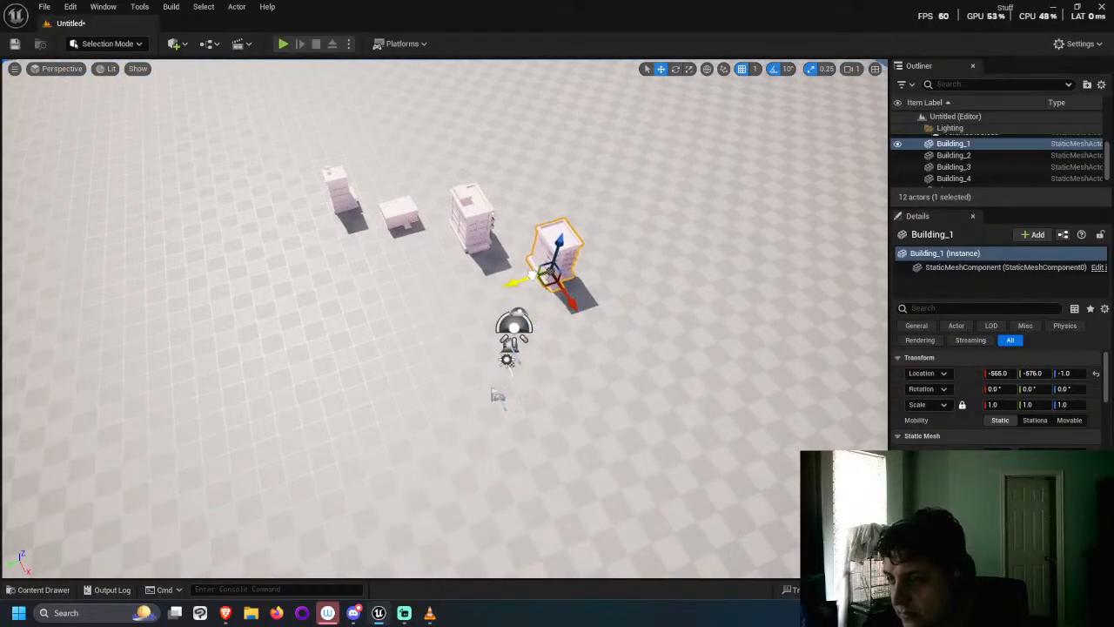
Step: Delete the default floor mesh beneath the four buildings
left_click(558, 350)
key("Delete")
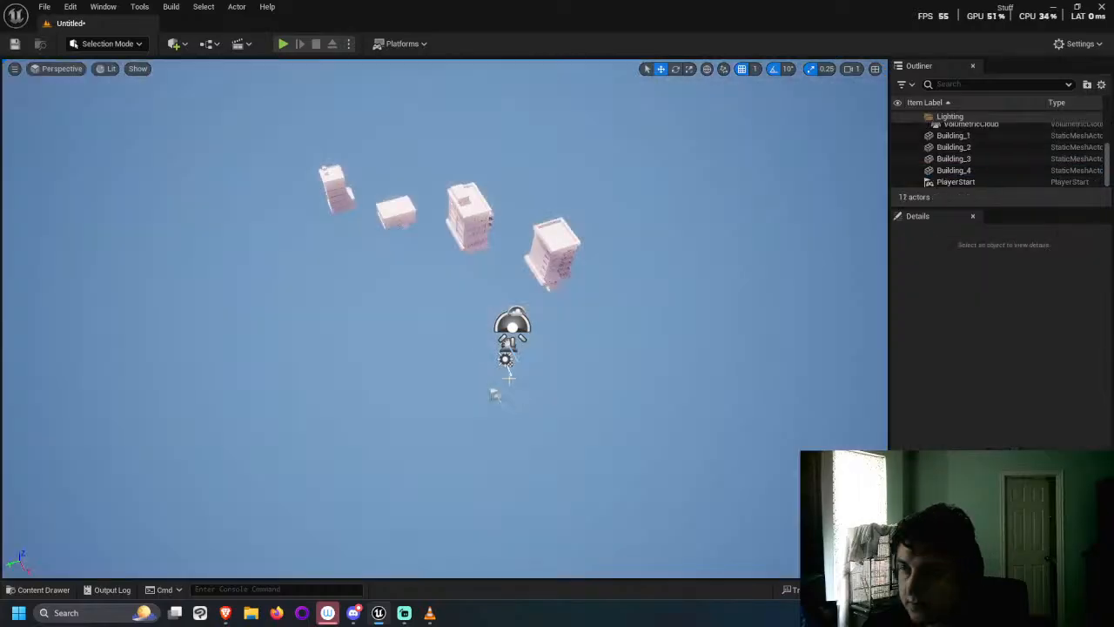
right_click_drag(558, 350, 632, 363)
Step: Shift Building_2 slightly towards Building_1, then check its spacing against Building_3 and Building_4
left_click(419, 444)
left_click(398, 435)
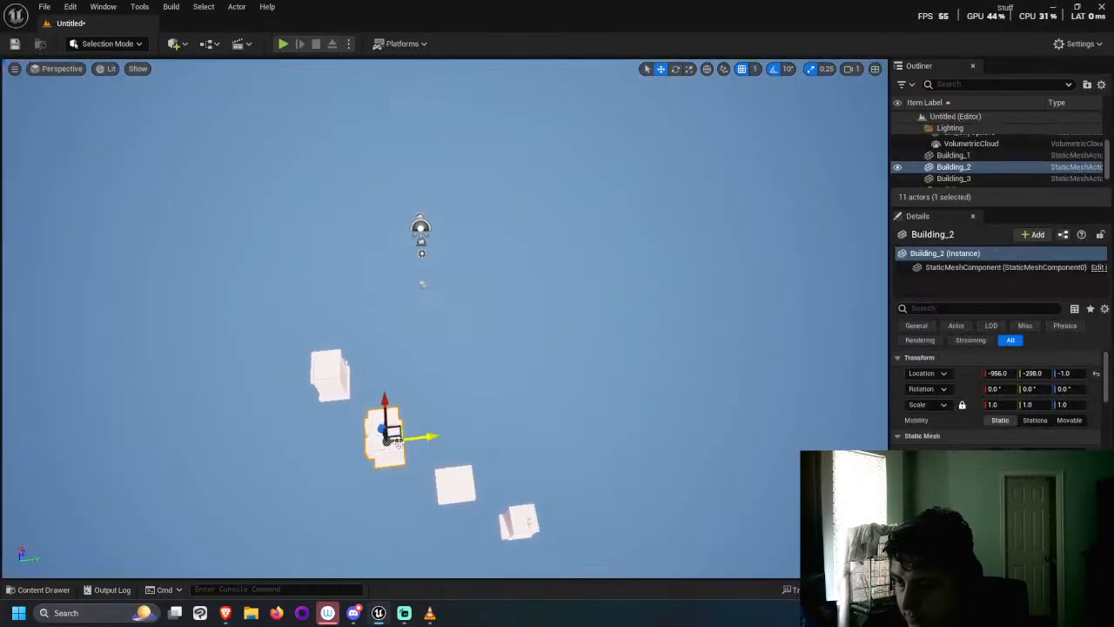
left_click_drag(402, 424, 396, 417)
left_click(522, 520)
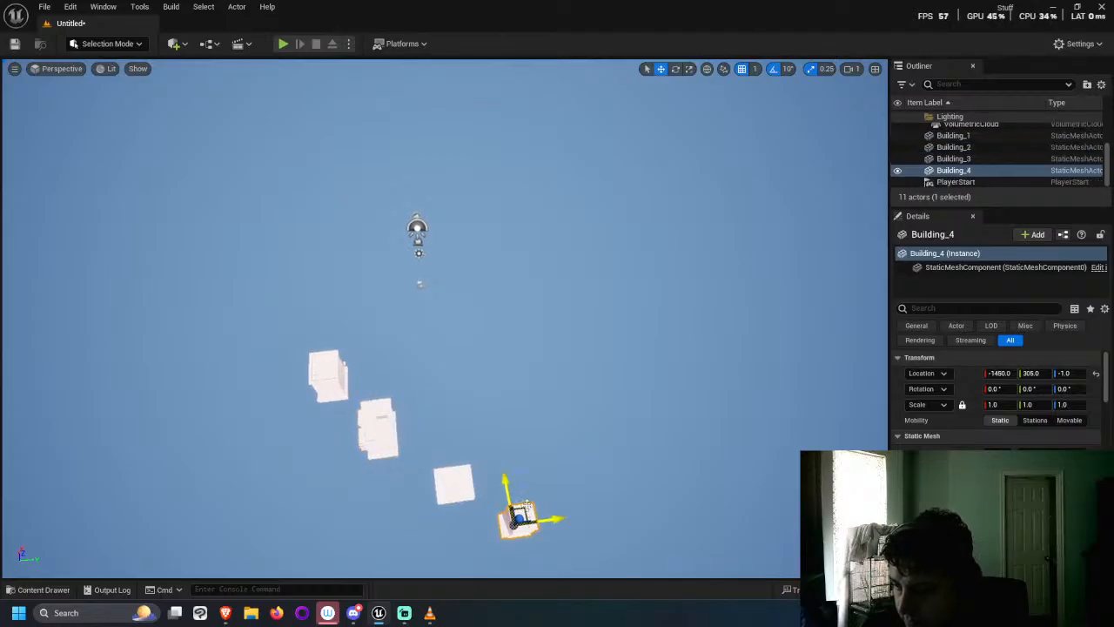
left_click(456, 492)
left_click_drag(456, 492, 447, 379, "alt")
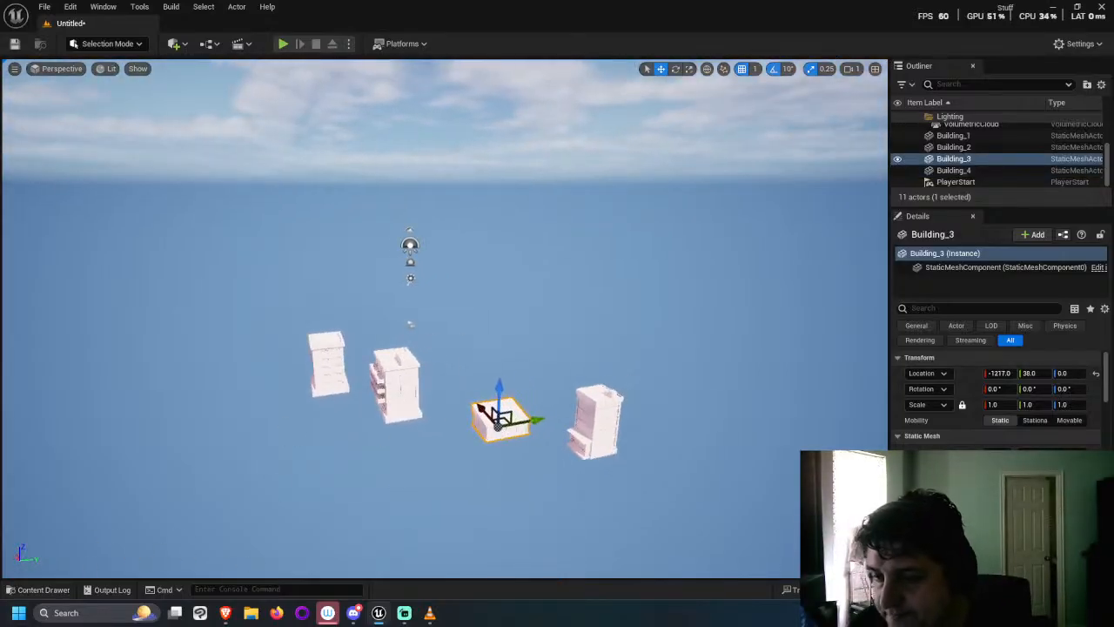
Step: Open the Atlas_Edif_Mat material for editing and delete its pink colour parameter node from the graph
left_click(35, 589)
left_click(219, 451)
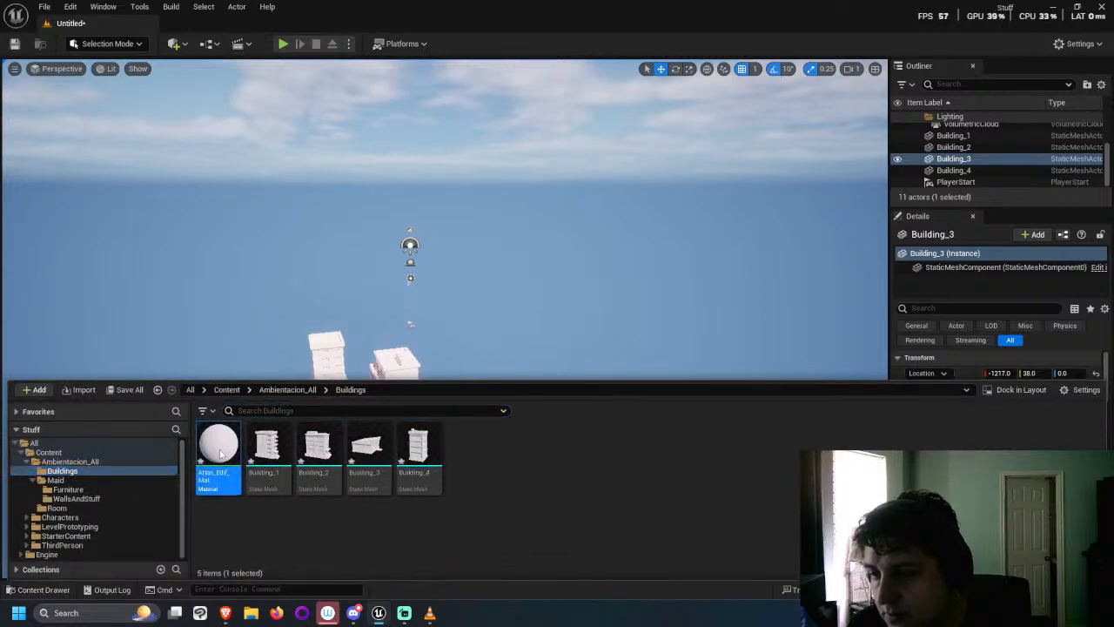
double_click(220, 451)
scroll(445, 271, "down", 6)
left_click(470, 233)
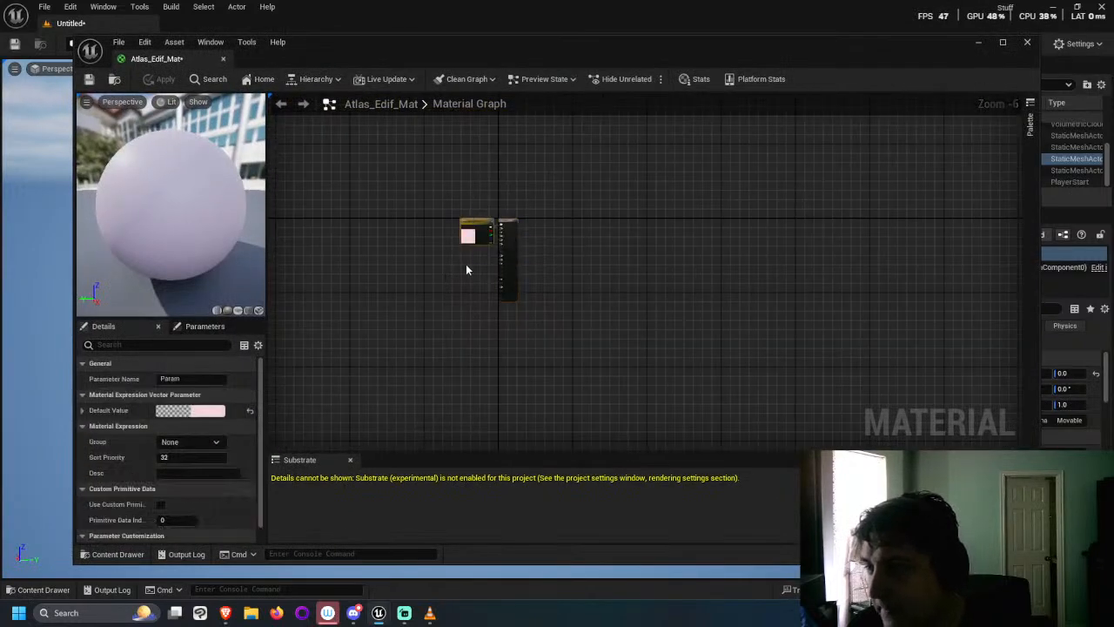
scroll(461, 279, "up", 3)
key("Delete")
scroll(416, 292, "down", 1)
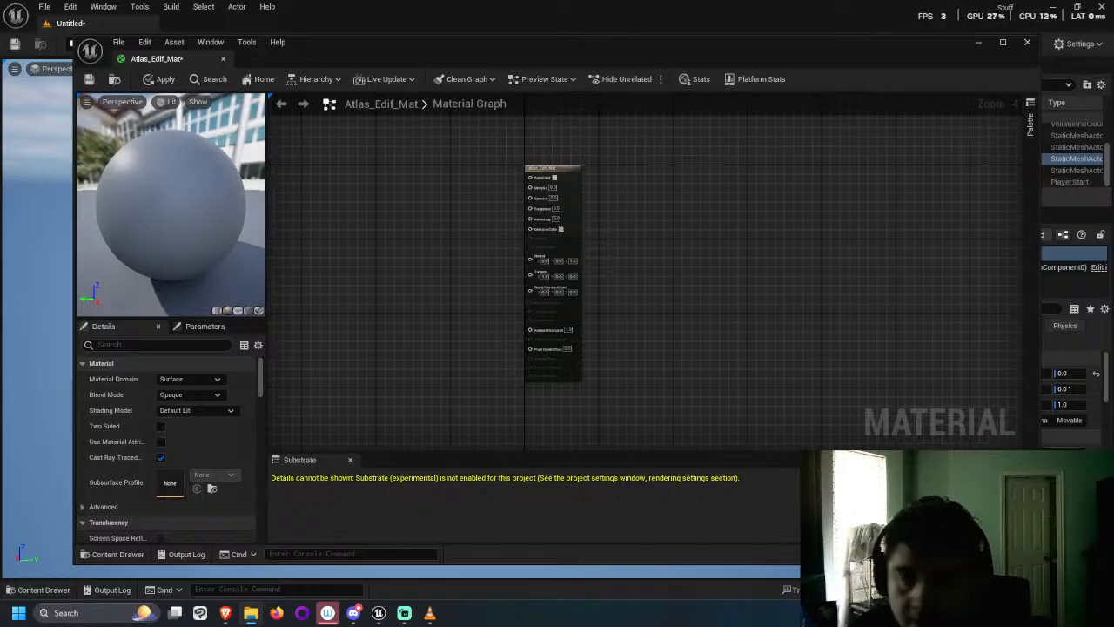
Step: Create a new folder named Masks inside the Ambientacion_All/Buildings folder
left_click(122, 554)
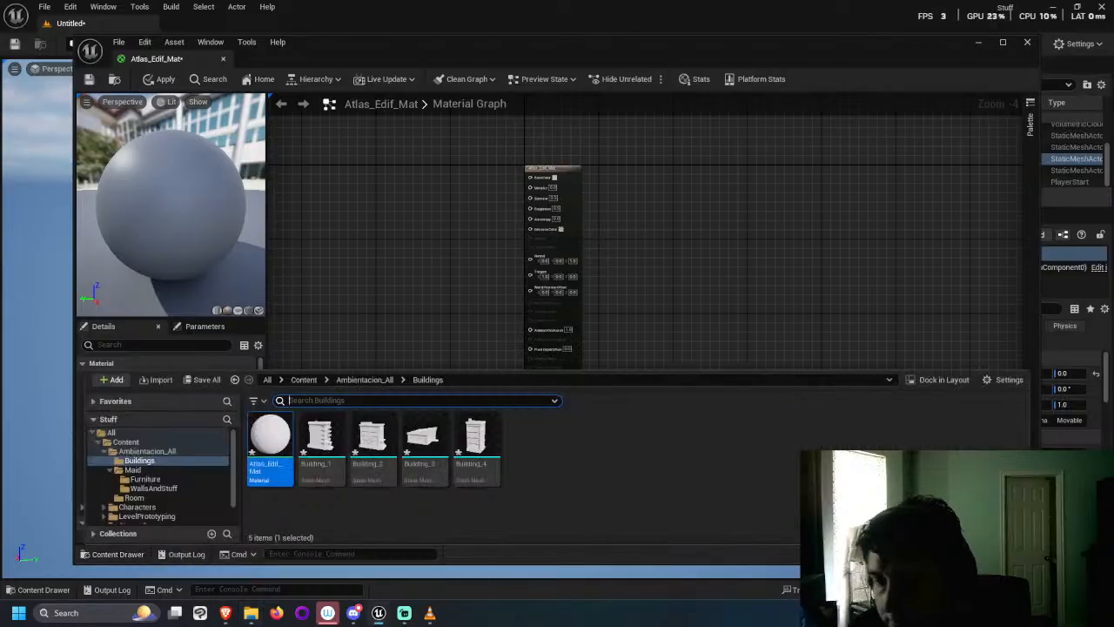
right_click(583, 491)
mouse_move(656, 302)
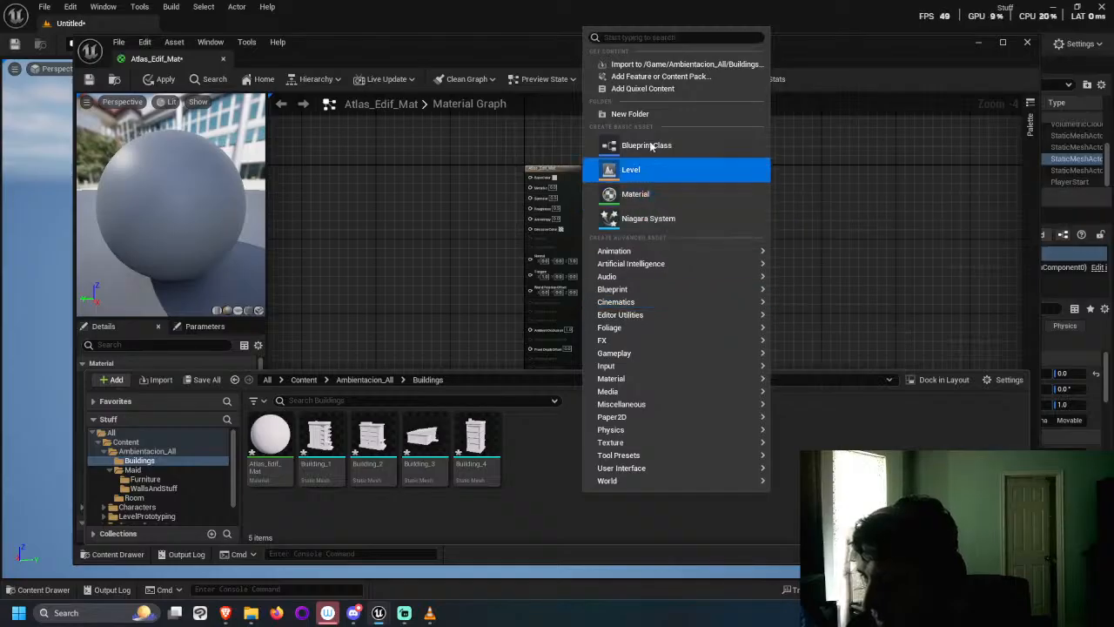
left_click(655, 116)
type("Meshs")
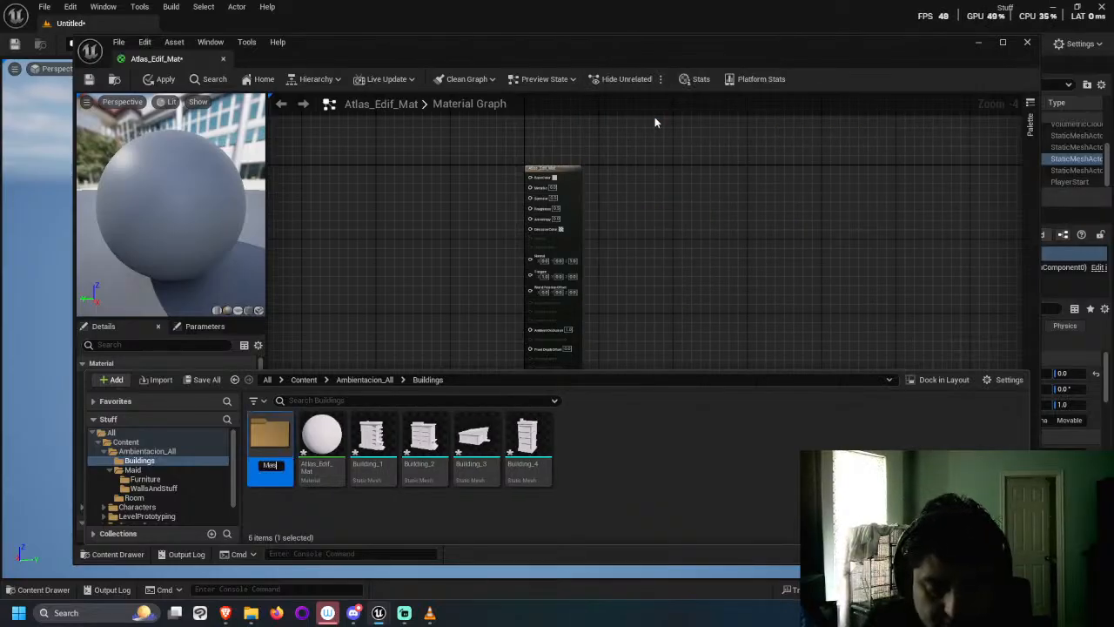
key("Return")
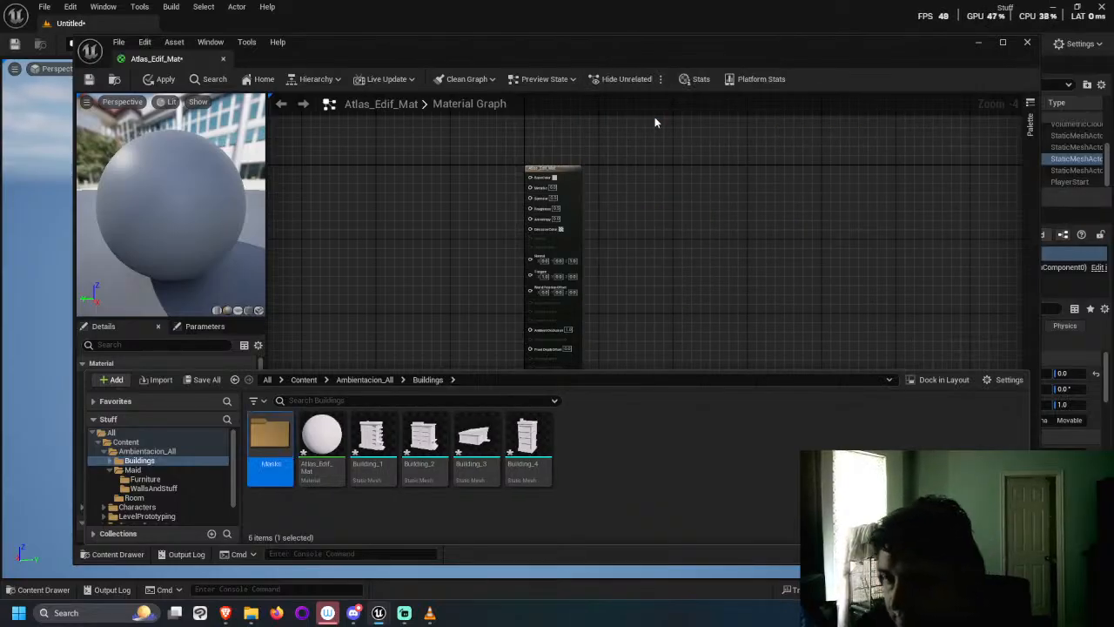
Step: Import the building mask textures into the new Masks folder
double_click(277, 431)
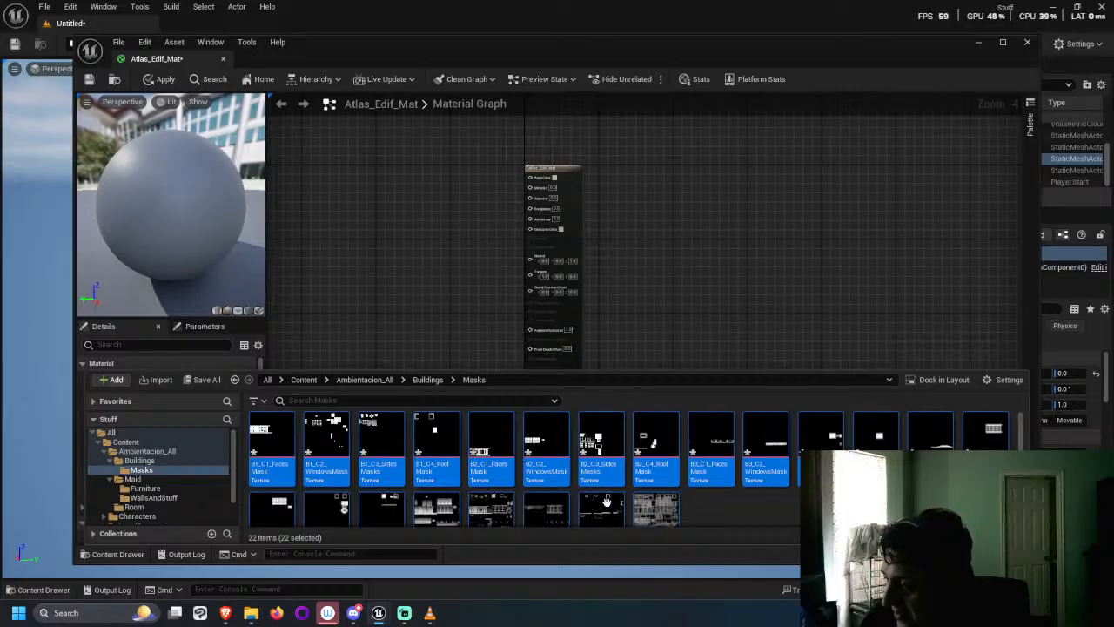
scroll(605, 497, "down", 1)
scroll(756, 463, "up", 1)
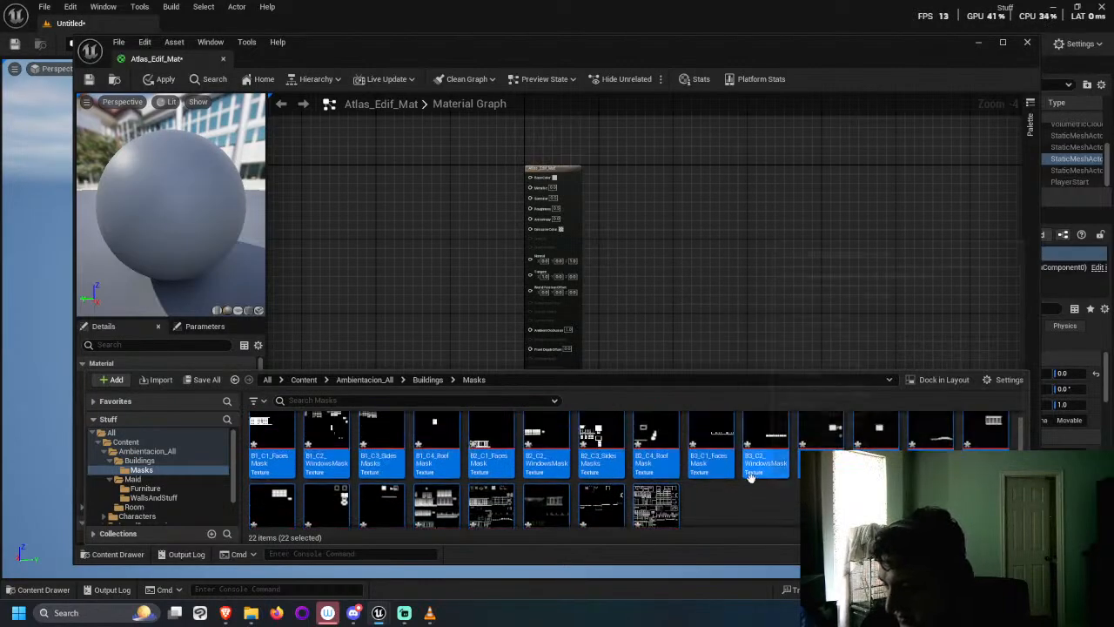
scroll(705, 444, "up", 1)
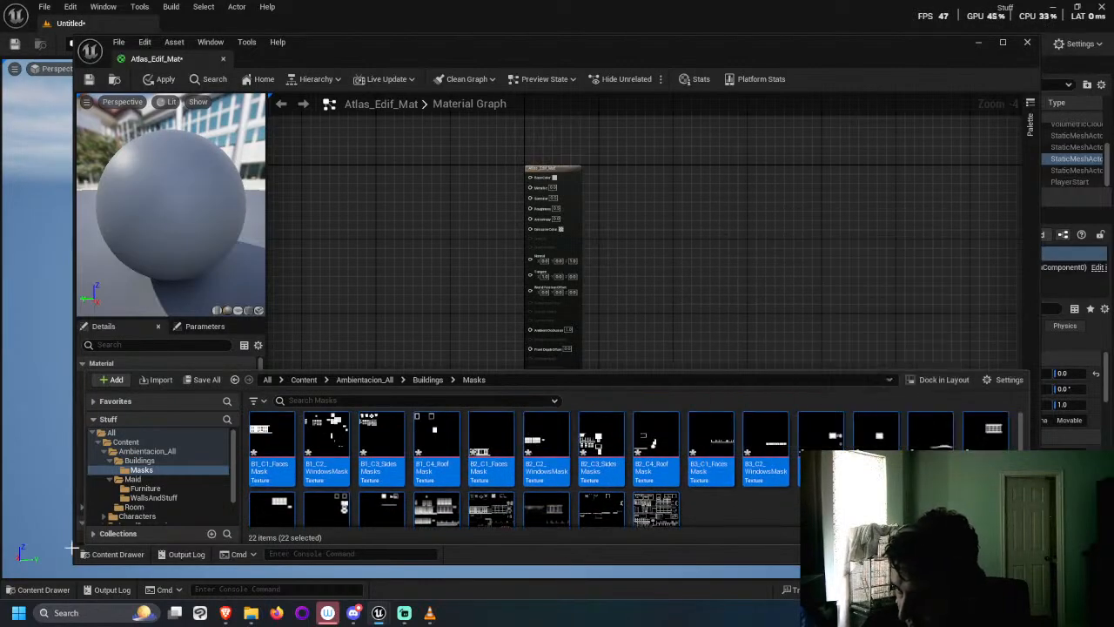
right_click(322, 213)
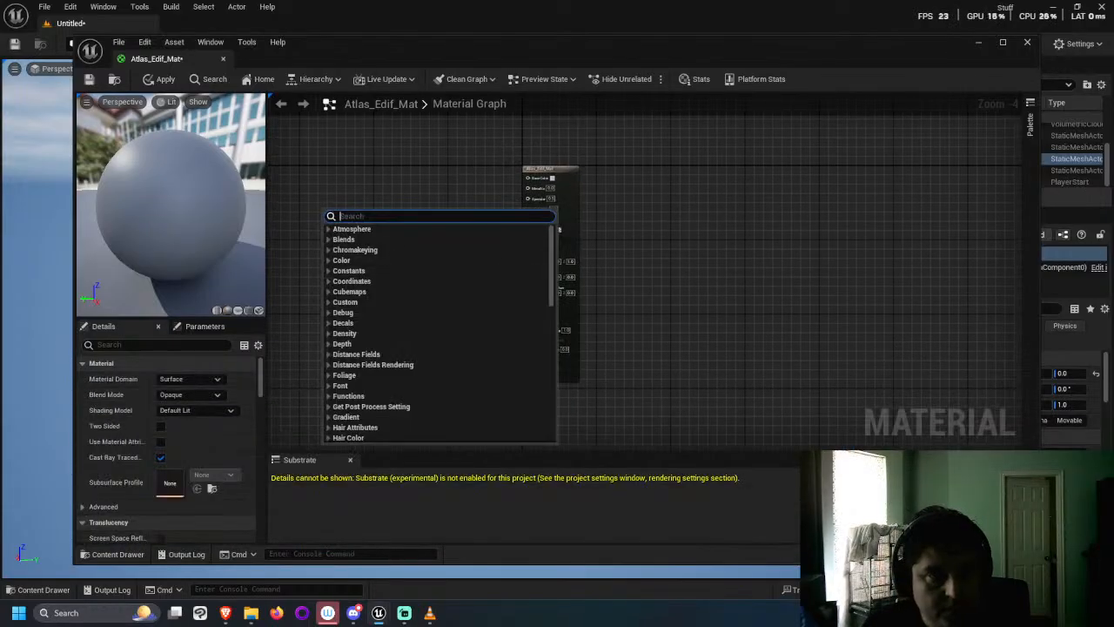
key("Escape")
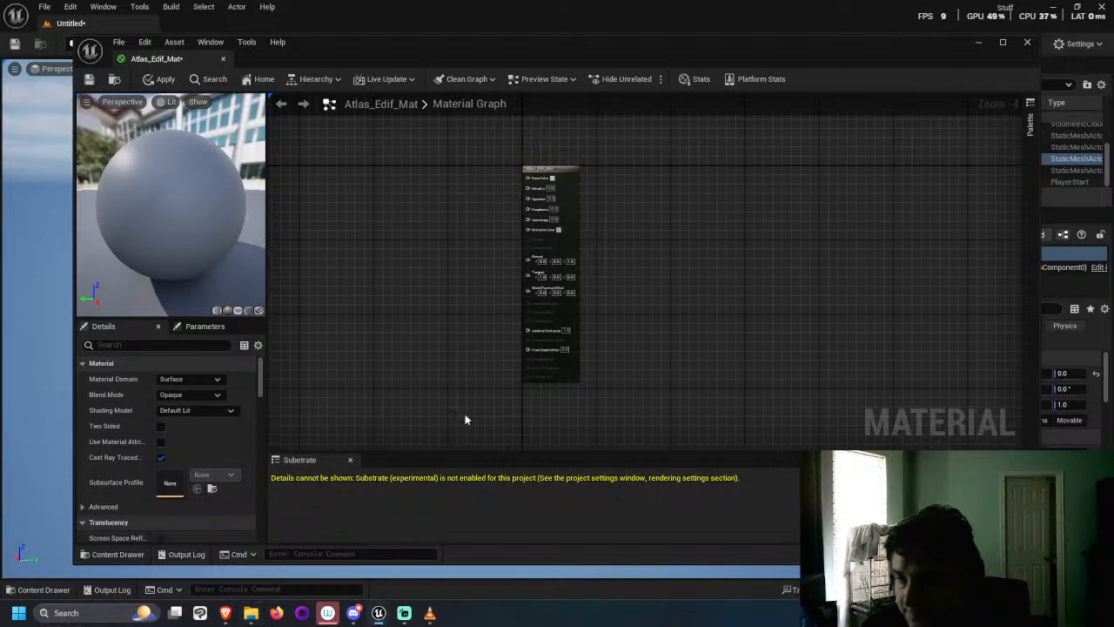
scroll(360, 323, "down", 3)
scroll(360, 323, "up", 4)
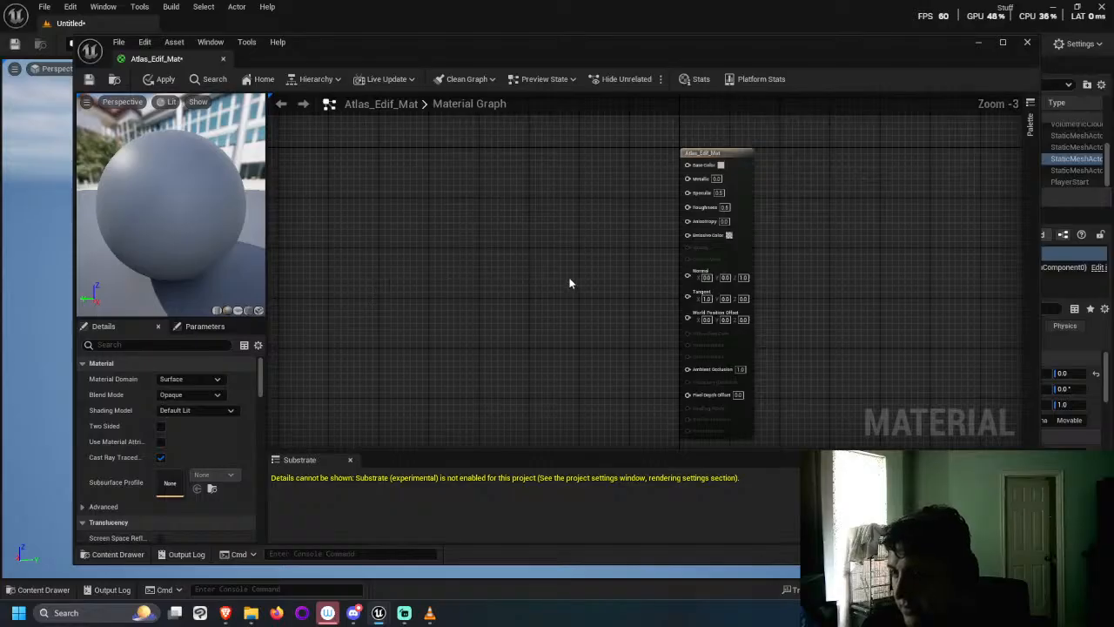
right_click_drag(621, 281, 838, 278)
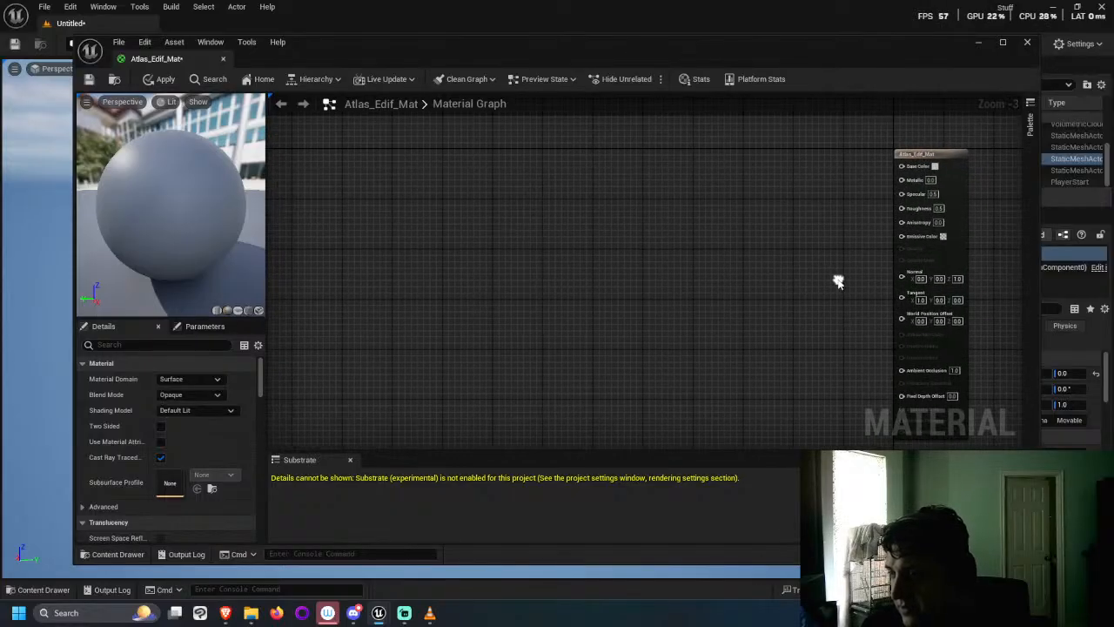
right_click(445, 232)
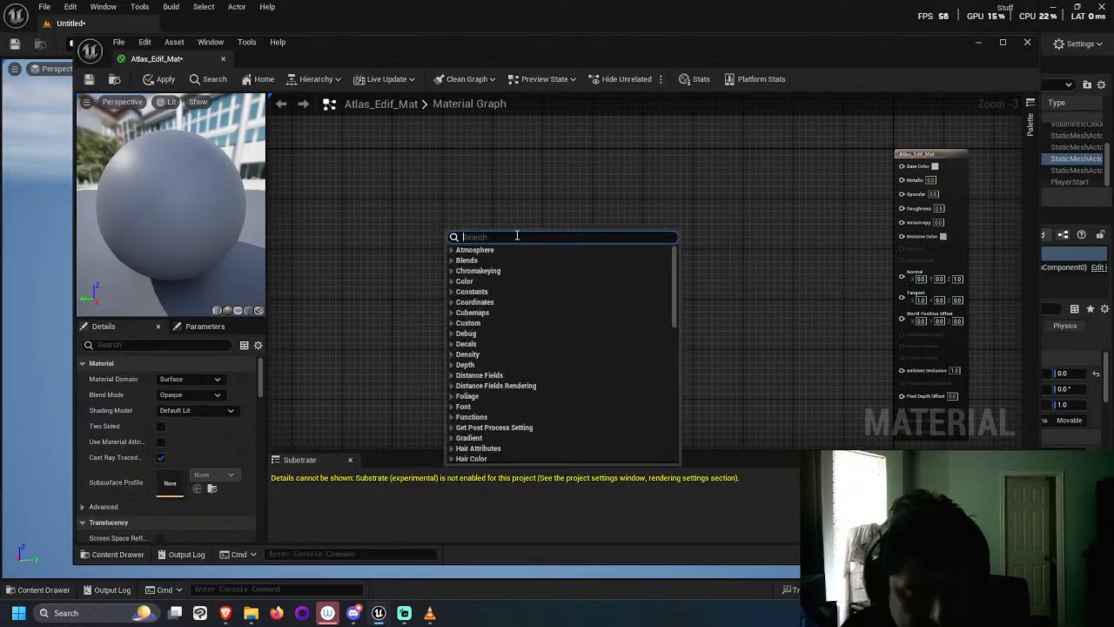
type("color")
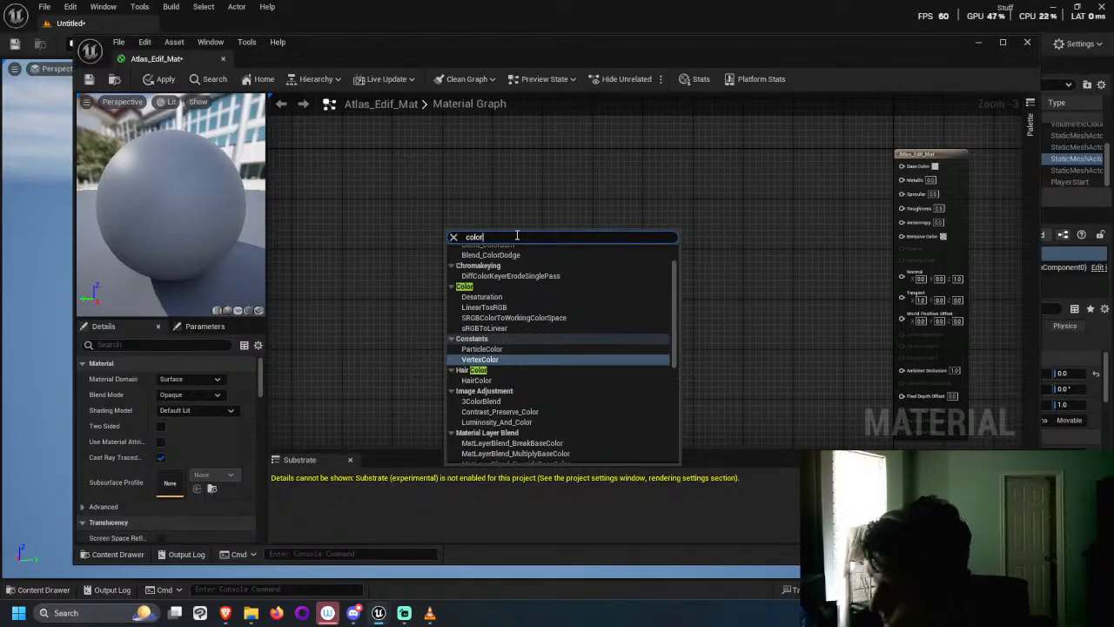
left_click(389, 290)
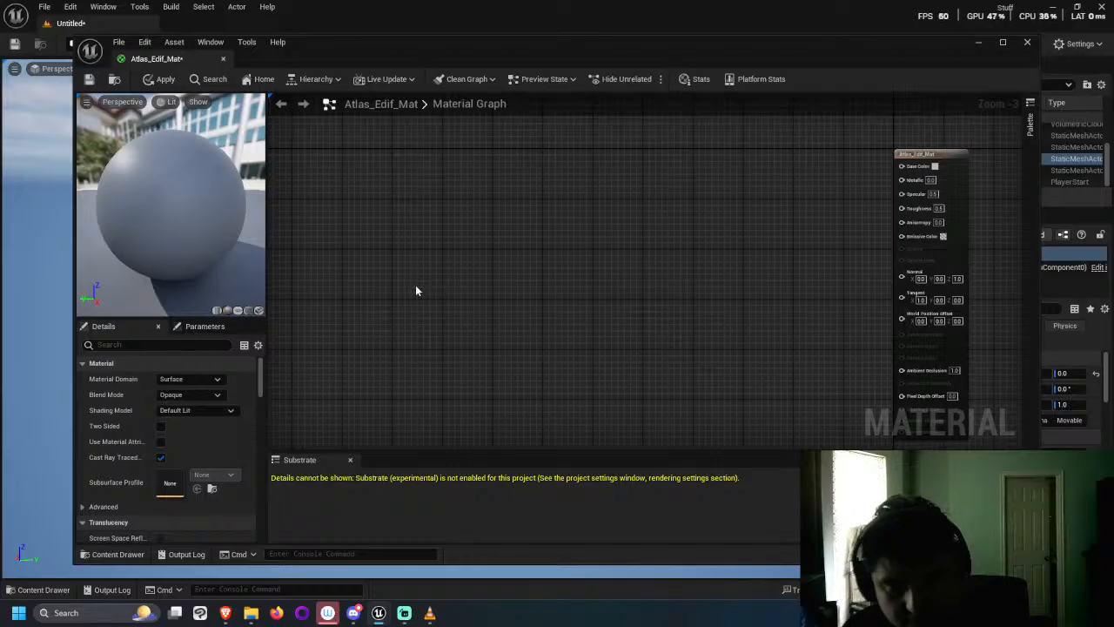
right_click(501, 258)
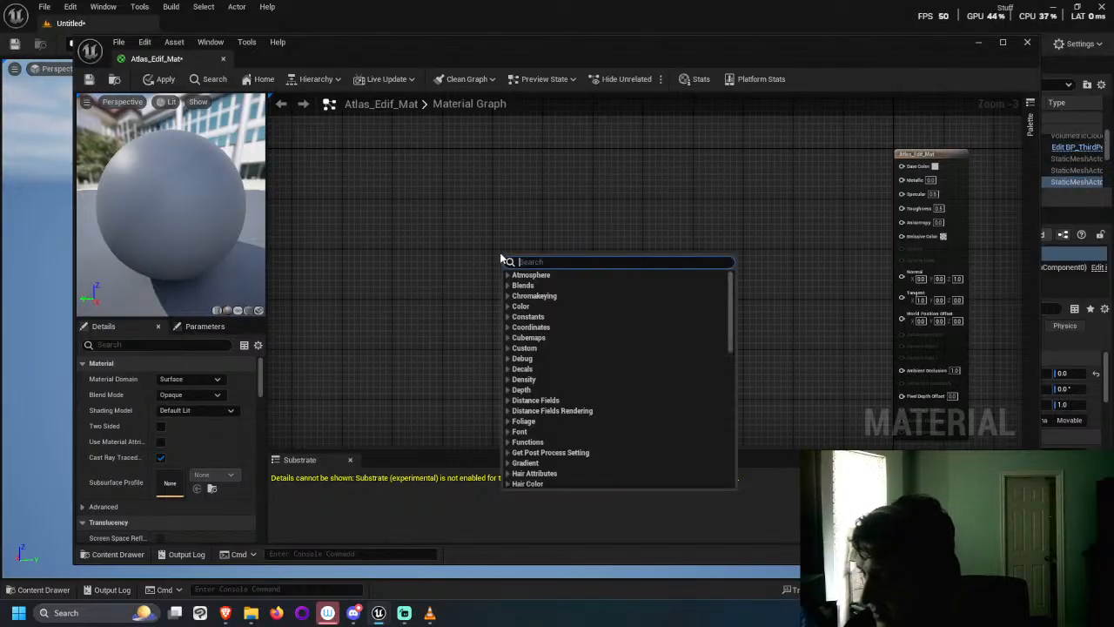
left_click(474, 254)
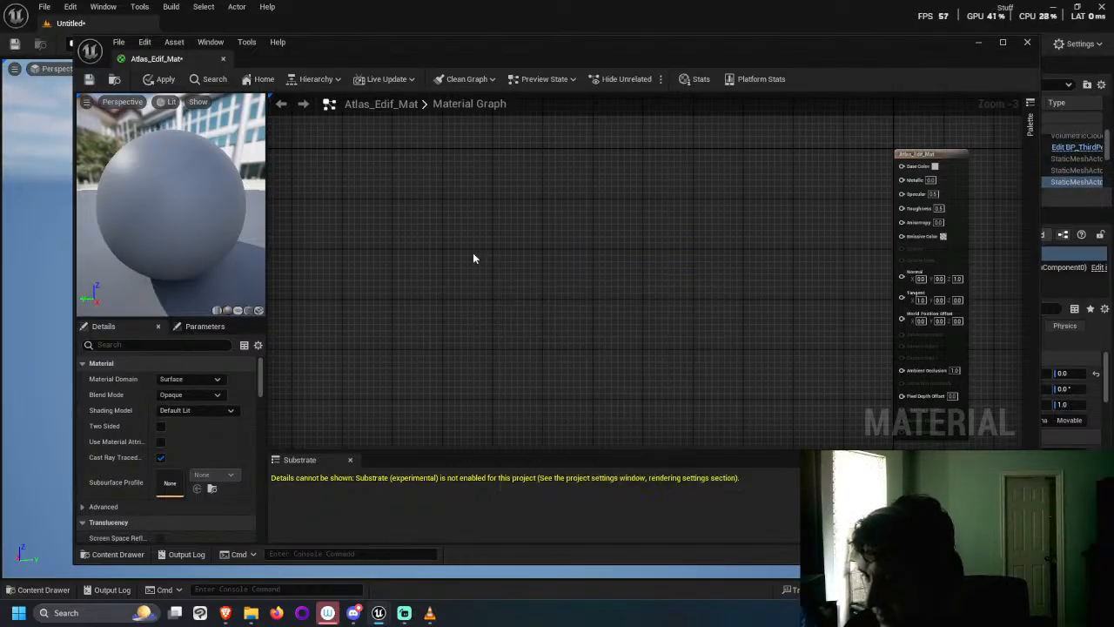
right_click(538, 261)
left_click(514, 275)
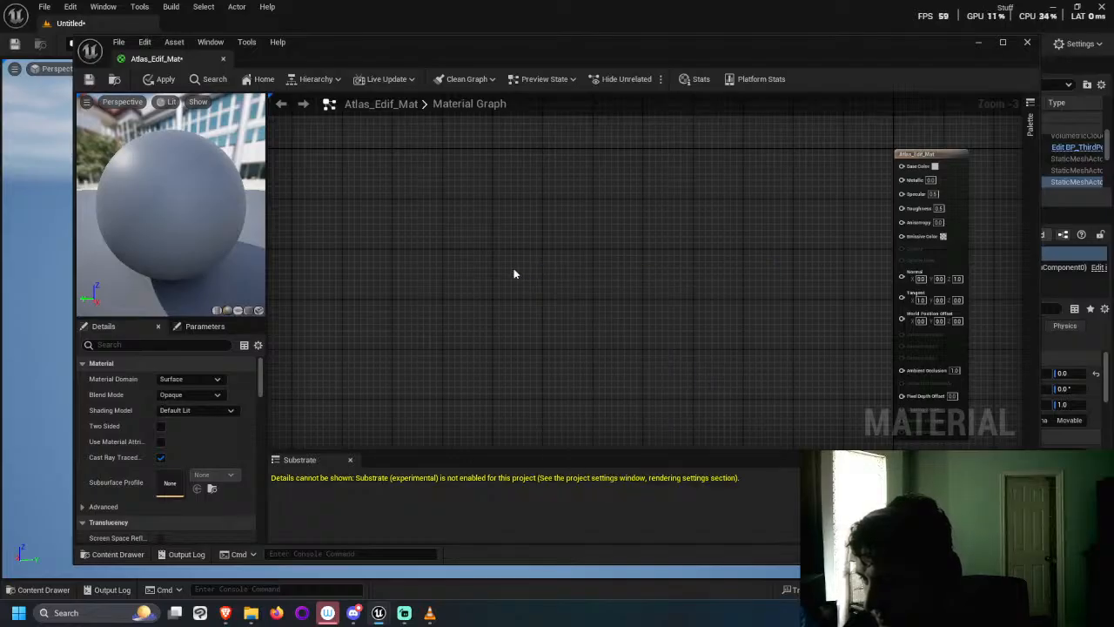
left_click(515, 318)
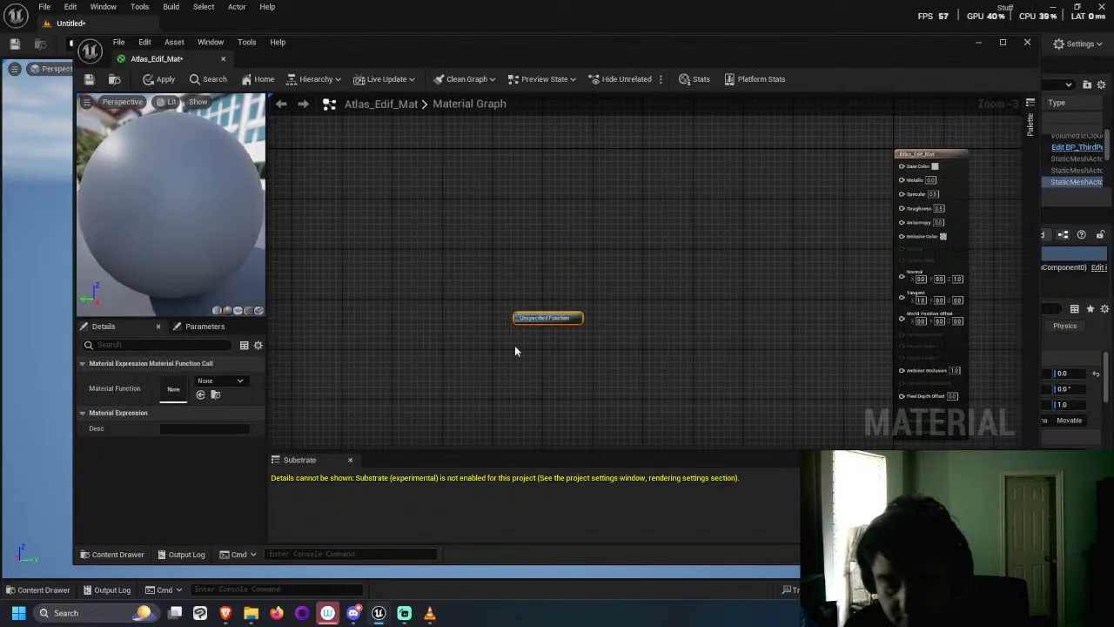
key("Delete")
Step: Add an empty comment box to the material graph
key("c")
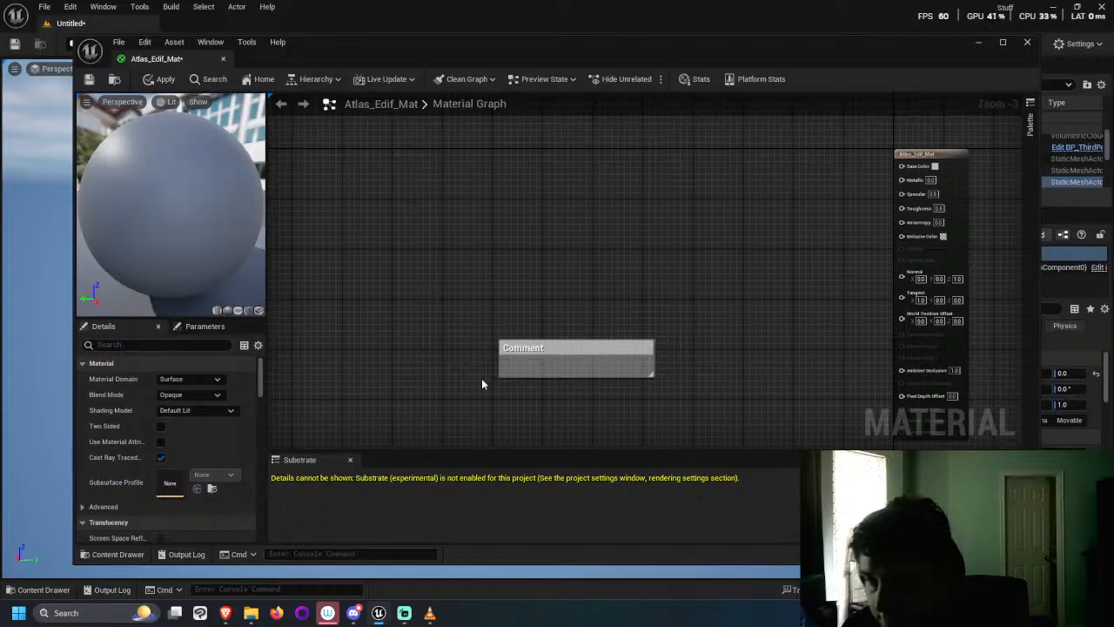
right_click(492, 279)
left_click(467, 292)
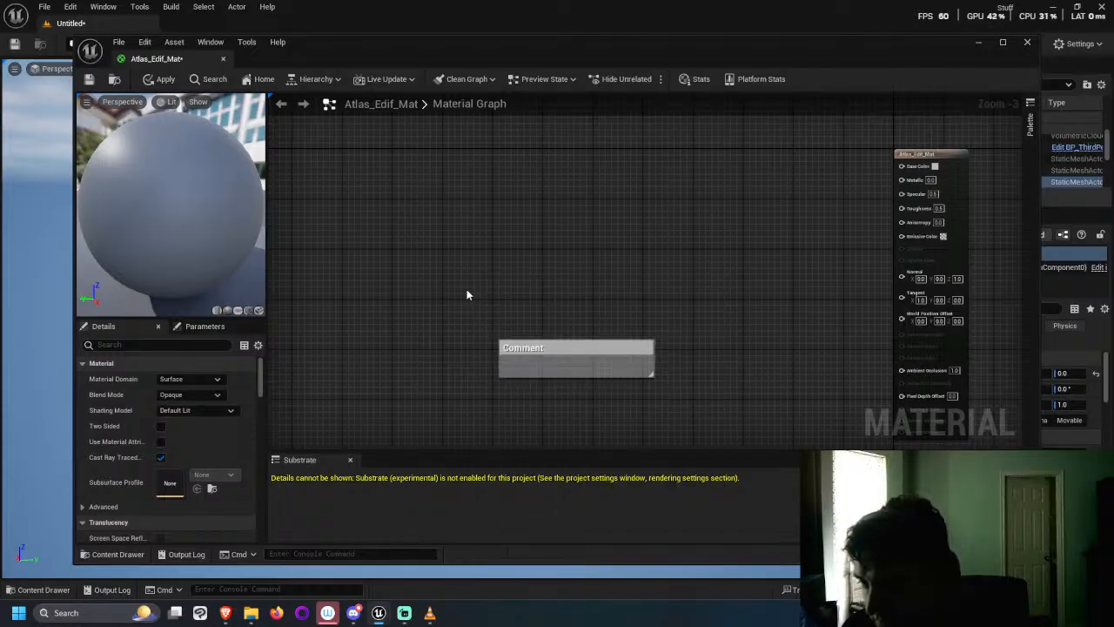
right_click(491, 302)
left_click(450, 336)
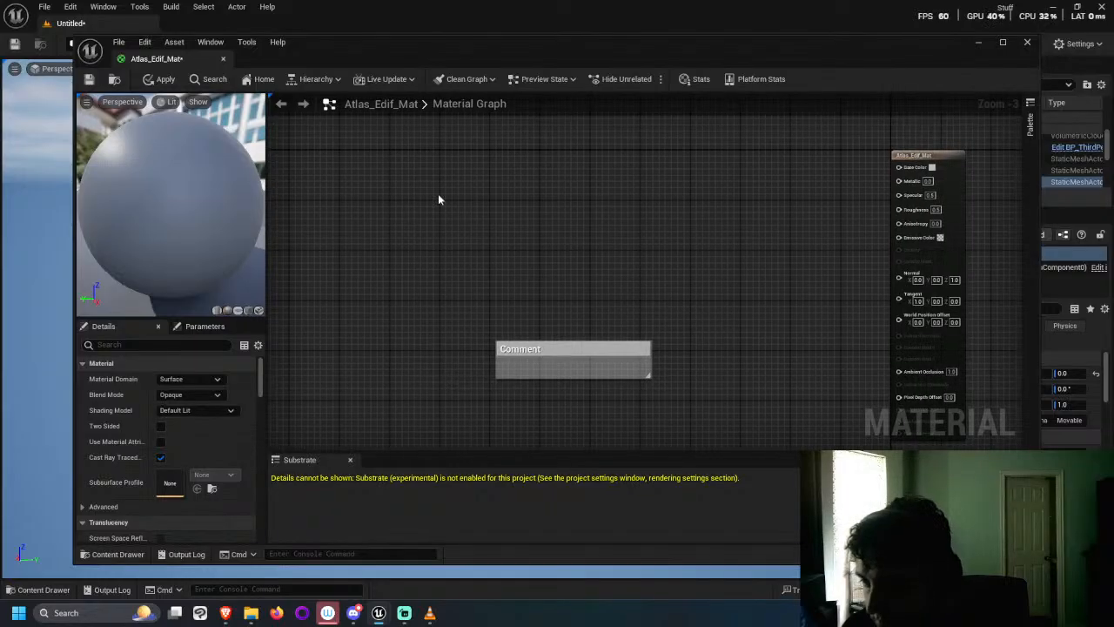
right_click_drag(437, 193, 405, 181)
right_click_drag(445, 241, 440, 242)
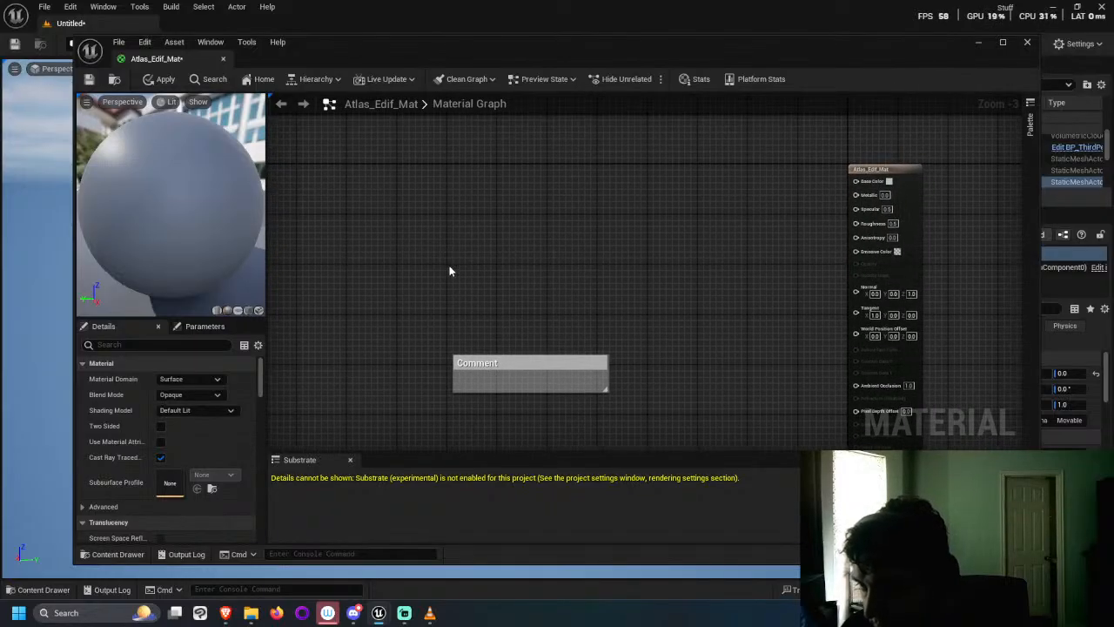
left_click(450, 268)
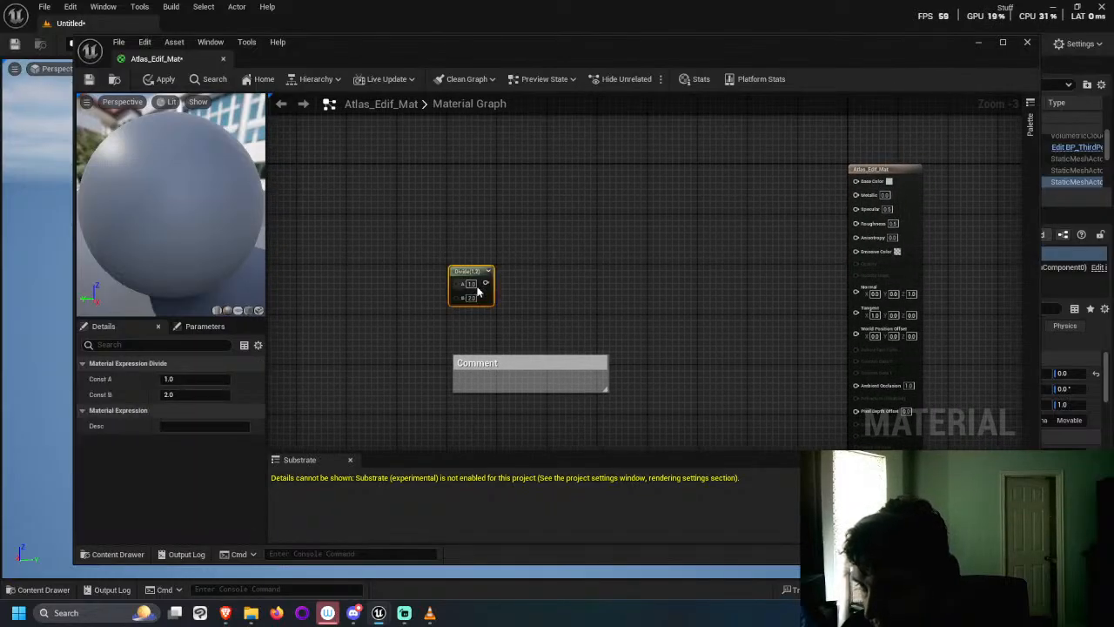
left_click(414, 224)
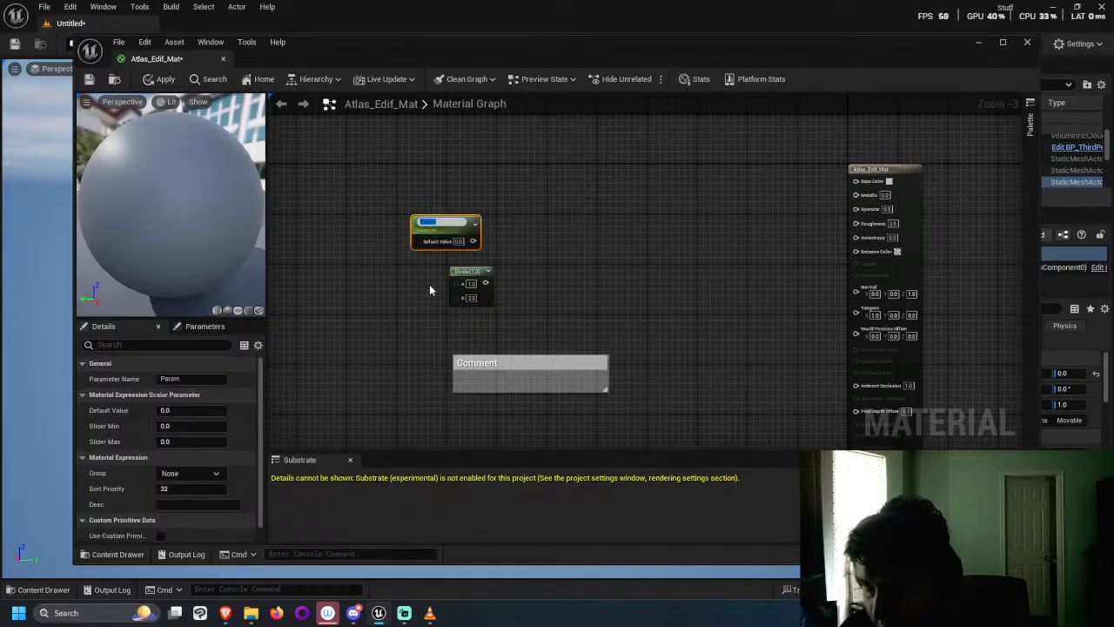
key("BackSpace")
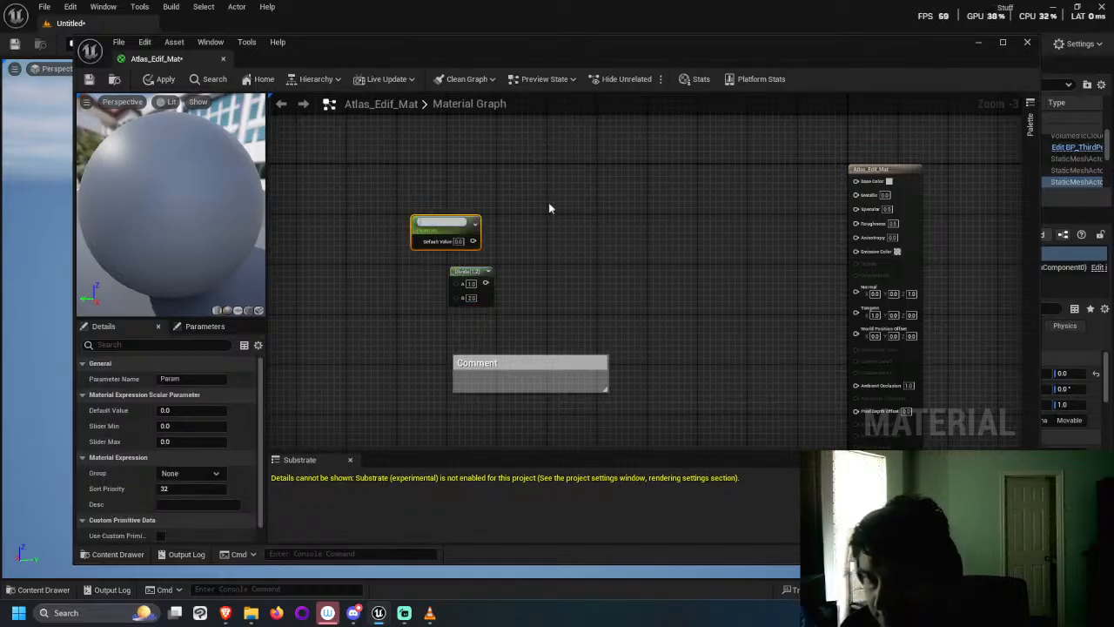
left_click(472, 283)
key("Delete")
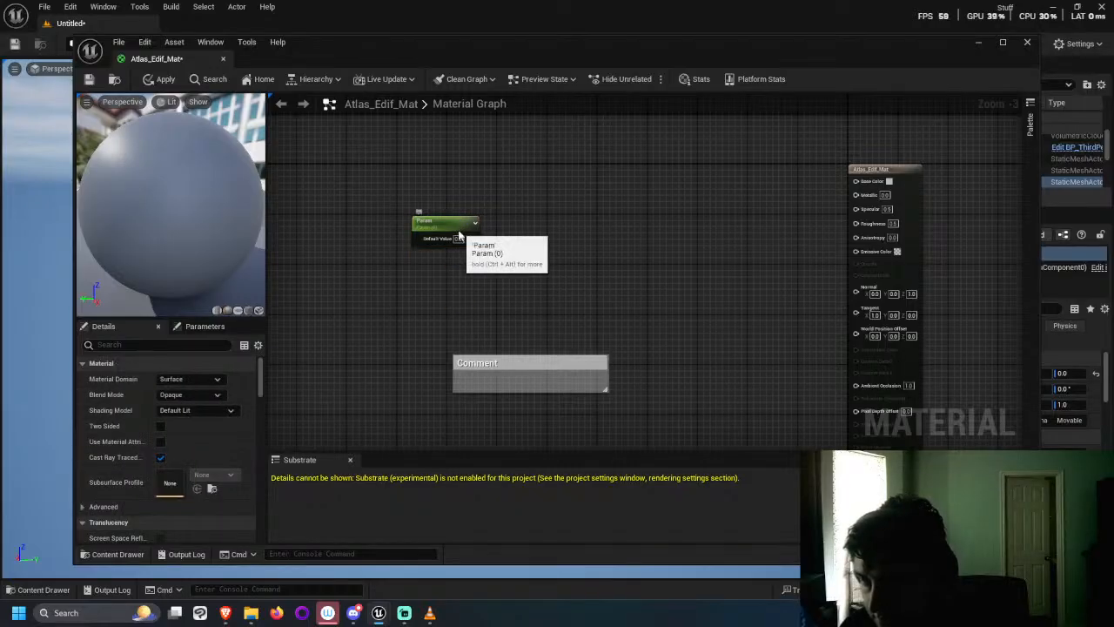
left_click(466, 241)
key("Delete")
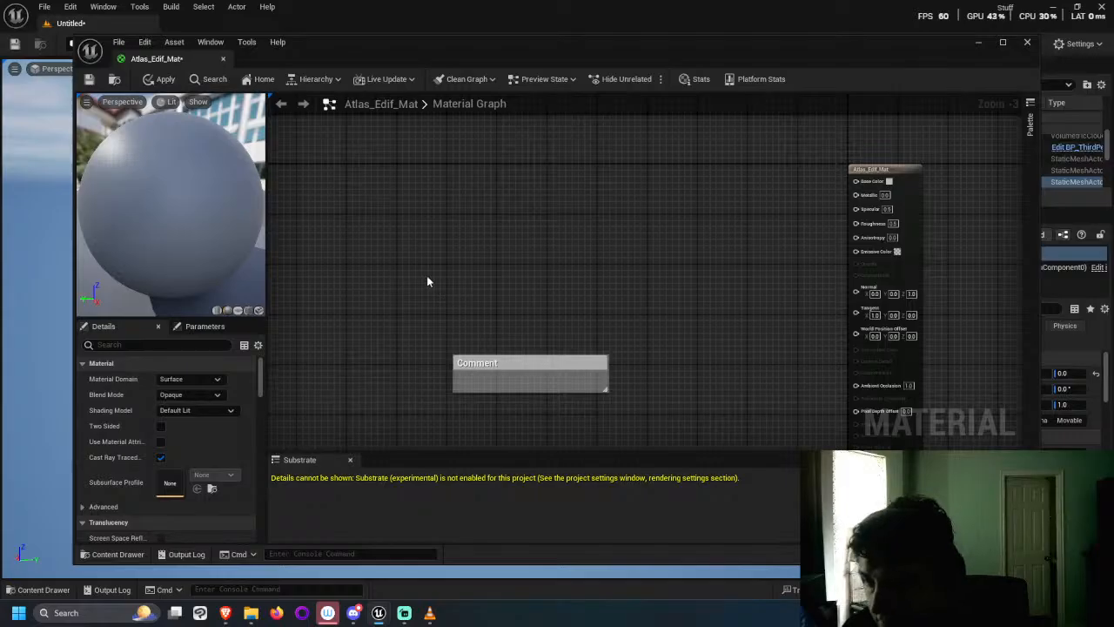
Step: Add a vector parameter named Color1 and place it well away from the material output node, above the comment box
left_click(427, 275)
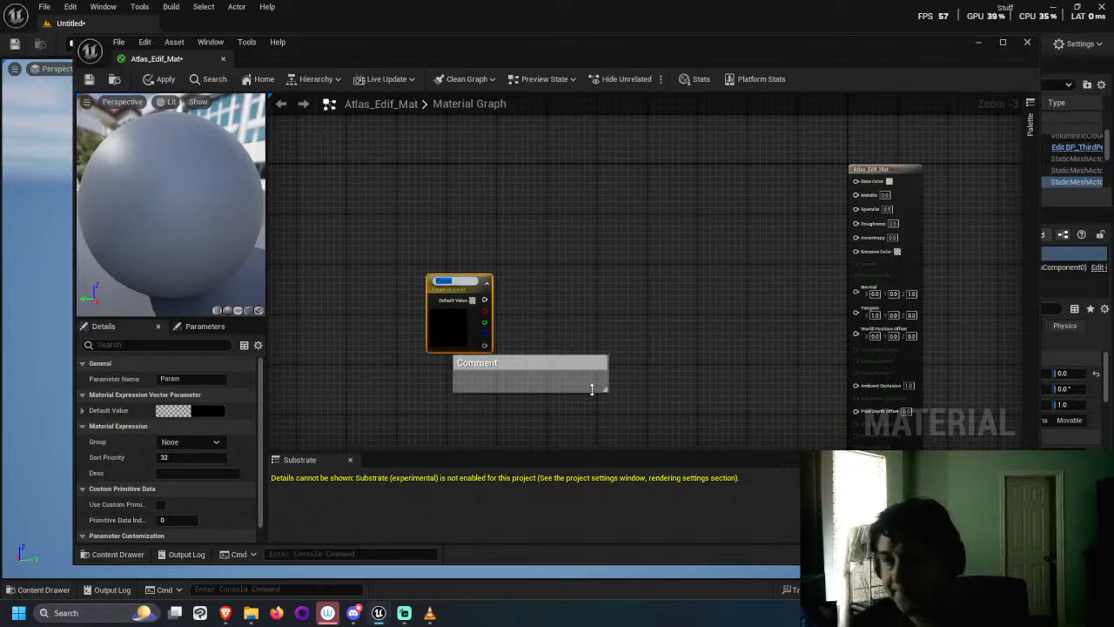
type("Color")
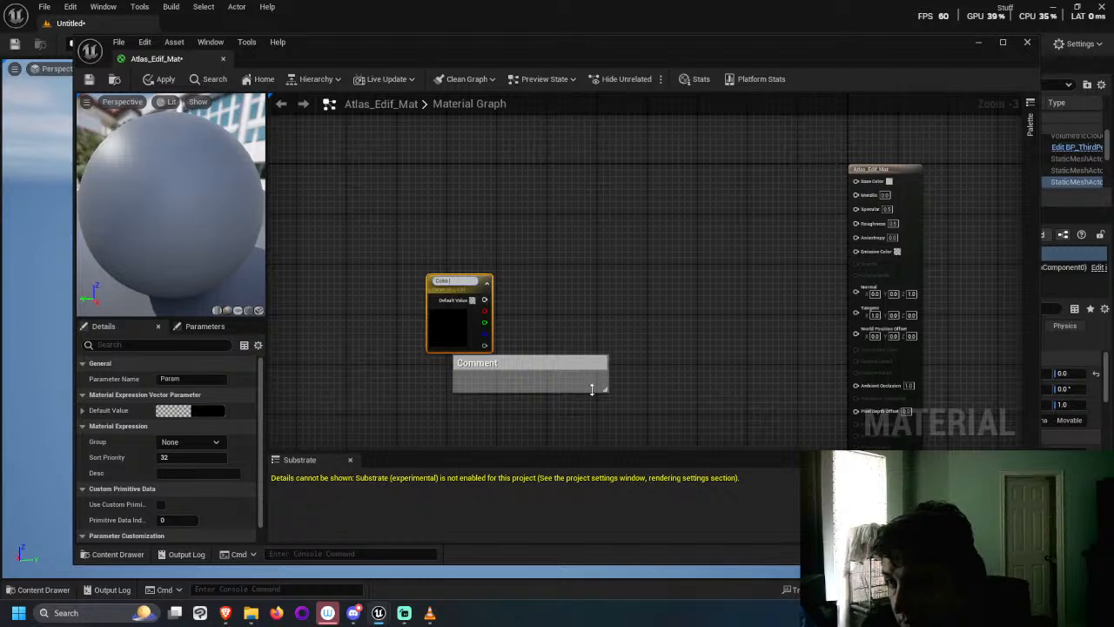
key("BackSpace")
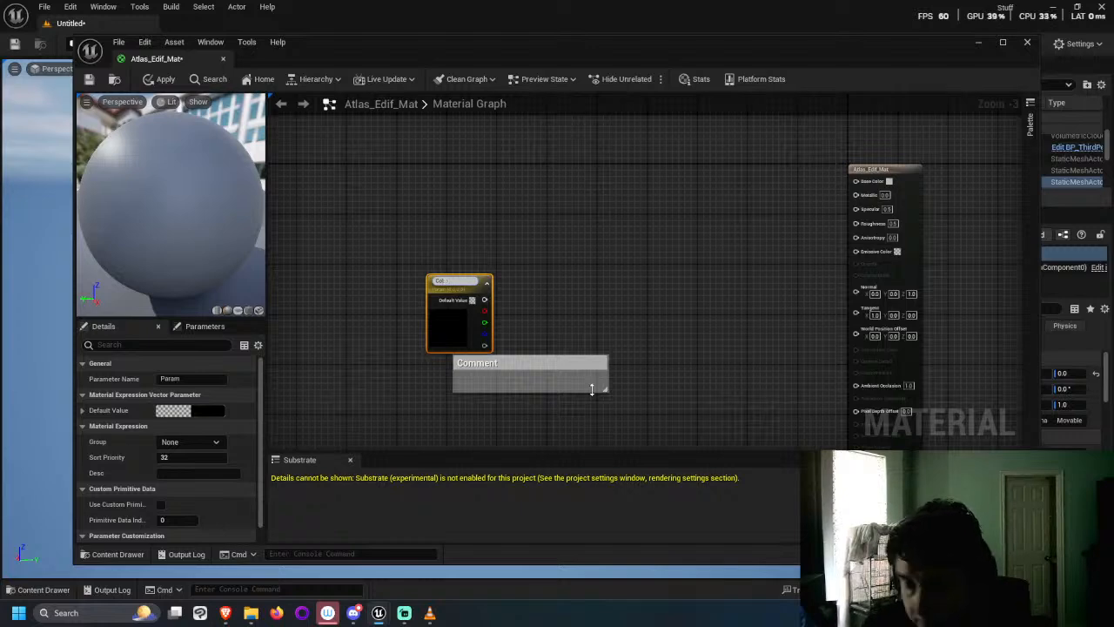
type("or1")
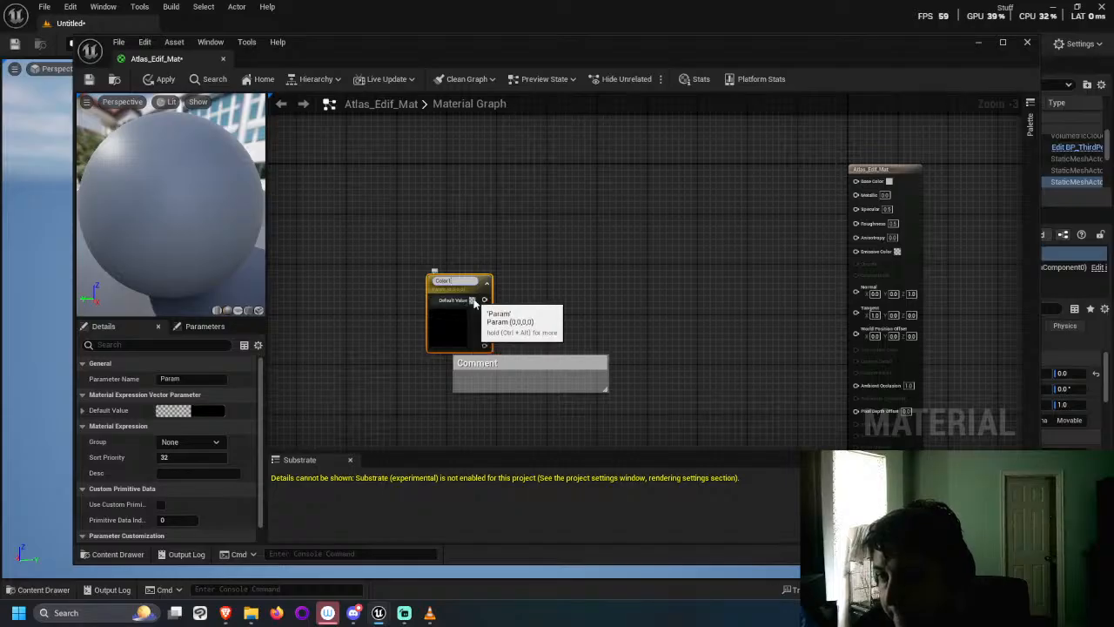
left_click_drag(477, 293, 343, 205)
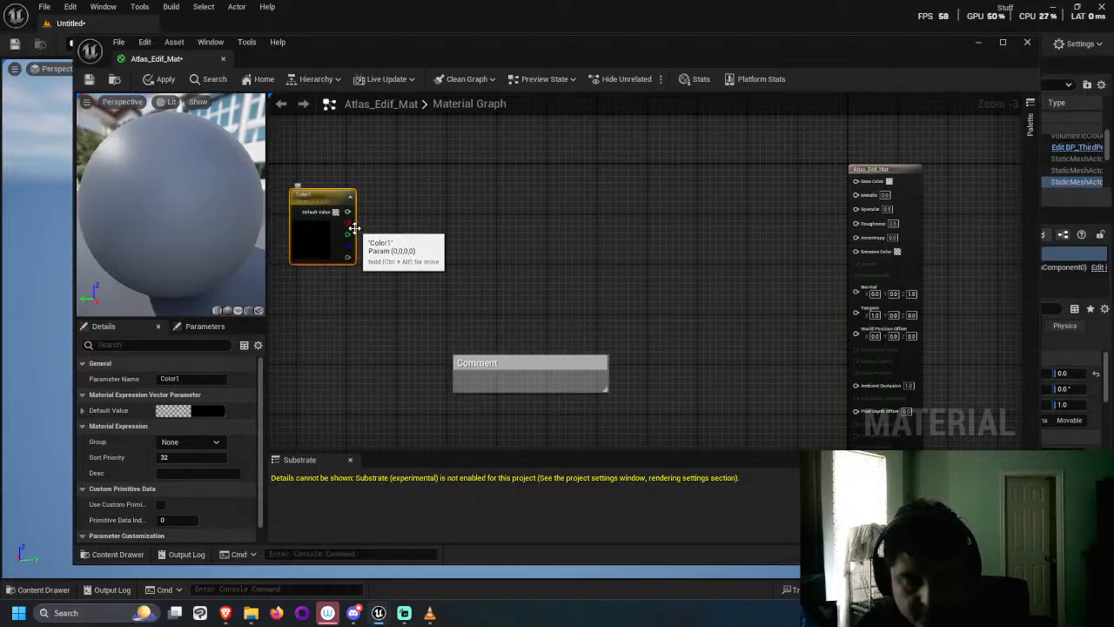
Step: Duplicate the Color1 parameter three times and stack the copies in a column beneath the original
key("ctrl+d")
key("ctrl+d")
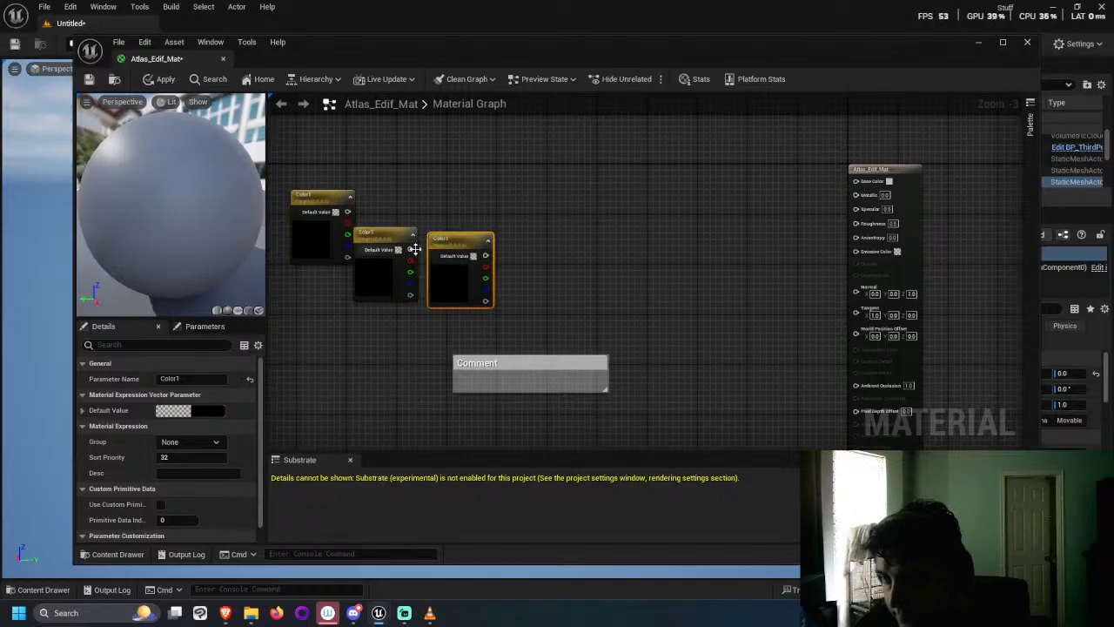
key("ctrl+d")
left_click_drag(430, 252, 323, 274)
left_click_drag(394, 229, 329, 349)
left_click_drag(453, 248, 307, 437)
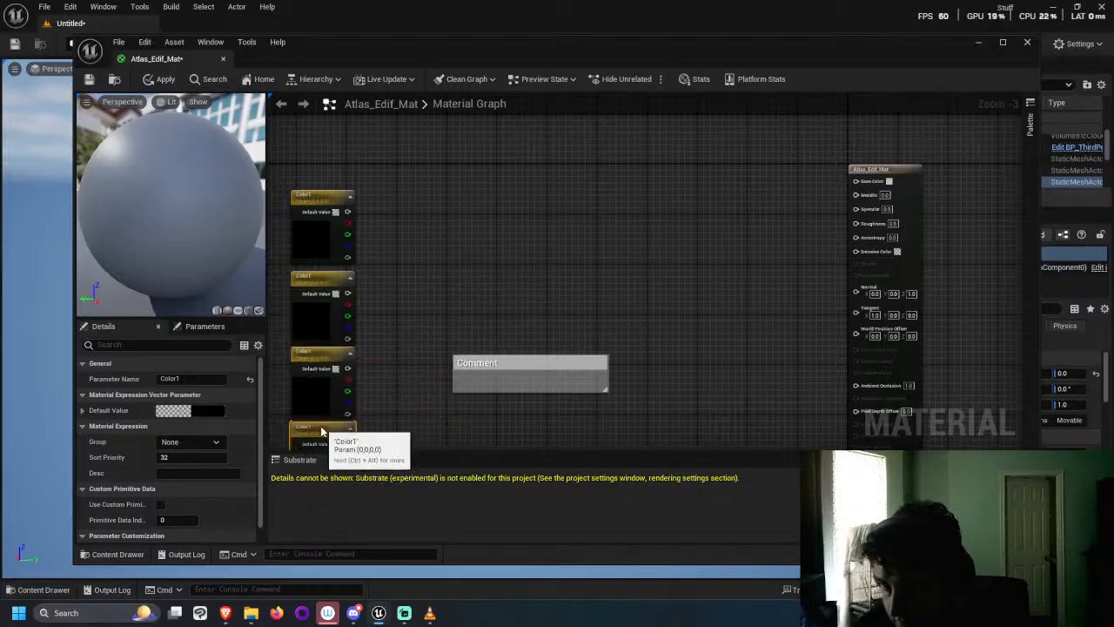
Step: Move the column of four Color1 nodes farther from the material output and delete the empty comment box
scroll(451, 275, "down", 6)
left_click_drag(436, 248, 401, 330)
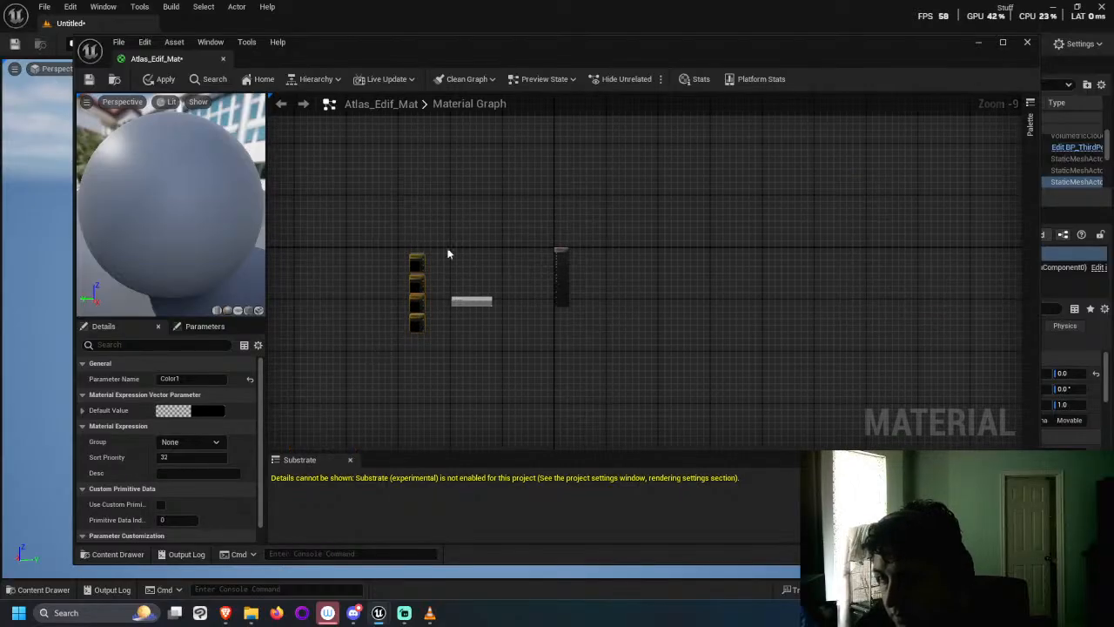
left_click_drag(416, 260, 340, 174)
left_click(528, 361)
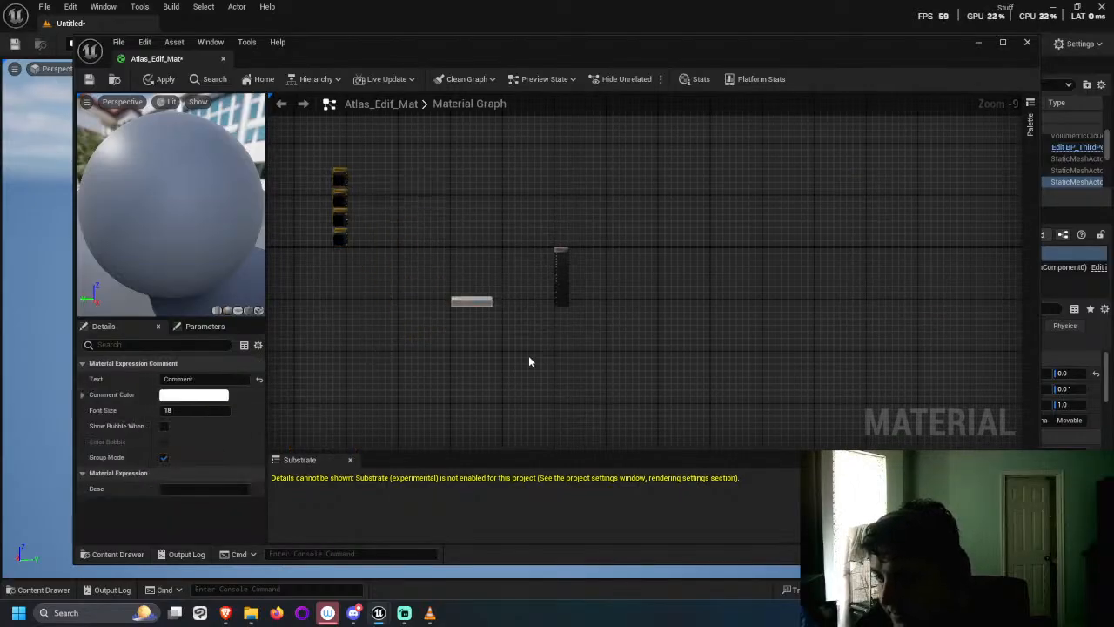
key("Delete")
Step: Duplicate the group of four Color1 nodes twice, placing each copy below the previous group
left_click(346, 199)
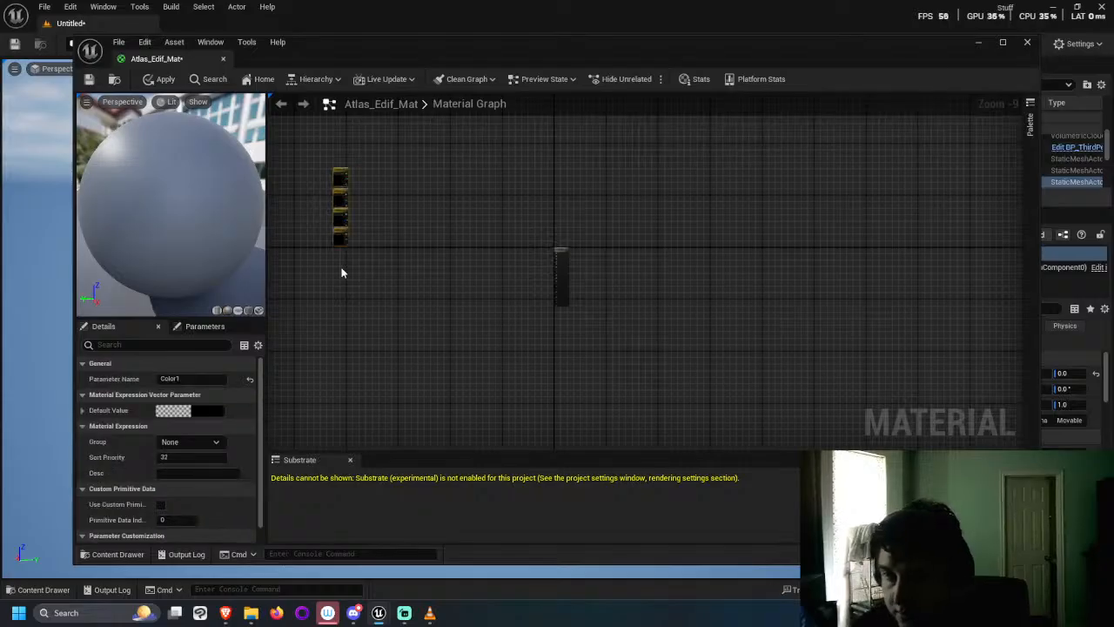
key("ctrl+d")
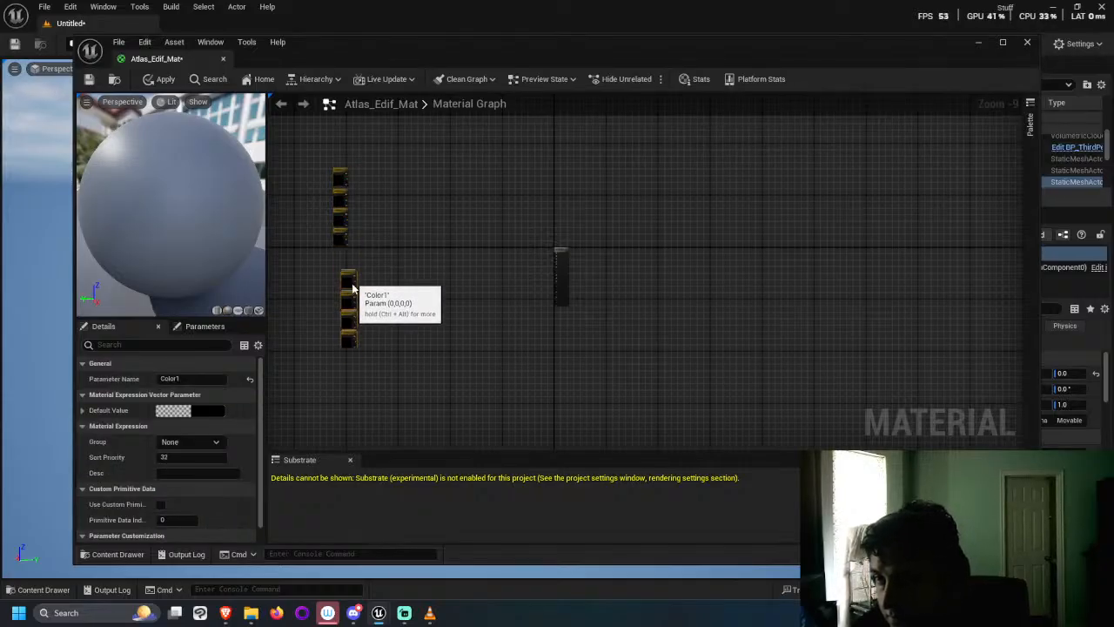
left_click_drag(341, 287, 332, 362)
key("ctrl+d")
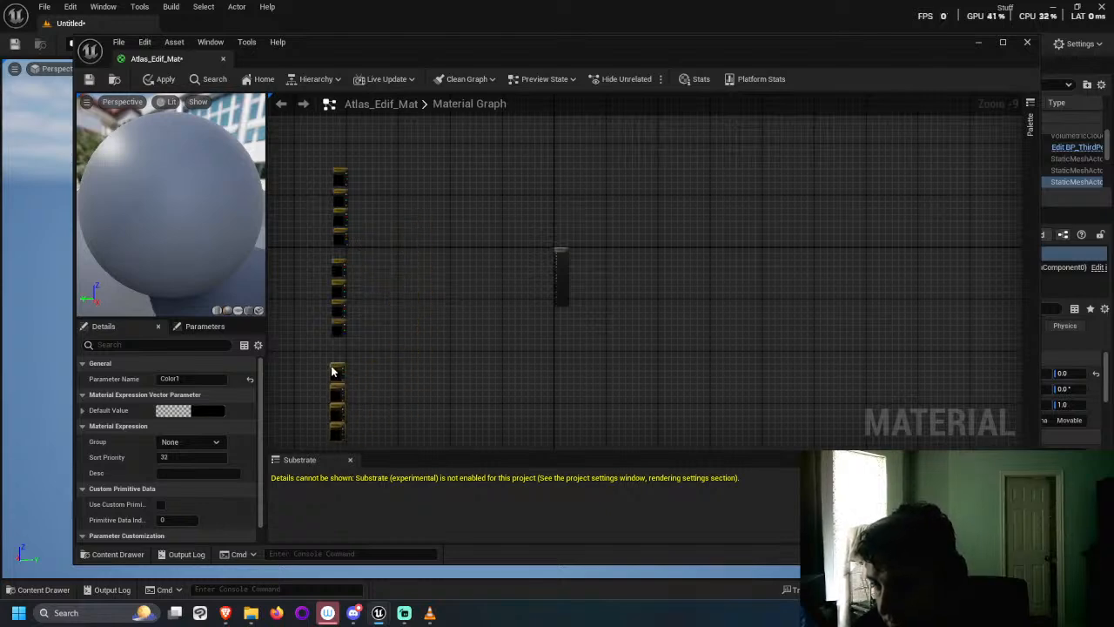
Step: Duplicate the lowest group of four Color1 nodes once more and place the copy below it in the same column
scroll(335, 357, "down", 3)
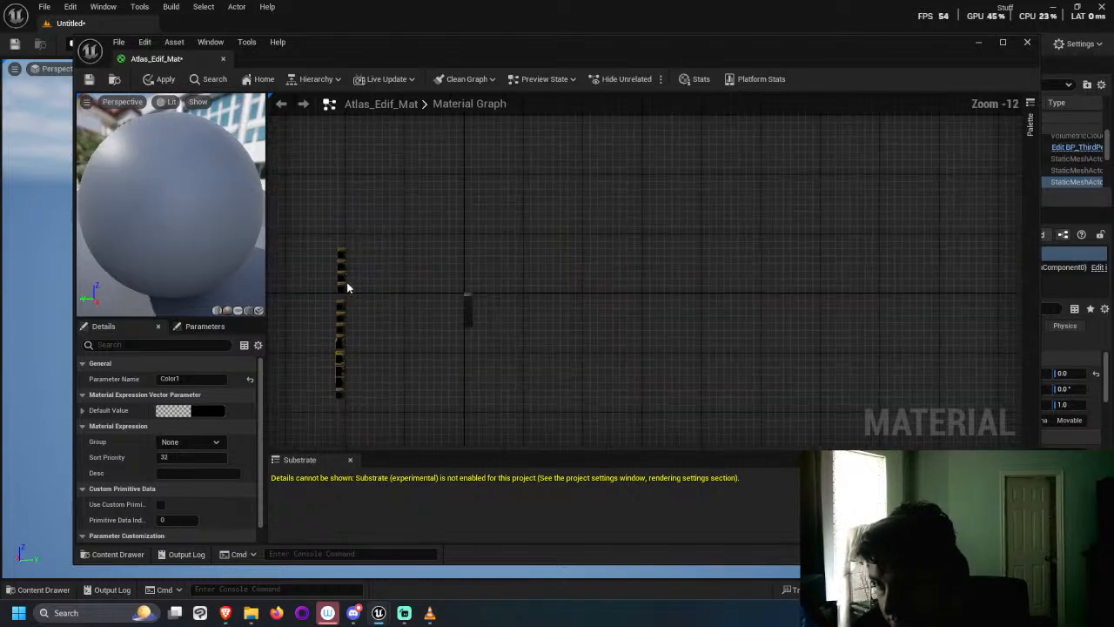
key("ctrl+d")
left_click_drag(375, 418, 341, 428)
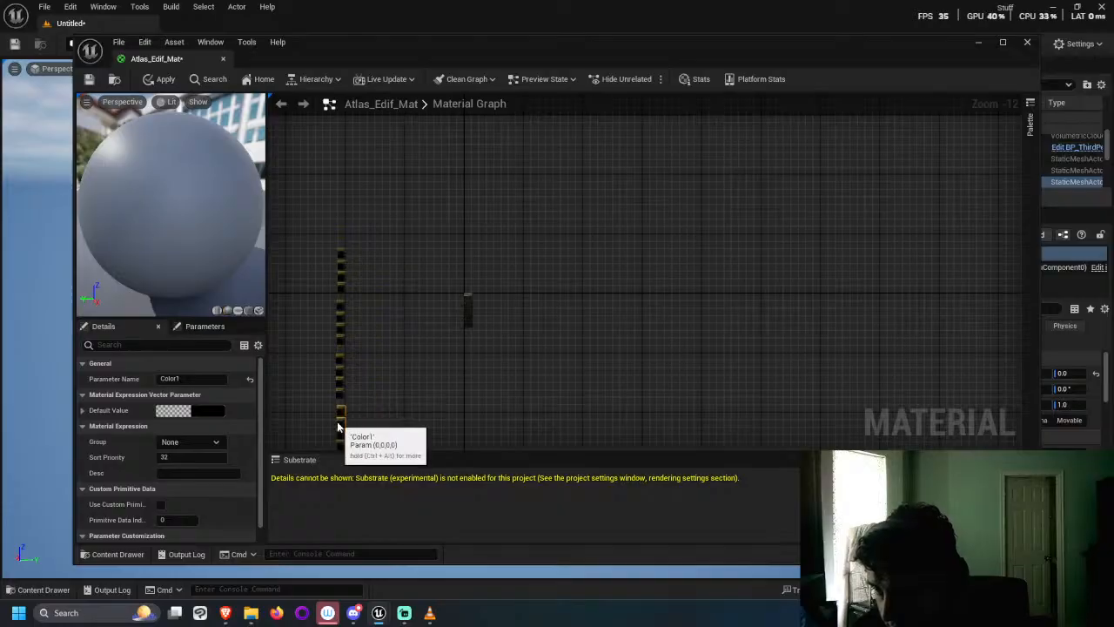
Step: Select the uppermost group of four Color1 nodes and shift it slightly farther from the material output
scroll(338, 261, "up", 8)
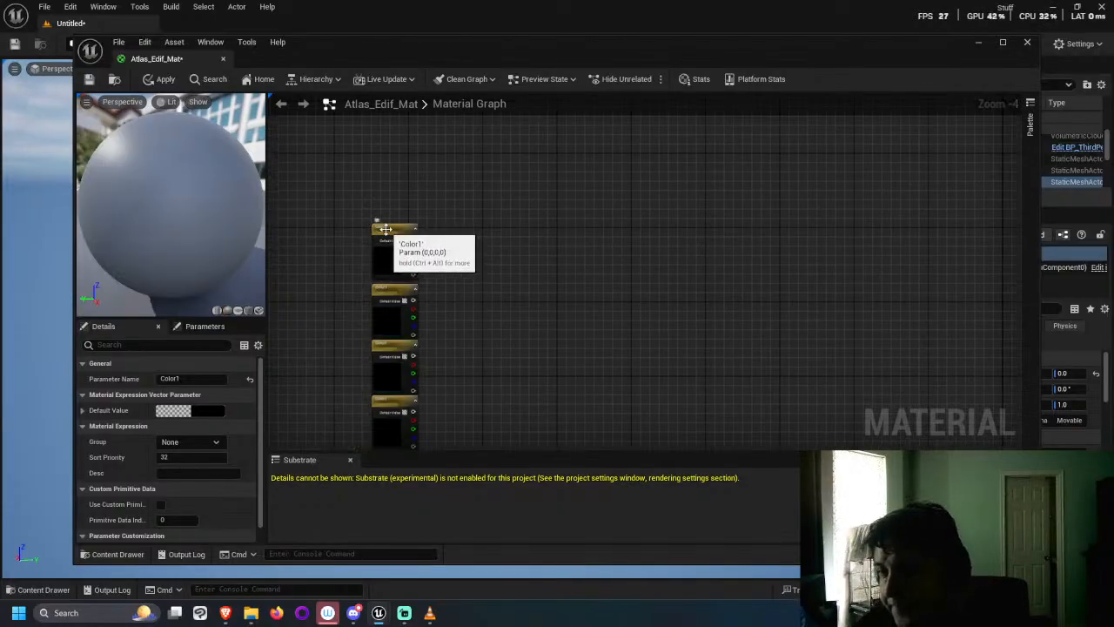
left_click_drag(501, 173, 374, 420)
left_click_drag(395, 248, 346, 224)
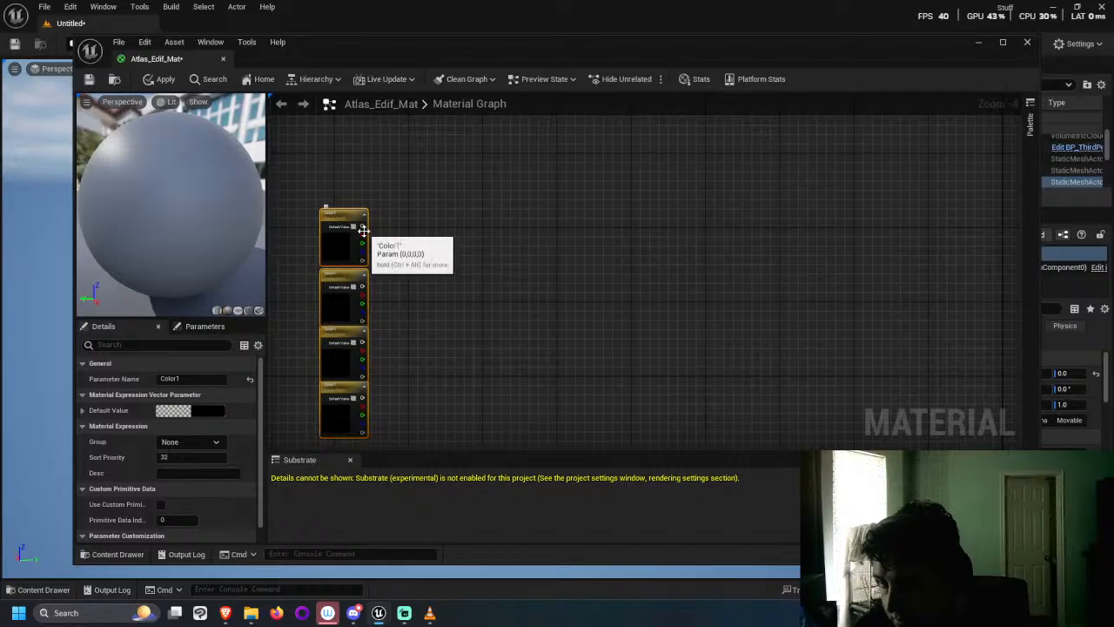
left_click_drag(362, 227, 525, 269)
left_click(466, 327)
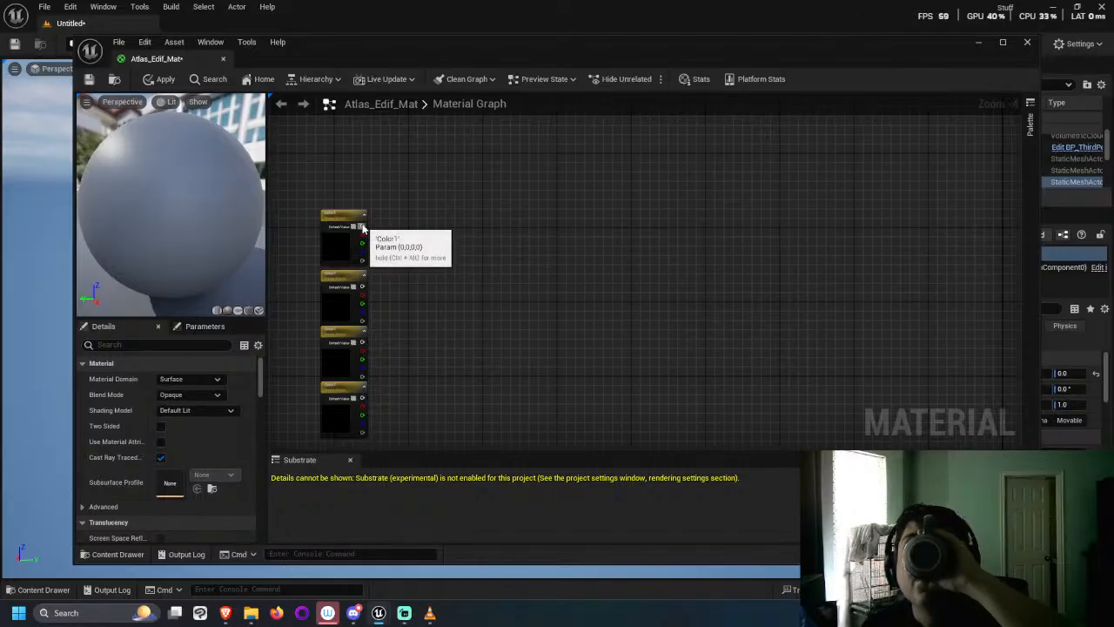
left_click_drag(362, 227, 508, 255)
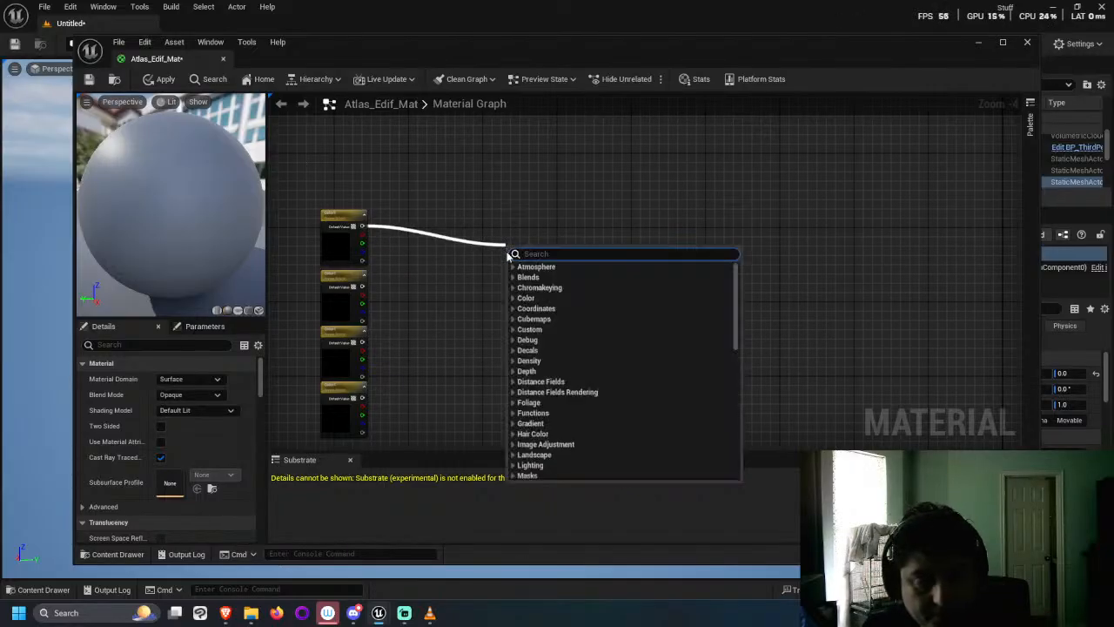
type("mask")
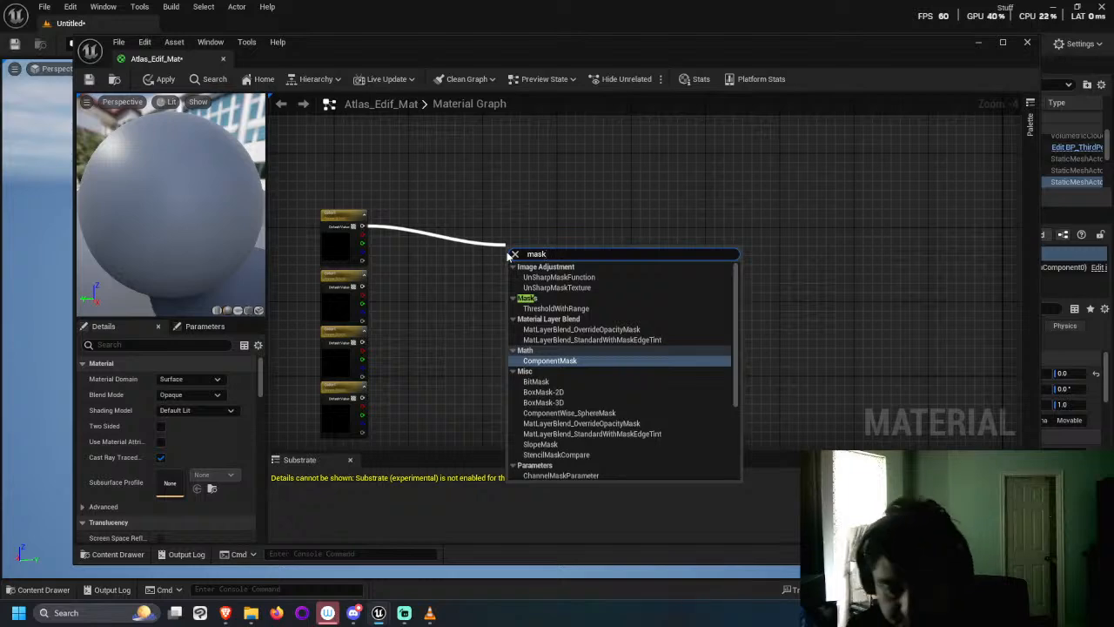
left_click(456, 212)
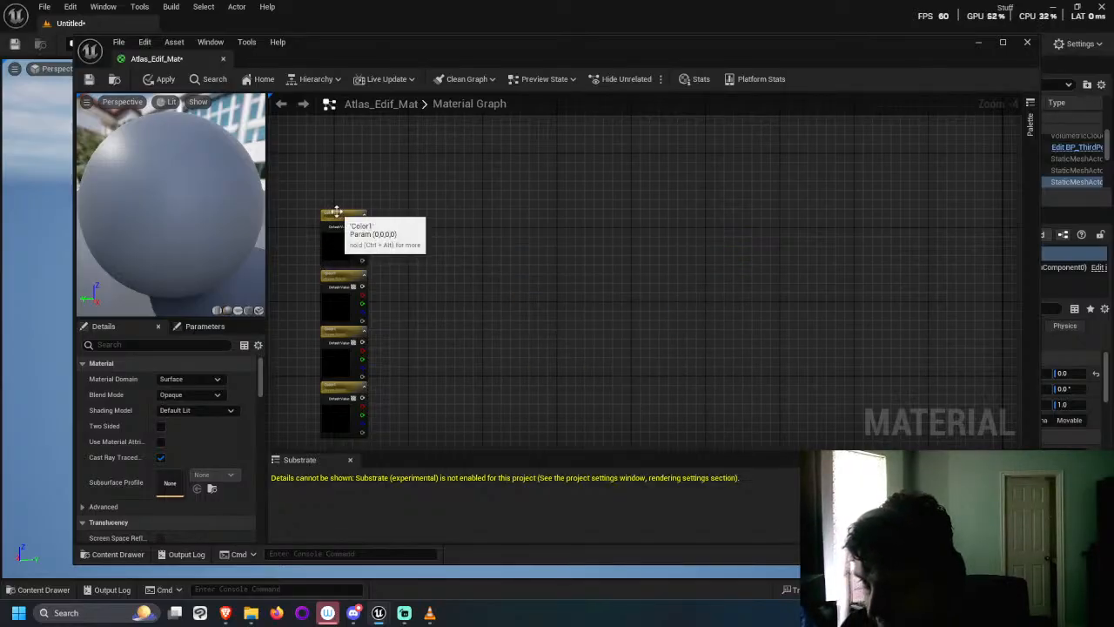
left_click_drag(336, 212, 548, 233)
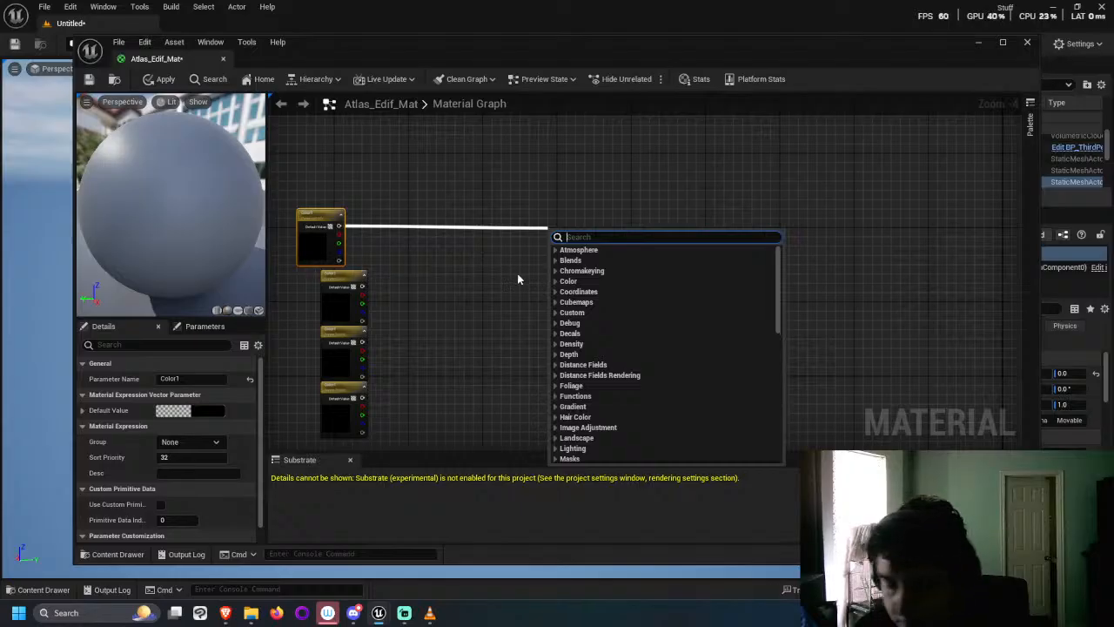
type("milt")
key("BackSpace")
key("BackSpace")
key("BackSpace")
key("BackSpace")
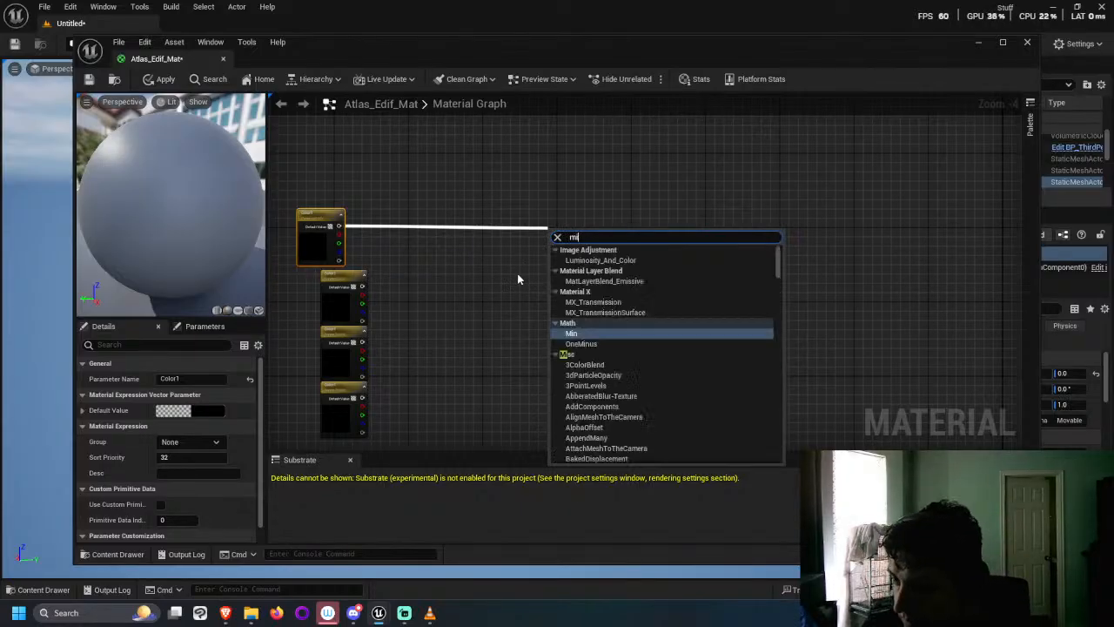
type("add")
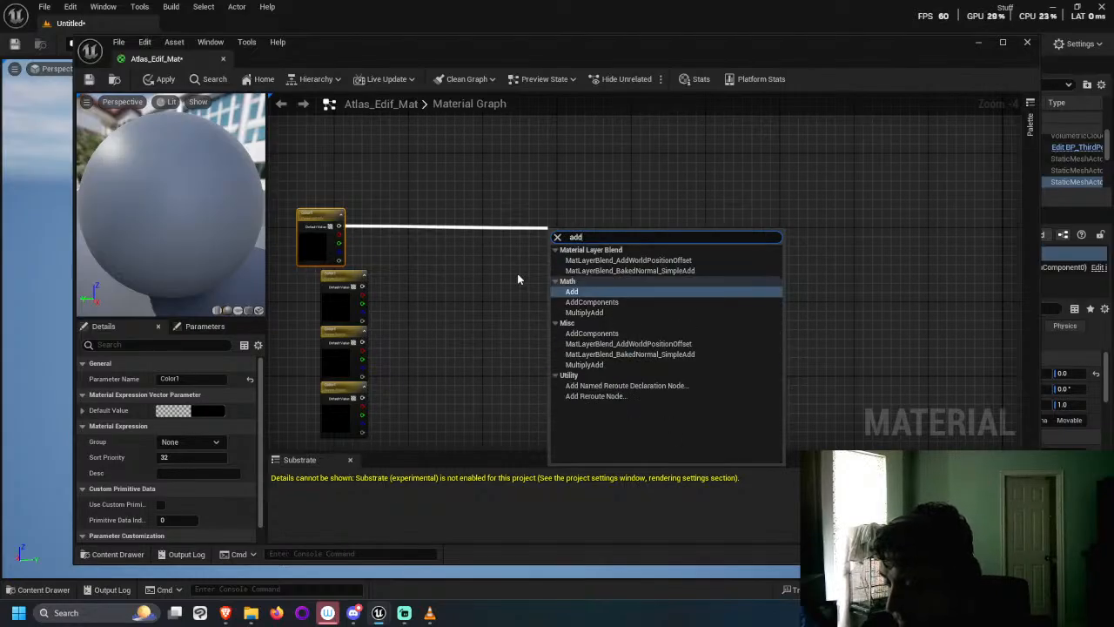
key("BackSpace")
key("BackSpace")
key("BackSpace")
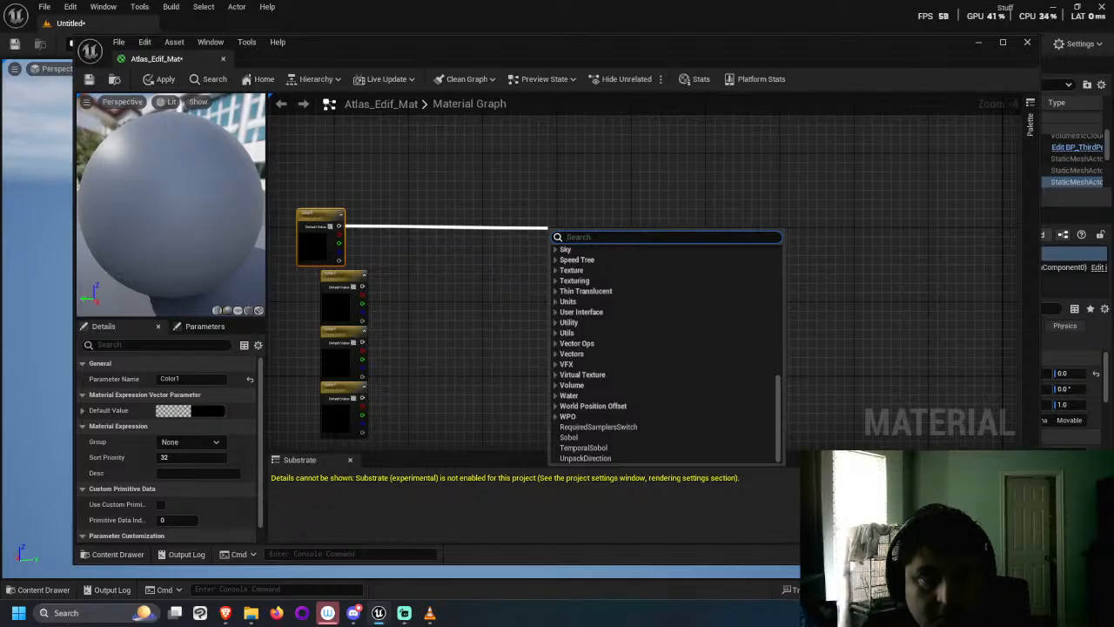
key("Escape")
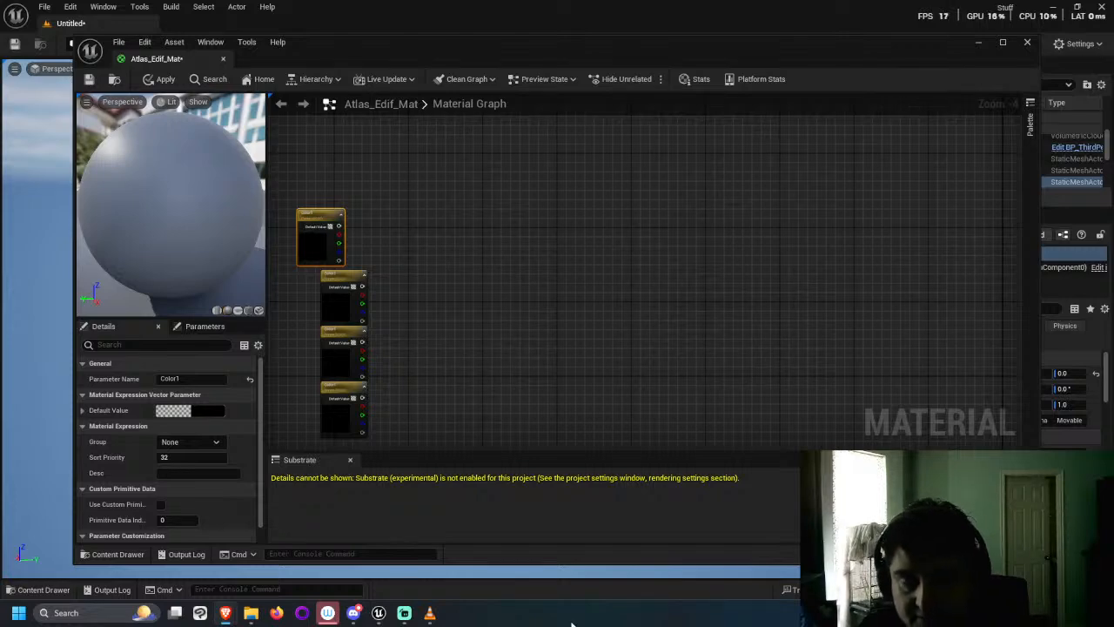
scroll(490, 351, "down", 5)
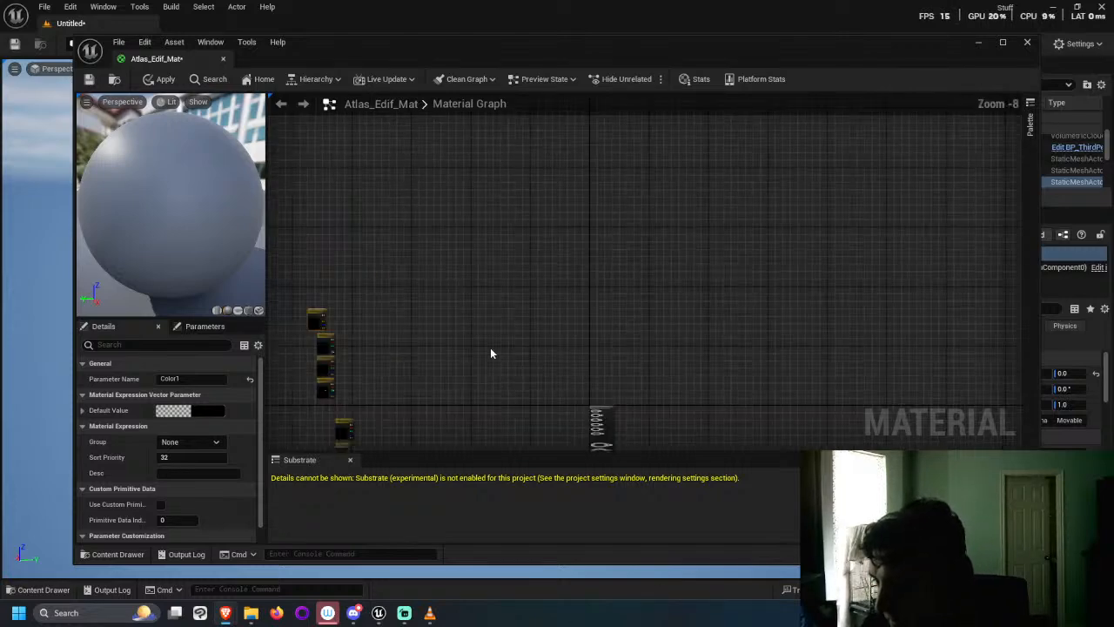
scroll(493, 377, "up", 1)
scroll(488, 391, "up", 2)
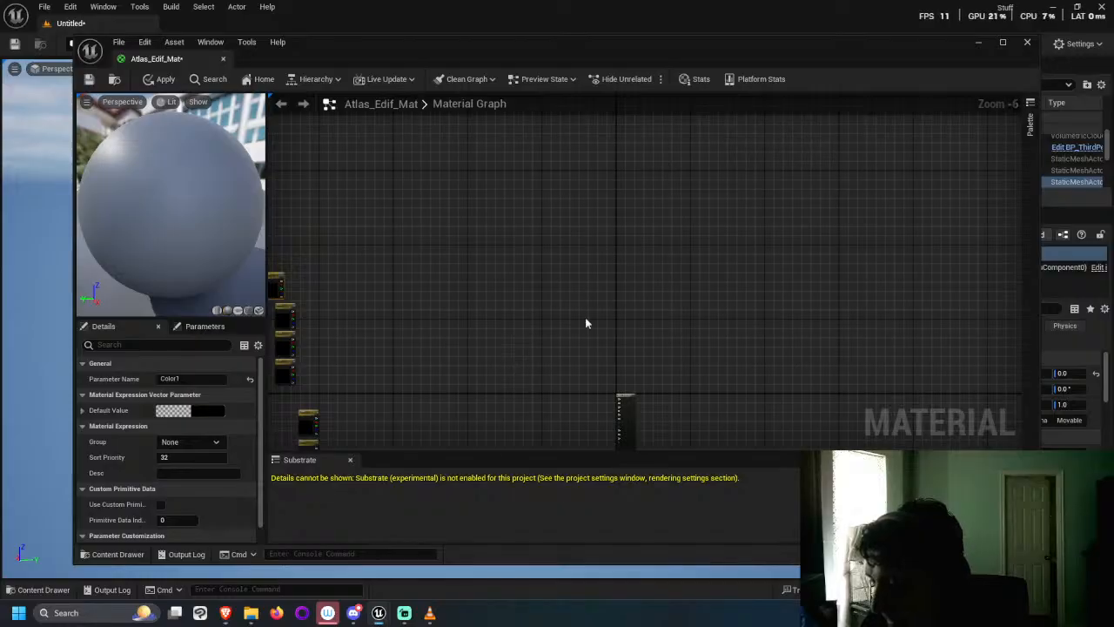
right_click_drag(629, 311, 688, 211)
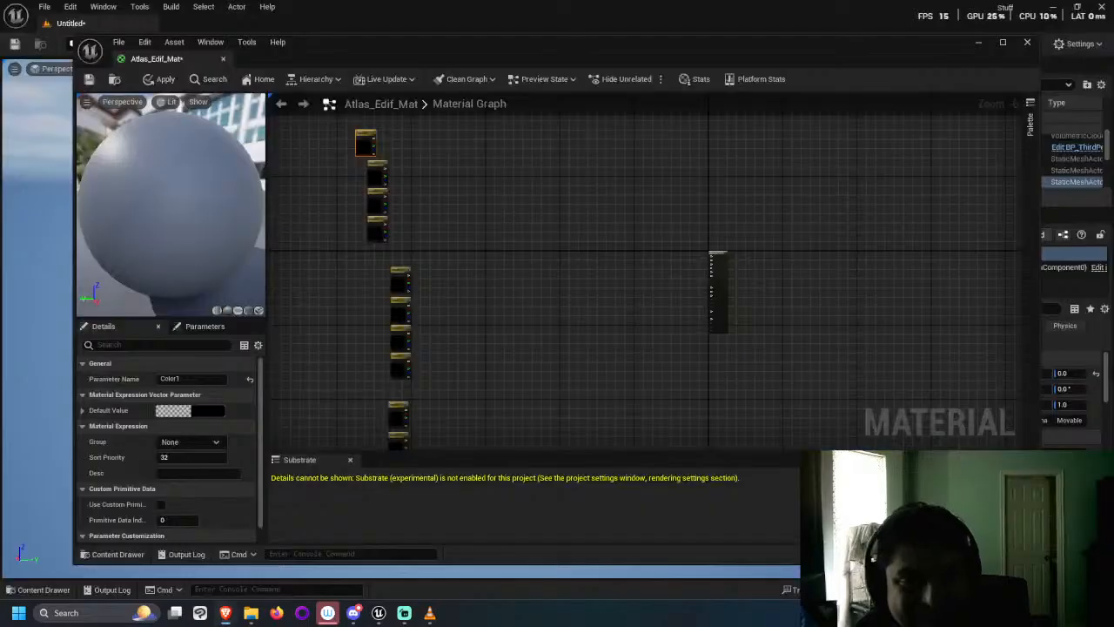
key("super+d")
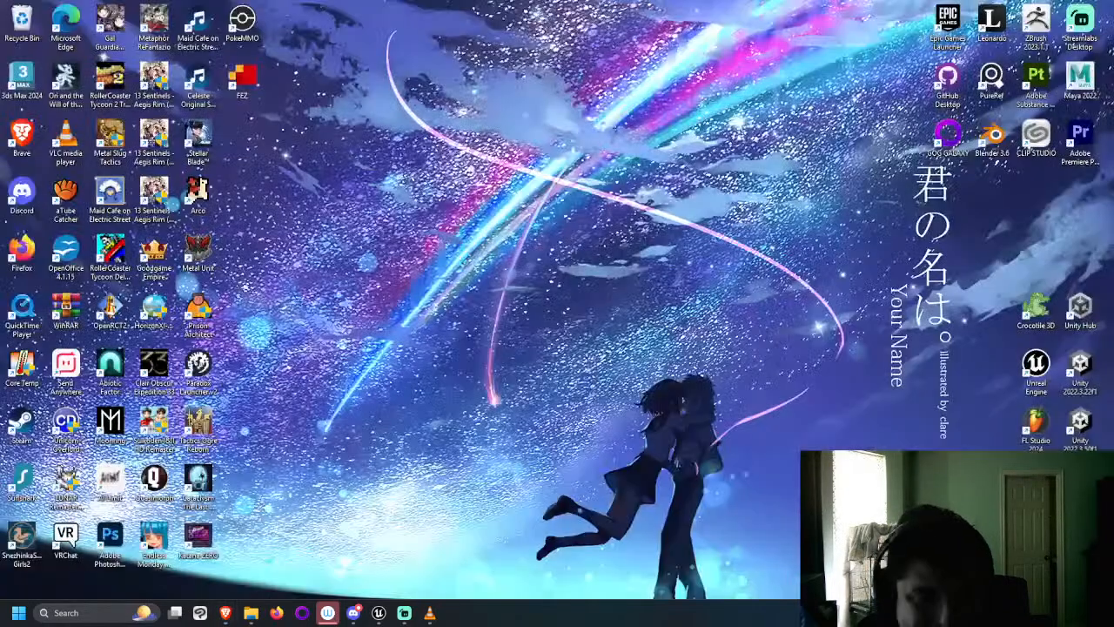
key("super+d")
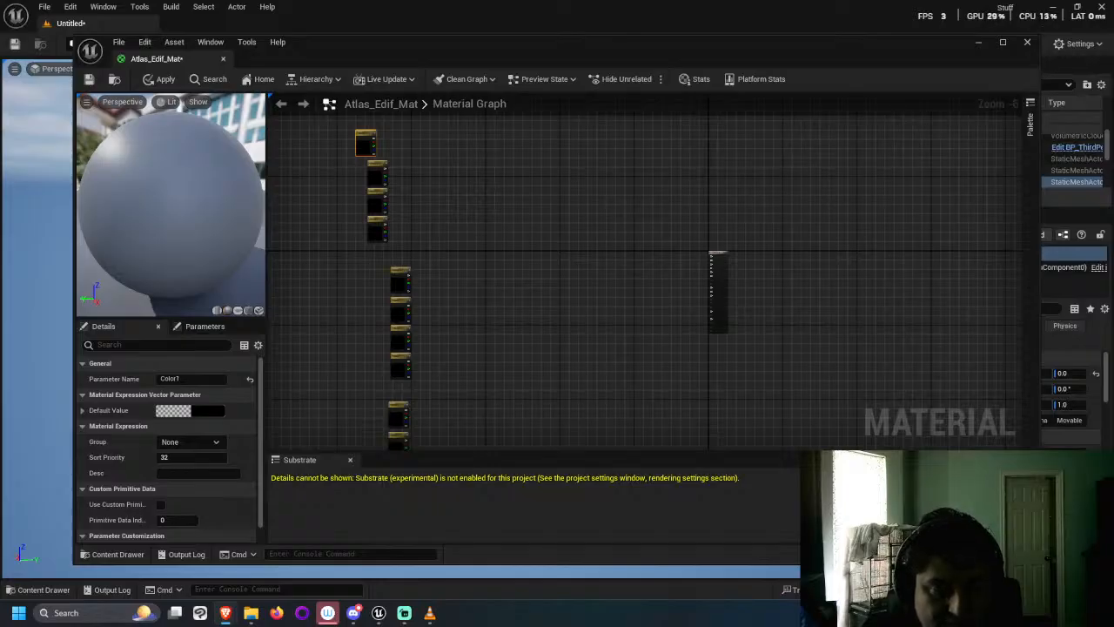
key("super+d")
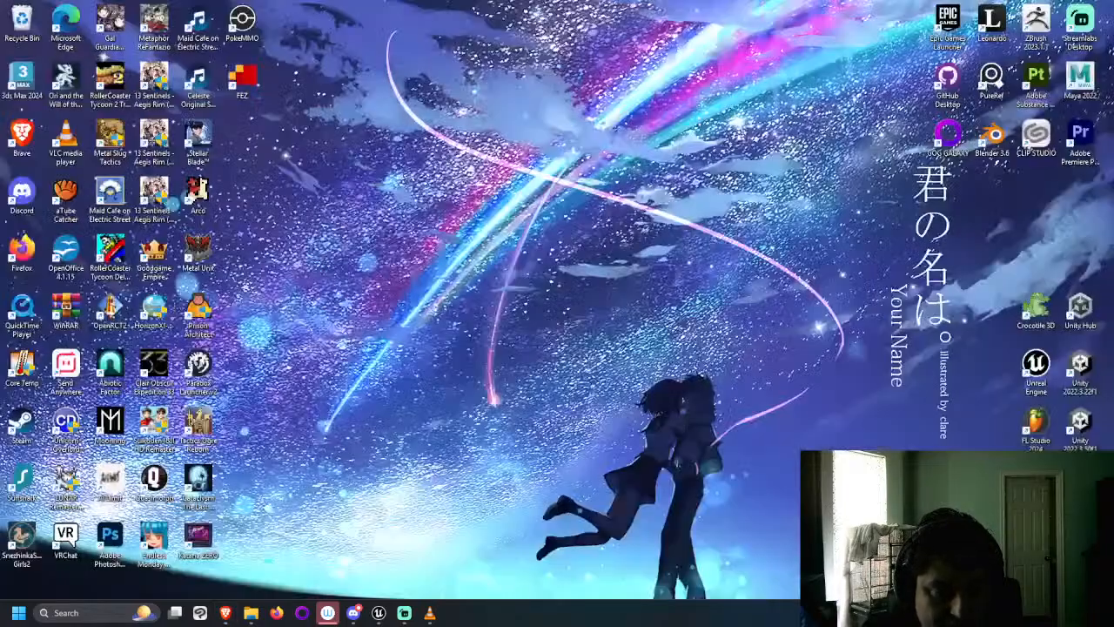
key("super+d")
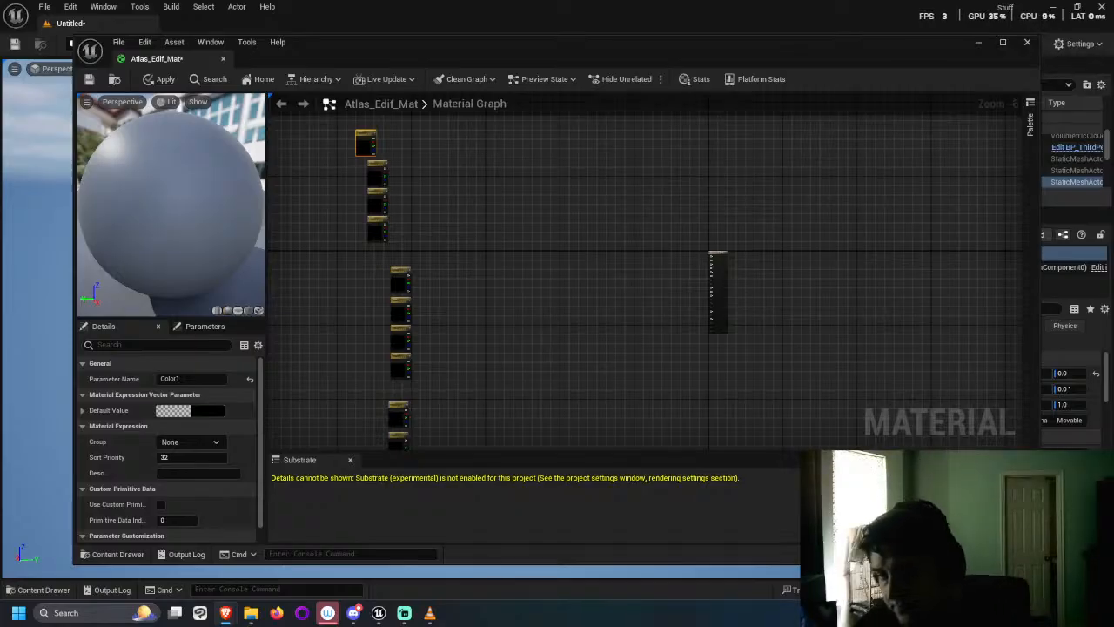
Step: Add the B1_C1_Faces mask from the Buildings Masks folder to the material graph as a texture sample
left_click(131, 555)
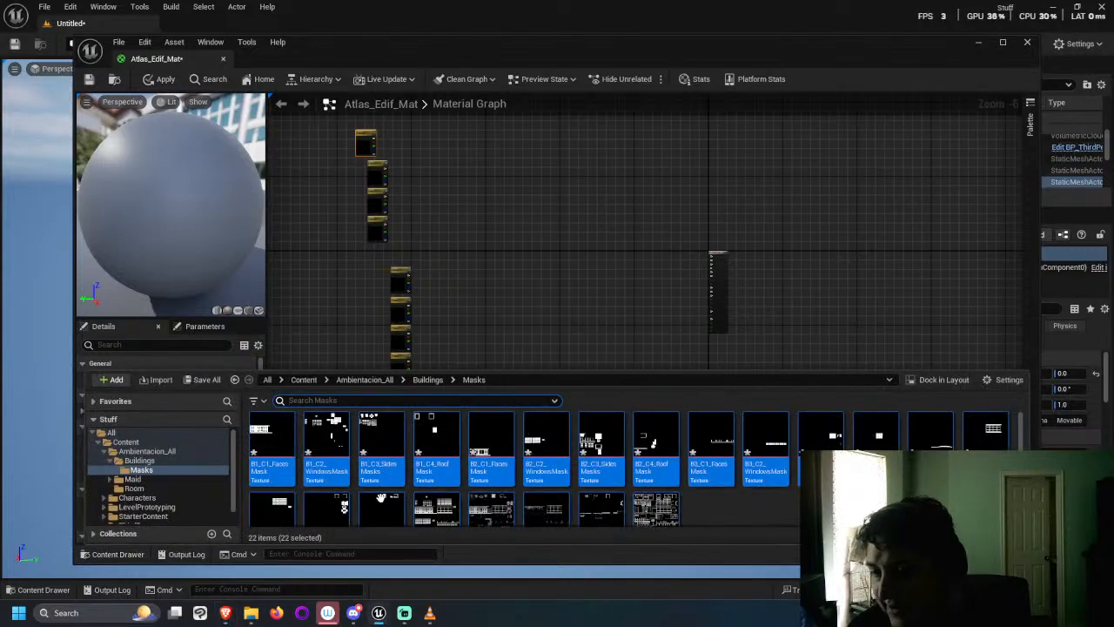
left_click(275, 453)
left_click_drag(276, 454, 479, 166)
scroll(465, 149, "up", 5)
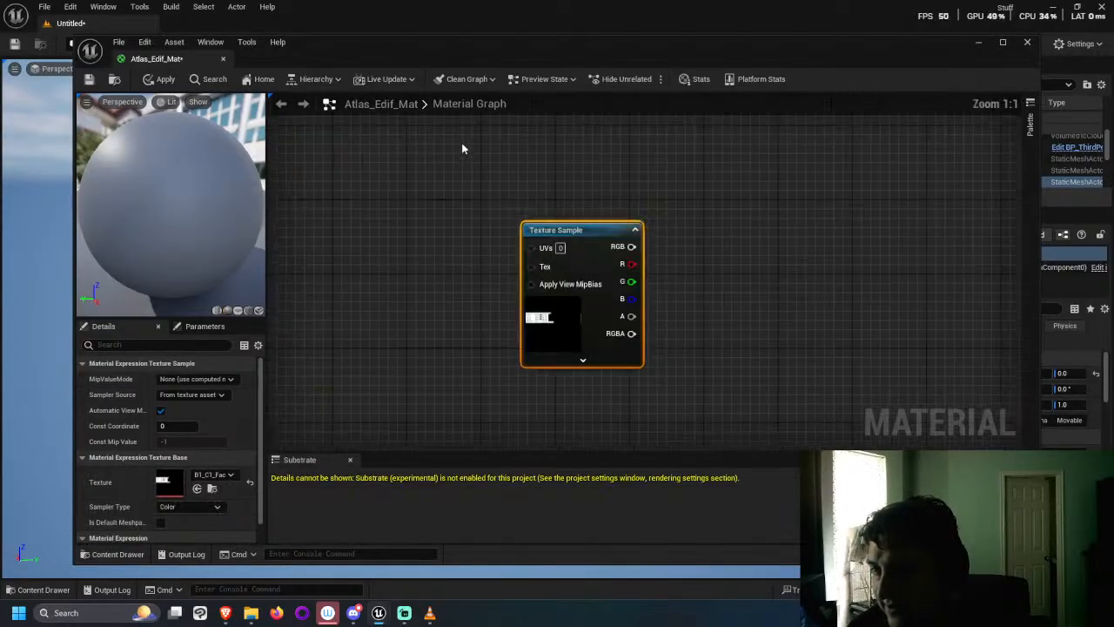
Step: Move the mask's Texture Sample node beside the uppermost Color1 parameter, between it and the material output
scroll(473, 207, "down", 1)
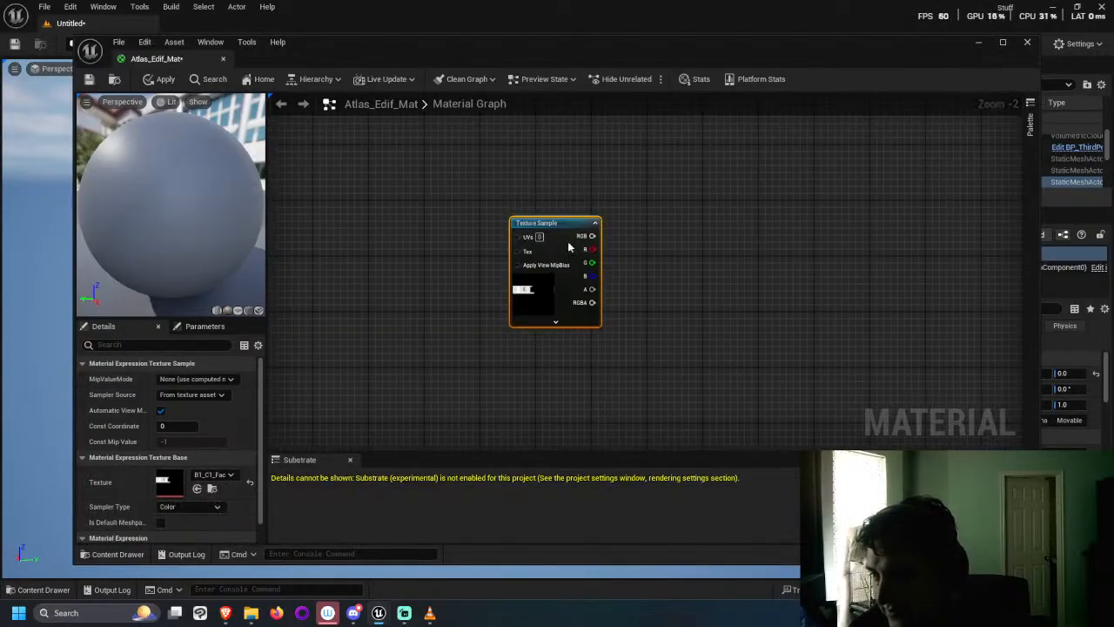
scroll(565, 246, "down", 4)
left_click_drag(560, 246, 487, 220)
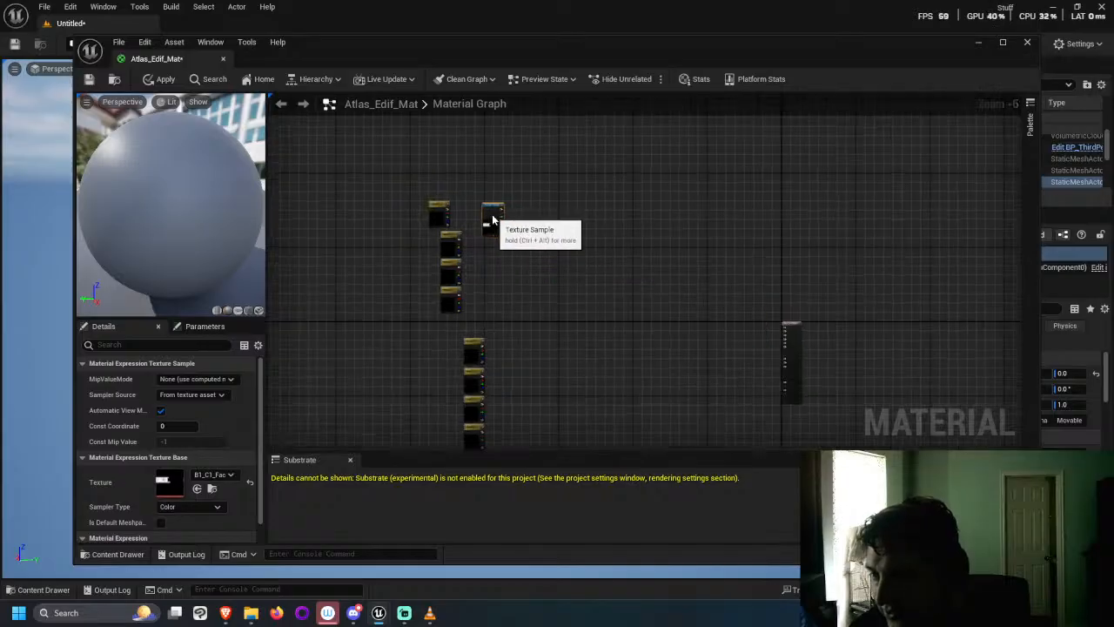
scroll(475, 209, "up", 5)
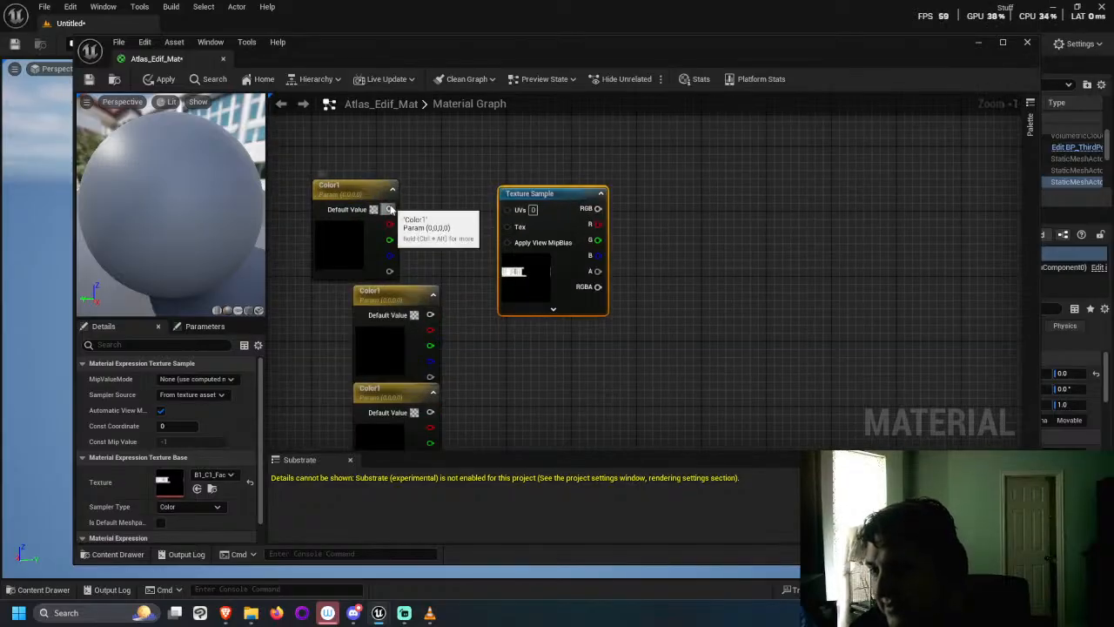
left_click_drag(389, 209, 533, 157)
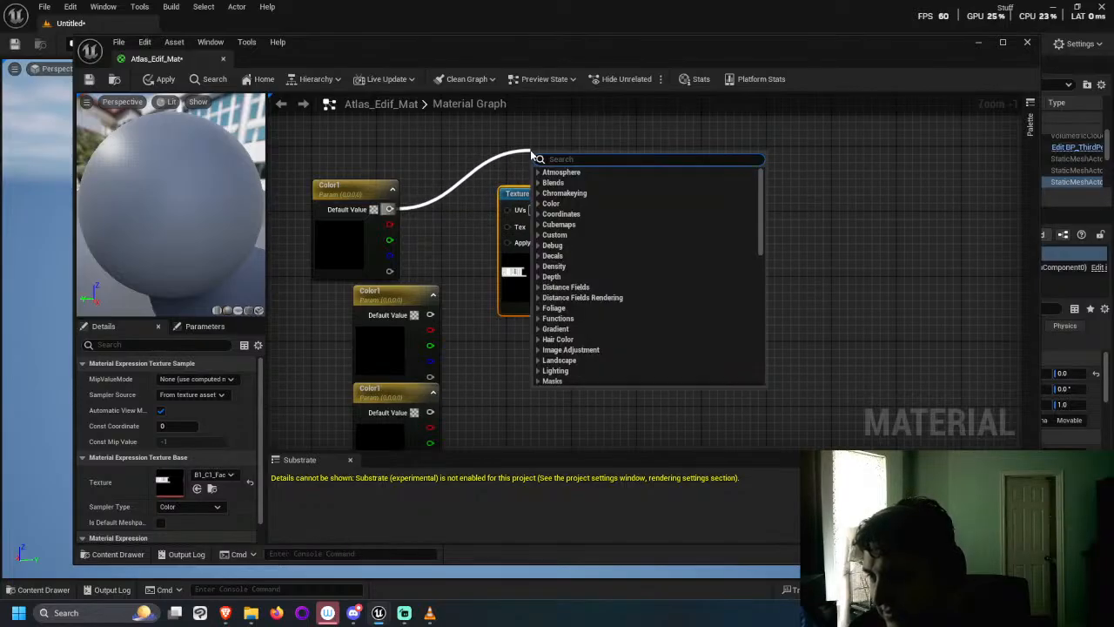
left_click(487, 166)
left_click_drag(562, 205, 565, 222)
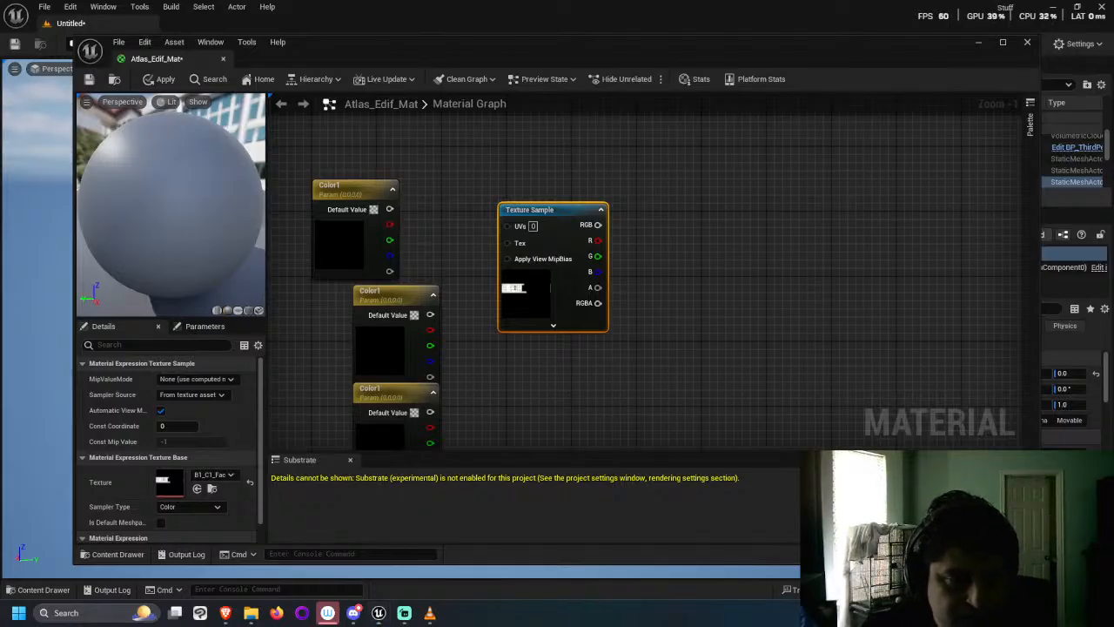
Step: Close the Atlas_Edif_Mat material and apply its changes to the original material
key("super+d")
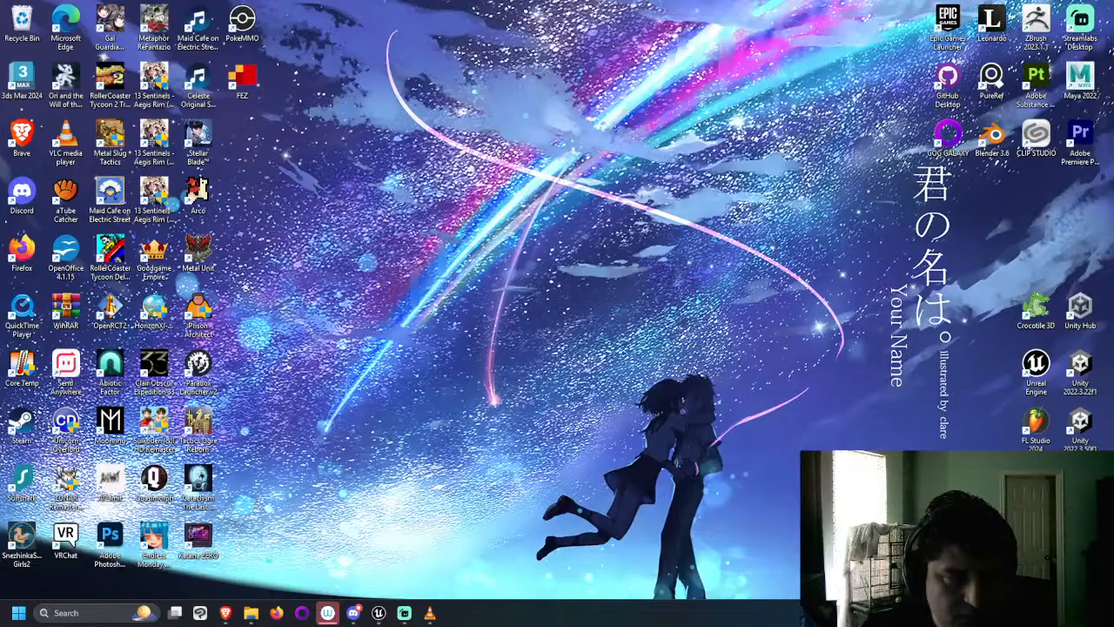
key("super+d")
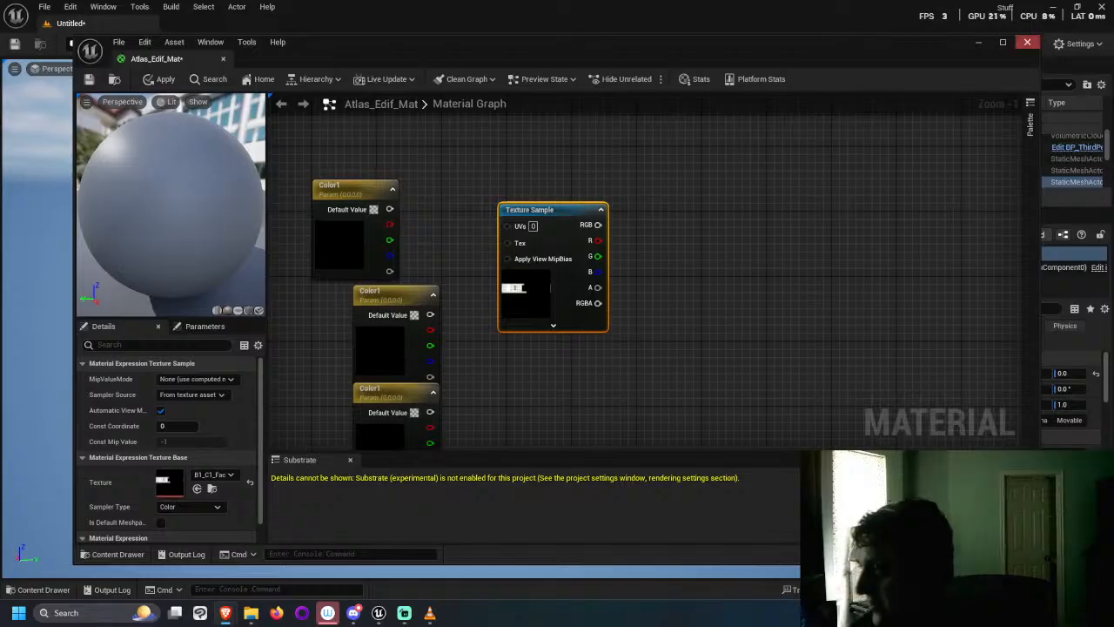
left_click(1028, 42)
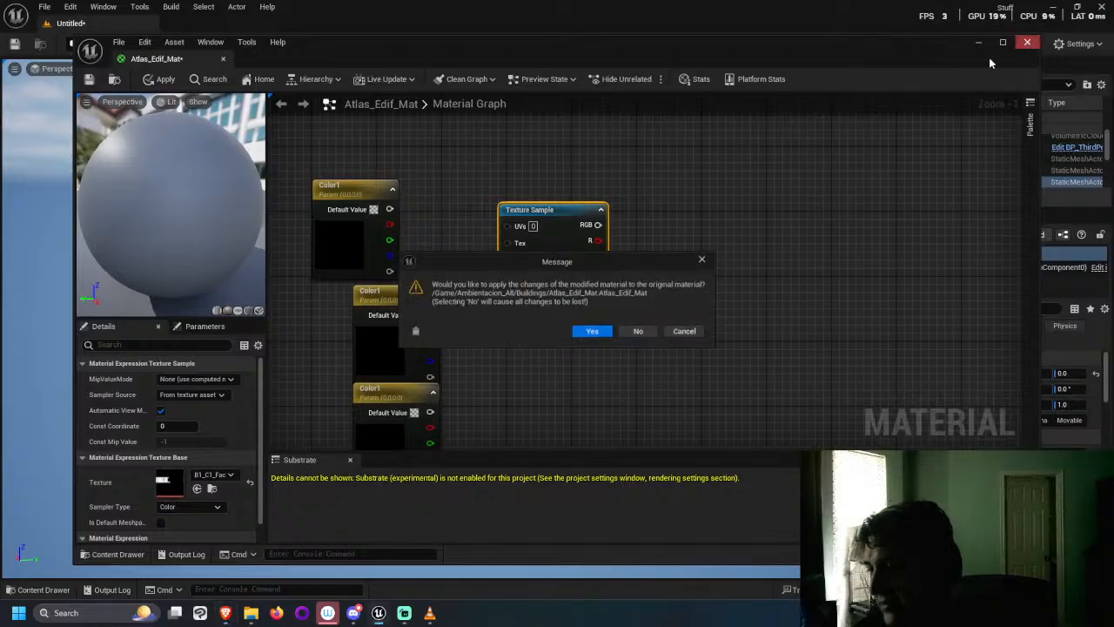
left_click(591, 333)
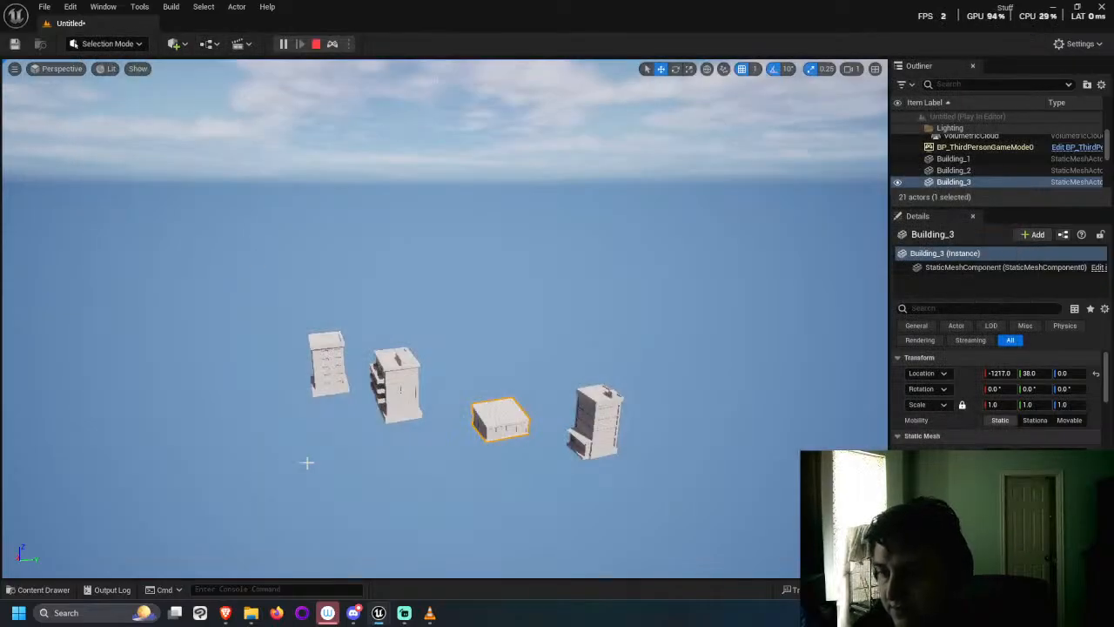
right_click_drag(306, 462, 542, 397)
right_click_drag(647, 376, 651, 426)
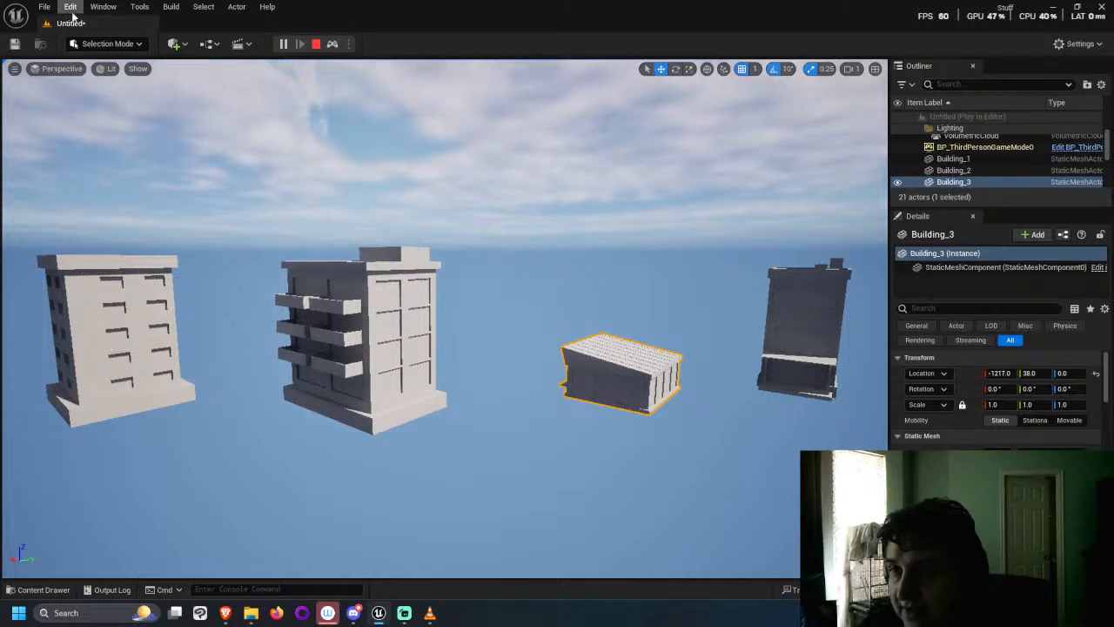
left_click(45, 7)
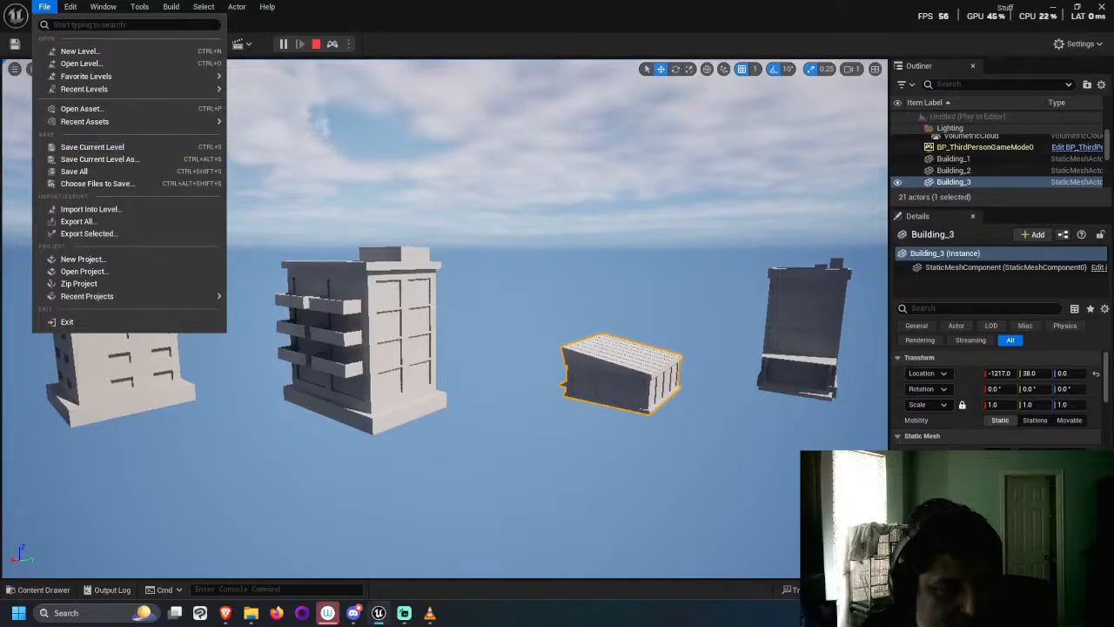
key("Escape")
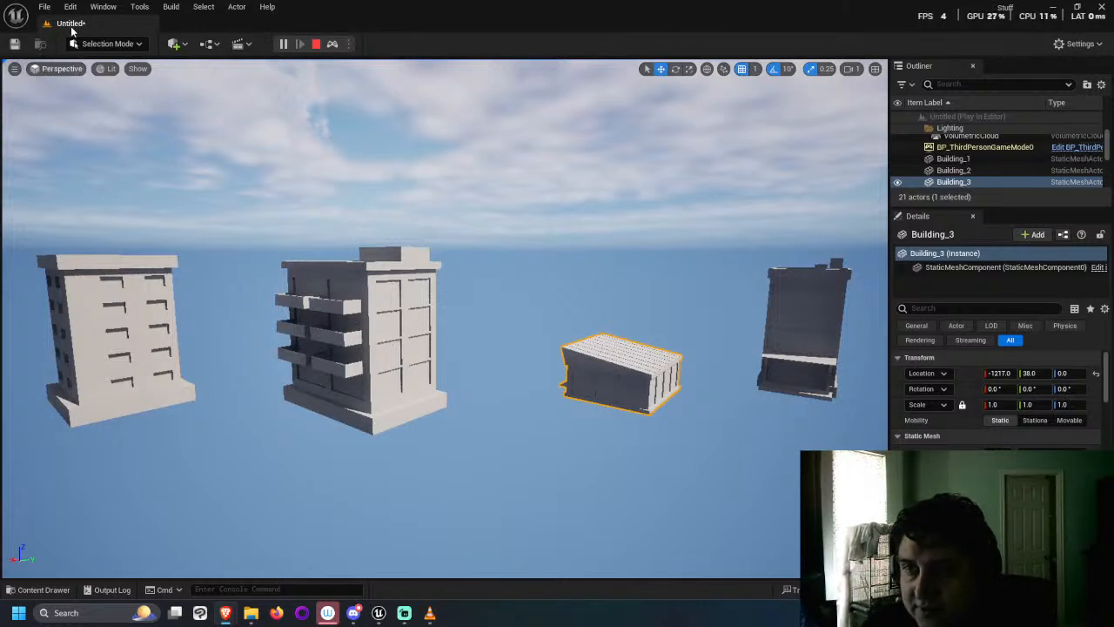
left_click(45, 8)
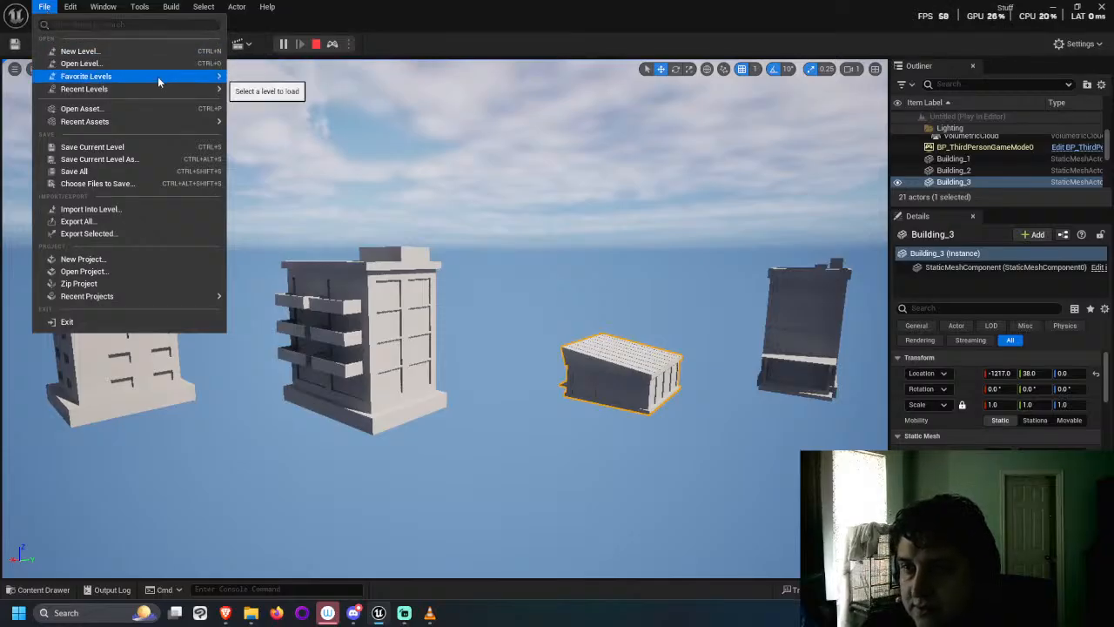
Step: Save the current level under the name Engine and accept ending the running play session
left_click(133, 147)
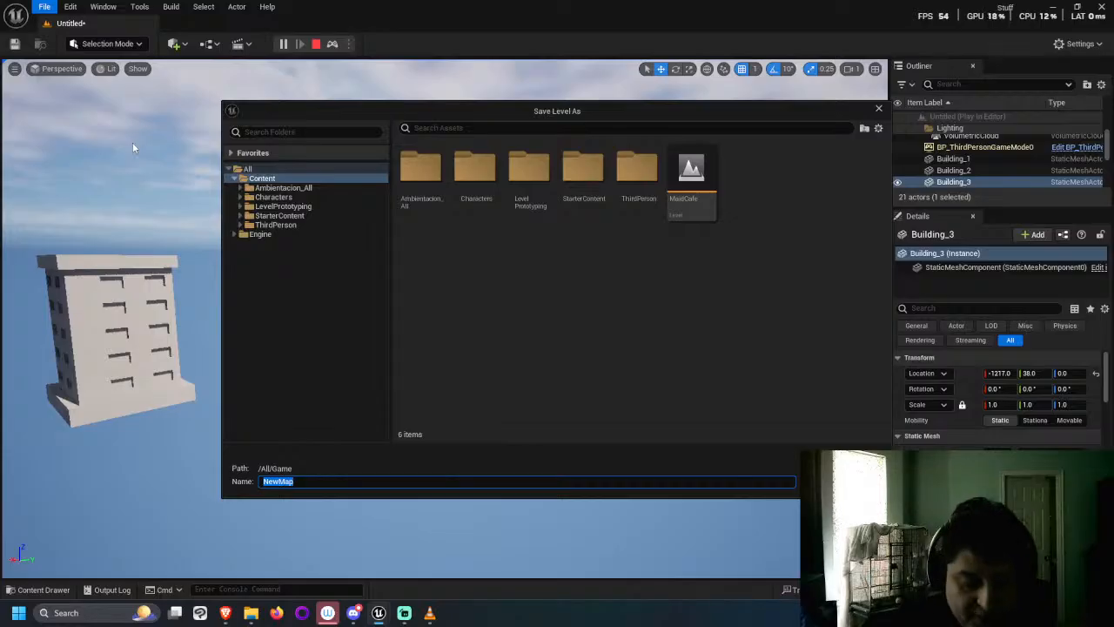
type("Ciudad")
key("Return")
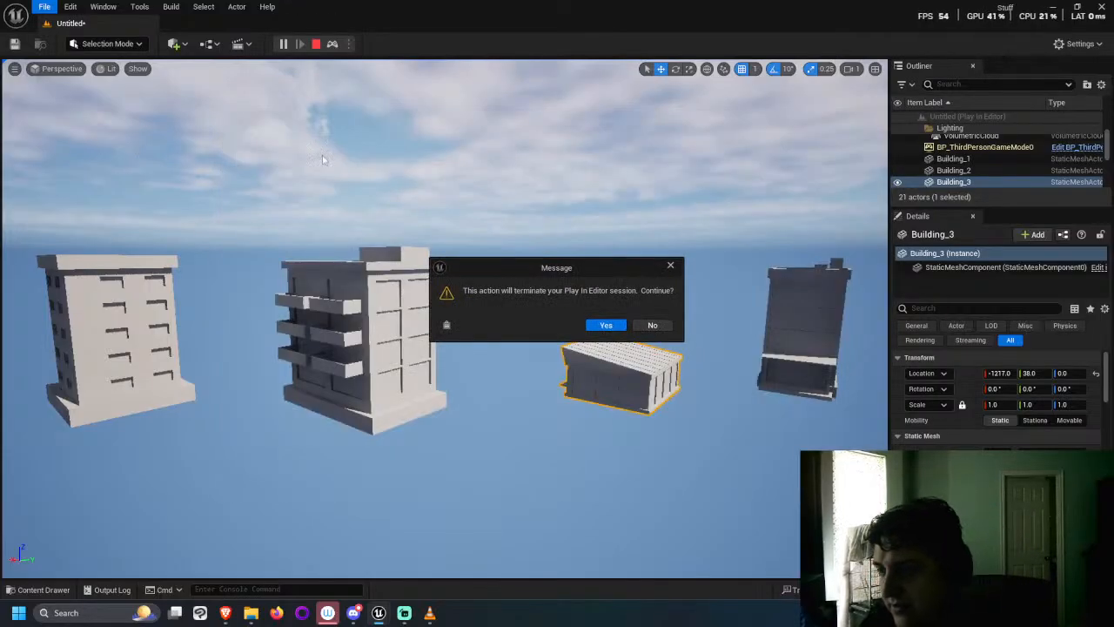
left_click(607, 324)
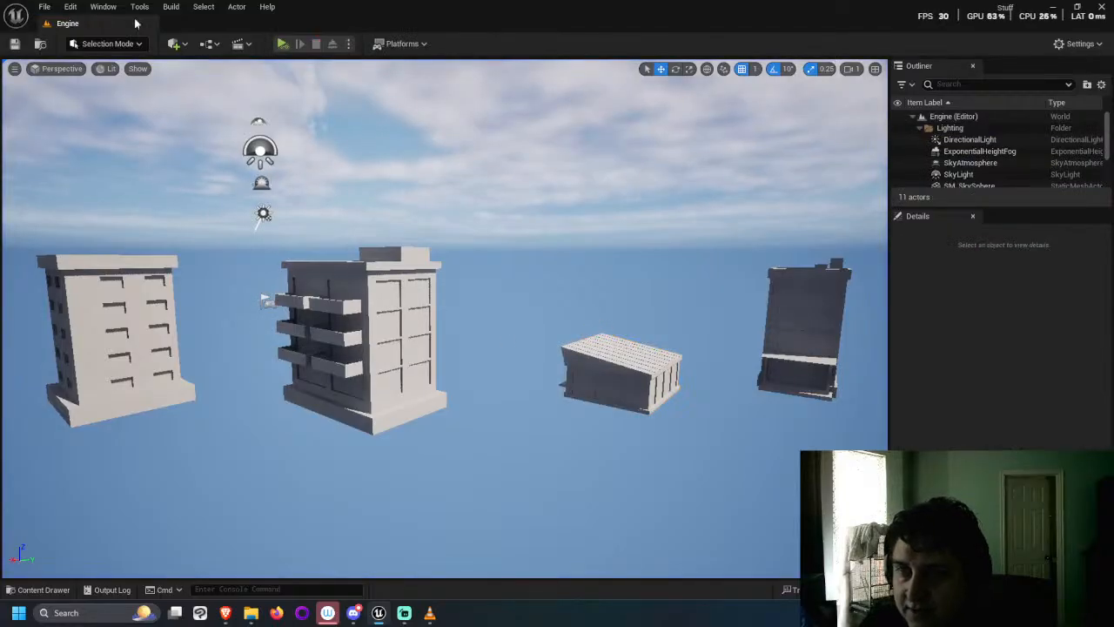
Step: Create a new level from a template with a floor and sky, and delete its Floor actor
left_click(43, 7)
mouse_move(83, 90)
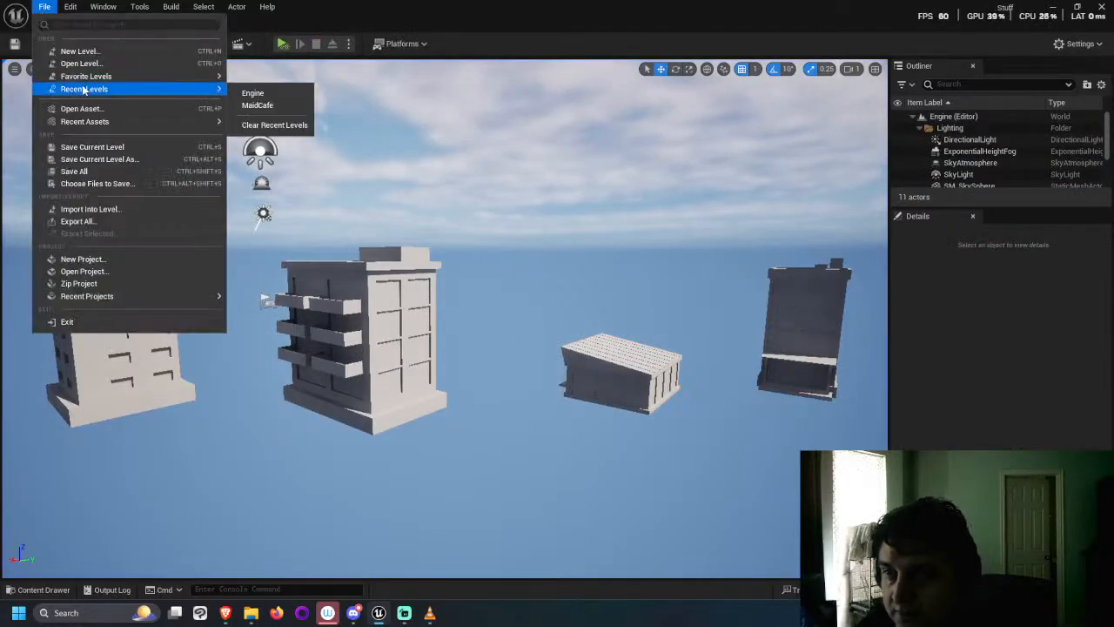
mouse_move(181, 78)
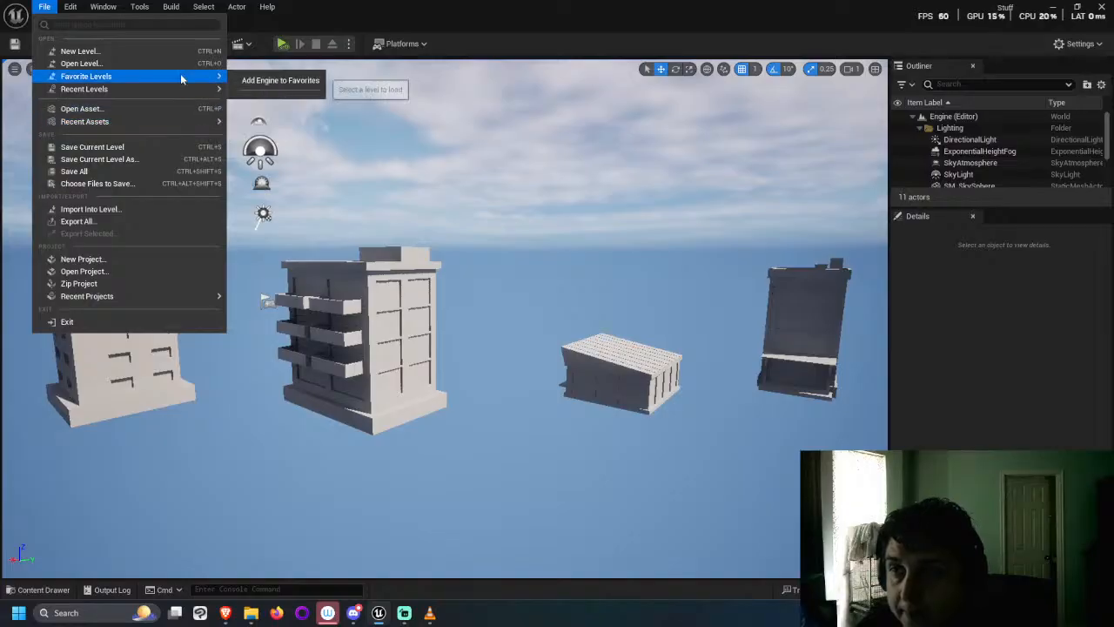
left_click(79, 51)
double_click(568, 234)
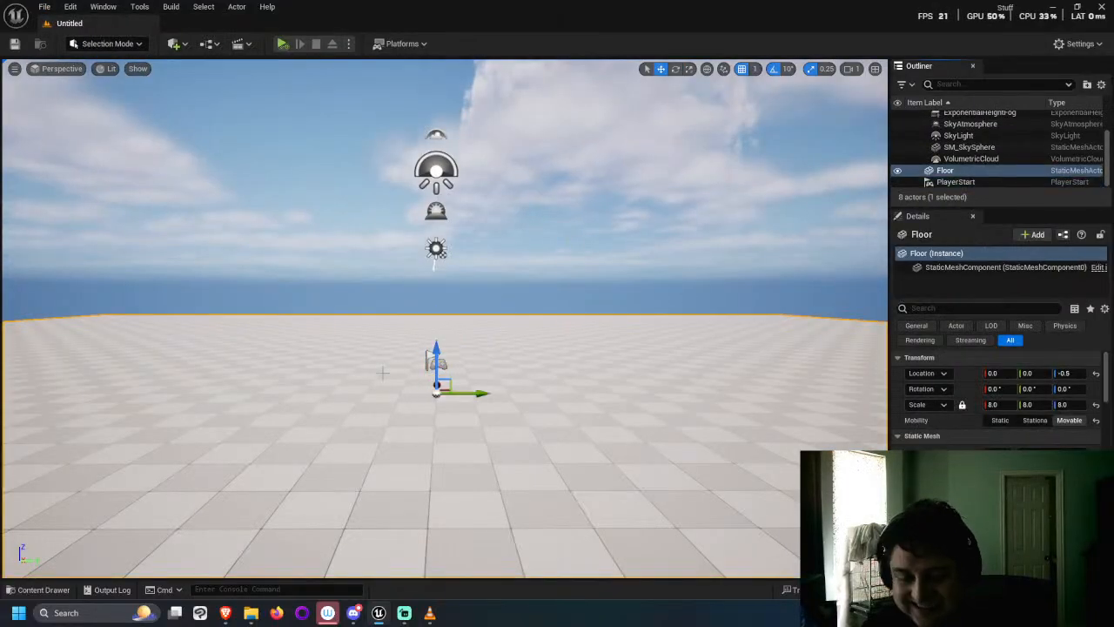
key("Delete")
right_click_drag(548, 313, 549, 313)
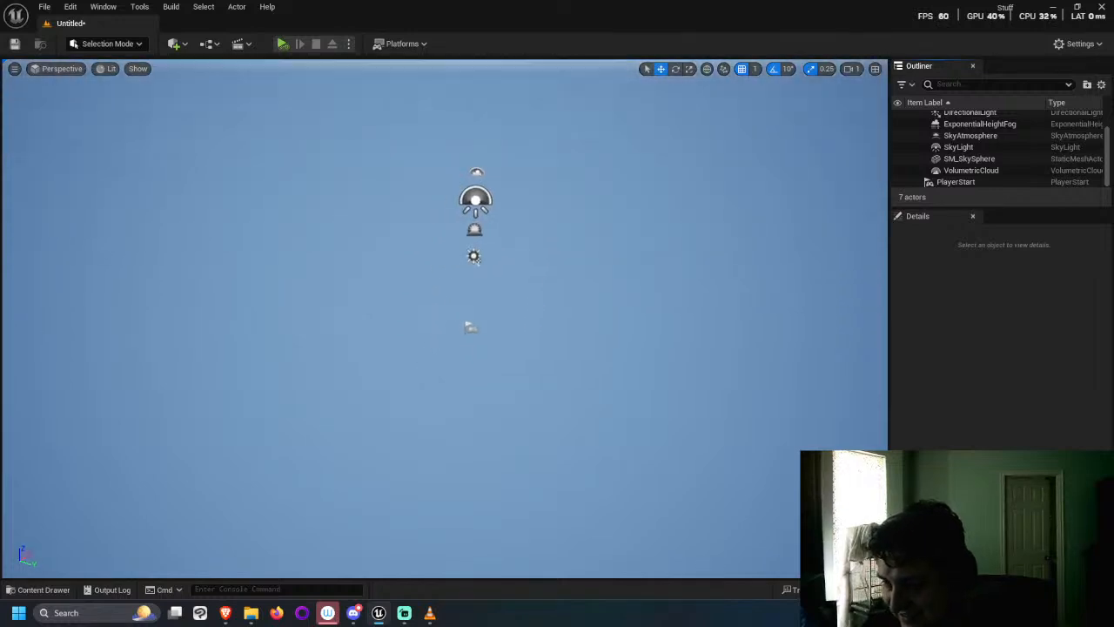
right_click_drag(520, 364, 521, 364)
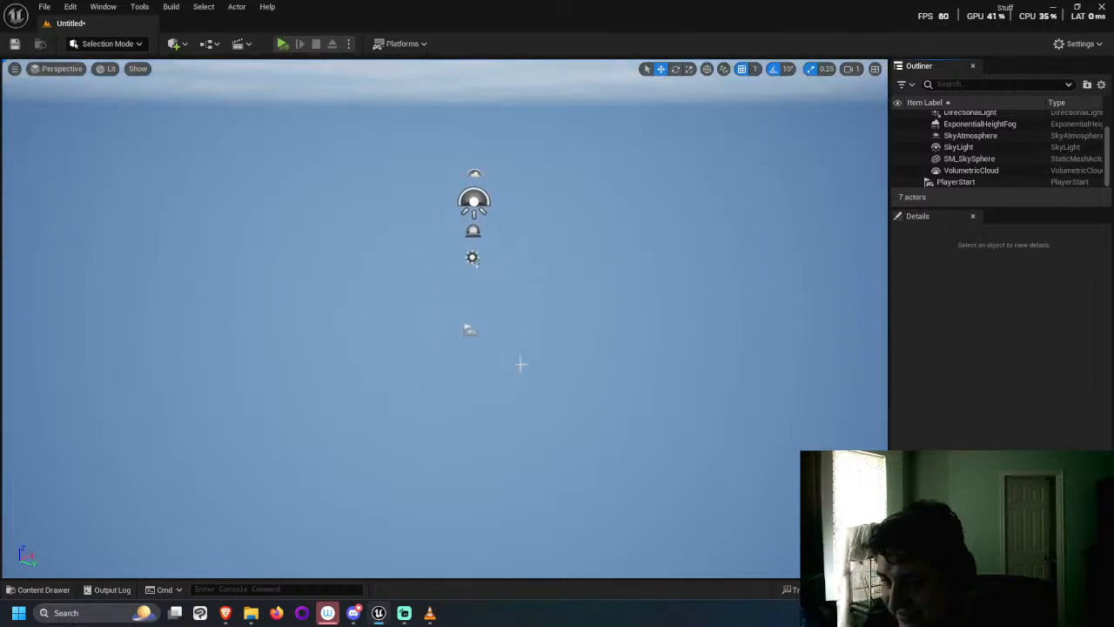
Step: Place the Piso_1 static mesh from the Ambientacion_All Room folder in the empty level
left_click(52, 588)
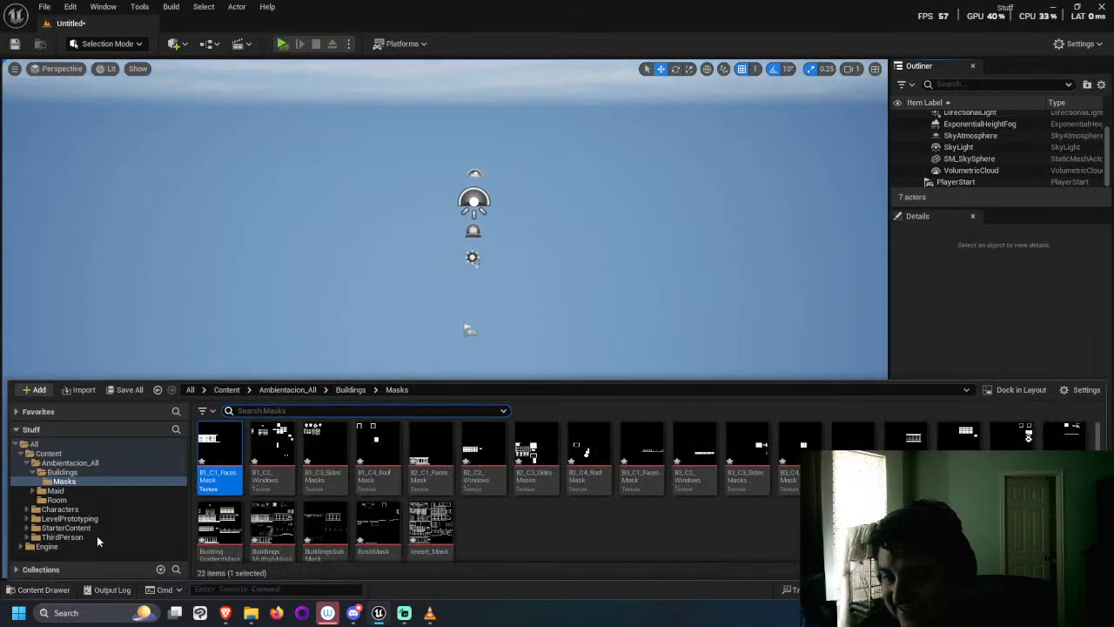
left_click(98, 473)
left_click(87, 463)
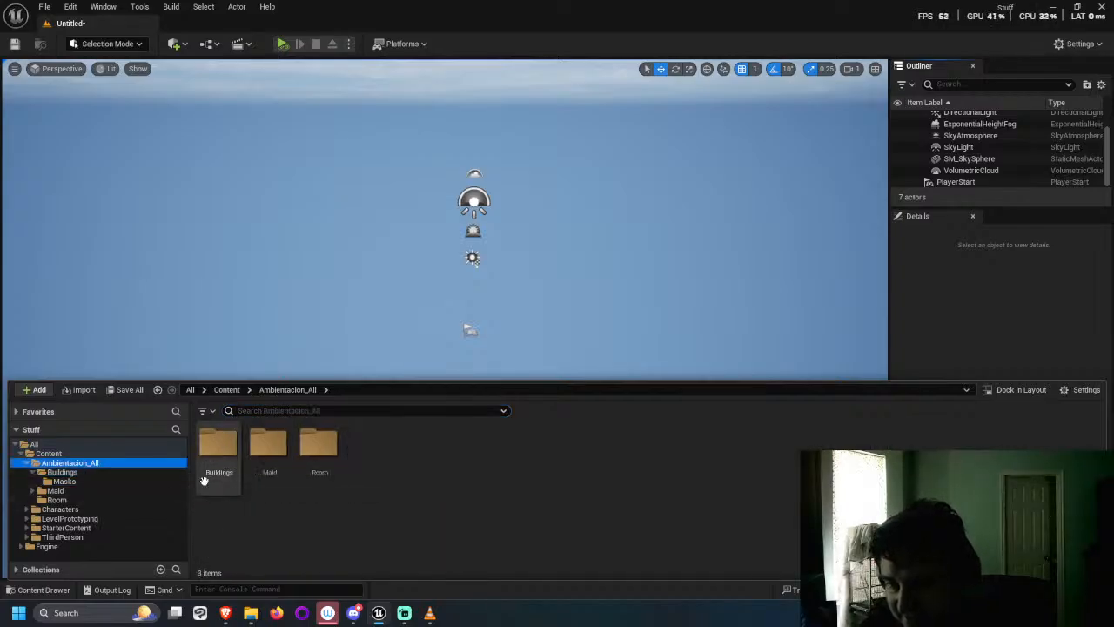
left_click(78, 491)
left_click(87, 501)
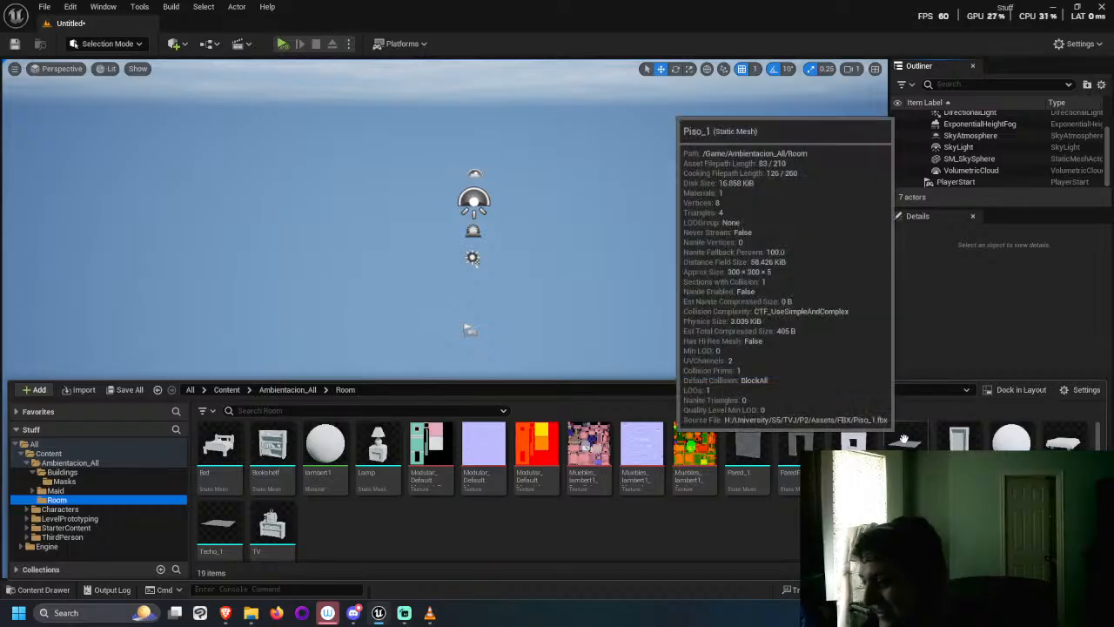
left_click_drag(907, 440, 517, 301)
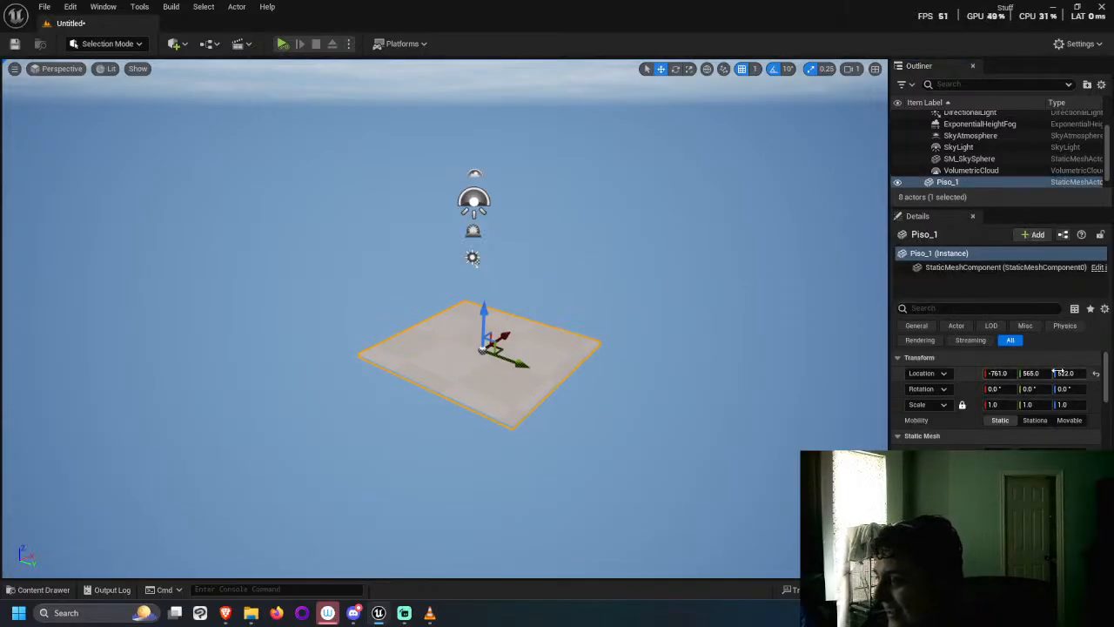
Step: Set the location of the Piso_1 floor tile to X 0, Y 0, Z 0
left_click(1067, 372)
type("0")
key("Return")
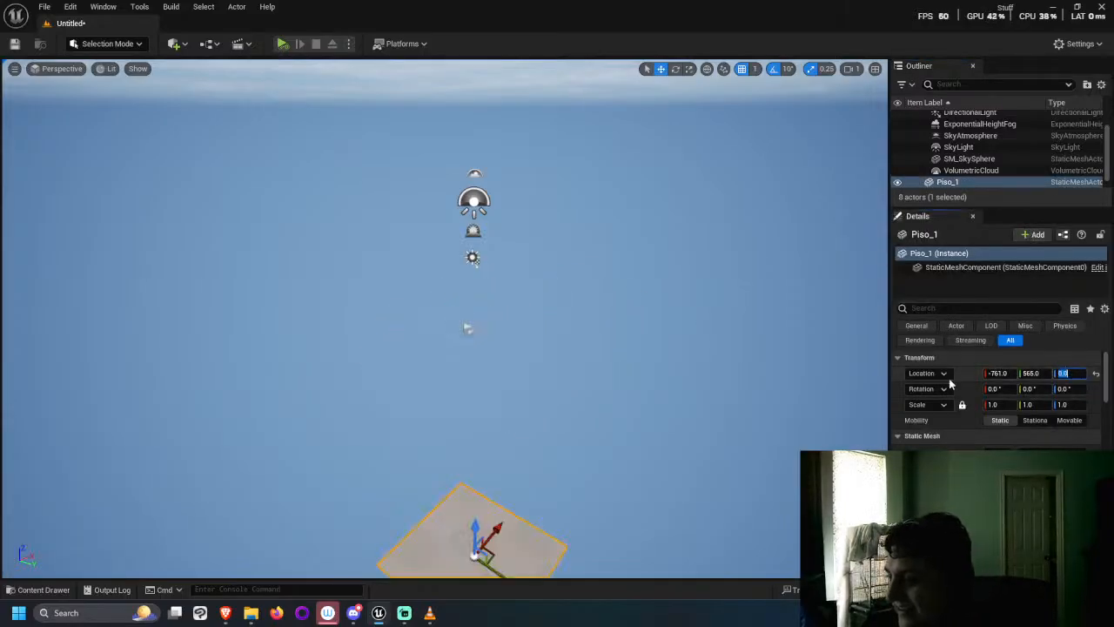
left_click(999, 373)
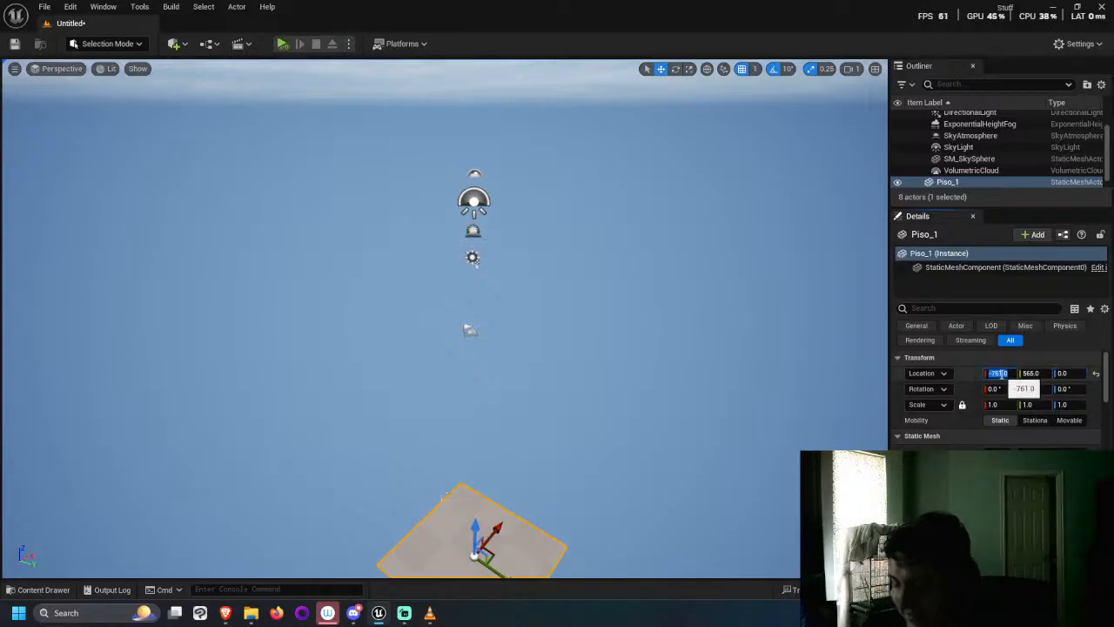
type("0")
key("Tab")
type("0")
key("Tab")
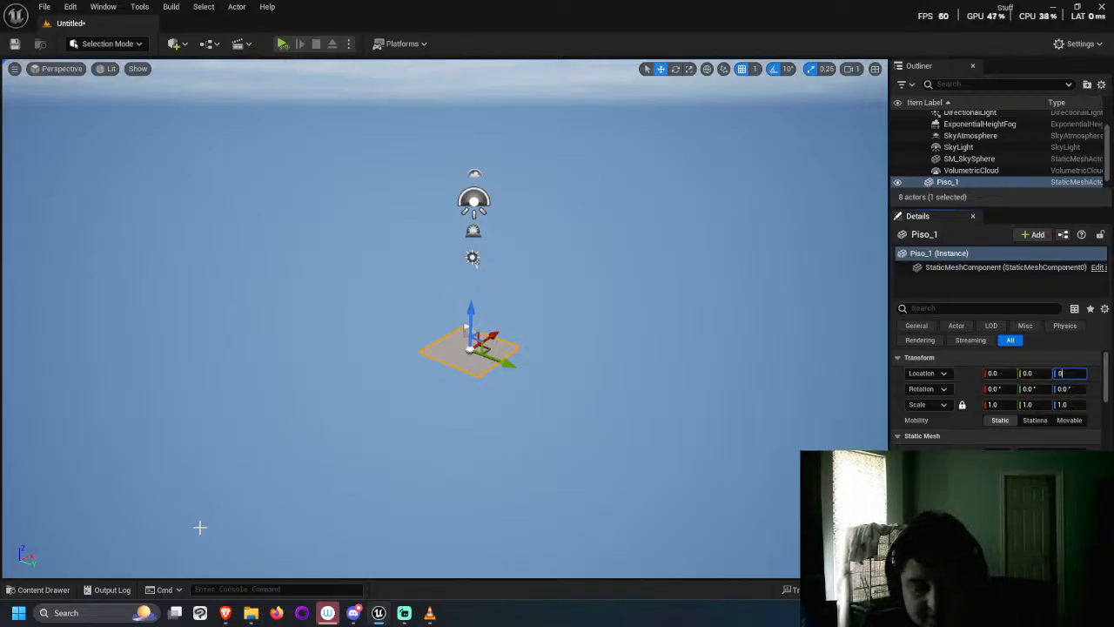
Step: Add the Techo_1 mesh from the Room folder to the level and set its location to 0, 0, 0
left_click(40, 590)
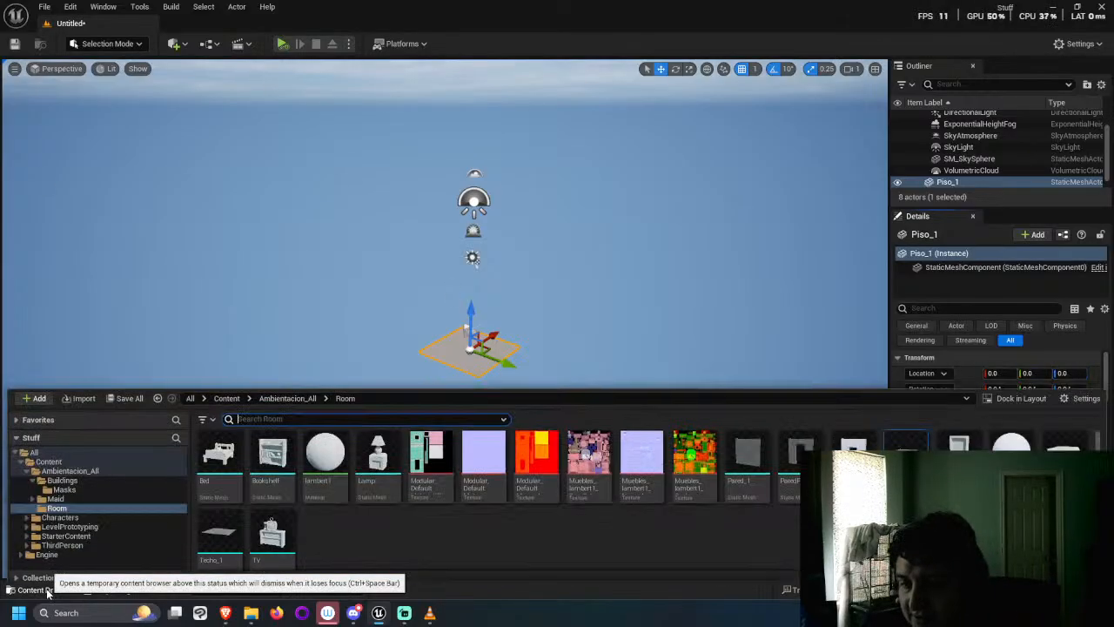
left_click_drag(219, 525, 474, 411)
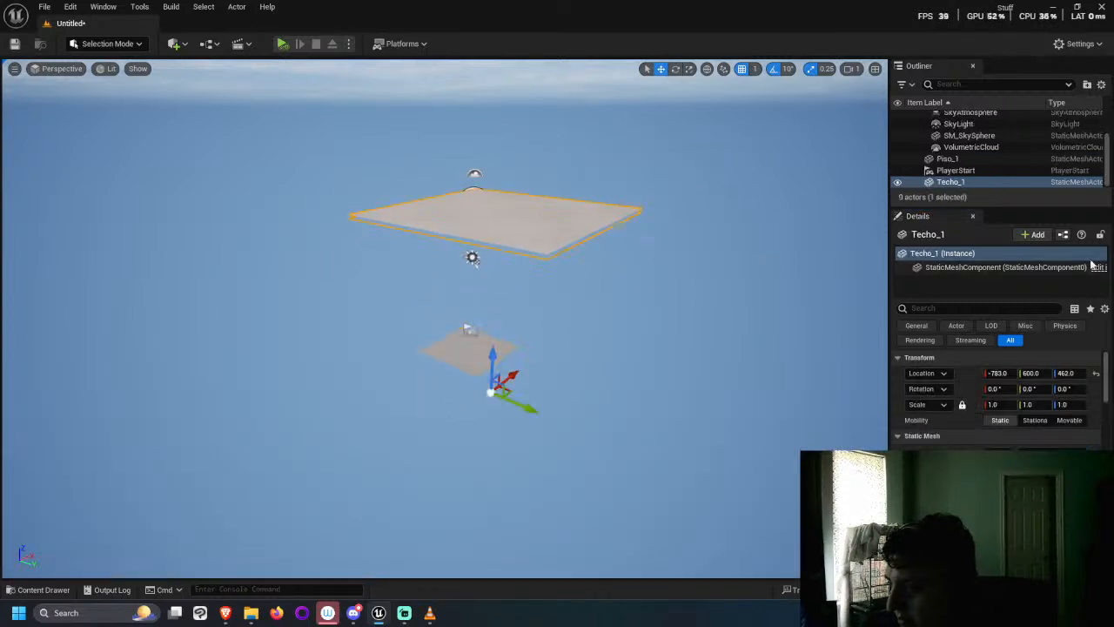
left_click(1071, 373)
type("0")
key("Return")
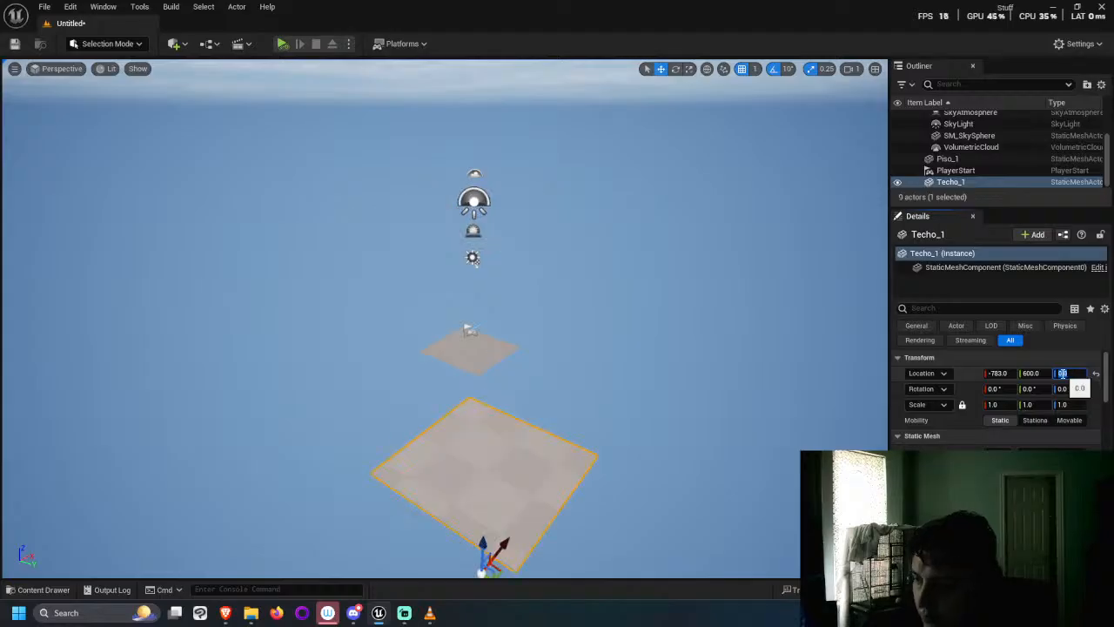
right_click_drag(454, 252, 485, 289)
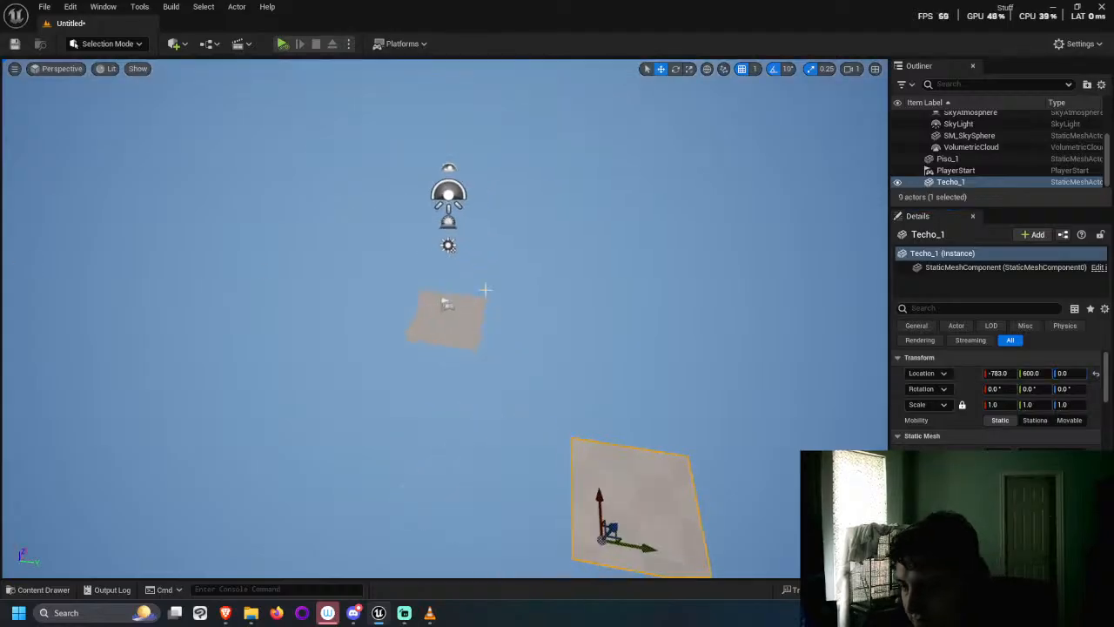
left_click(997, 372)
type("0")
key("Tab")
type("0")
key("Tab")
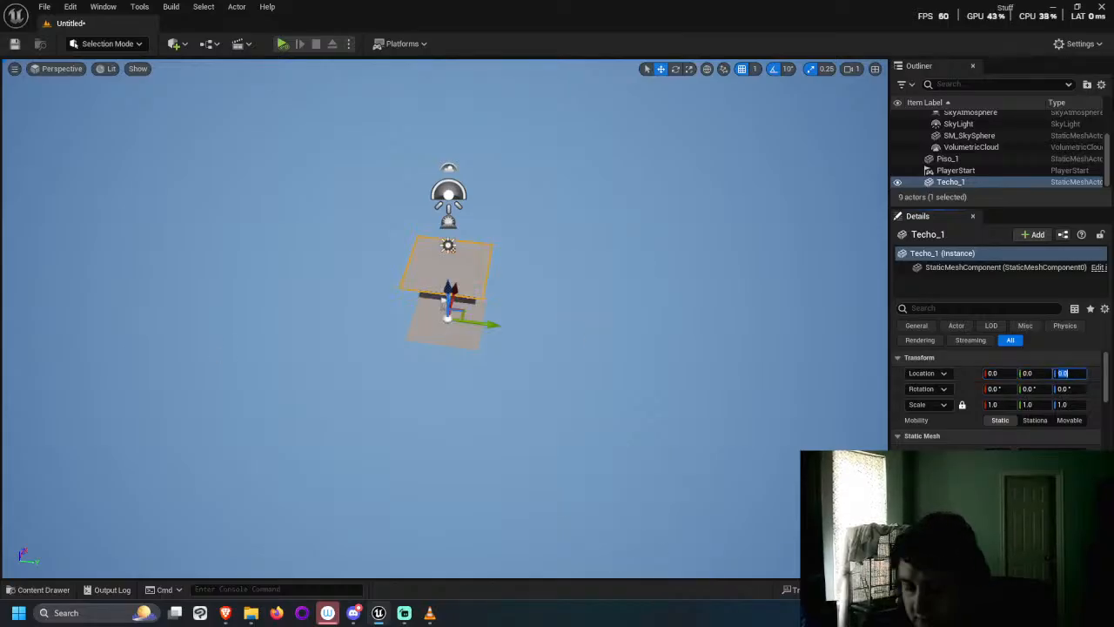
Step: Delete the Techo_1 mesh from the level
right_click_drag(384, 400, 384, 382)
left_click(552, 388)
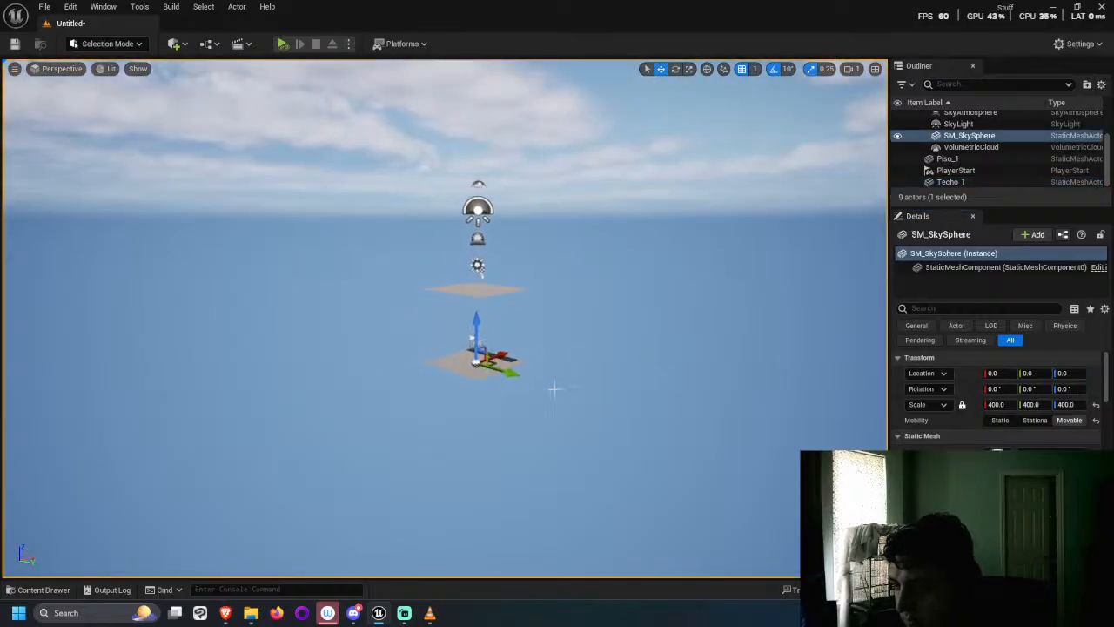
left_click(459, 288)
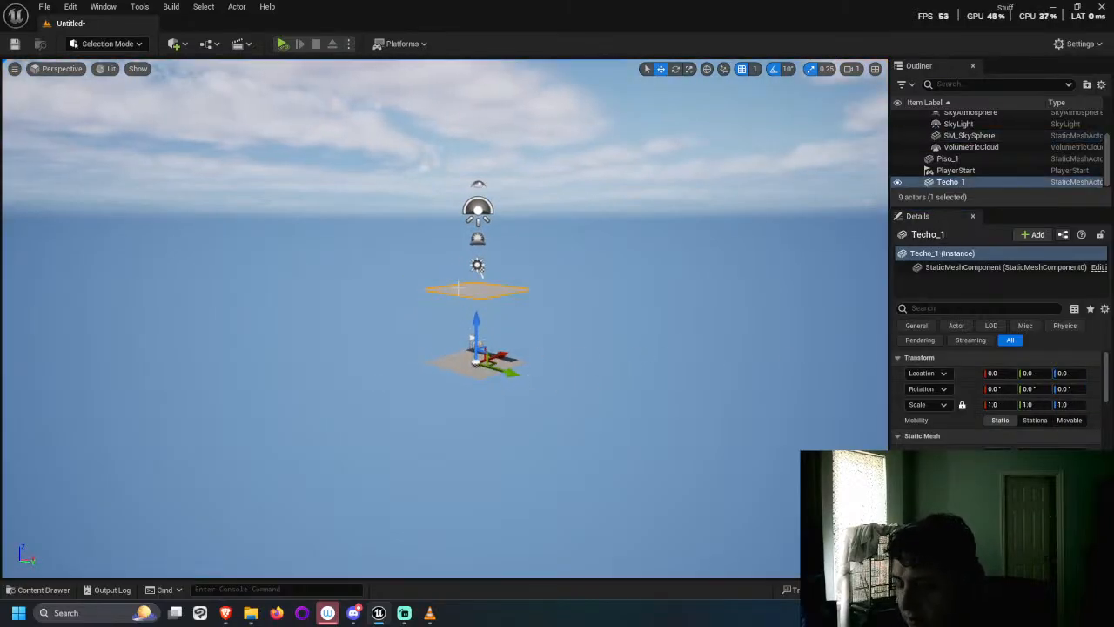
key("Delete")
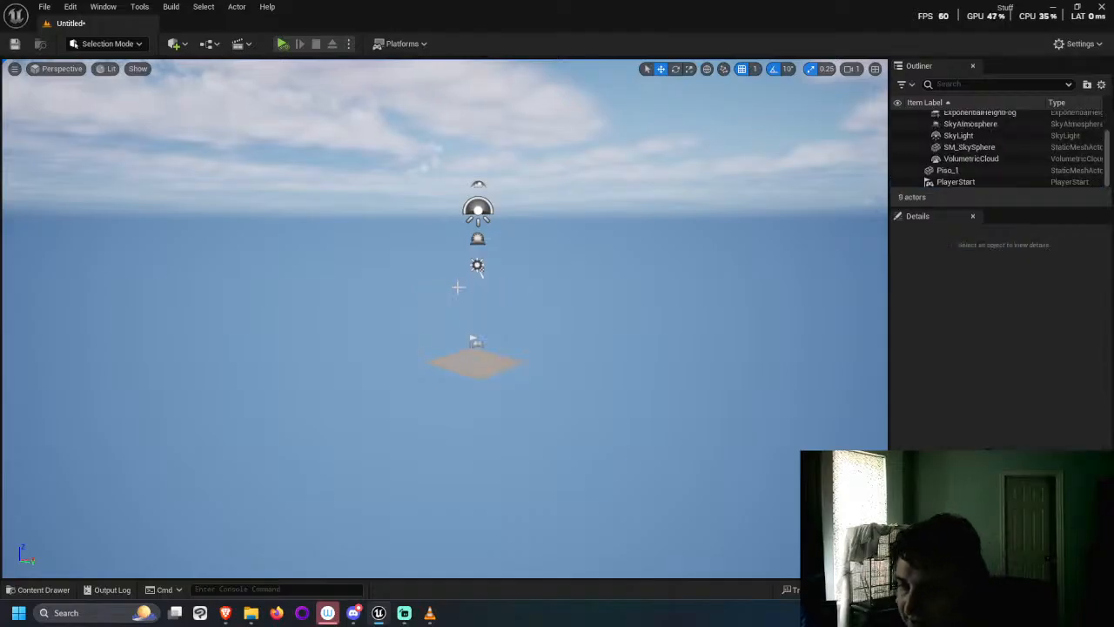
Step: Duplicate the Piso_1 tile and place the copy edge to edge with it at X 0, Y 300
left_click(477, 352)
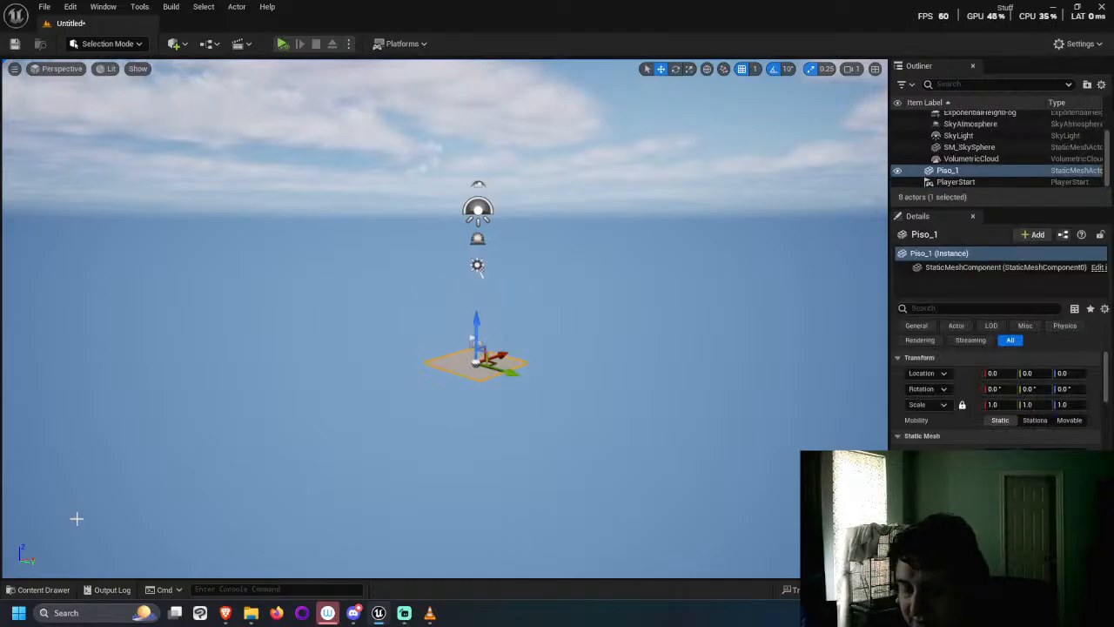
left_click(39, 589)
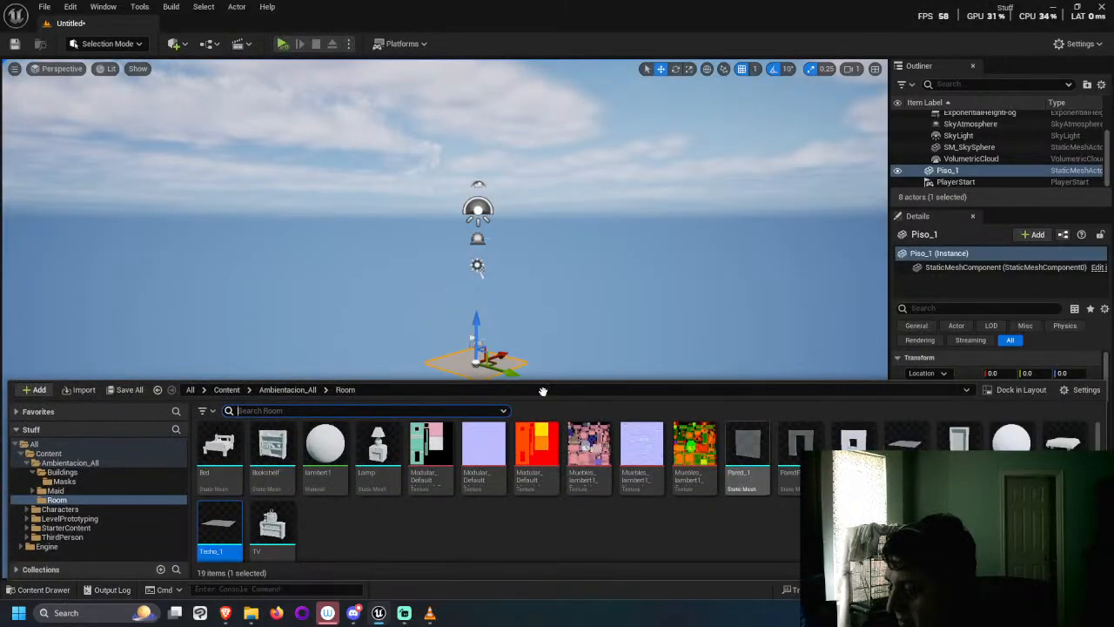
right_click_drag(621, 310, 599, 319)
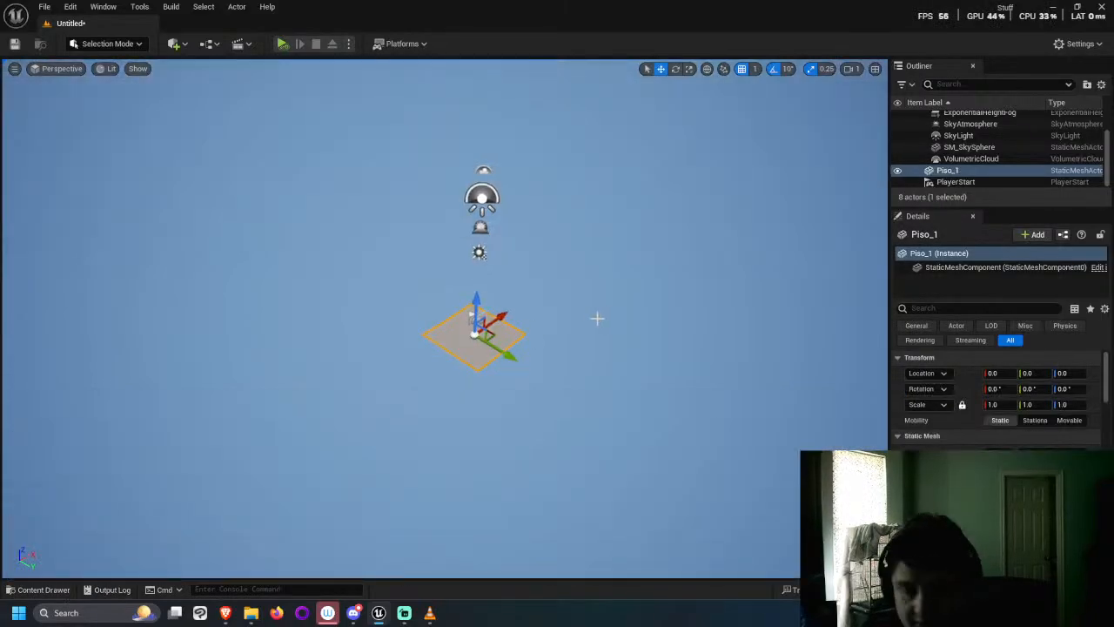
key("ctrl+d")
left_click_drag(509, 353, 574, 390)
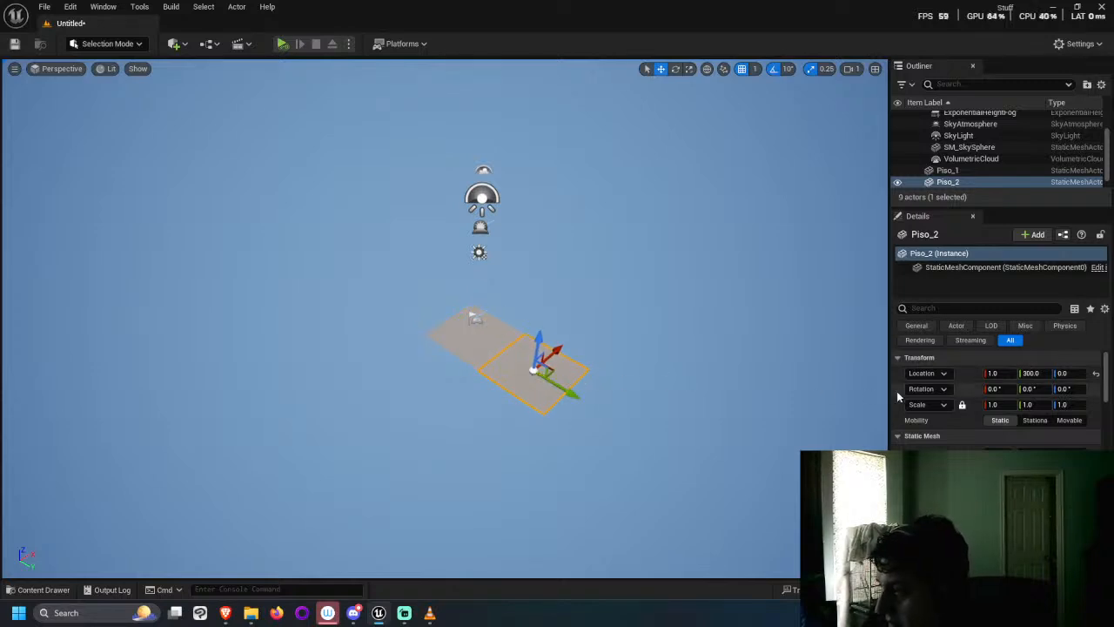
left_click(999, 373)
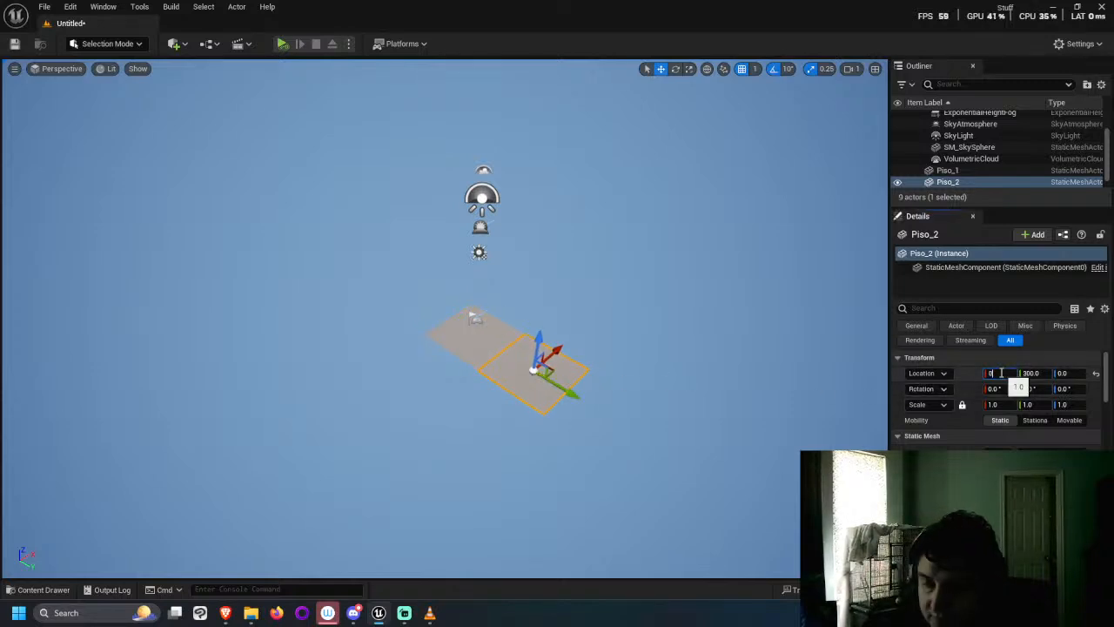
Step: Duplicate both floor tiles together and set the X location of the two copies to 300
left_click(470, 353)
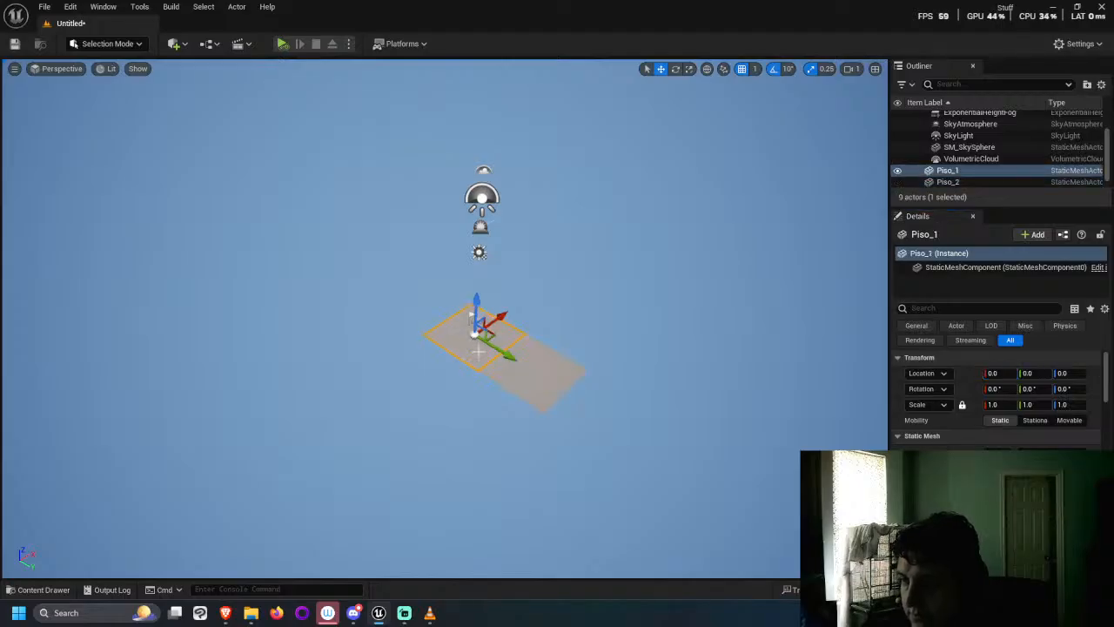
left_click(550, 369, "ctrl")
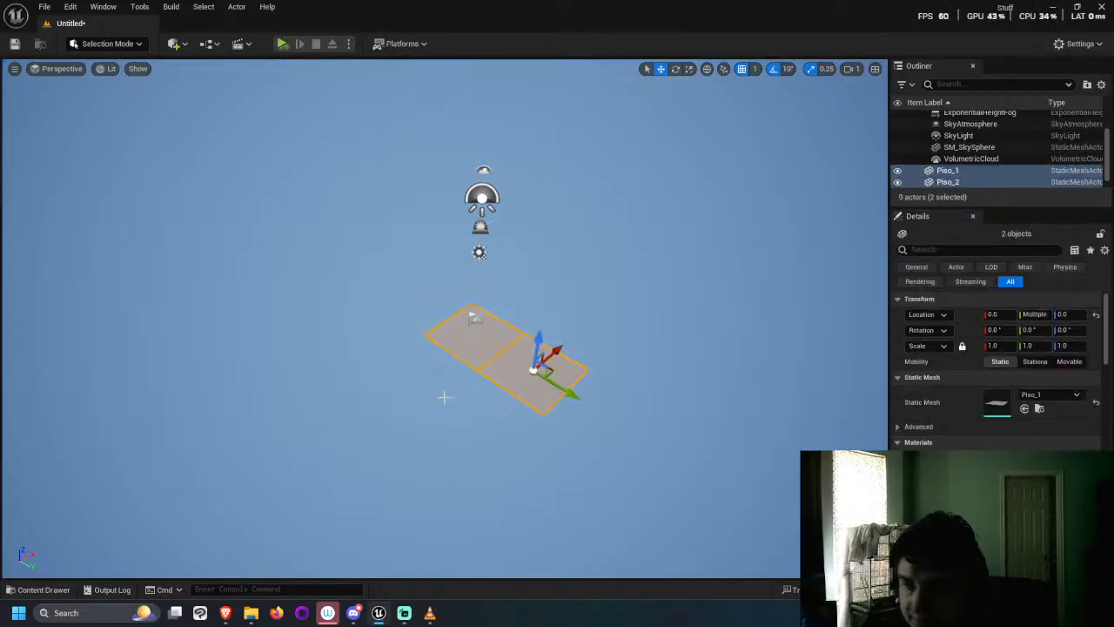
key("ctrl+d")
left_click_drag(548, 356, 488, 376)
left_click(998, 314)
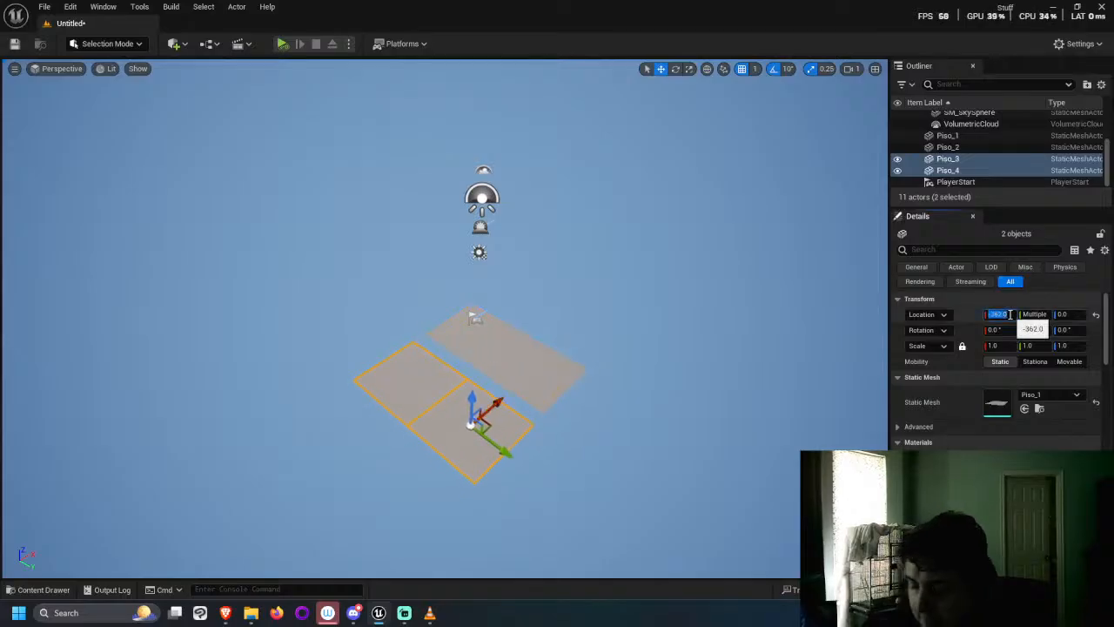
type("300")
key("Return")
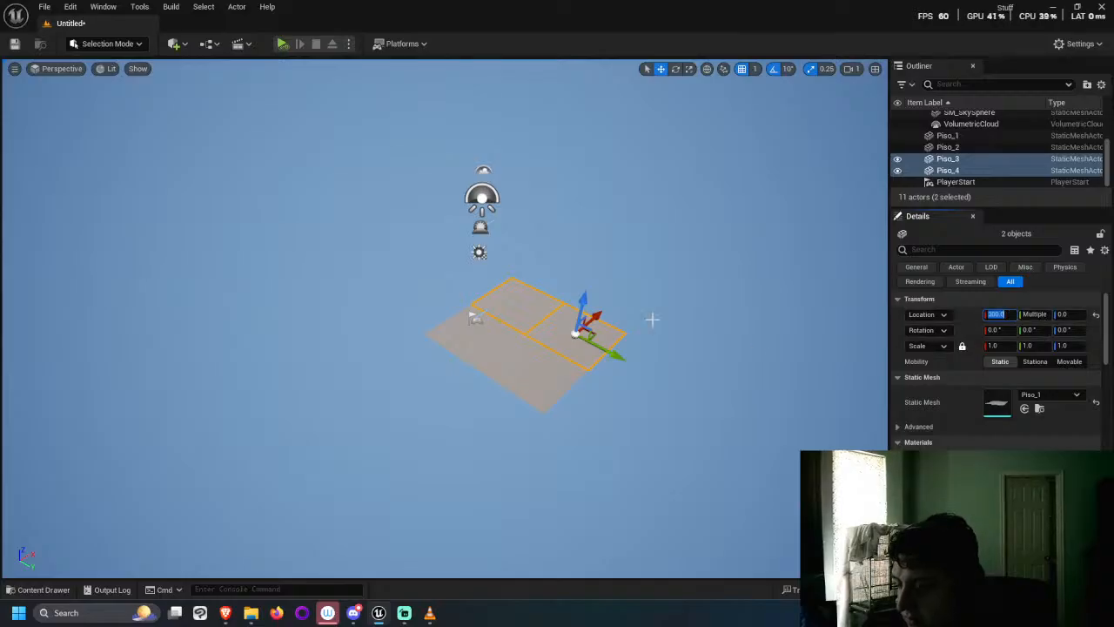
Step: Correct the Y locations of the two tiles at X 300, setting Piso_4 to 300 and Piso_3 to 0
scroll(501, 386, "up", 4)
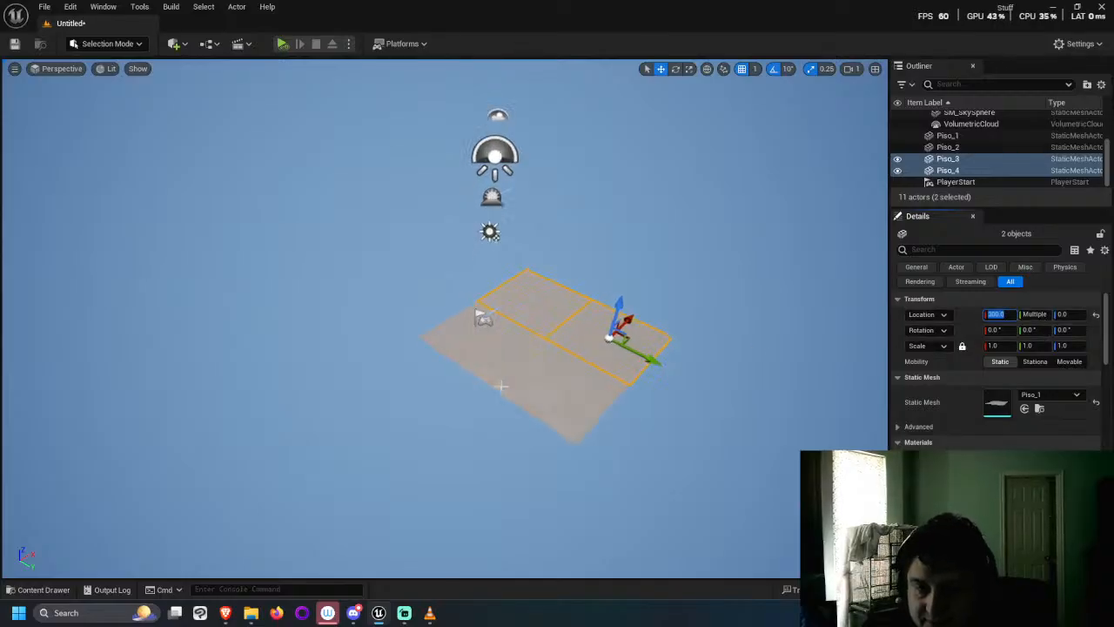
left_click(557, 480)
left_click(607, 333)
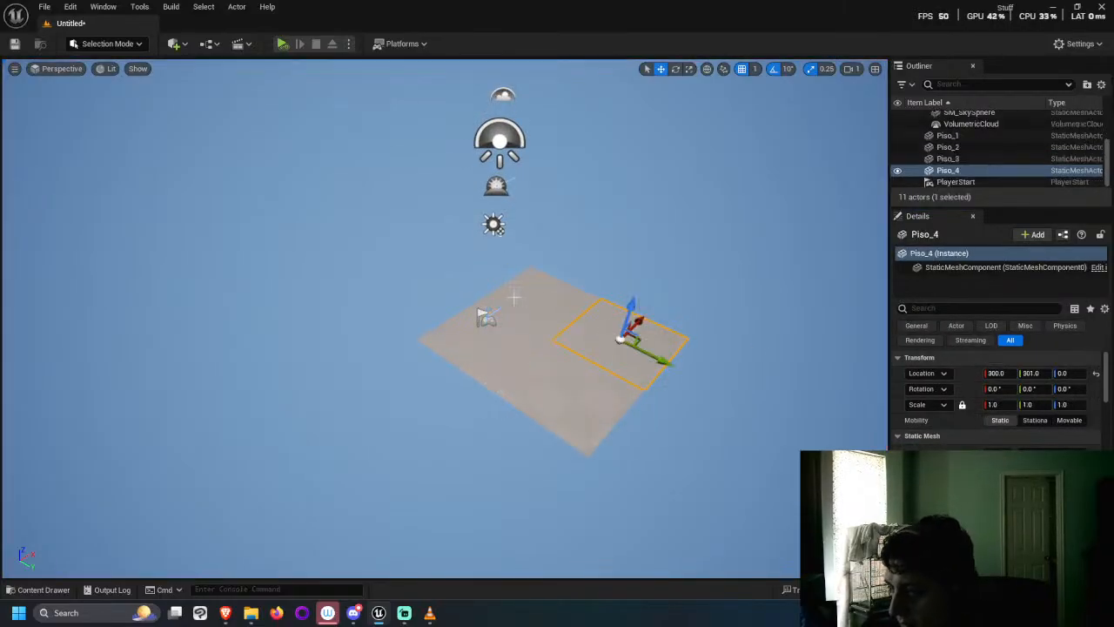
left_click(1030, 373)
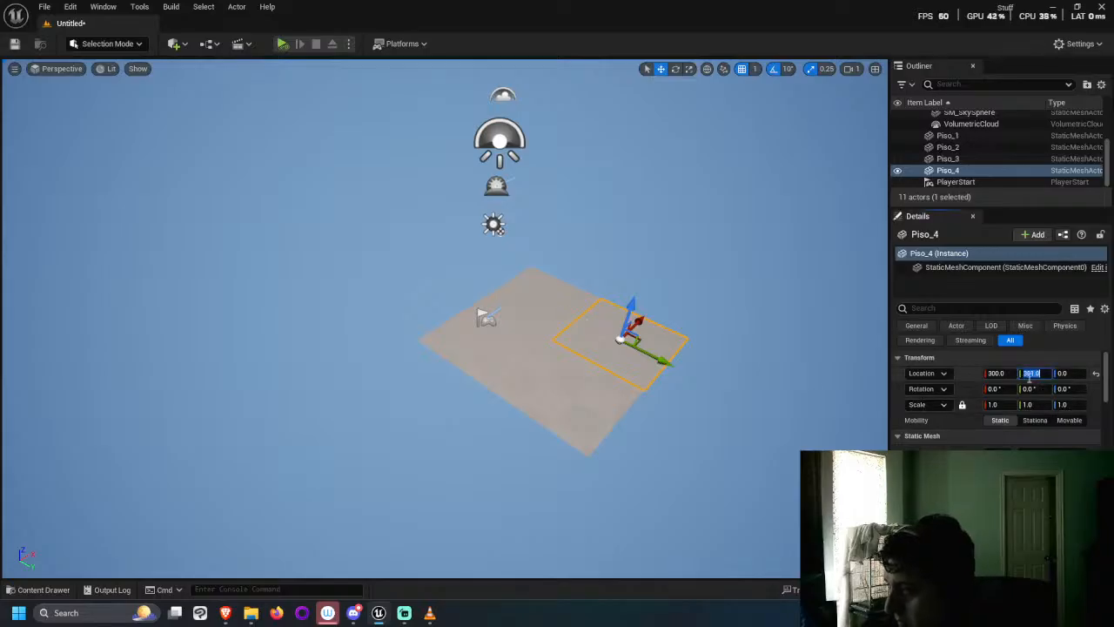
type("300")
key("Return")
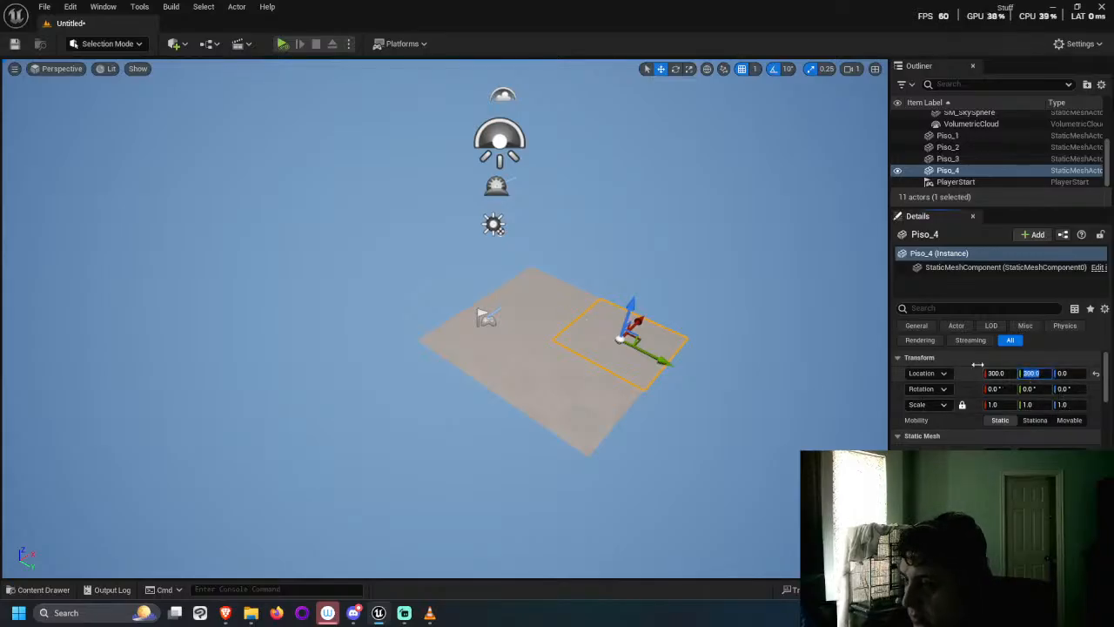
left_click(503, 300)
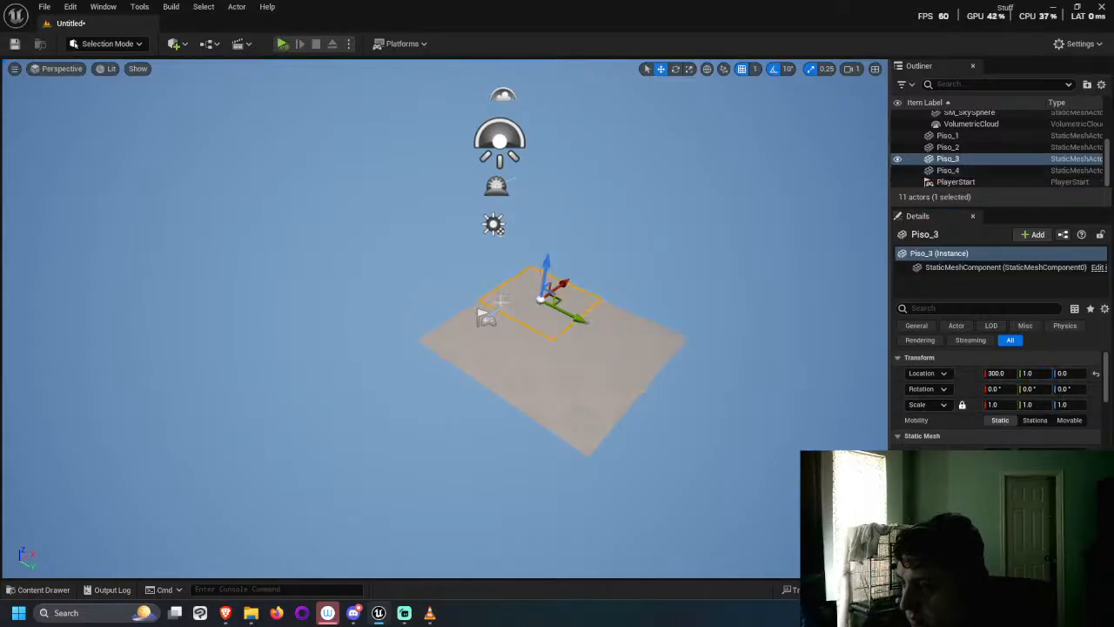
left_click(1033, 373)
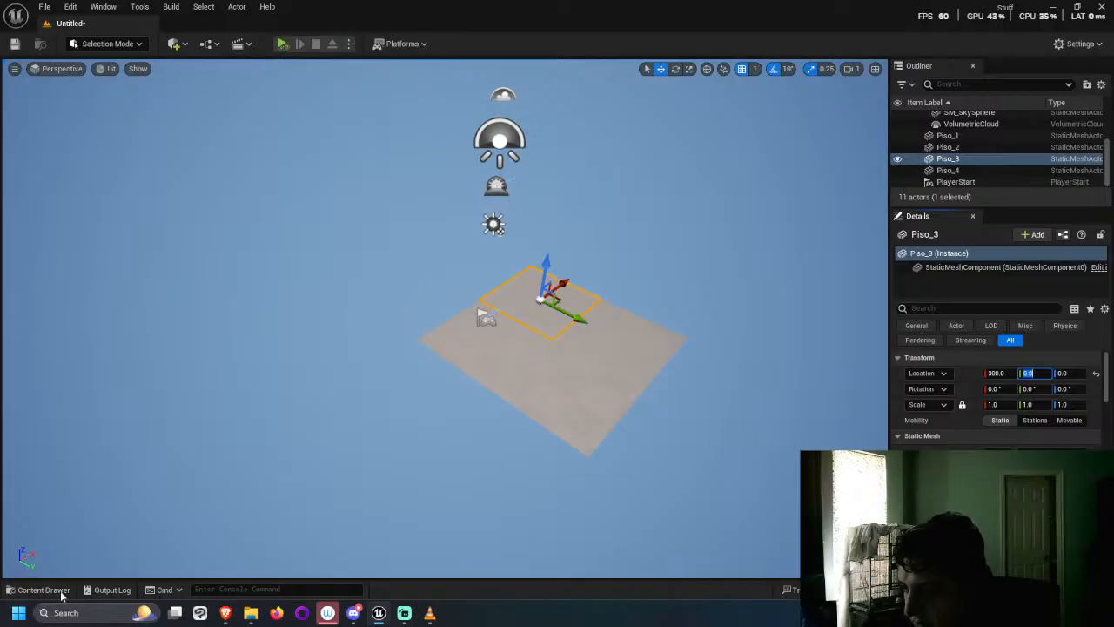
Step: Duplicate the Piso_3 and Piso_4 tiles together and set the X location of the two copies to 600
left_click_drag(475, 376, 432, 478, "alt")
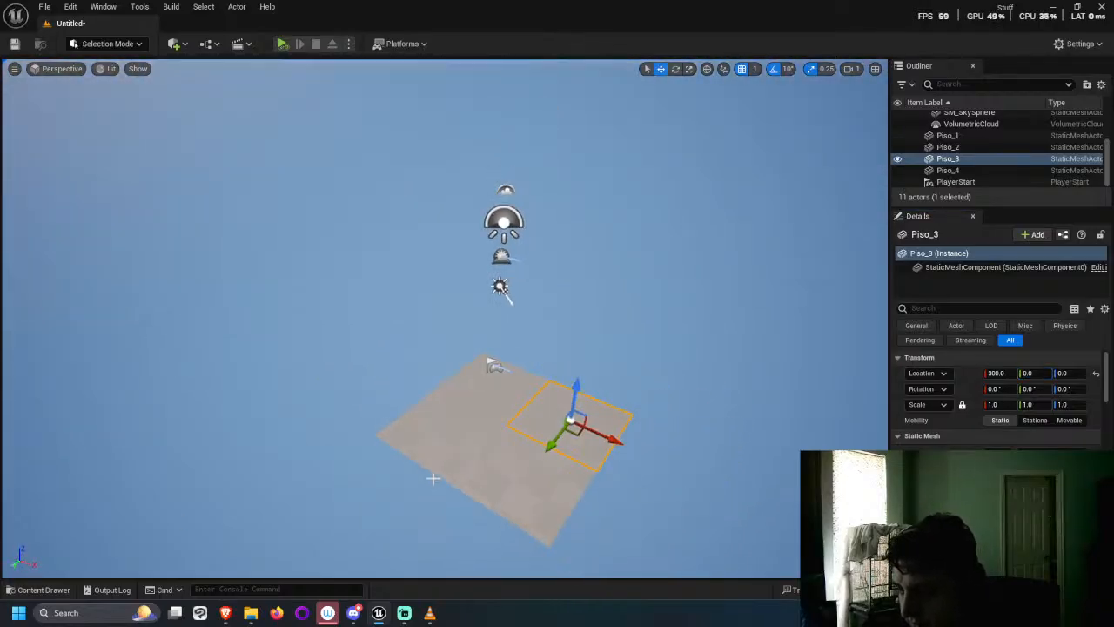
left_click(510, 467, "ctrl")
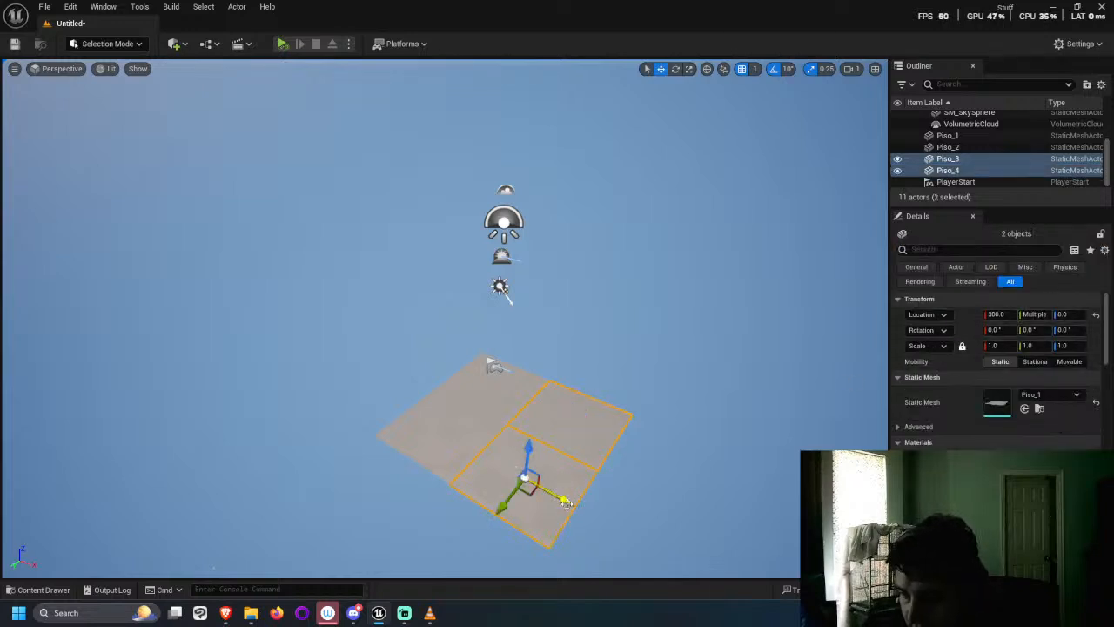
left_click_drag(565, 504, 699, 565, "alt")
left_click(1003, 314)
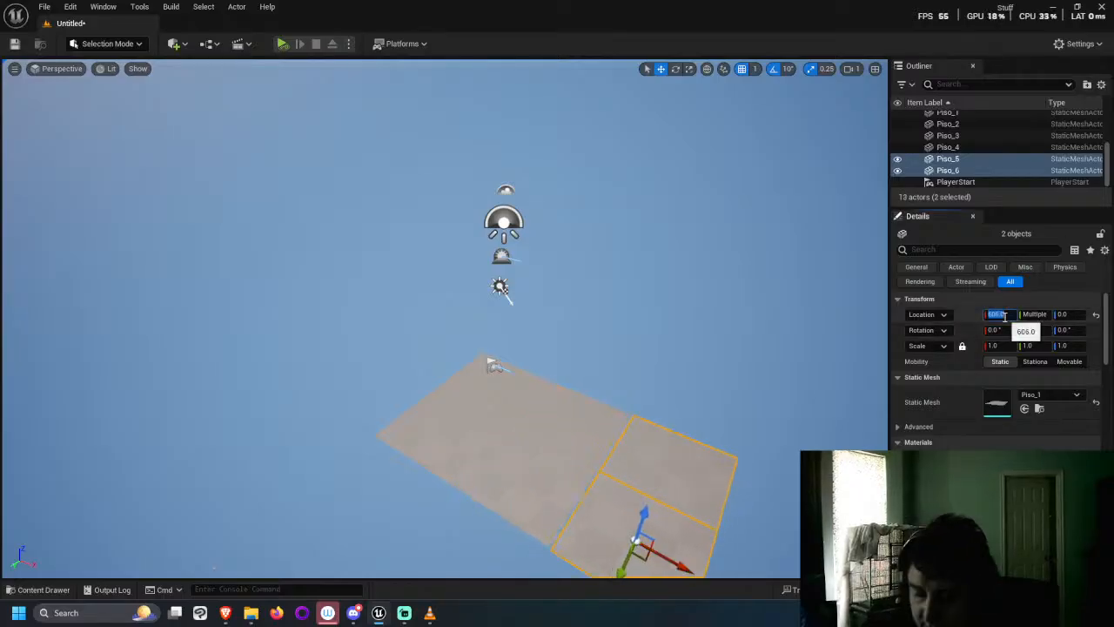
type("60")
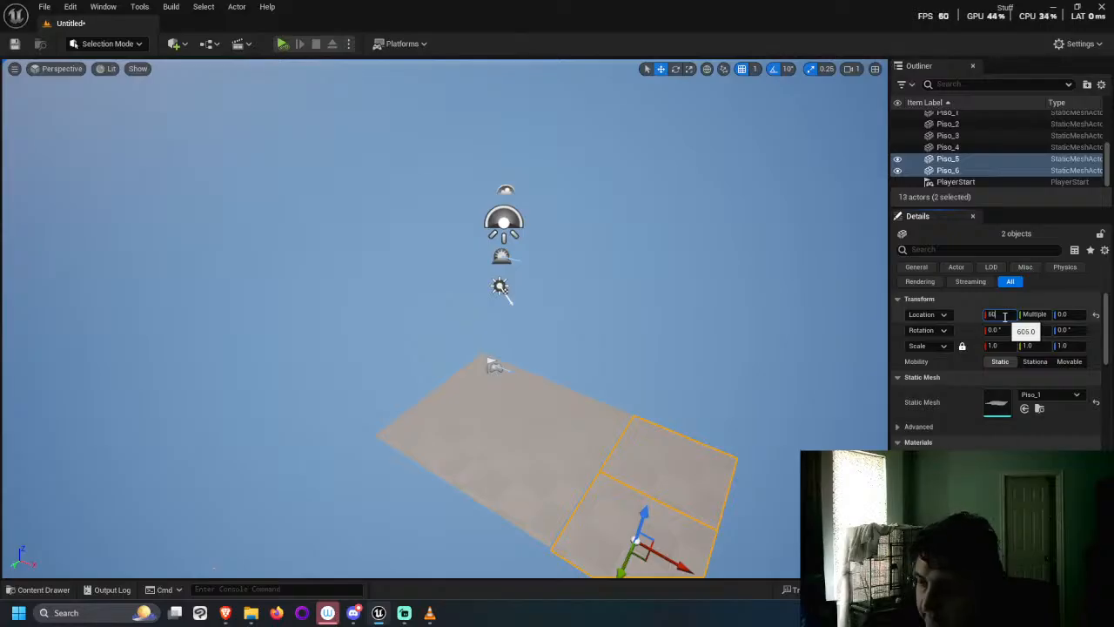
type("0")
key("Return")
Step: Correct the Y locations of the two tiles at X 600, setting Piso_6 to 300
left_click(695, 493)
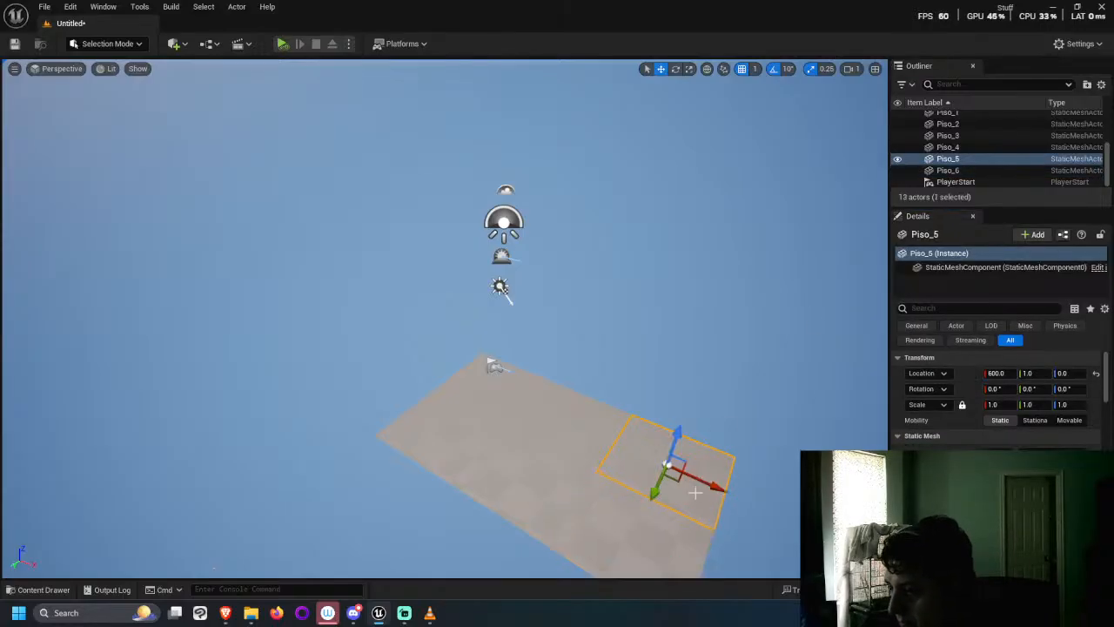
left_click(1036, 373)
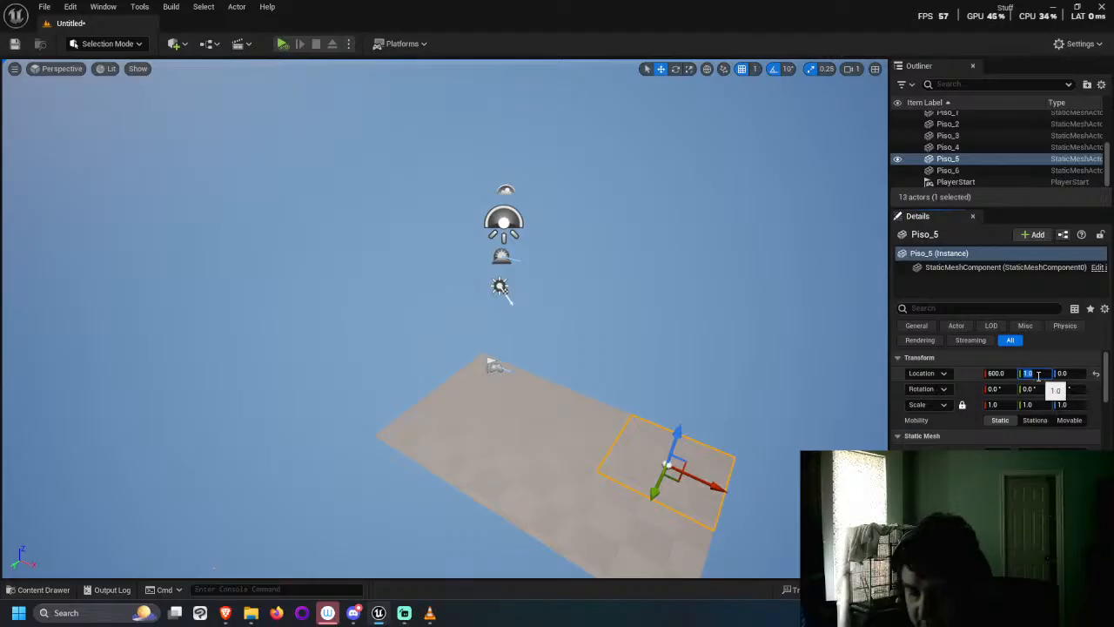
left_click(592, 538)
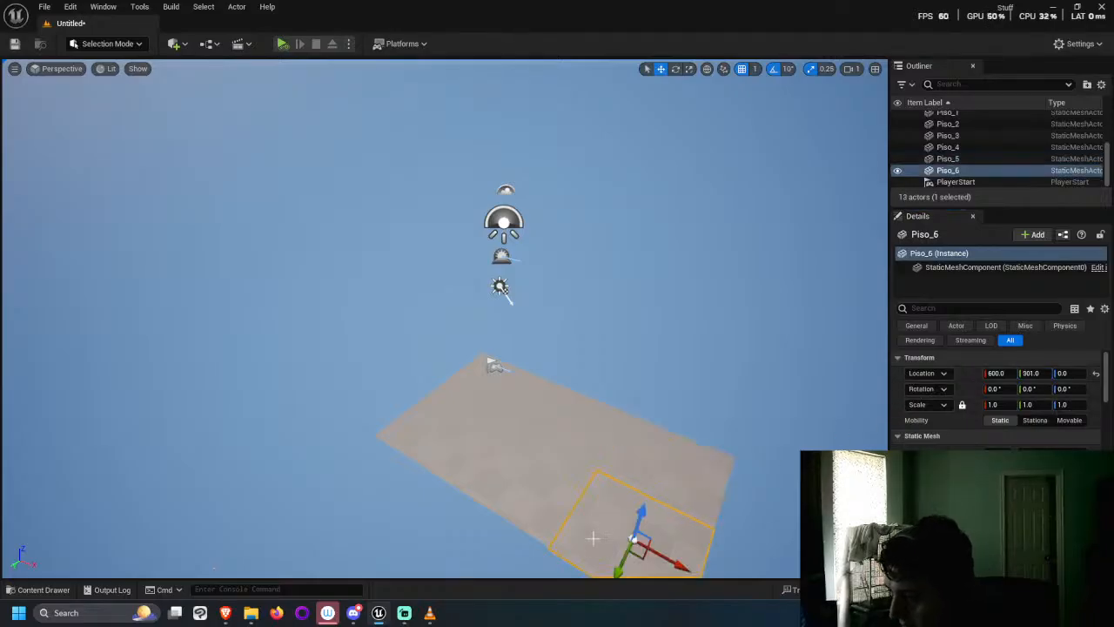
left_click(1035, 373)
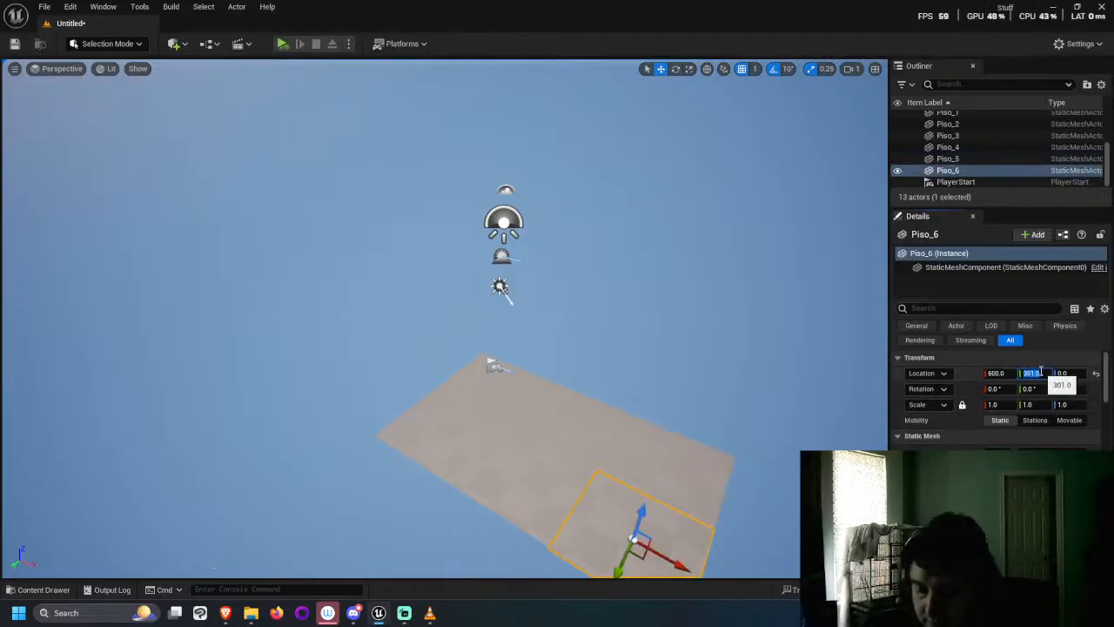
type("300")
key("Return")
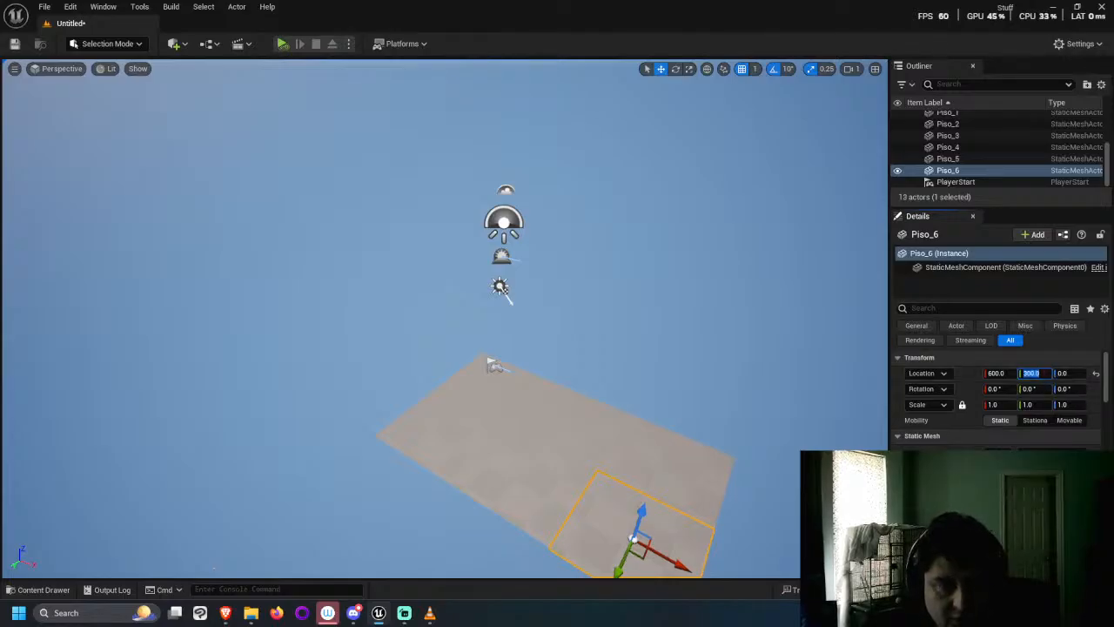
Step: Add the Bed mesh from the Room folder to the floor near the level's origin
right_click_drag(756, 522, 453, 443)
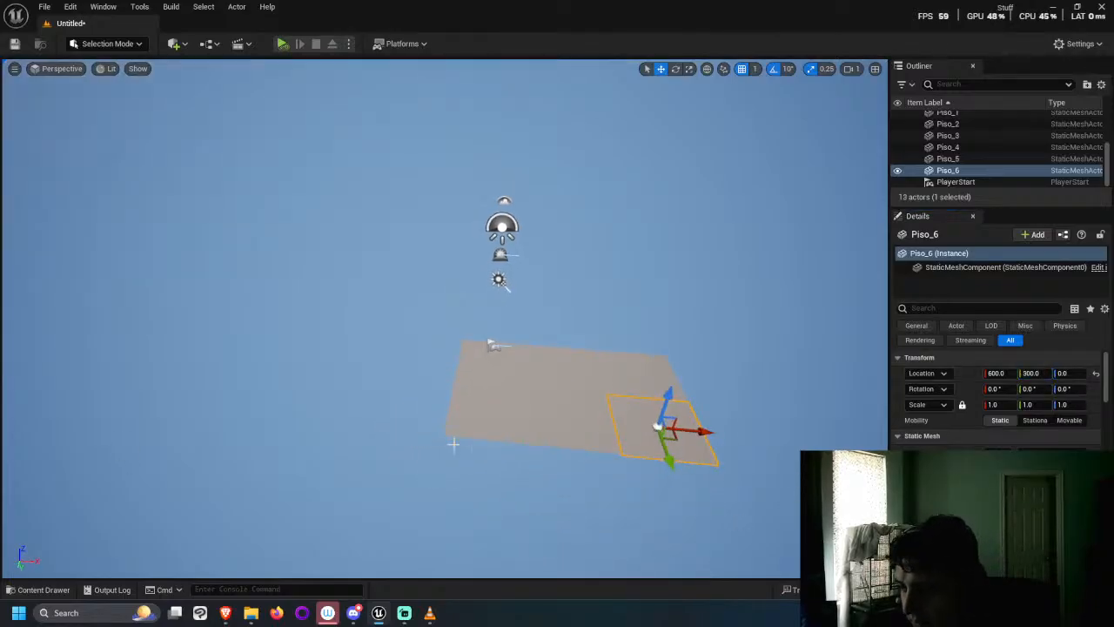
left_click(354, 444)
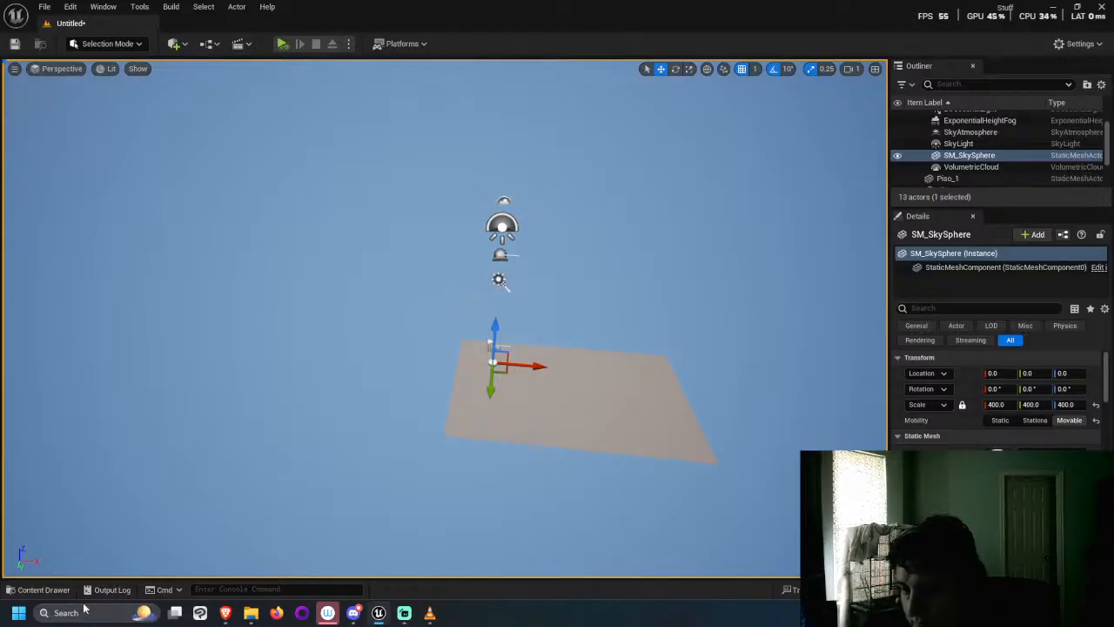
left_click(40, 590)
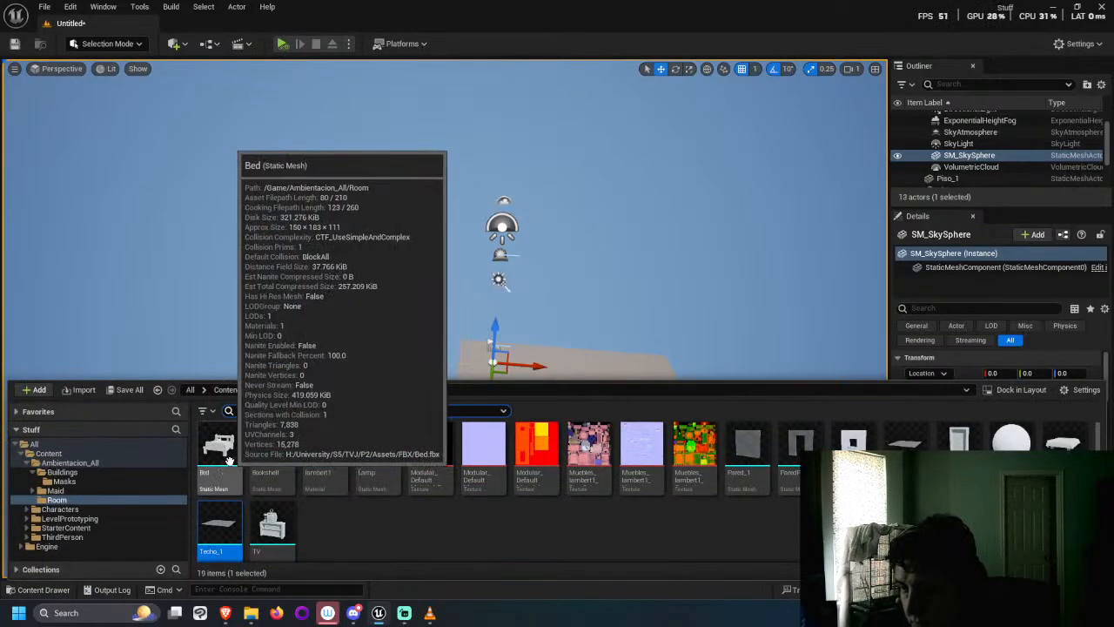
left_click_drag(228, 459, 494, 365)
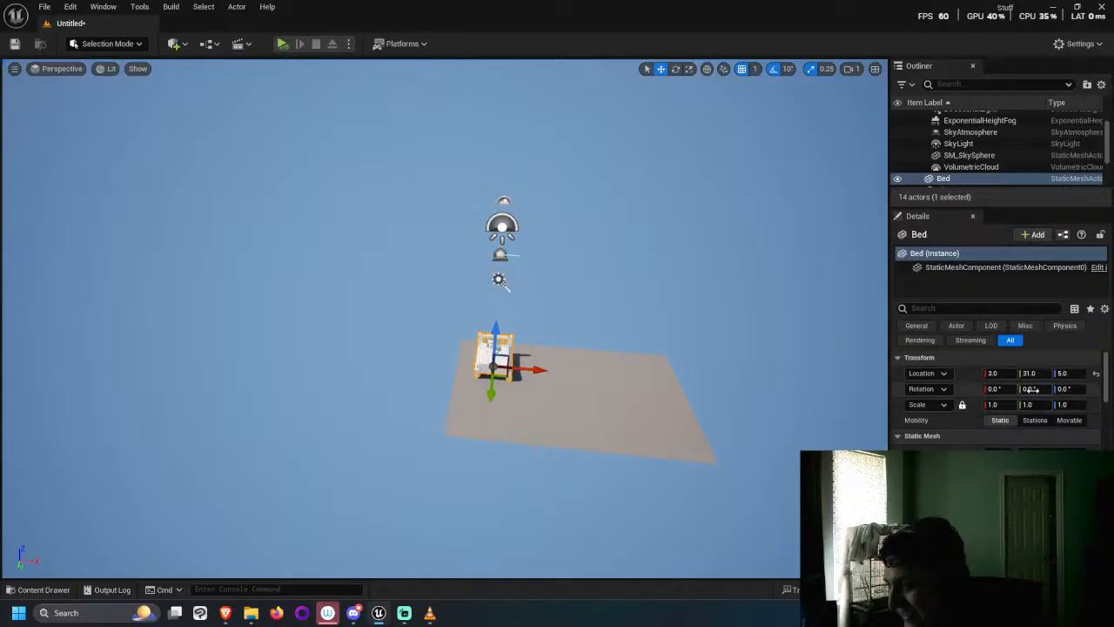
Step: Rotate the bed -90° about Z and place it at about X -8, Y -6
key("e")
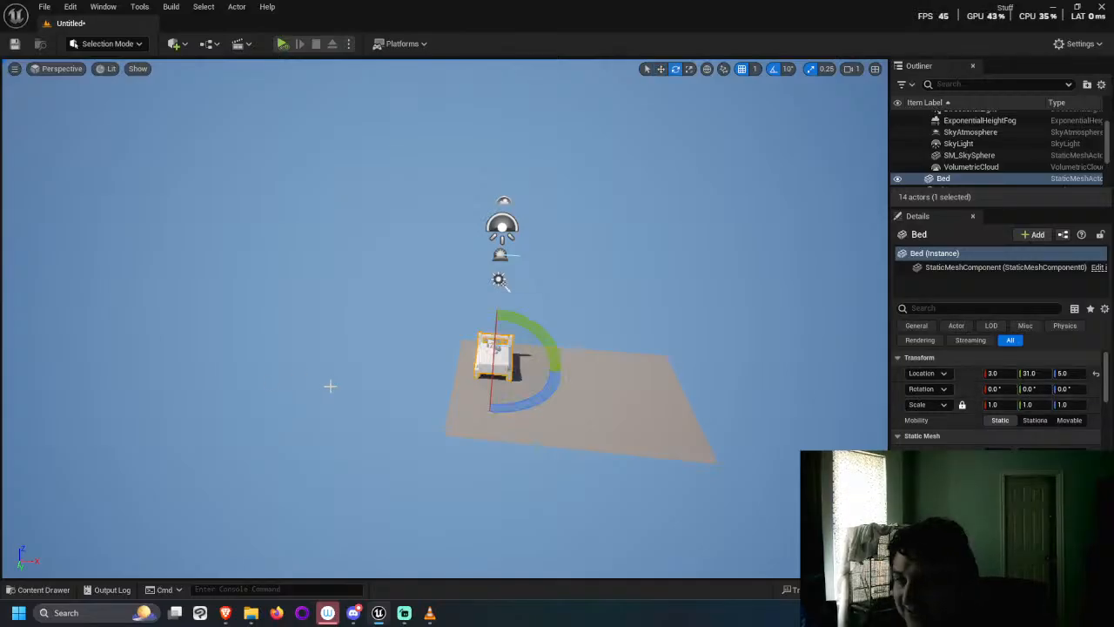
left_click_drag(544, 387, 500, 335)
left_click_drag(450, 450, 500, 398, "alt")
key("w")
left_click_drag(419, 424, 425, 356, "alt")
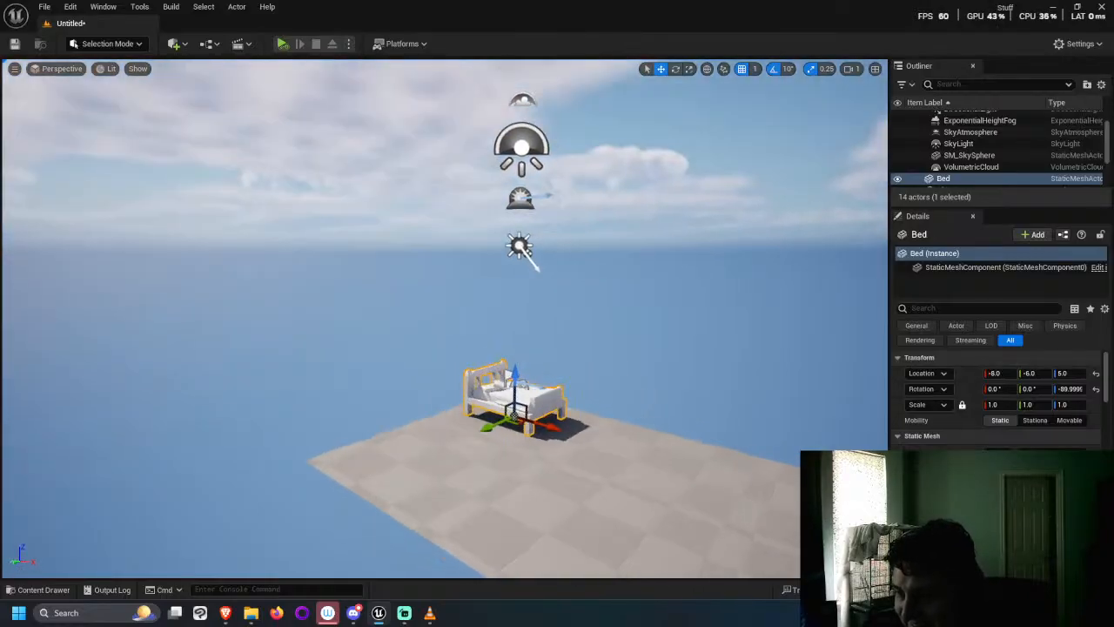
Step: Shift the bed along the Y axis to about Y 18
left_click(340, 355)
left_click_drag(340, 355, 329, 448, "alt")
left_click_drag(425, 427, 426, 426, "alt")
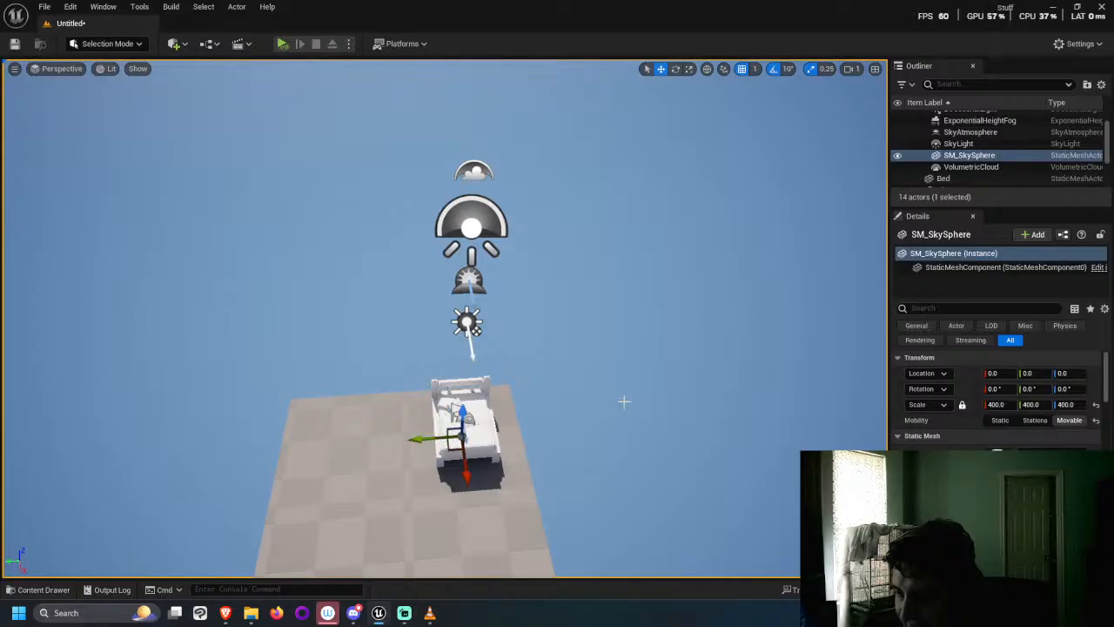
left_click(490, 421)
mouse_move(421, 433)
left_mouse_down()
mouse_move(383, 436)
mouse_move(413, 437)
left_mouse_up()
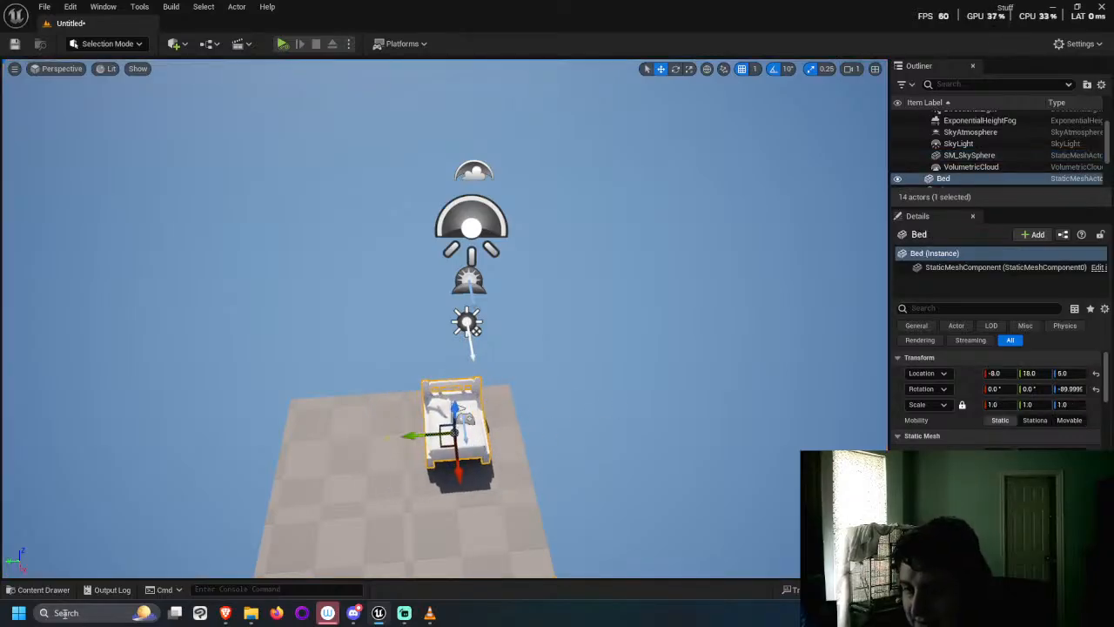
Step: Add the Lamp mesh from the Room folder beside the head of the bed and rotate it -90° about Z
left_click(39, 589)
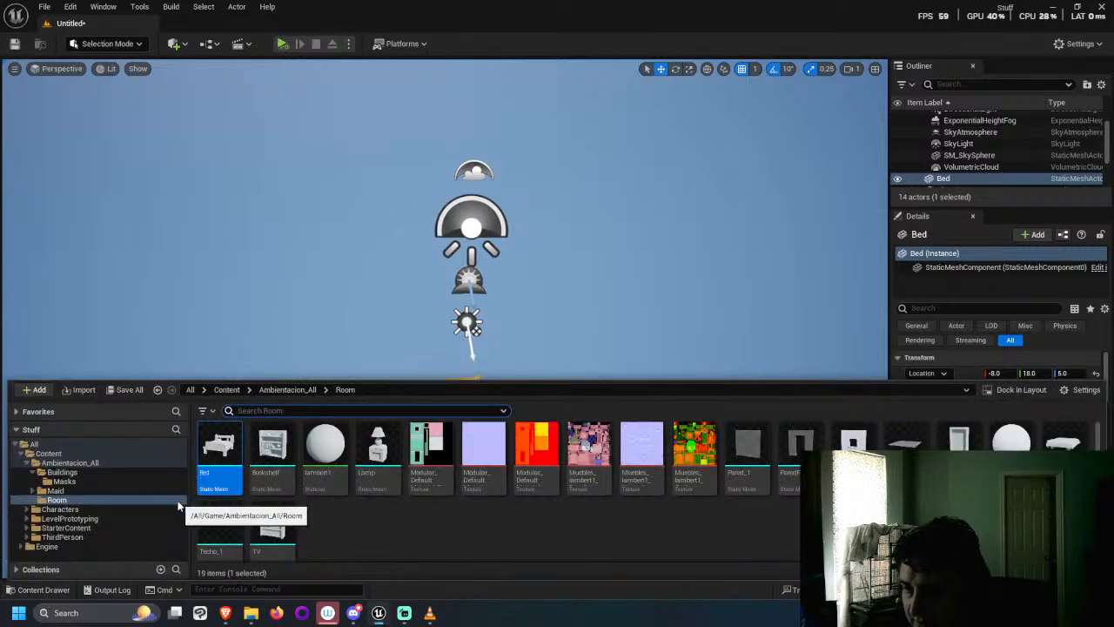
left_click_drag(377, 448, 405, 409)
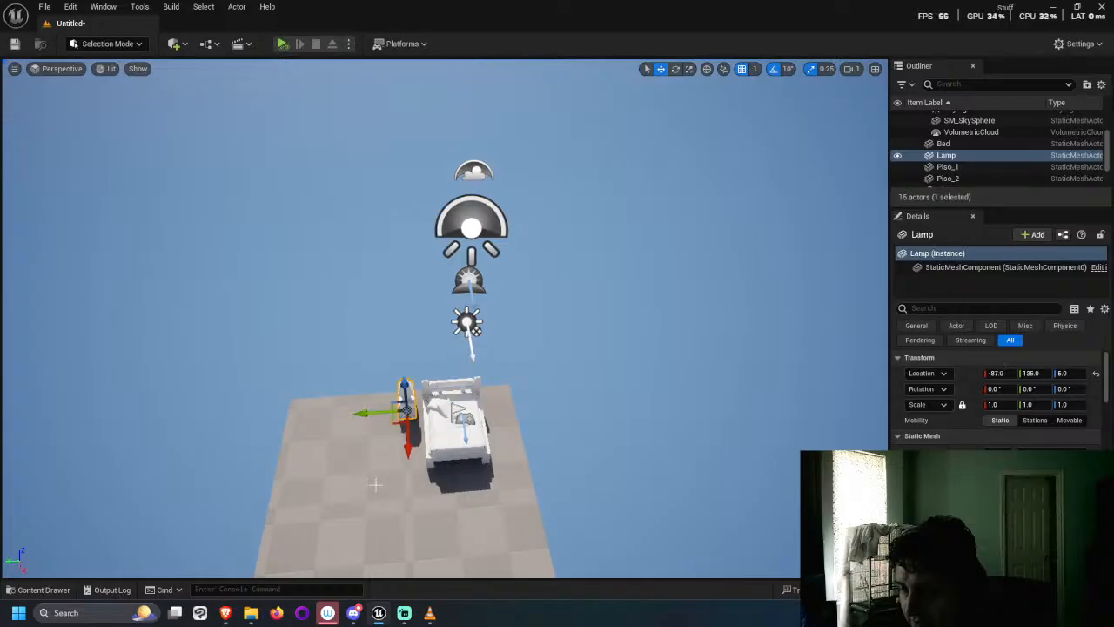
key("e")
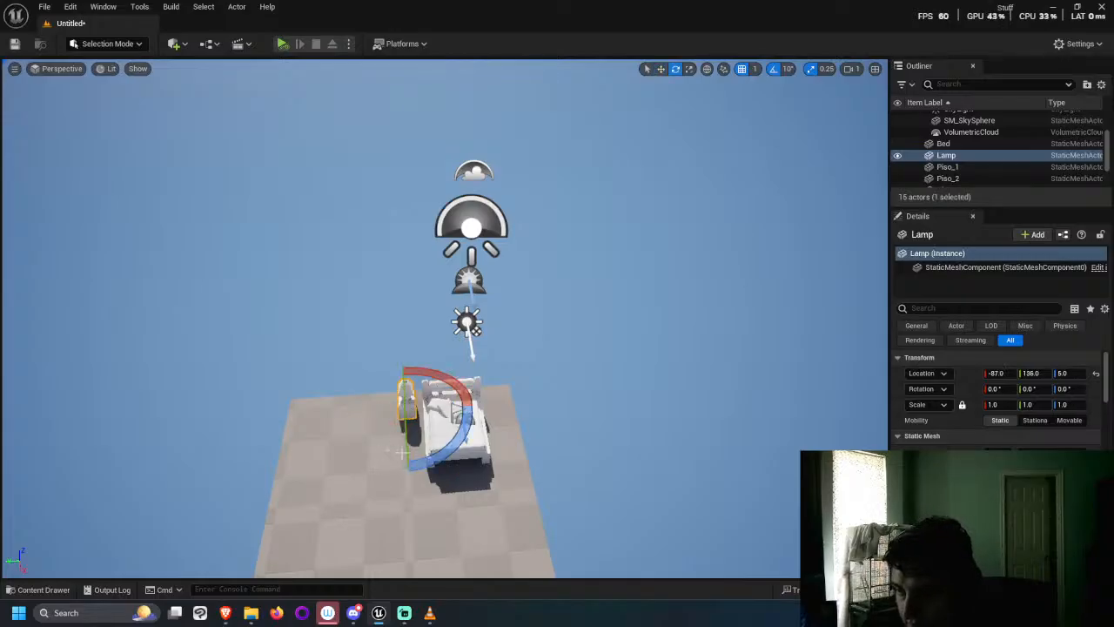
left_click_drag(401, 451, 471, 408)
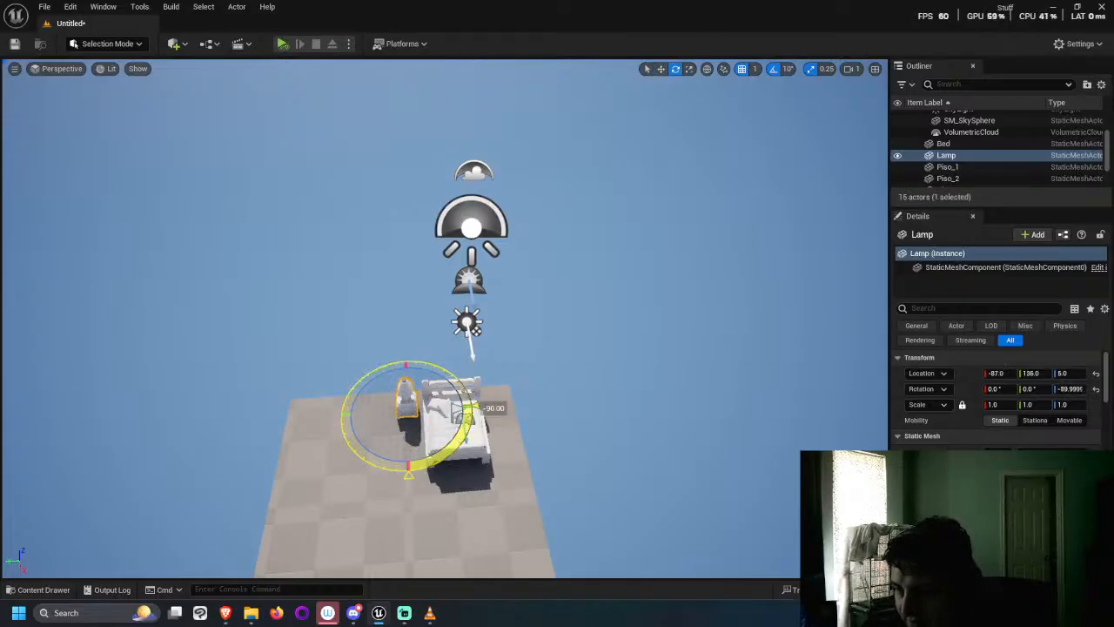
key("w")
scroll(471, 409, "up", 3)
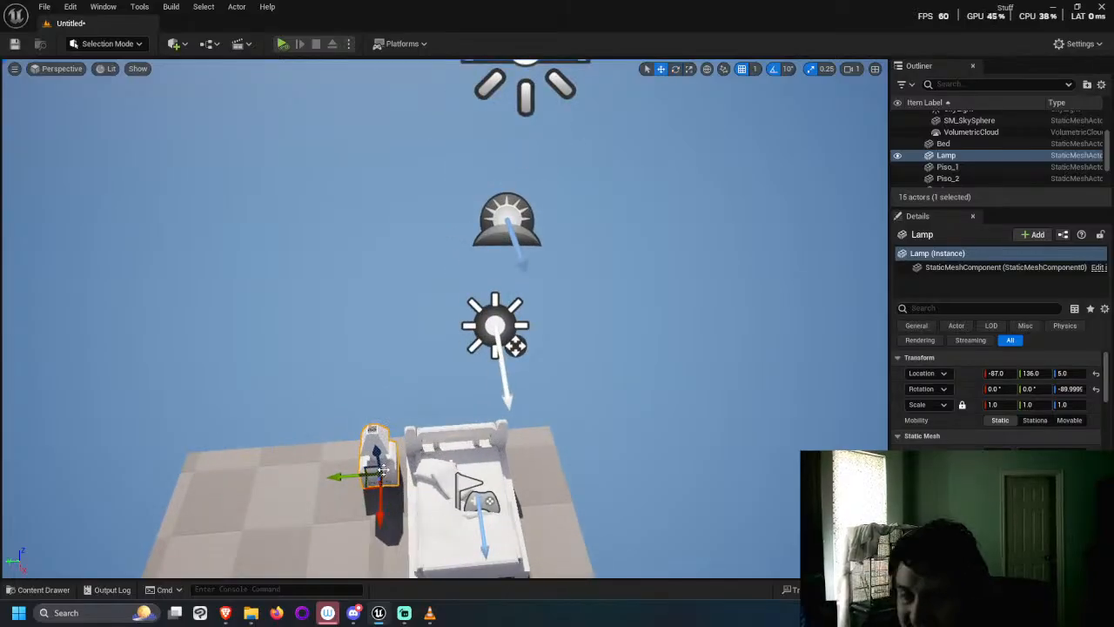
Step: Move the lamp closer to the headboard, to about X -76, Y 125, without keeping any duplicate of it
left_click_drag(373, 467, 404, 418, "alt")
key("ctrl+z")
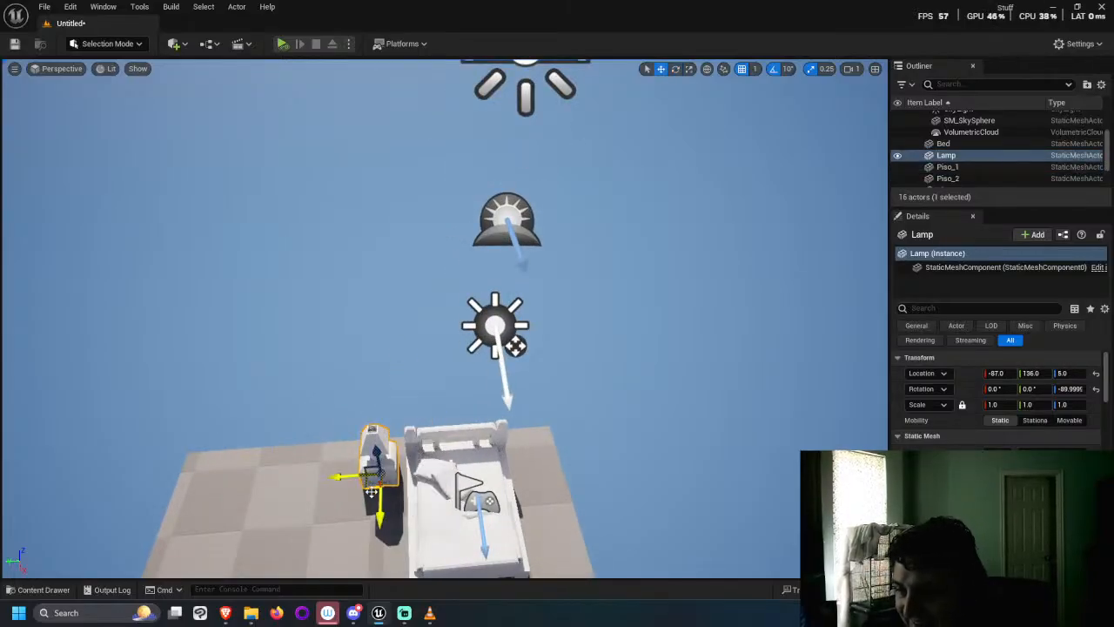
left_click_drag(406, 541, 461, 512, "alt")
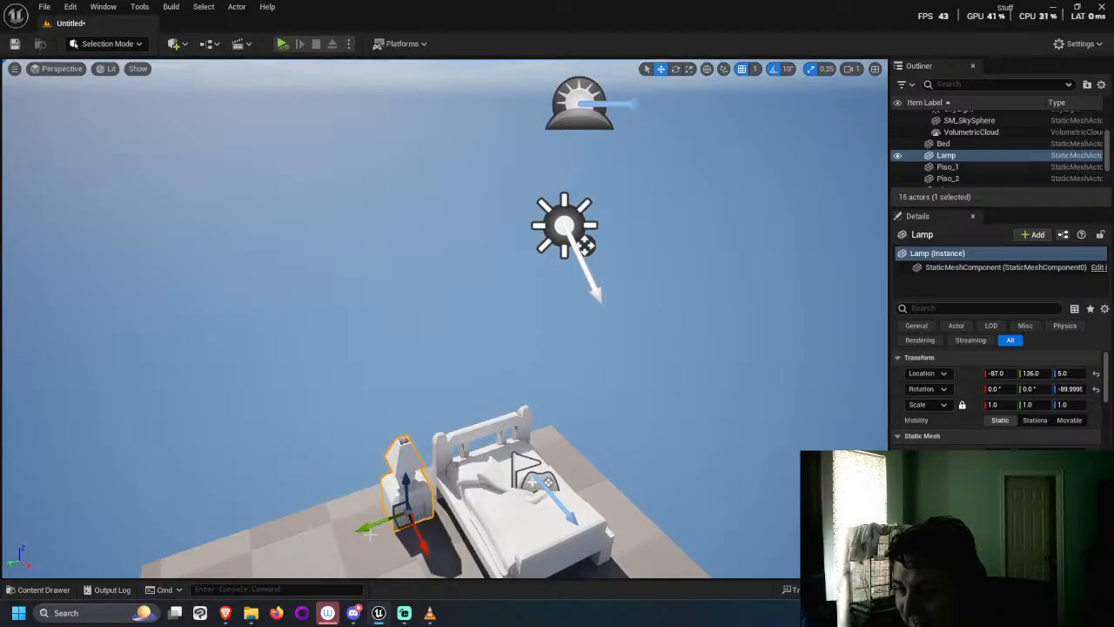
left_click_drag(369, 532, 331, 527)
left_click_drag(101, 571, 98, 570, "alt")
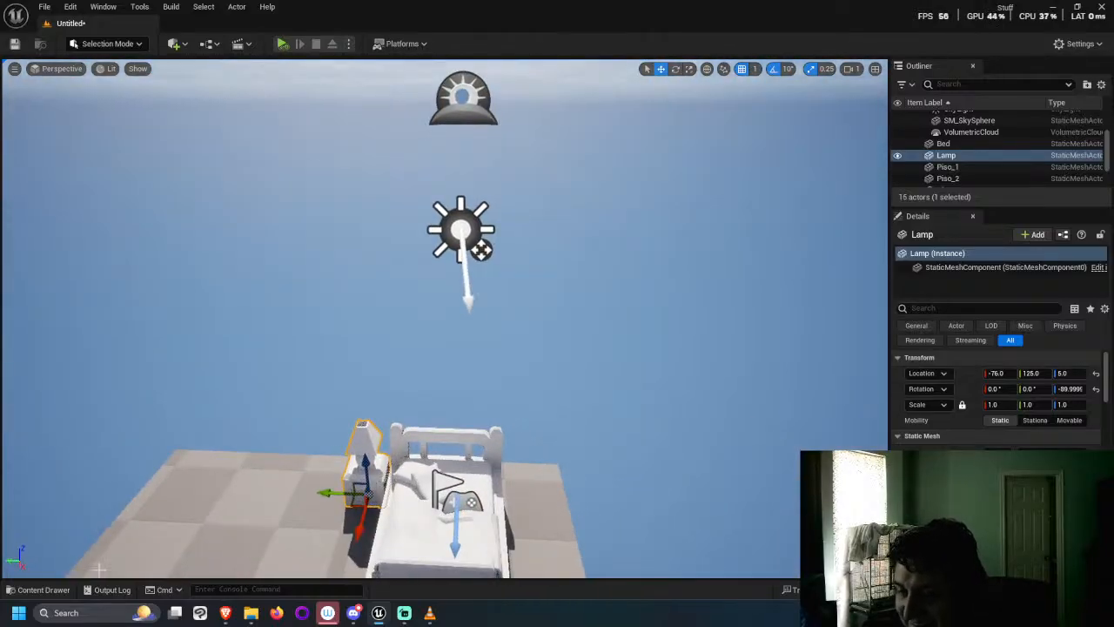
Step: Add a second Lamp mesh on the other side of the bed and rotate it -90° about Z
left_click(40, 590)
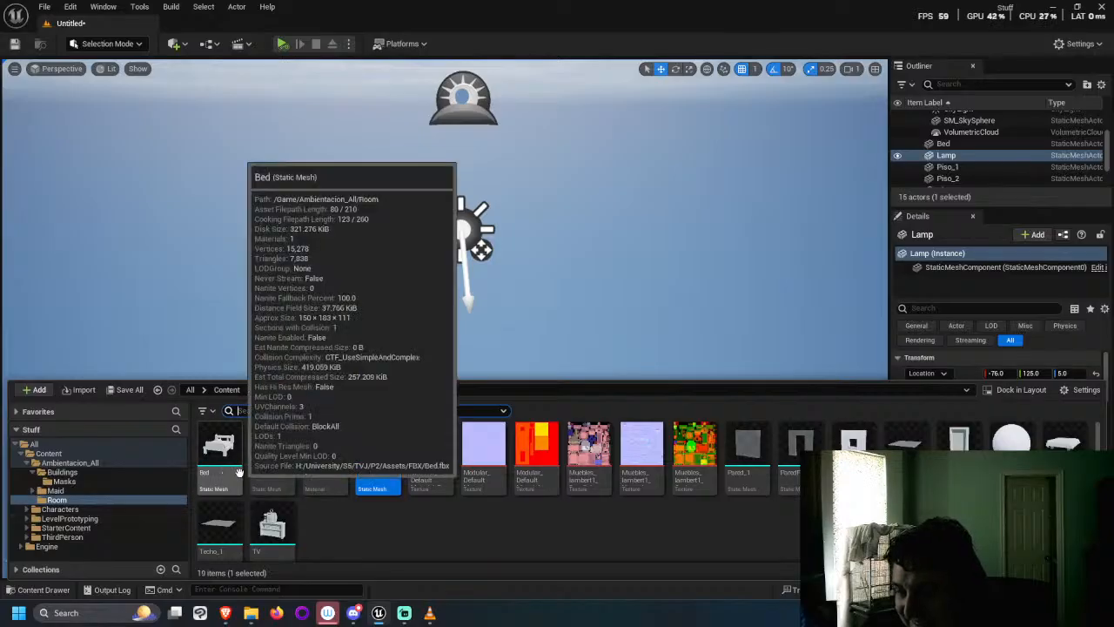
left_click_drag(393, 458, 526, 502)
key("e")
mouse_move(591, 509)
left_mouse_down()
mouse_move(581, 550)
mouse_move(597, 505)
left_mouse_up()
key("w")
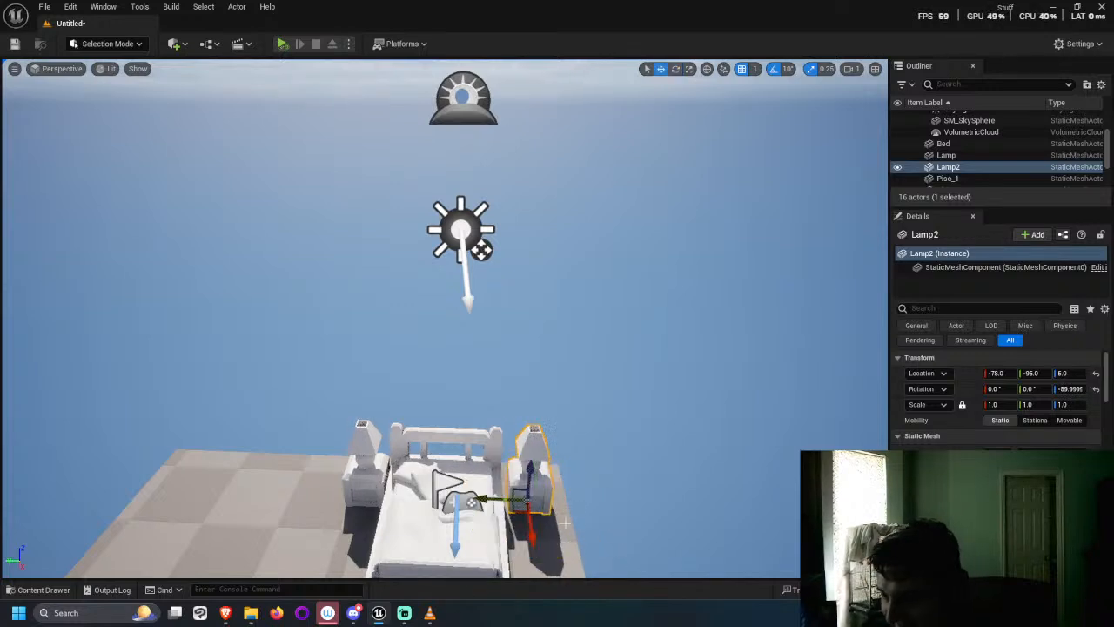
Step: Move the second lamp closer to the bed, to about Y -85, and deselect it
mouse_move(719, 526)
right_mouse_down()
mouse_move(748, 519)
mouse_move(719, 525)
right_mouse_up()
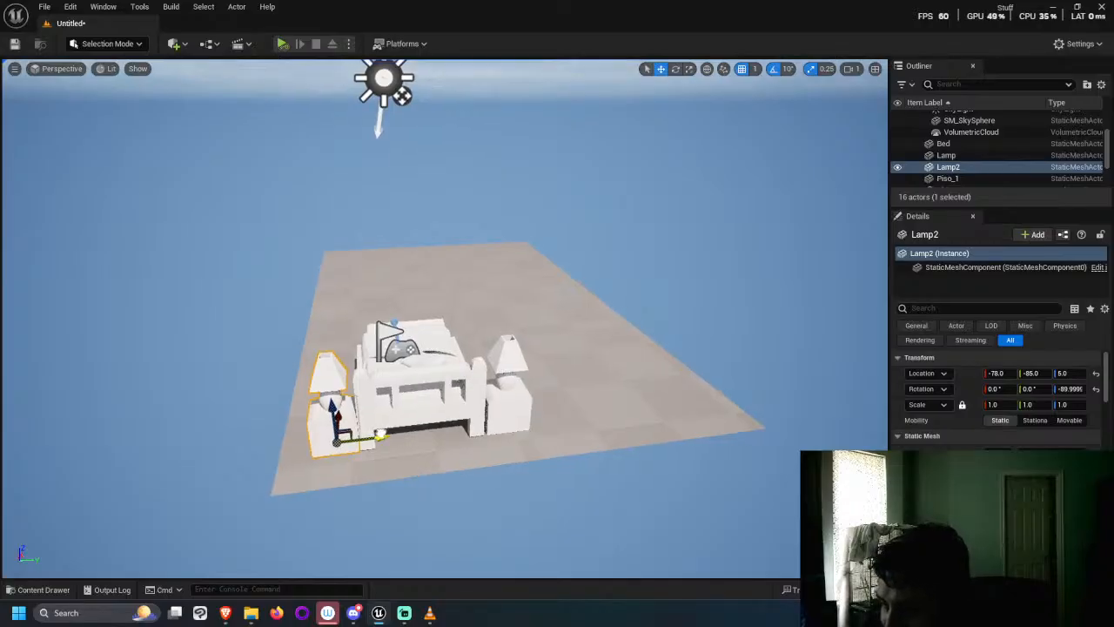
right_click_drag(380, 434, 551, 478)
right_click_drag(202, 349, 202, 349)
right_click_drag(480, 378, 480, 377)
left_click(479, 378)
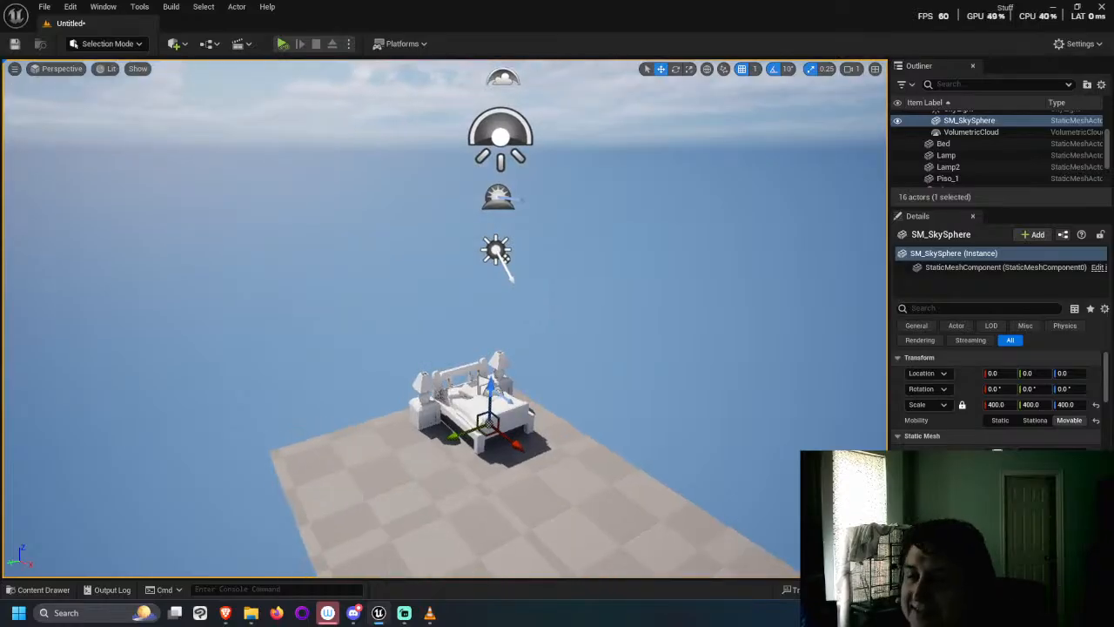
Step: Add the Bookshelf mesh from the Room folder to the floor beside the bed and rotate it -90° about Z
left_click(37, 589)
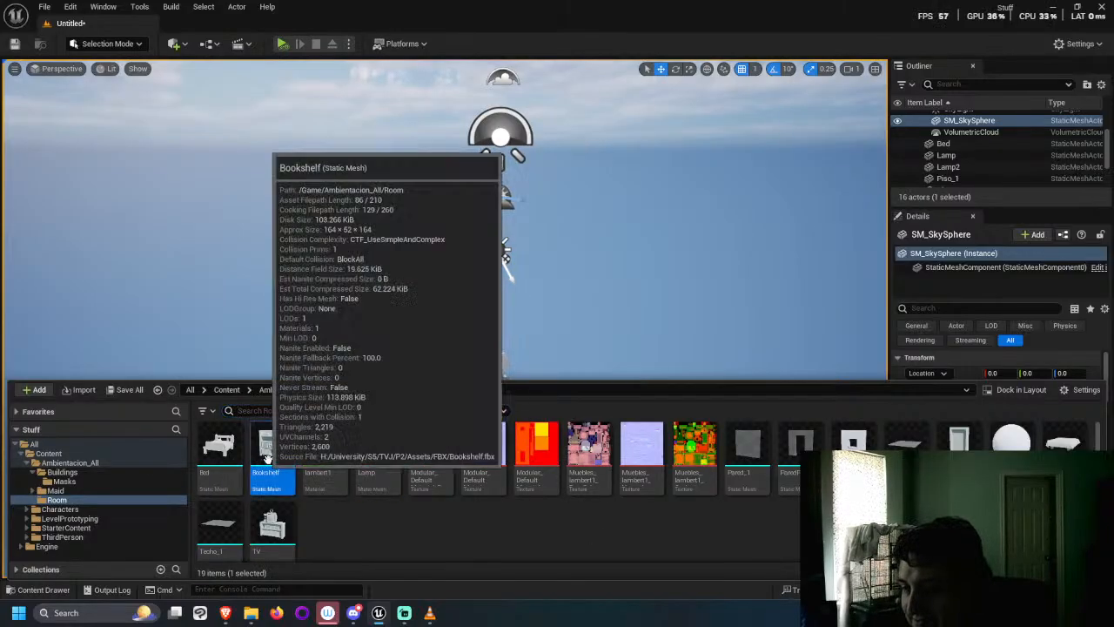
left_click_drag(272, 448, 368, 466)
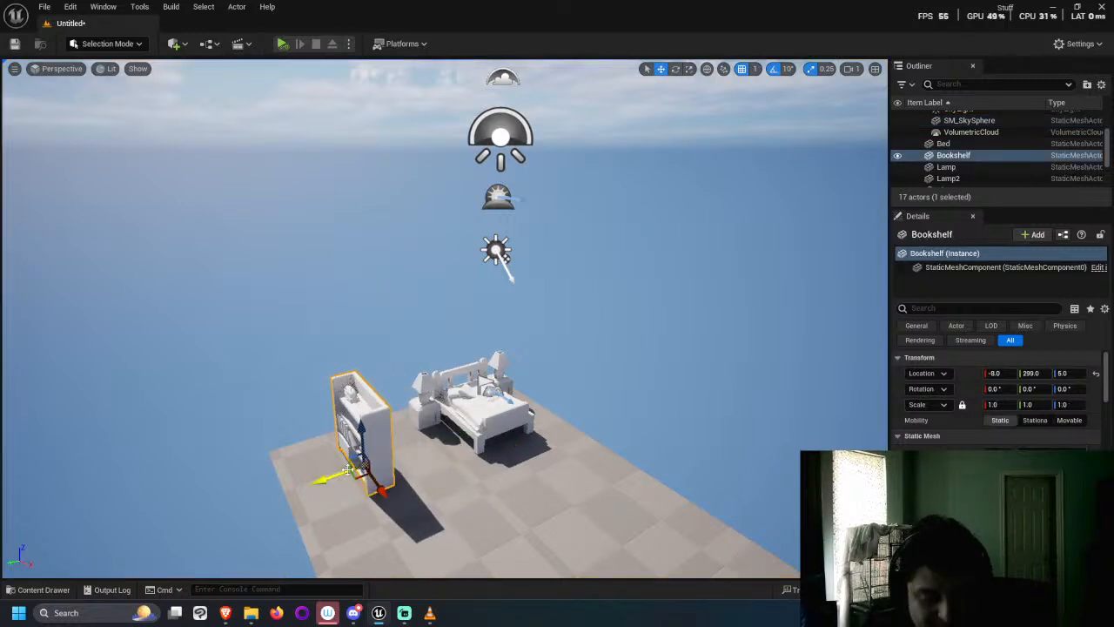
key("e")
key("w")
key("e")
left_click_drag(322, 495, 324, 405)
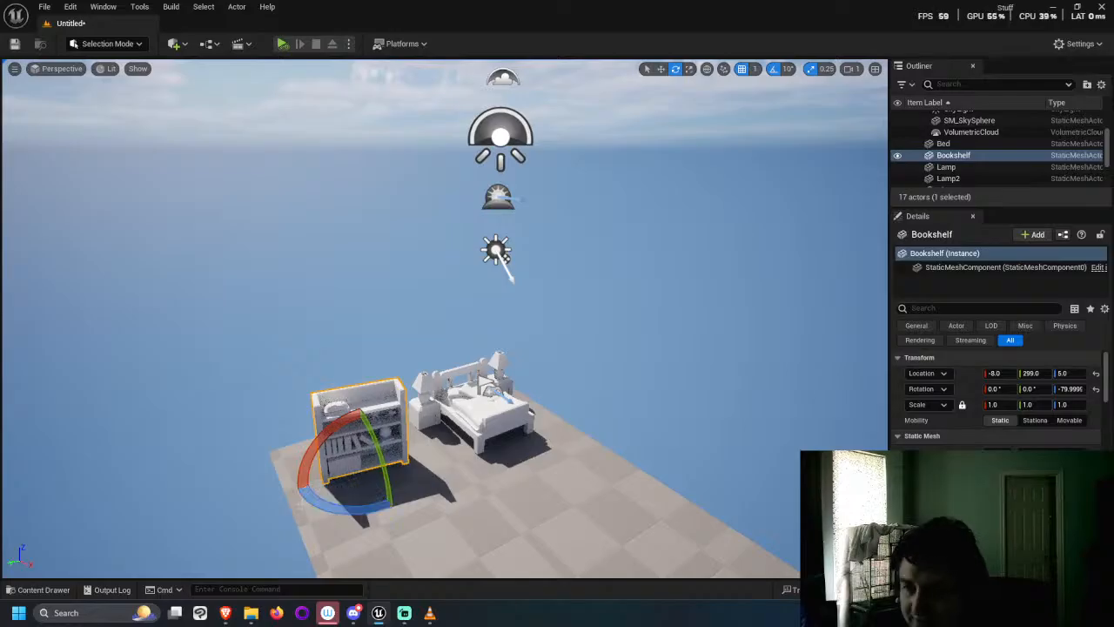
left_click_drag(315, 496, 346, 433)
Step: Move the bookshelf along X to about -87 so it stands just inside the floor edge
key("w")
right_click_drag(345, 433, 261, 434)
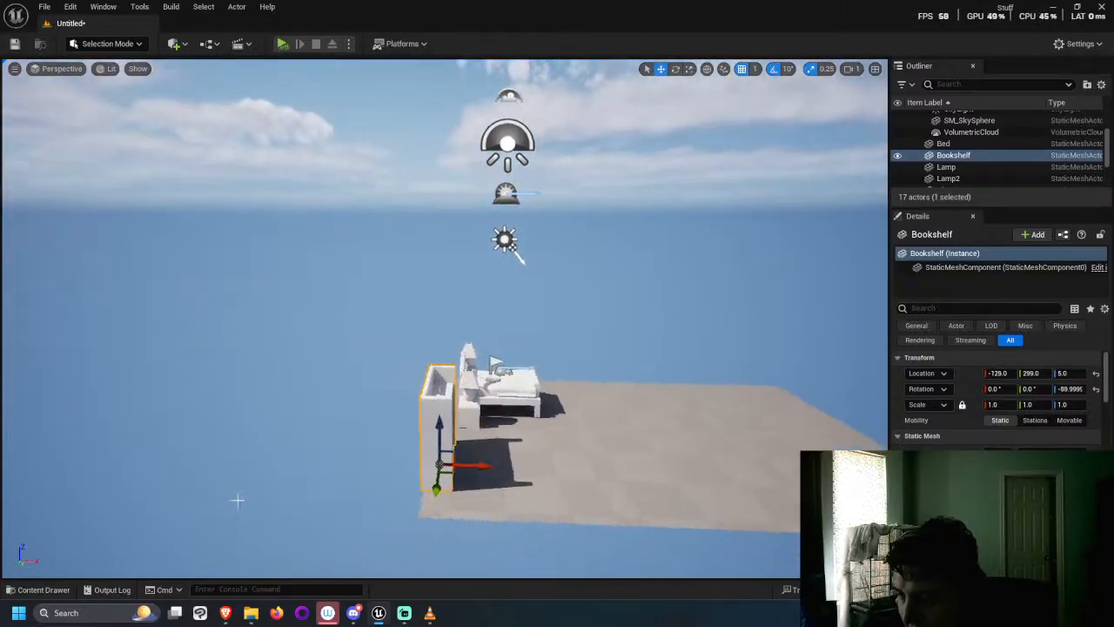
left_click_drag(489, 466, 513, 517)
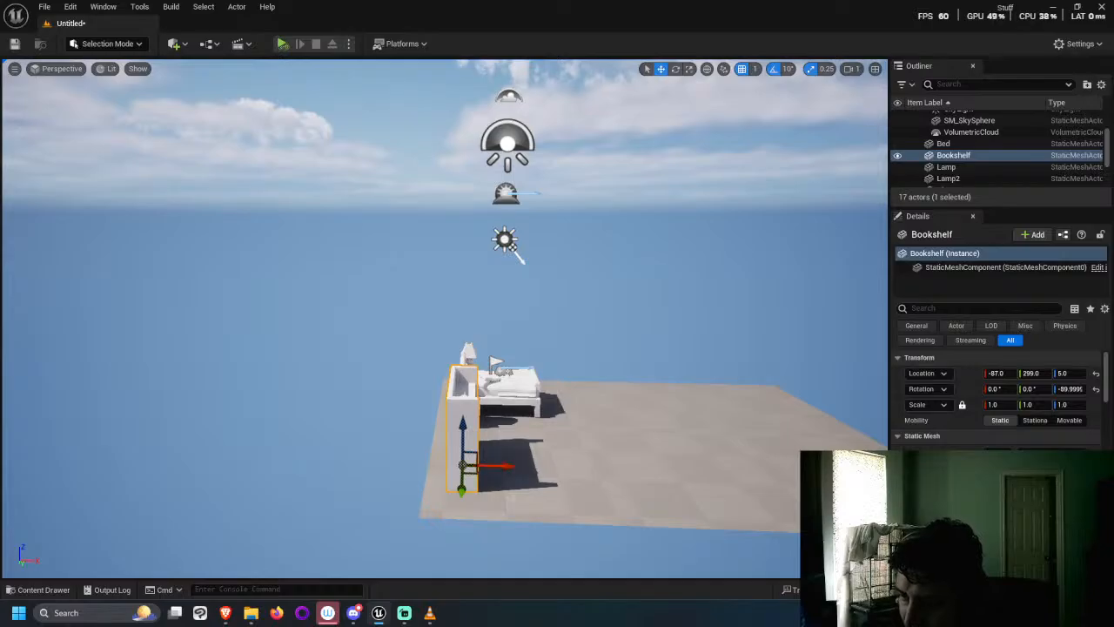
right_click_drag(513, 517, 435, 517)
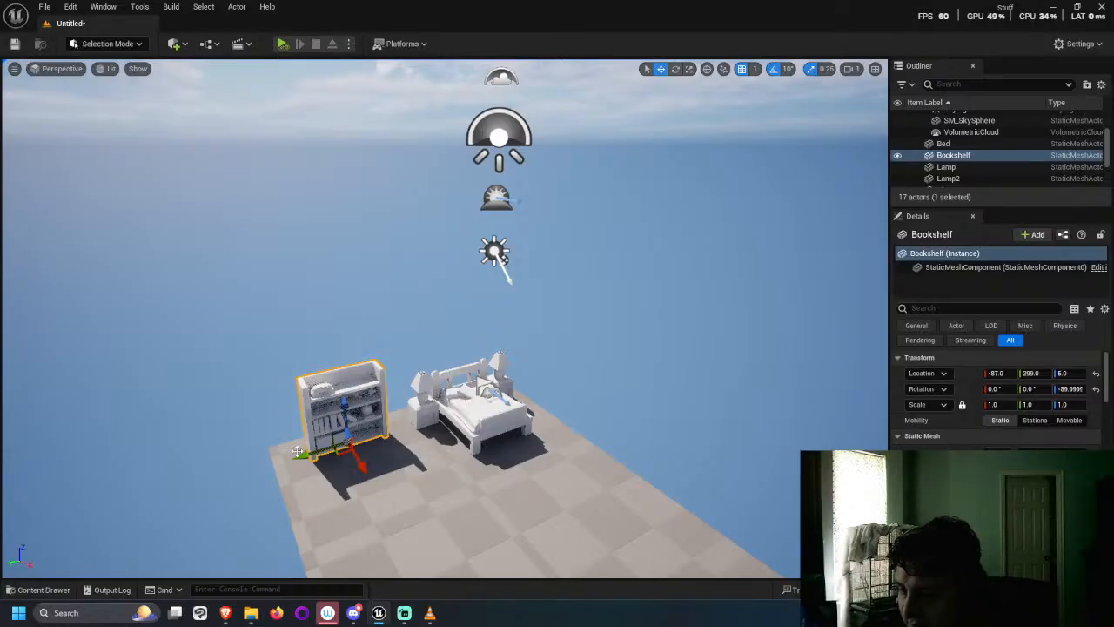
Step: Duplicate the bookshelf, turn the copy to -180° about Z, place it at about X 82, Y 405 along the adjacent floor edge, and deselect it
left_click_drag(302, 452, 398, 515)
key("e")
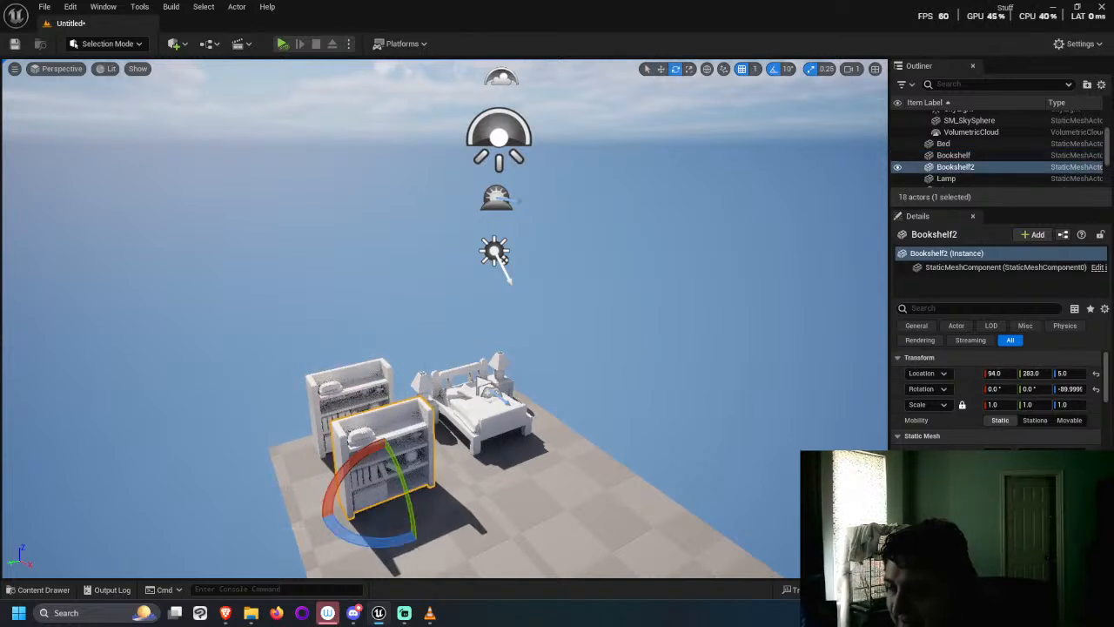
left_click_drag(326, 528, 265, 533)
key("w")
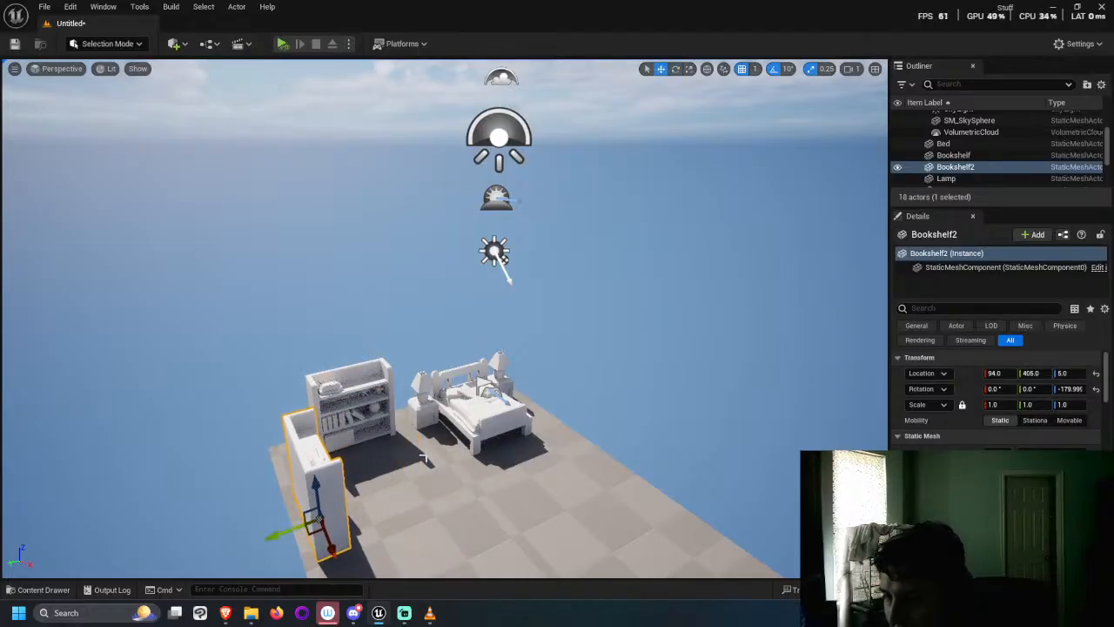
right_click_drag(265, 533, 444, 554)
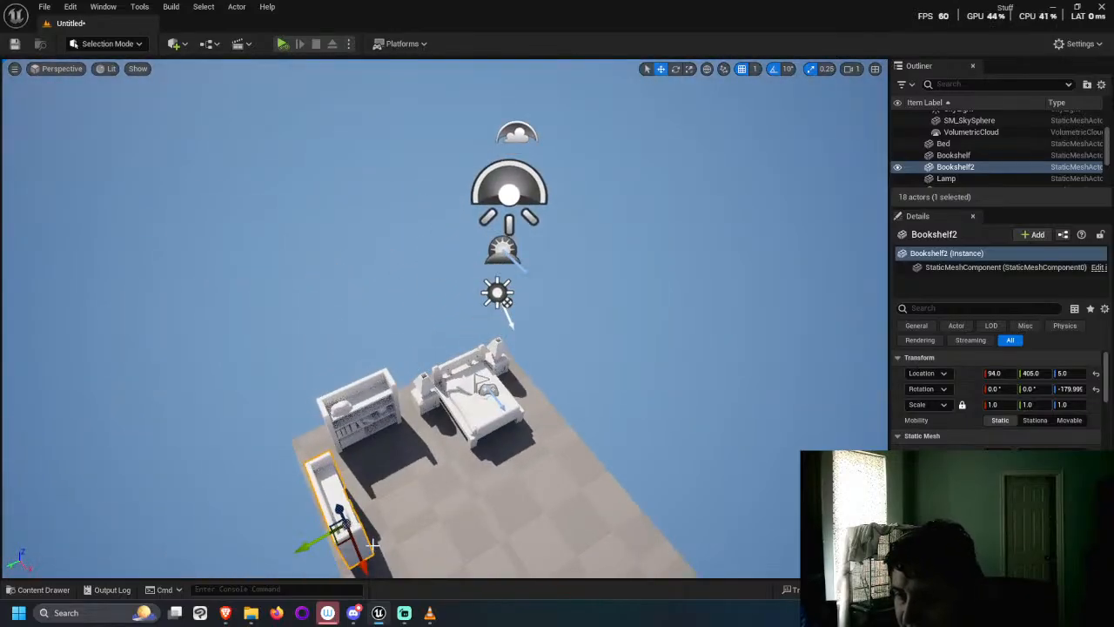
left_click_drag(359, 557, 296, 524)
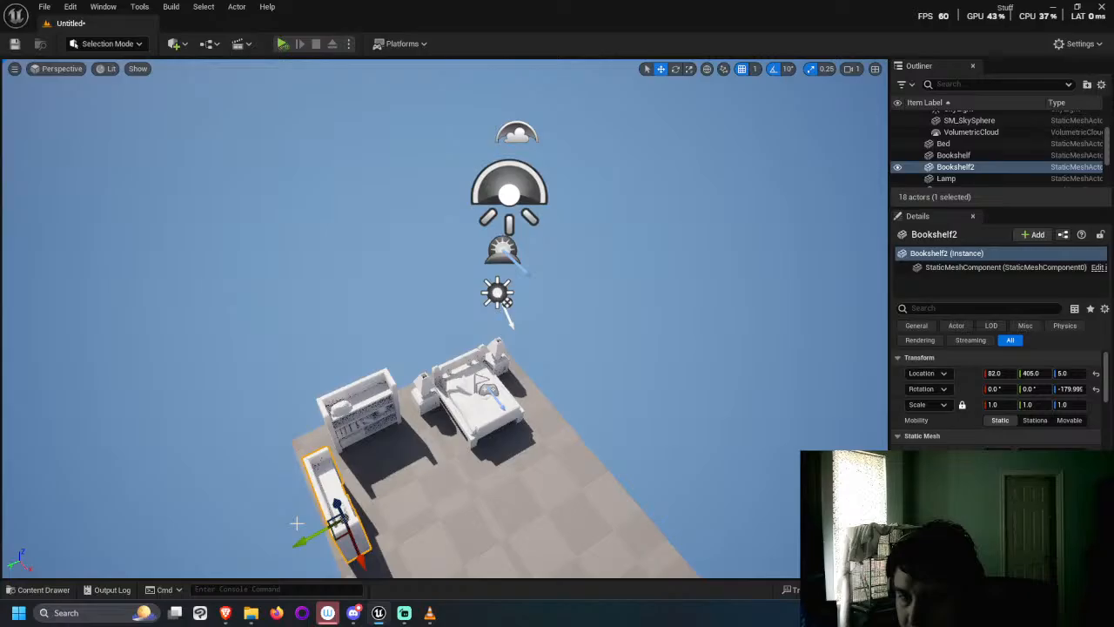
left_click(195, 358)
Step: Add the TV mesh from the Room folder at about X 434, Y 407 and rotate it -180° about Z
scroll(246, 385, "down", 3)
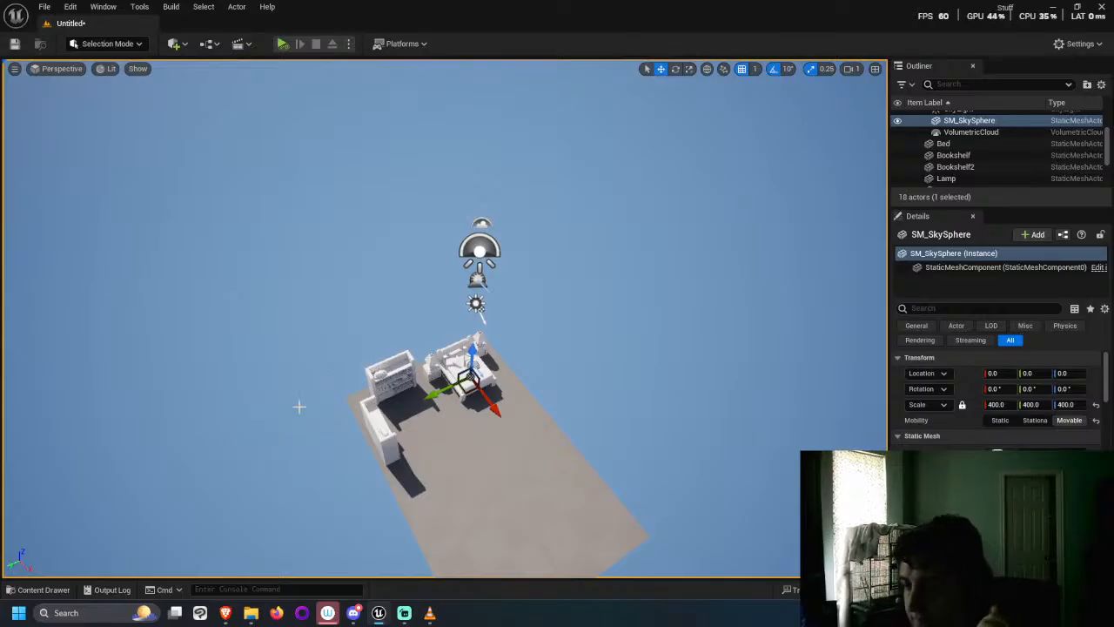
left_click(42, 591)
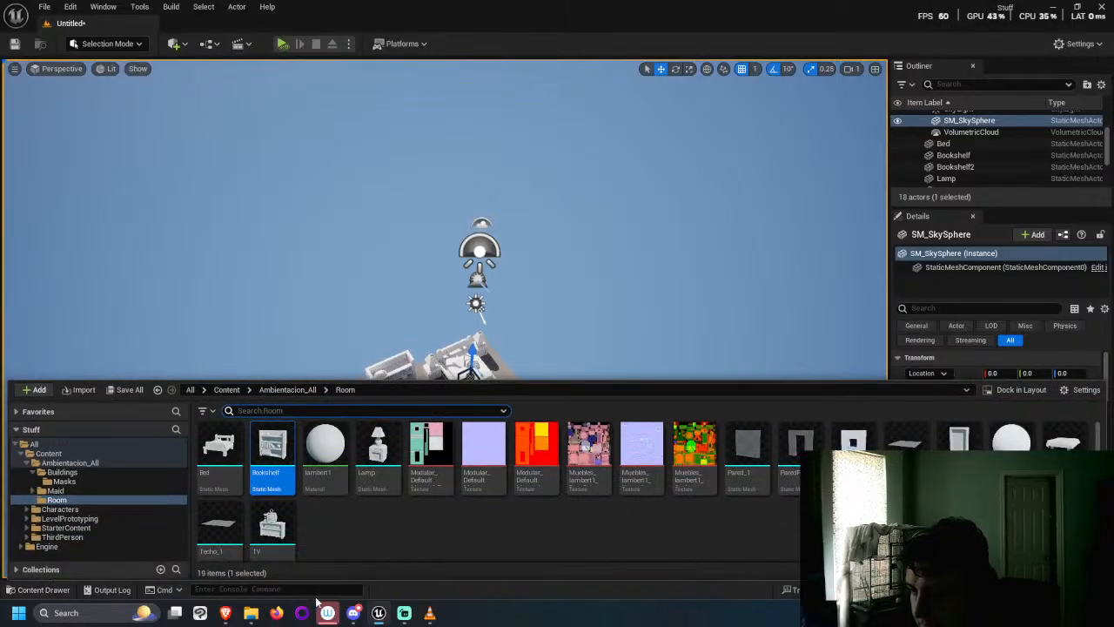
left_click_drag(273, 526, 402, 418)
key("e")
scroll(434, 538, "down", 3)
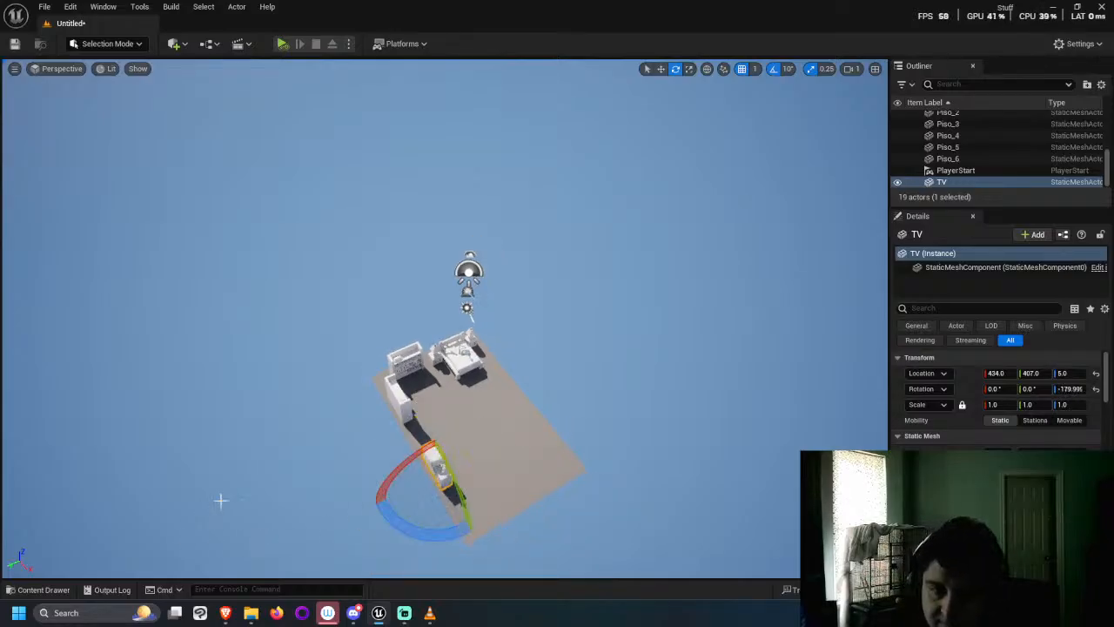
Step: Add the Table mesh from the Room folder to the open floor at about X 458, Y 79
right_click_drag(280, 532, 255, 488)
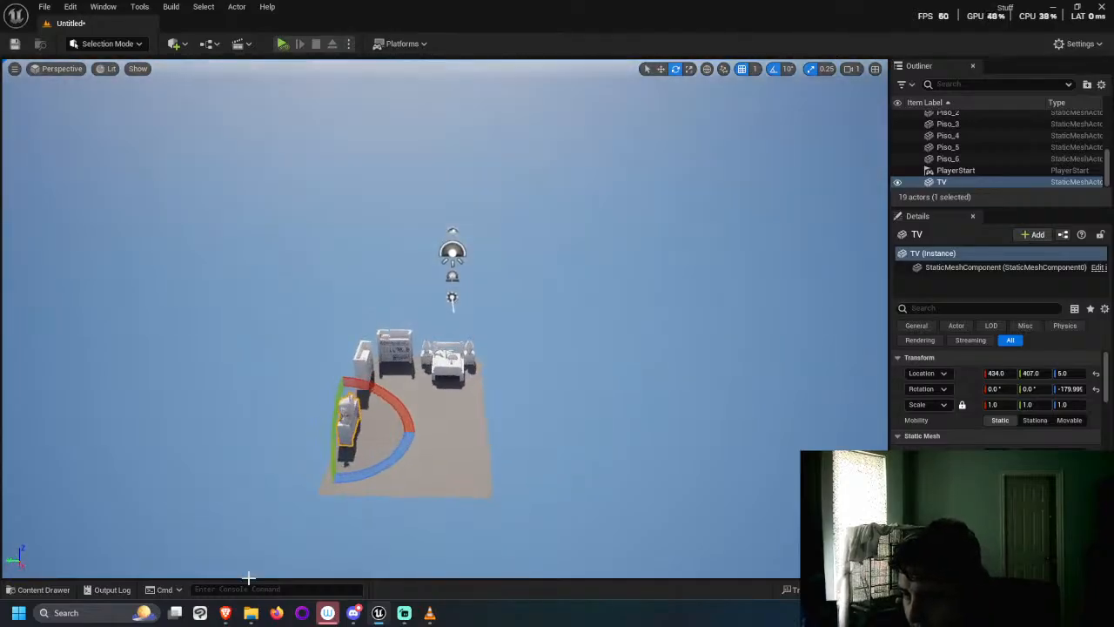
left_click(35, 589)
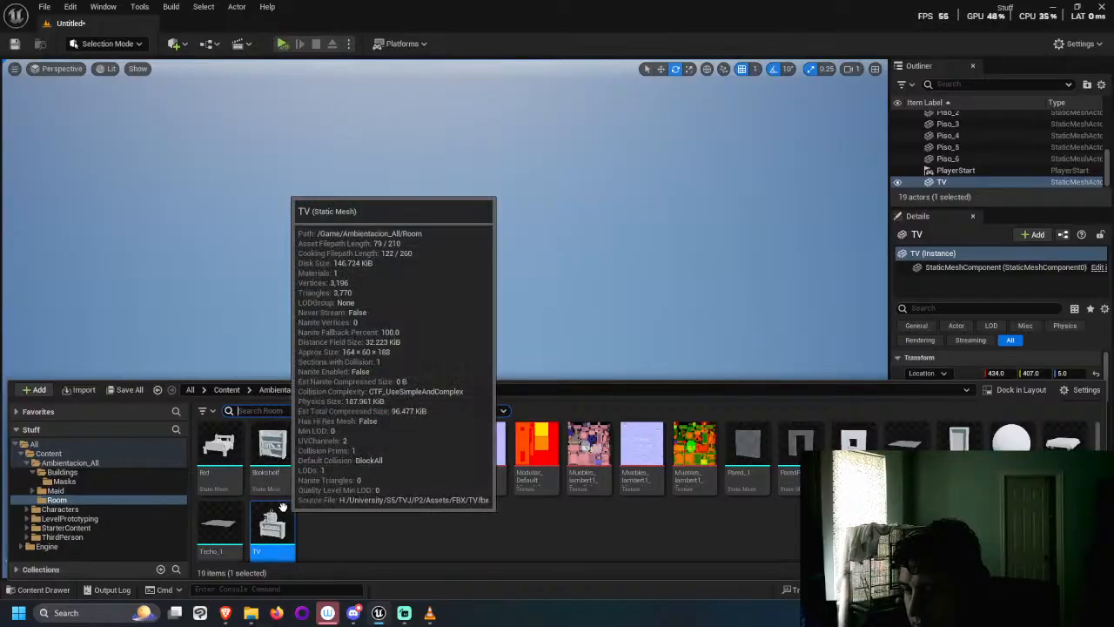
key("ctrl+f")
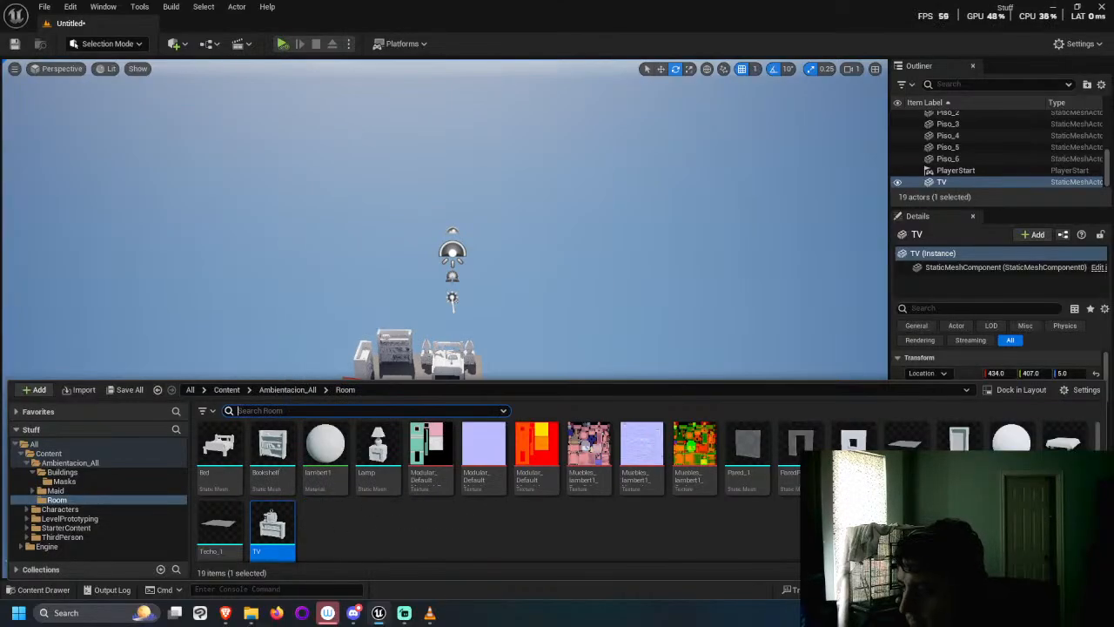
left_click_drag(1063, 442, 429, 433)
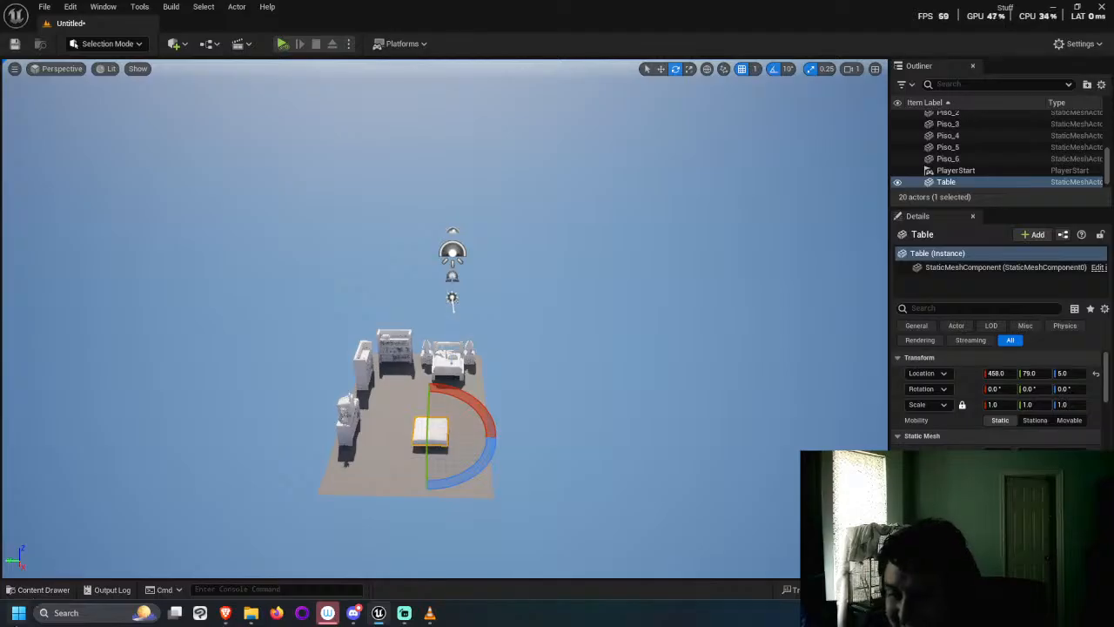
Step: Add the Poster mesh from the Room folder beside the table at about X 444, Y -83 and deselect it
left_click(28, 589)
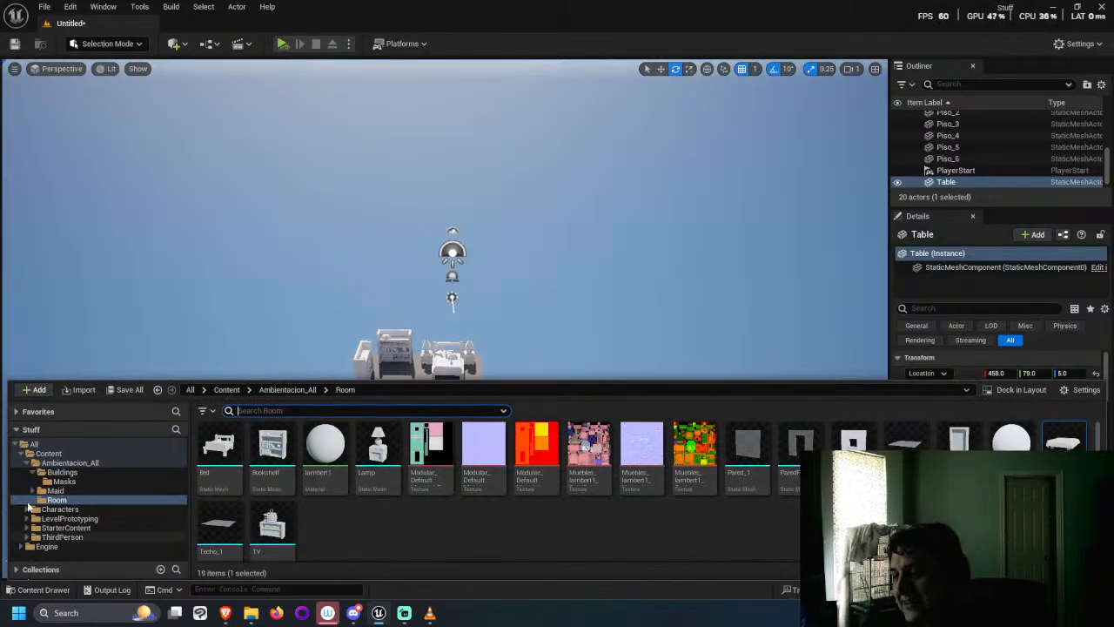
left_click_drag(958, 444, 475, 443)
right_click_drag(474, 443, 468, 294)
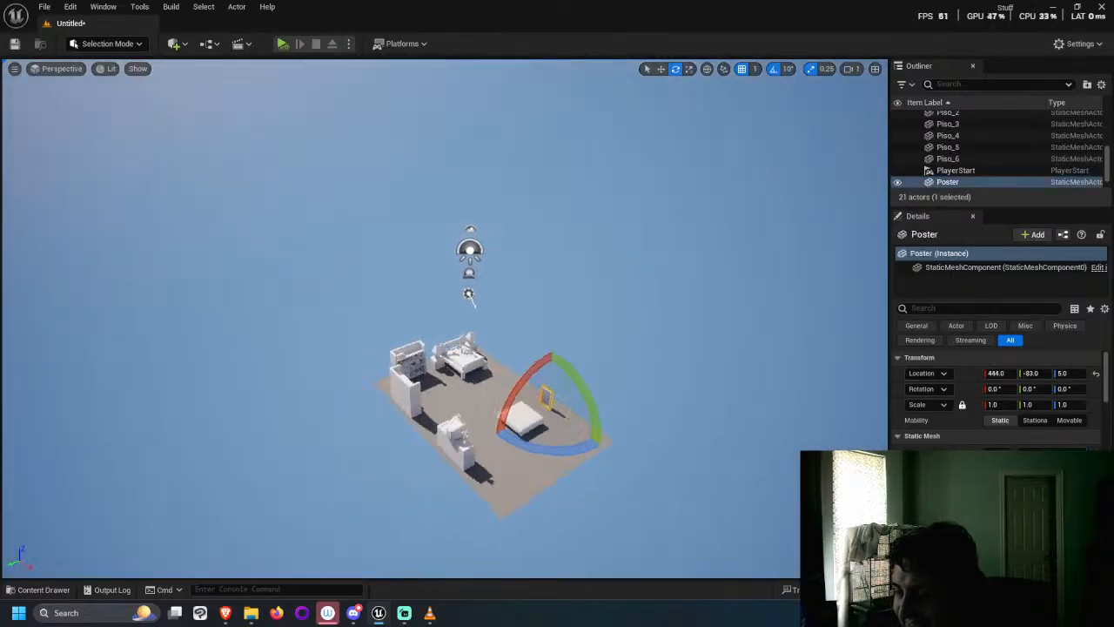
scroll(675, 480, "up", 5)
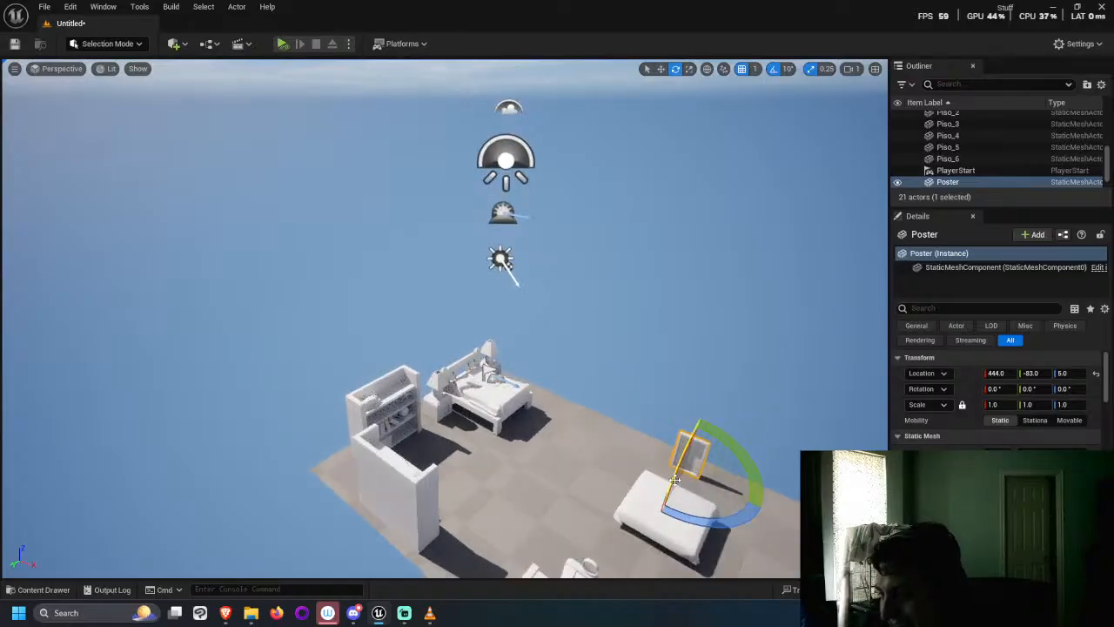
left_click_drag(674, 480, 696, 452)
left_click(749, 446)
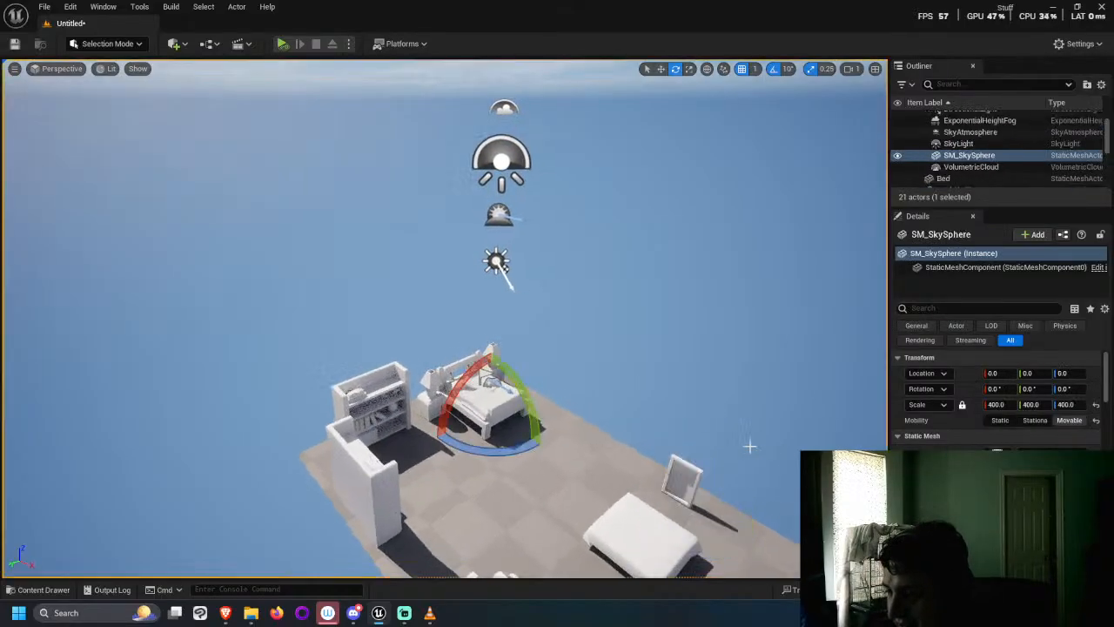
Step: Raise the poster to about Z 116 and move it toward the floor edge to about Y -111
right_click_drag(749, 446, 805, 387)
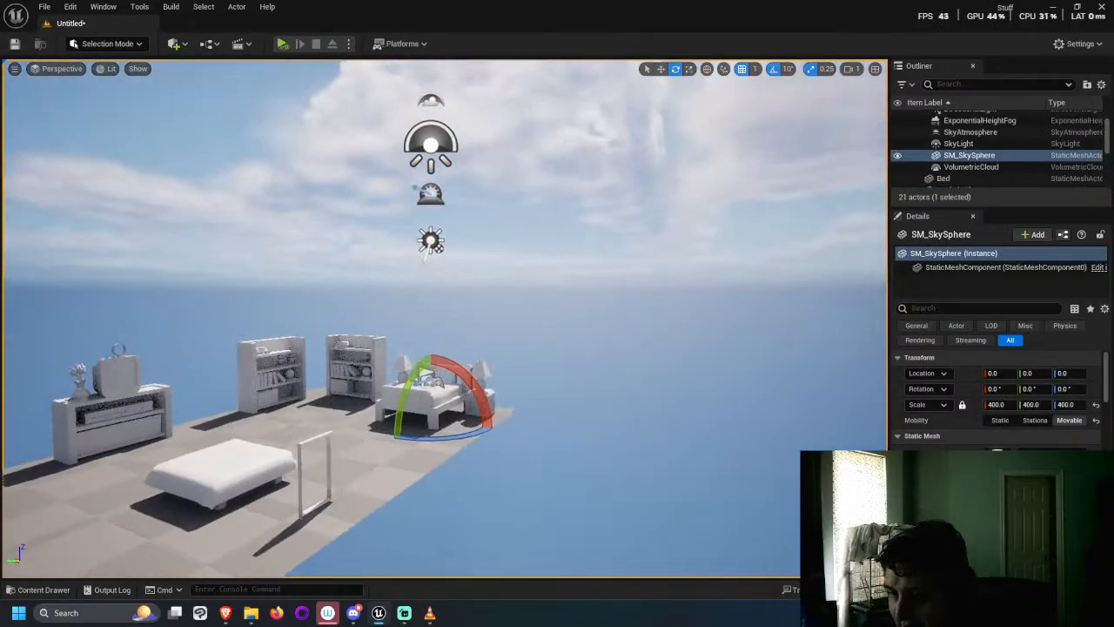
middle_click_drag(442, 546, 302, 452)
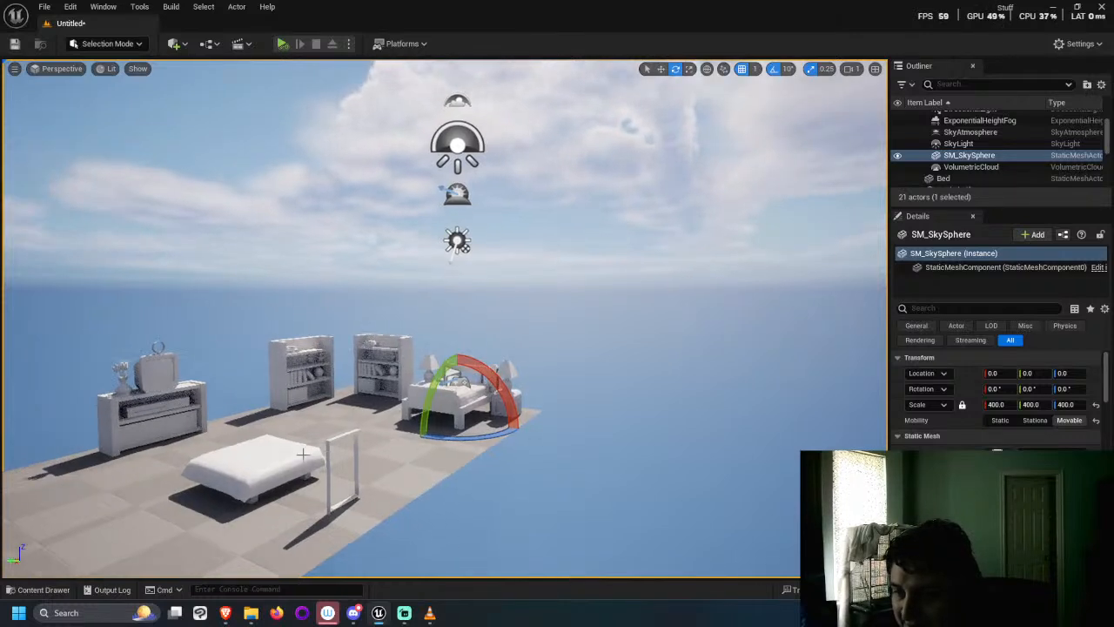
left_click(329, 453)
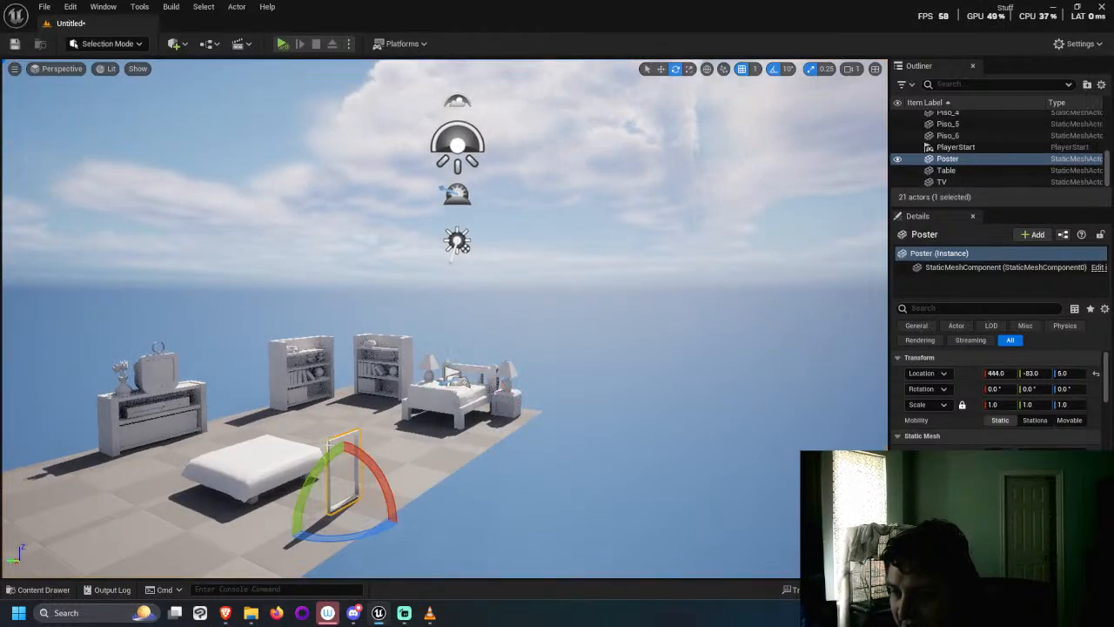
key("w")
left_click_drag(340, 453, 340, 380)
left_click_drag(383, 487, 542, 419)
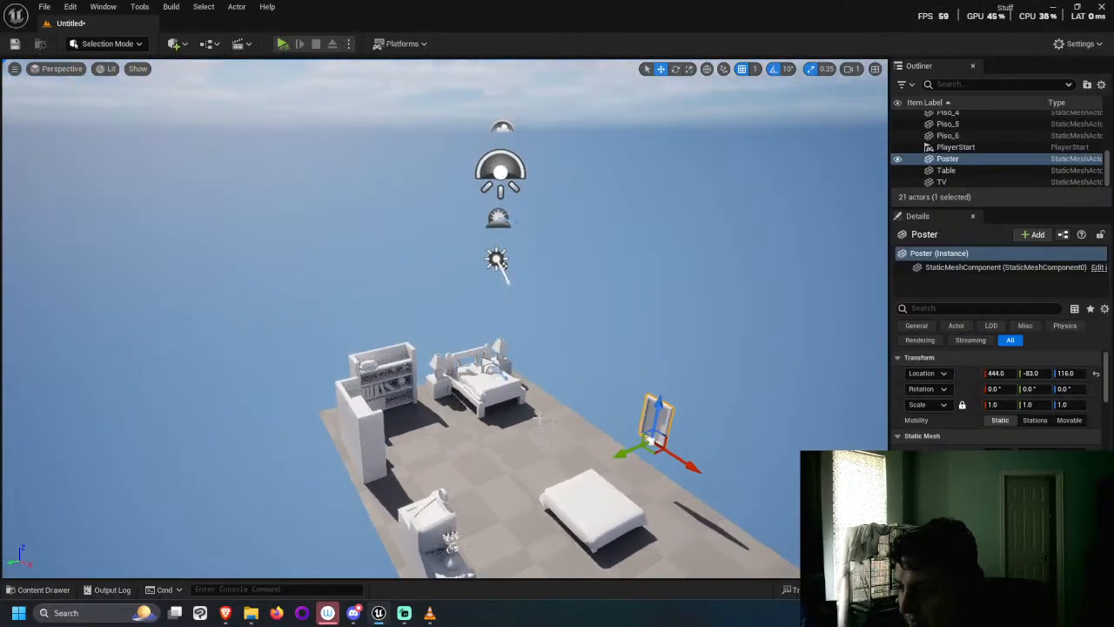
left_click_drag(631, 451, 470, 372)
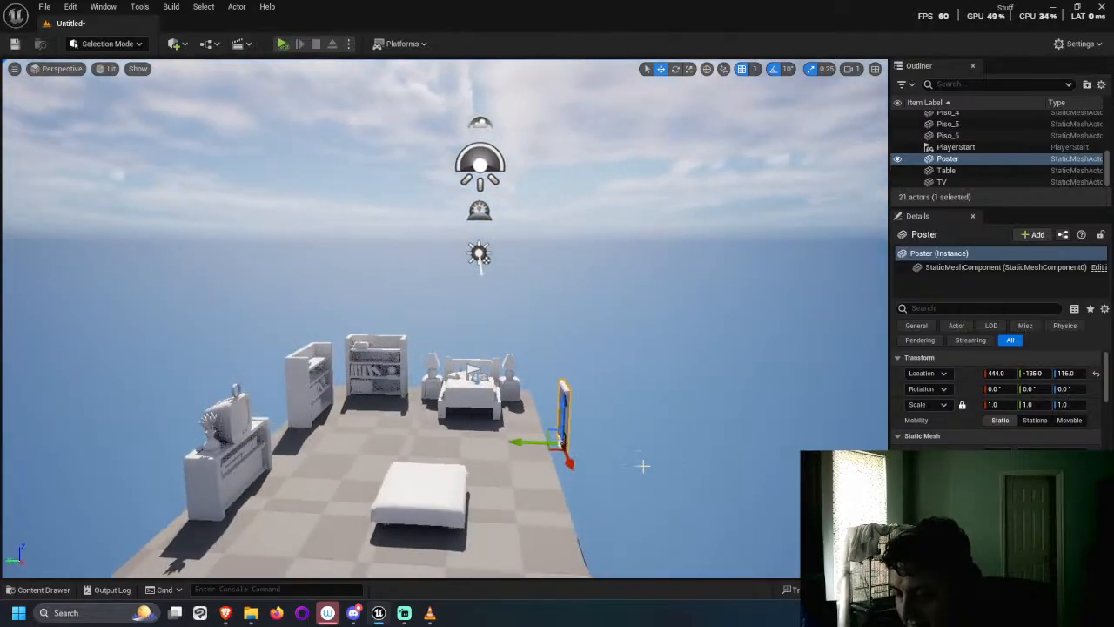
left_click_drag(518, 442, 498, 444)
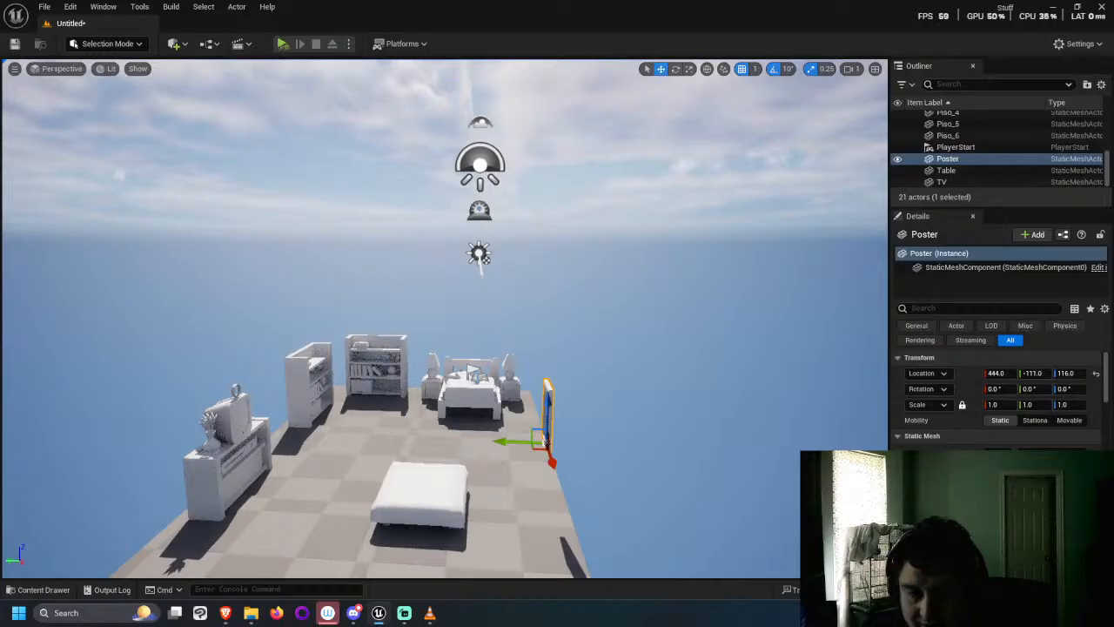
Step: Add the Pared_1 wall mesh from the Room folder behind the poster at about X 446, Y -144
scroll(446, 318, "down", 4)
left_click_drag(261, 409, 345, 472, "alt")
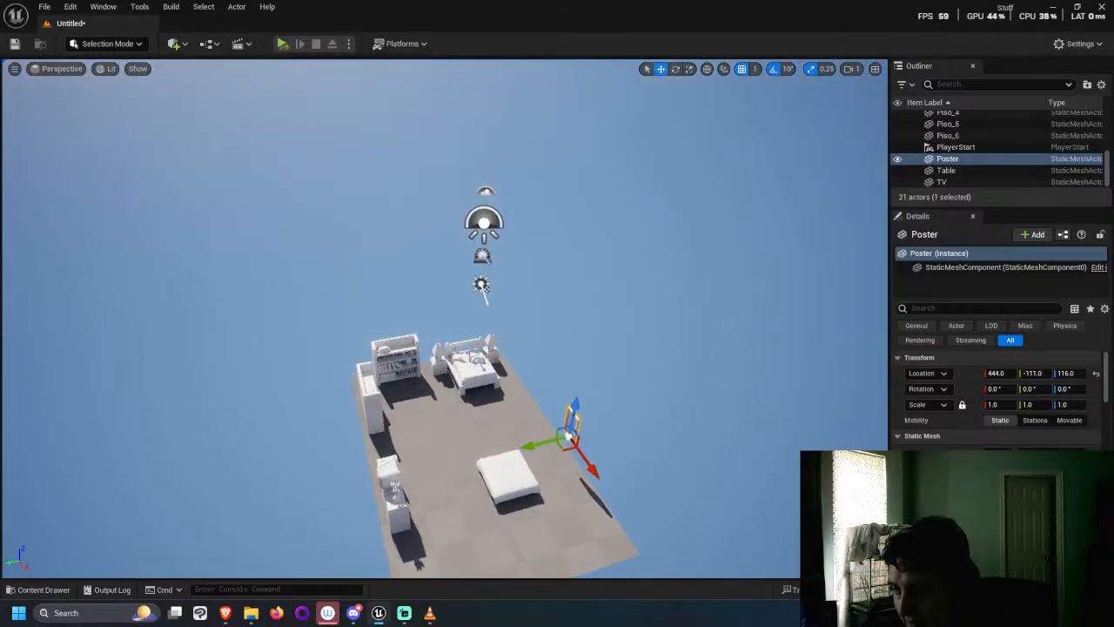
left_click(39, 589)
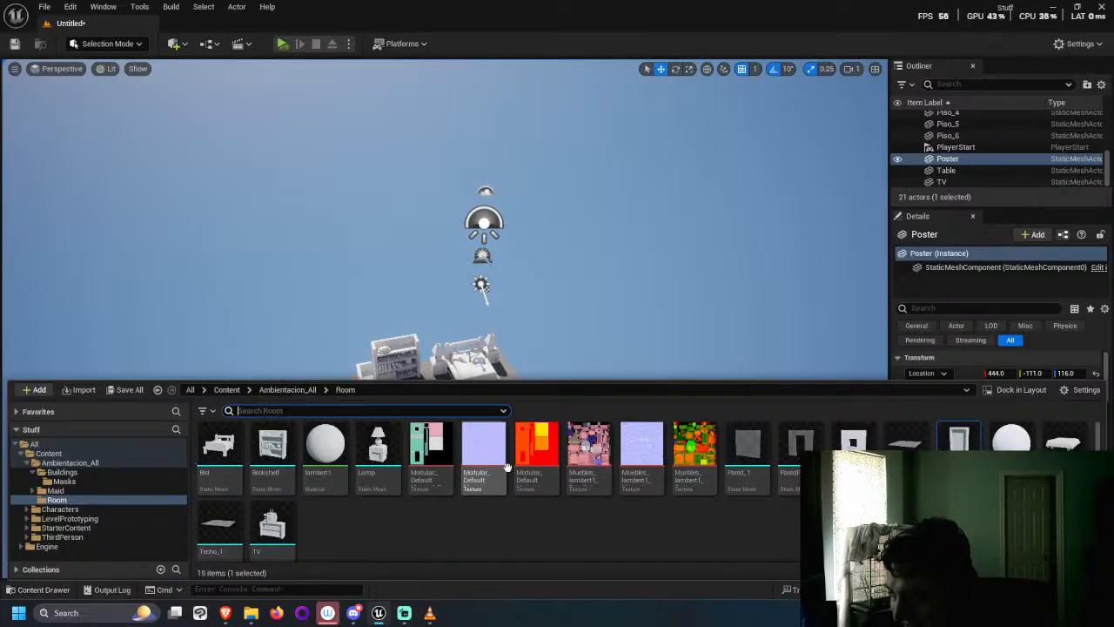
left_click_drag(746, 440, 565, 466)
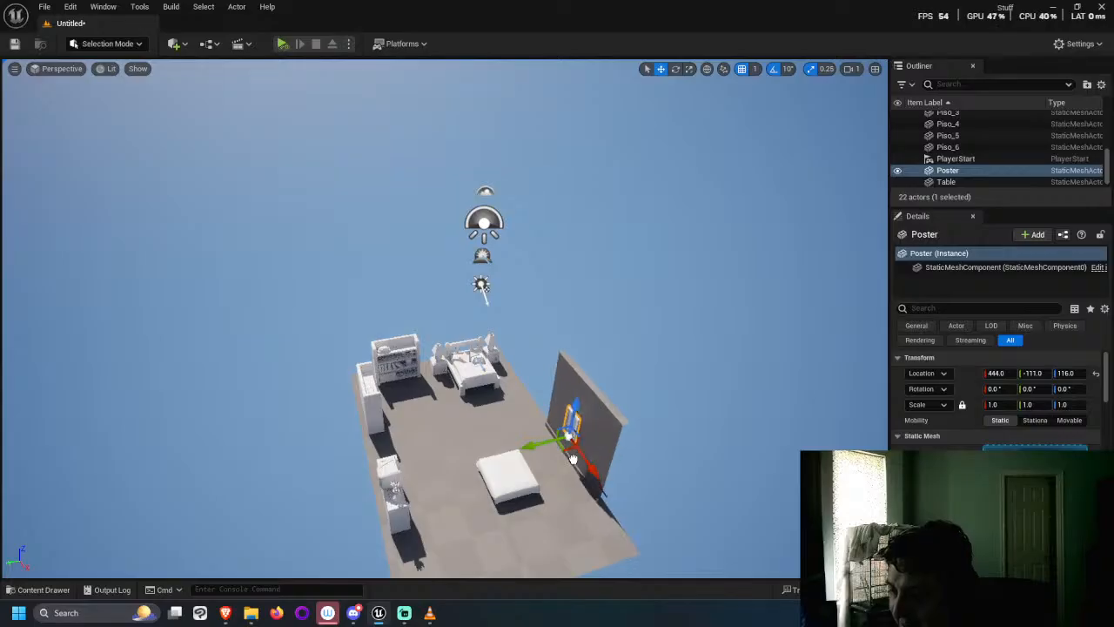
right_click_drag(626, 484, 696, 461)
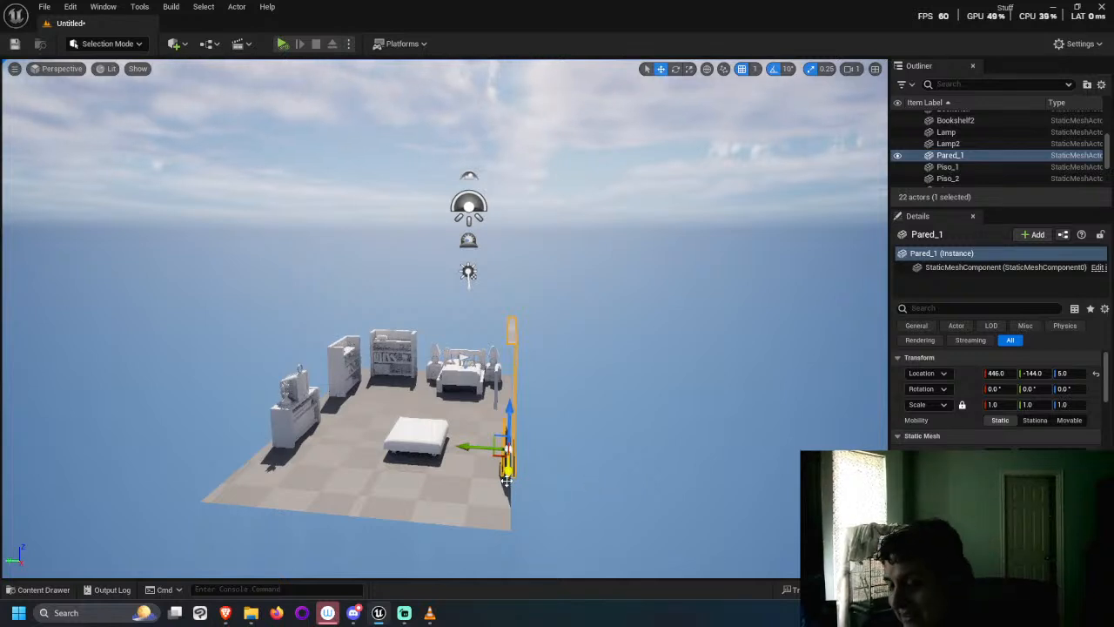
Step: Slide the Pared_1 wall along the floor edge to about X 598
right_click_drag(592, 486, 566, 475)
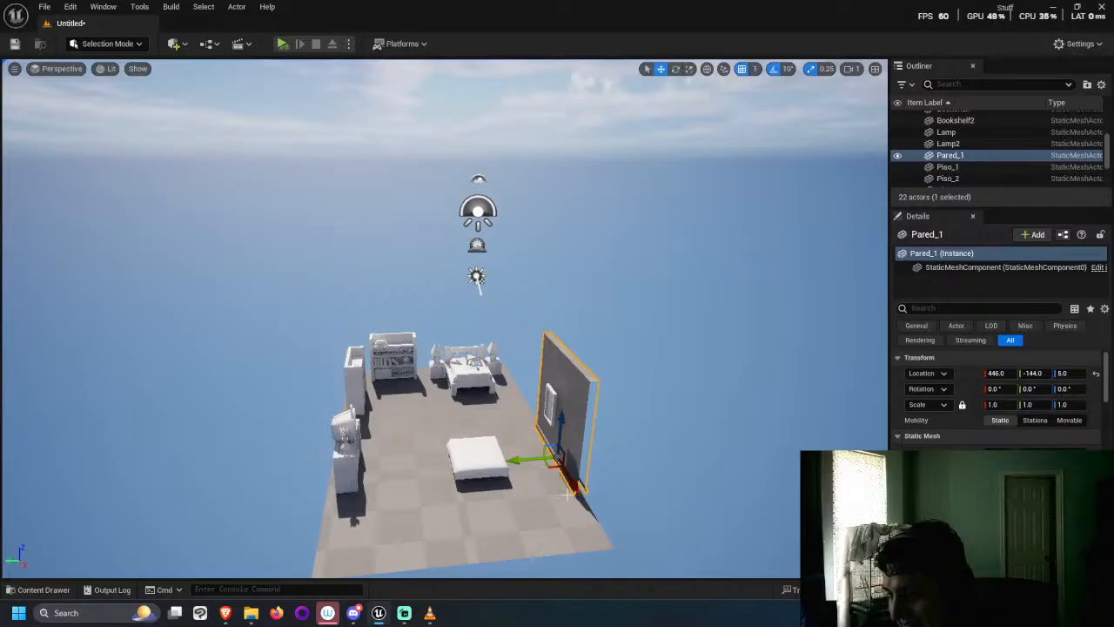
left_click_drag(567, 493, 609, 537)
right_click_drag(609, 537, 609, 505)
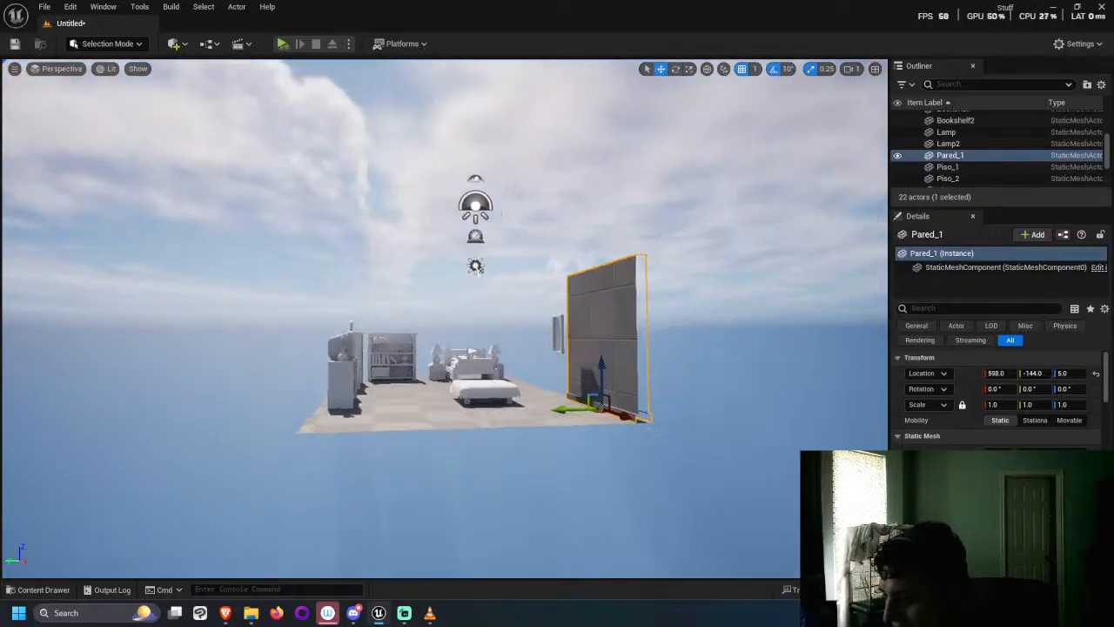
Step: Shift the Pared_1 wall outward to about Y -151 to line it up with the floor edge
right_click_drag(640, 559, 642, 560)
key("w")
right_click_drag(620, 486, 618, 489)
key("d")
key("d")
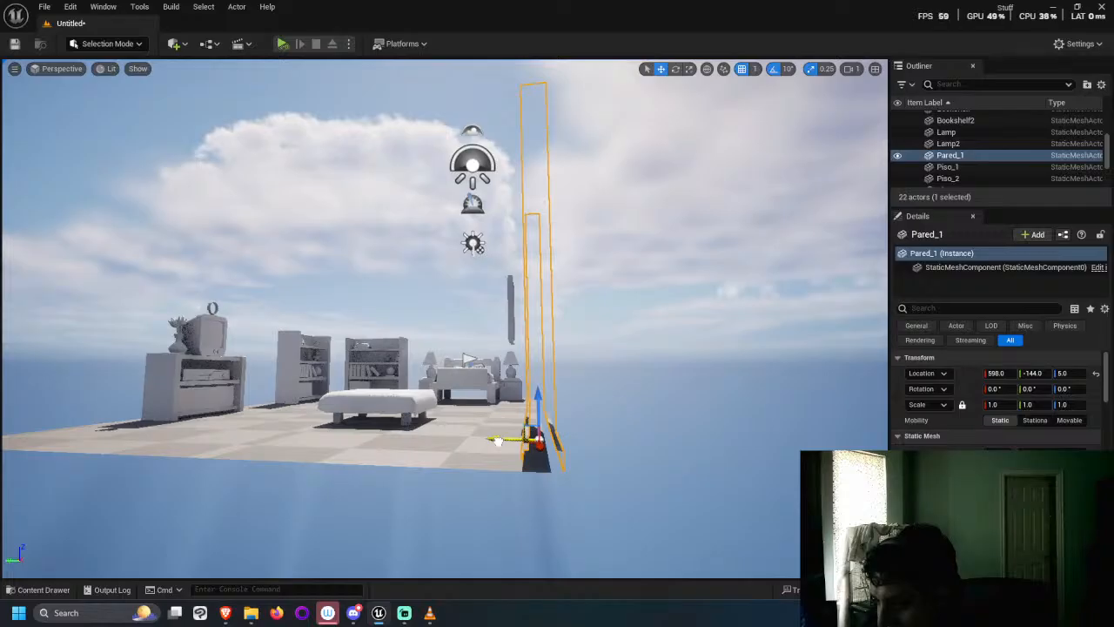
left_click_drag(497, 442, 503, 441)
key("f")
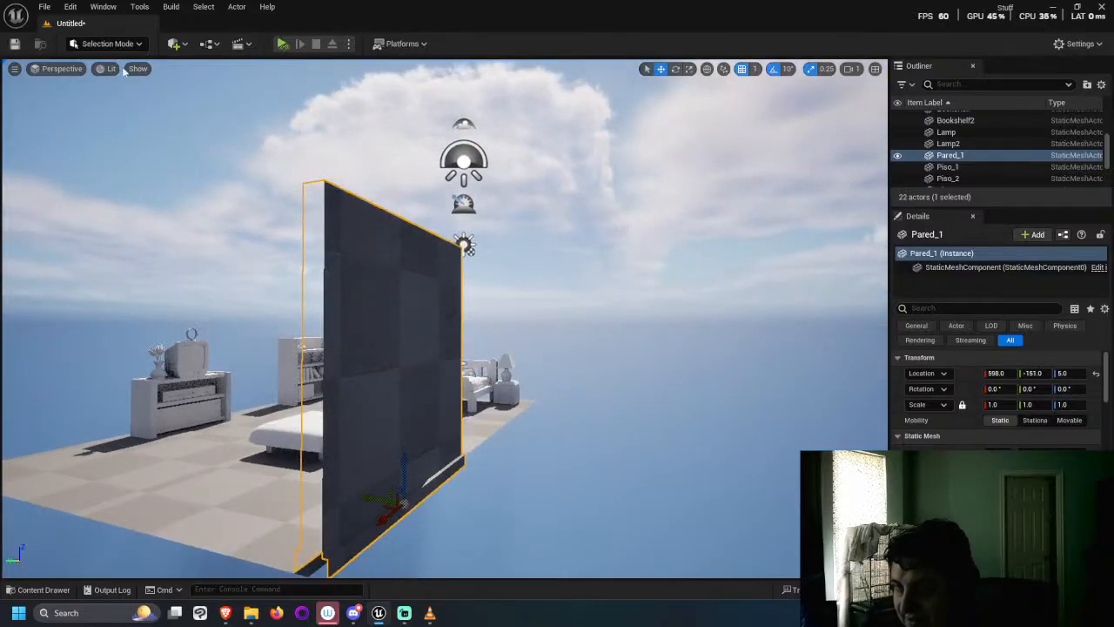
Step: Switch the viewport to the Top view and slide the Pared_1 wall to X 600 so it matches the floor tile's ends
left_click(56, 69)
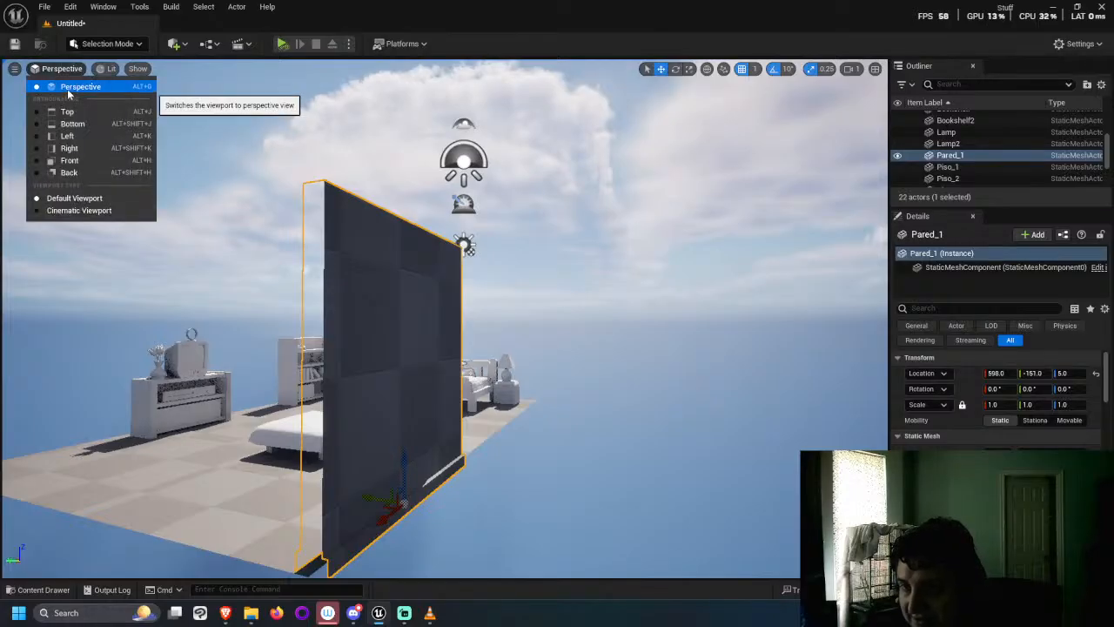
left_click(67, 87)
left_click(56, 69)
left_click(69, 113)
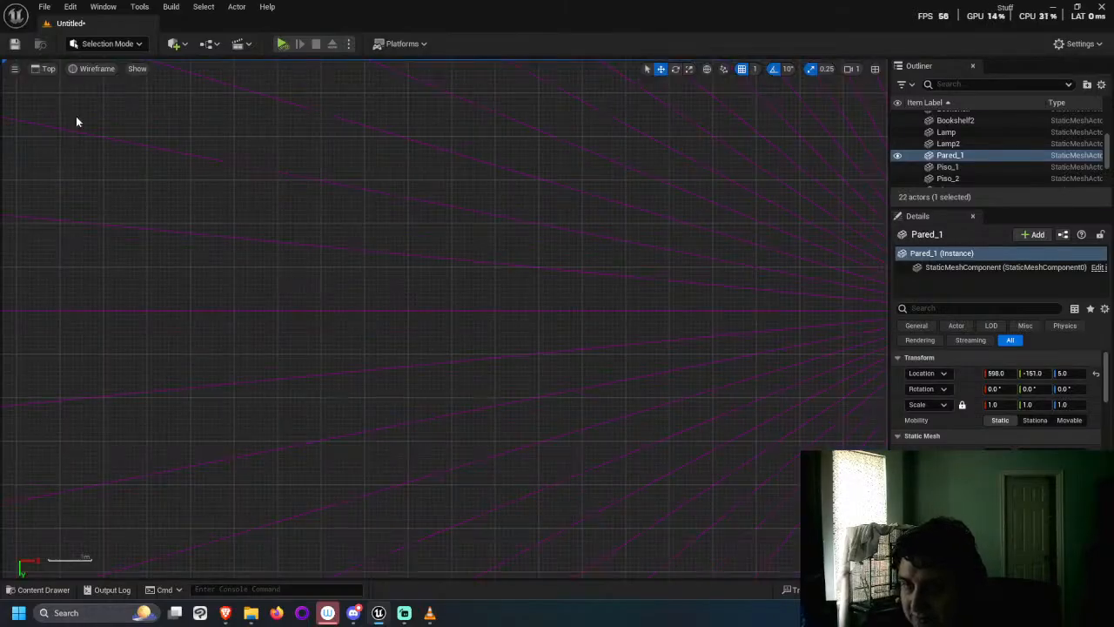
scroll(497, 310, "down", 6)
scroll(842, 314, "up", 6)
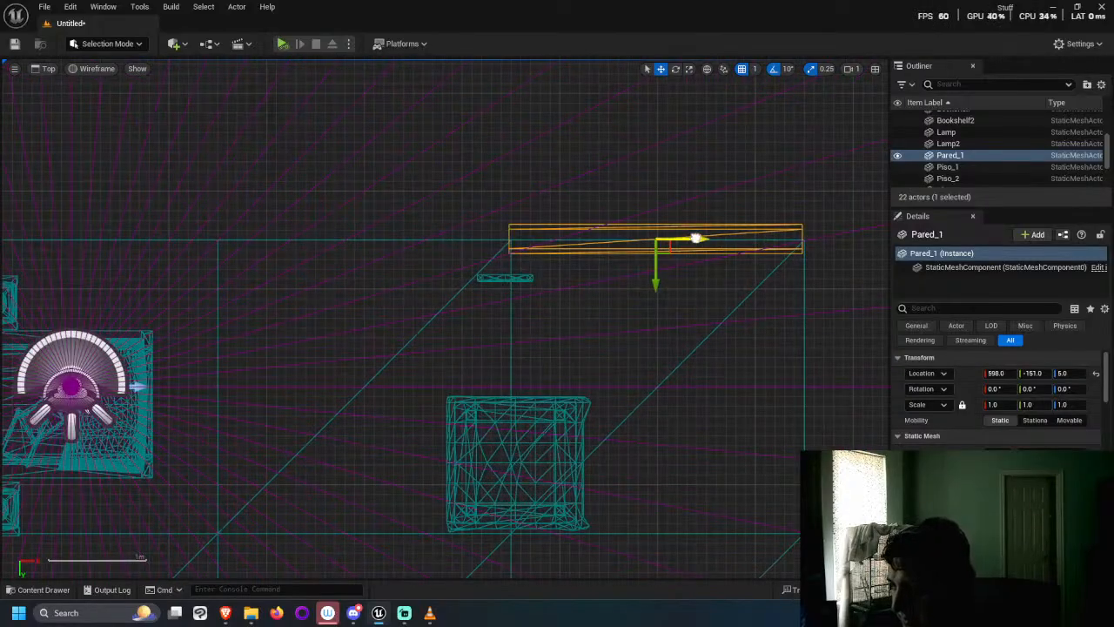
left_click_drag(696, 236, 696, 235)
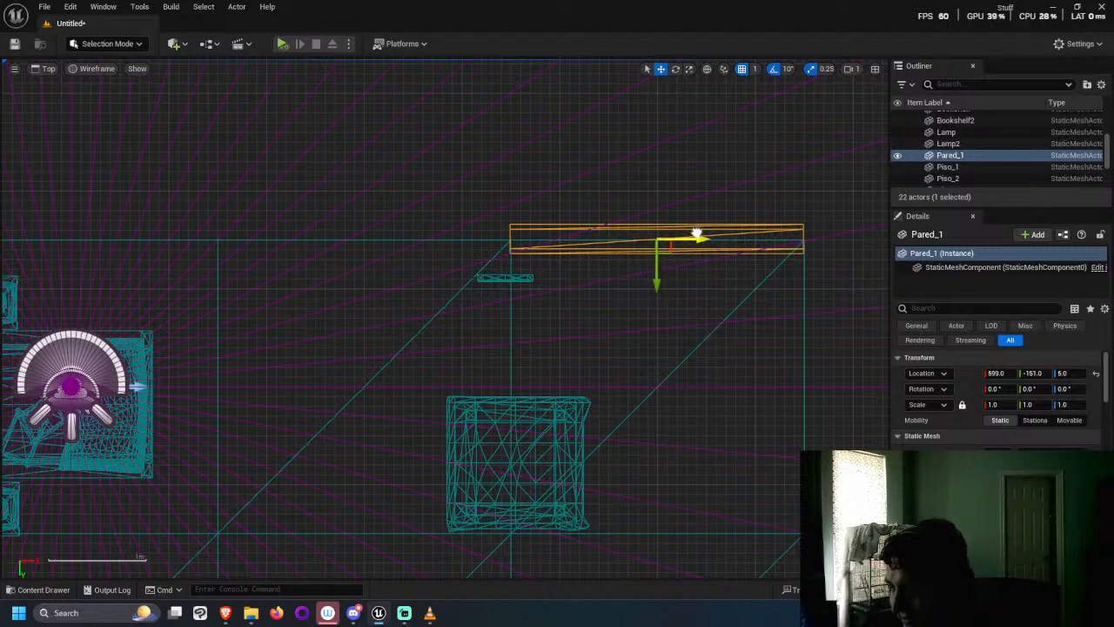
mouse_move(697, 235)
left_mouse_down()
mouse_move(712, 243)
mouse_move(695, 252)
left_mouse_up()
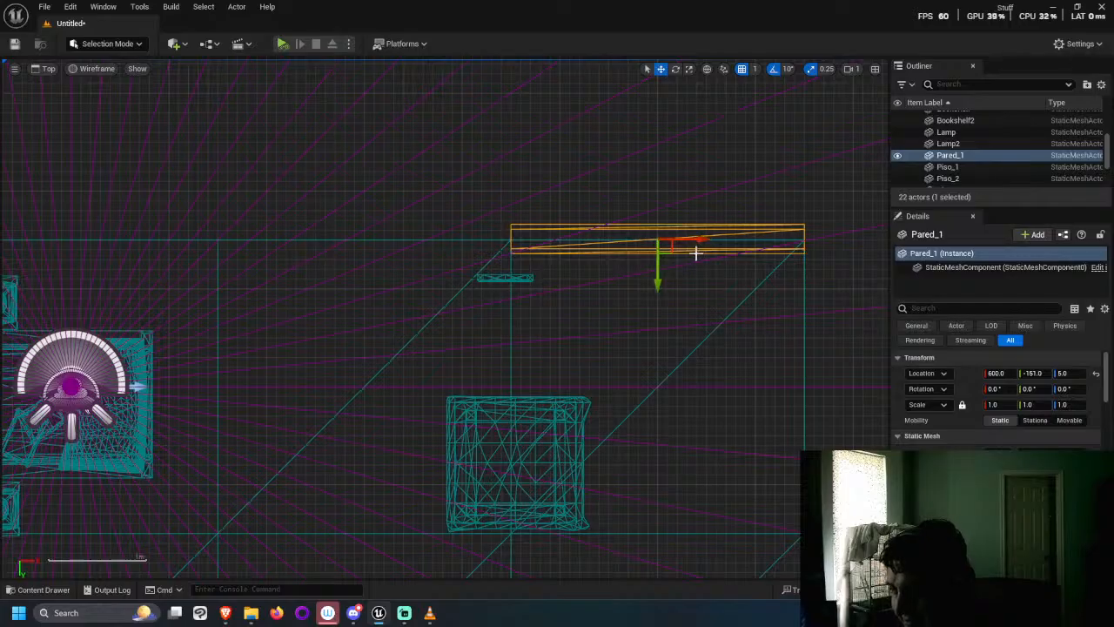
Step: Duplicate the Pared_1 wall along the floor edge toward the bed, placing the copy at about X 297, Y -150
scroll(416, 324, "down", 3)
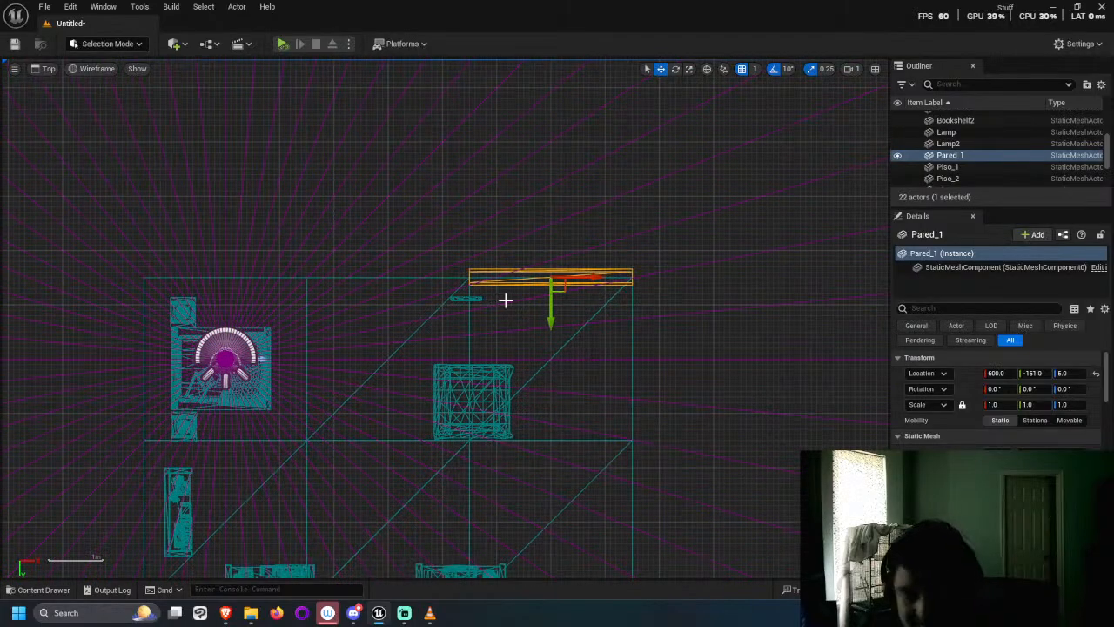
left_click_drag(584, 277, 422, 277, "alt")
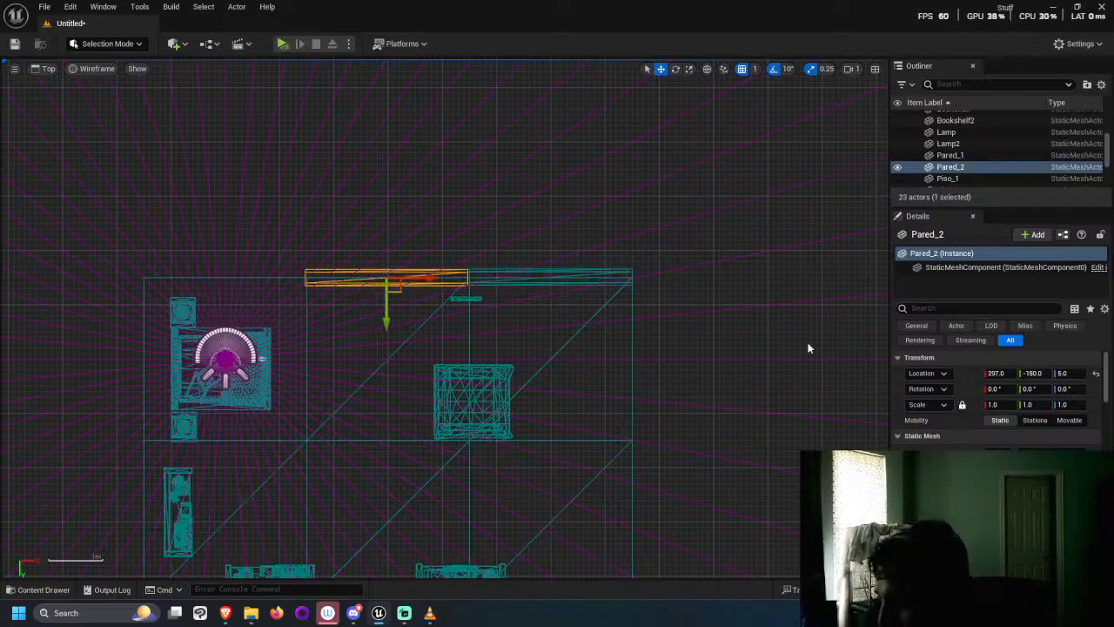
left_click(568, 273)
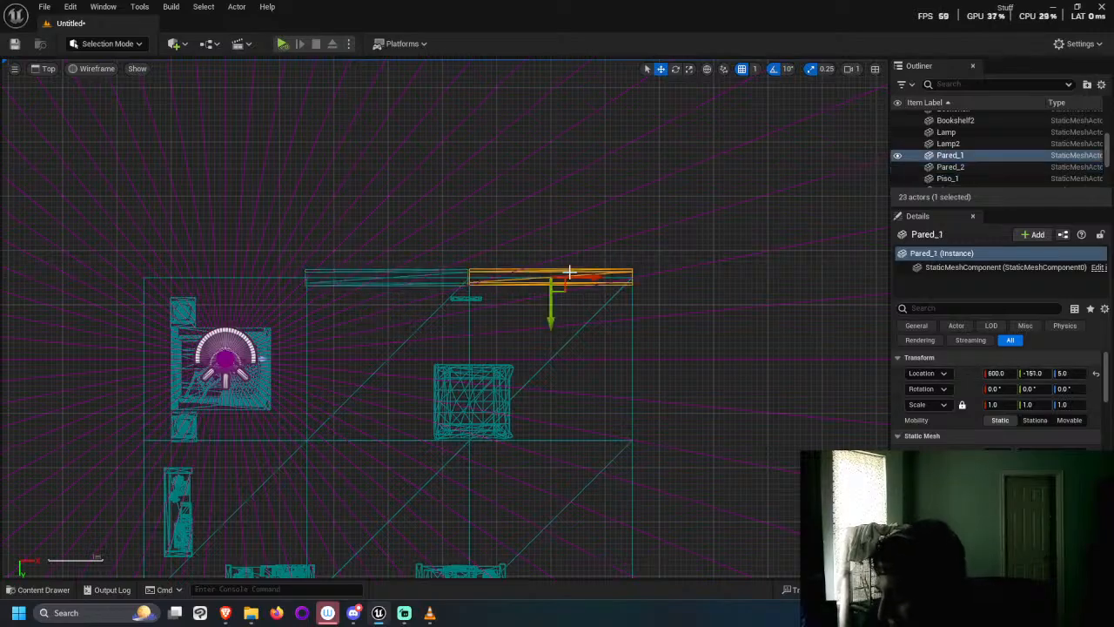
left_click(382, 275)
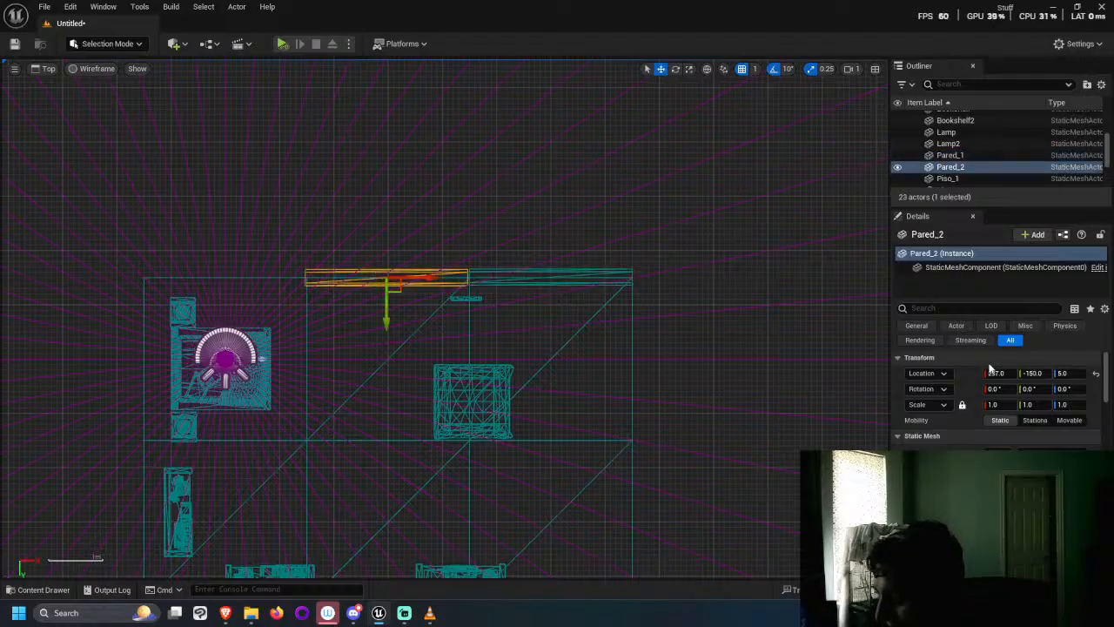
Step: Set the original Pared_1 wall's Y location to -150
left_click(562, 273)
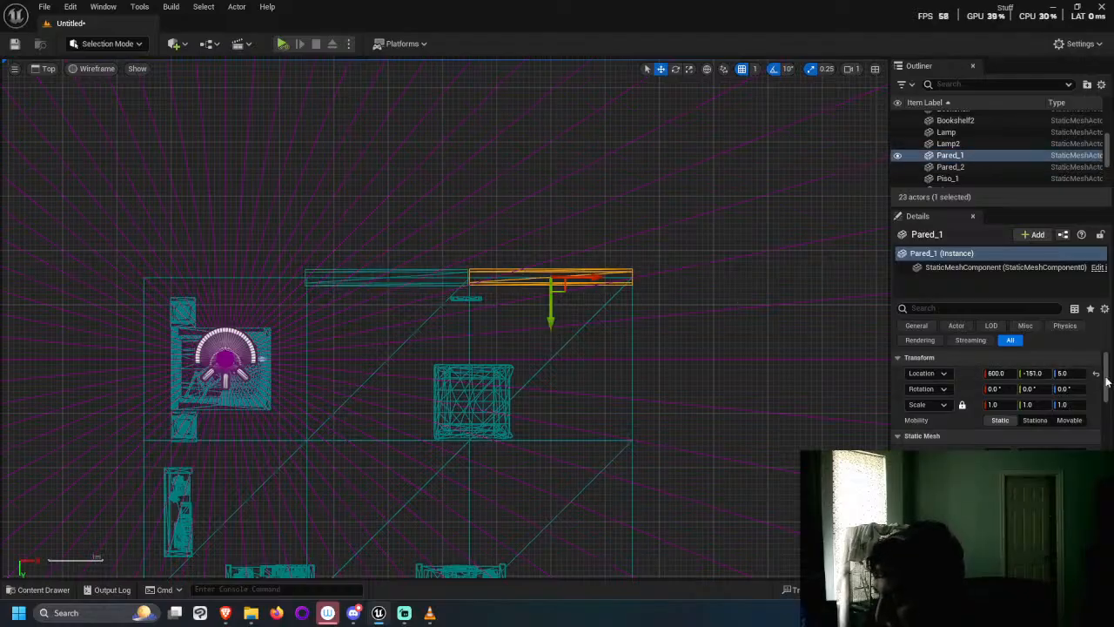
left_click(1033, 374)
type("-1")
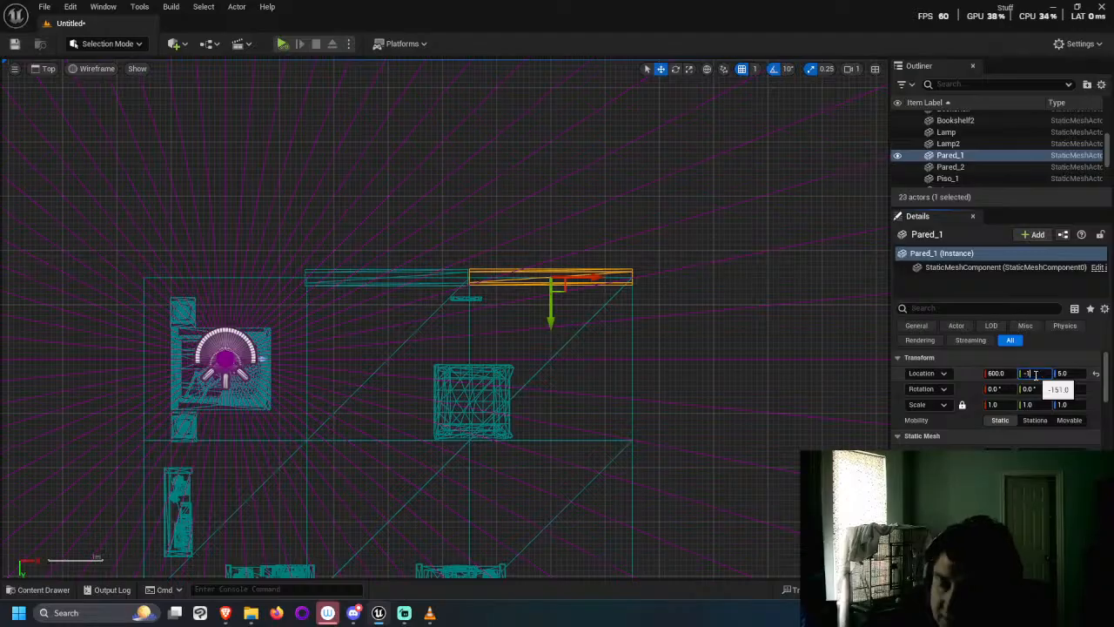
type("50")
key("Return")
Step: Slide the Pared_2 wall to X 300 so it meets the end of Pared_1
scroll(360, 251, "up", 1)
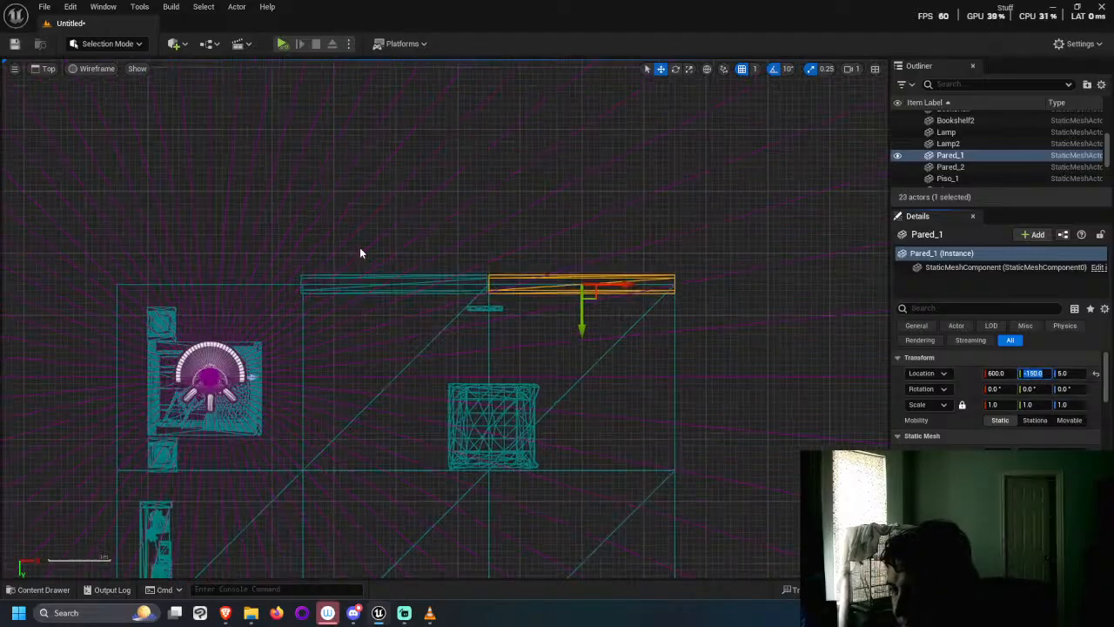
scroll(360, 252, "up", 1)
left_click(534, 291)
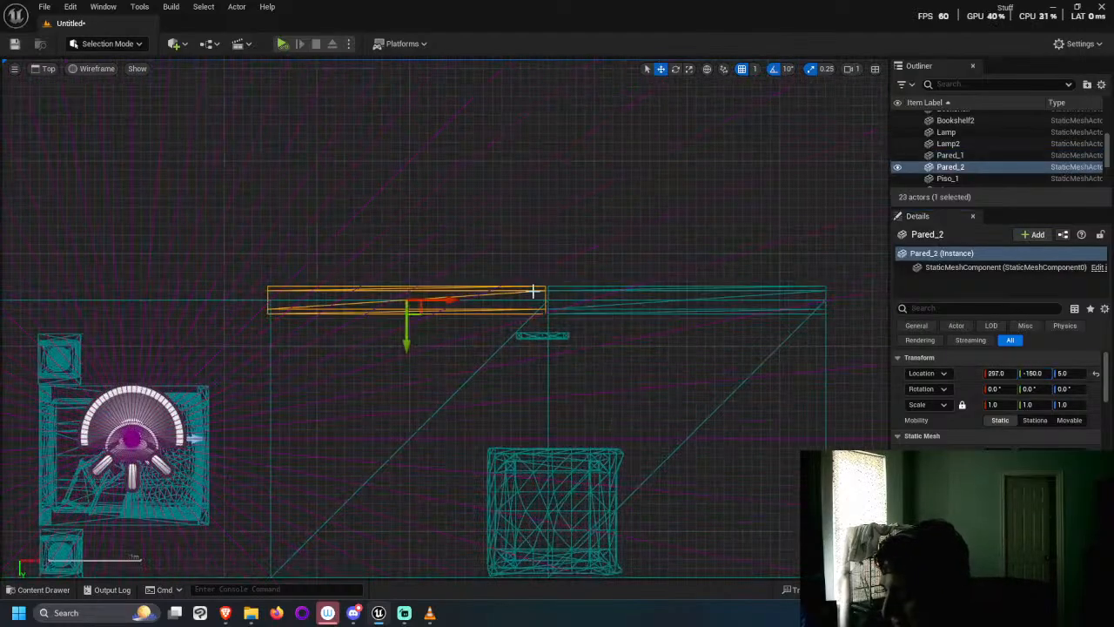
scroll(418, 319, "up", 1)
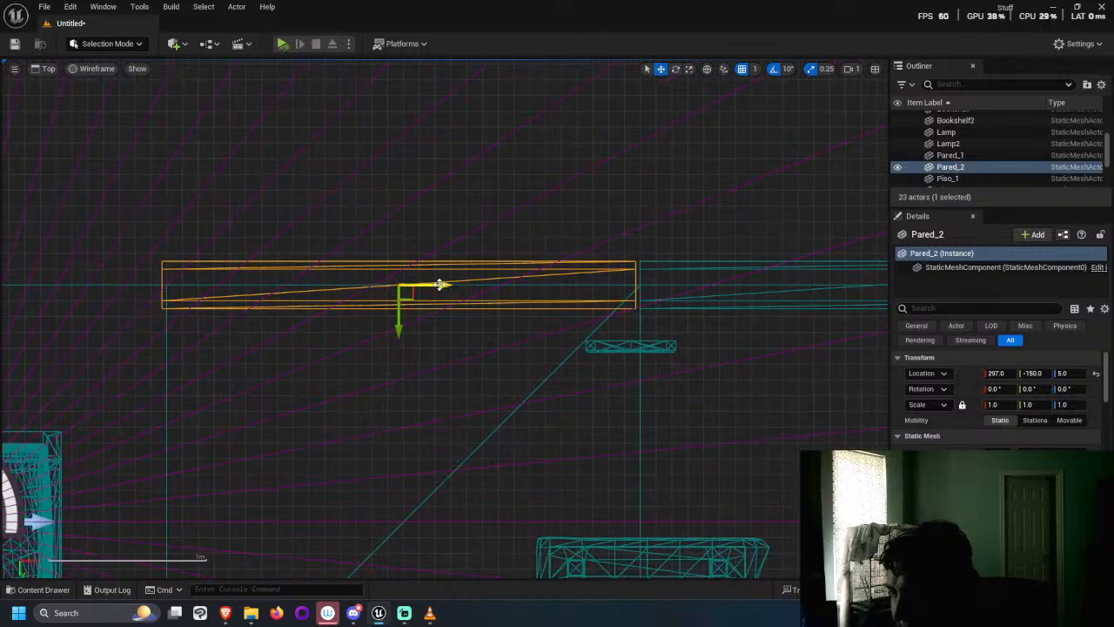
left_click_drag(440, 282, 445, 280)
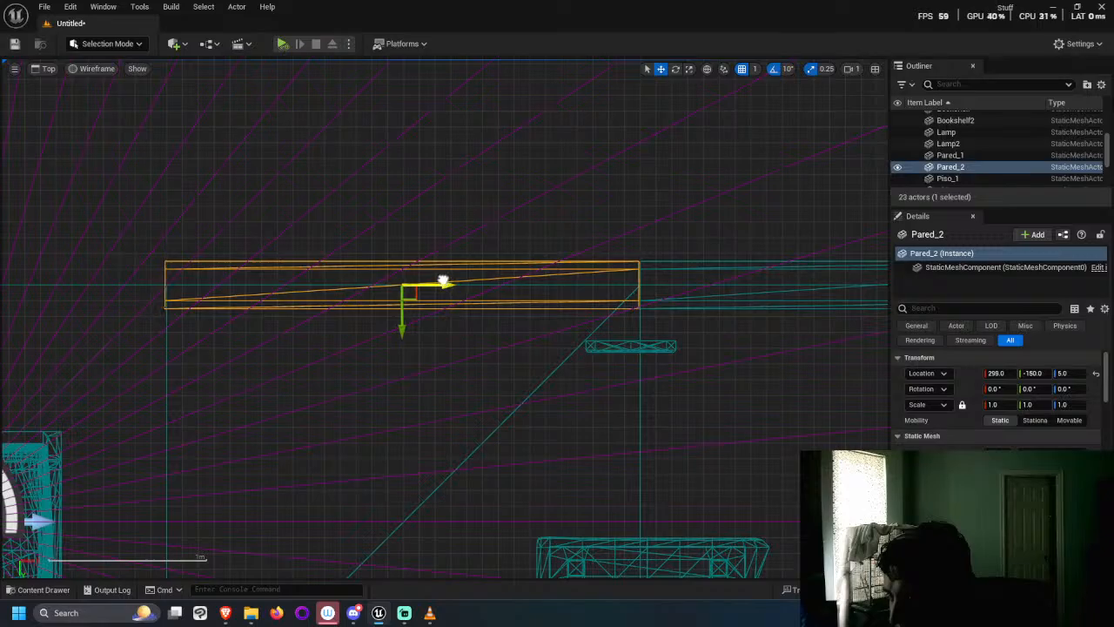
left_click_drag(446, 277, 445, 276)
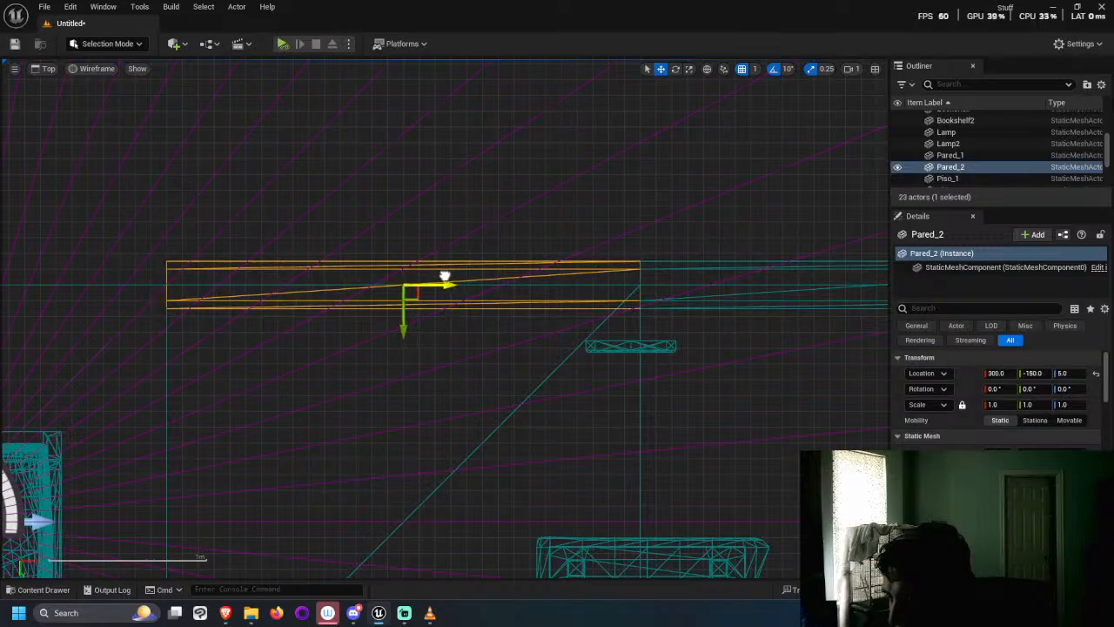
Step: Move the poster against the inner face of the walls at about Y -132 and center it on the wall joint at about X 451
left_click(635, 350)
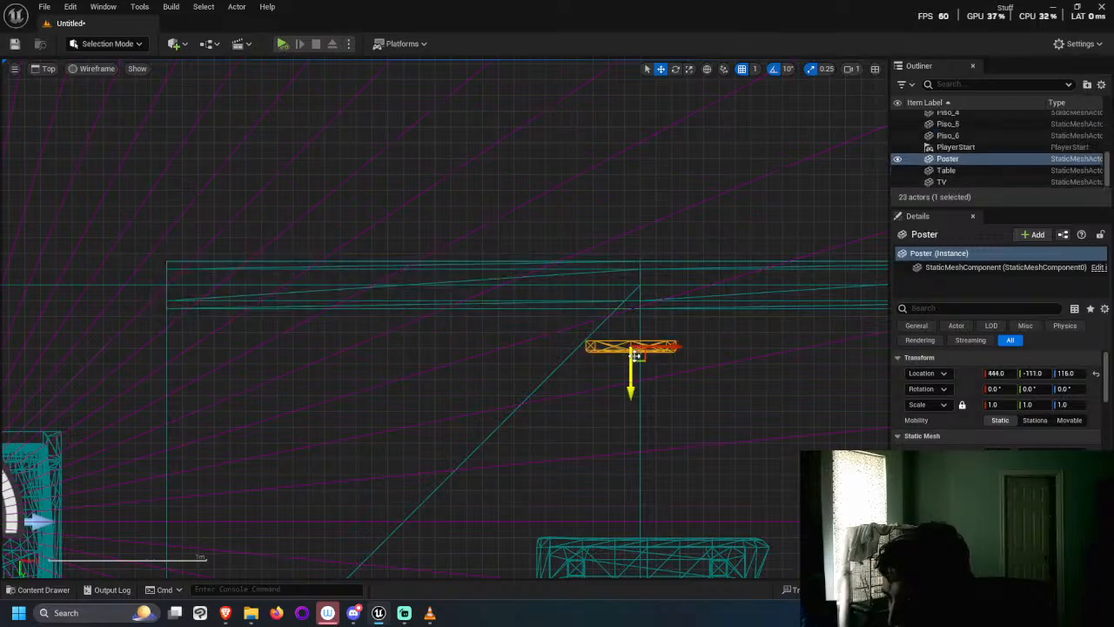
left_click_drag(632, 389, 630, 358)
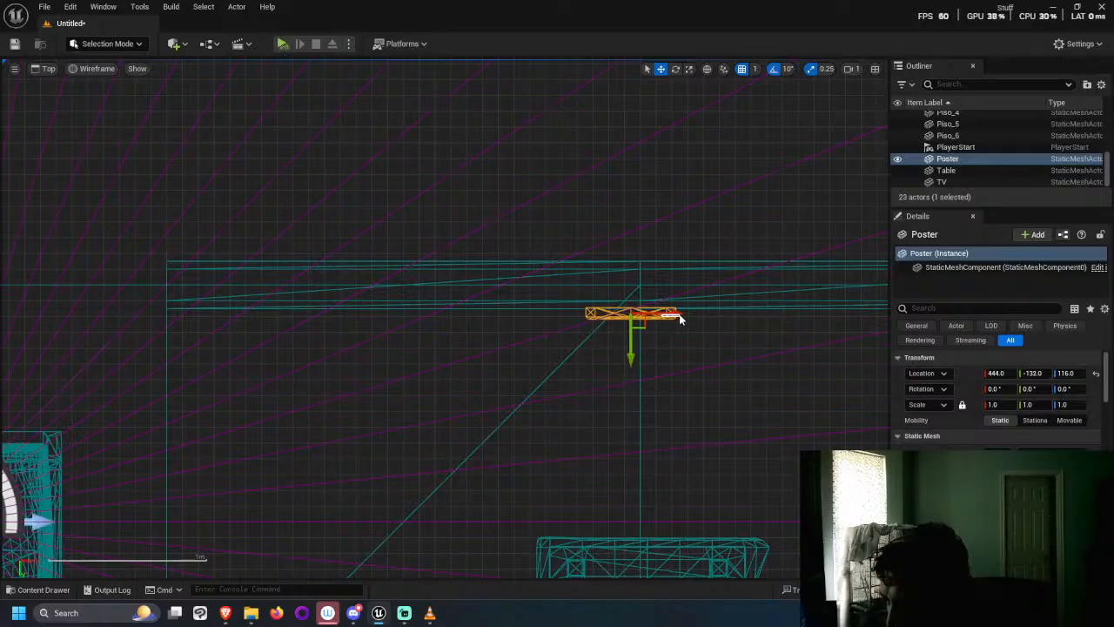
left_click_drag(681, 318, 679, 313)
Step: Move the table to about X 453, Y 42, lining it up with the poster and bringing it closer to the wall
scroll(658, 350, "down", 3)
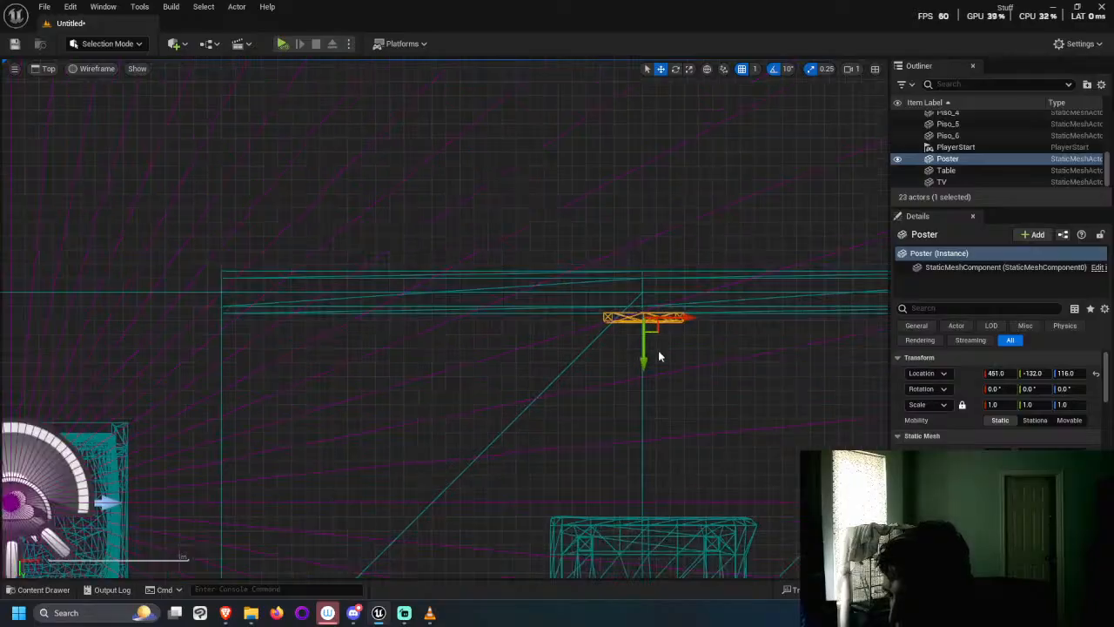
left_click(671, 456)
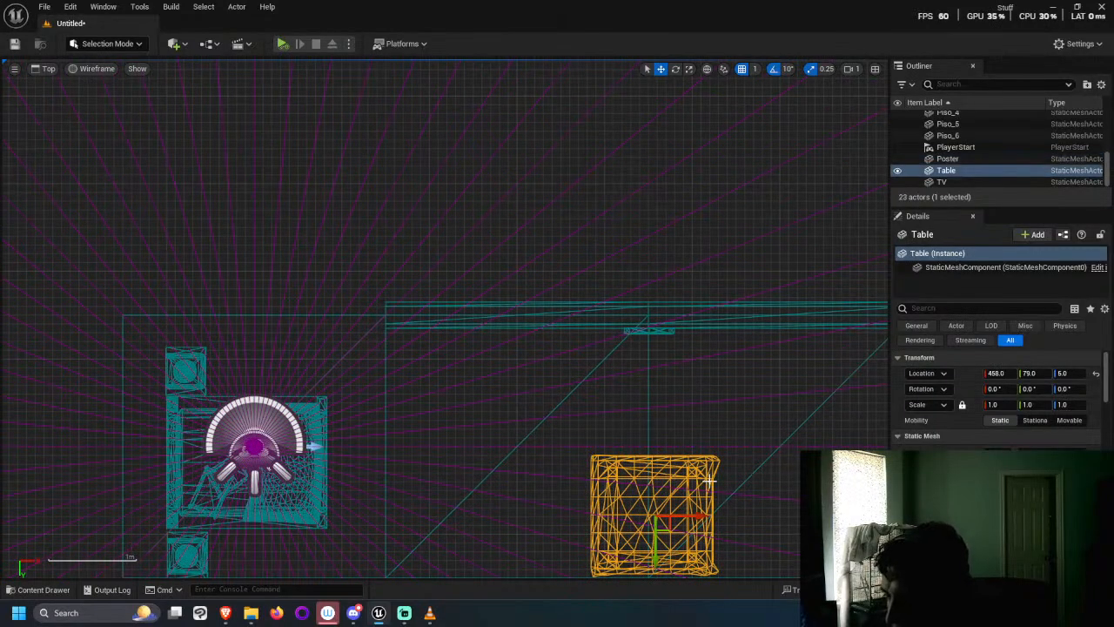
left_click_drag(697, 515, 692, 515)
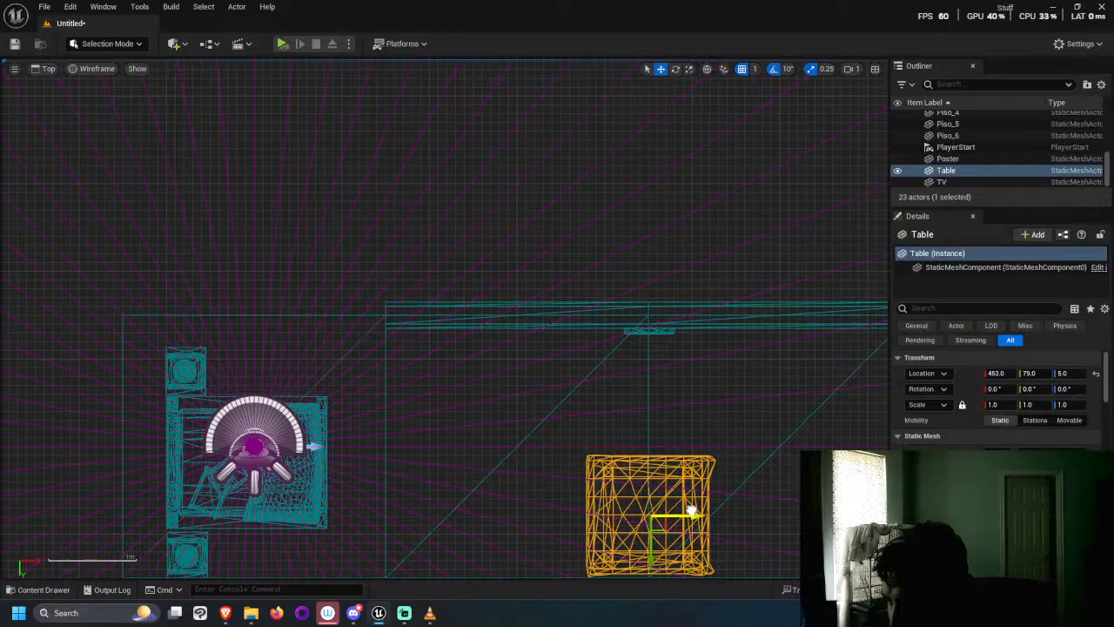
scroll(646, 331, "down", 1)
scroll(646, 330, "down", 1)
left_click(687, 206)
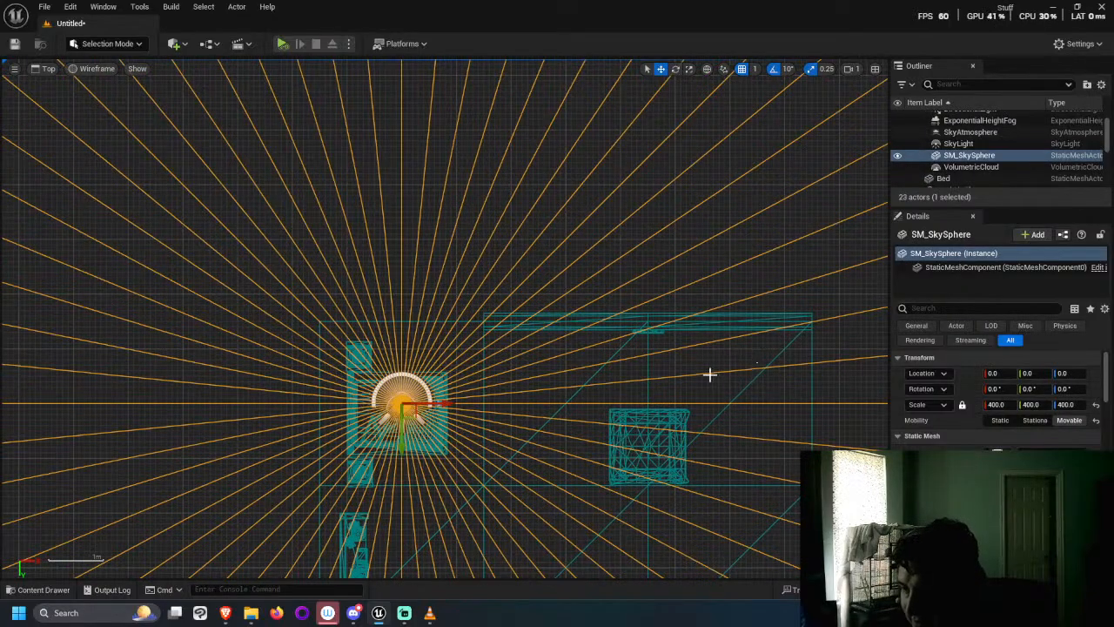
left_click(651, 414)
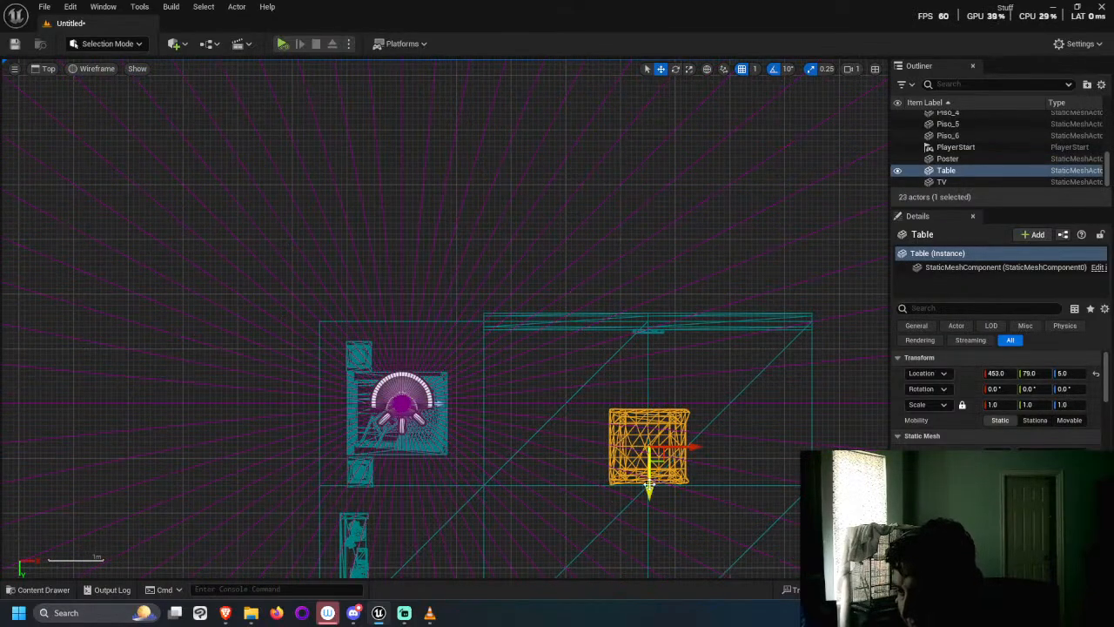
left_click_drag(655, 484, 665, 456)
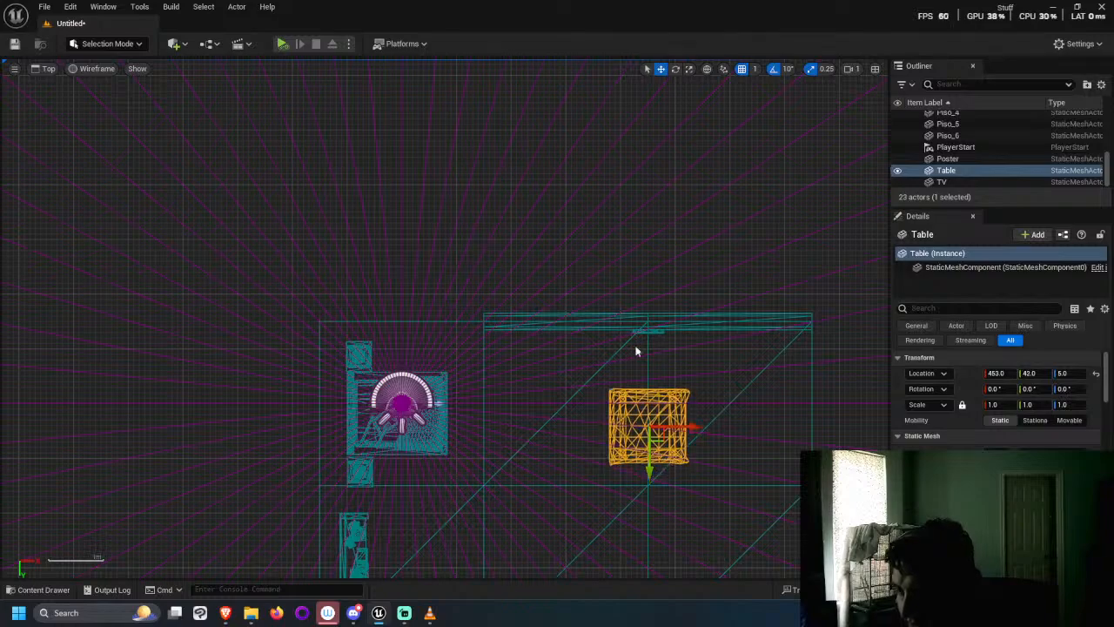
Step: Duplicate the Pared_2 wall and set the copy's Y location to -150
scroll(607, 304, "down", 3)
scroll(608, 307, "up", 1)
left_click(635, 283)
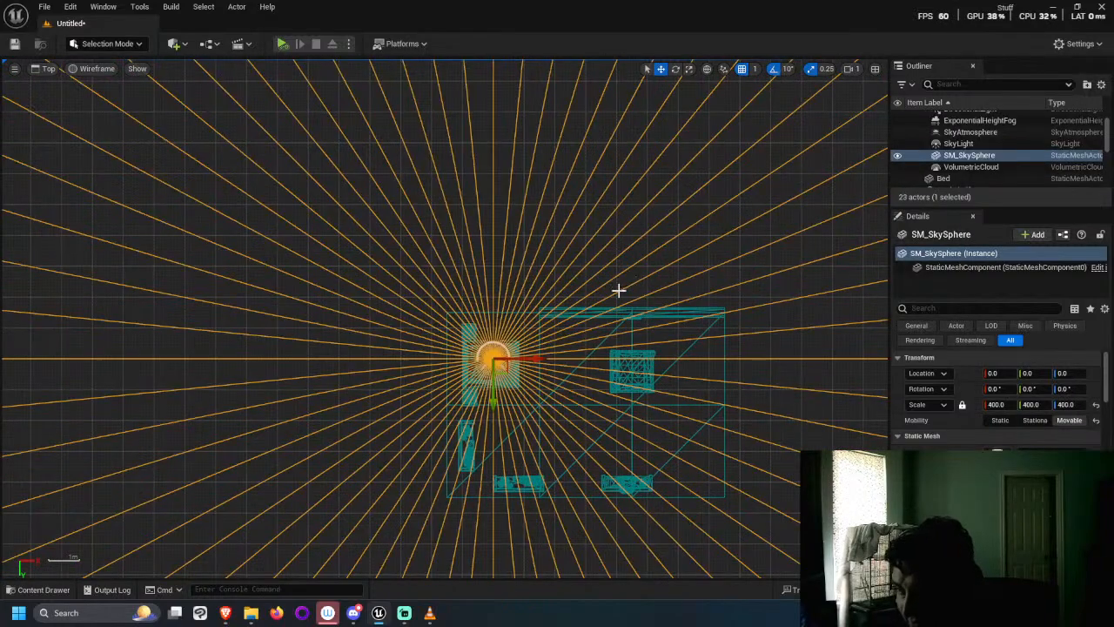
scroll(569, 322, "up", 3)
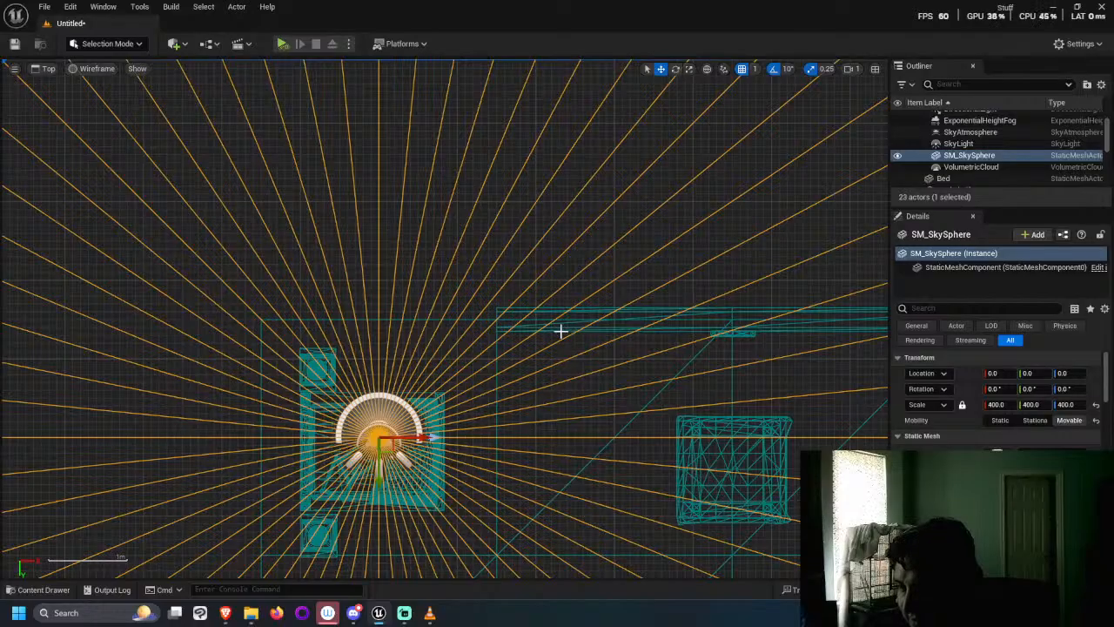
left_click(561, 331)
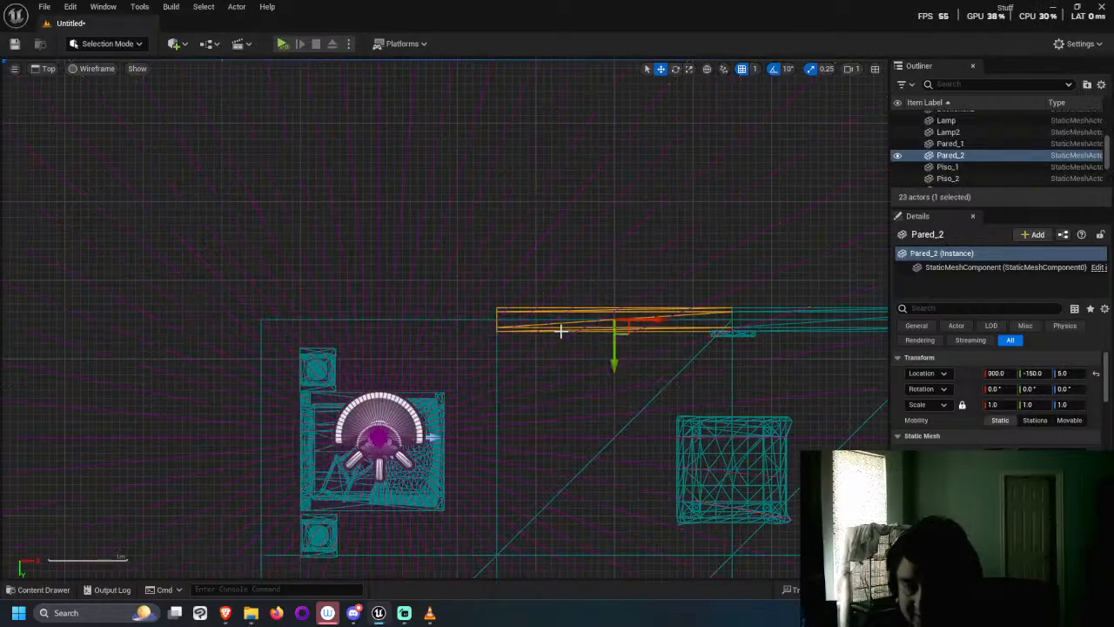
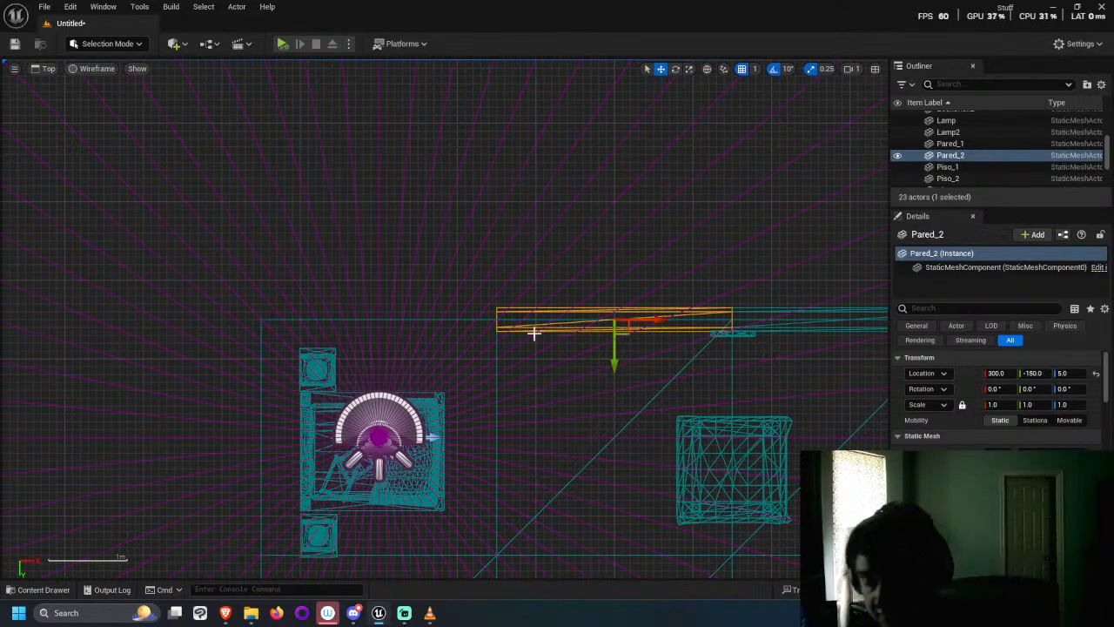
key("ctrl+d")
left_click(1032, 372)
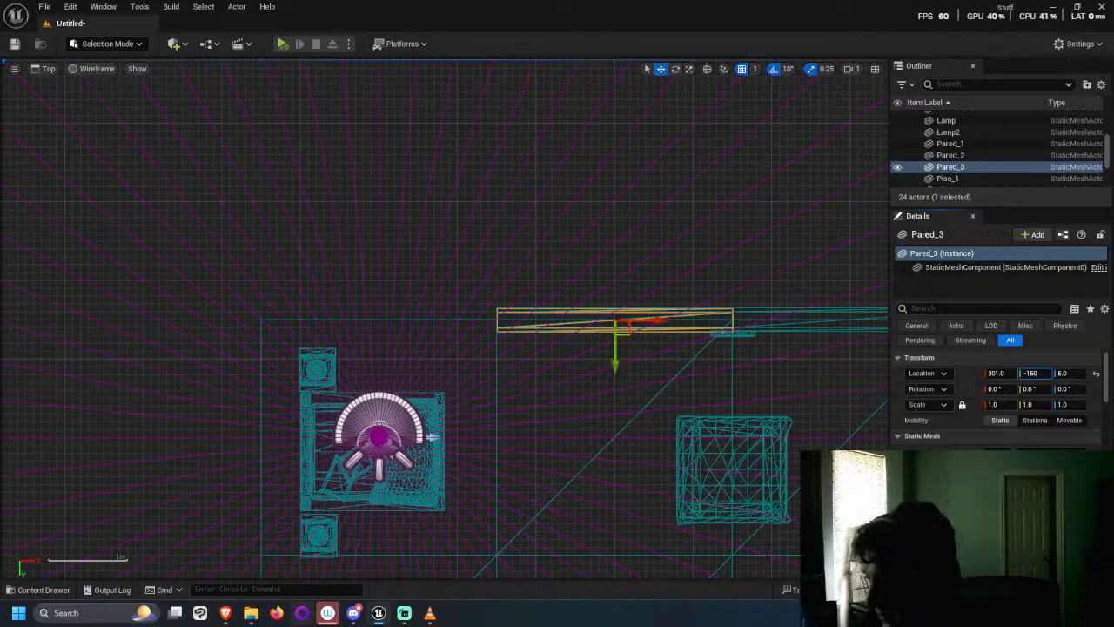
type("-150")
key("Return")
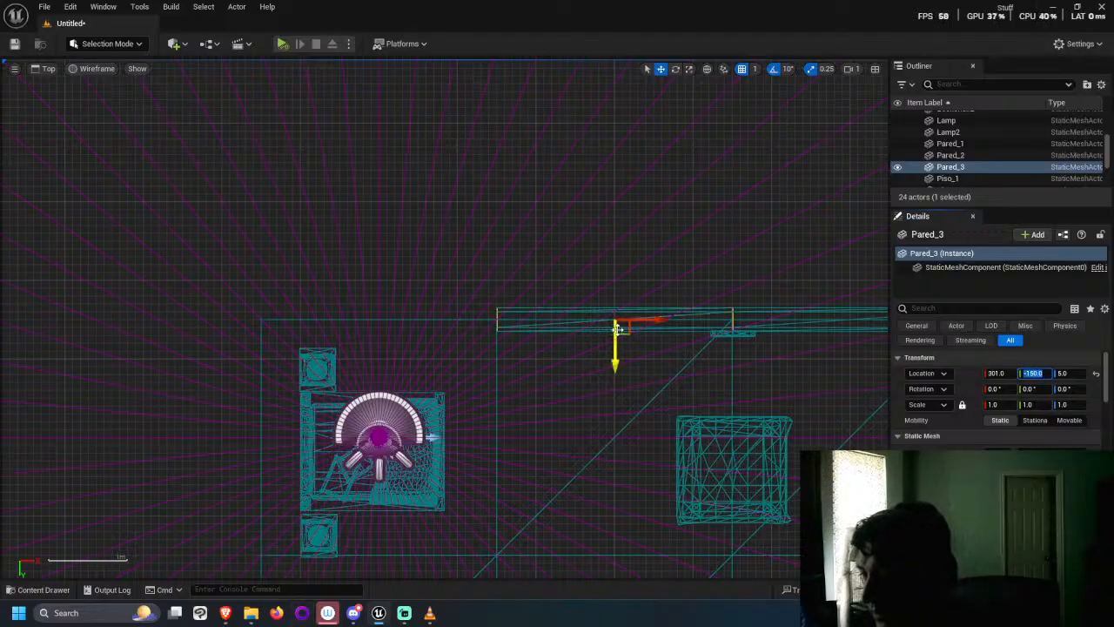
Step: Slide the Pared_3 wall along the floor edge to X 0 so it lines up with the floor tile under the bed
left_click_drag(656, 319, 418, 317)
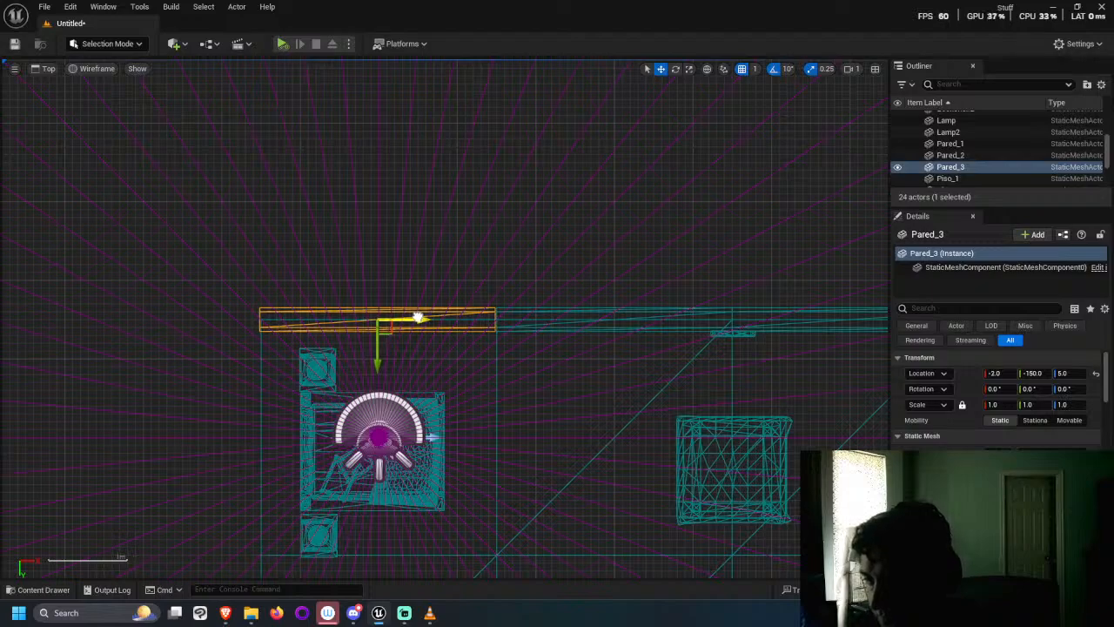
scroll(418, 318, "up", 3)
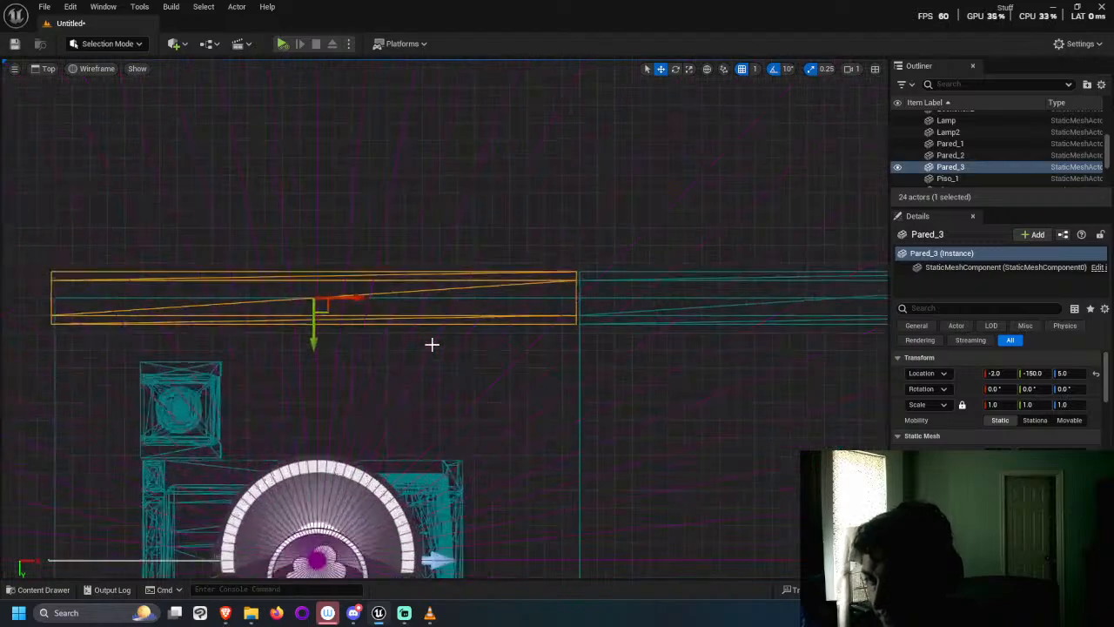
left_click_drag(356, 293, 358, 331)
Step: Duplicate the Pared_3 wall, rotate the copy 90° about Z and place it along the floor edge behind the bed's headboard
scroll(362, 329, "down", 3)
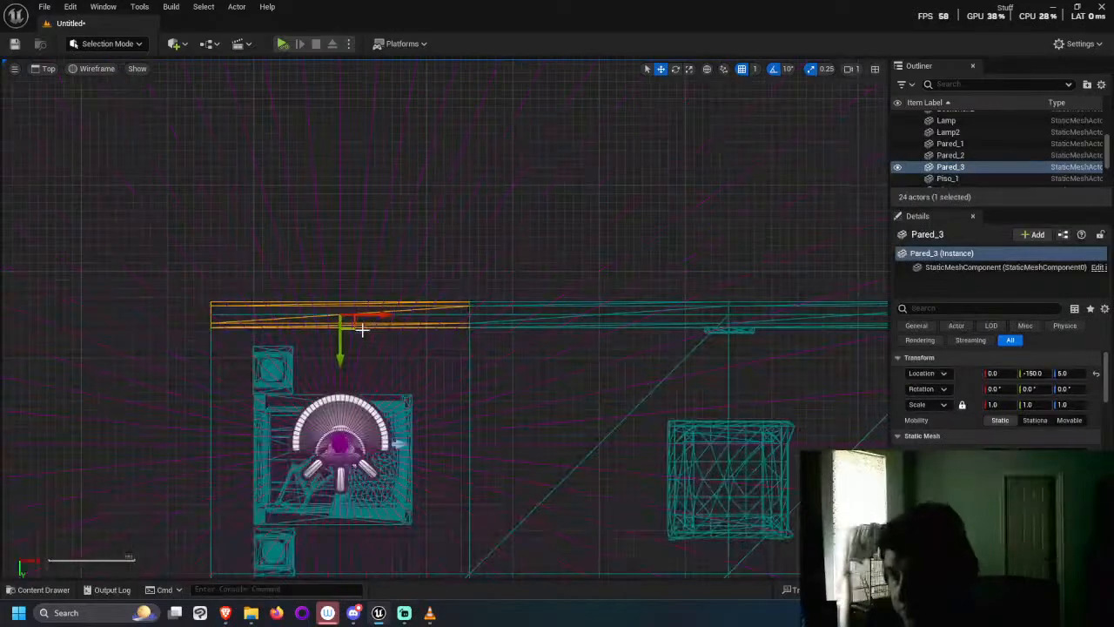
scroll(362, 329, "down", 3)
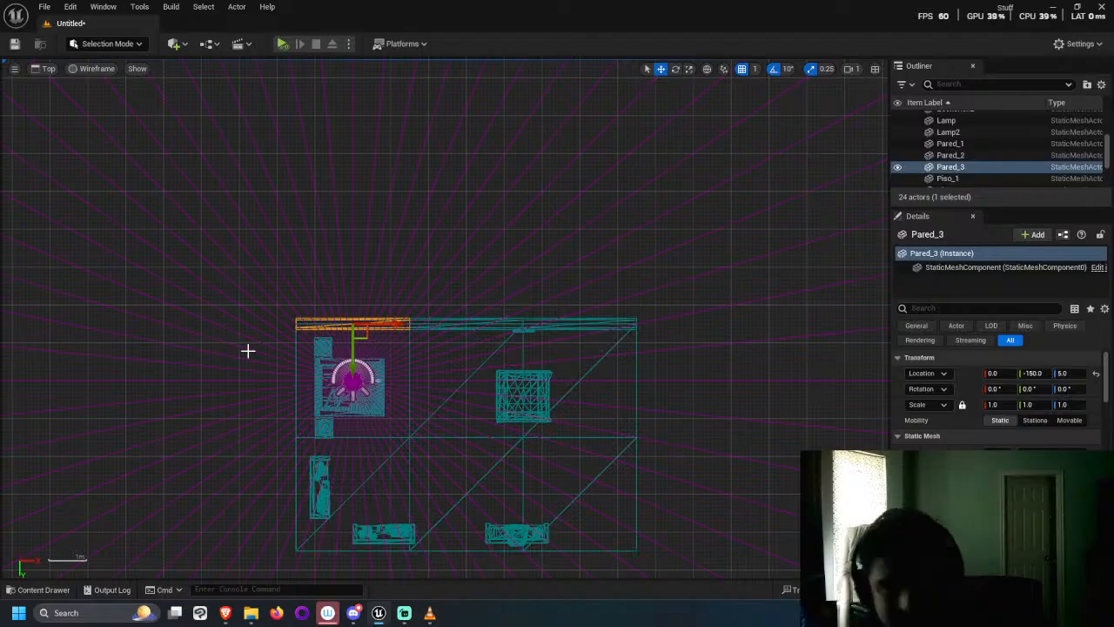
key("ctrl+d")
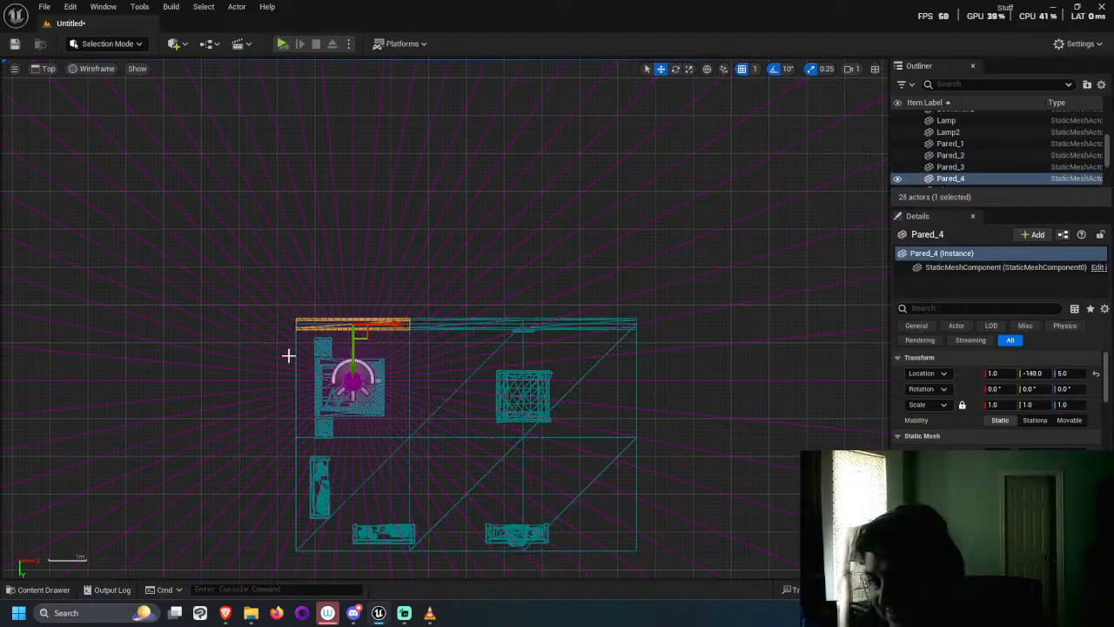
left_click_drag(355, 336, 304, 446)
key("e")
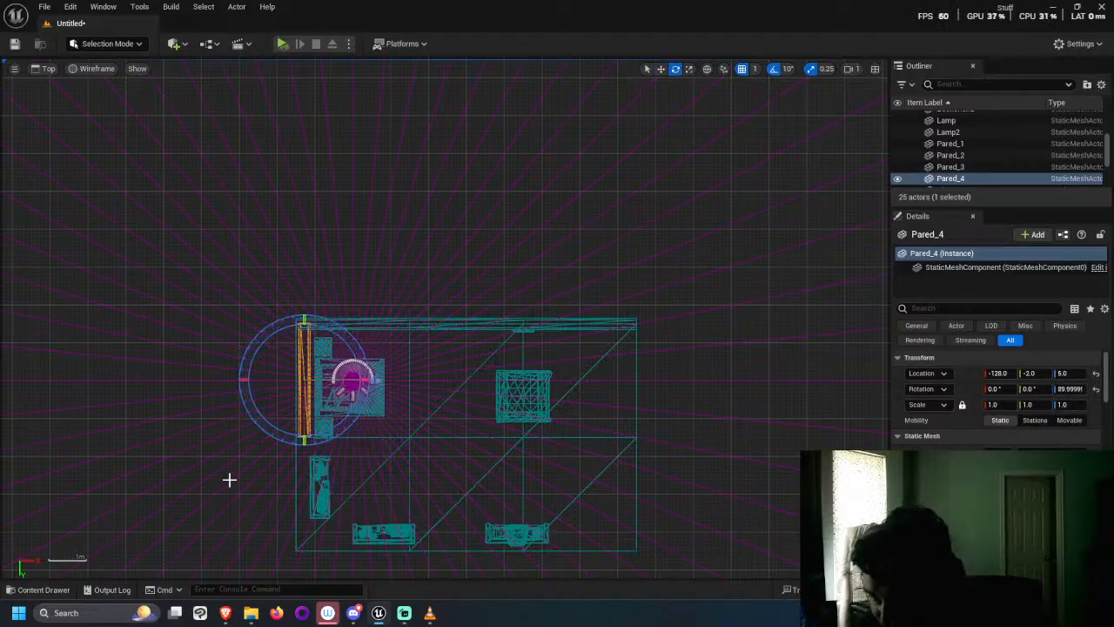
Step: Align the Pared_4 wall with the floor tile under the bed by setting its location to X -150 and Y 0
scroll(235, 475, "up", 3)
scroll(427, 261, "up", 2)
key("w")
left_click_drag(356, 300, 327, 317)
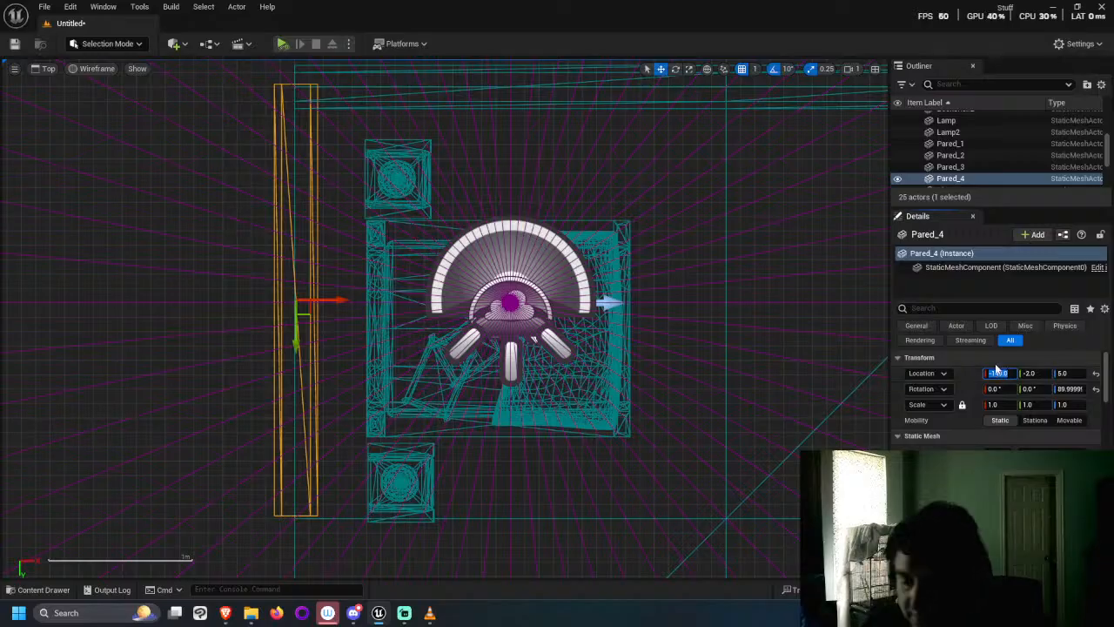
type("50")
key("Return")
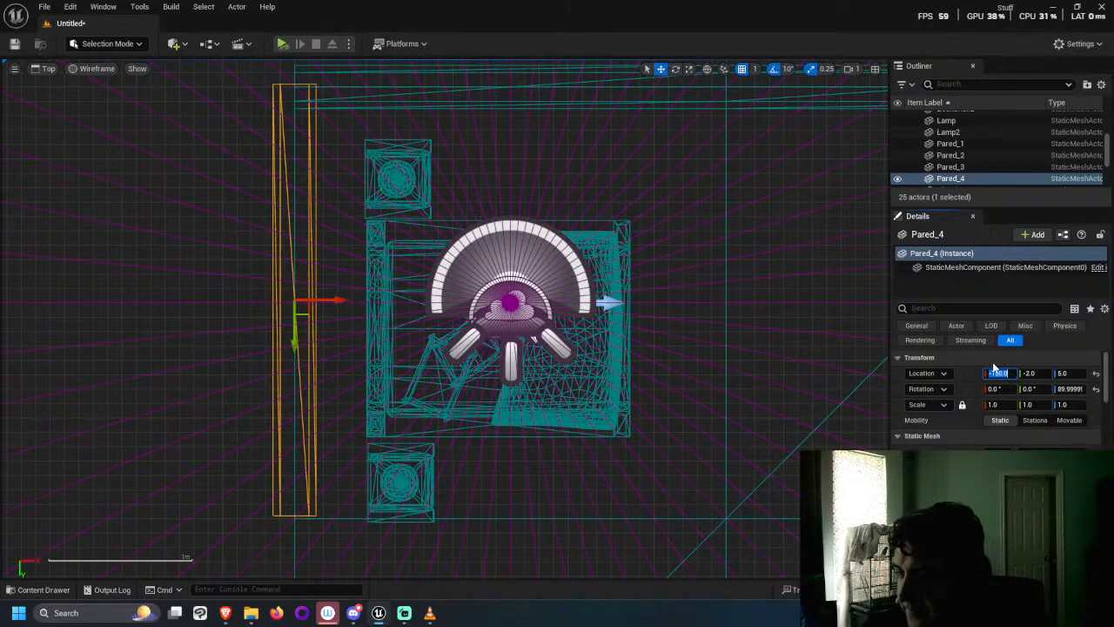
left_click(1031, 372)
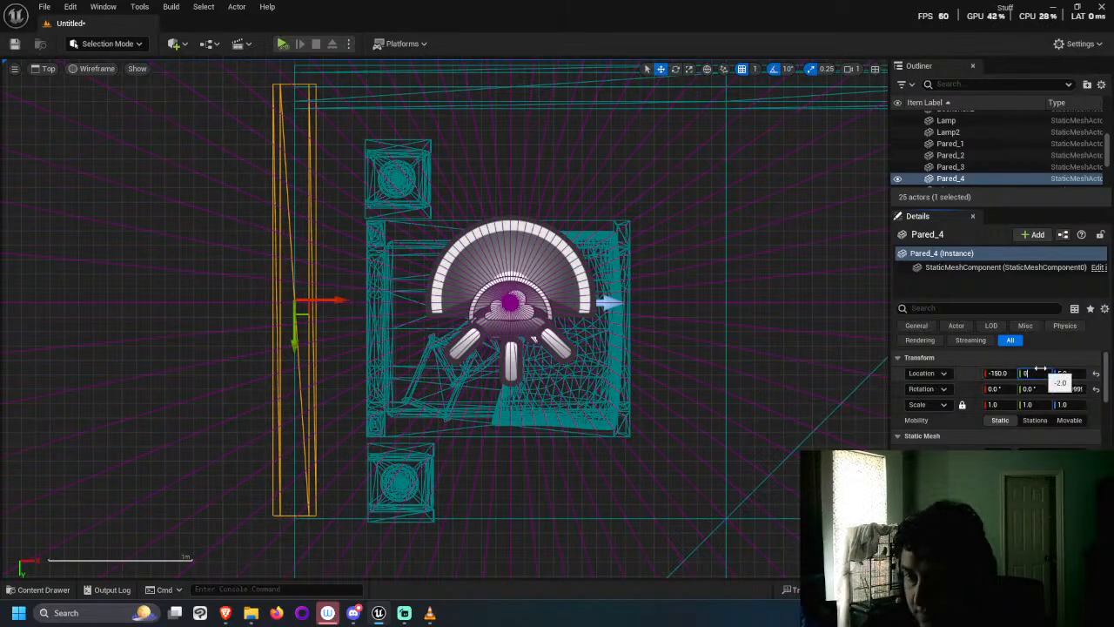
key("Return")
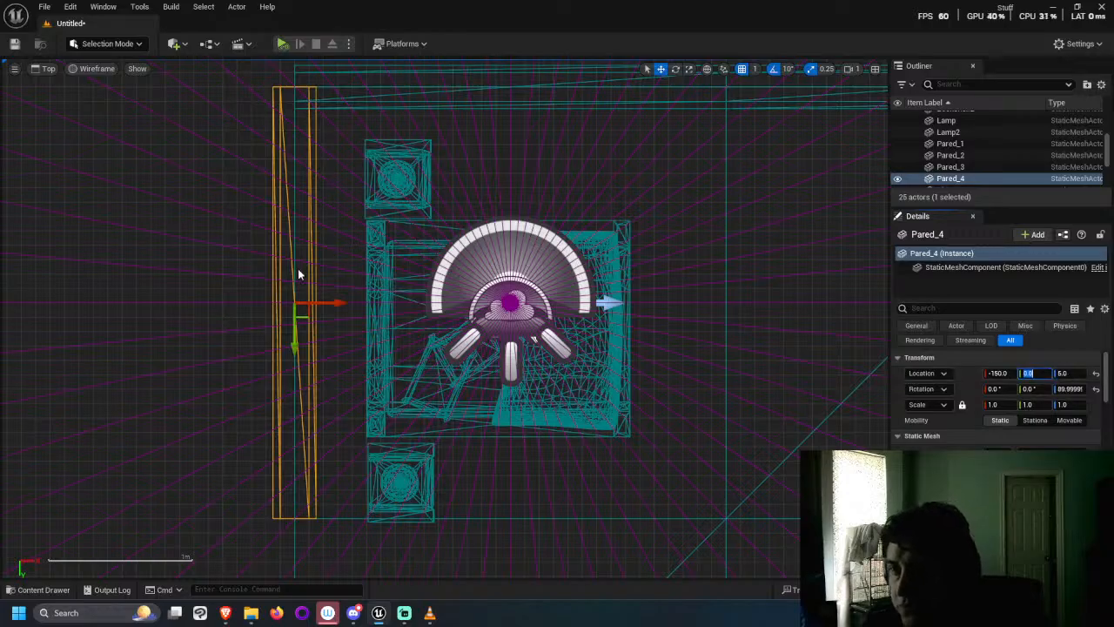
left_click(155, 308)
Step: Duplicate the Pared_4 wall and slide the copy along the floor edge to about Y 281, beside the bookshelf
scroll(155, 308, "down", 2)
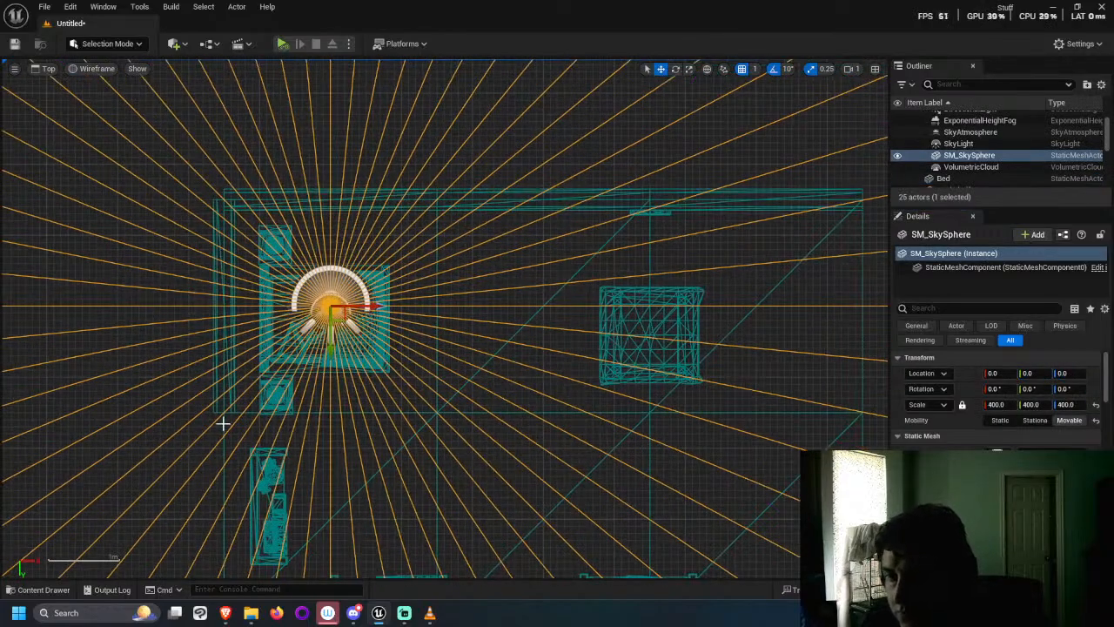
left_click(214, 409)
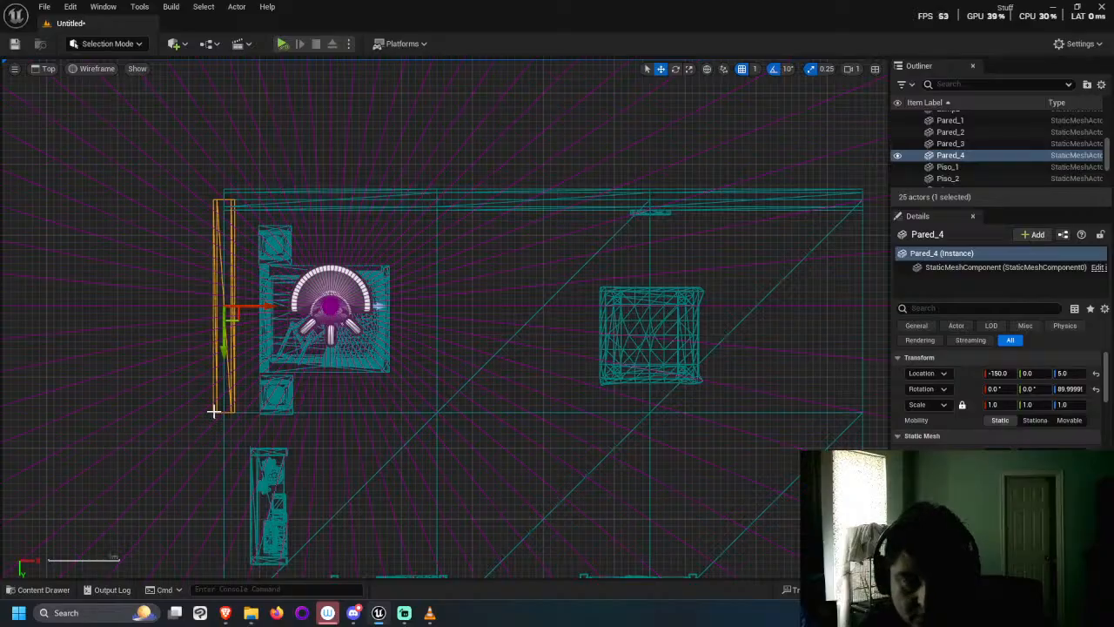
key("ctrl+d")
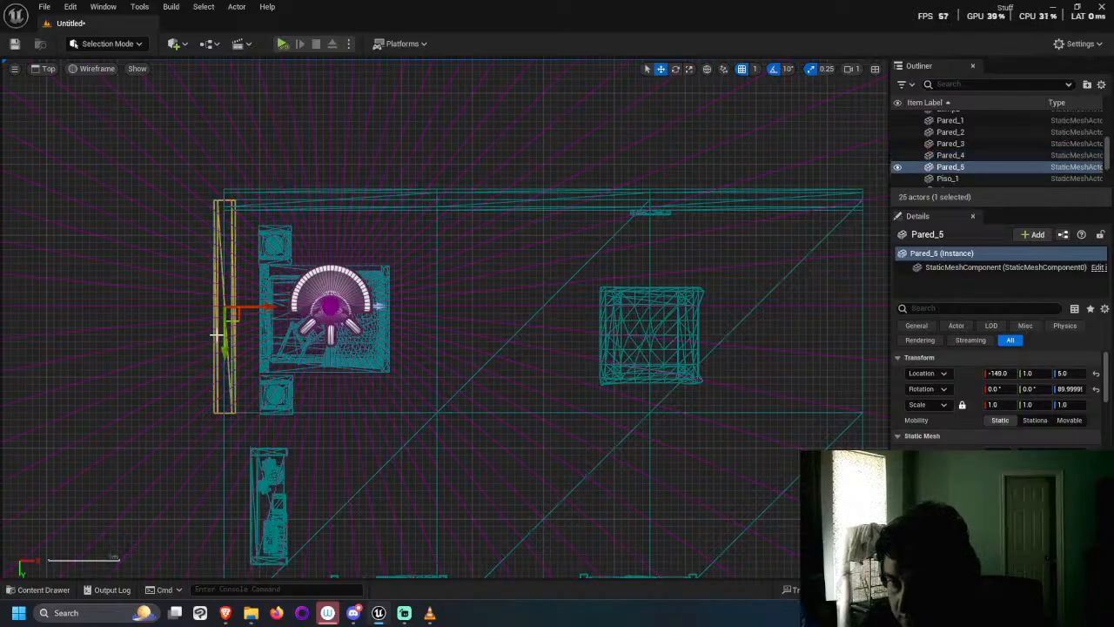
left_click_drag(228, 352, 233, 550)
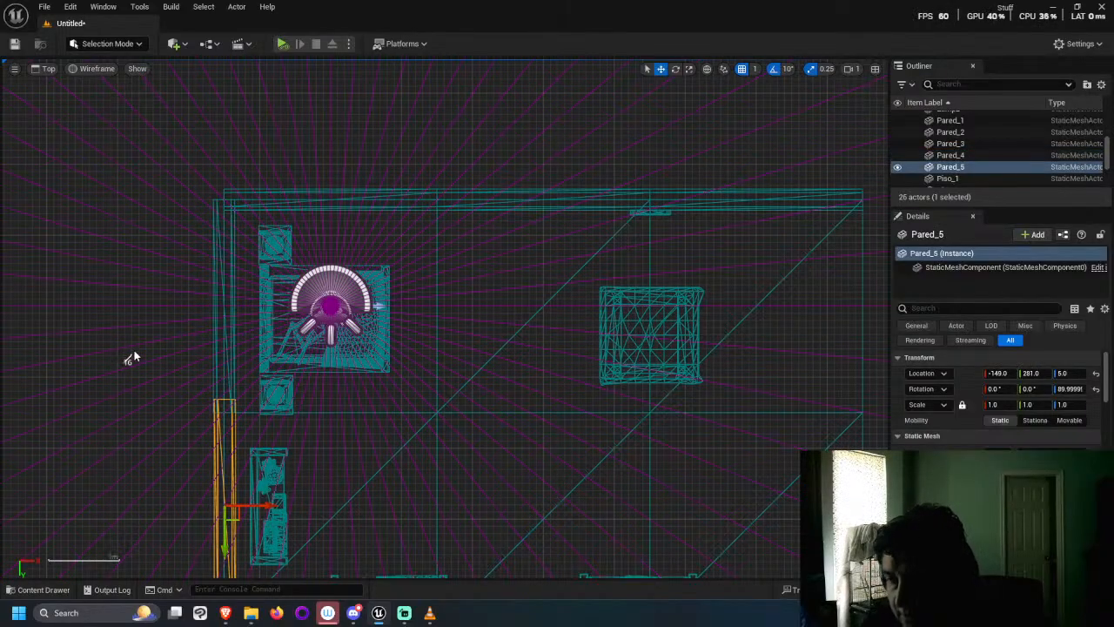
Step: Set the Pared_5 wall's X location to -150 to line it up with the wall behind the bed
middle_click_drag(133, 357, 149, 194)
right_click_drag(157, 325, 203, 85)
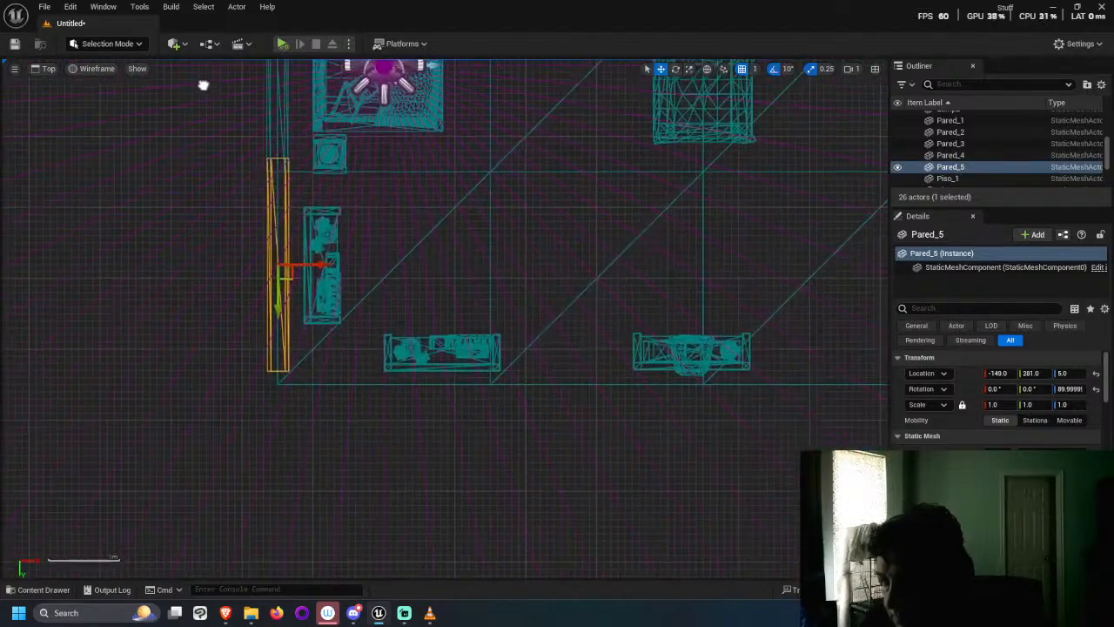
scroll(224, 167, "up", 2)
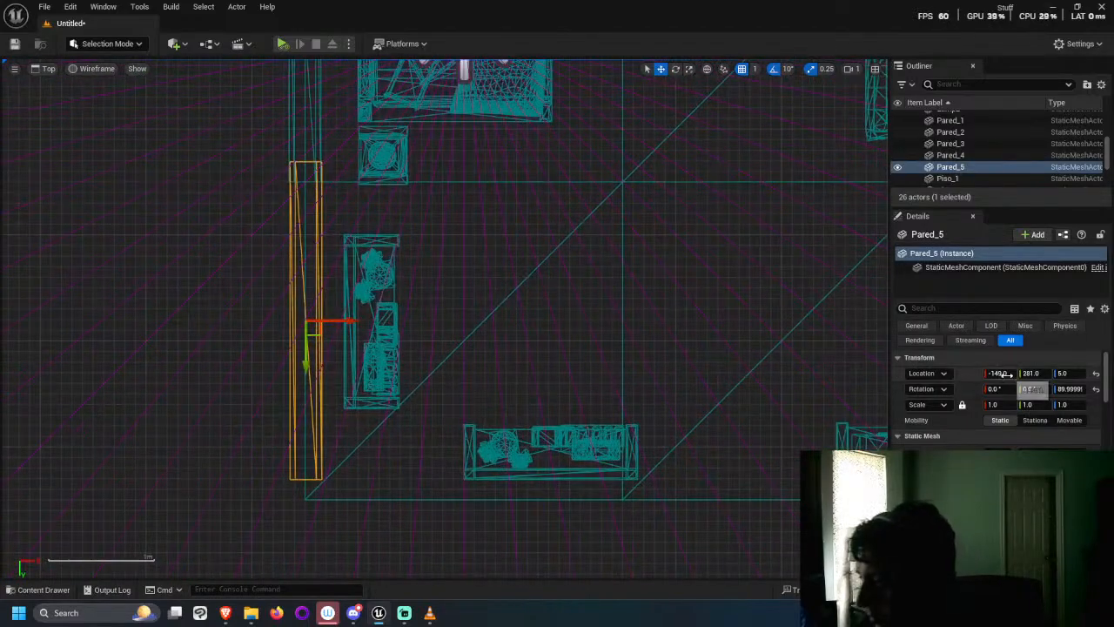
left_click(1005, 374)
type("-150")
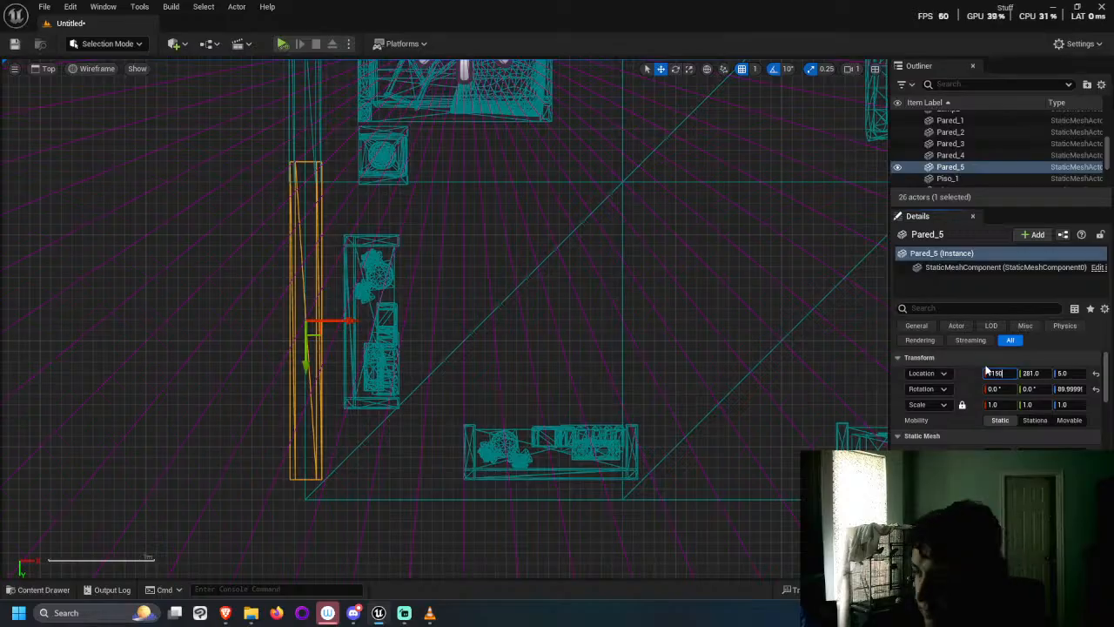
Step: Set the Pared_5 wall panel's location to X -150 and Y 300, and deselect it
key("Return")
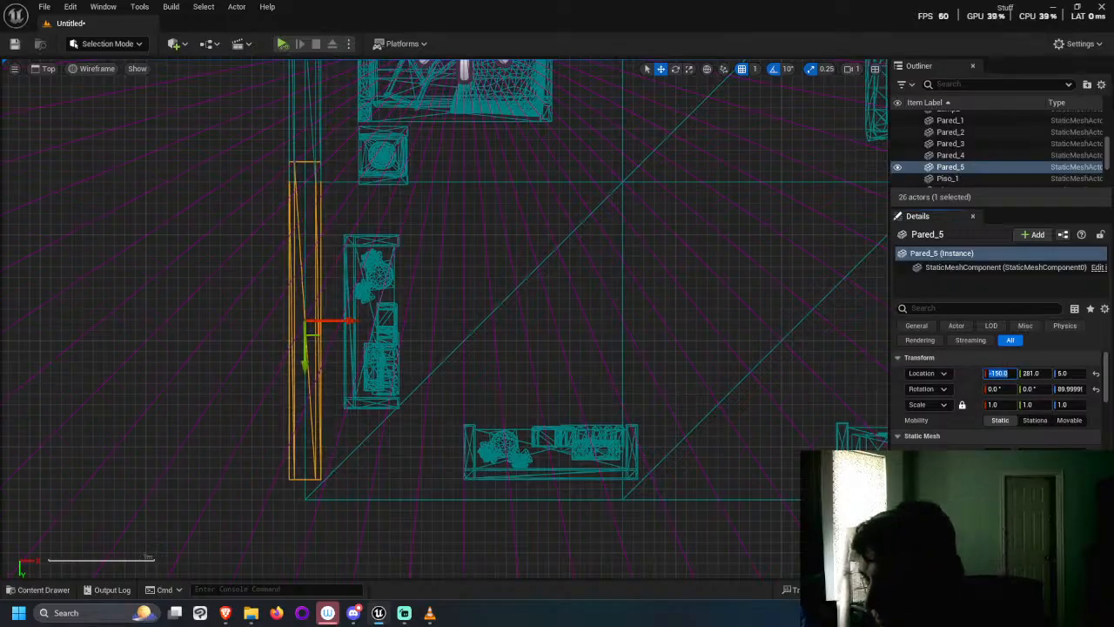
left_click(1032, 373)
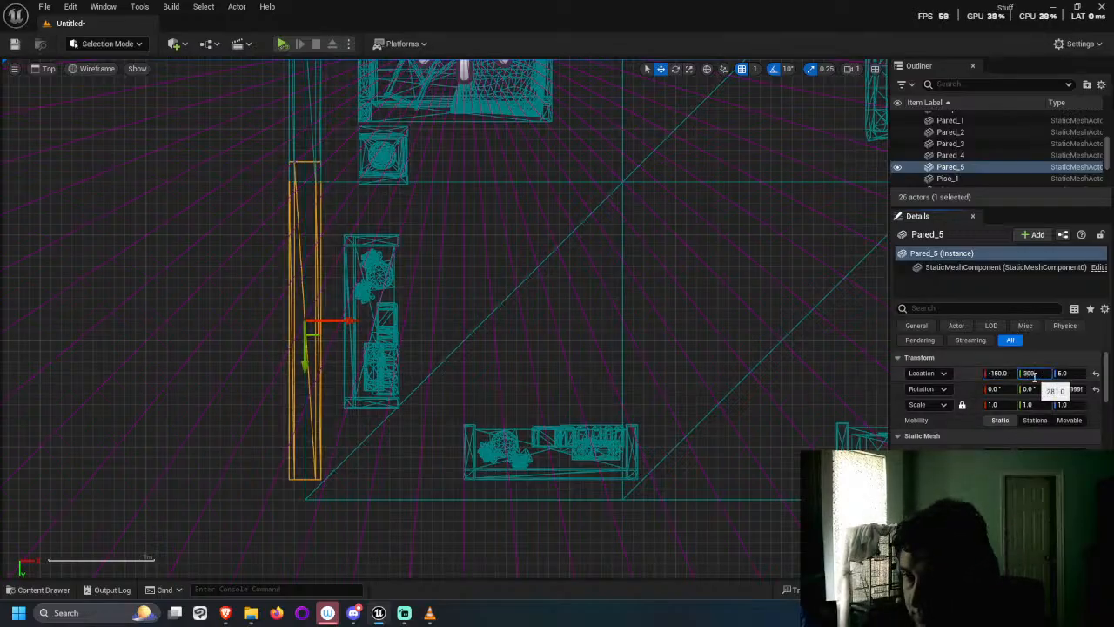
key("Return")
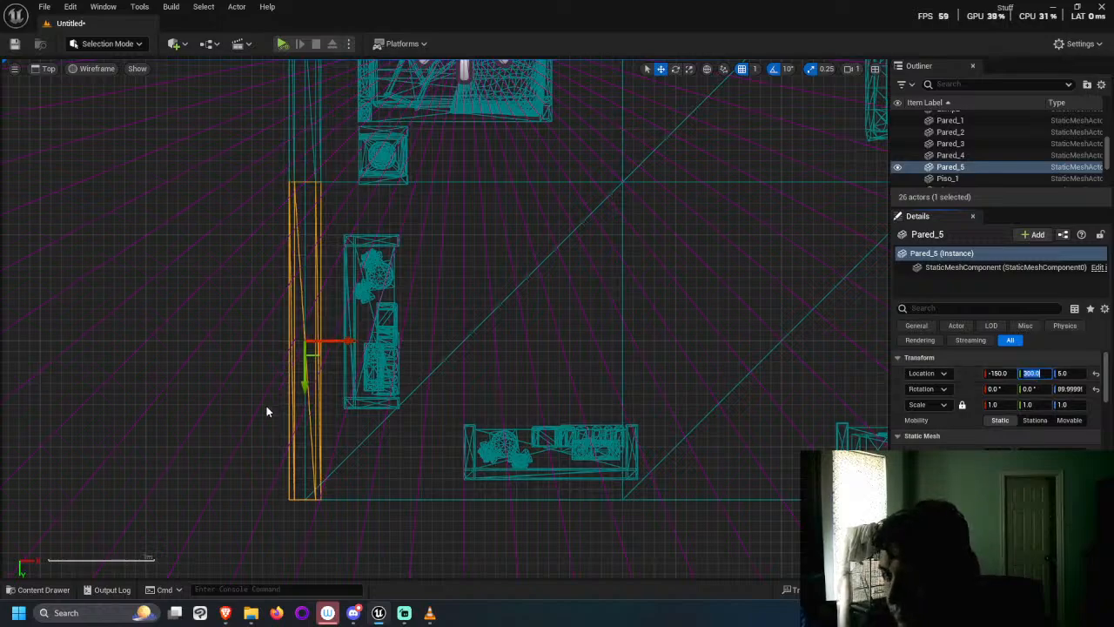
left_click(240, 398)
scroll(331, 374, "down", 2)
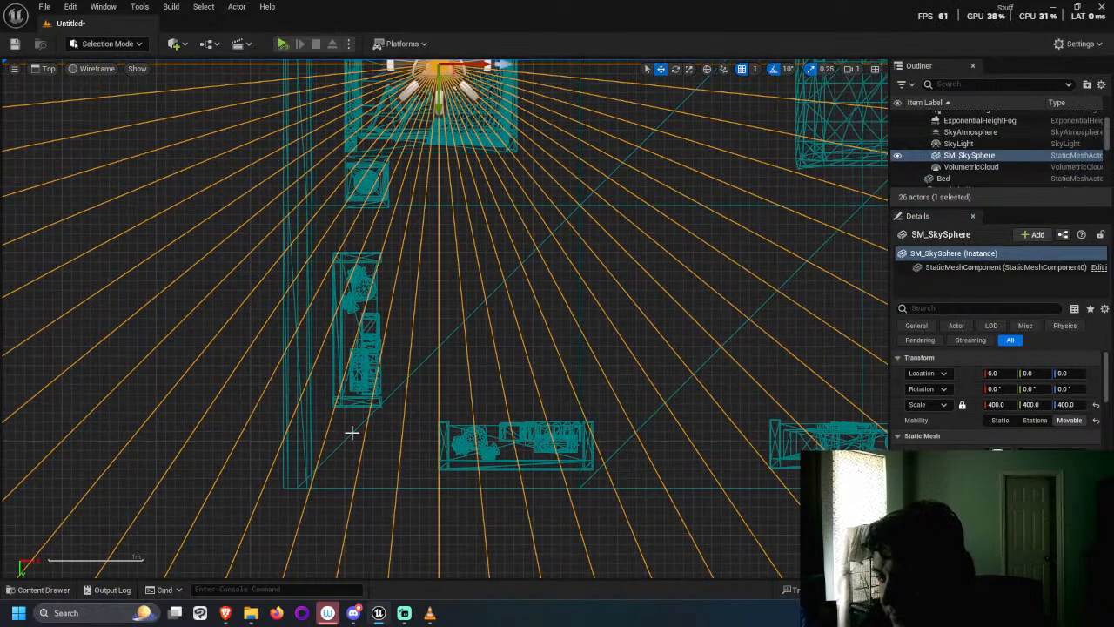
key("Escape")
scroll(346, 448, "down", 3)
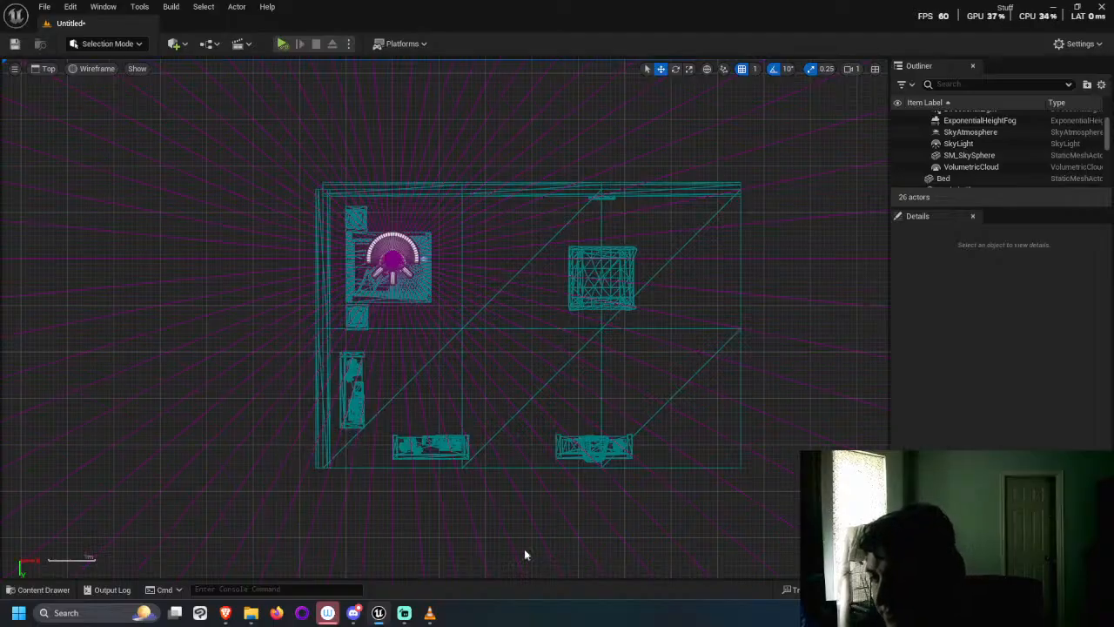
Step: Select the TV unit and switch the viewport from the top view to the perspective view of the room
left_click(590, 443)
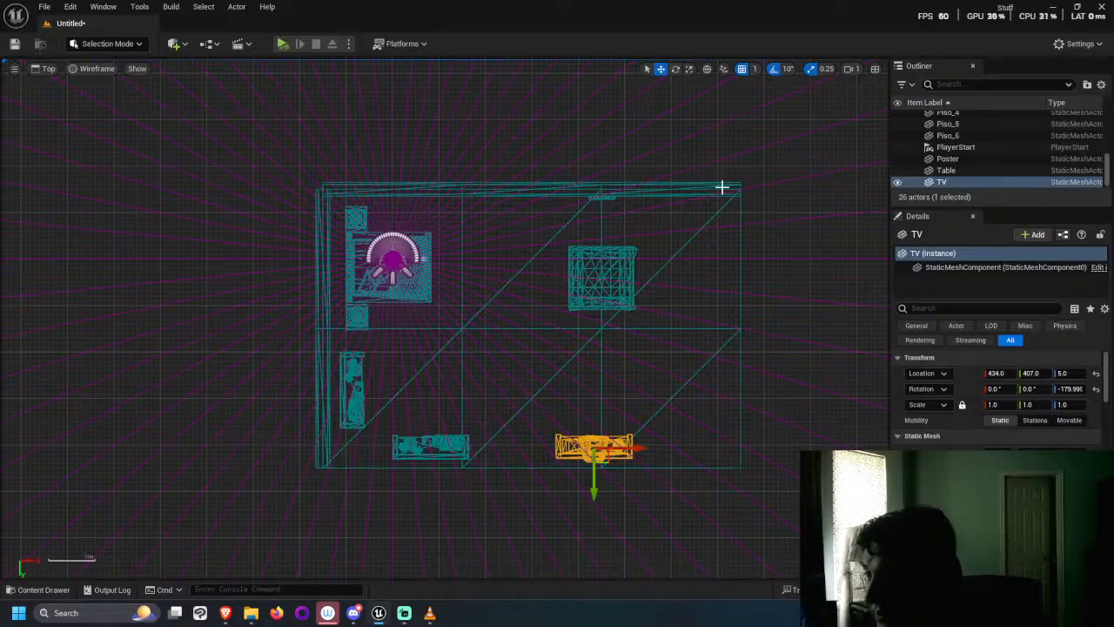
left_click(96, 69)
left_click(49, 70)
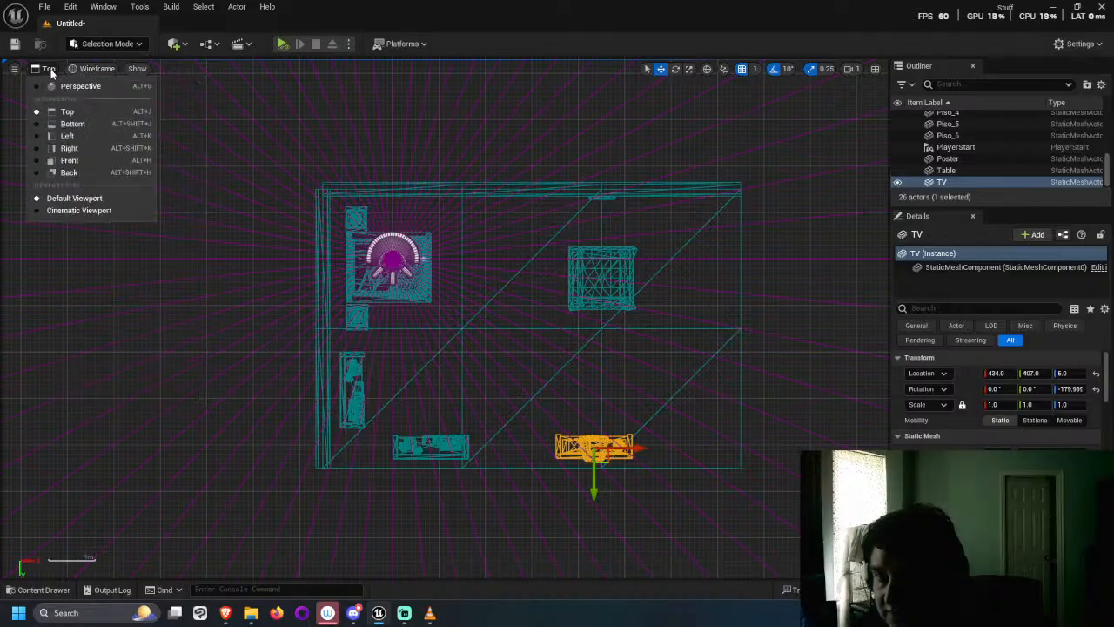
left_click(80, 87)
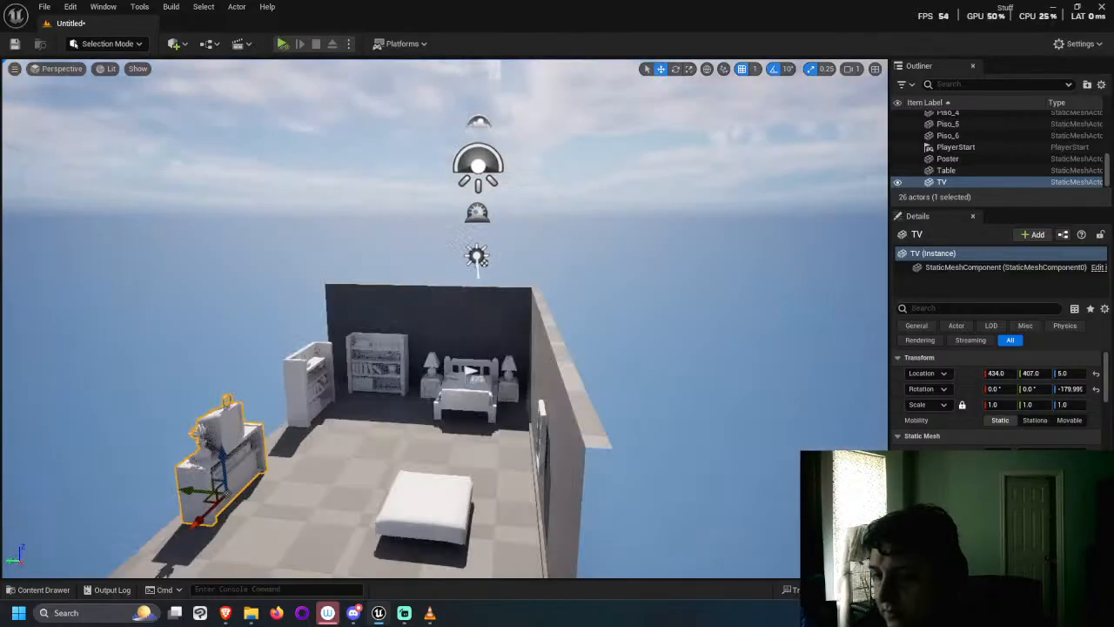
left_click_drag(444, 317, 400, 310, "alt")
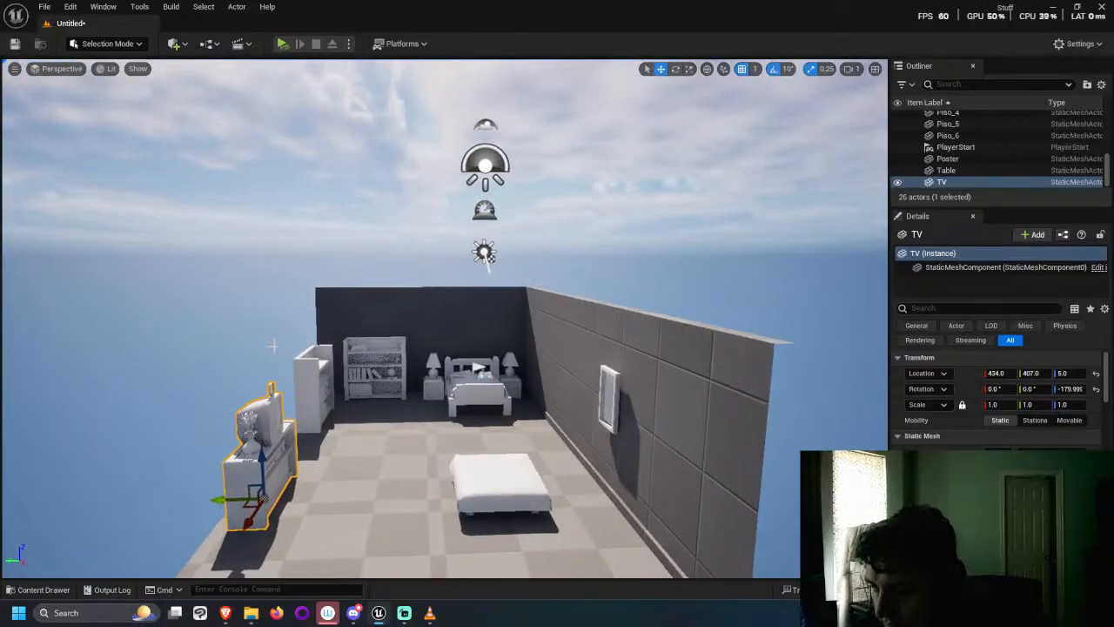
left_click_drag(271, 346, 196, 313, "alt")
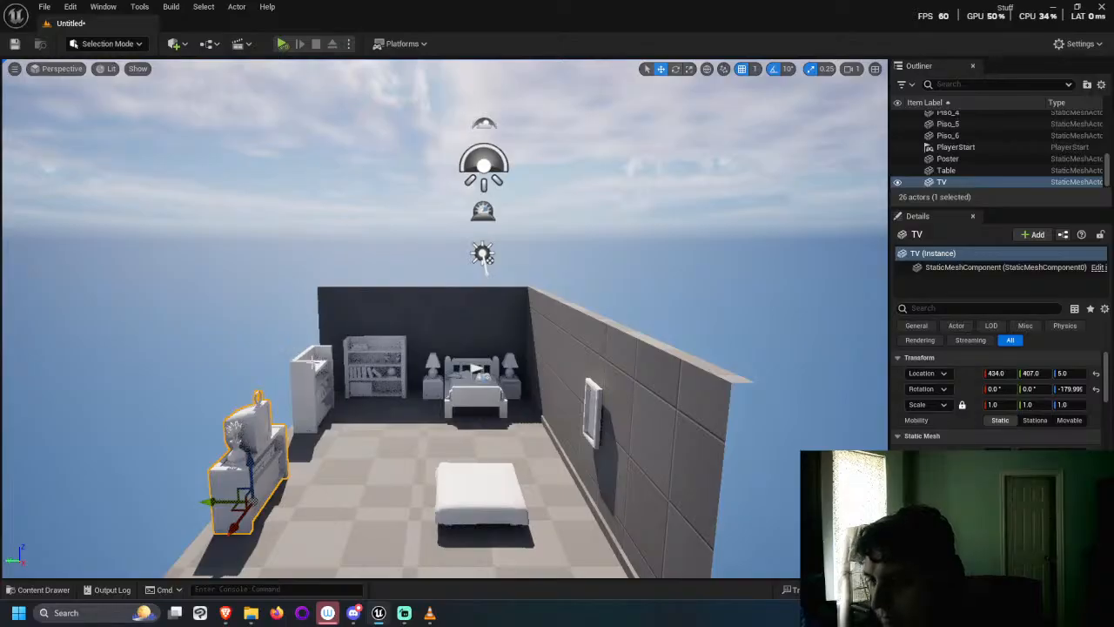
Step: Duplicate the three wall panels on the poster side to the opposite side of the room and set the copies' Y location to 450
left_click(571, 330)
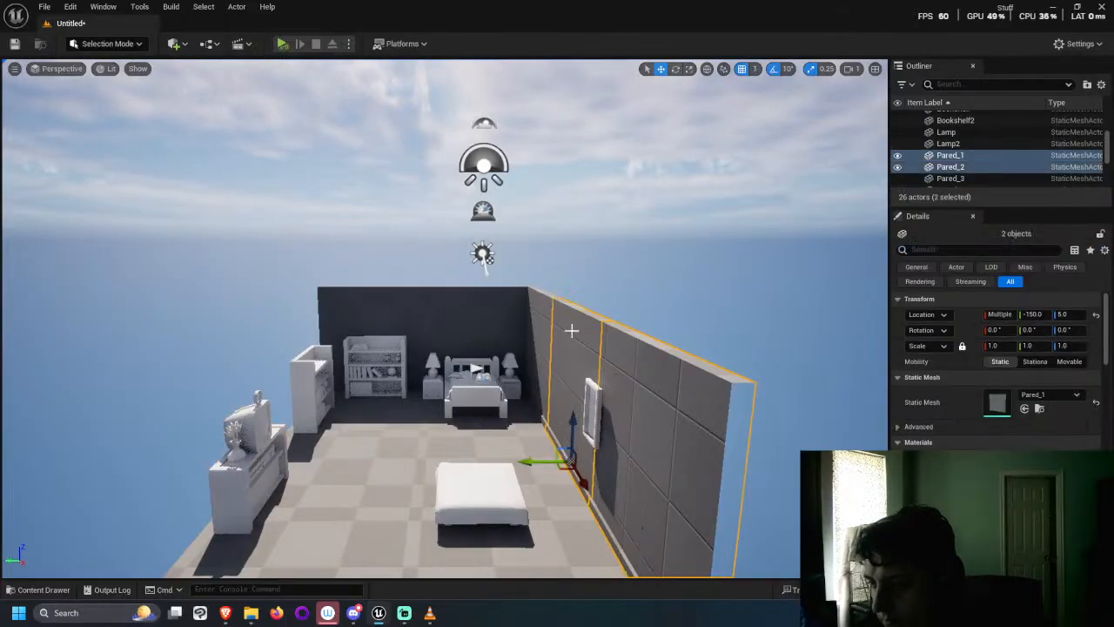
left_click(537, 312, "ctrl")
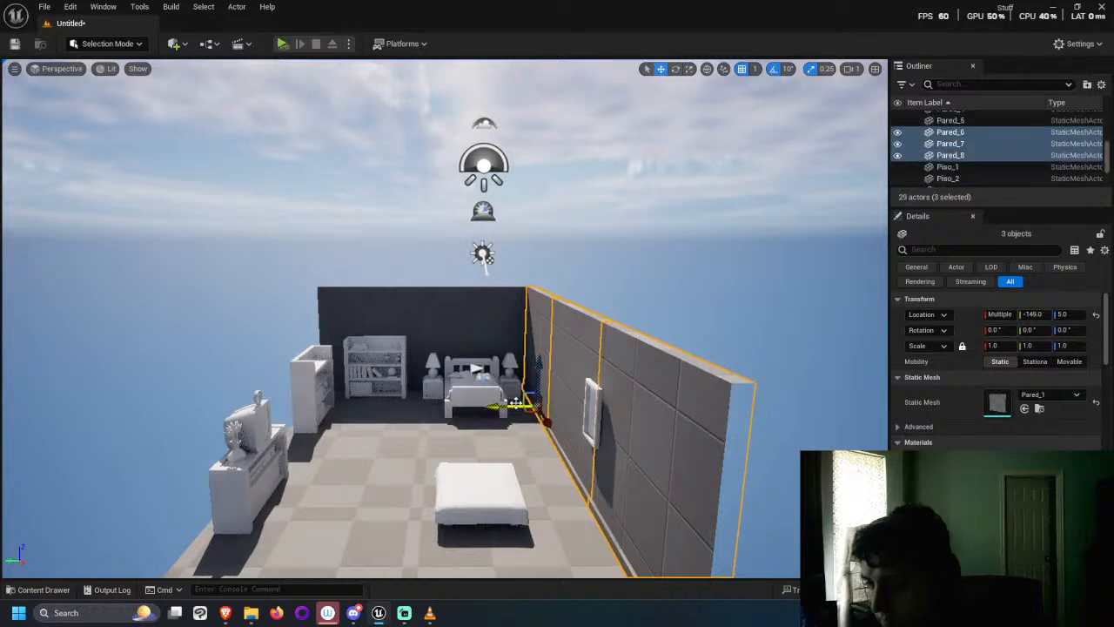
left_click_drag(518, 404, 300, 400, "alt")
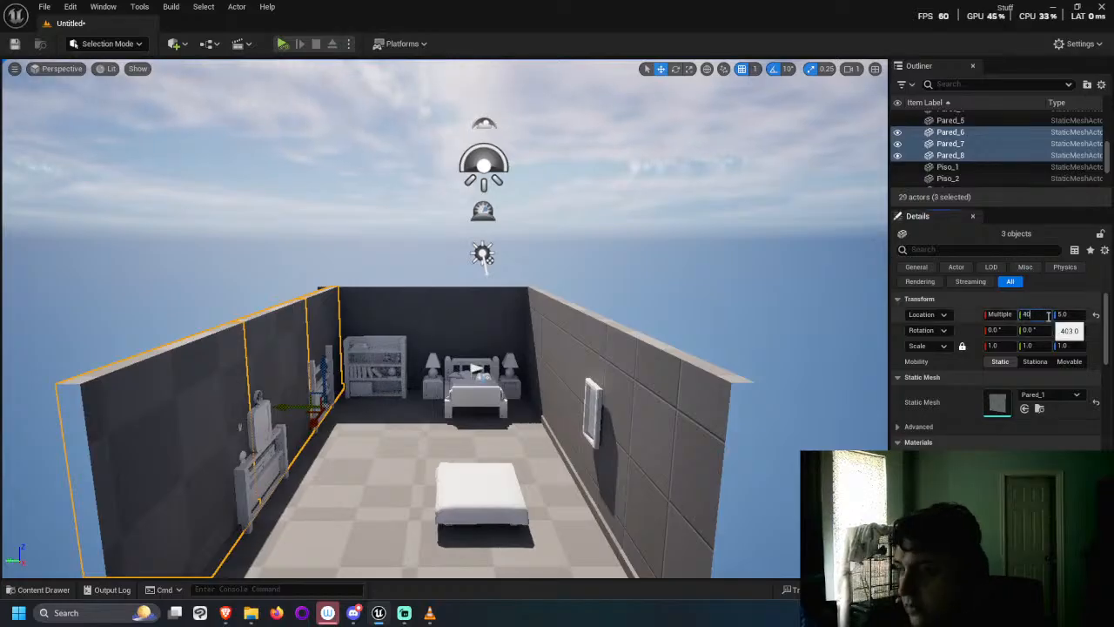
key("Return")
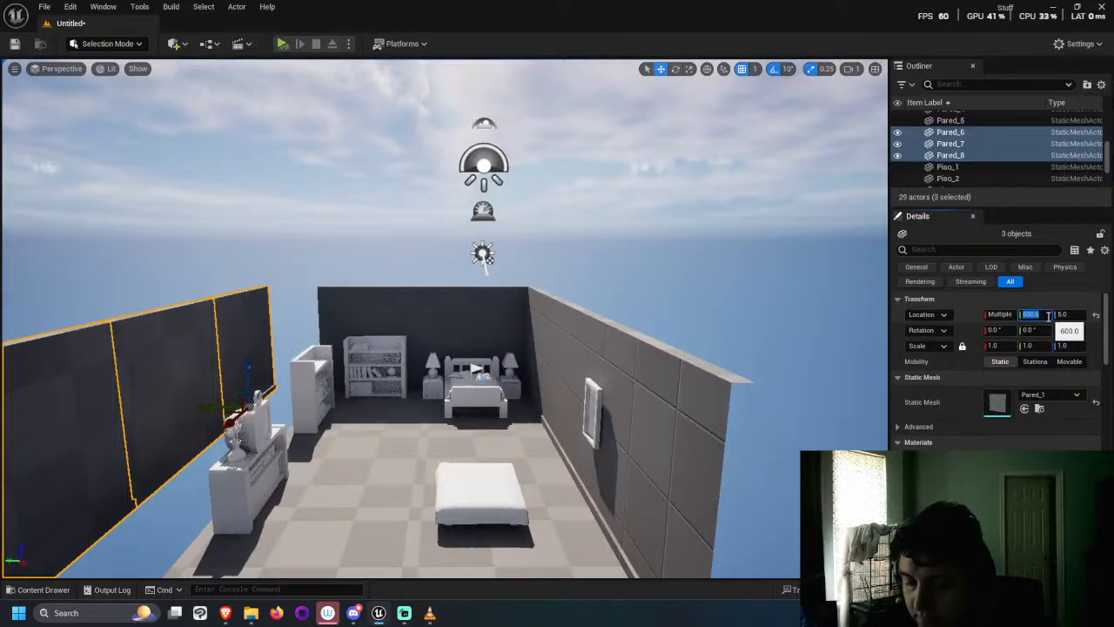
type("450")
key("Return")
Step: Correct the X locations of the three copied wall panels individually, setting the one nearest the bed-side wall to 0
right_click_drag(808, 293, 808, 292)
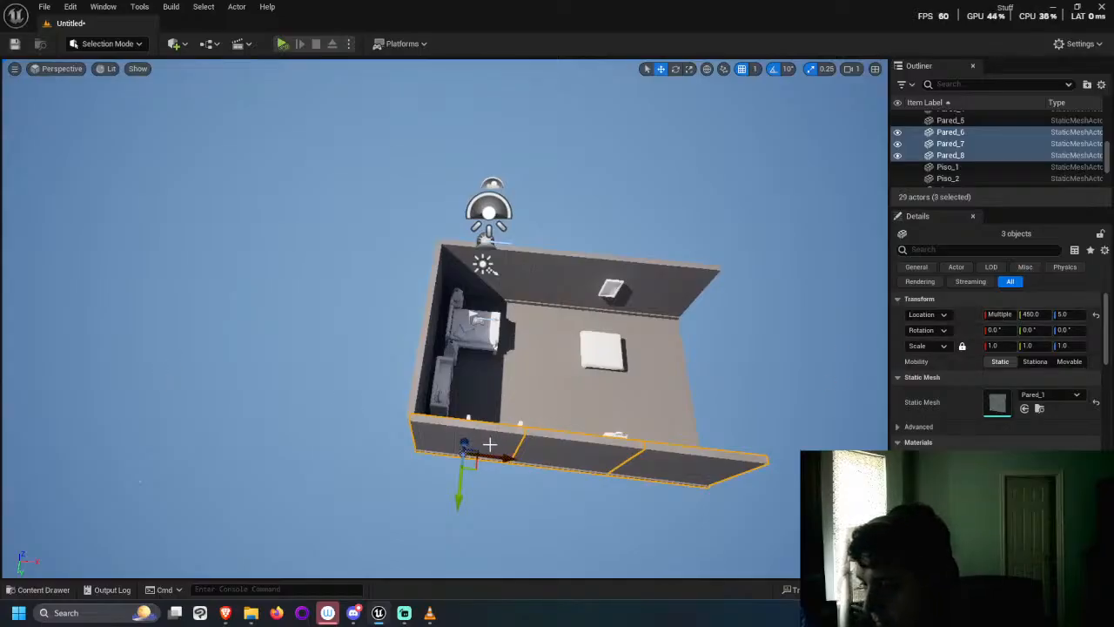
left_click(490, 445)
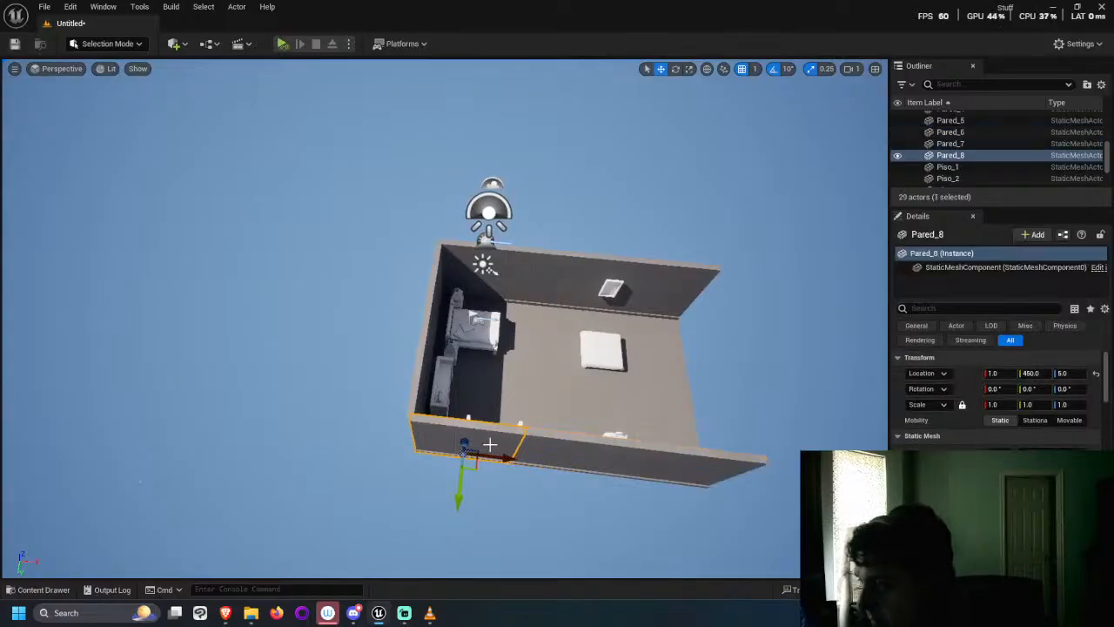
left_click(996, 372)
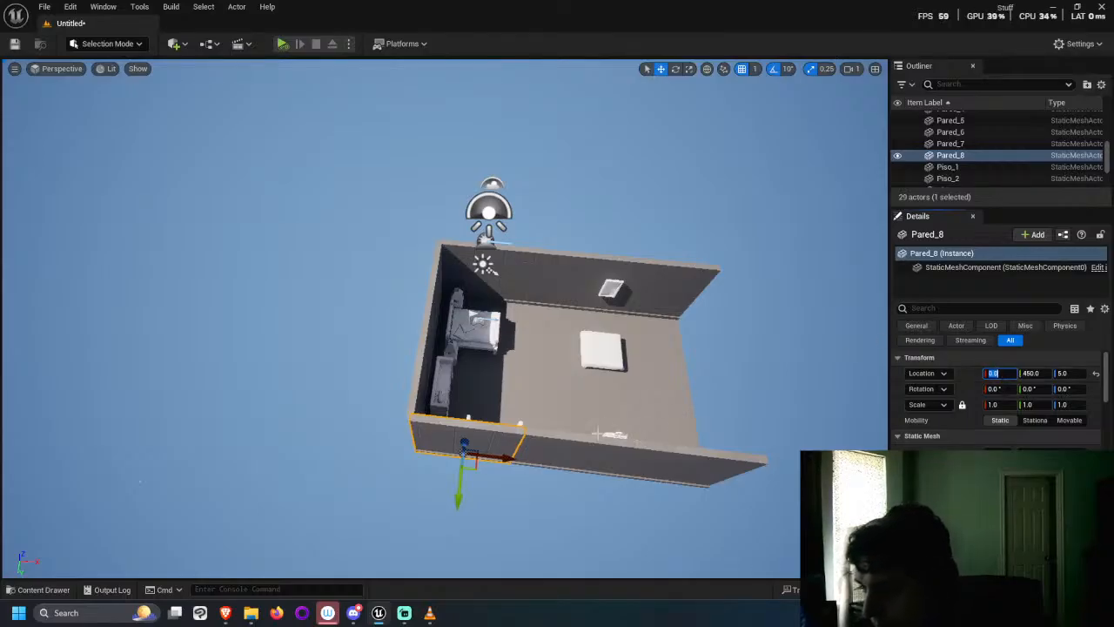
left_click(574, 450)
left_click(995, 373)
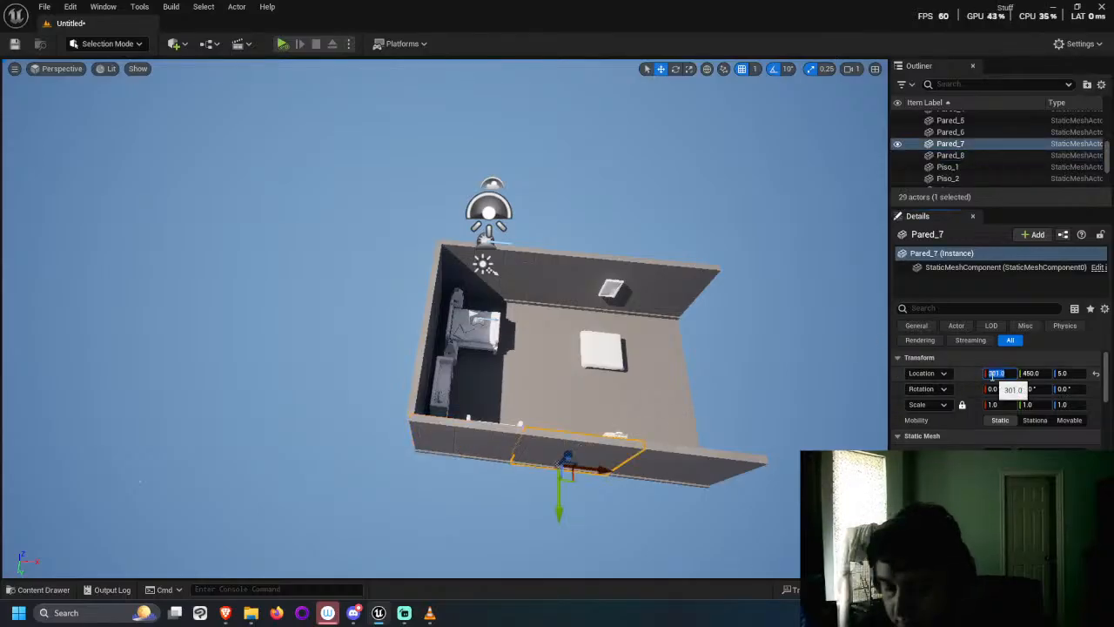
left_click(708, 471)
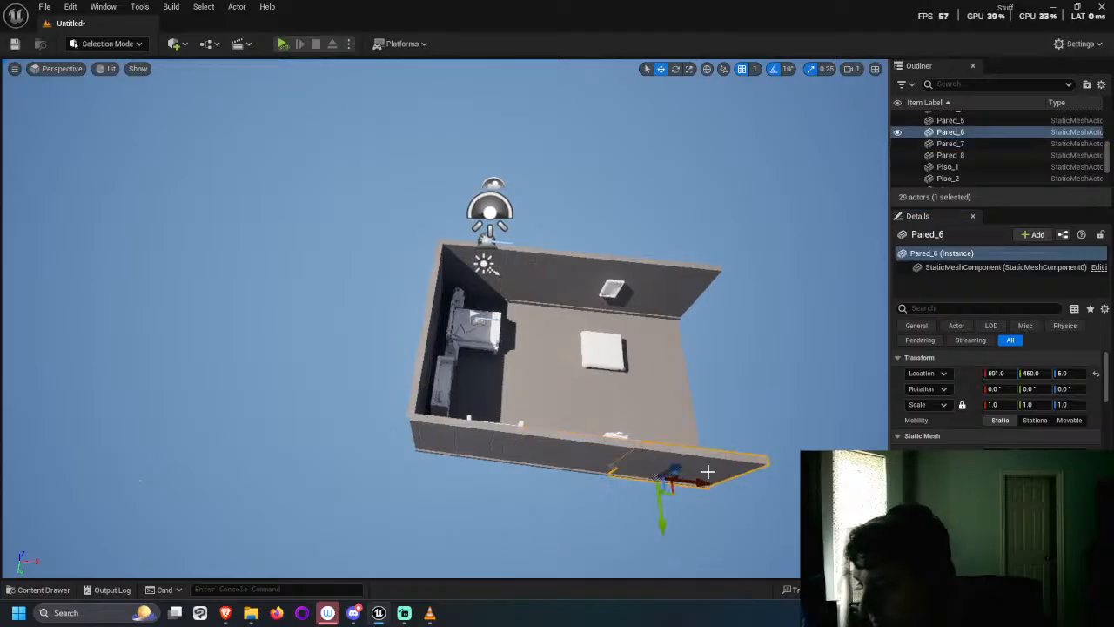
left_click(1006, 373)
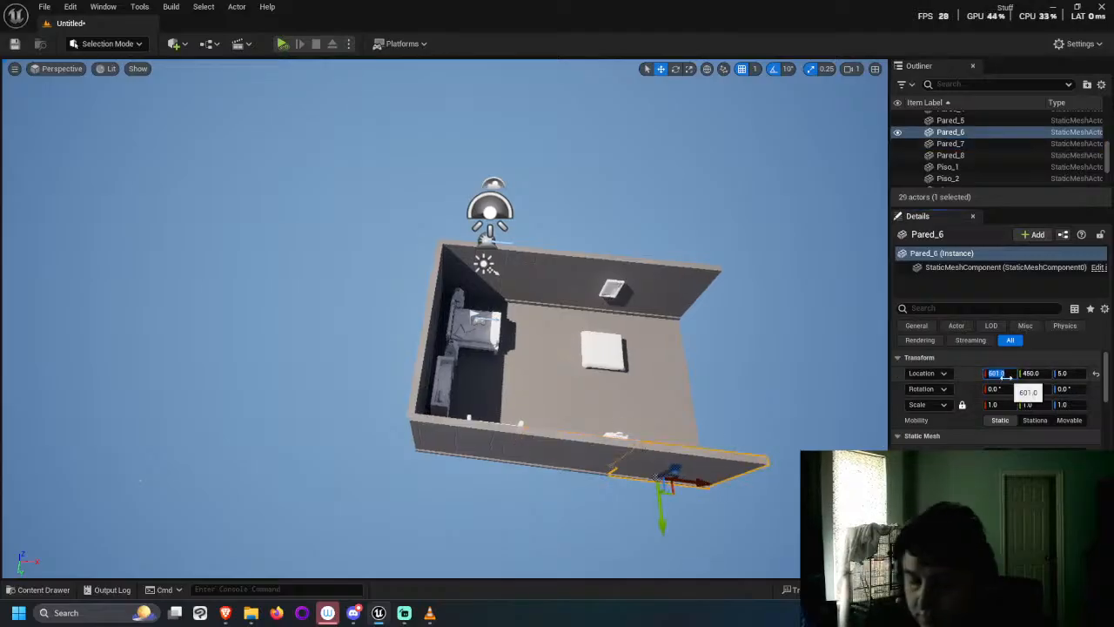
left_click(646, 366)
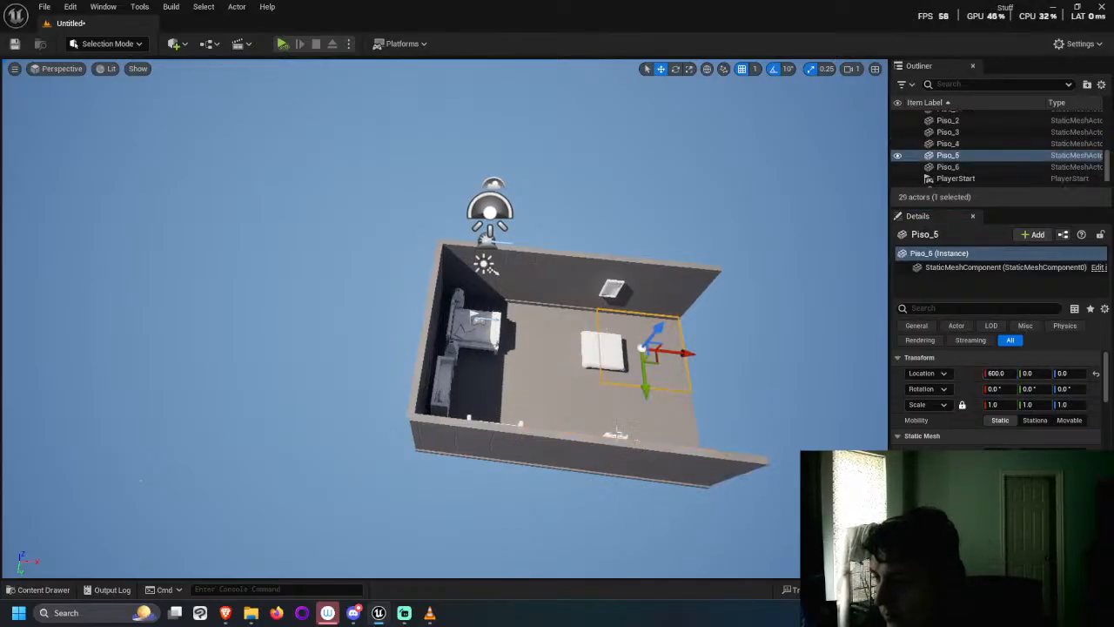
left_click_drag(591, 436, 387, 326, "alt")
scroll(527, 451, "up", 5)
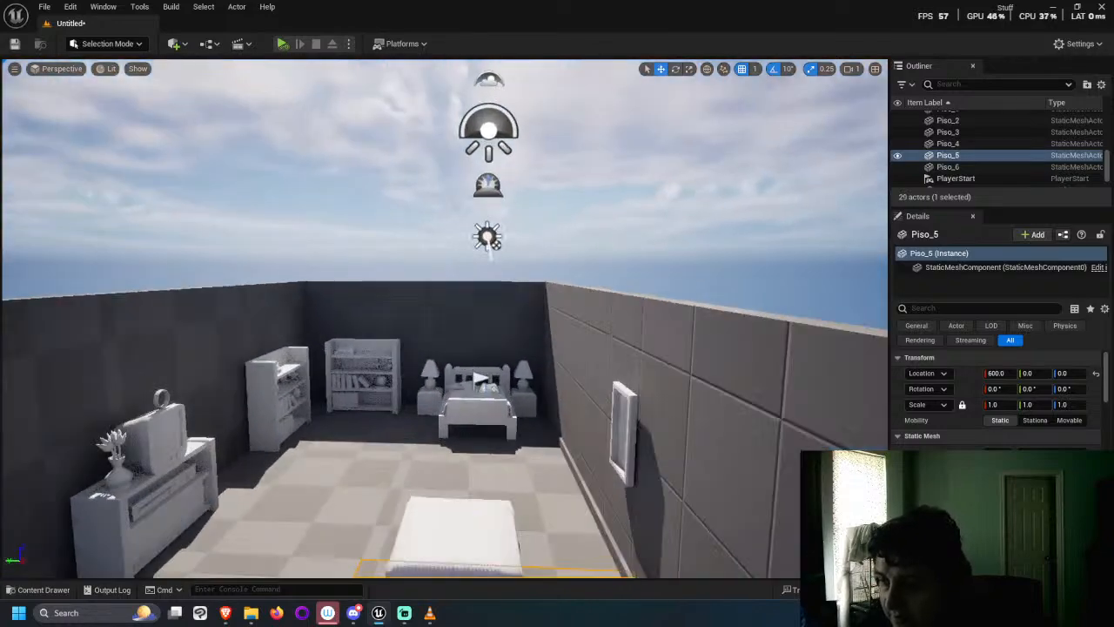
scroll(527, 451, "up", 1)
middle_click_drag(527, 451, 550, 514)
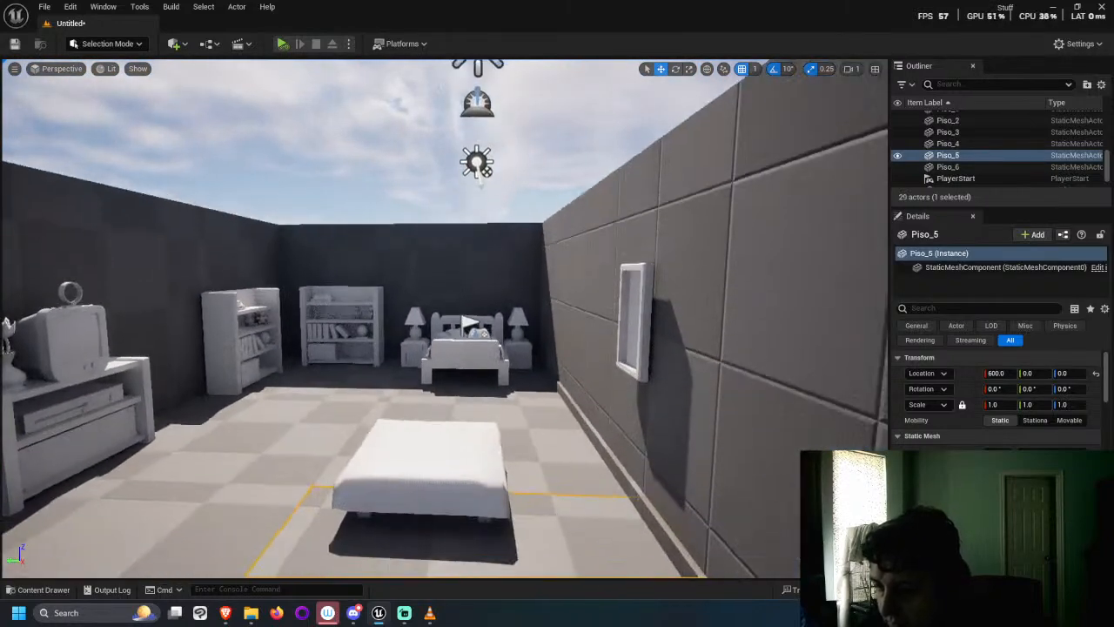
left_click_drag(527, 450, 384, 409, "alt")
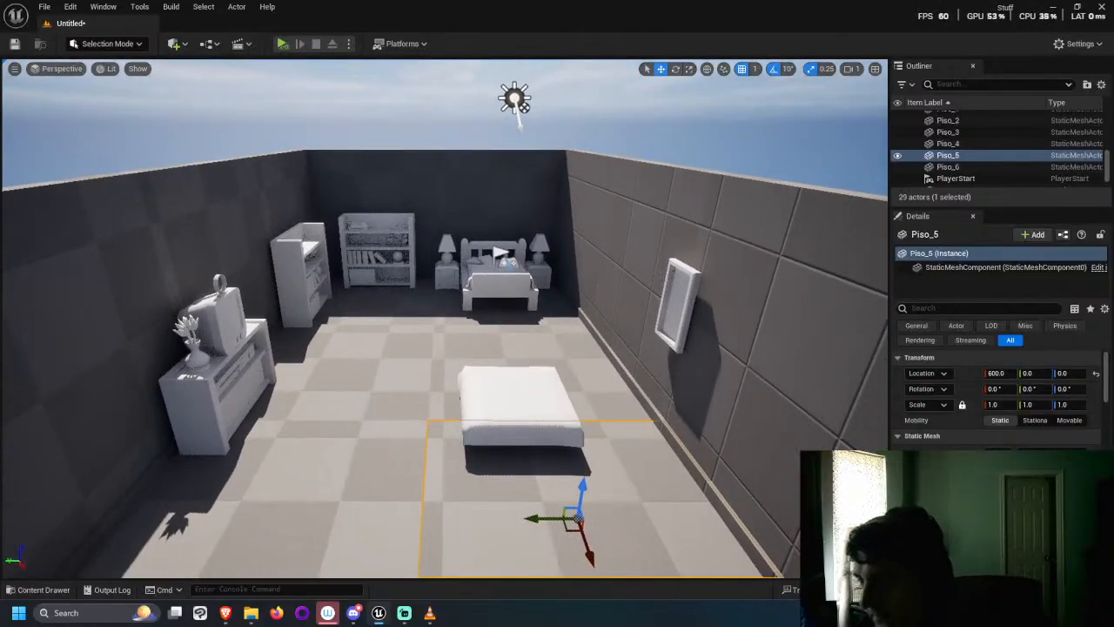
left_click(678, 300)
key("ctrl+d")
key("Delete")
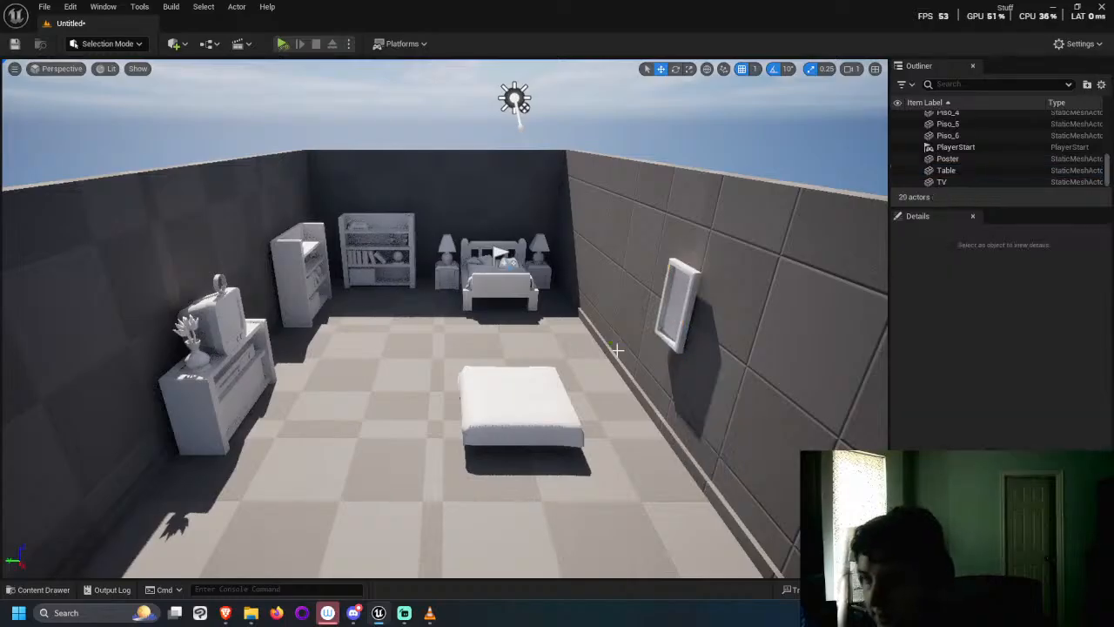
Step: Move the poster closer to its wall, to Y location -135
left_click(659, 323)
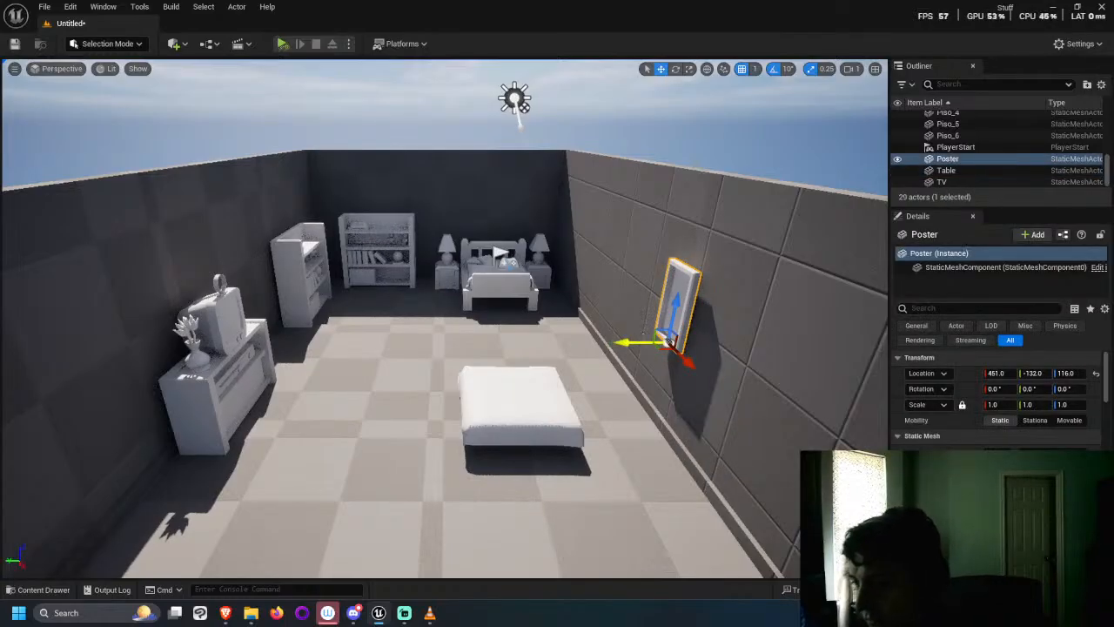
left_click_drag(644, 338, 643, 347)
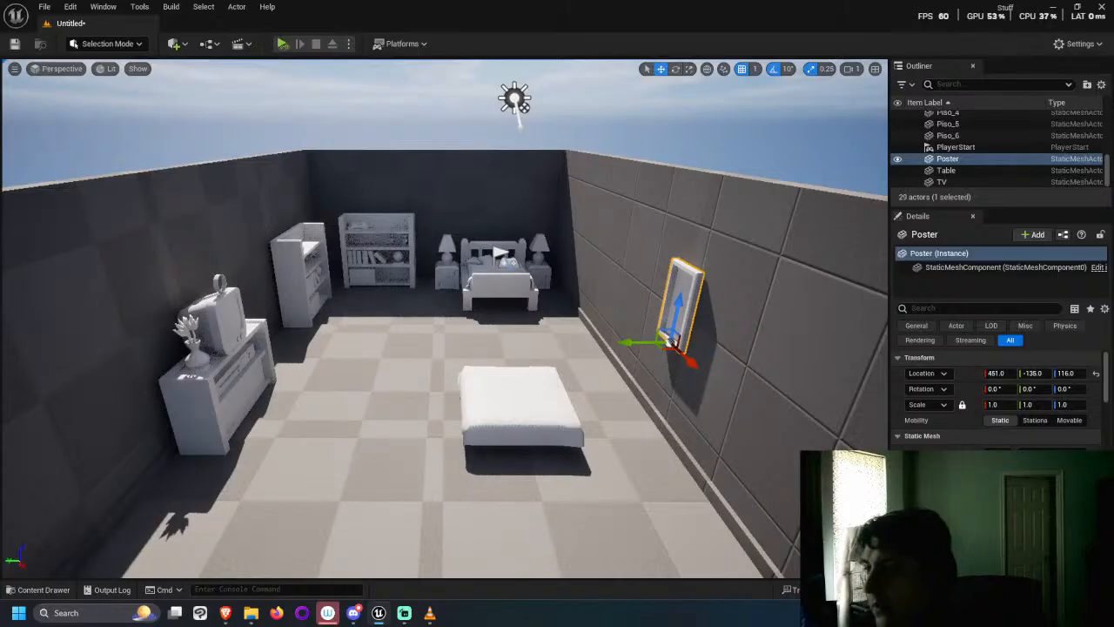
left_click(685, 149)
right_click_drag(643, 270, 582, 281)
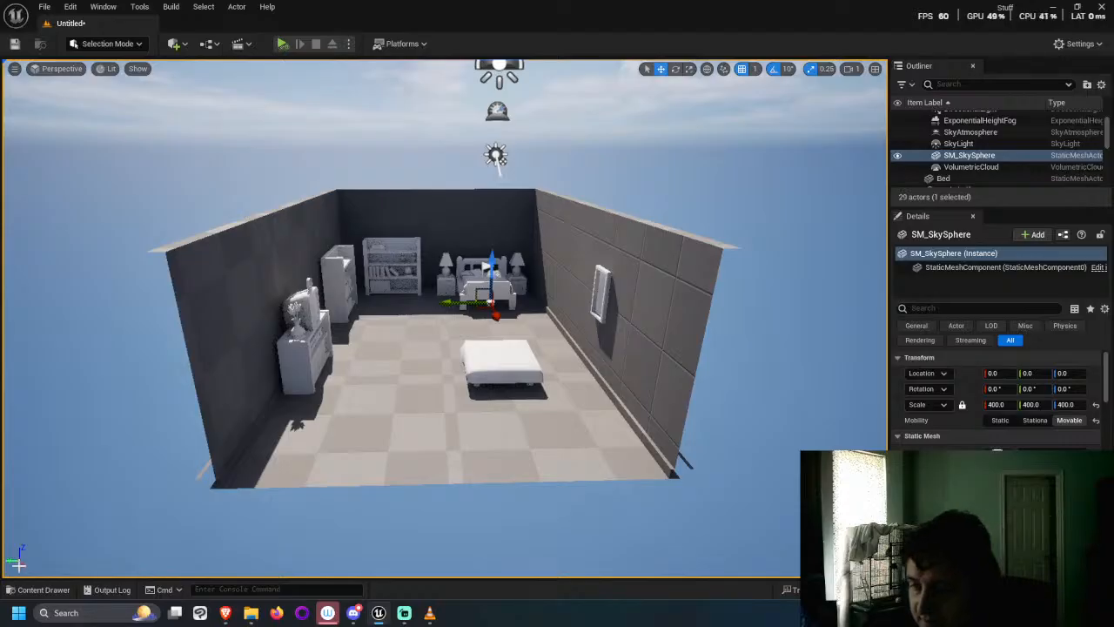
Step: Browse the Room assets and delete the wall panel on the poster side at the room's open end
left_click(33, 589)
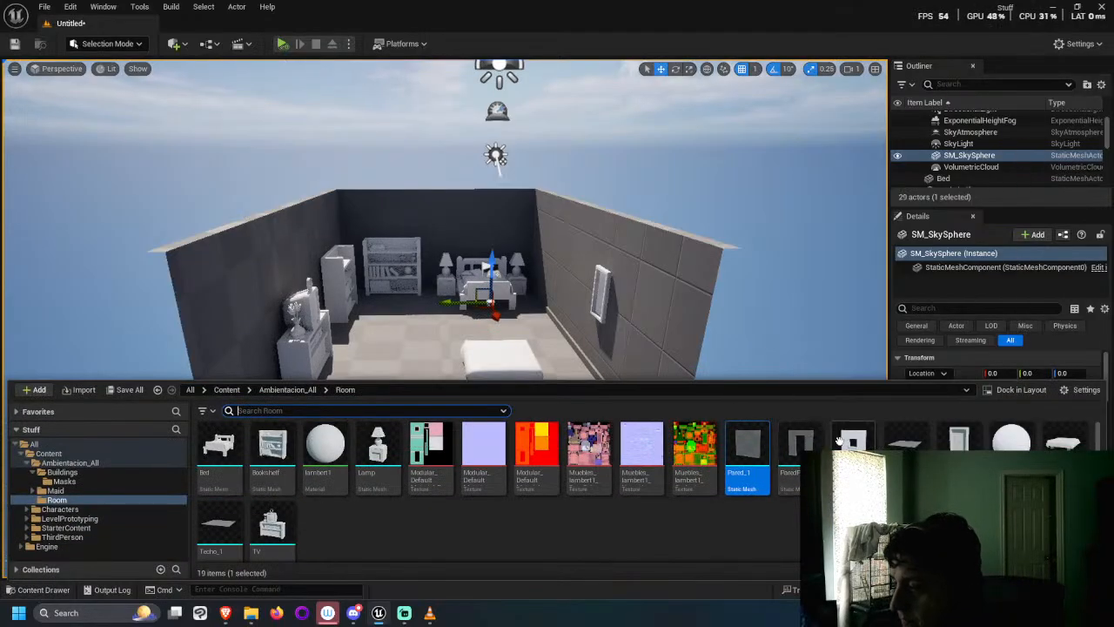
mouse_move(847, 438)
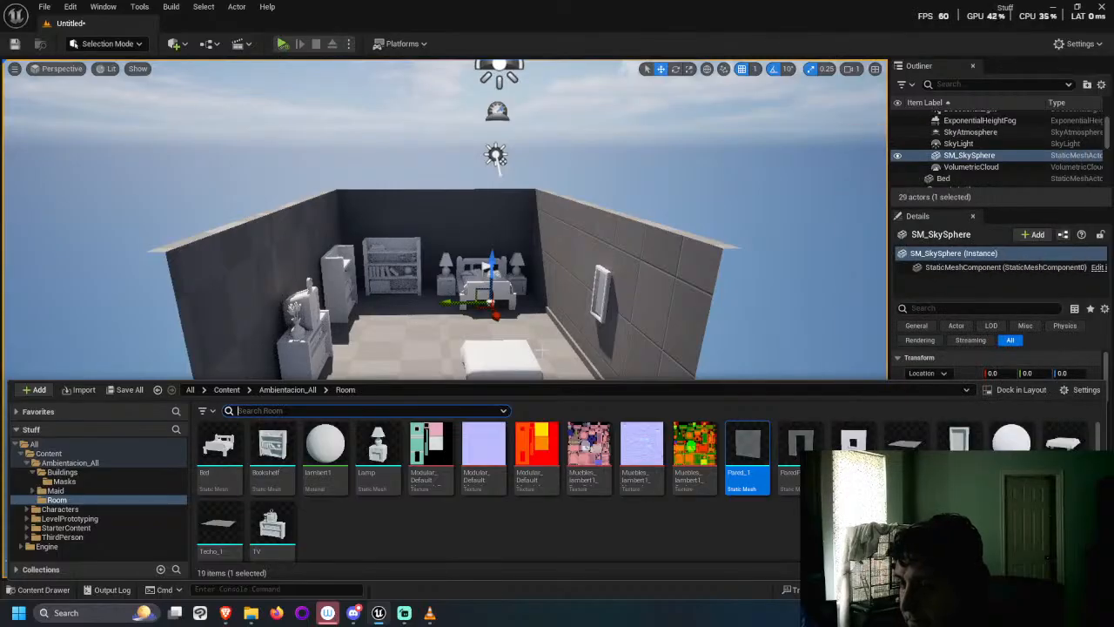
left_click(638, 320)
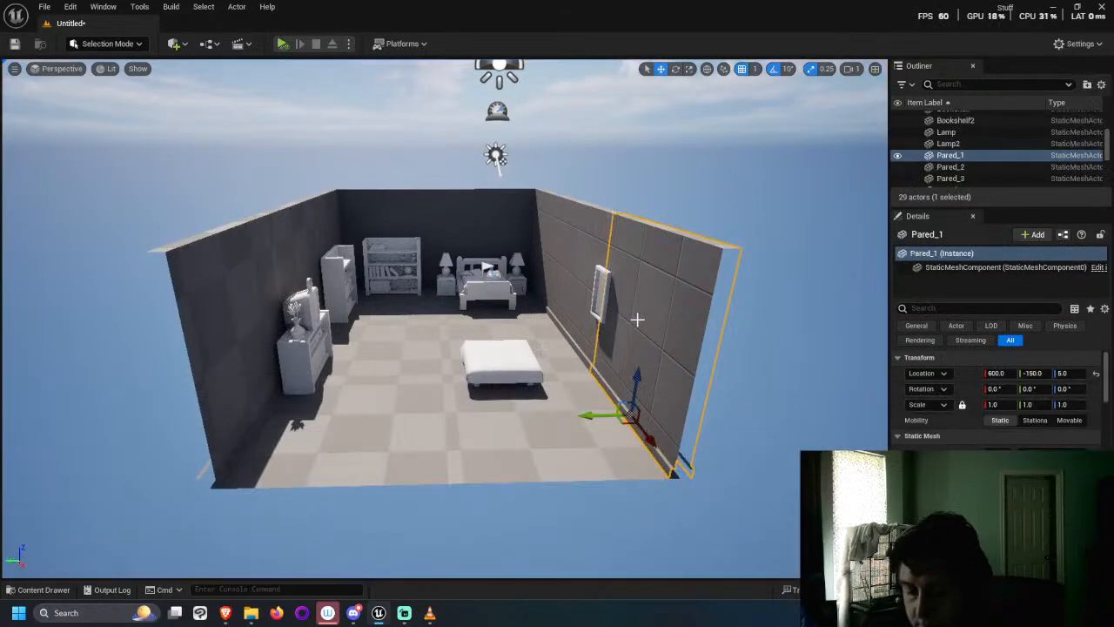
key("Delete")
Step: Move the poster along the remaining wall toward the bed, to X location 137
left_click(607, 294)
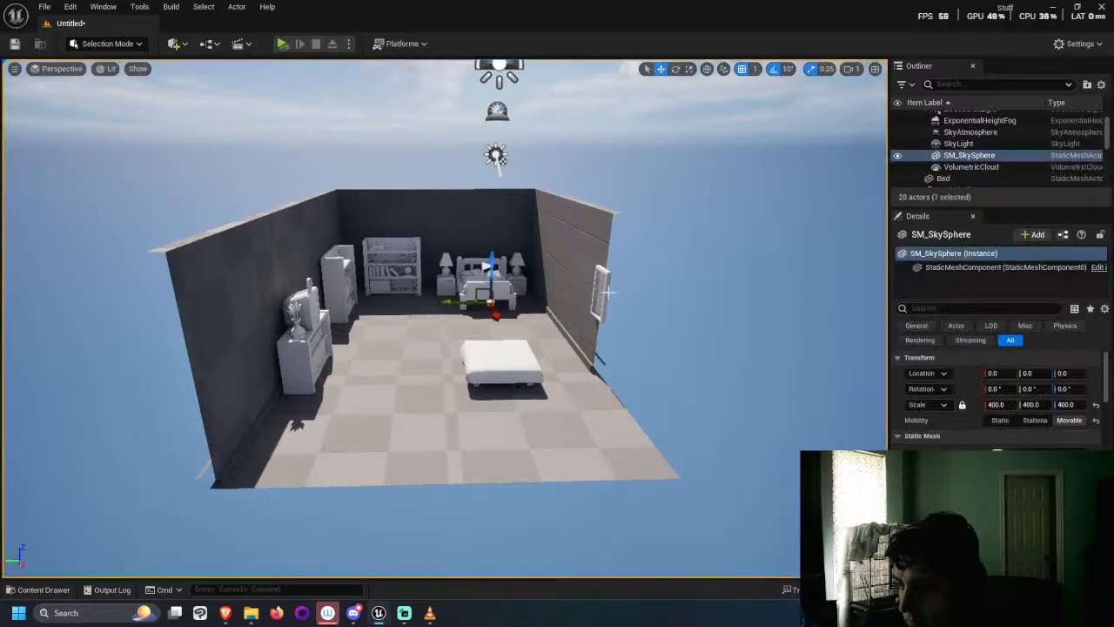
left_click(602, 282)
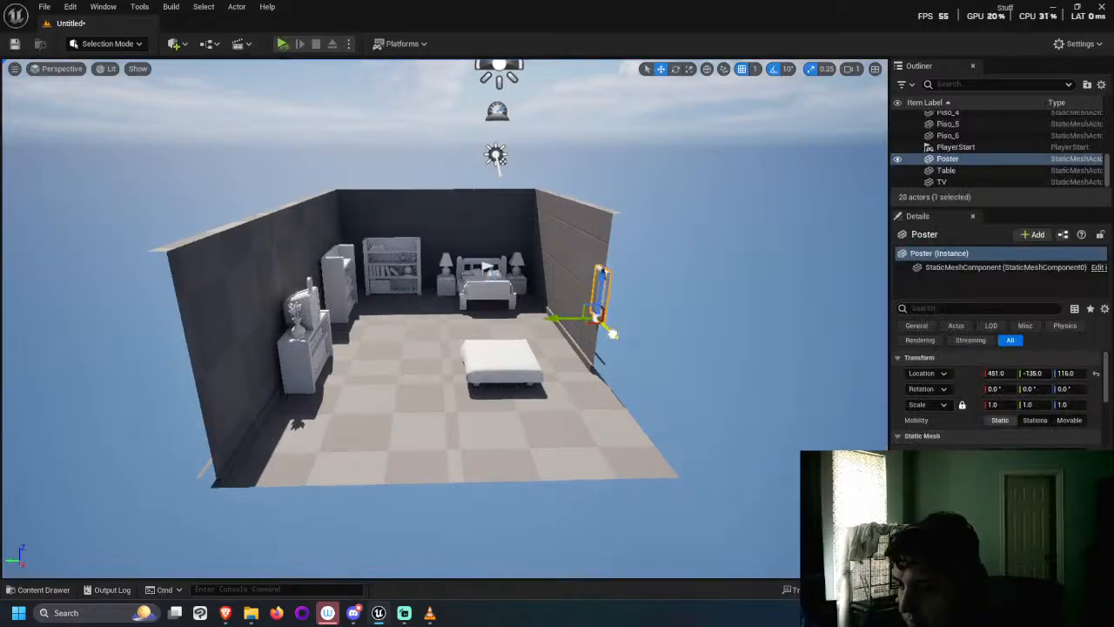
left_click_drag(609, 325, 532, 287)
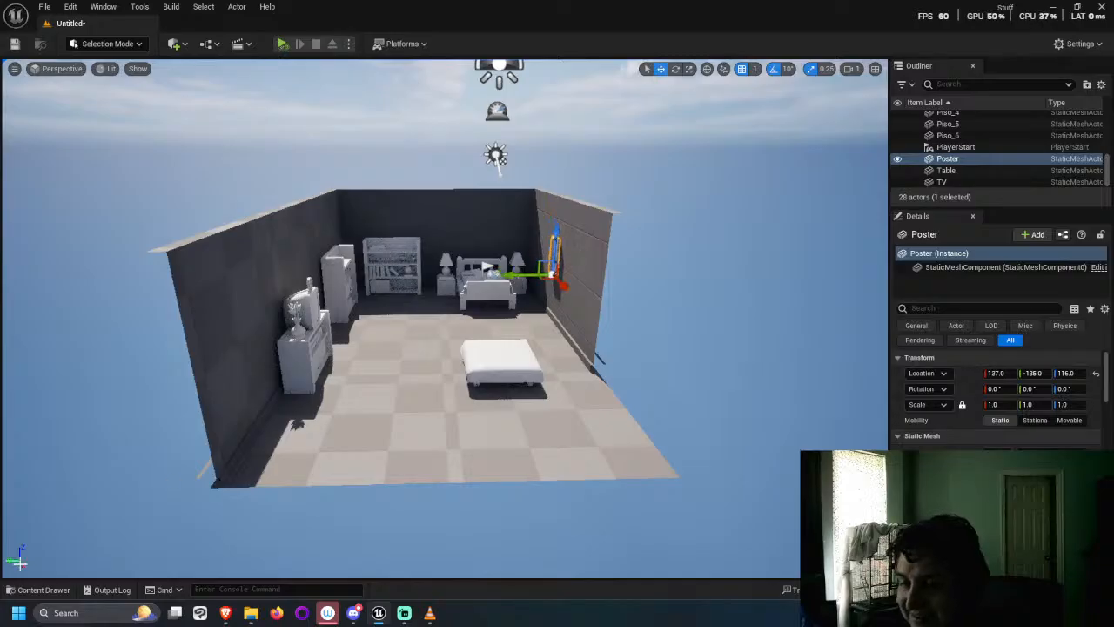
Step: Place the window wall panel ParedV_1 at the open end of the poster-side wall and set its X location to 600
left_click(39, 589)
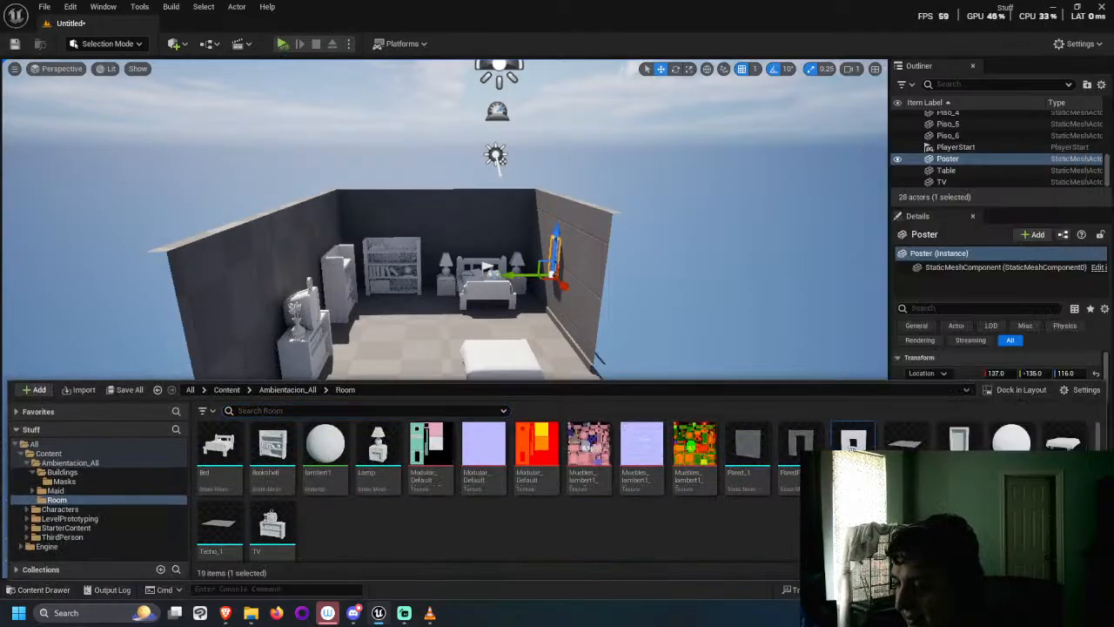
left_click_drag(853, 444, 628, 410)
left_click(1045, 373)
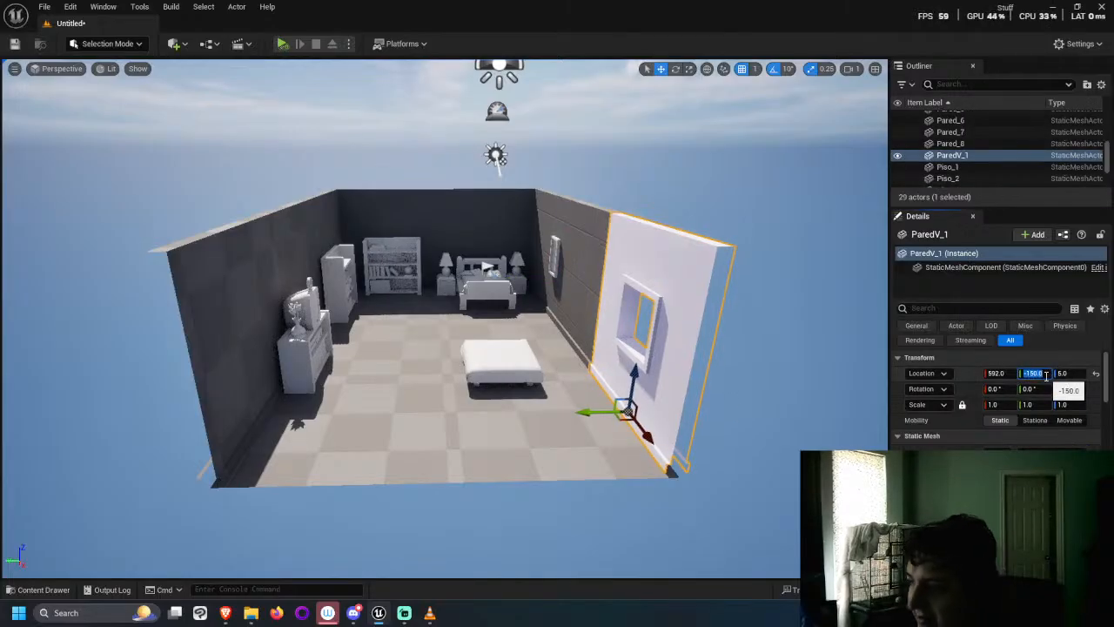
key("Return")
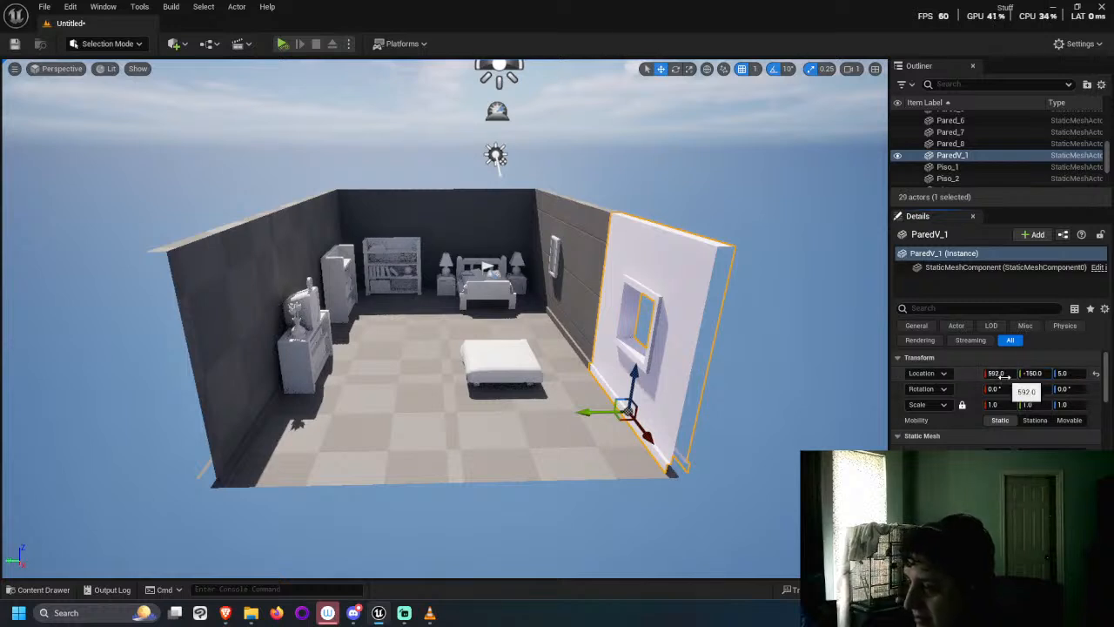
left_click(1006, 373)
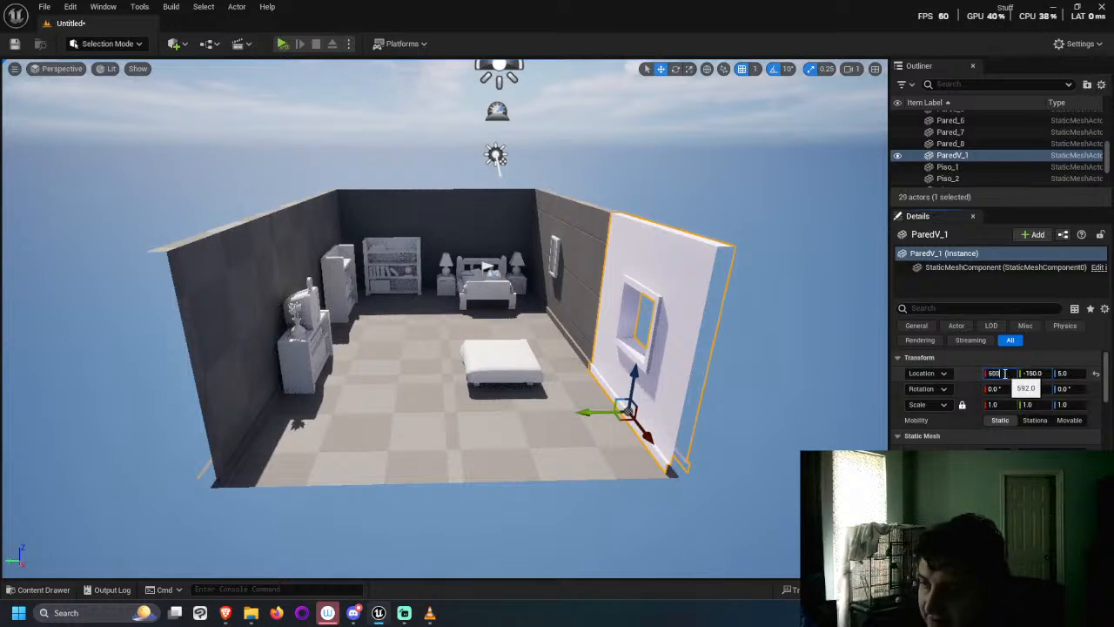
type("600")
key("Return")
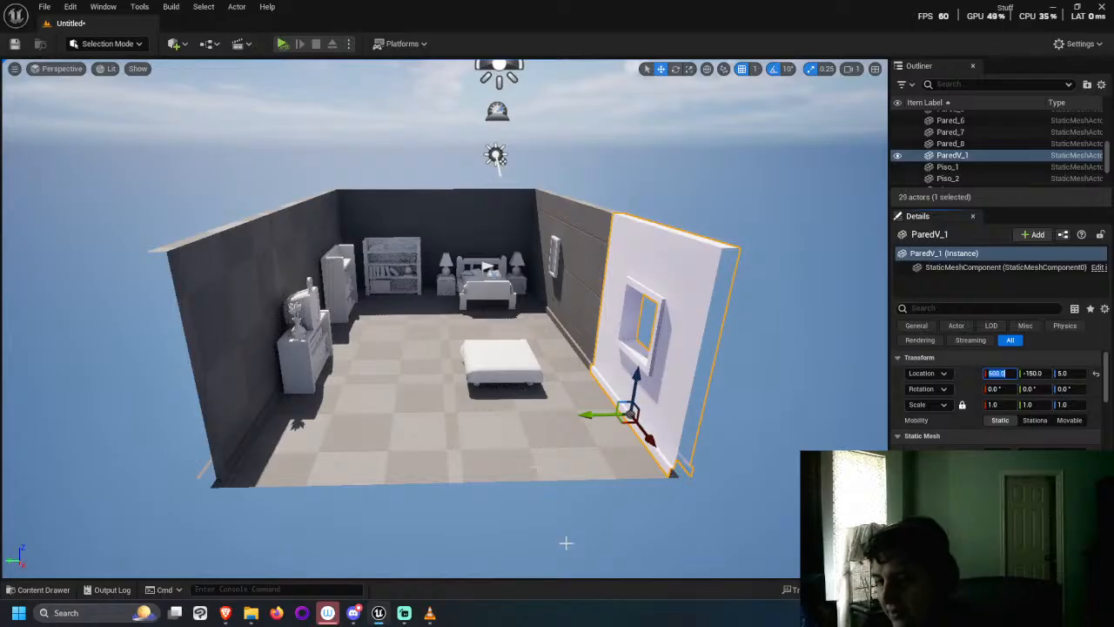
Step: Add the two poster-side wall panels and the two panels behind the bed to the selection with the window panel
left_click(562, 493)
left_click_drag(562, 493, 496, 461)
key("ctrl+z")
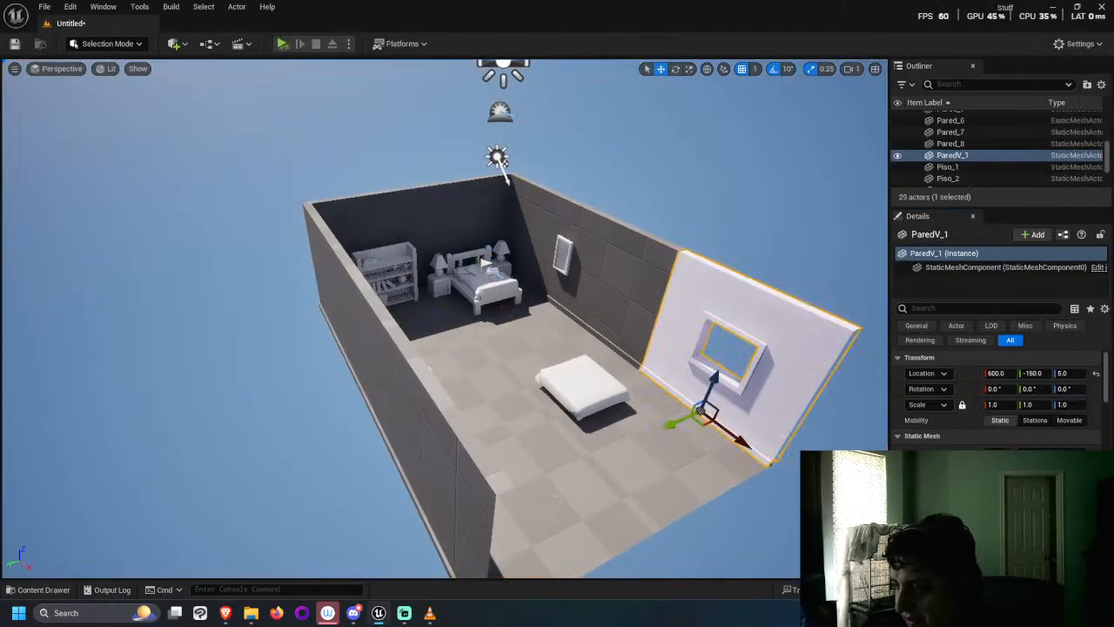
left_click(633, 255, "ctrl")
left_click(539, 228, "ctrl")
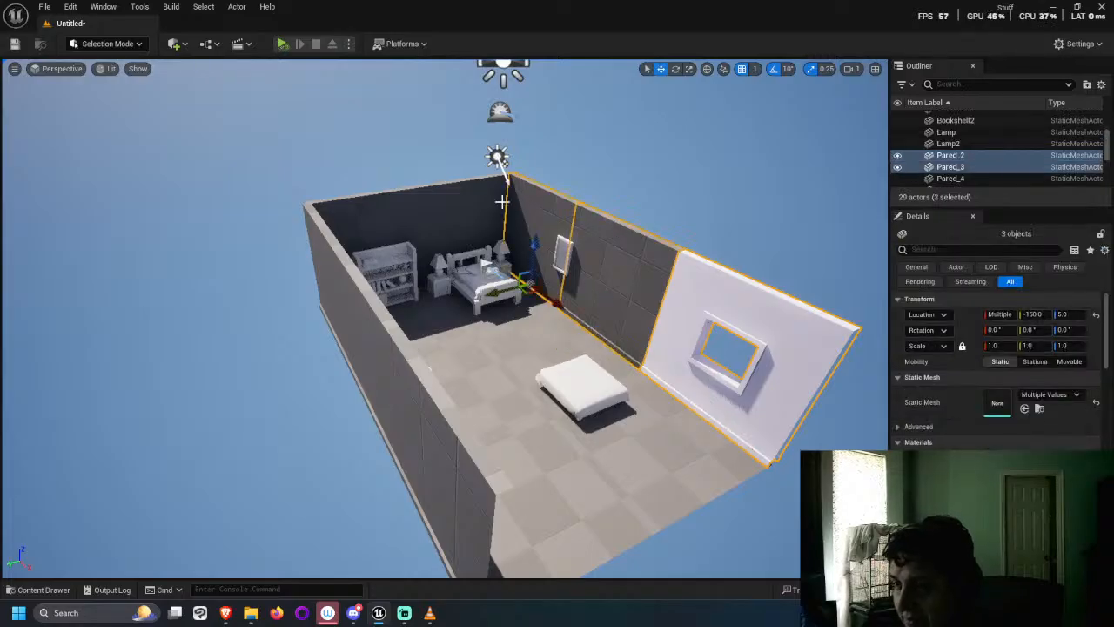
left_click(461, 228, "ctrl")
left_click(366, 230, "ctrl")
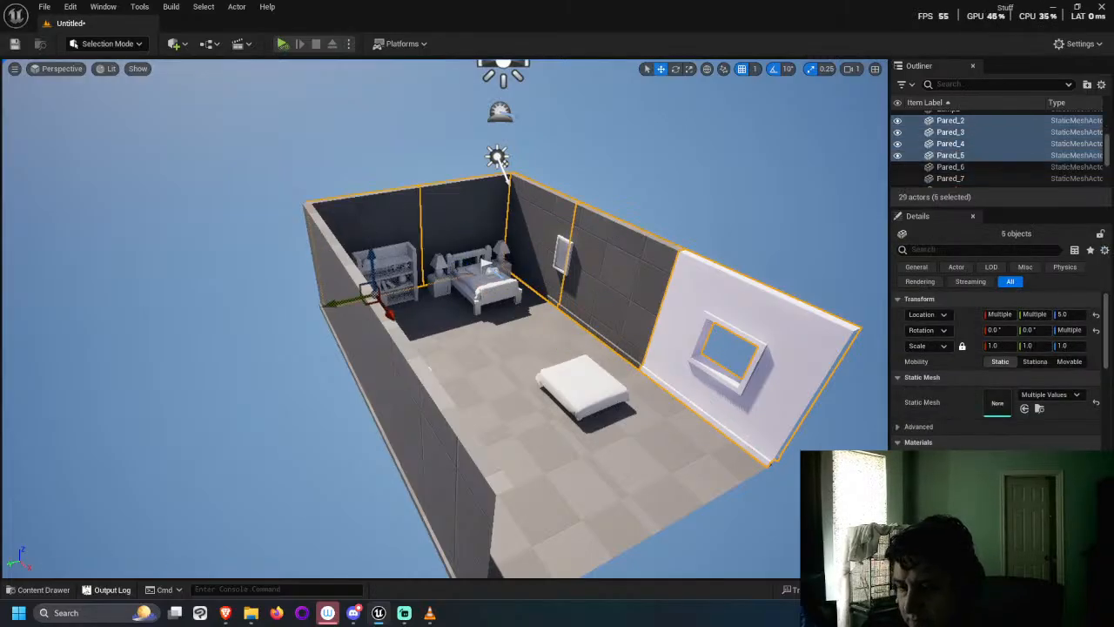
left_click(39, 589)
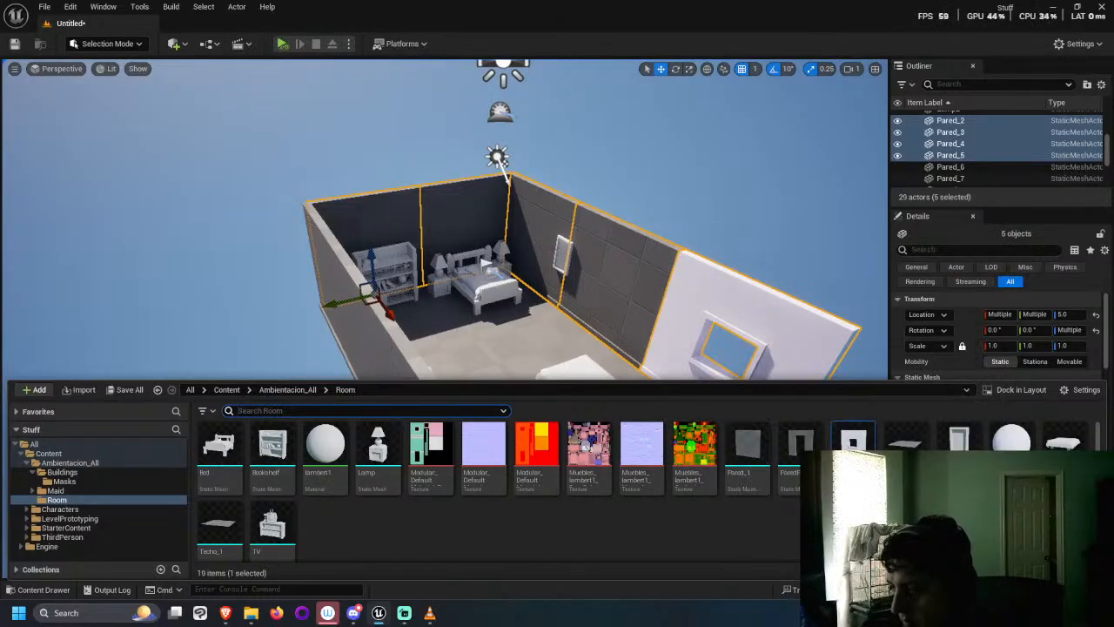
left_click(746, 453, "ctrl")
left_click(796, 452, "ctrl")
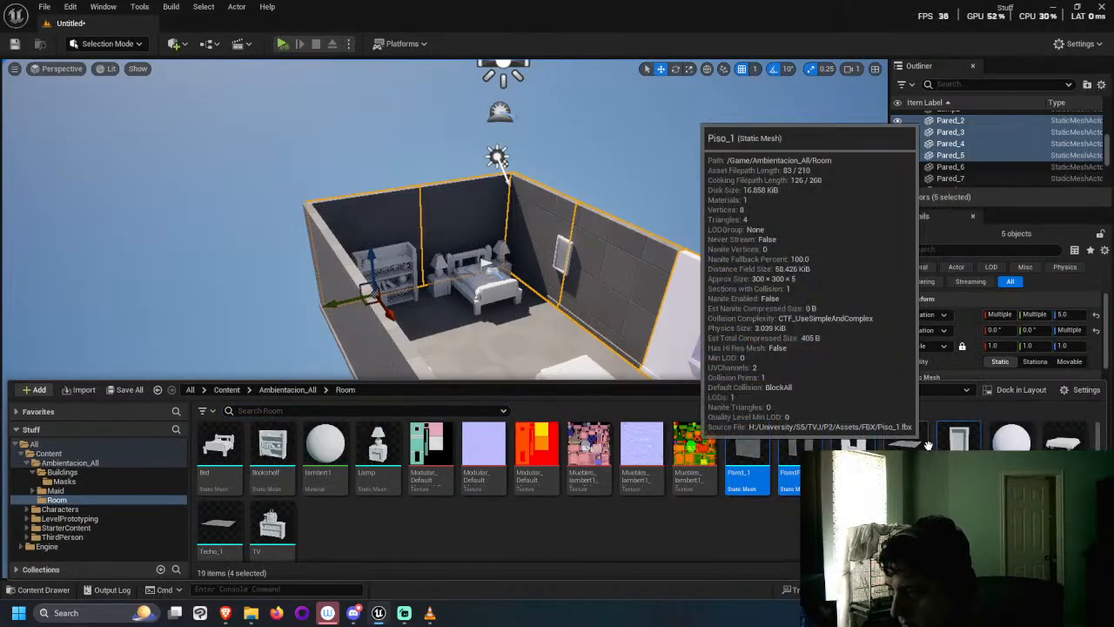
left_click(747, 453)
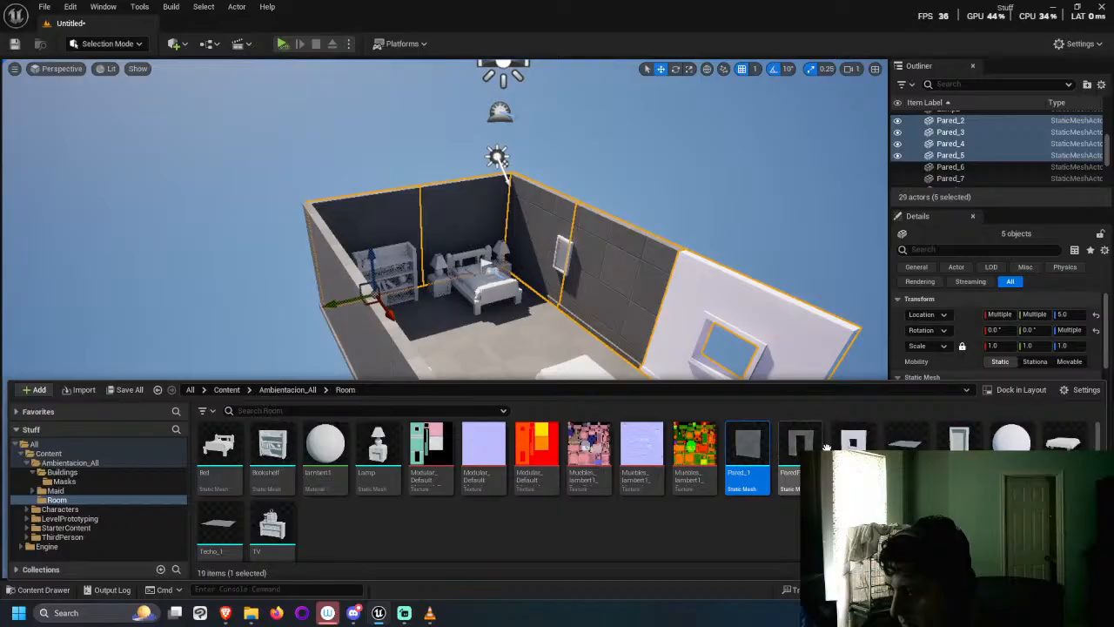
double_click(748, 451)
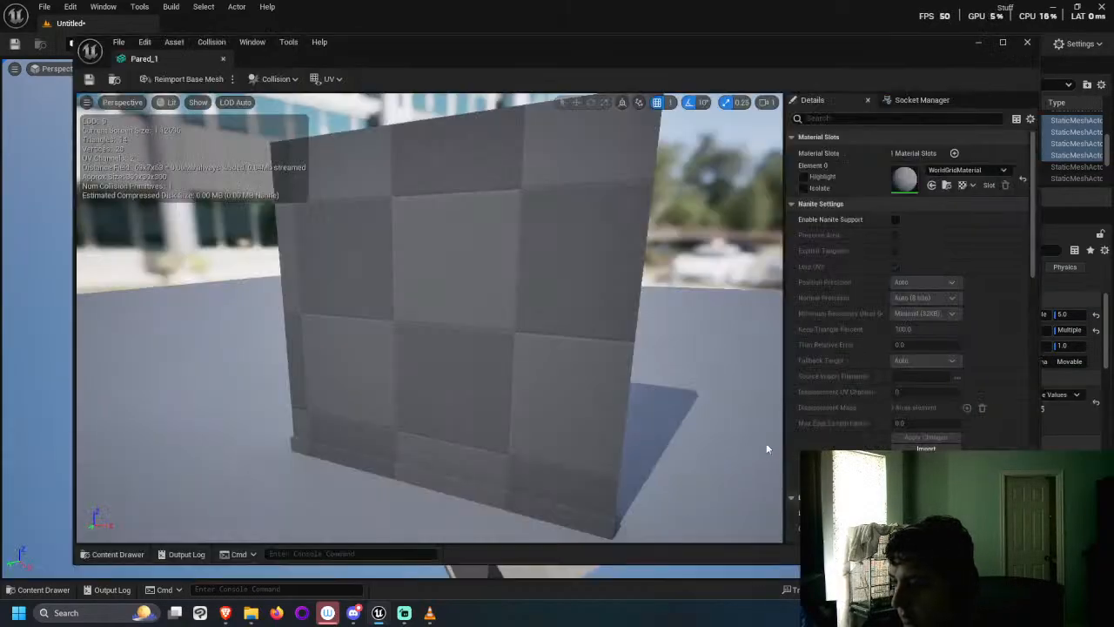
left_click(973, 170)
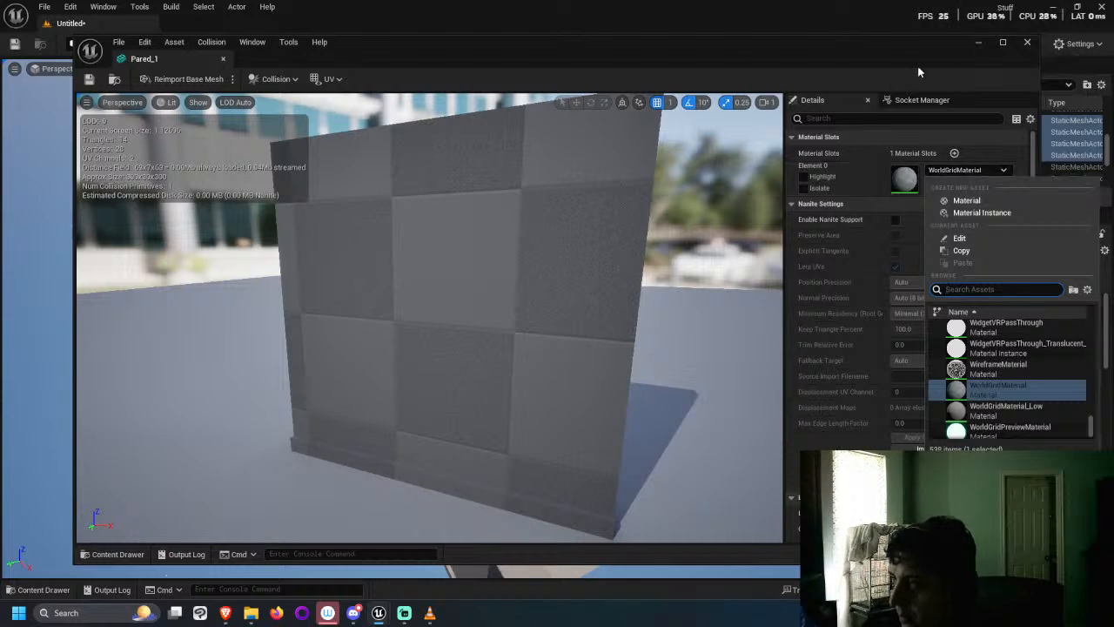
left_click_drag(918, 65, 882, 35)
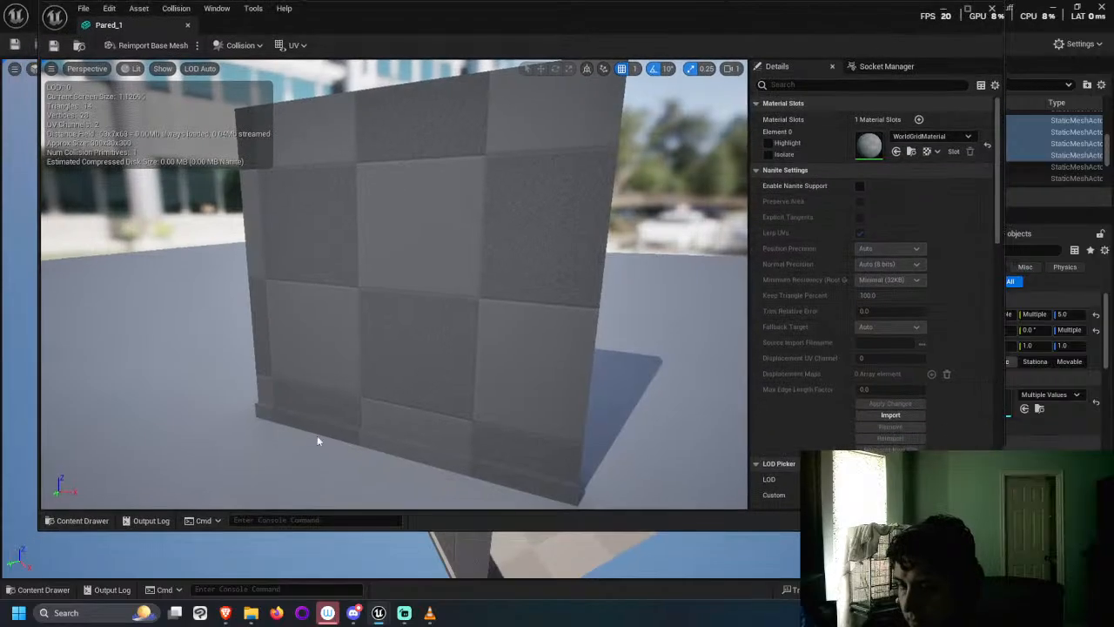
left_click(52, 592)
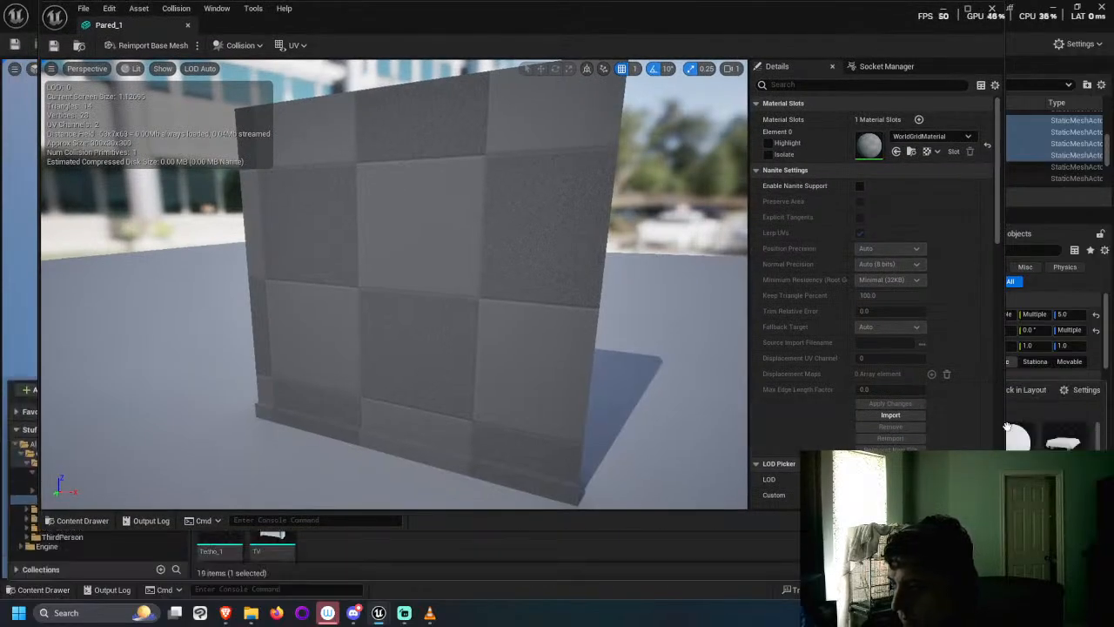
left_click(996, 12)
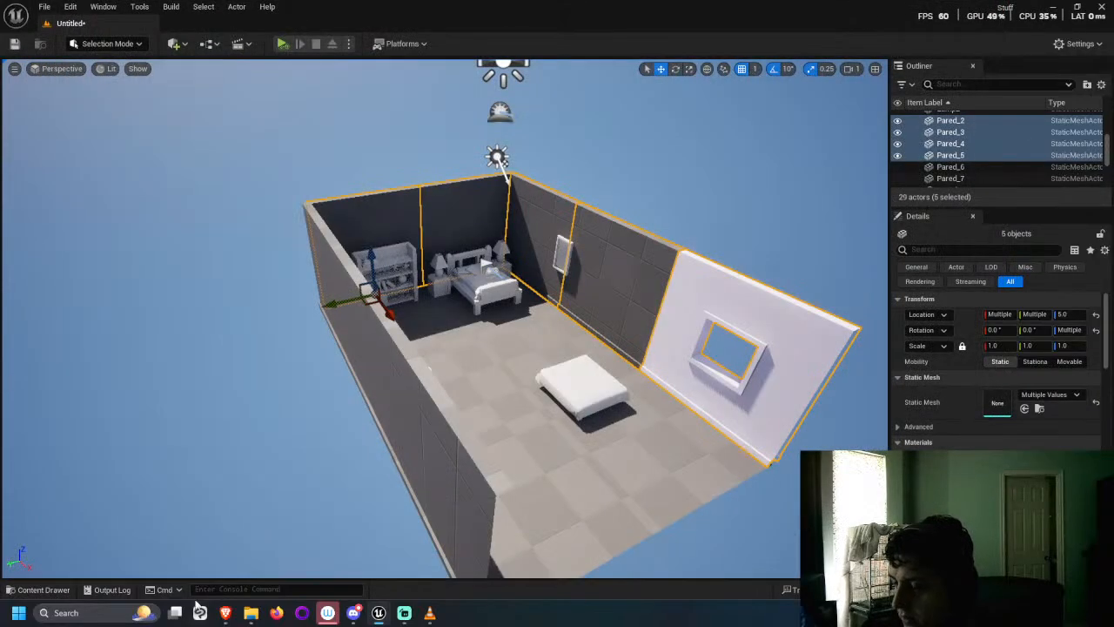
Step: Open the ParedV_1 and Pared_1 meshes and assign the standardSurface1 material to Pared_1's material slot
left_click(48, 590)
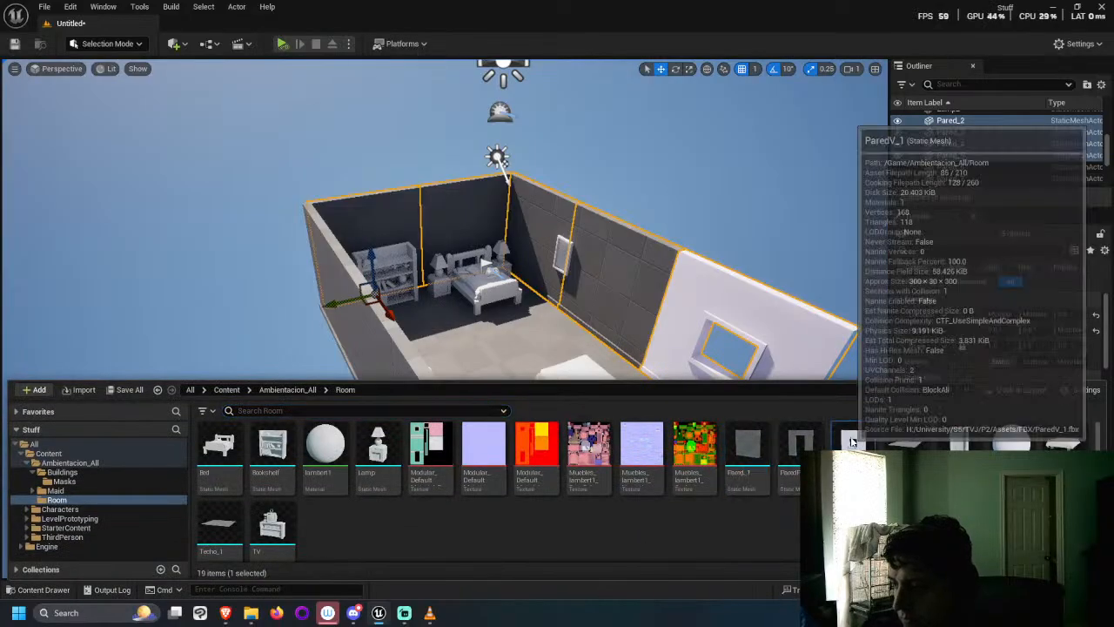
double_click(747, 448)
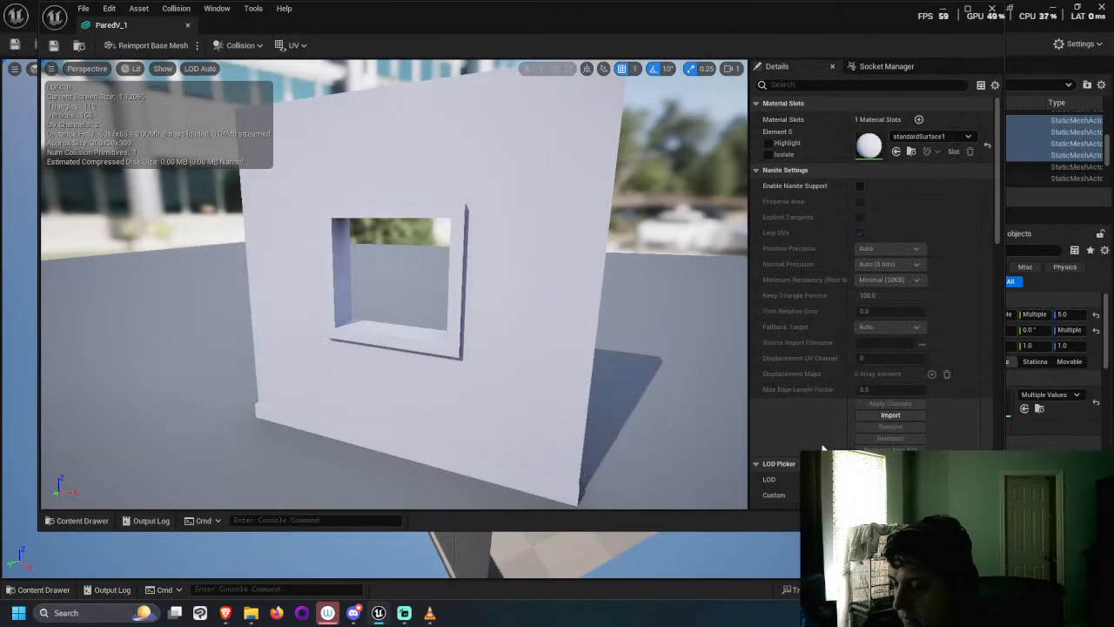
left_click(83, 520)
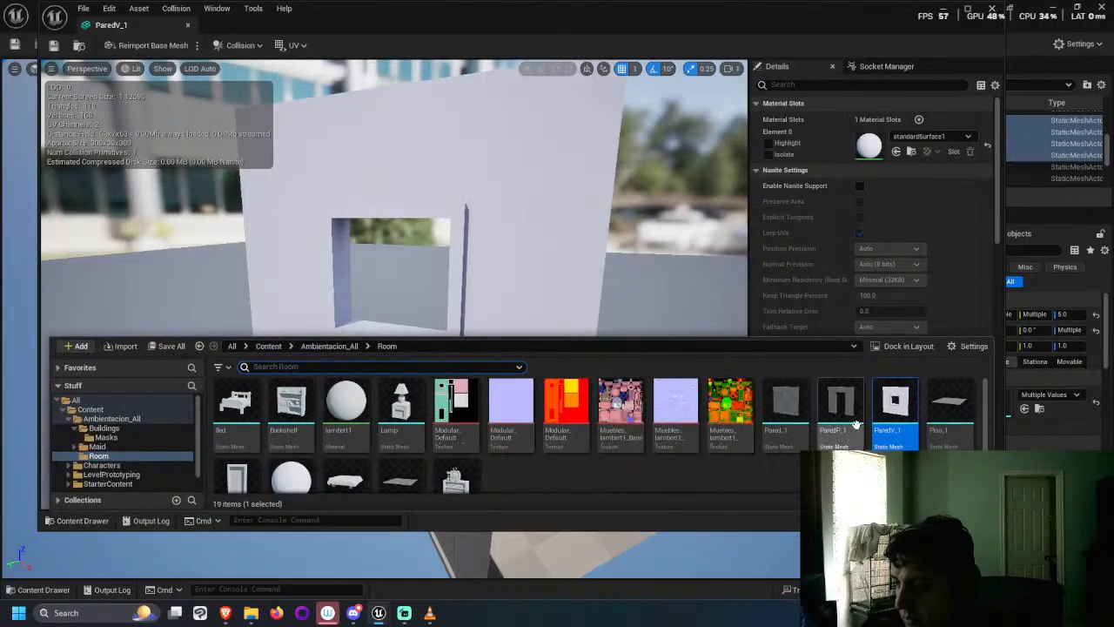
double_click(786, 405)
left_click(79, 520)
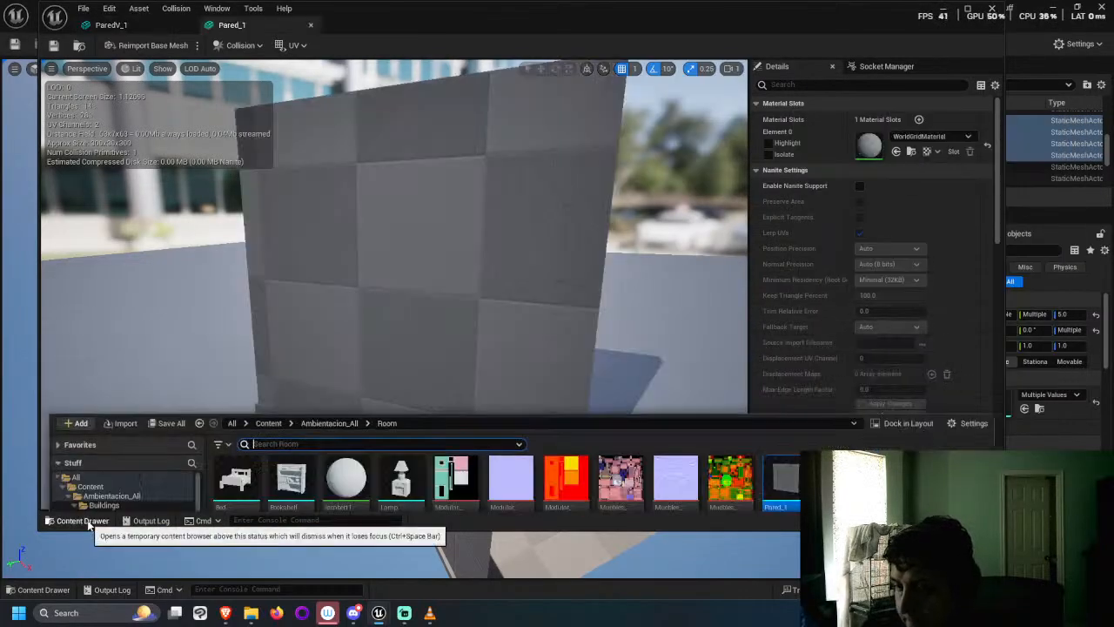
scroll(441, 484, "down", 1)
left_click(290, 443)
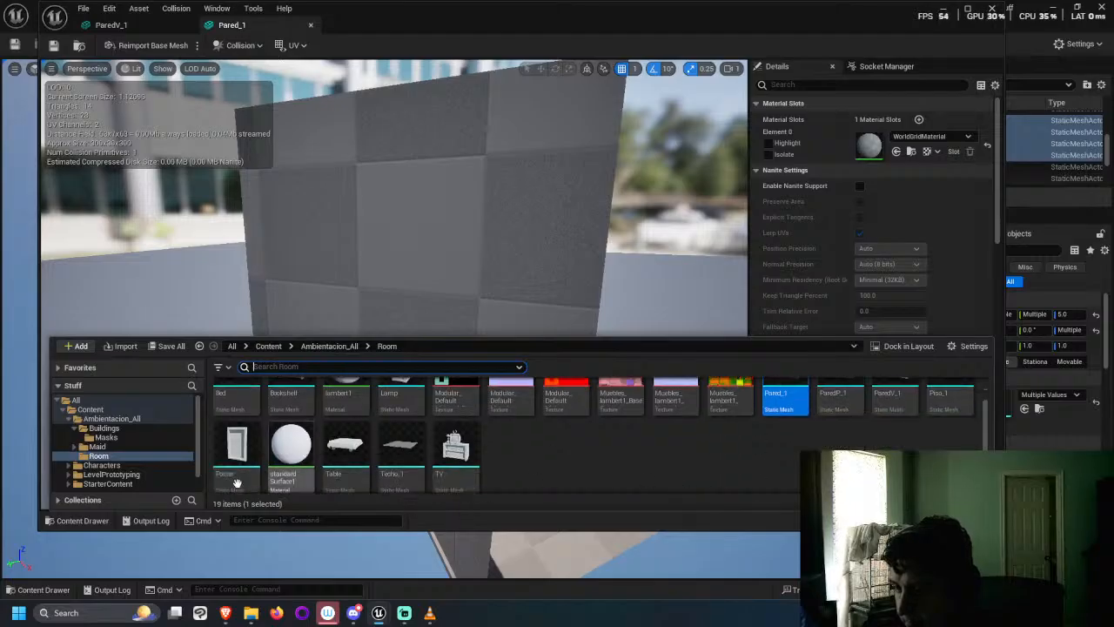
left_click_drag(290, 444, 914, 146)
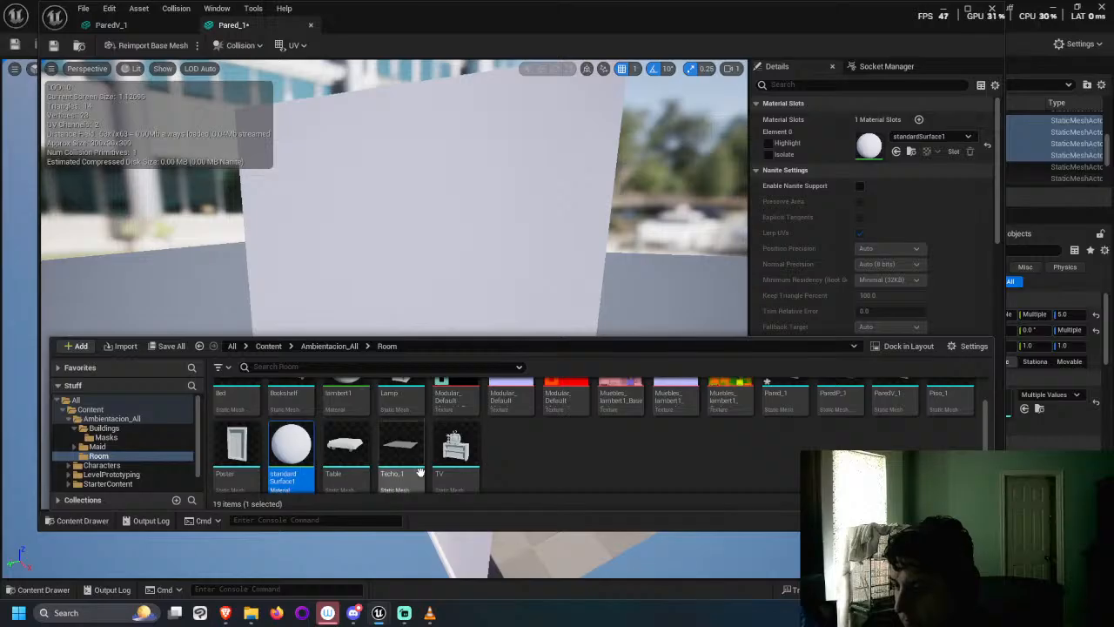
Step: Open the Piso_1 floor mesh, assign standardSurface1 to its material slot, and return to the level
scroll(527, 435, "up", 1)
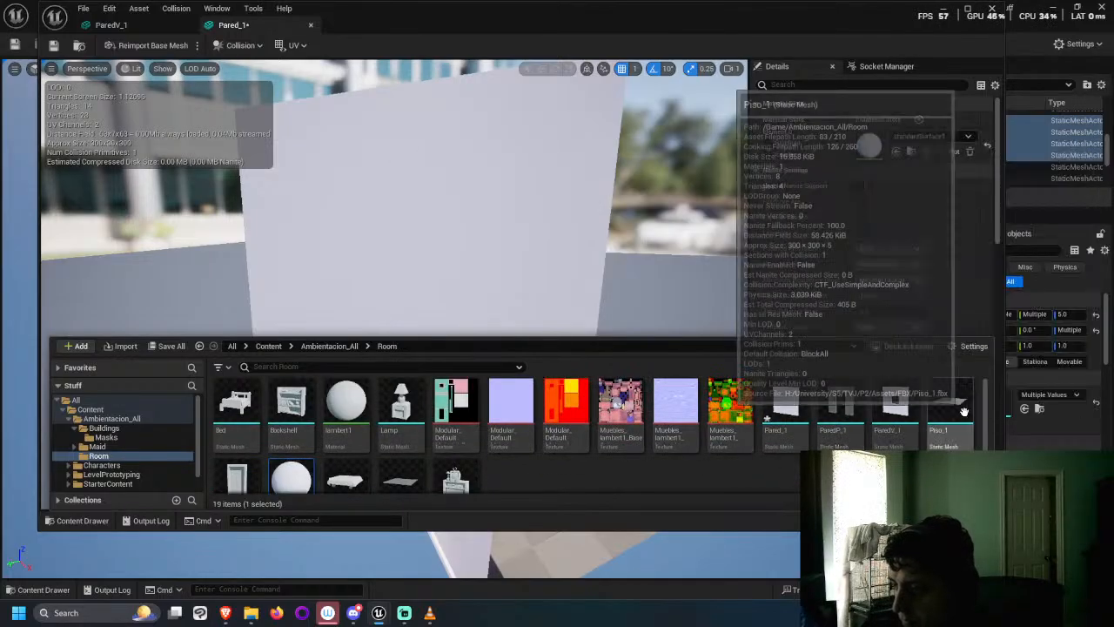
left_click_drag(965, 411, 959, 414)
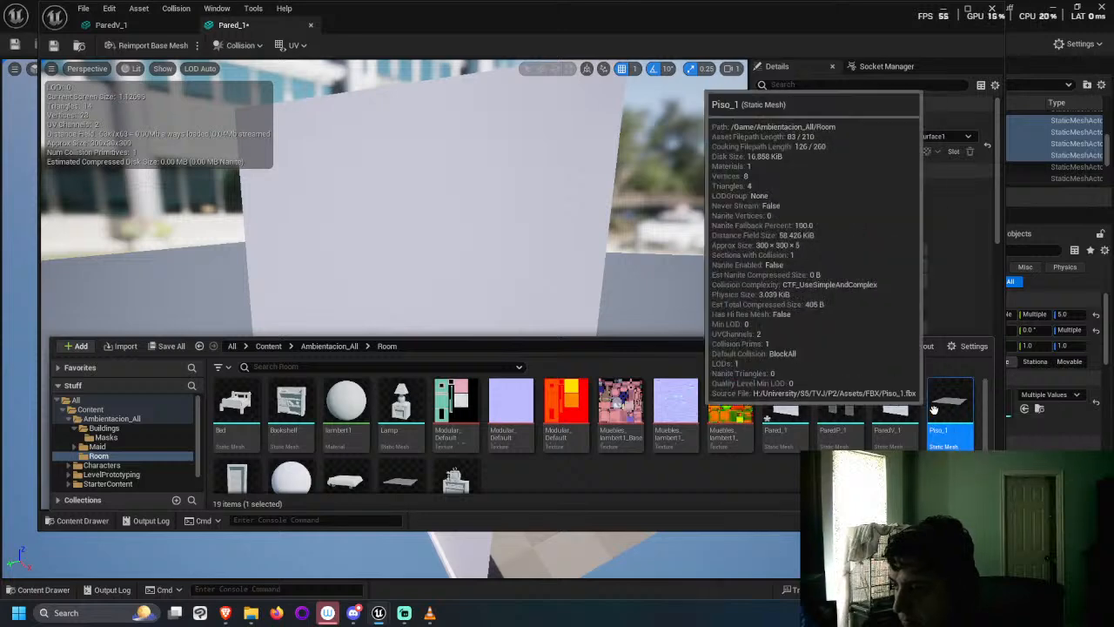
double_click(948, 407)
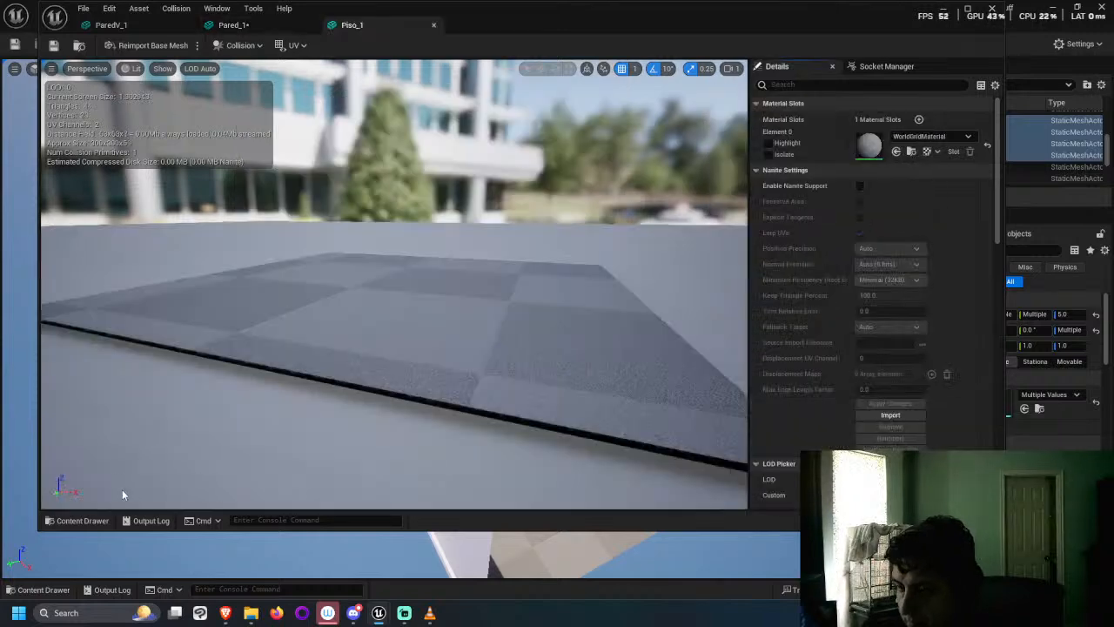
scroll(295, 433, "down", 3)
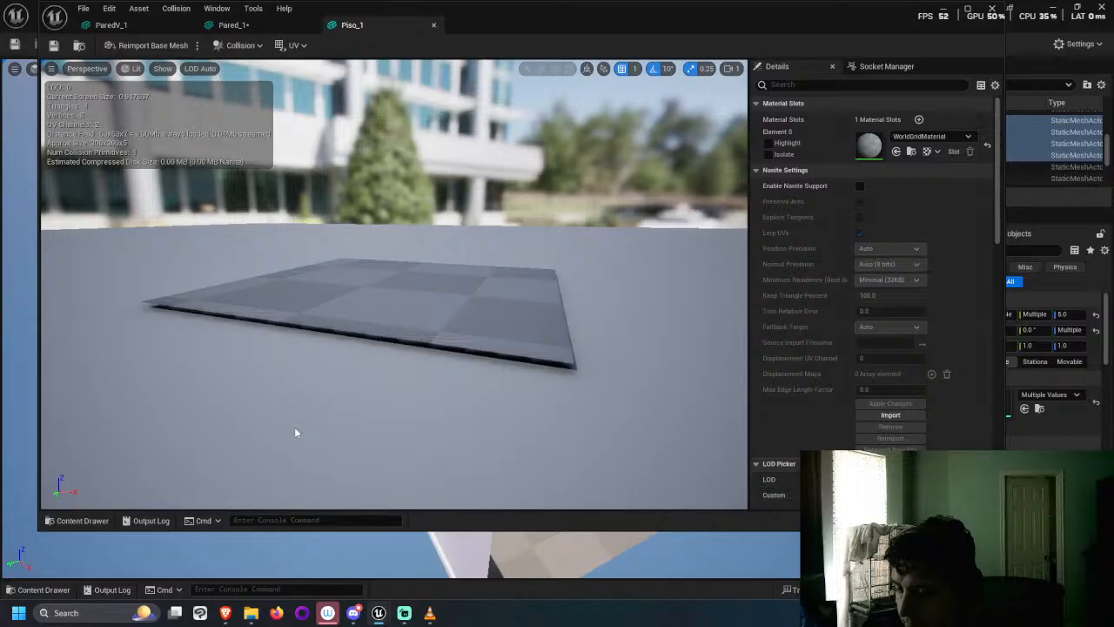
left_click(83, 520)
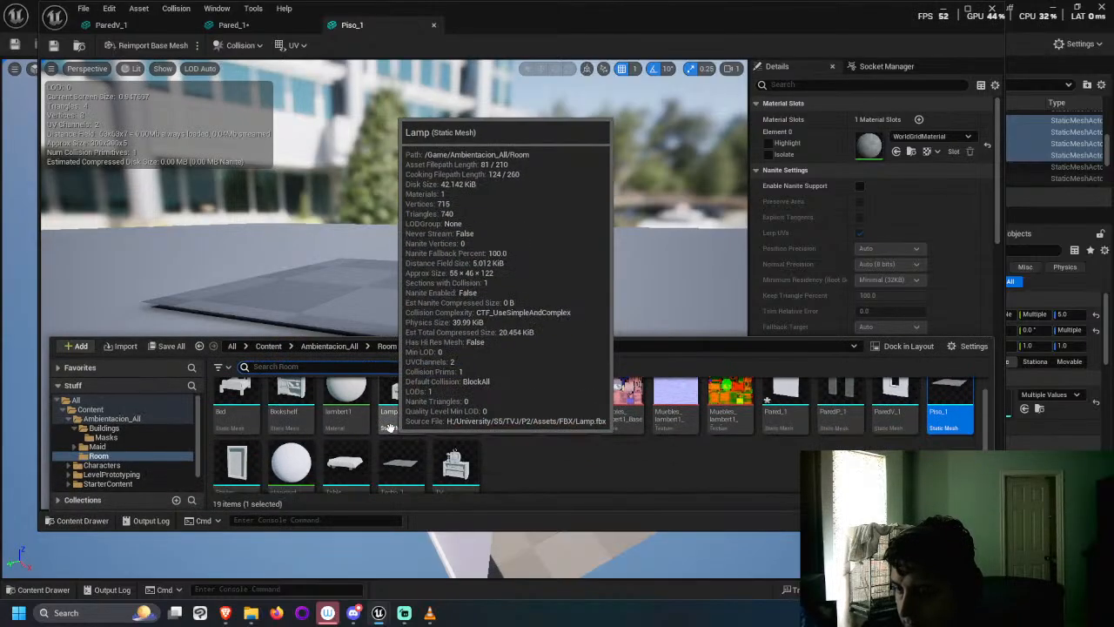
left_click_drag(290, 461, 866, 143)
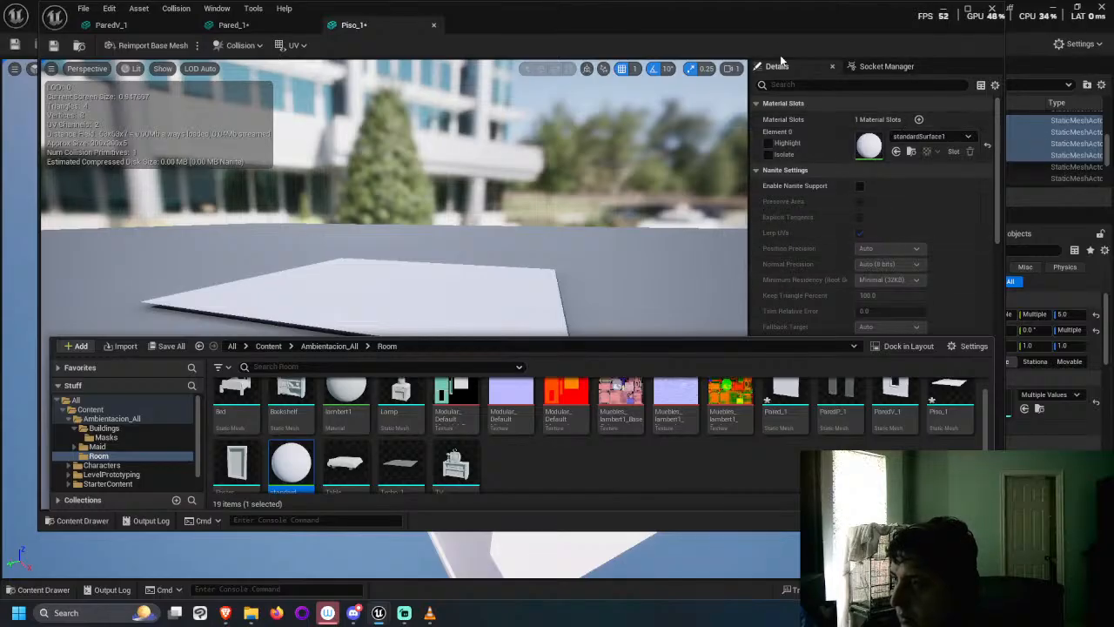
left_click_drag(699, 34, 0, 127)
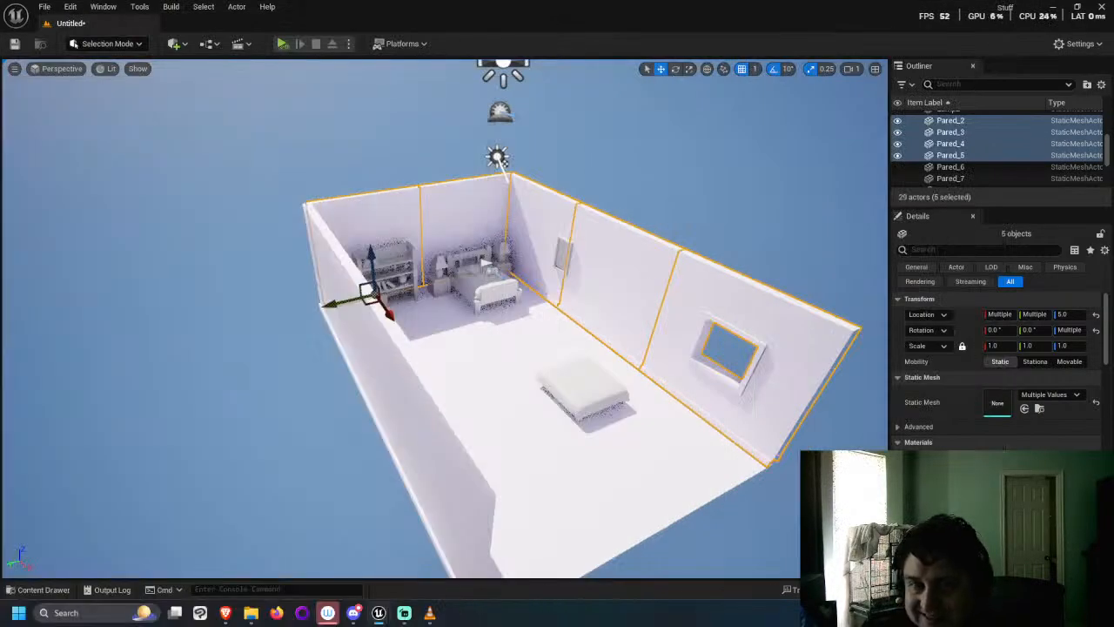
Step: Open the lambert1 material from the Room assets to texture the furniture
mouse_move(540, 374)
left_mouse_down("alt")
mouse_move(444, 375)
mouse_move(527, 374)
left_mouse_up("alt")
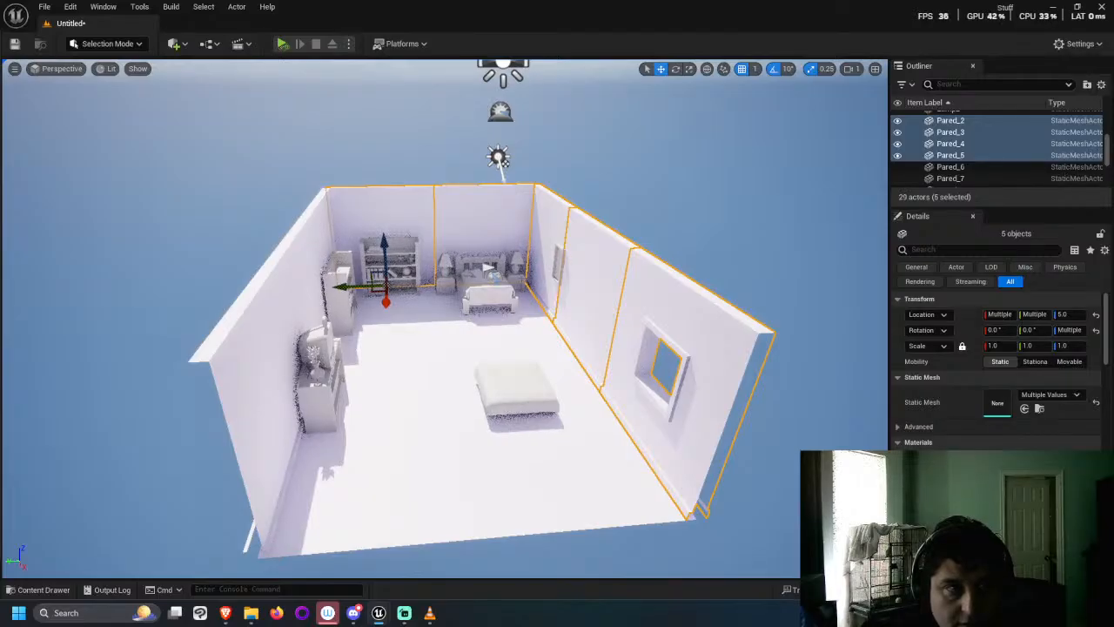
left_click_drag(472, 326, 524, 257, "alt")
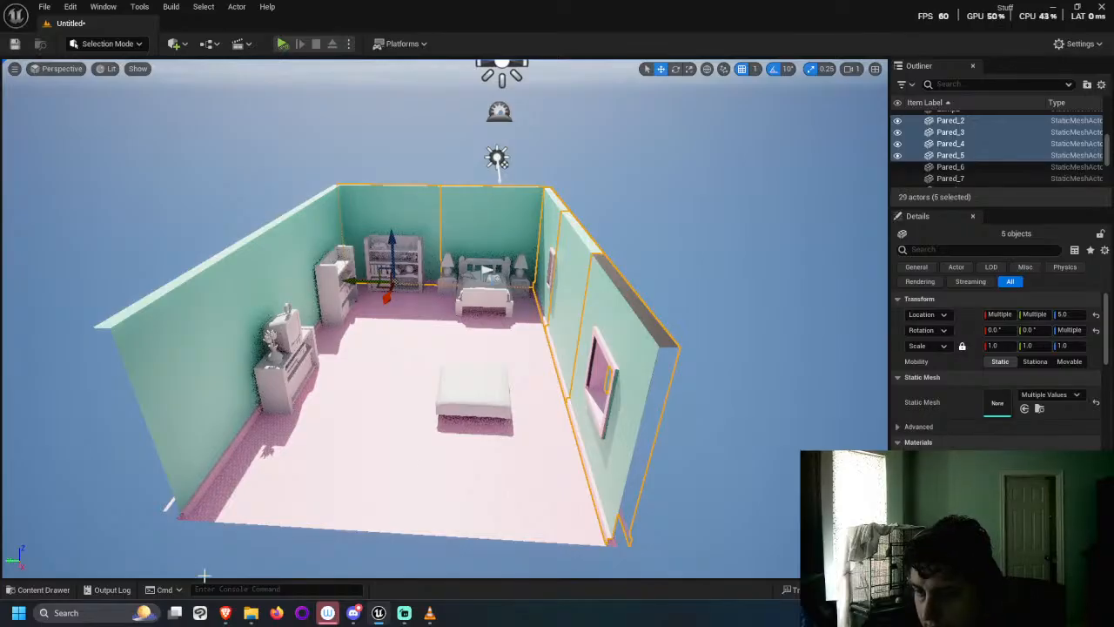
left_click(35, 590)
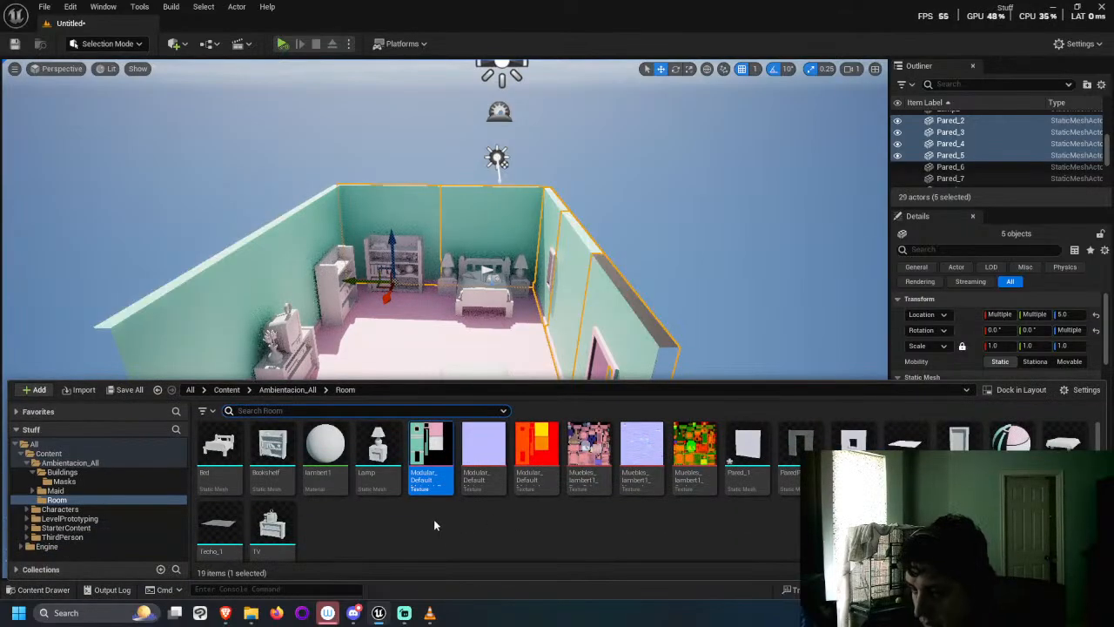
double_click(337, 444)
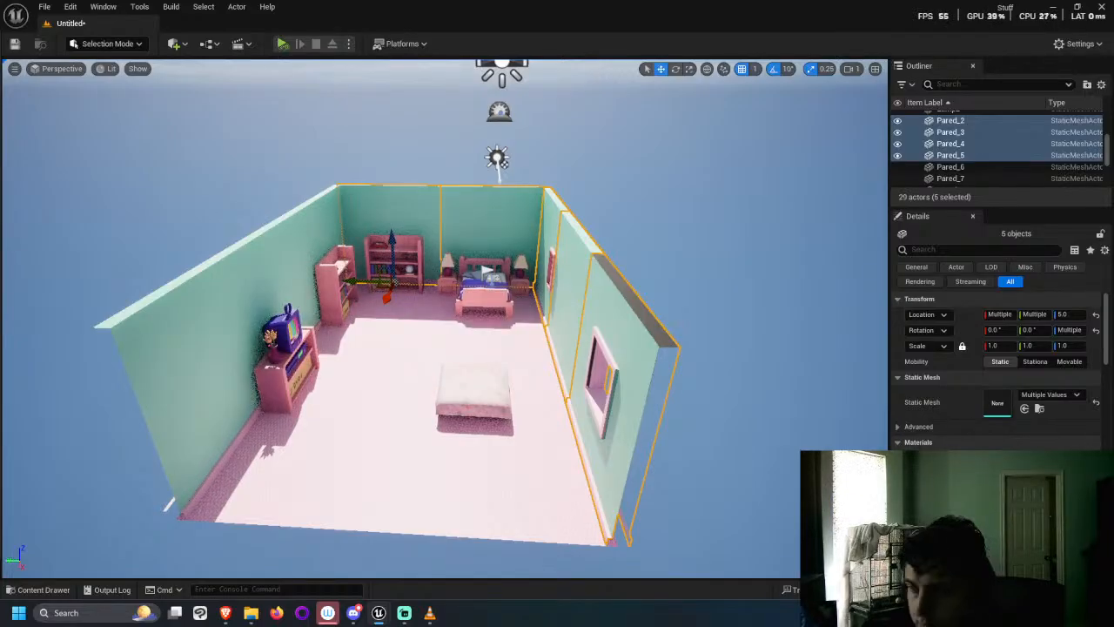
left_click_drag(471, 478, 335, 440, "alt")
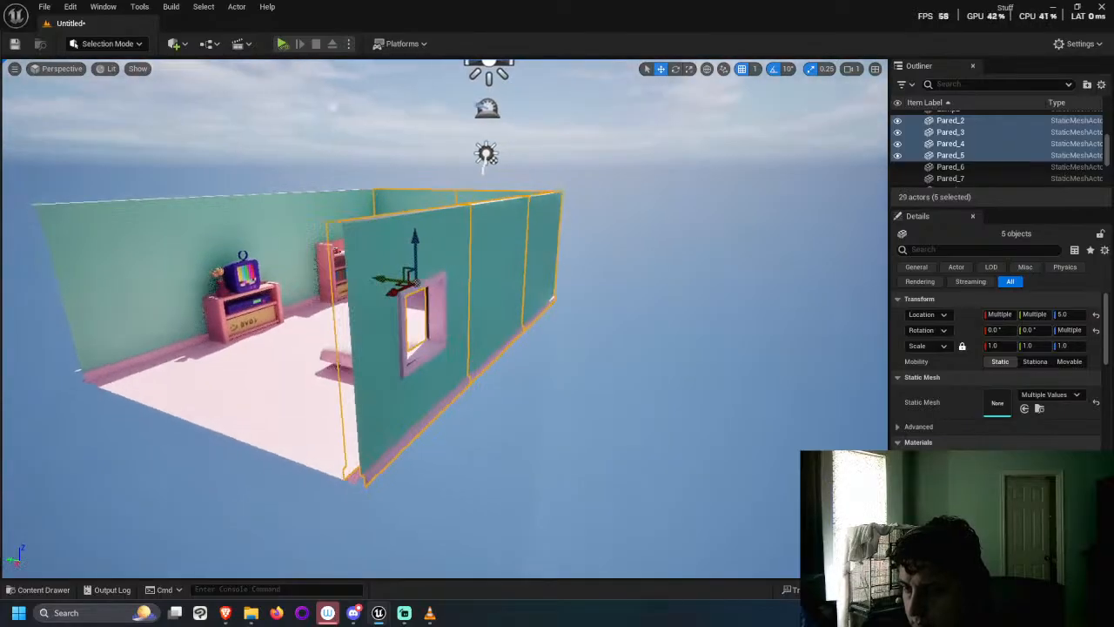
scroll(252, 327, "up", 5)
left_click_drag(335, 348, 557, 409, "alt")
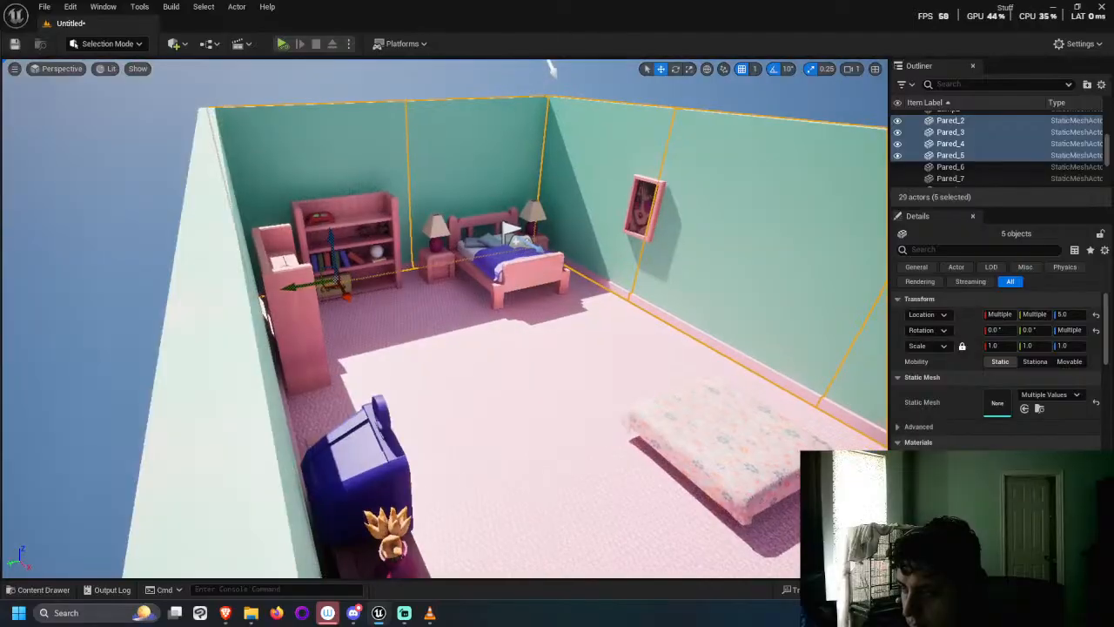
Step: Select the bookshelf on the TV-side wall and start the Tri Select tool on it in Modeling mode
mouse_move(550, 68)
left_mouse_down("alt")
mouse_move(531, 70)
mouse_move(541, 64)
left_mouse_up("alt")
scroll(540, 64, "up", 2)
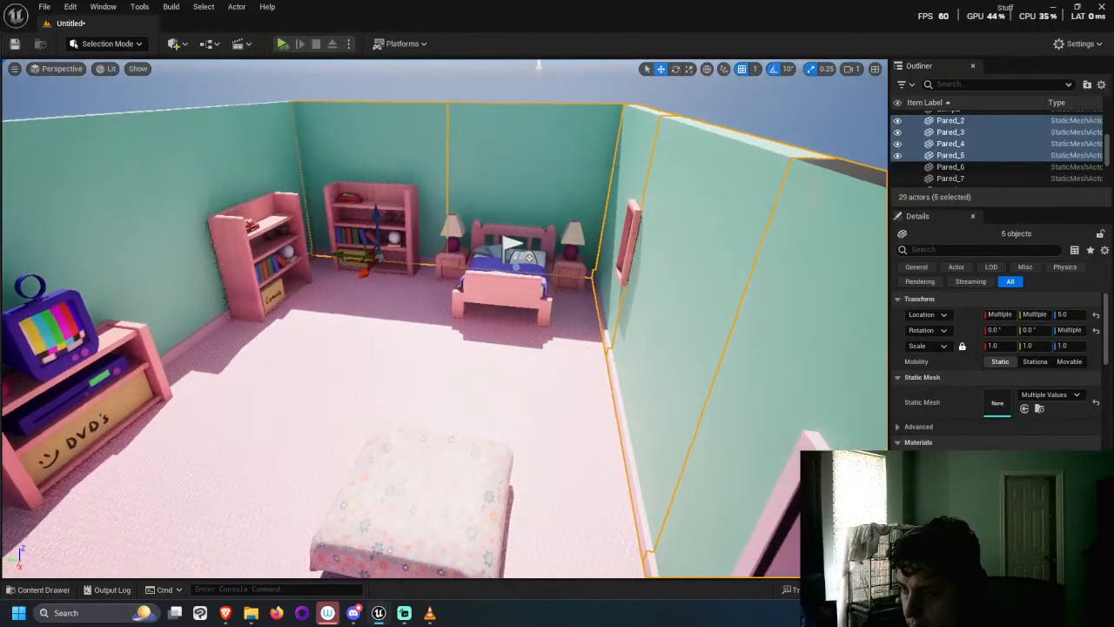
scroll(247, 335, "down", 5)
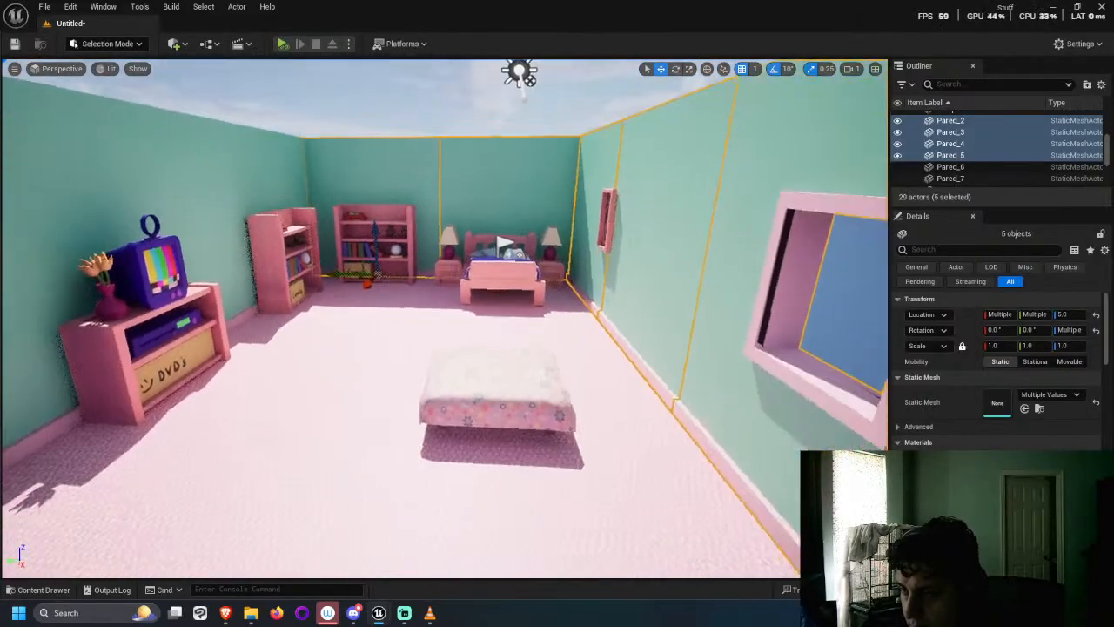
left_click(270, 261)
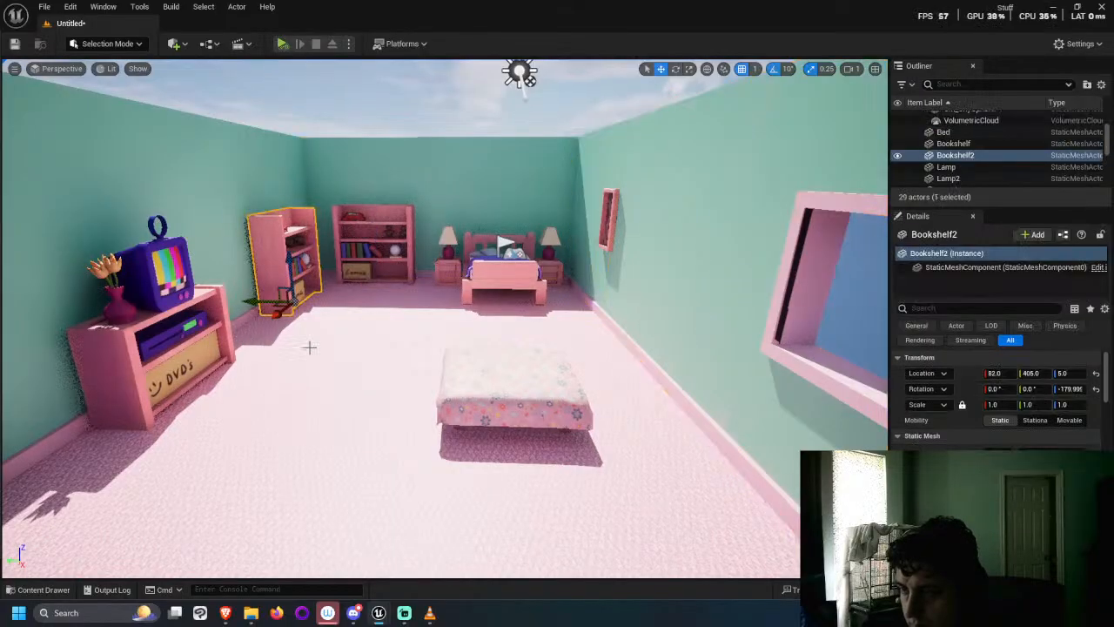
left_click_drag(308, 345, 313, 218, "alt")
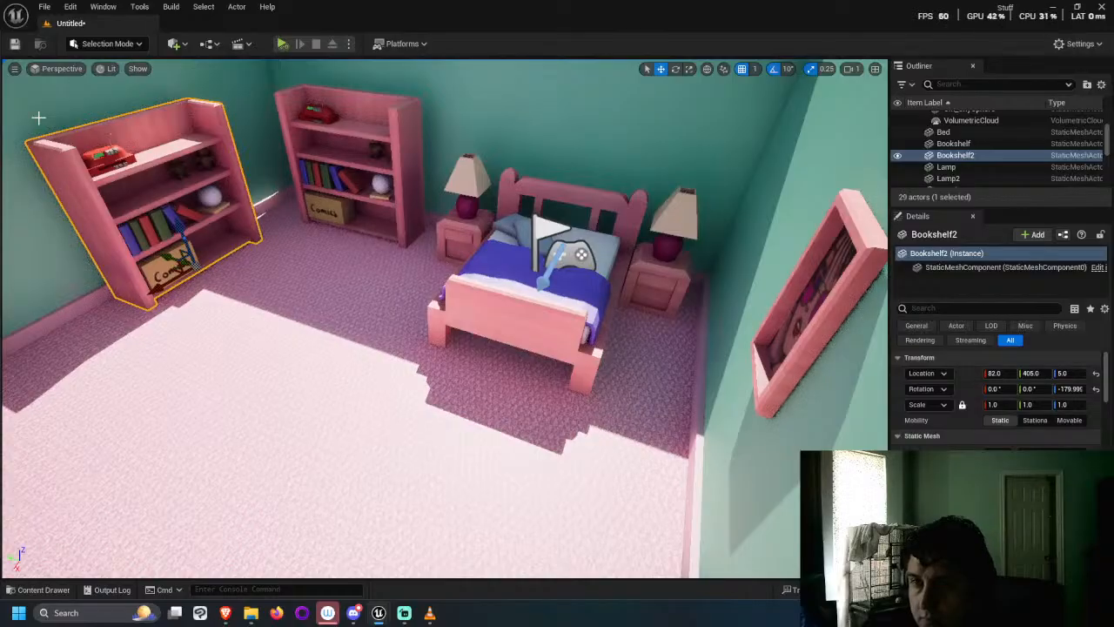
left_click(139, 45)
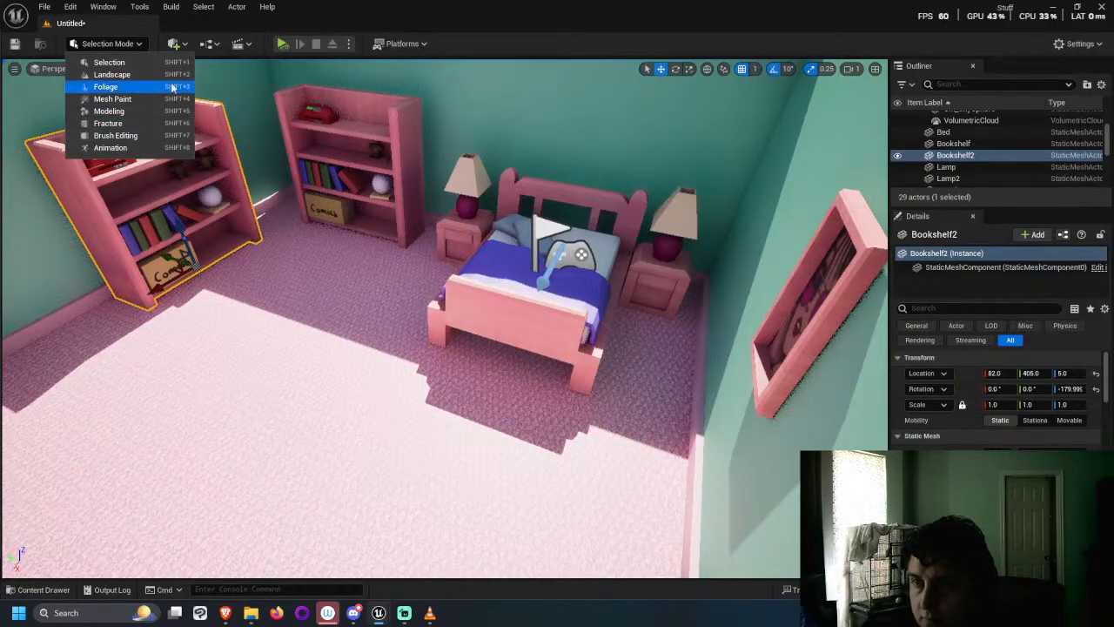
left_click(122, 112)
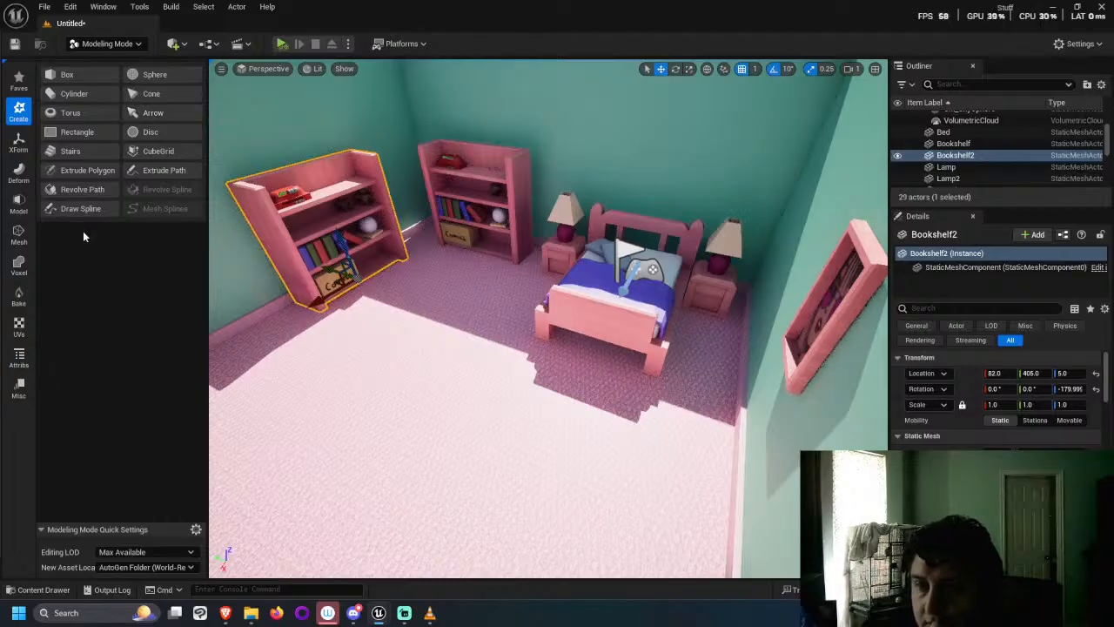
left_click(19, 234)
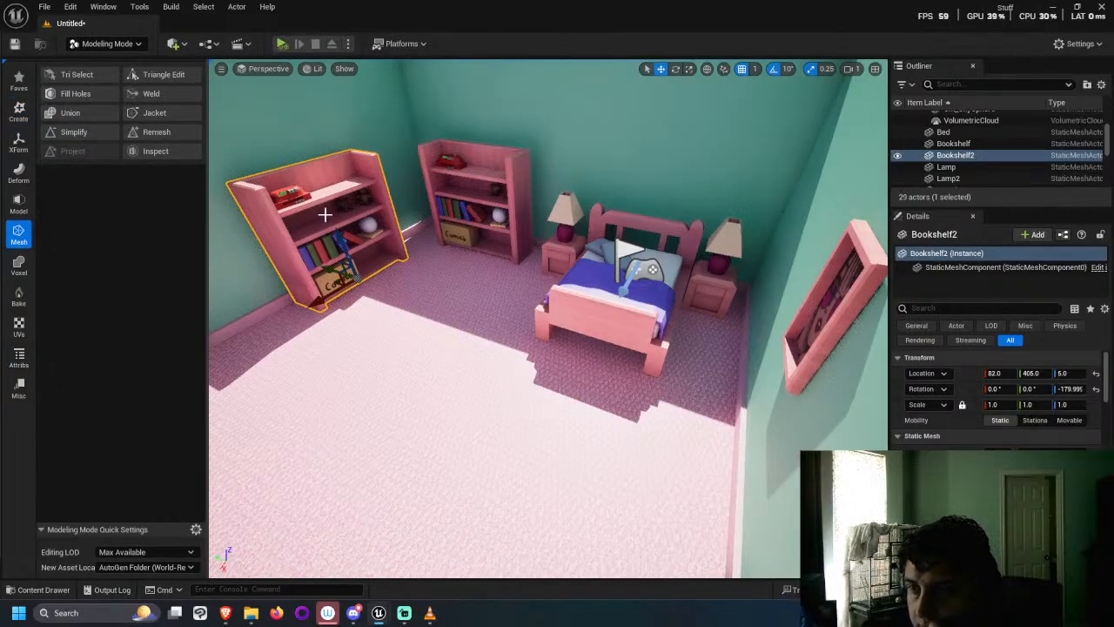
right_click_drag(311, 202, 294, 196)
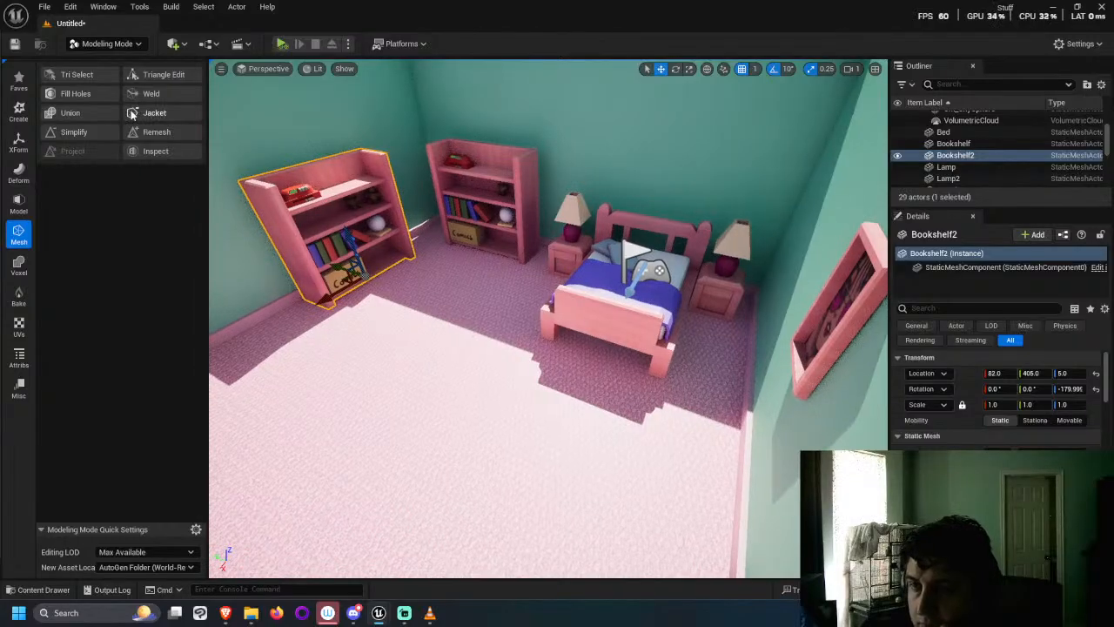
left_click(77, 74)
scroll(260, 173, "up", 5)
scroll(260, 173, "down", 5)
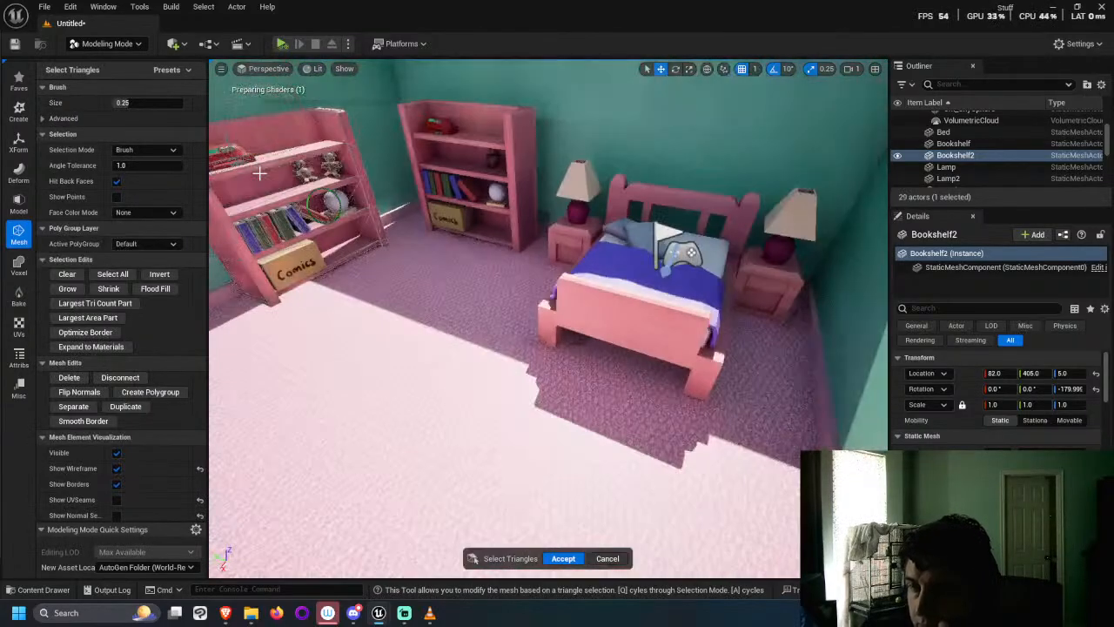
Step: Delete the triangles of the red object on that bookshelf's top shelf and accept the mesh edit
left_click(225, 150)
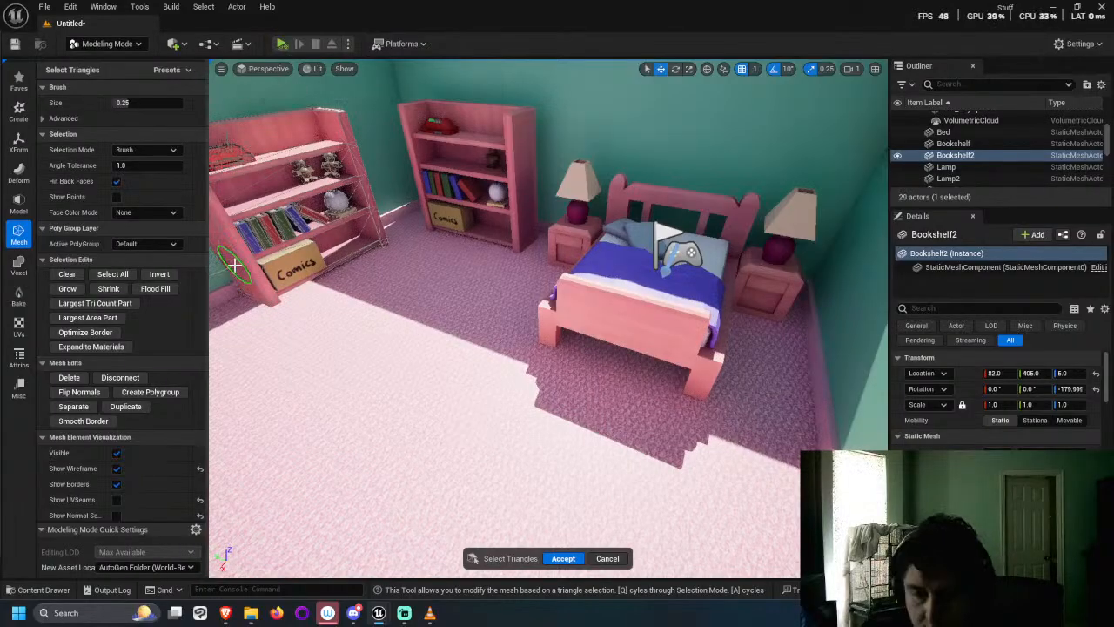
scroll(233, 266, "down", 5)
scroll(595, 353, "up", 6)
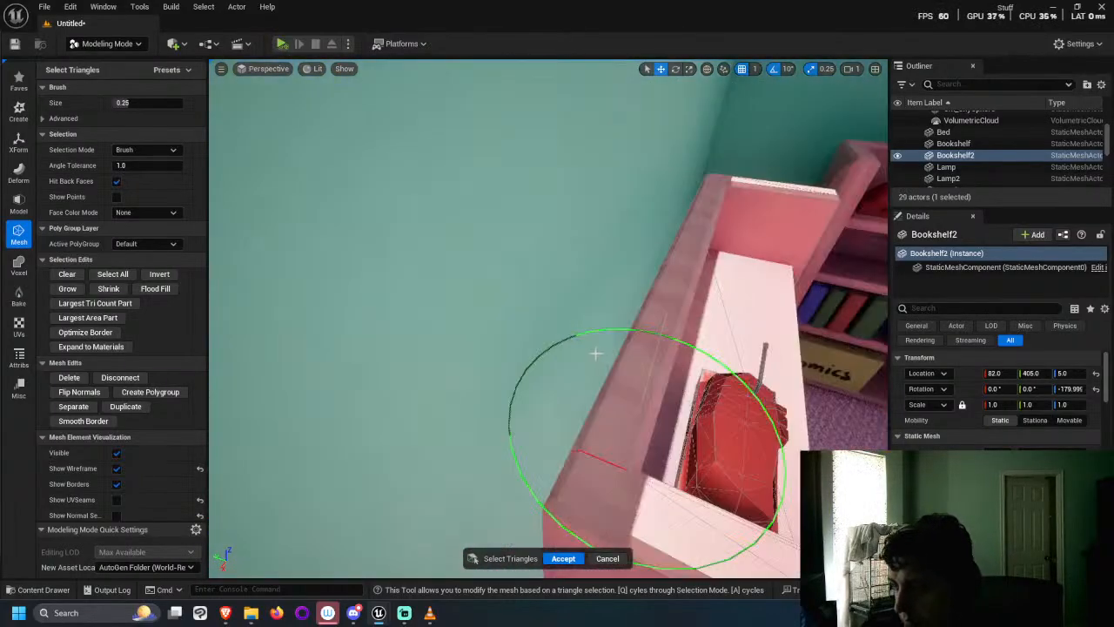
right_click_drag(595, 352, 726, 441)
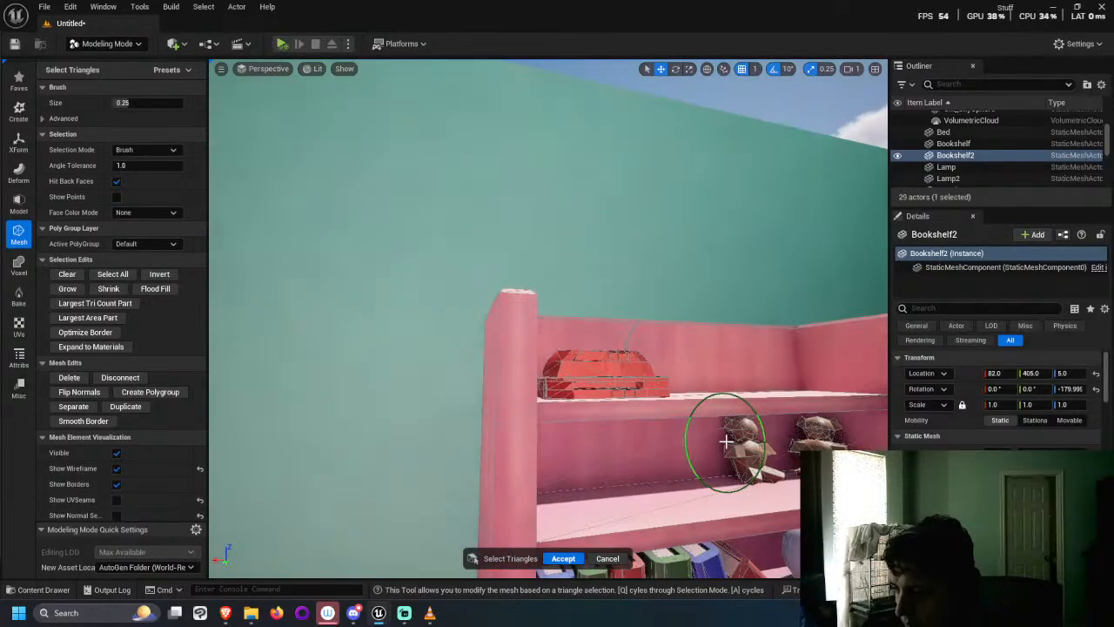
scroll(726, 441, "up", 5)
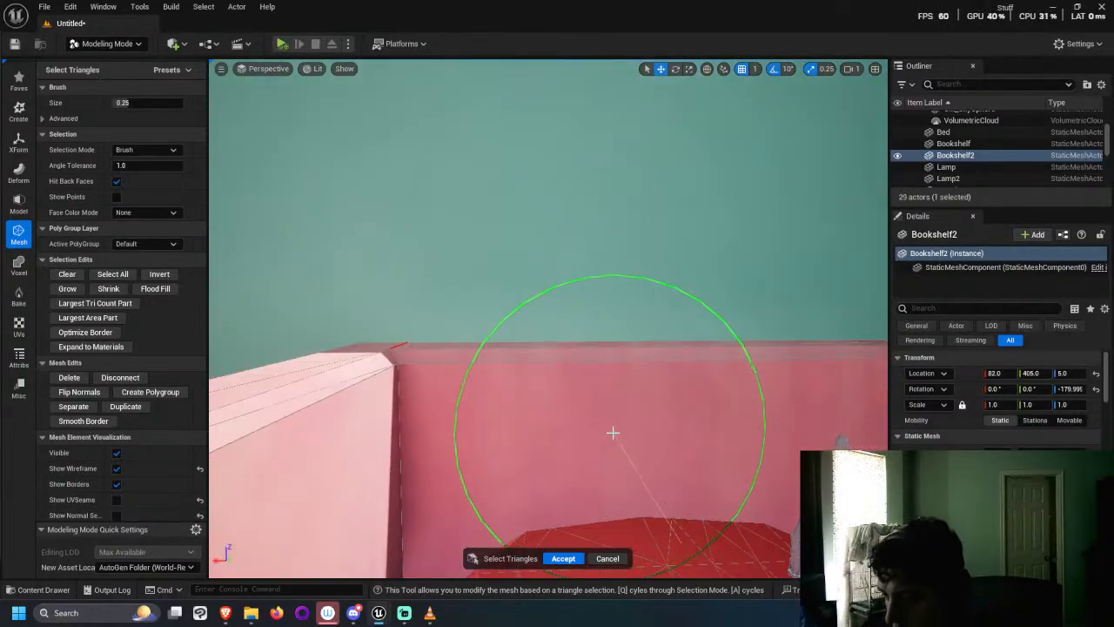
scroll(613, 432, "down", 3)
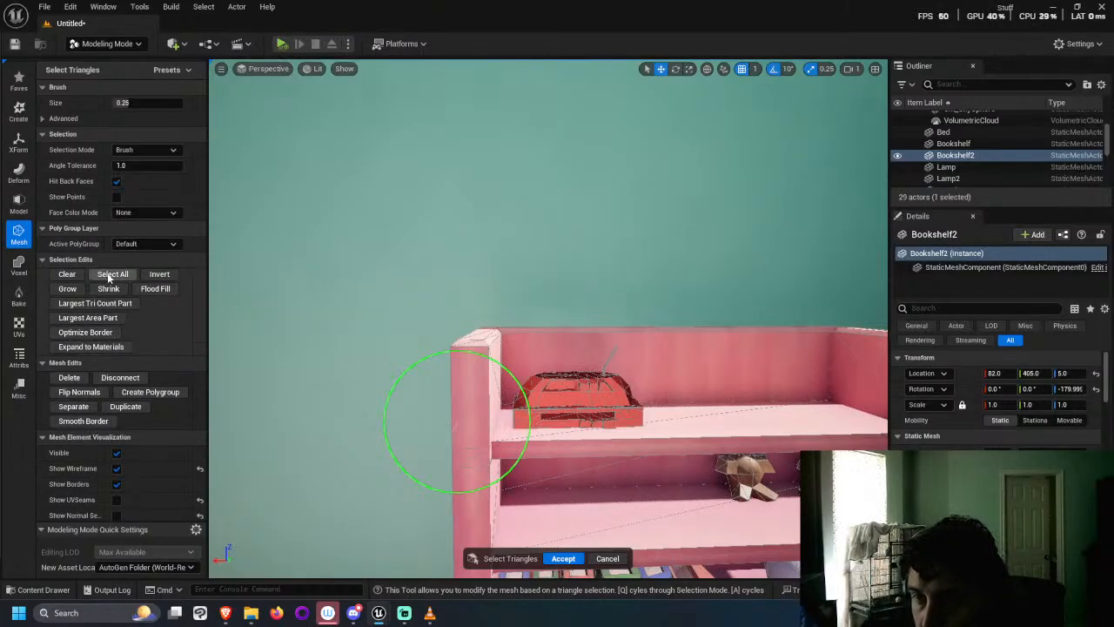
left_click(70, 377)
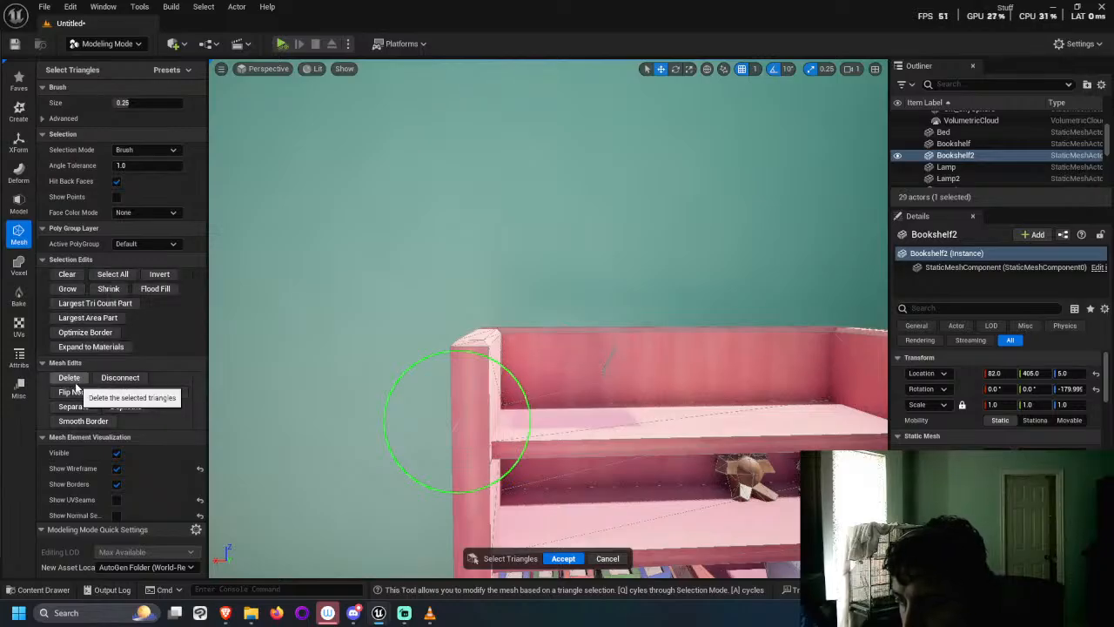
left_click(611, 360)
mouse_move(611, 357)
right_mouse_down()
mouse_move(530, 410)
mouse_move(577, 392)
mouse_move(616, 410)
right_mouse_up()
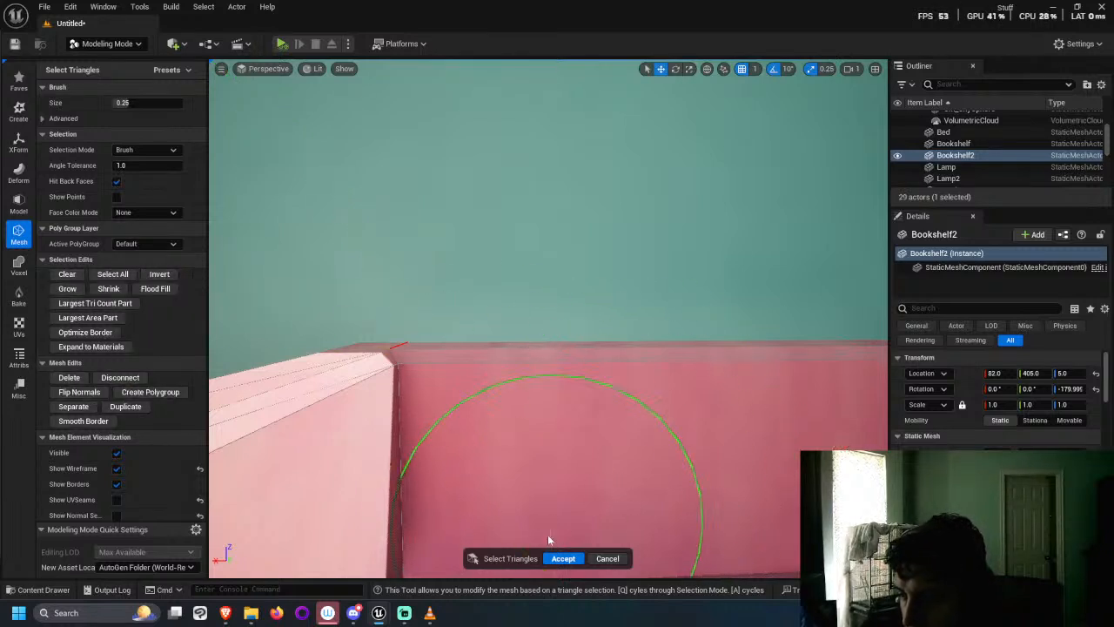
left_click(561, 558)
scroll(505, 350, "down", 5)
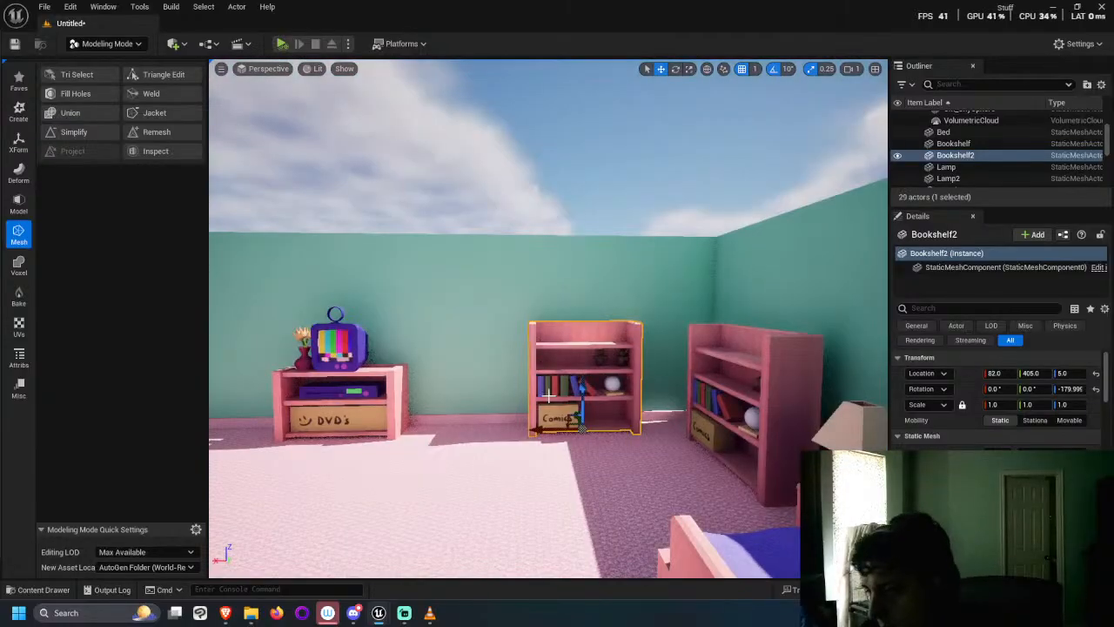
left_click_drag(548, 396, 479, 381, "alt")
left_click_drag(636, 377, 651, 421, "alt")
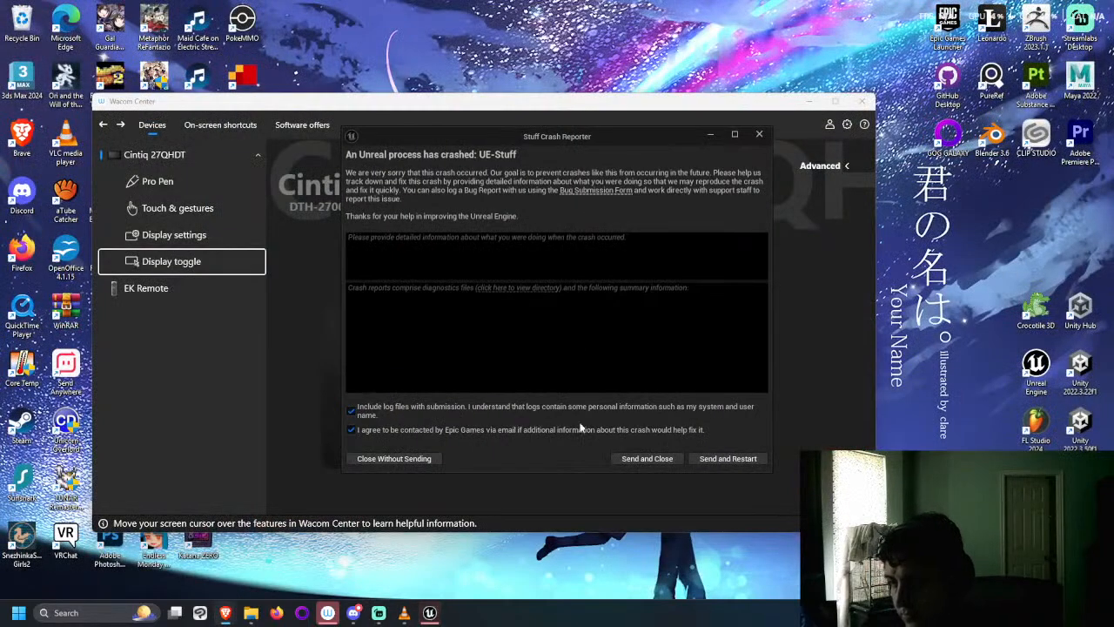
Step: Send the crash report, restart the editor and skip restoring the auto-saved packages
left_click(698, 459)
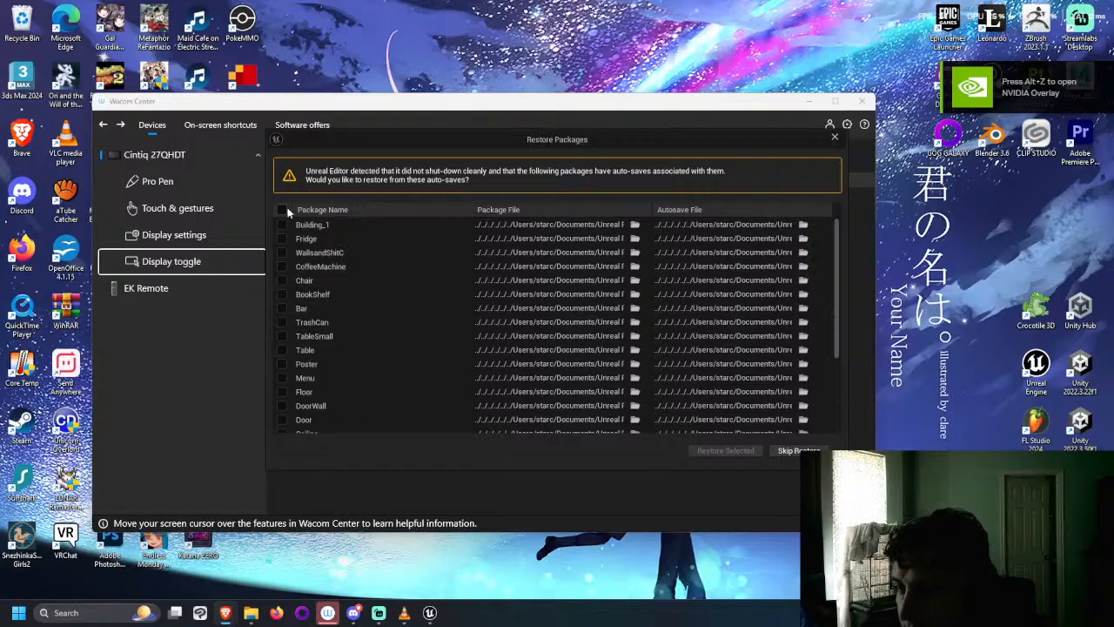
left_click(787, 451)
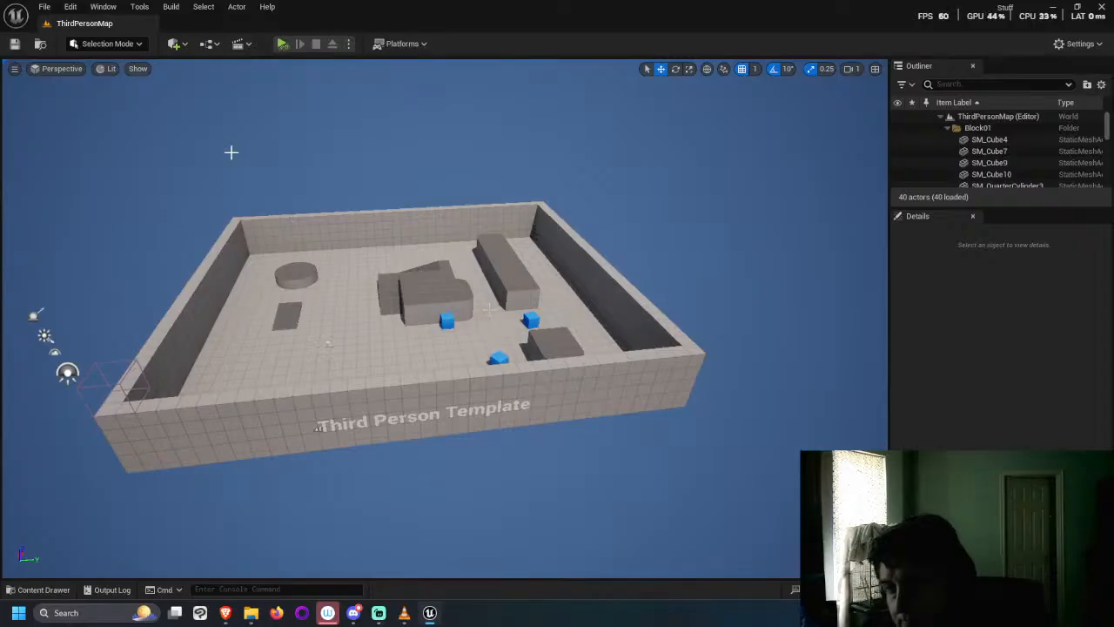
Step: Create a new level from the Basic template
left_click(44, 6)
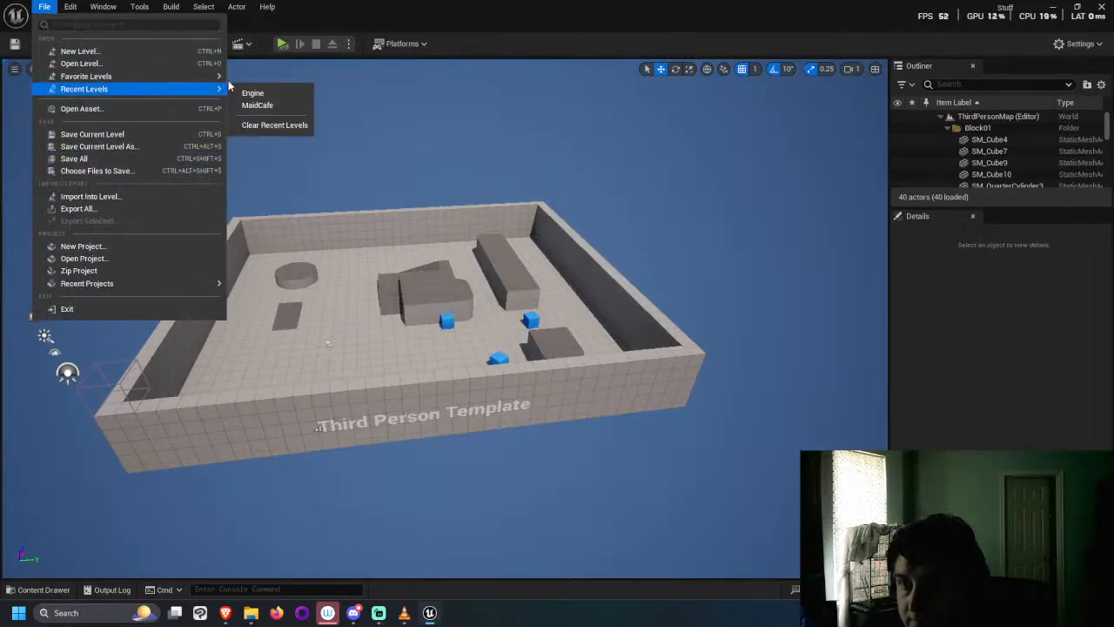
mouse_move(224, 83)
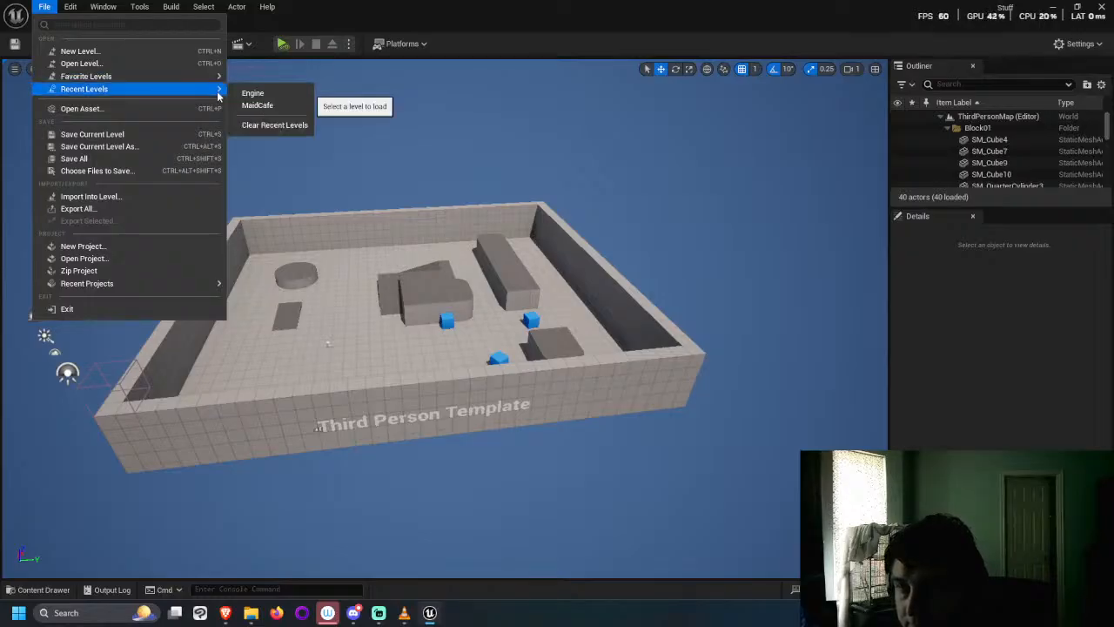
left_click(210, 52)
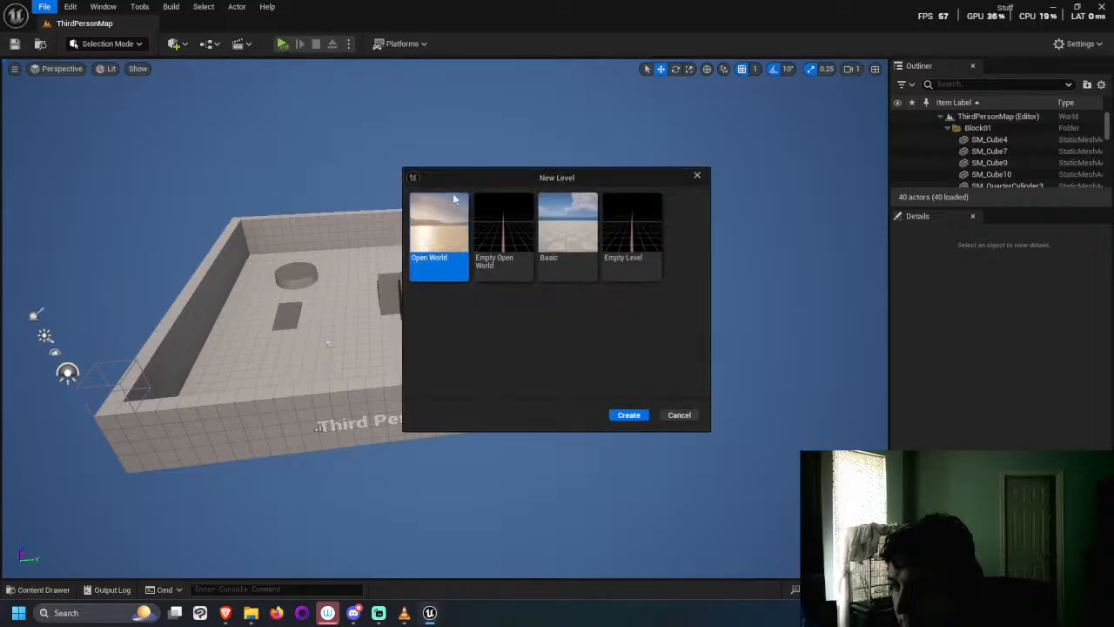
double_click(558, 217)
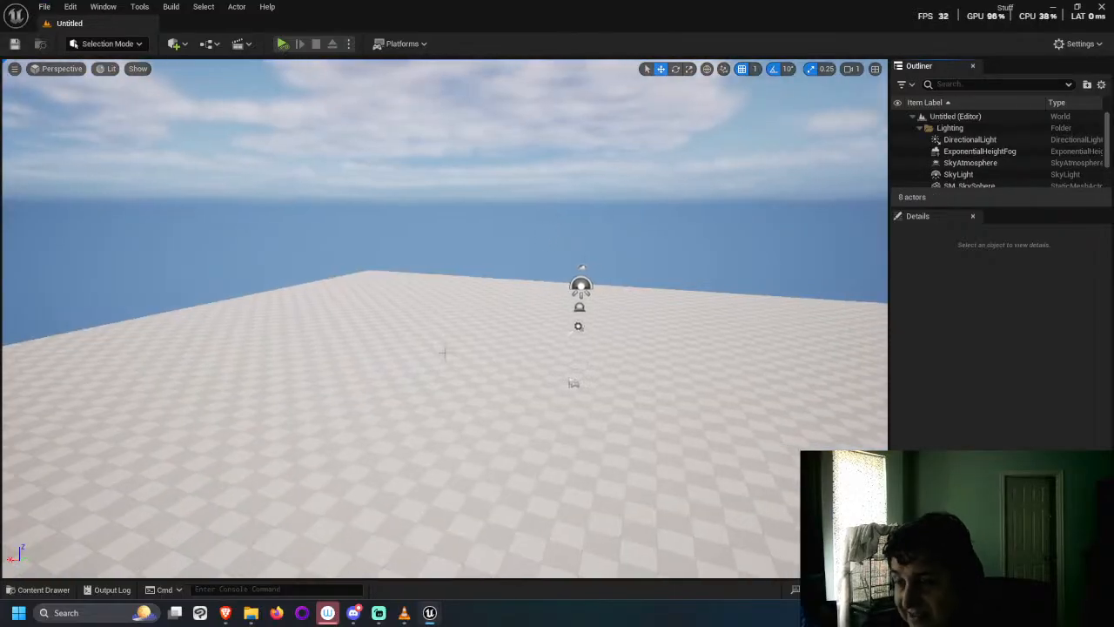
Step: Delete the default Floor from the new level
right_click_drag(445, 352, 447, 350)
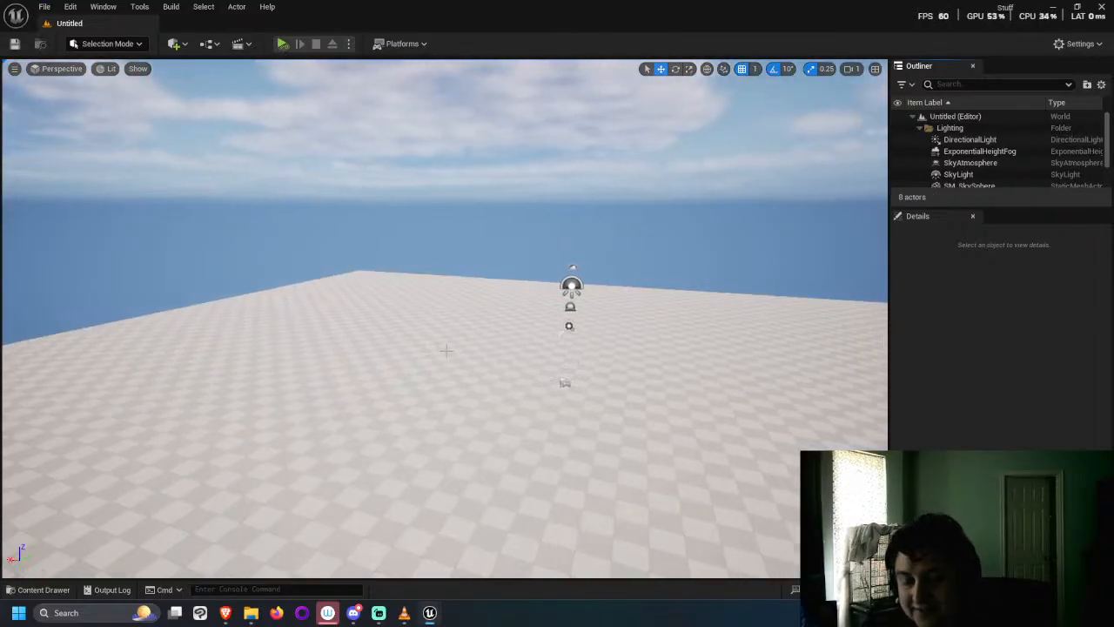
scroll(447, 351, "down", 5)
left_click(431, 431)
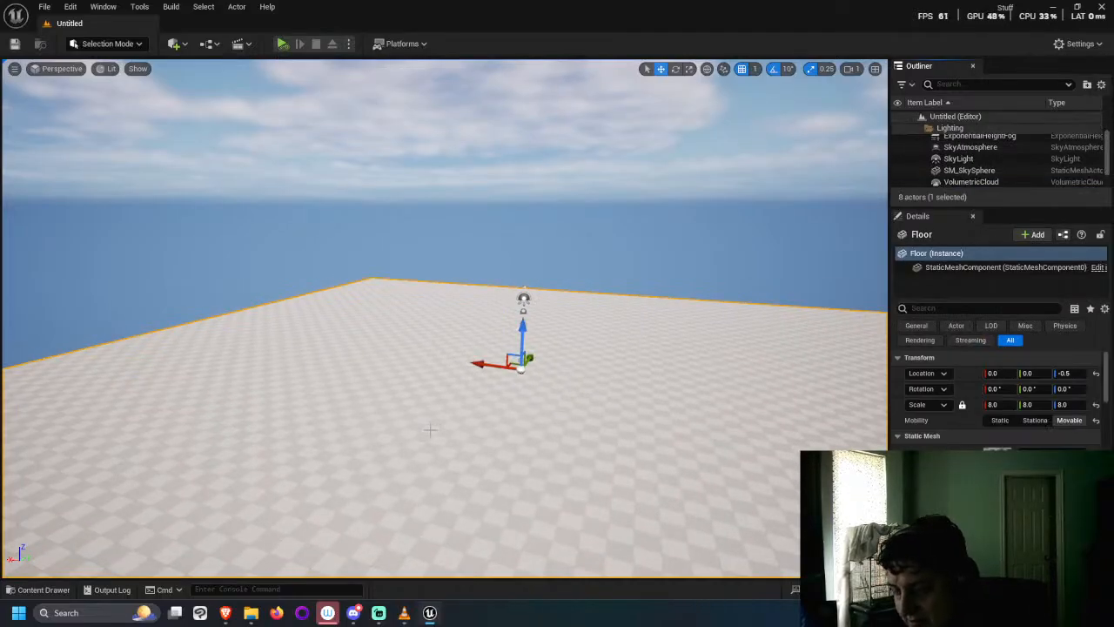
key("Delete")
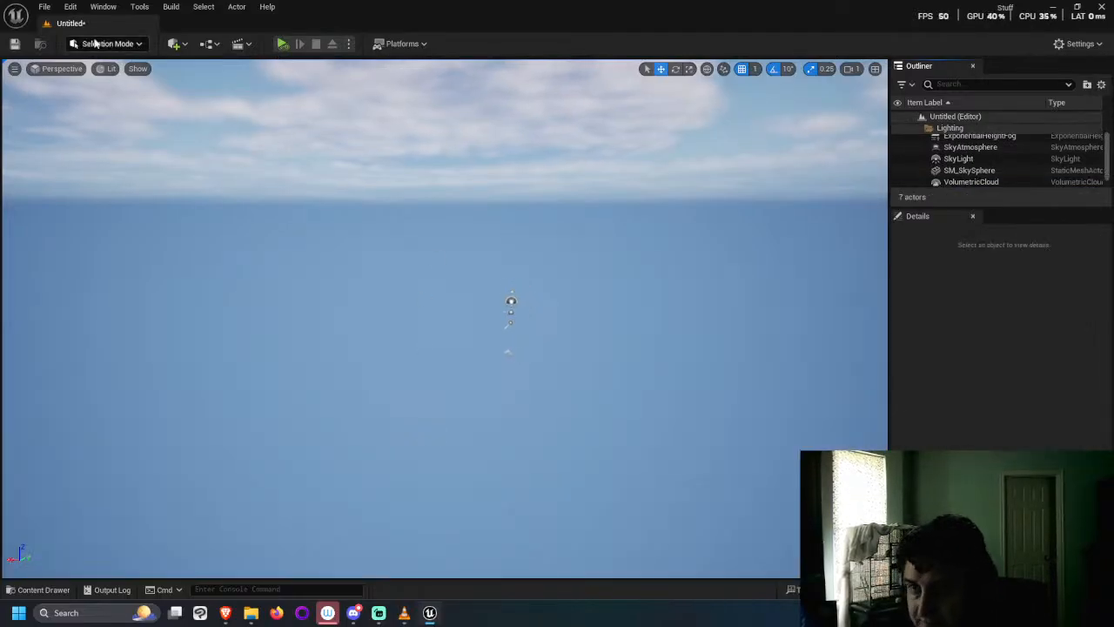
Step: Save the level in the Content folder under the name Room
left_click(44, 7)
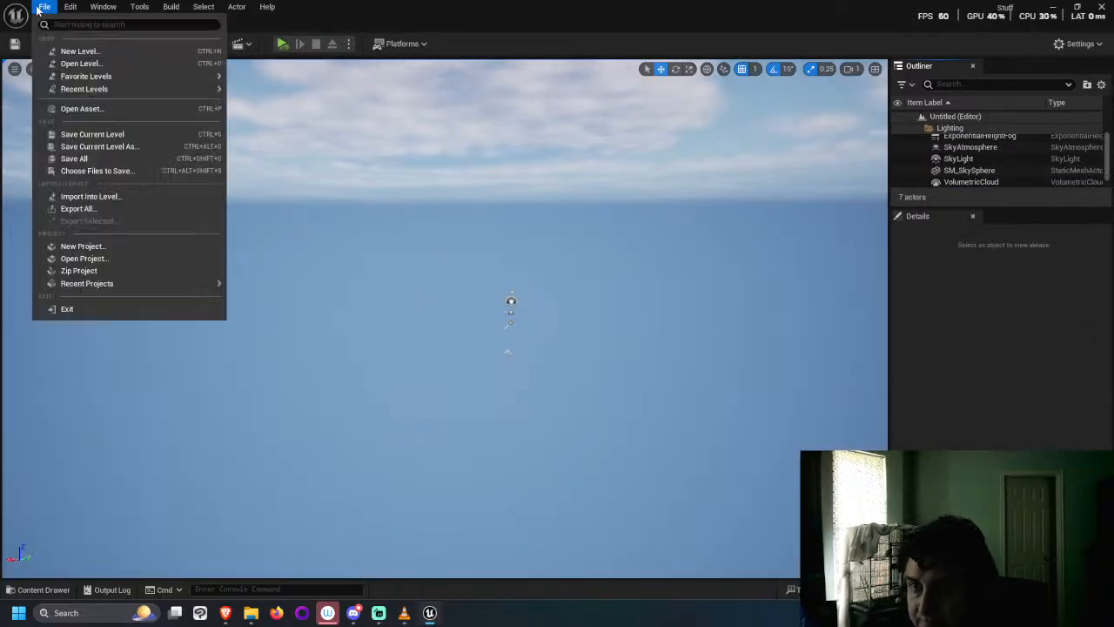
left_click(132, 145)
type("Room")
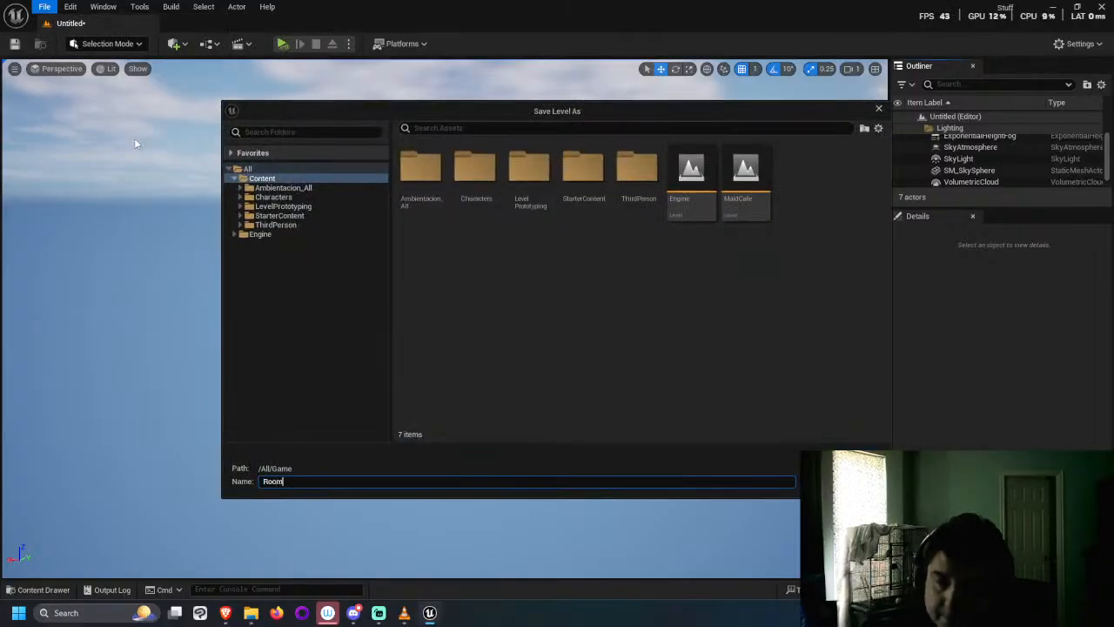
key("Return")
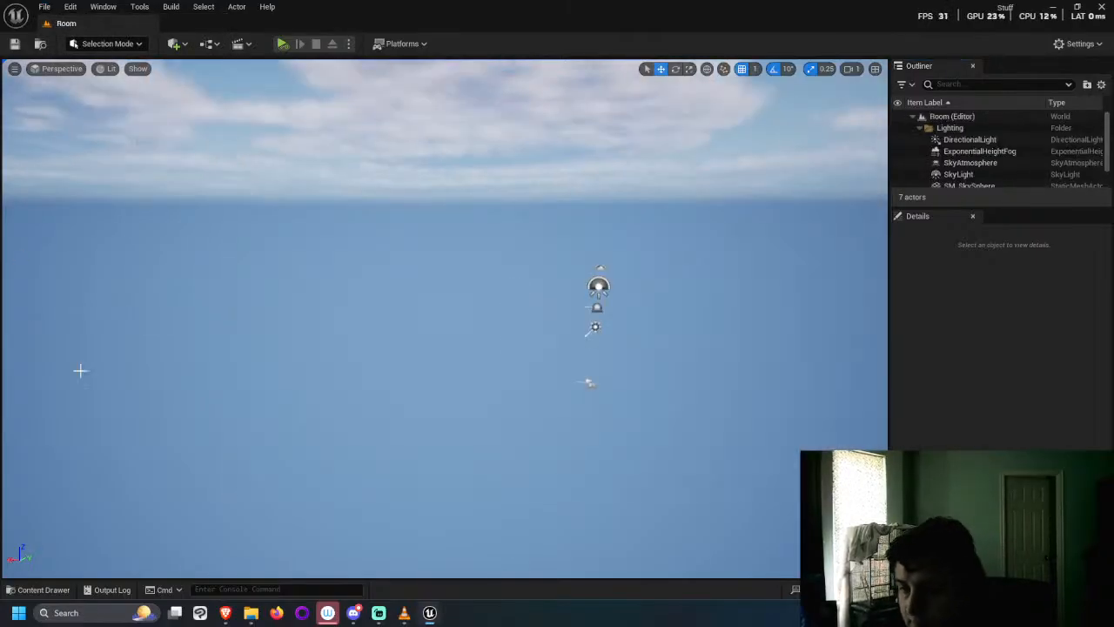
Step: Place the Piso_1 floor mesh from the Ambientacion_All Room assets in the empty level
left_click(18, 613)
left_click(425, 570)
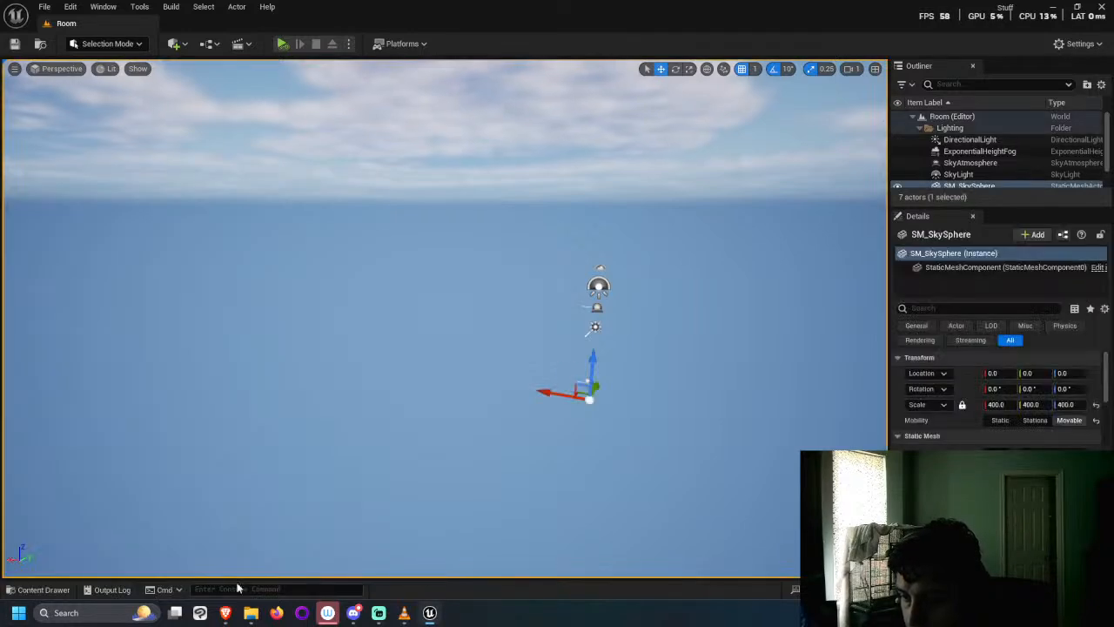
left_click(38, 589)
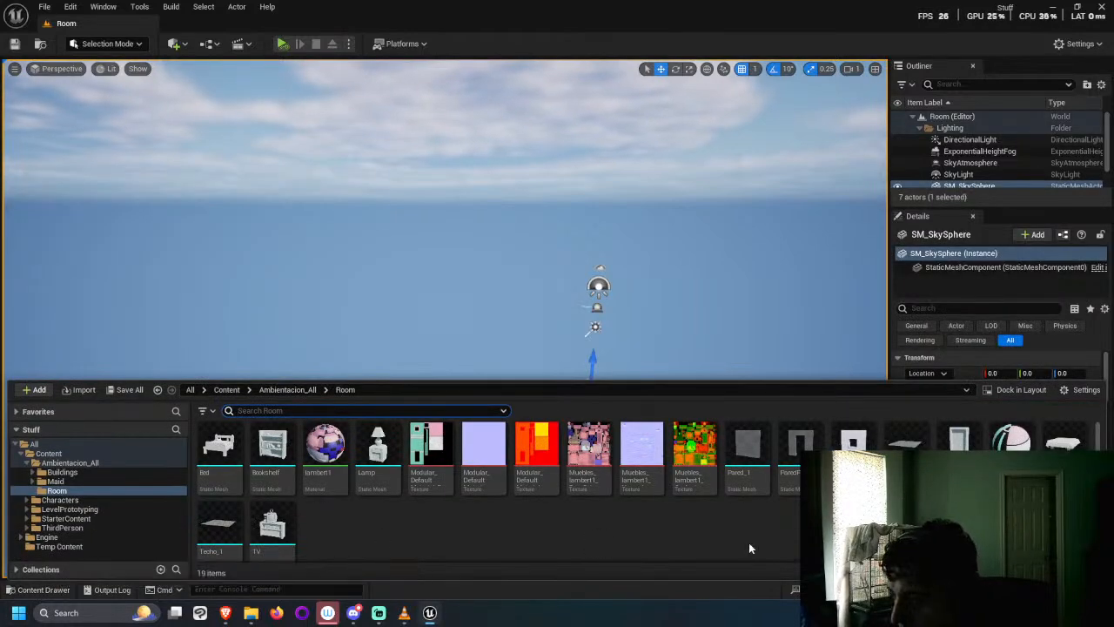
mouse_move(910, 438)
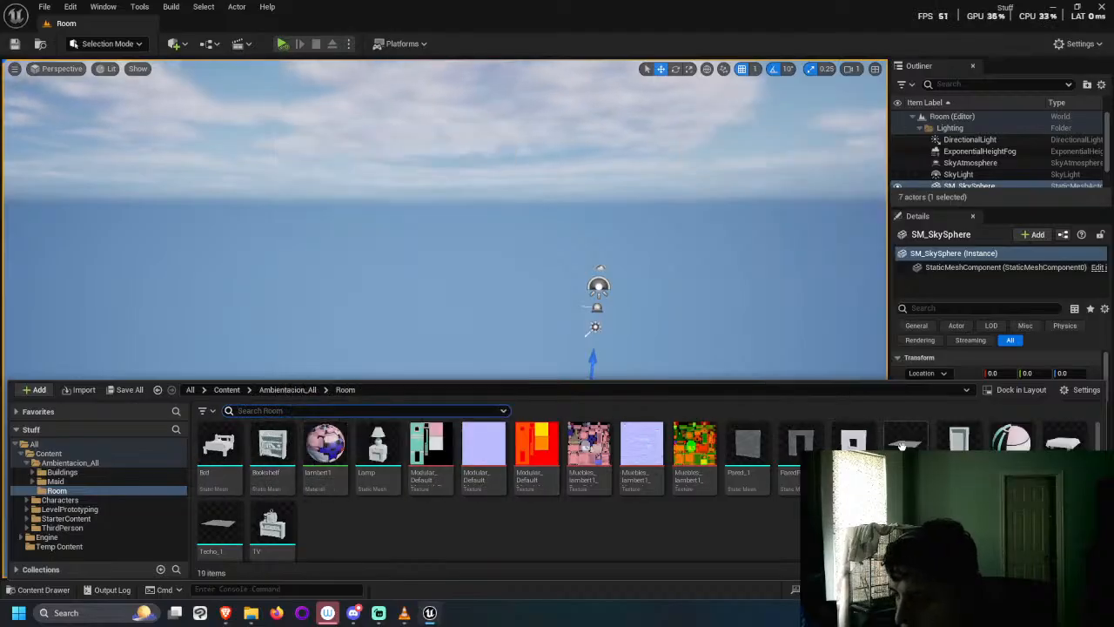
left_click_drag(909, 438, 570, 383)
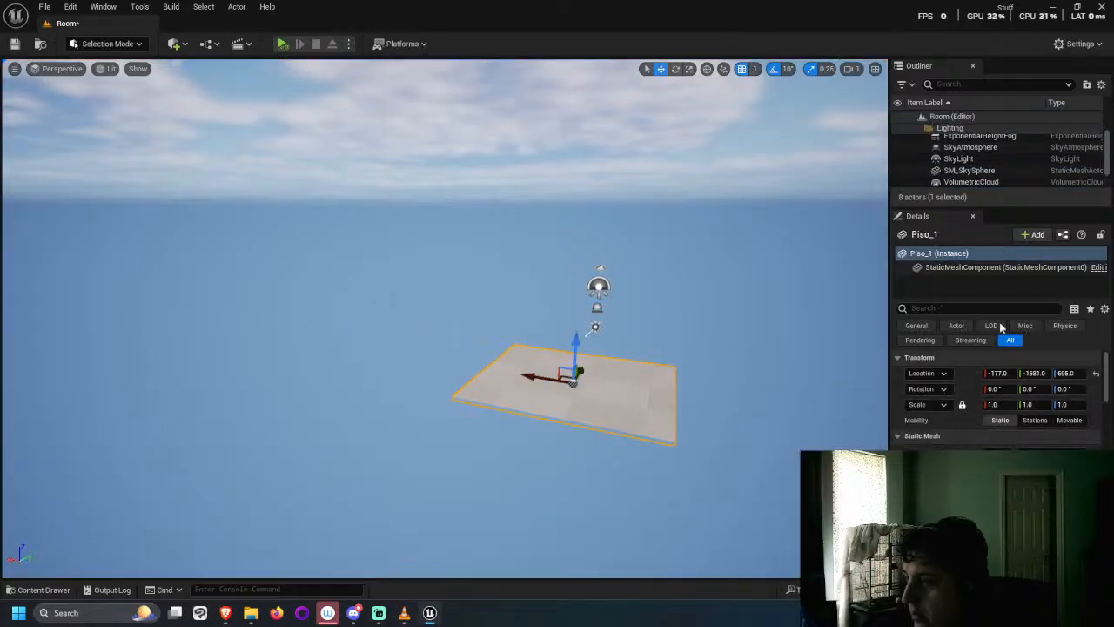
Step: Set the Piso_1 floor tile's location to X 0, Y 0, Z 0
left_click(998, 372)
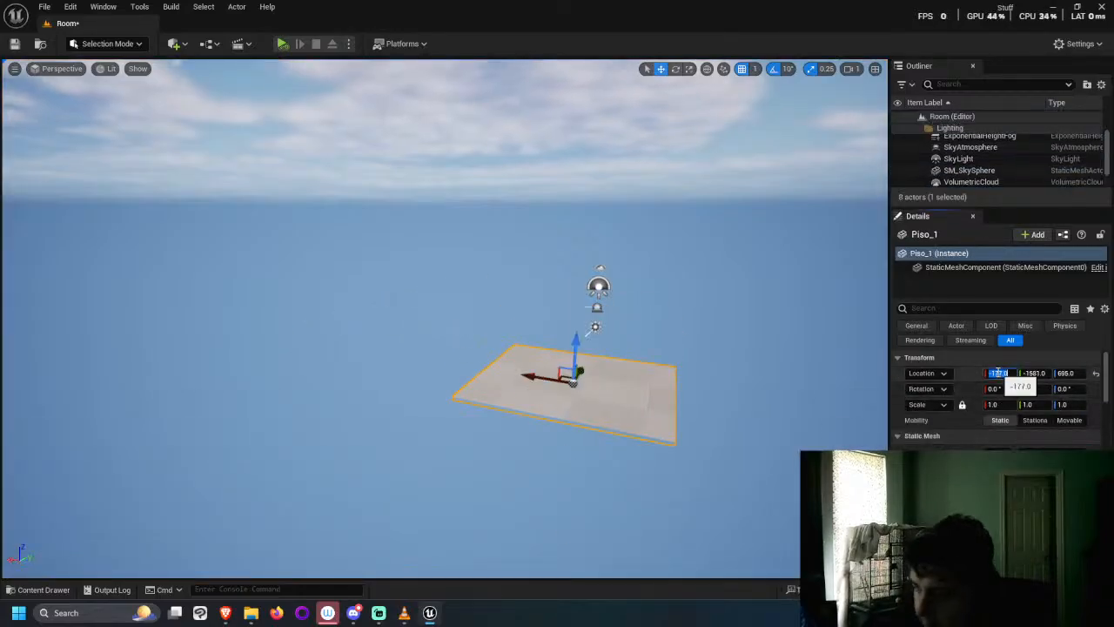
type("0")
key("Tab")
type("0")
key("Tab")
type("0")
key("Tab")
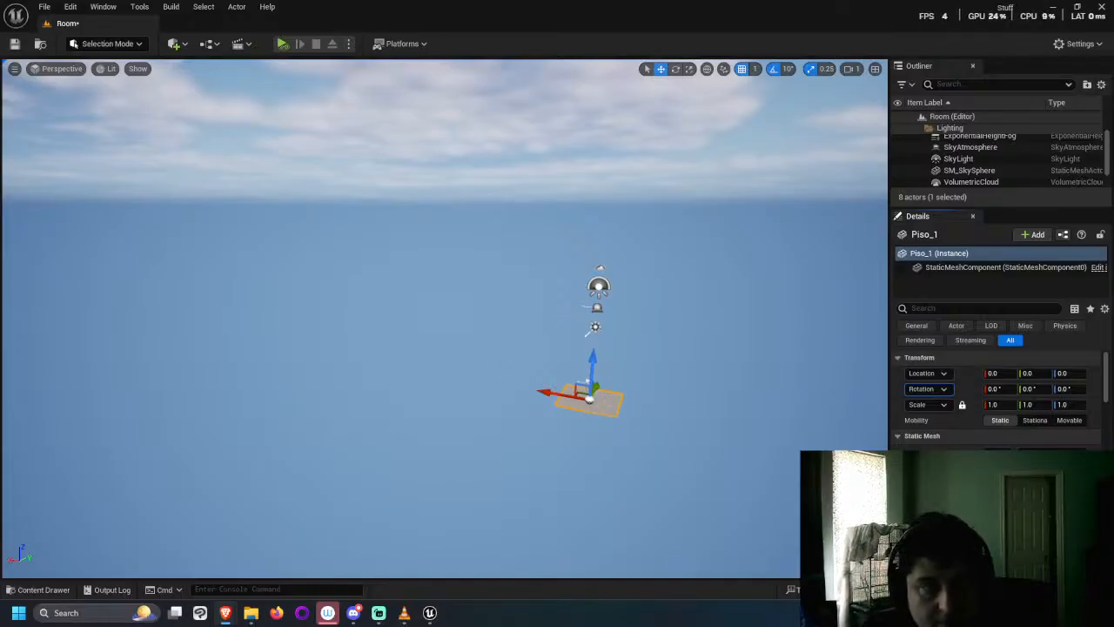
left_click(685, 322)
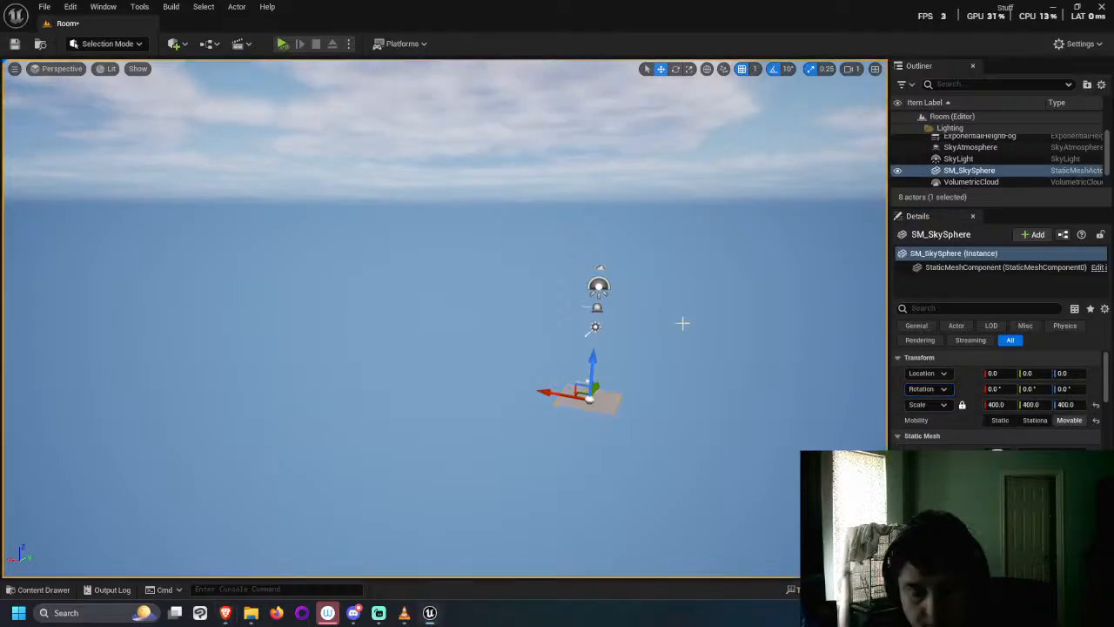
key("ctrl+d")
left_click(1000, 374)
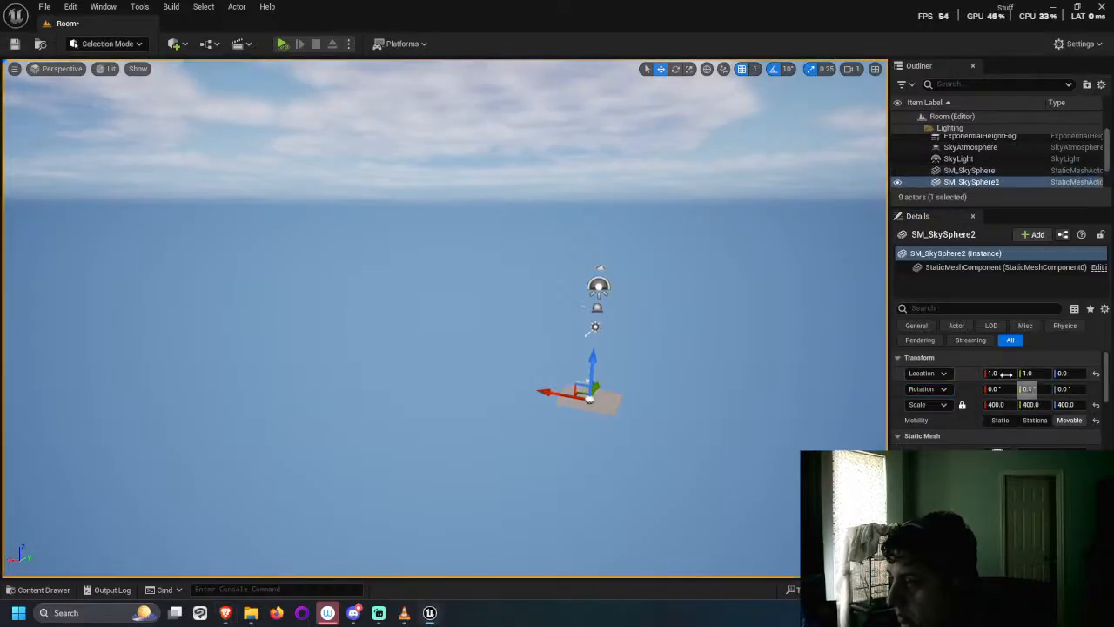
type("0")
key("Tab")
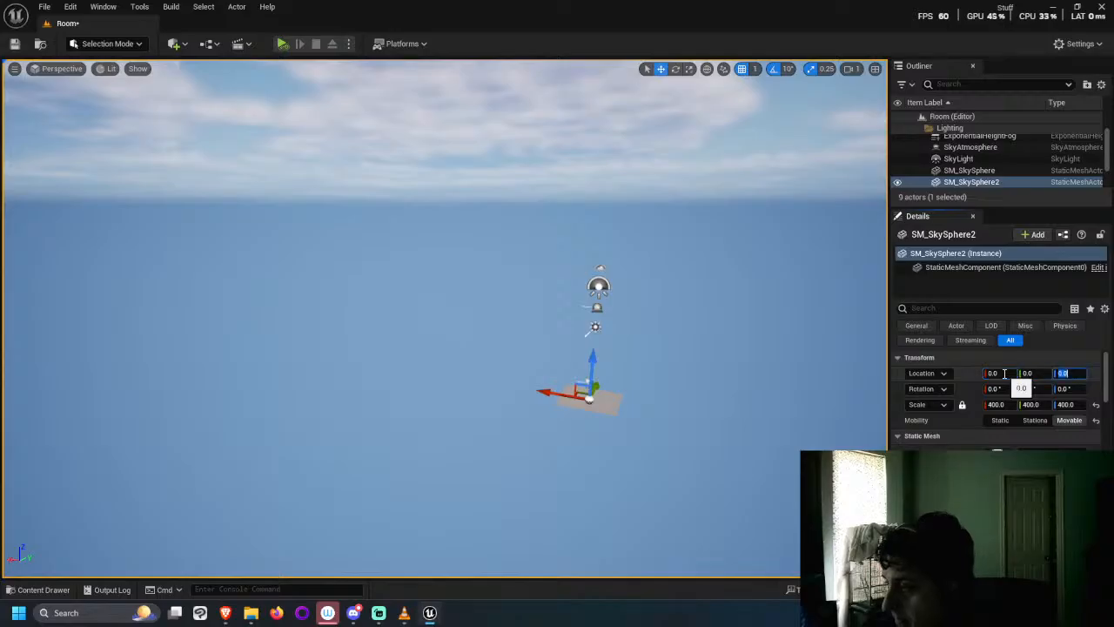
type("0")
key("Tab")
left_click(995, 373)
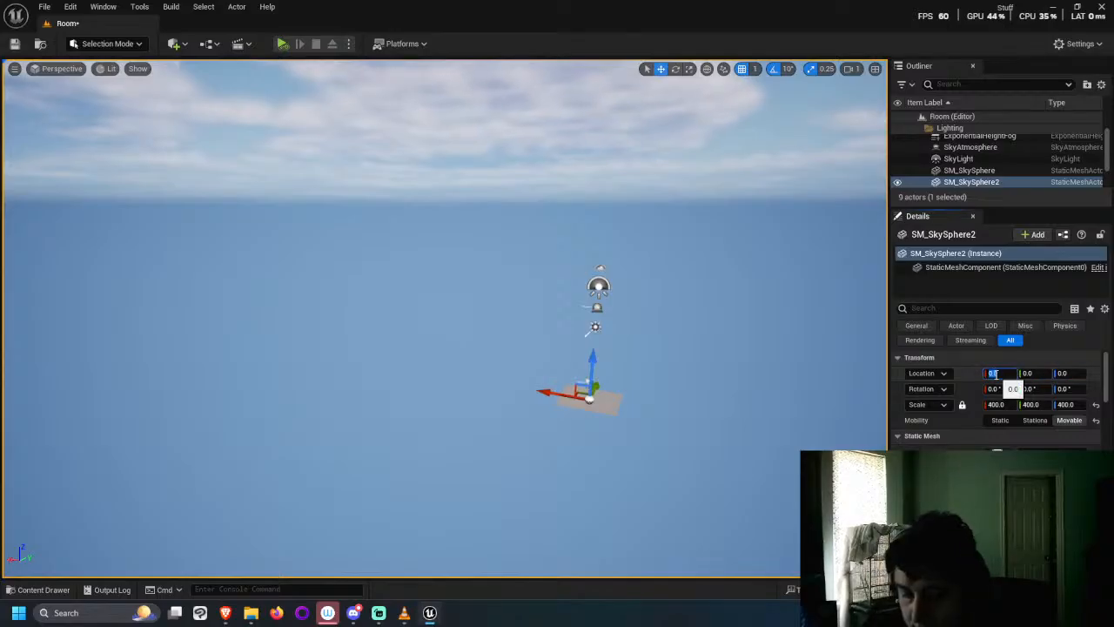
type("300")
key("Return")
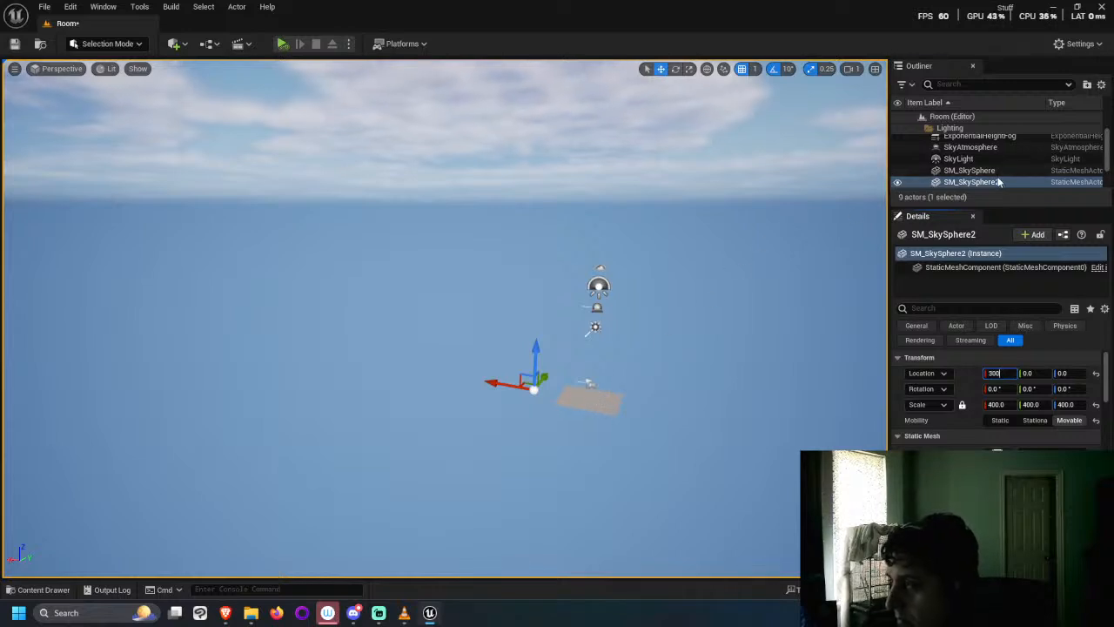
key("Delete")
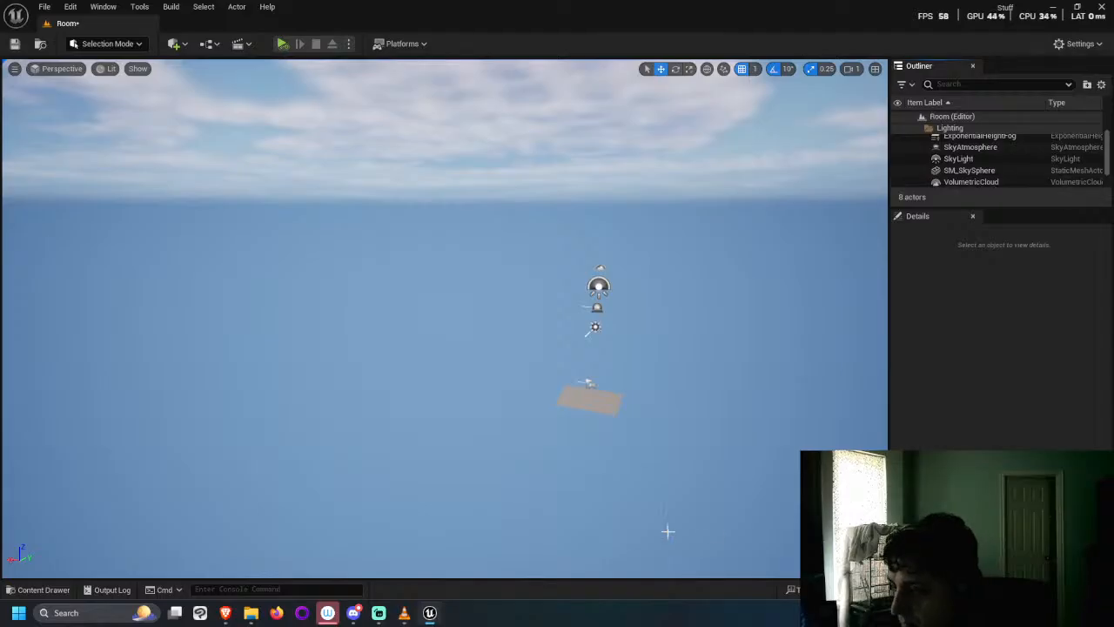
Step: Duplicate the Piso_1 floor tile and place the copy beside it at X 300, Y 0
left_click(564, 397)
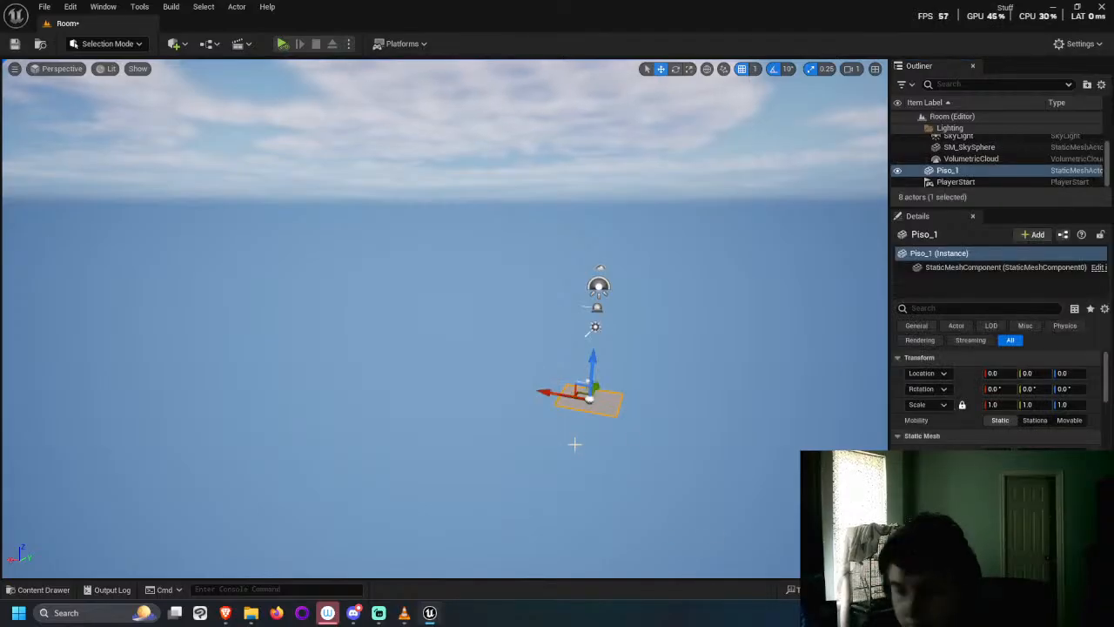
key("ctrl+d")
left_click(1017, 372)
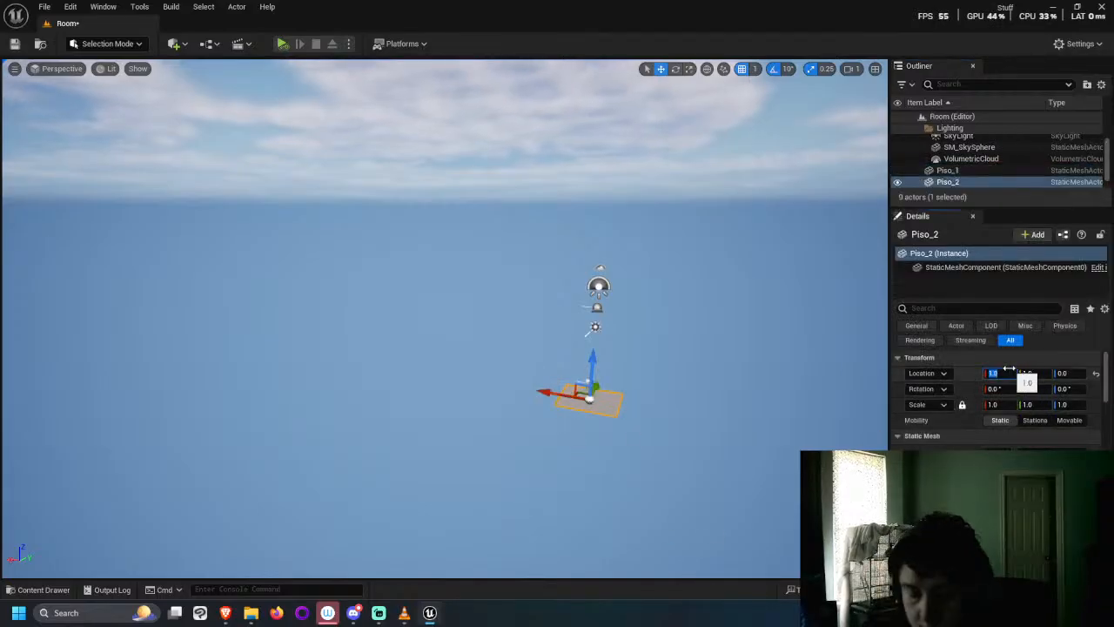
type("0")
key("Tab")
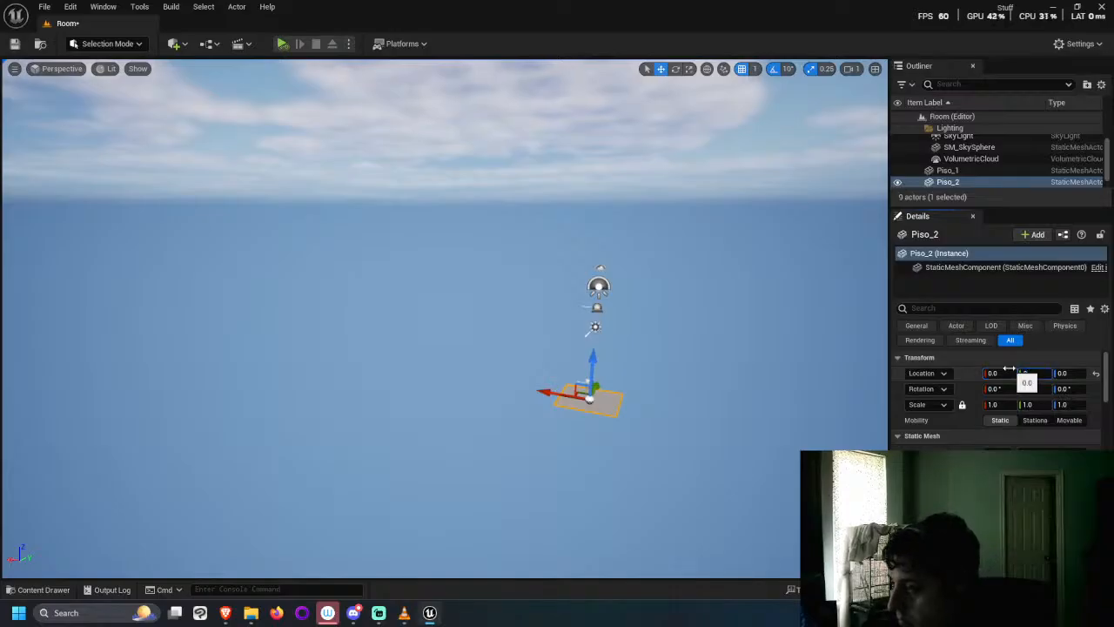
left_click(1009, 373)
type("3")
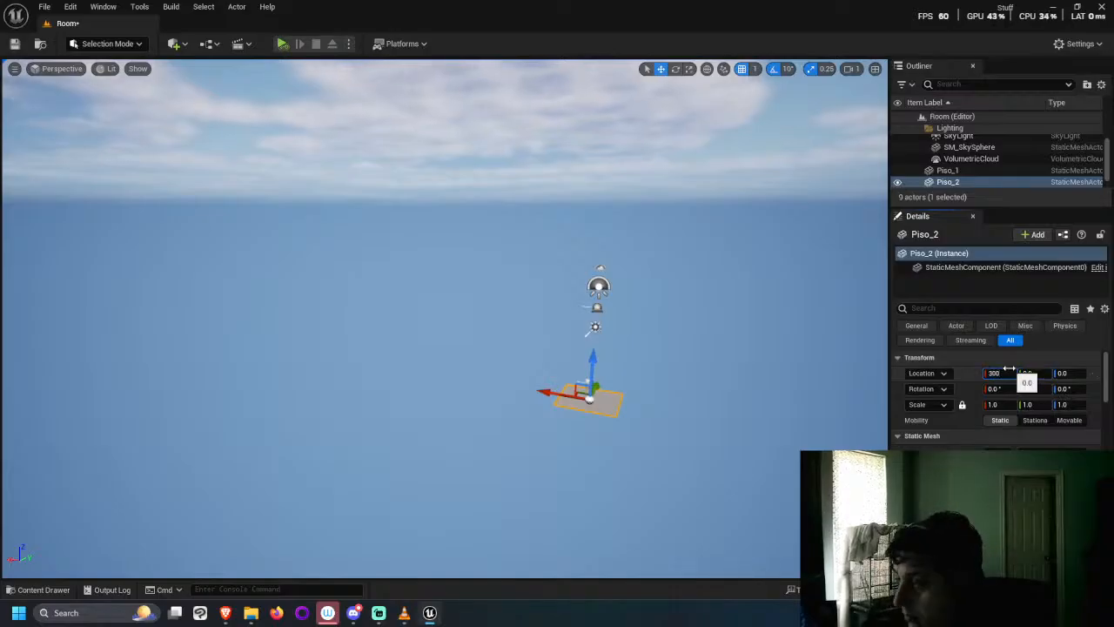
type("00")
key("Return")
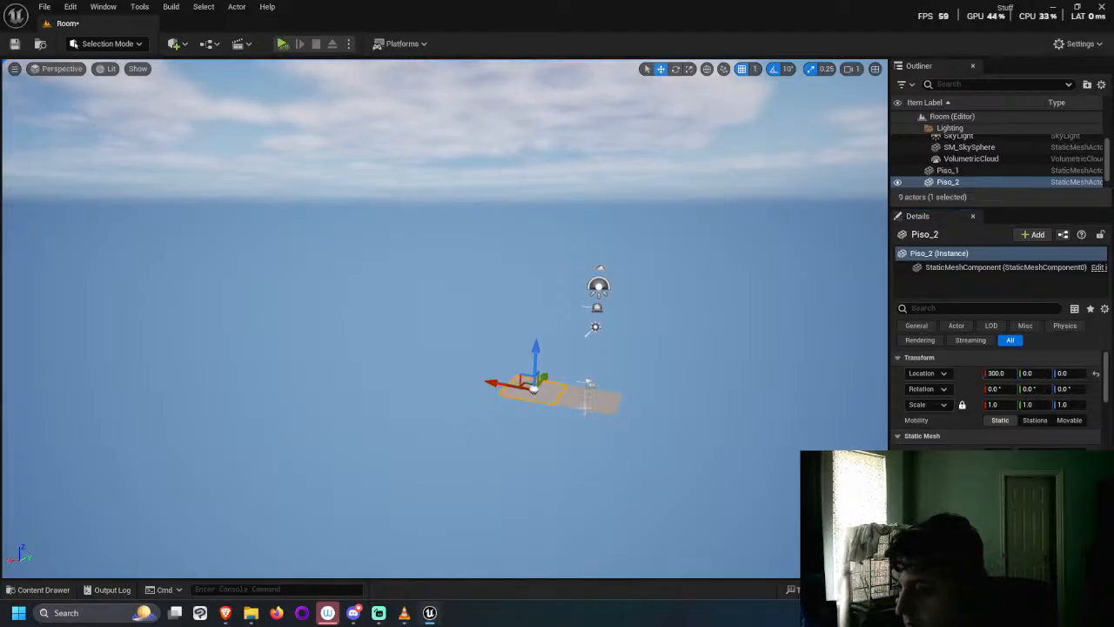
Step: Duplicate the Piso_2 floor tile and place the copy at X 300, Y -300
left_click(585, 407, "ctrl")
left_click(507, 396)
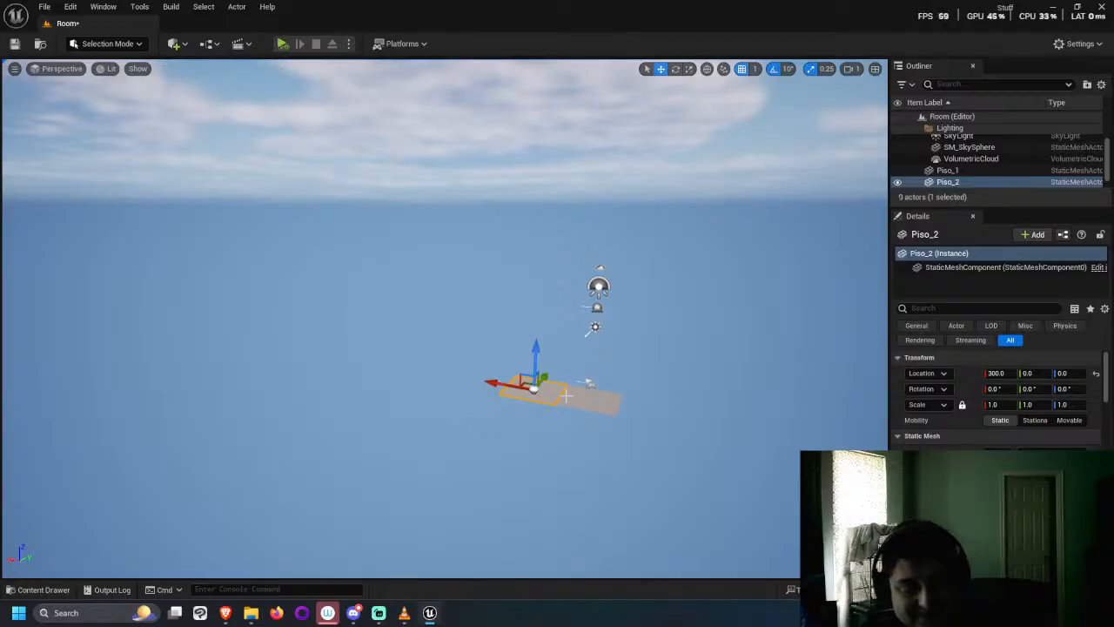
key("ctrl+d")
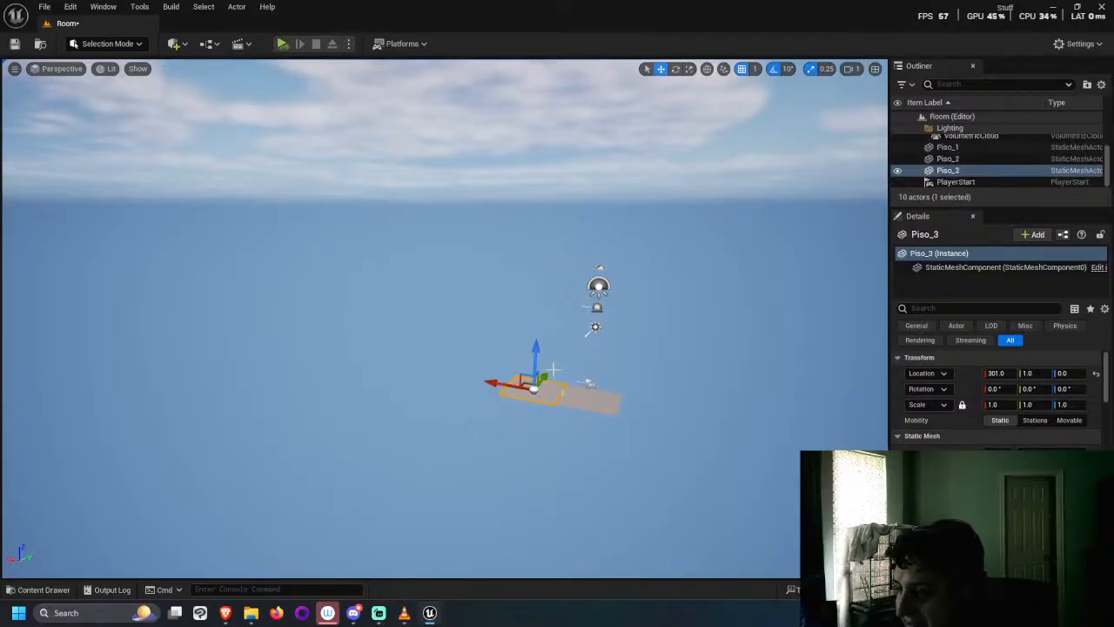
left_click_drag(545, 374, 529, 395)
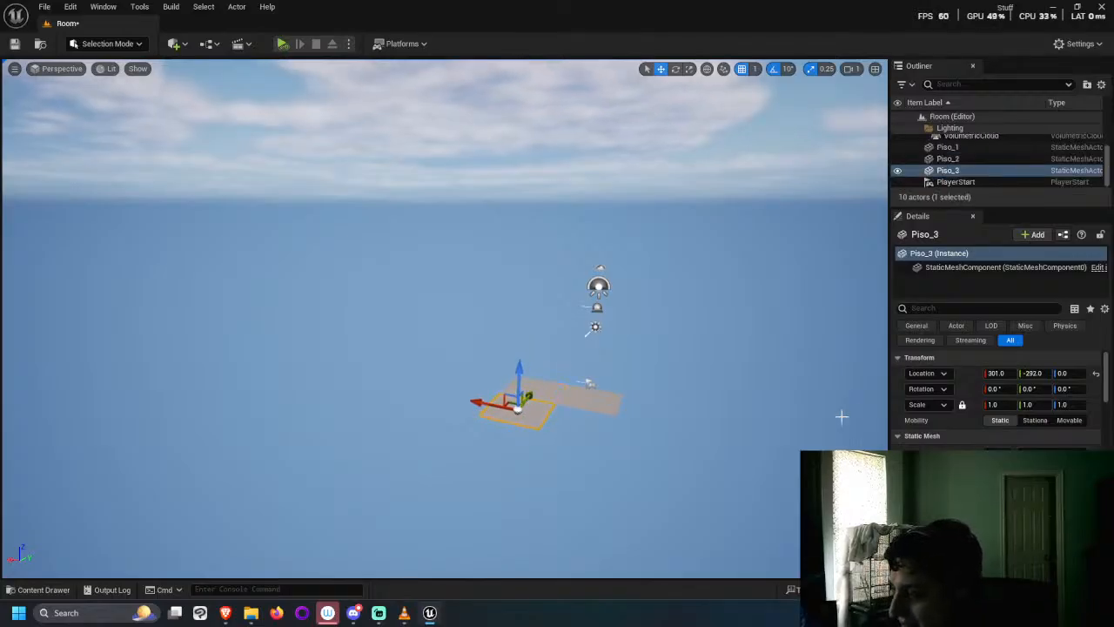
left_click(992, 373)
type("300")
key("Tab")
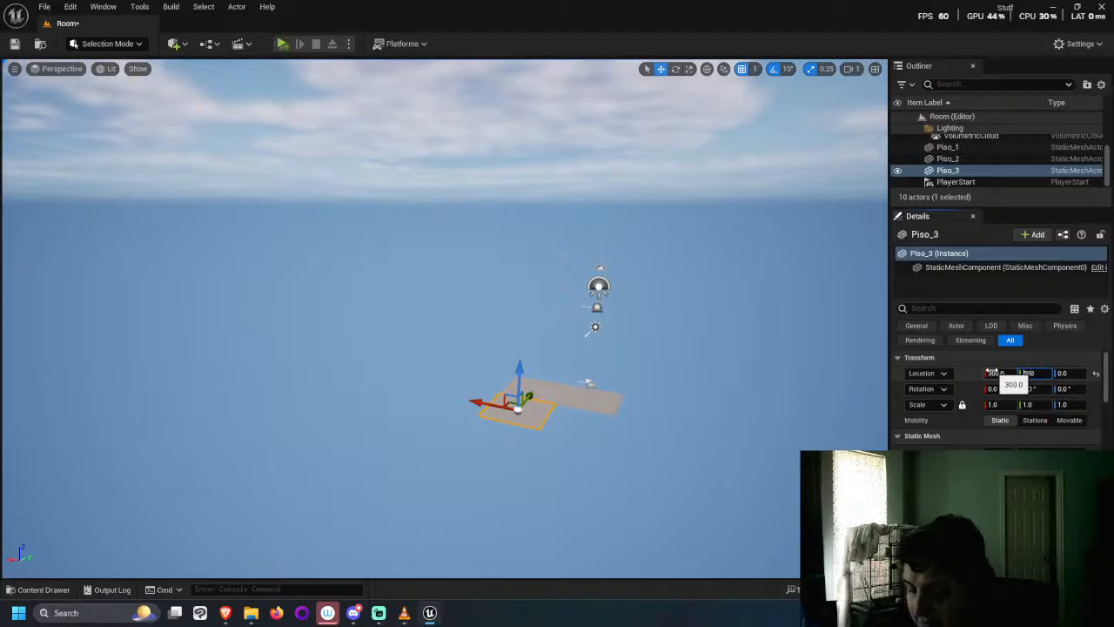
key("Return")
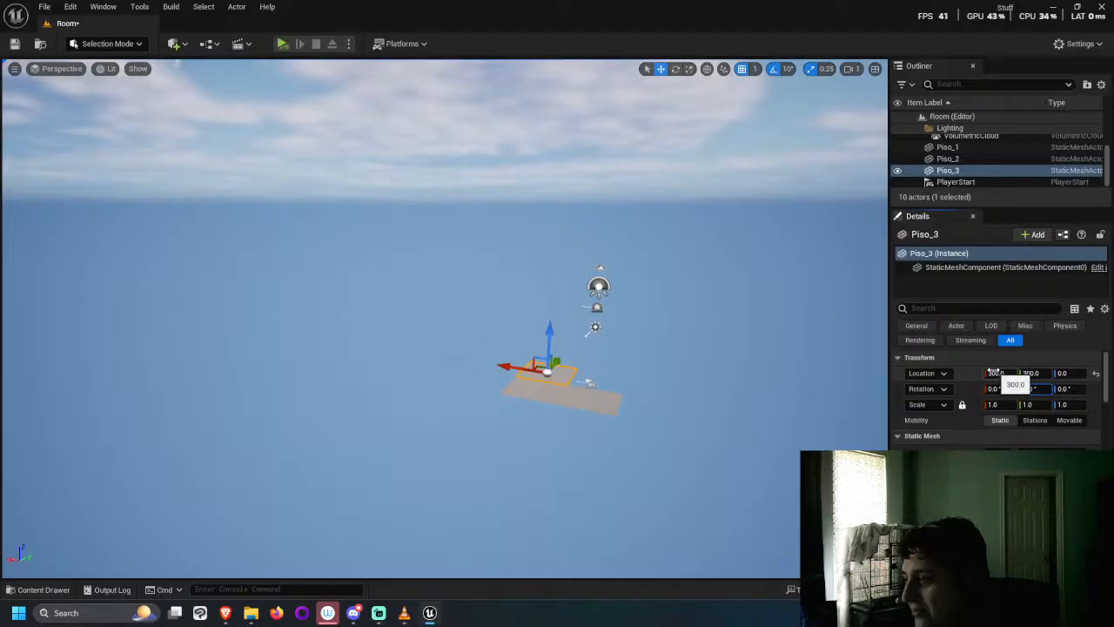
left_click(1024, 373)
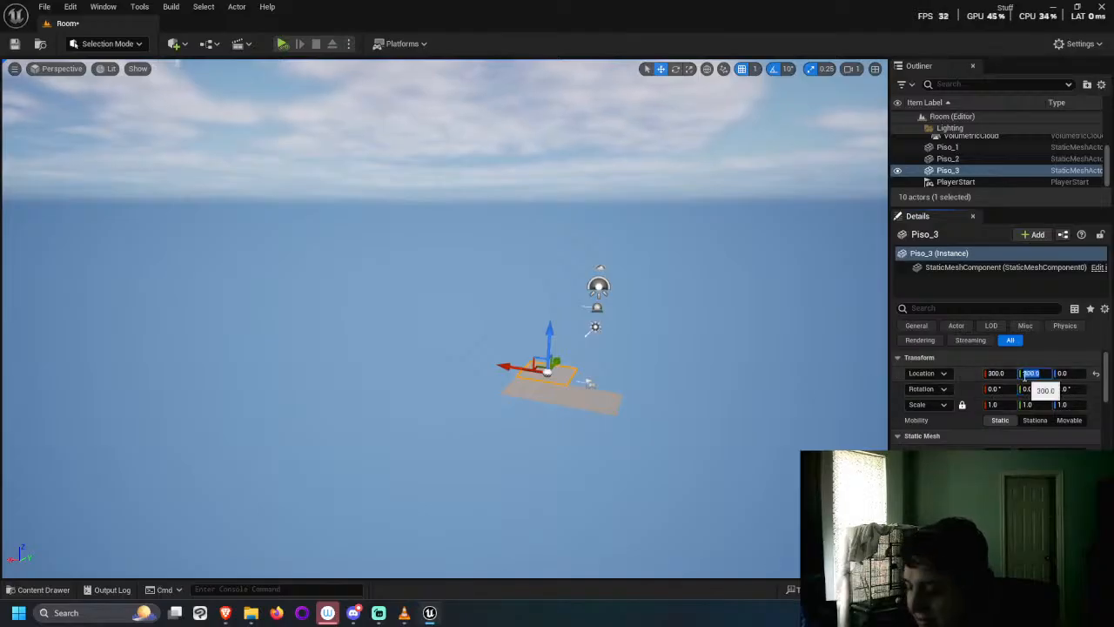
key("BackSpace")
type("-300")
key("Return")
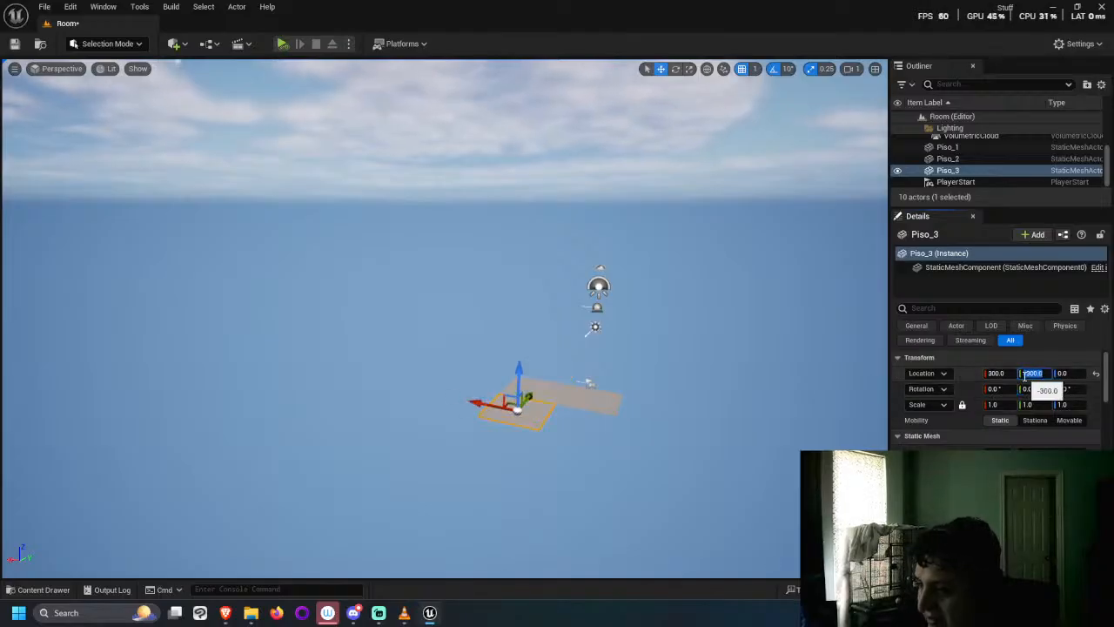
Step: Duplicate the Piso_1 tile at the origin and place the copy at X 0, Y -300
left_click(593, 396)
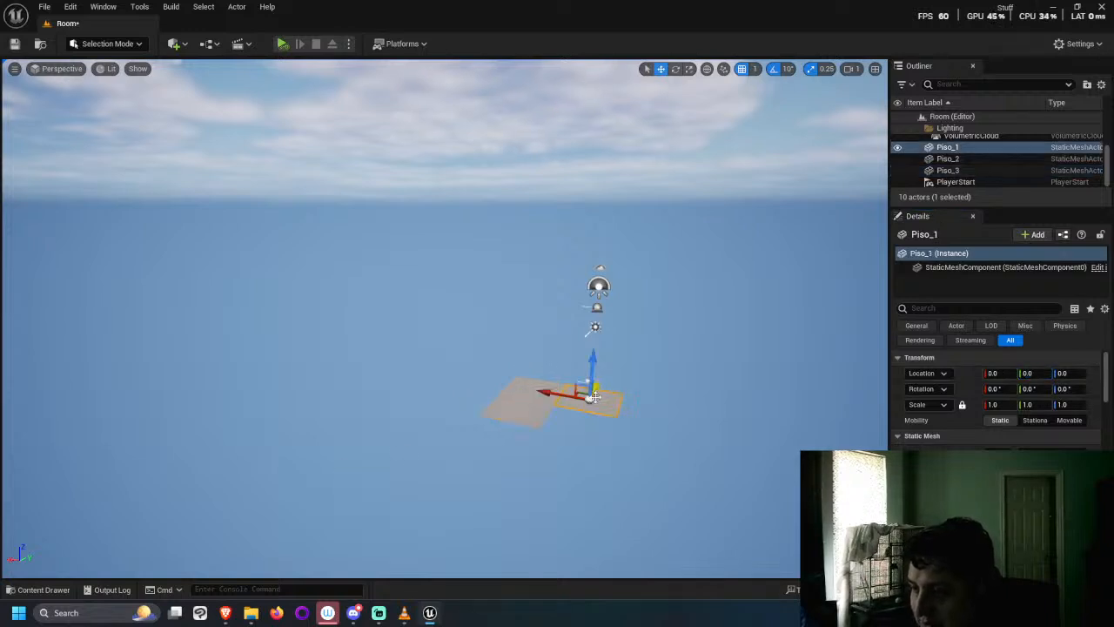
key("ctrl+d")
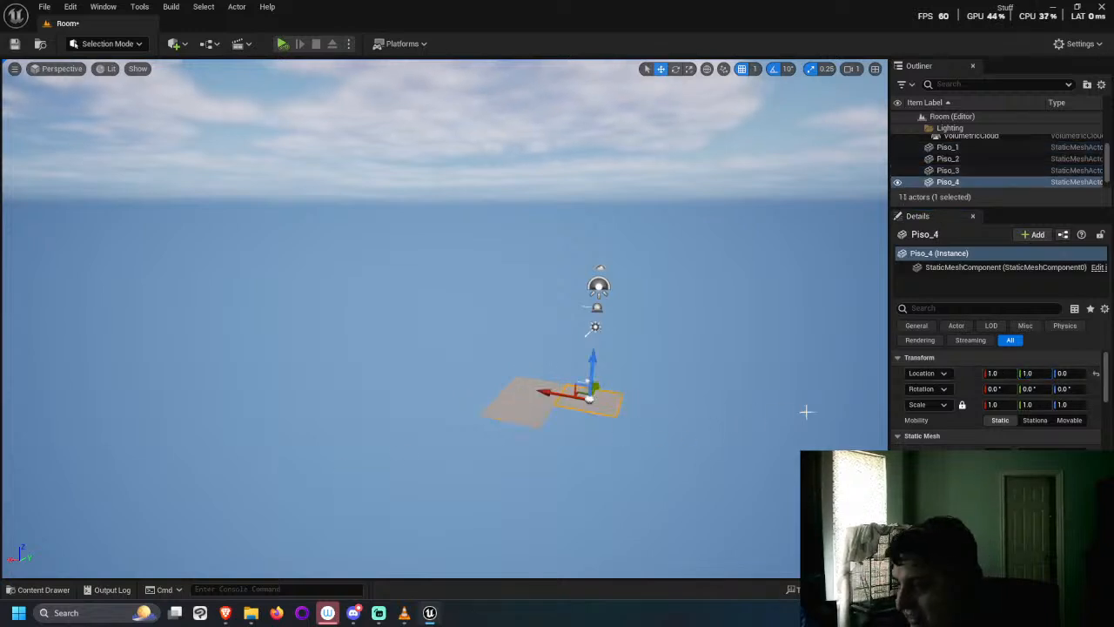
left_click(1003, 372)
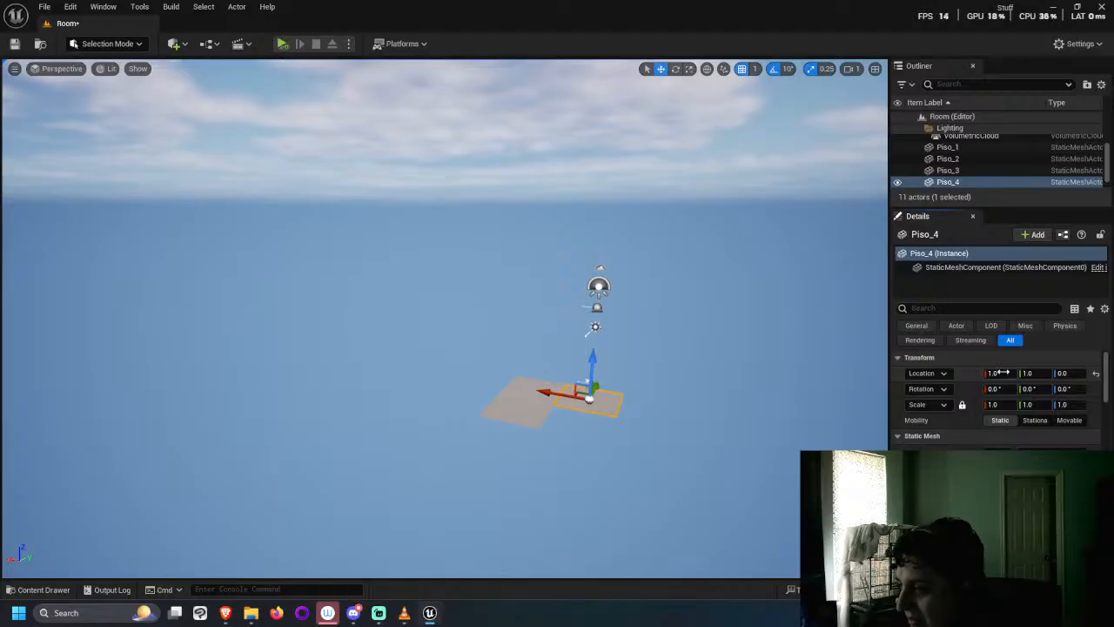
type("0")
key("Tab")
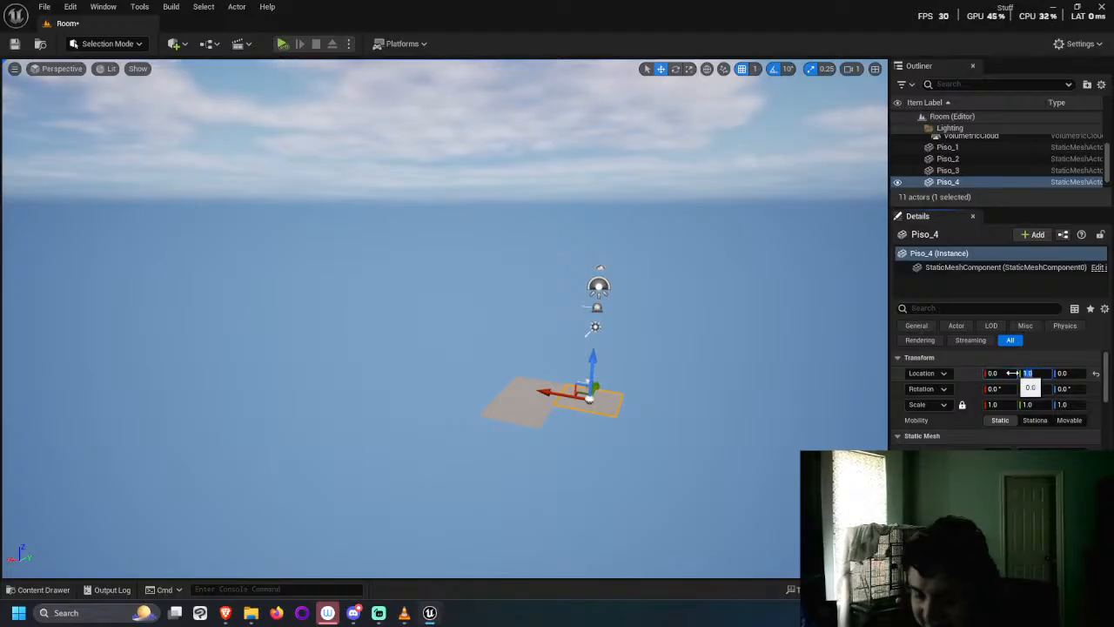
type("-300")
key("Return")
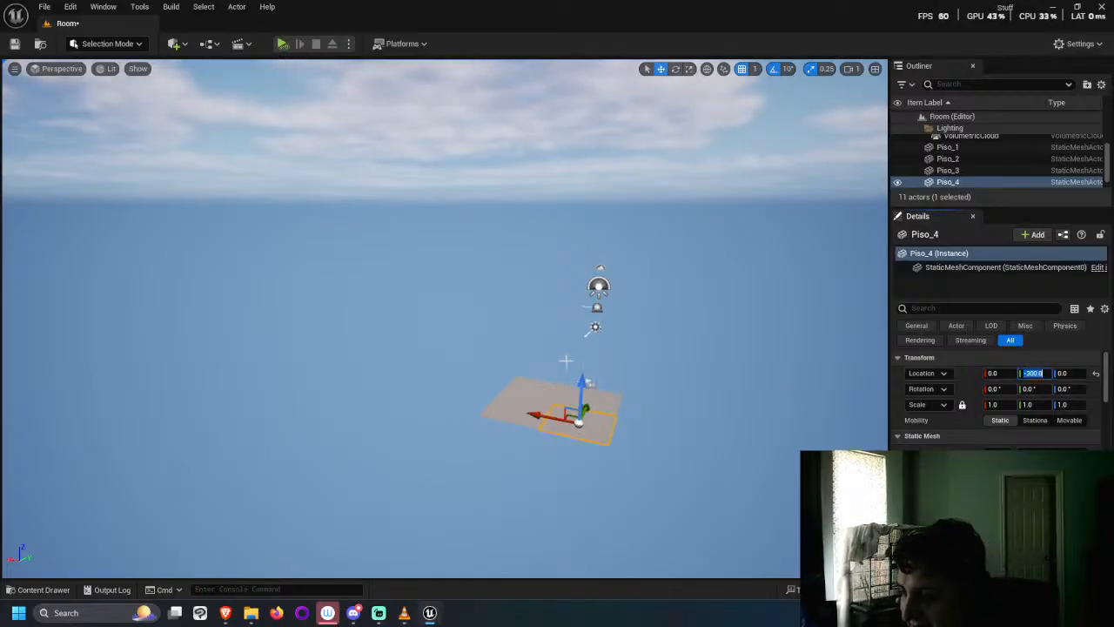
Step: Duplicate the Piso_1 and Piso_2 floor tiles together to start a third row
left_click(553, 389)
left_click(578, 404, "ctrl")
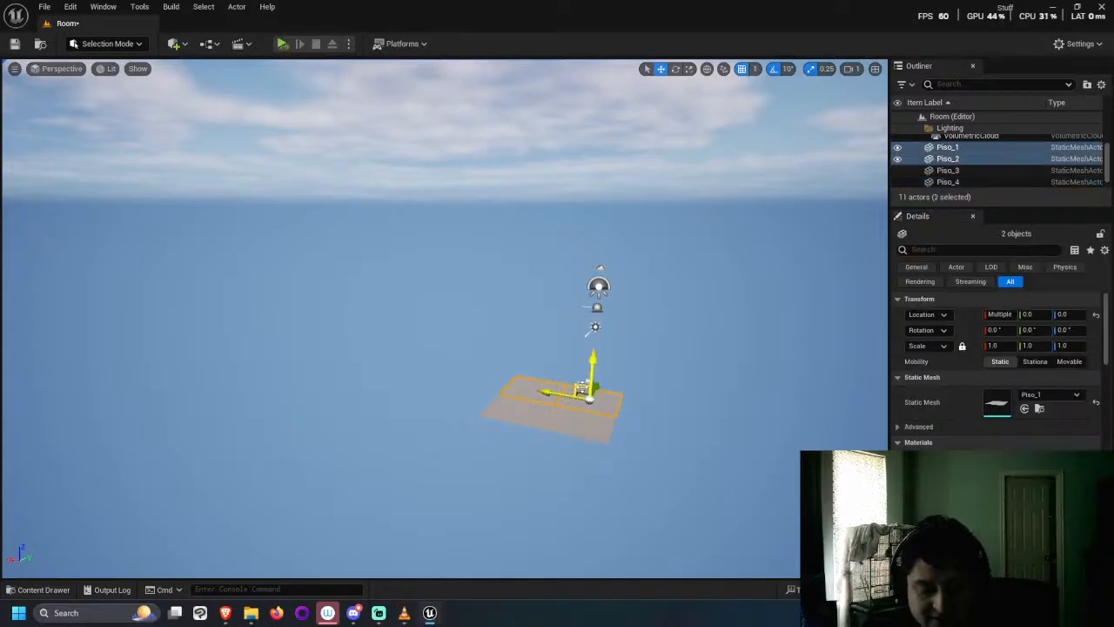
key("ctrl+d")
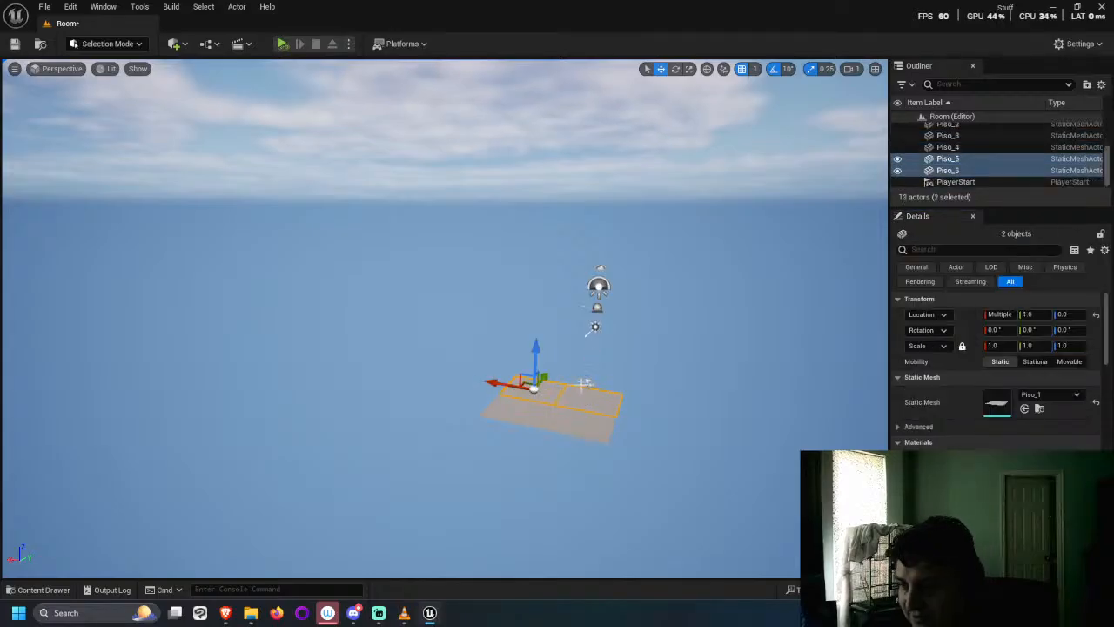
left_click(1012, 315)
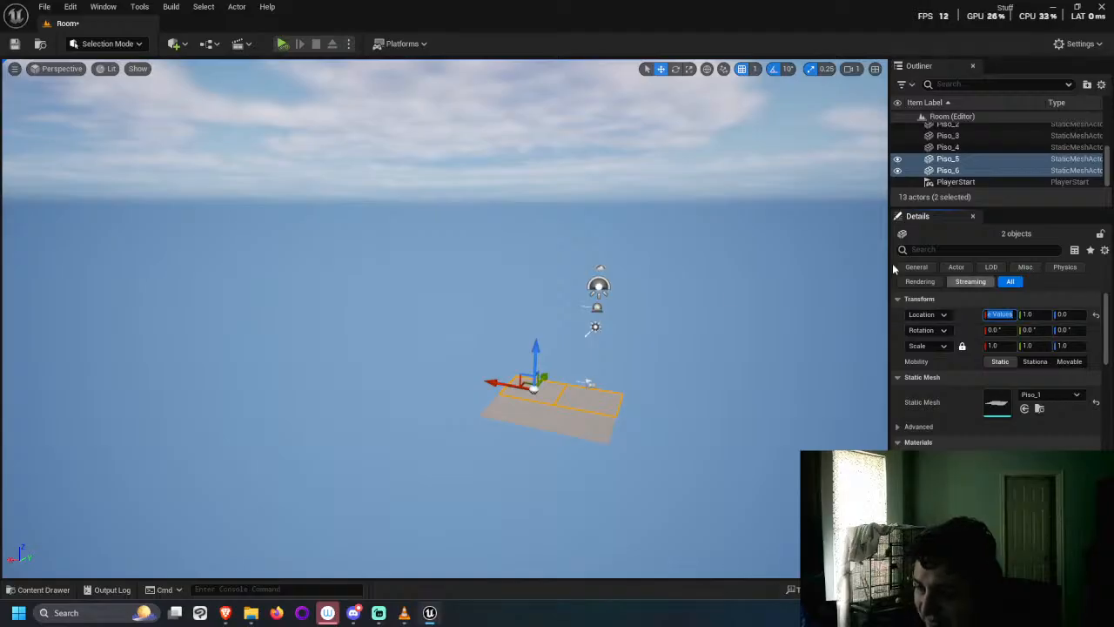
left_click(568, 402)
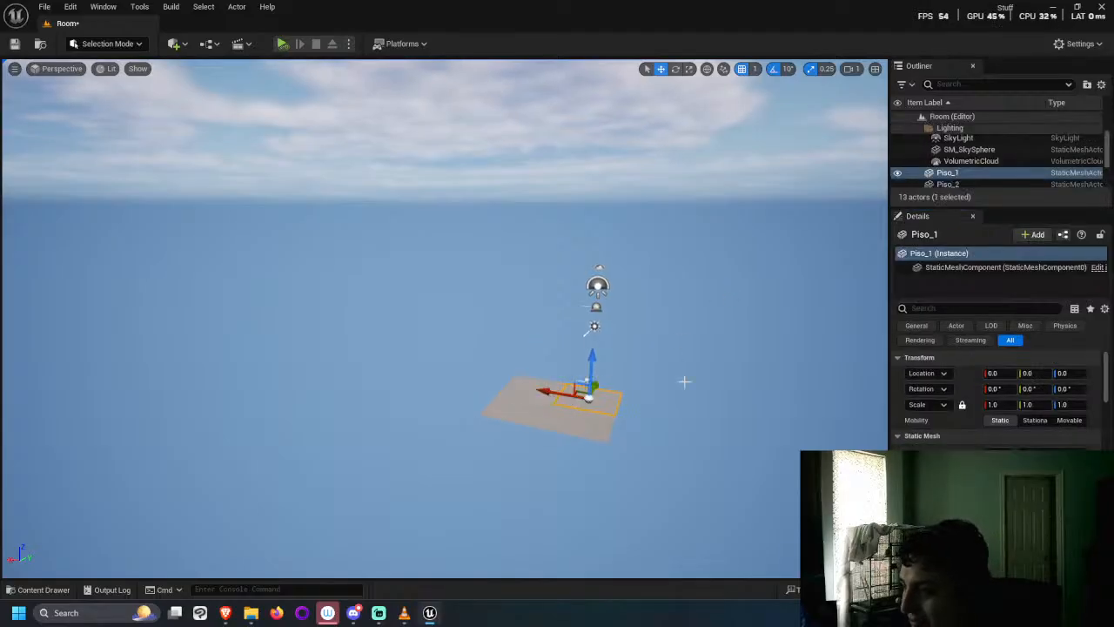
Step: Position the Piso_6 duplicate floor tile at X 300, Y 300
left_click(525, 387)
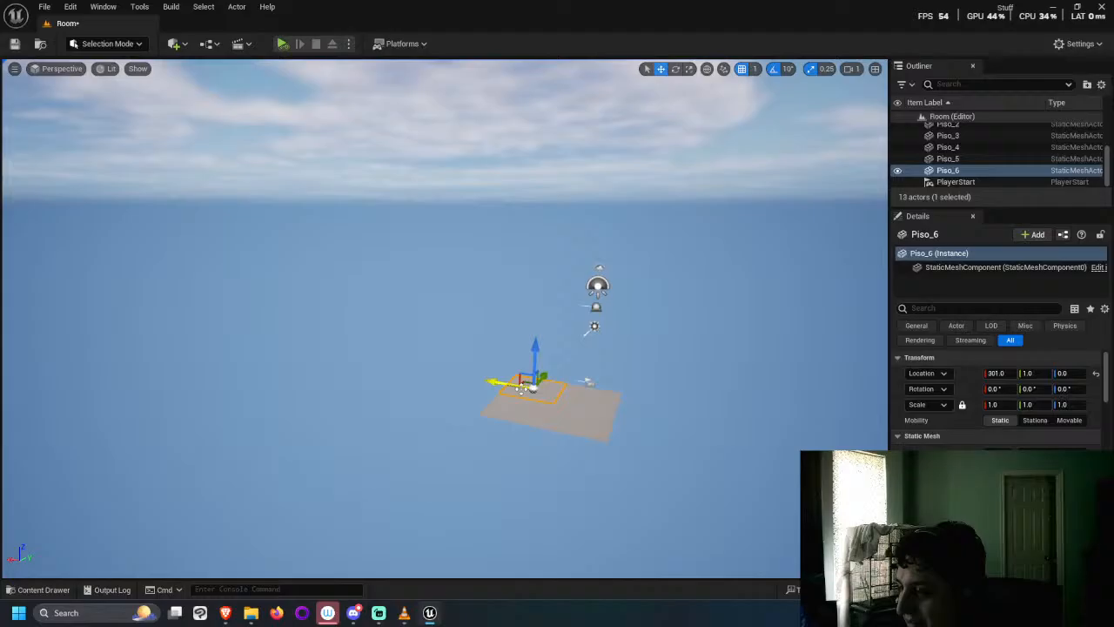
left_click(994, 373)
type("300")
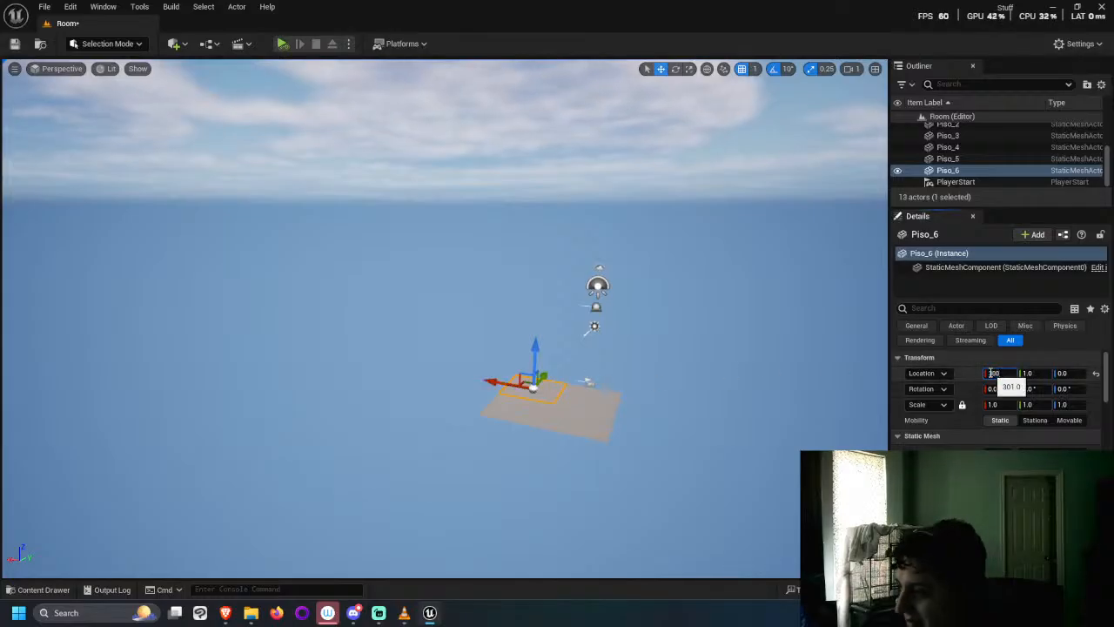
key("Tab")
type("300")
key("Return")
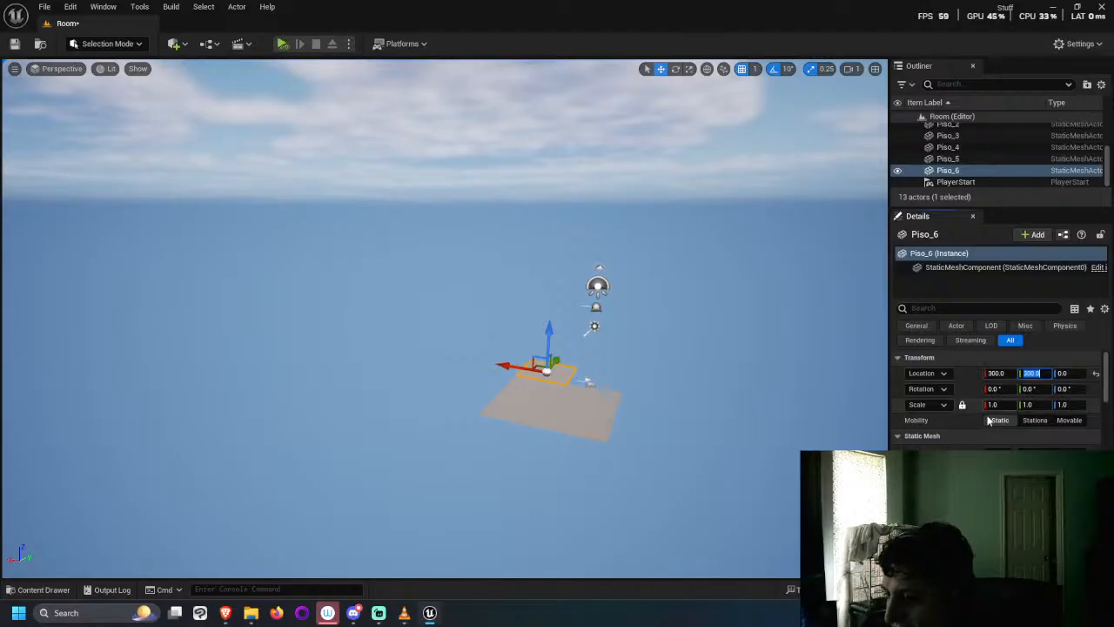
Step: Move the Piso_1 floor tile aside and place the Piso_5 duplicate beneath it at X 0, Y 300
left_click(605, 402)
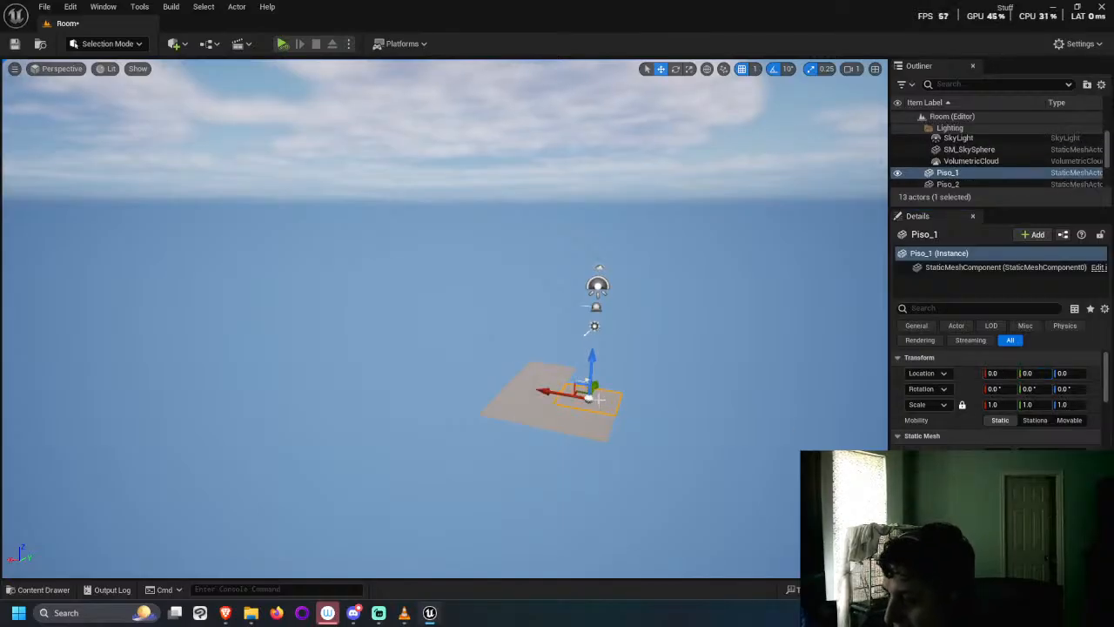
left_click_drag(570, 393, 599, 397)
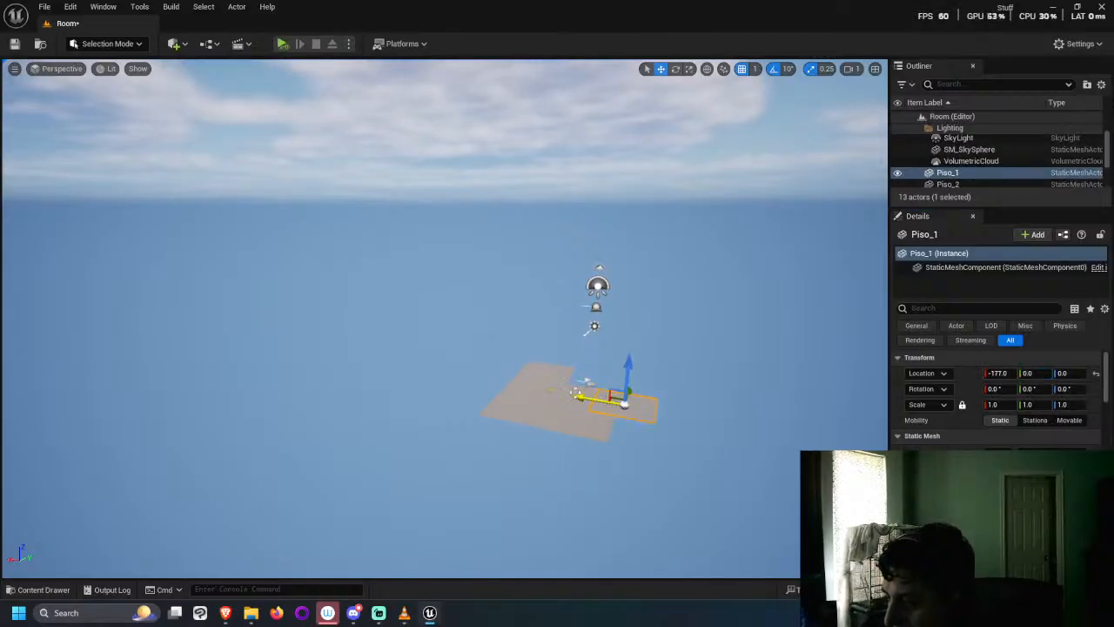
left_click(623, 403)
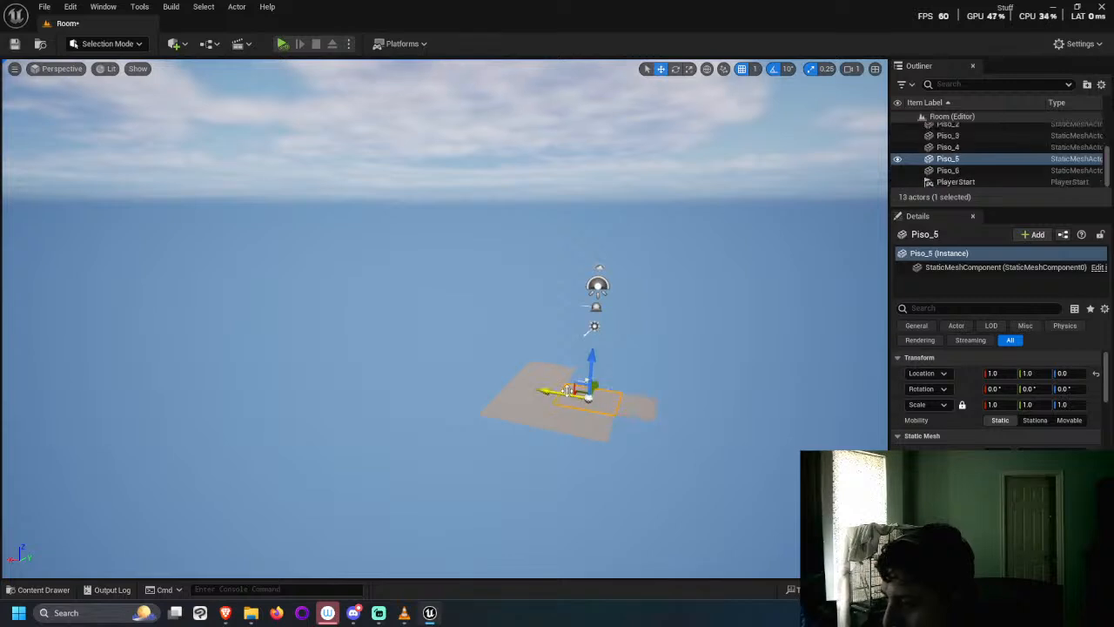
left_click(998, 372)
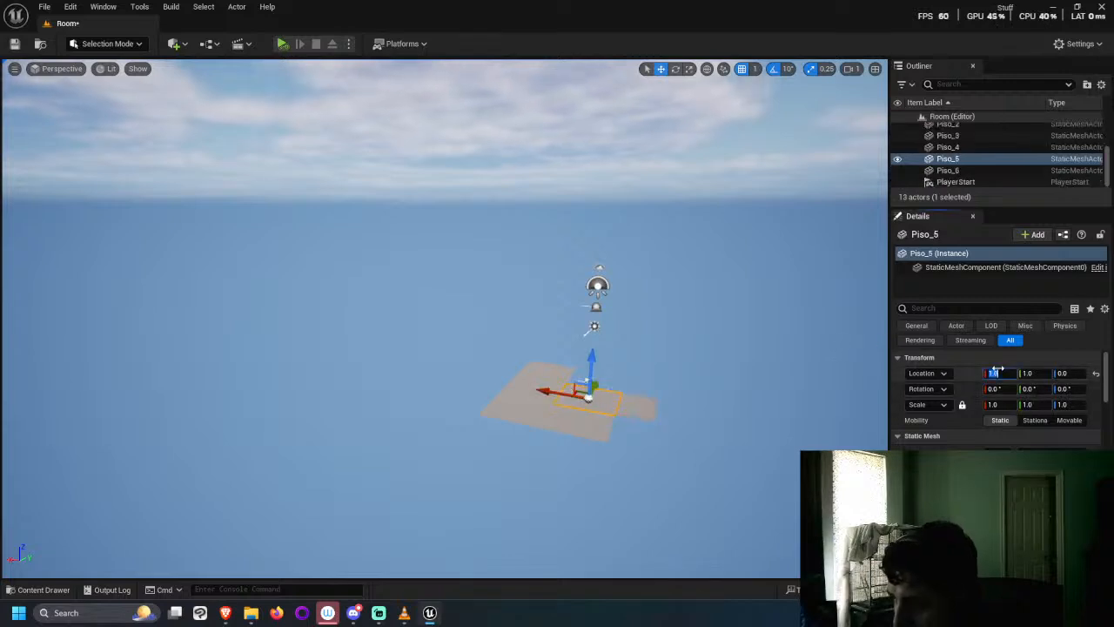
key("Tab")
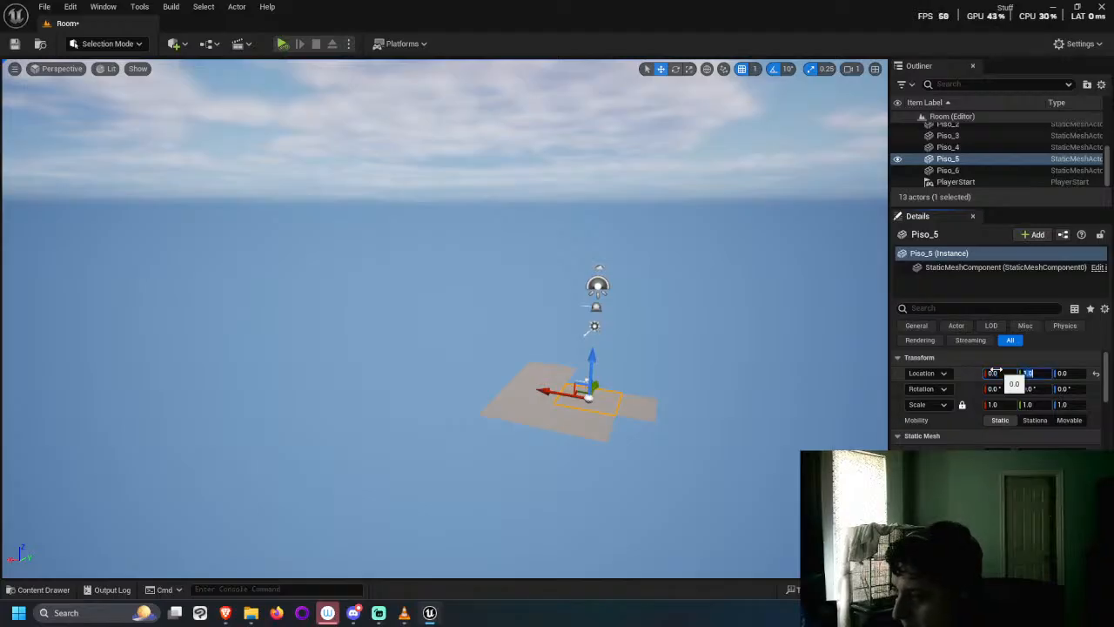
type("300")
key("Return")
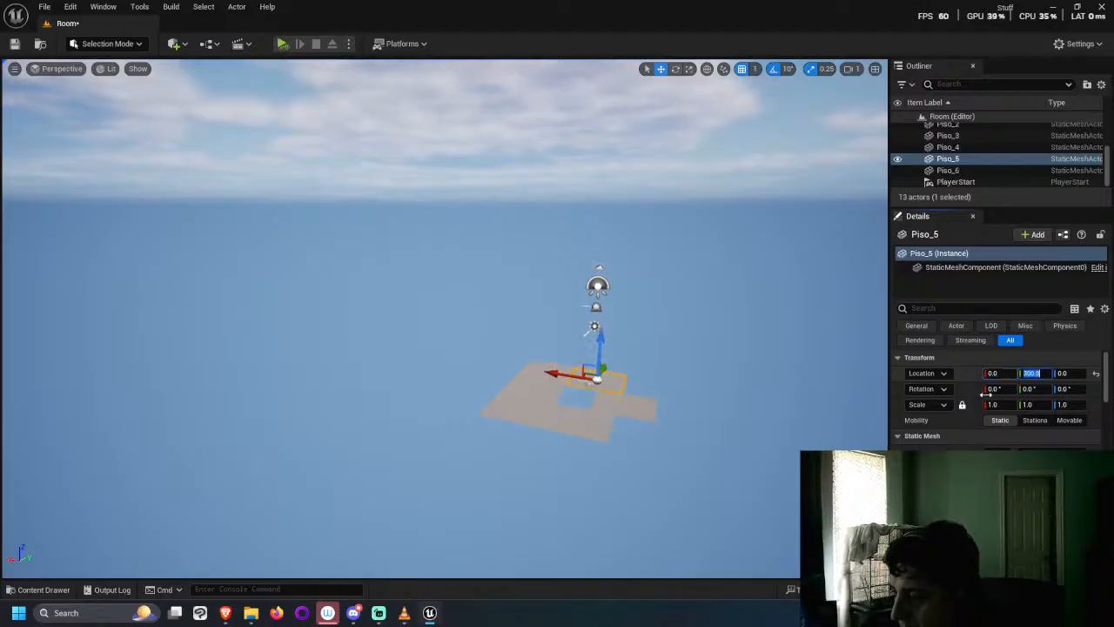
Step: Return the displaced Piso_1 floor tile to X 0
left_click(608, 411)
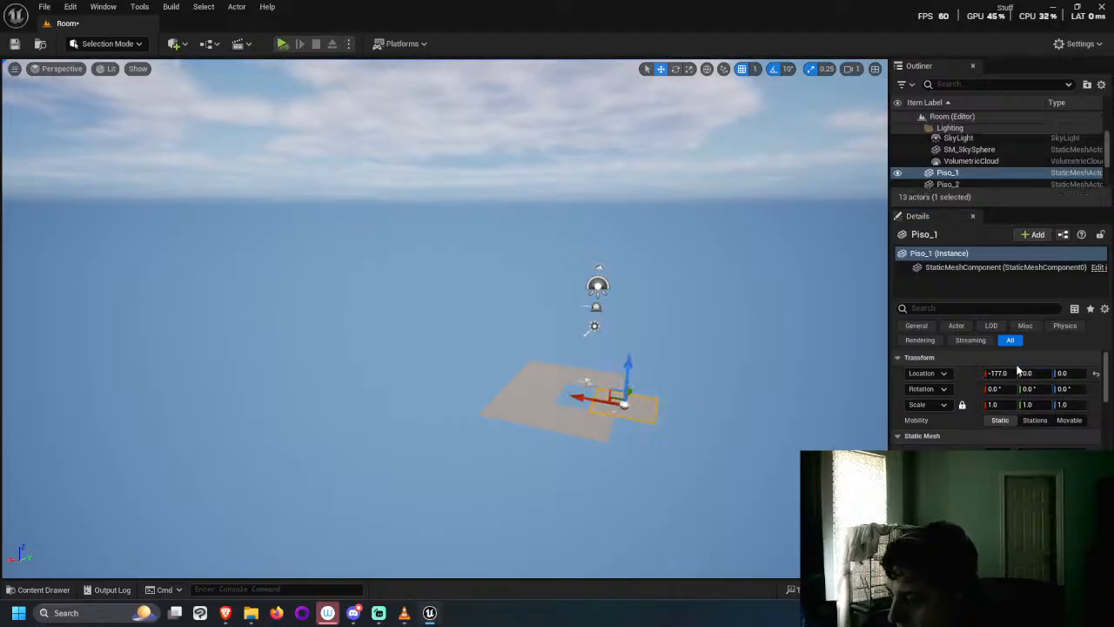
left_click(996, 373)
type("0")
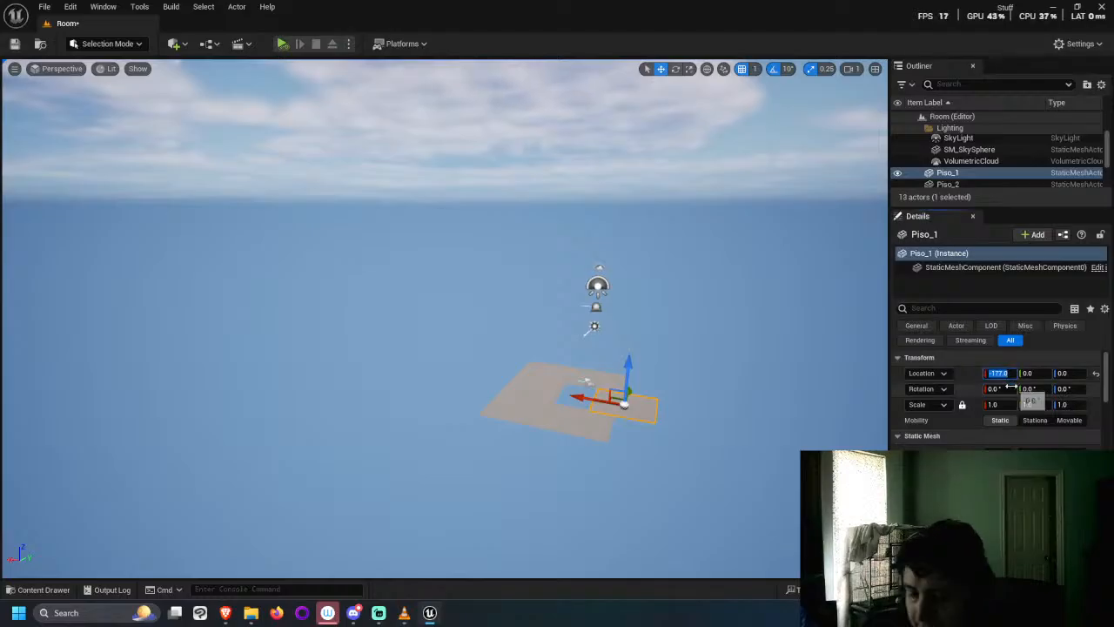
key("Return")
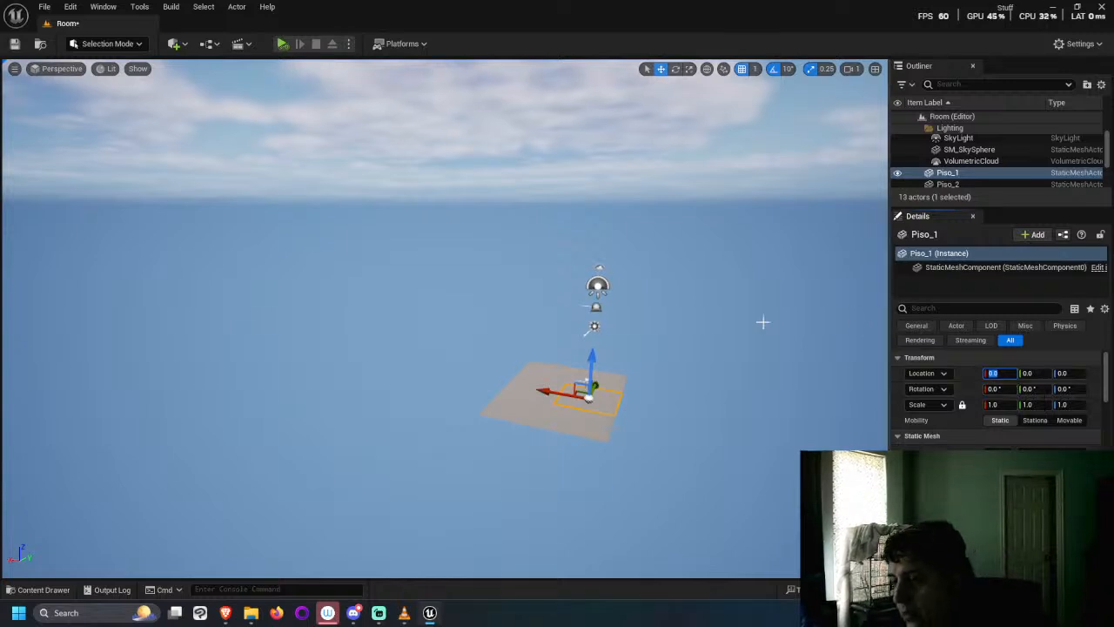
Step: Place the ParedV_1 window wall mesh from the Room folder on the floor at about X -74, Y -266
right_click_drag(642, 456, 641, 455)
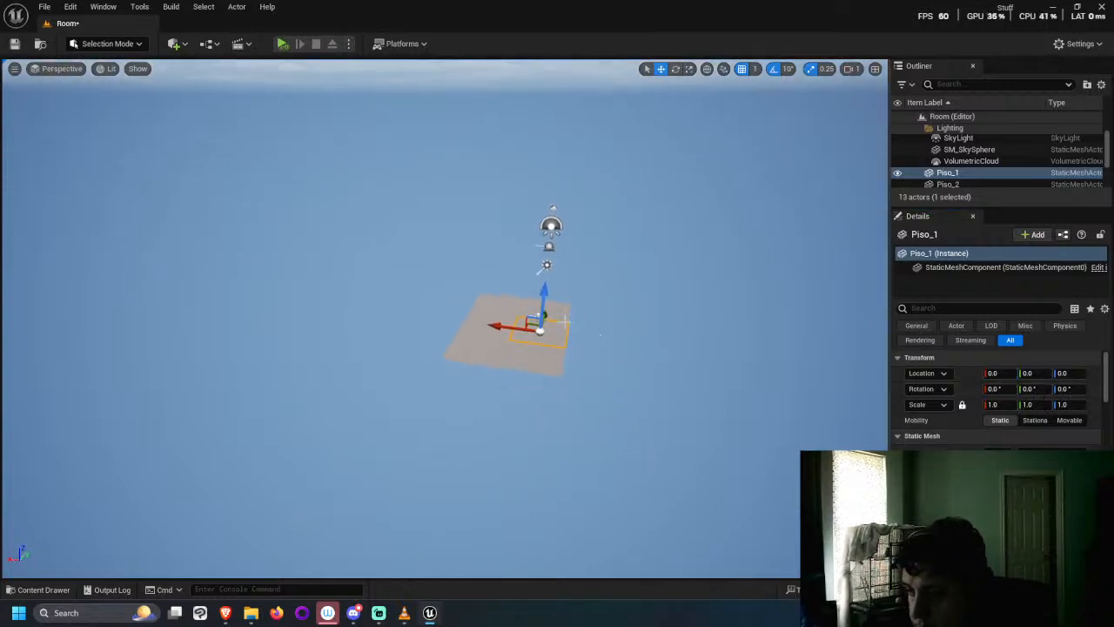
key("f")
scroll(533, 456, "down", 6)
left_click_drag(526, 447, 642, 456, "alt")
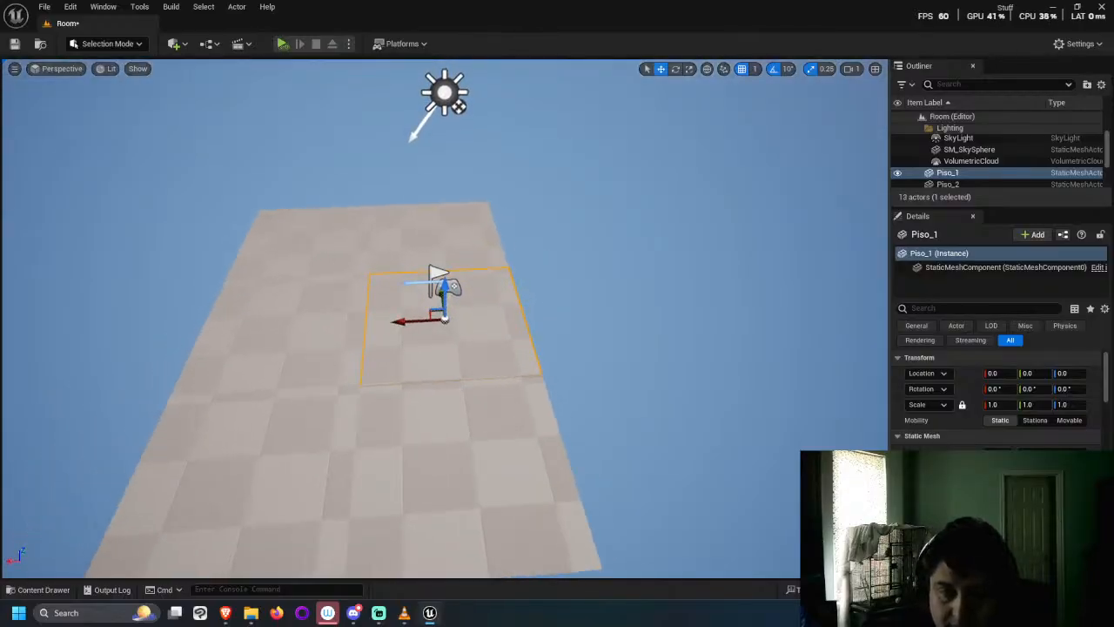
left_click_drag(521, 407, 550, 410, "alt")
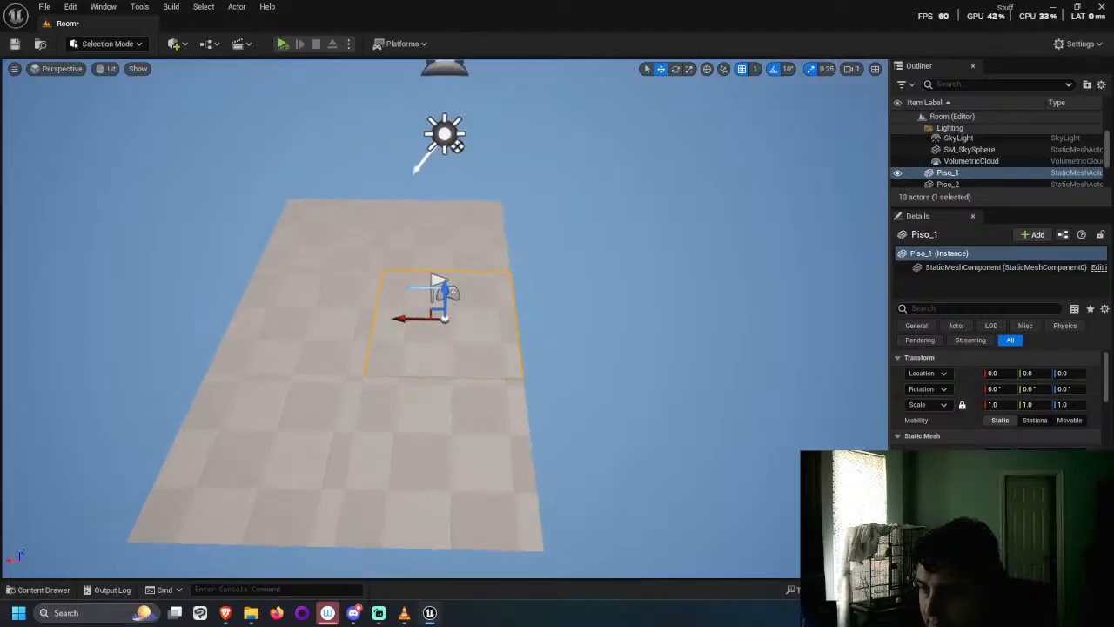
left_click(44, 590)
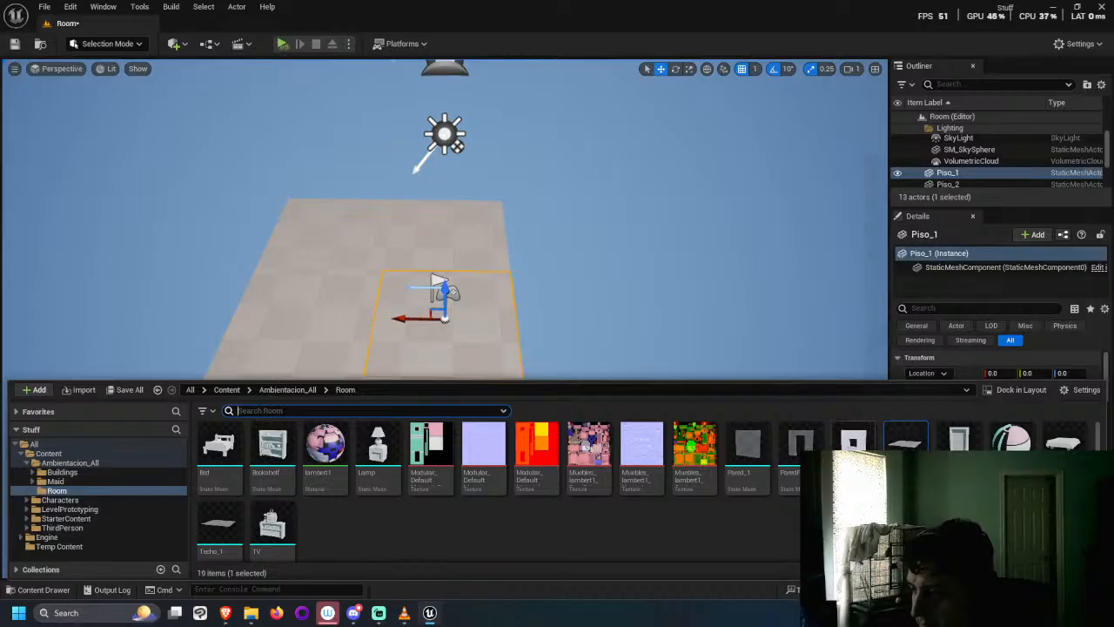
left_click_drag(799, 444, 485, 432)
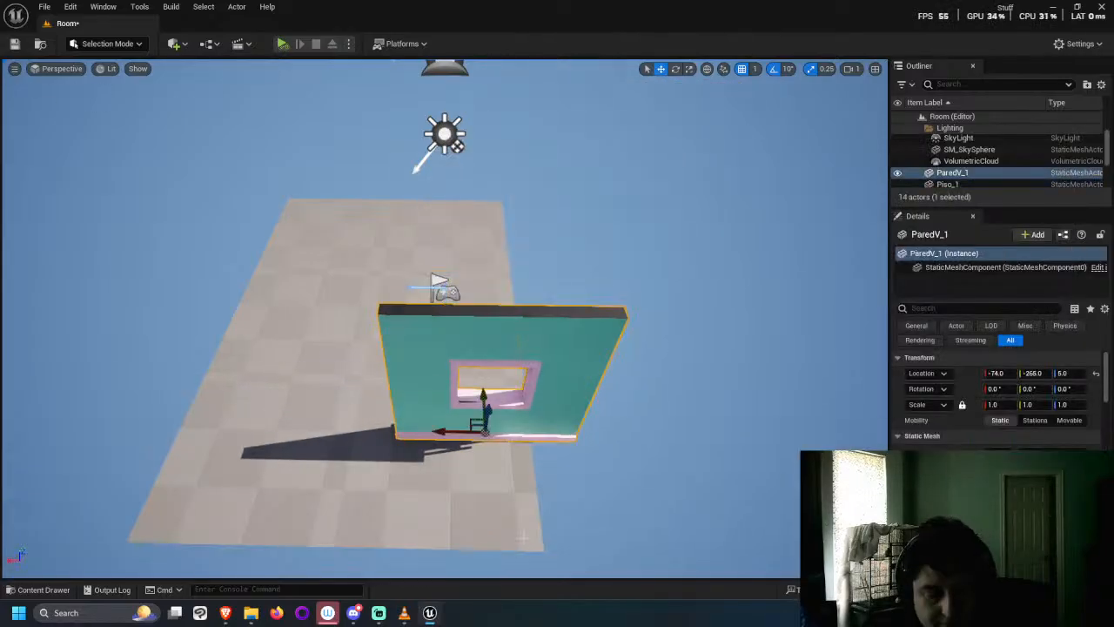
Step: Rotate the ParedV_1 window wall 90° about the vertical axis
key("e")
left_click_drag(453, 474, 396, 425)
left_click_drag(518, 535, 631, 564, "alt")
Step: Move the ParedV_1 window wall to the floor's edge at X -150, Y -300
key("w")
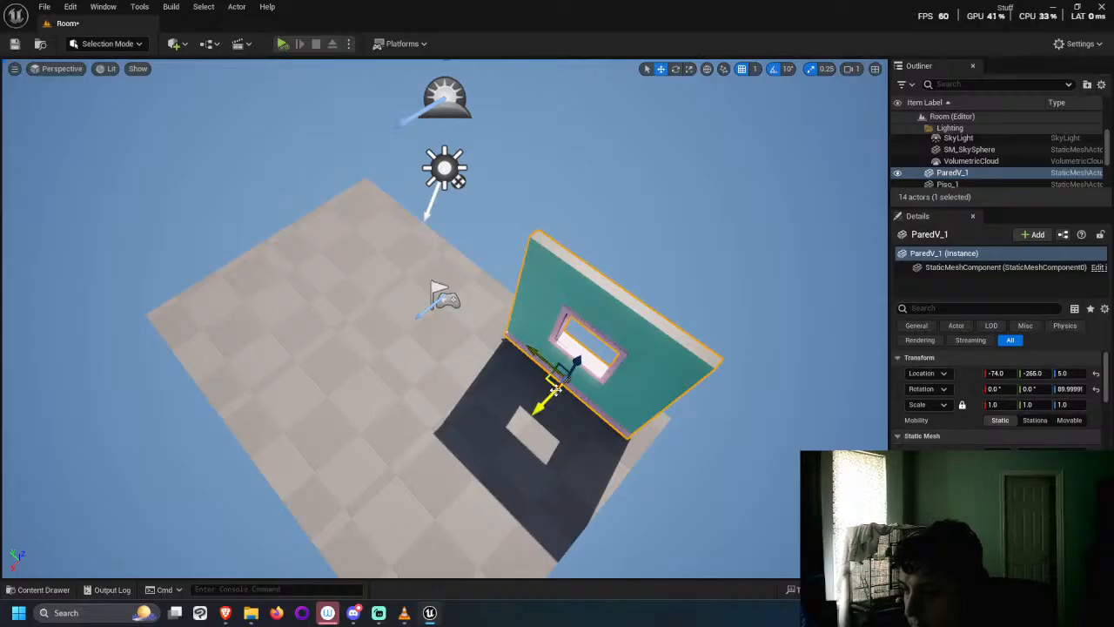
left_click_drag(542, 392, 582, 366)
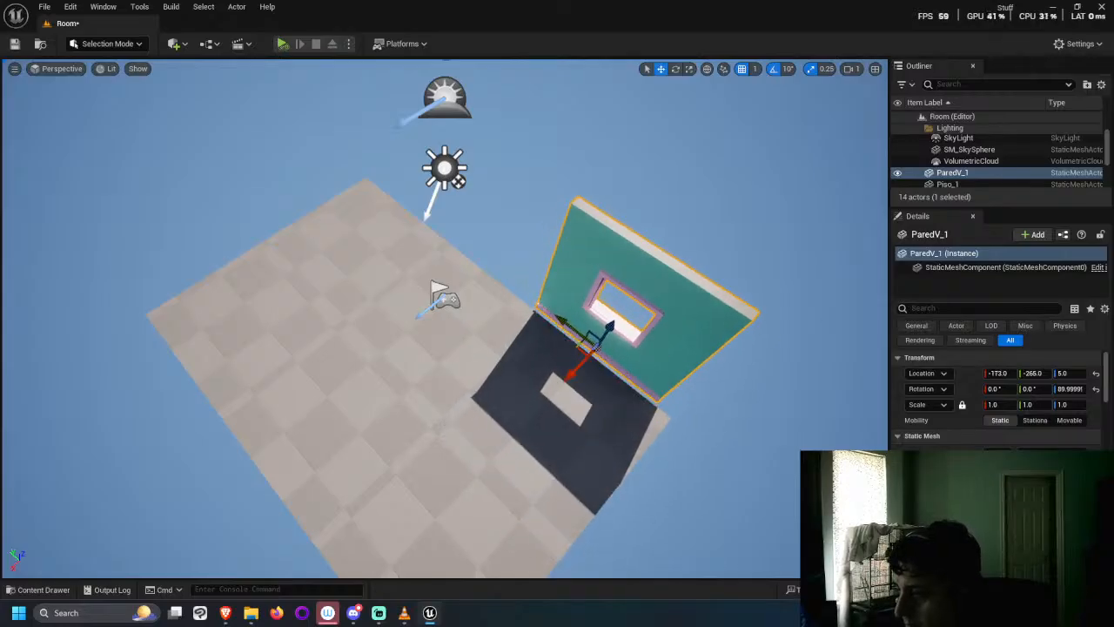
left_click(994, 373)
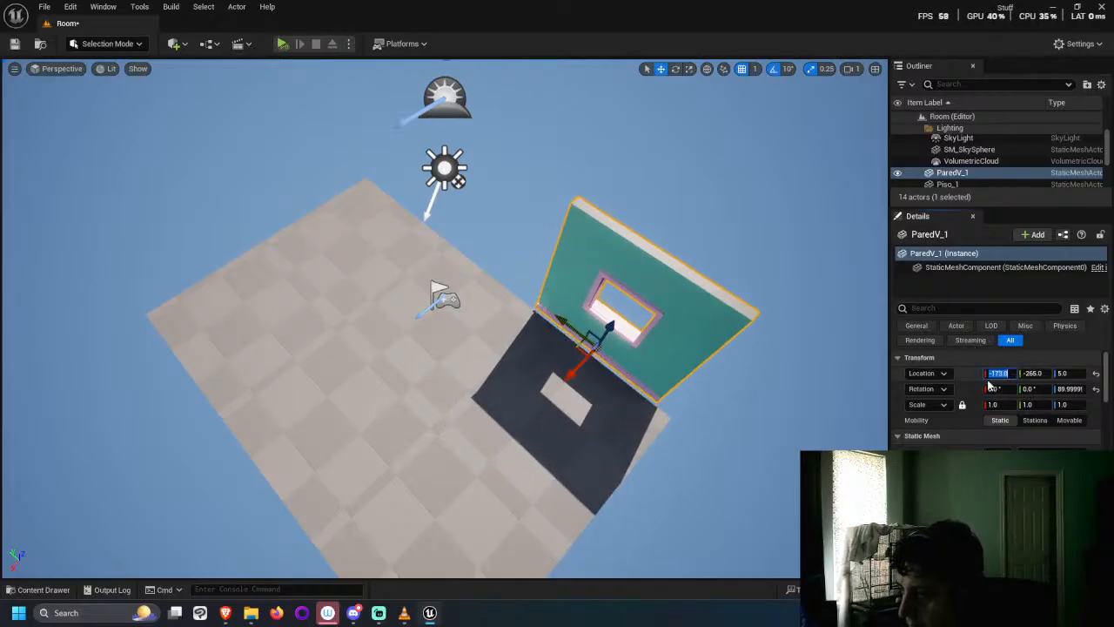
type("-150")
key("Return")
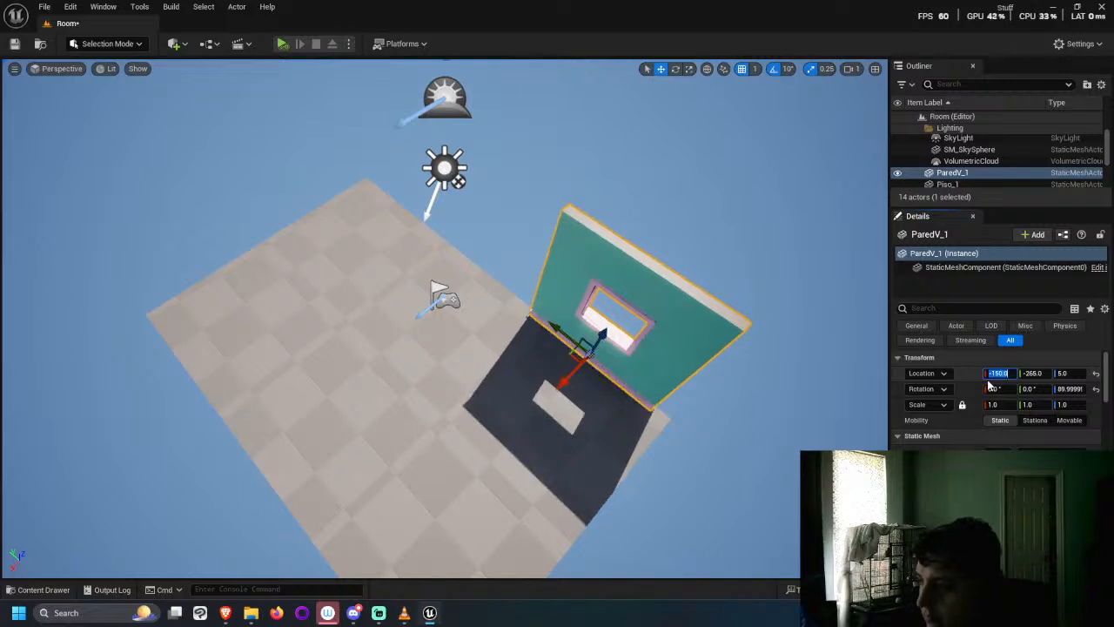
key("Tab")
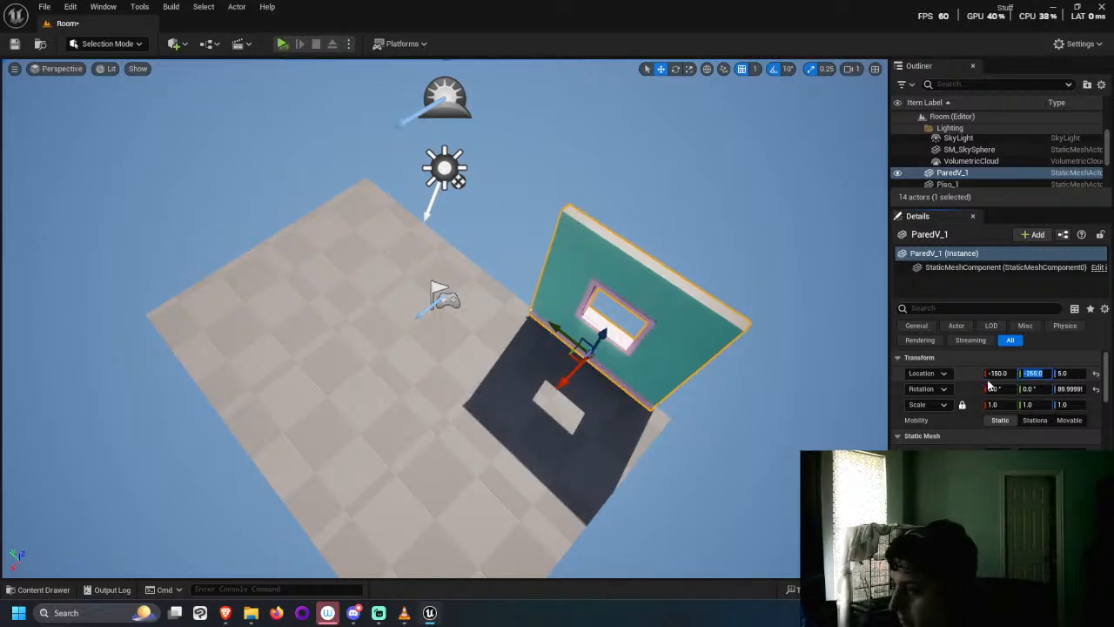
type("-300")
key("Return")
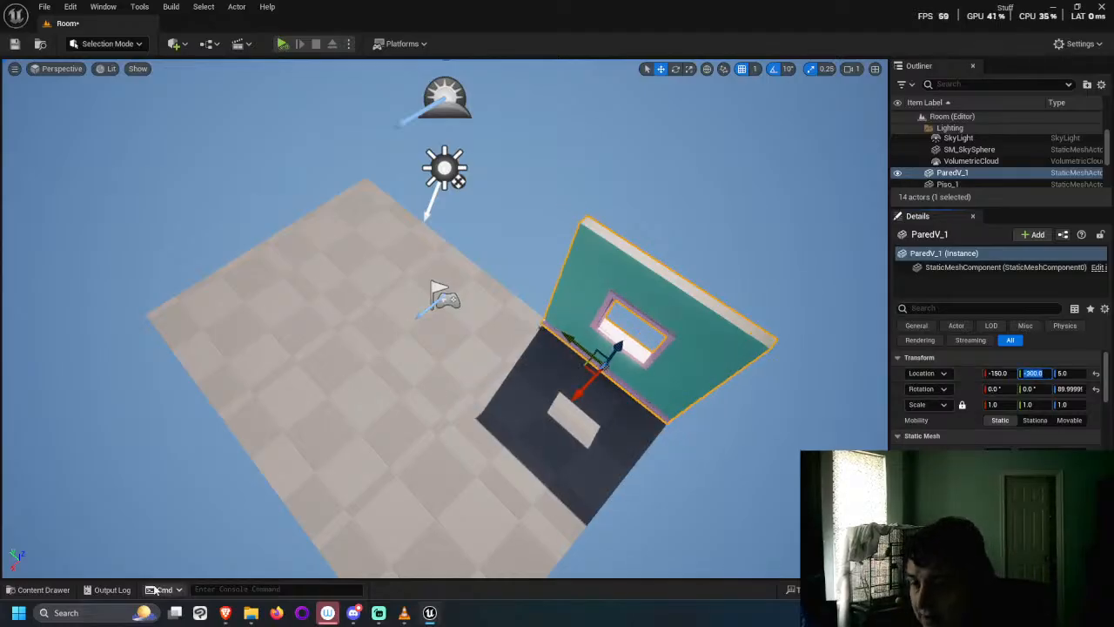
Step: Open the Piso_1 static mesh, assign the standardSurface1 material to its Element 0 slot, and close the mesh editor
left_click(39, 590)
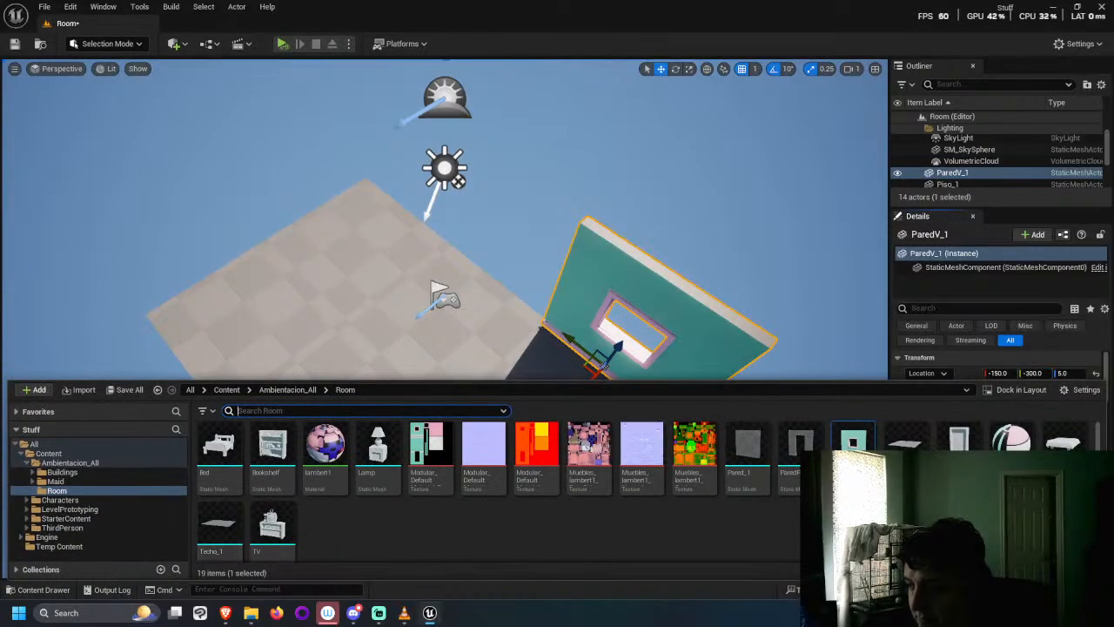
double_click(853, 444)
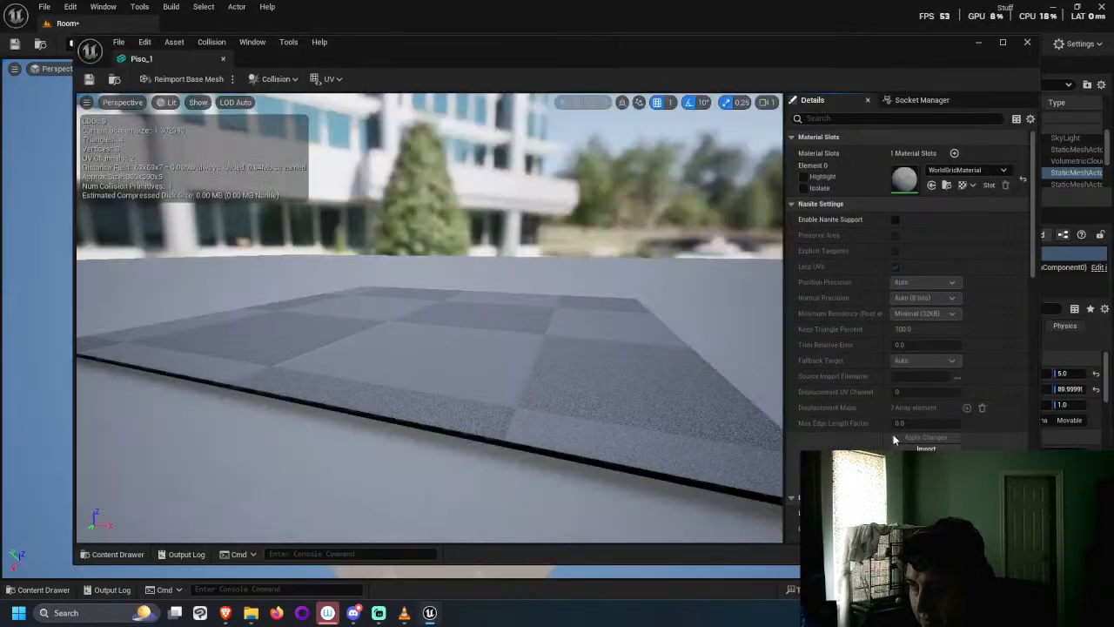
left_click(39, 589)
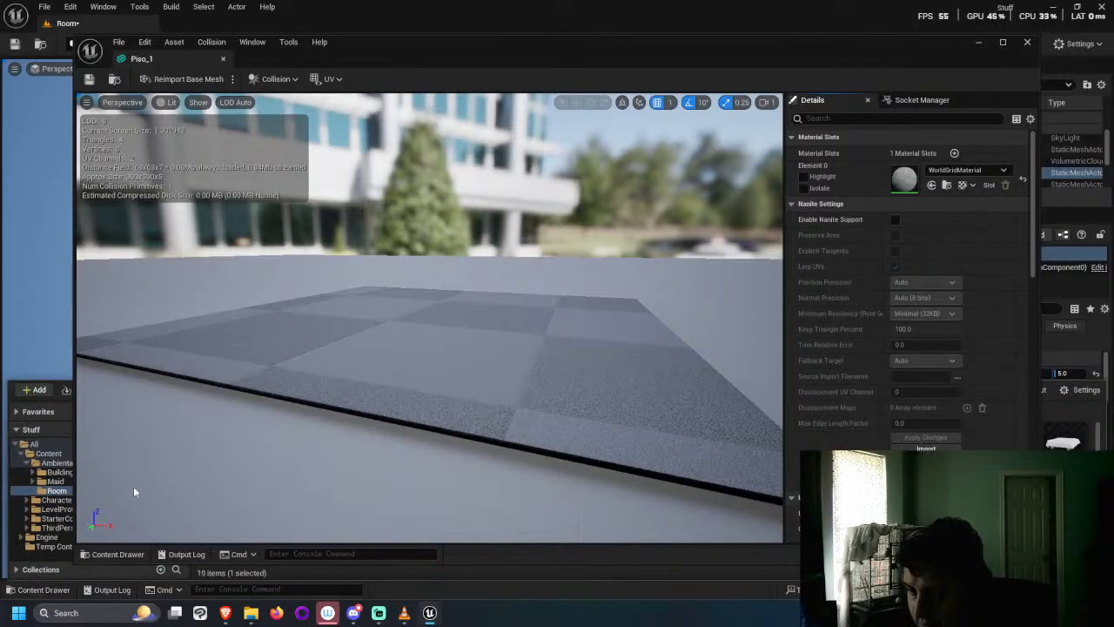
left_click(112, 555)
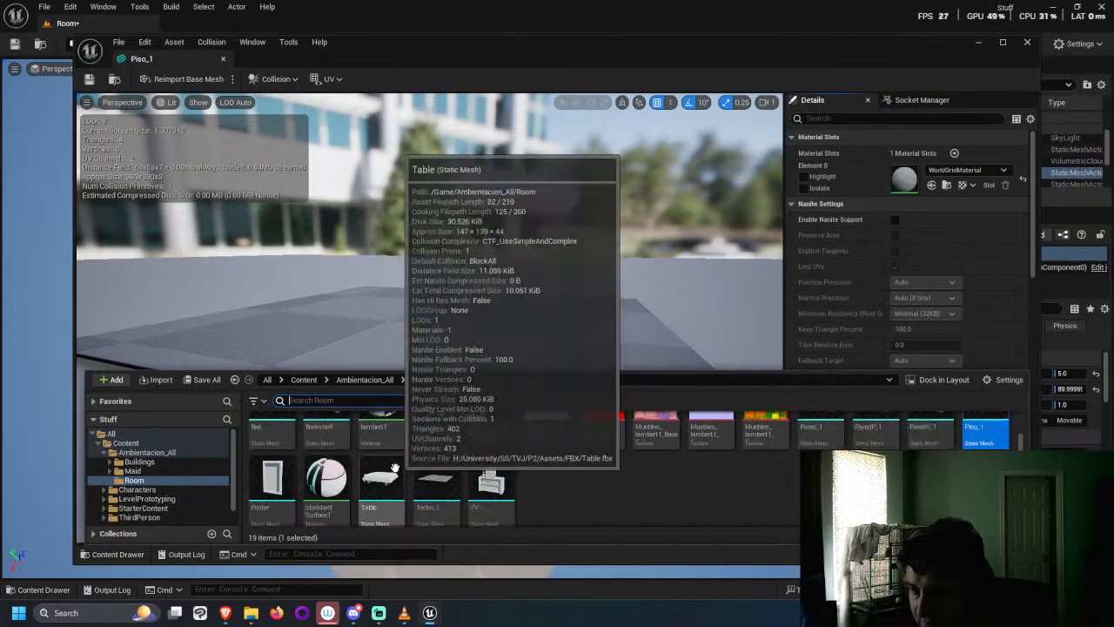
scroll(357, 501, "down", 1)
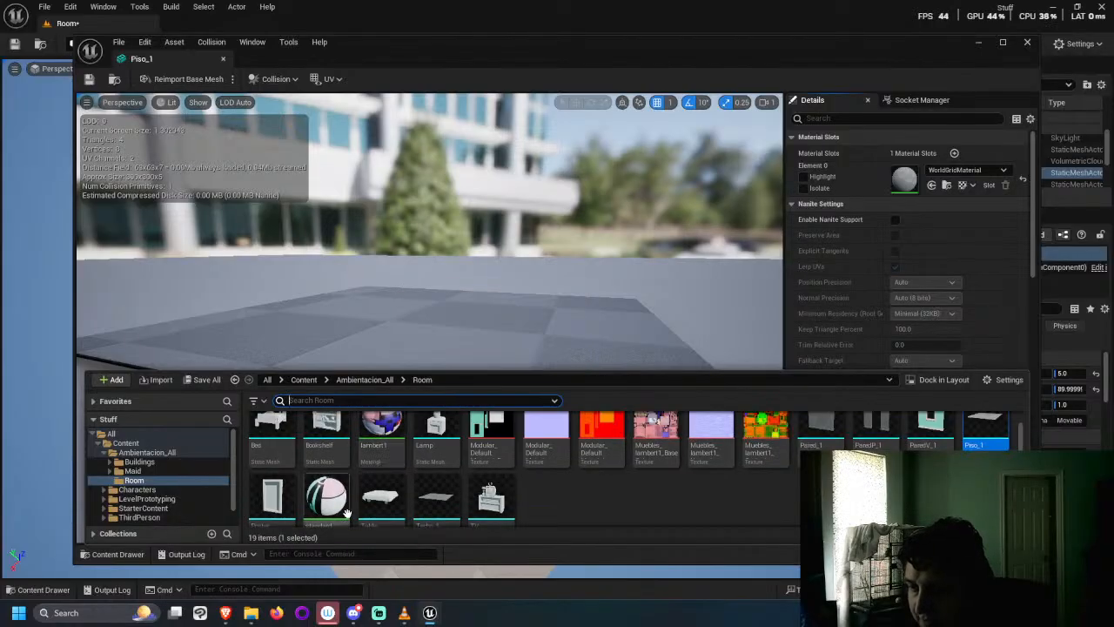
left_click_drag(326, 496, 905, 180)
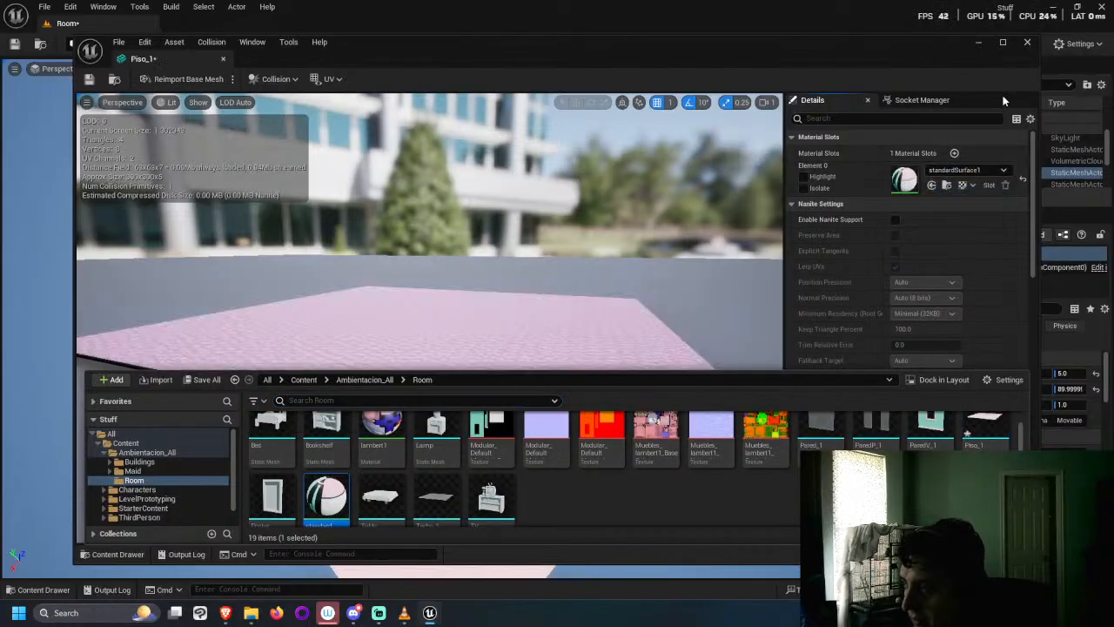
left_click(1027, 41)
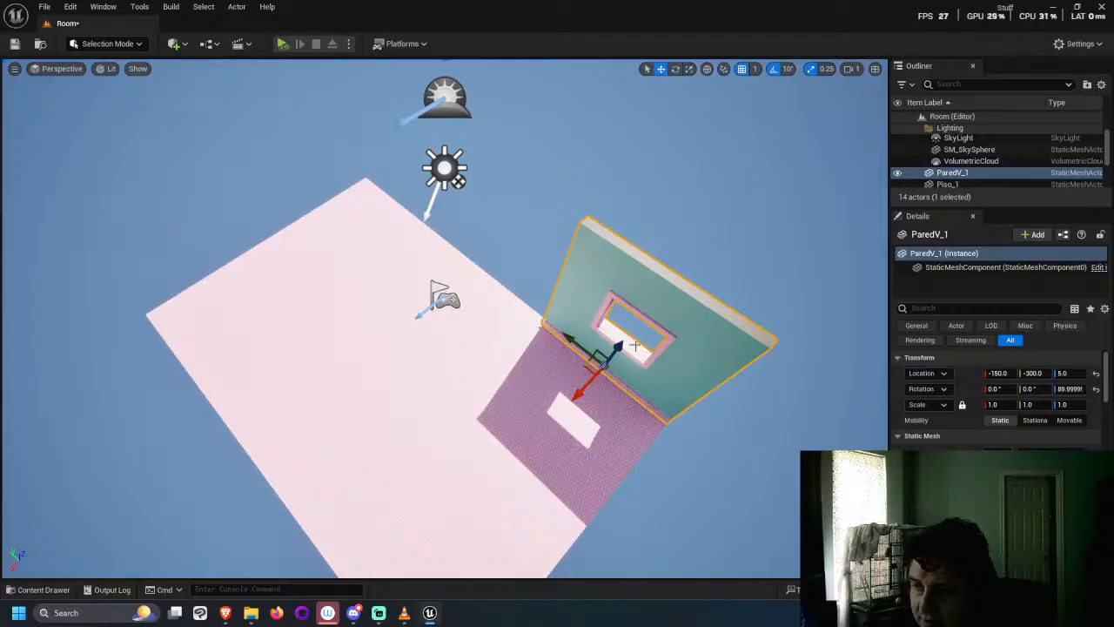
Step: Place the Table mesh from the Room folder on the floor in front of the window wall, at about X 76, Y -272
right_click_drag(507, 462, 504, 466)
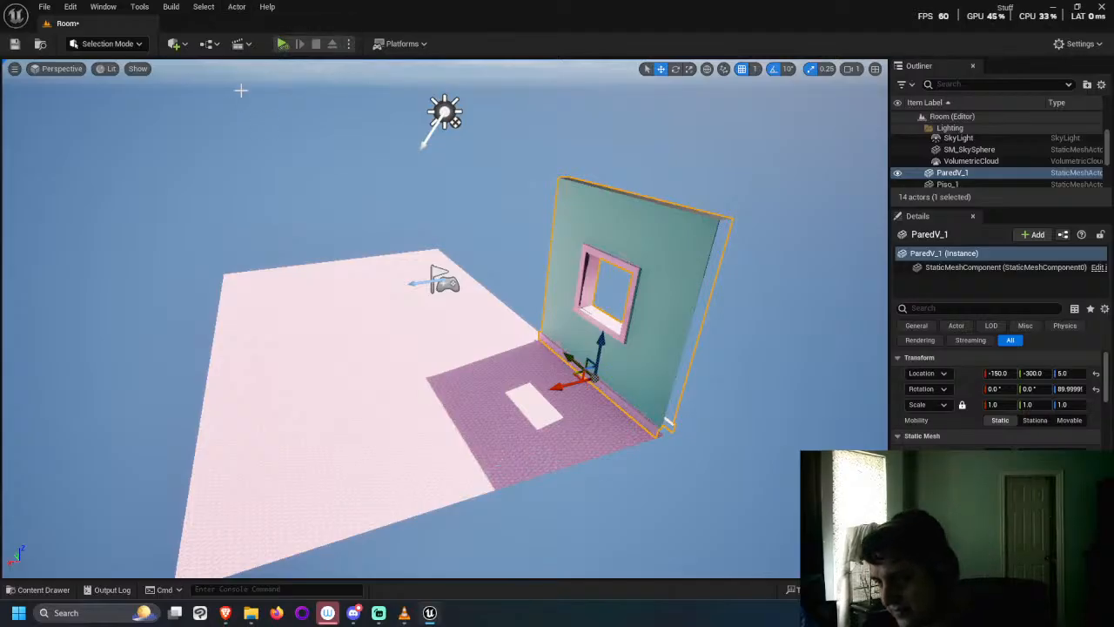
right_click_drag(378, 216, 391, 228)
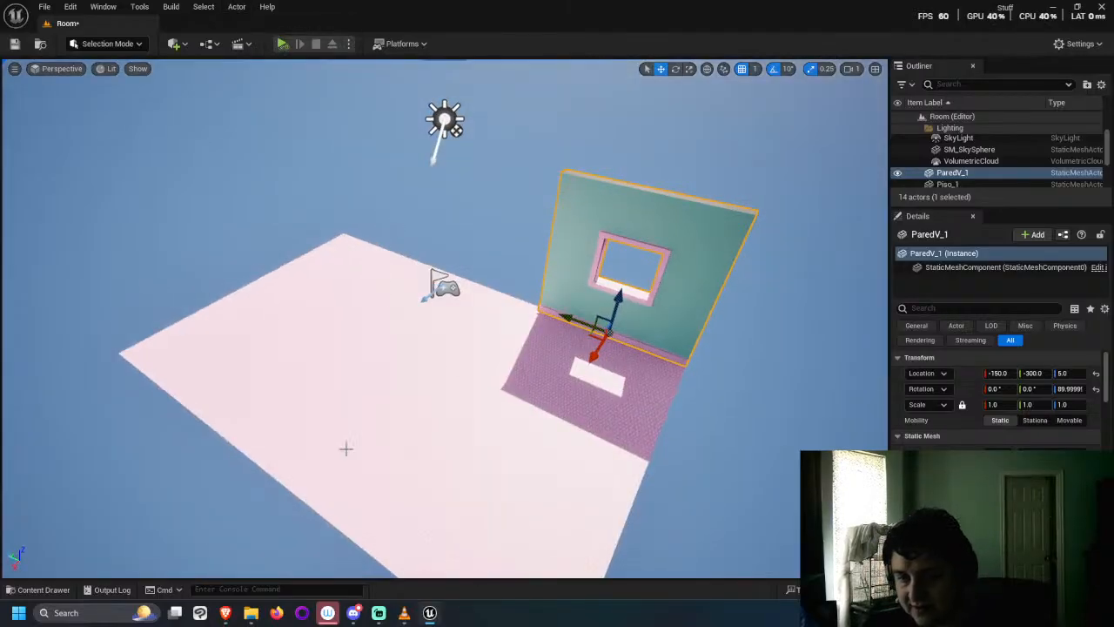
left_click(38, 589)
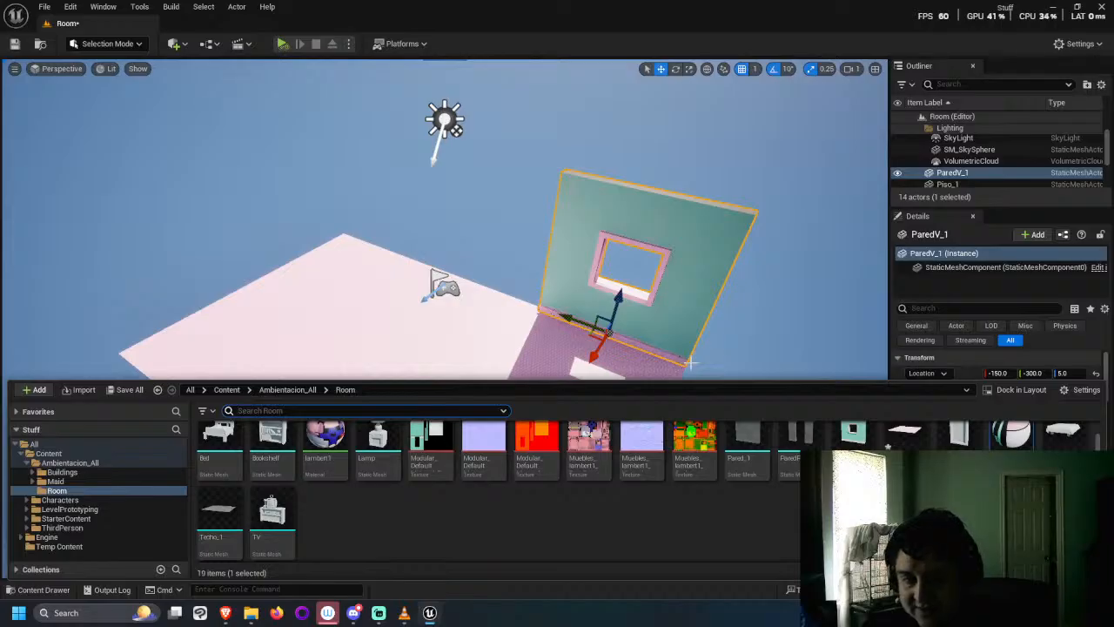
mouse_move(251, 612)
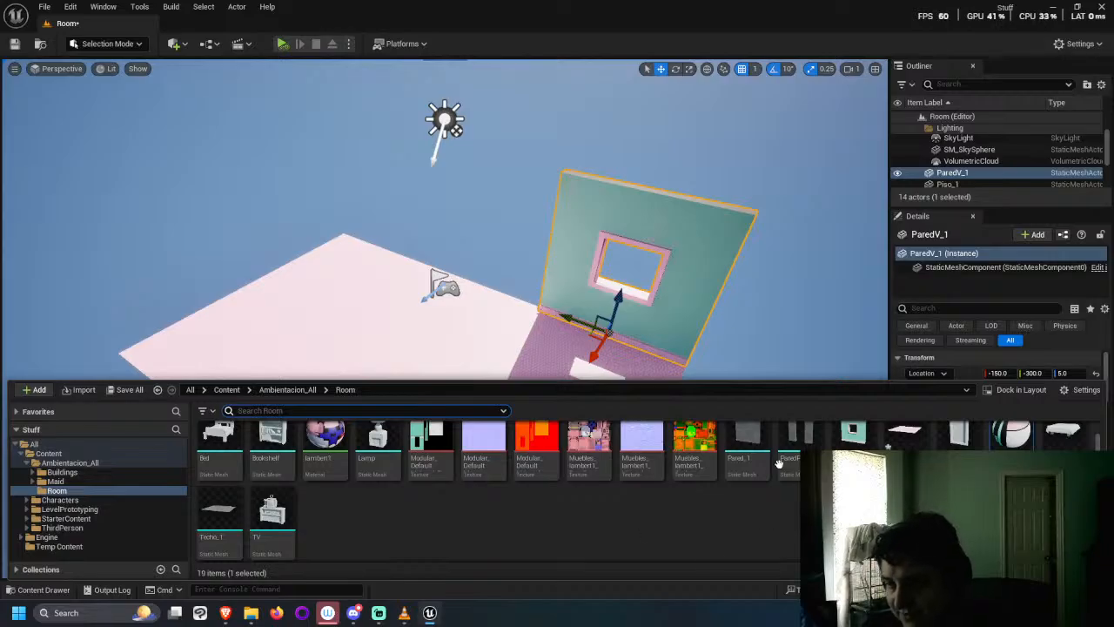
left_click(383, 436)
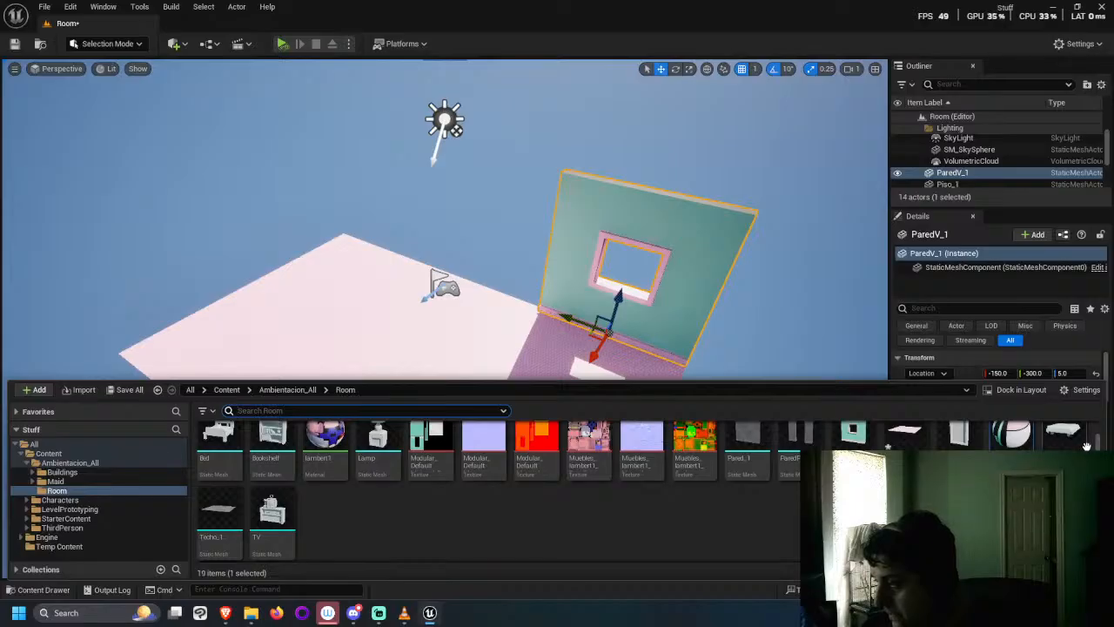
left_click_drag(1087, 446, 543, 389)
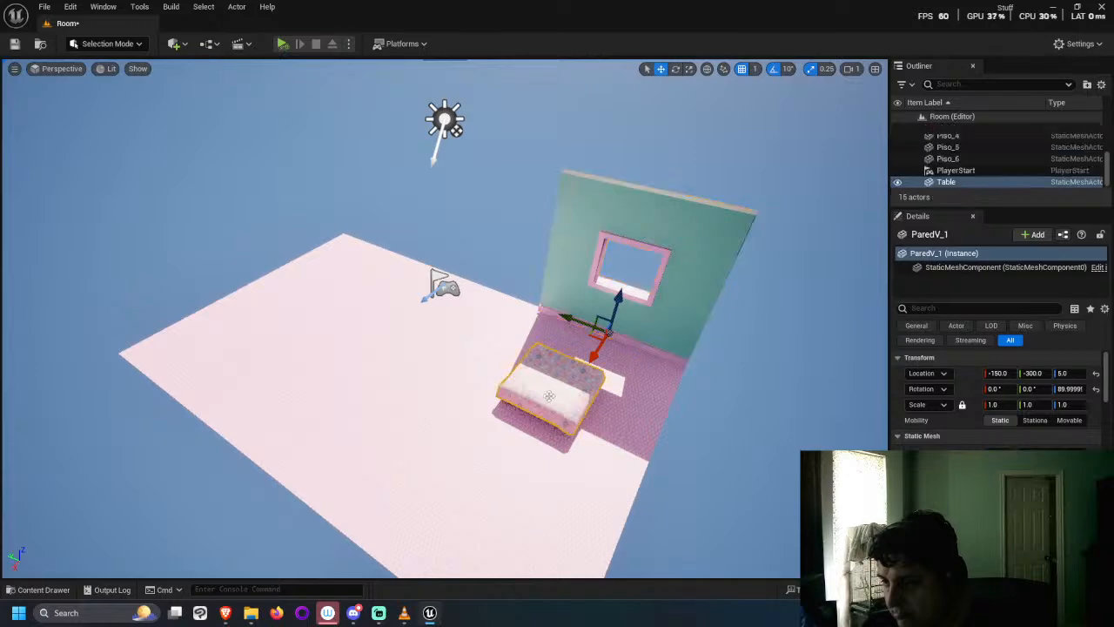
Step: Open the Pared_1 static mesh, assign the standardSurface1 material to its Element 0 slot, and close the mesh editor
left_click(43, 589)
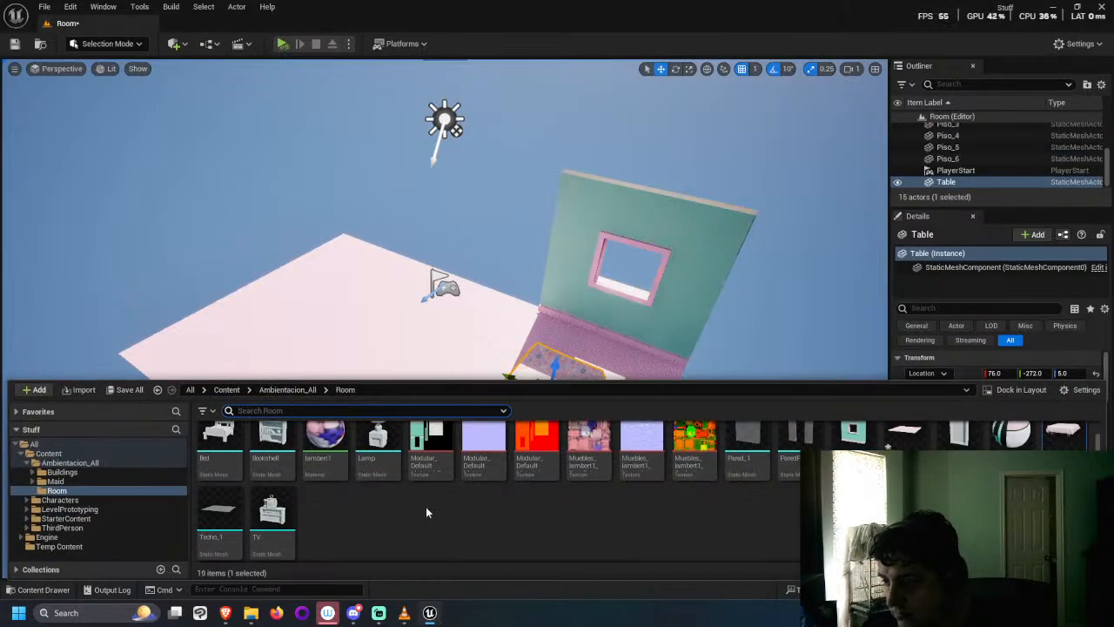
double_click(754, 459)
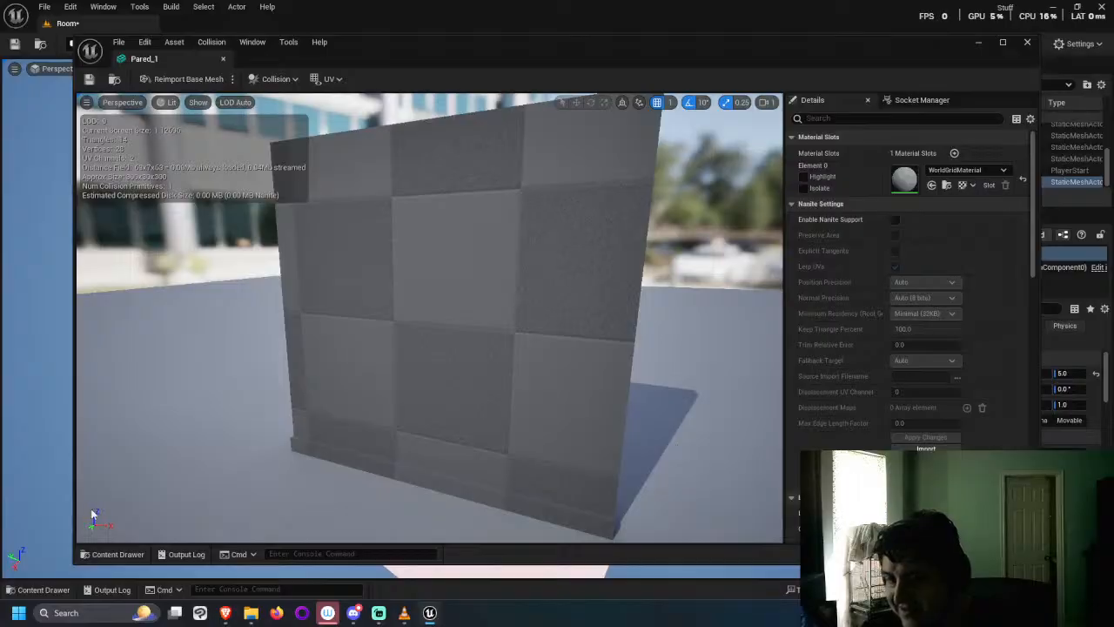
left_click(113, 555)
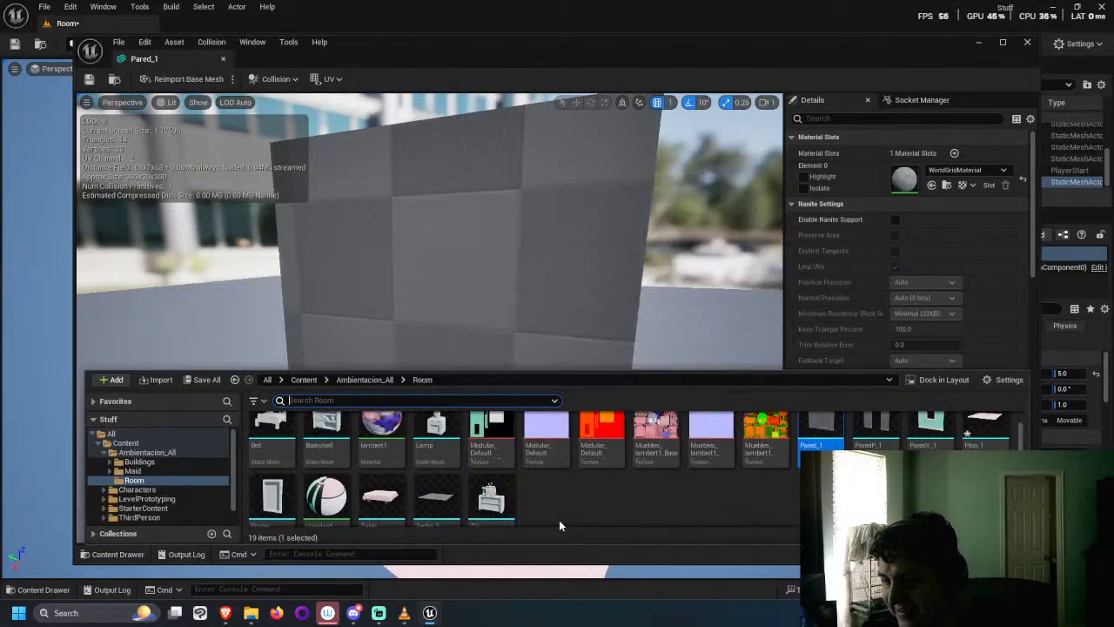
scroll(559, 526, "down", 1)
left_click_drag(327, 478, 923, 183)
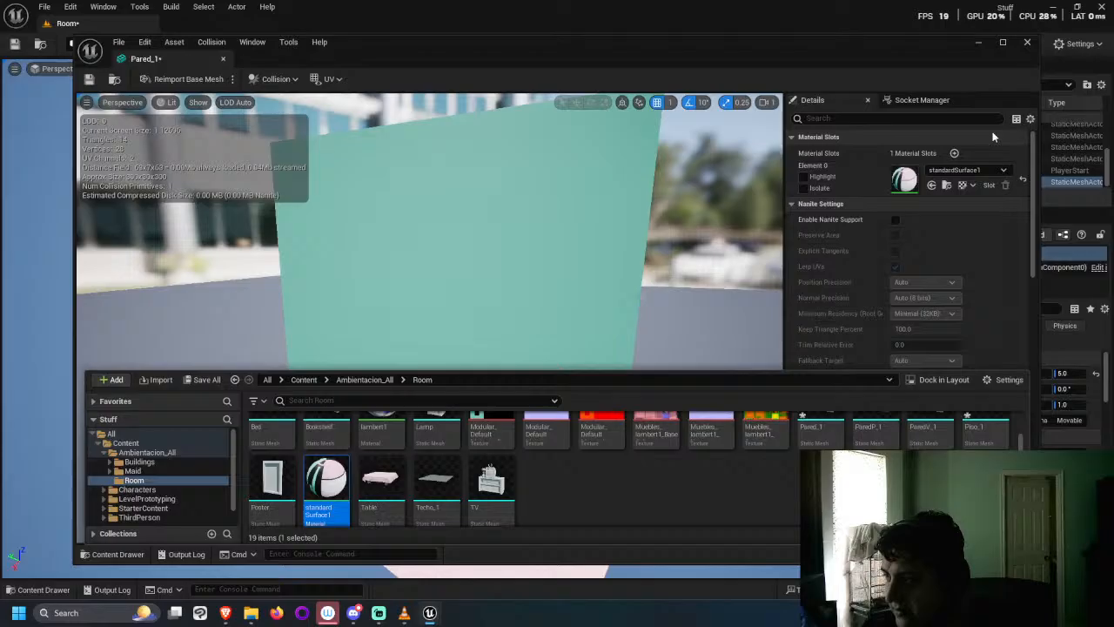
left_click(1030, 42)
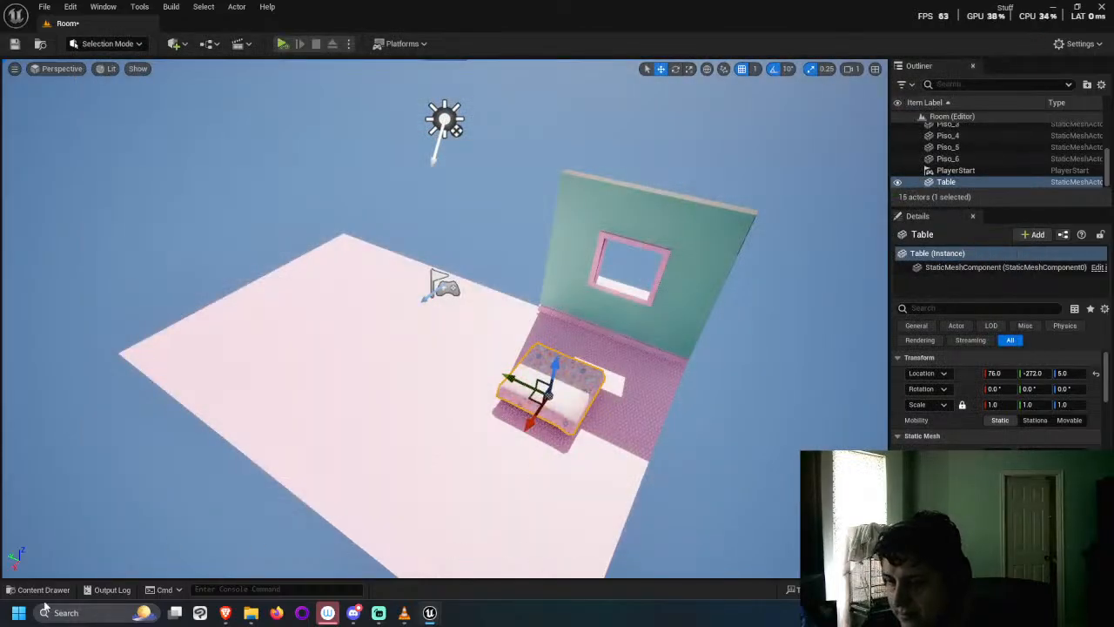
Step: Place the Pared_1 wall mesh from the Room folder on the floor beside the window wall and rotate it 90° about the vertical axis
left_click(39, 589)
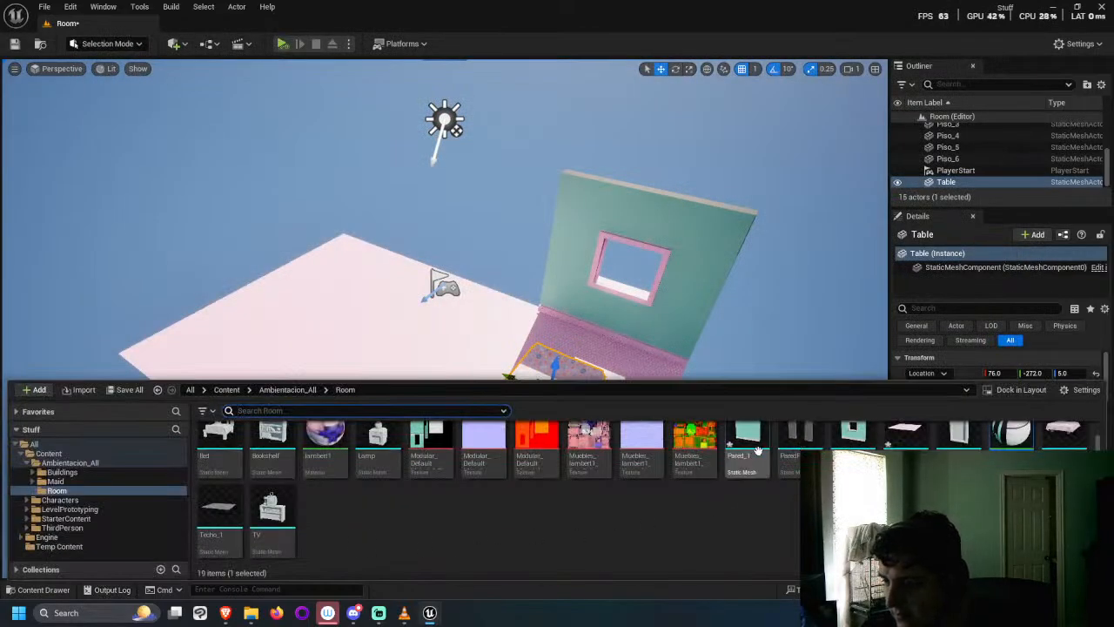
left_click_drag(746, 435, 513, 305)
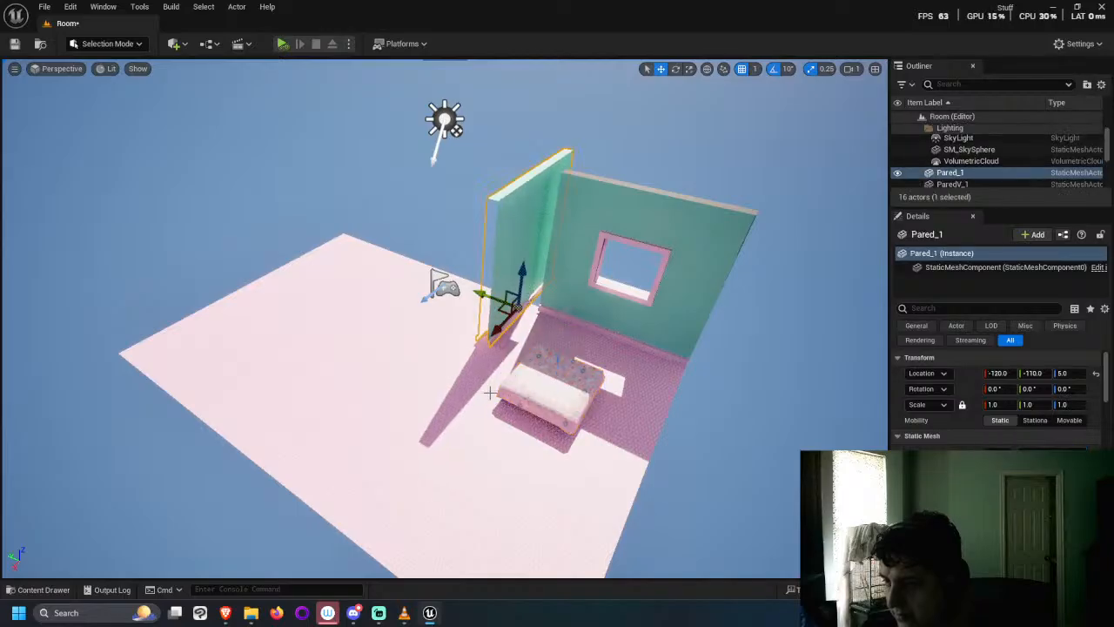
left_click(1006, 373)
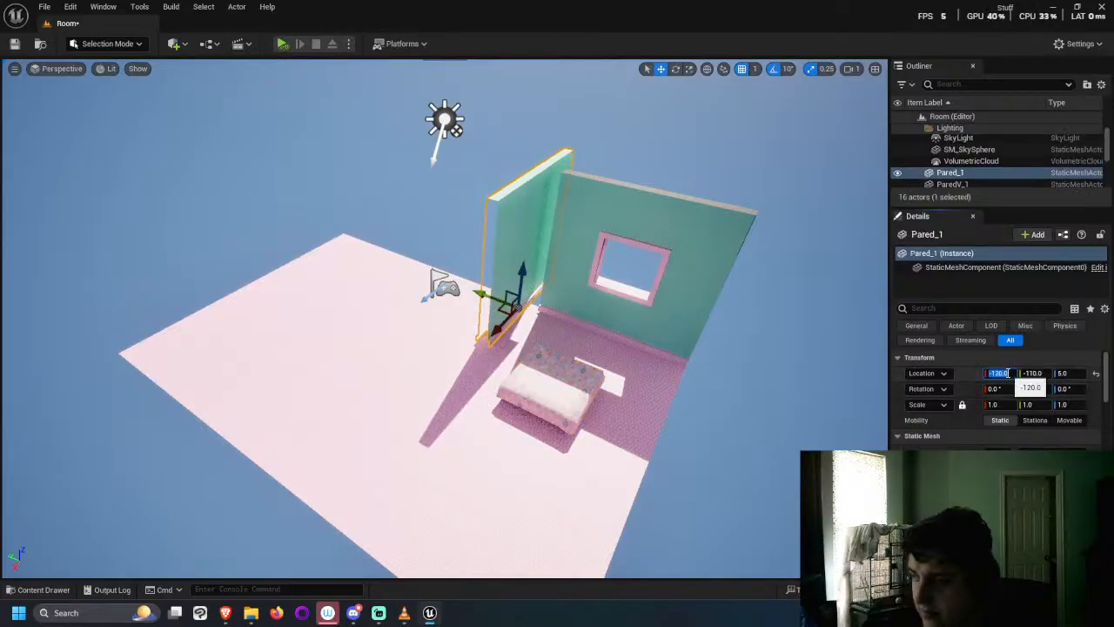
left_click(524, 241)
key("e")
left_click_drag(535, 343, 476, 332)
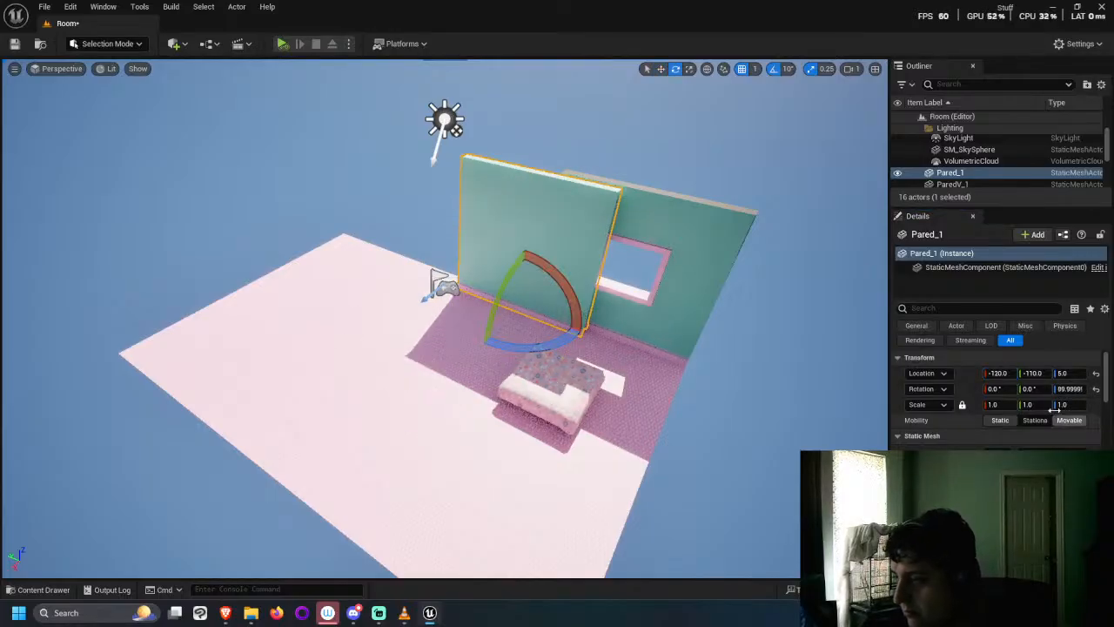
Step: Set the Pared_1 wall's location to X -150, Y 0, in line with the window wall
left_click(998, 372)
type("-")
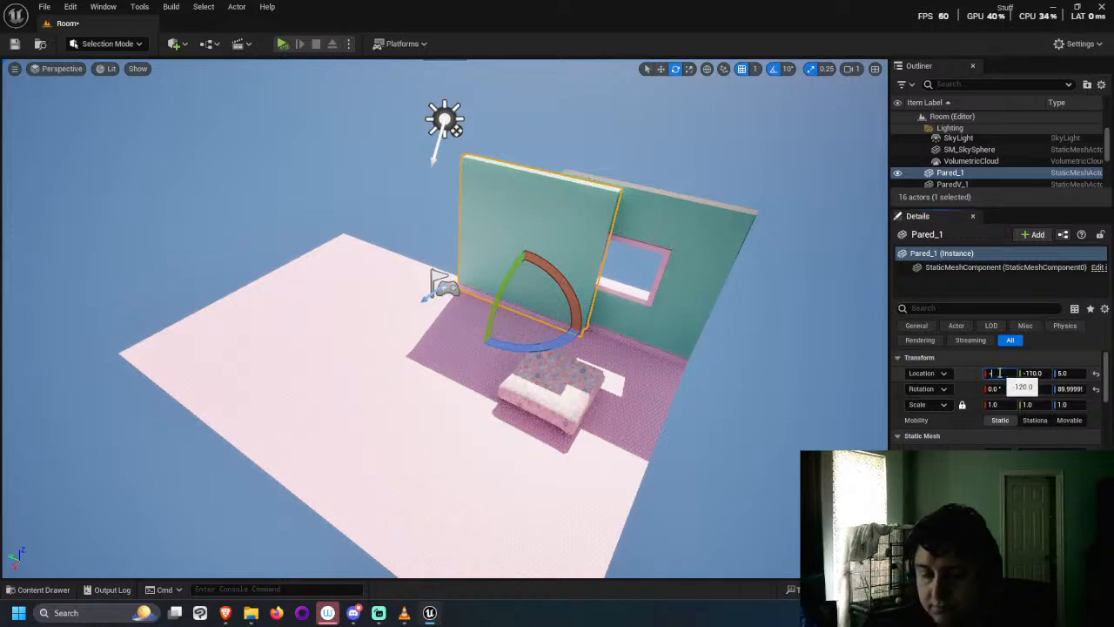
type("150")
key("Return")
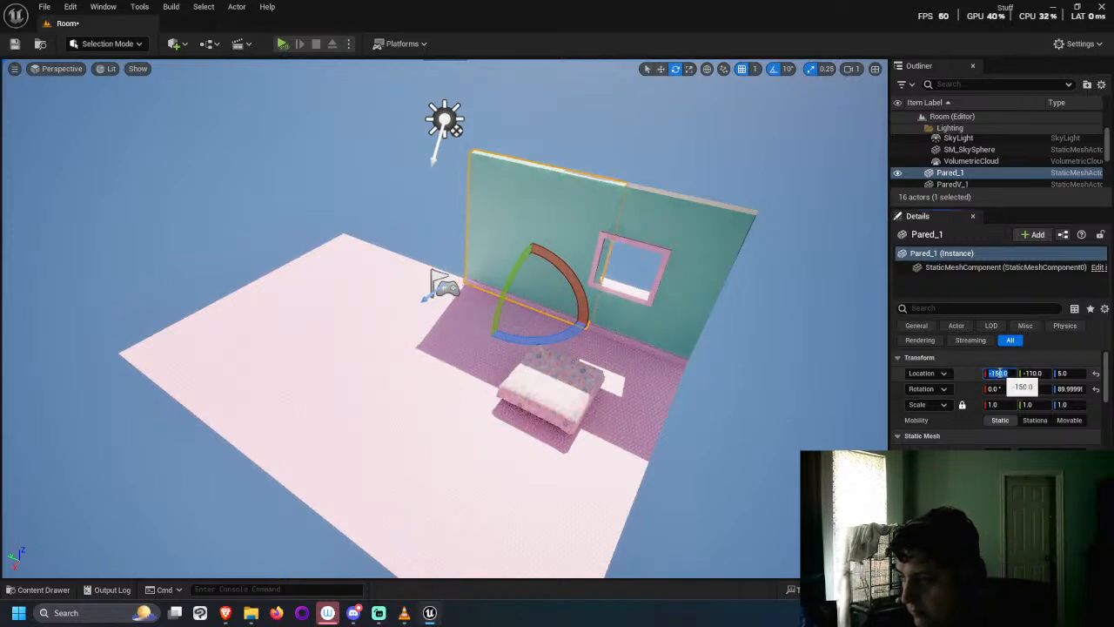
key("Tab")
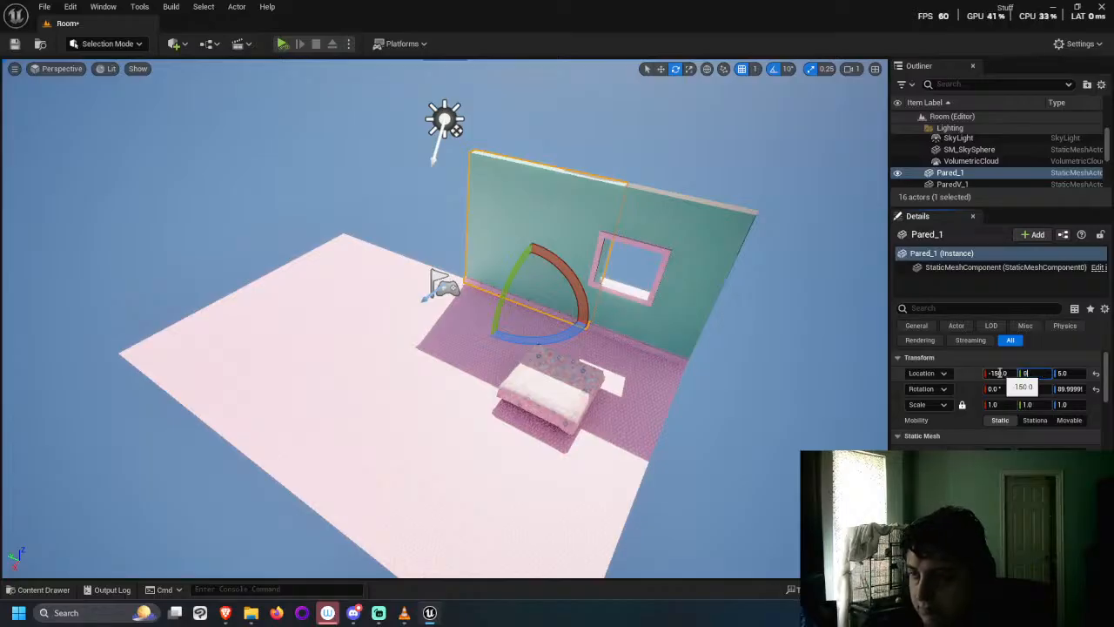
key("Return")
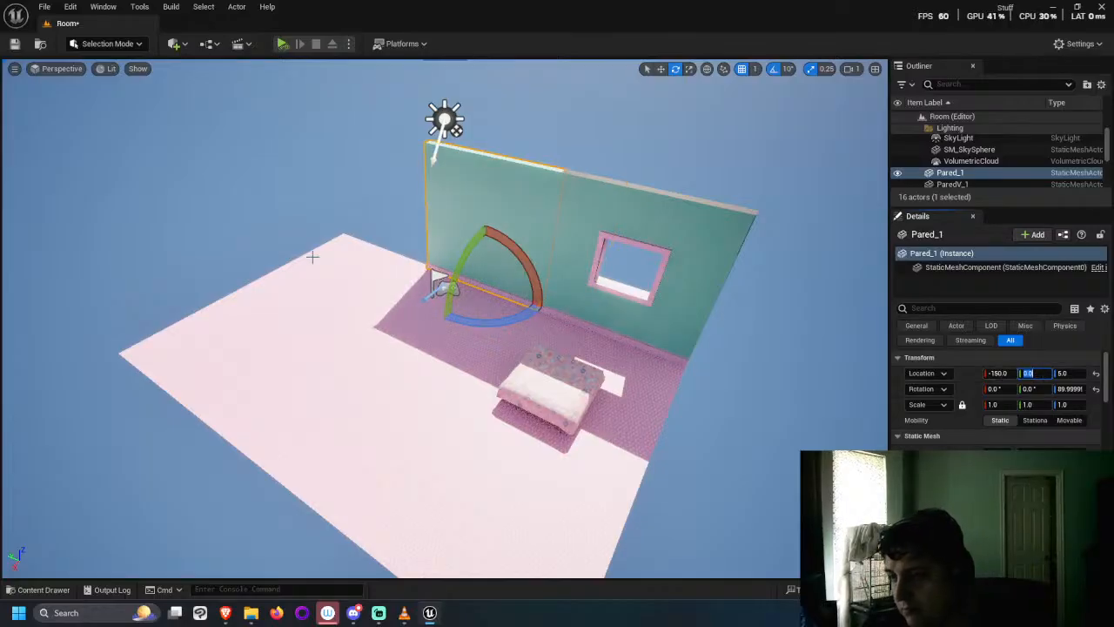
Step: Duplicate the Pared_1 wall and set the copy's location to X -150, Y 300 to extend the row of walls
left_click_drag(559, 204, 570, 248, "alt")
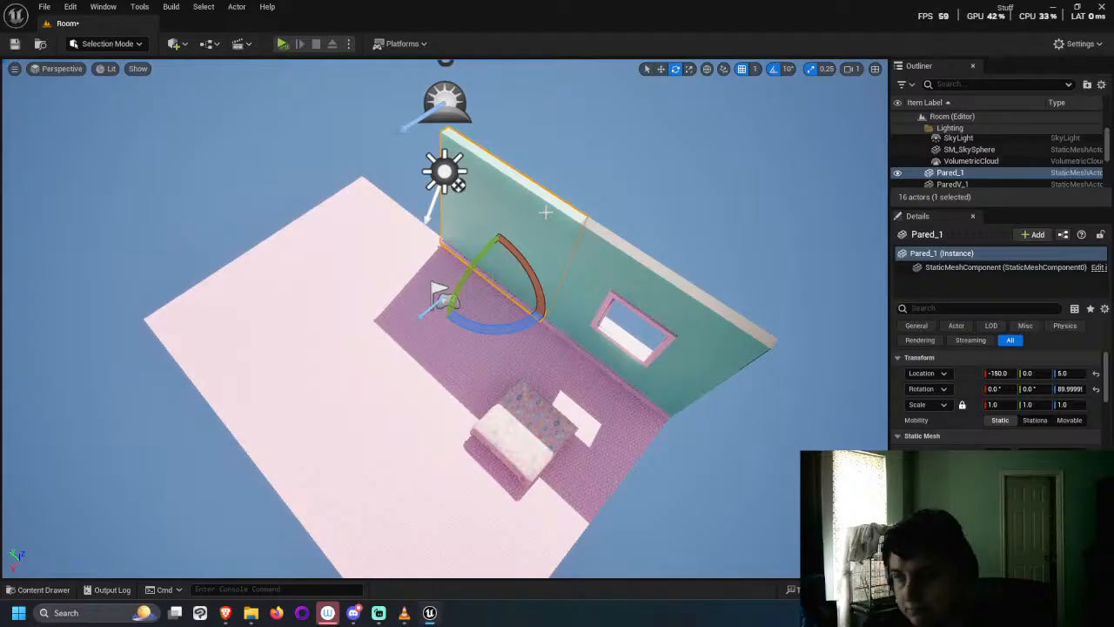
key("ctrl+d")
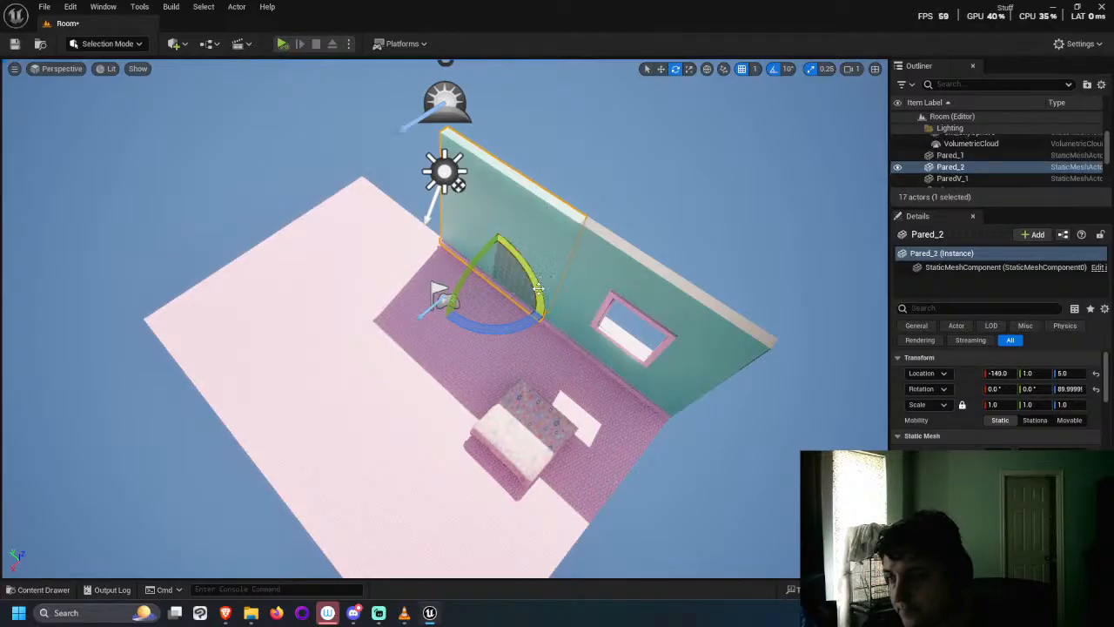
left_click(997, 372)
type("-")
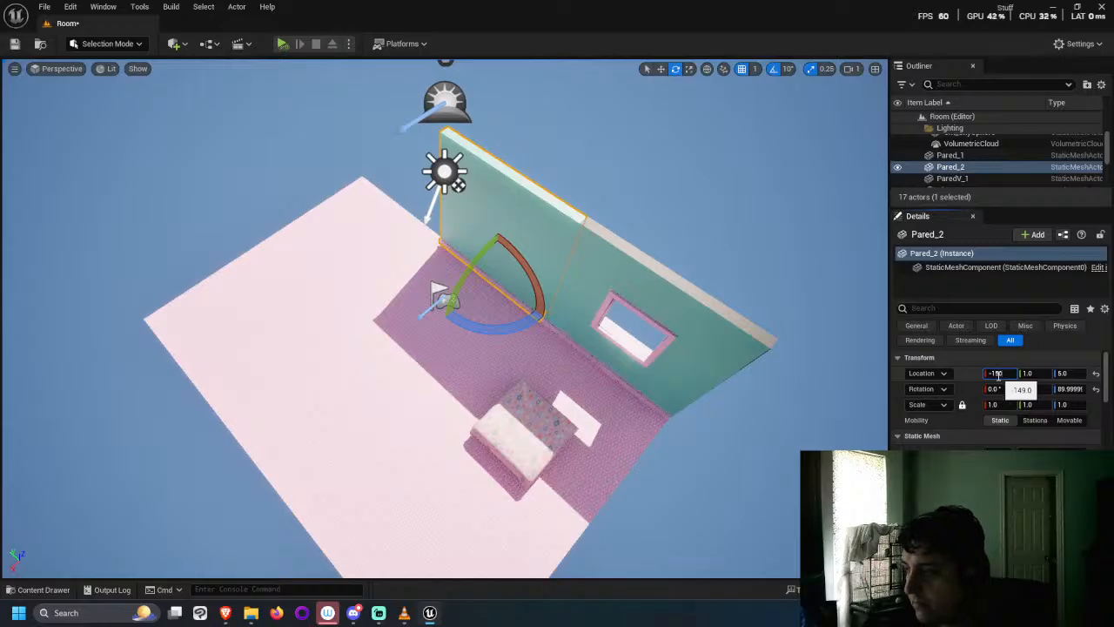
type("150")
key("Tab")
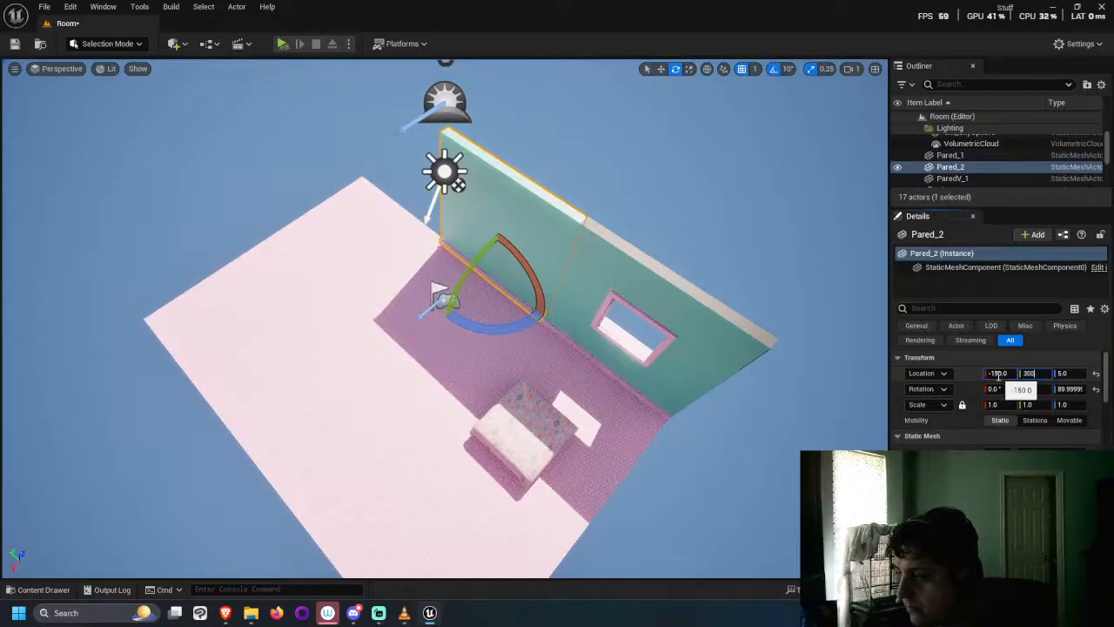
key("Return")
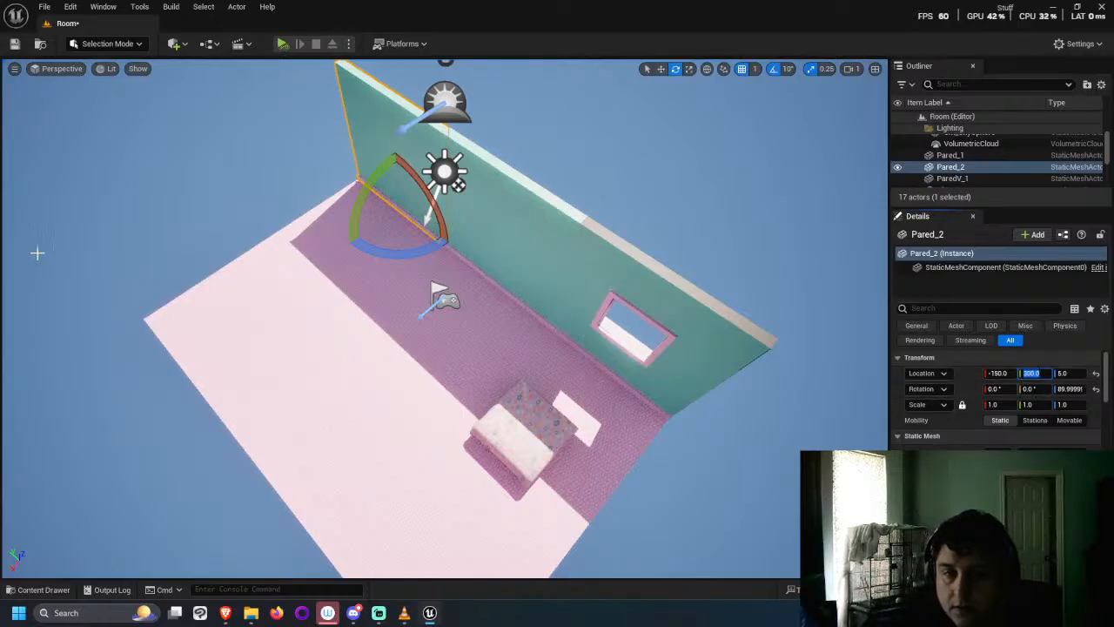
Step: Duplicate the Pared_2 wall, move the copy inward to about X -4, and set its rotation about the vertical axis to 0°
right_click_drag(267, 319, 275, 342)
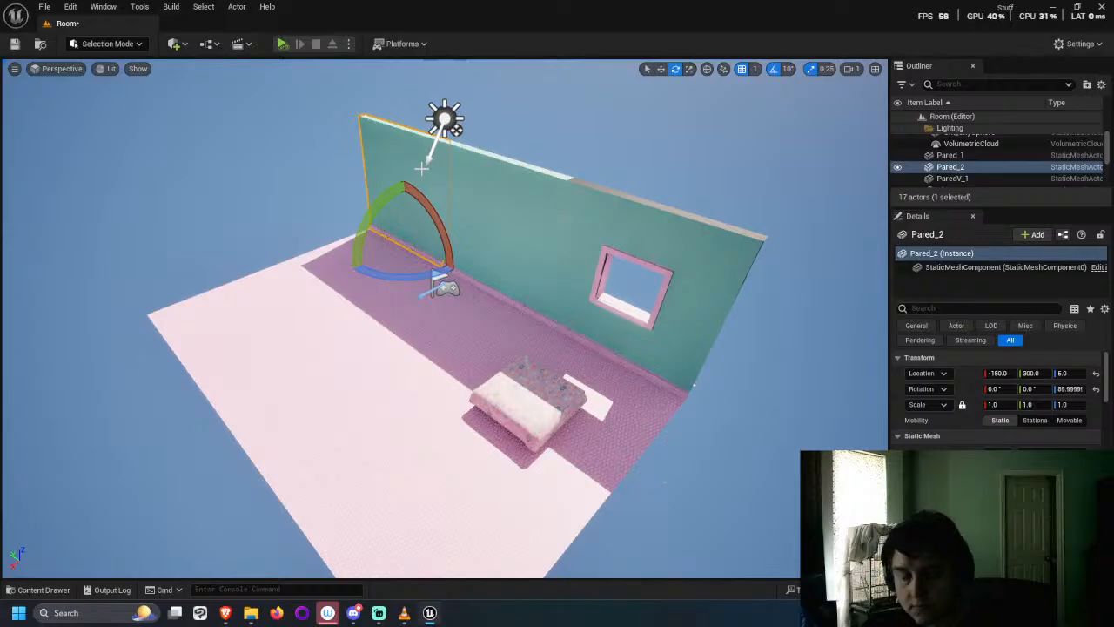
key("ctrl+d")
key("w")
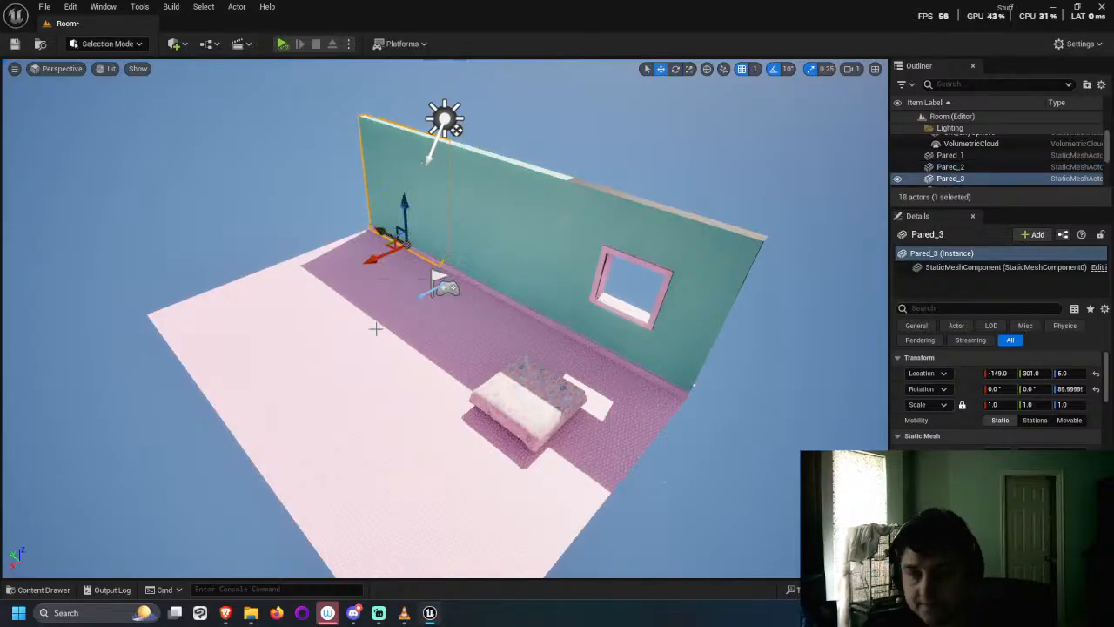
left_click_drag(372, 266, 326, 271)
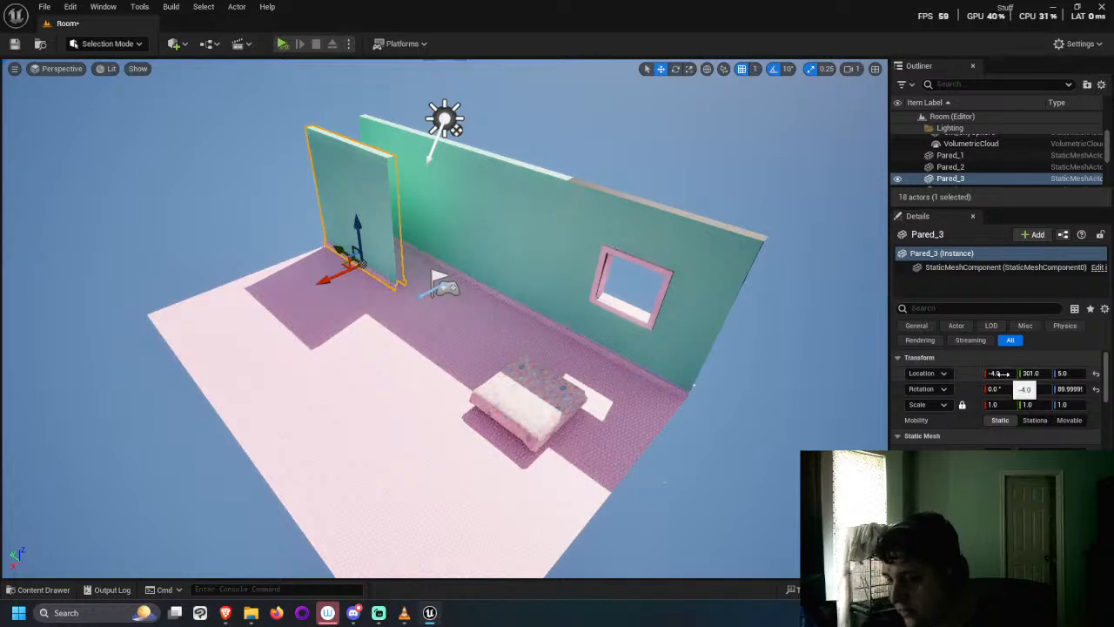
left_click(999, 373)
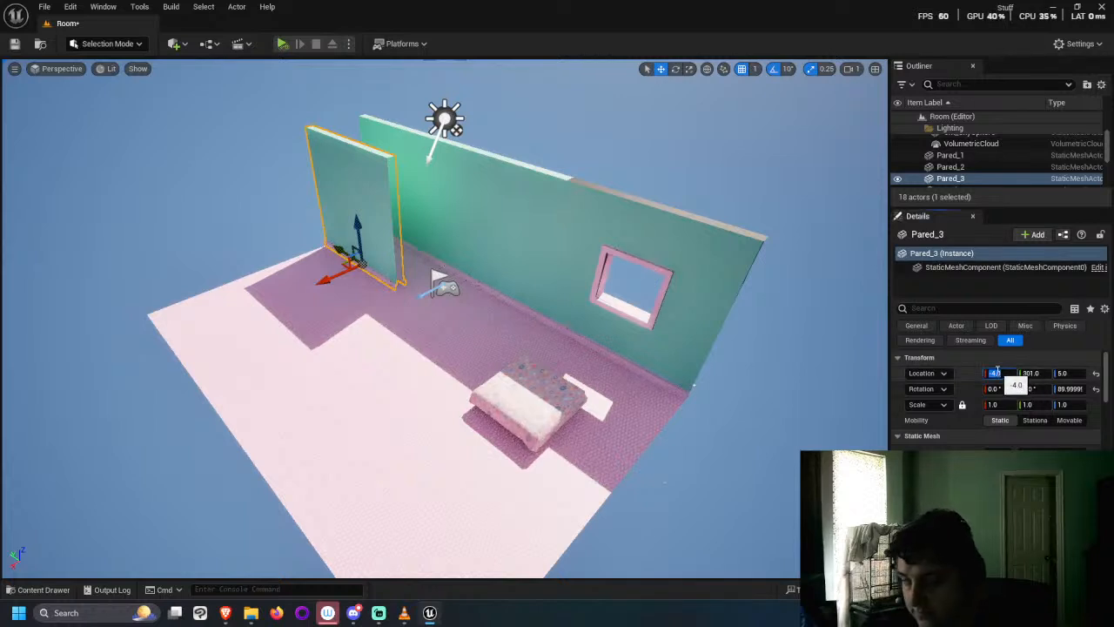
left_click(1079, 388)
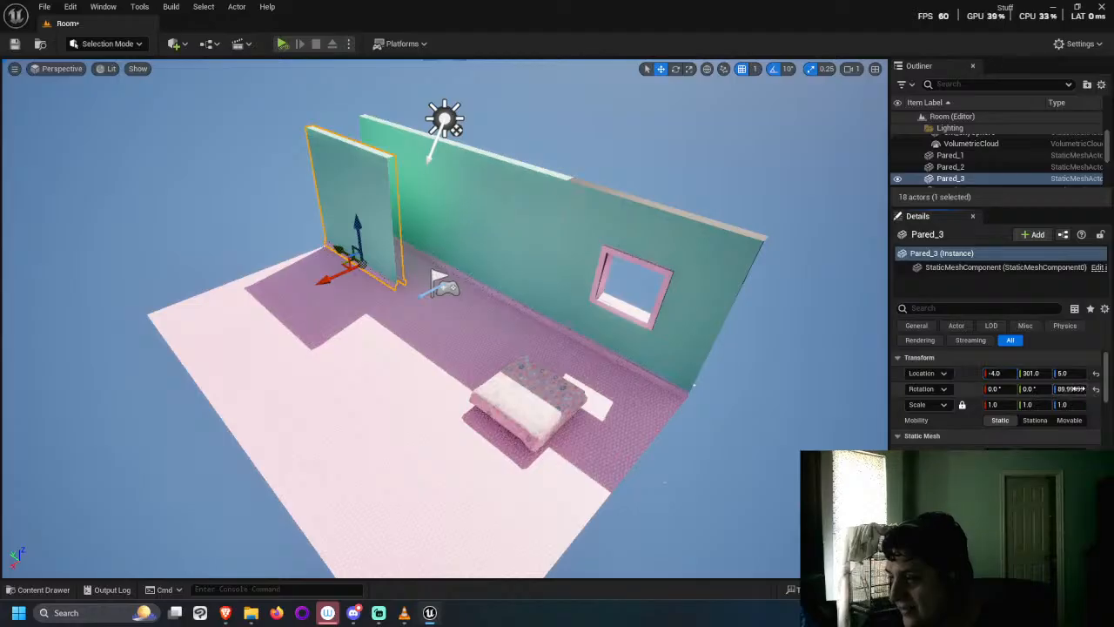
type("0")
key("Return")
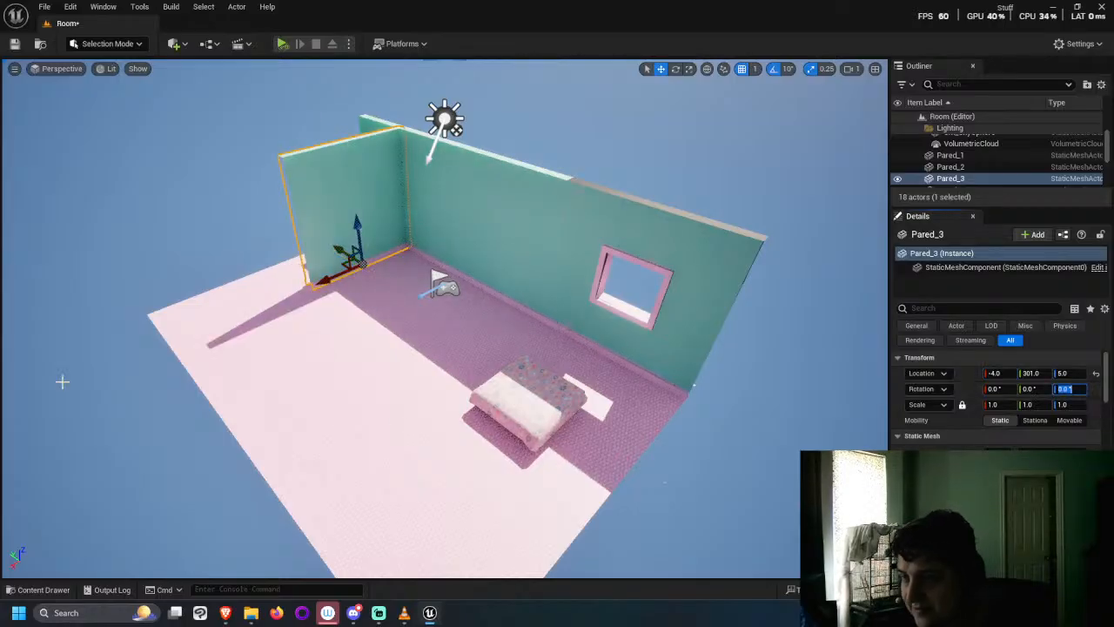
Step: Move the Pared_3 wall to the floor's side edge at X 0, Y 450
right_click_drag(434, 273, 435, 273)
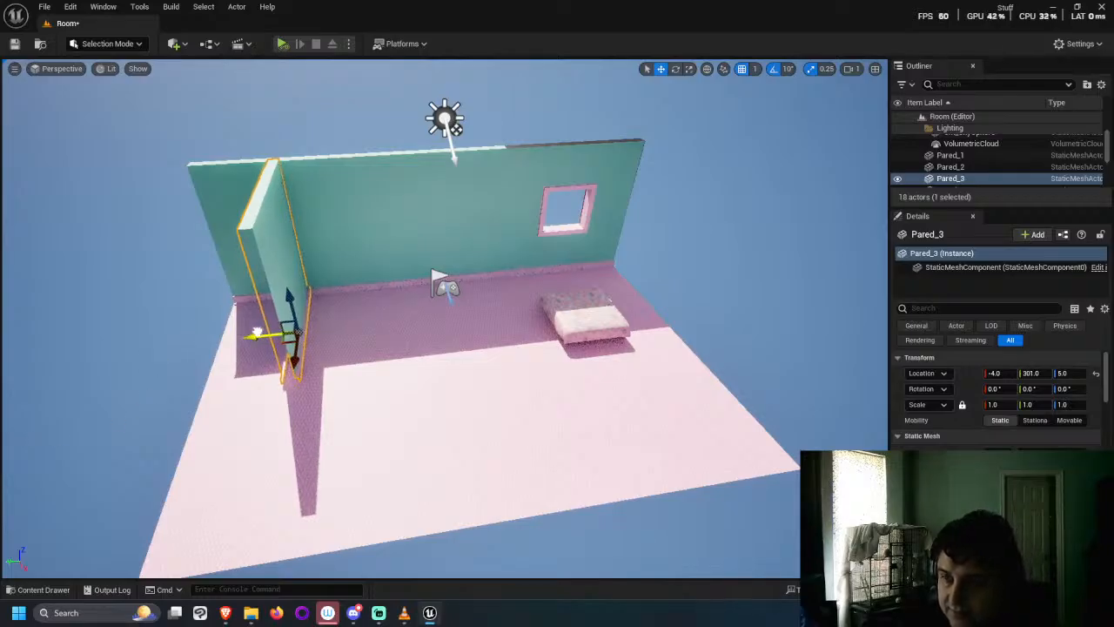
left_click_drag(257, 337, 182, 343)
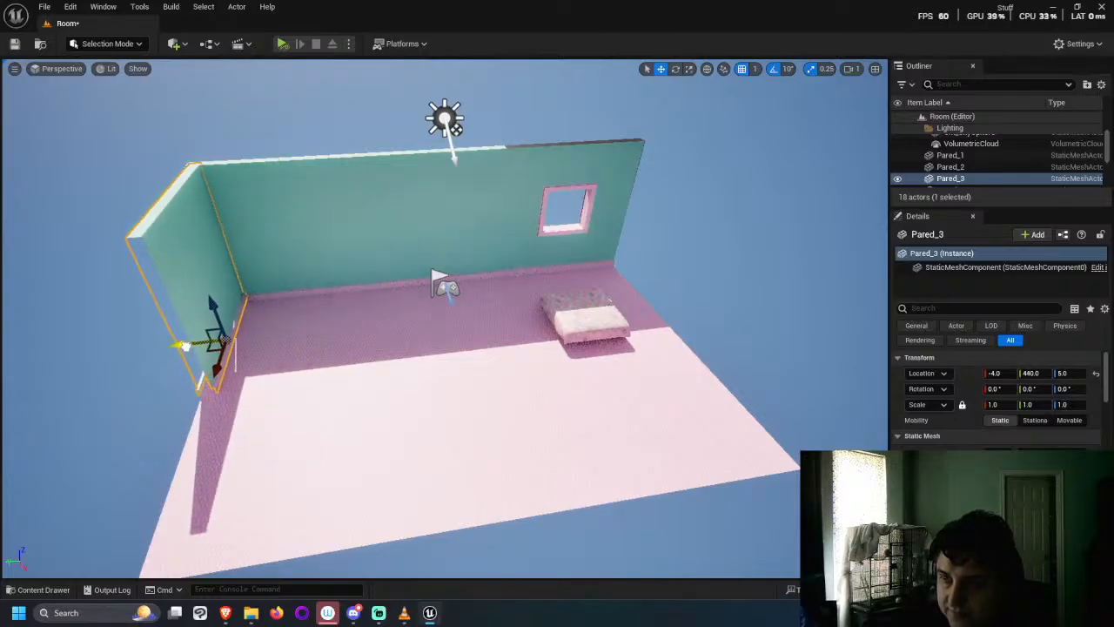
left_click(1032, 373)
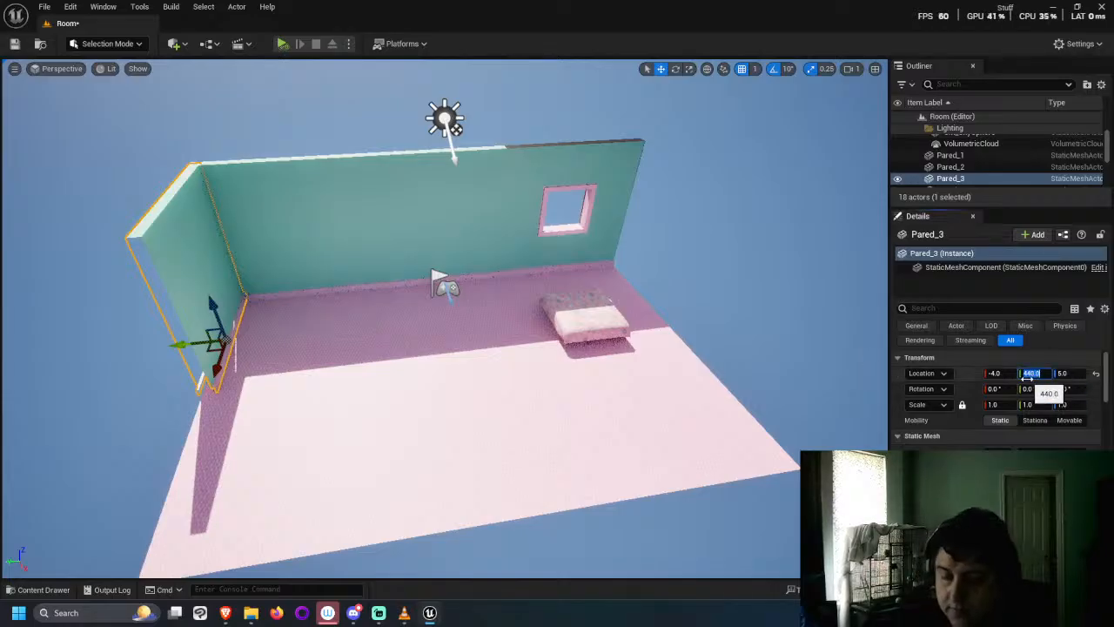
type("445")
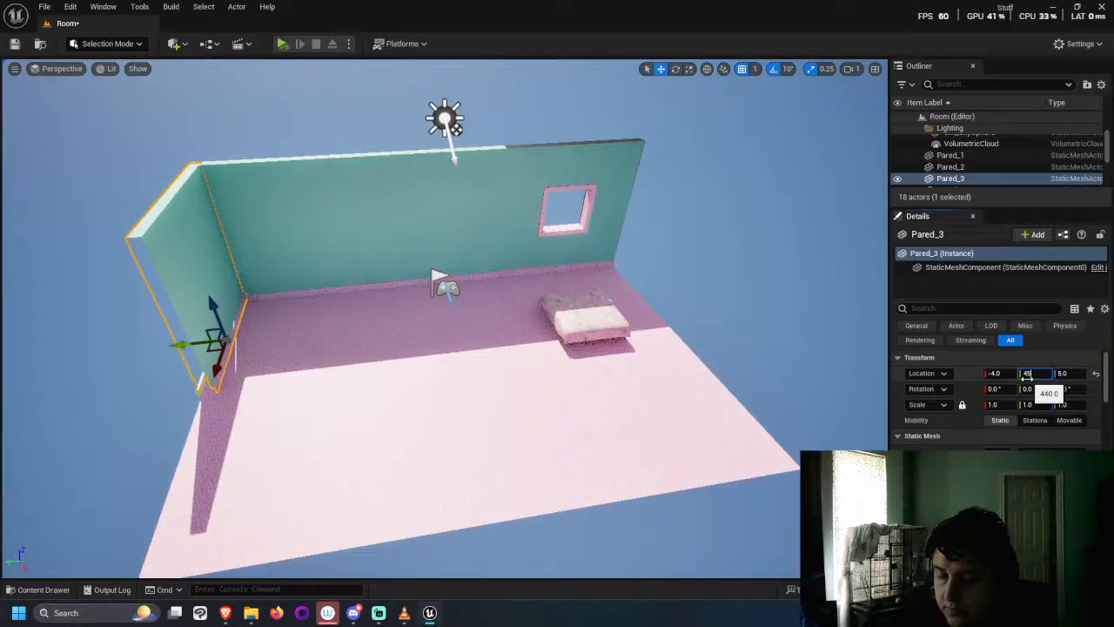
key("Return")
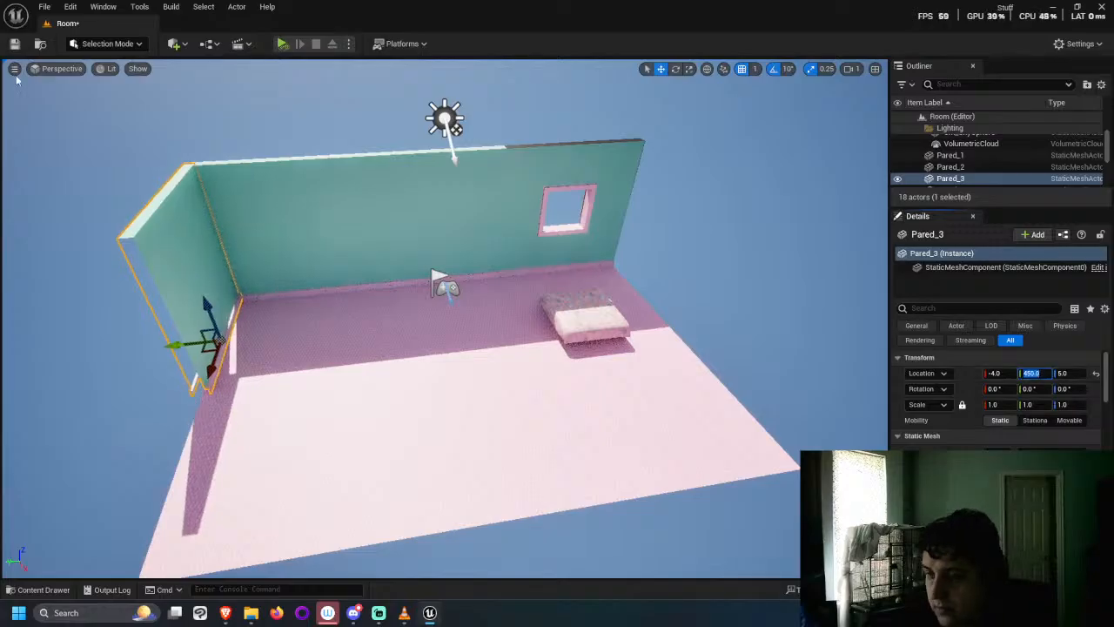
left_click_drag(174, 161, 540, 181, "alt")
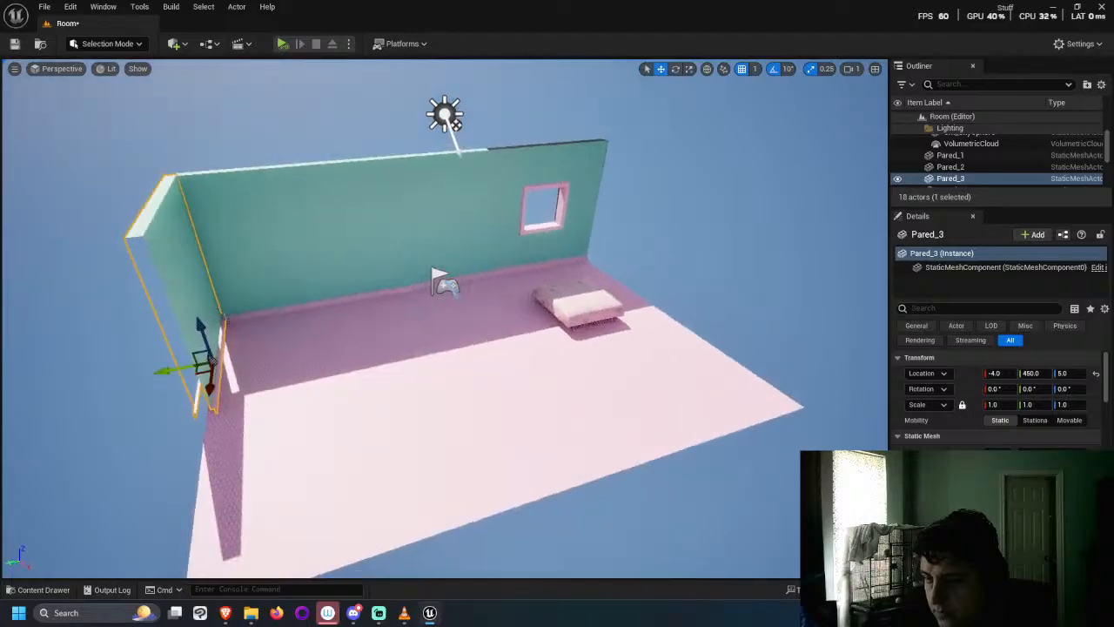
left_click(996, 374)
type("0")
key("Return")
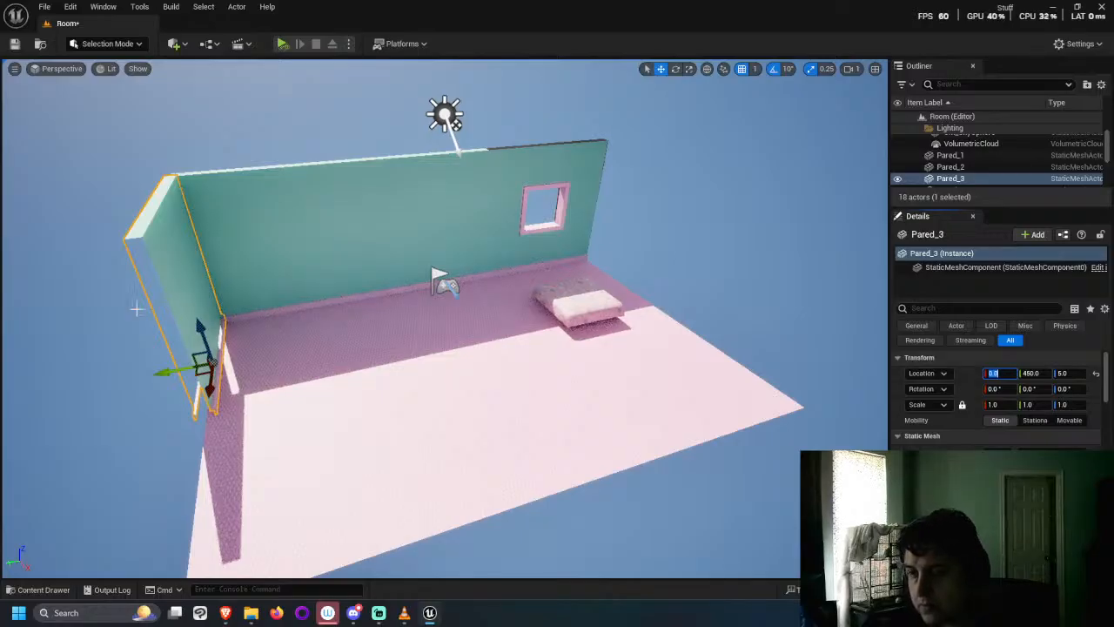
Step: Duplicate the Pared_3 wall and move the copy along the floor's side edge to about X 255, with Y set to 450
left_click_drag(215, 349, 435, 358, "alt")
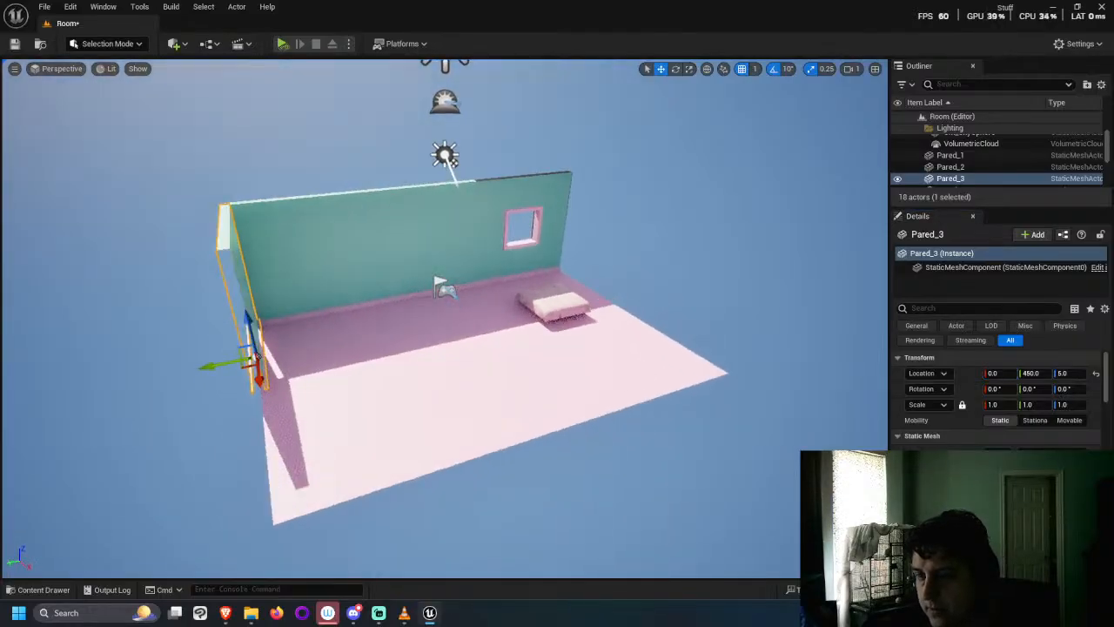
left_click_drag(239, 362, 257, 359, "alt")
key("ctrl+z")
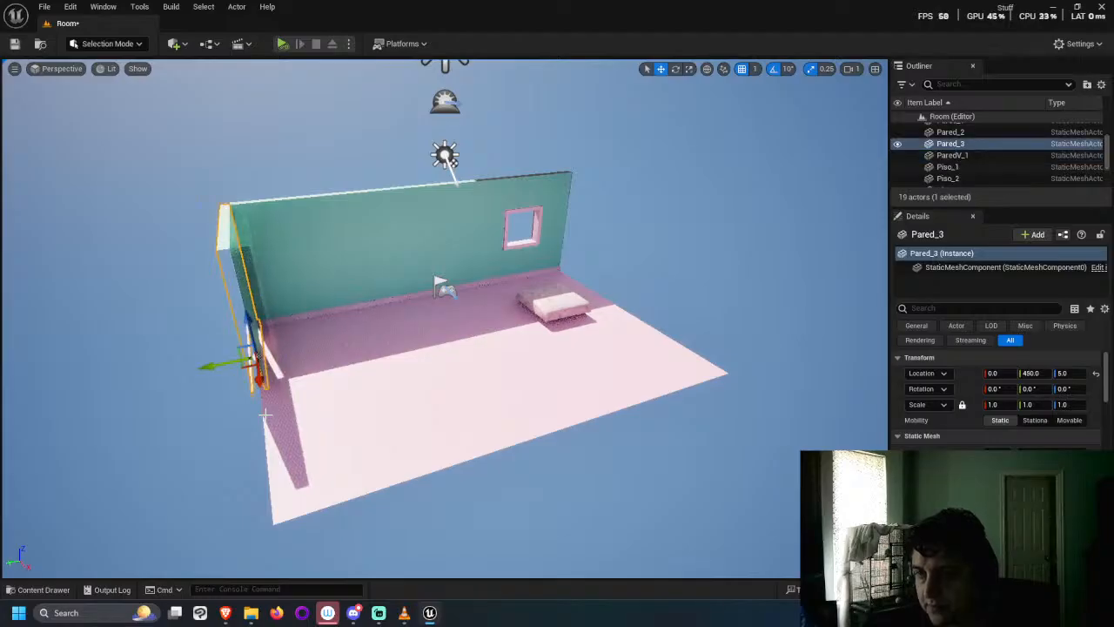
key("ctrl+d")
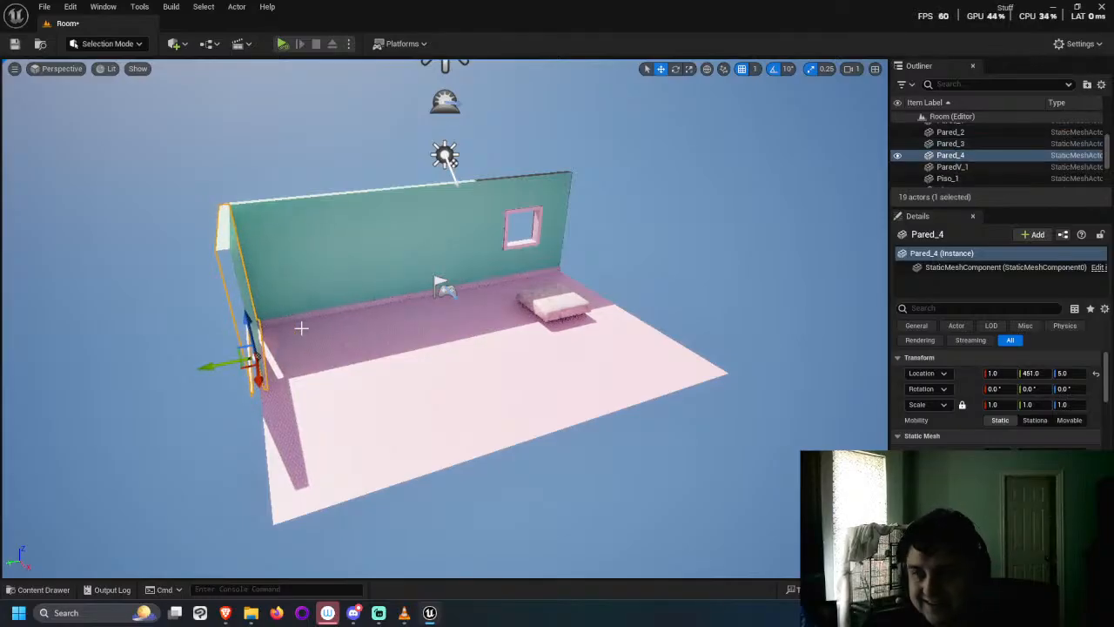
left_click_drag(252, 357, 550, 482, "alt")
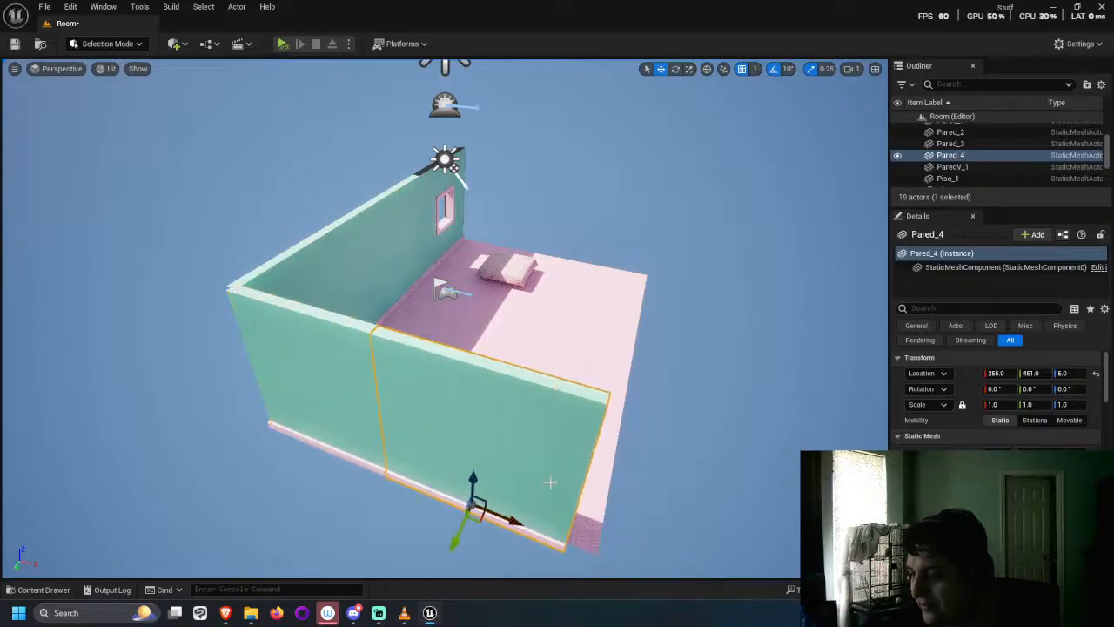
left_click(1030, 374)
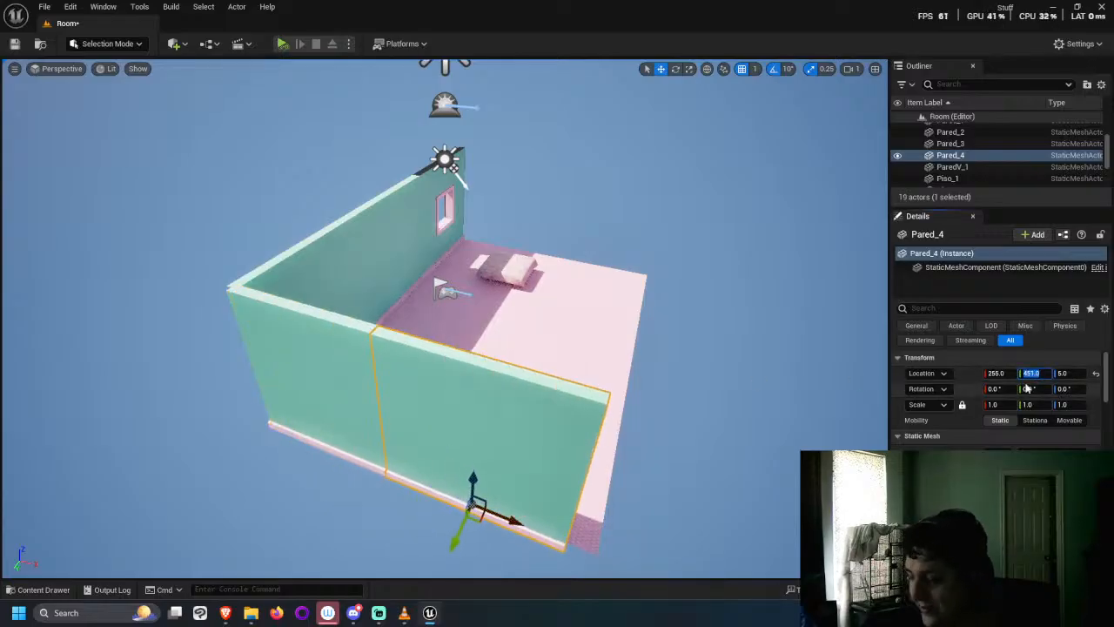
type("450")
key("Return")
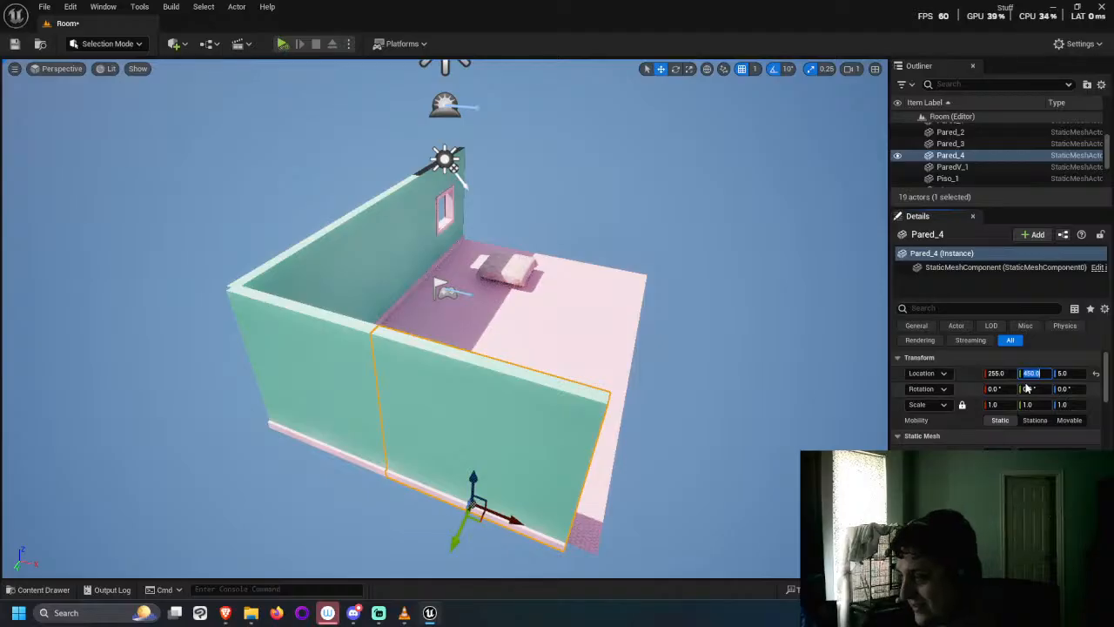
Step: Try lowering the Pared_4 and Pared_3 walls to a Z location of 0
key("Tab")
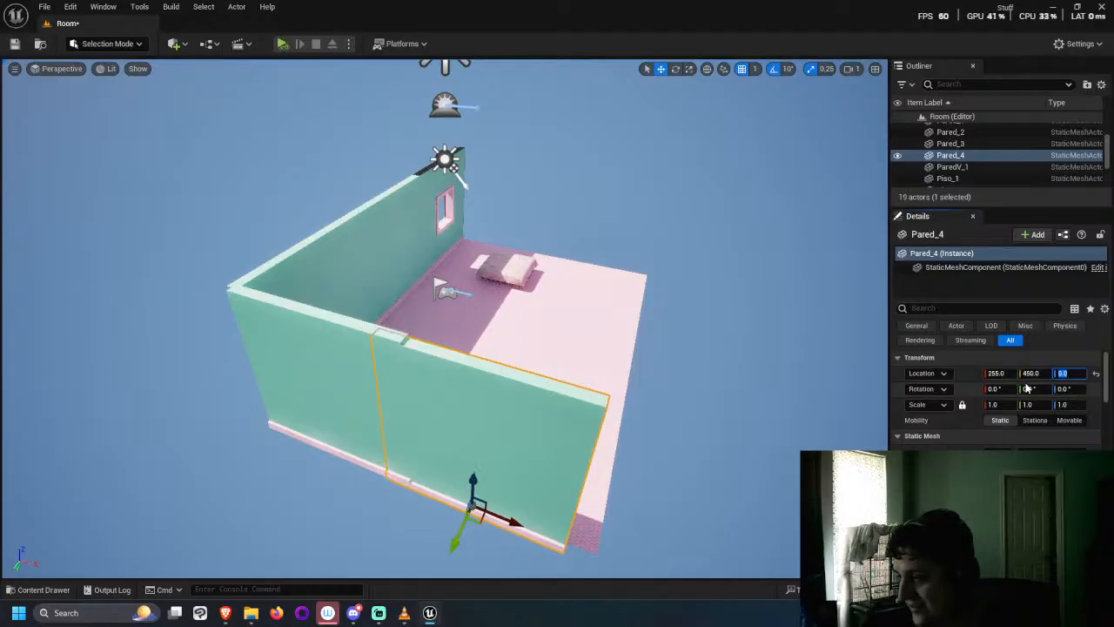
left_click(275, 340)
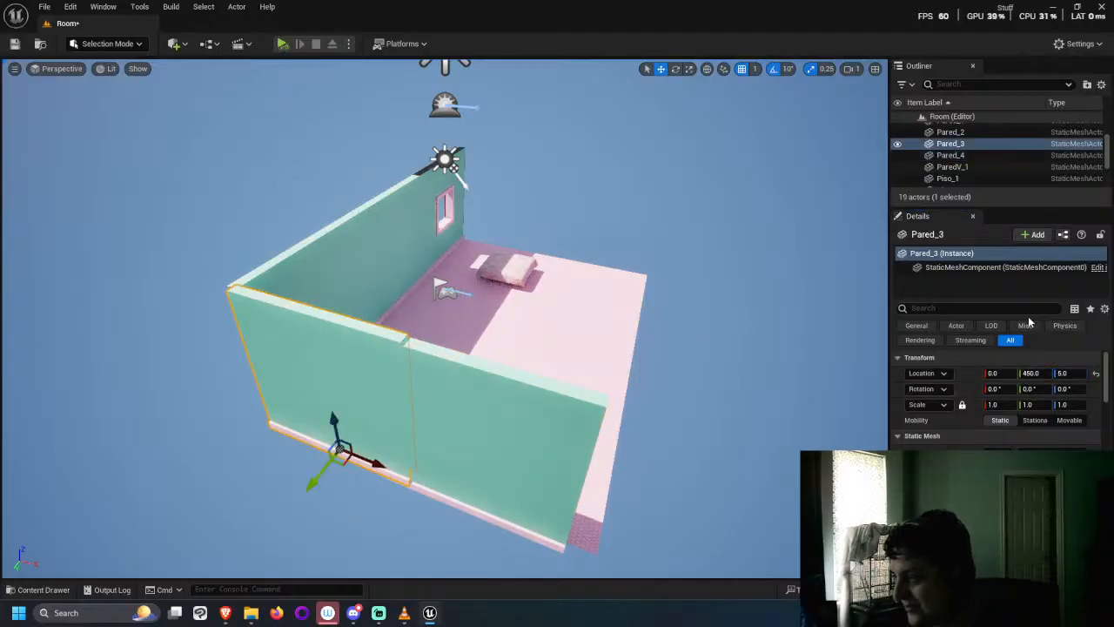
left_click(1066, 373)
type("0")
key("Return")
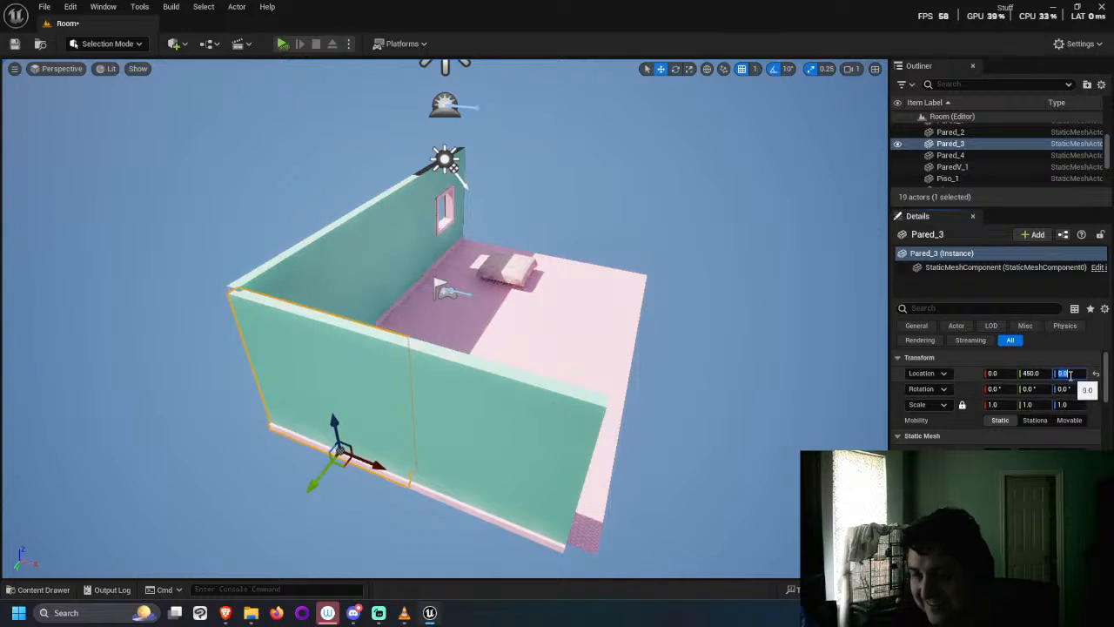
left_click_drag(278, 441, 276, 446, "alt")
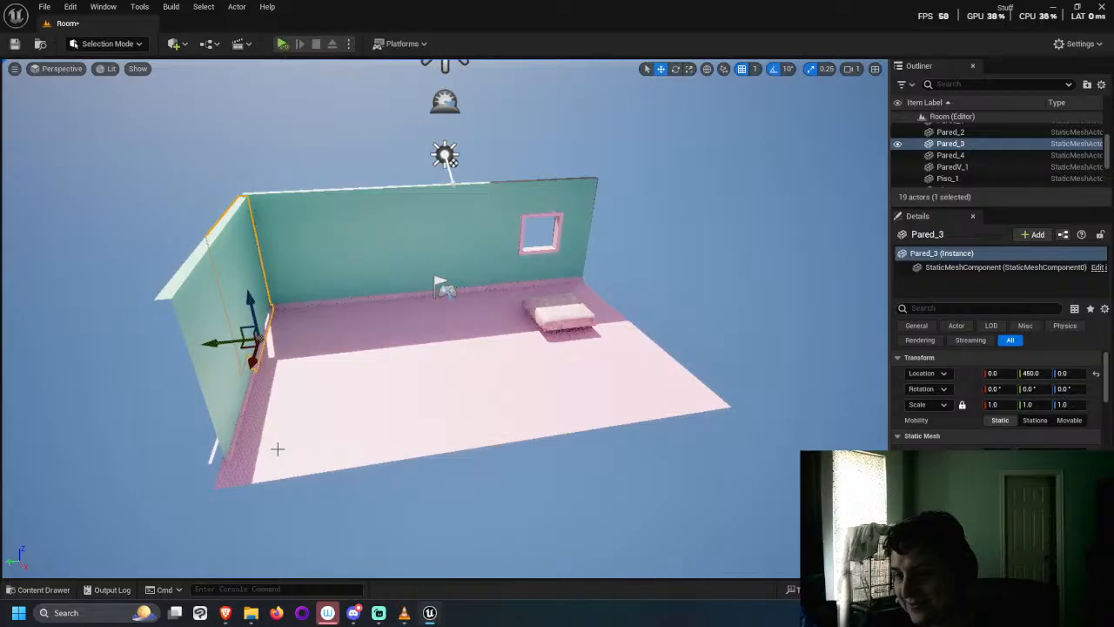
Step: Undo the height changes on the Pared_3 and Pared_4 walls
key("ctrl+z")
key("ctrl+z")
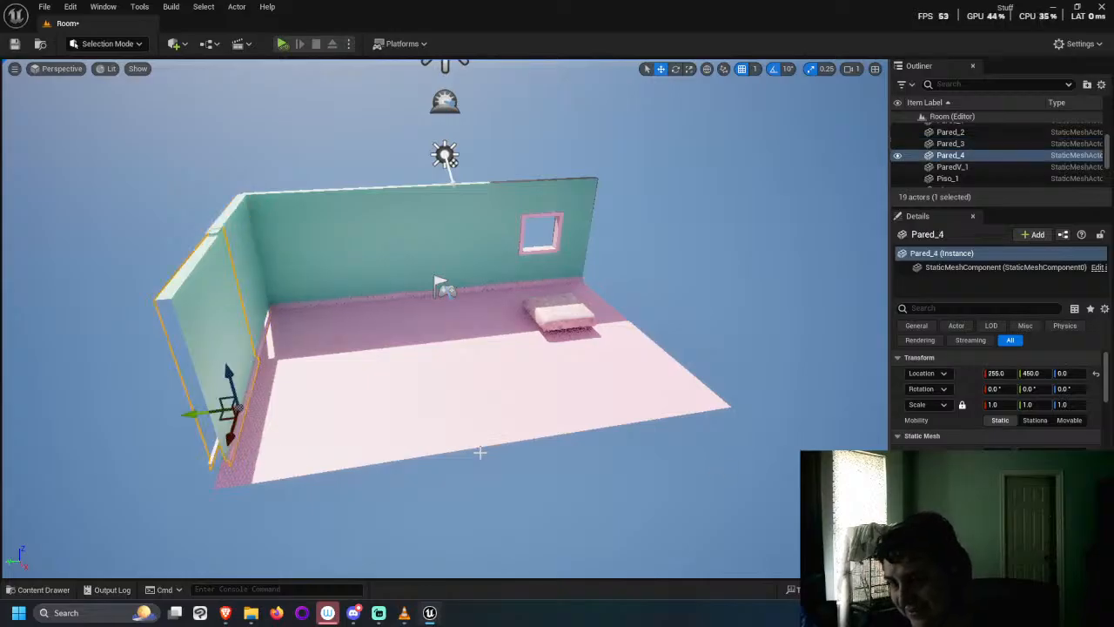
key("ctrl+z")
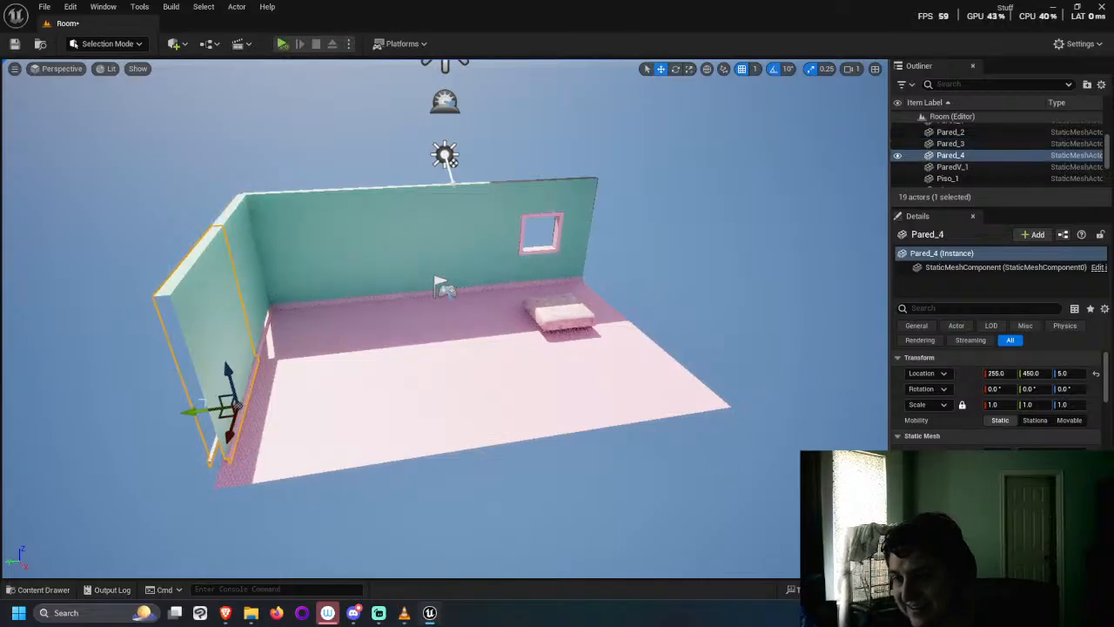
Step: Move the Pared_4 wall farther along the side edge and set its X location to 300
left_click_drag(453, 400, 377, 400, "alt")
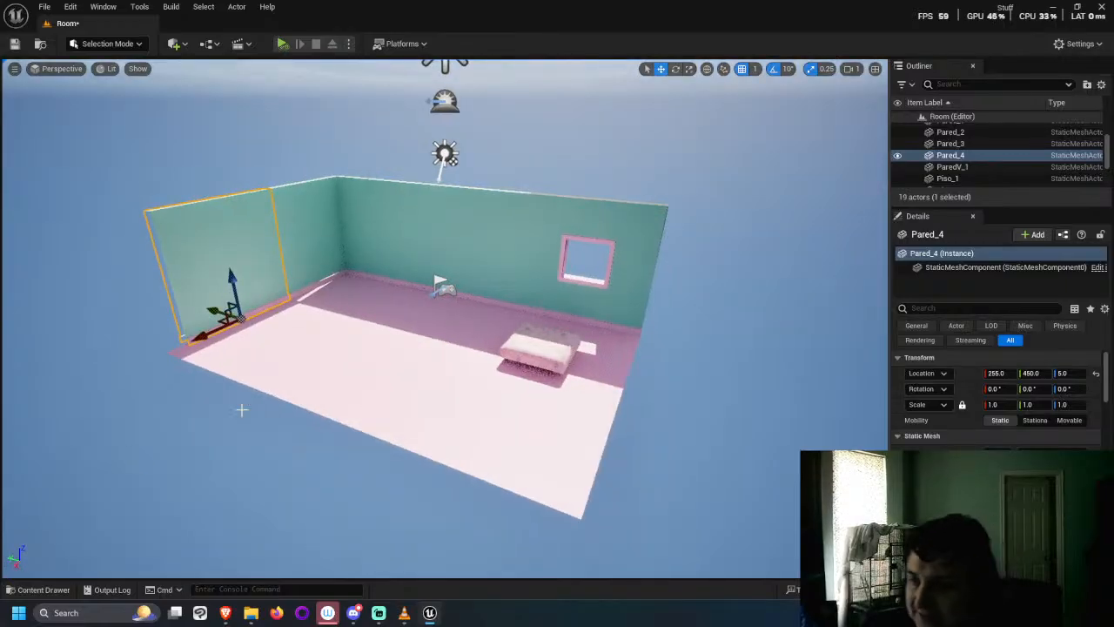
left_click_drag(241, 410, 575, 448, "alt")
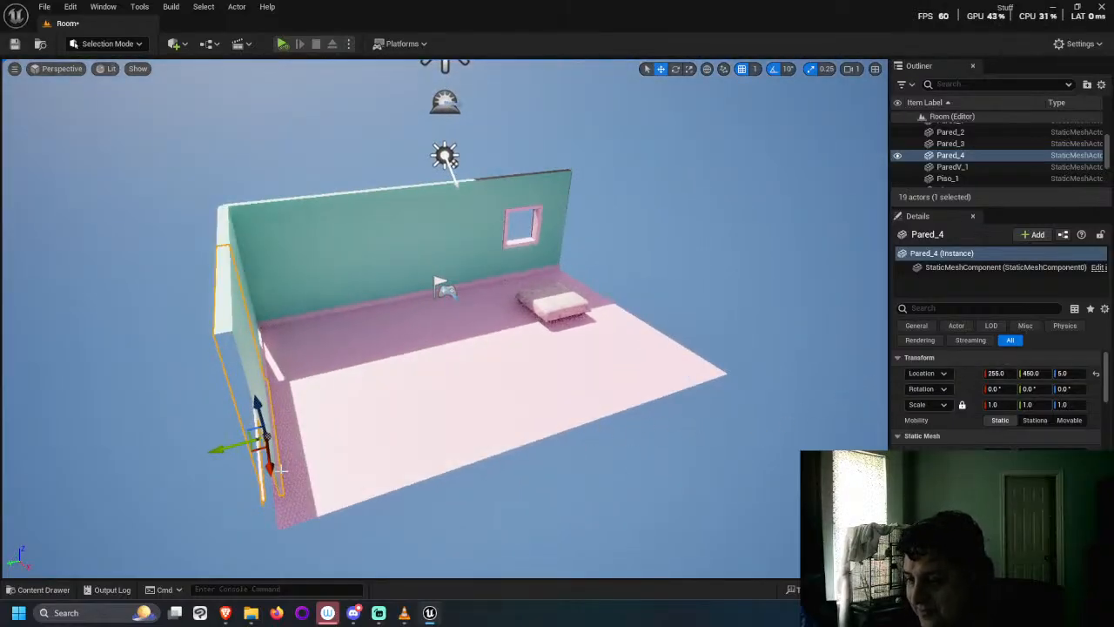
left_click_drag(272, 470, 269, 492)
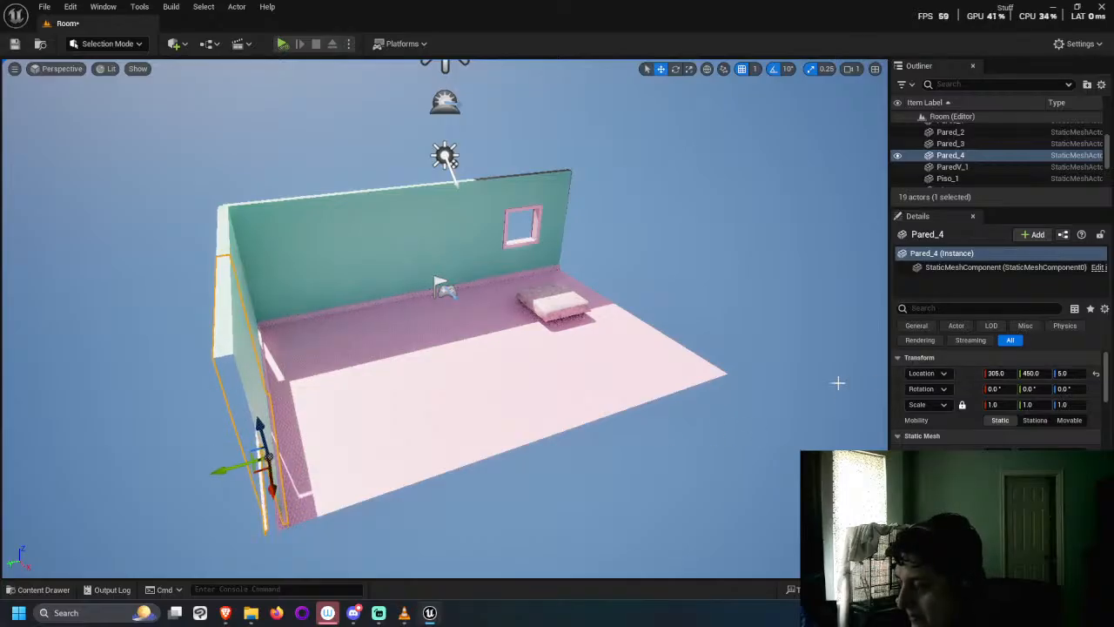
left_click_drag(838, 383, 714, 383, "alt")
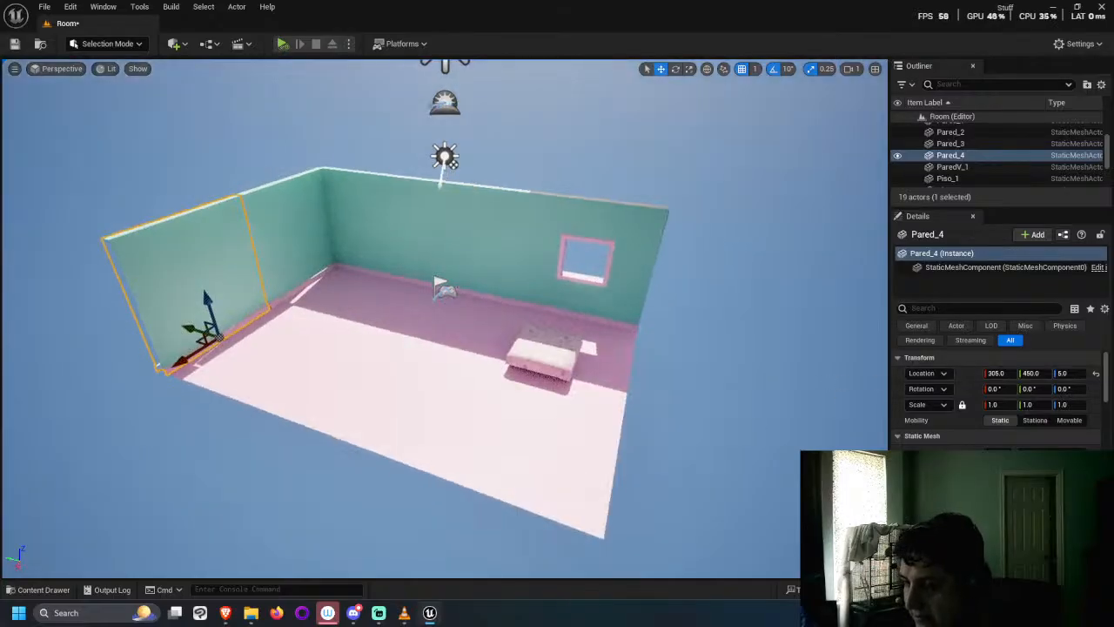
left_click(988, 373)
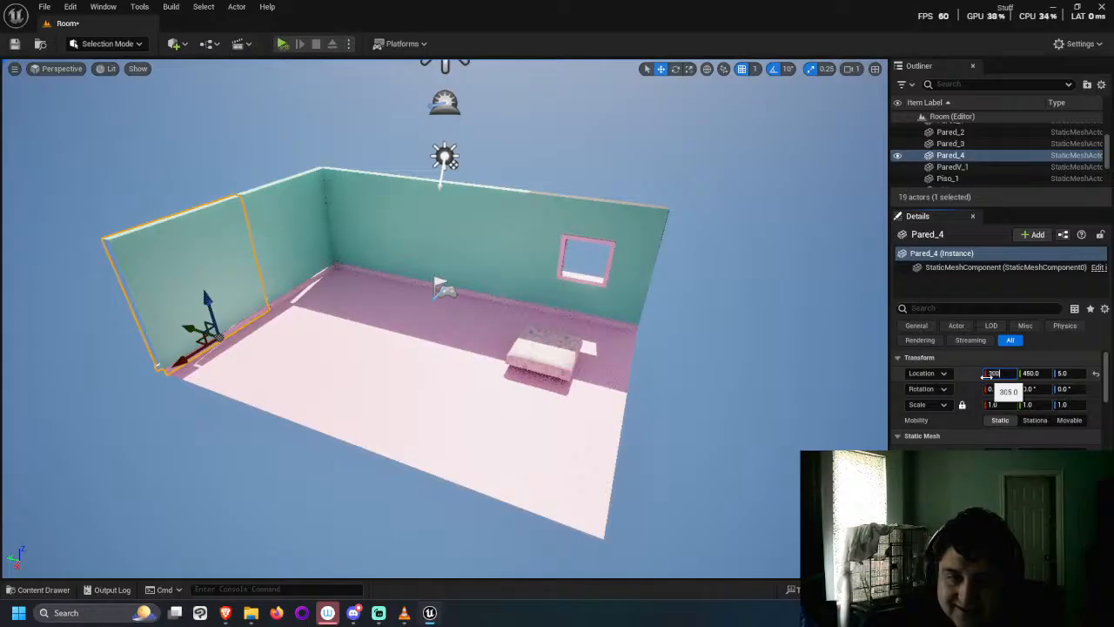
type("300")
key("Return")
left_click(250, 210)
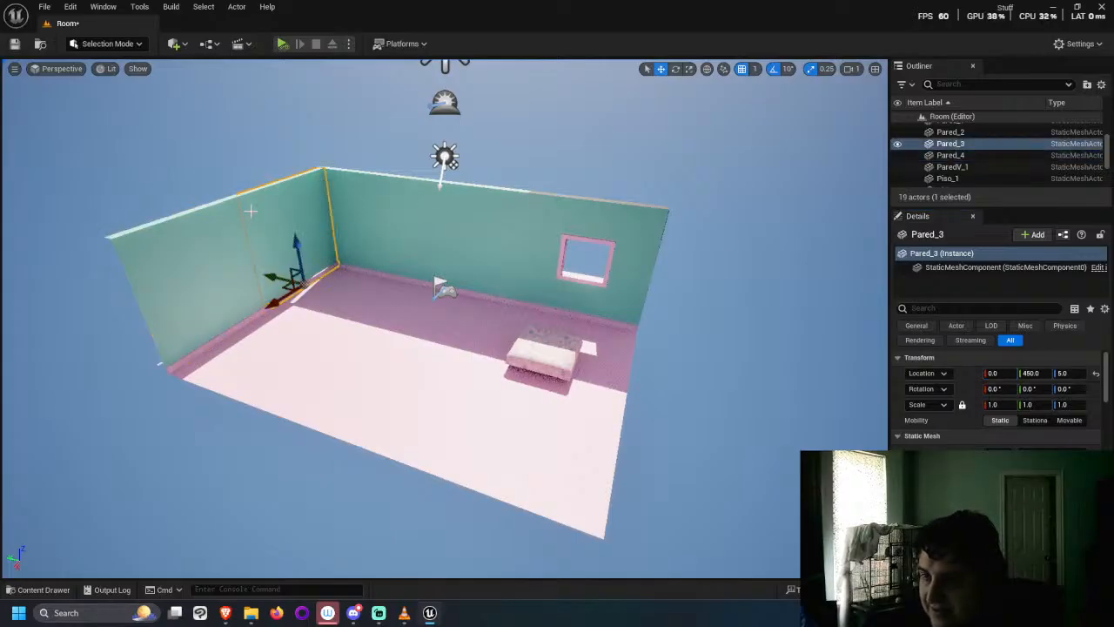
left_click(154, 152)
Step: Place the Bed mesh on the floor near the walled corner and rotate it 180° about the vertical axis
left_click_drag(356, 340, 549, 520, "alt")
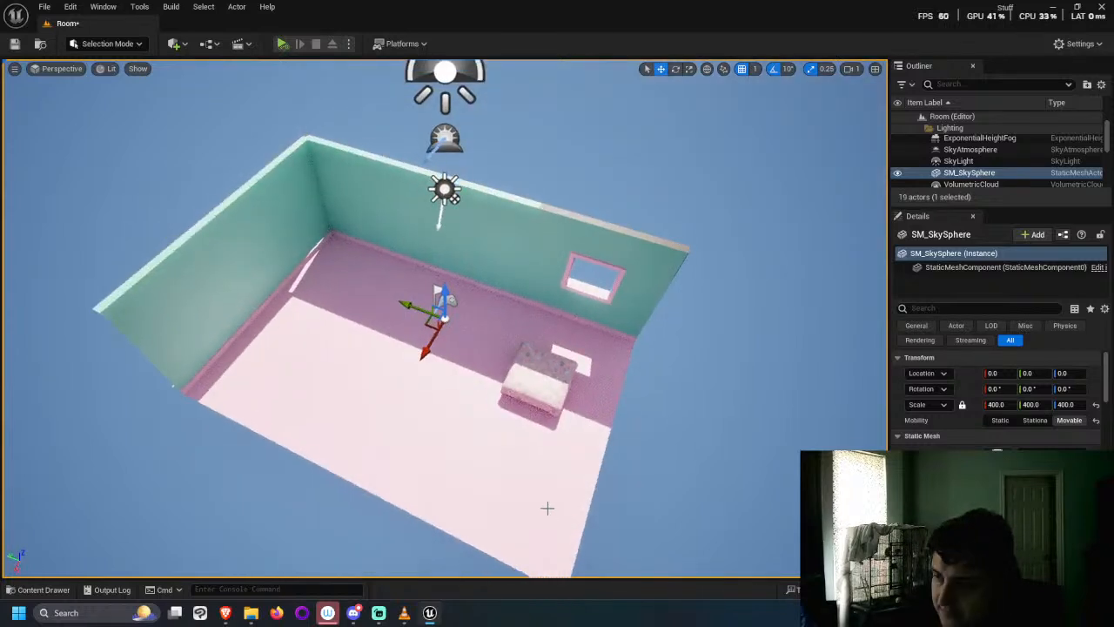
left_click(38, 589)
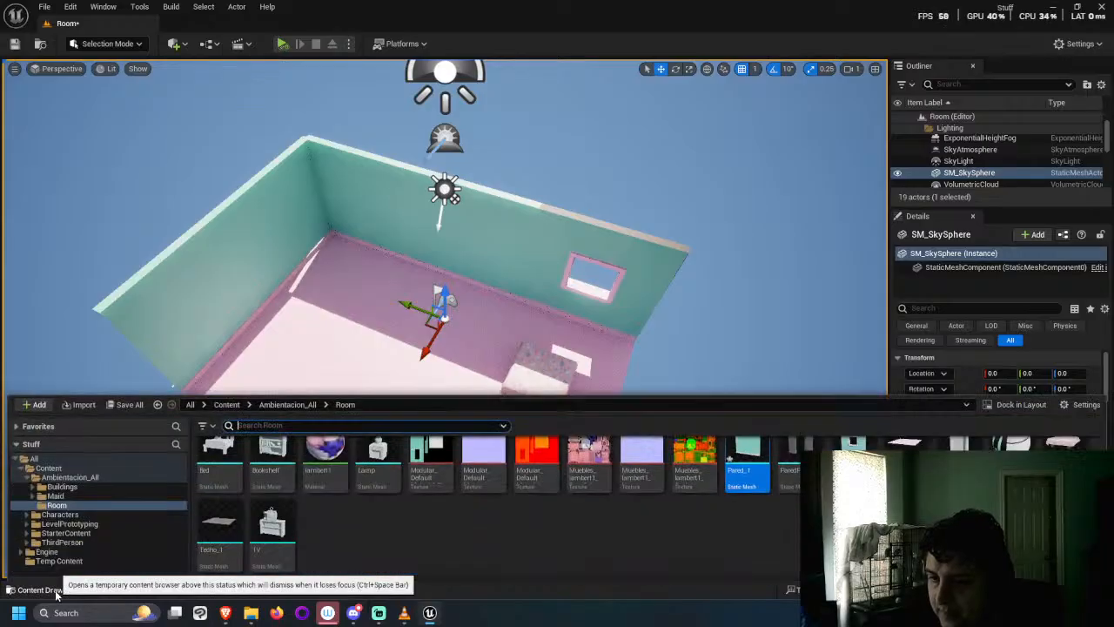
left_click_drag(219, 440, 347, 282)
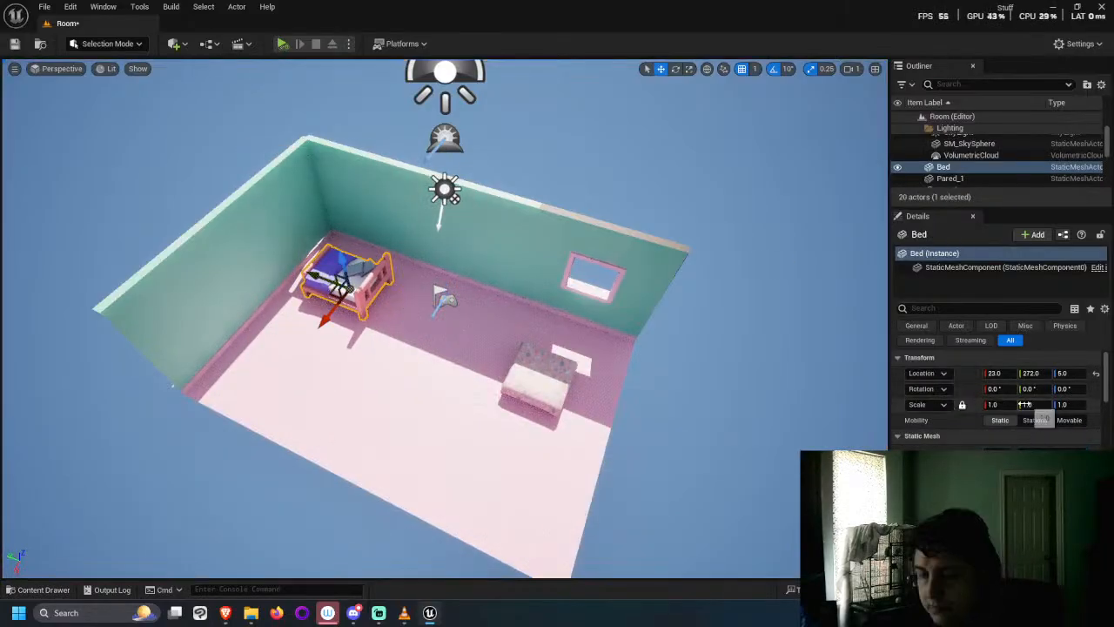
key("e")
left_click_drag(389, 327, 393, 239)
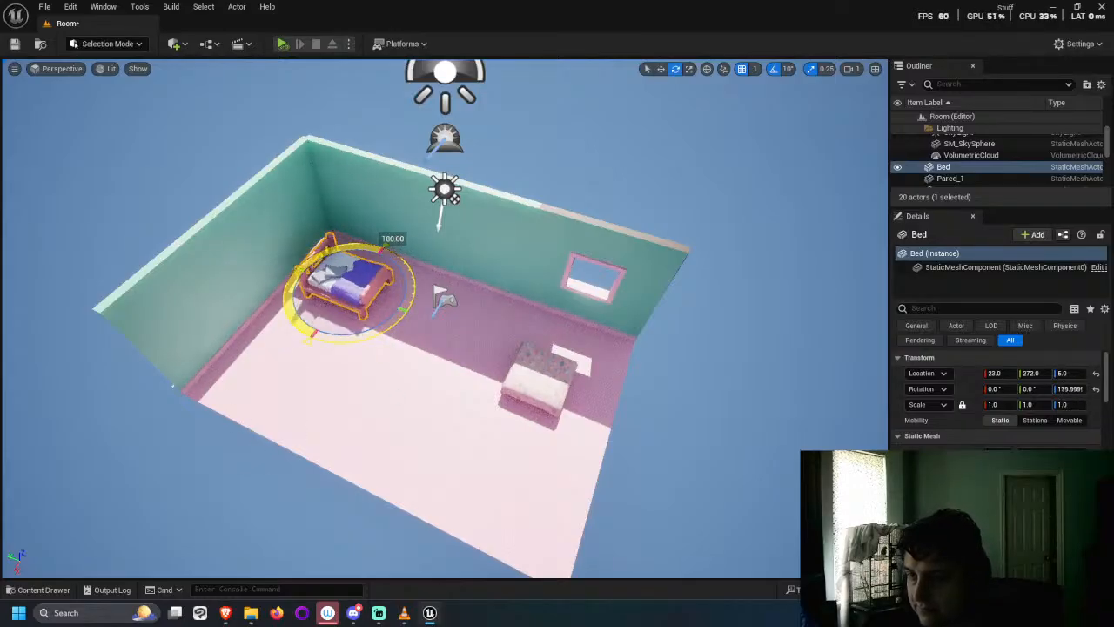
Step: Move the bed so its headboard is against the Pared_3 side wall, at about X 69, Y 306
key("w")
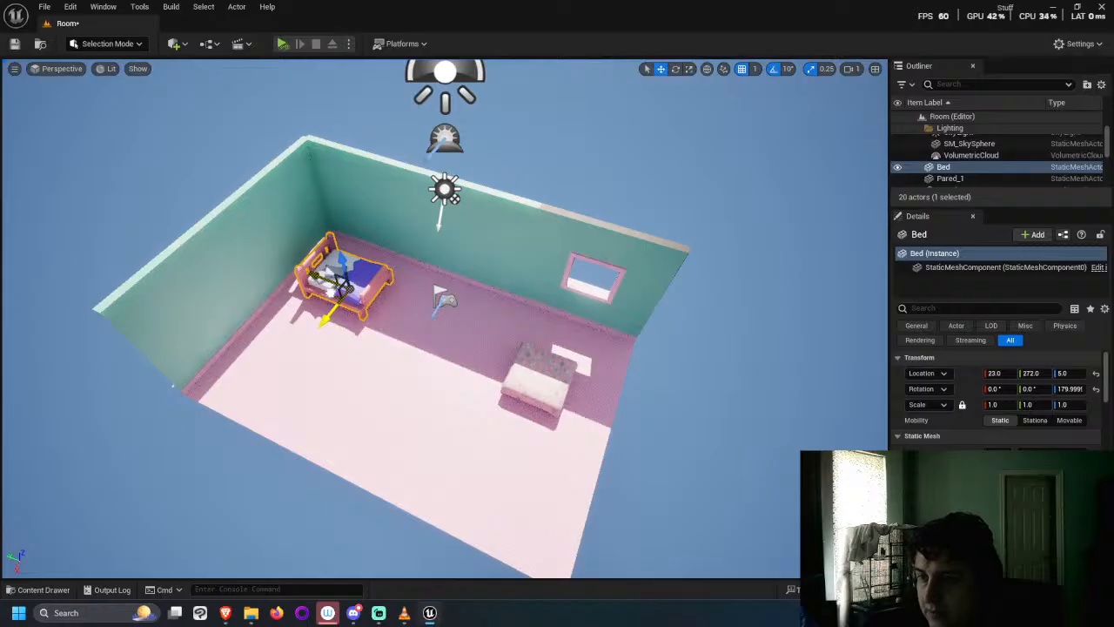
left_click_drag(345, 287, 393, 392, "alt")
scroll(357, 408, "up", 5)
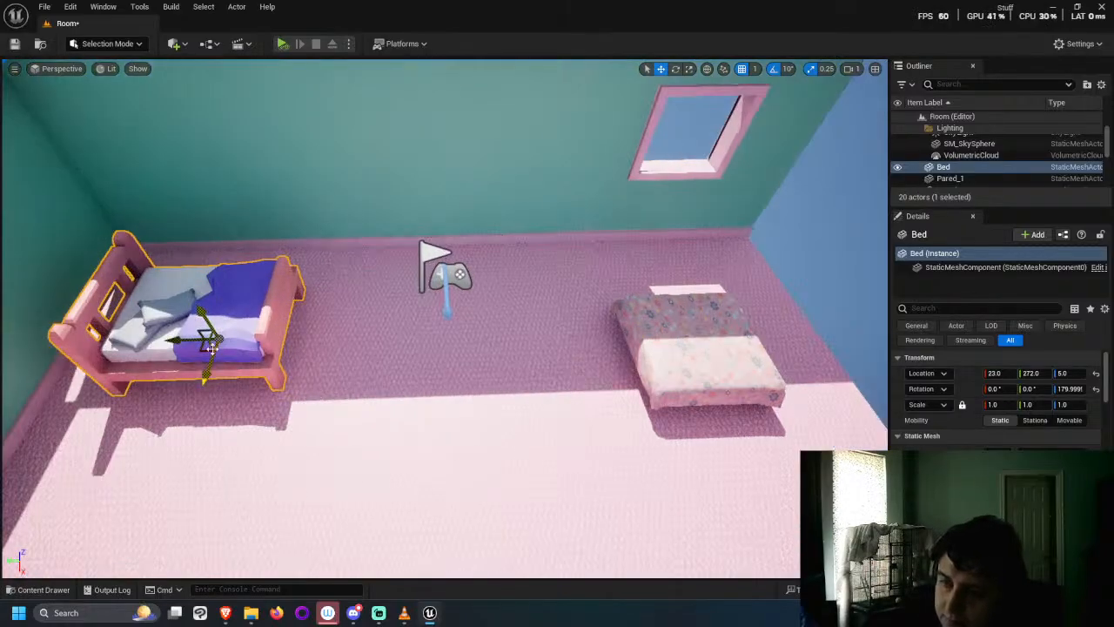
left_click_drag(211, 347, 171, 354)
scroll(409, 423, "down", 5)
left_click_drag(408, 423, 408, 419, "alt")
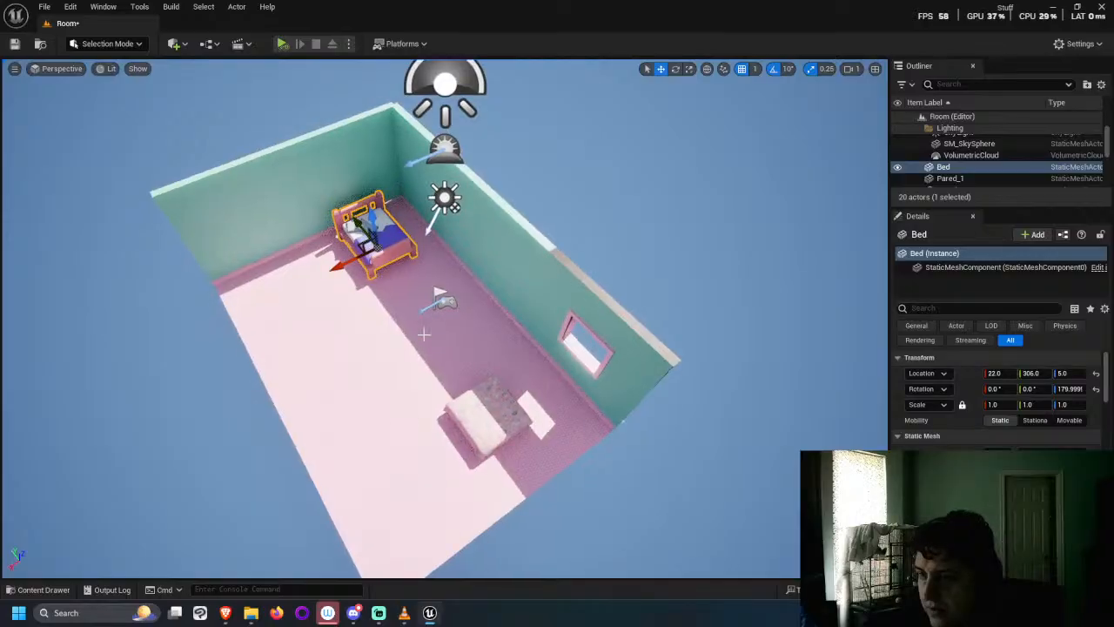
left_click_drag(380, 263, 363, 273)
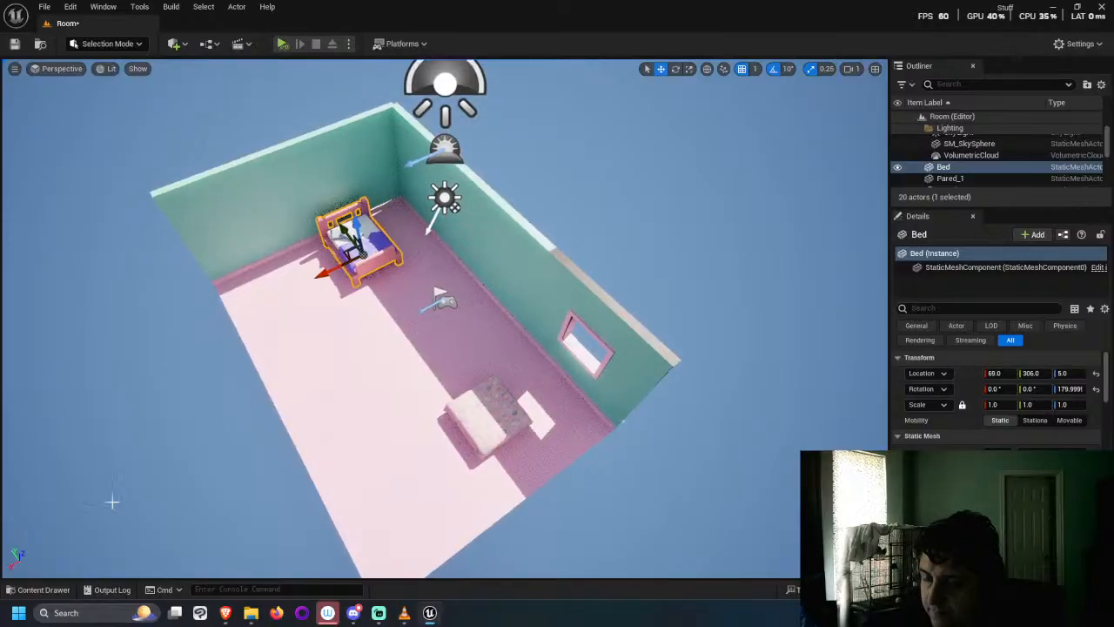
Step: Place the Lamp mesh on the floor between the bed and the long wall, at about X -60, Y 367
left_click(69, 588)
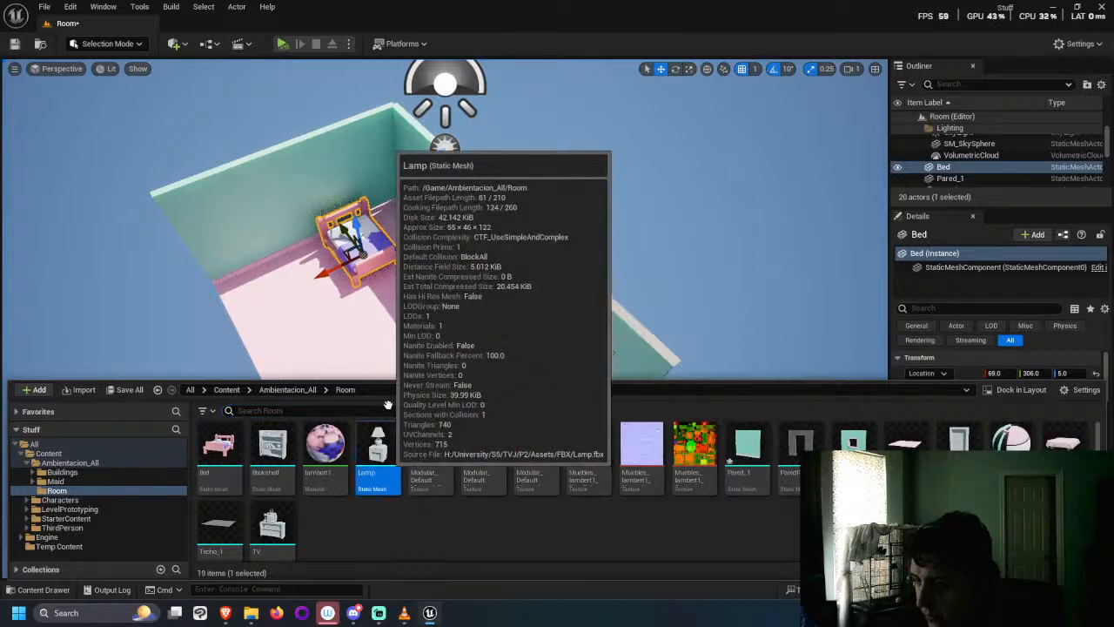
left_click_drag(378, 445, 402, 257)
left_click(399, 233)
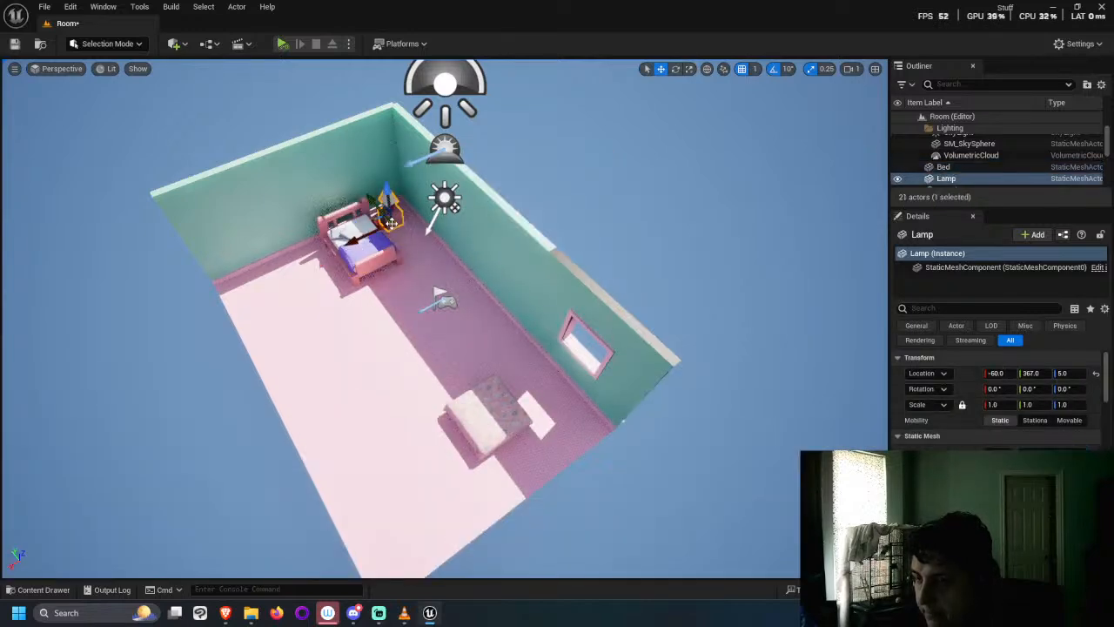
scroll(396, 221, "up", 5)
key("f")
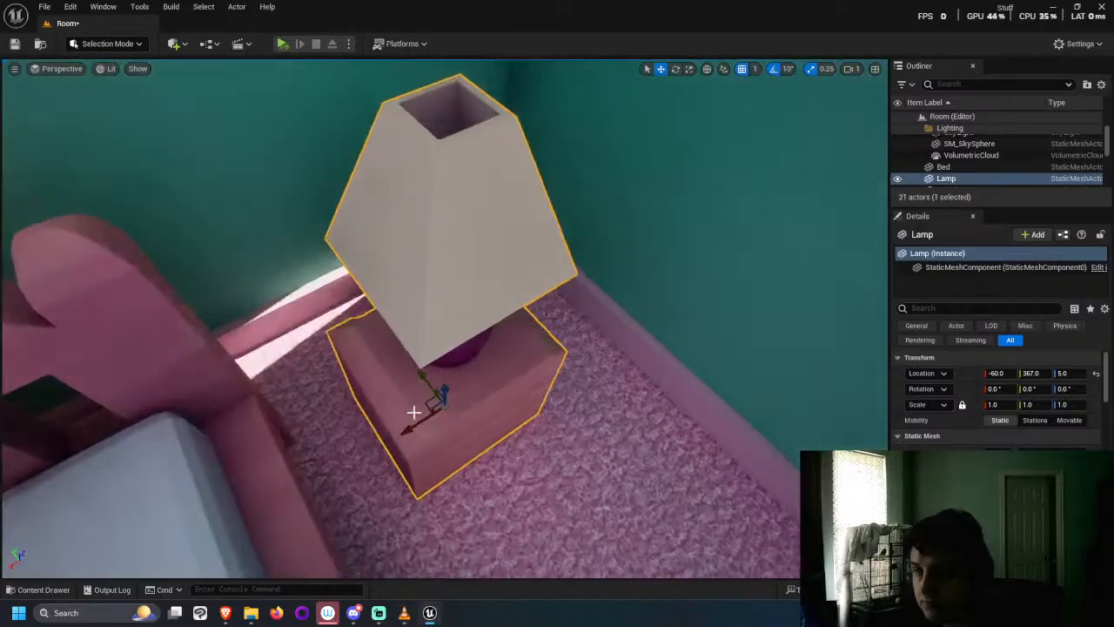
Step: Rotate the lamp 180° about the vertical axis and move it into the corner at about X -88, Y 388
key("e")
left_click_drag(483, 472, 500, 366)
key("w")
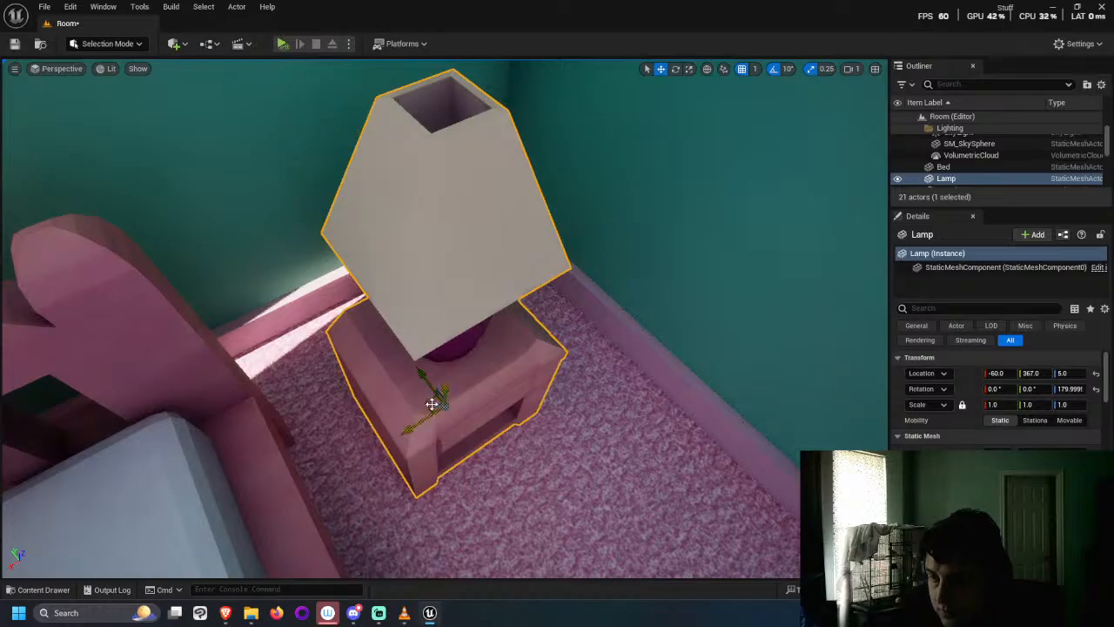
left_click_drag(427, 405, 454, 331)
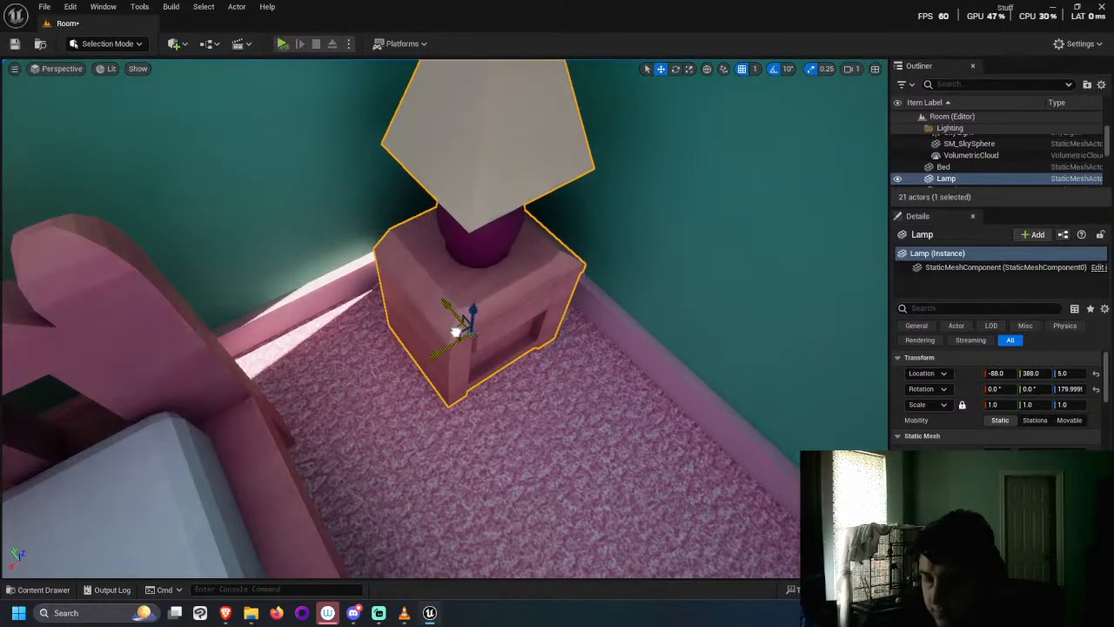
scroll(454, 331, "down", 10)
Step: Move the bed closer to the corner lamp, to about X 28, Y 314
left_click(374, 396)
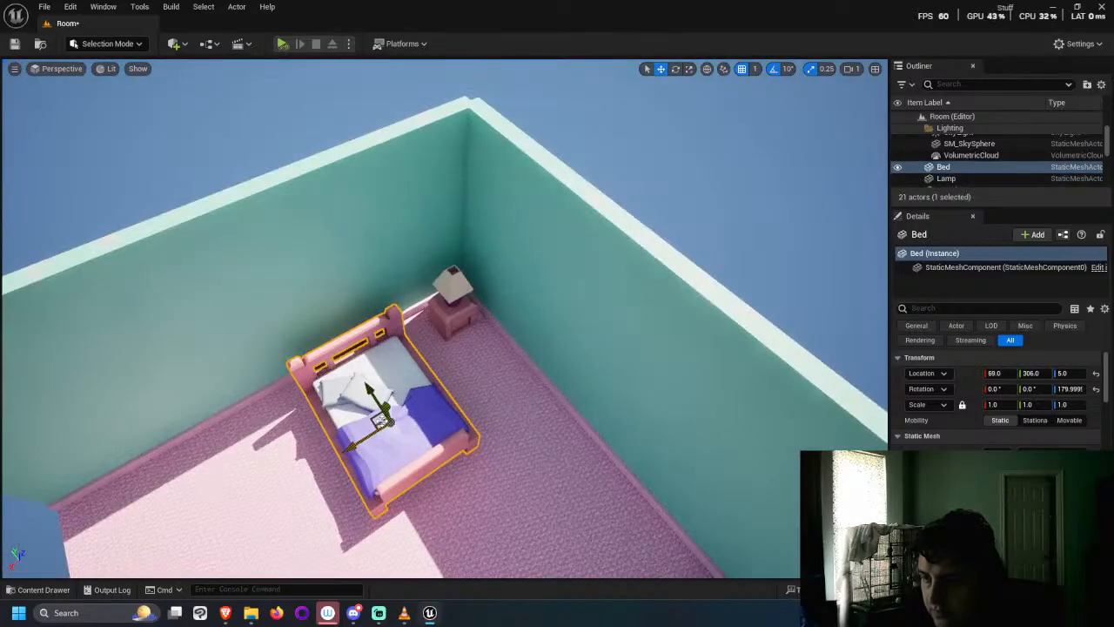
scroll(365, 402, "up", 3)
scroll(357, 409, "up", 3)
left_click_drag(316, 529, 367, 477)
scroll(366, 476, "down", 5)
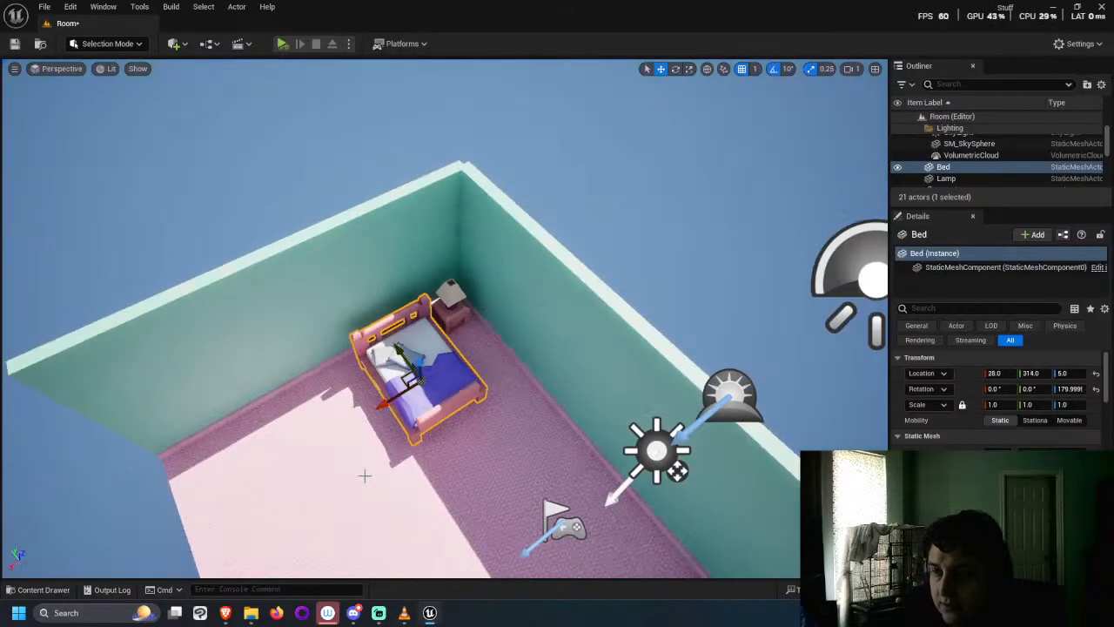
Step: Place a second Lamp mesh on the other side of the bed and rotate it 180° about the vertical axis
left_click(452, 318)
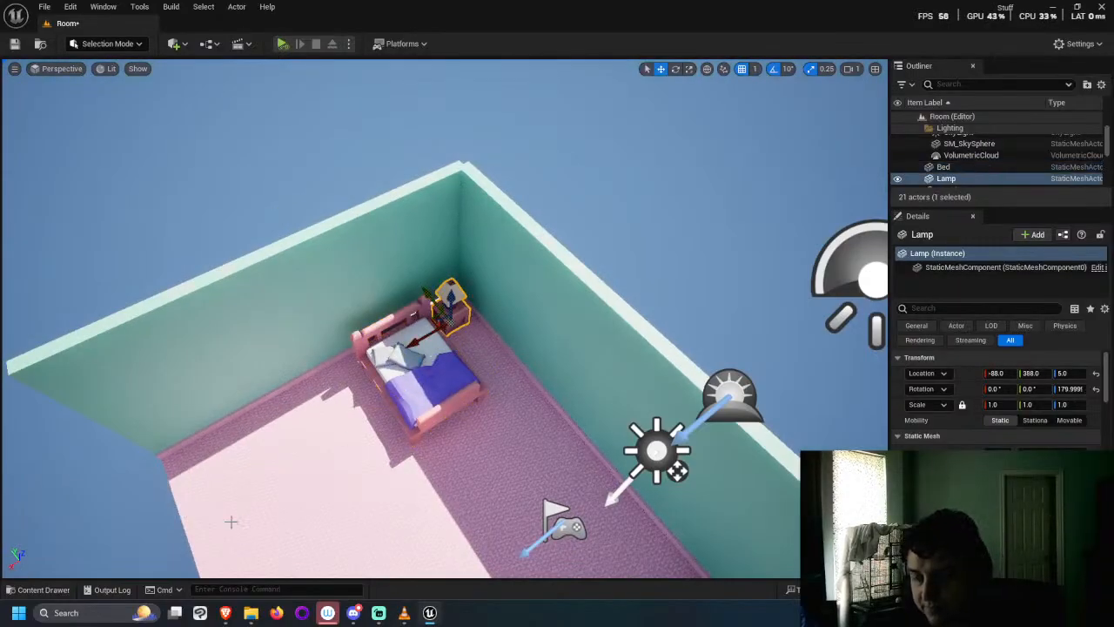
left_click(42, 589)
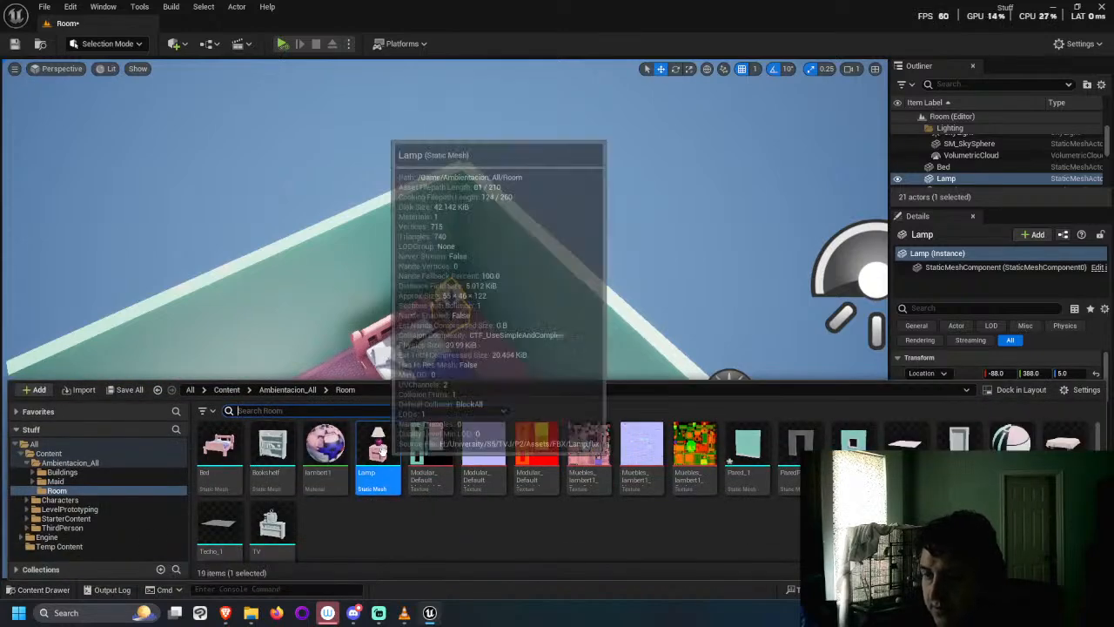
left_click_drag(380, 448, 345, 392)
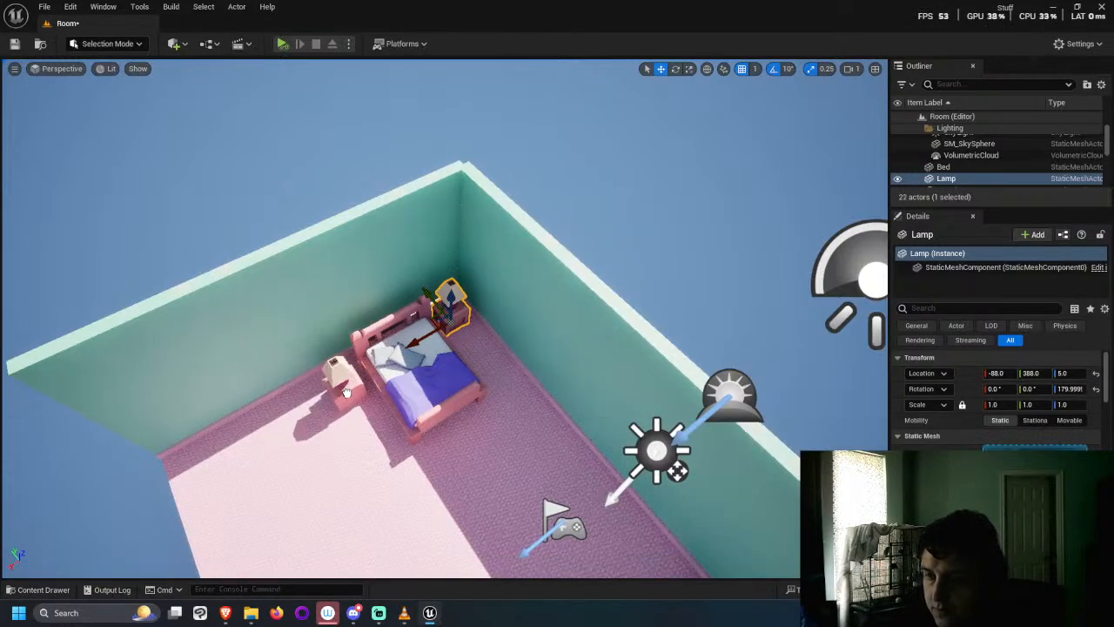
key("e")
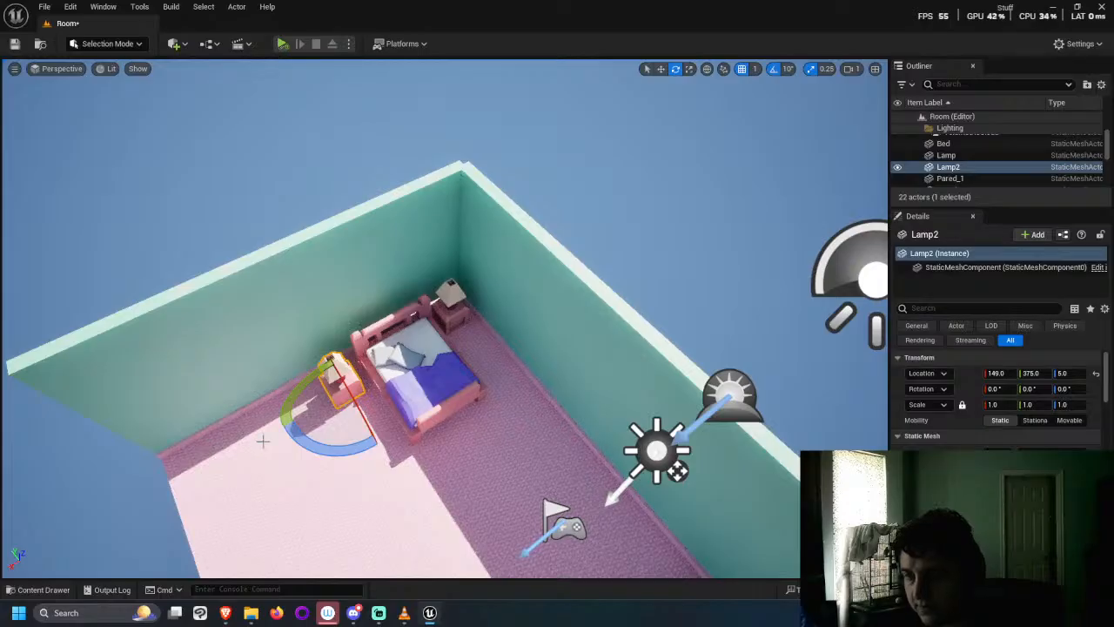
left_click_drag(283, 439, 261, 430)
Step: Move the second lamp closer to the bed and the wall, to about X 142, Y 390
key("w")
scroll(260, 433, "up", 6)
right_click_drag(259, 434, 355, 421)
key("s")
key("w")
left_click_drag(426, 426, 403, 406)
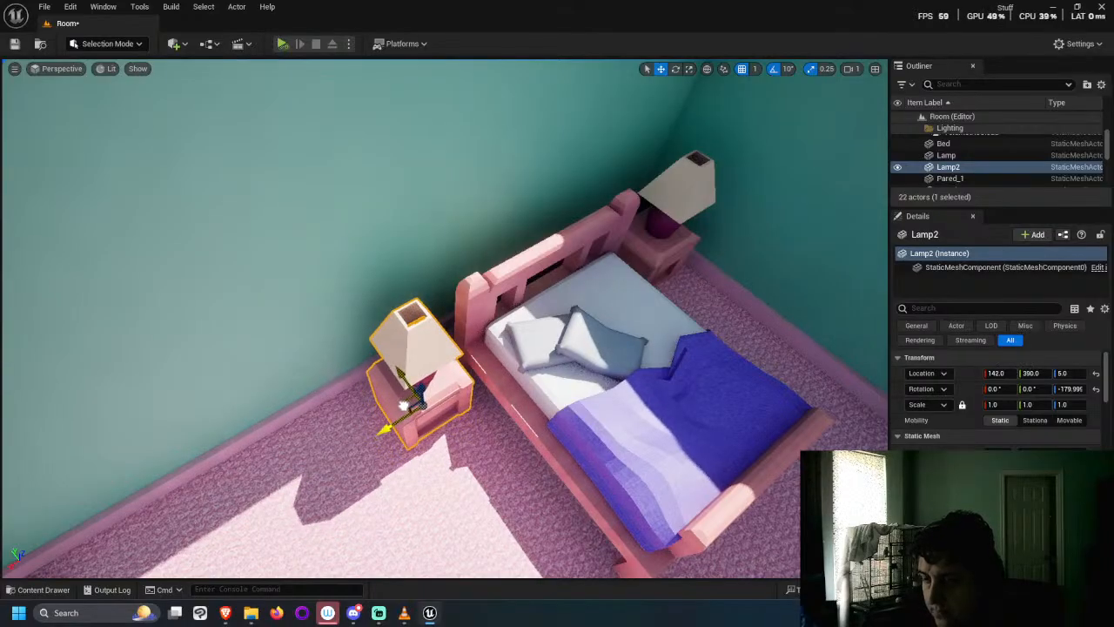
Step: Place the Bookshelf mesh beside the second lamp at about X 299, Y 369 and rotate it 180° about the vertical axis
scroll(396, 409, "down", 5)
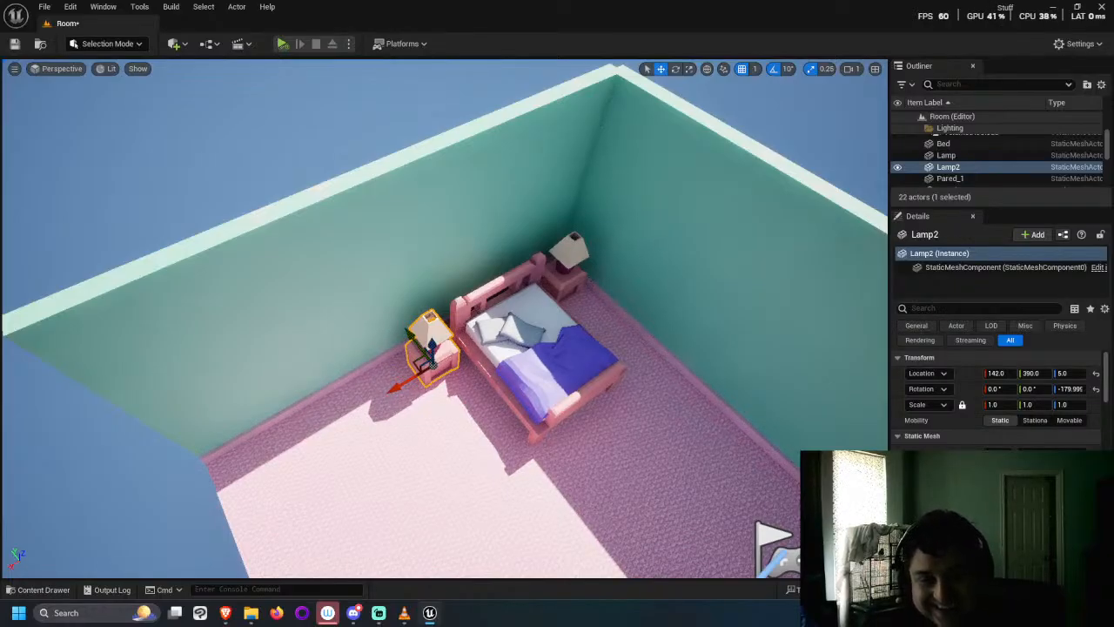
scroll(383, 505, "down", 5)
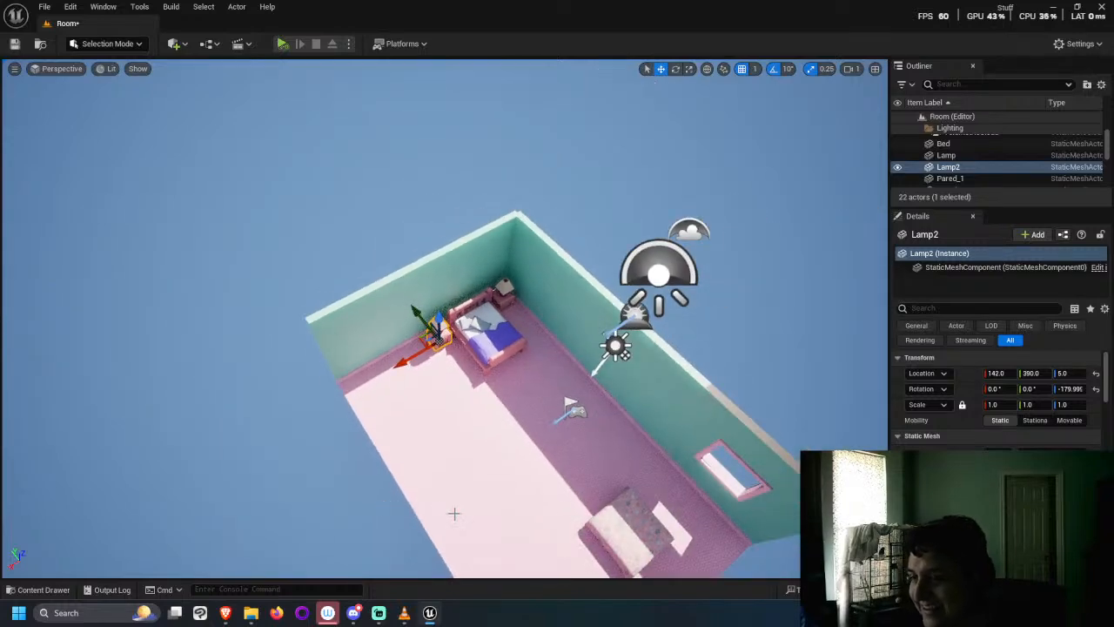
right_click_drag(452, 513, 453, 483)
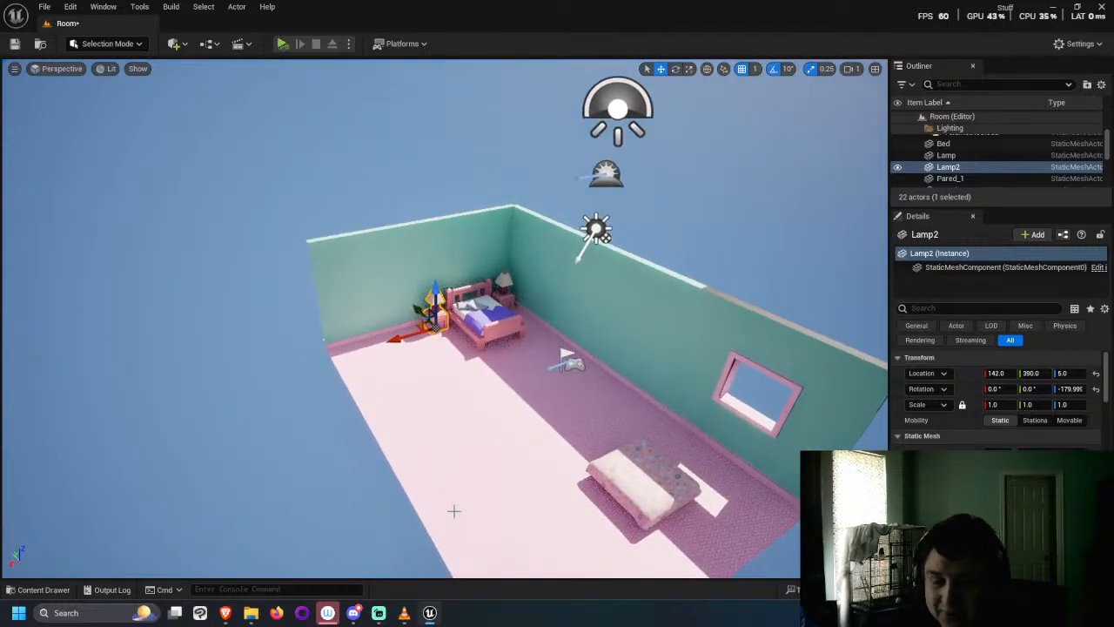
left_click(38, 589)
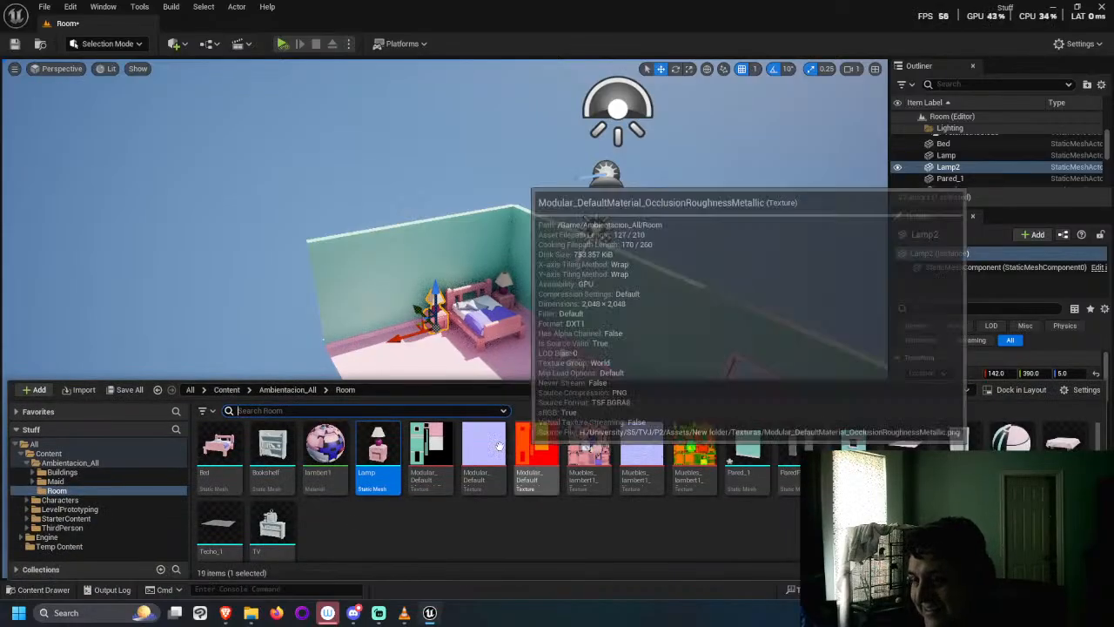
left_click_drag(272, 446, 388, 345)
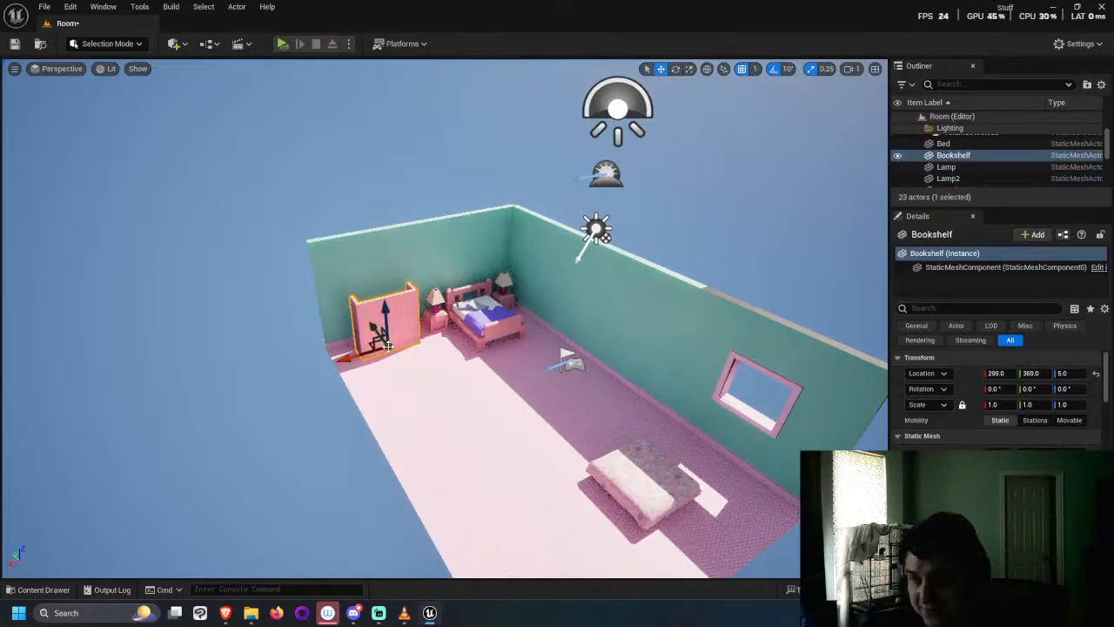
key("e")
left_click_drag(323, 364, 450, 329)
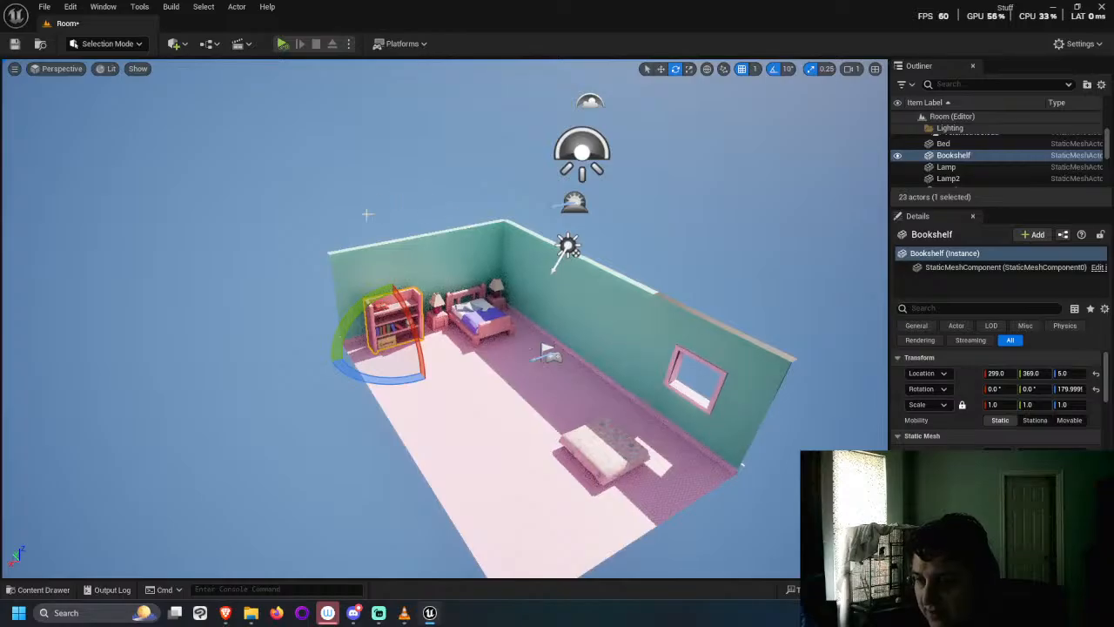
Step: Move the bookshelf back against the wall behind it, to about Y 413
scroll(348, 322, "up", 4)
key("w")
left_click_drag(426, 301, 557, 374, "alt")
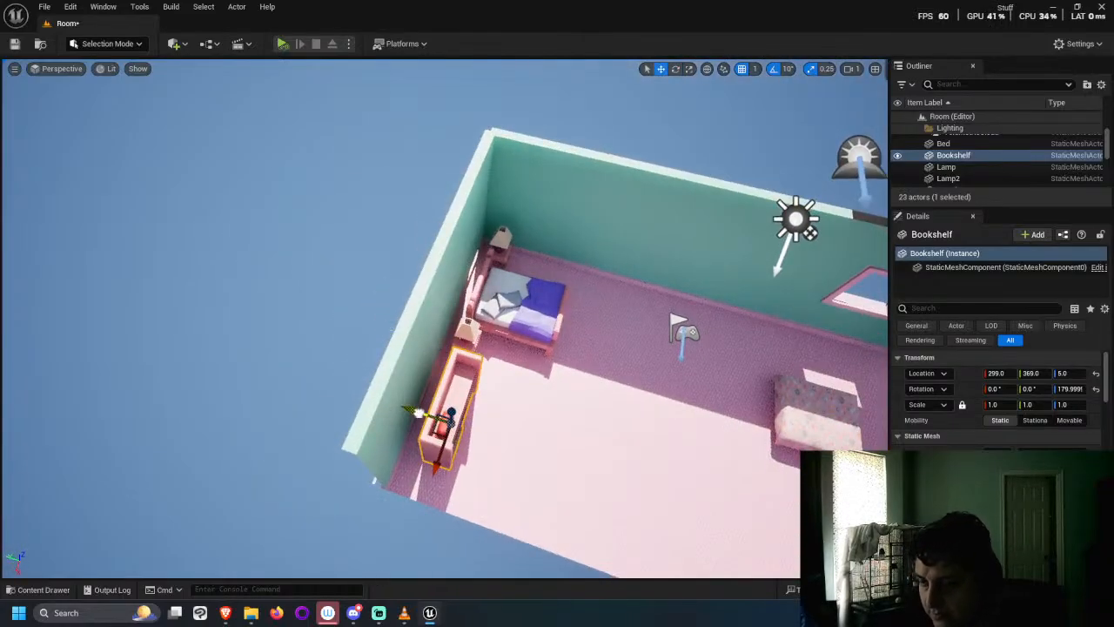
left_click_drag(419, 413, 384, 403)
left_click(574, 440)
right_click_drag(606, 445, 445, 465)
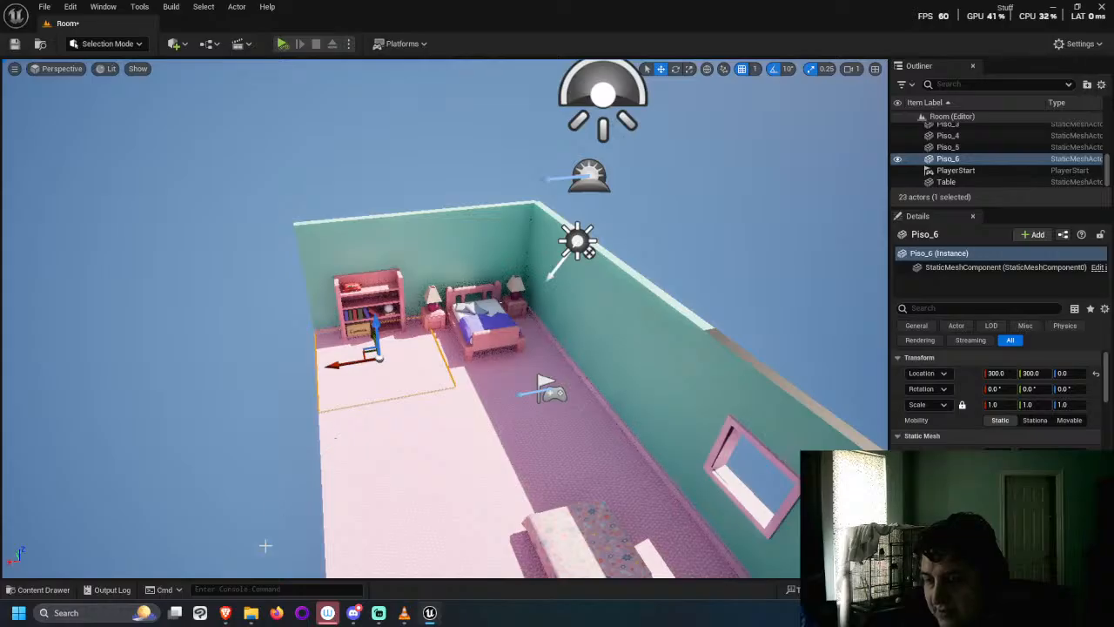
Step: Place the TV mesh along the open long side of the floor, at about X 381, Y -194, and rotate it 90° about the vertical axis
left_click(39, 589)
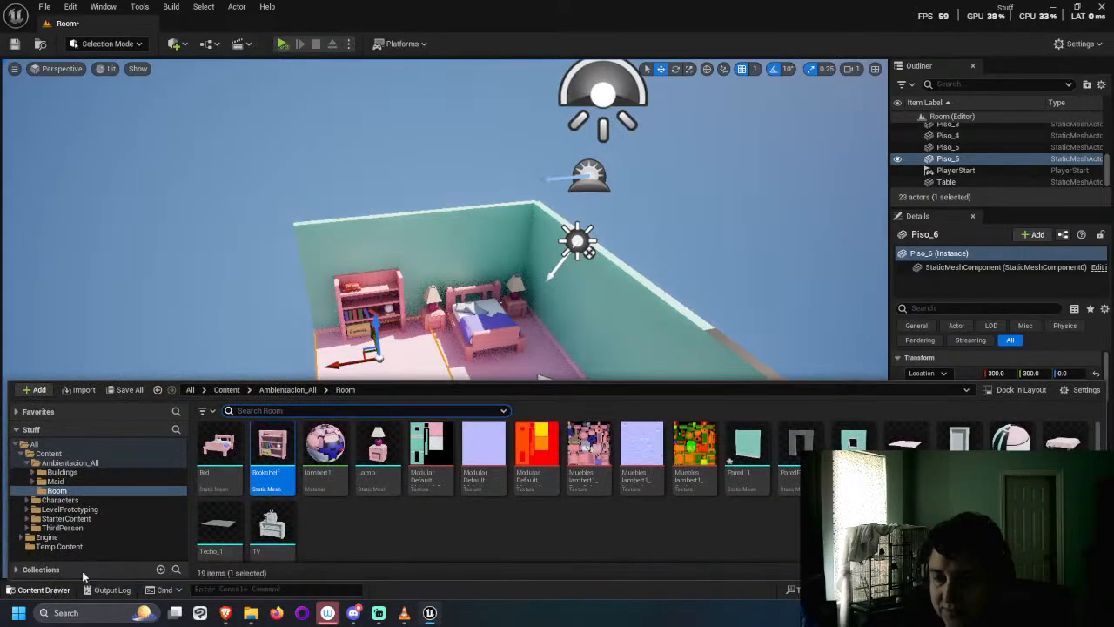
scroll(502, 322, "down", 3)
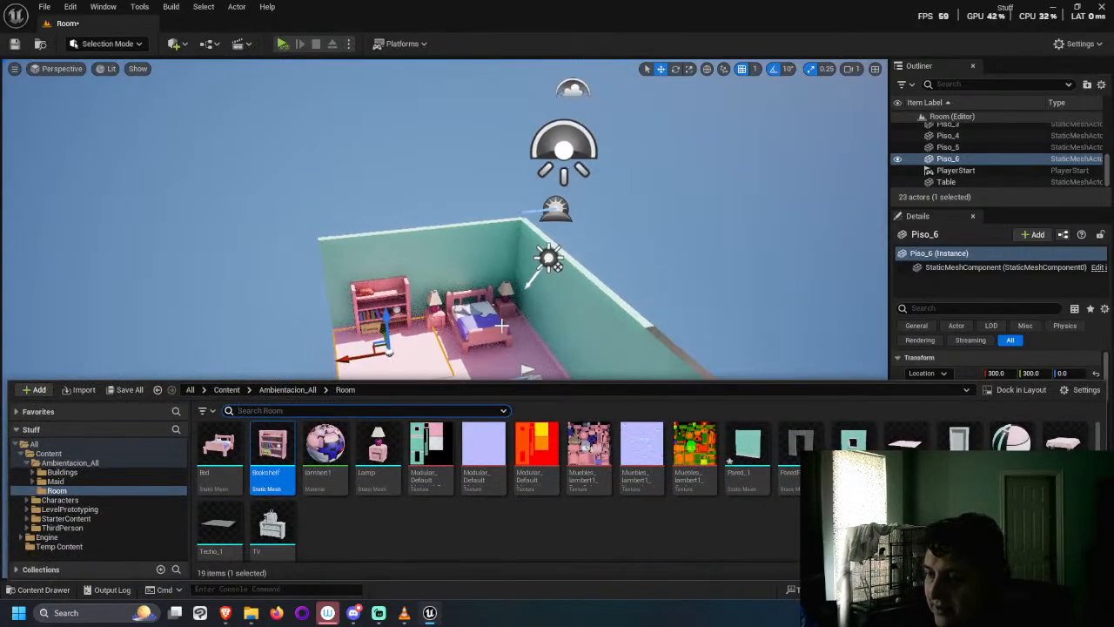
left_click(502, 324)
scroll(496, 322, "up", 3)
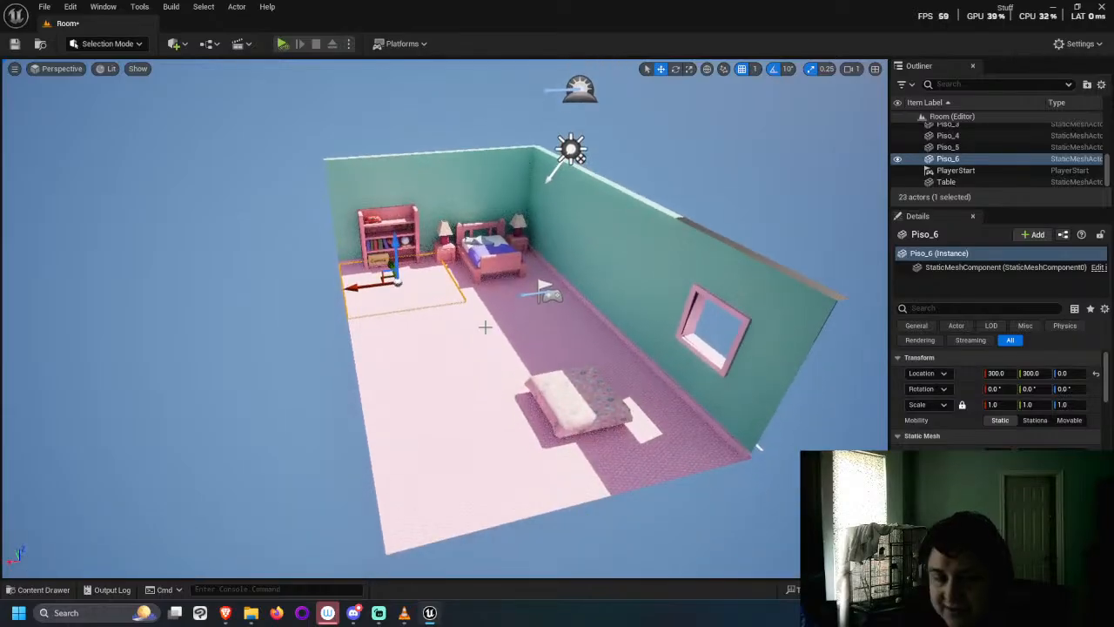
left_click(34, 591)
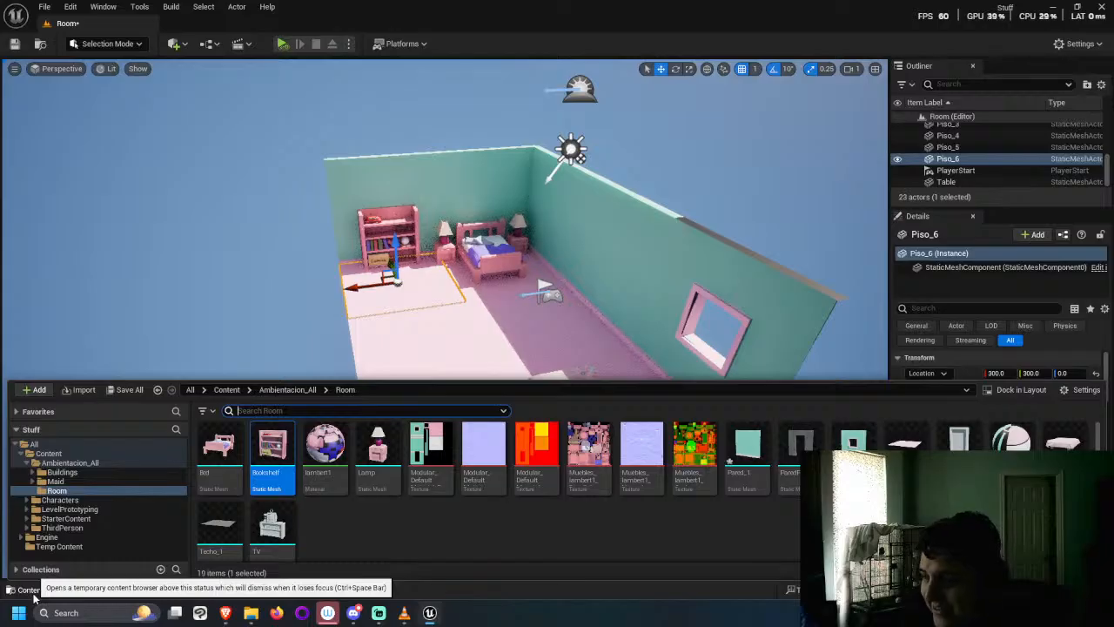
left_click(272, 526)
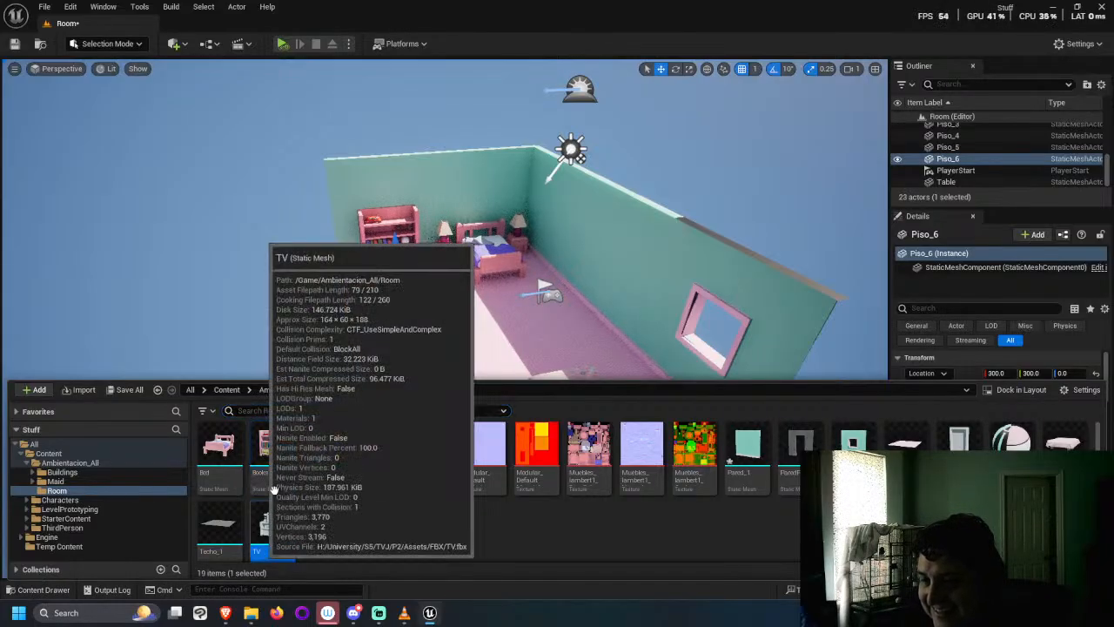
left_click_drag(266, 527, 384, 415)
key("e")
key("w")
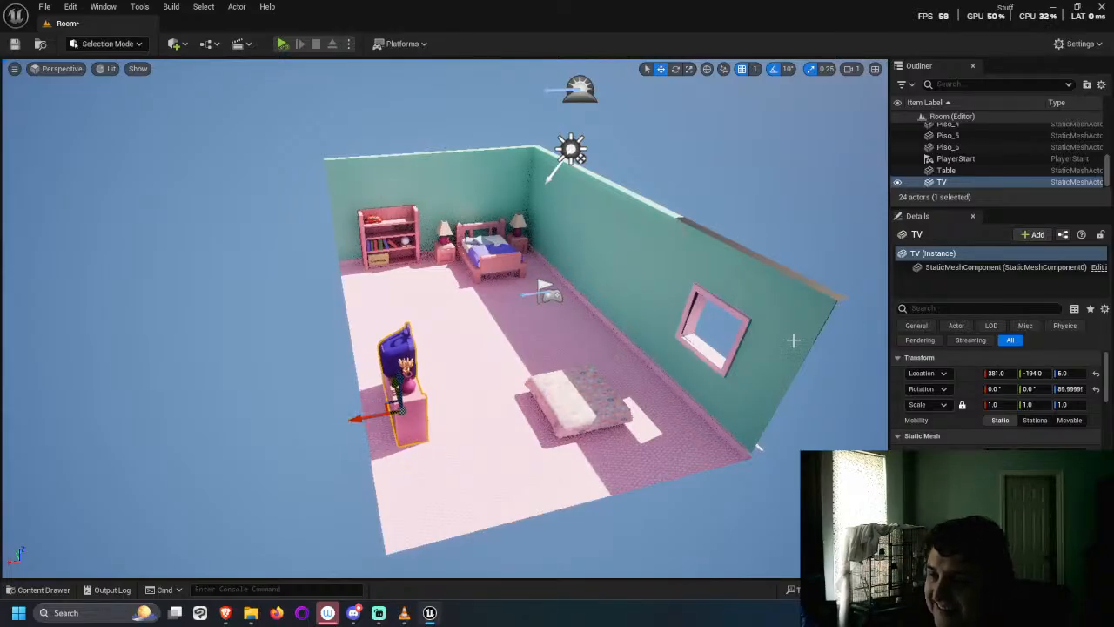
left_click_drag(793, 340, 628, 279, "alt")
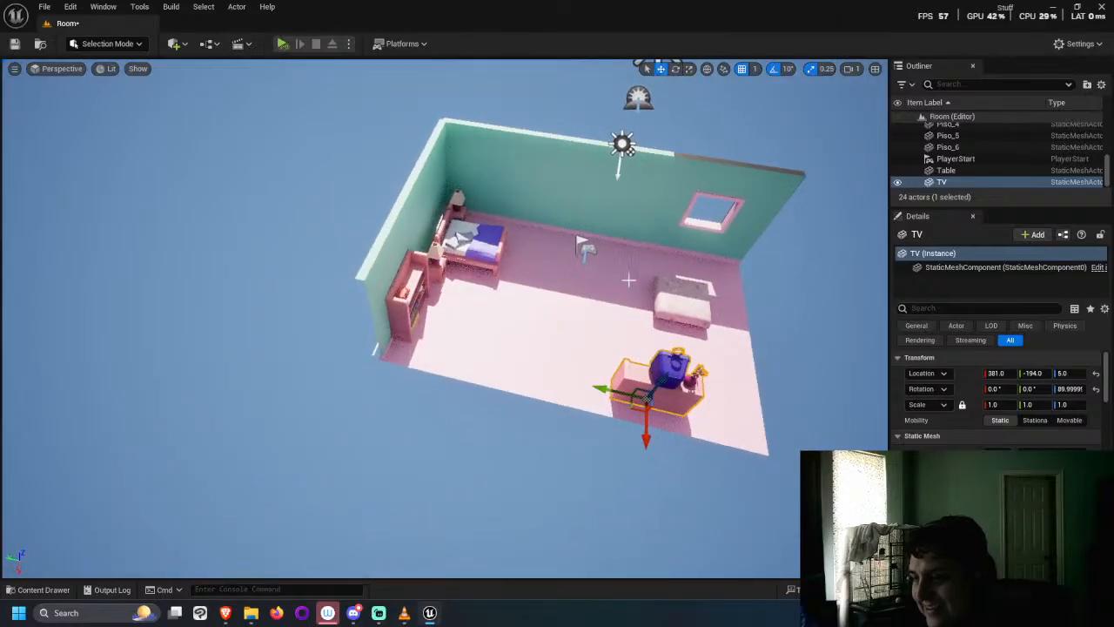
Step: Duplicate the bookshelf, turn the copy to 90°, and move it to the open long side at about X 373, Y 182
left_click(416, 300)
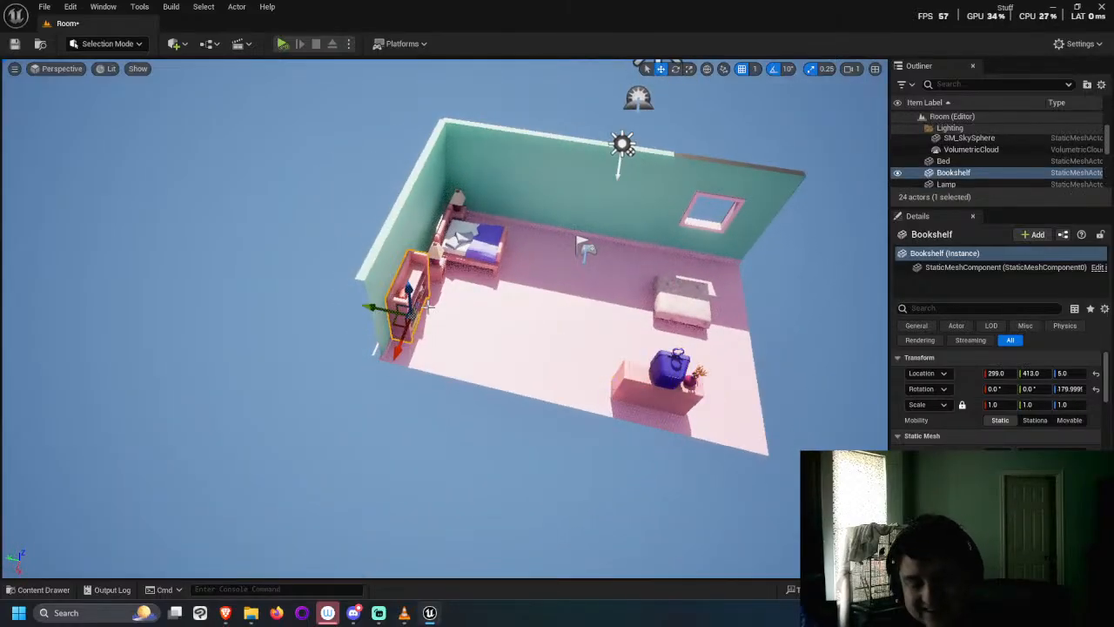
key("ctrl+d")
left_click_drag(391, 310, 487, 336)
key("e")
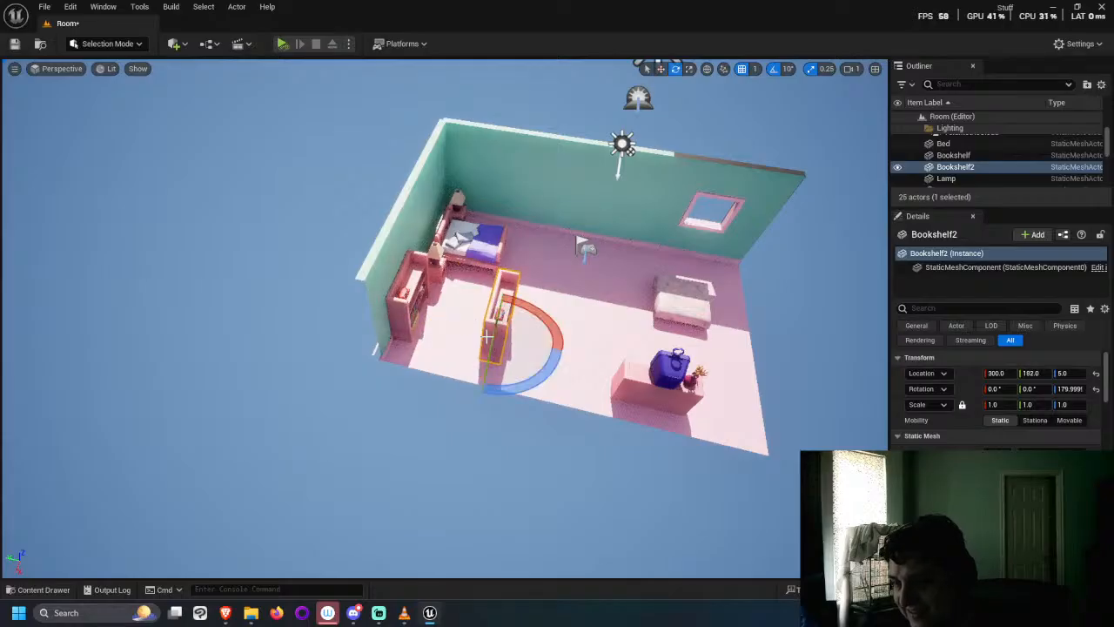
left_click_drag(515, 372, 492, 361)
key("w")
mouse_move(356, 370)
left_mouse_down()
mouse_move(322, 381)
mouse_move(337, 371)
left_mouse_up()
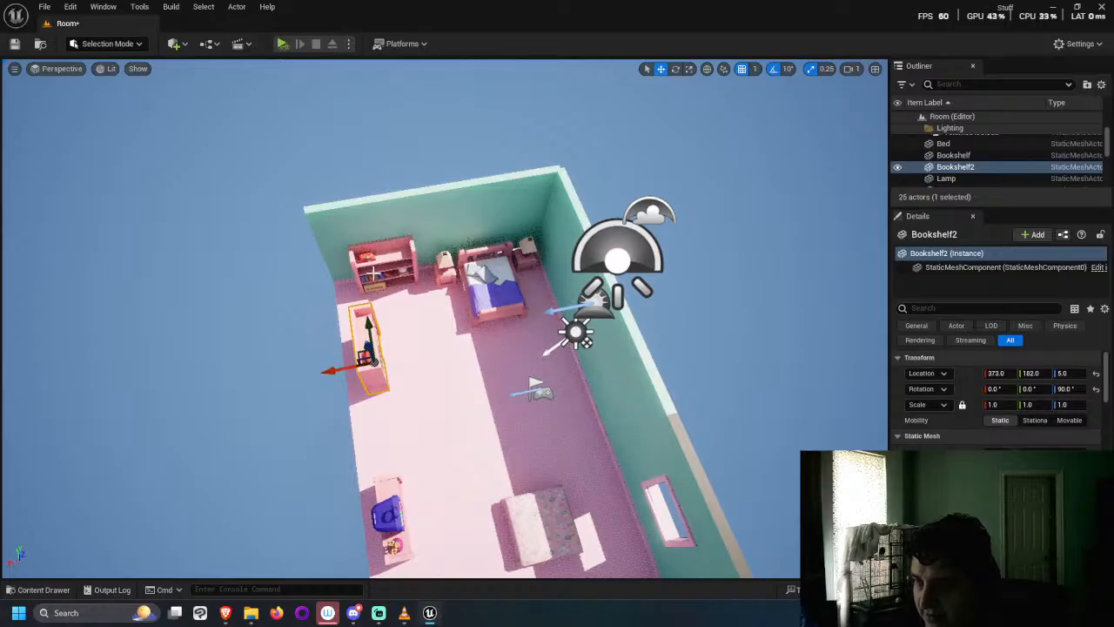
Step: Shift the original bookshelf along the wall toward the lamp, to about X 281
left_click(372, 273)
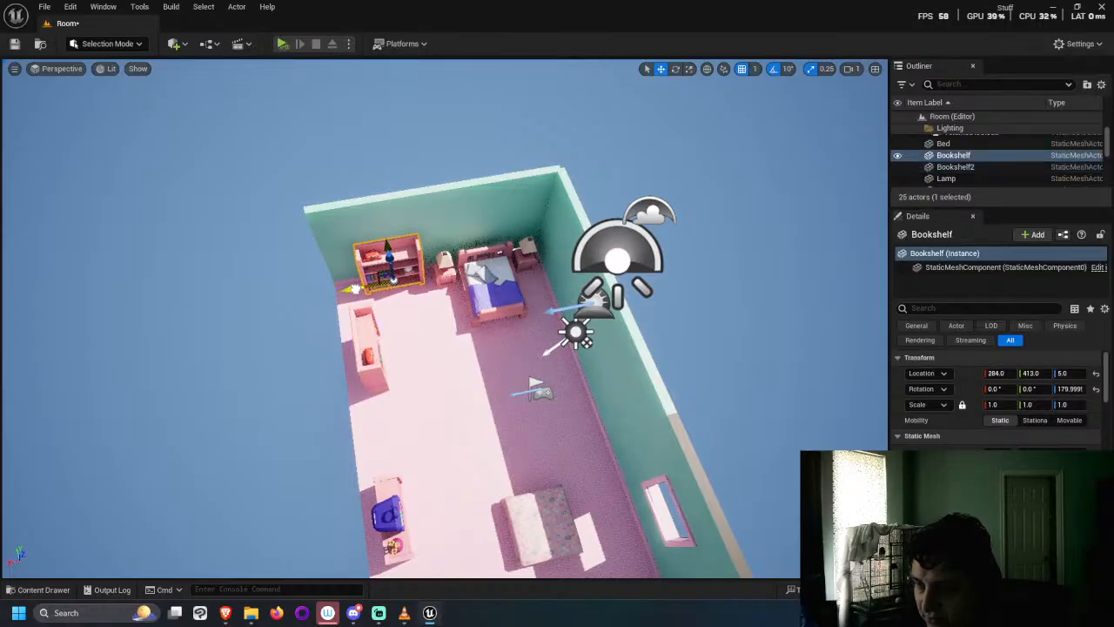
left_click_drag(355, 288, 358, 288)
Step: Delete the duplicated bookshelf from the open long side of the room
left_click_drag(540, 505, 403, 239, "alt")
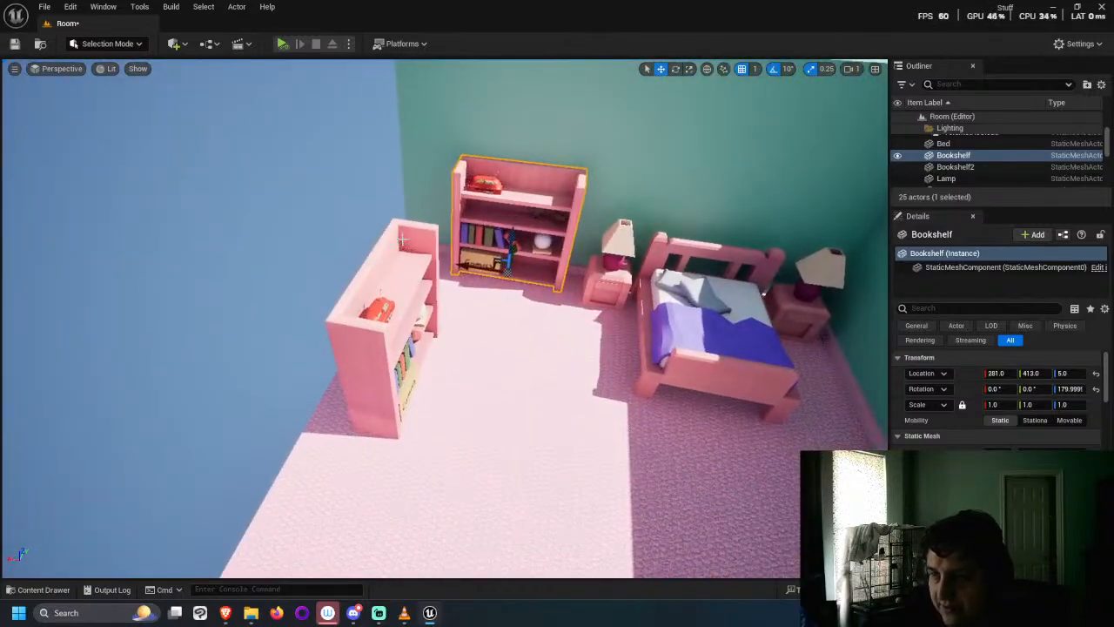
left_click(400, 295)
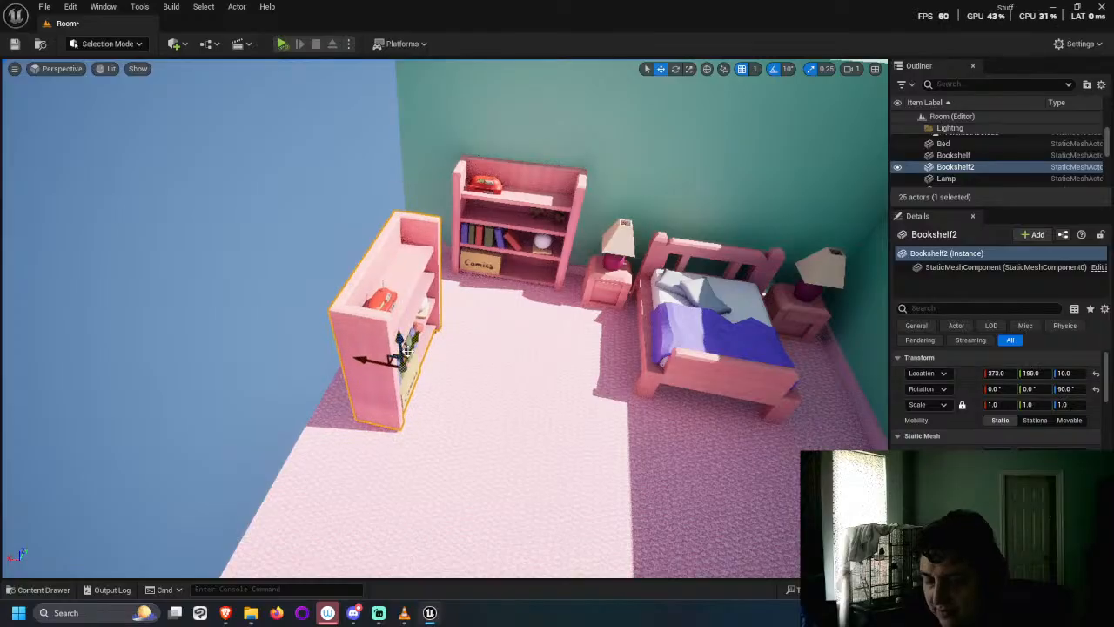
key("Delete")
Step: Duplicate the Bookshelf static mesh asset in the Room folder, keeping the suggested name Bookshelf1
left_click(44, 590)
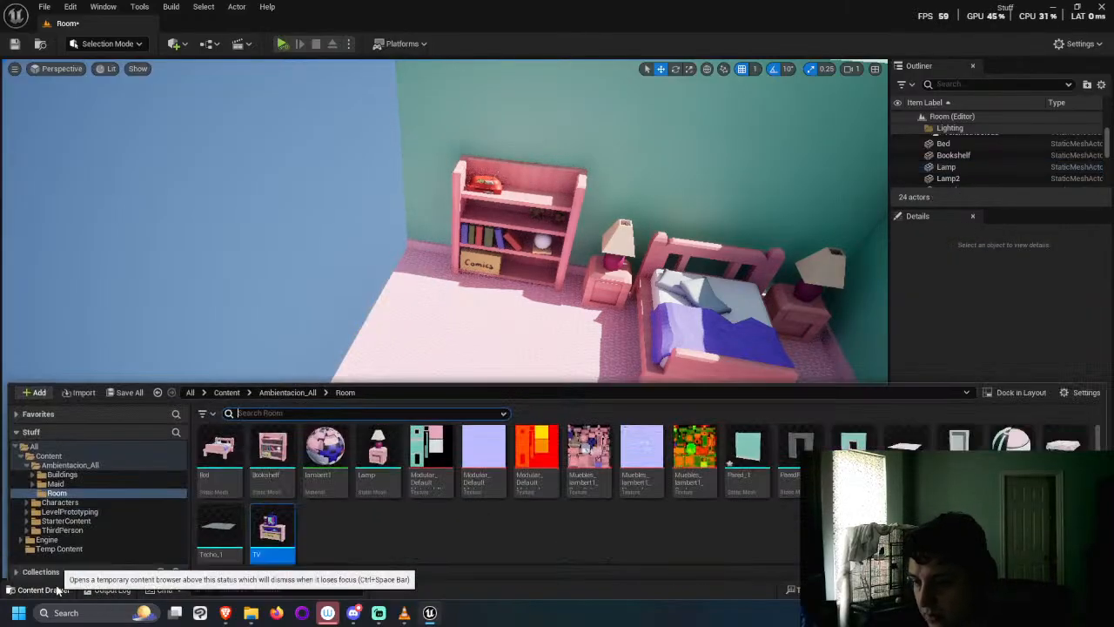
left_click(287, 458)
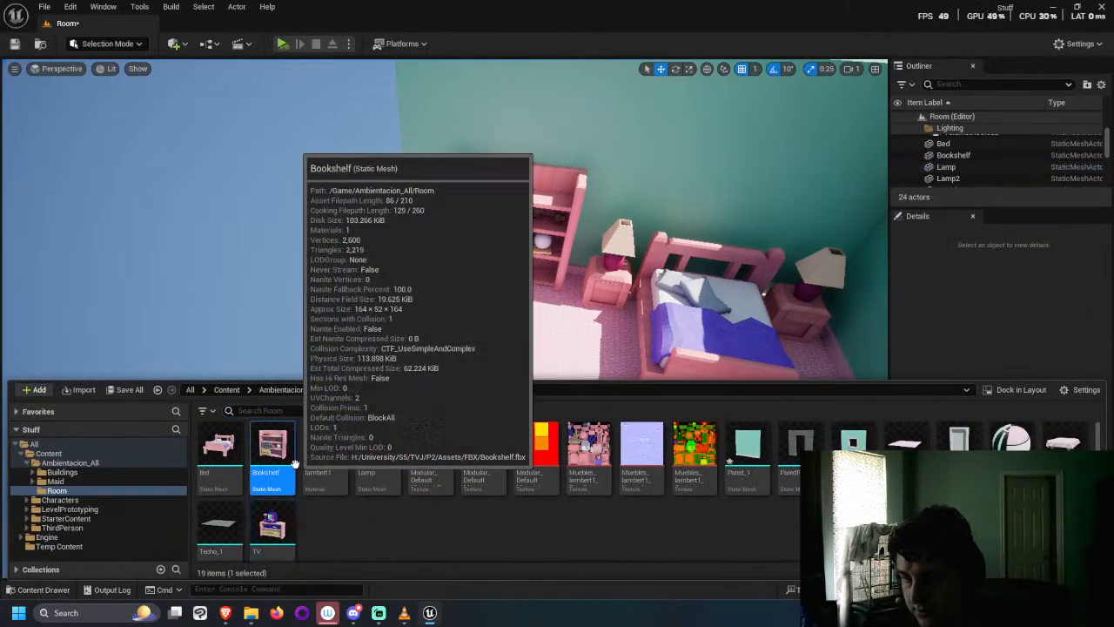
key("ctrl+d")
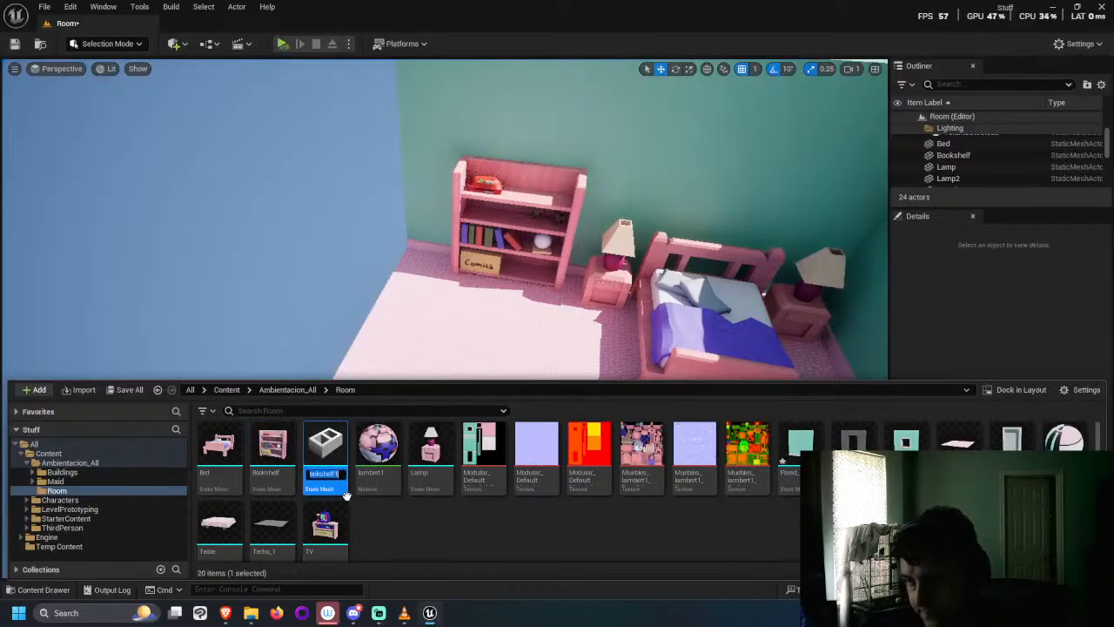
key("End")
key("Return")
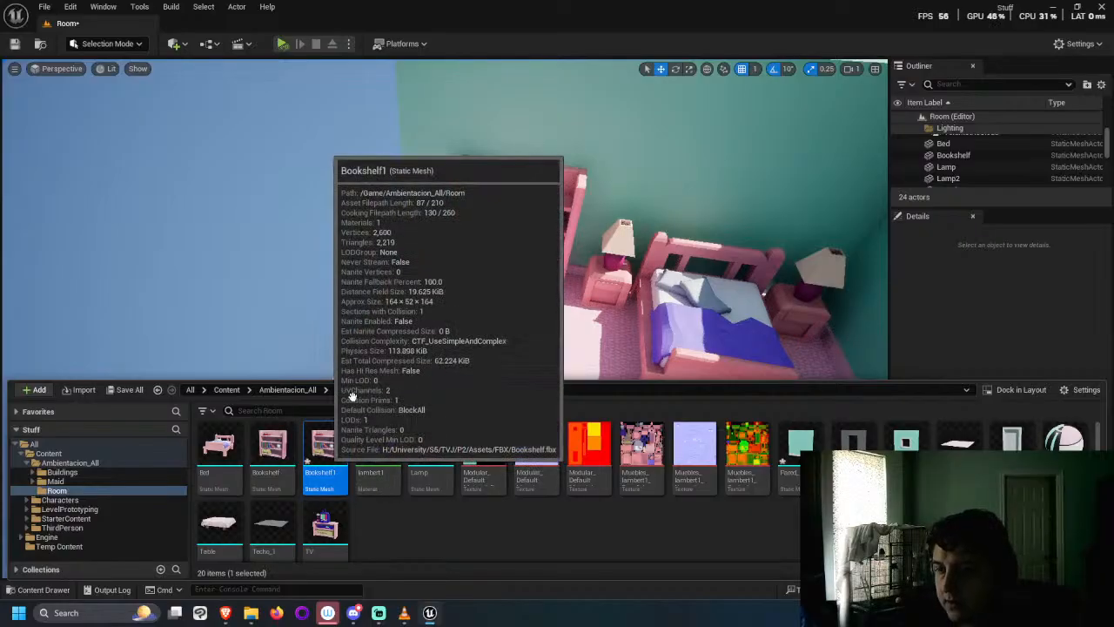
Step: Place the Bookshelf1 mesh along the open long side at about X 393, Y 226, rotated 90° about the vertical axis
left_click_drag(324, 448, 352, 351)
key("e")
key("w")
right_click_drag(428, 330, 180, 241)
scroll(179, 241, "up", 3)
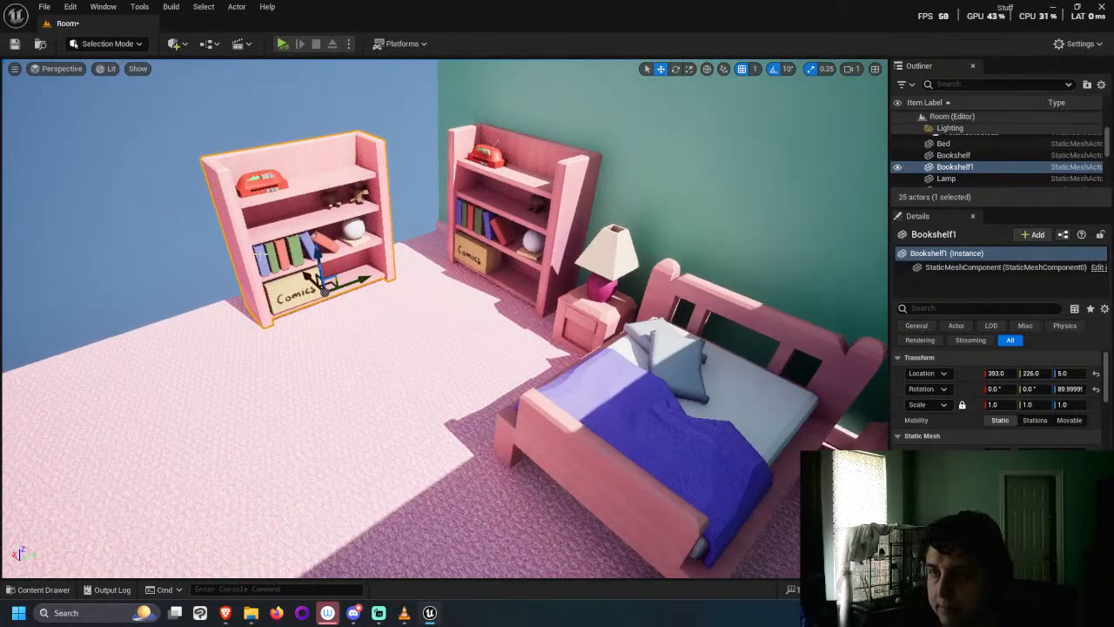
Step: Use Tri Select in Modeling mode to delete the red telephone from the top shelf of the Bookshelf1 mesh
left_click(139, 44)
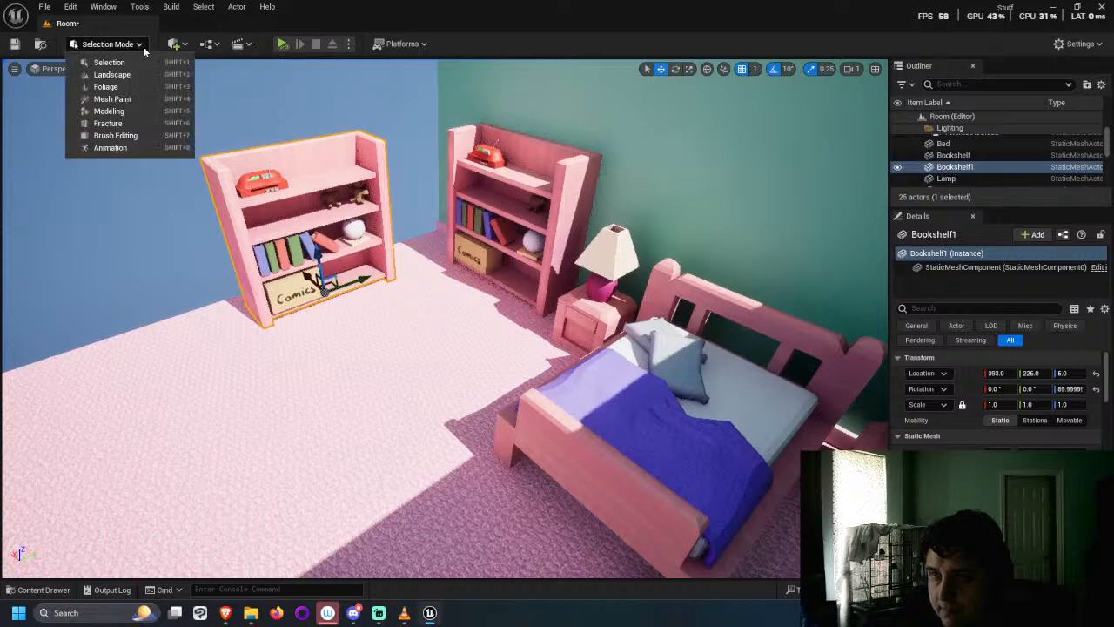
left_click(130, 120)
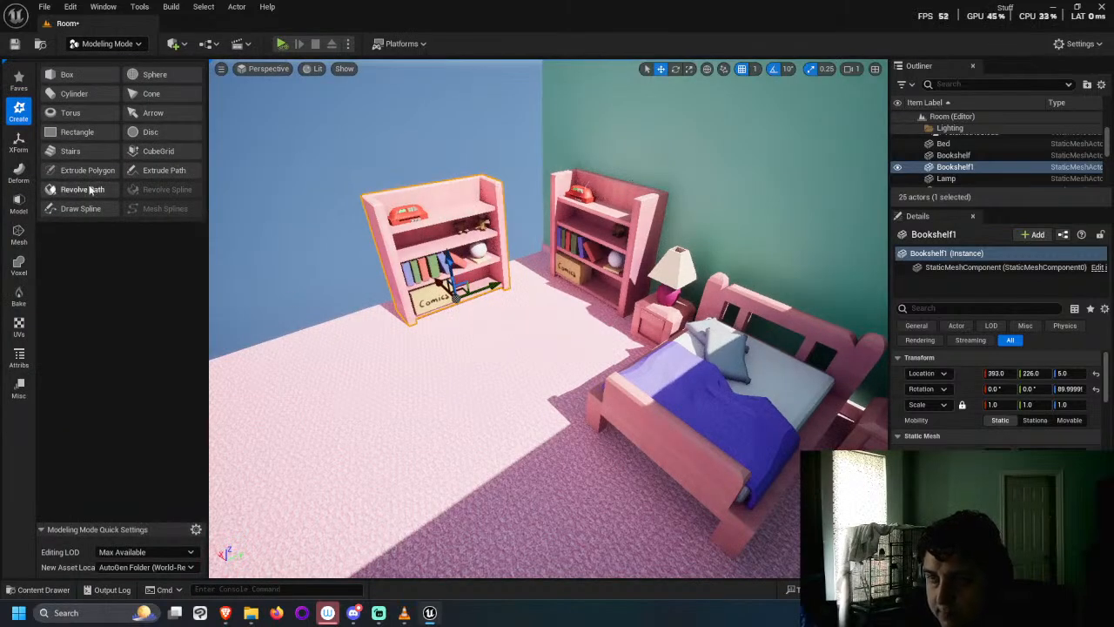
left_click(18, 233)
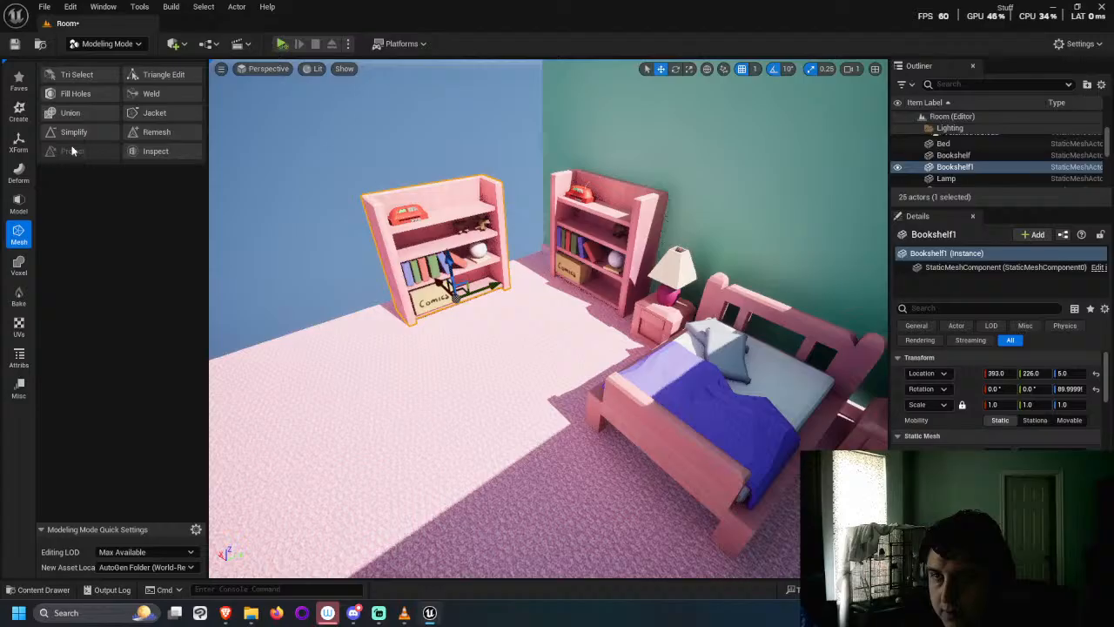
left_click(74, 74)
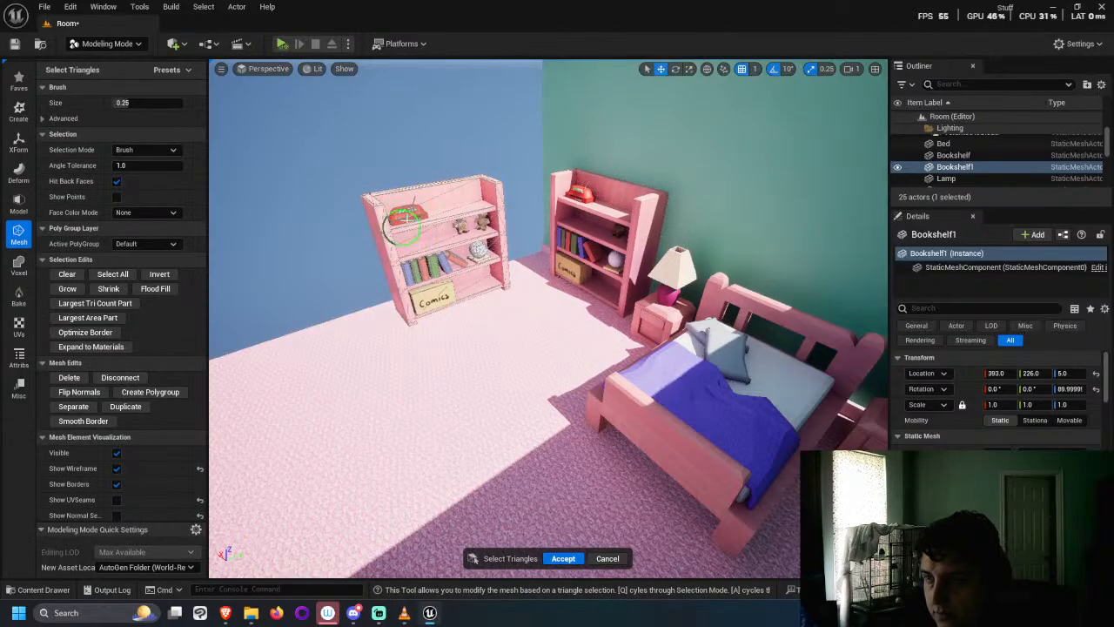
scroll(383, 217, "up", 10)
scroll(336, 218, "down", 10)
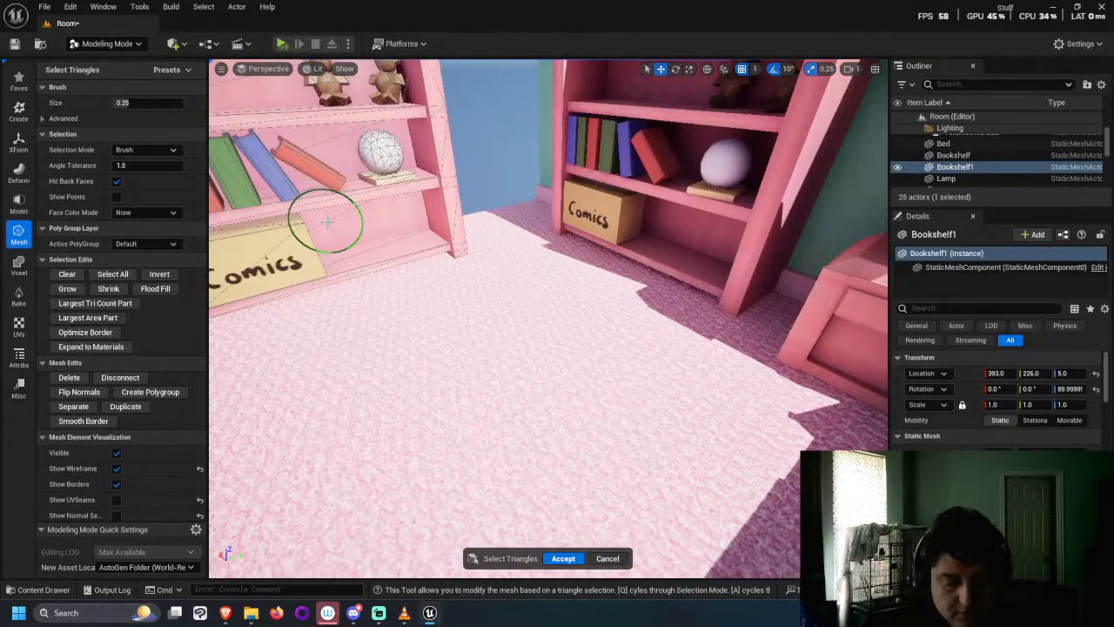
key("f")
mouse_move(421, 193)
left_mouse_down()
mouse_move(410, 186)
mouse_move(373, 219)
left_mouse_up()
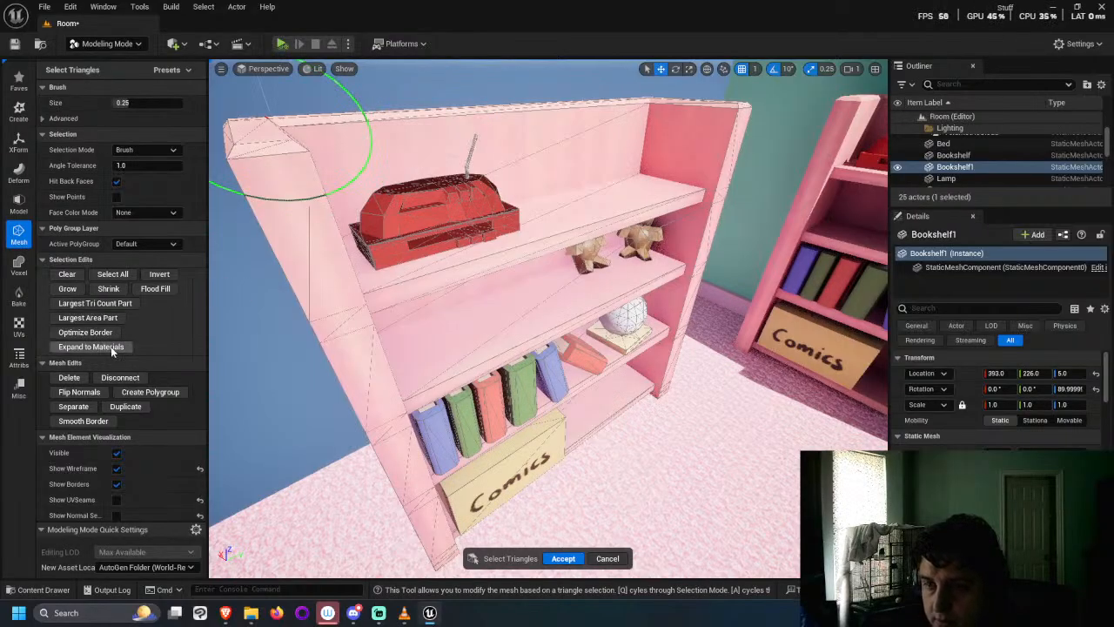
left_click(69, 376)
Step: Delete the leftover telephone antenna triangles from the top shelf and accept the mesh edit
scroll(460, 113, "up", 5)
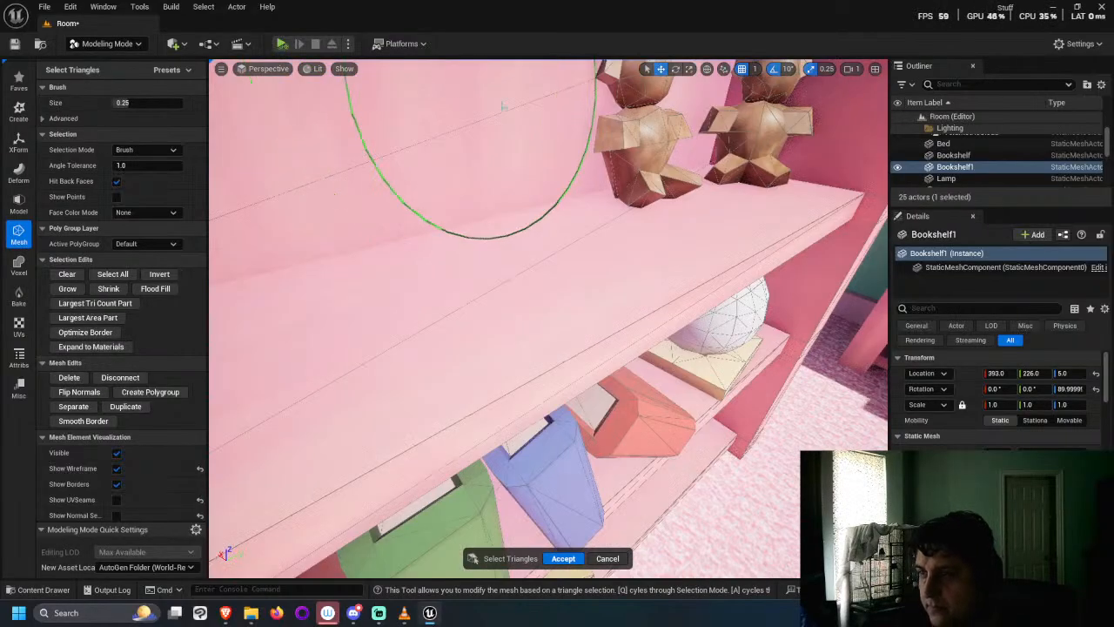
right_click_drag(511, 113, 567, 398)
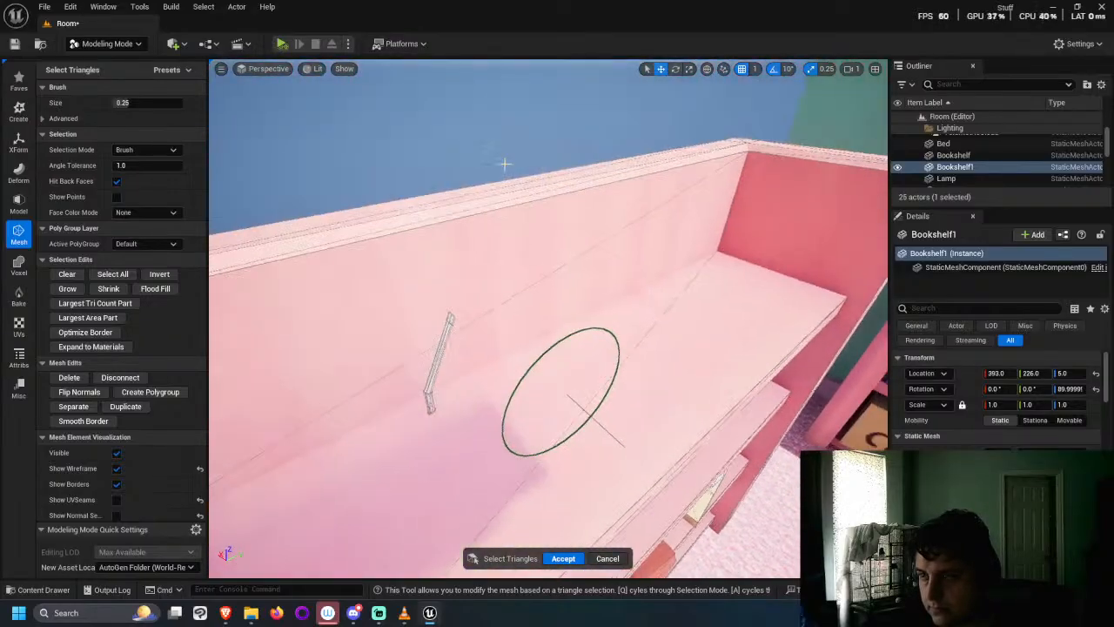
left_click_drag(422, 361, 460, 349)
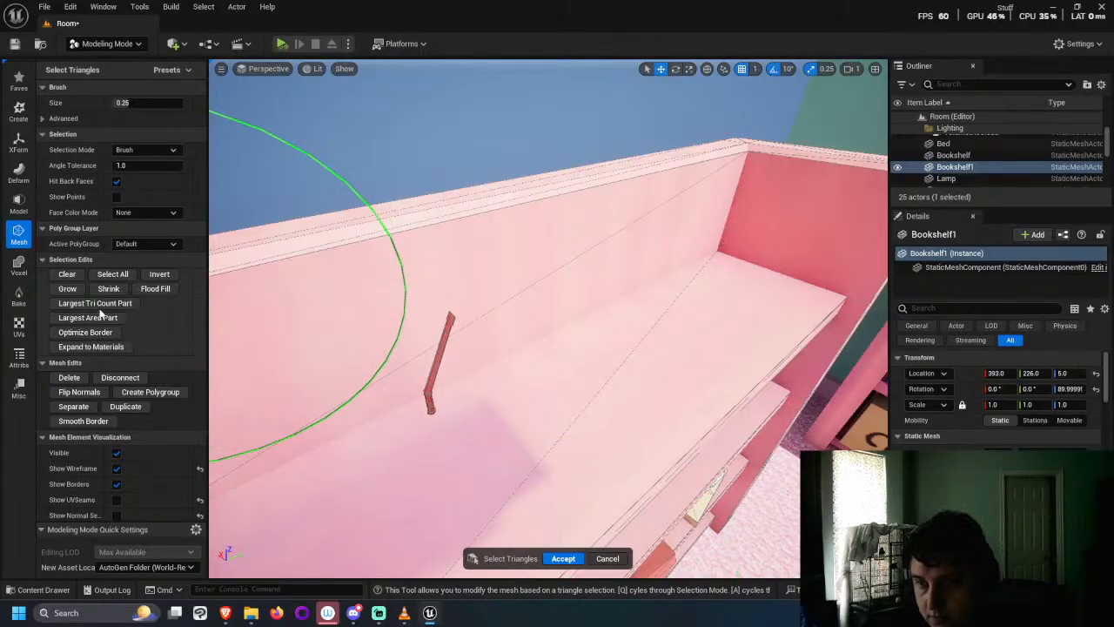
left_click(69, 377)
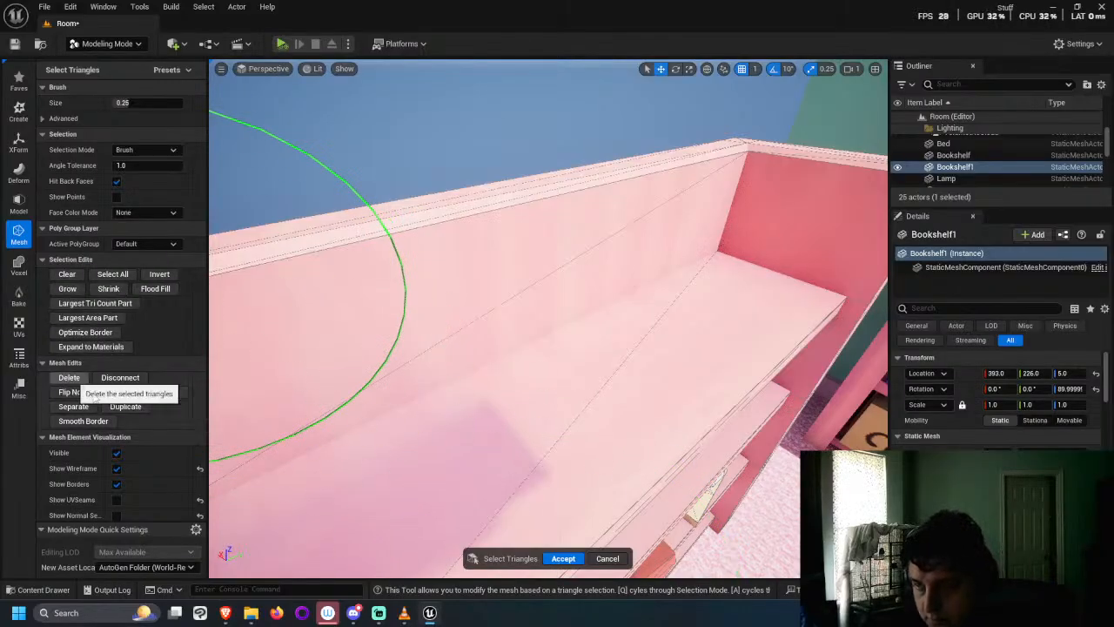
left_click(563, 558)
Step: Duplicate the three wall pieces Pared_1, Pared_2 and ParedV_1 and place the copies along the open long side at X 450
key("f")
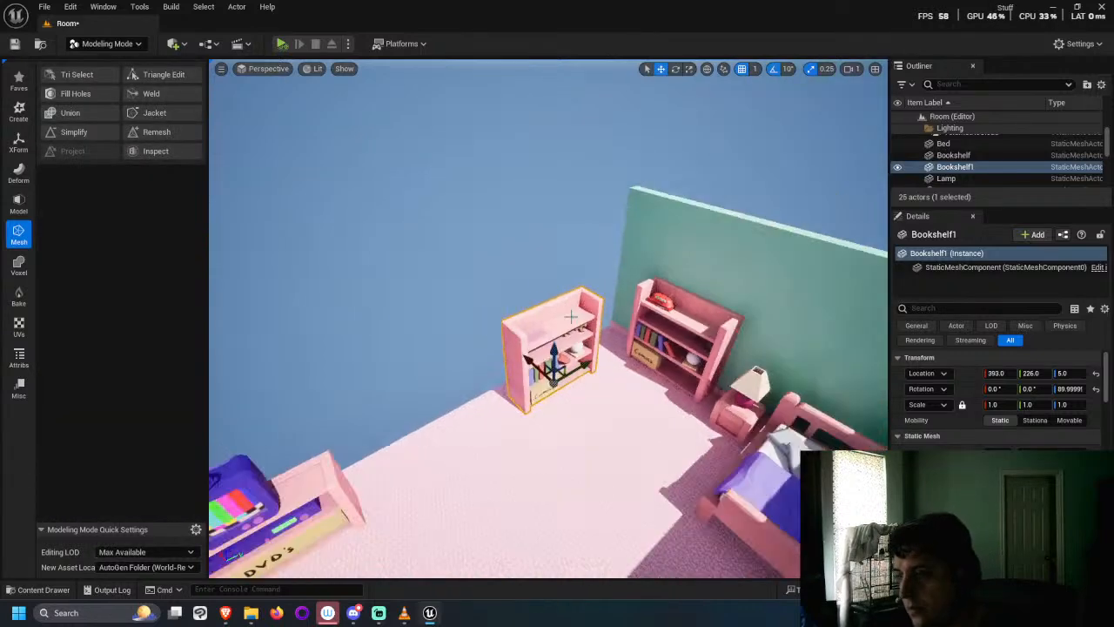
mouse_move(431, 512)
right_mouse_down()
mouse_move(418, 487)
mouse_move(365, 475)
mouse_move(439, 512)
right_mouse_up()
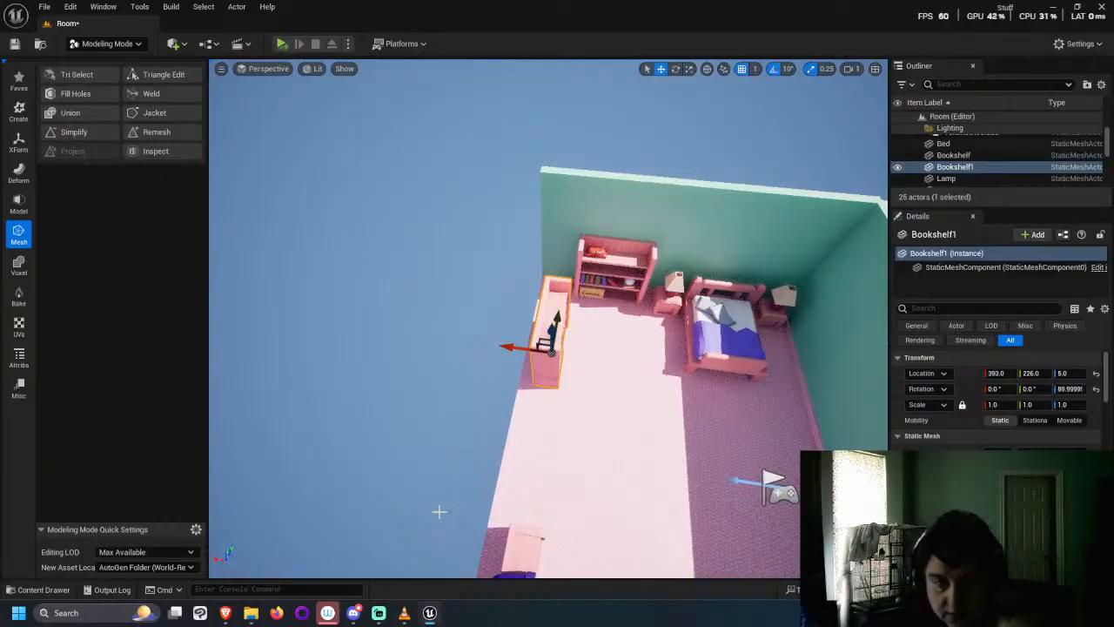
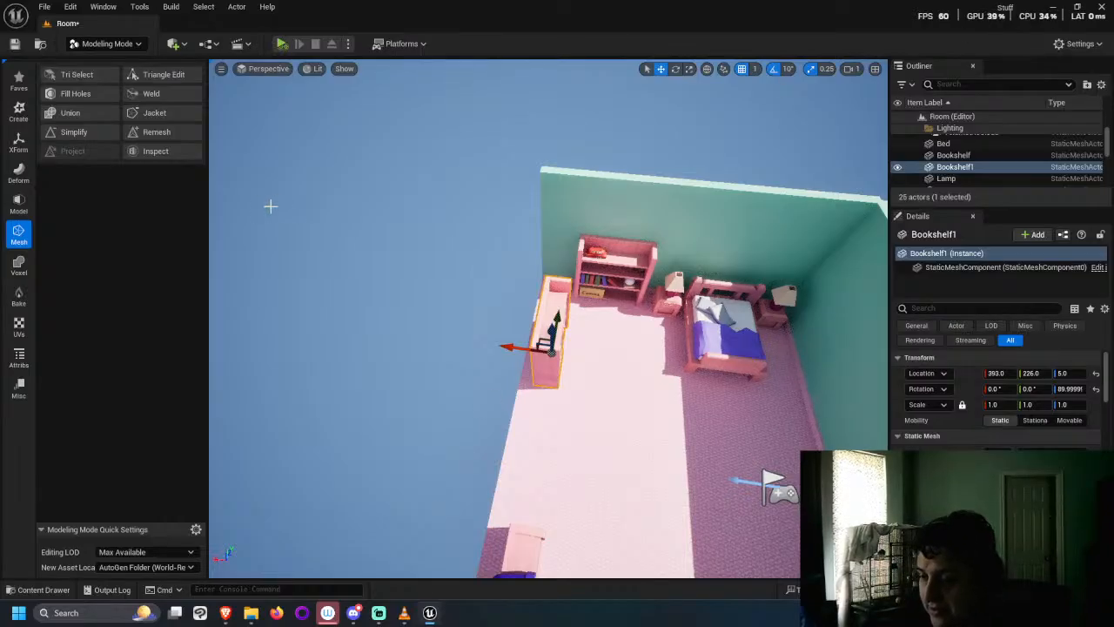
scroll(632, 221, "down", 2)
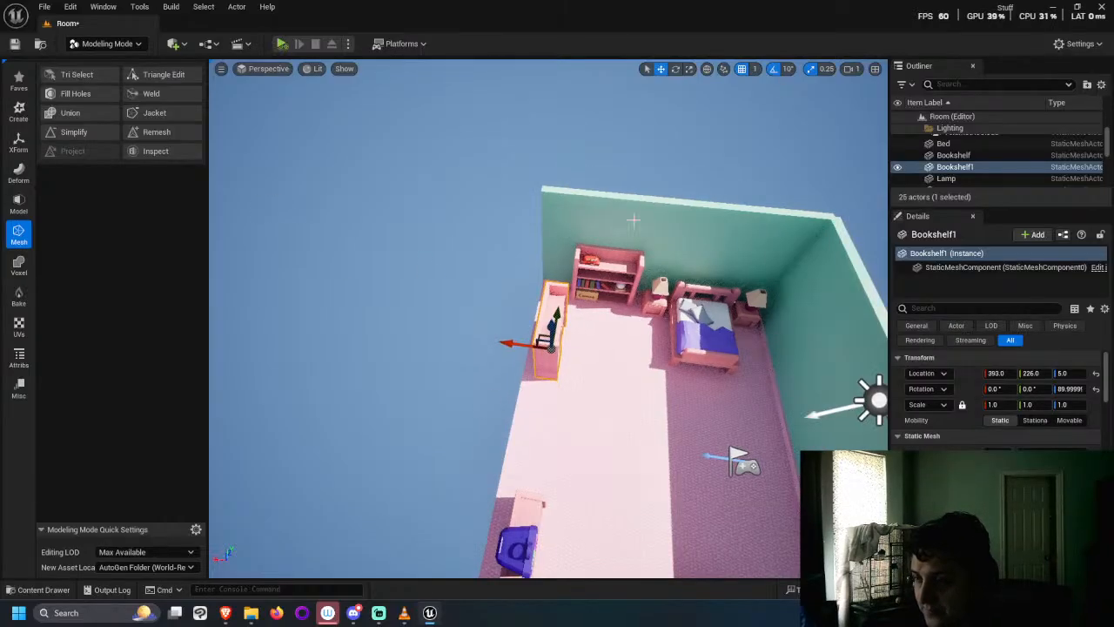
left_click(855, 241)
right_click_drag(834, 321, 809, 331)
left_click(737, 384, "ctrl")
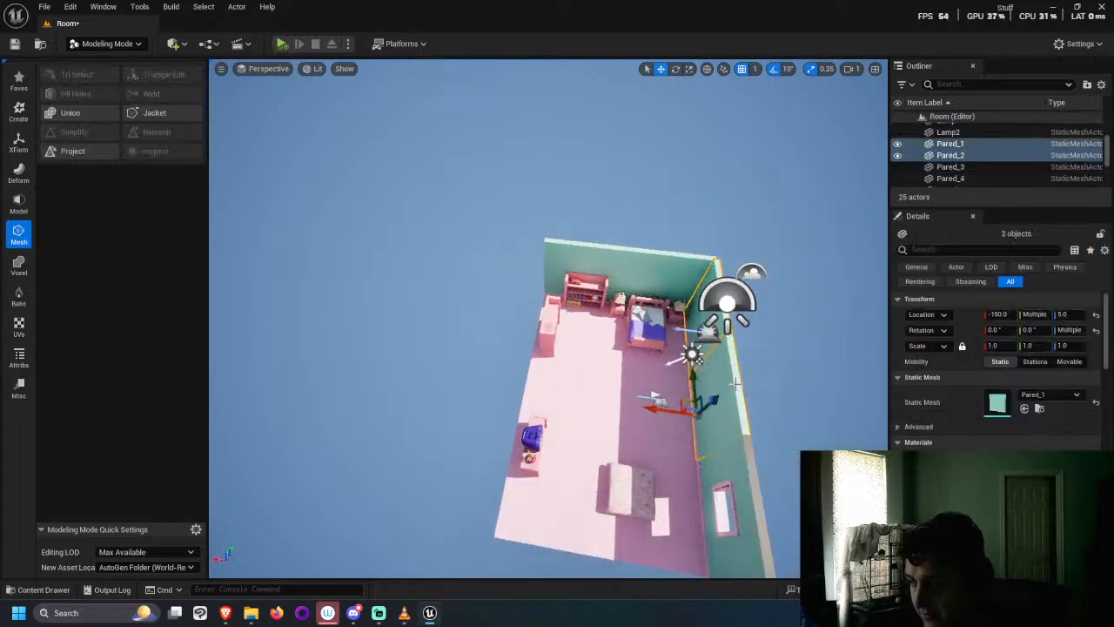
left_click(746, 462, "ctrl")
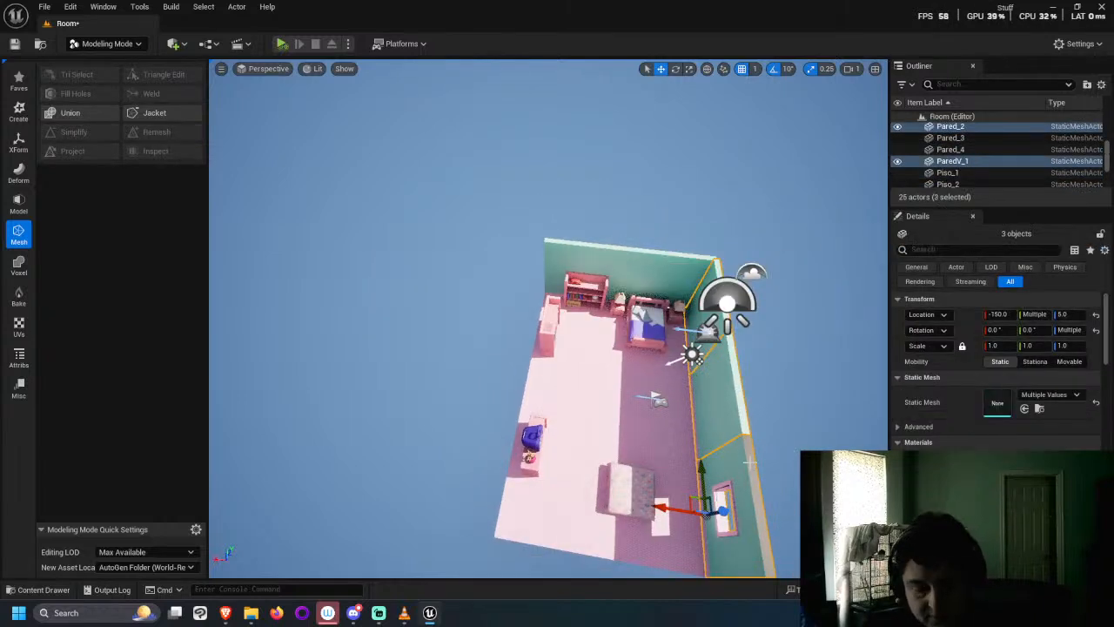
key("ctrl+d")
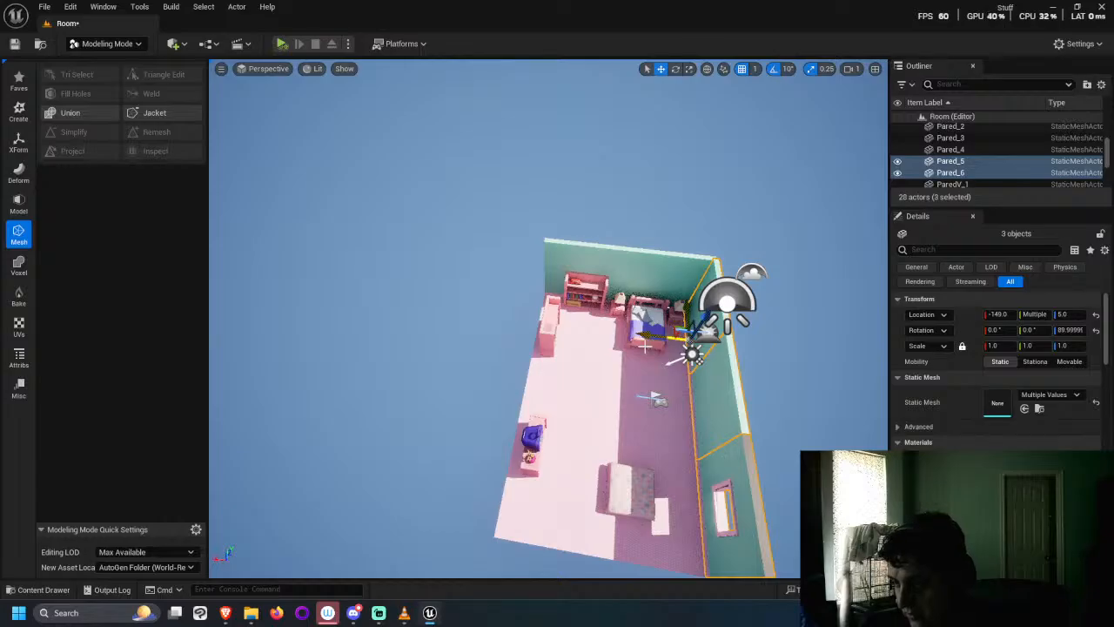
left_click_drag(659, 342, 503, 354)
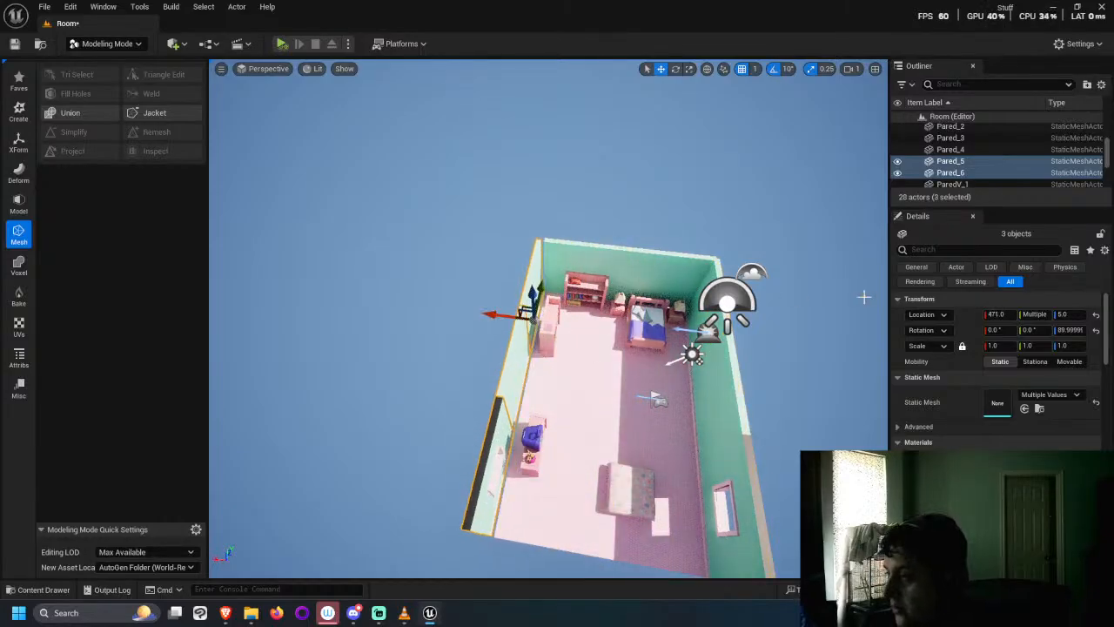
left_click(996, 314)
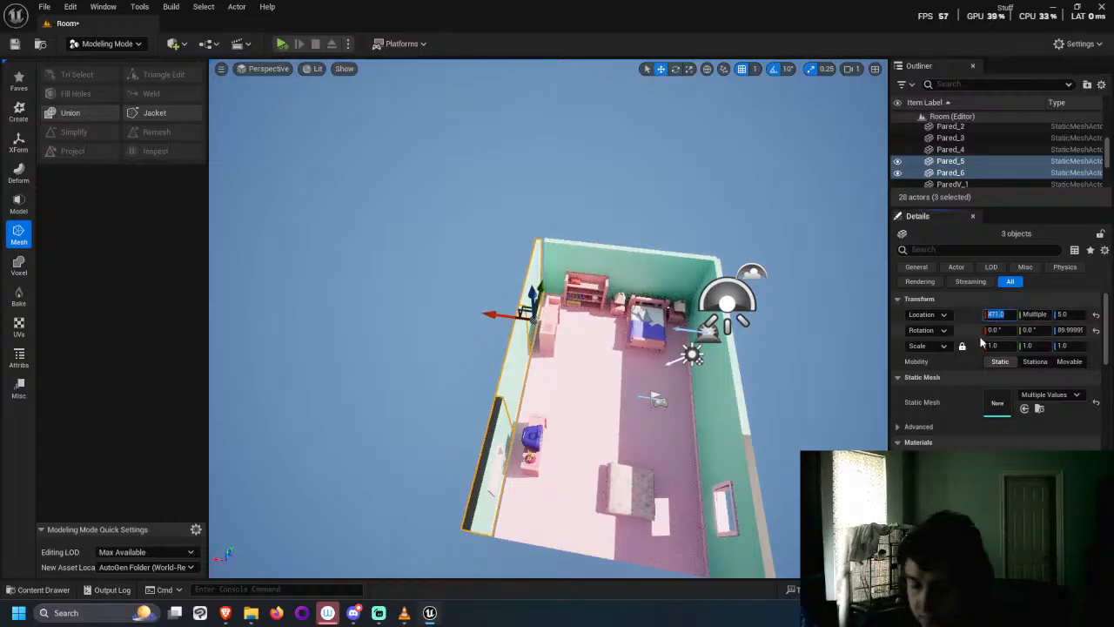
type("480")
key("Return")
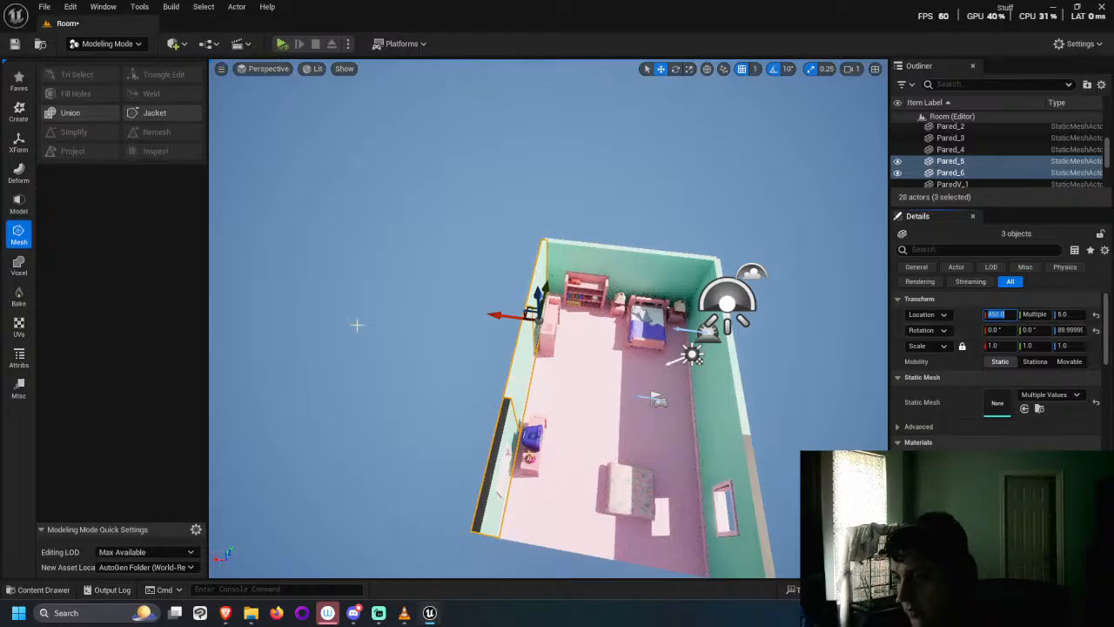
Step: Set the Y location of wall piece Pared_6 to 300 and of the middle piece Pared_5 to 0
left_click(506, 266)
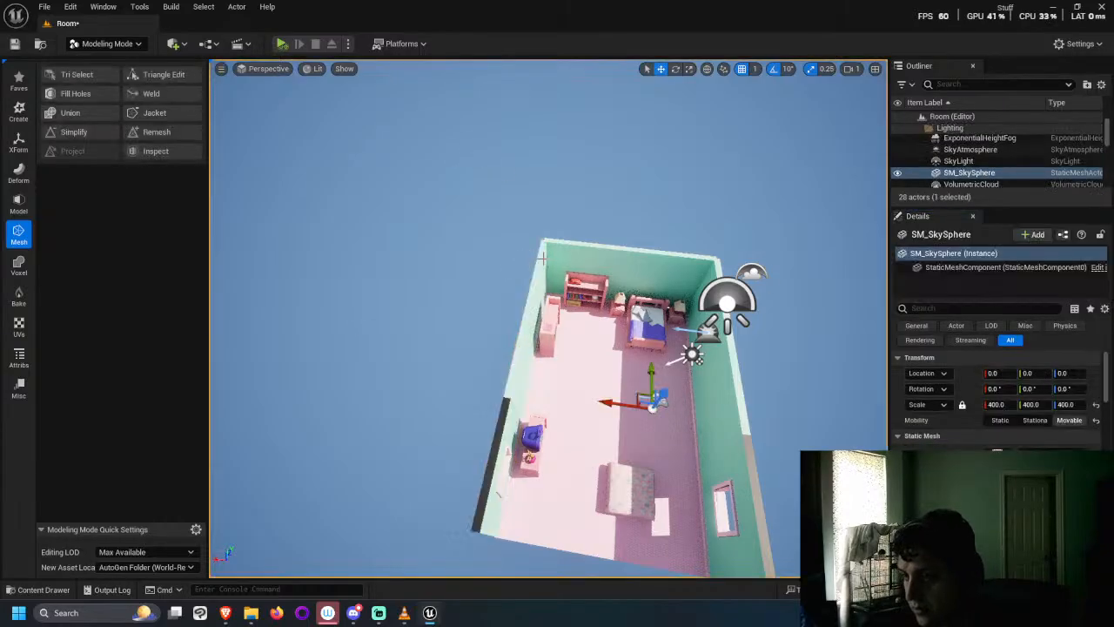
left_click(541, 266)
left_click(1041, 373)
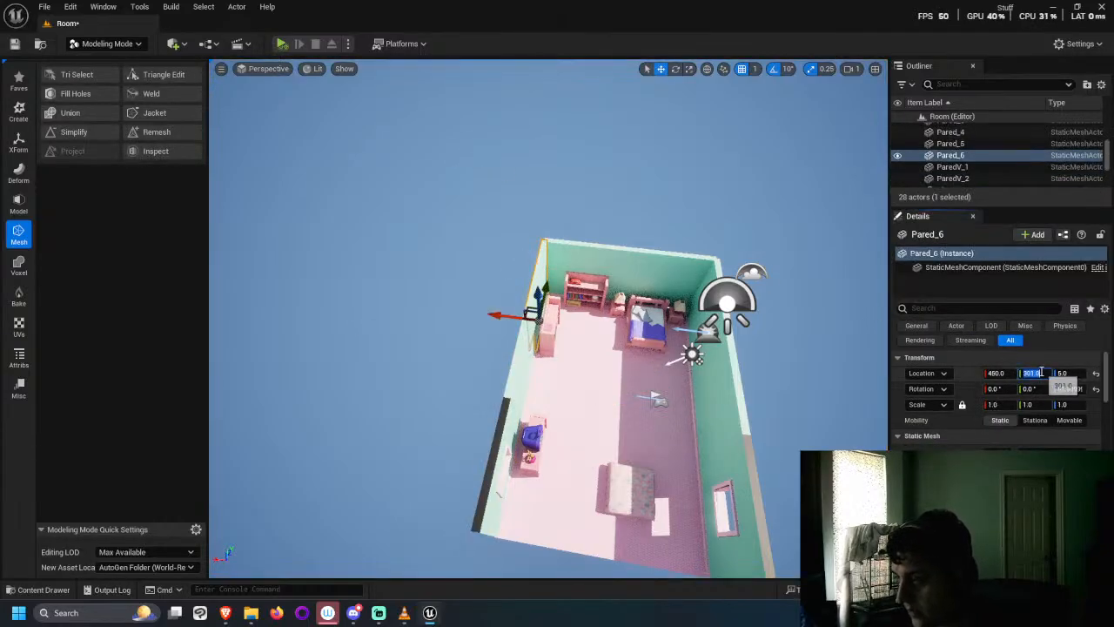
type("300")
key("Return")
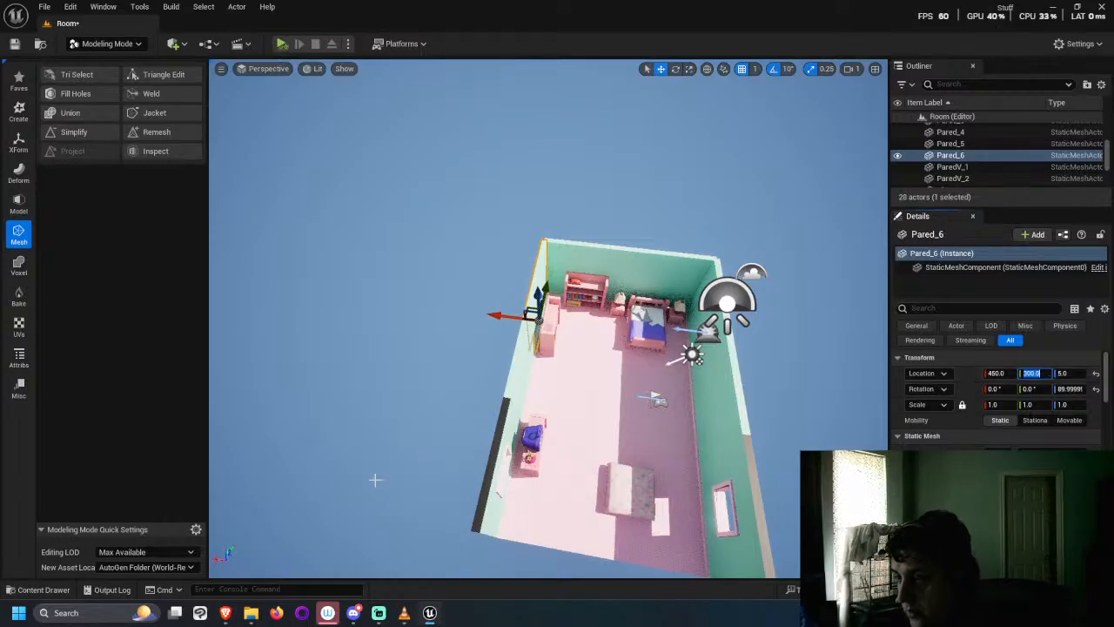
left_click(522, 395)
left_click(512, 383)
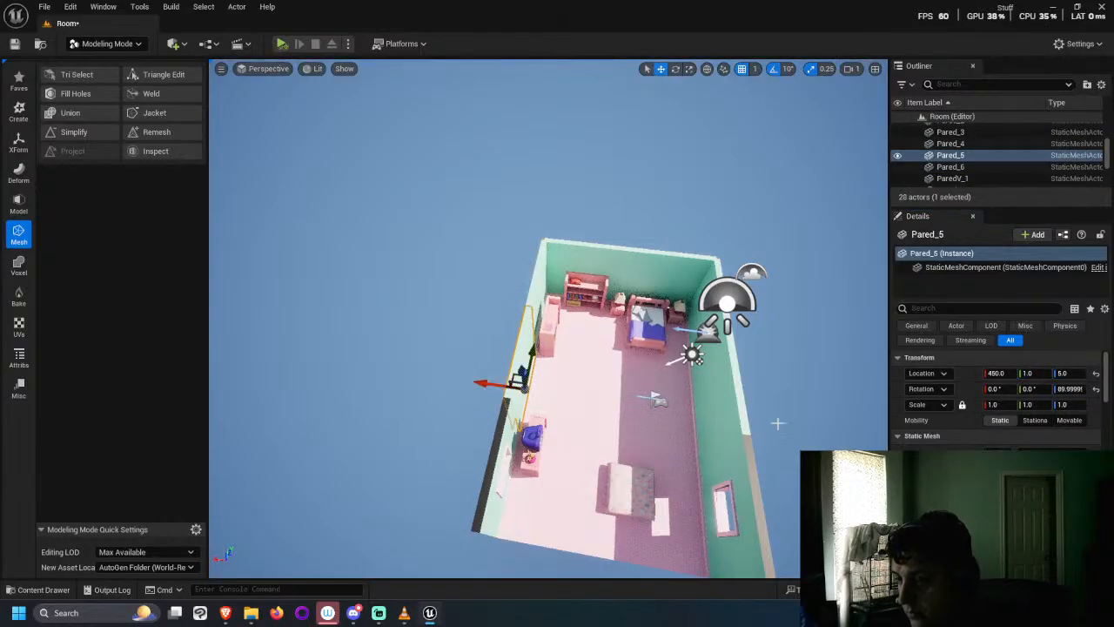
left_click(1047, 373)
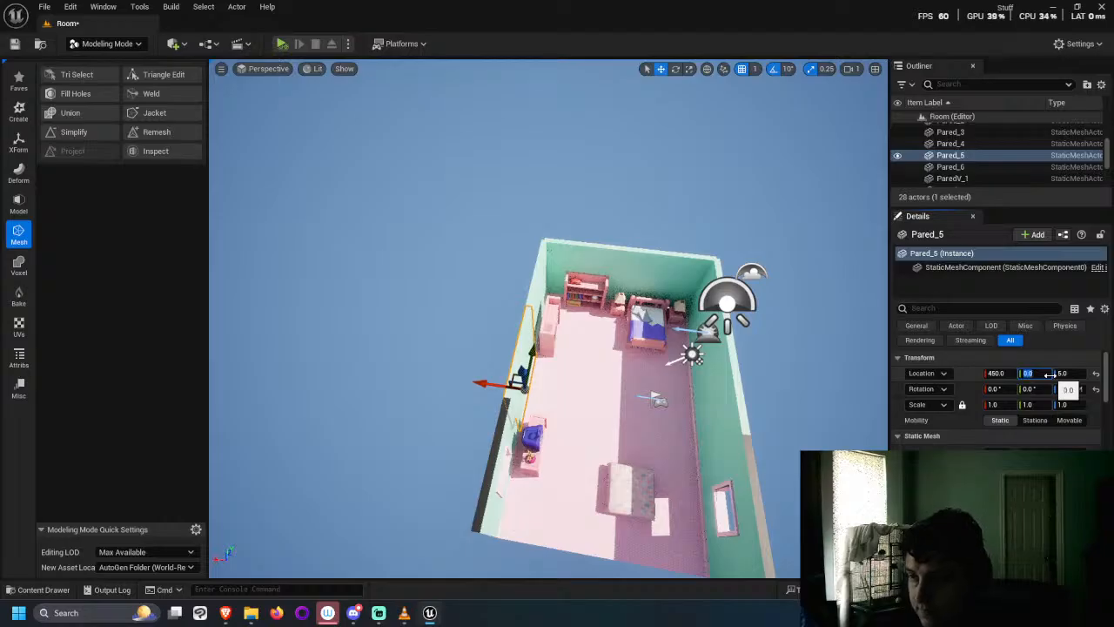
left_click(503, 467)
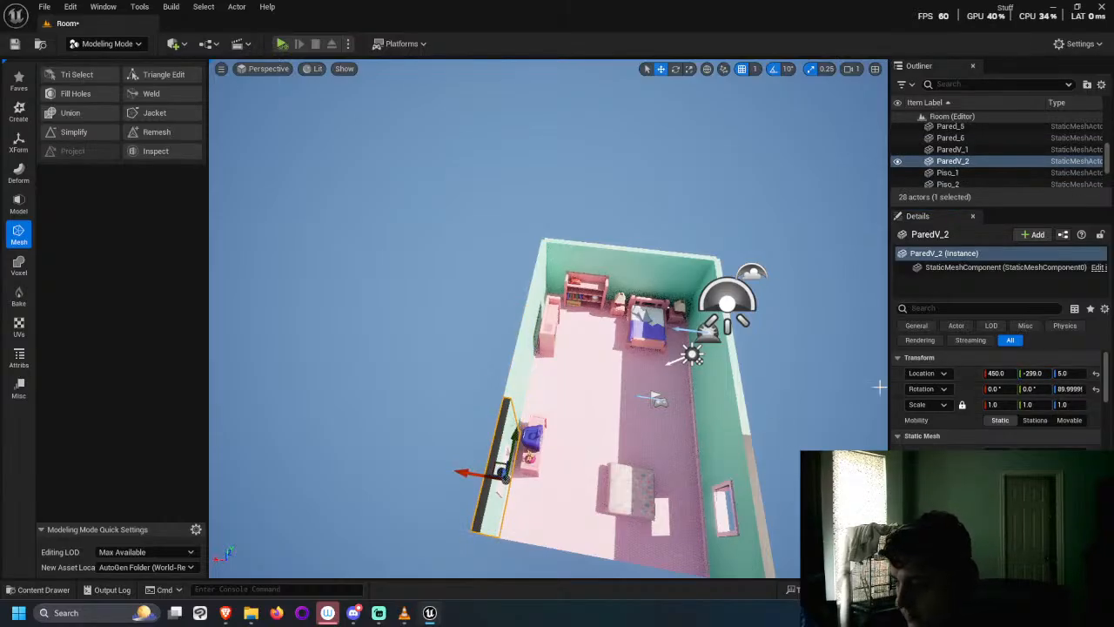
left_click(1041, 372)
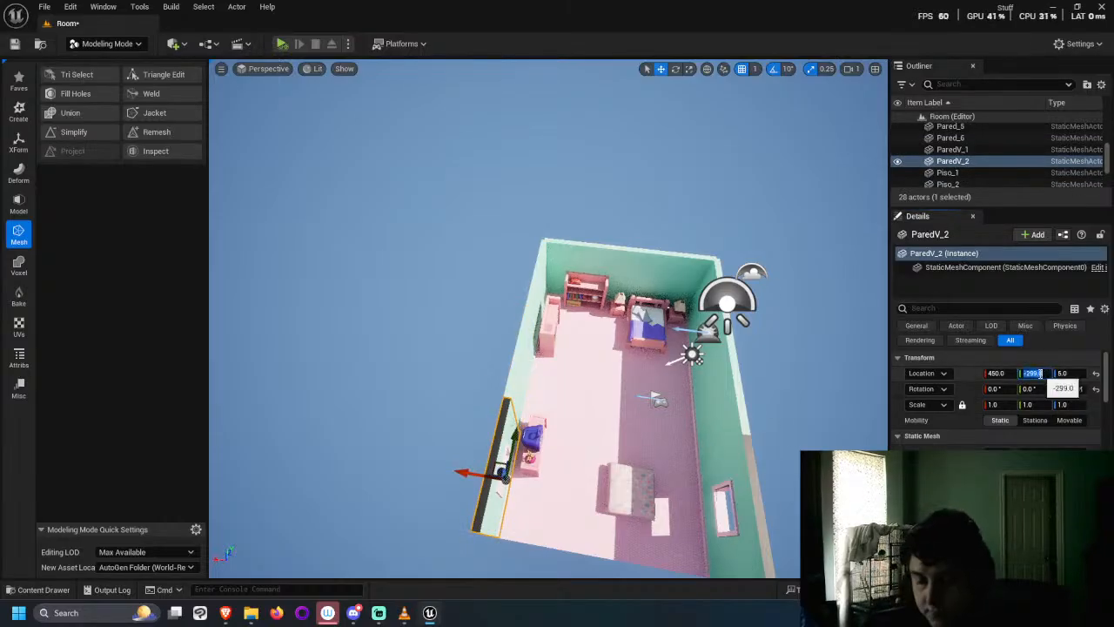
key("BackSpace")
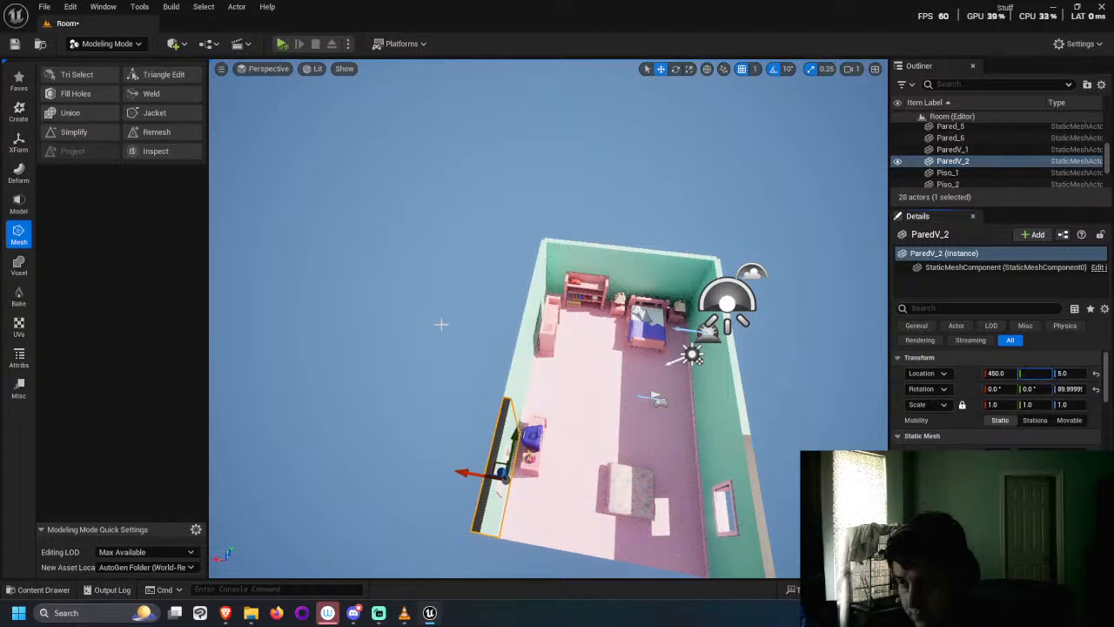
left_click(473, 420)
Step: Delete the window wall piece ParedV_2 from the closing long side and paste a copied solid wall piece to replace it
left_click(494, 436)
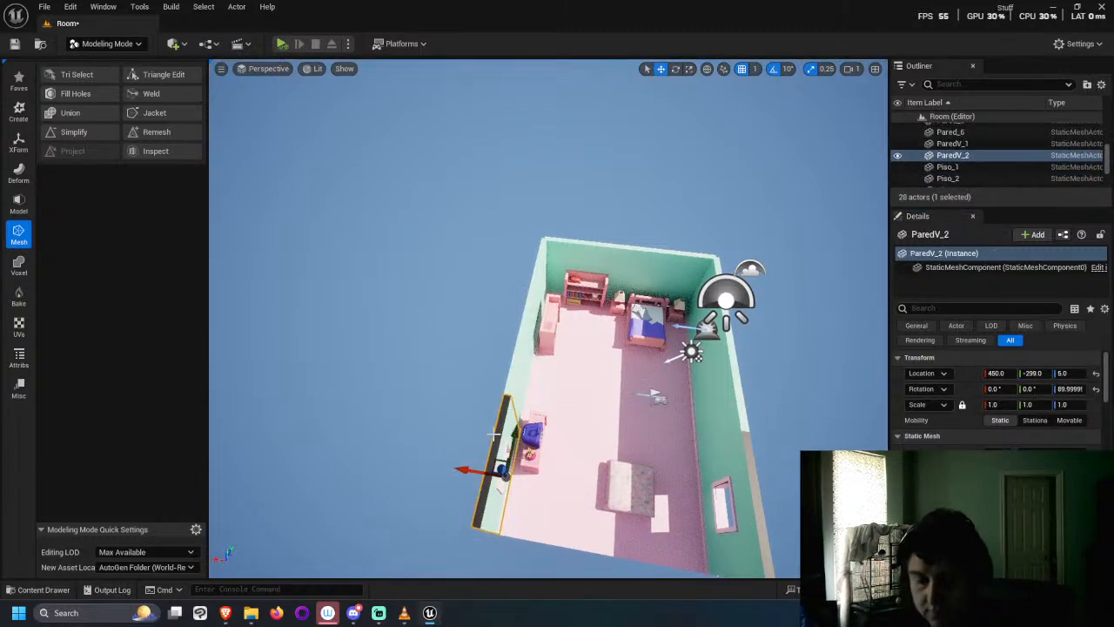
key("Delete")
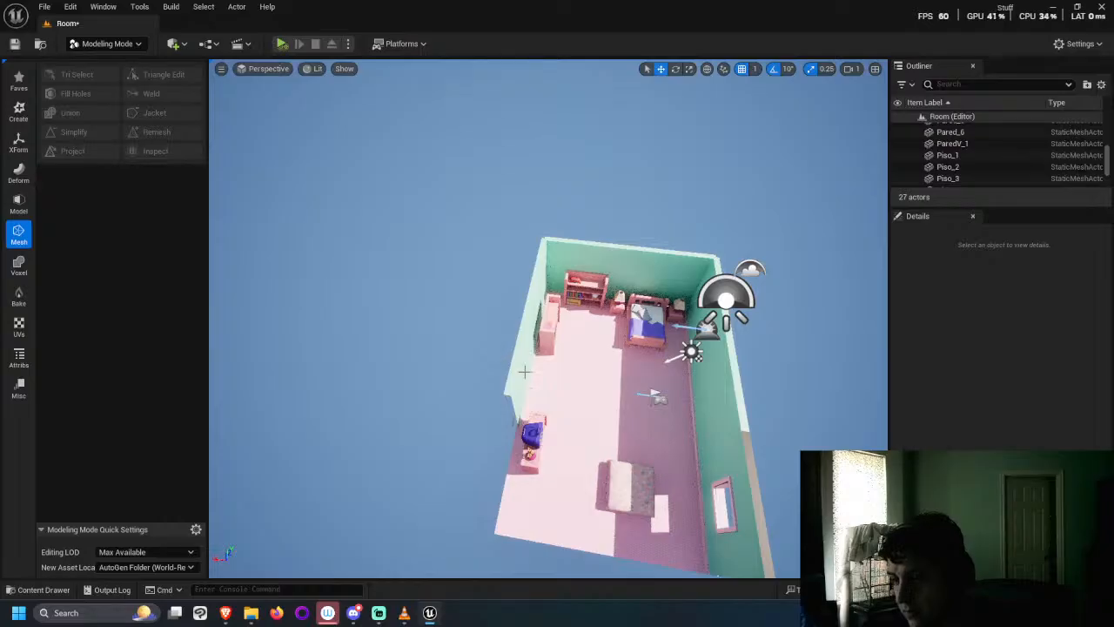
key("ctrl+v")
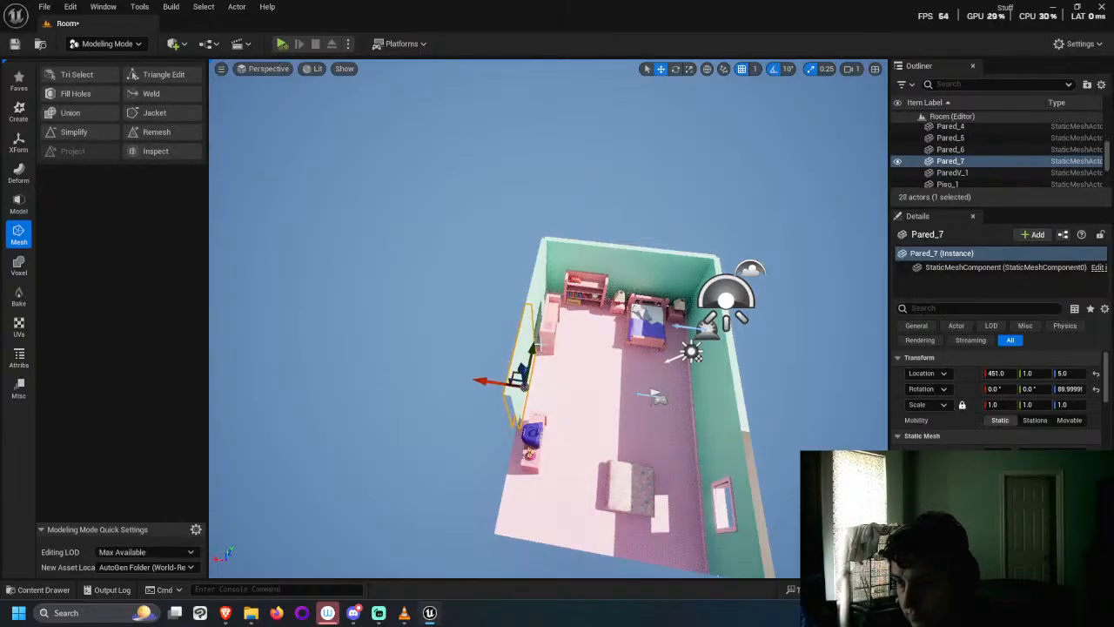
Step: Place the pasted wall piece Pared_7 at X 450 and Y -300 to fill the gap beside the TV stand
left_click_drag(1031, 372, 1006, 372)
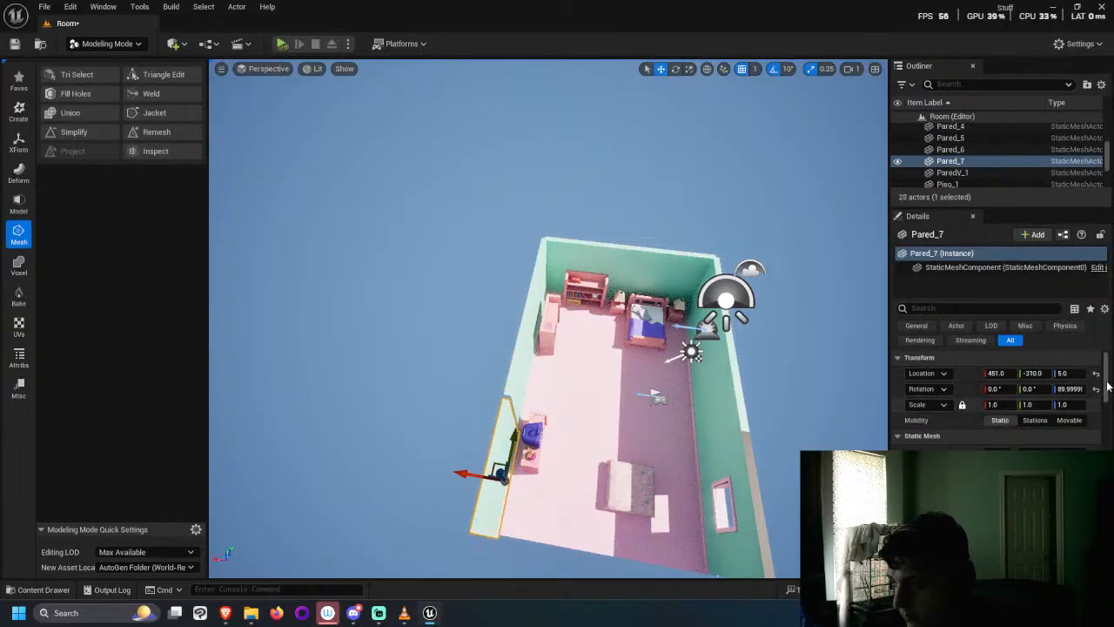
left_click(1005, 373)
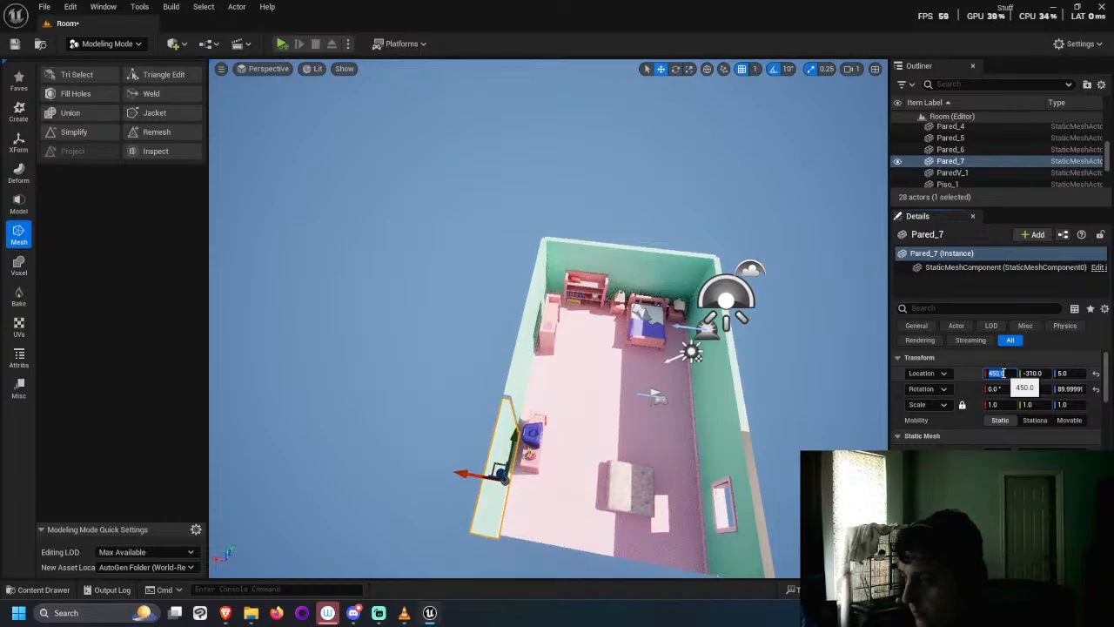
key("Tab")
key("BackSpace")
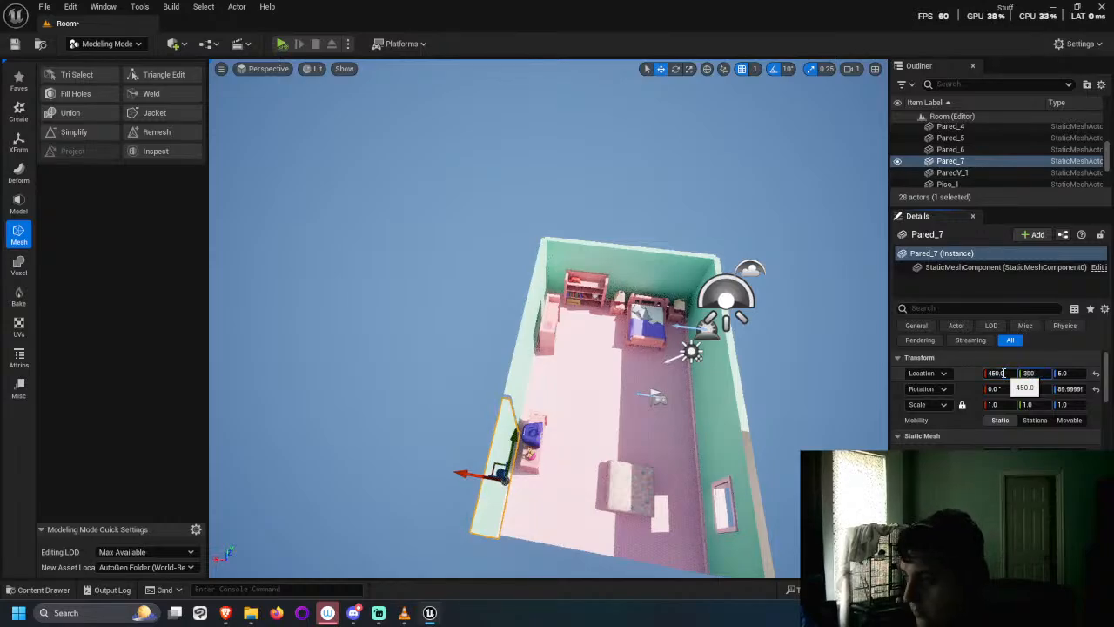
type("-300")
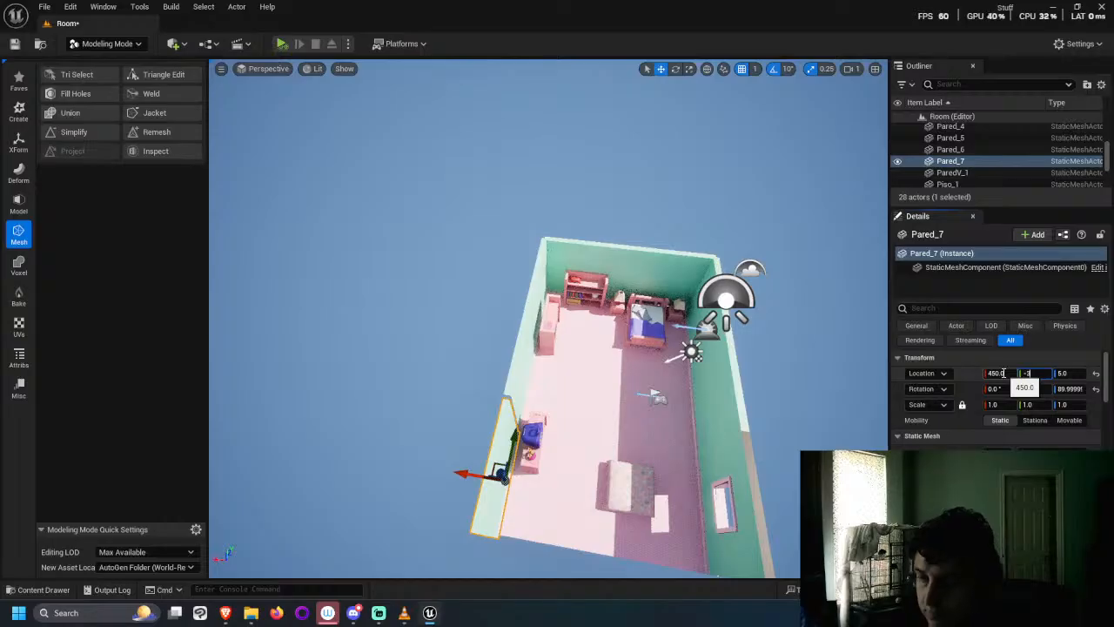
key("Return")
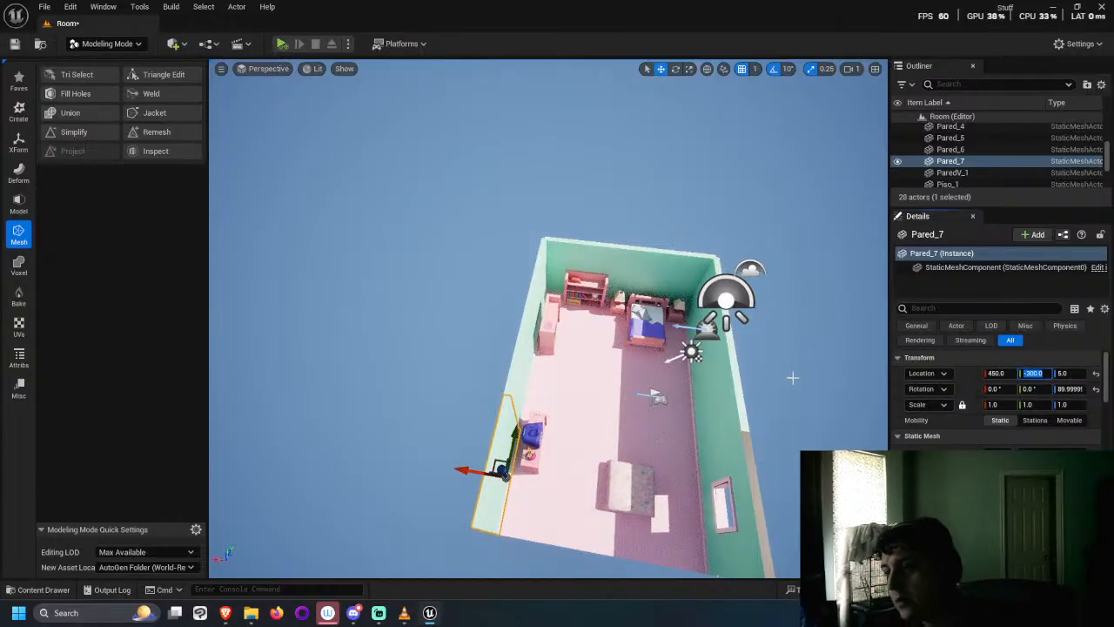
Step: Move the Table on the open floor along the Y axis to about -211, farther into the room
left_click(820, 375)
right_click_drag(820, 374, 792, 261)
middle_click_drag(453, 475, 598, 431)
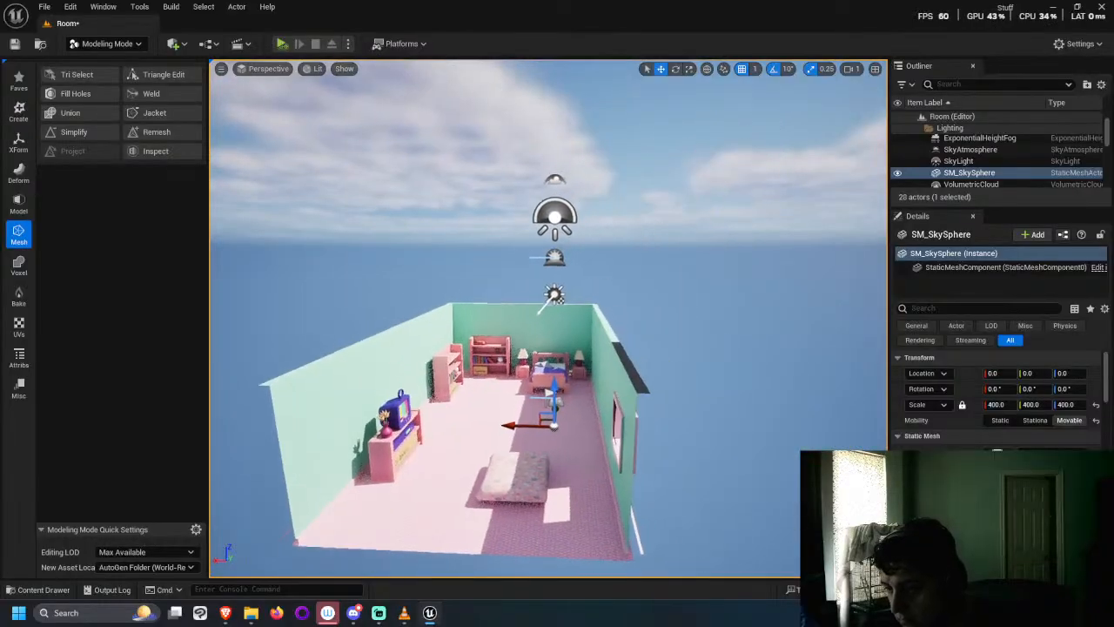
scroll(454, 475, "up", 2)
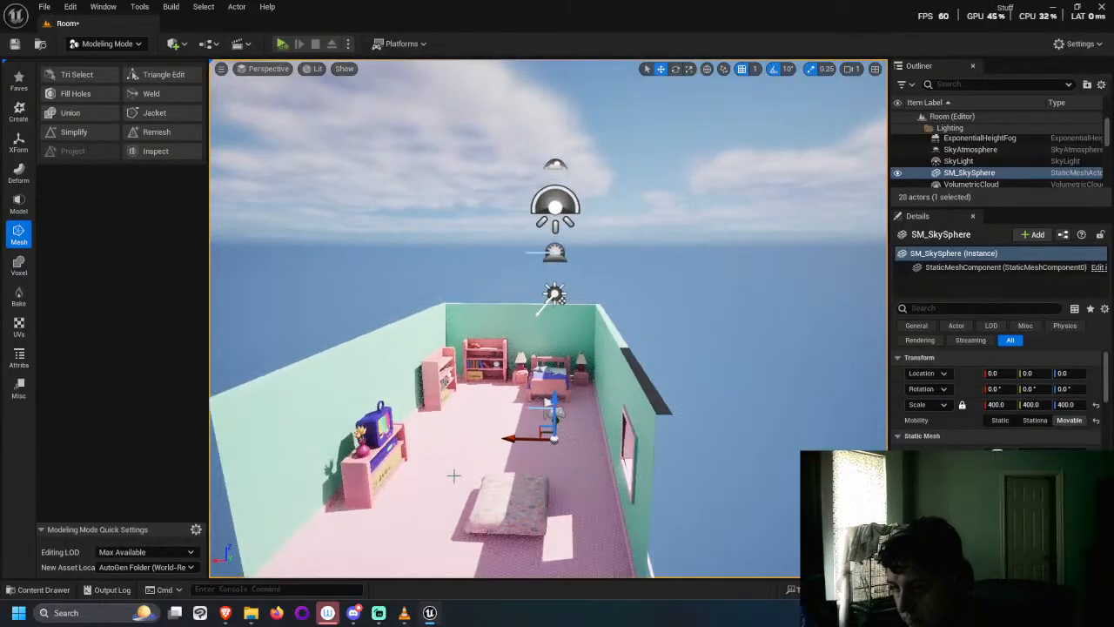
scroll(454, 475, "down", 3)
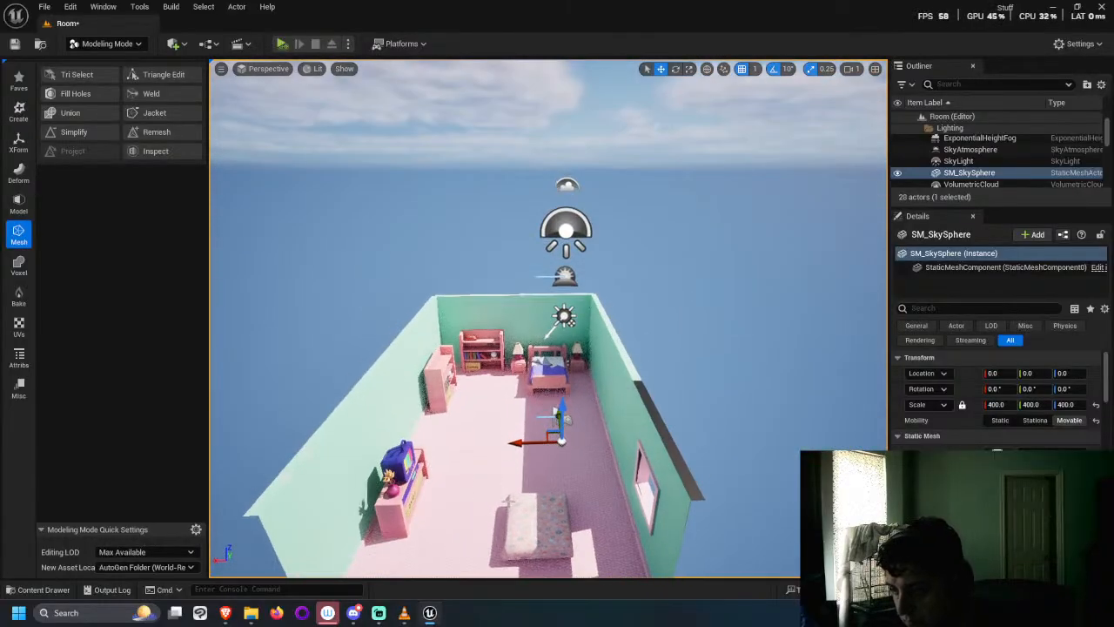
left_click(551, 499)
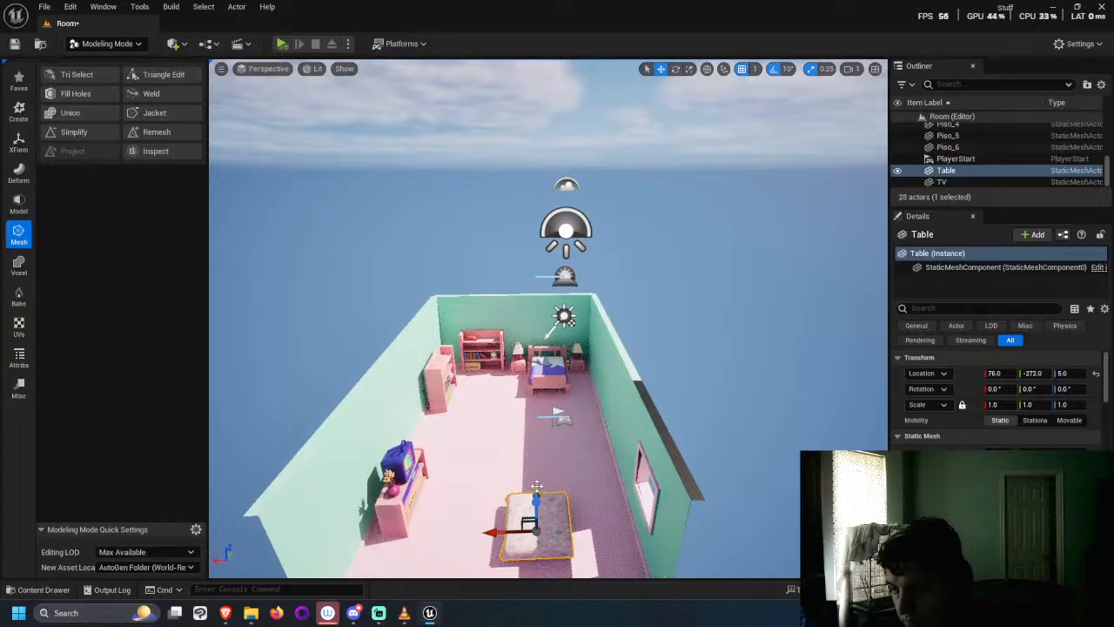
left_click(534, 484)
left_click_drag(406, 439, 590, 494, "alt")
left_click(665, 423)
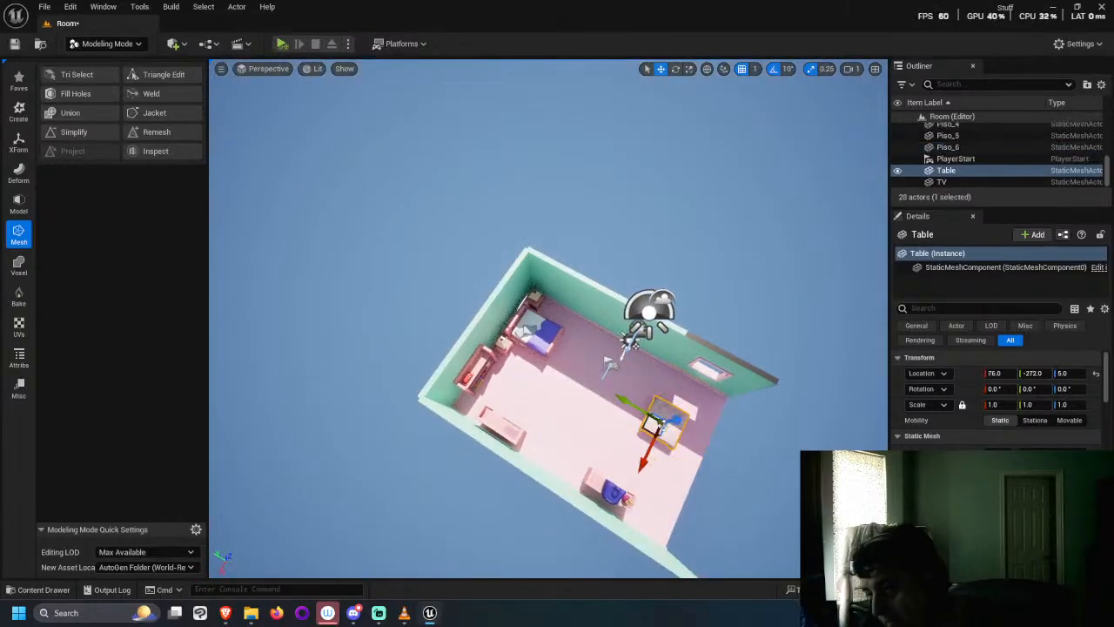
left_click_drag(639, 405, 517, 307)
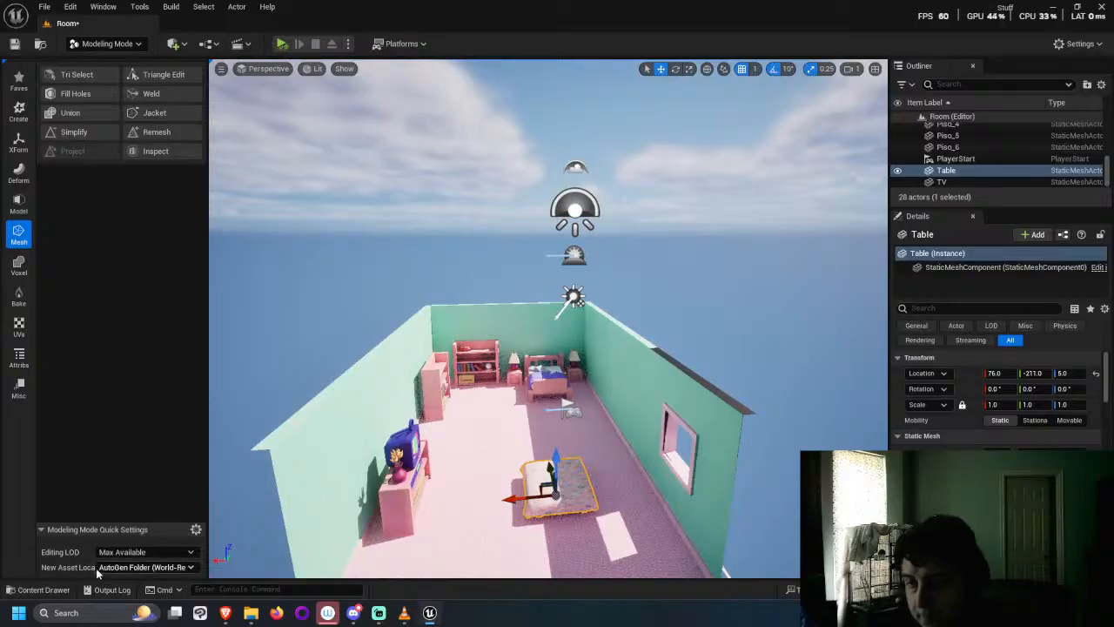
Step: Add the Poster mesh from the Ambientacion_All Room folder to the middle of the bedroom
left_click(42, 591)
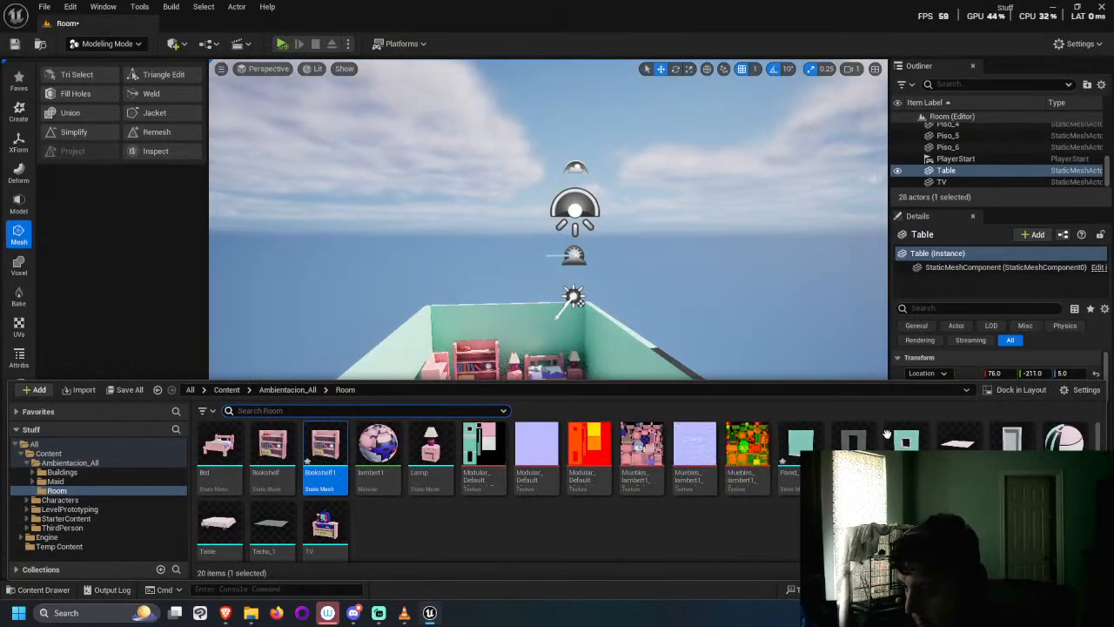
scroll(415, 515, "down", 1)
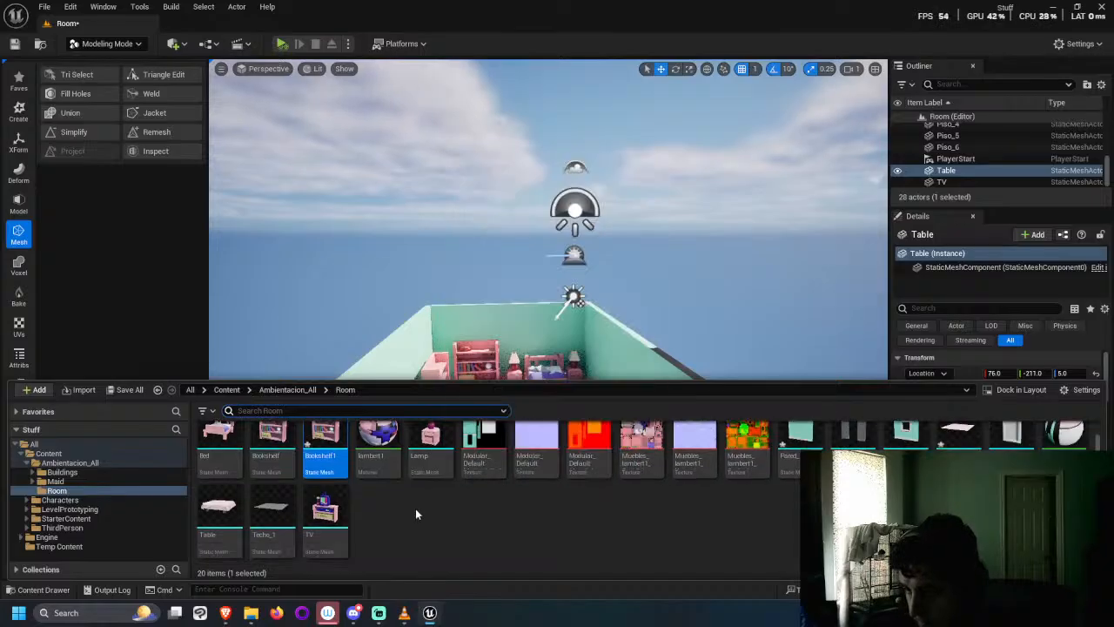
scroll(415, 515, "up", 1)
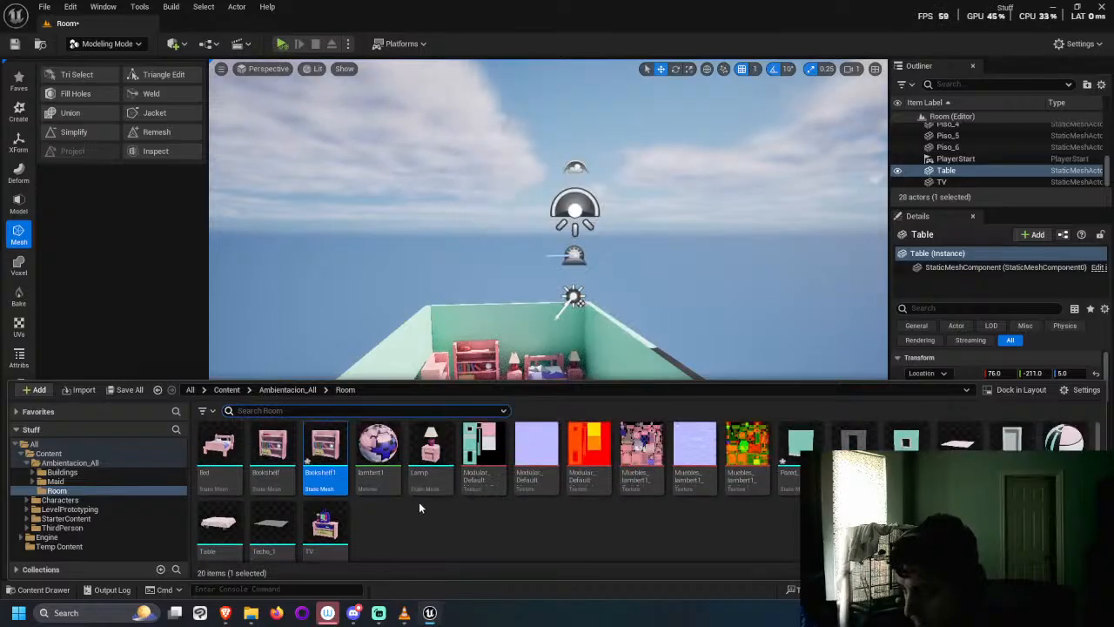
left_click_drag(853, 449, 520, 453)
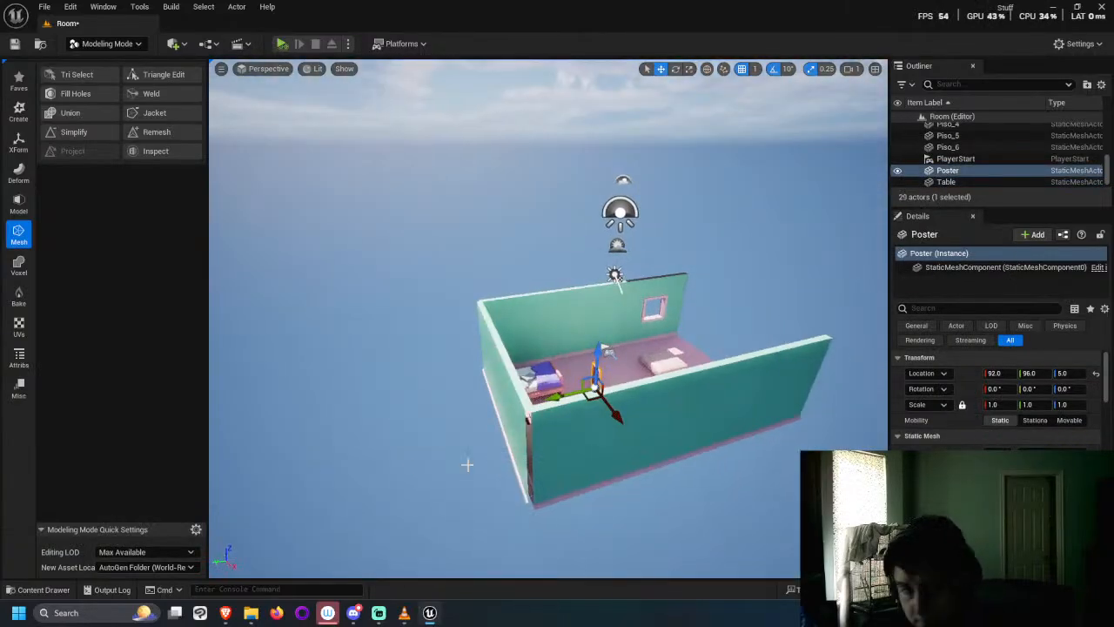
Step: Rotate the poster 180° about Z and mount it on the wall above the bed at about X 18, Y 435, Z 143
scroll(437, 360, "up", 4)
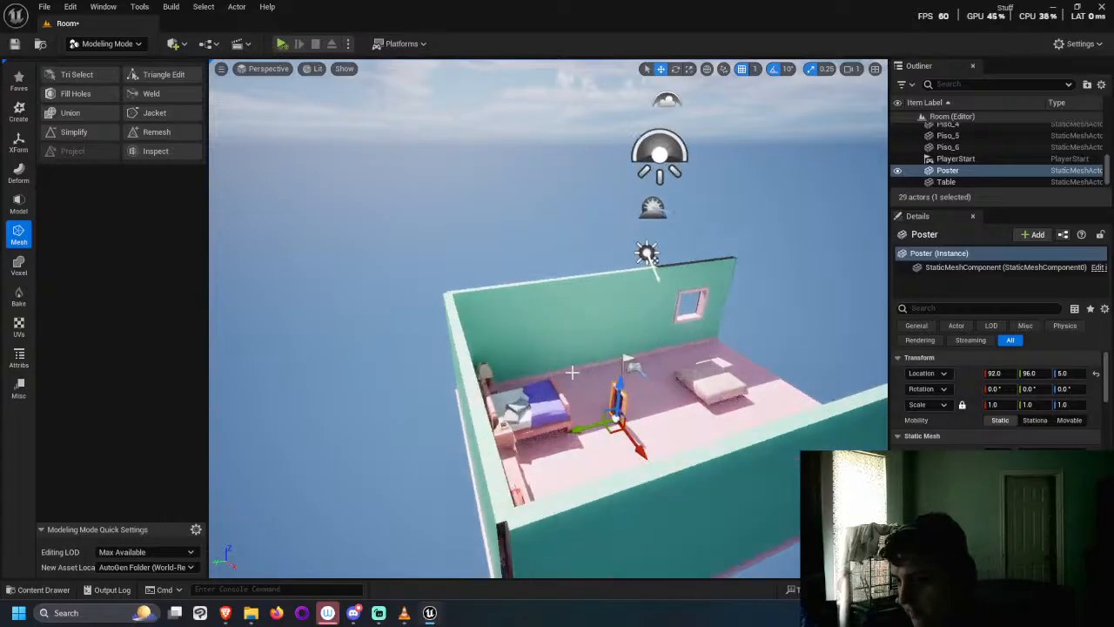
scroll(579, 376, "up", 5)
scroll(684, 478, "down", 5)
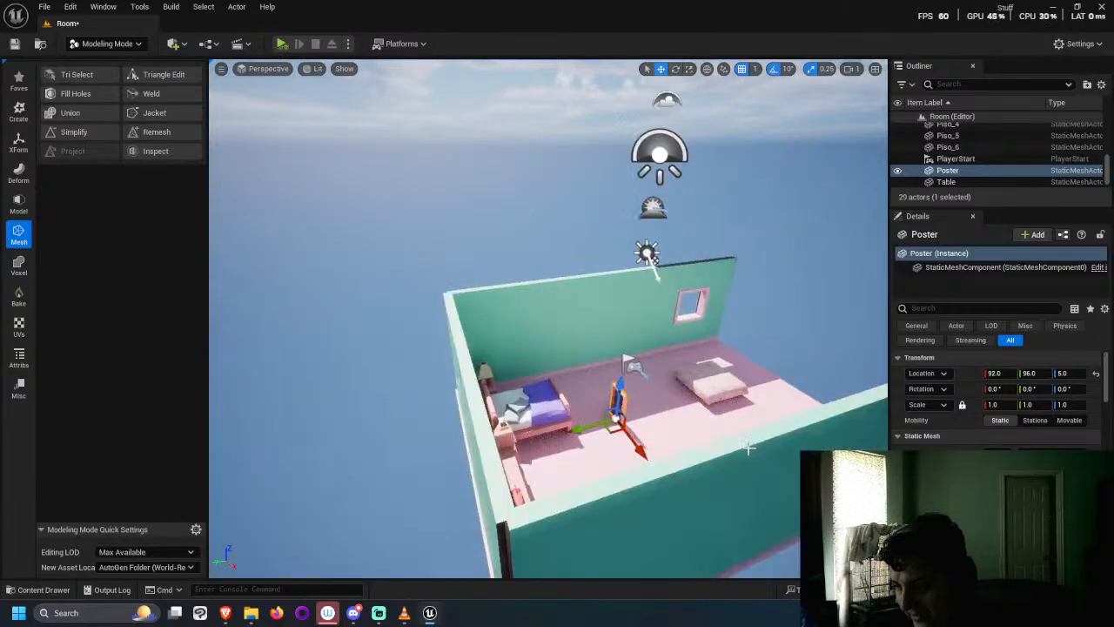
key("e")
left_click_drag(584, 441, 488, 336)
key("w")
key("f")
scroll(589, 378, "up", 3)
scroll(589, 378, "down", 6)
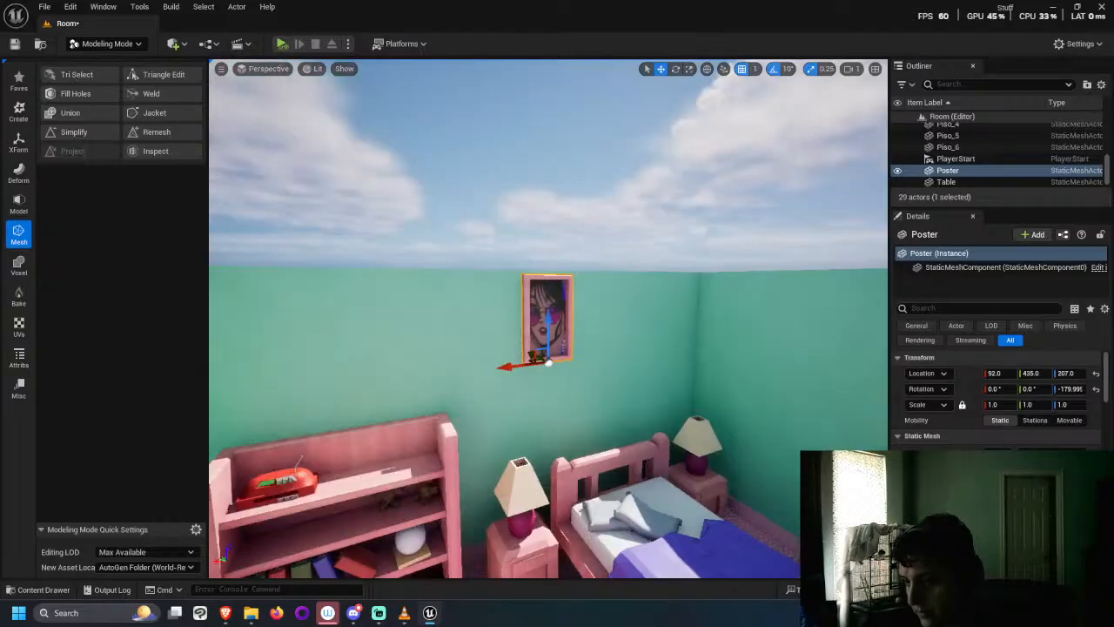
left_click_drag(589, 377, 659, 464, "alt")
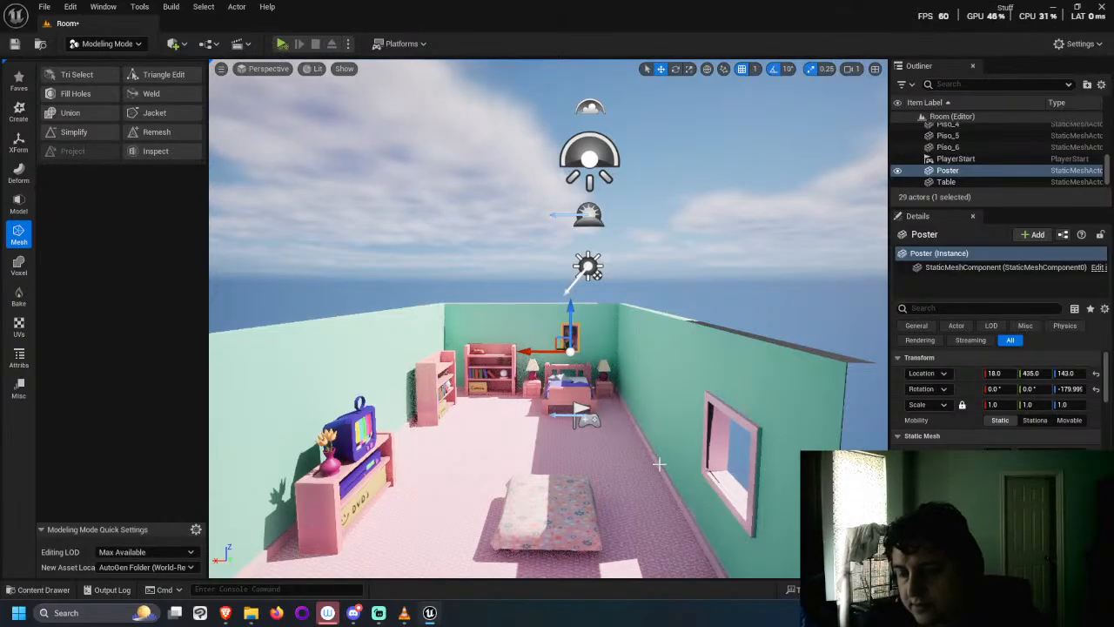
scroll(659, 464, "down", 3)
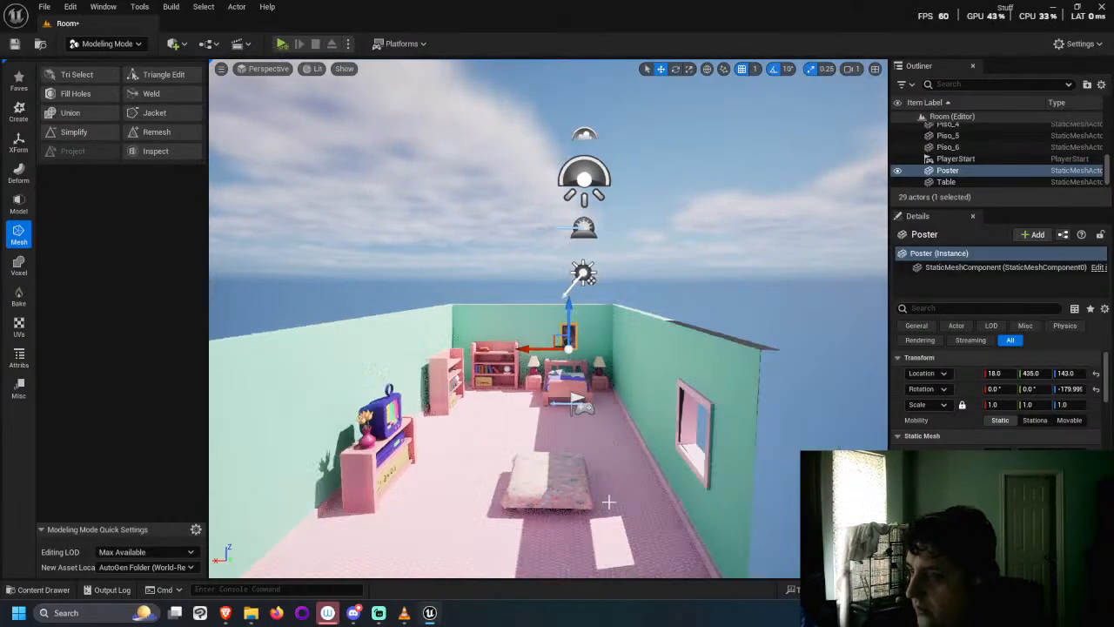
left_click_drag(664, 357, 610, 359, "alt")
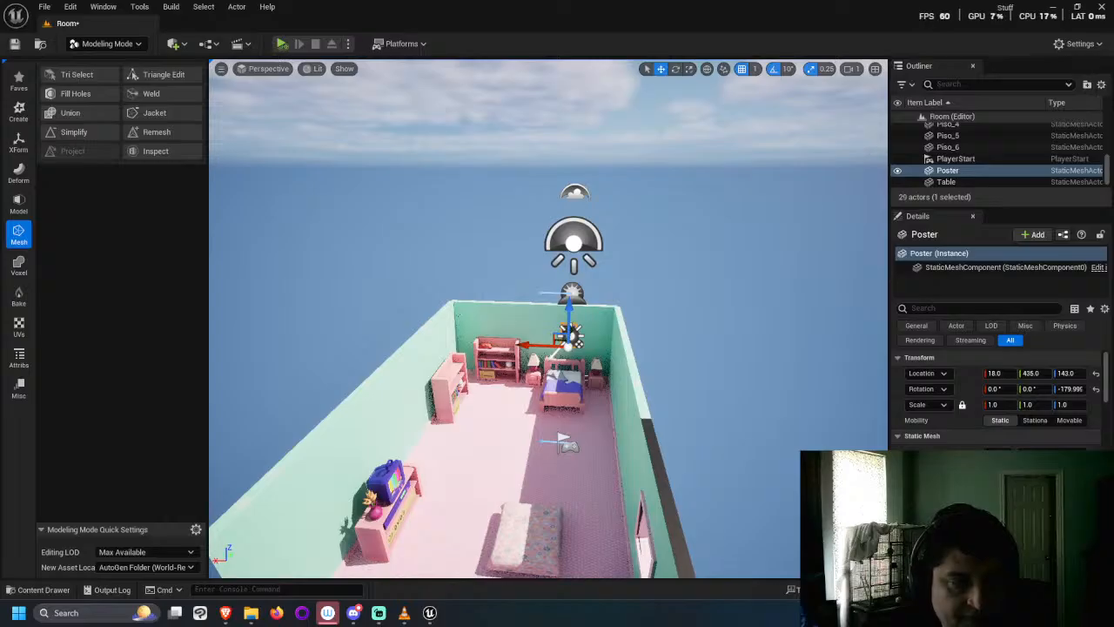
key("super+d")
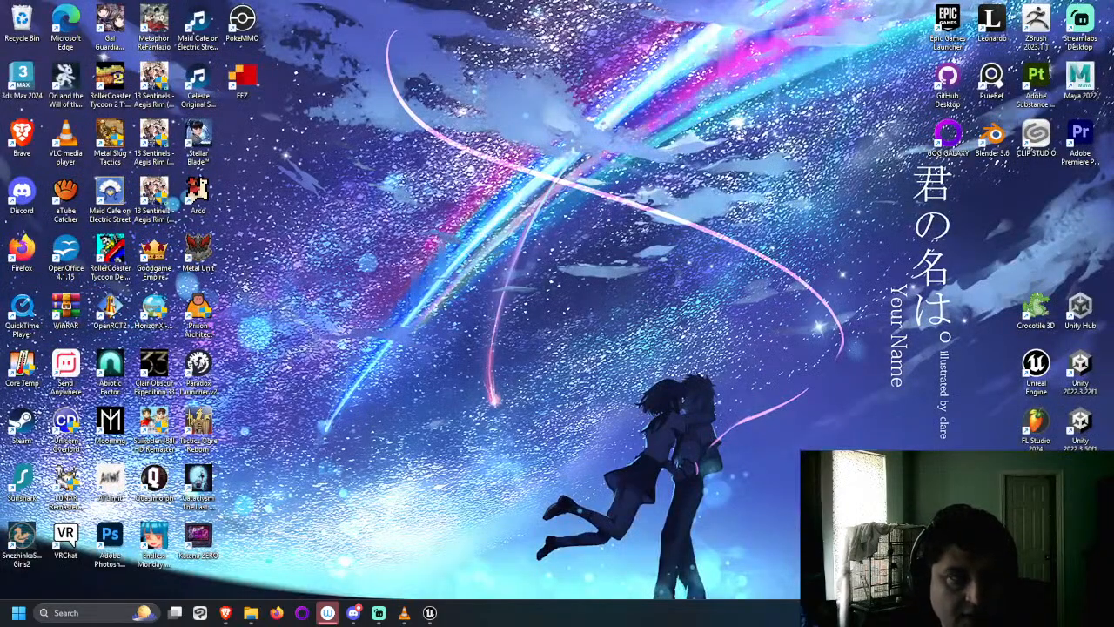
key("super+d")
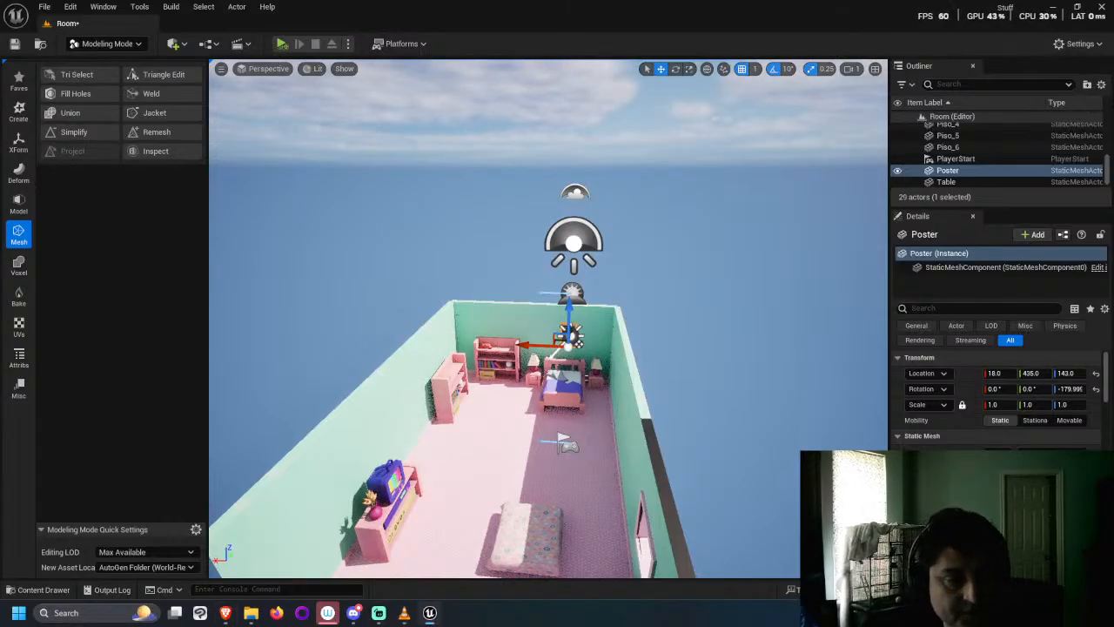
key("super+d")
key("super+d")
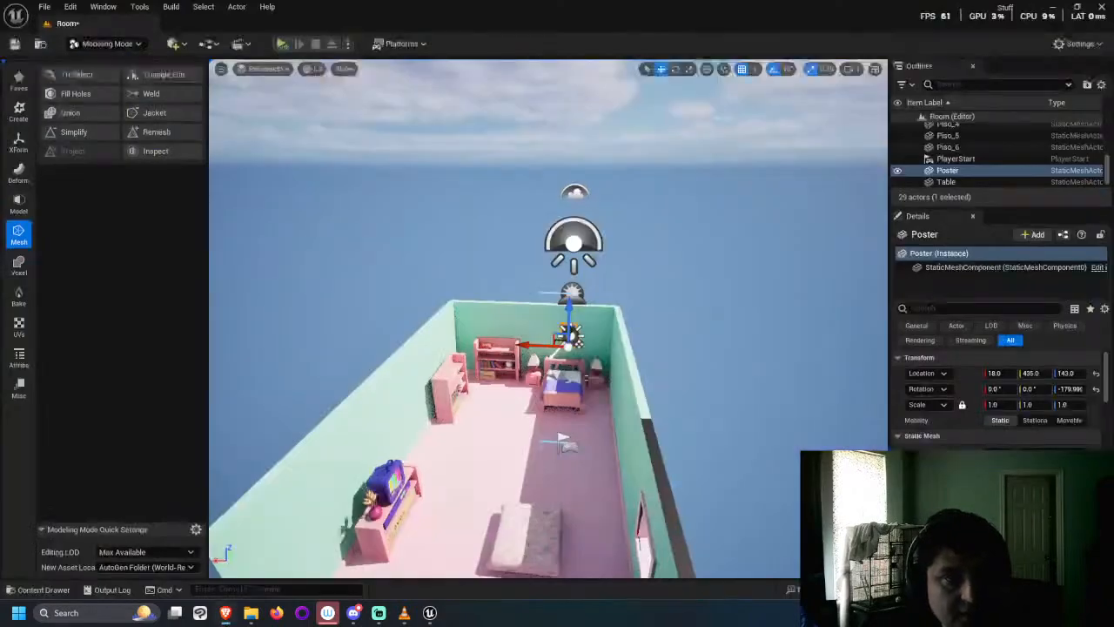